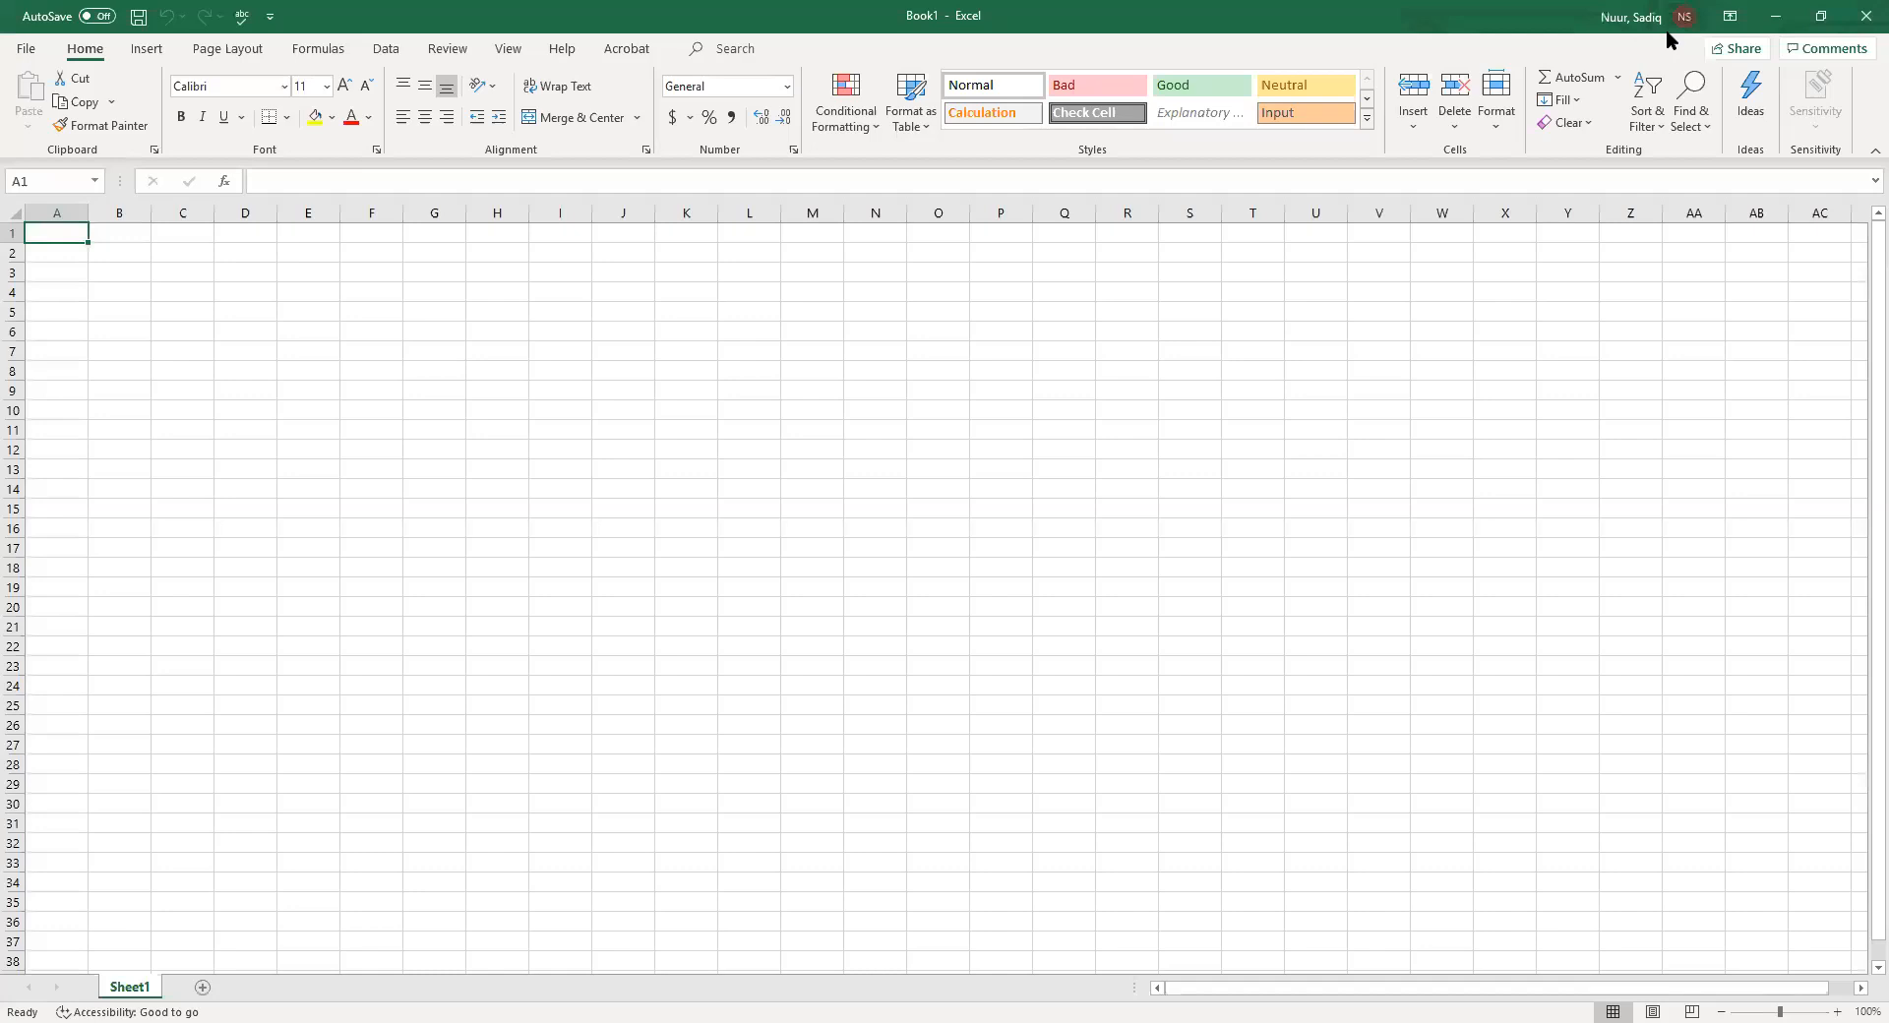
Examine the ribbon display options and browse each ribbon tab from Insert through Help before returning to Home
click(1731, 17)
click(1528, 85)
click(166, 45)
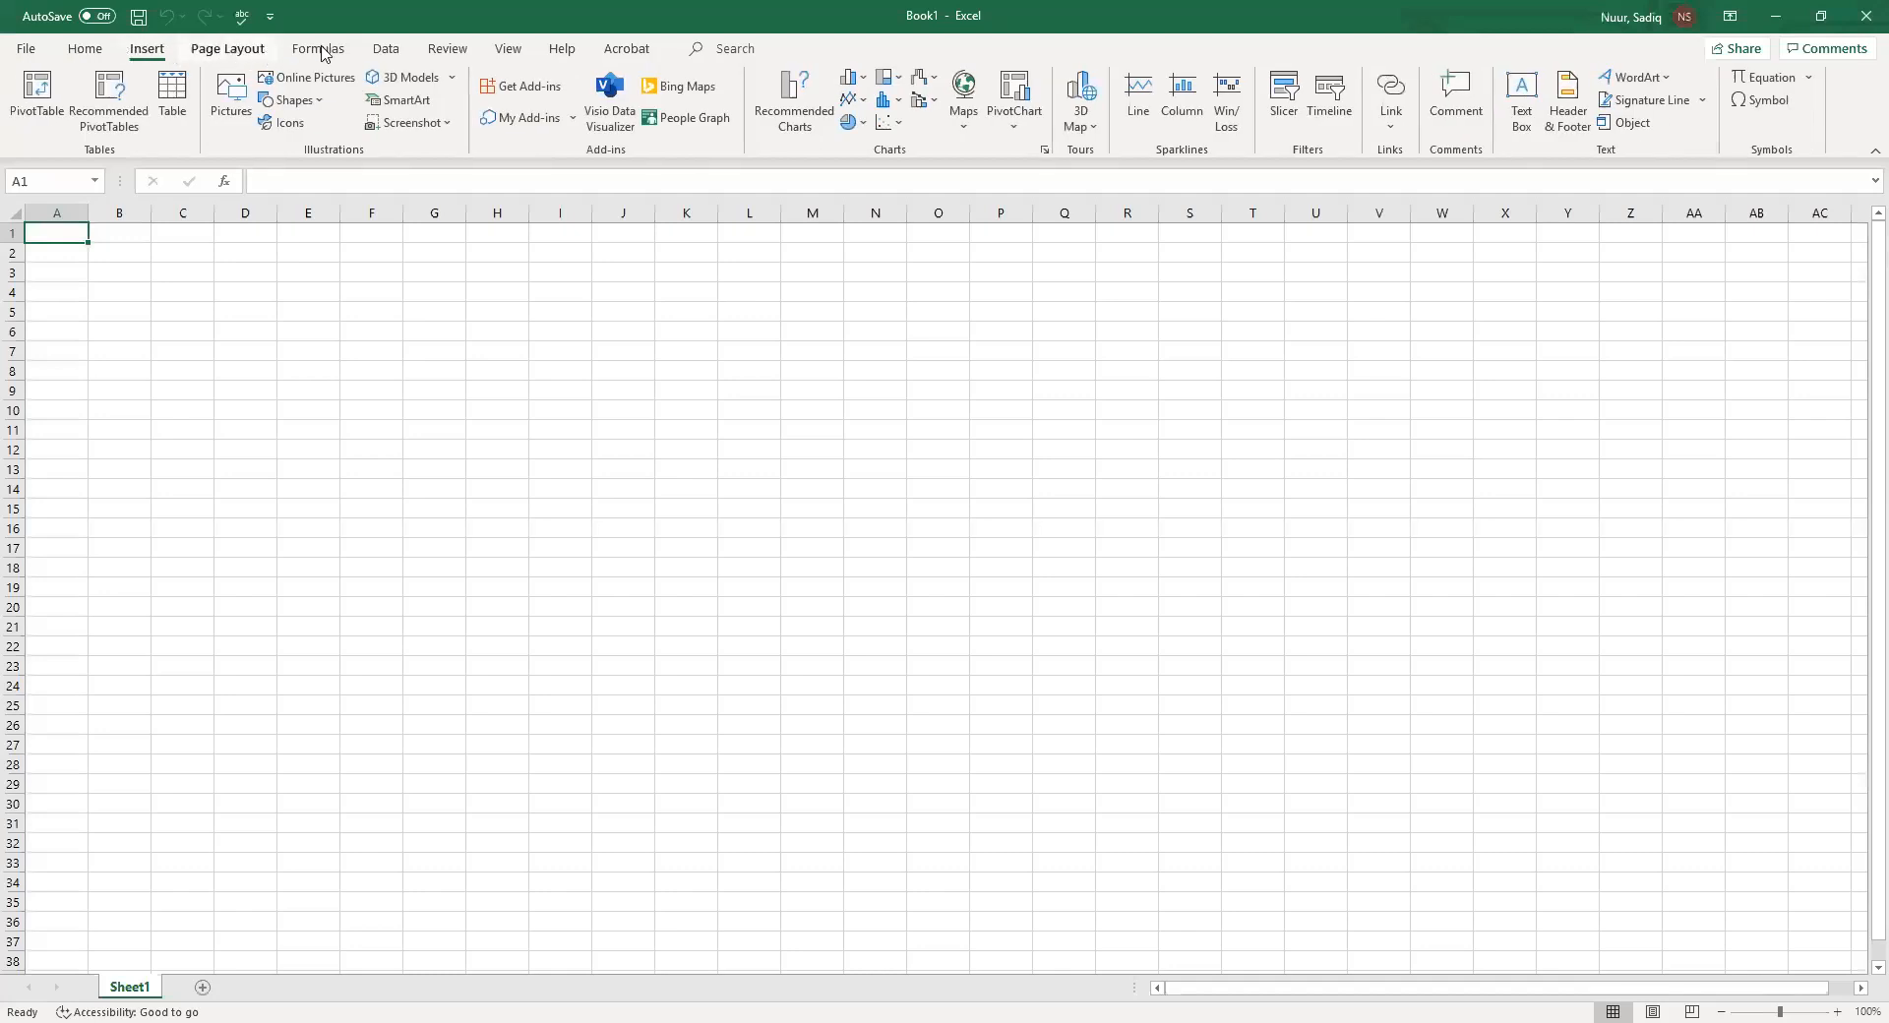
scroll(322, 54, down, 2)
click(390, 49)
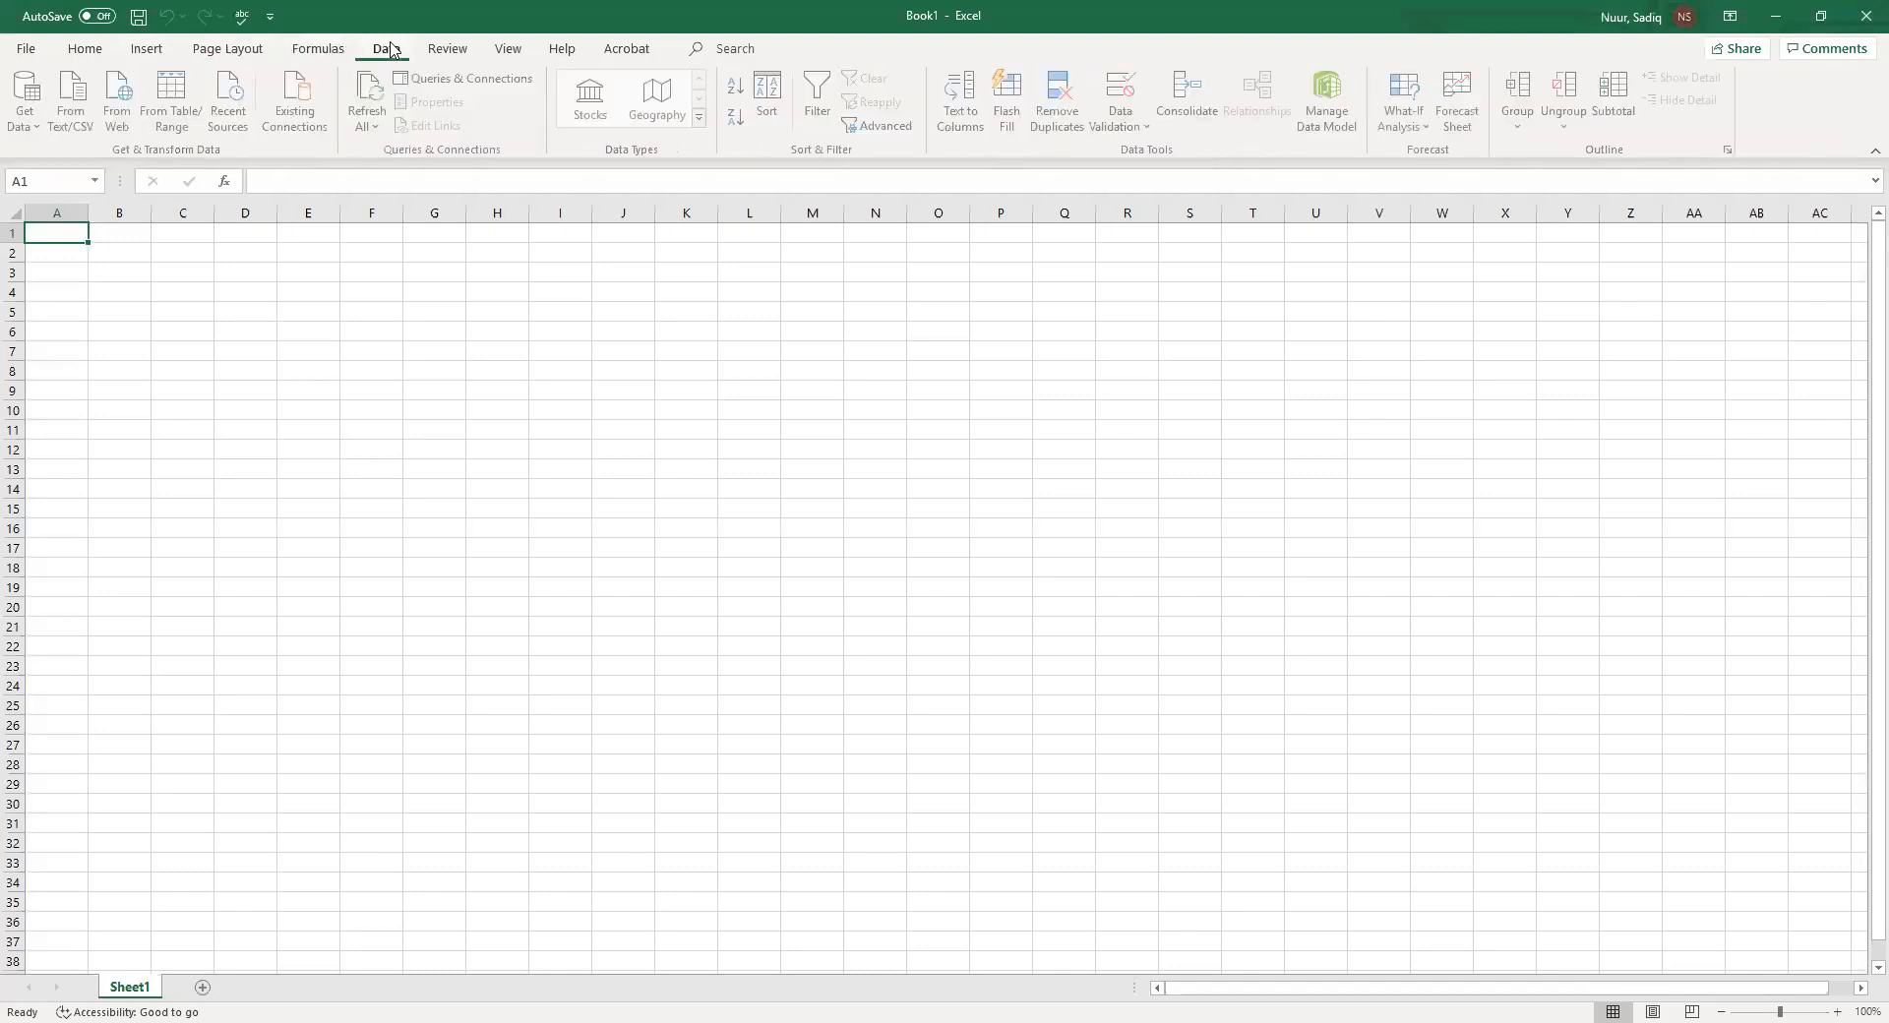
click(445, 53)
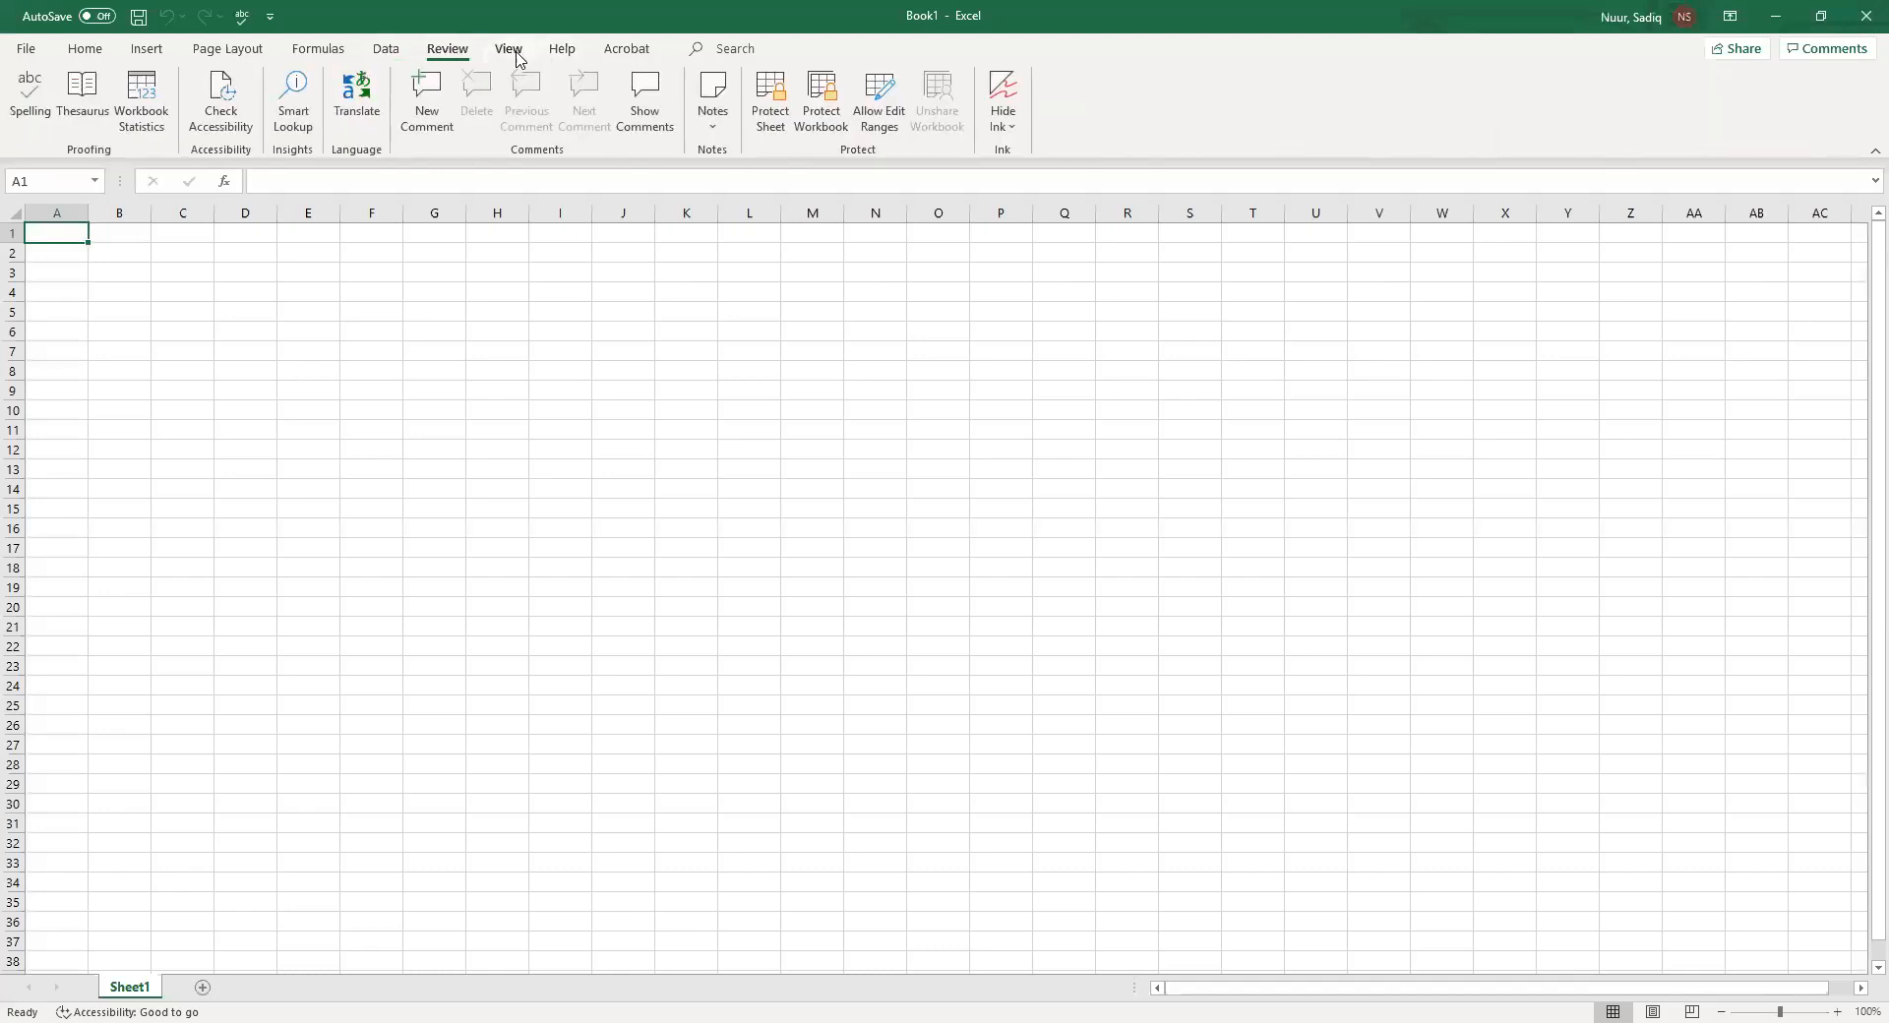
click(512, 51)
click(562, 53)
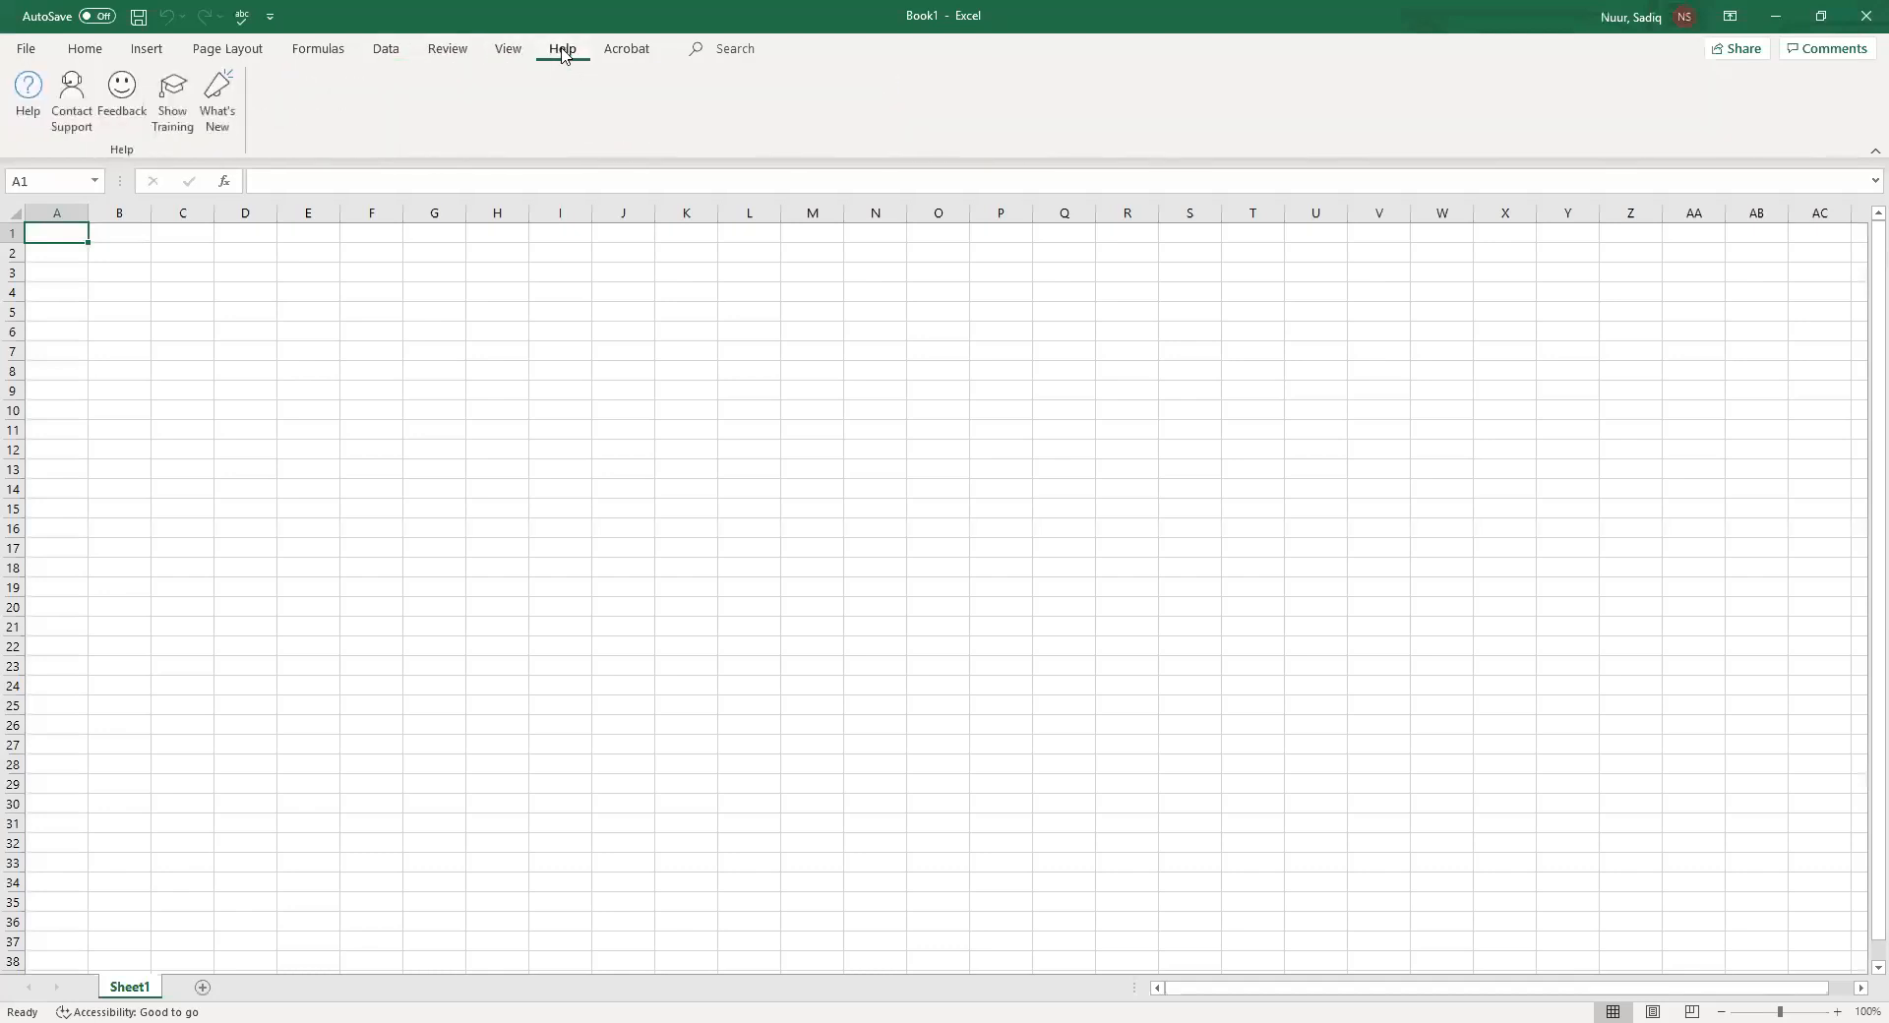
click(323, 50)
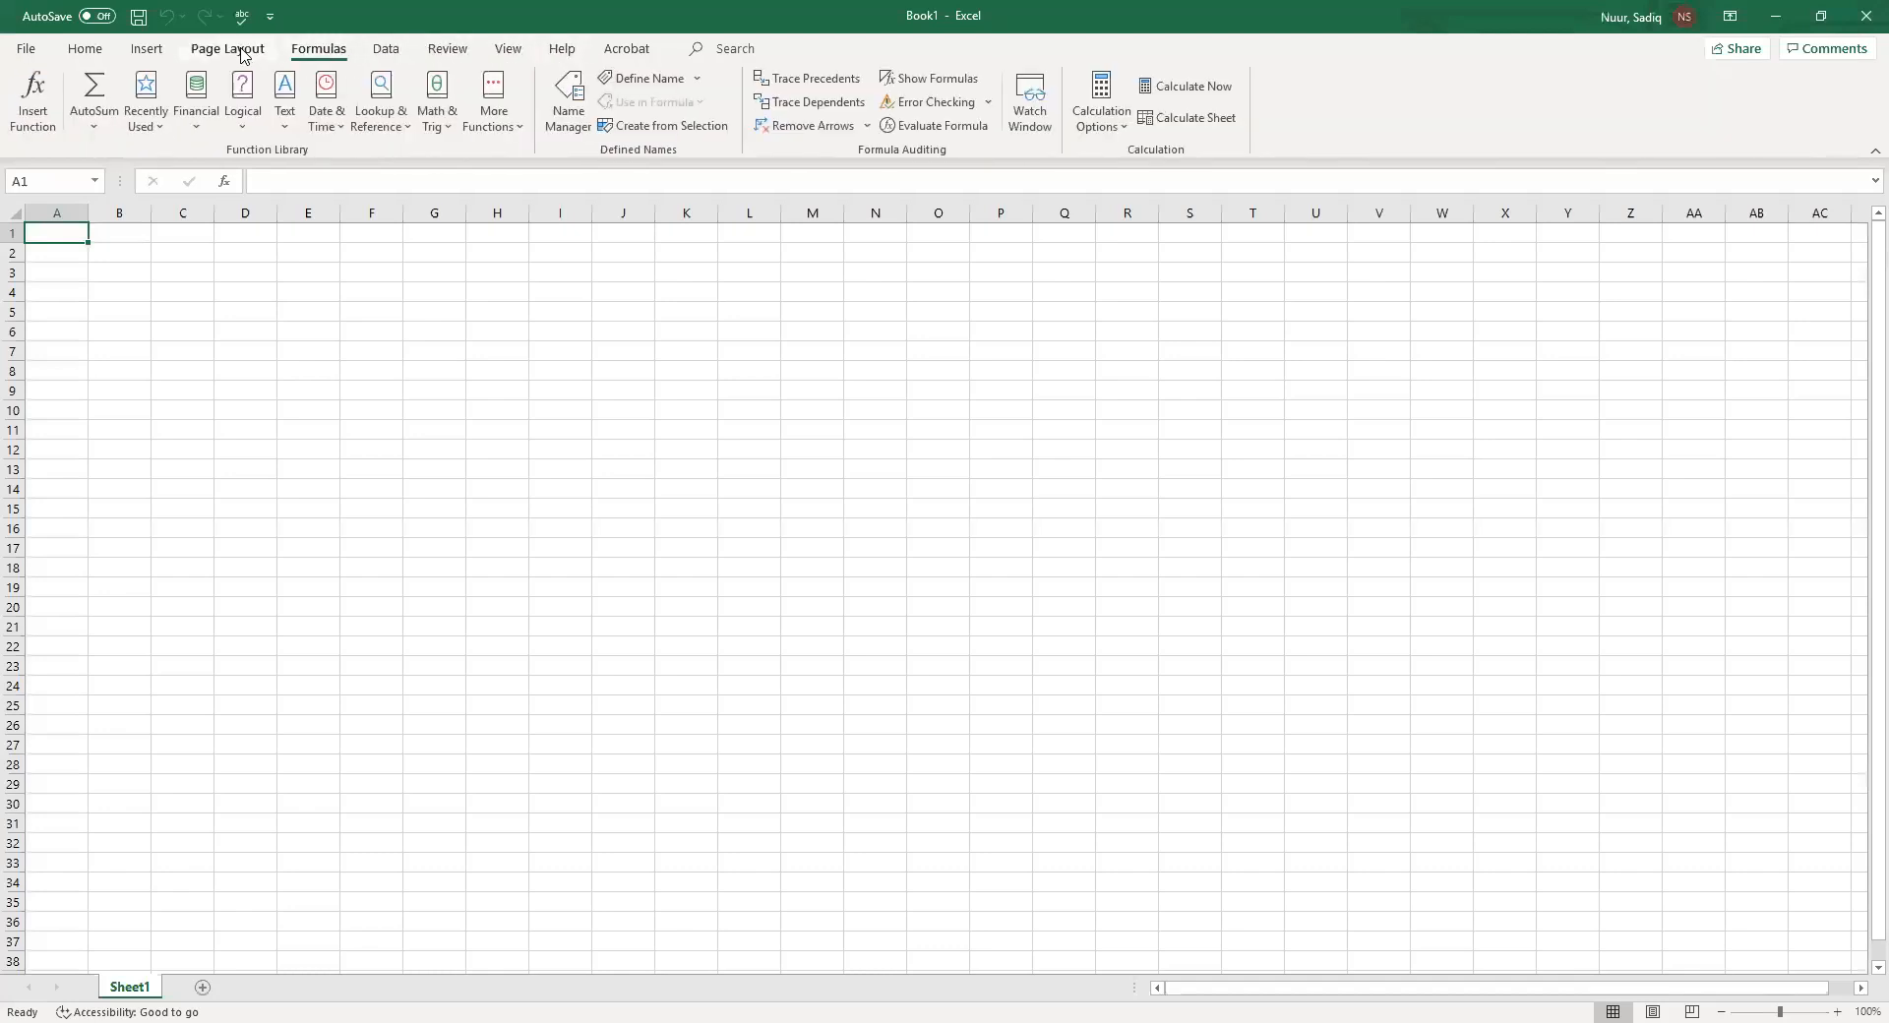
click(243, 54)
click(147, 52)
click(102, 55)
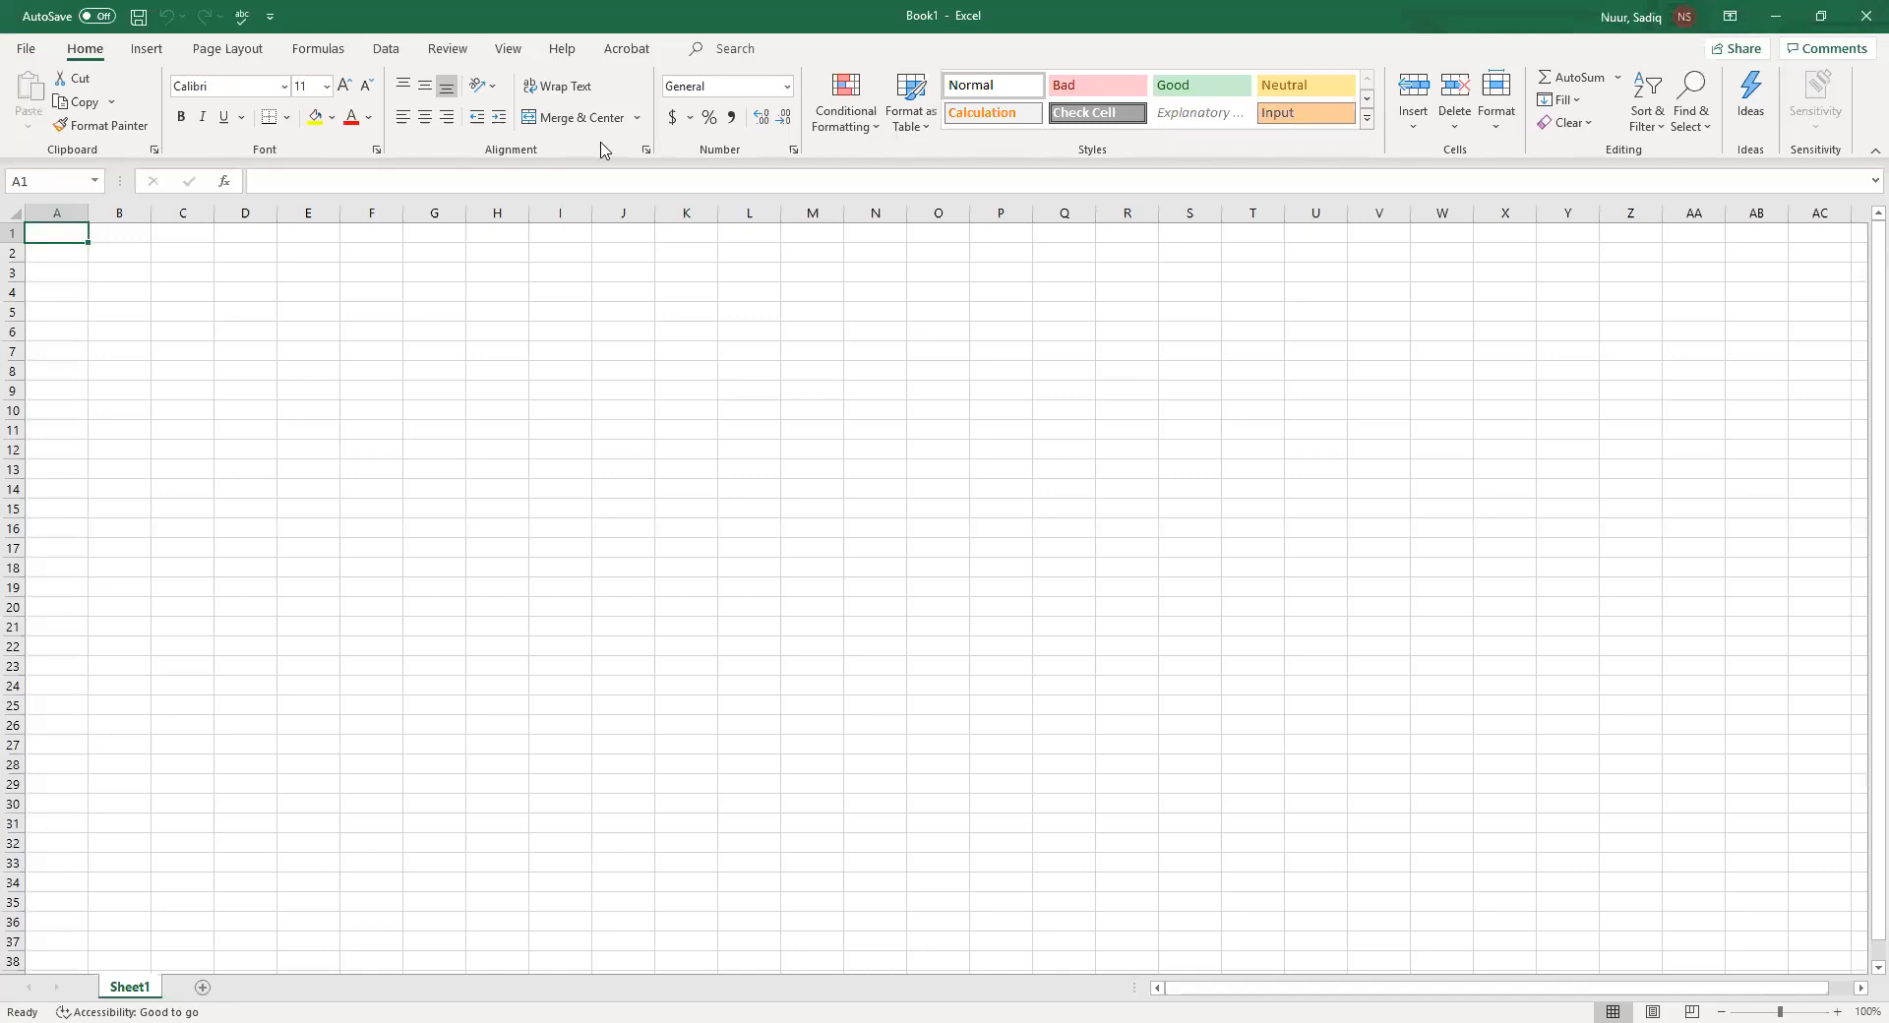
Switch the ribbon to Auto-hide Ribbon and reveal it temporarily from the top edge of the window
click(1729, 17)
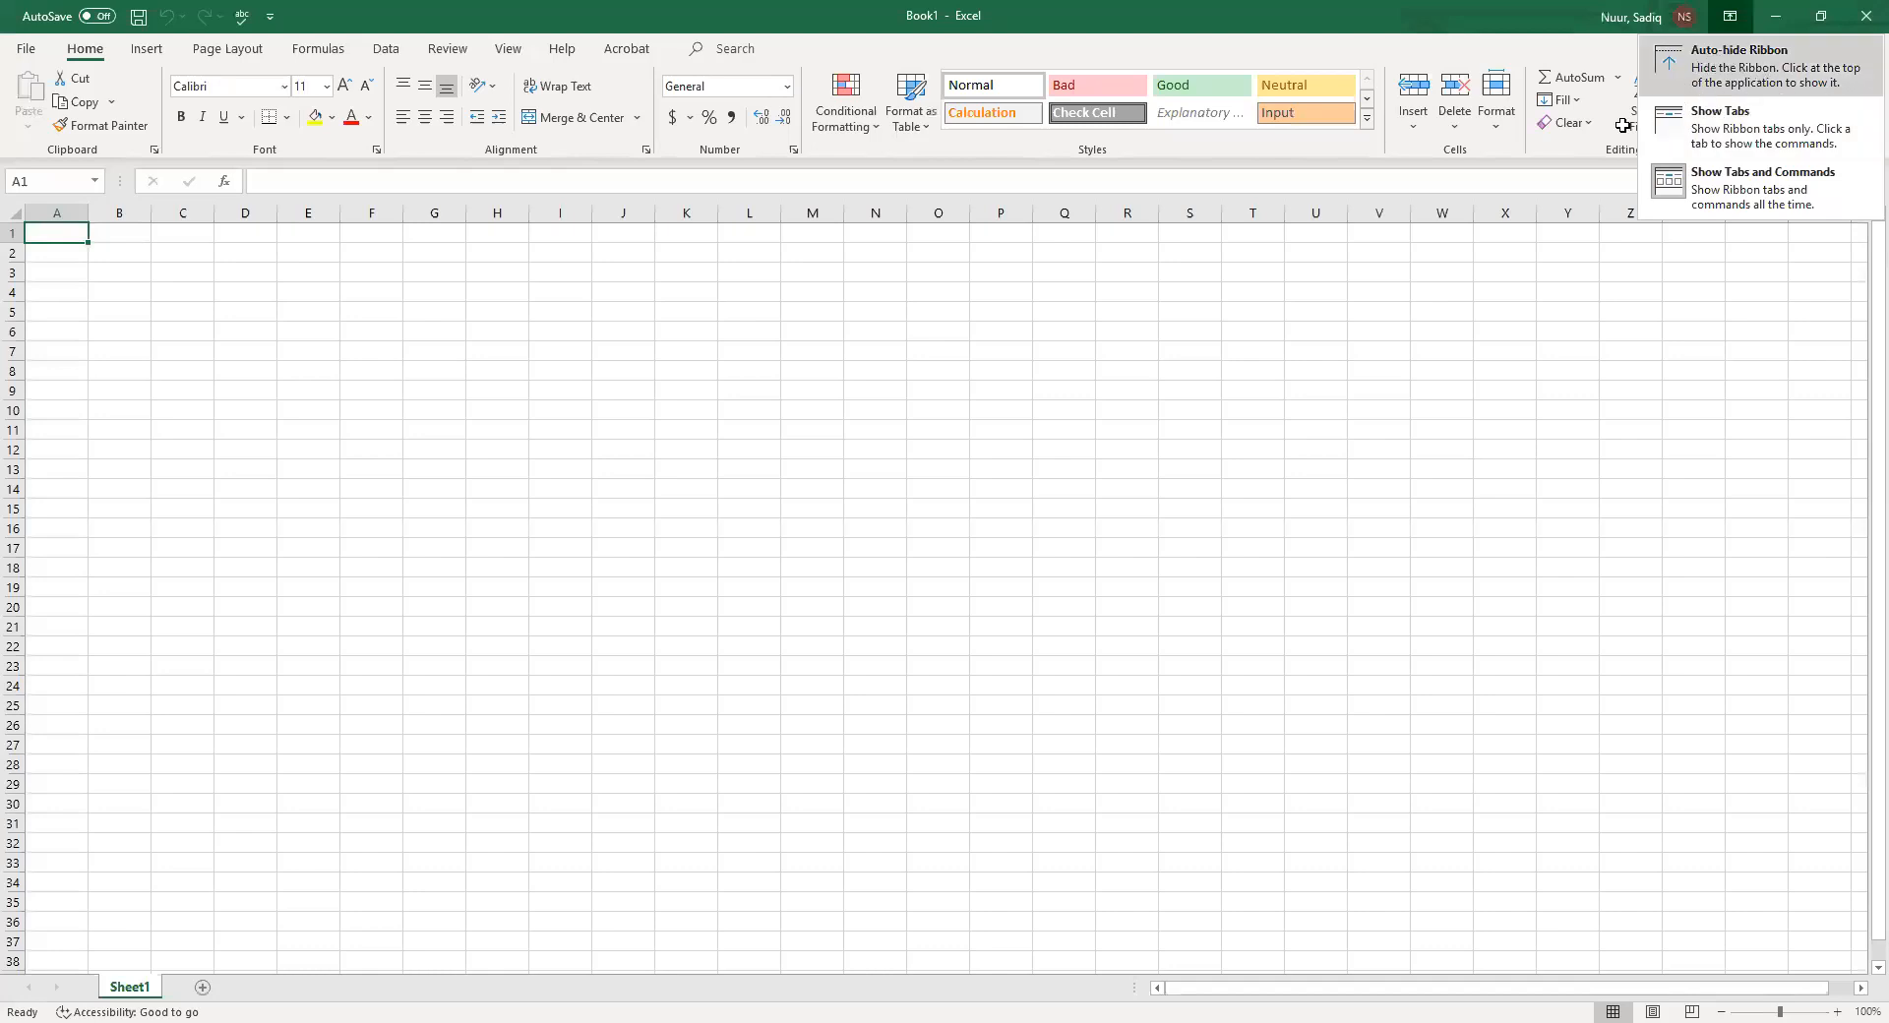
click(1759, 69)
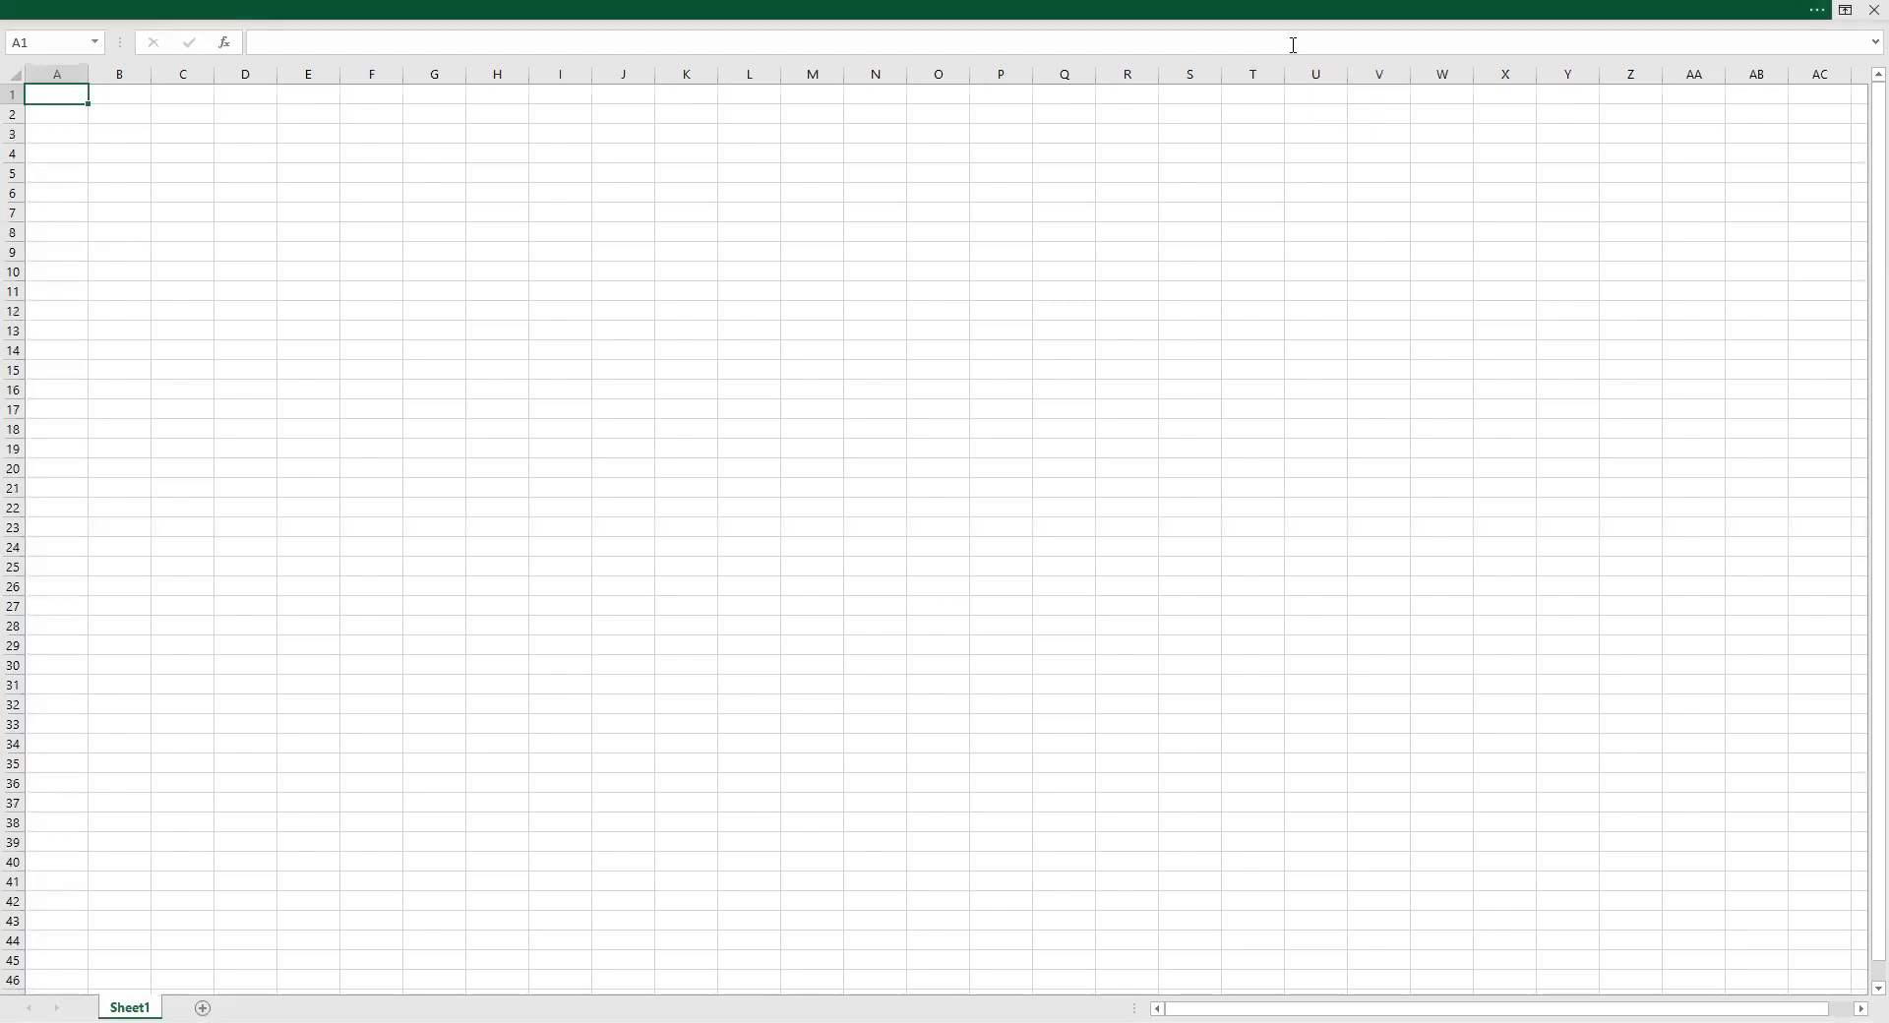
click(1269, 9)
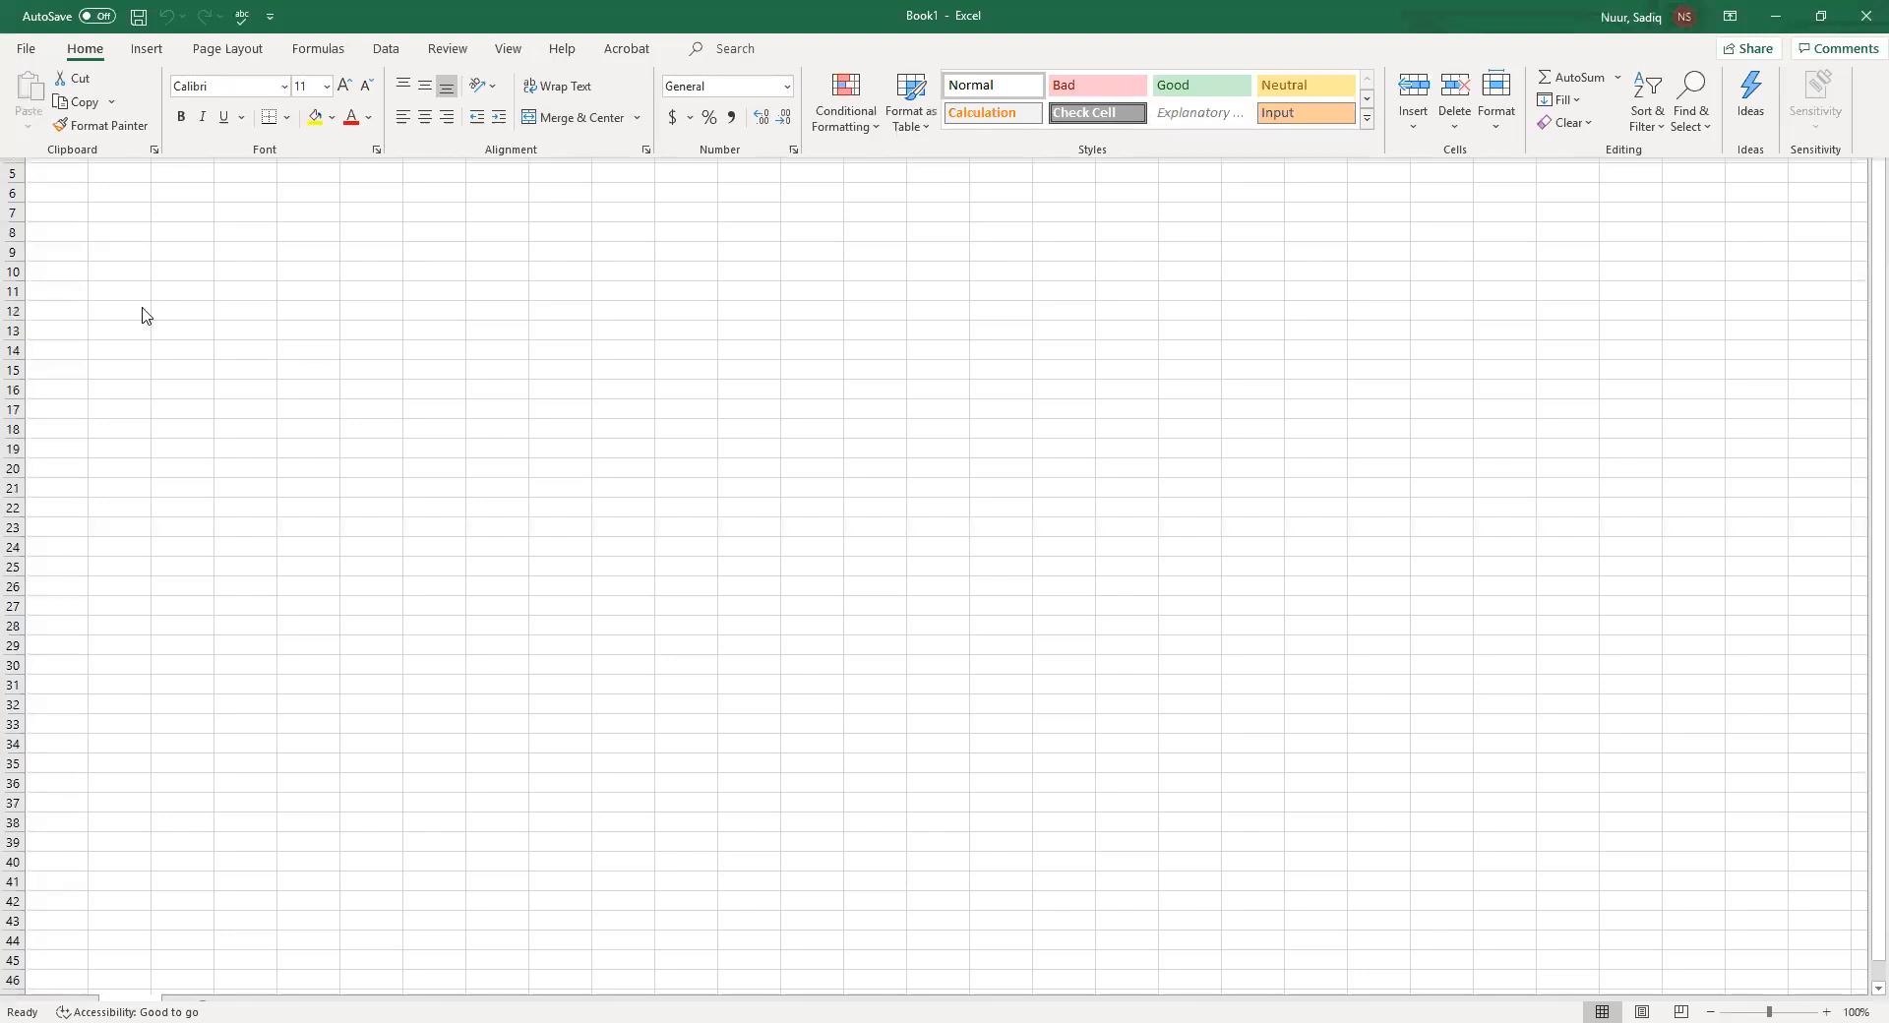
click(66, 205)
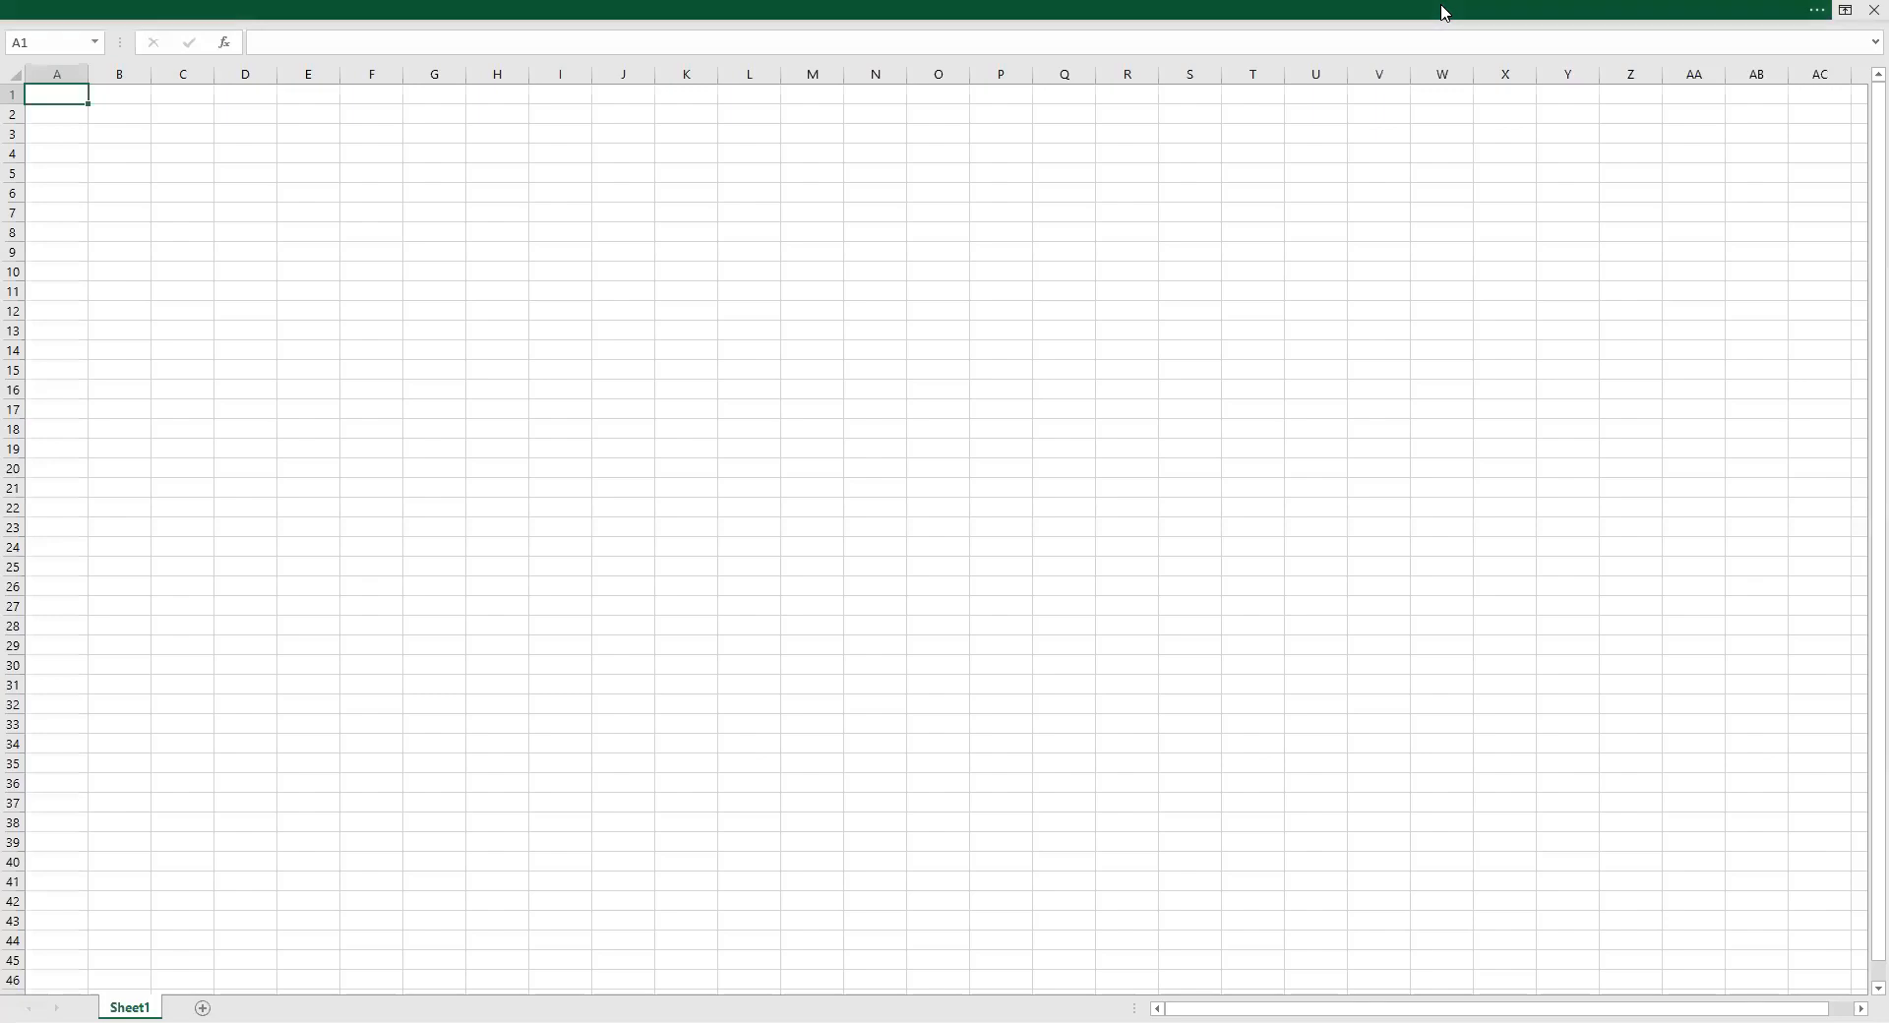
click(1441, 10)
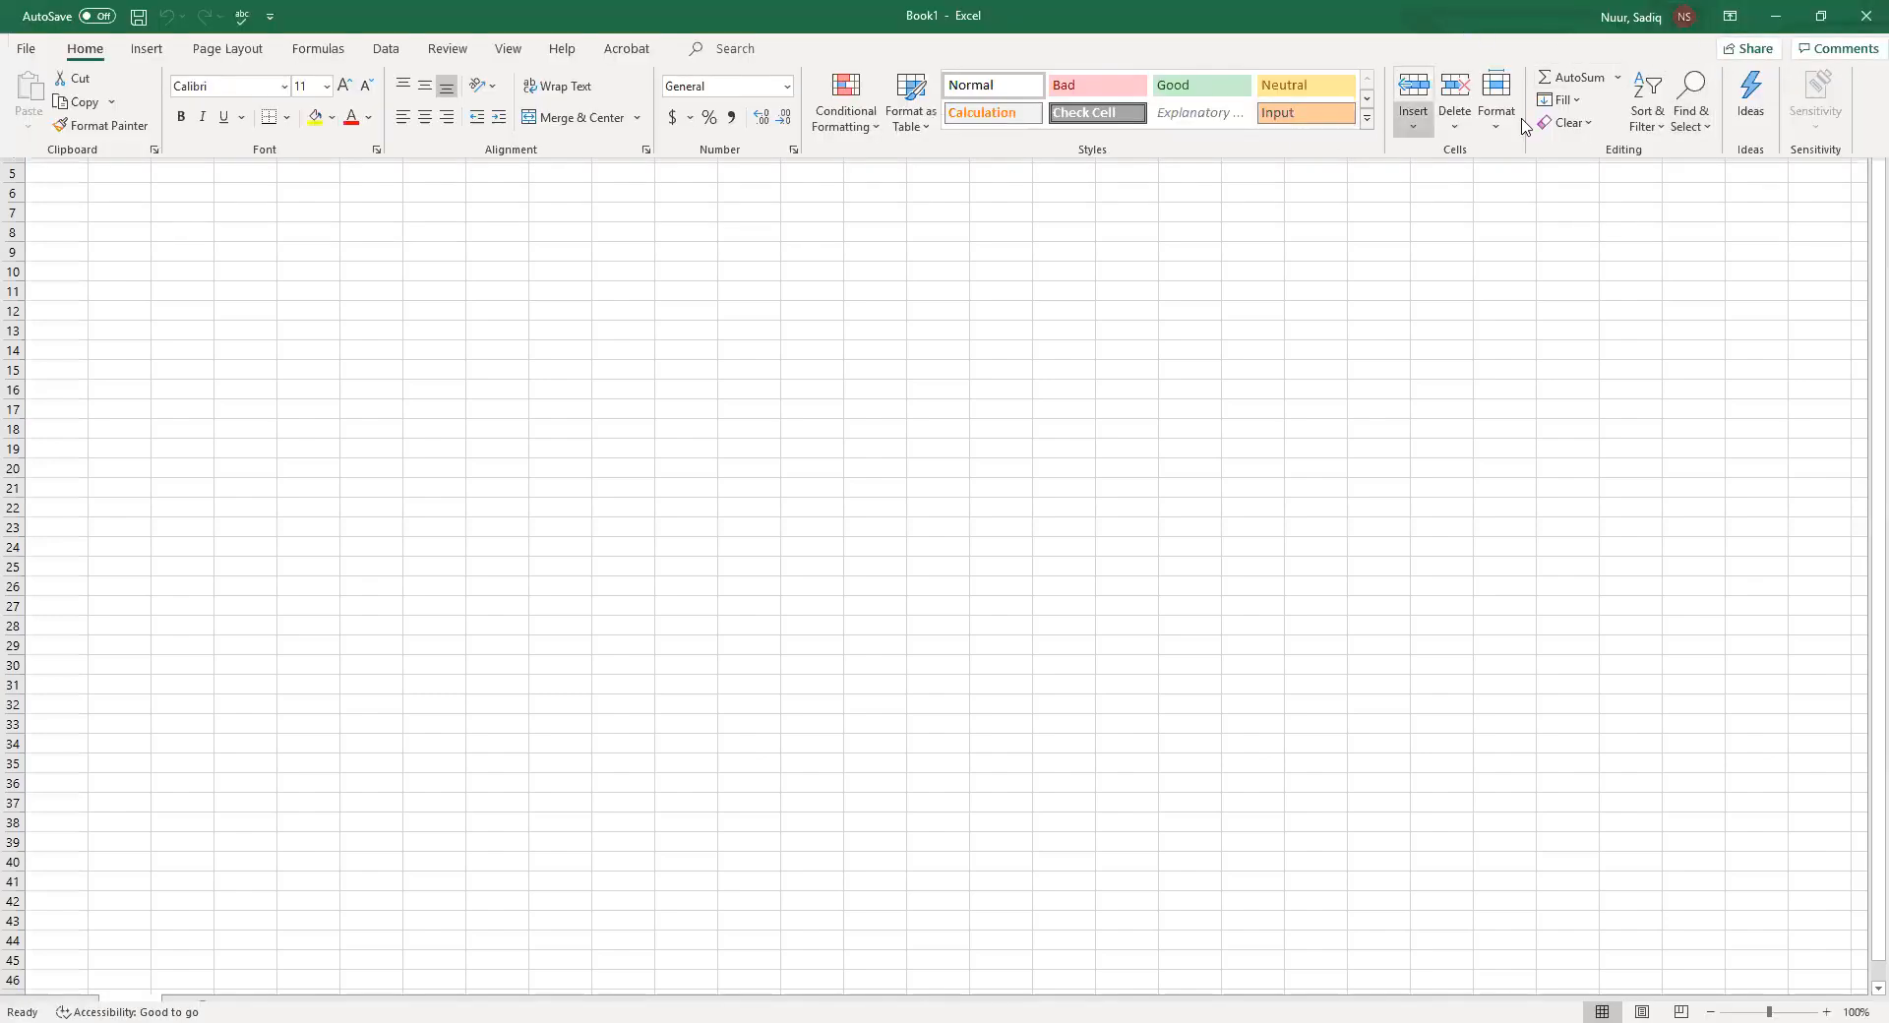
Switch the ribbon to Show Tabs only and open the Home and Insert tabs temporarily from it
click(1730, 18)
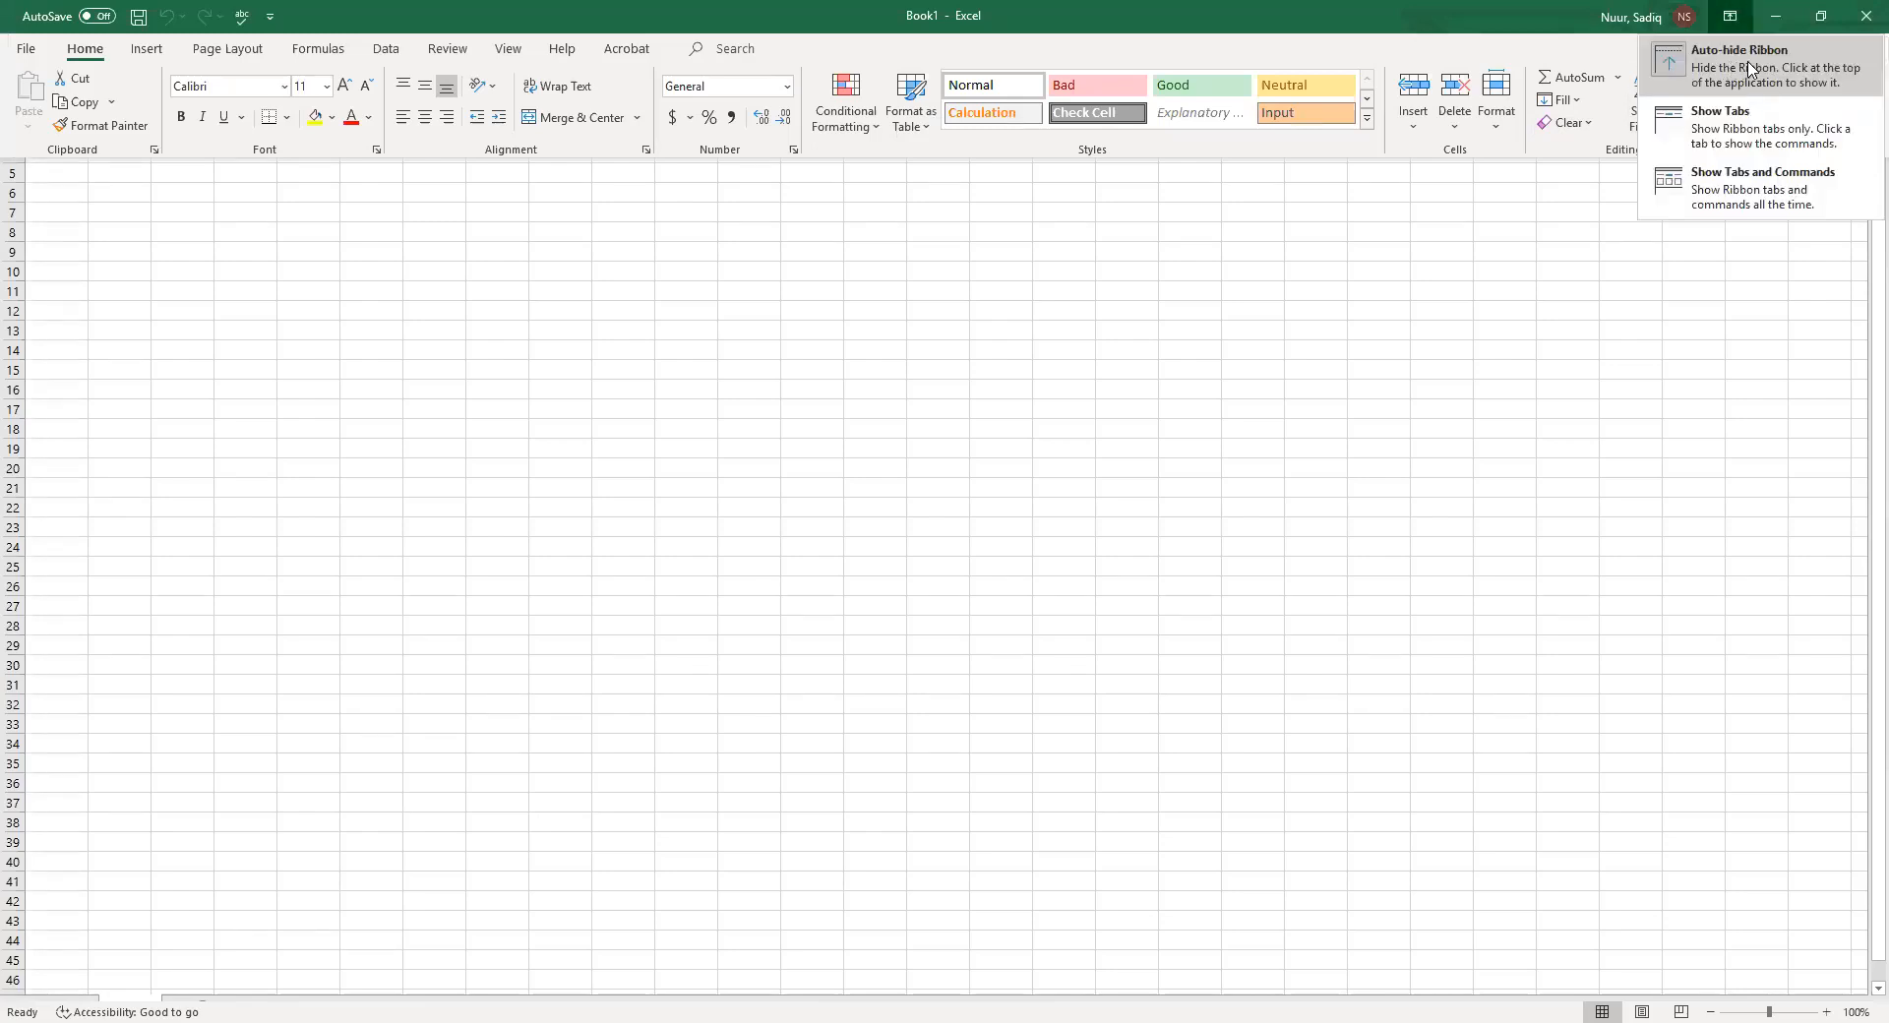
click(1729, 119)
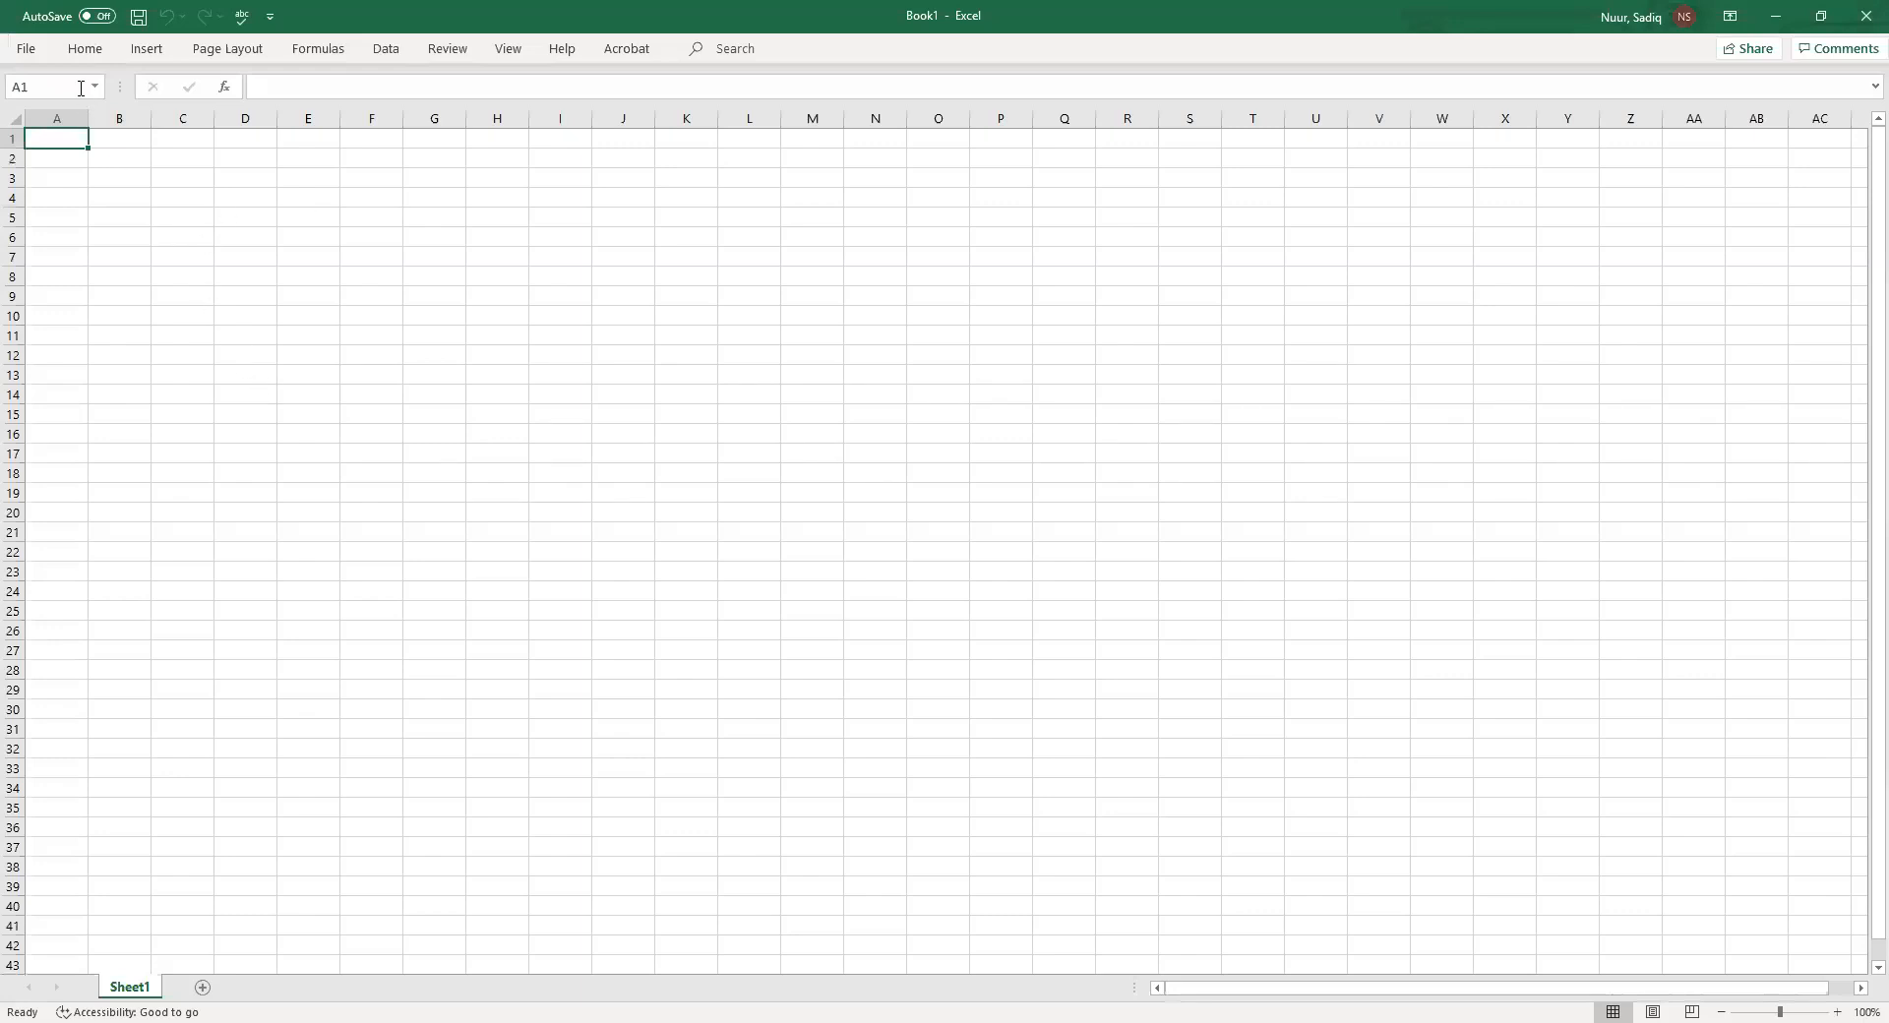
click(85, 49)
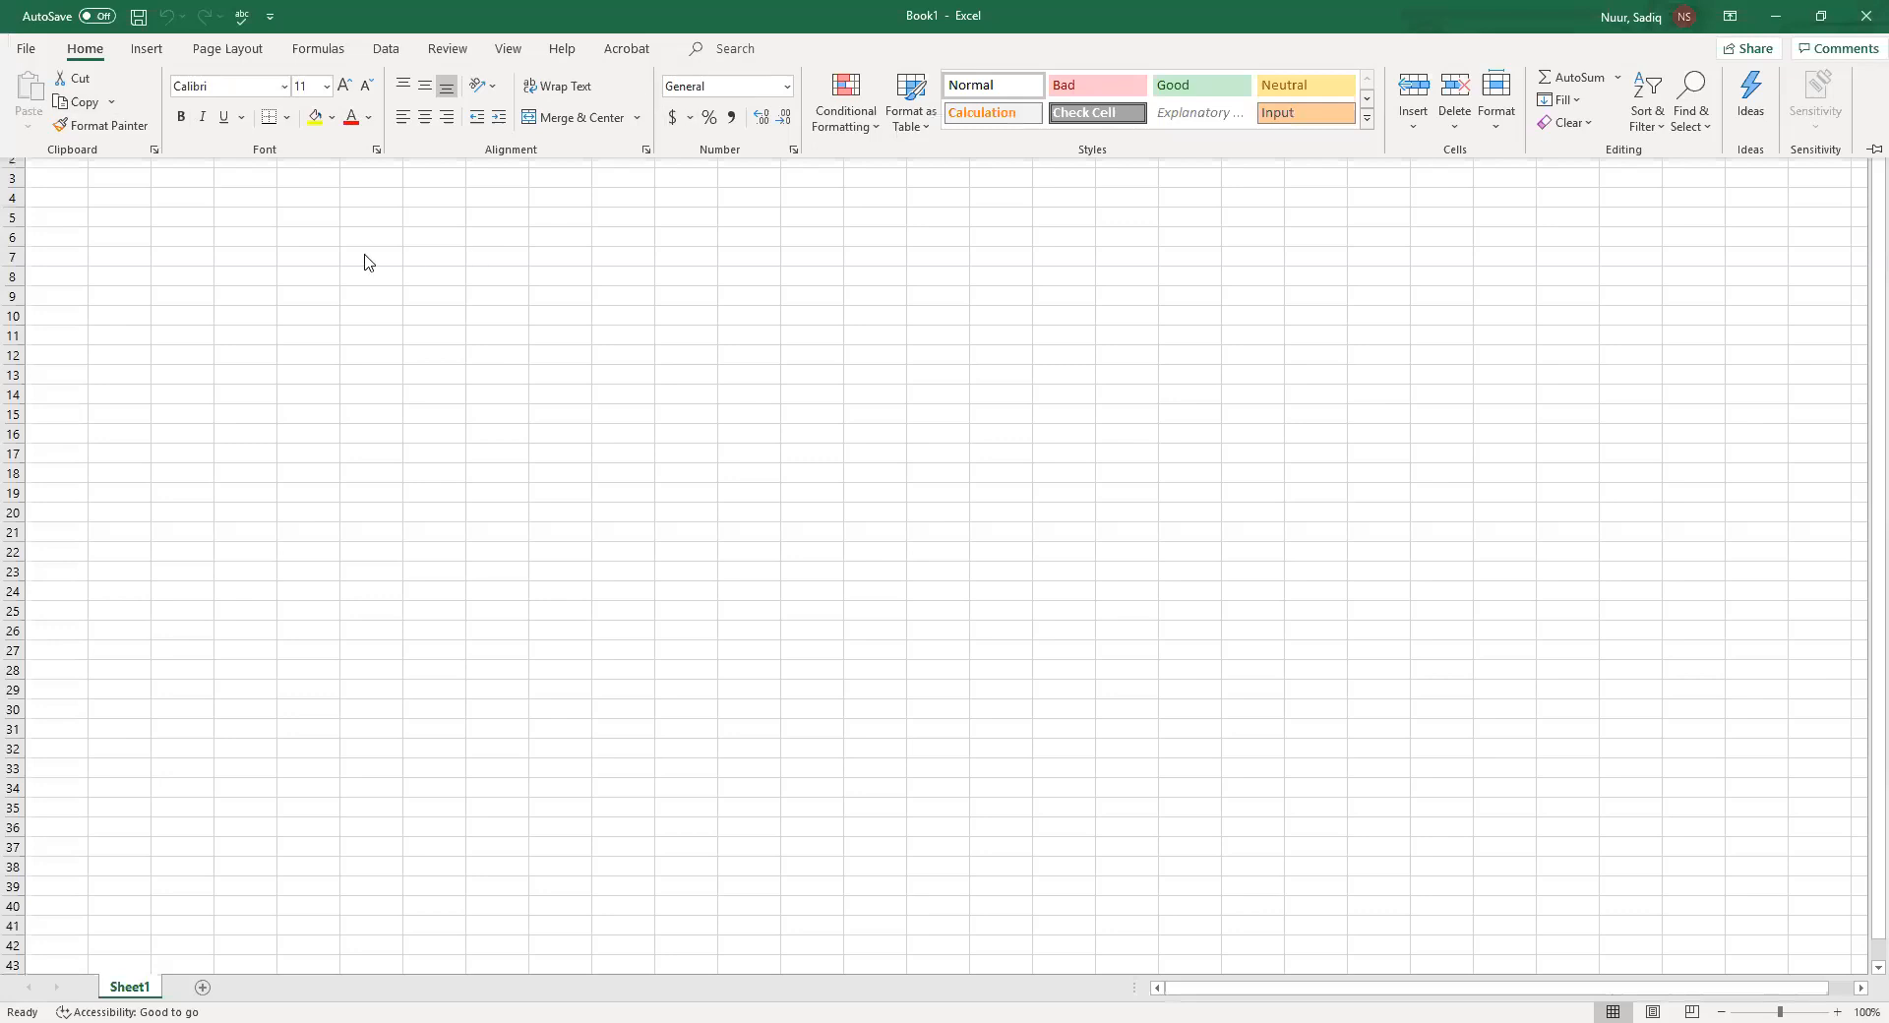
click(85, 209)
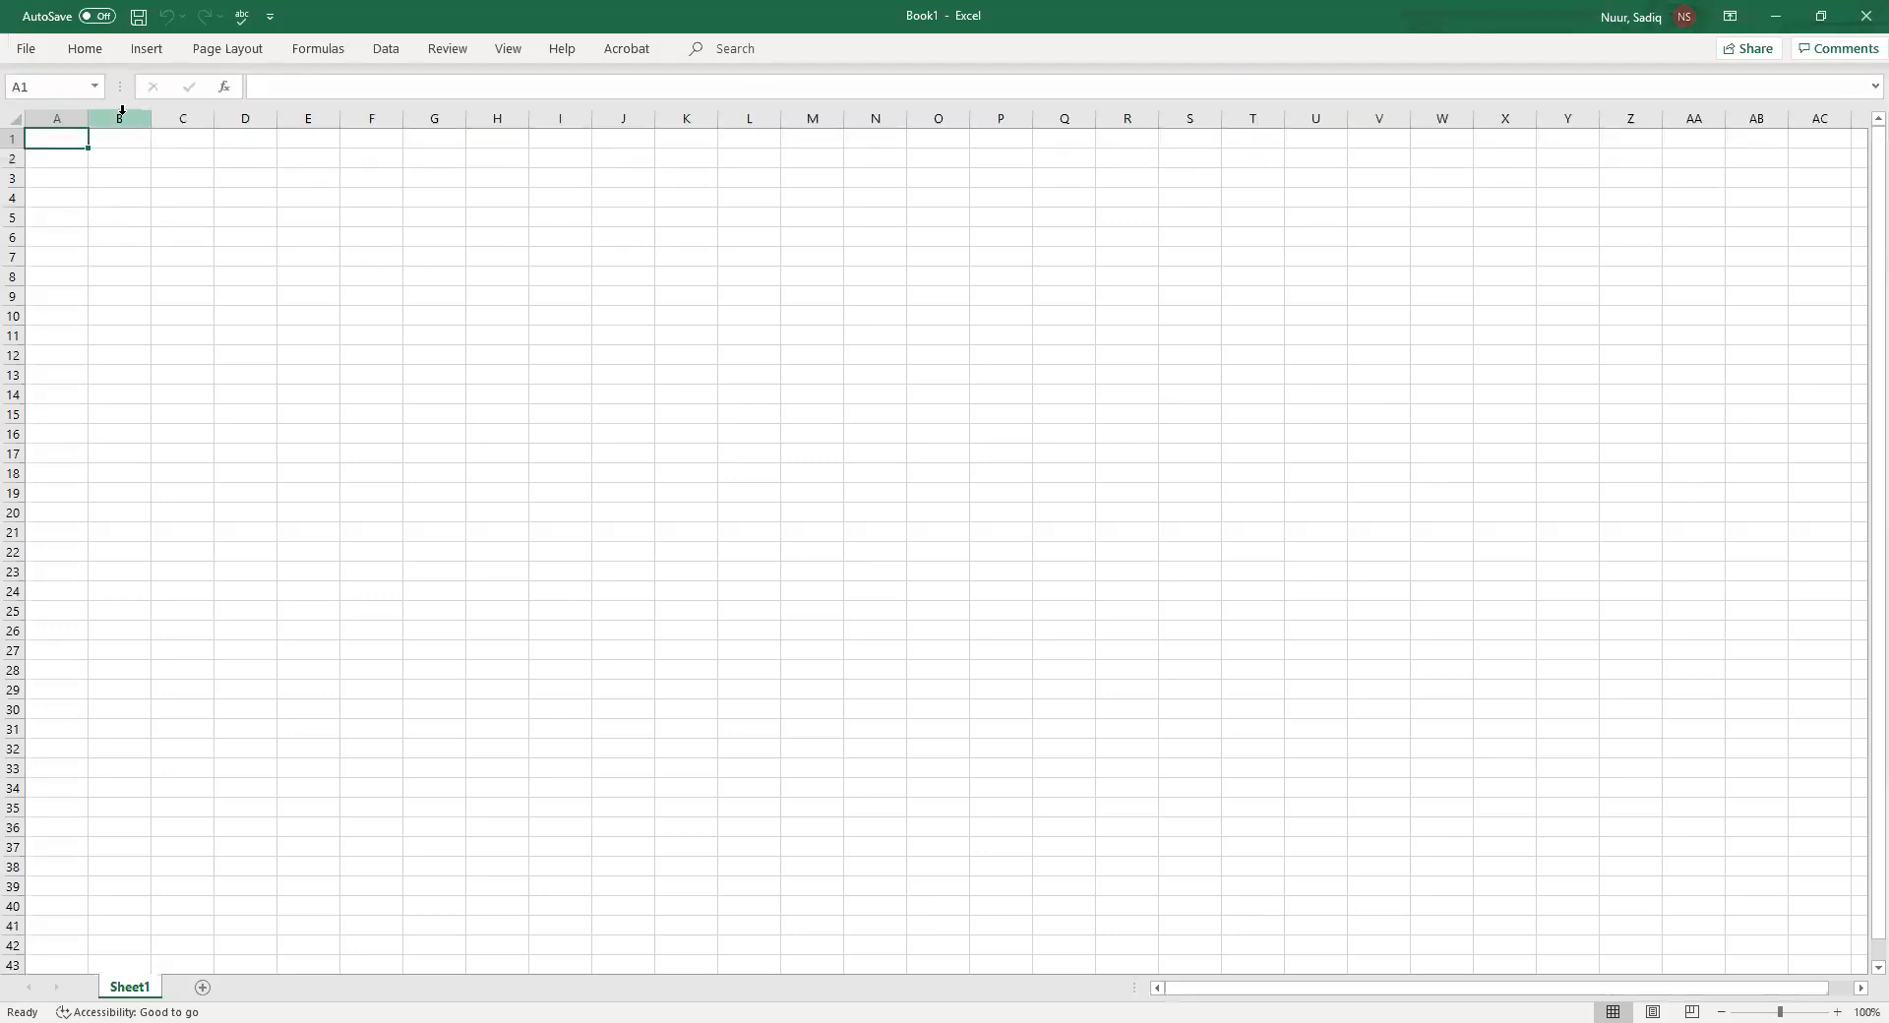
click(150, 54)
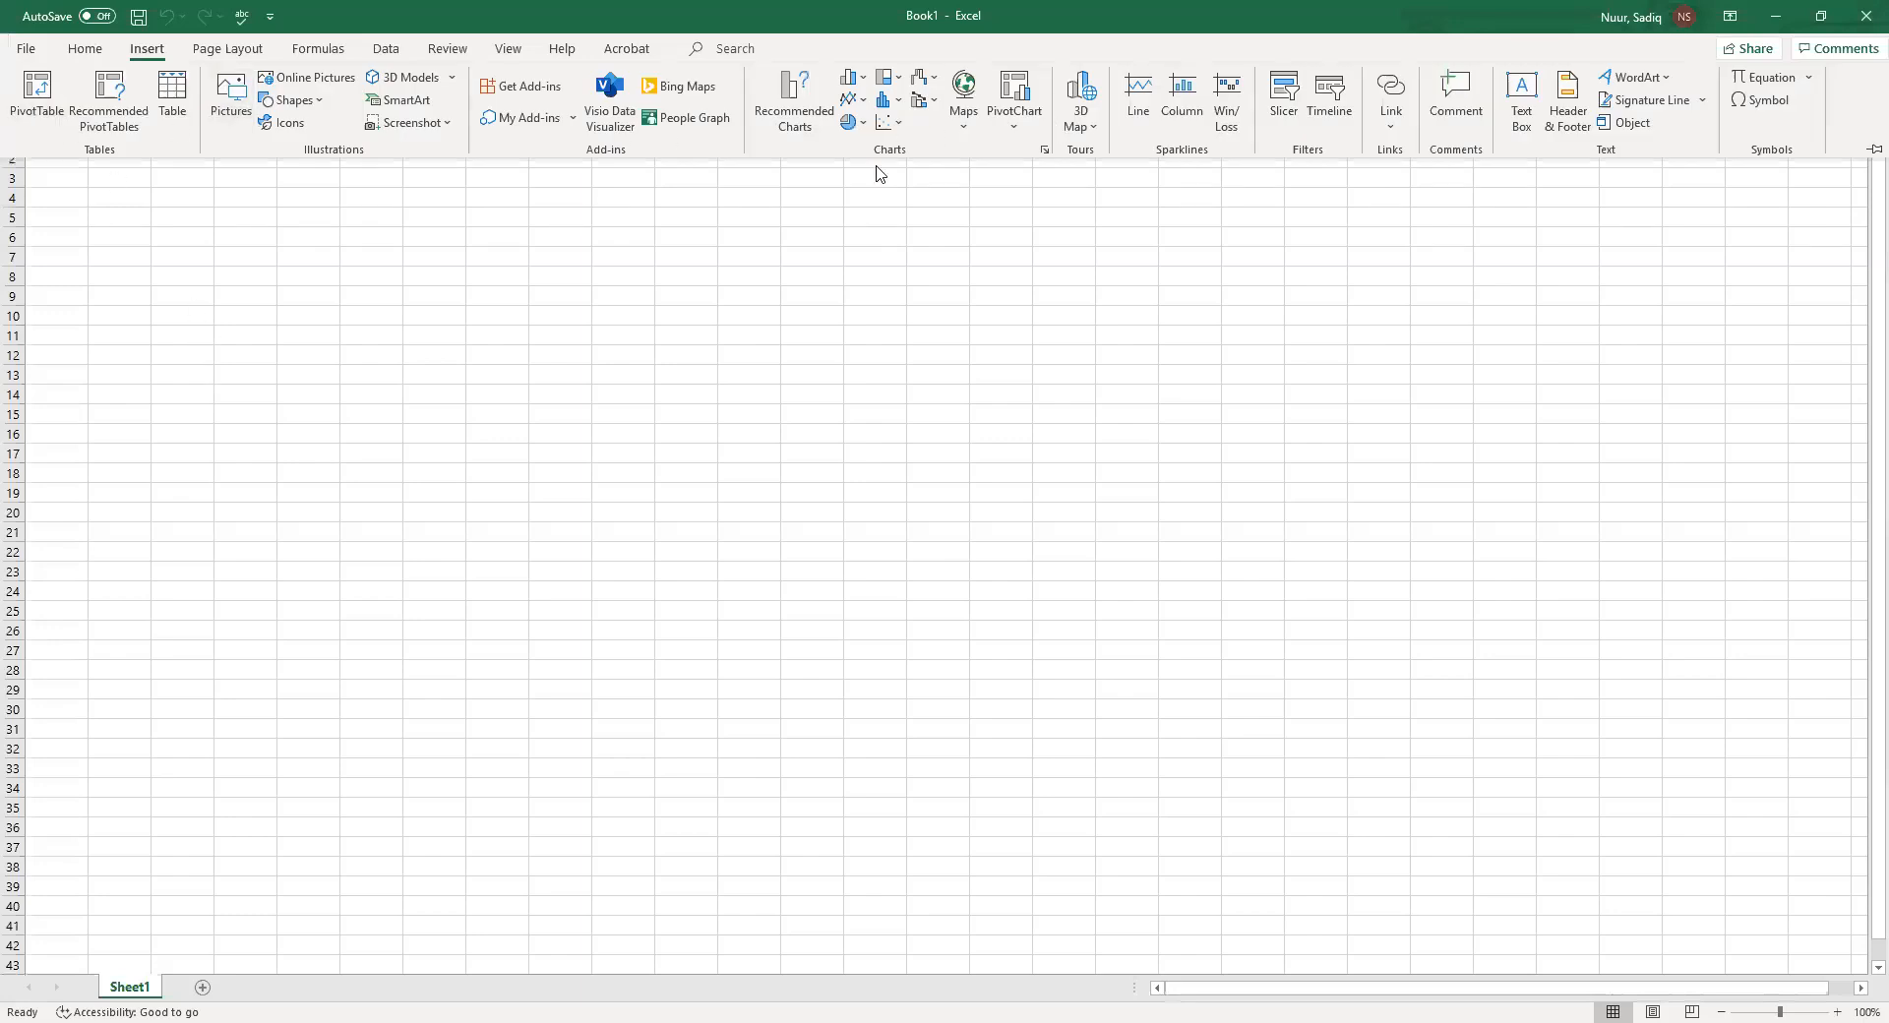
click(184, 278)
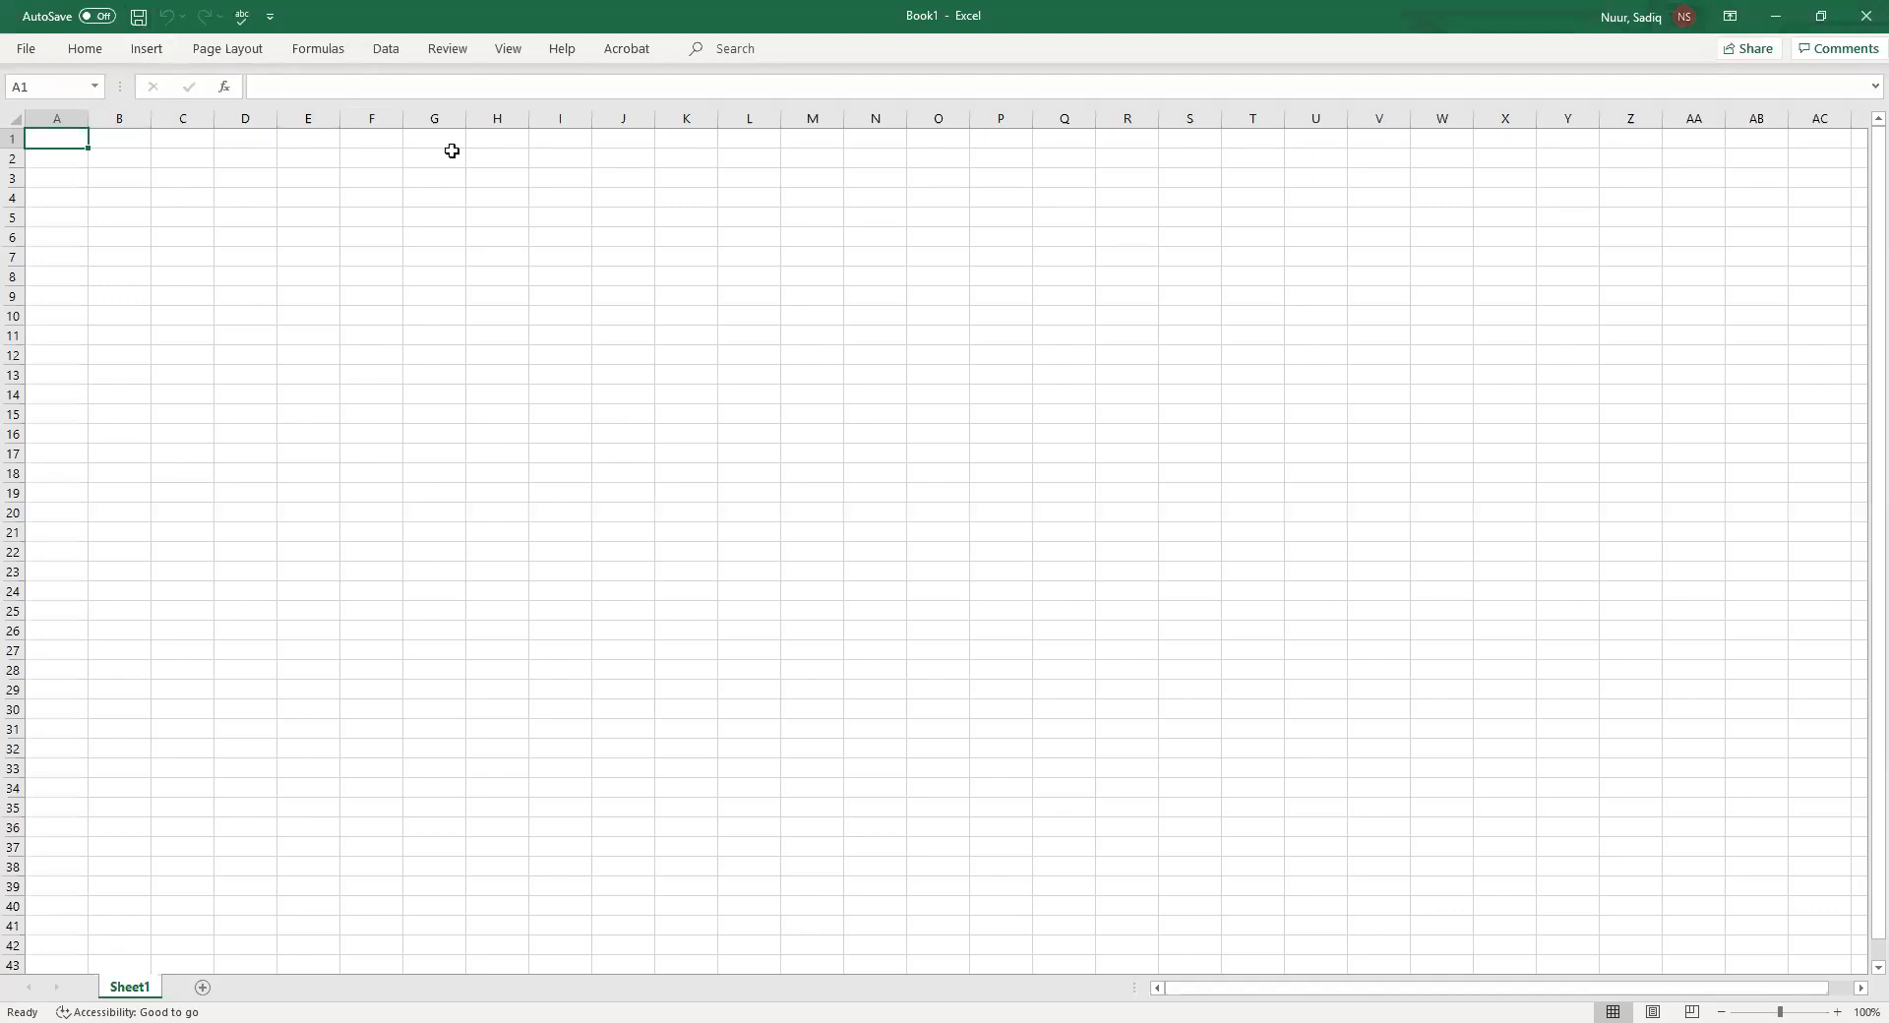
Restore the ribbon display to Show Tabs and Commands
click(1729, 21)
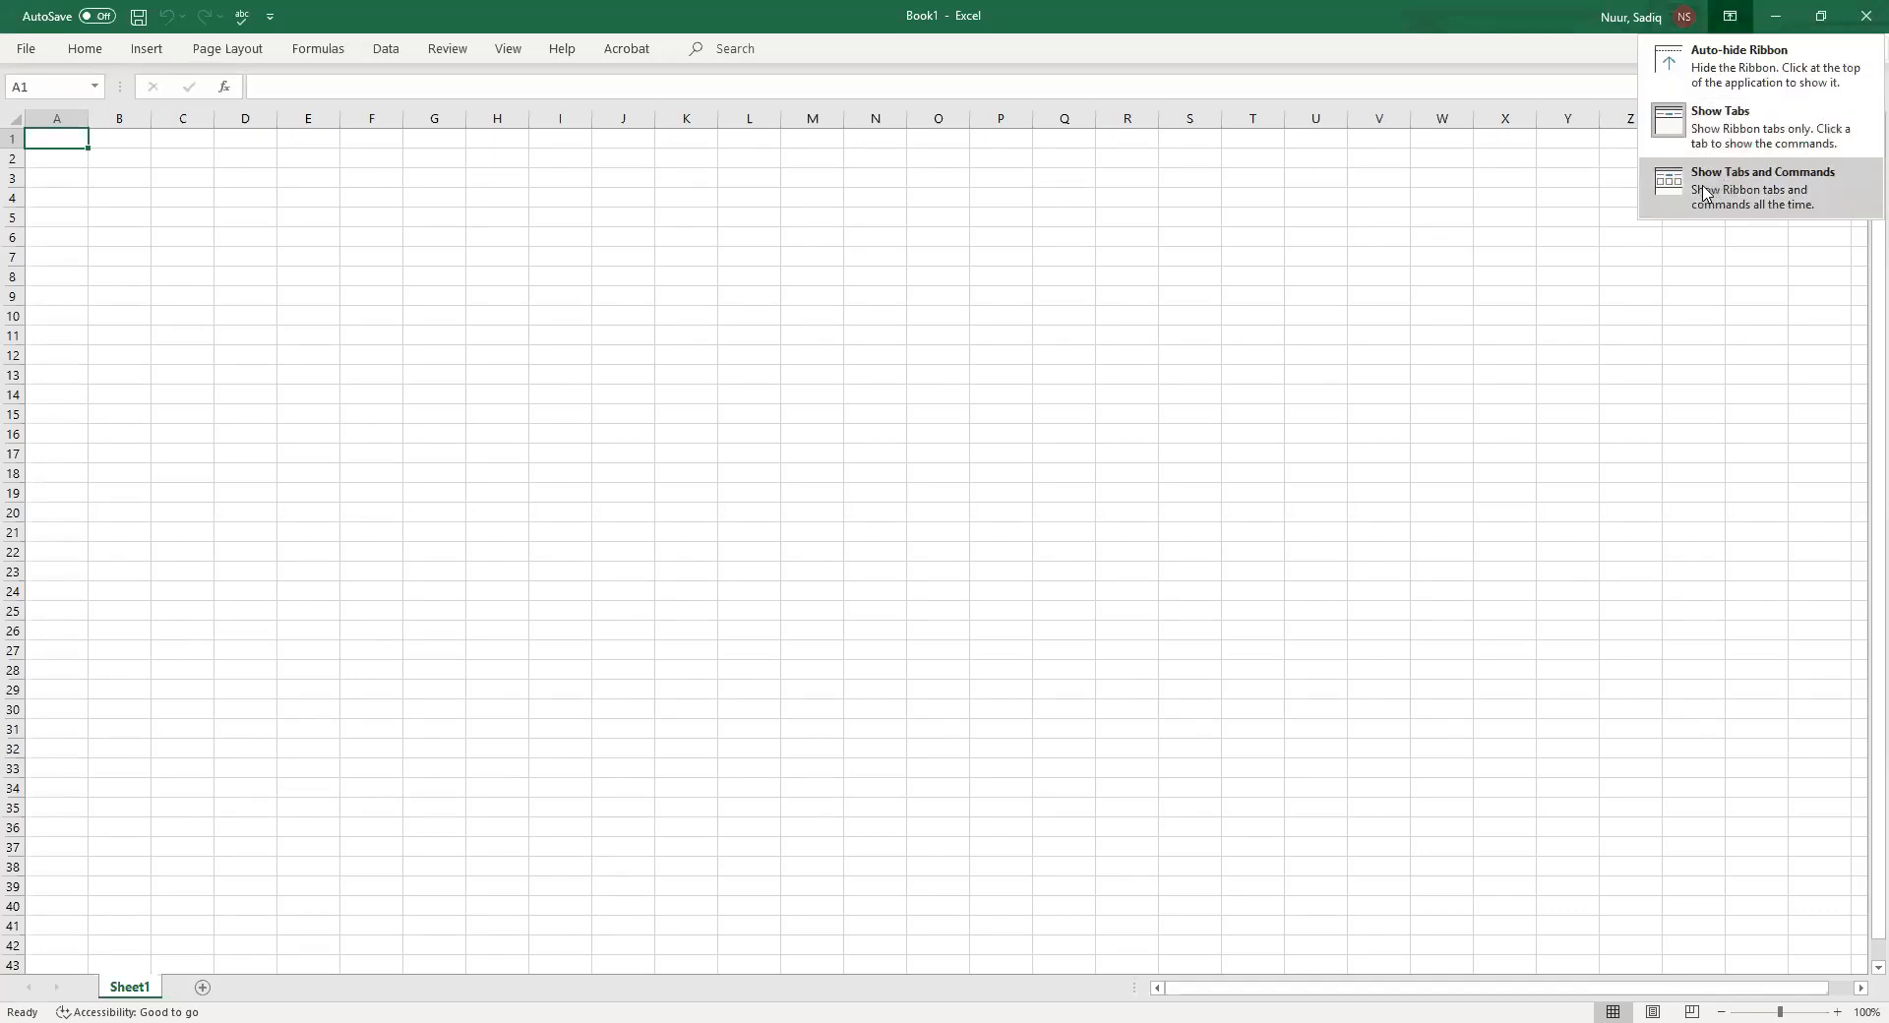
click(1777, 189)
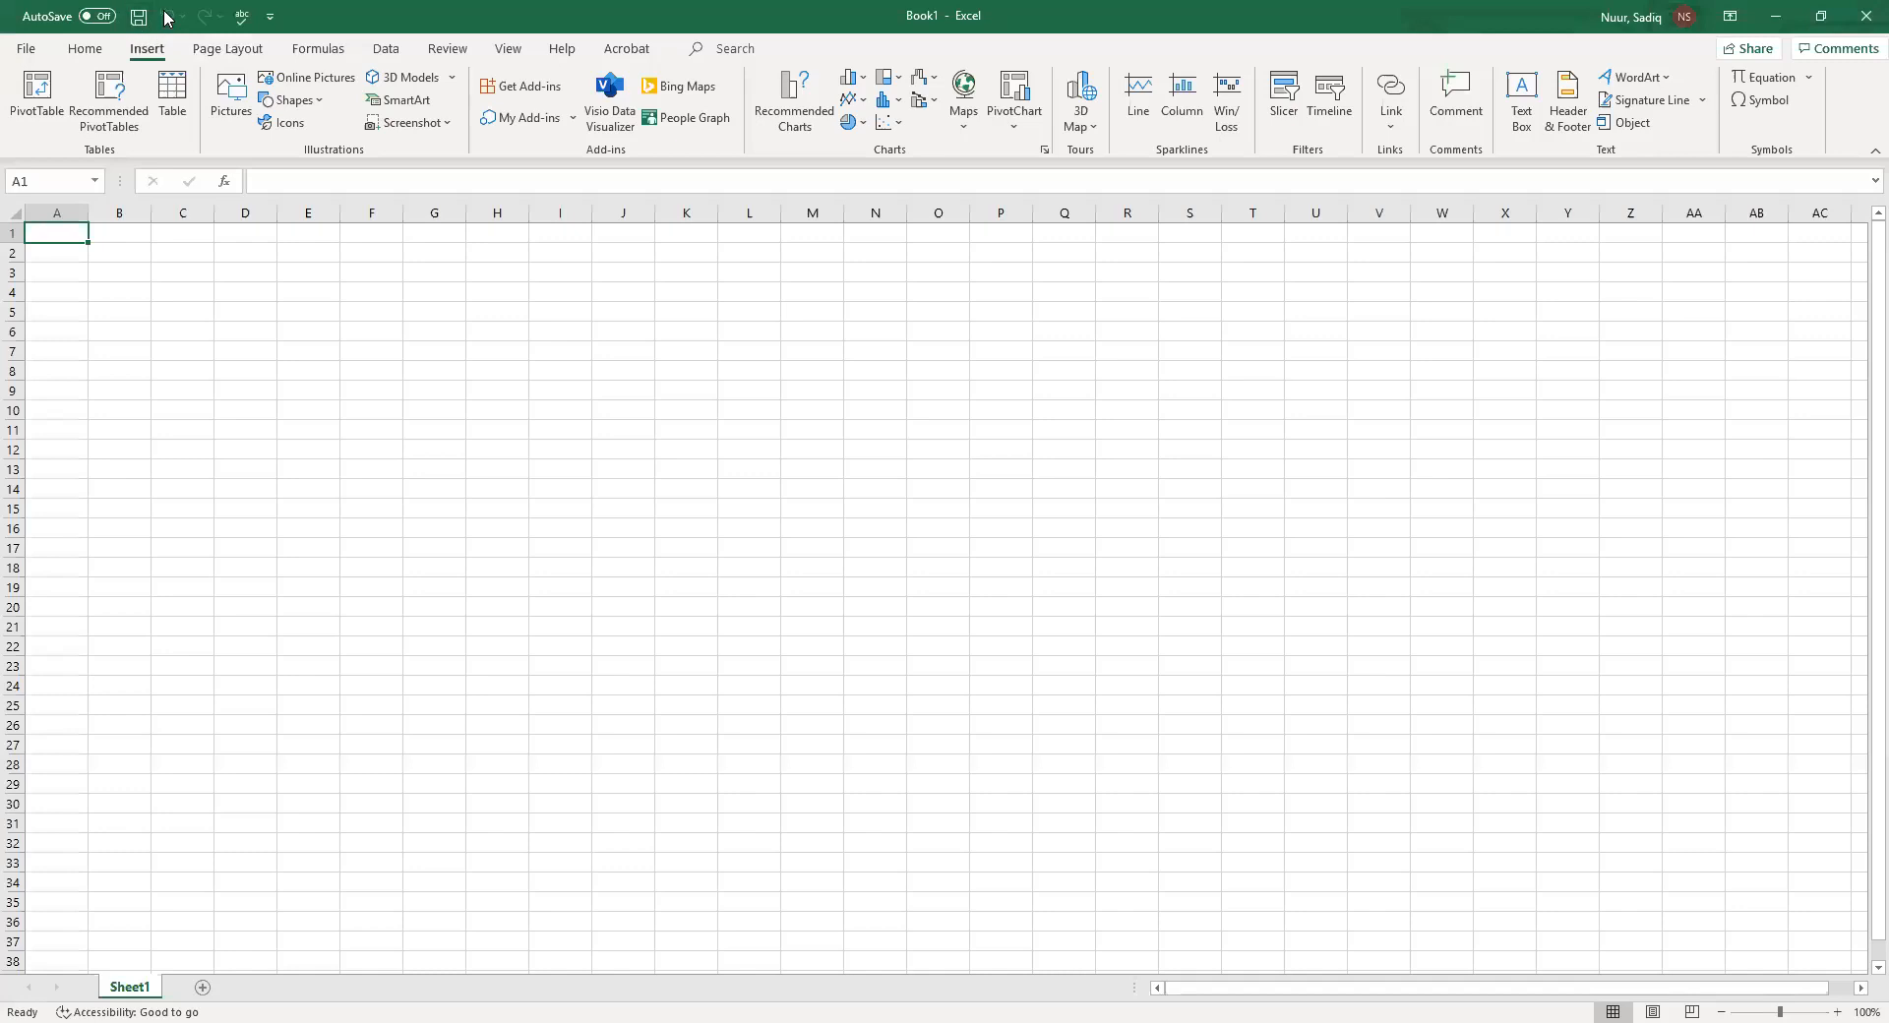
Add Print Preview and Print to the Quick Access Toolbar, then remove it again
click(268, 16)
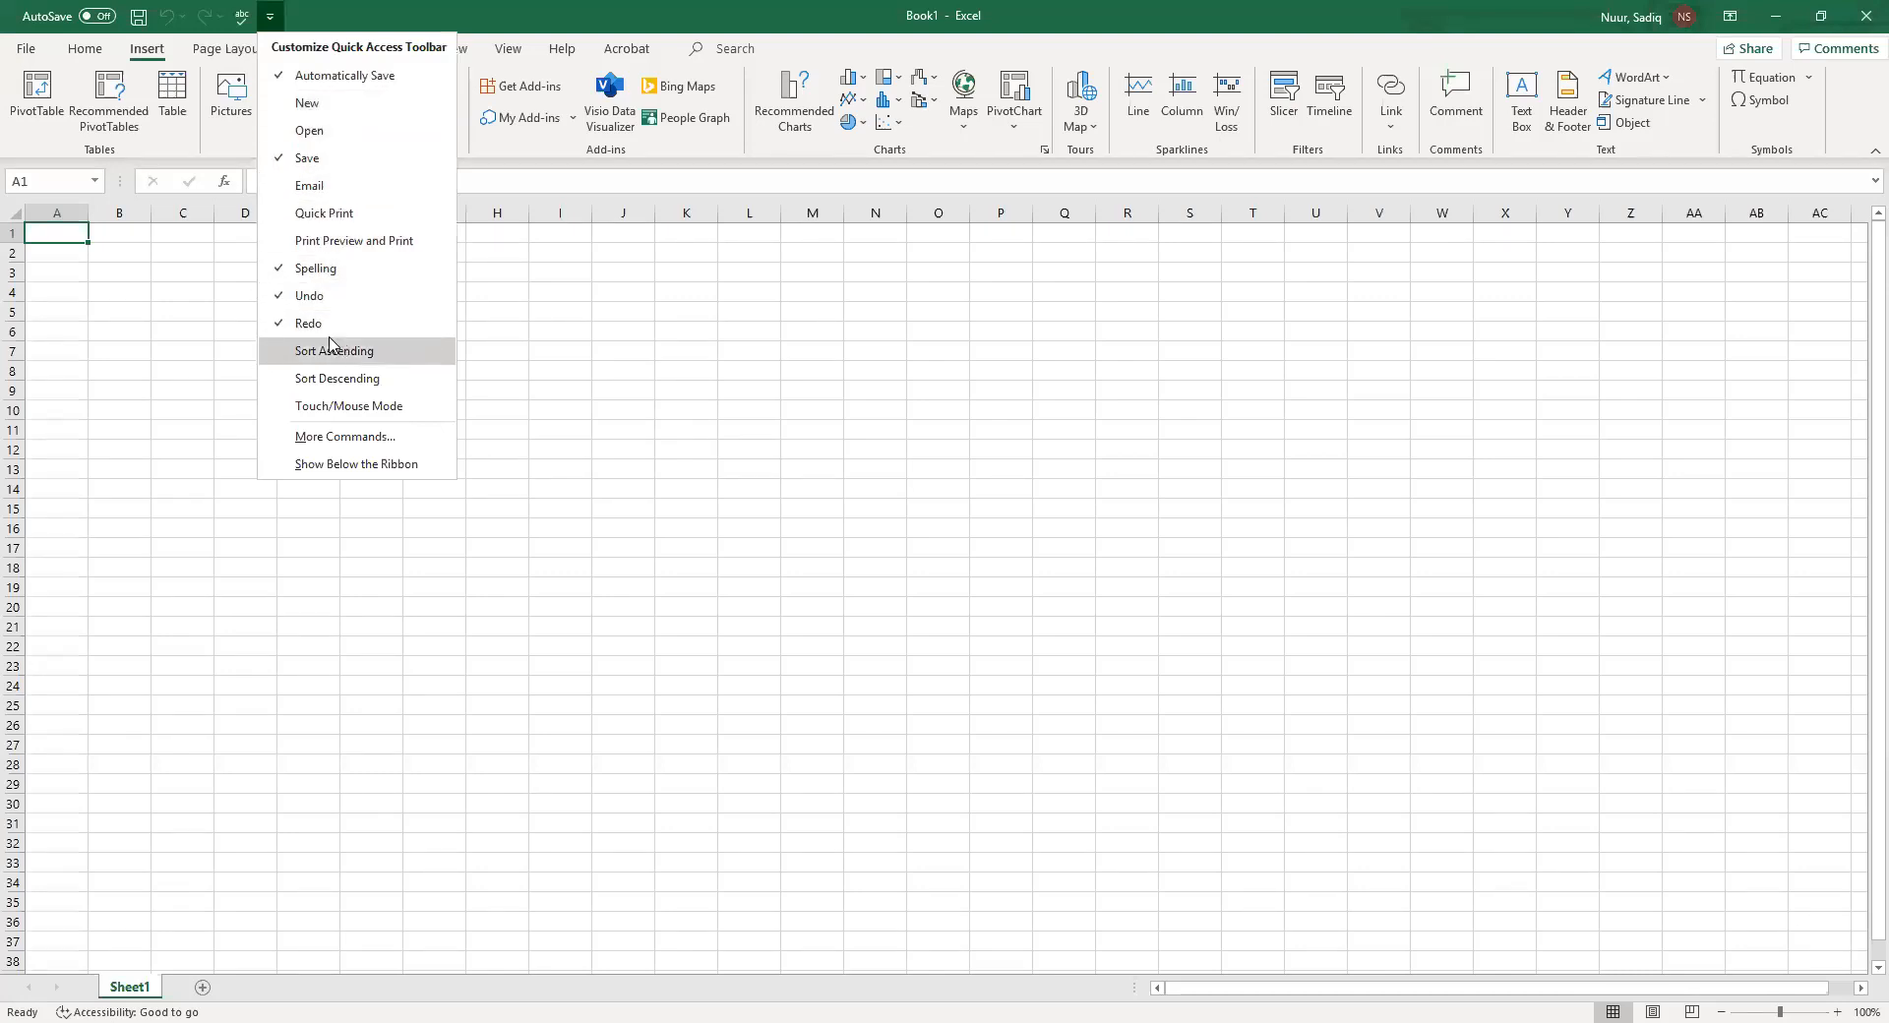
click(311, 242)
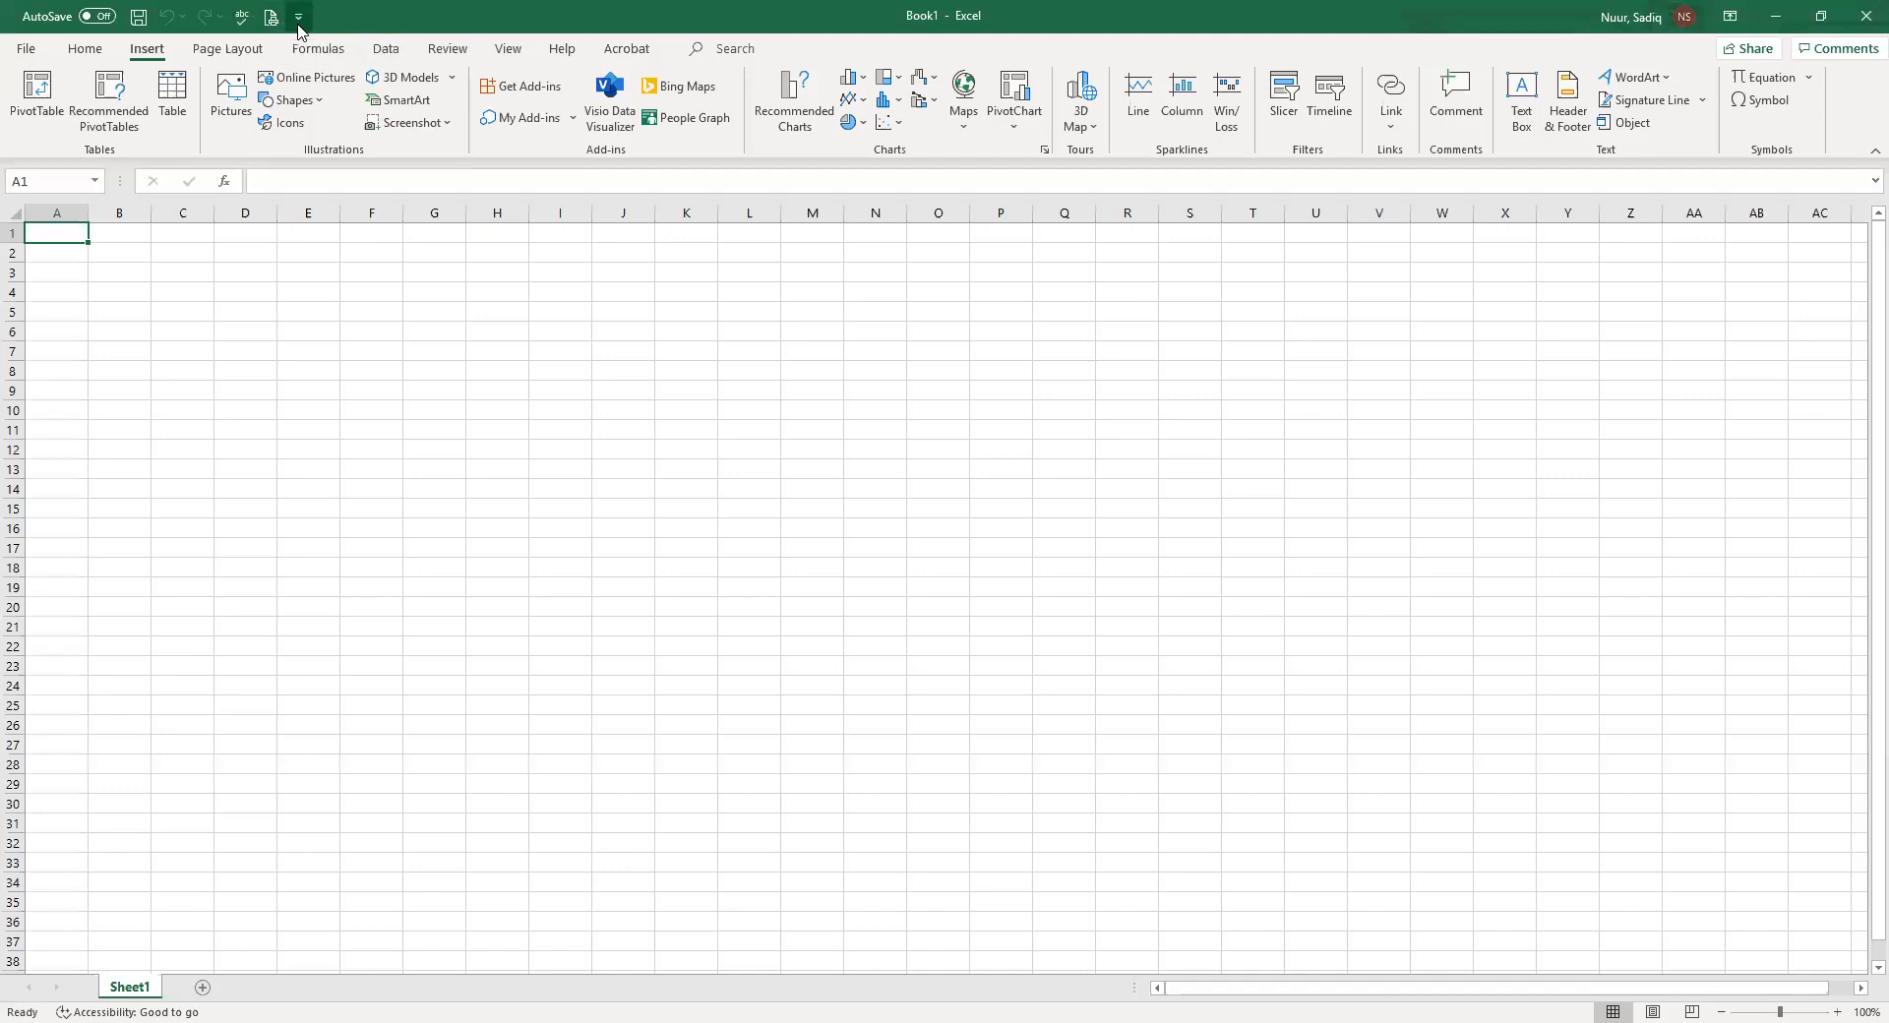
click(300, 18)
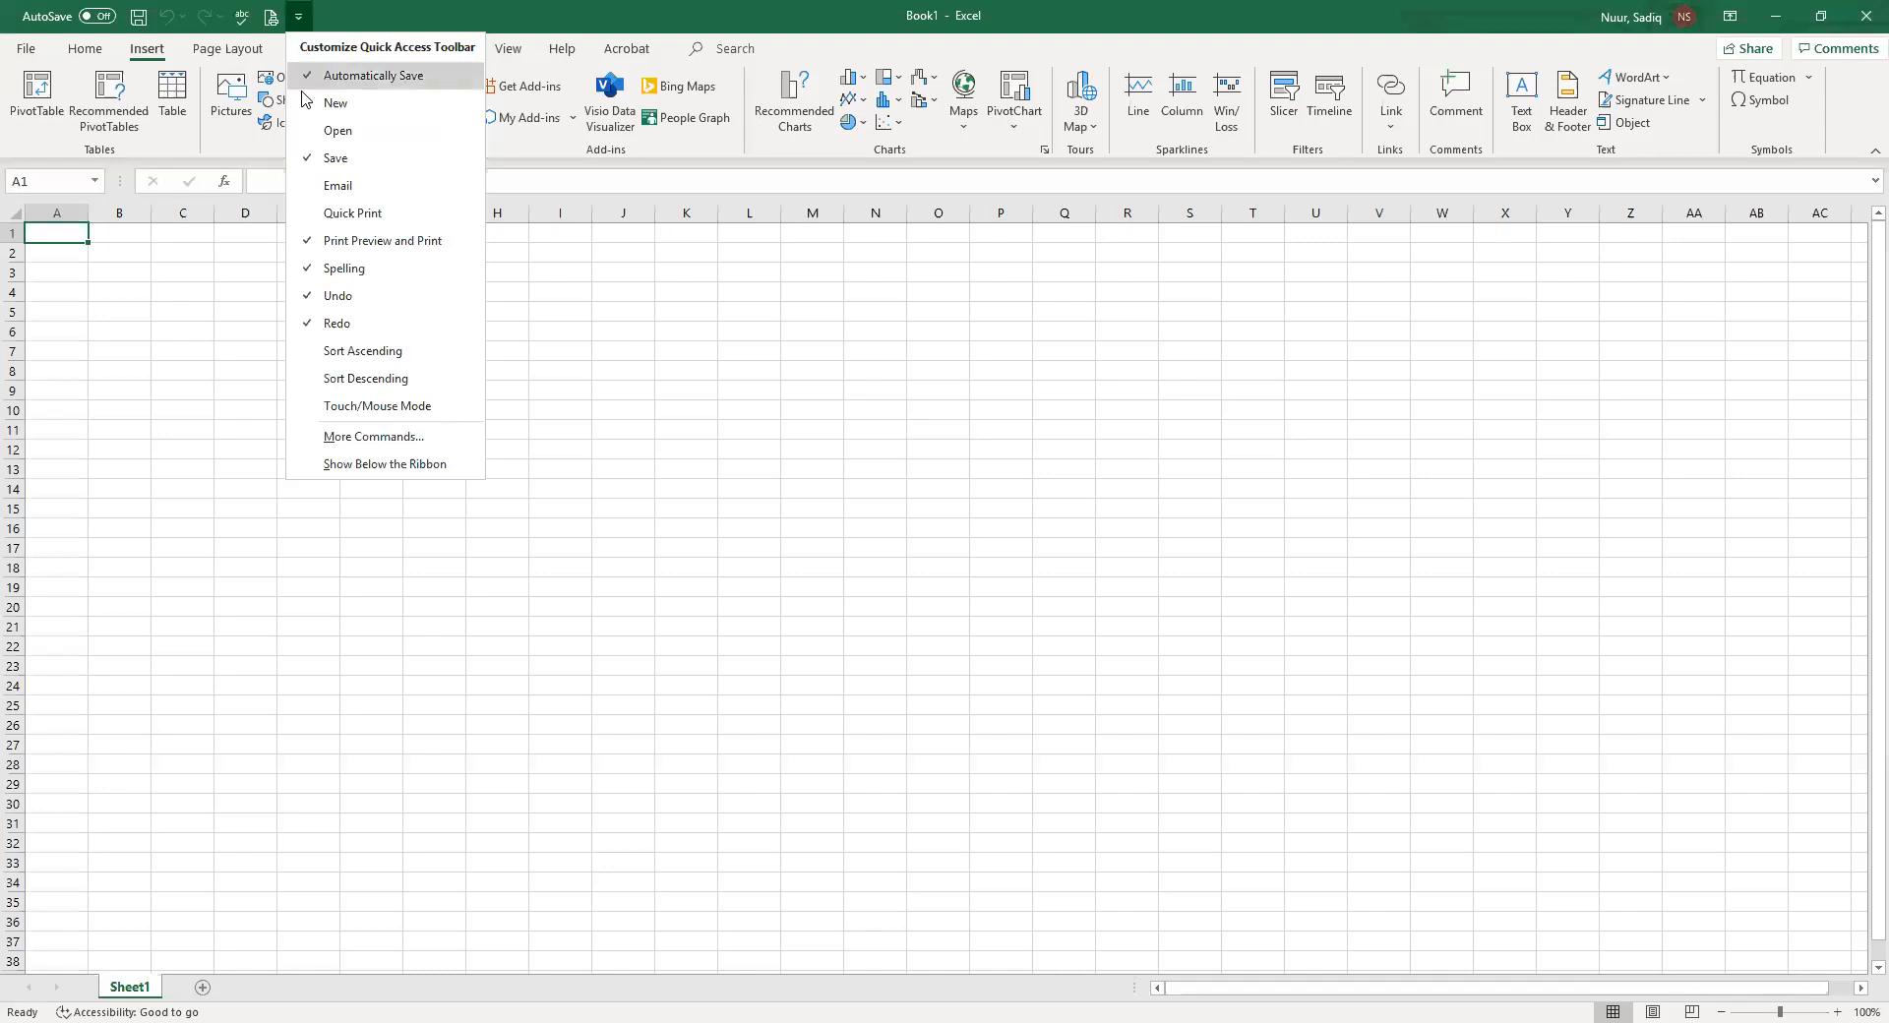
click(331, 246)
Explore the Info, Save As and Account pages of the File backstage, then return to the worksheet
click(27, 51)
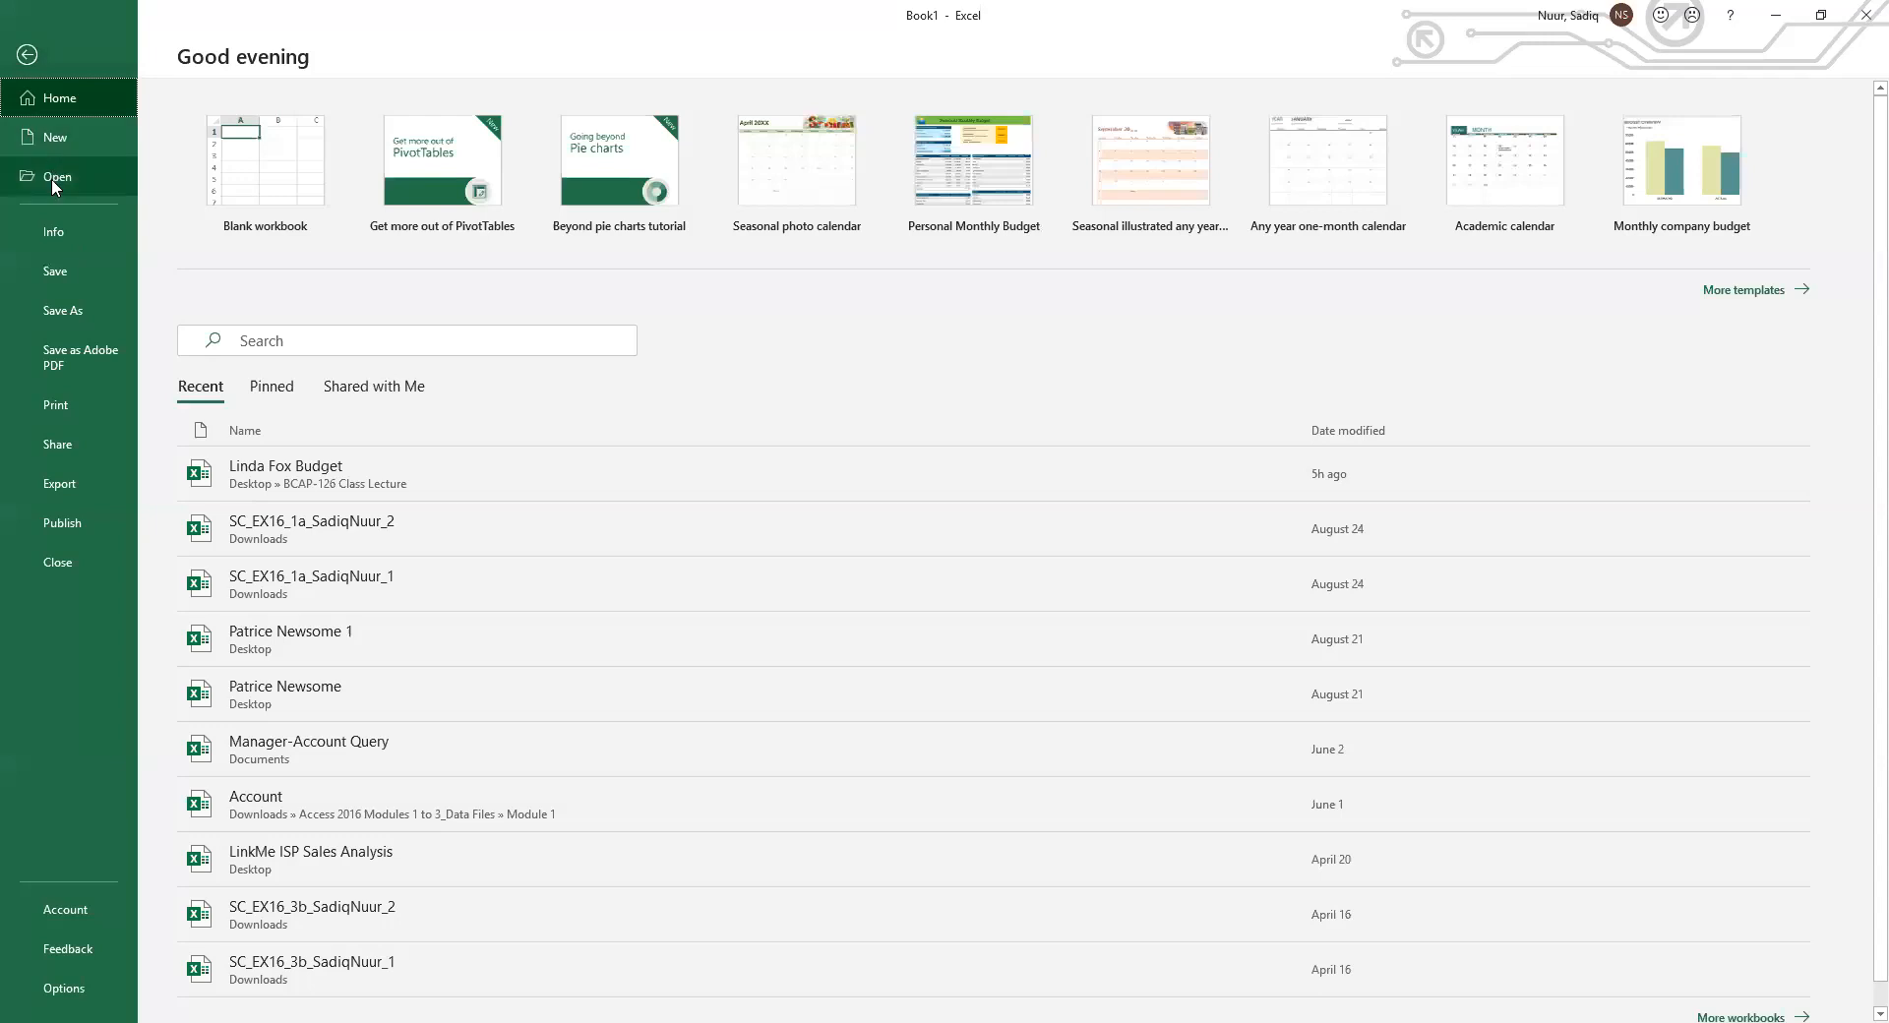
click(49, 232)
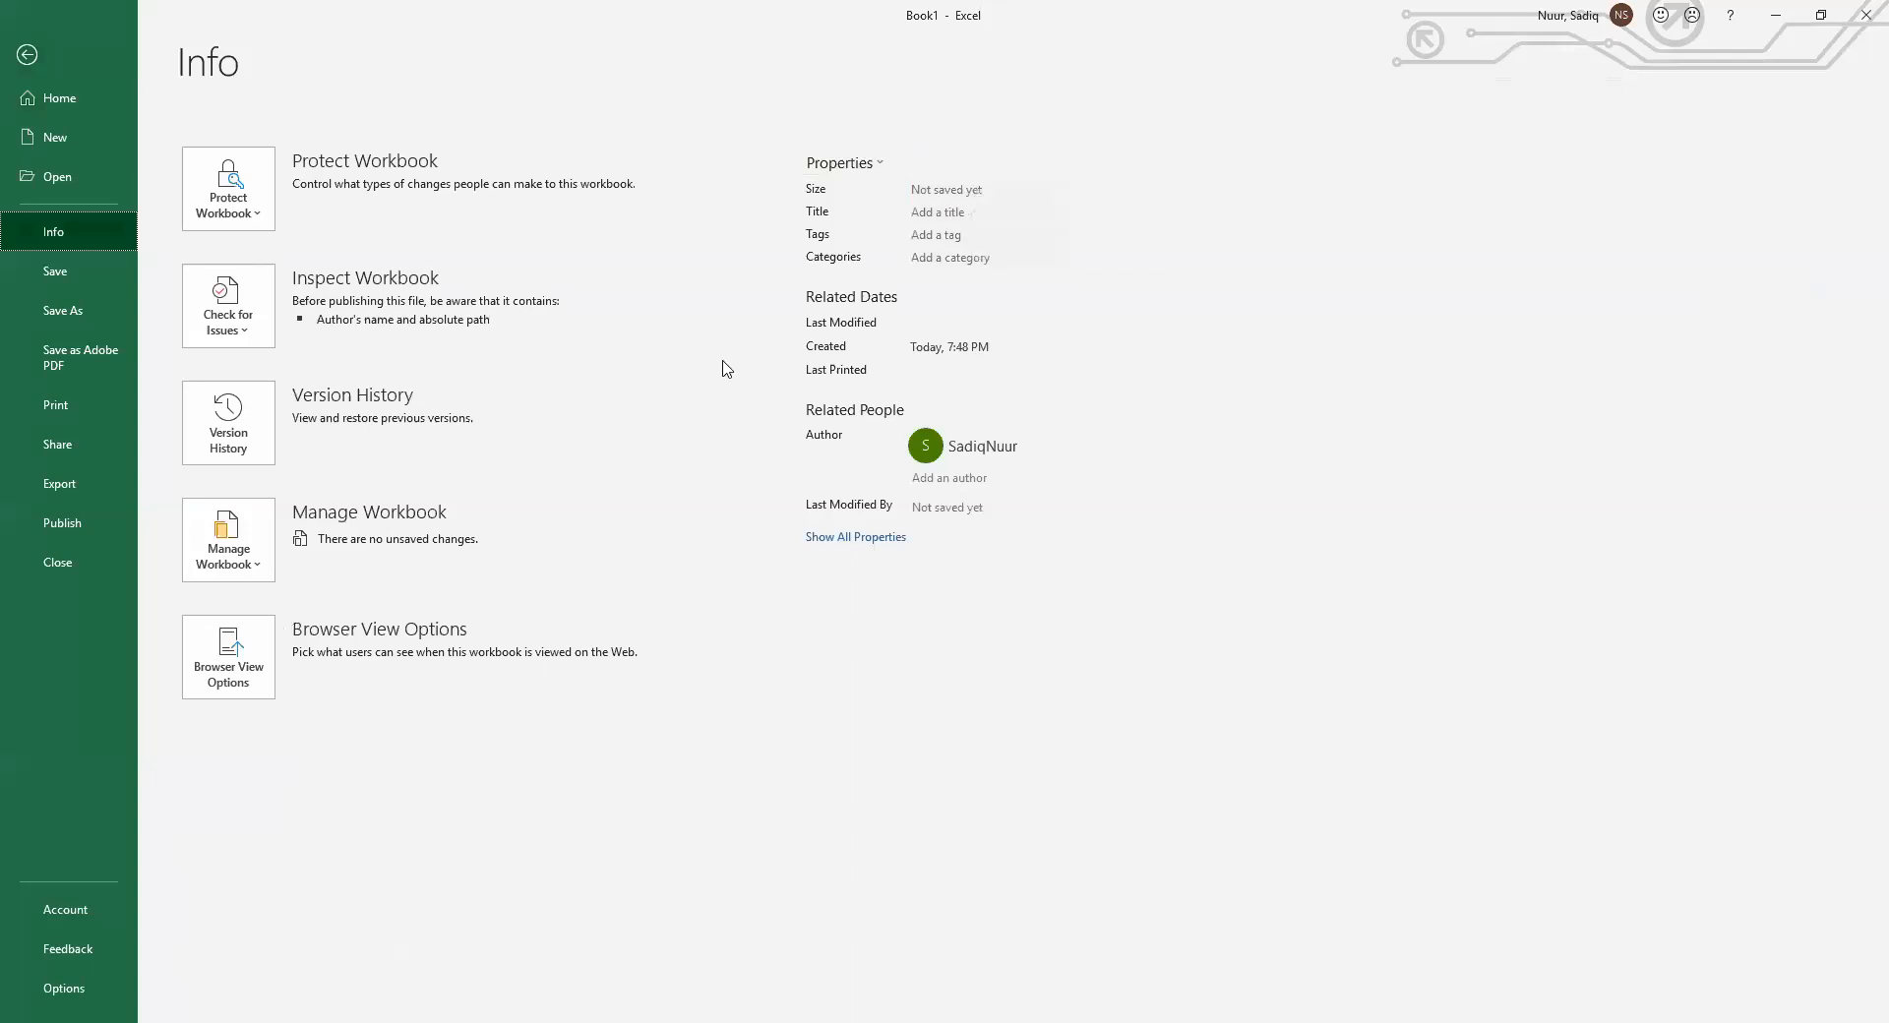
click(30, 278)
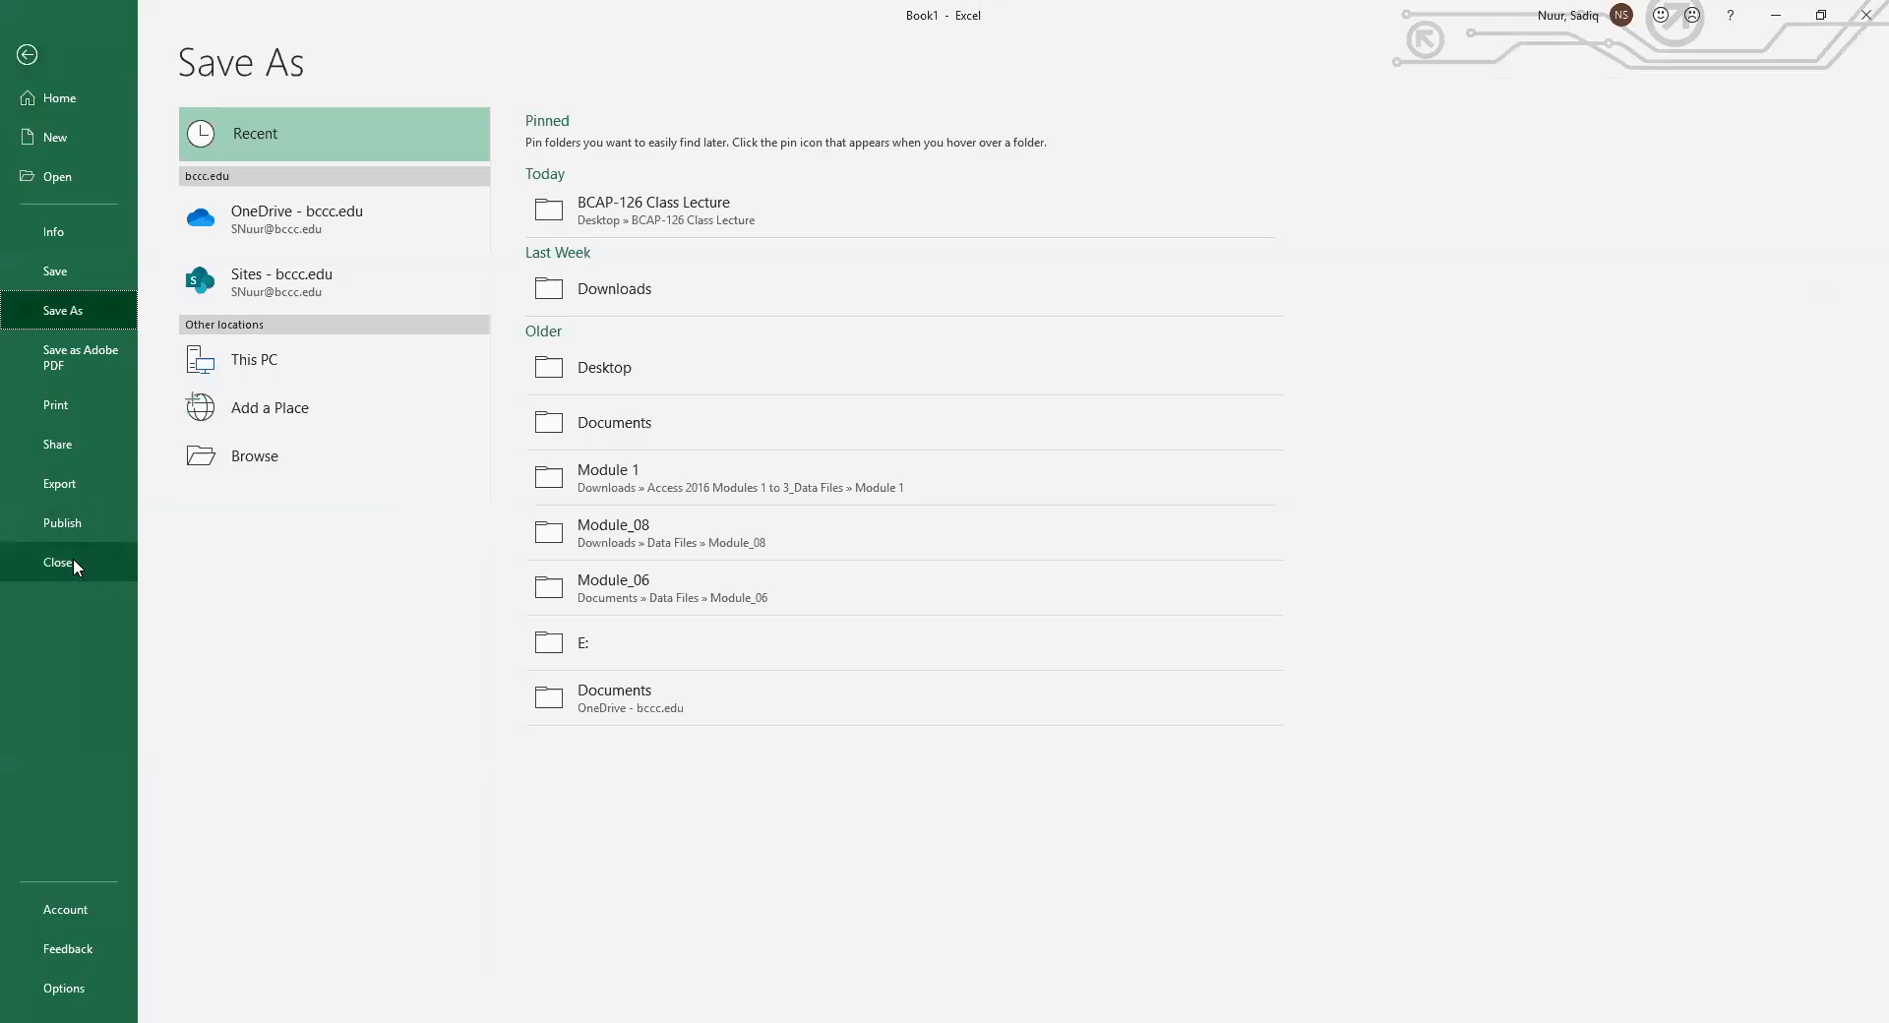
click(53, 915)
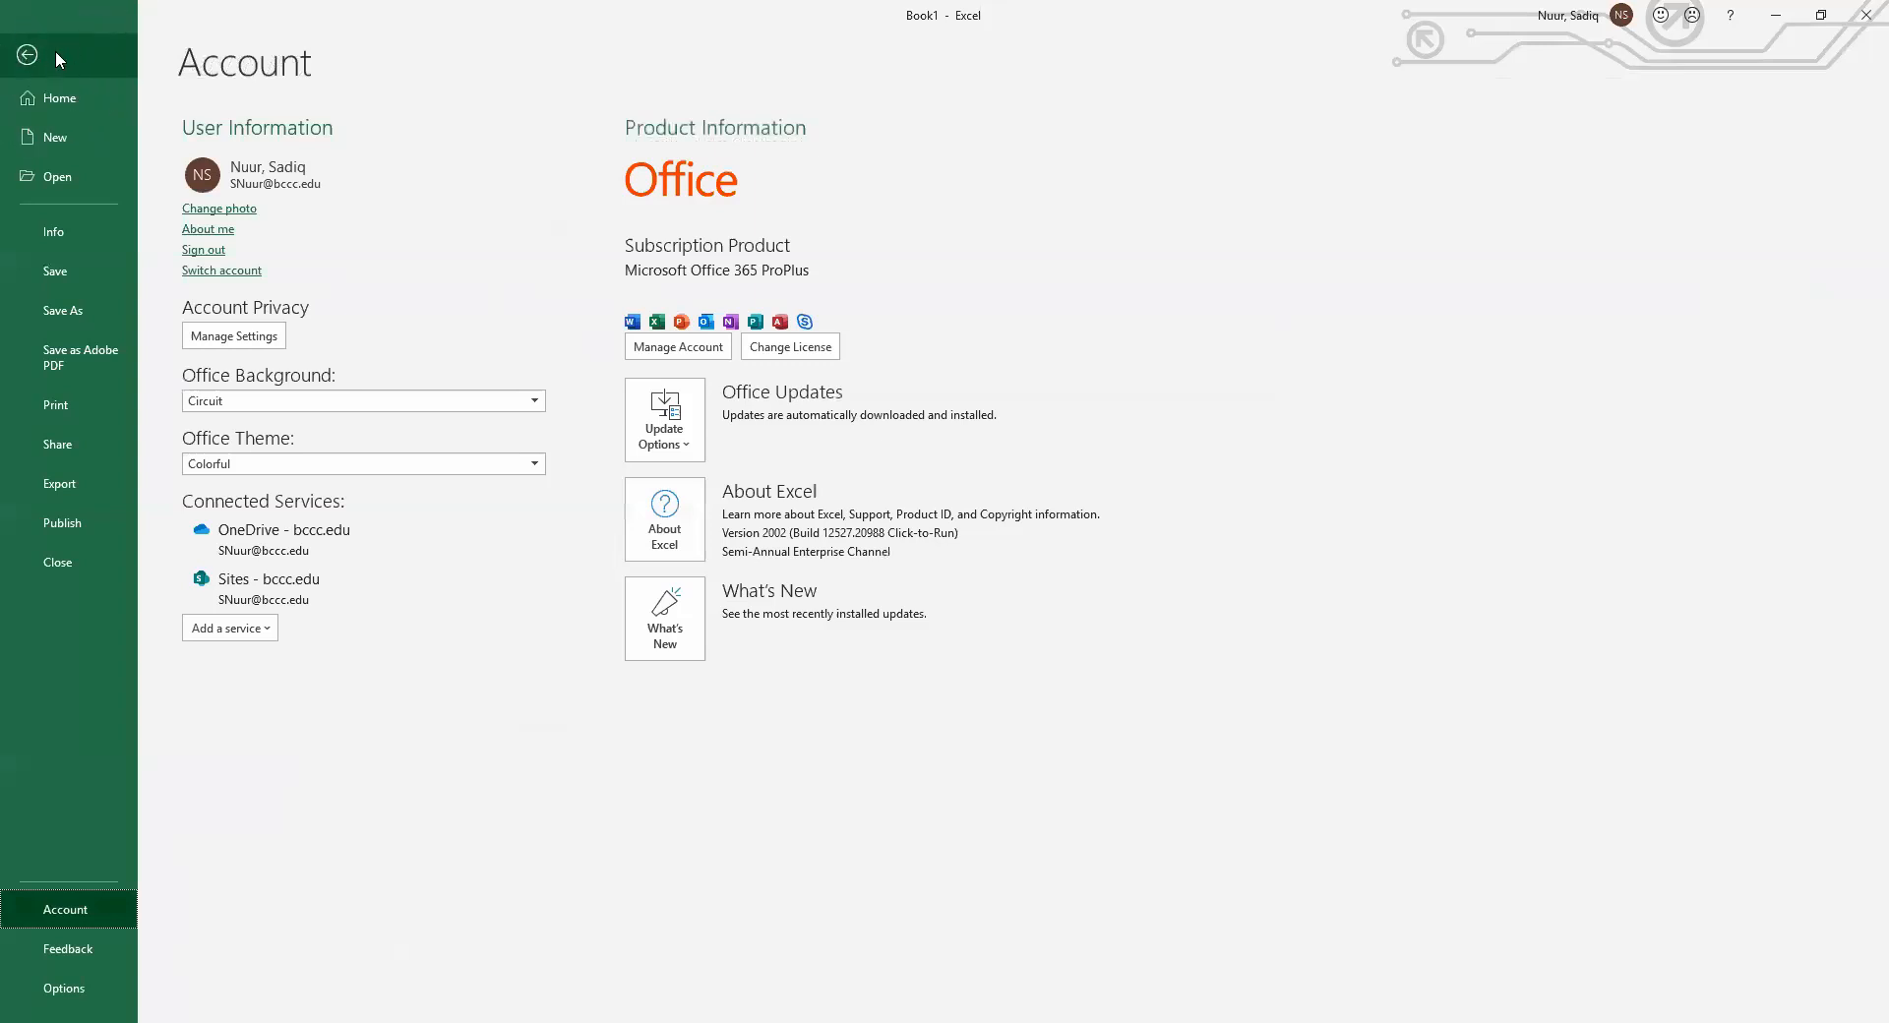
click(30, 54)
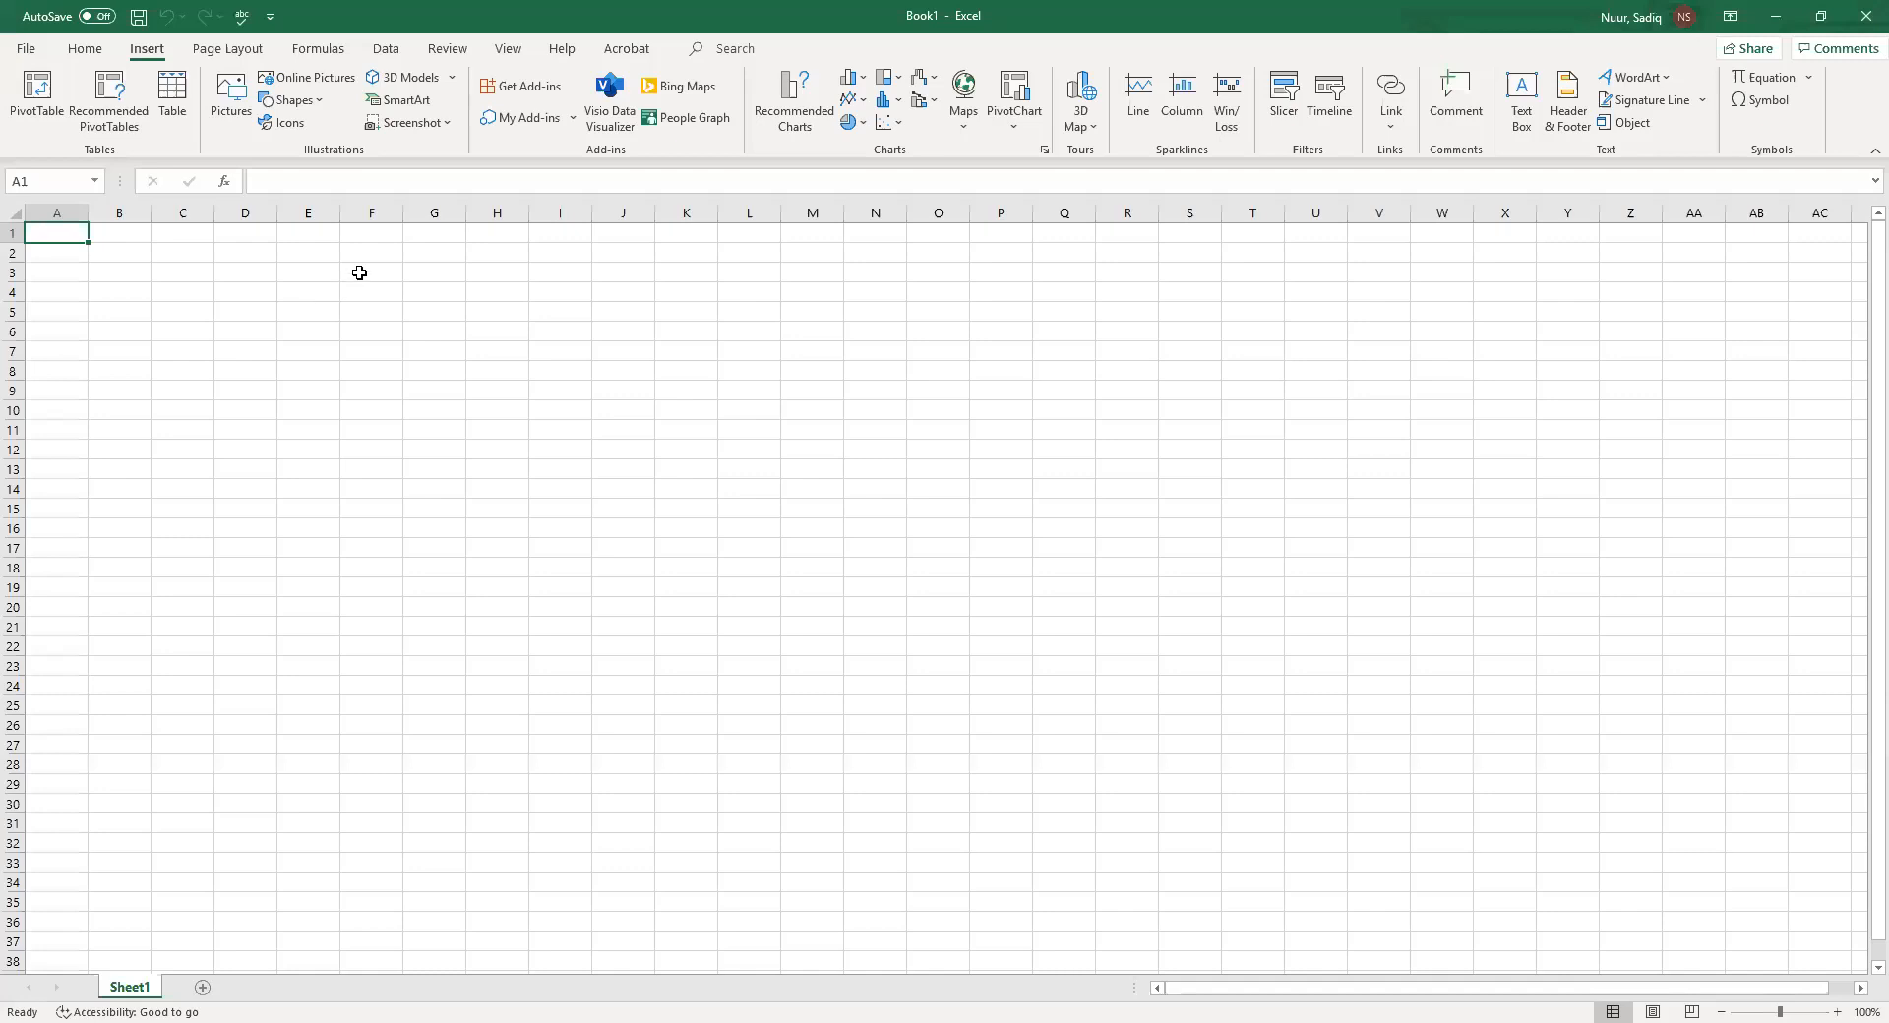
Open the Insert Function dialog for cell D11, browse its function categories, and cancel it
click(364, 181)
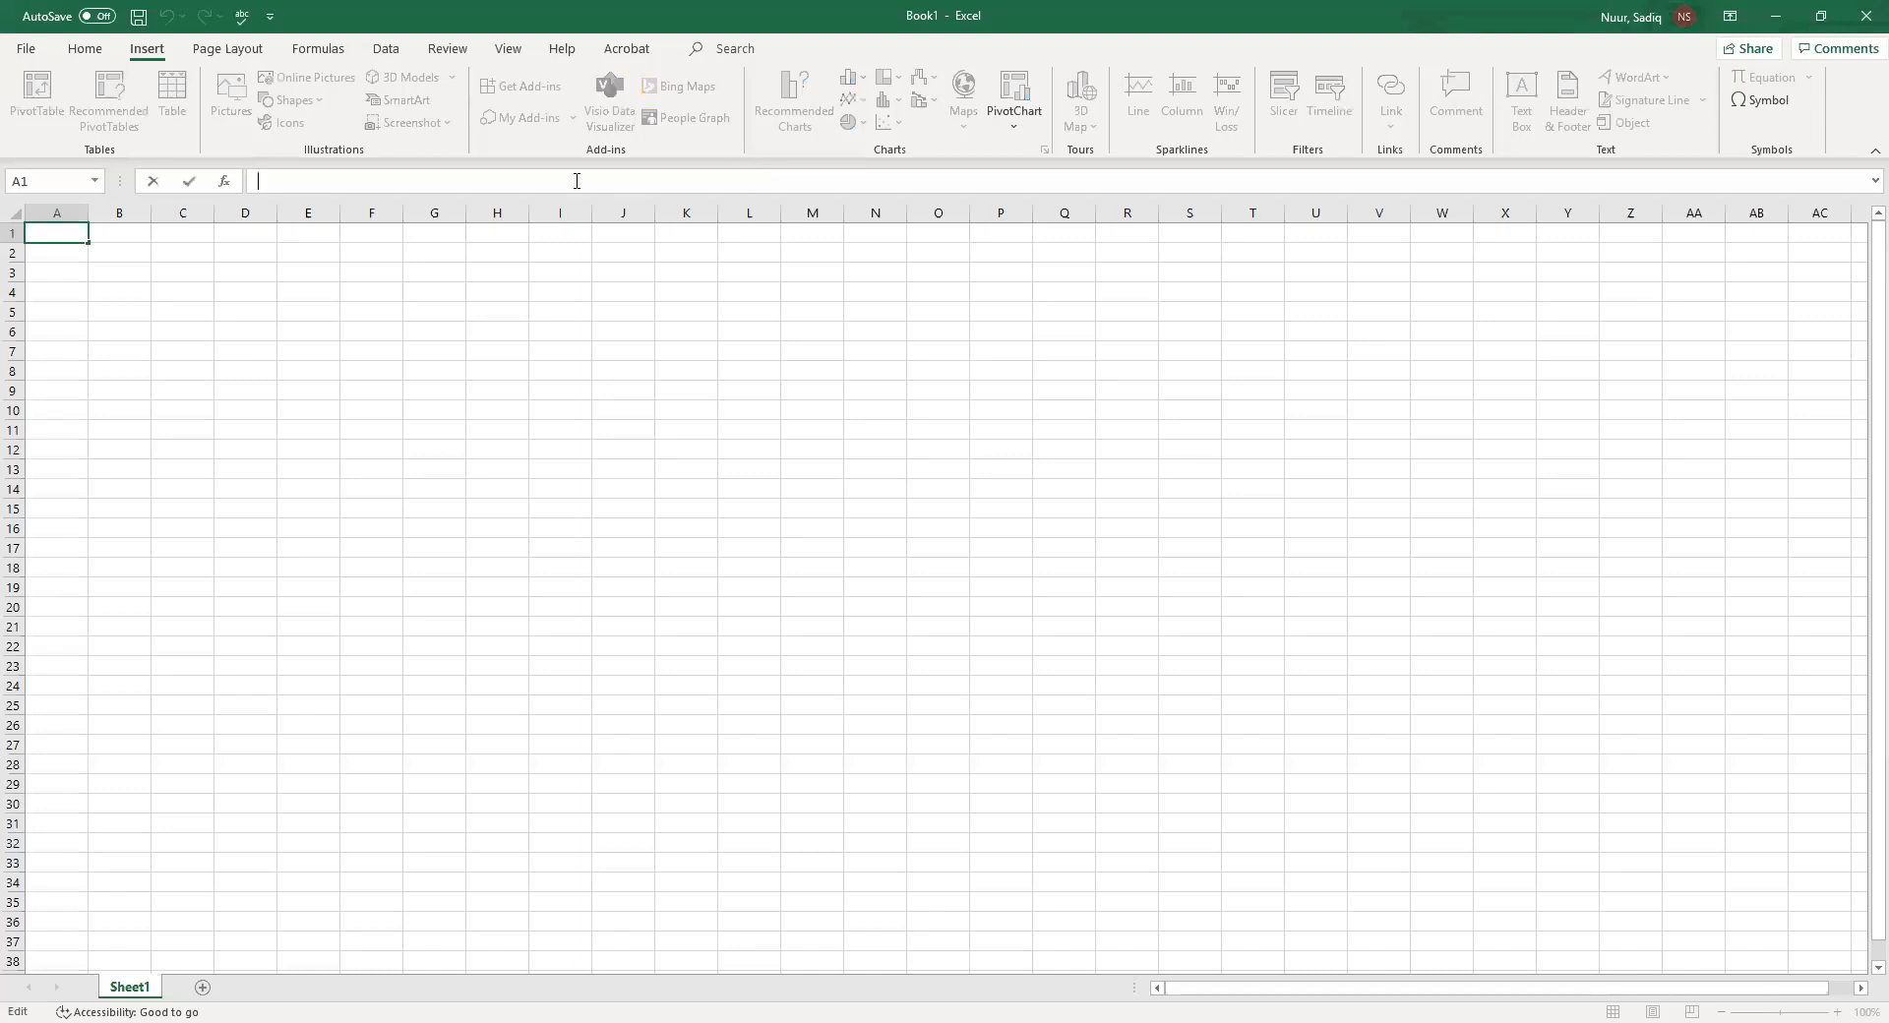
click(239, 422)
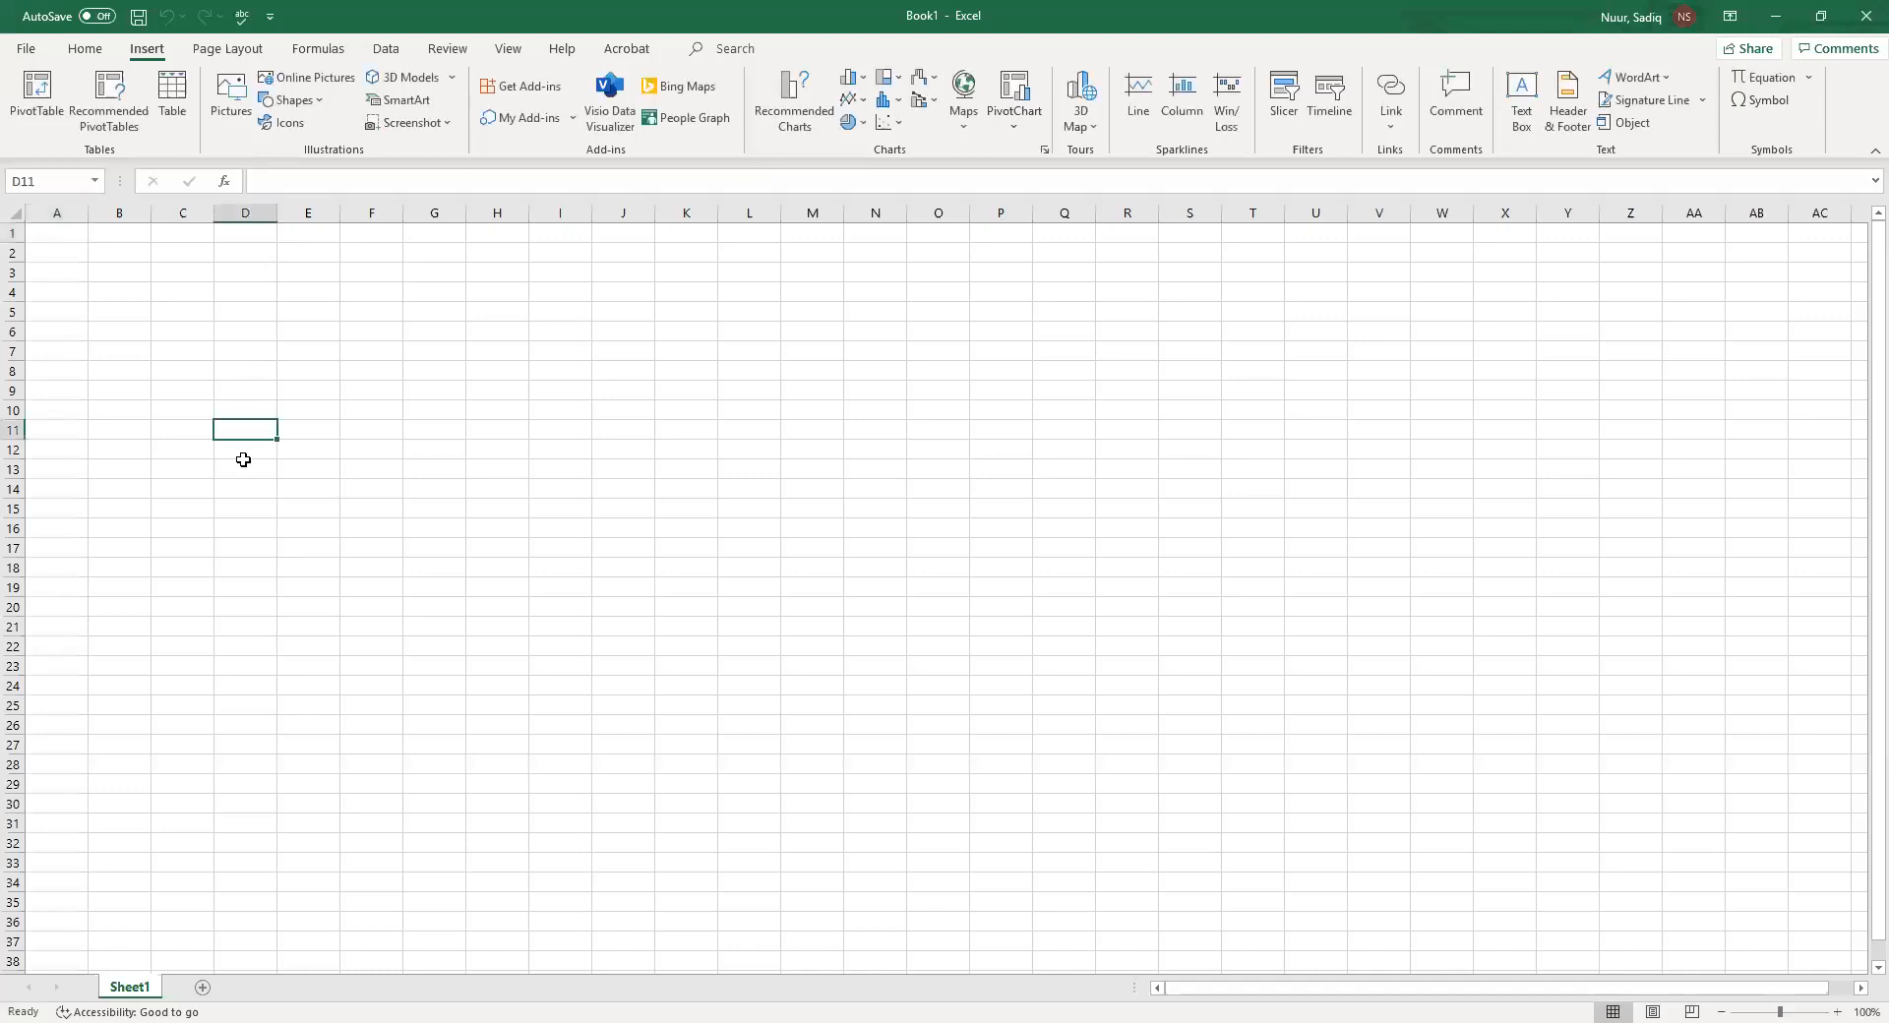
click(225, 183)
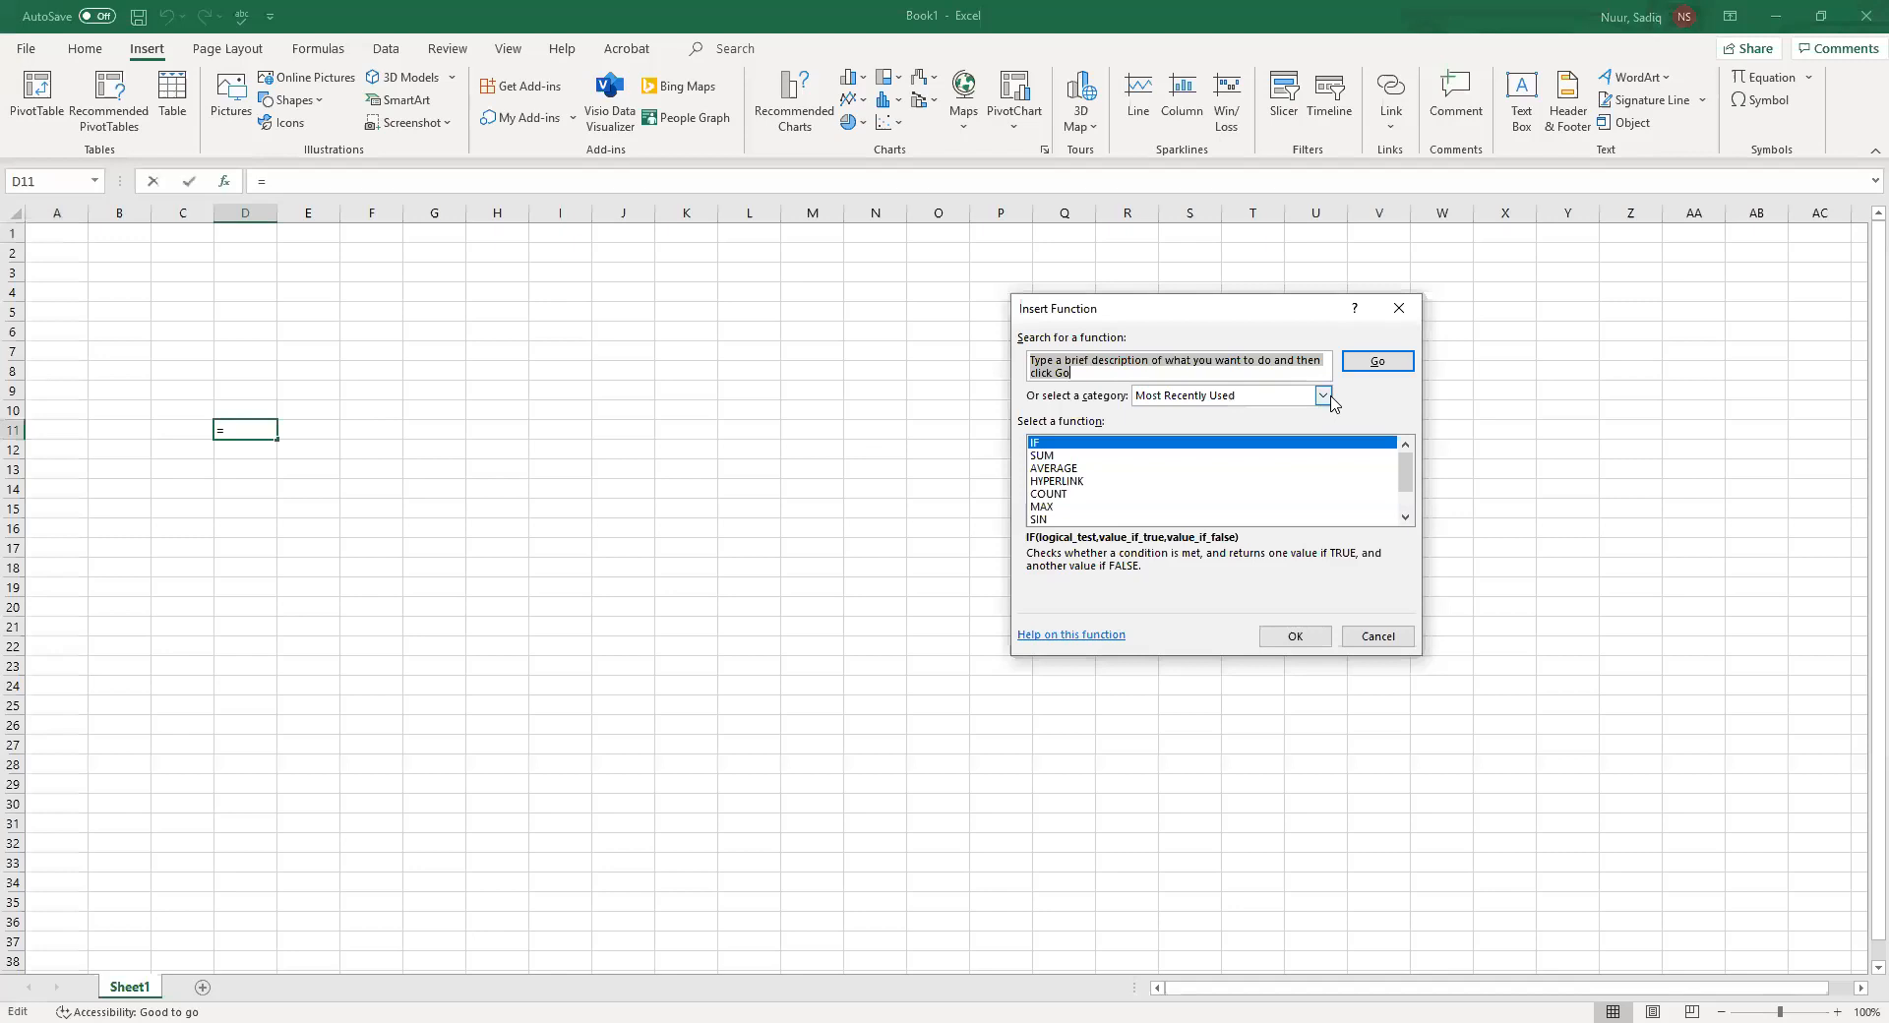
click(1326, 393)
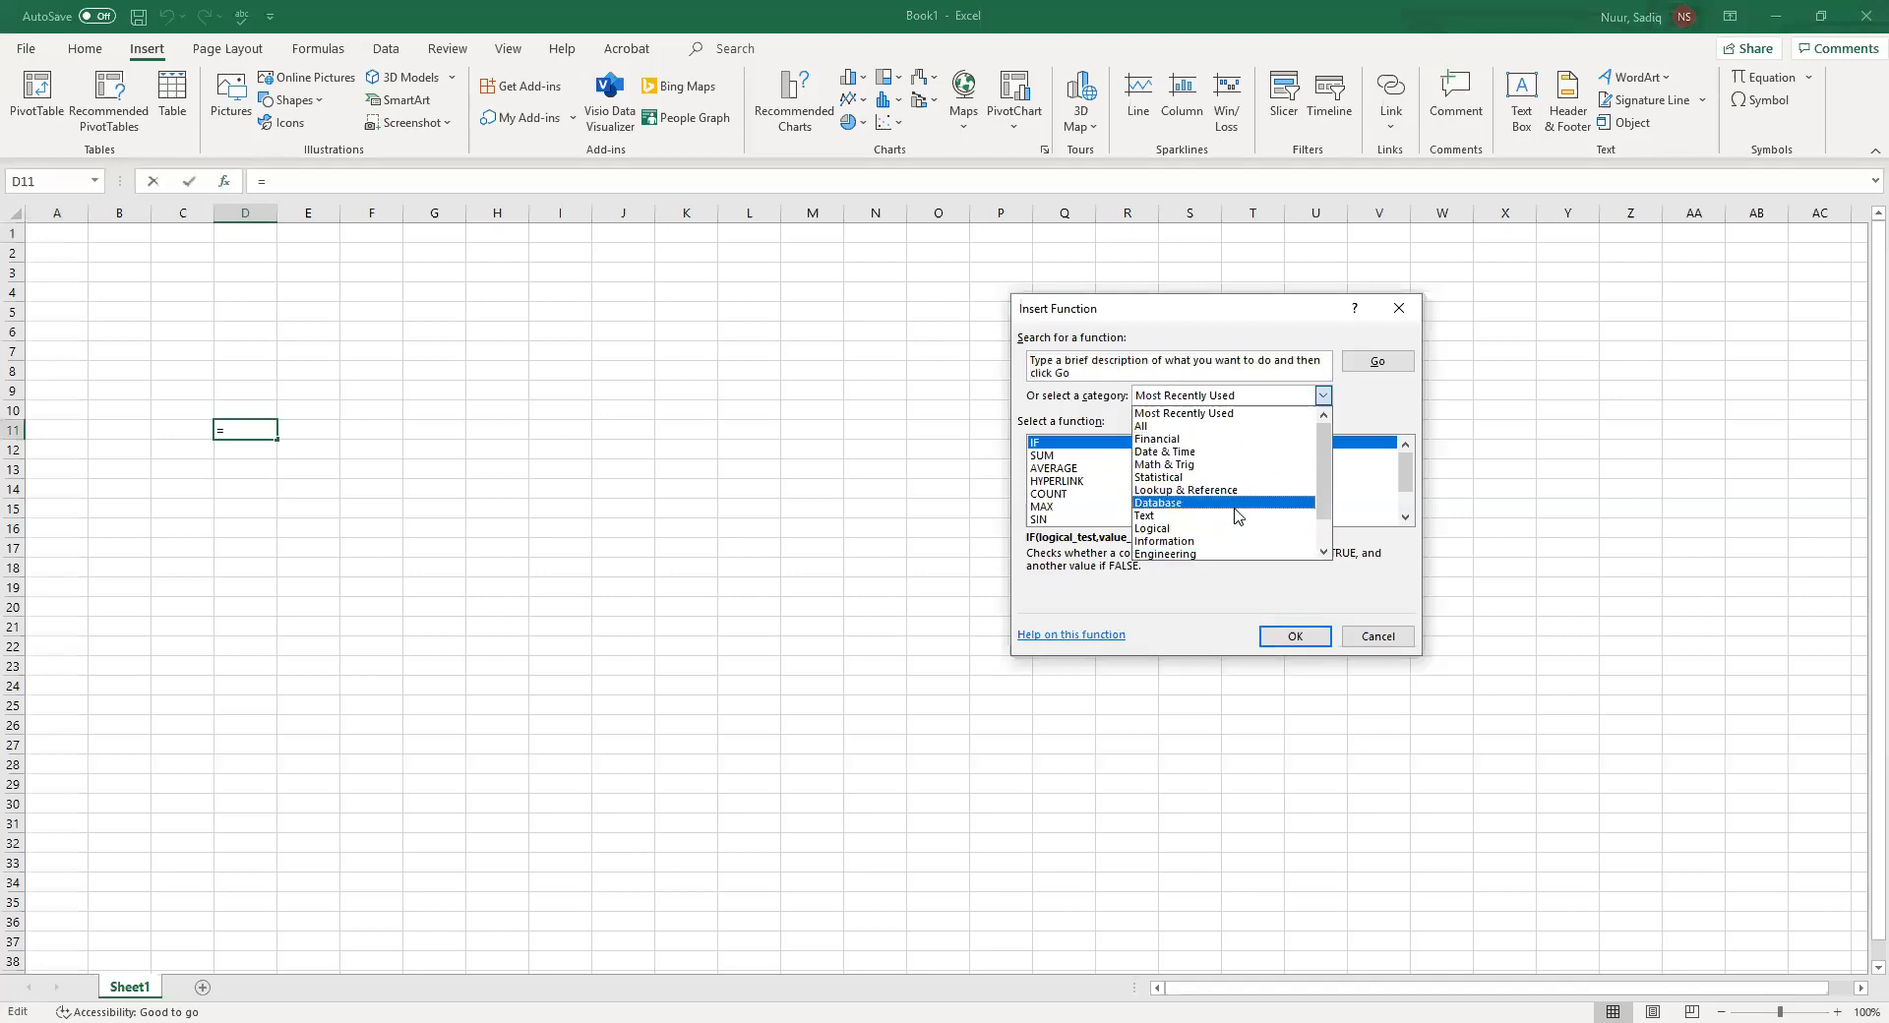
click(1199, 415)
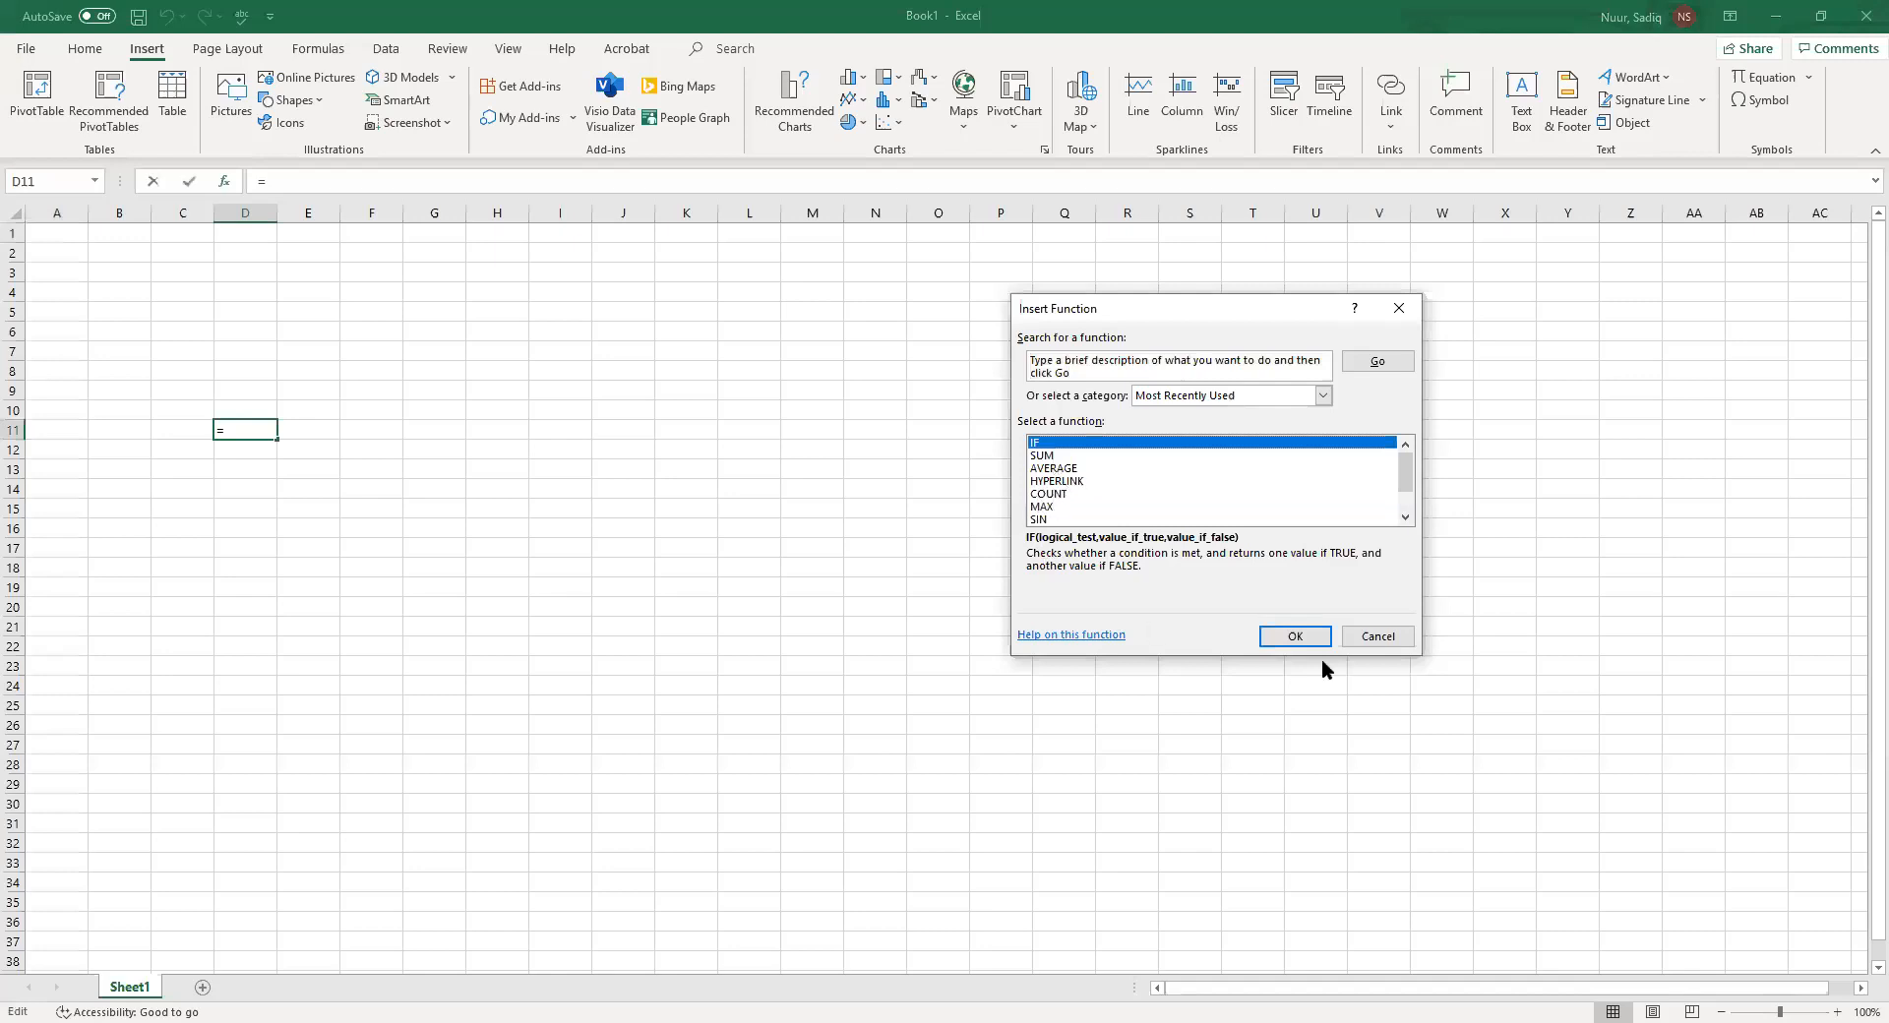
click(1361, 639)
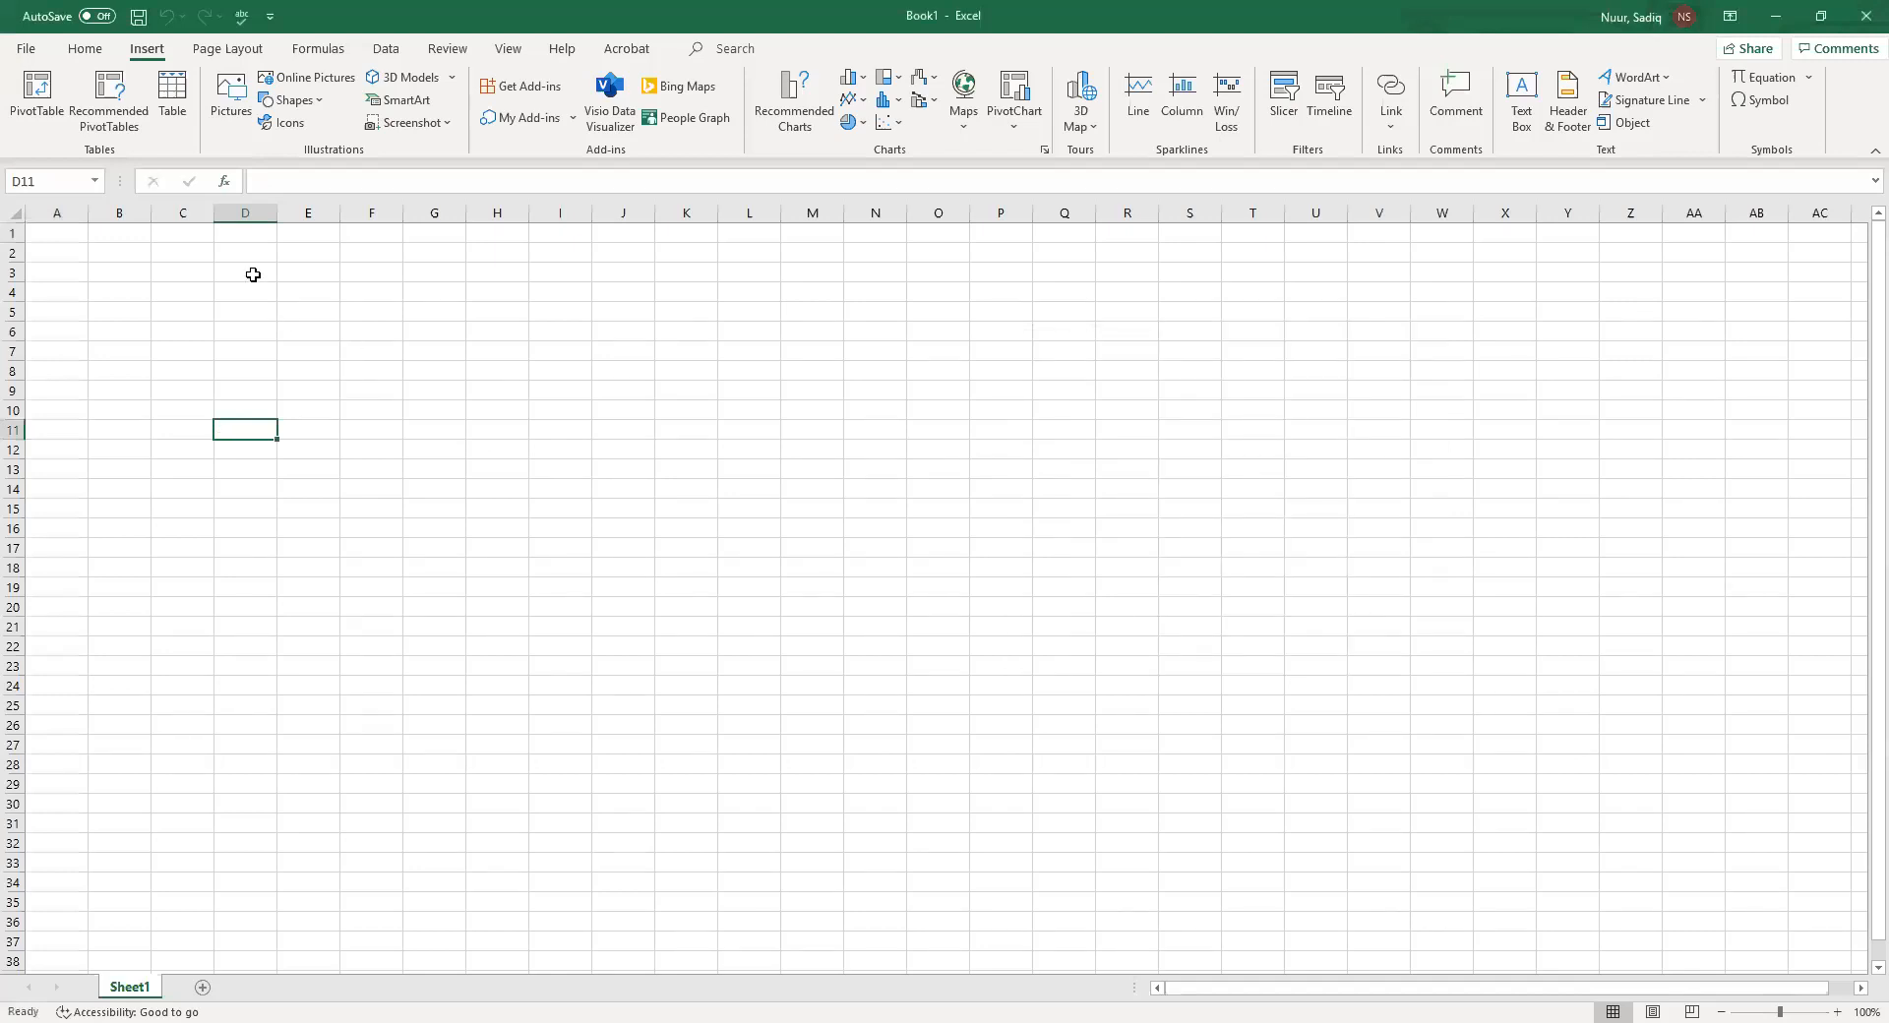
Enter the user's name in the formula bar for D11 and cancel the entry
click(268, 184)
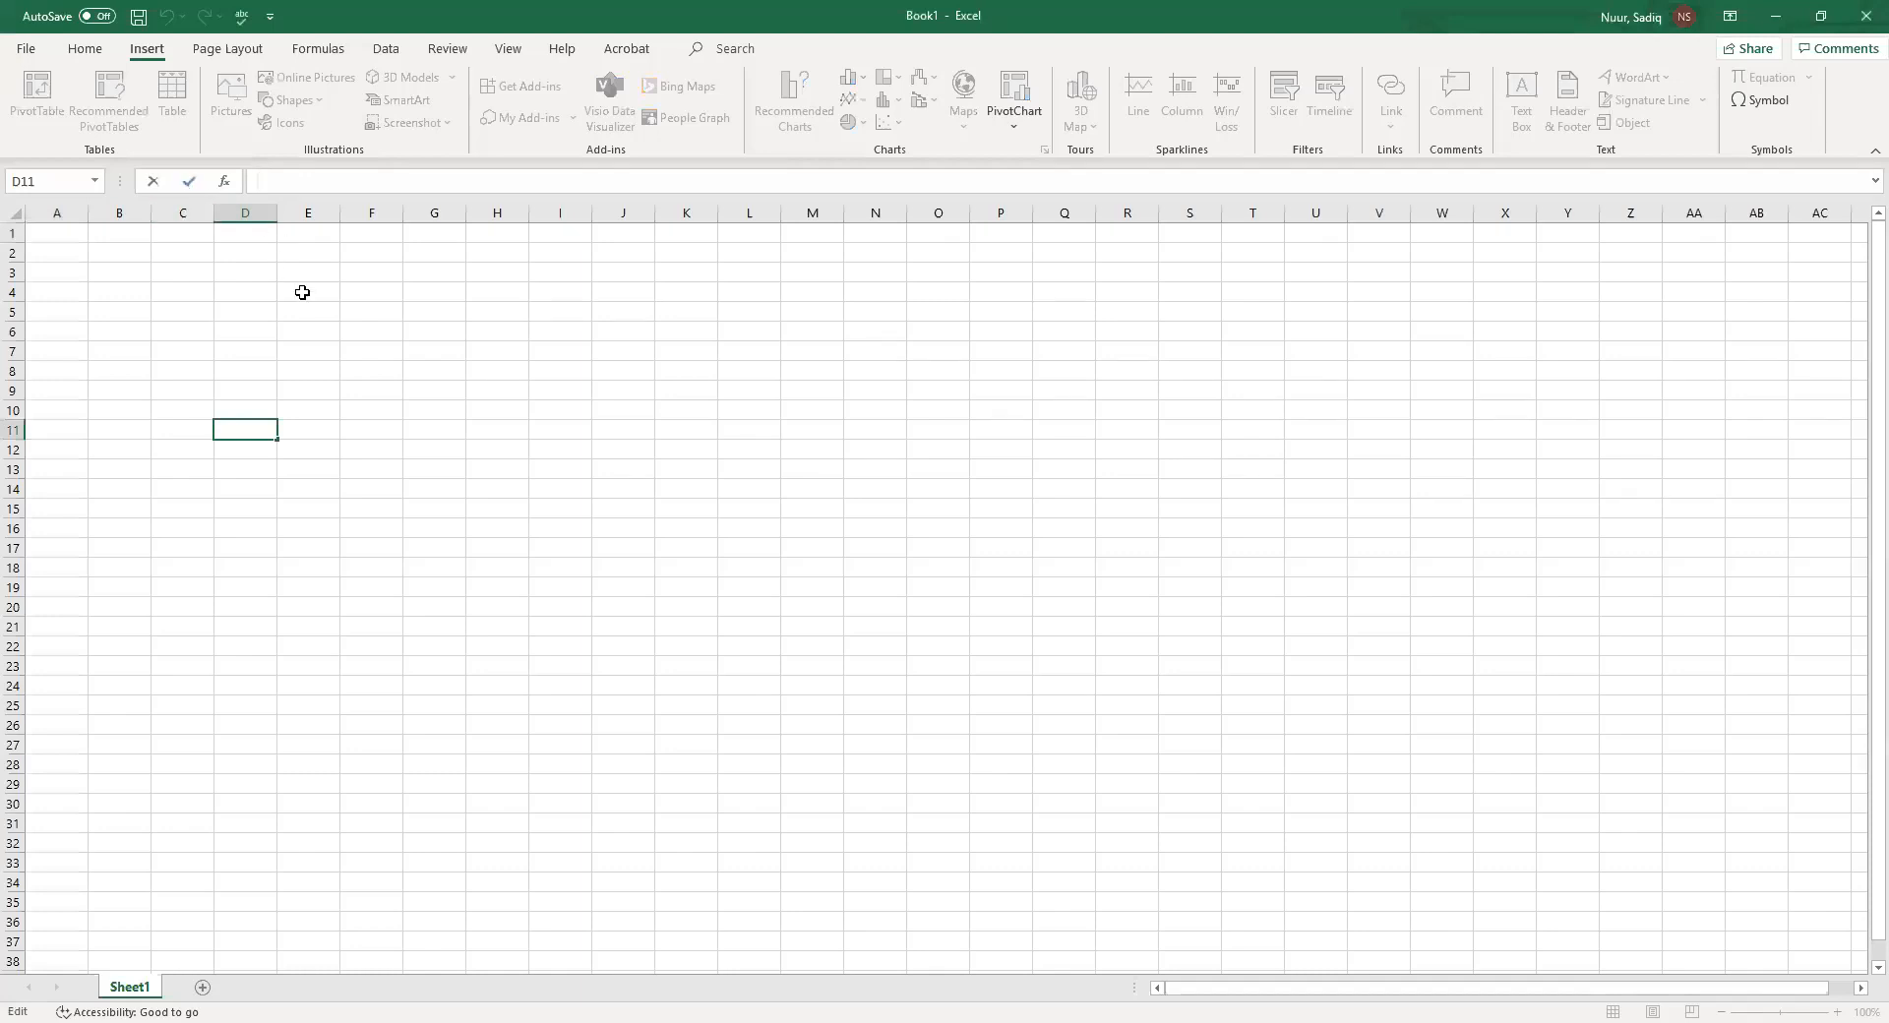
text(Sadiq)
click(152, 182)
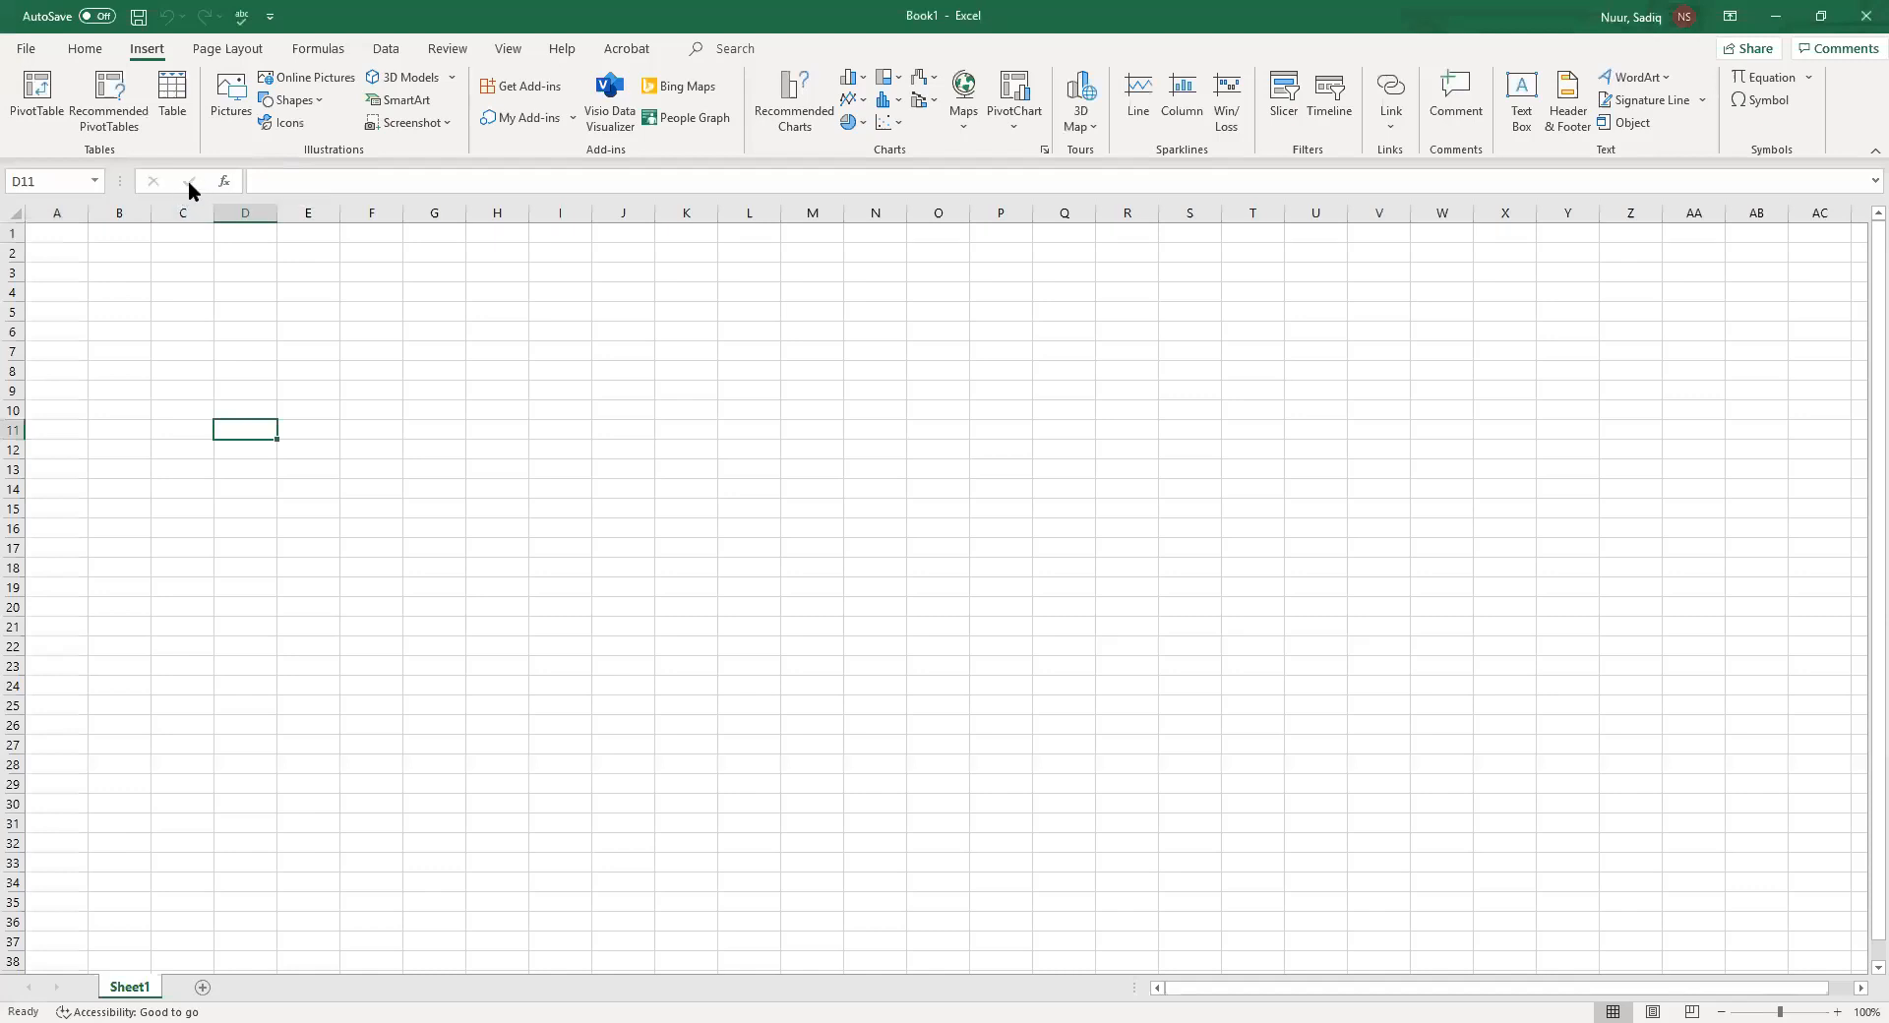
click(287, 179)
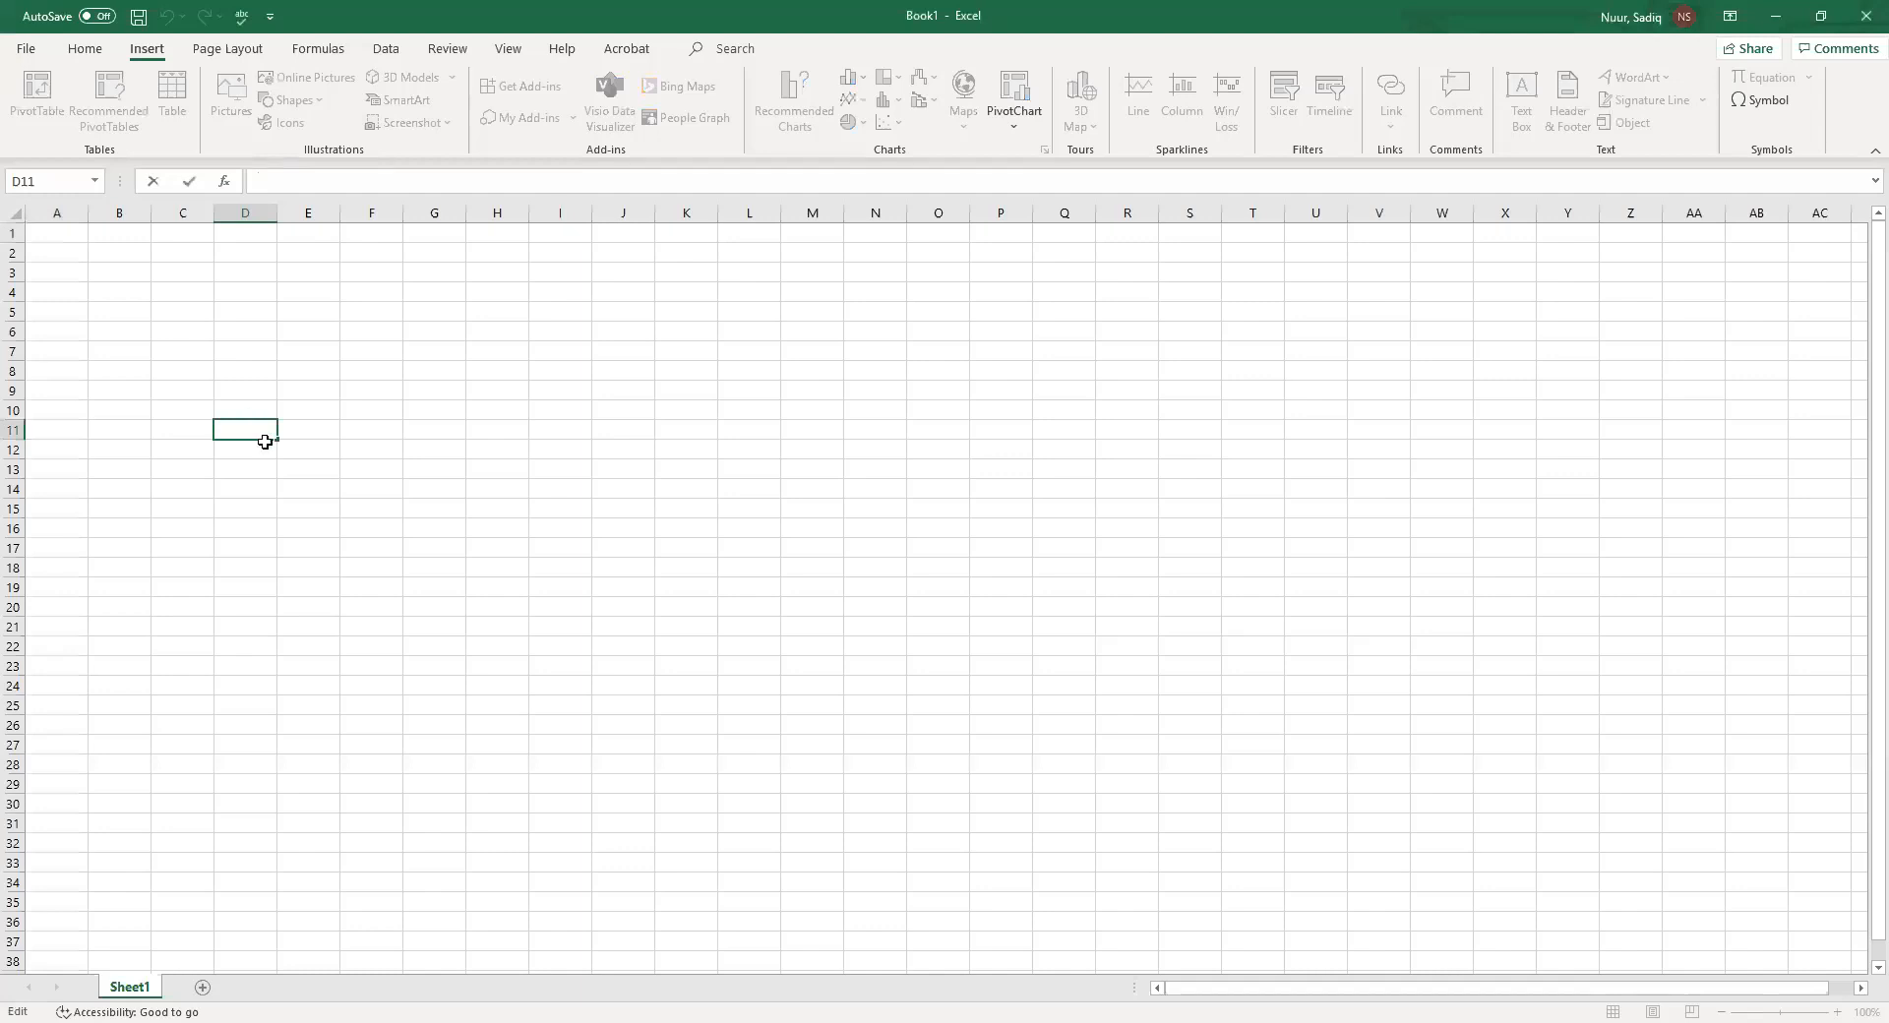
Jump to cell A1 by entering A1 in the Name Box
click(991, 558)
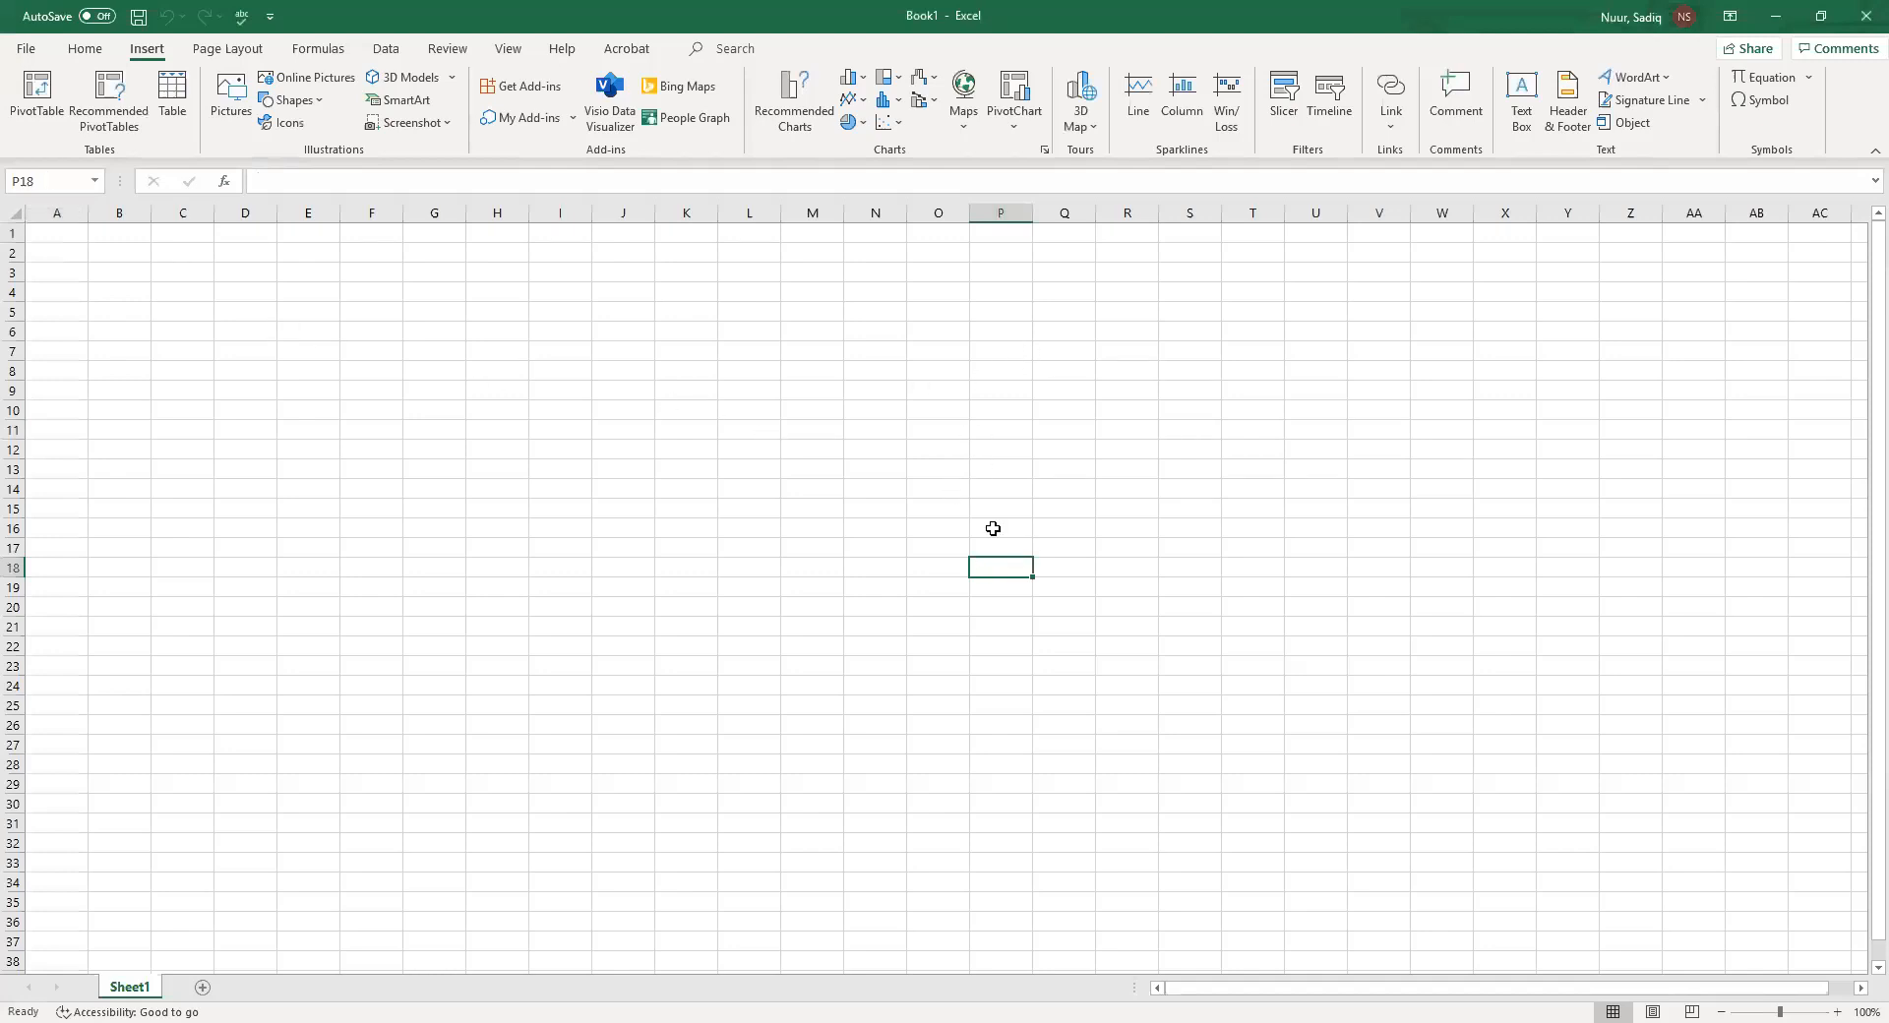
click(1043, 960)
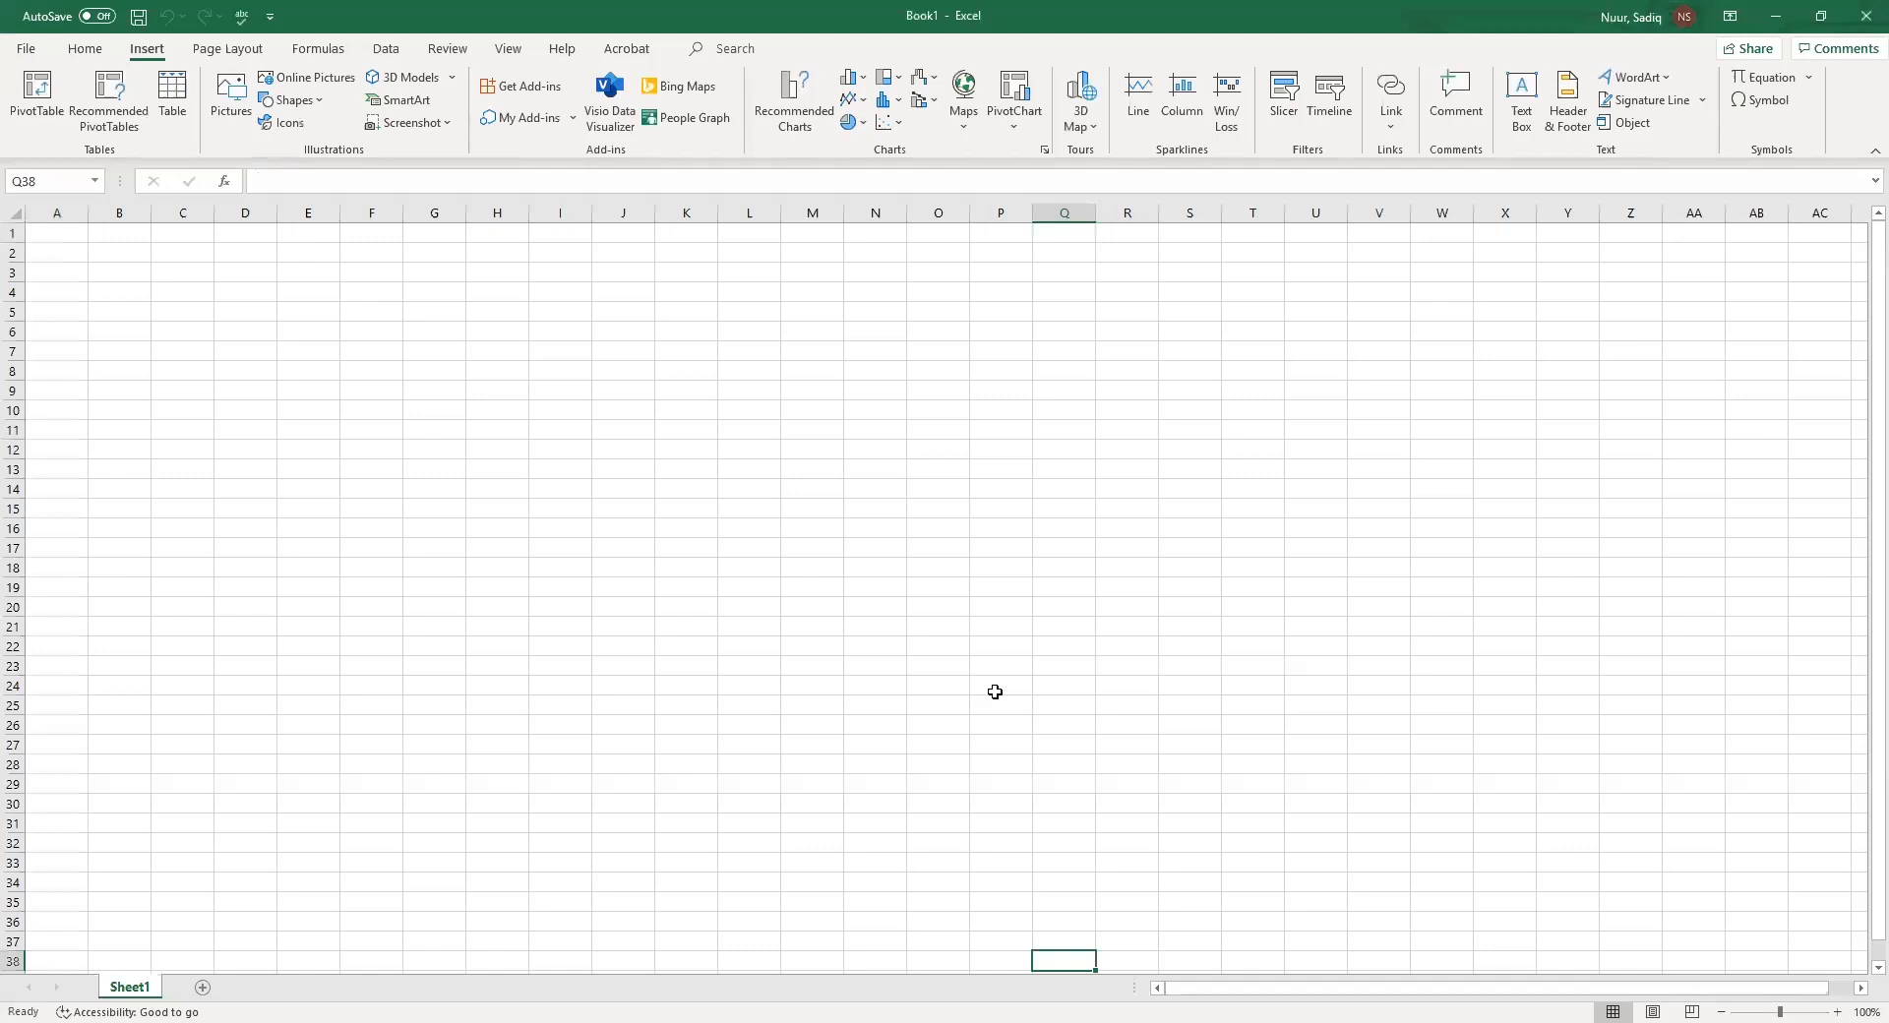
click(43, 175)
text(a1)
key(Return)
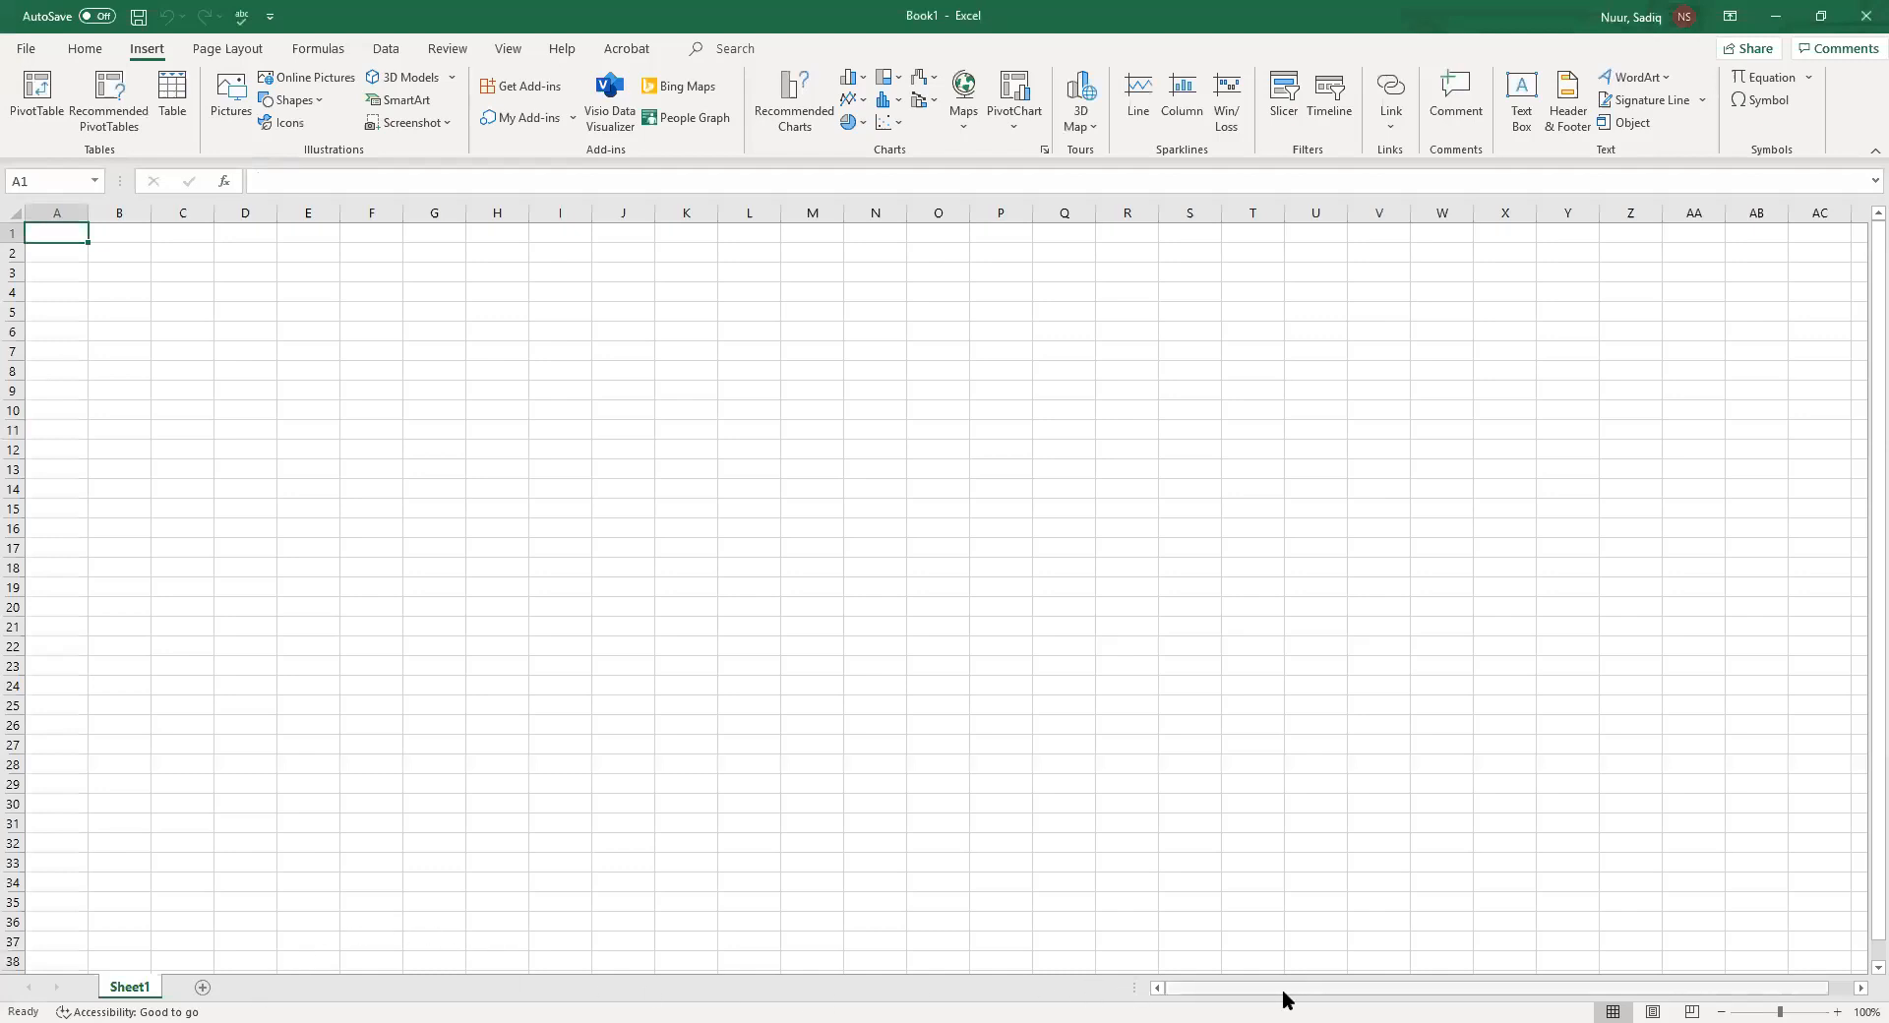
Enter the title Personal Budget Worksheet in cell A1
mouse_move(1265, 993)
mouse_down()
mouse_move(1219, 996)
mouse_move(1321, 995)
mouse_move(1275, 999)
mouse_up()
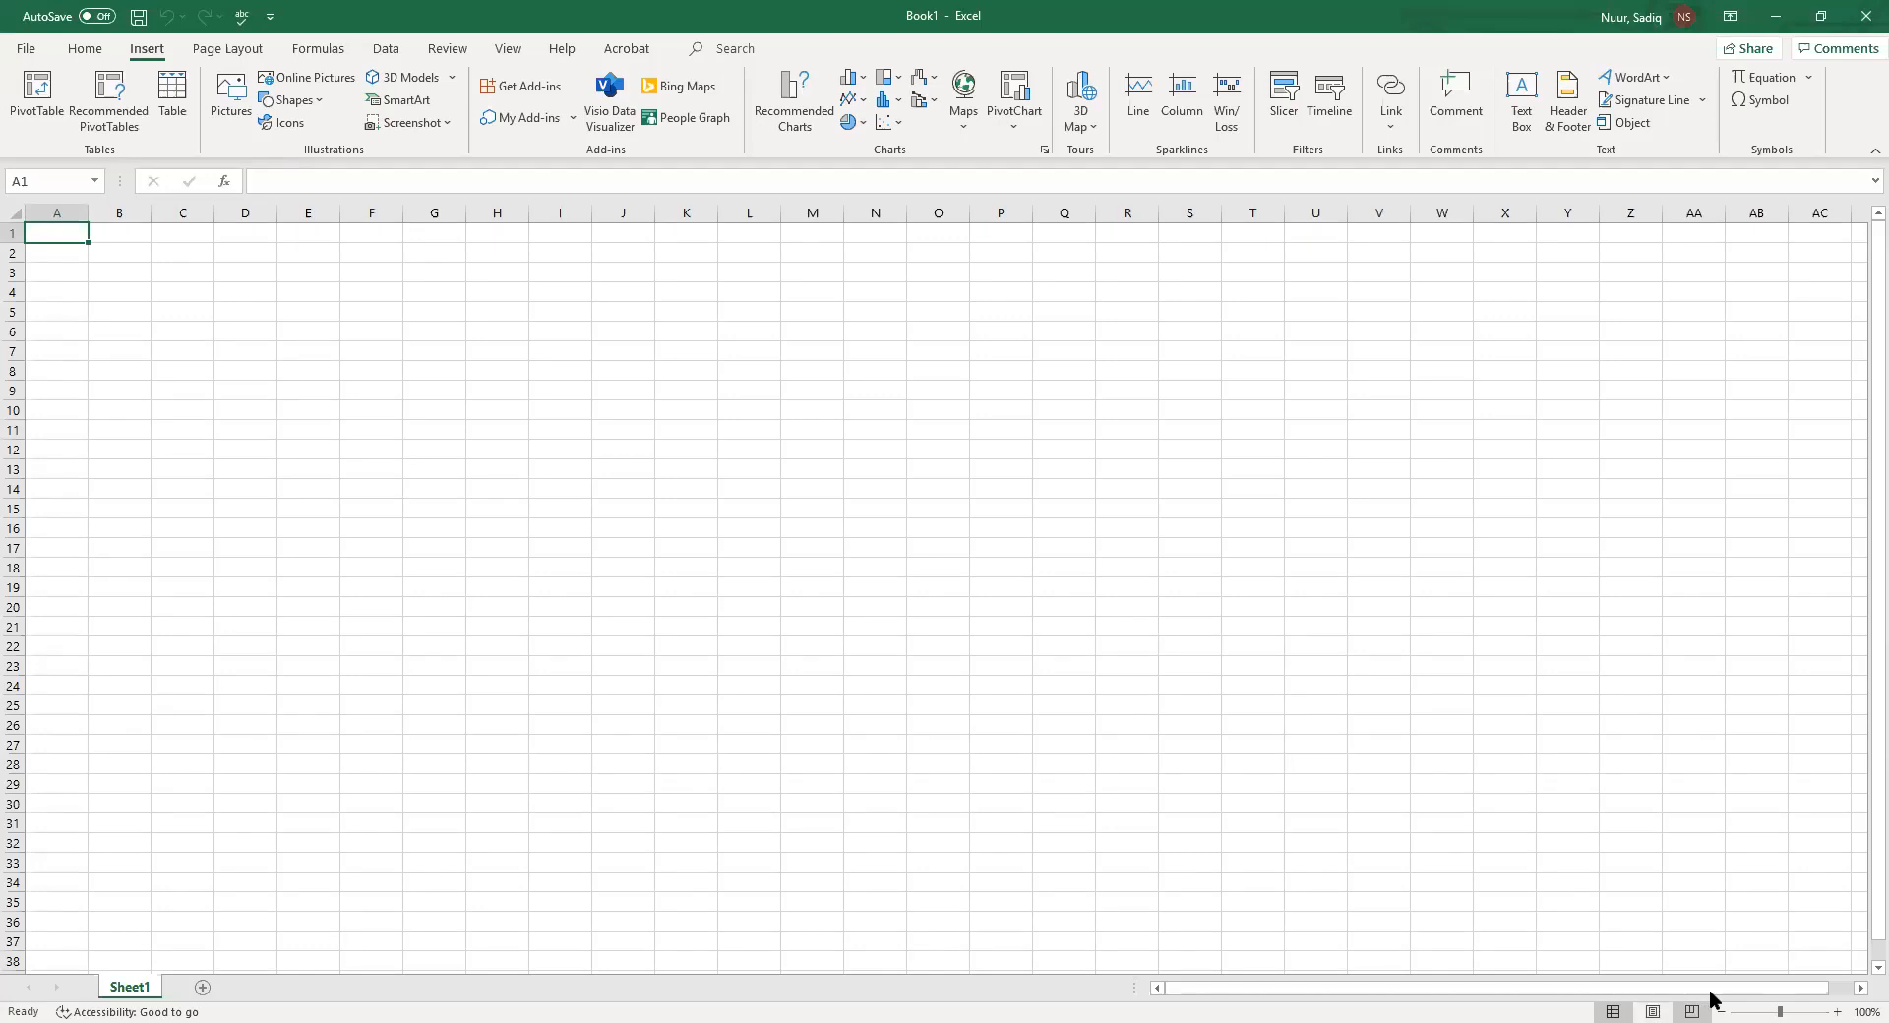
click(1782, 1001)
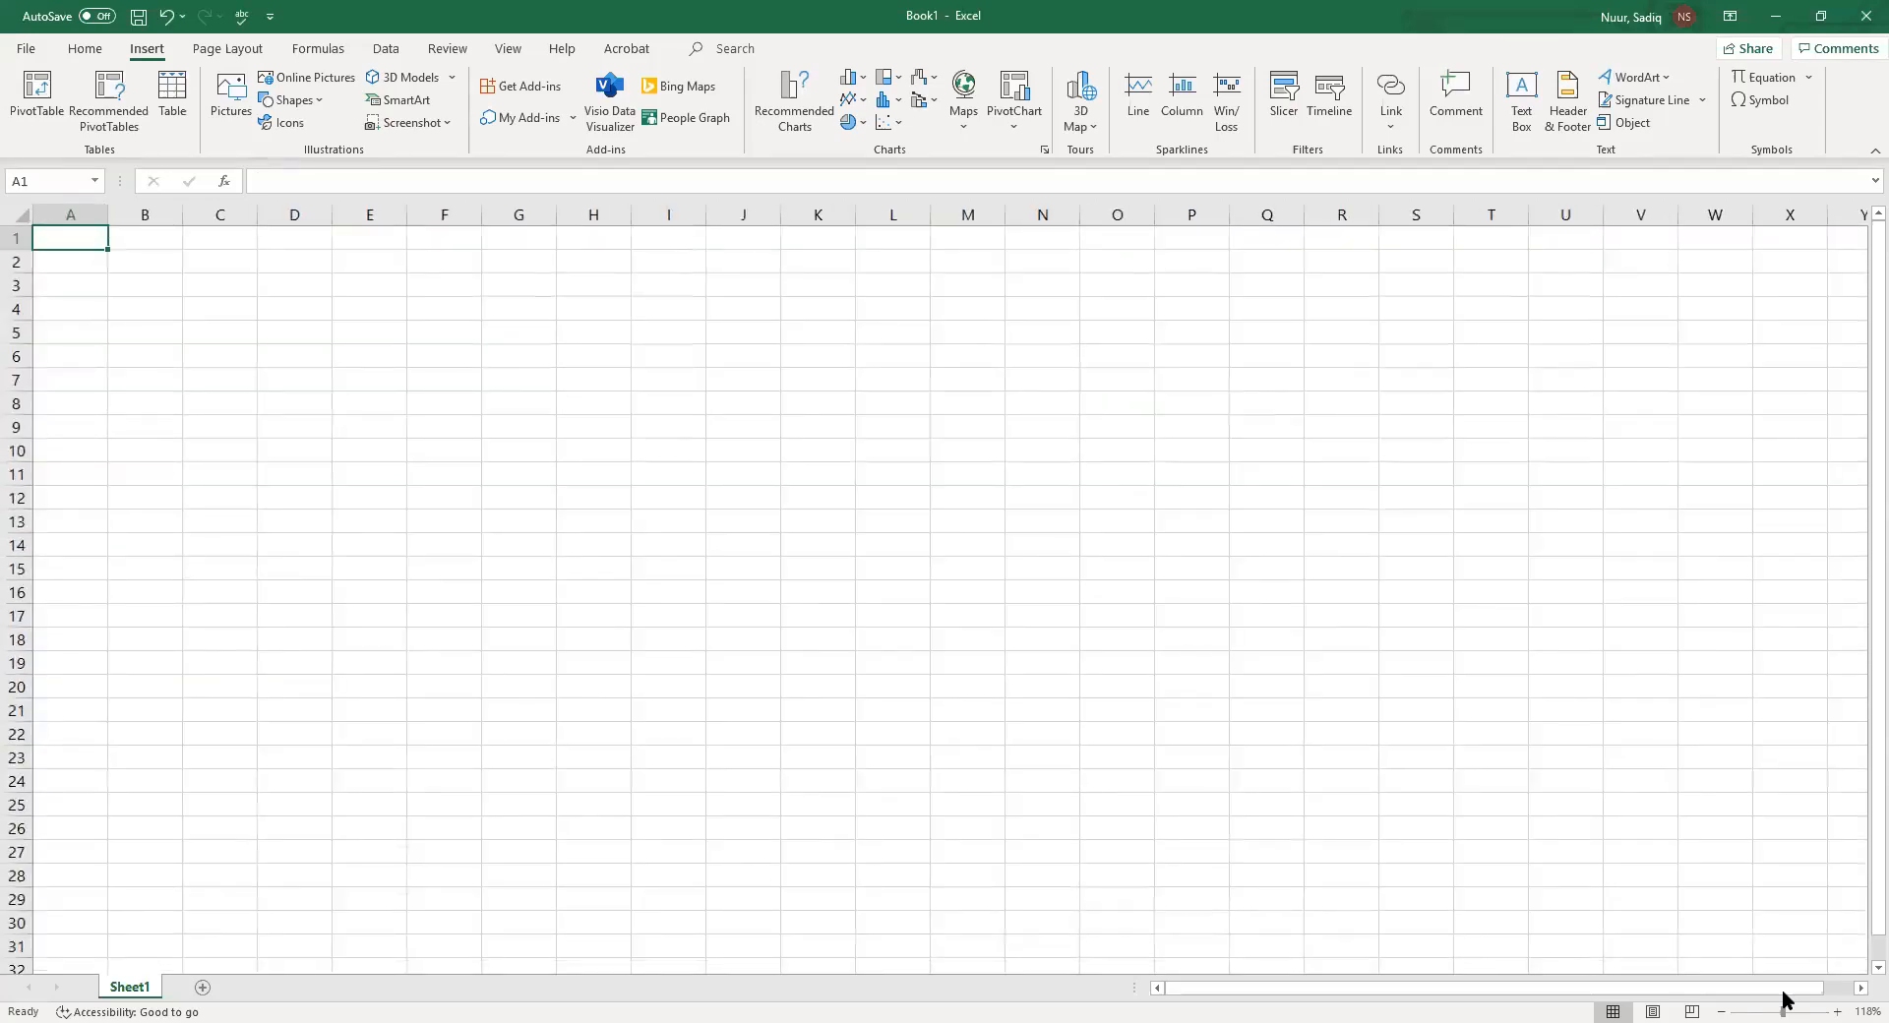
drag(1783, 1001, 1827, 1001)
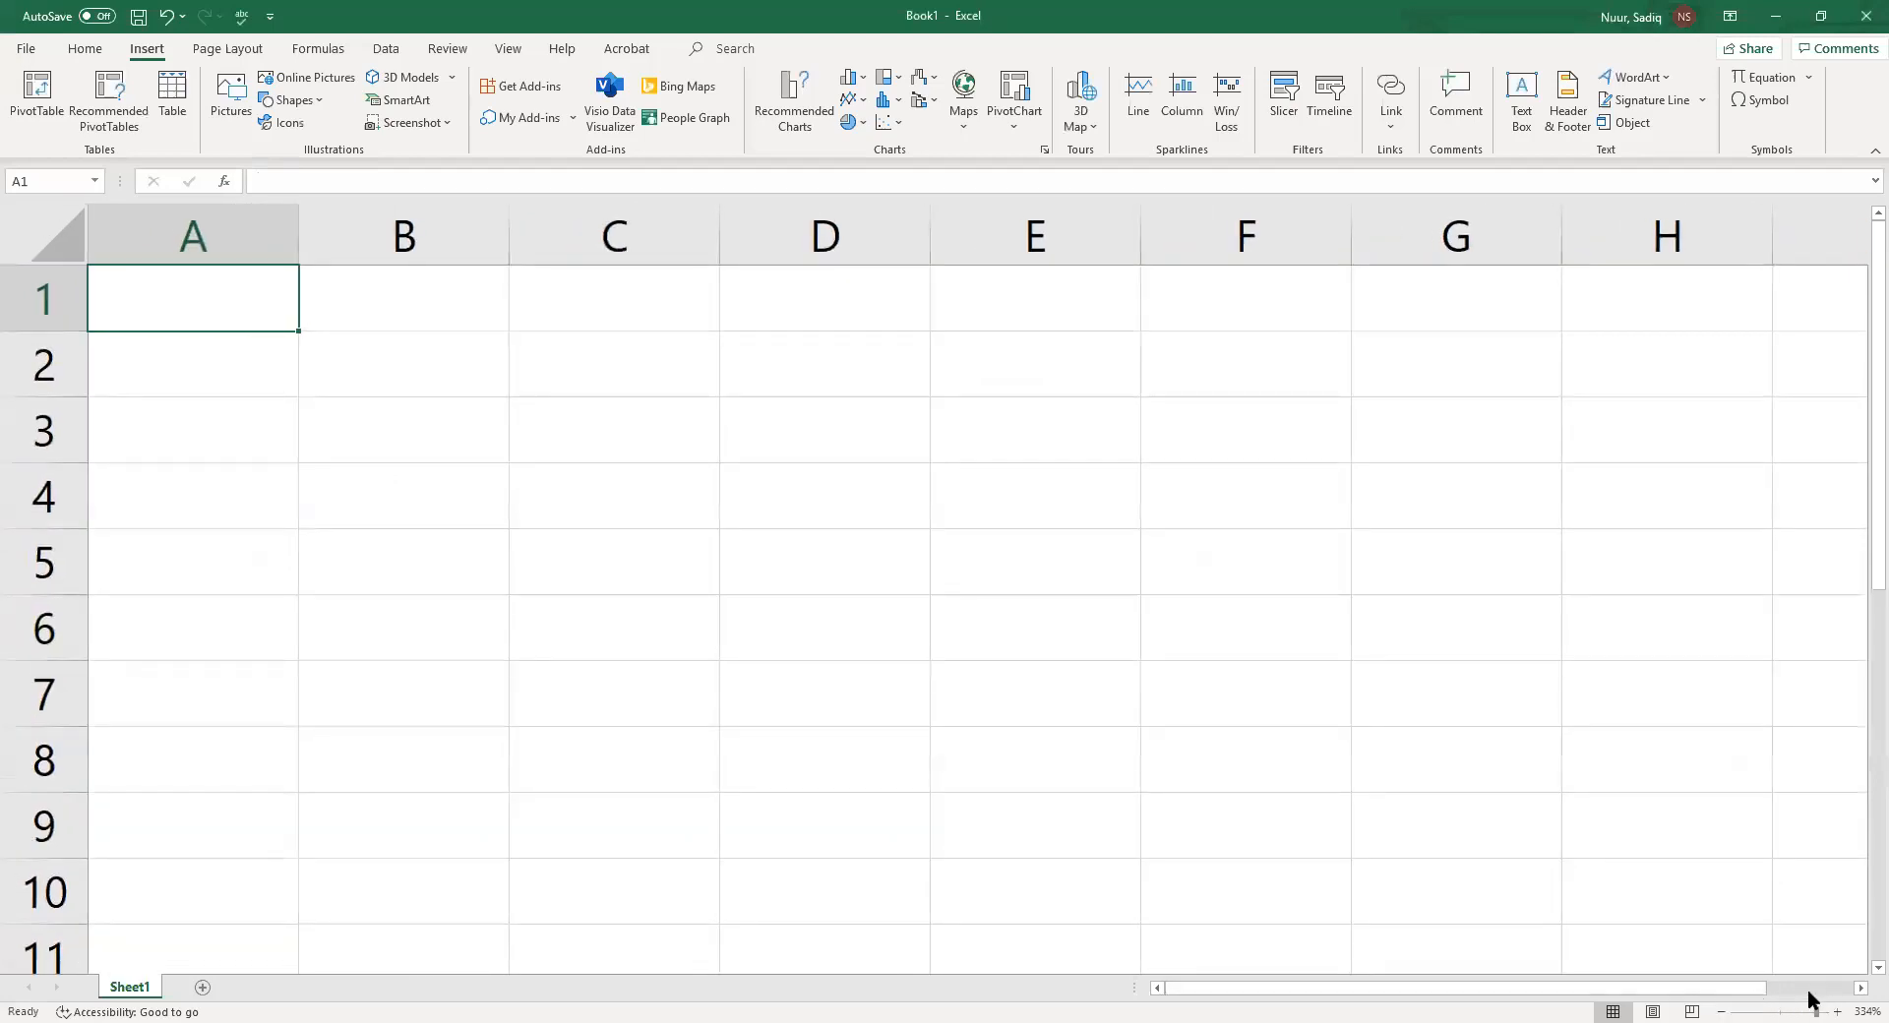
drag(1816, 1000, 1796, 999)
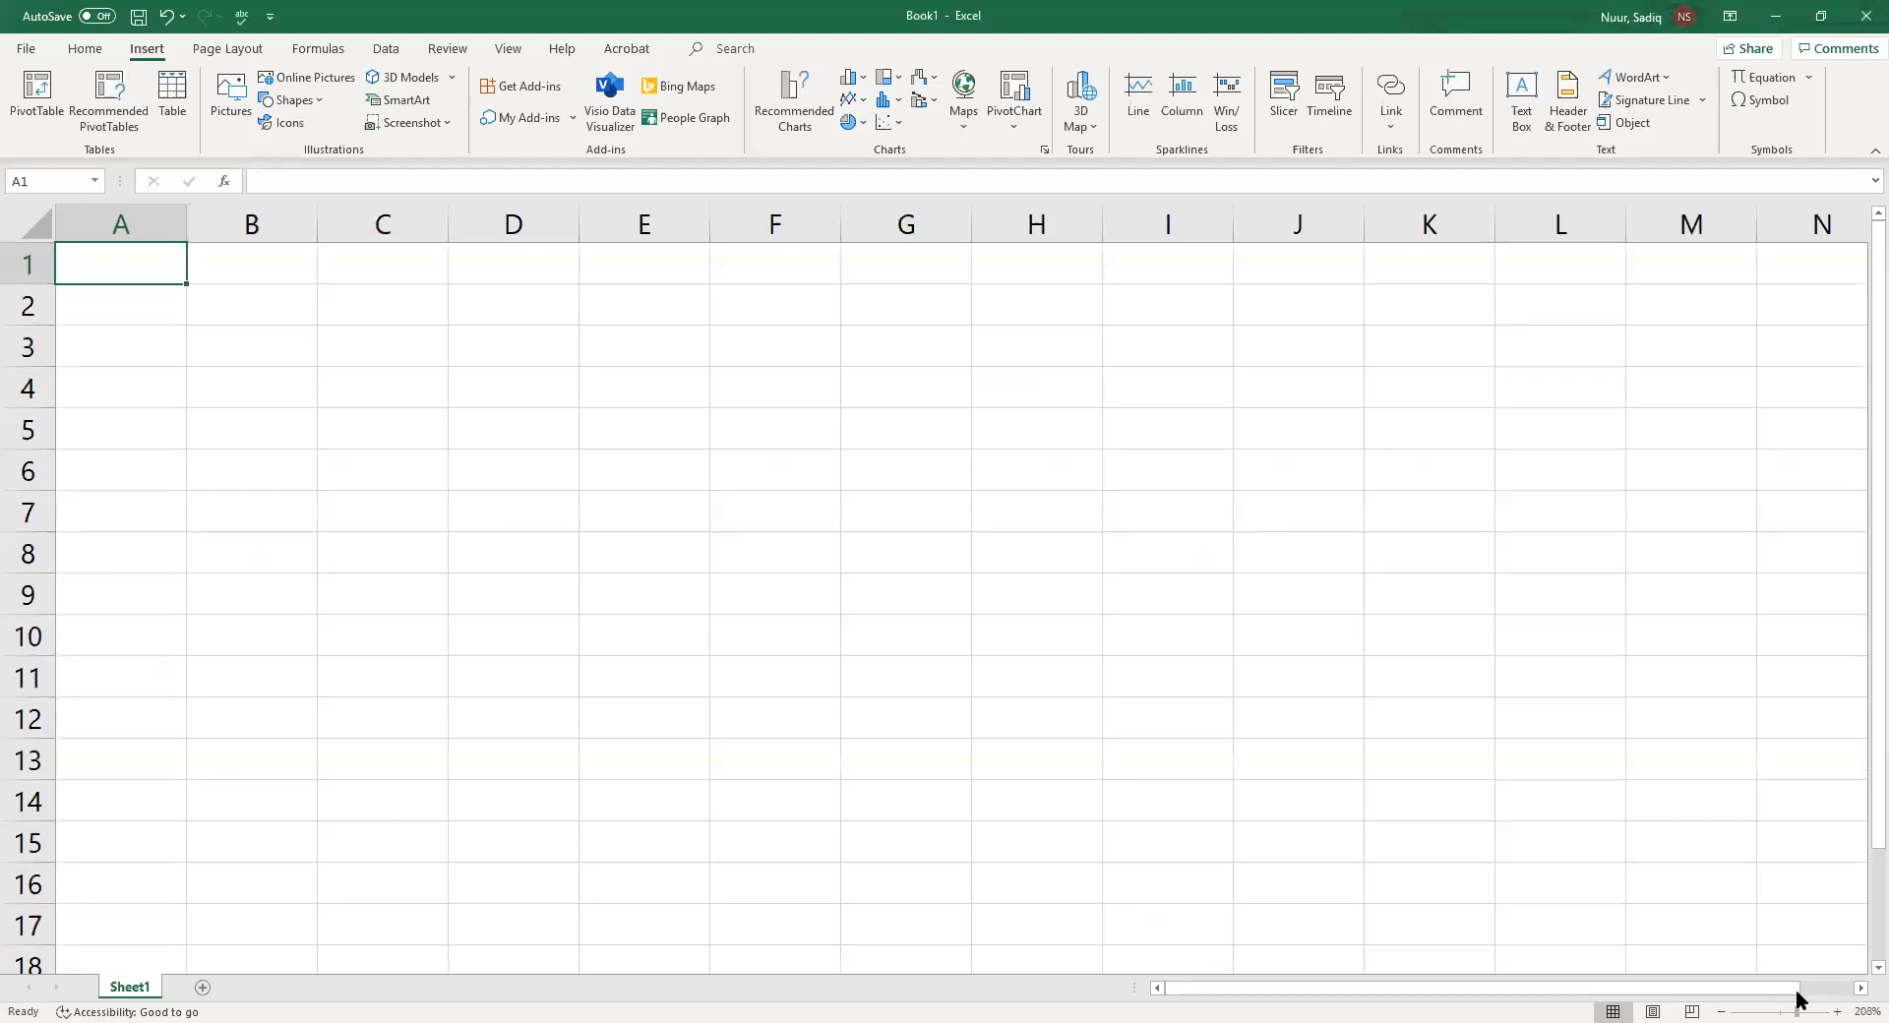
drag(1796, 998, 1795, 999)
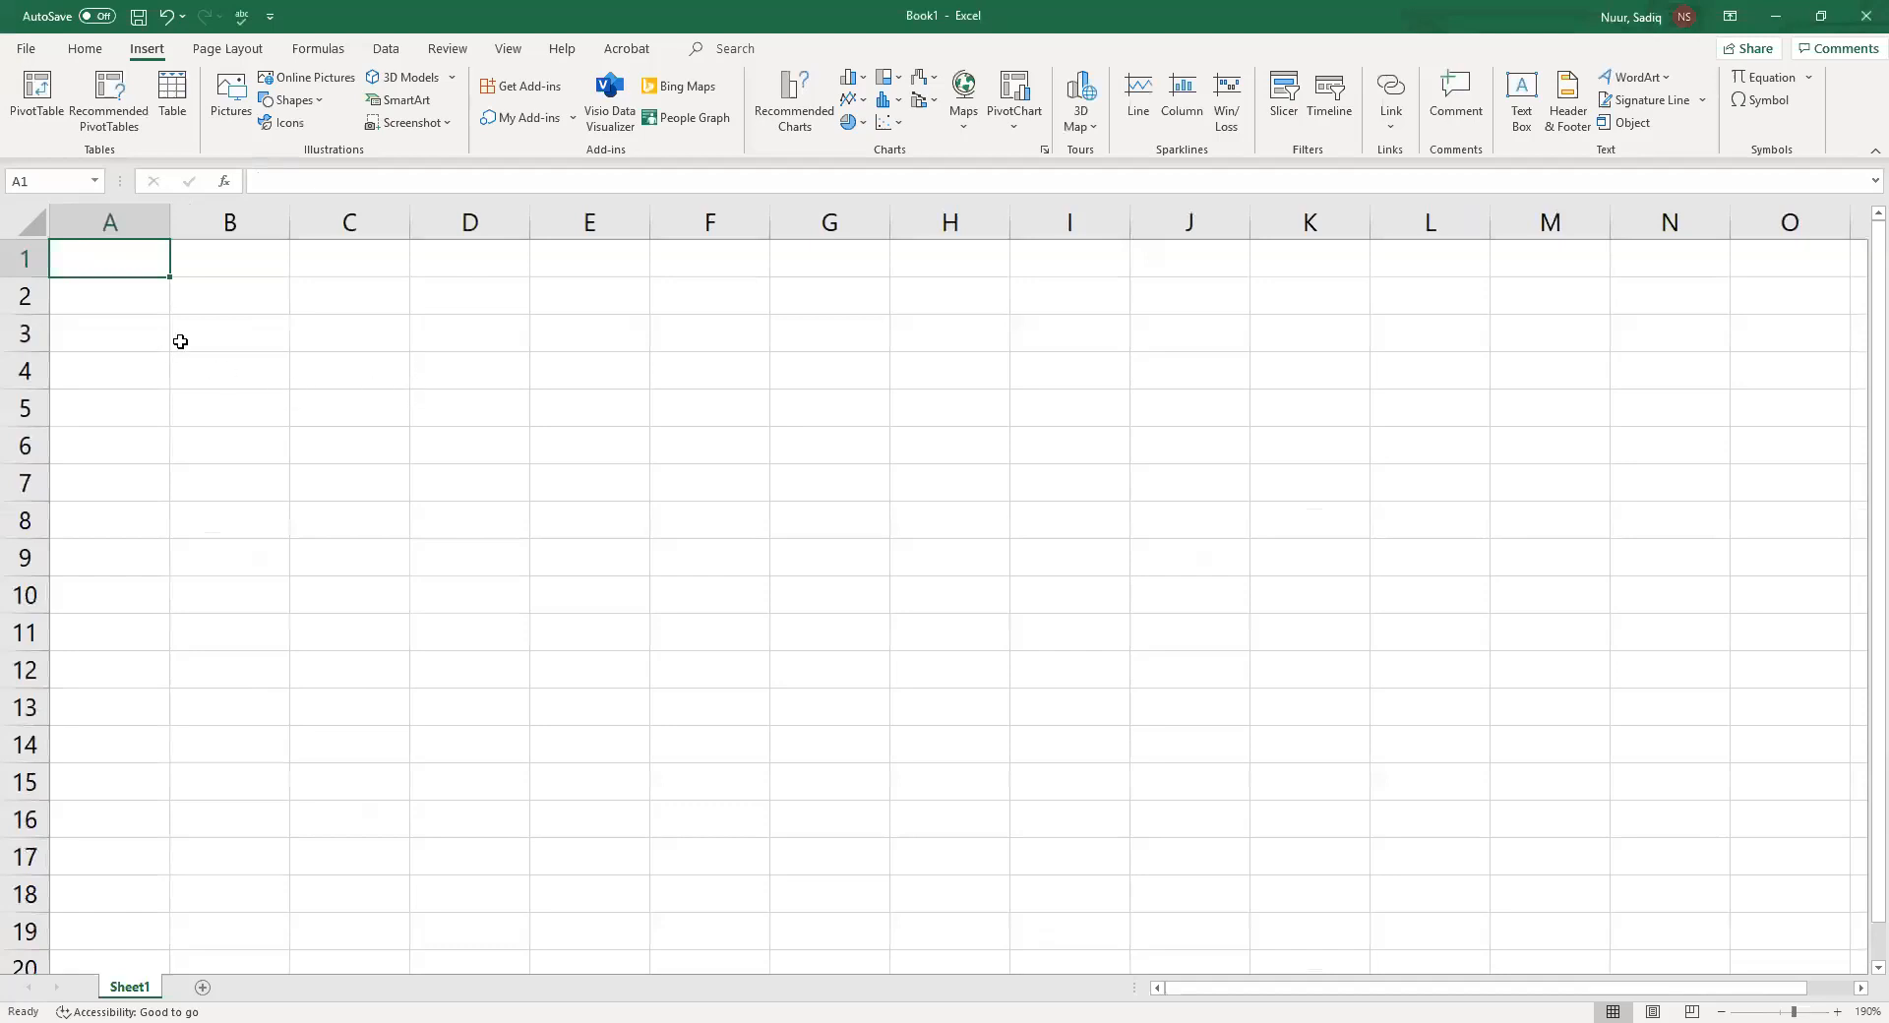
text(P)
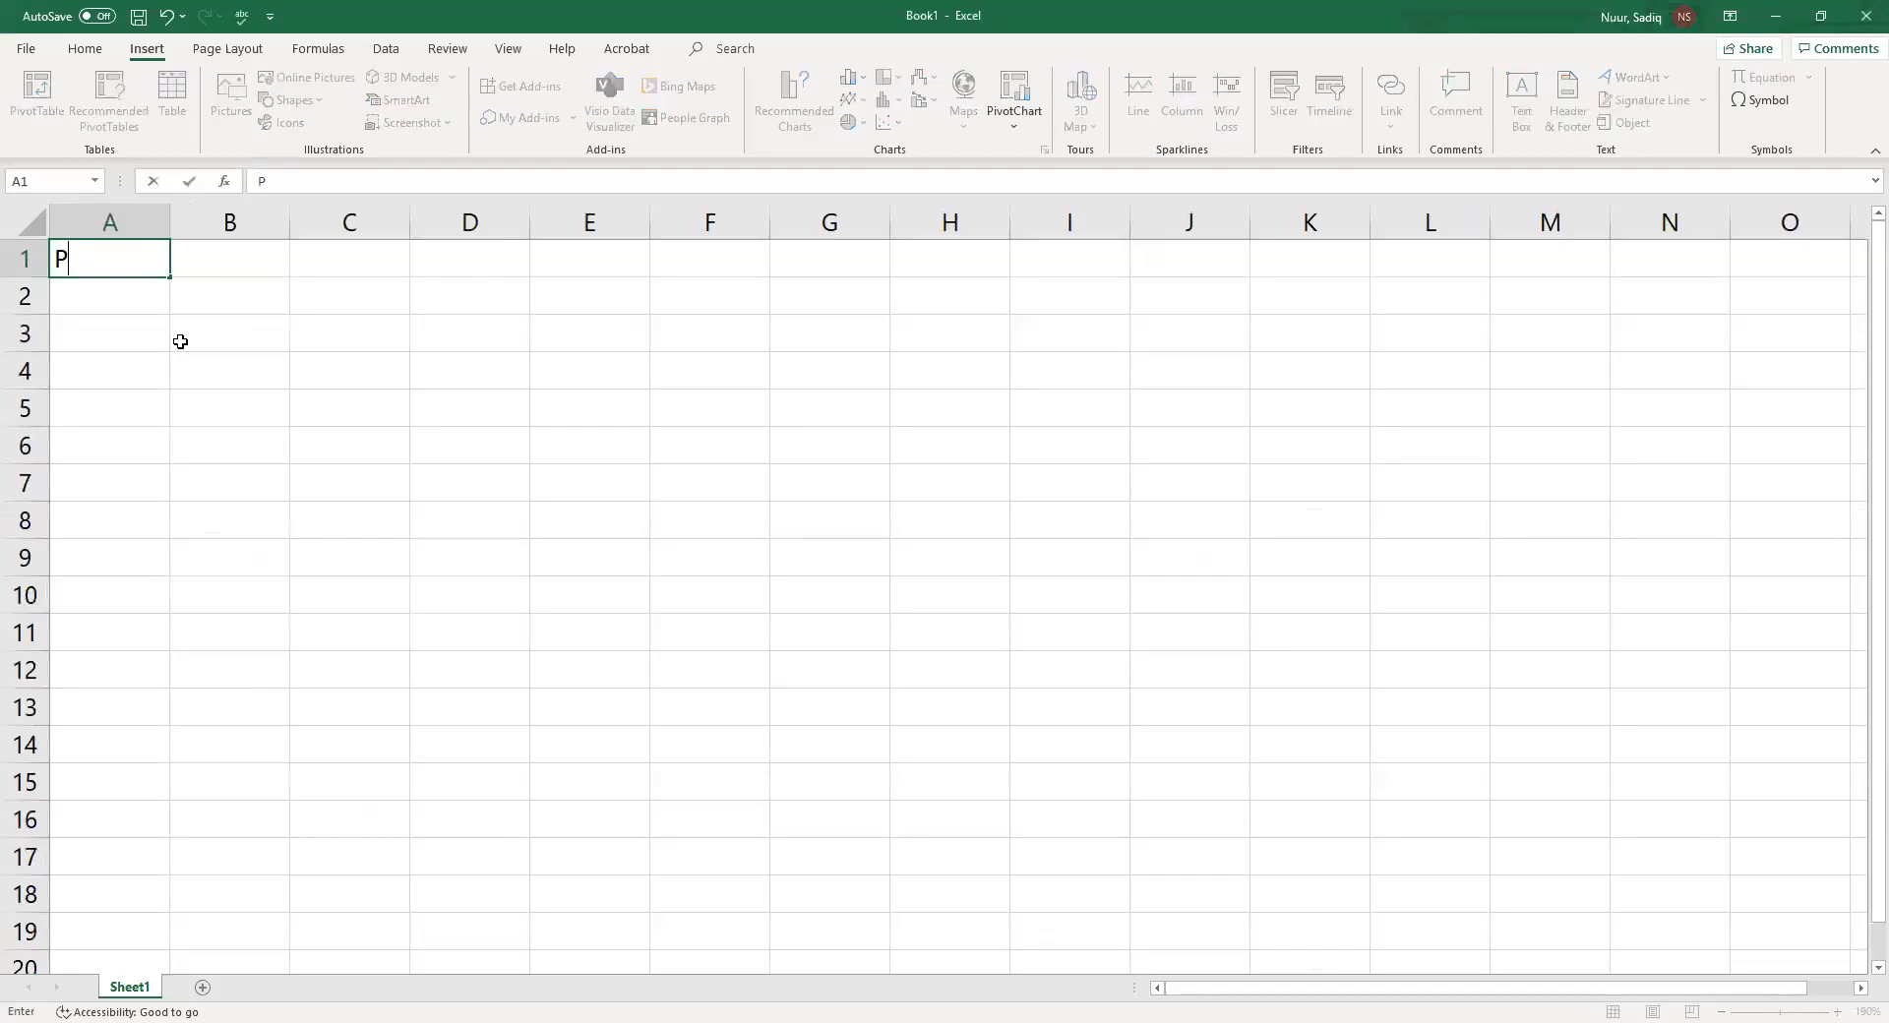
text(ersonal Budget)
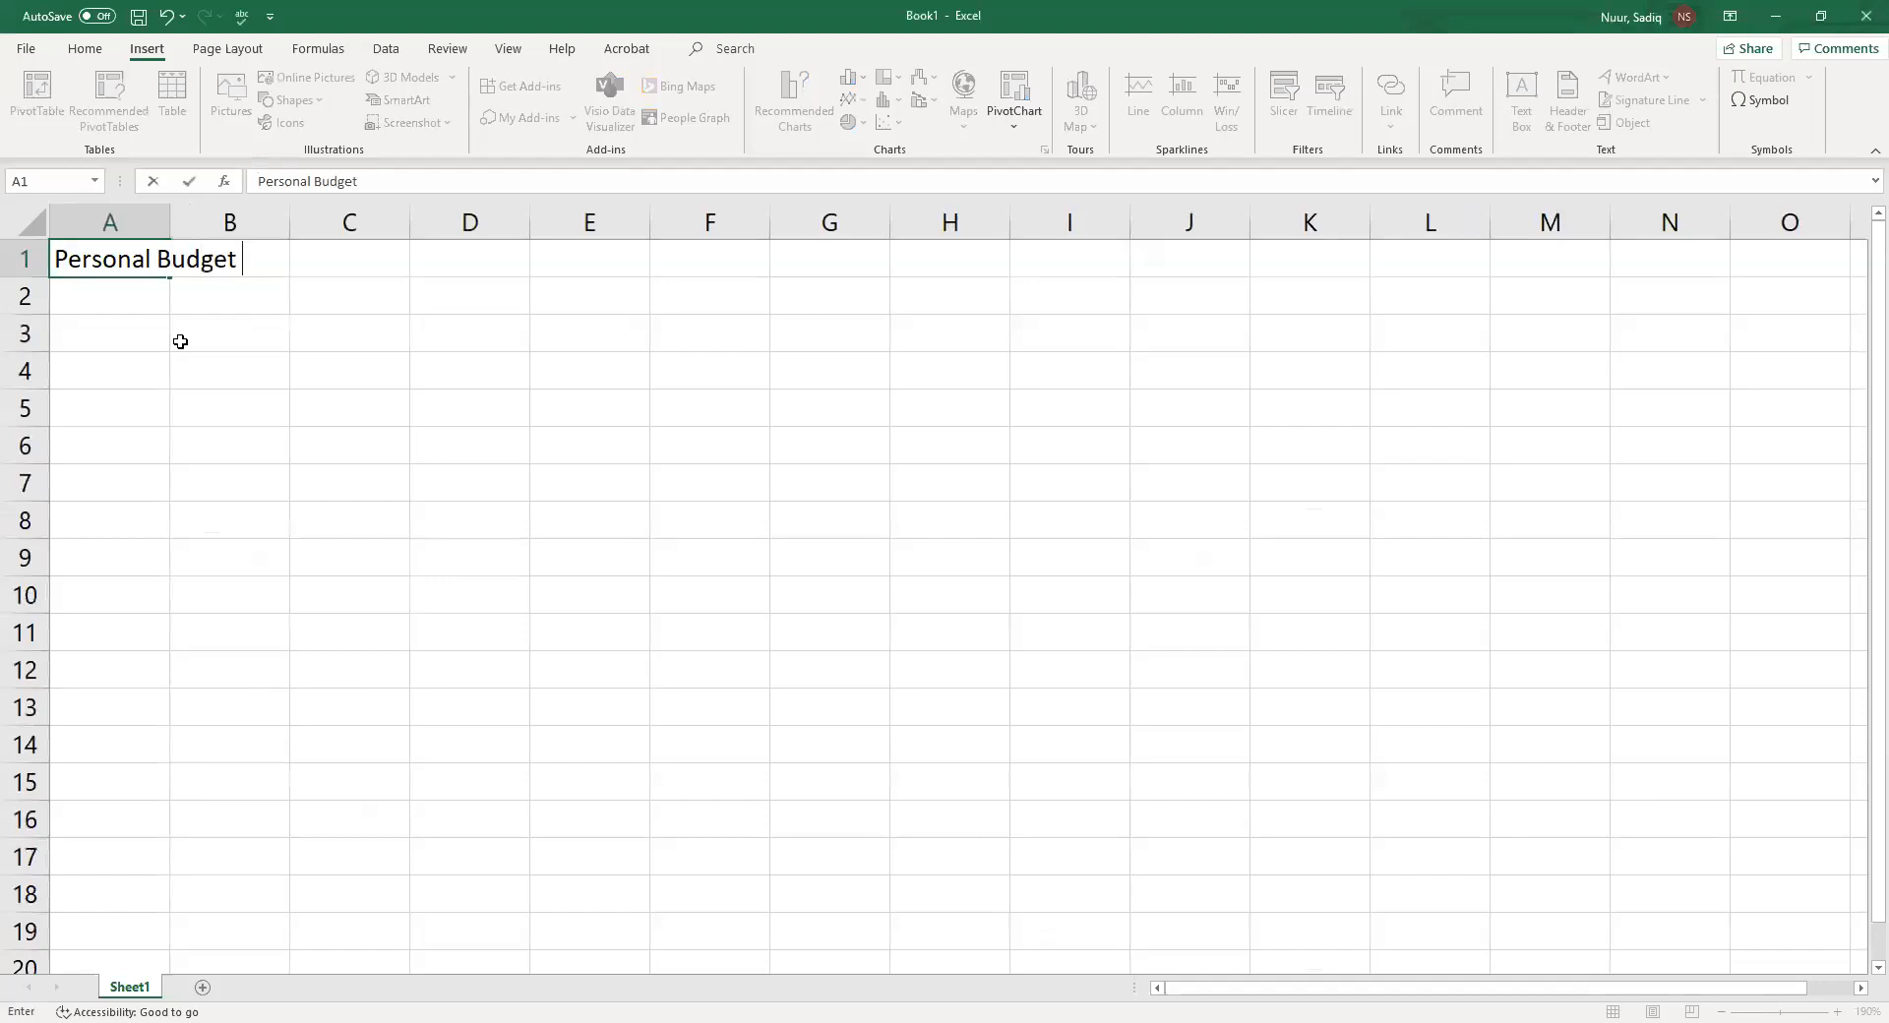
text( Workshe)
text(et)
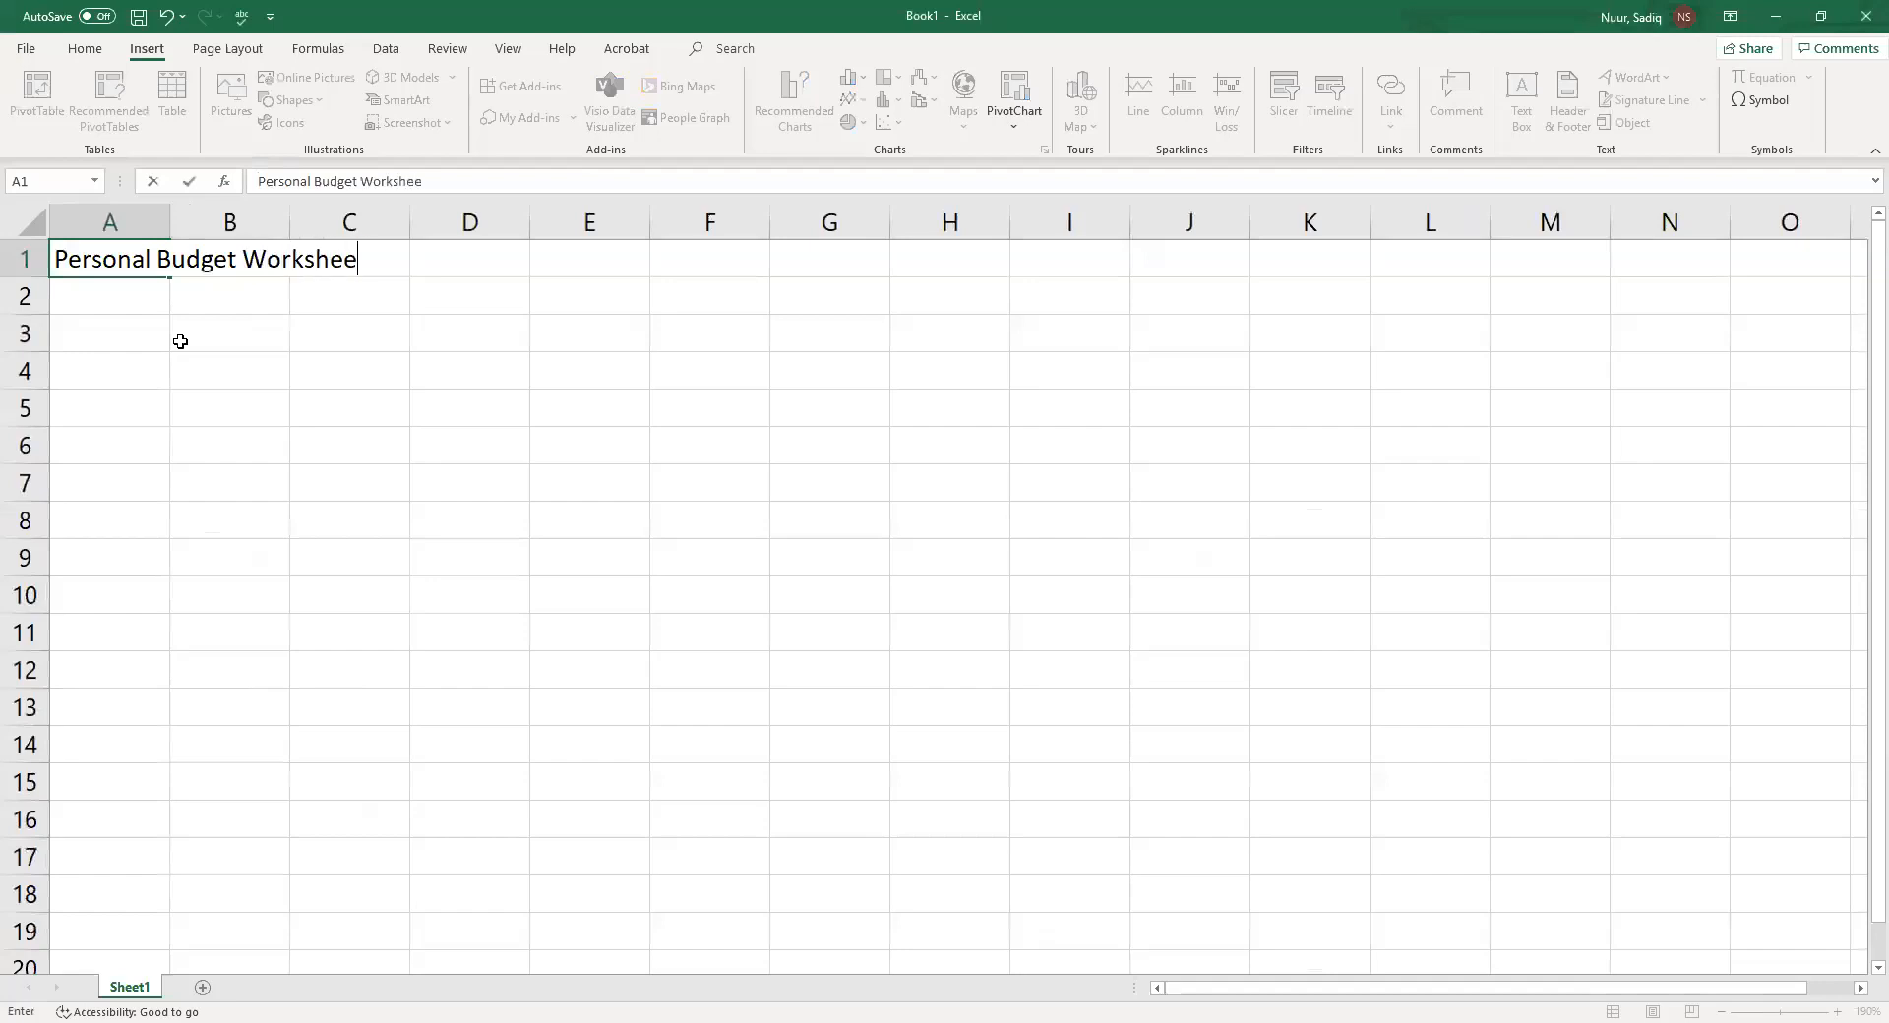
key(Return)
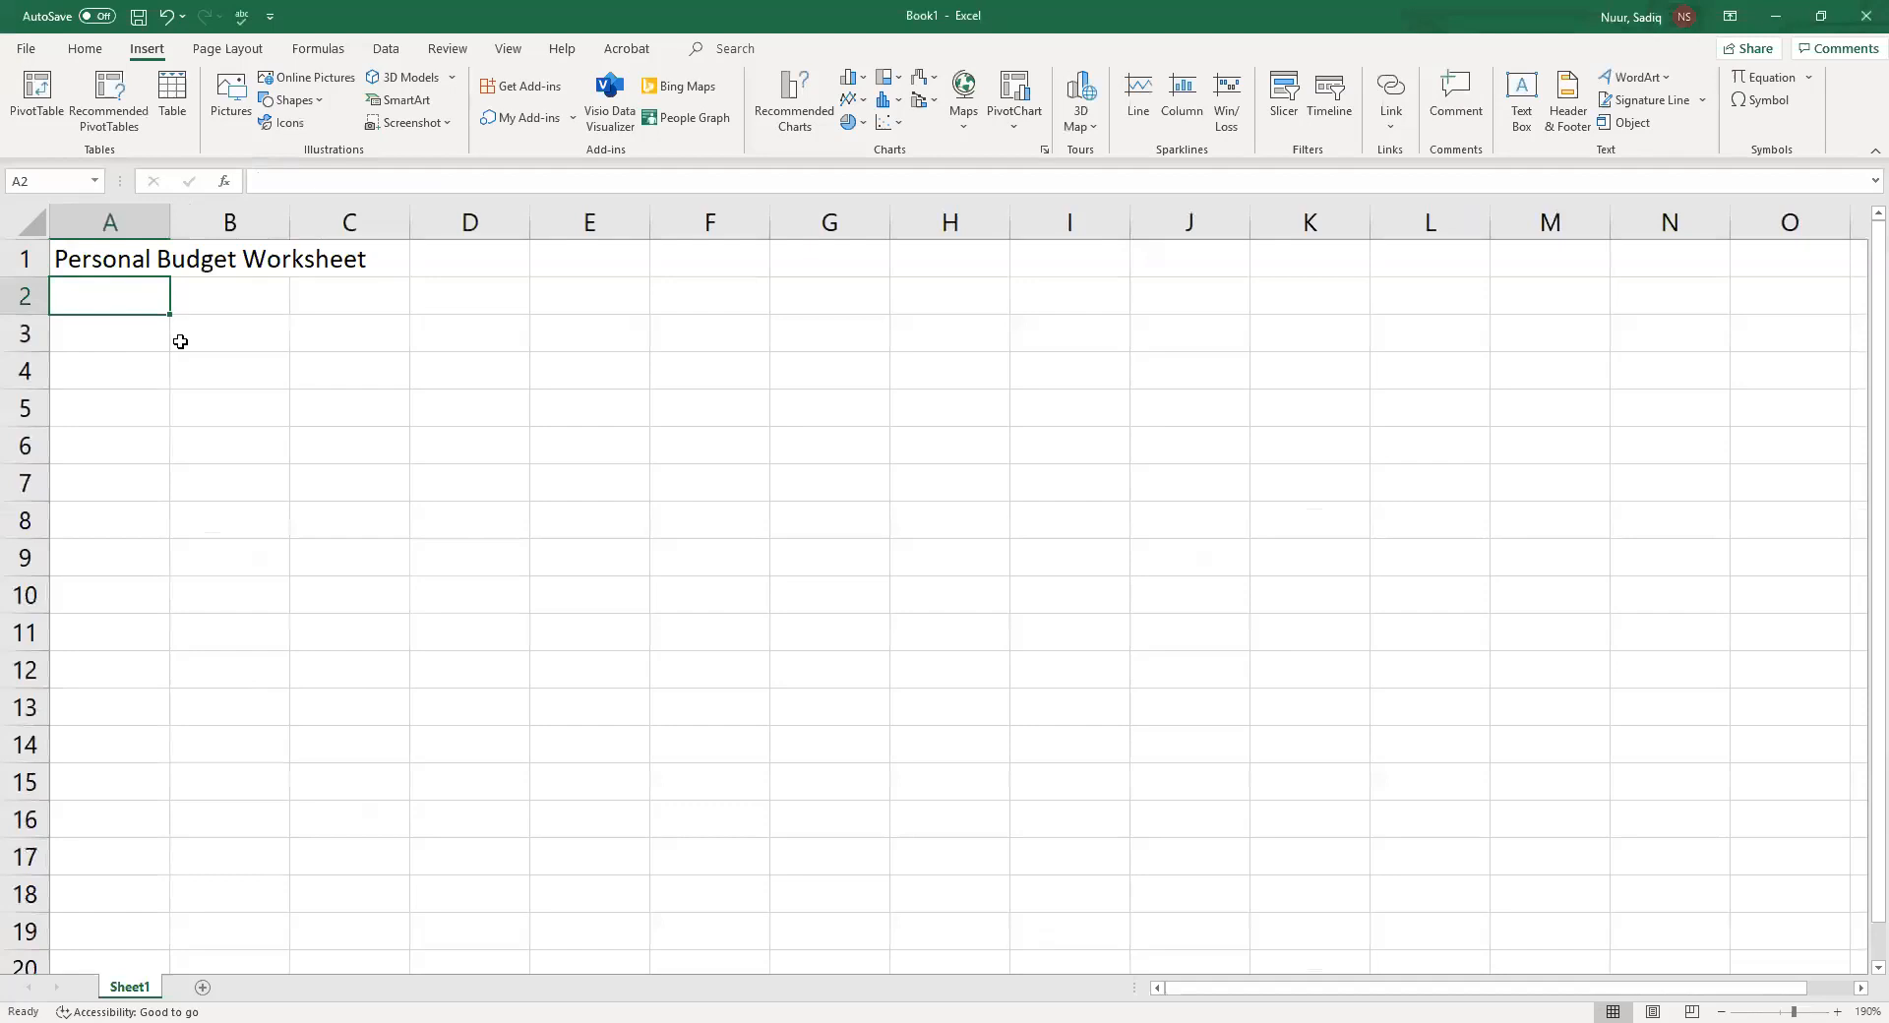
Enter Monthly Estimates in cell A2
text(Mon)
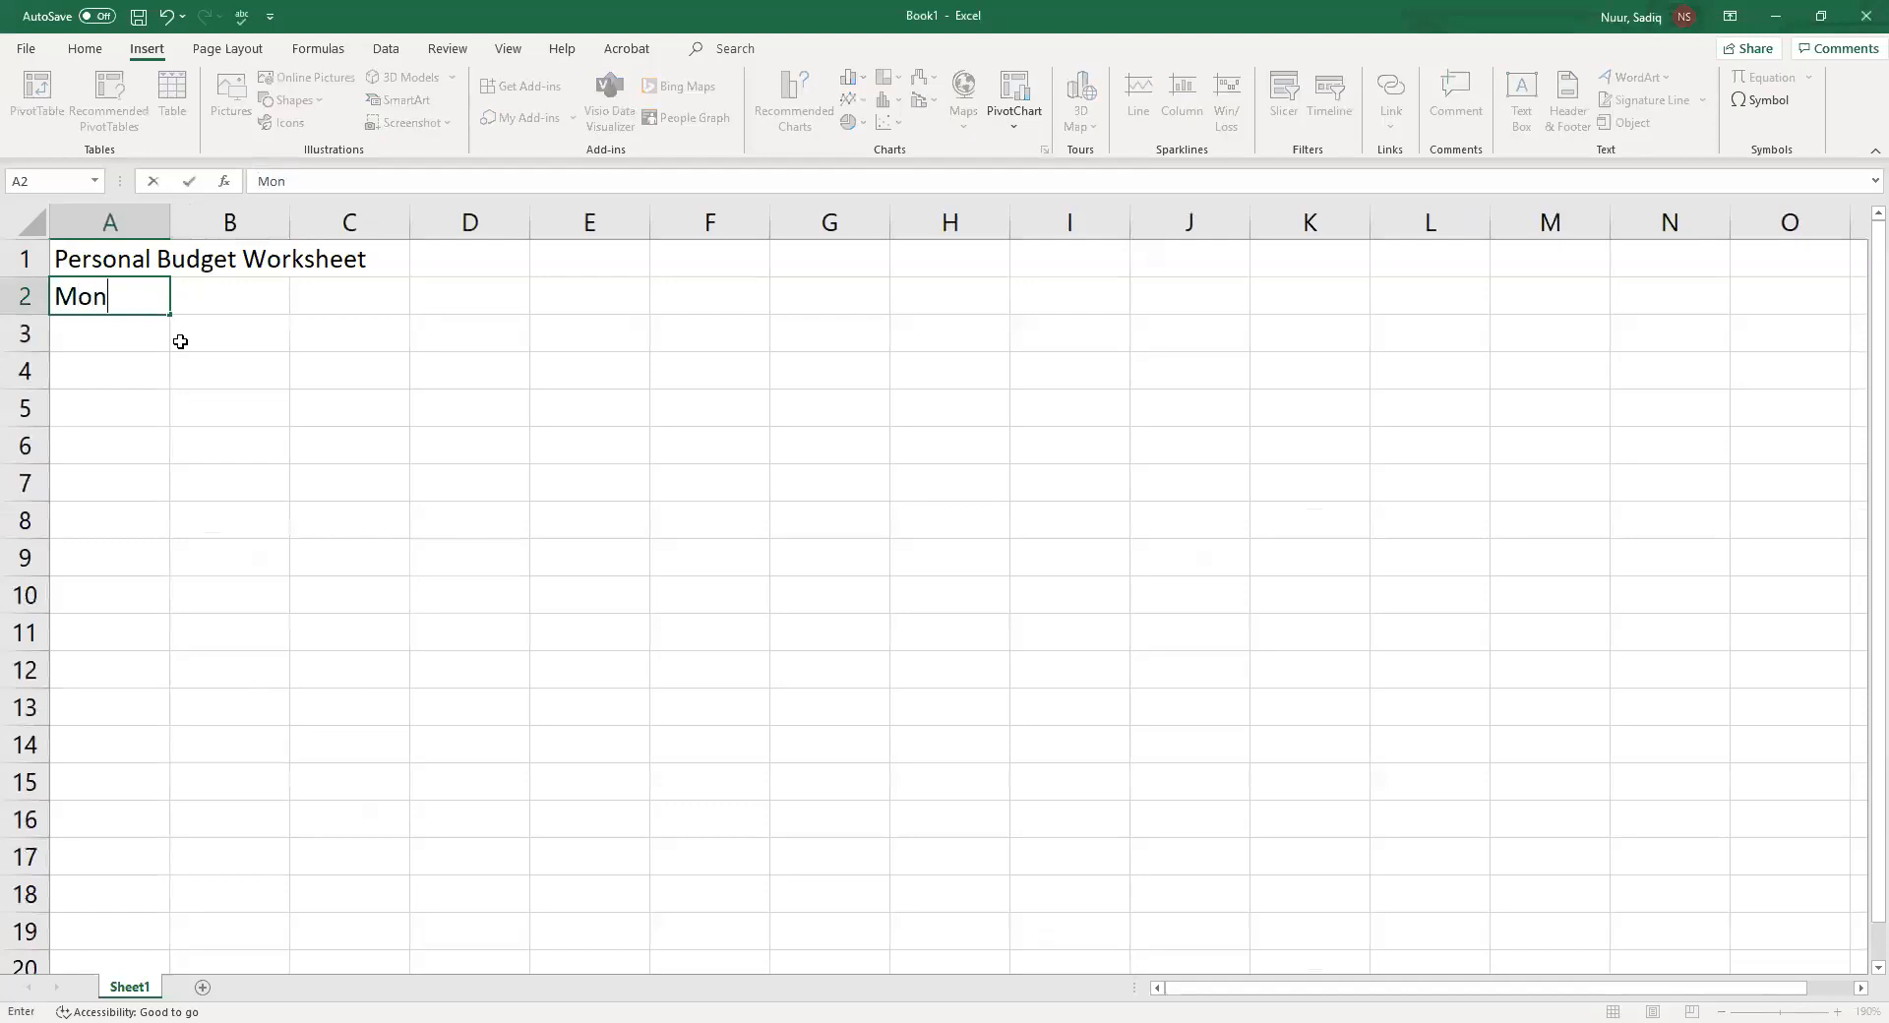
text(thly Estimates)
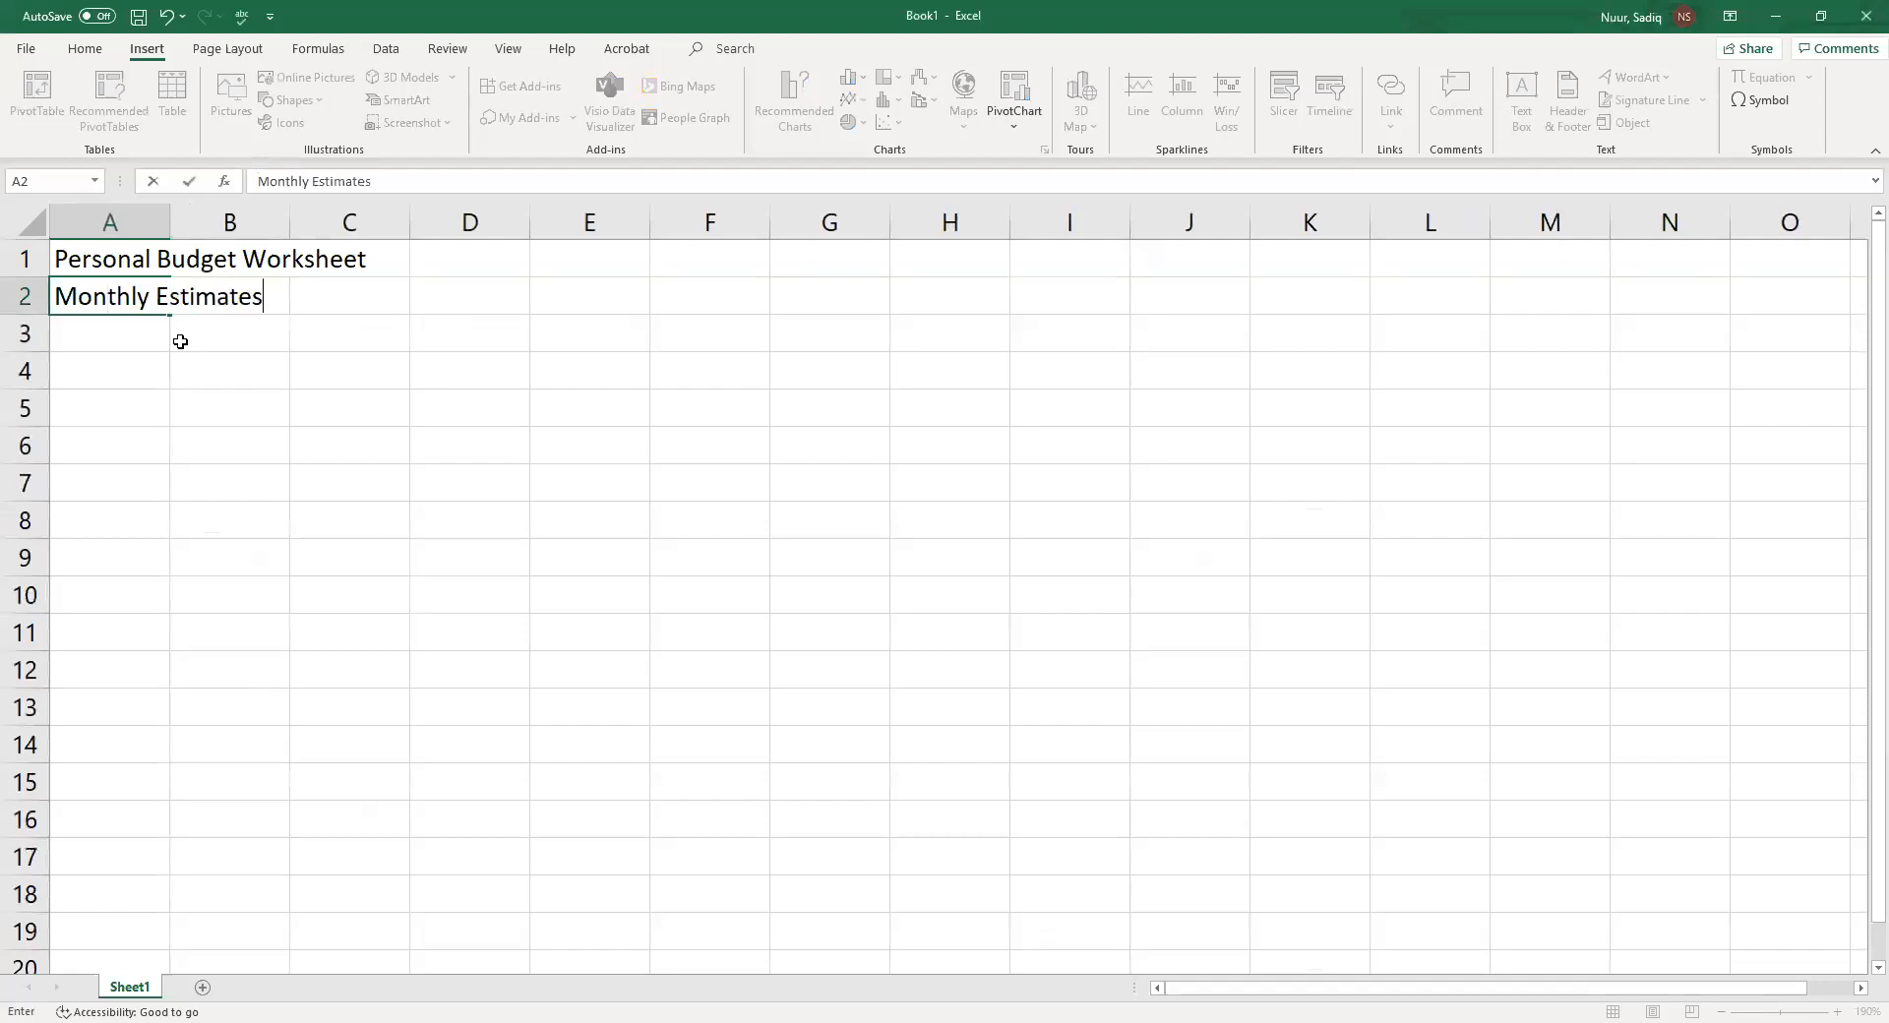
key(Return)
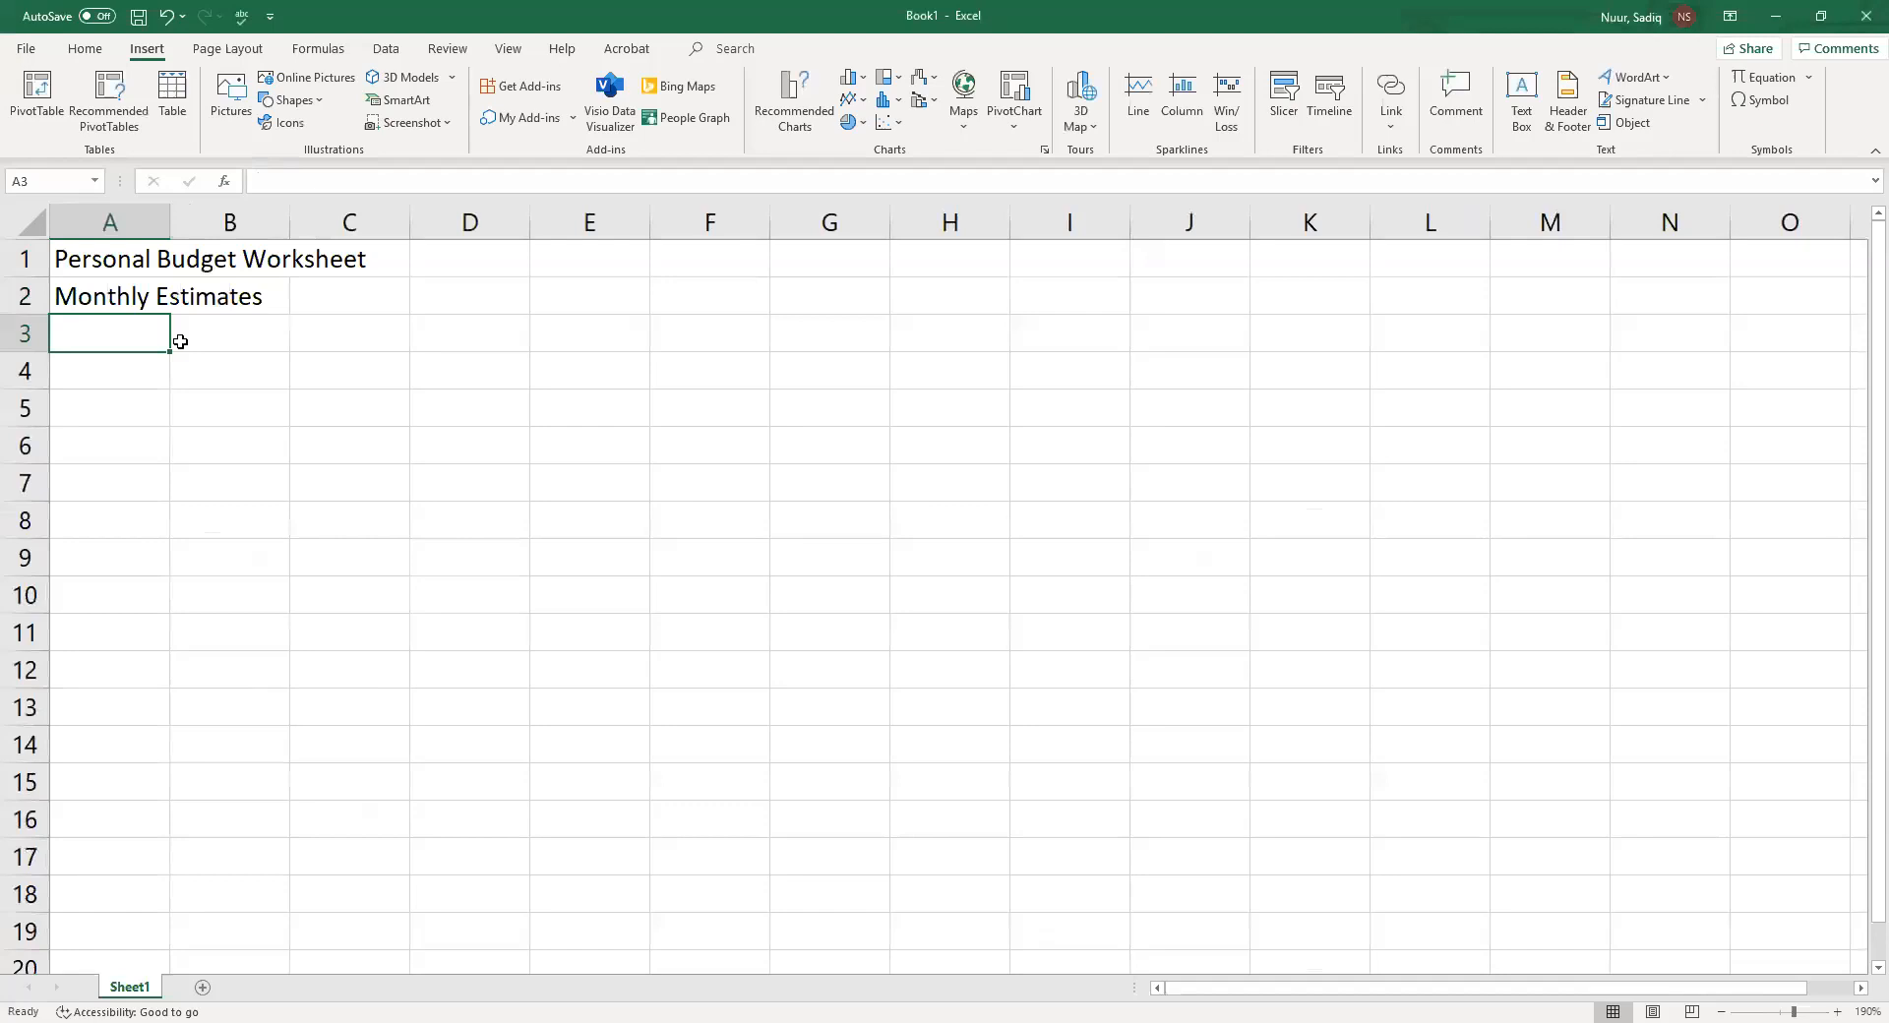
Enter the label Income in cell A3
text(Income)
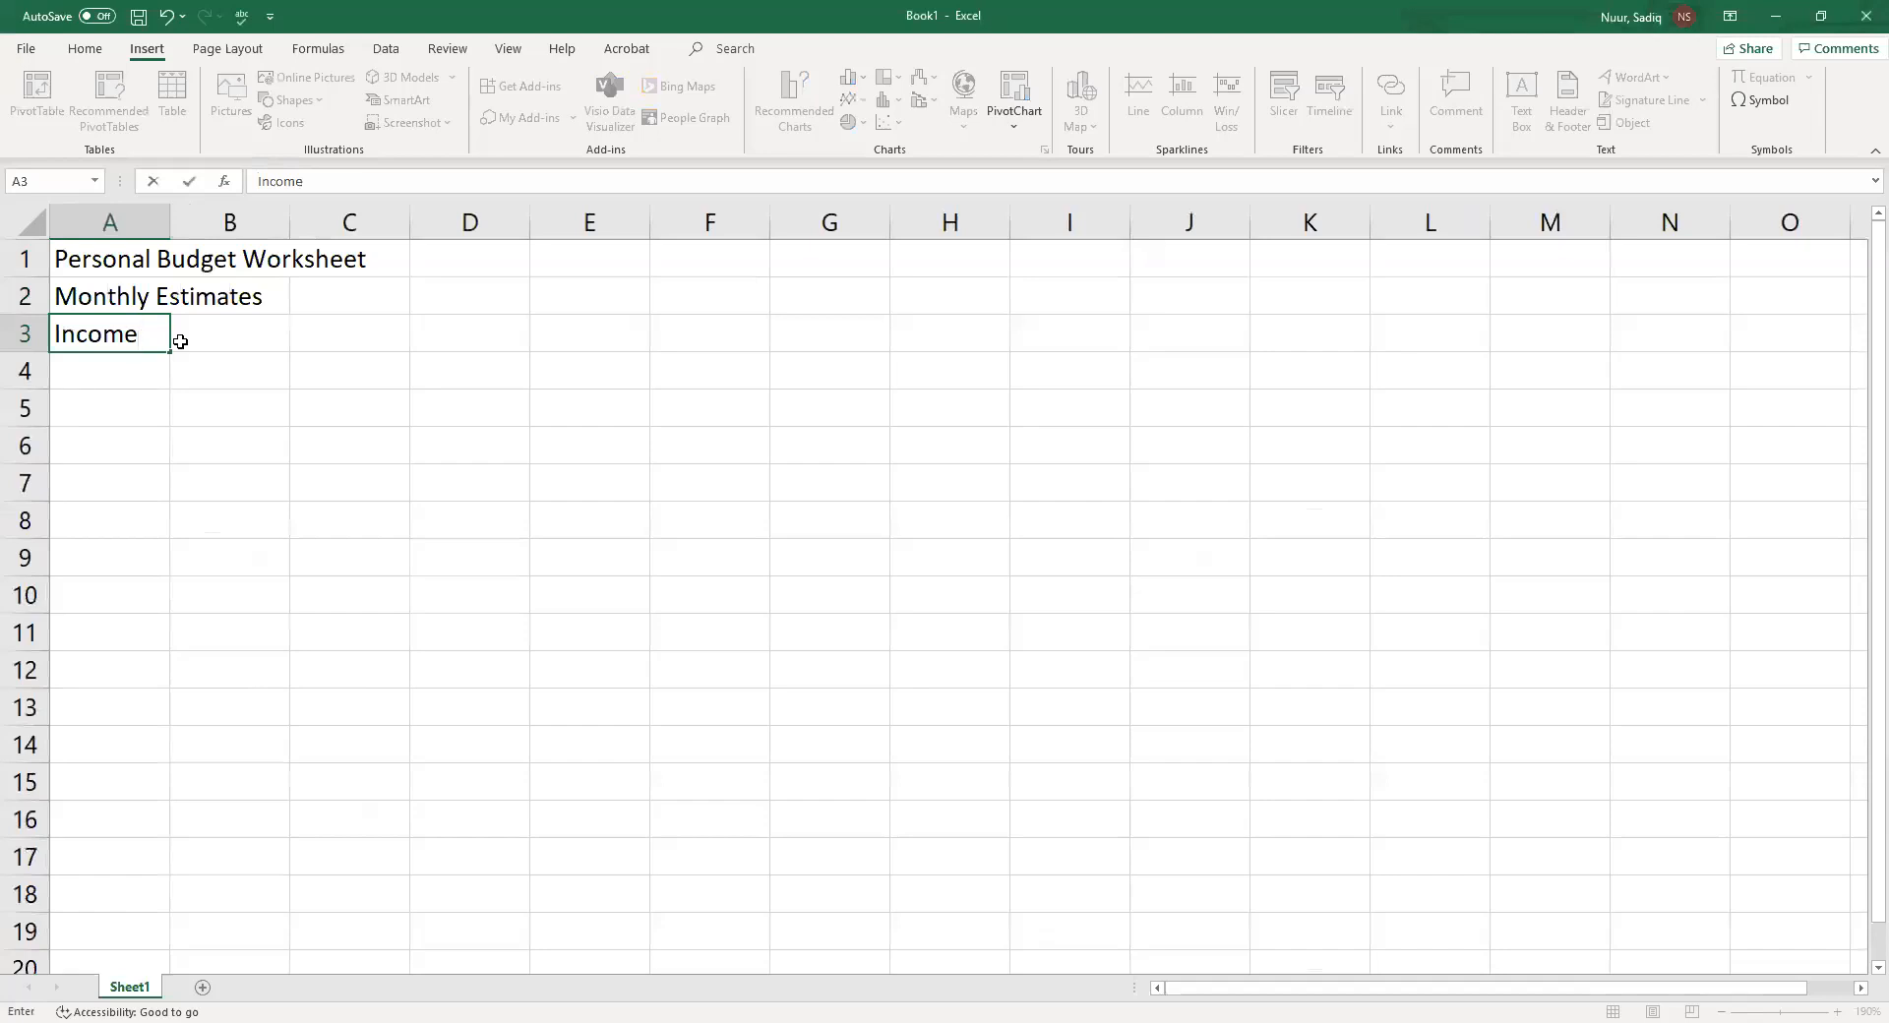
click(180, 340)
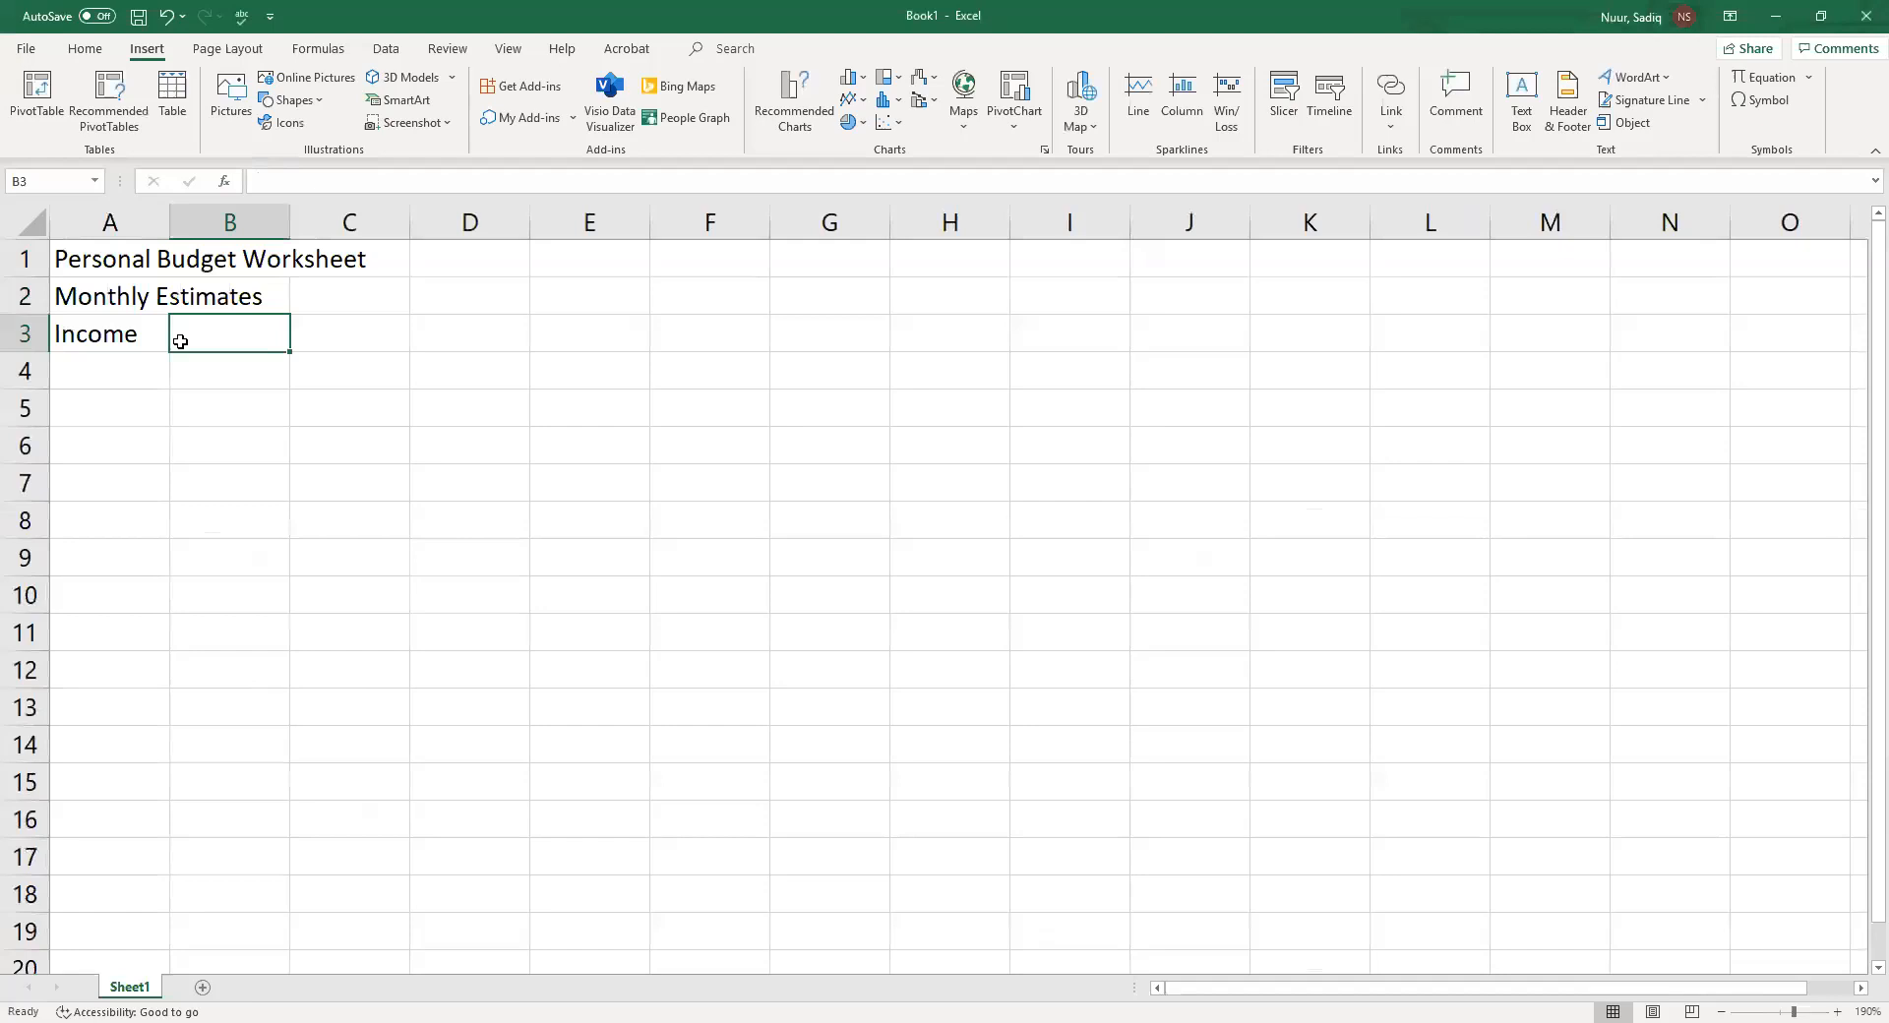
Enter January in cell B3
key(Left)
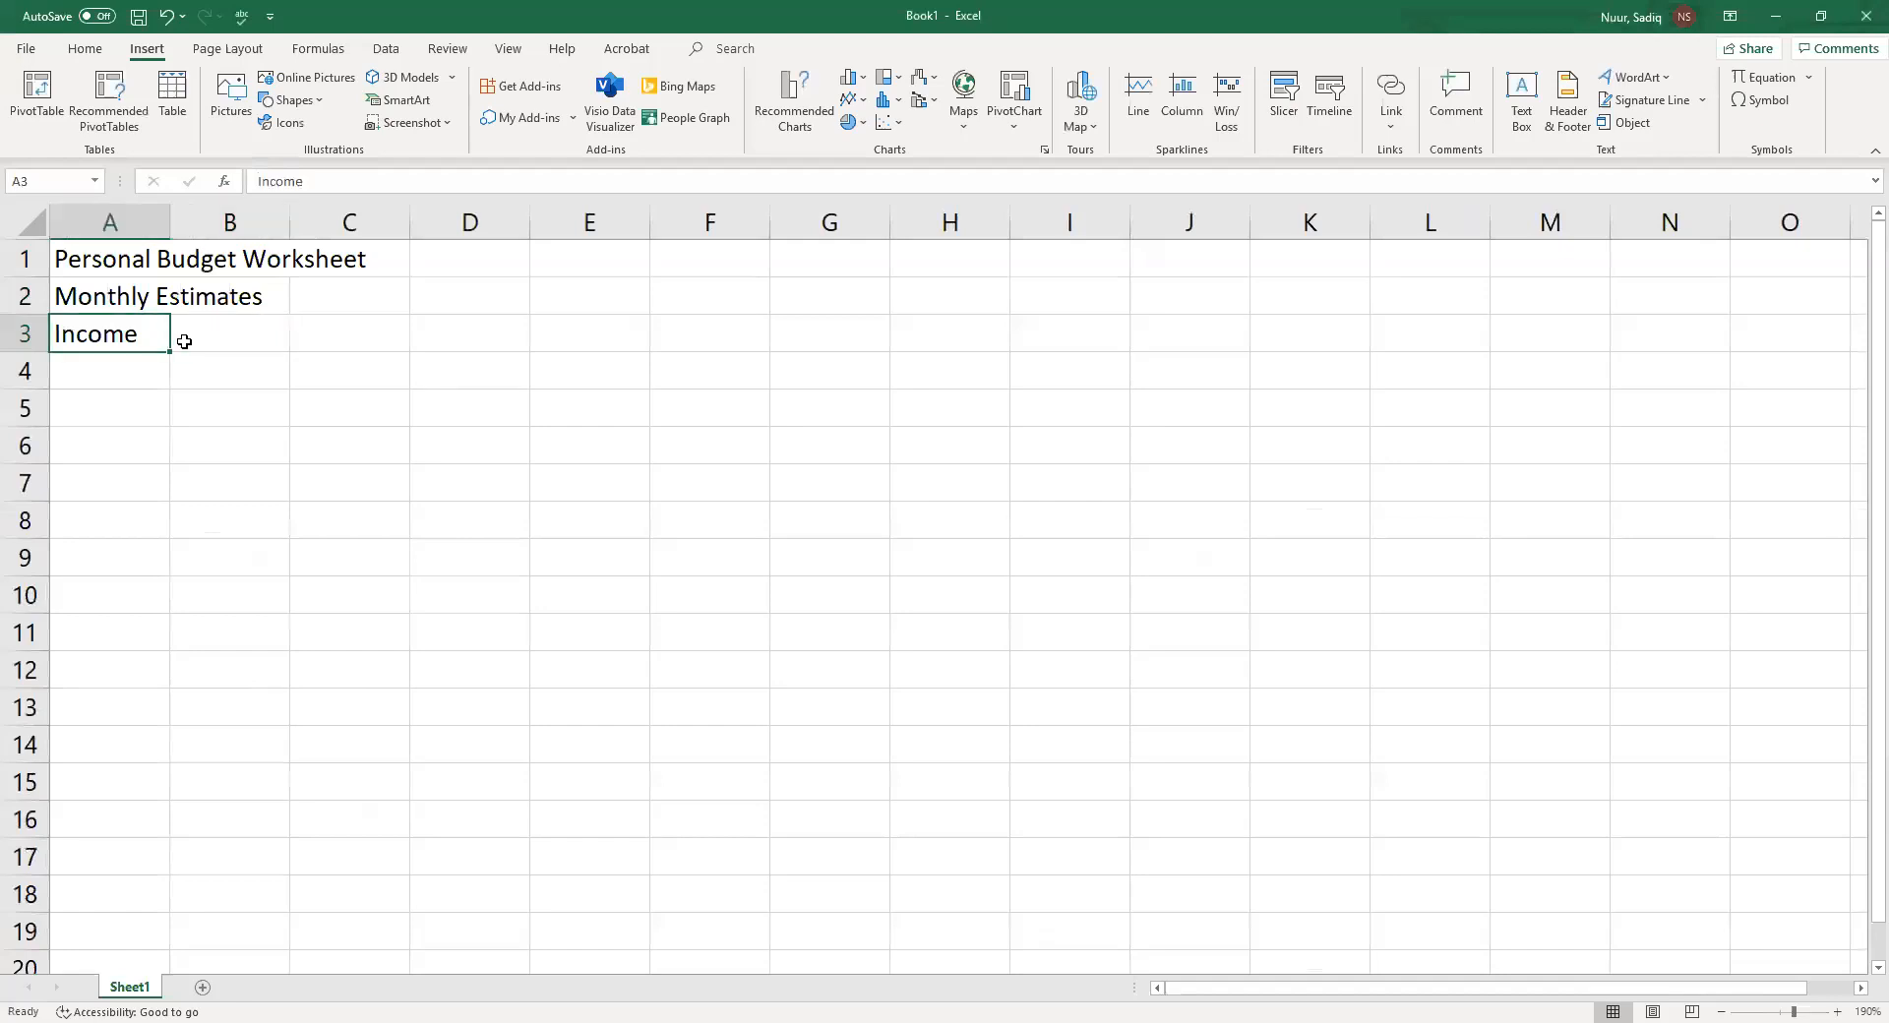
key(Down)
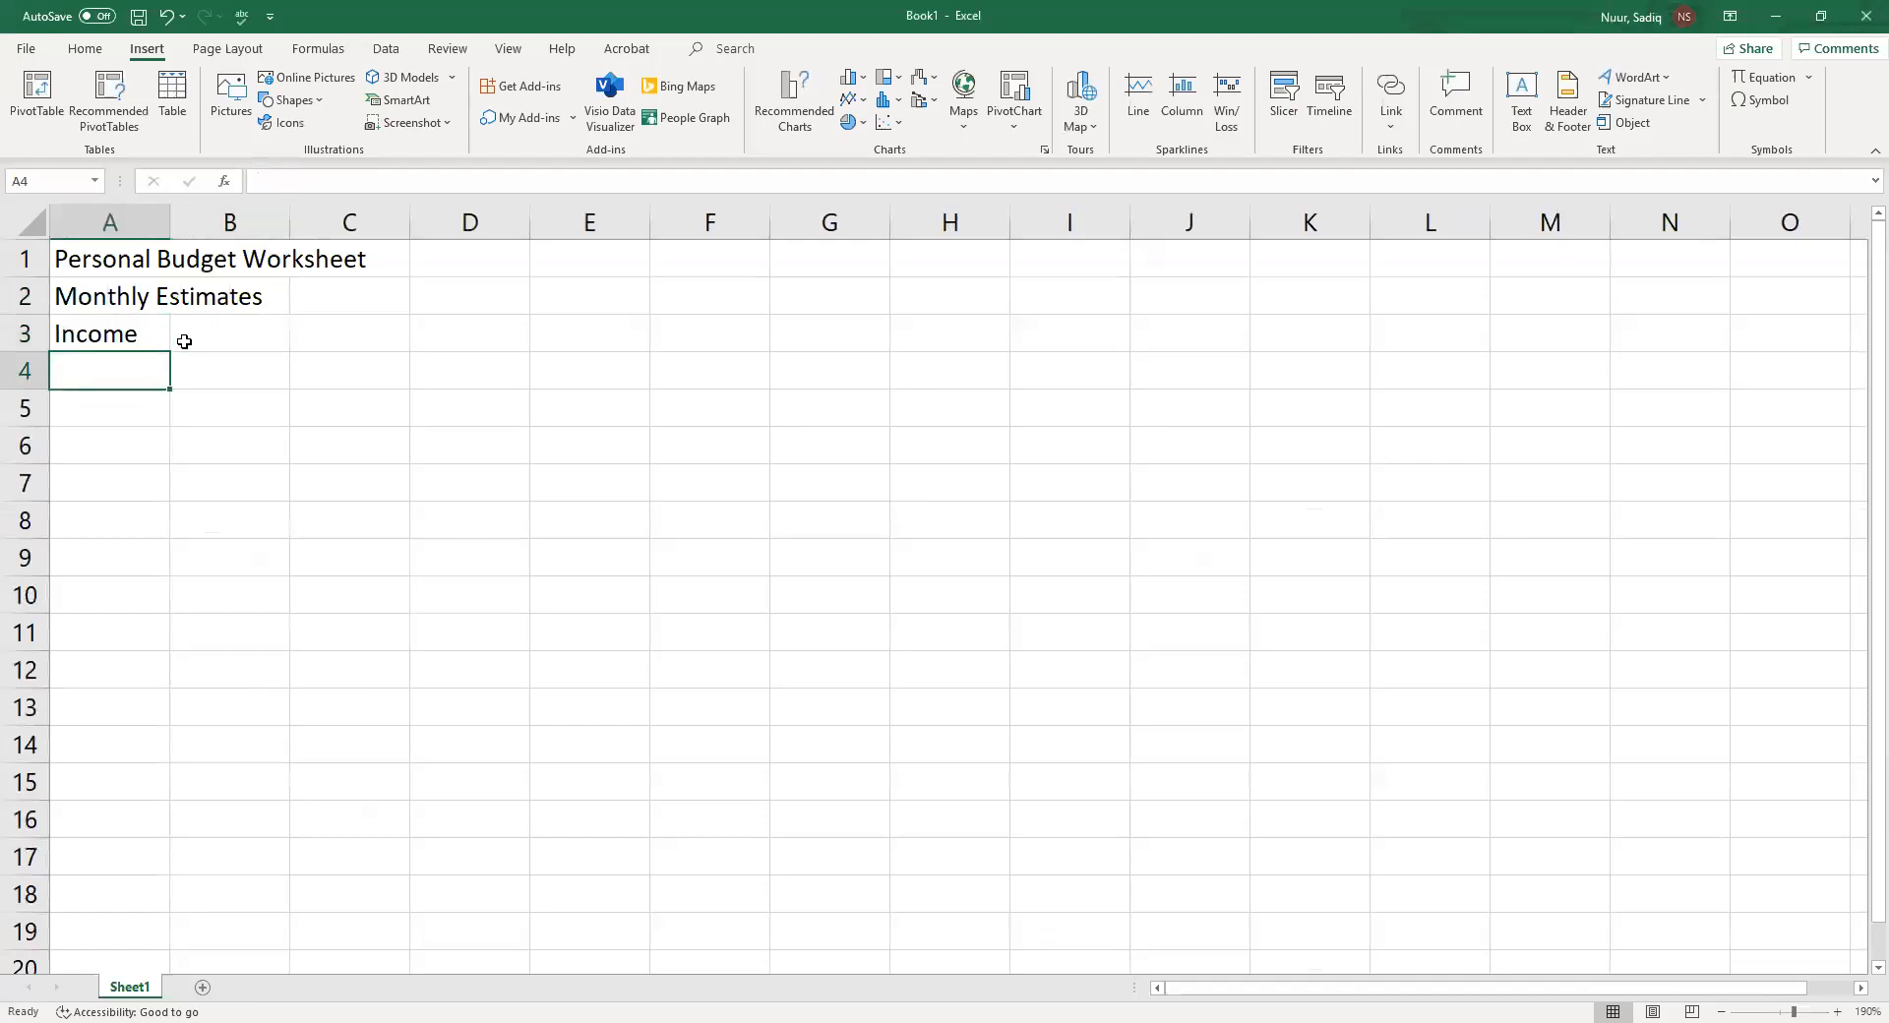
key(Up)
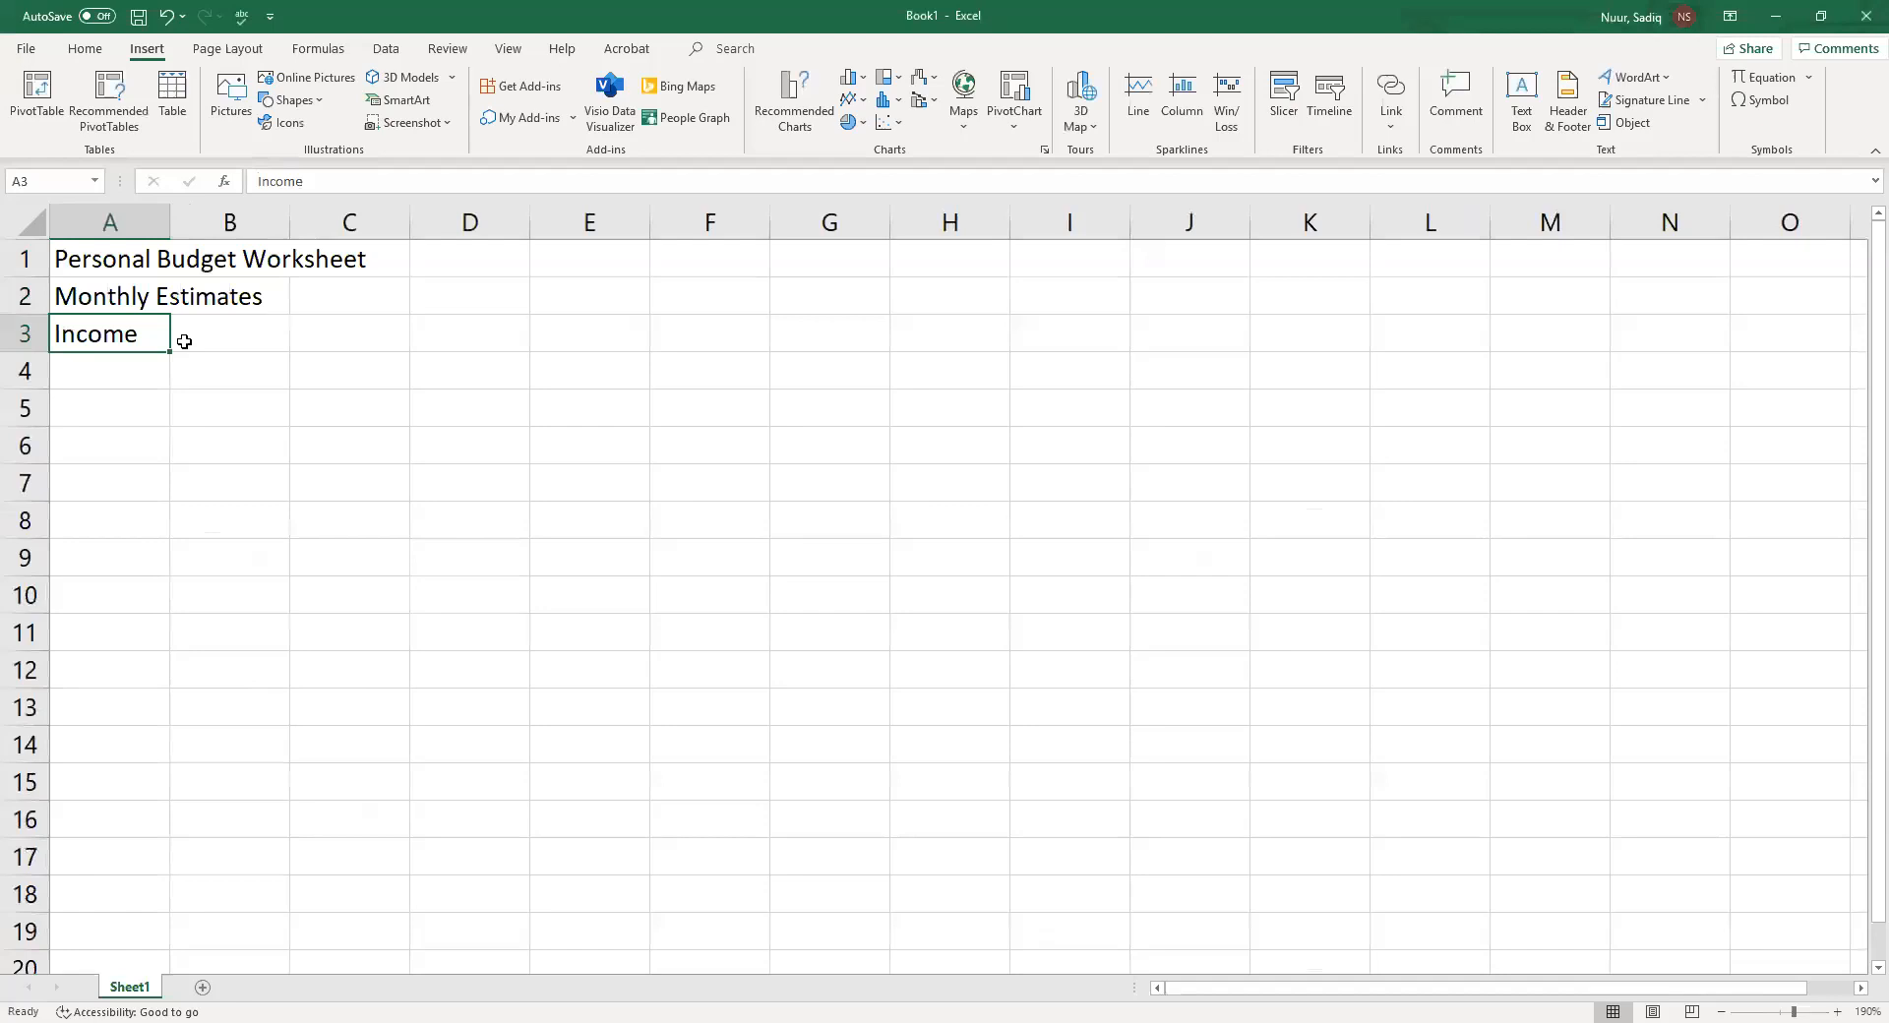
key(Right)
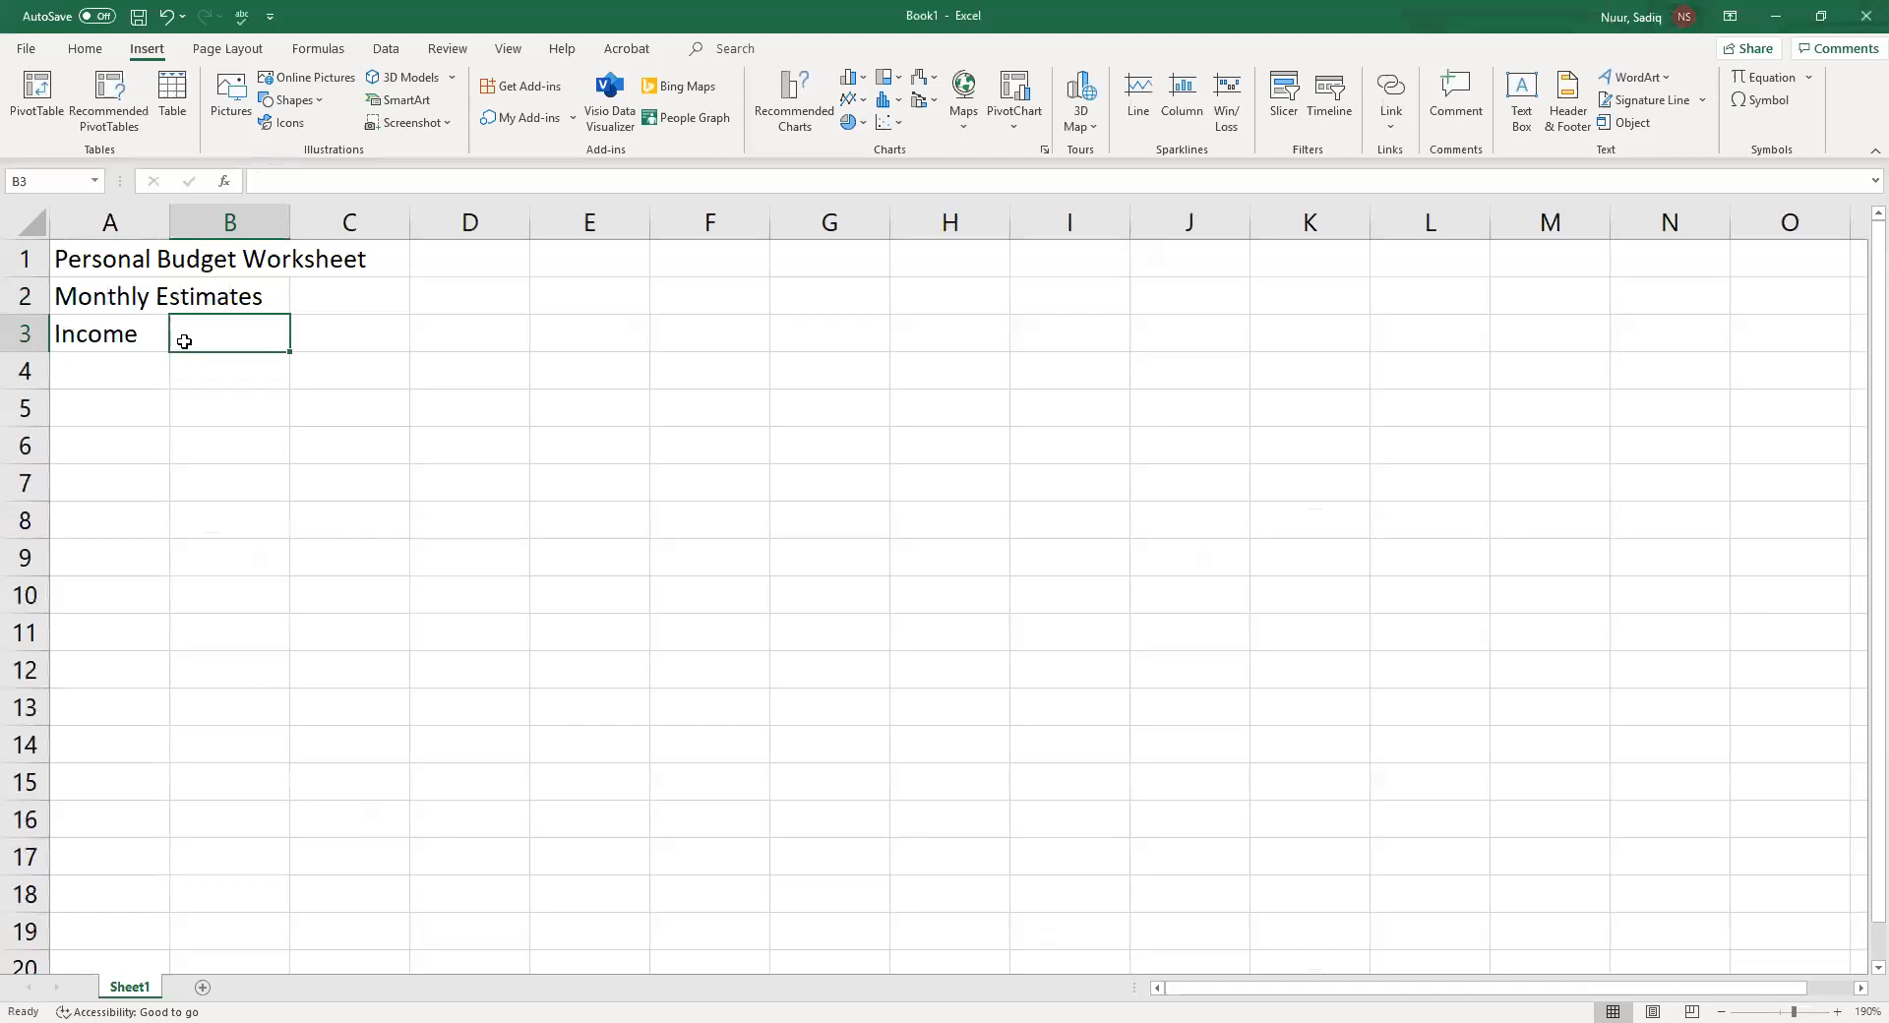
text(Jan)
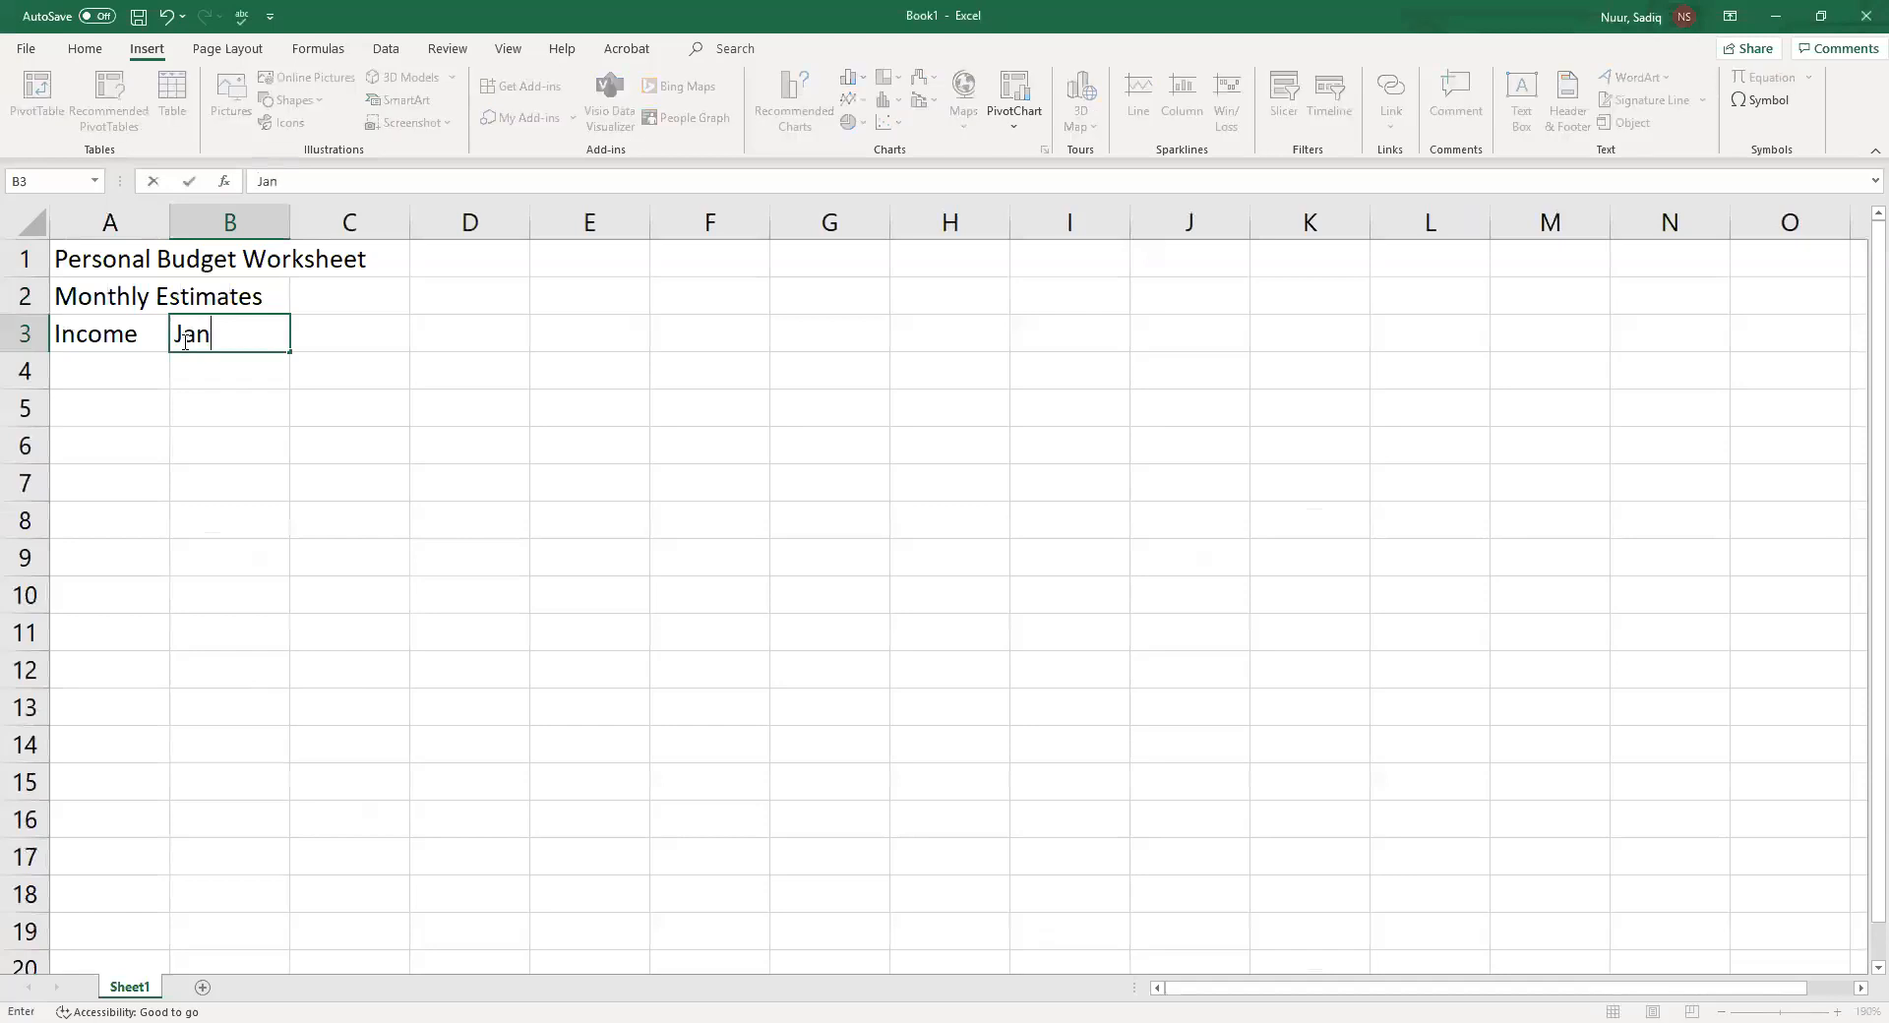
text(uary)
key(Return)
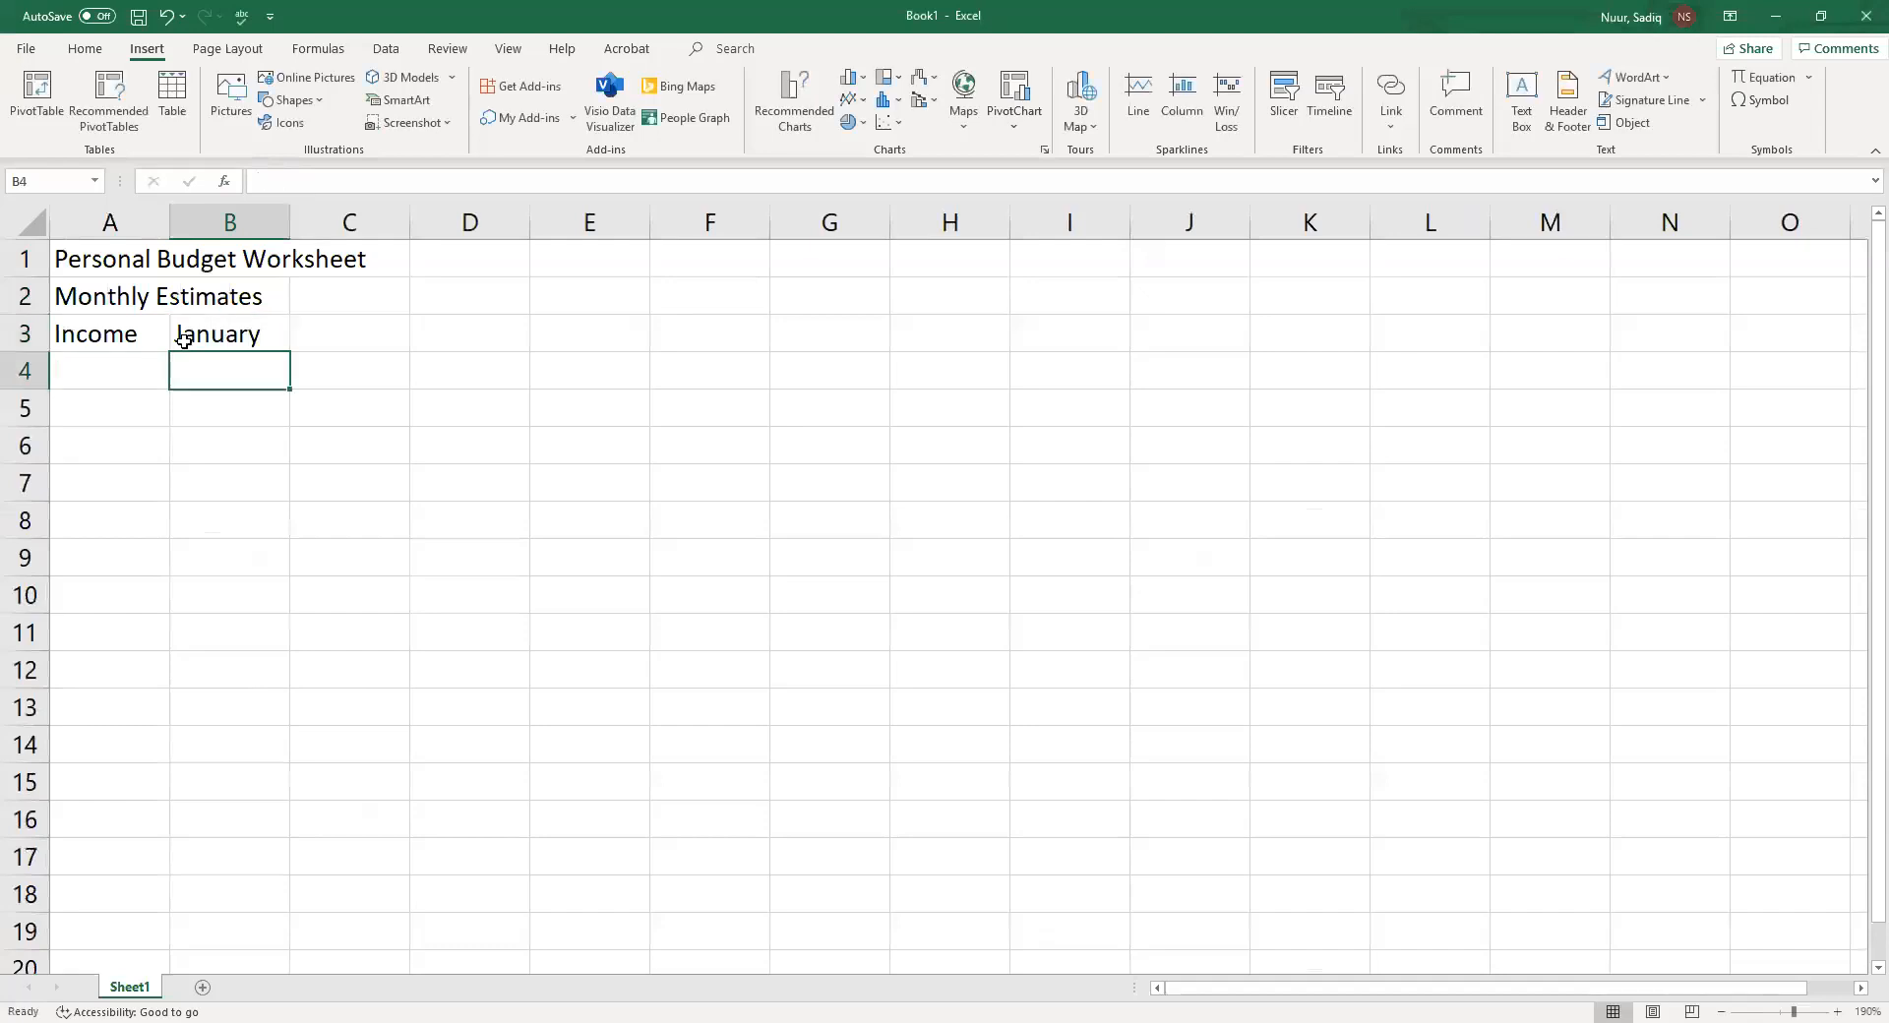
Fill the month series from January in B3 across to December in M3
click(184, 339)
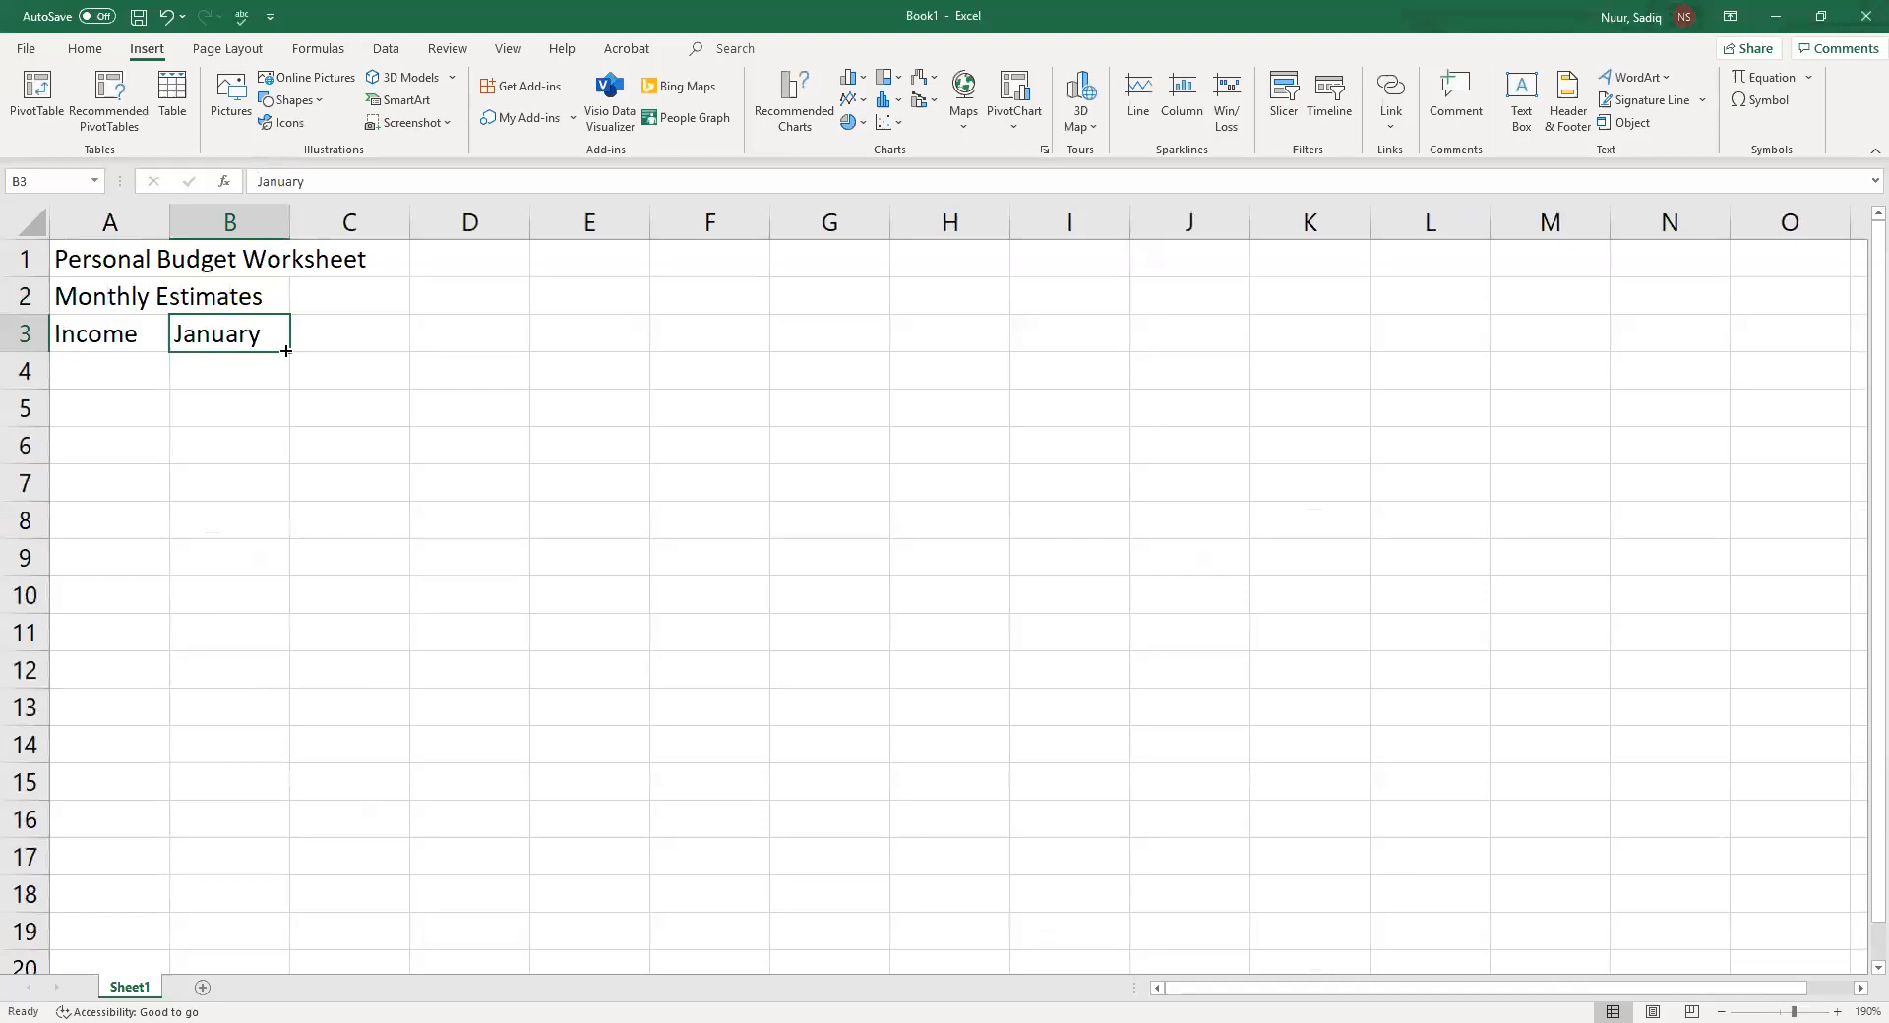
drag(288, 351, 1574, 339)
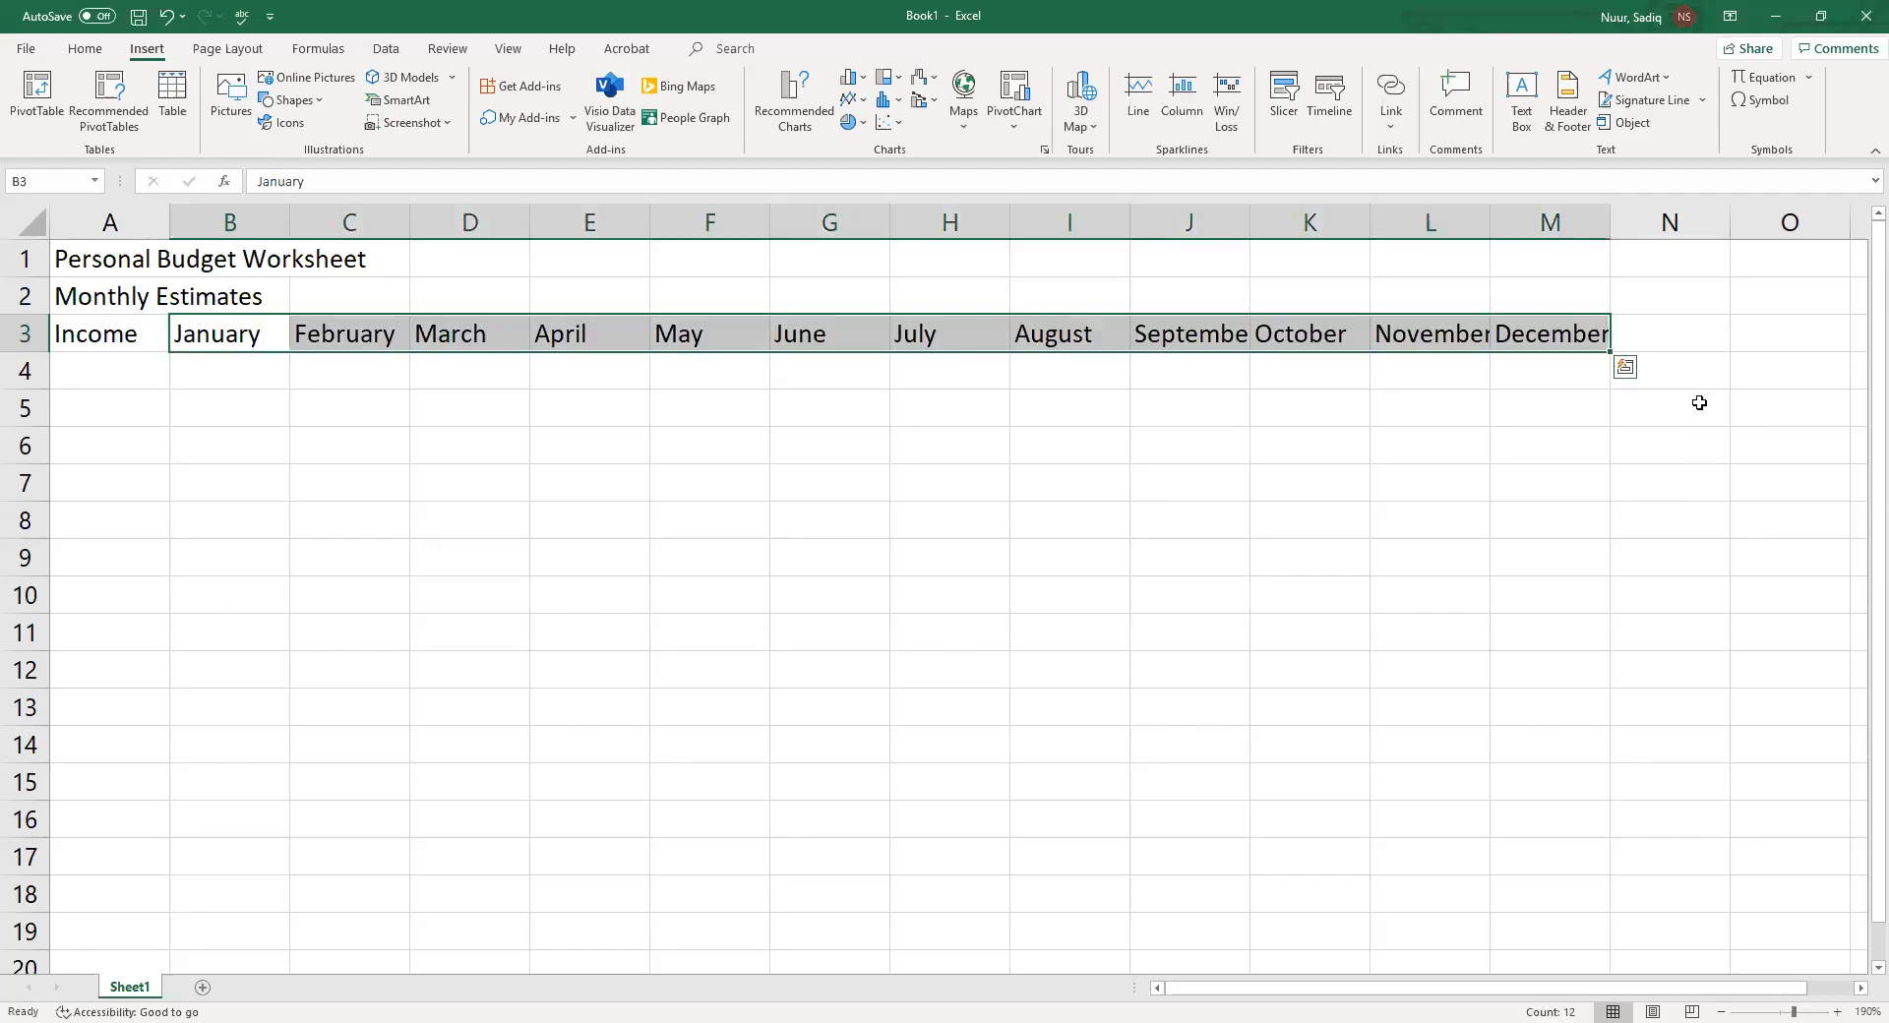
click(1684, 334)
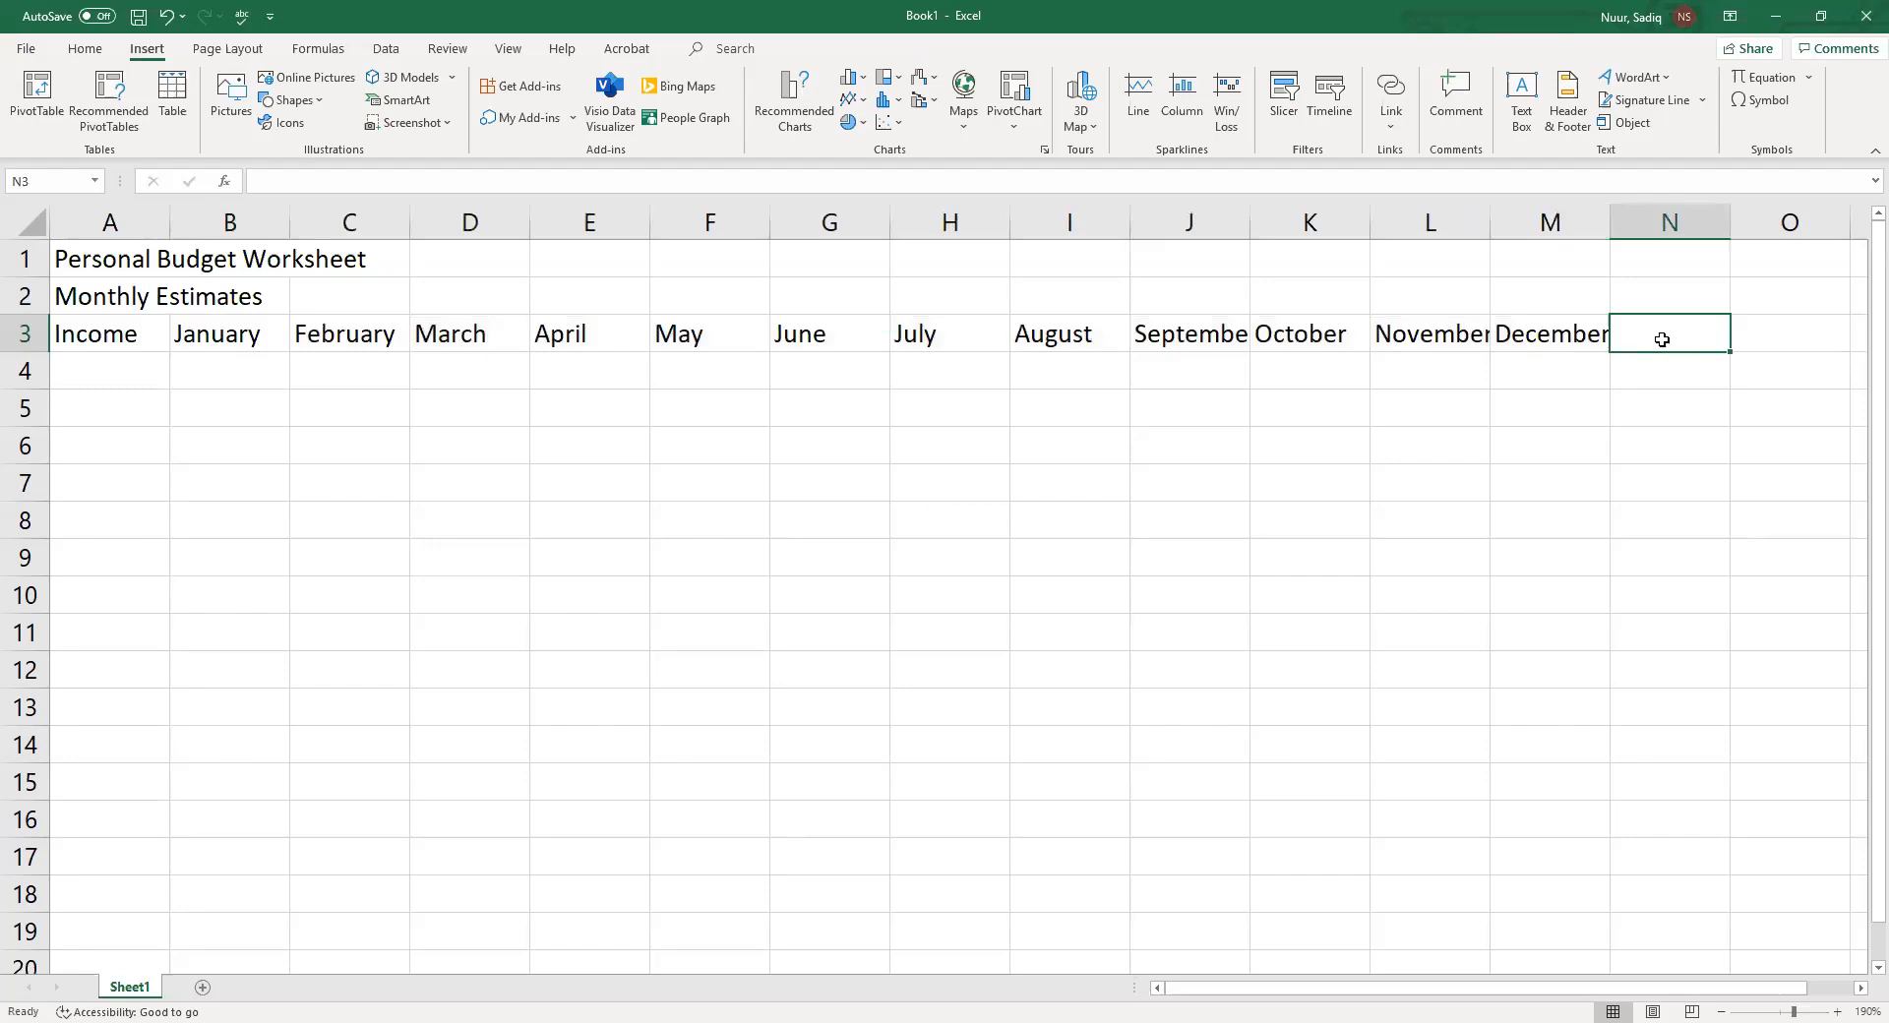
Enter Total in cell N3 and the income label Wages in cell A4
text(Total)
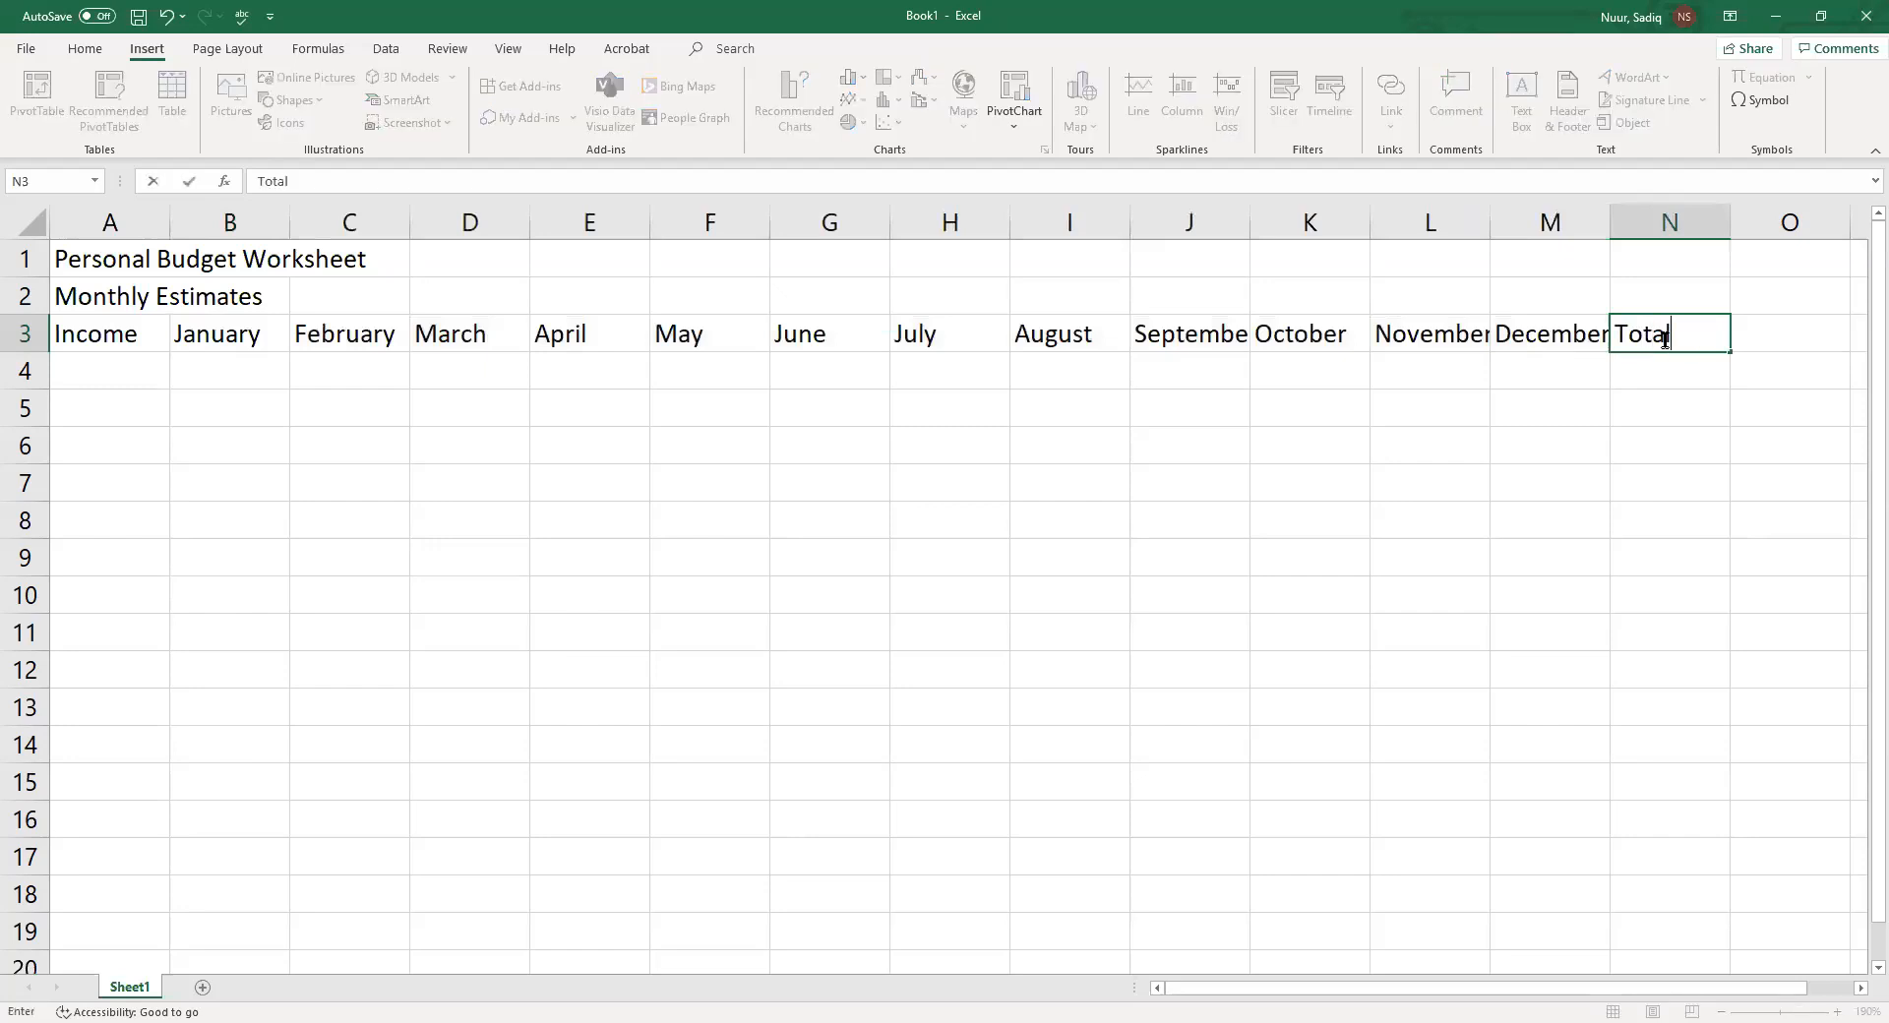
key(Return)
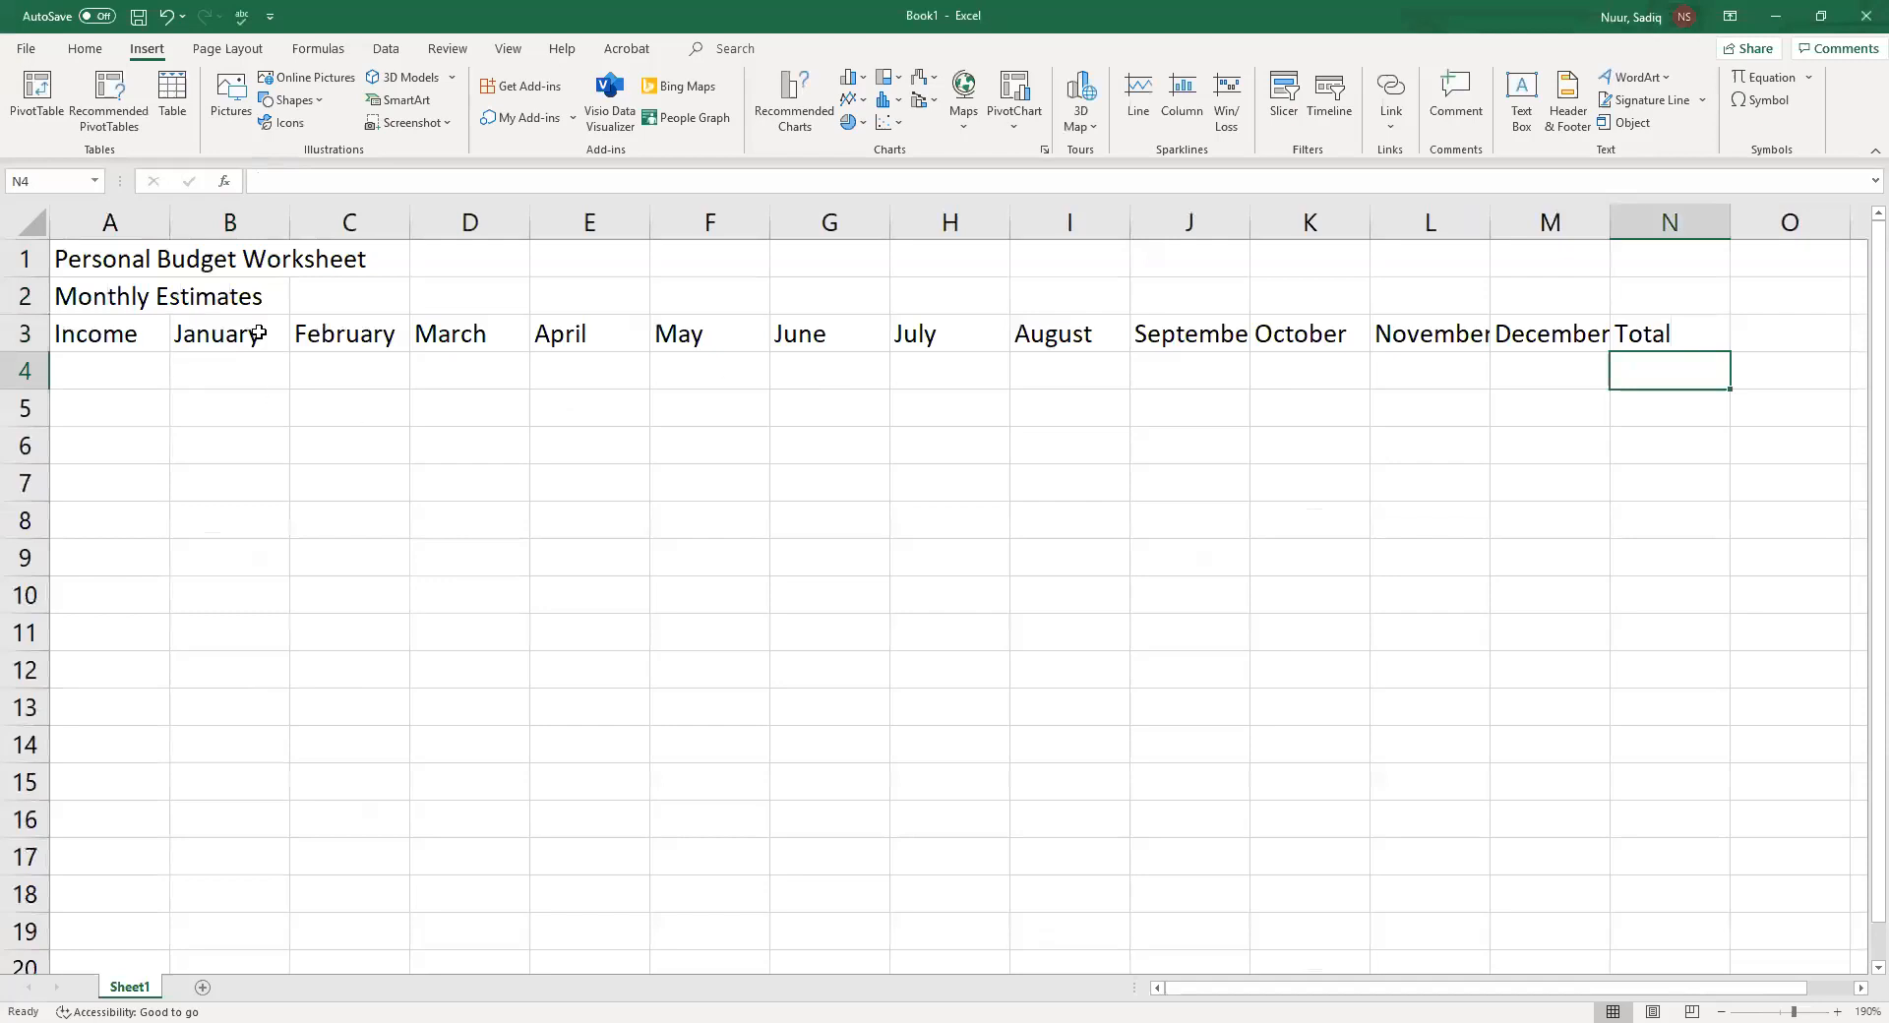
click(99, 365)
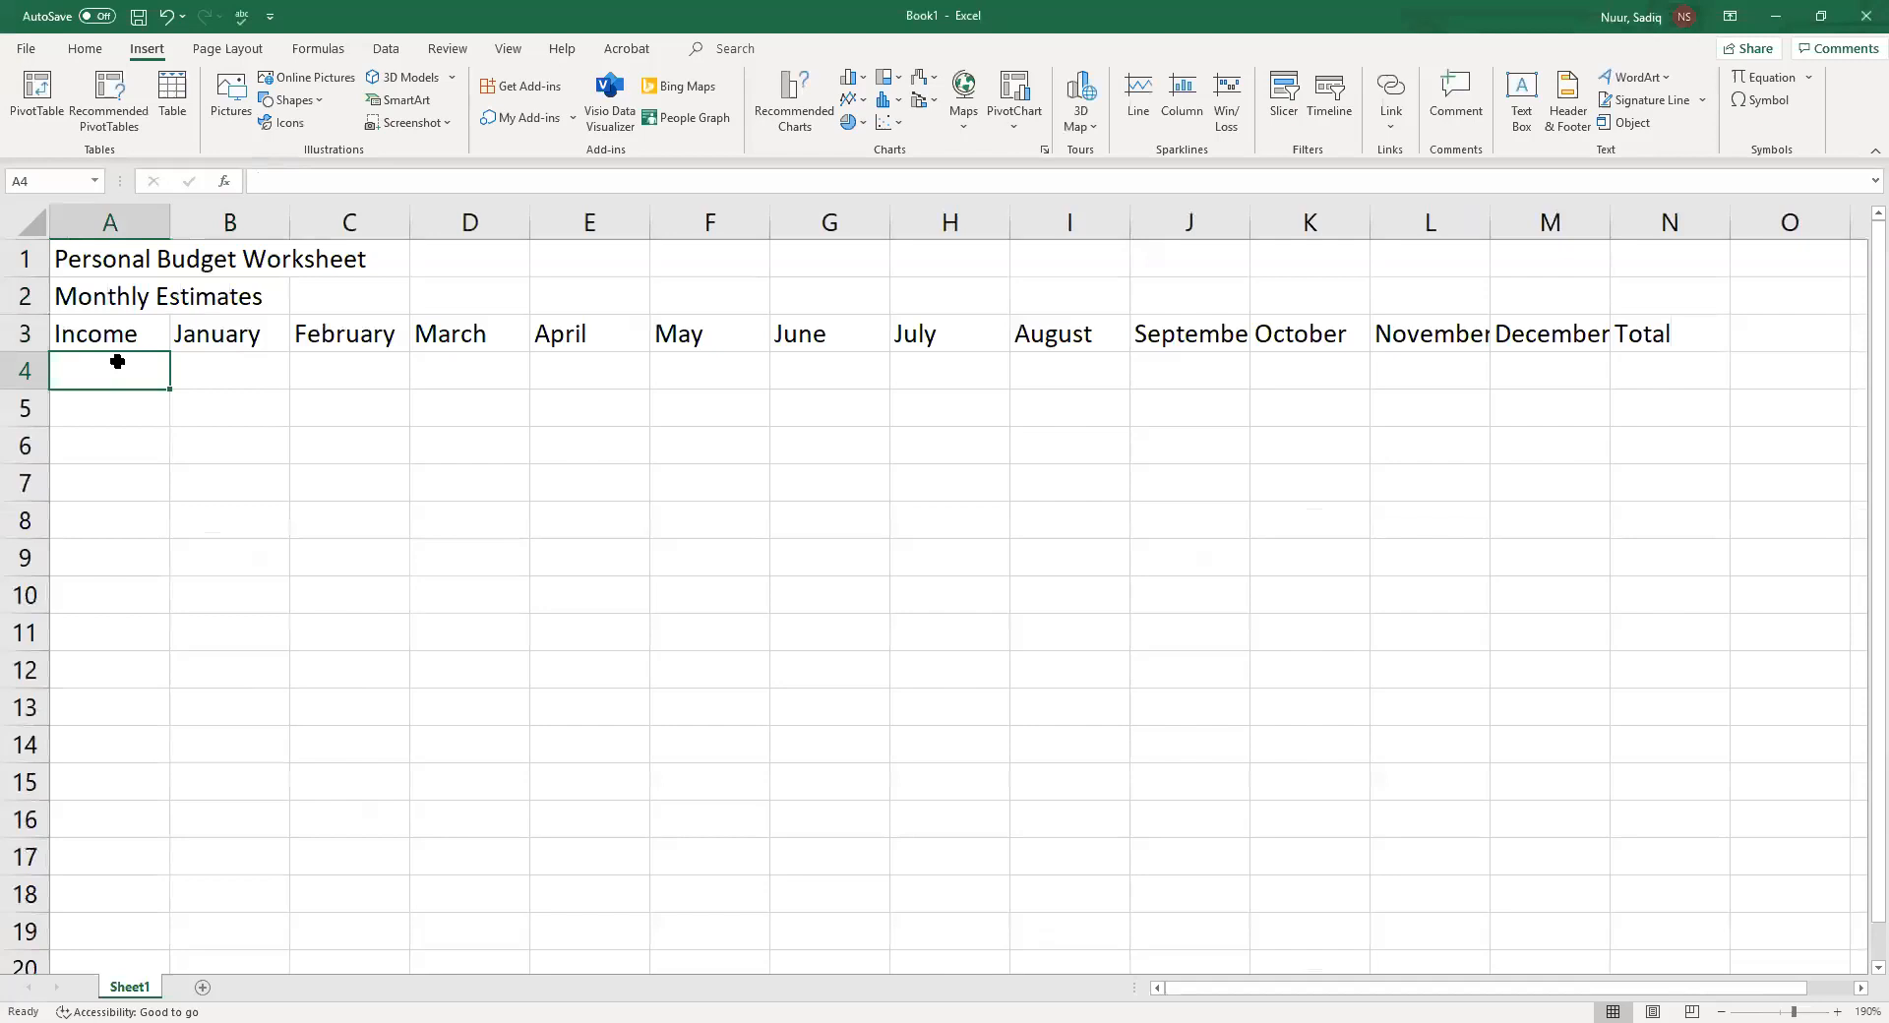
text(Wag)
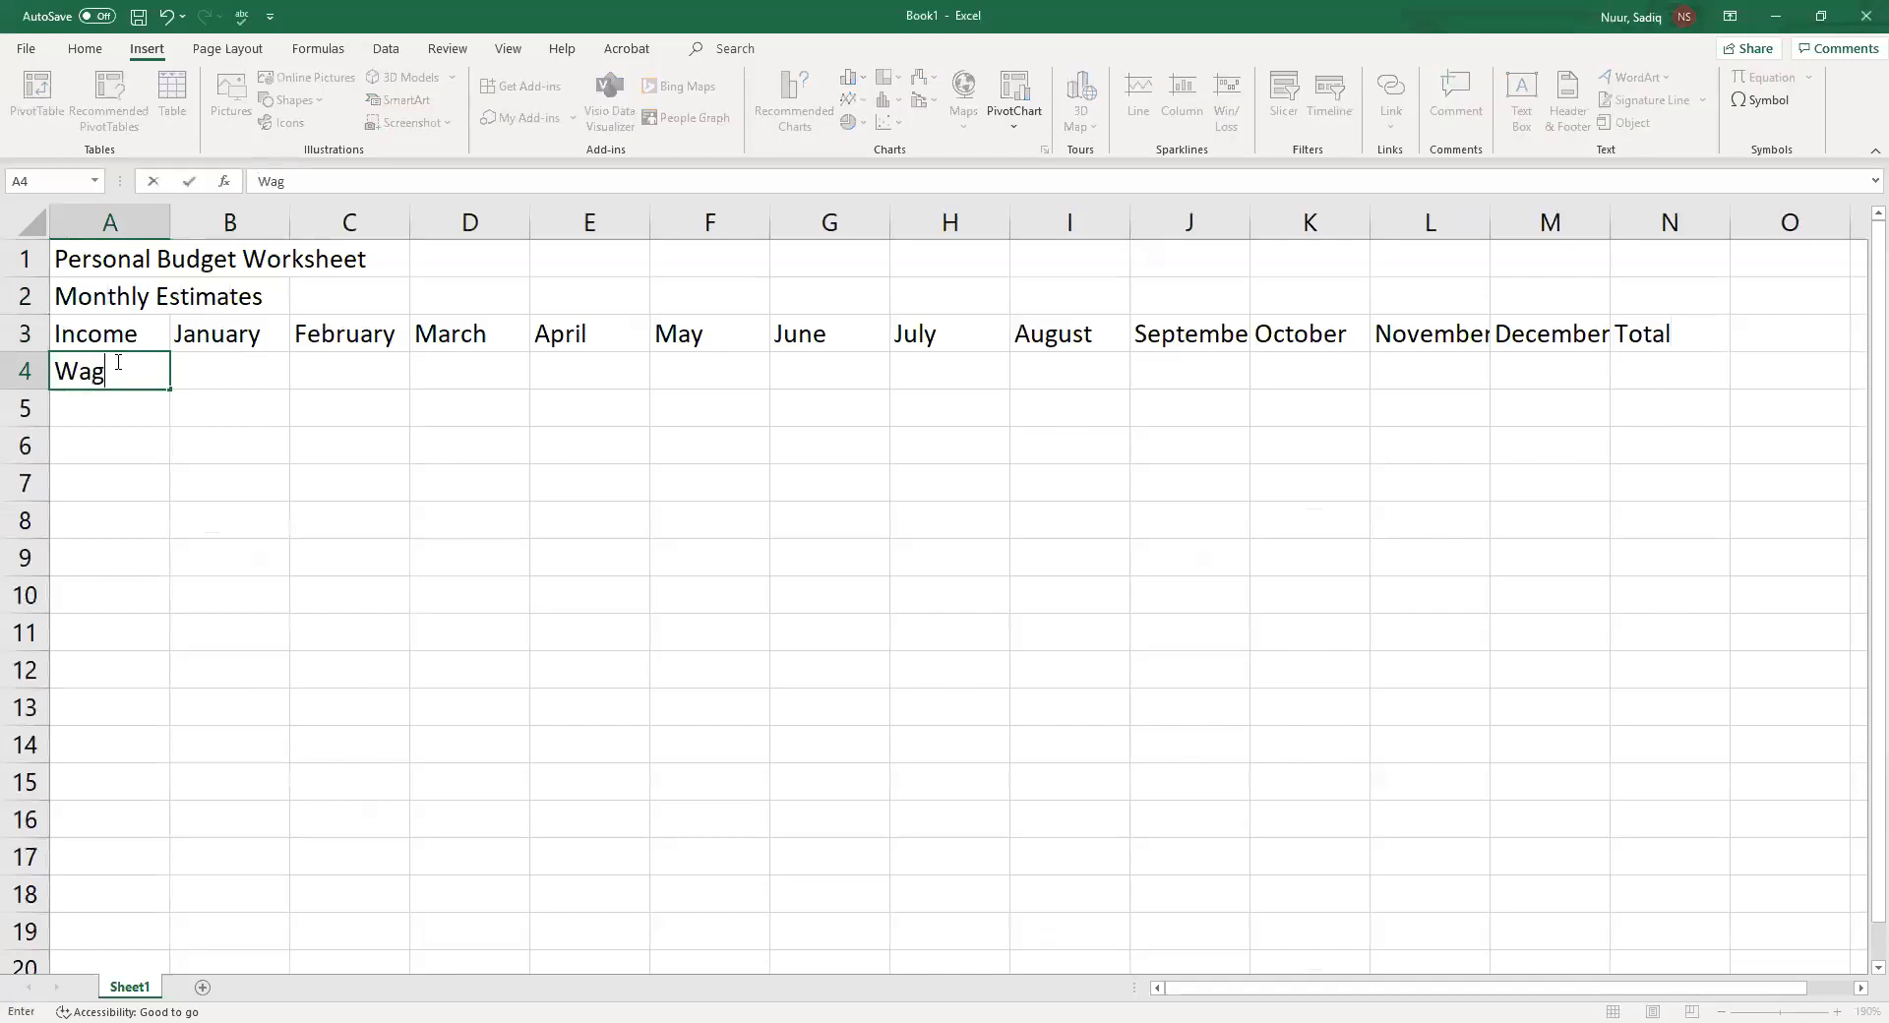
text(es)
key(Return)
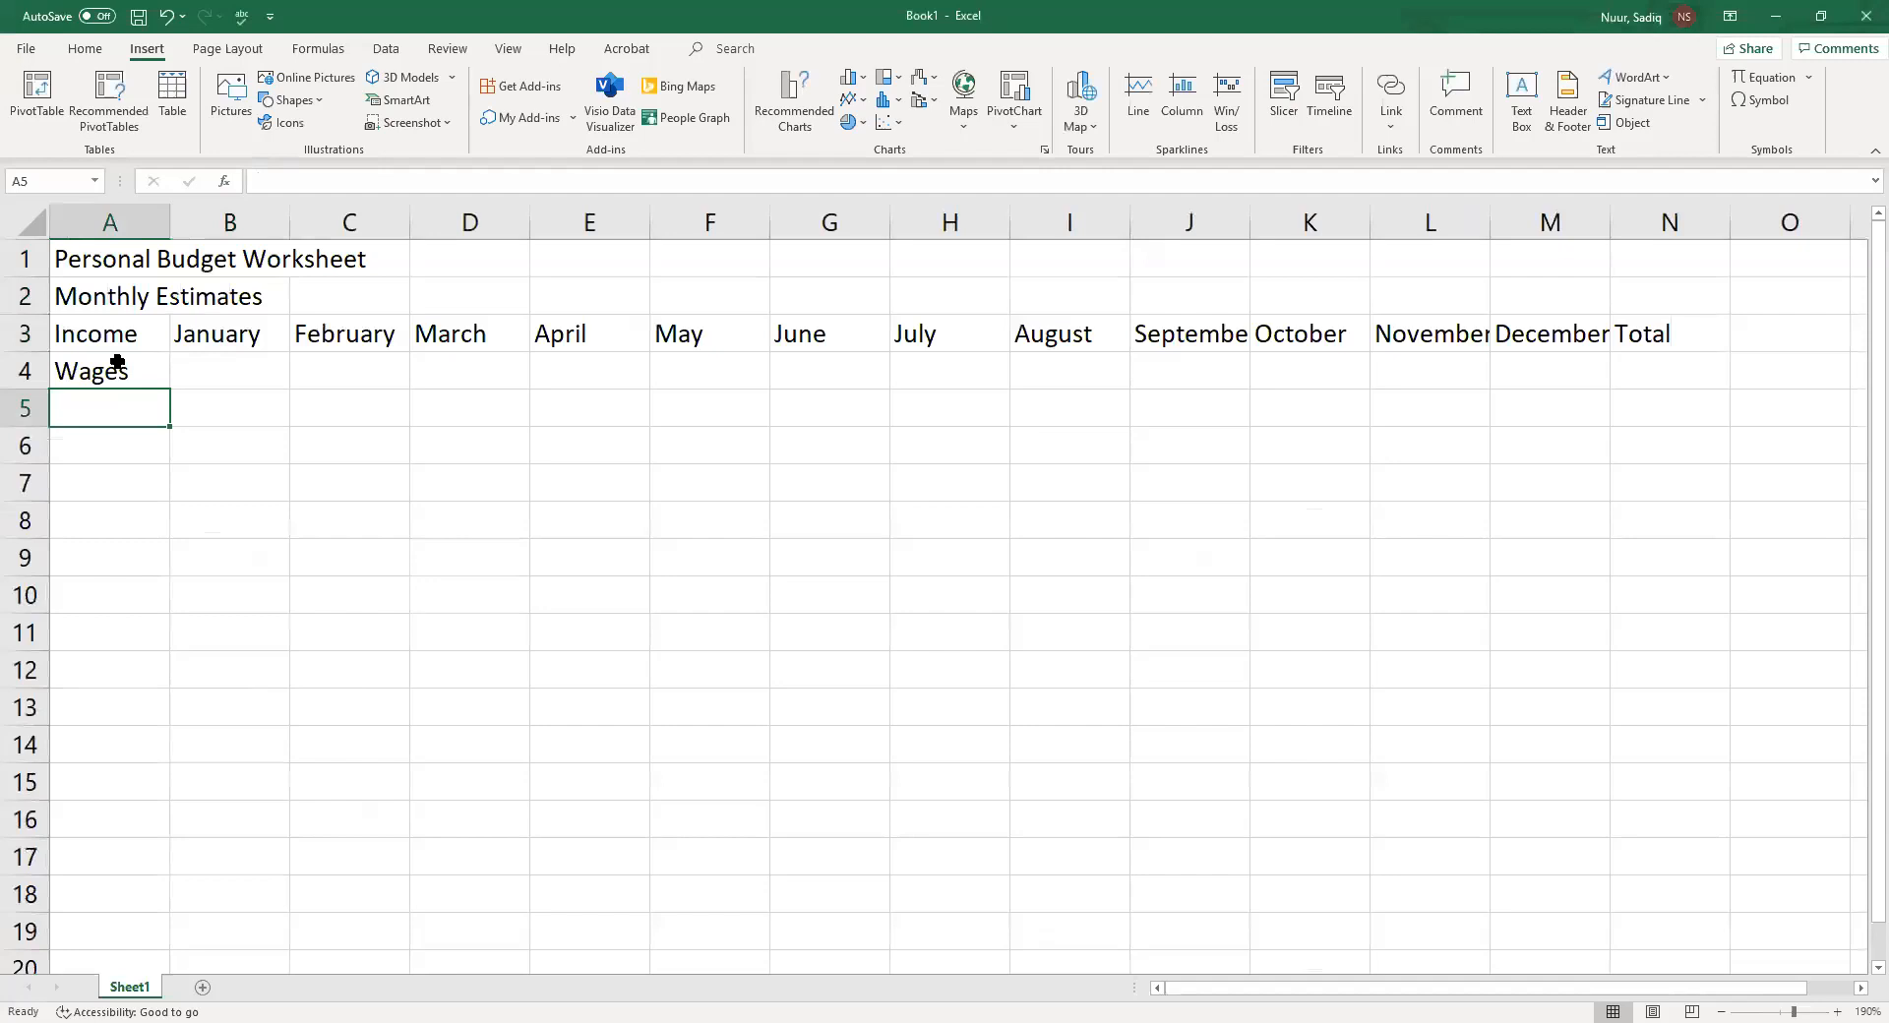
Enter the labels Dividends in cell A5 and Total in cell A6
text(Di)
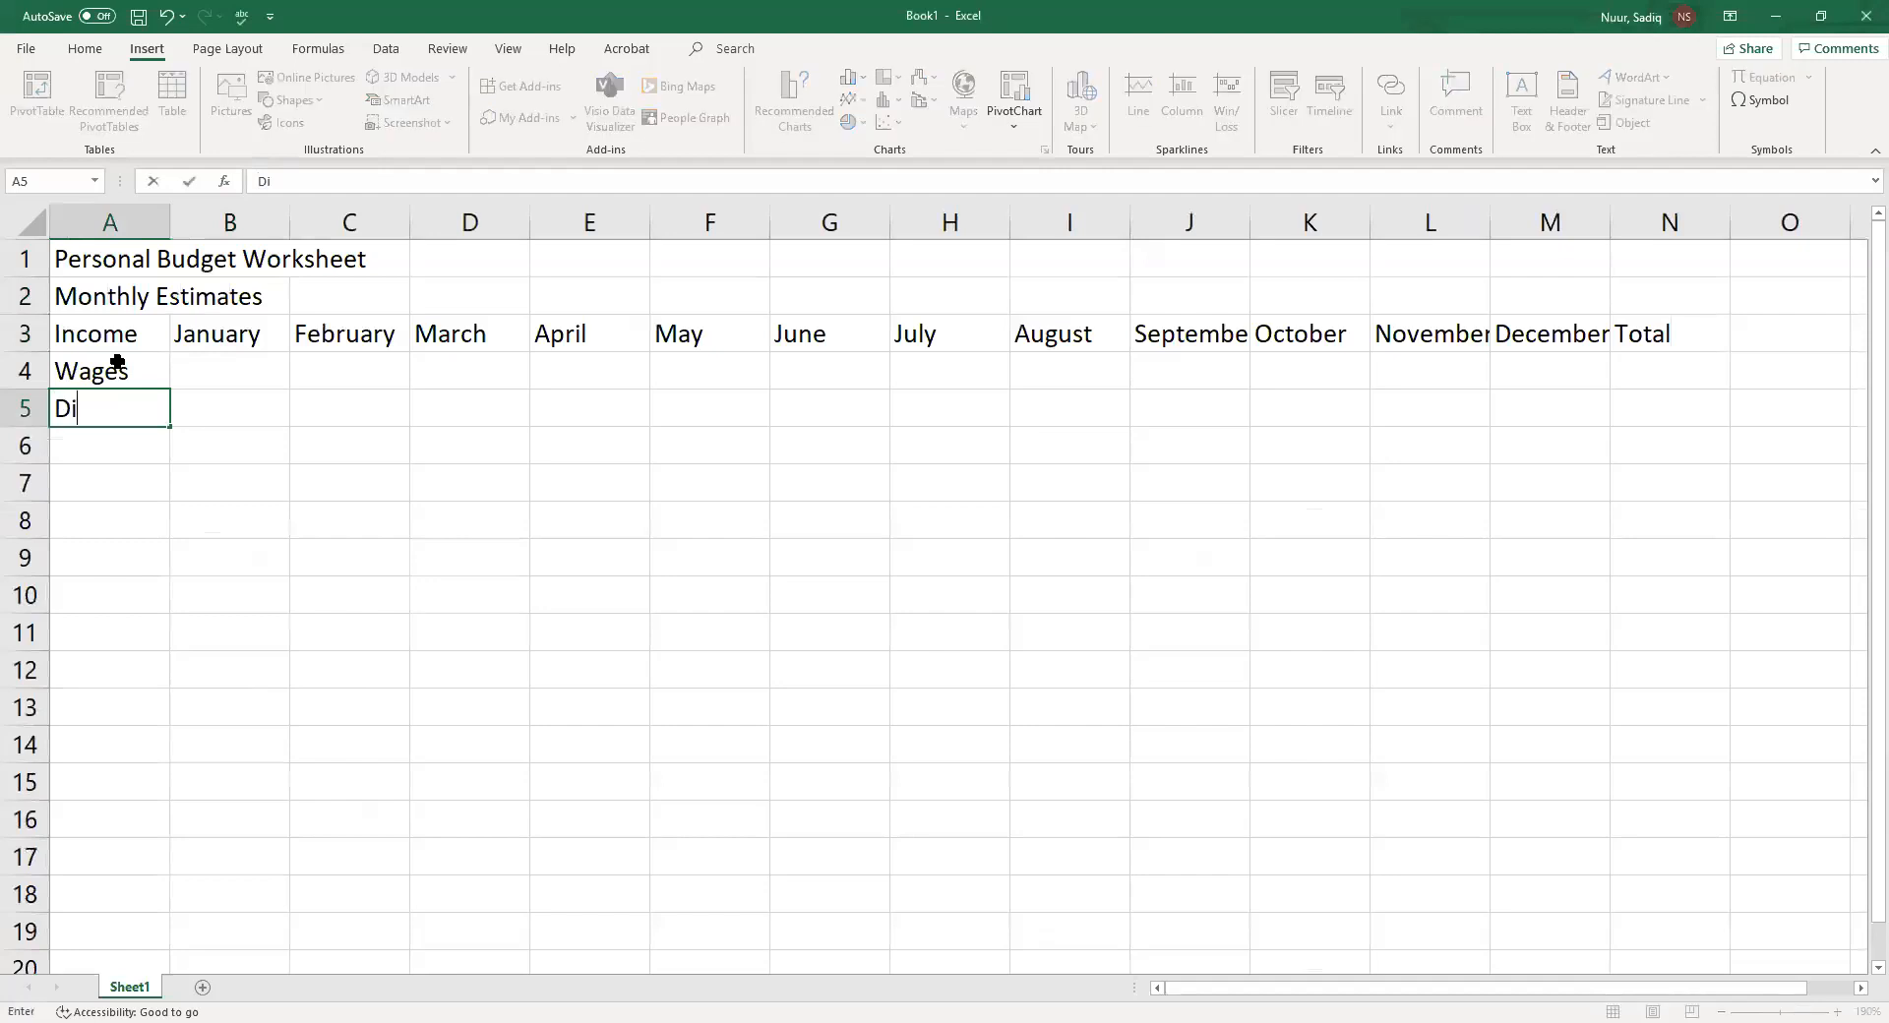
text(videnda)
key(BackSpace)
text(s)
key(Return)
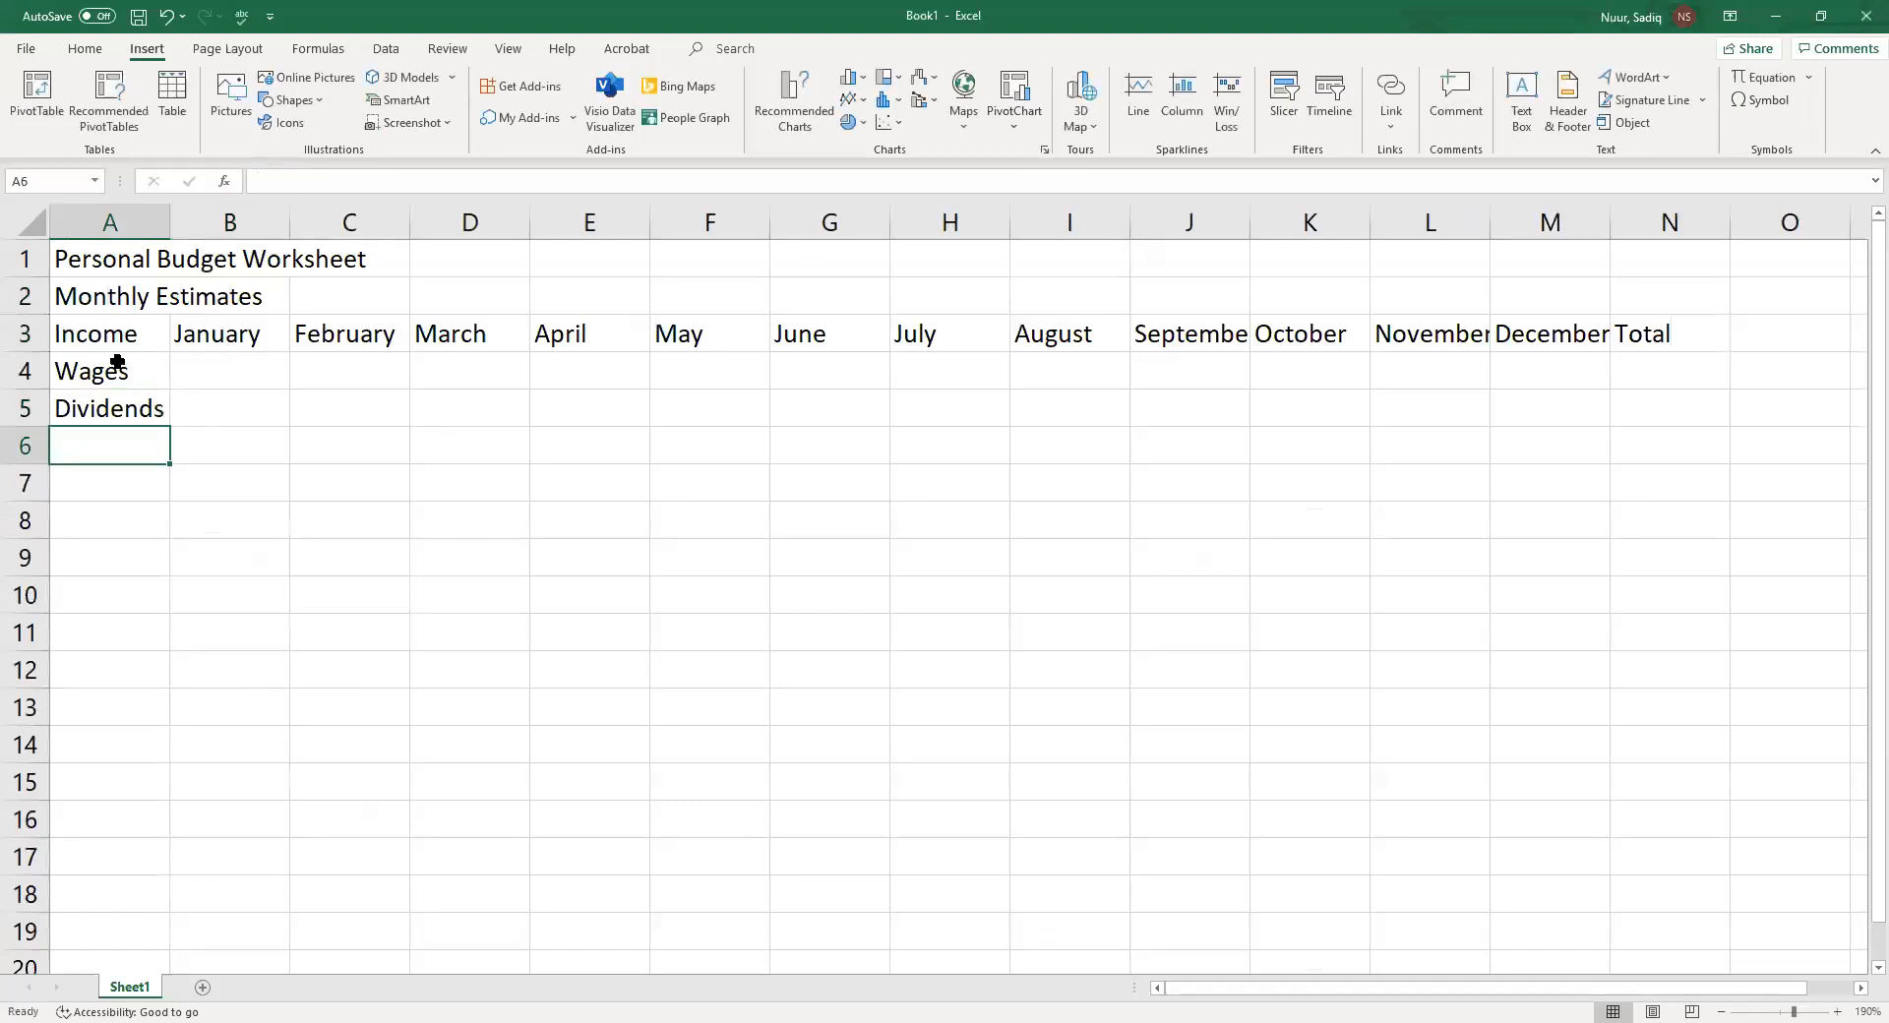
text(Total)
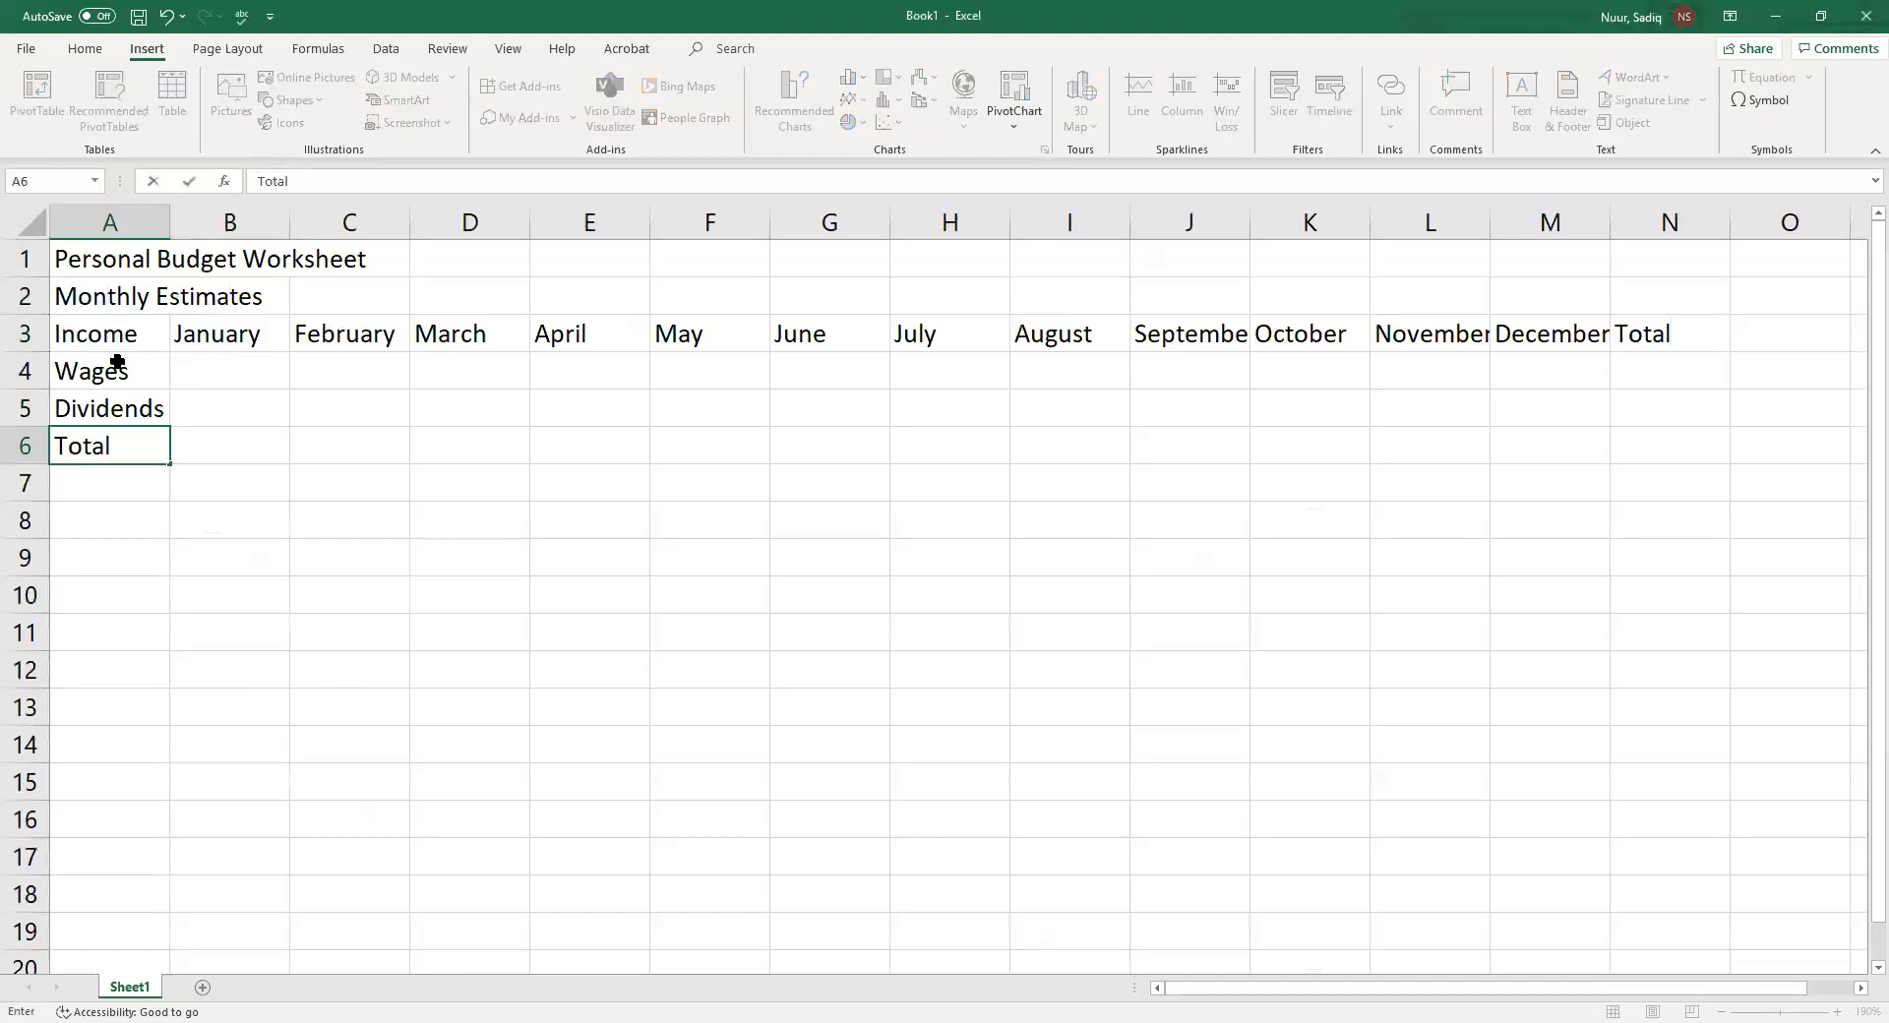
key(Return)
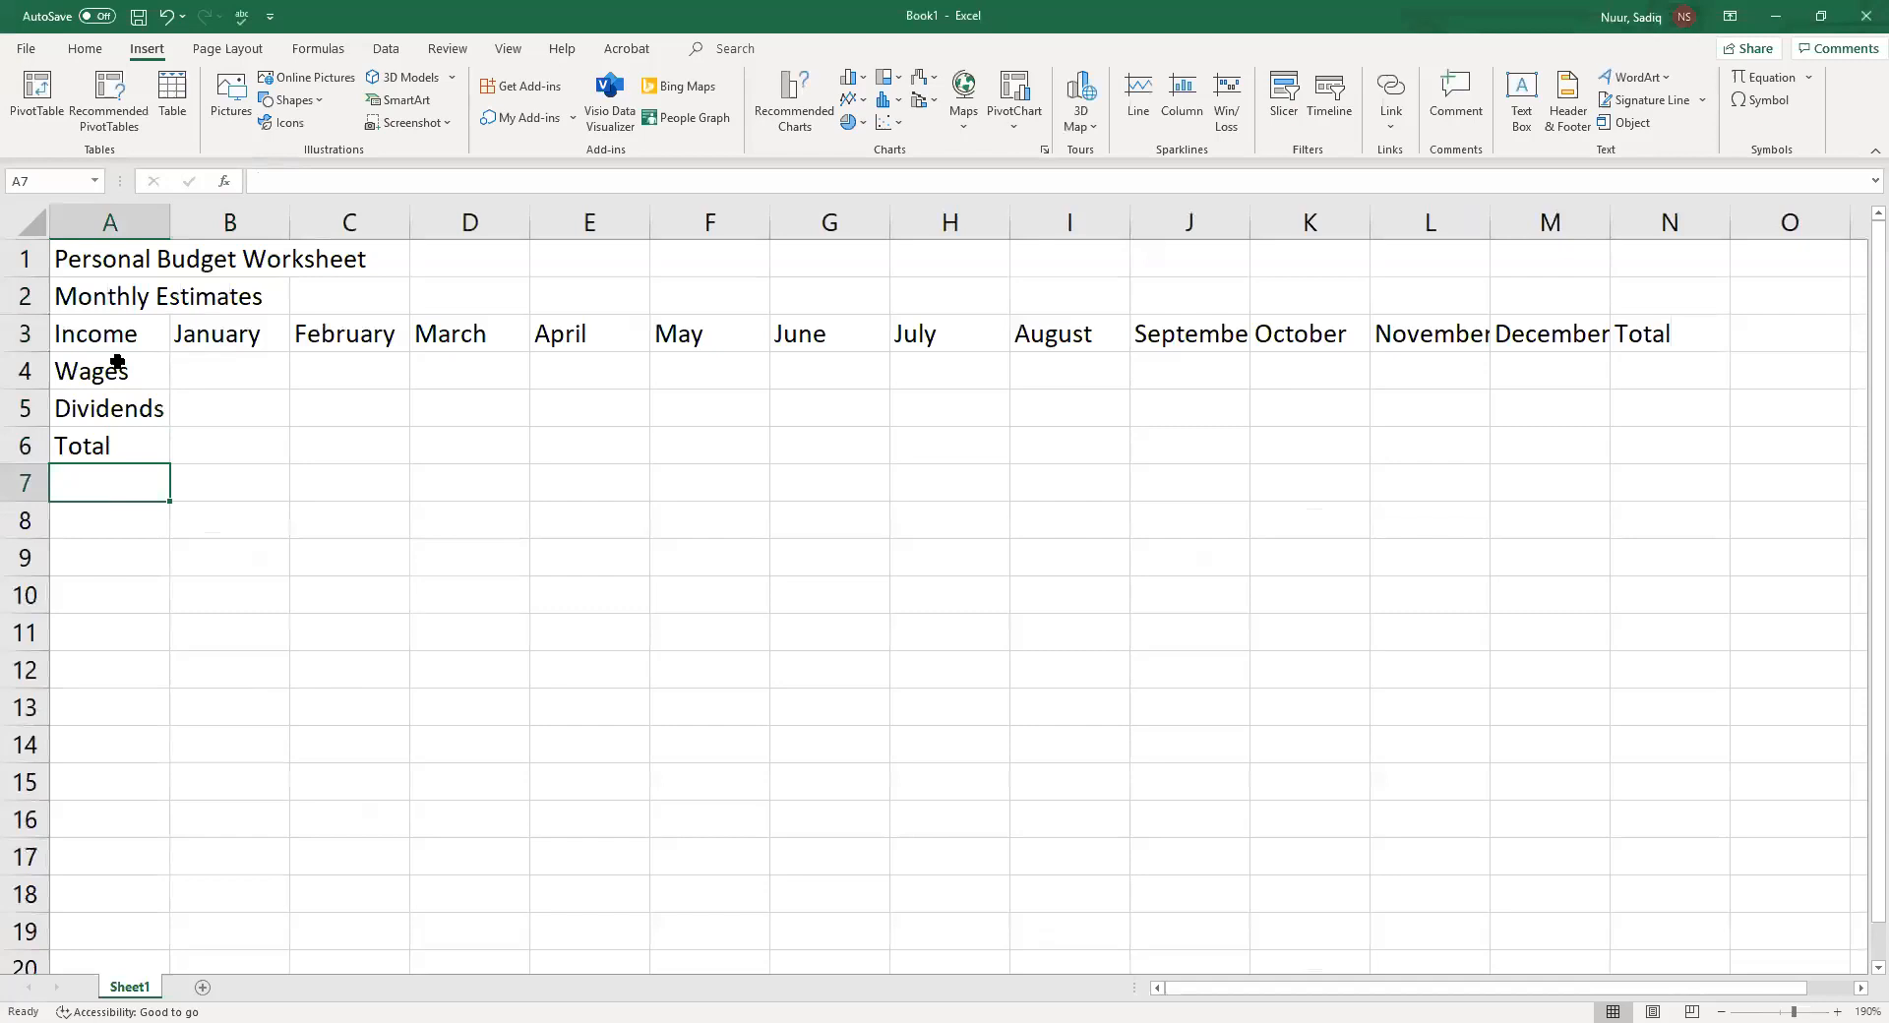
Enter the label Expenses in cell A8, leaving row 7 blank
key(Down)
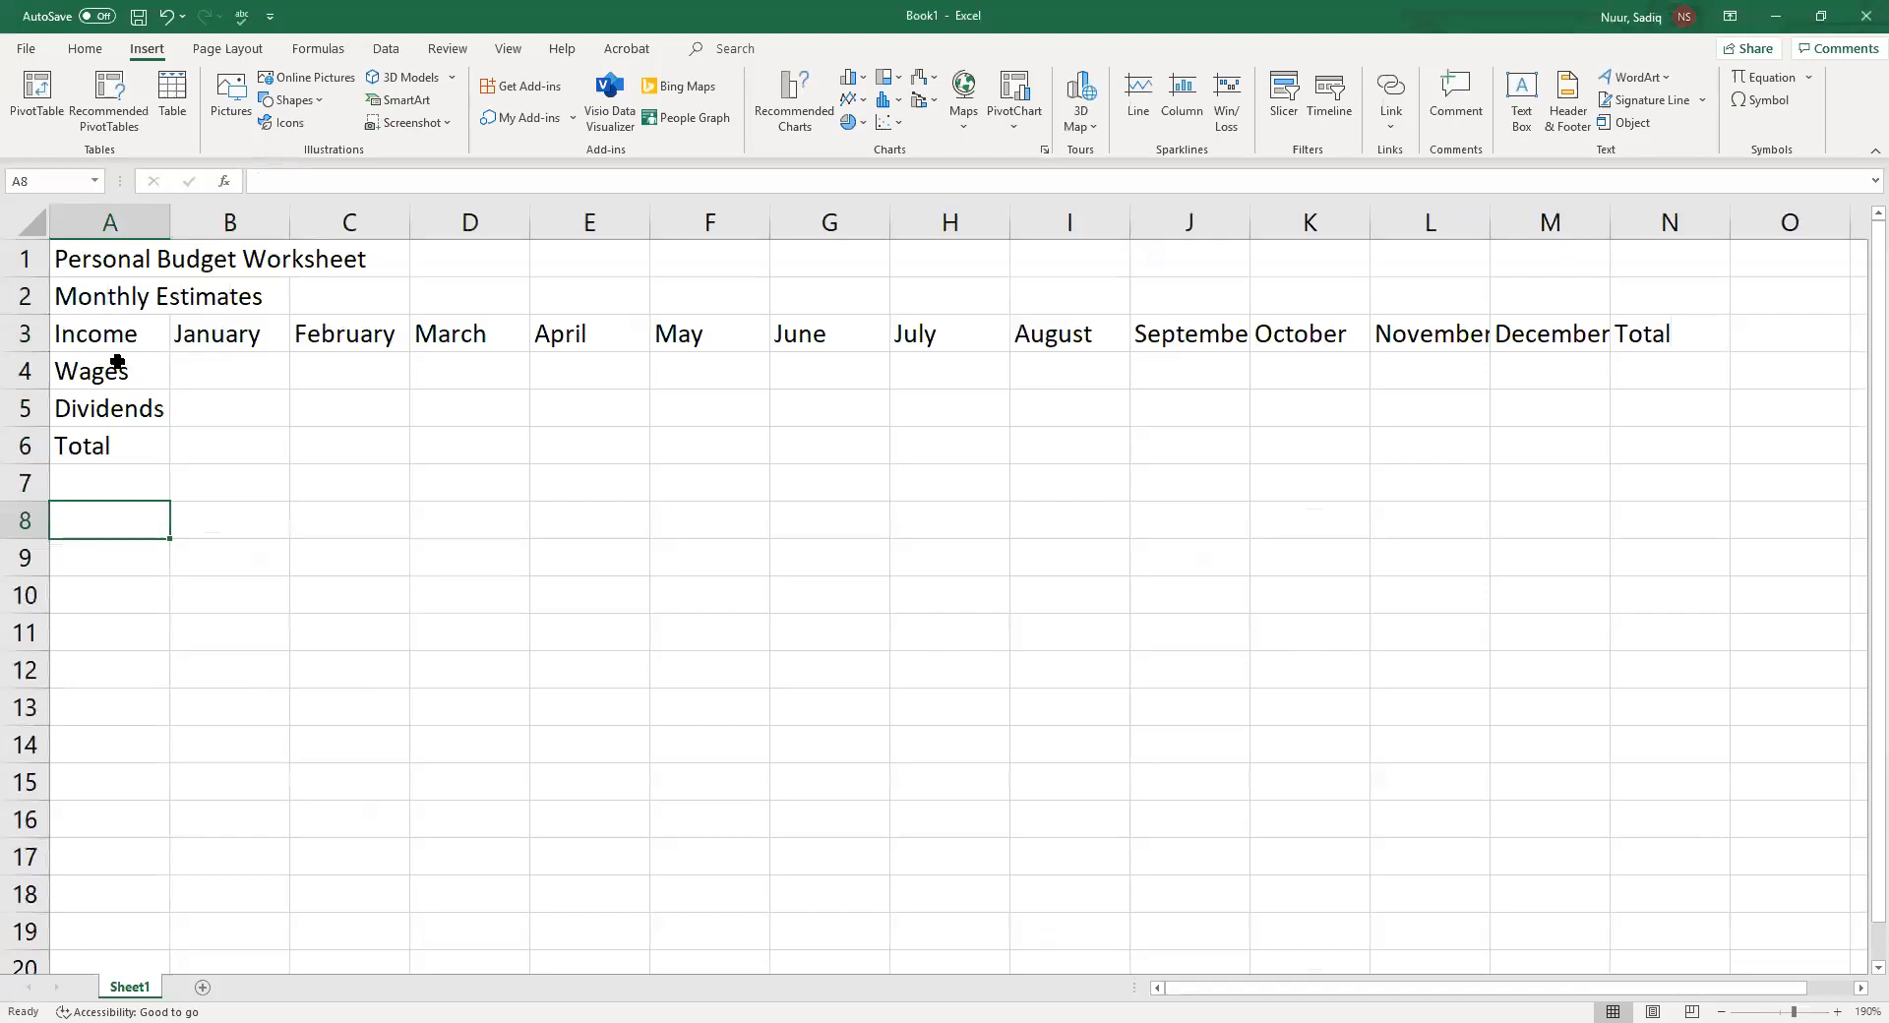
text(E)
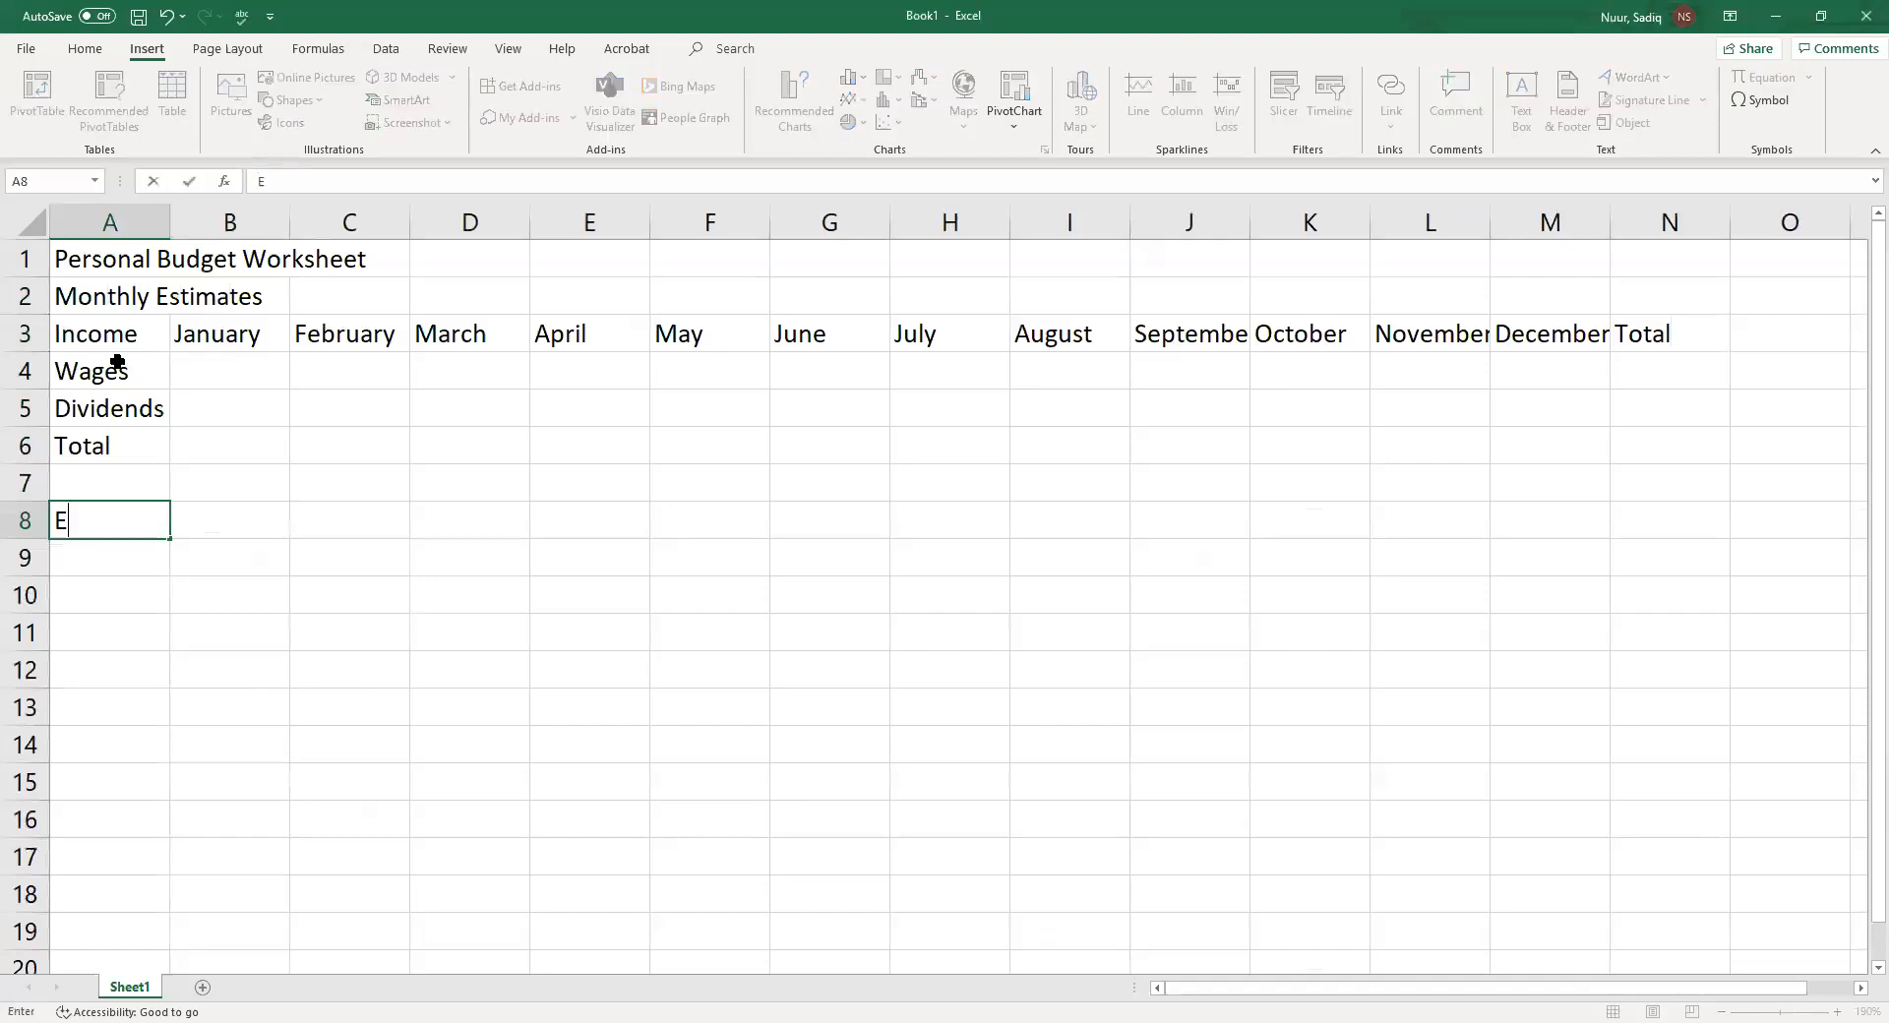
text(xpenses)
key(Return)
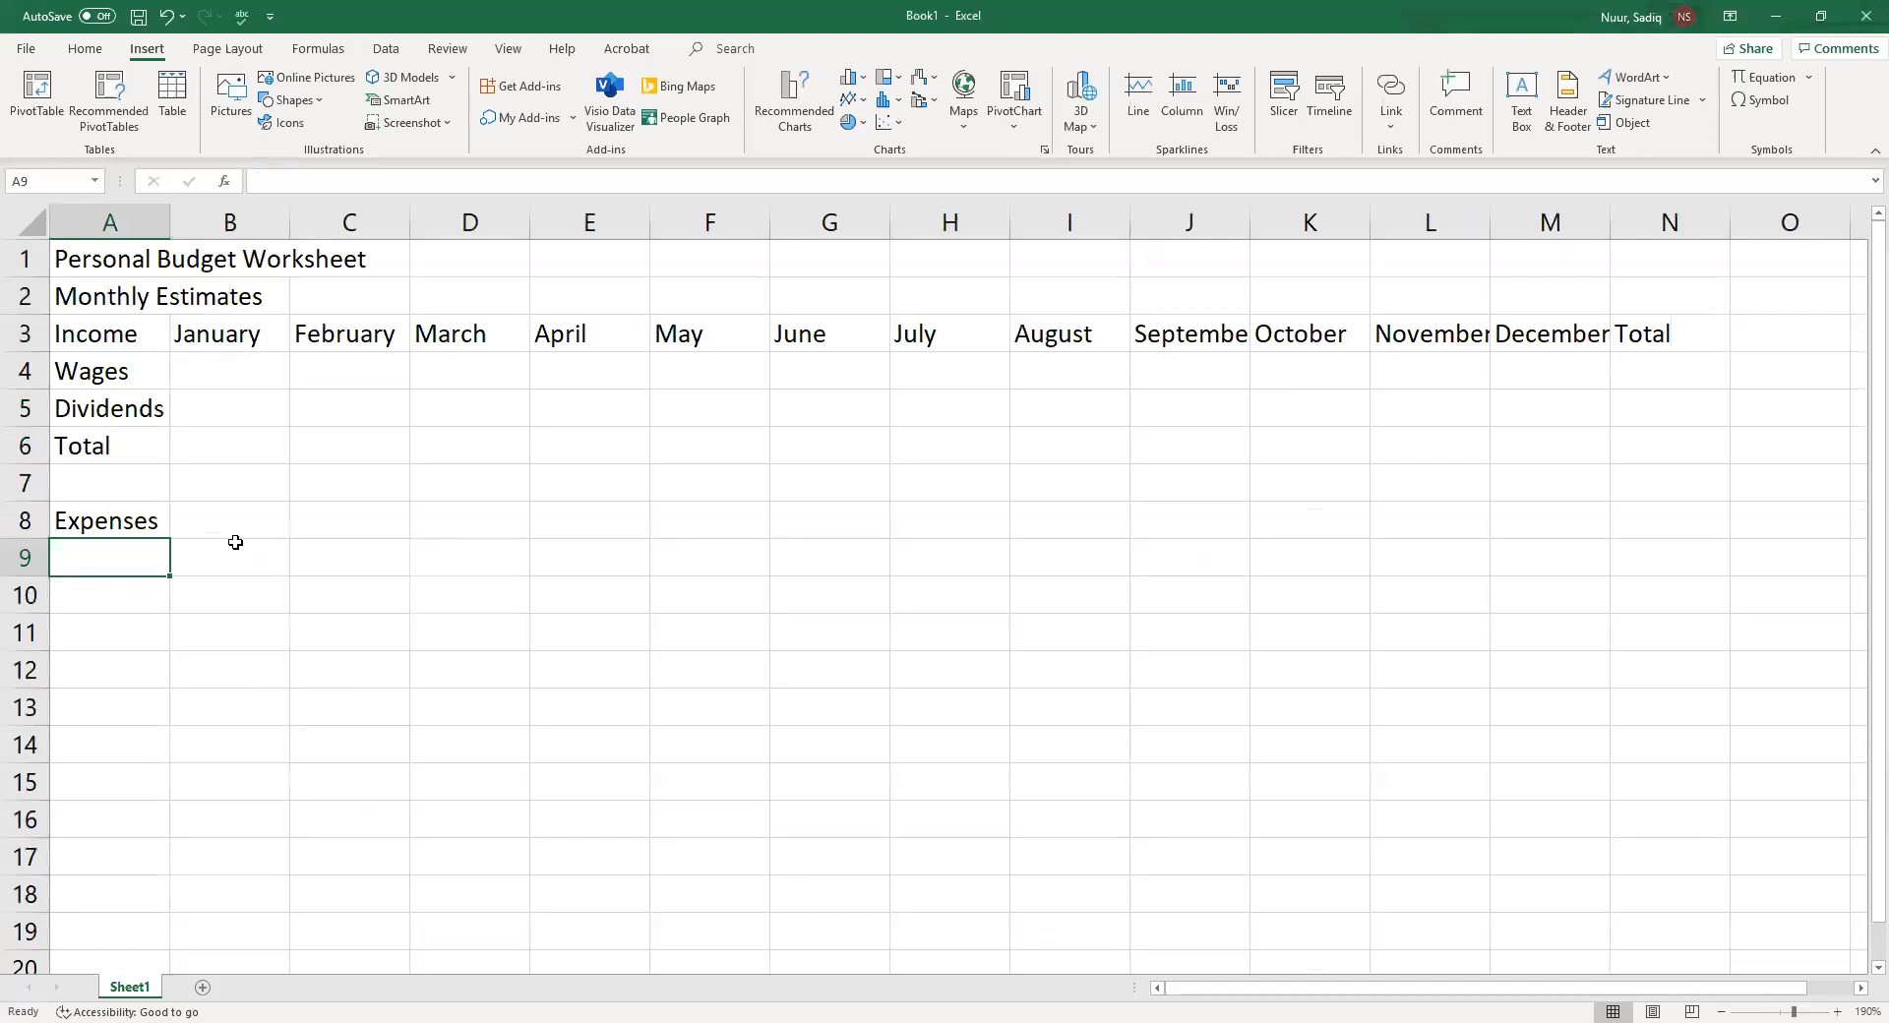
Fill a January-to-December month series across B8 to M8 and clear it again
click(219, 515)
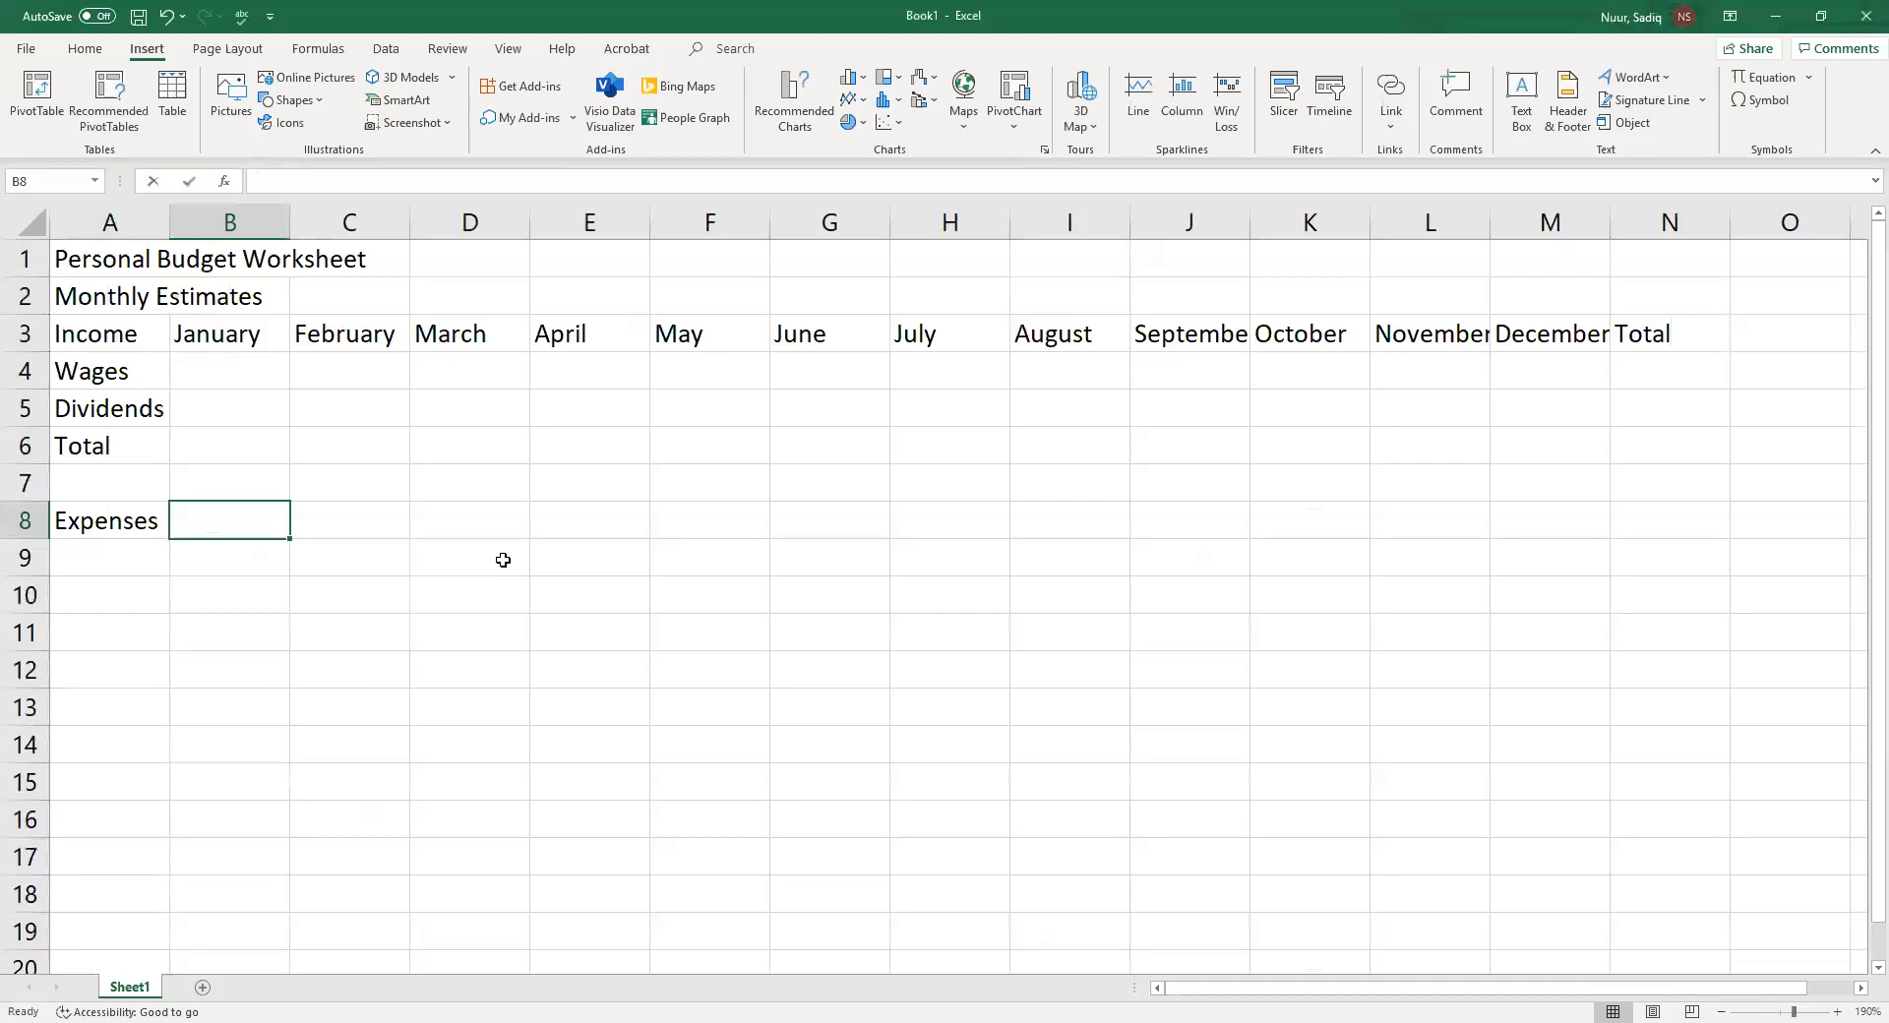
text(January)
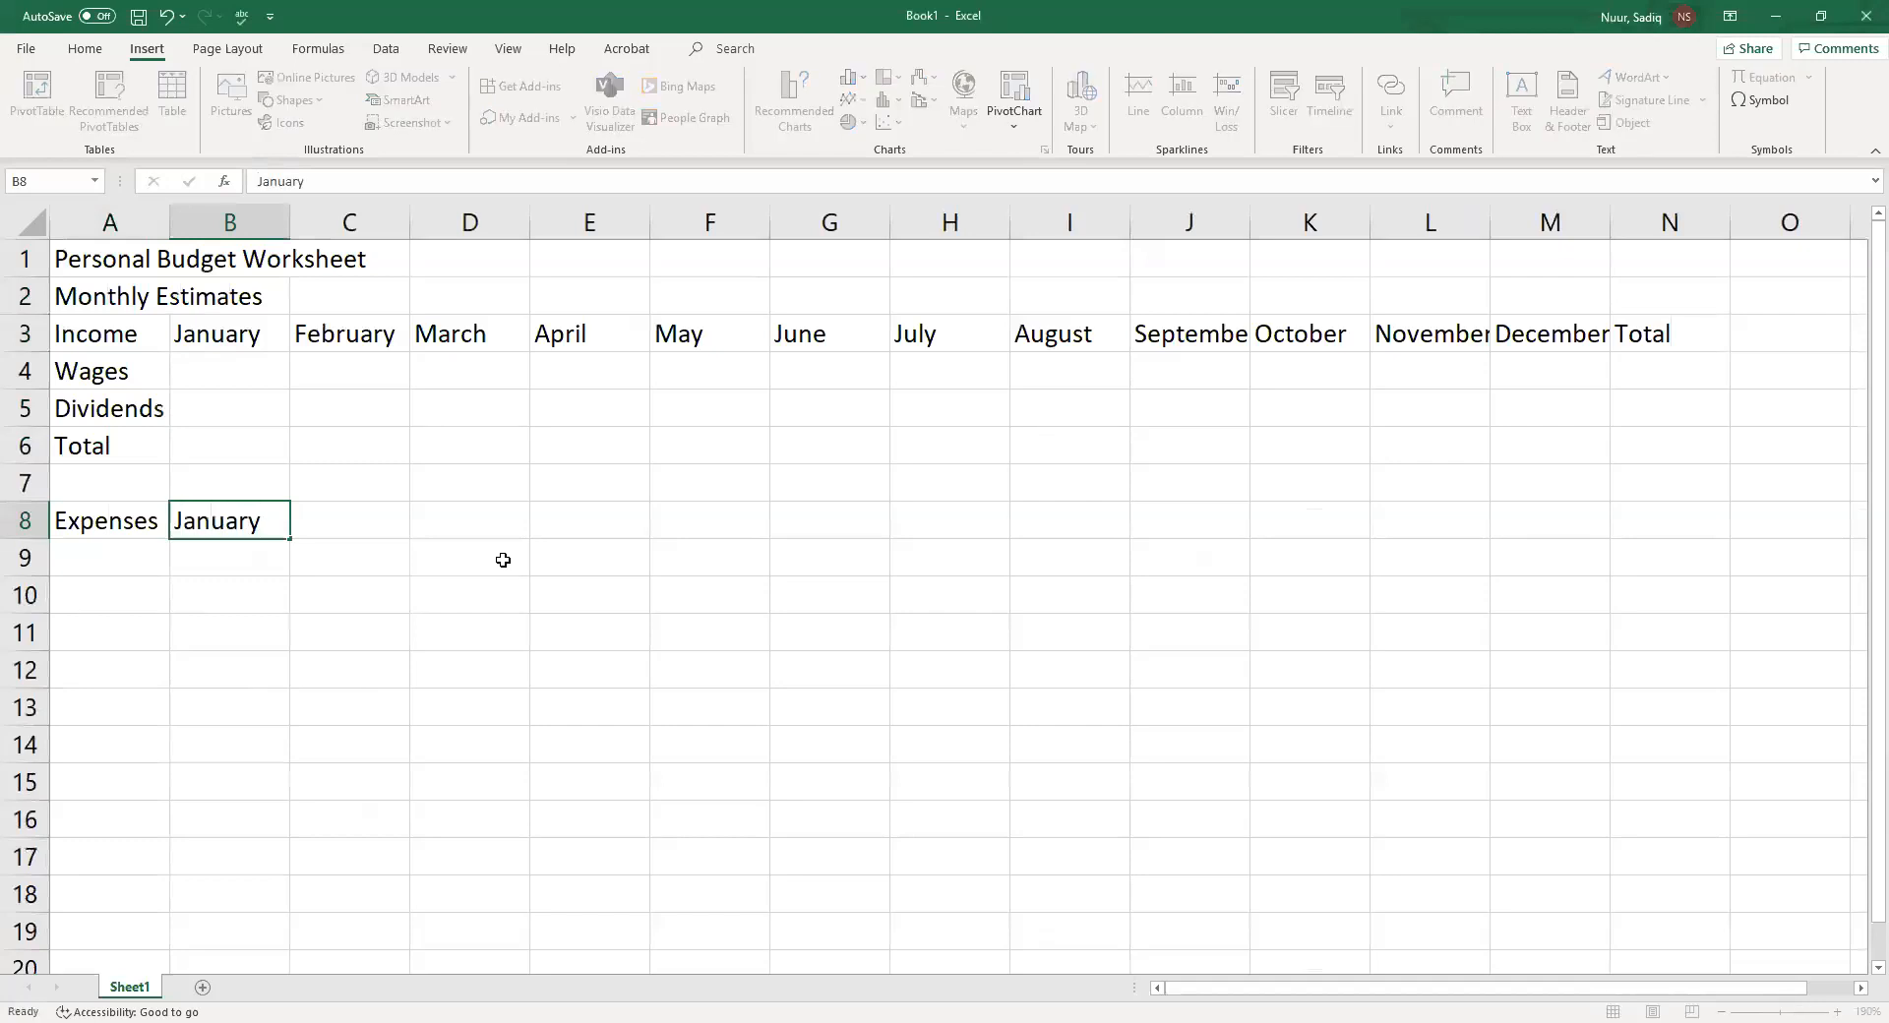
key(Return)
click(231, 521)
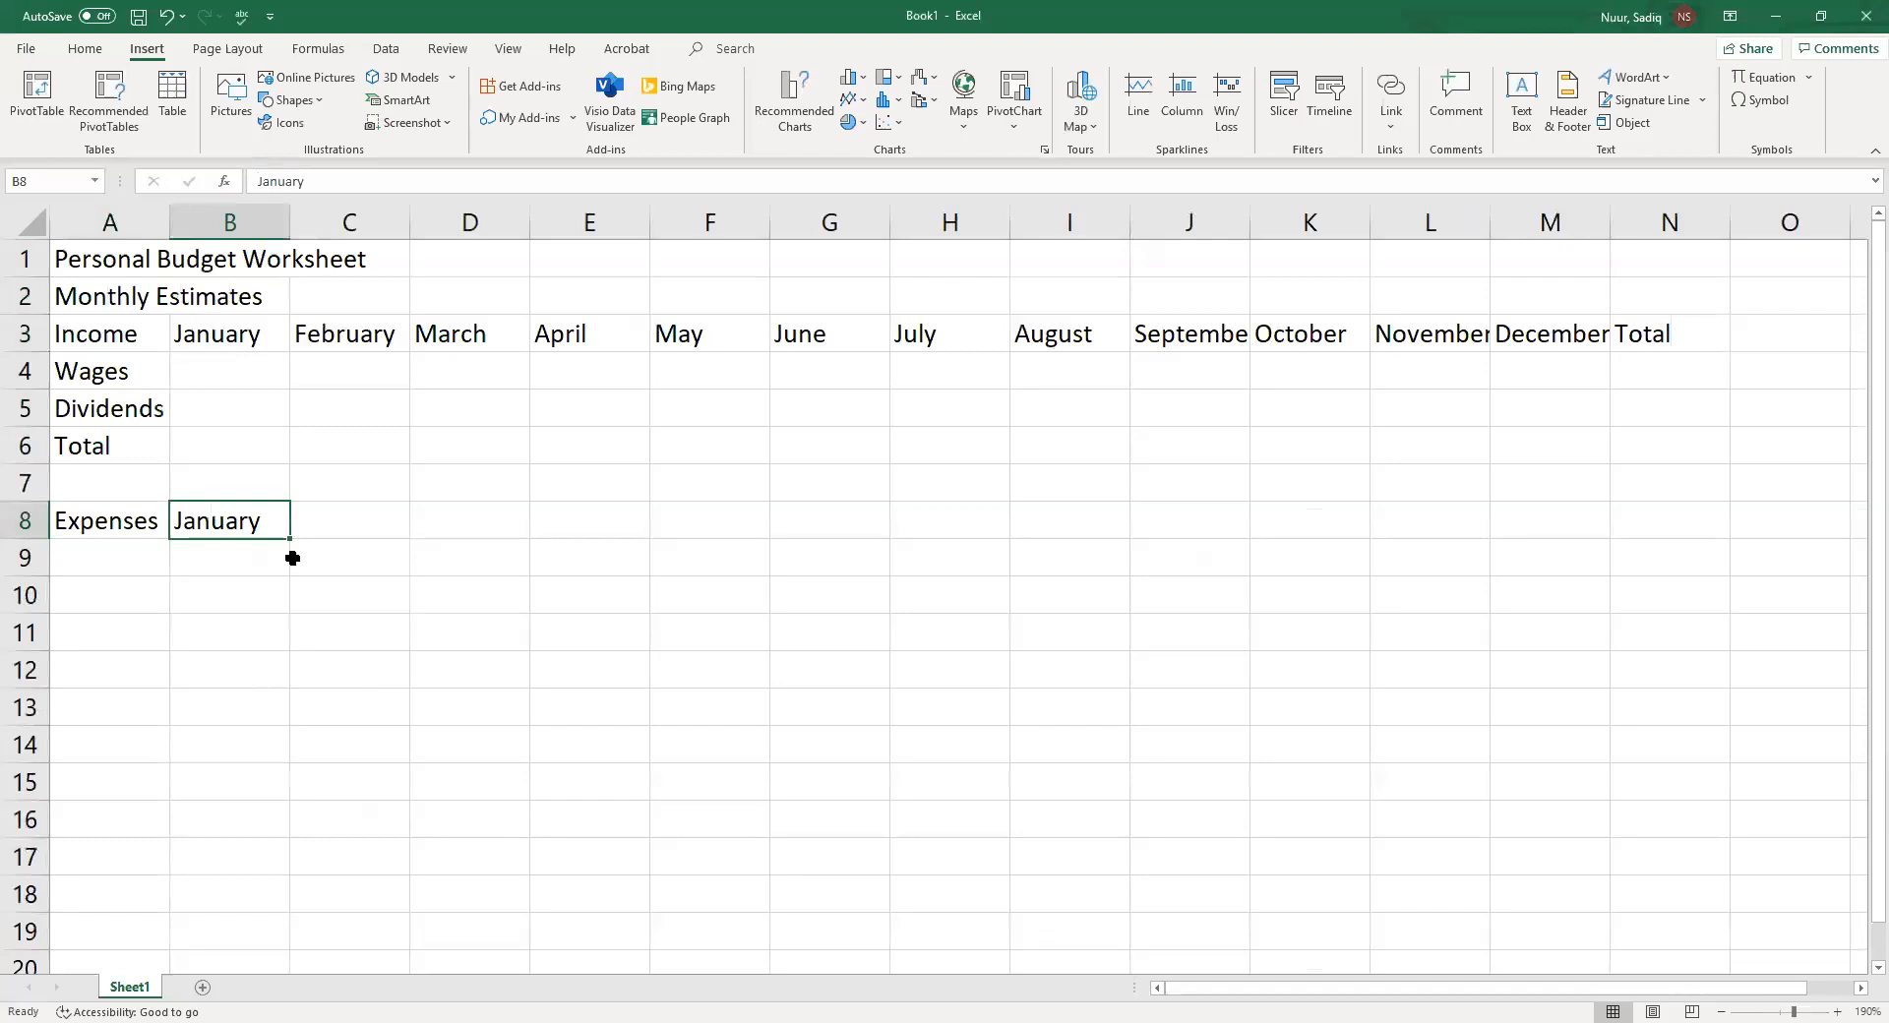
drag(285, 537, 1563, 603)
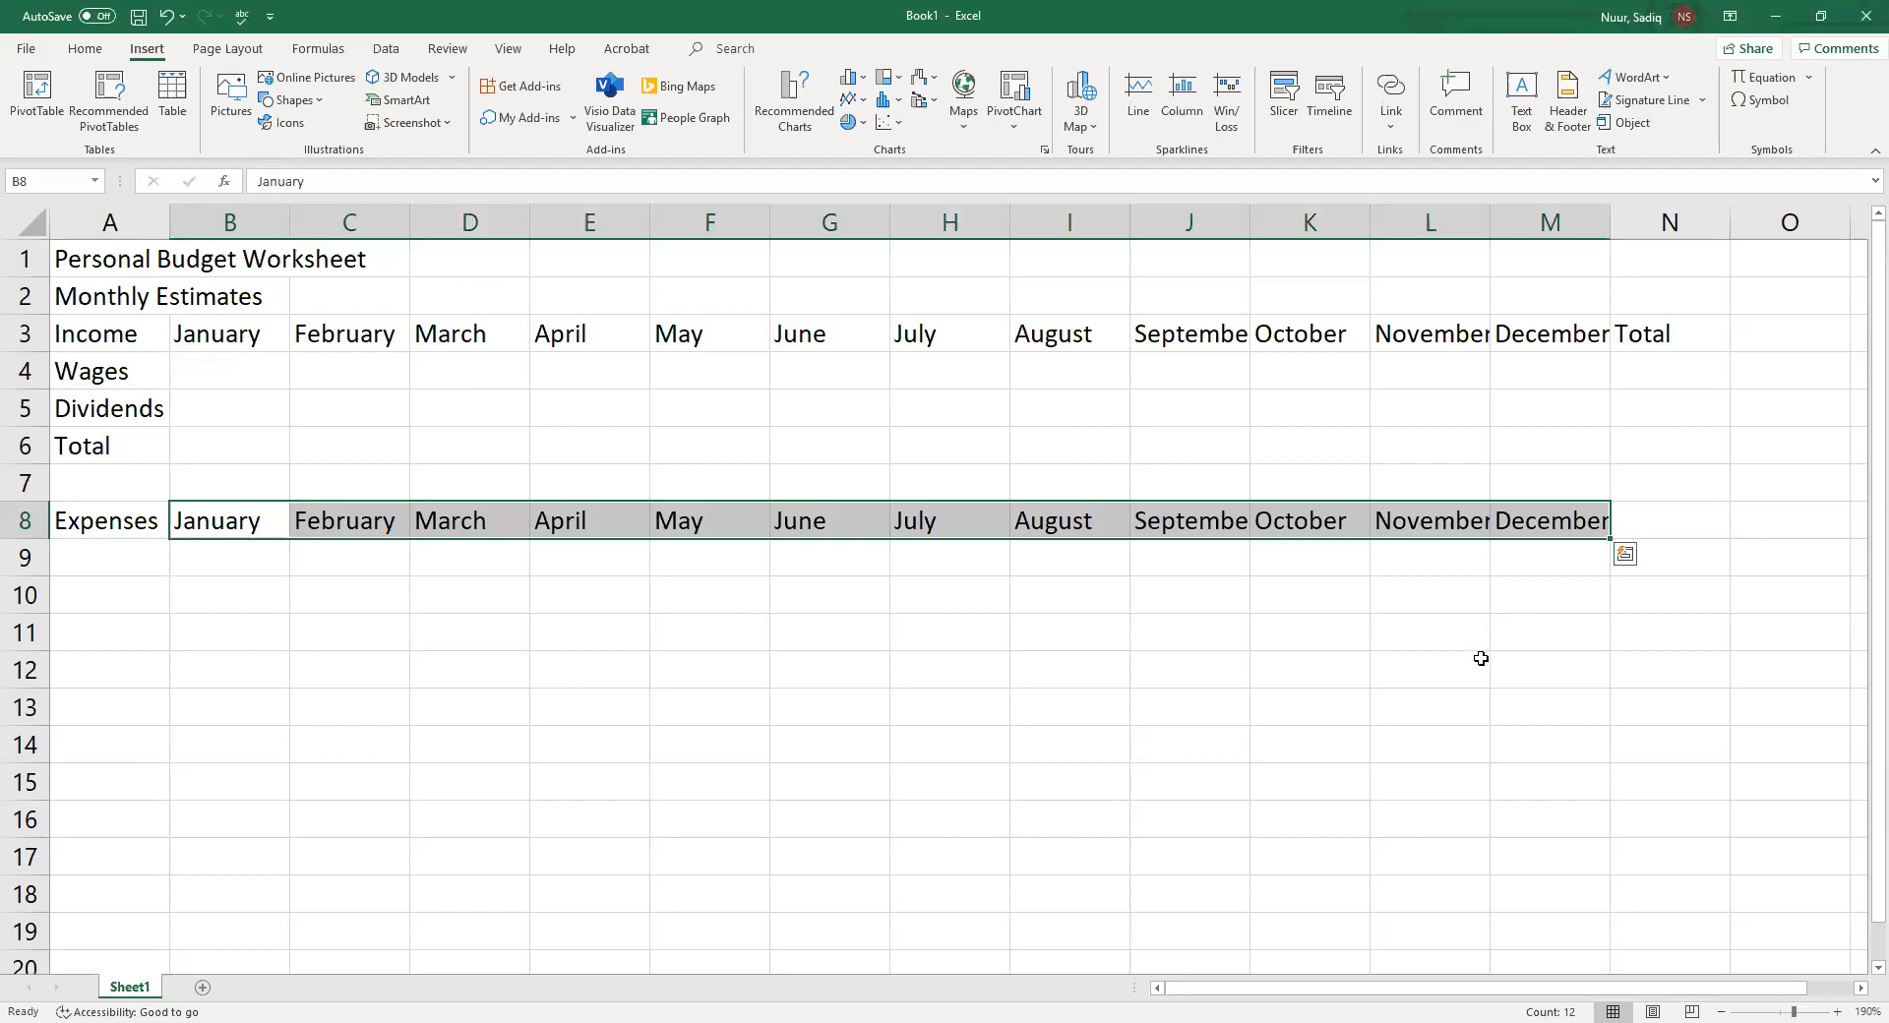
key(Delete)
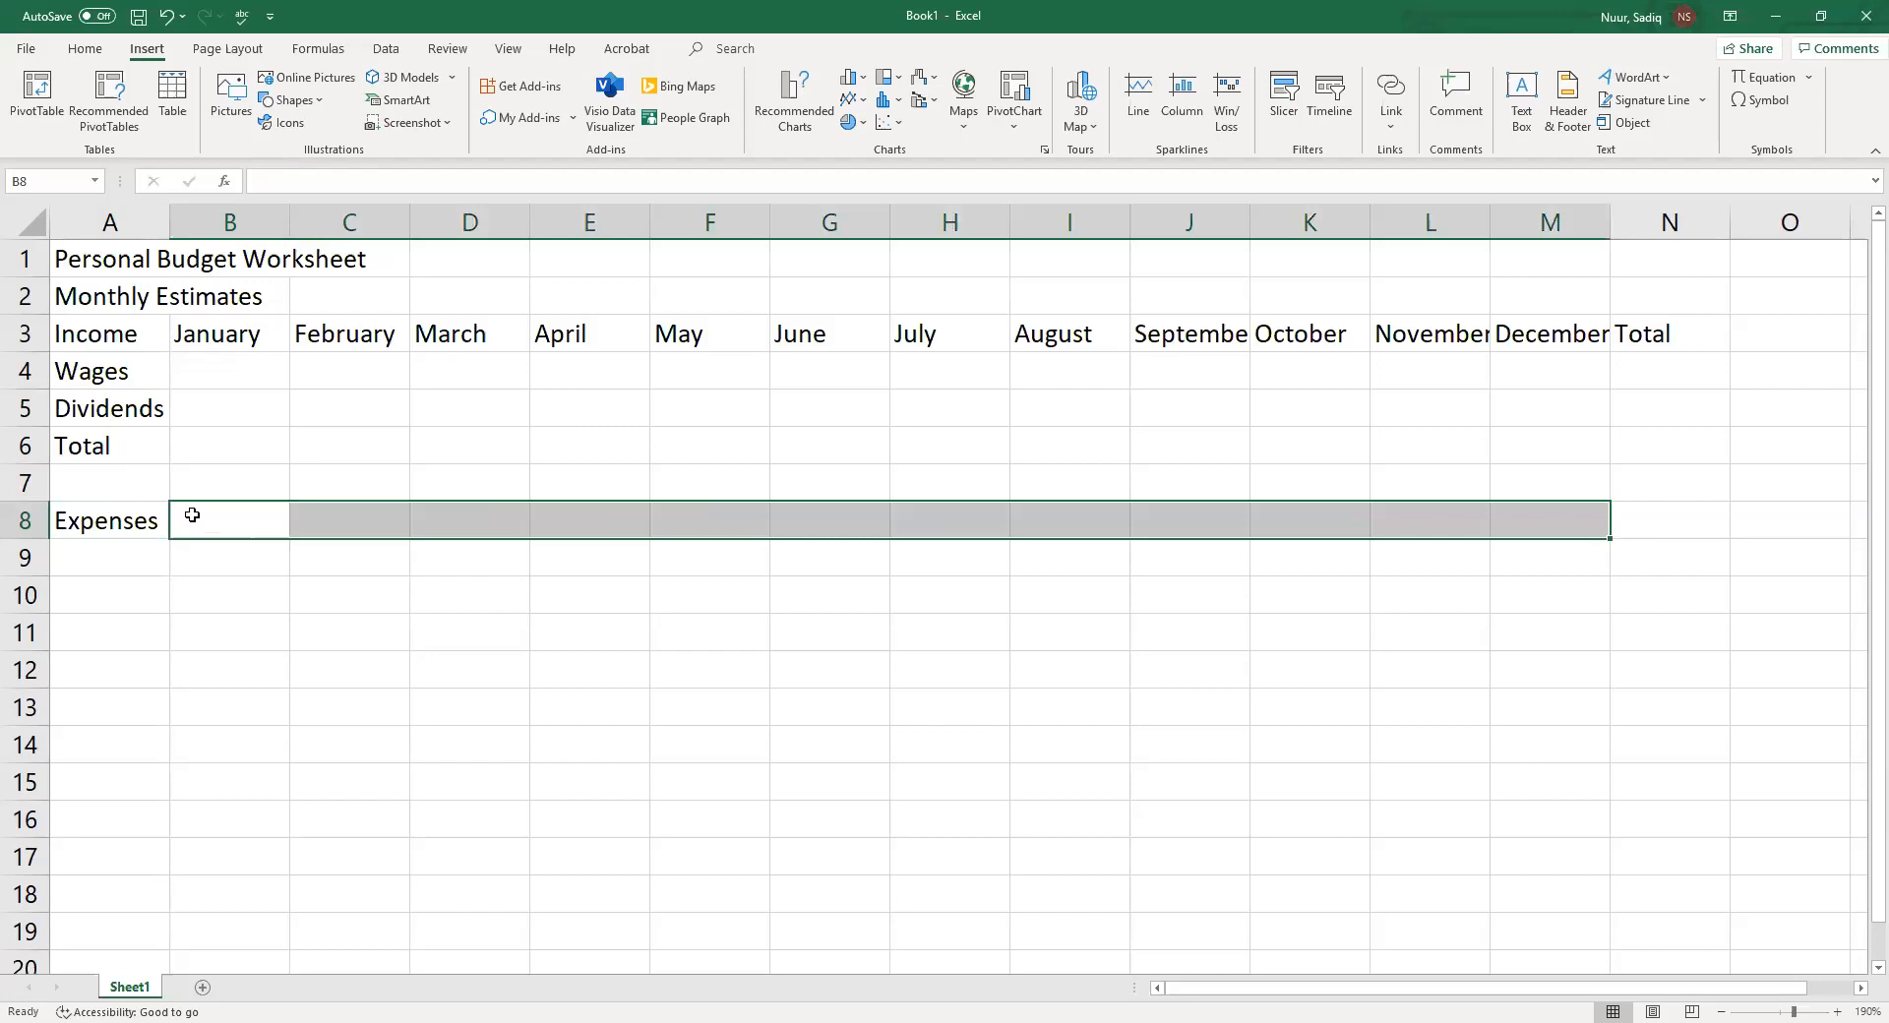
Copy the month headings and Total from B3:N3 and paste them starting at cell B8
click(187, 334)
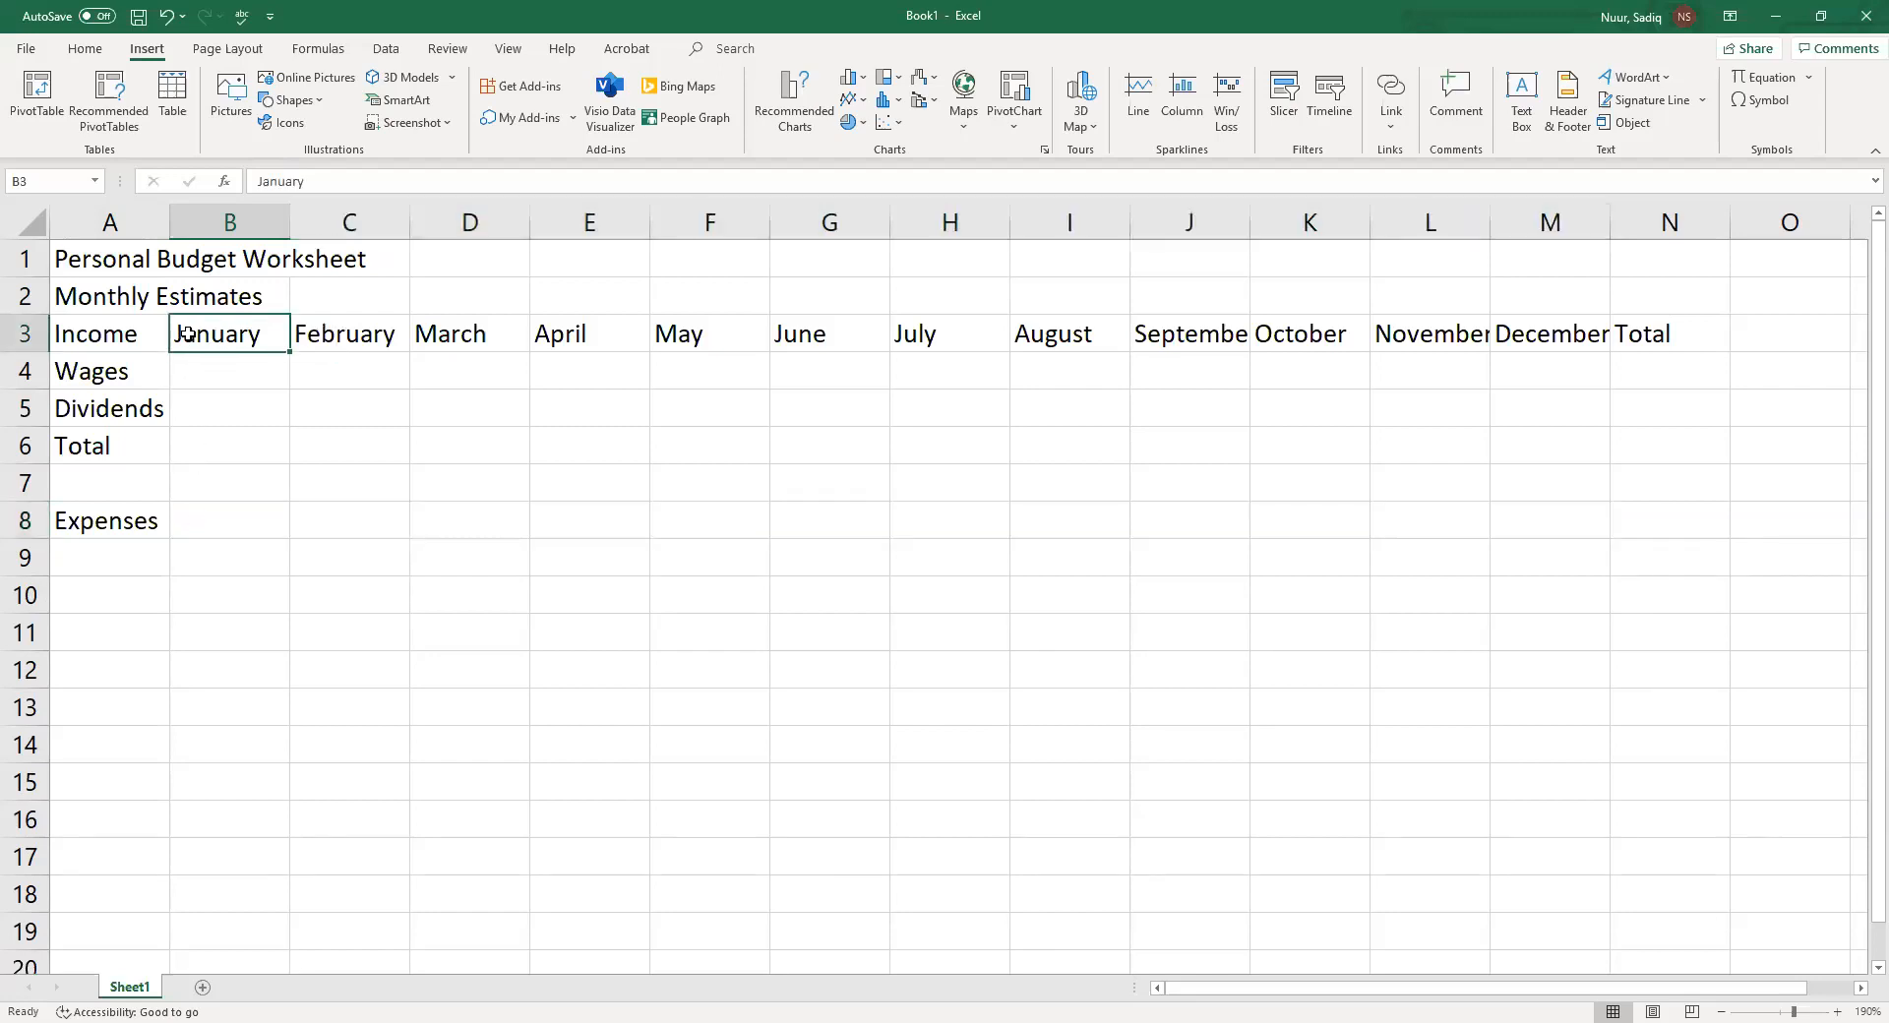
drag(187, 333, 1644, 336)
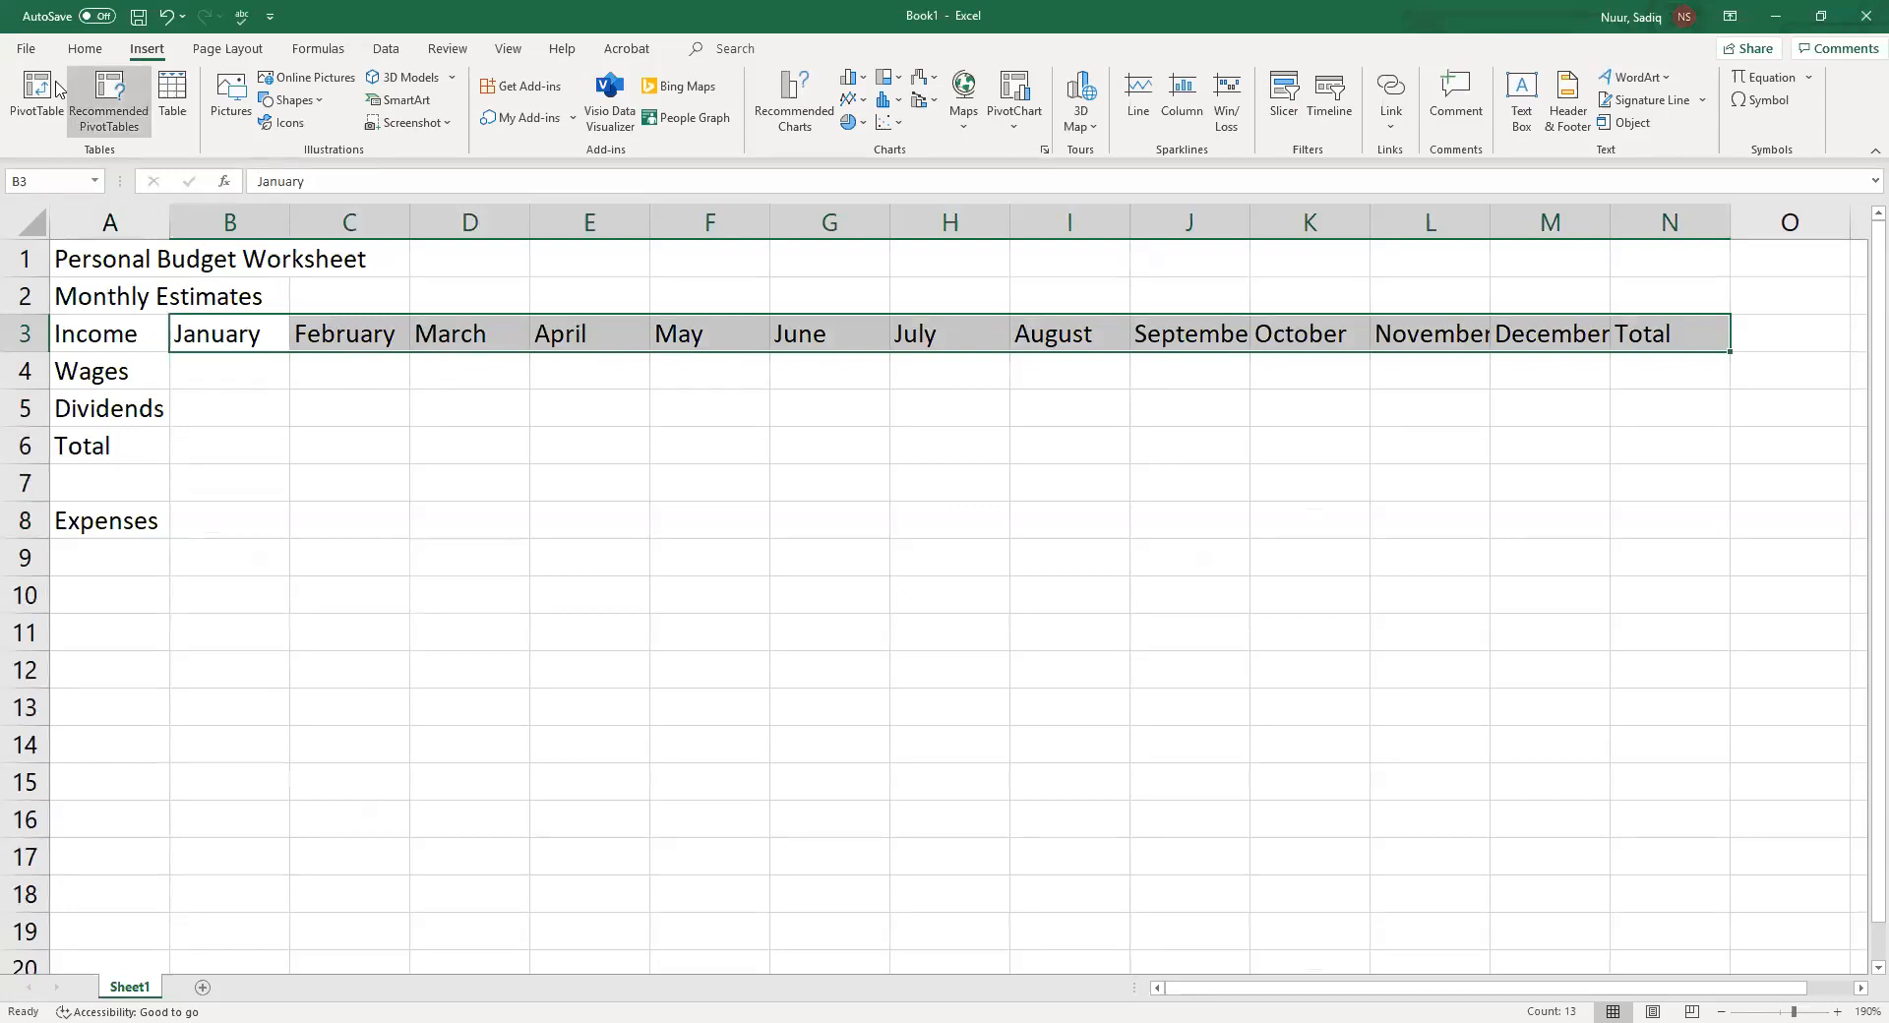
click(86, 49)
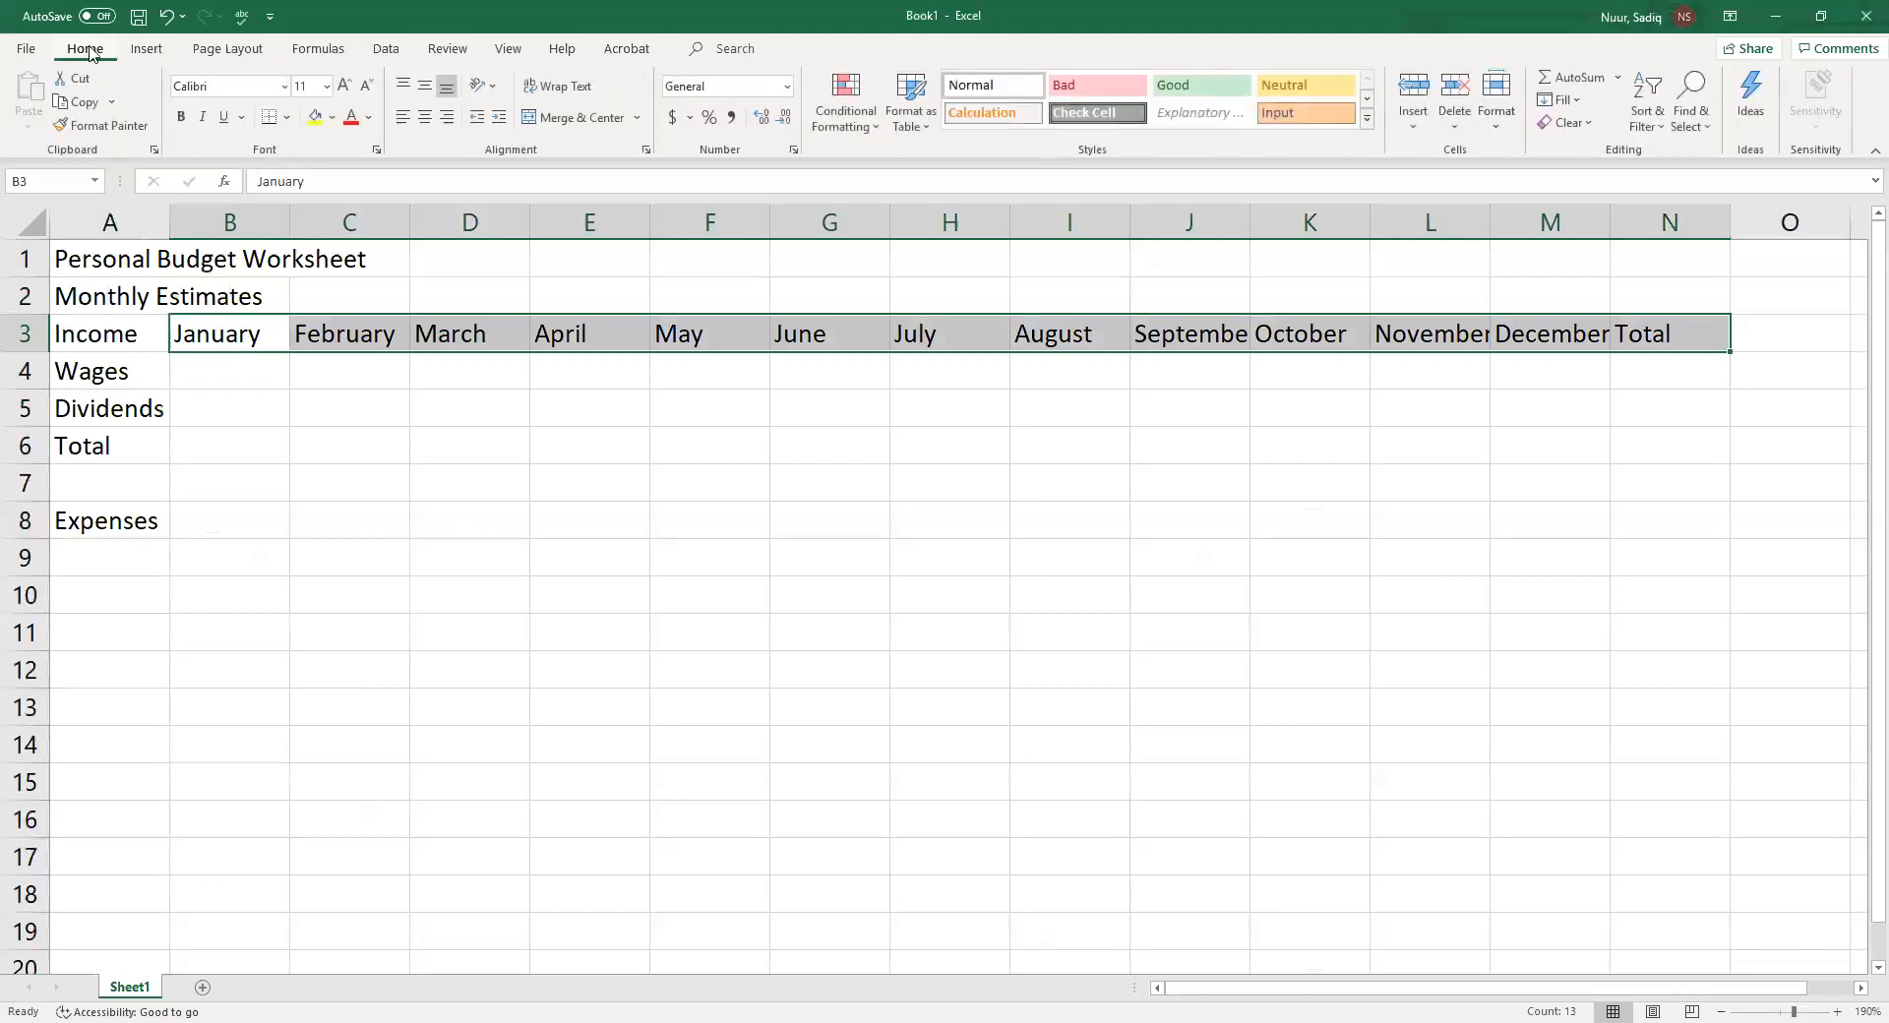
click(79, 102)
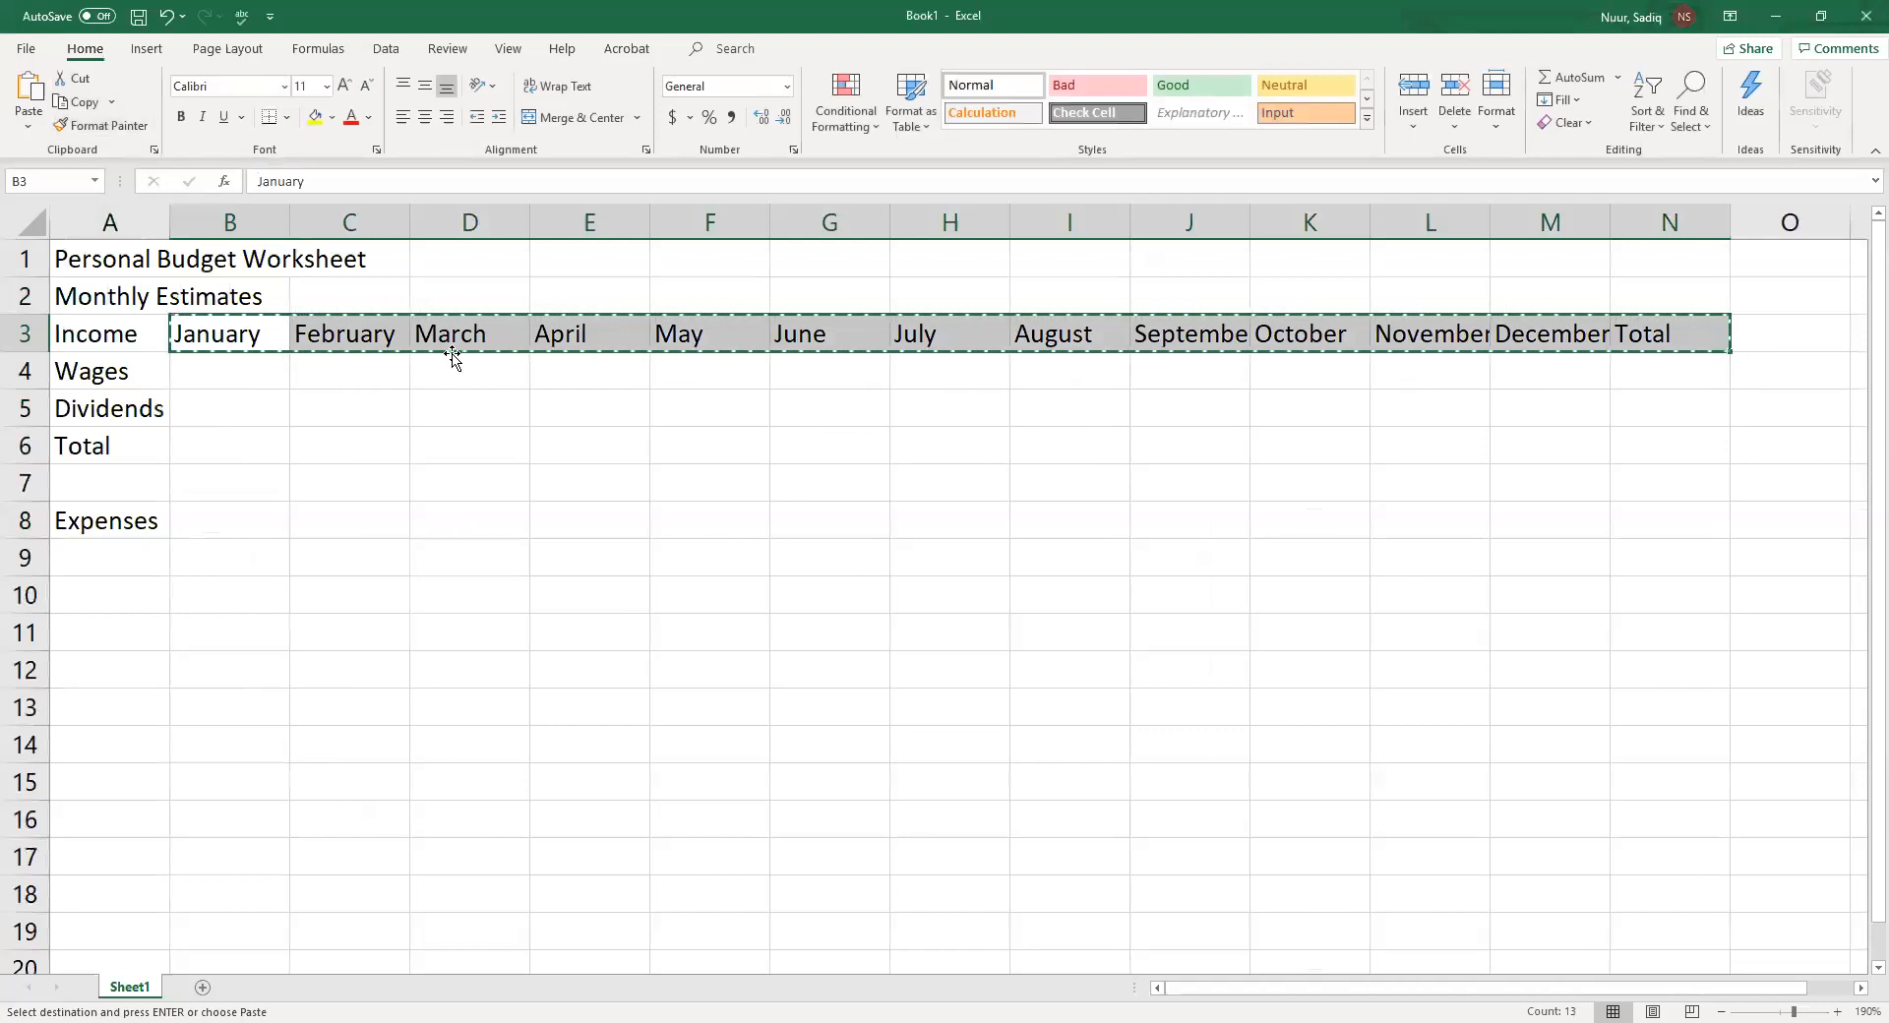
click(208, 520)
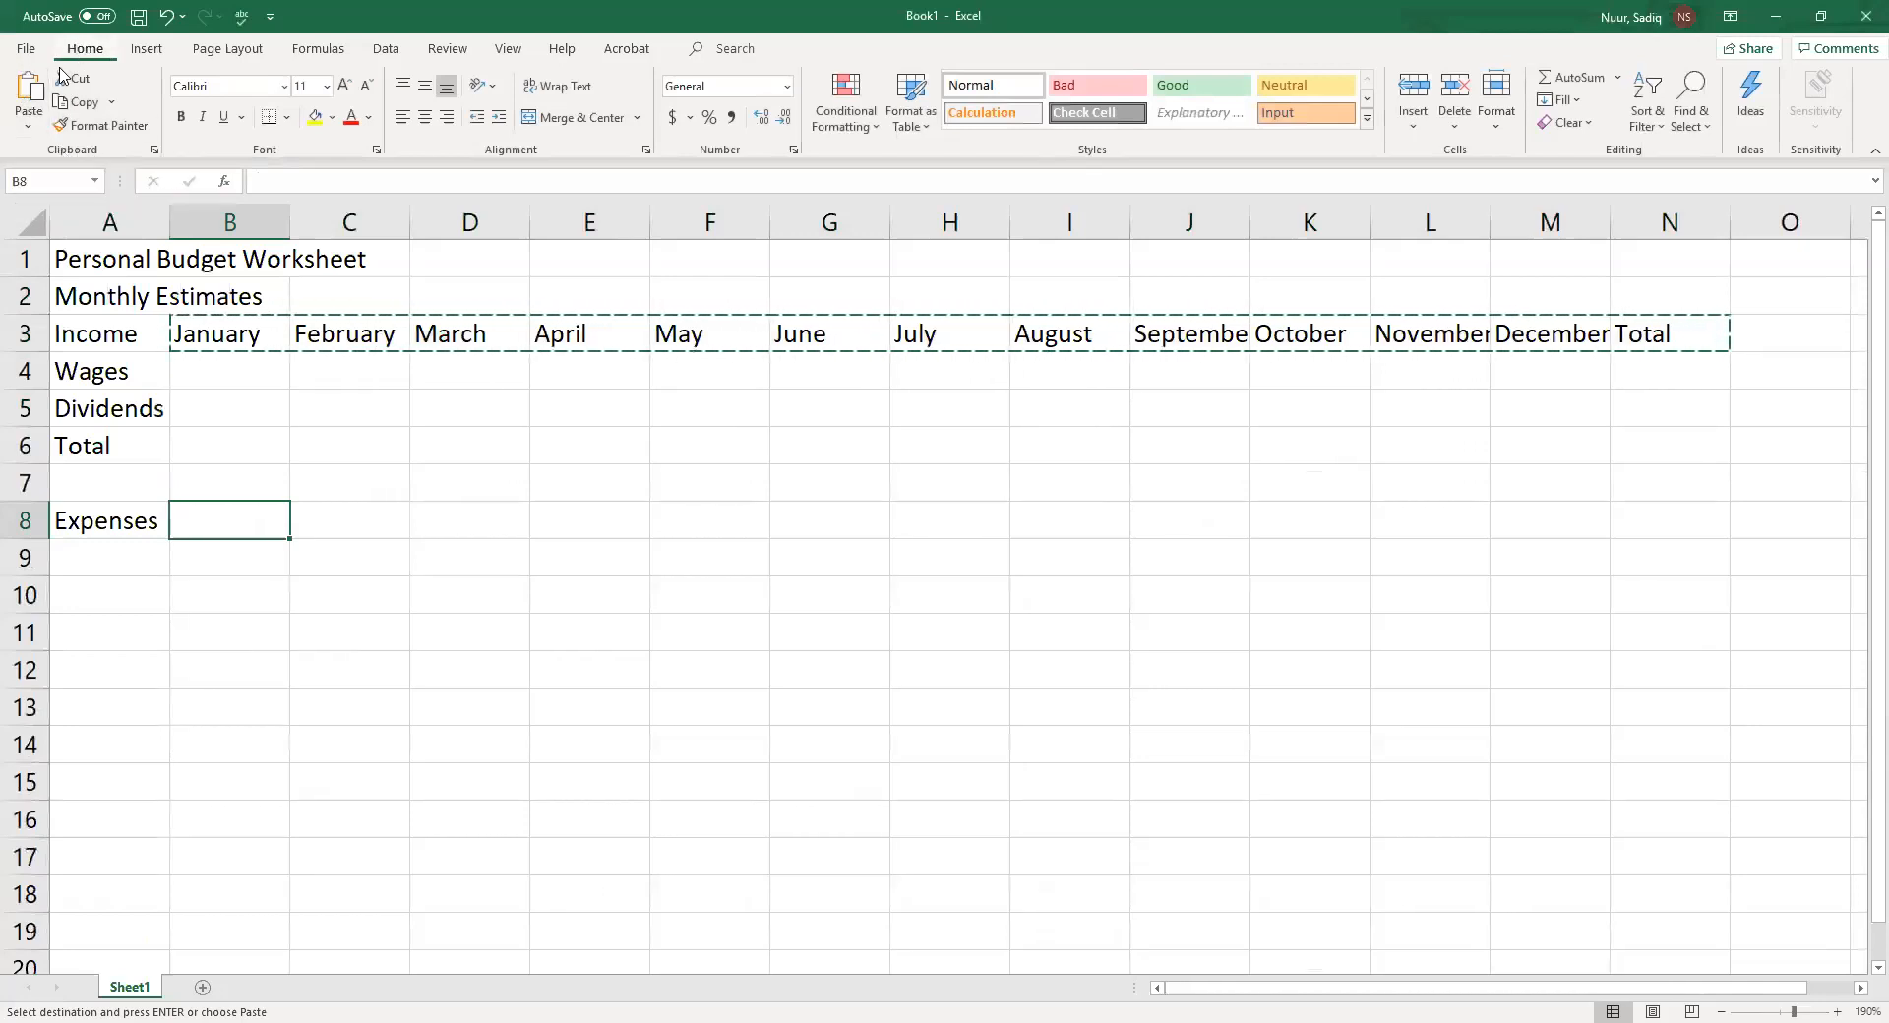
click(29, 88)
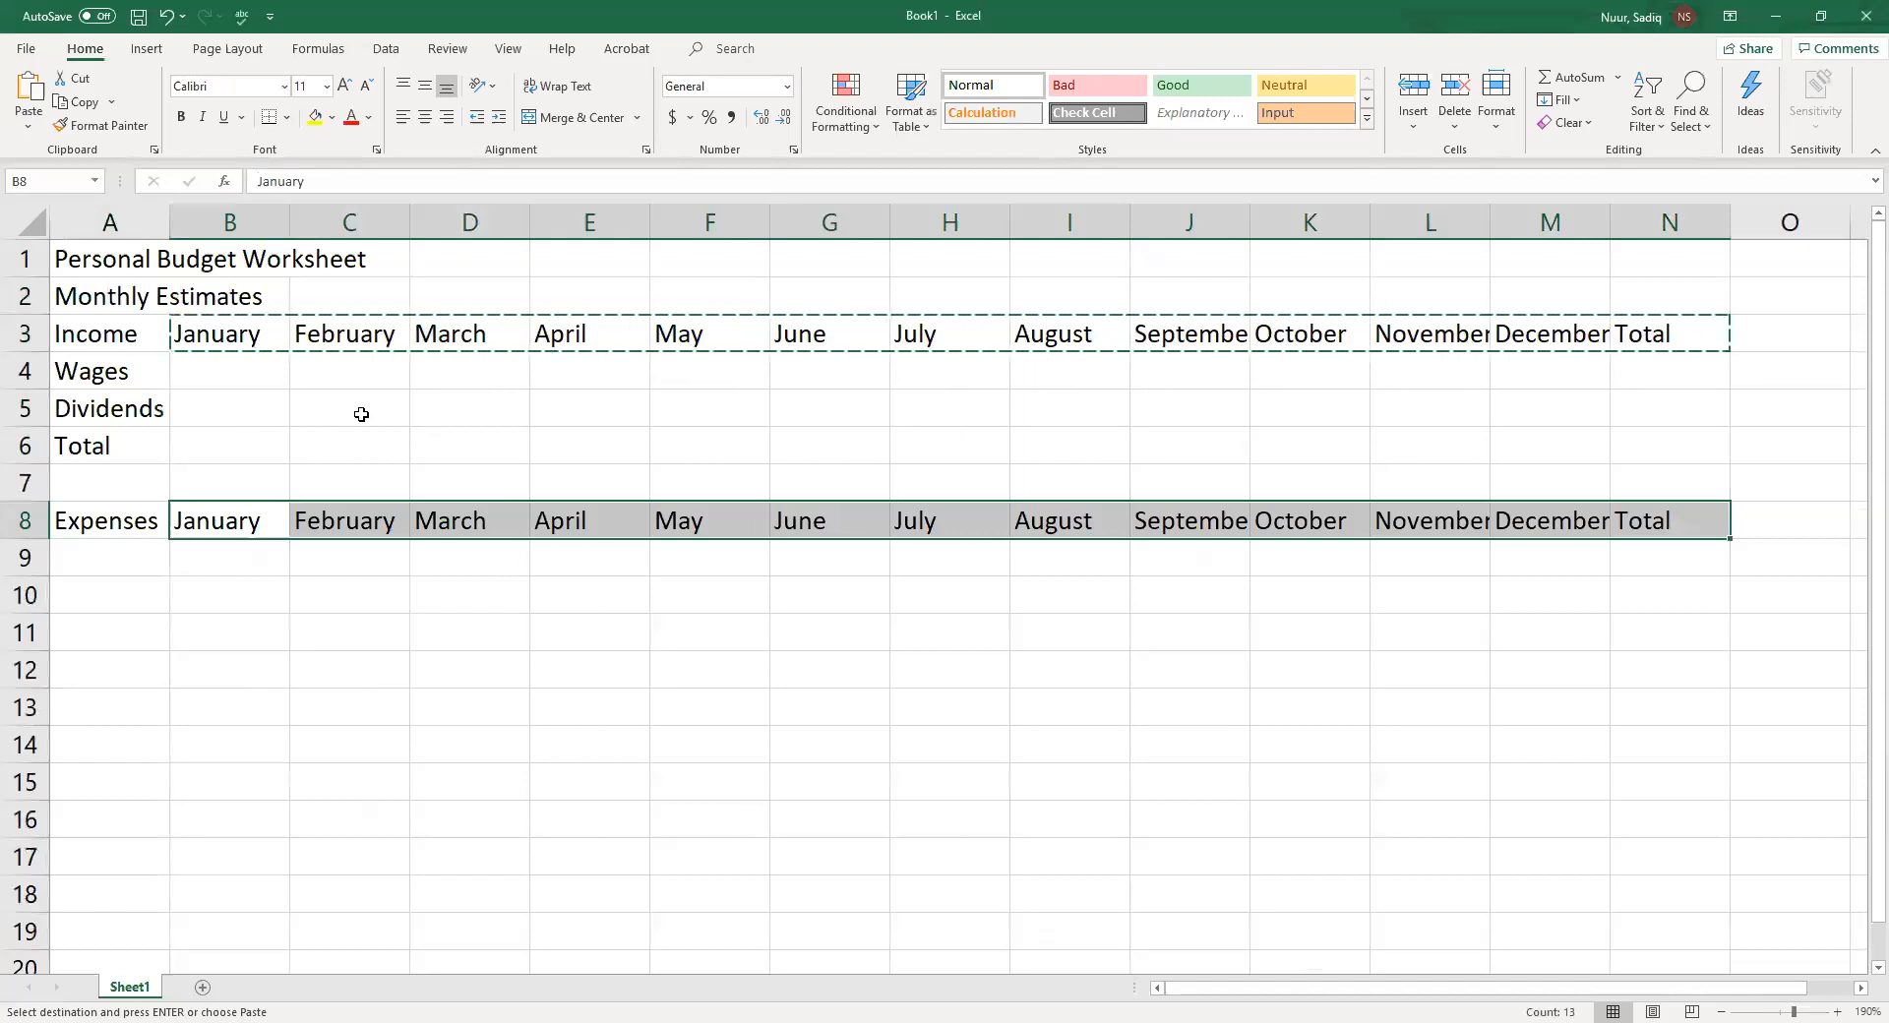
key(Escape)
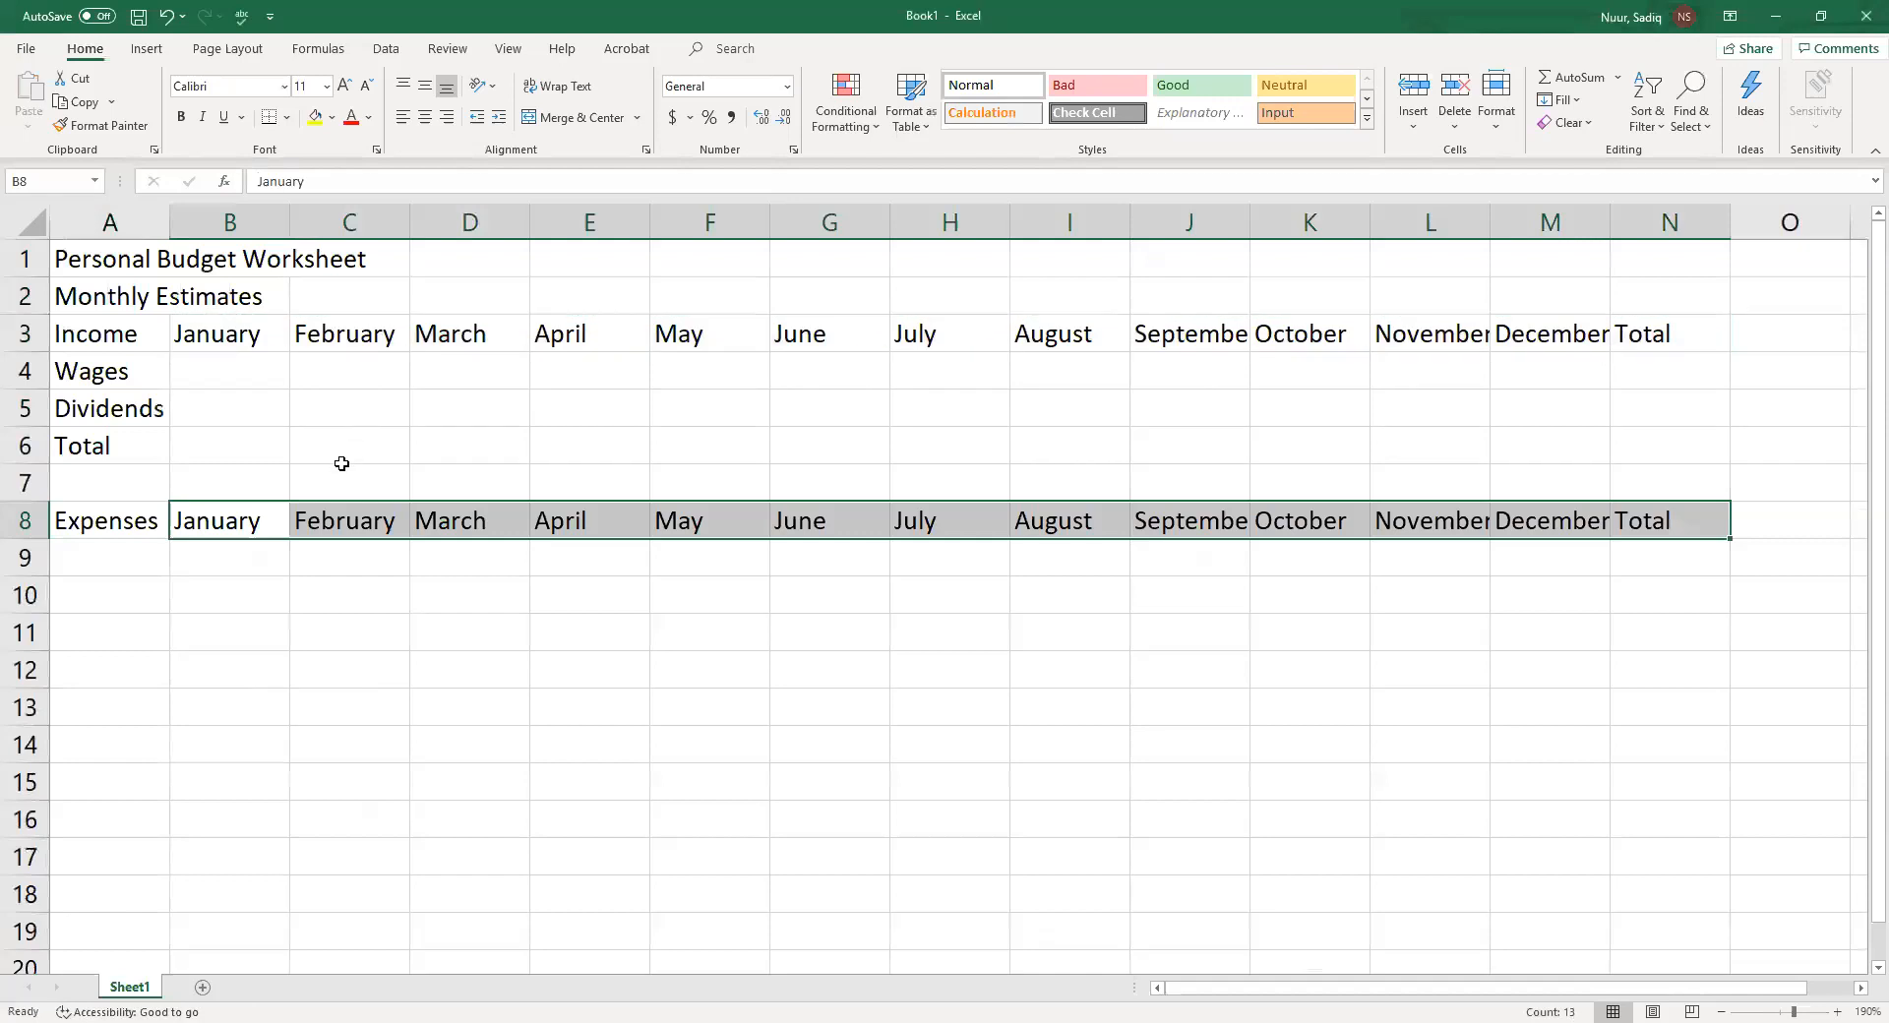
Enter the expense labels Rent in cell A9 and Food in cell A10
click(122, 571)
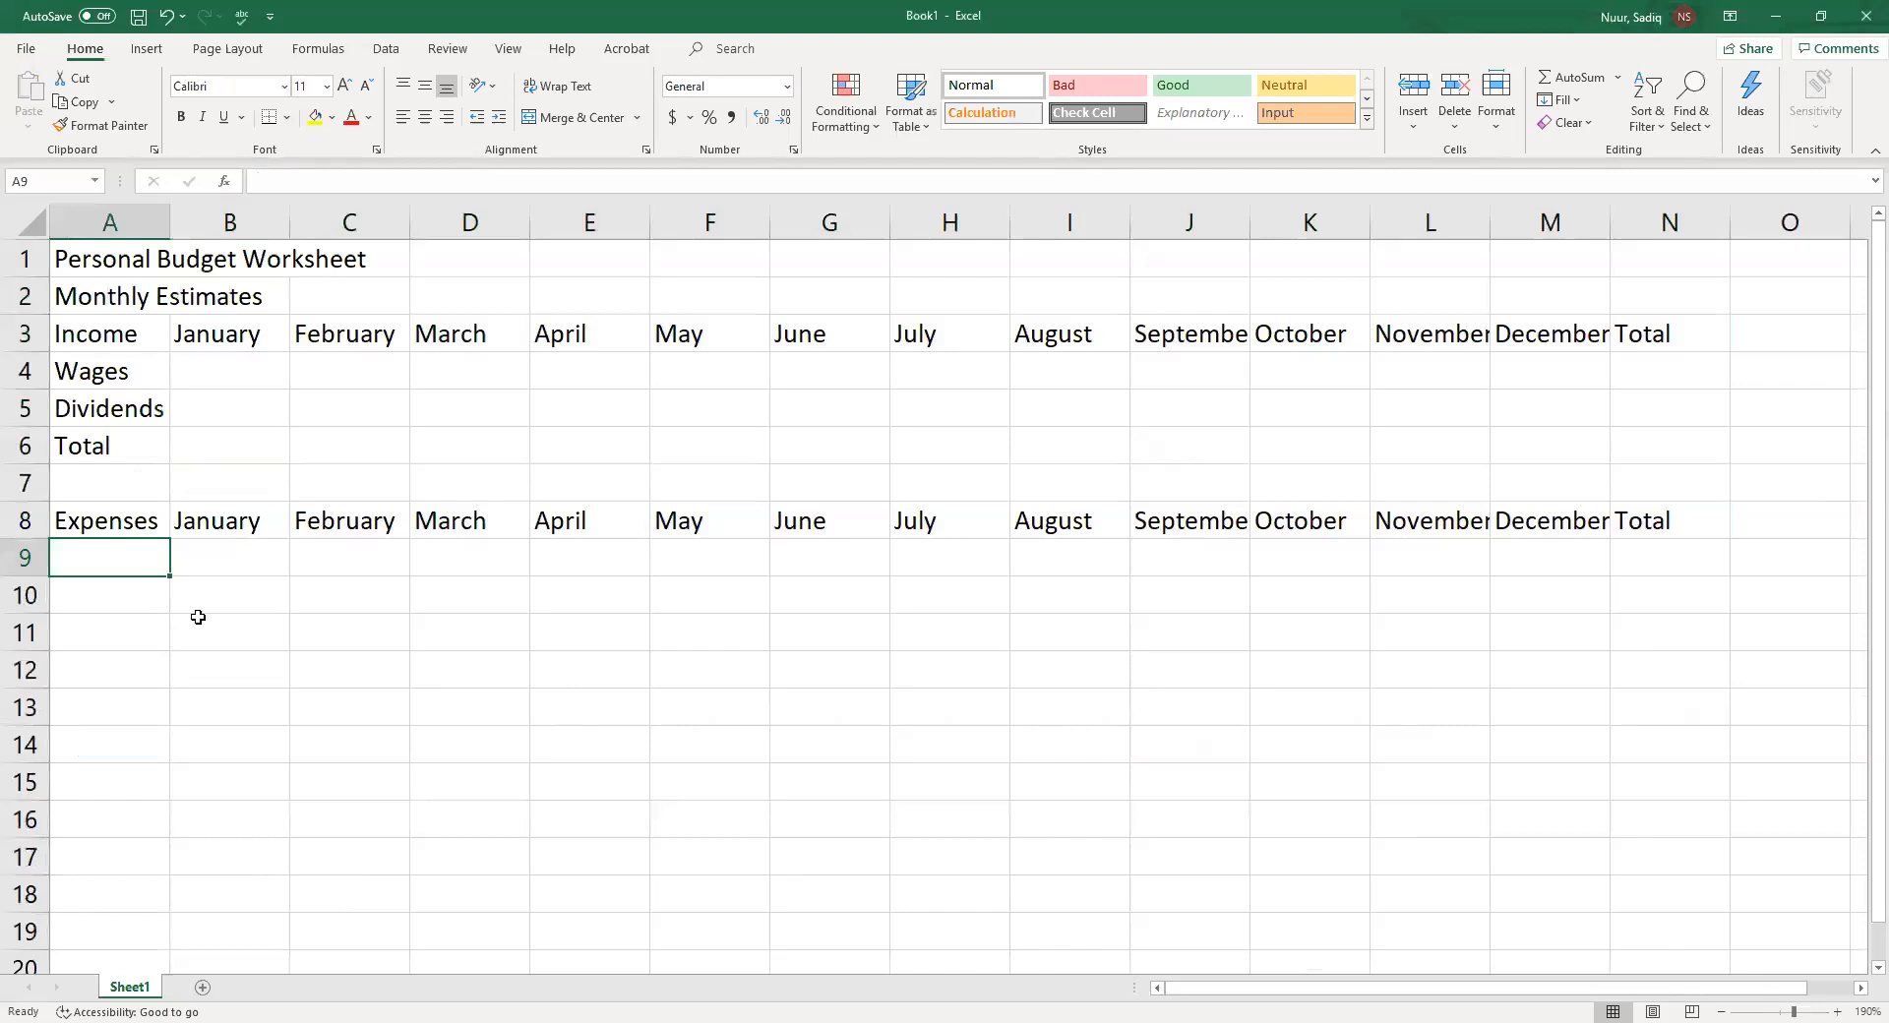
text(Rent)
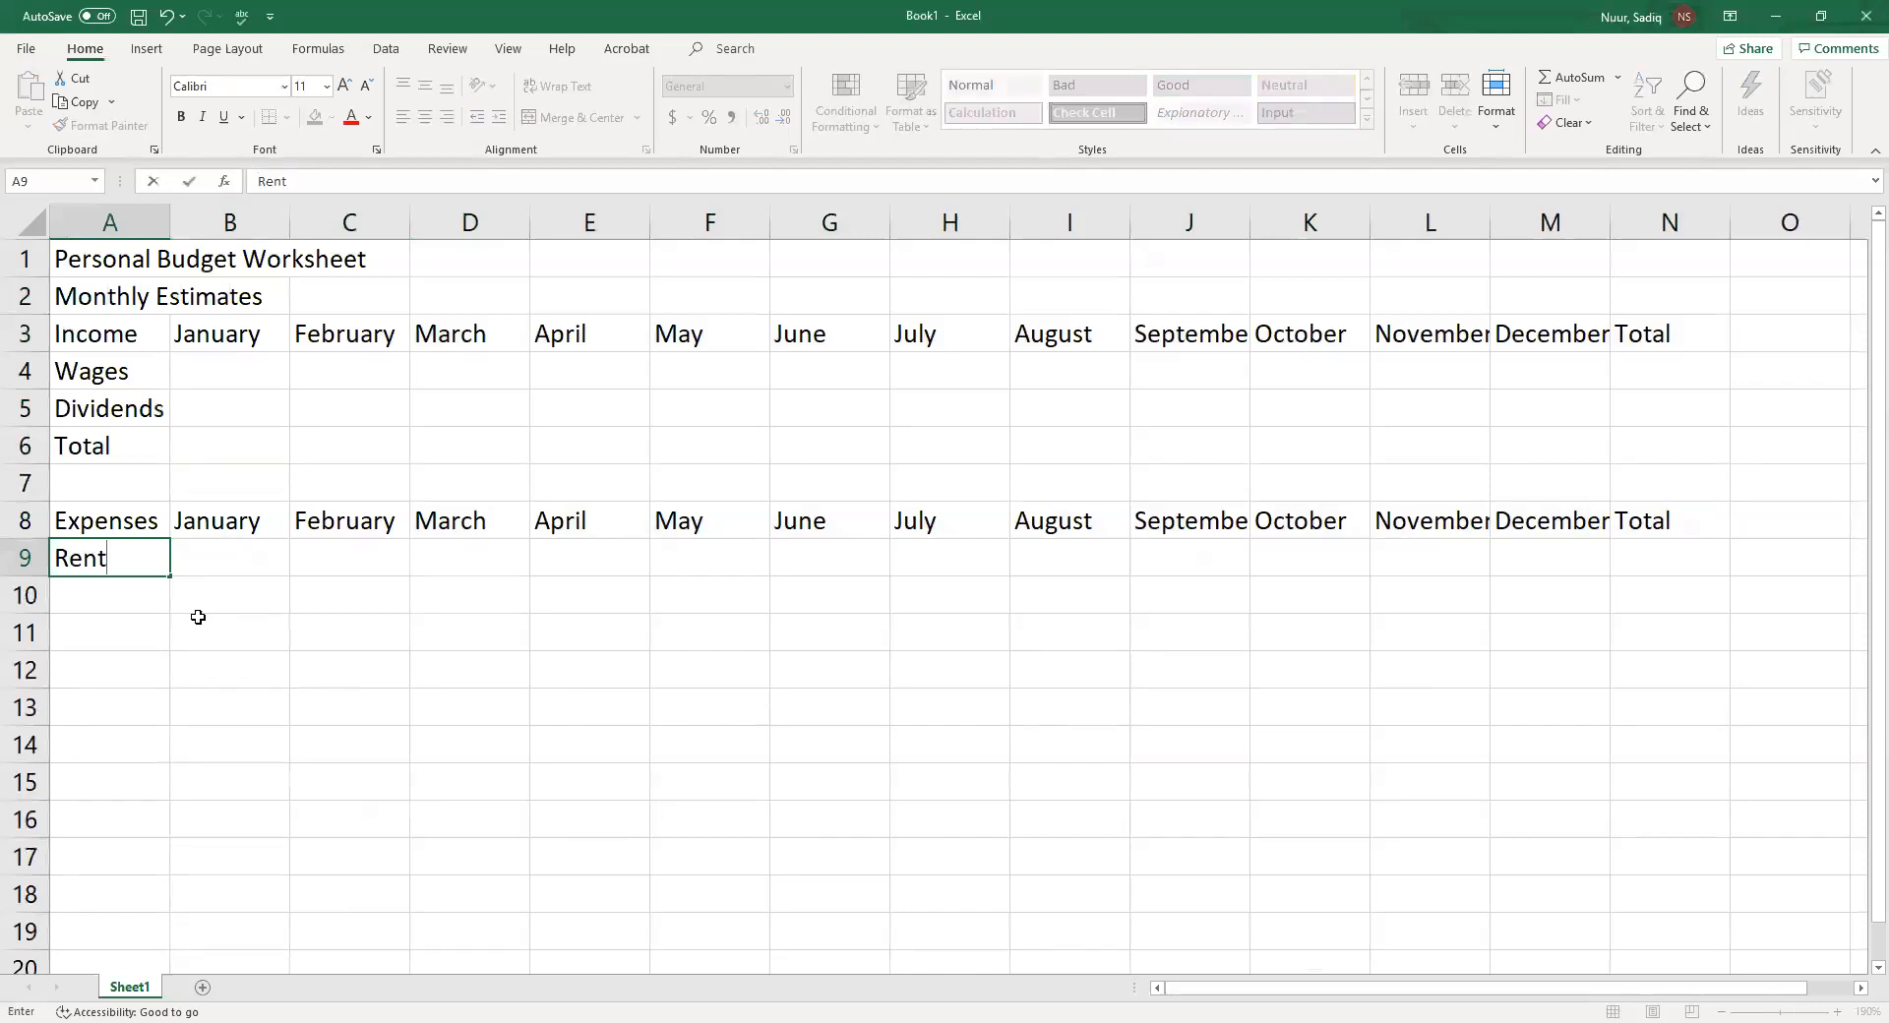
key(Return)
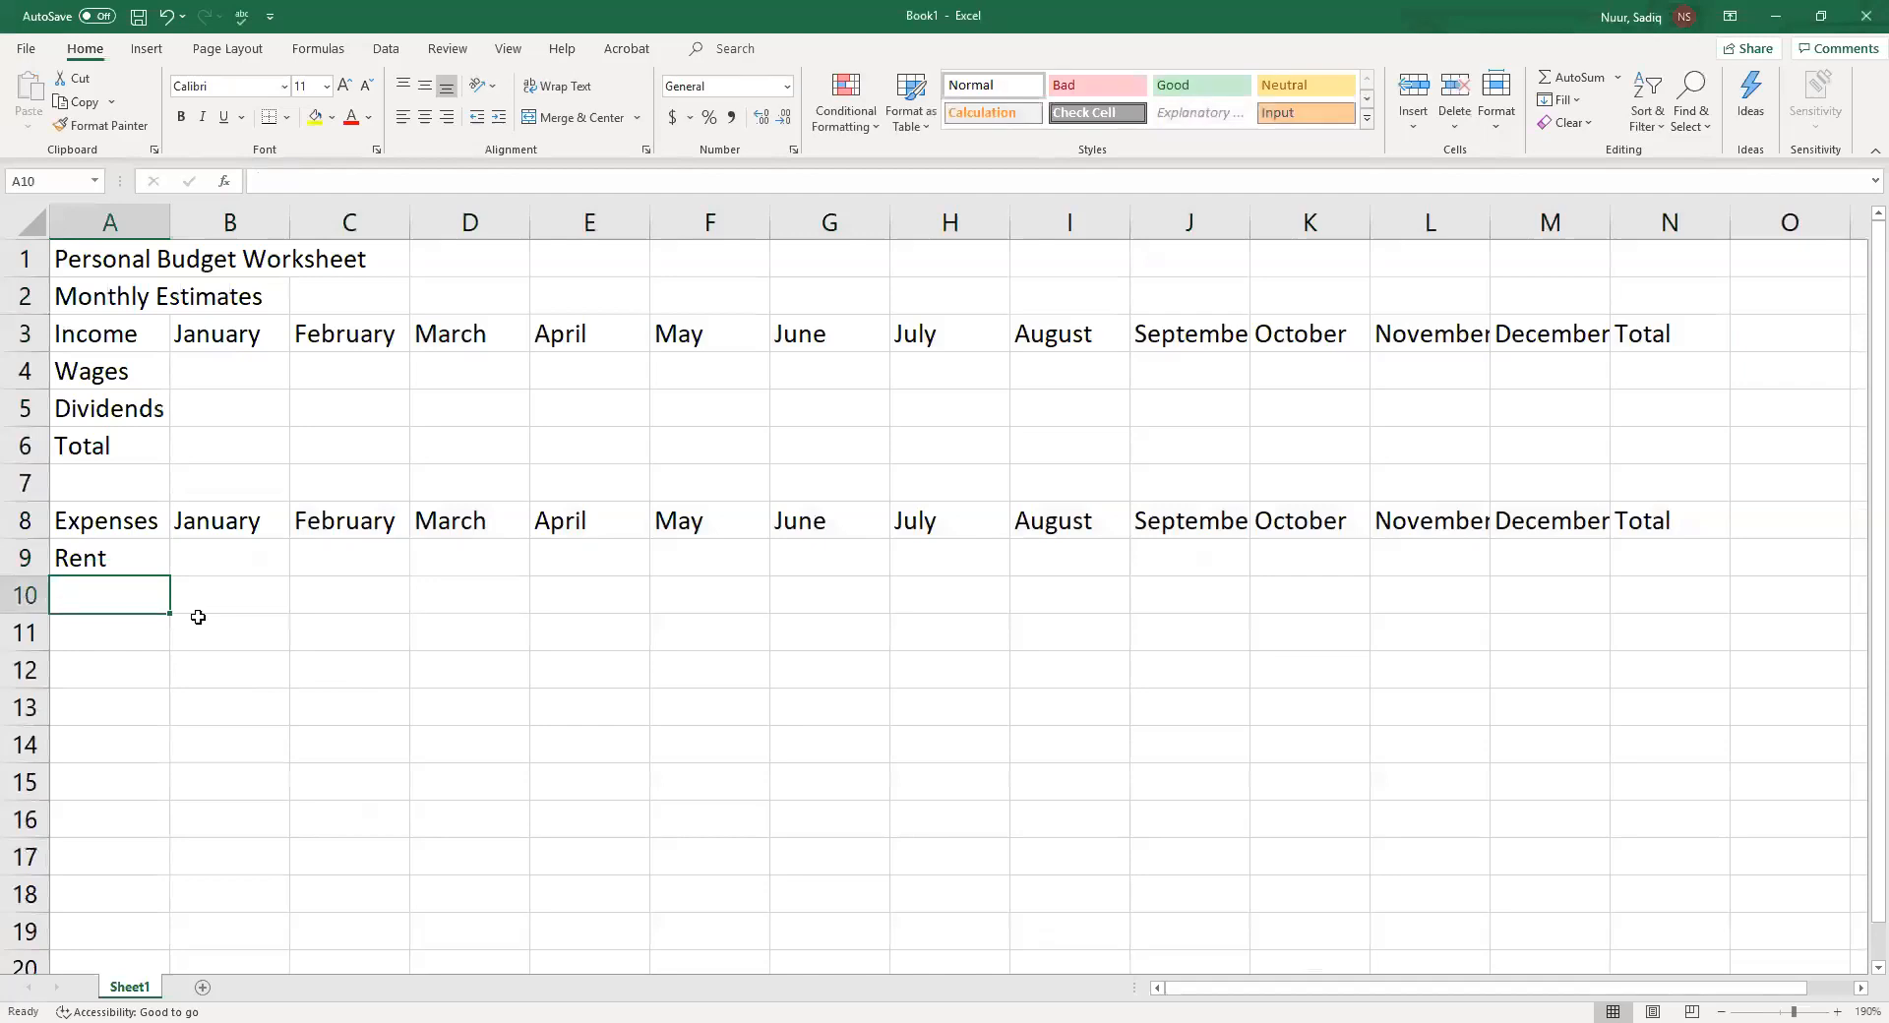
text(Food)
key(Return)
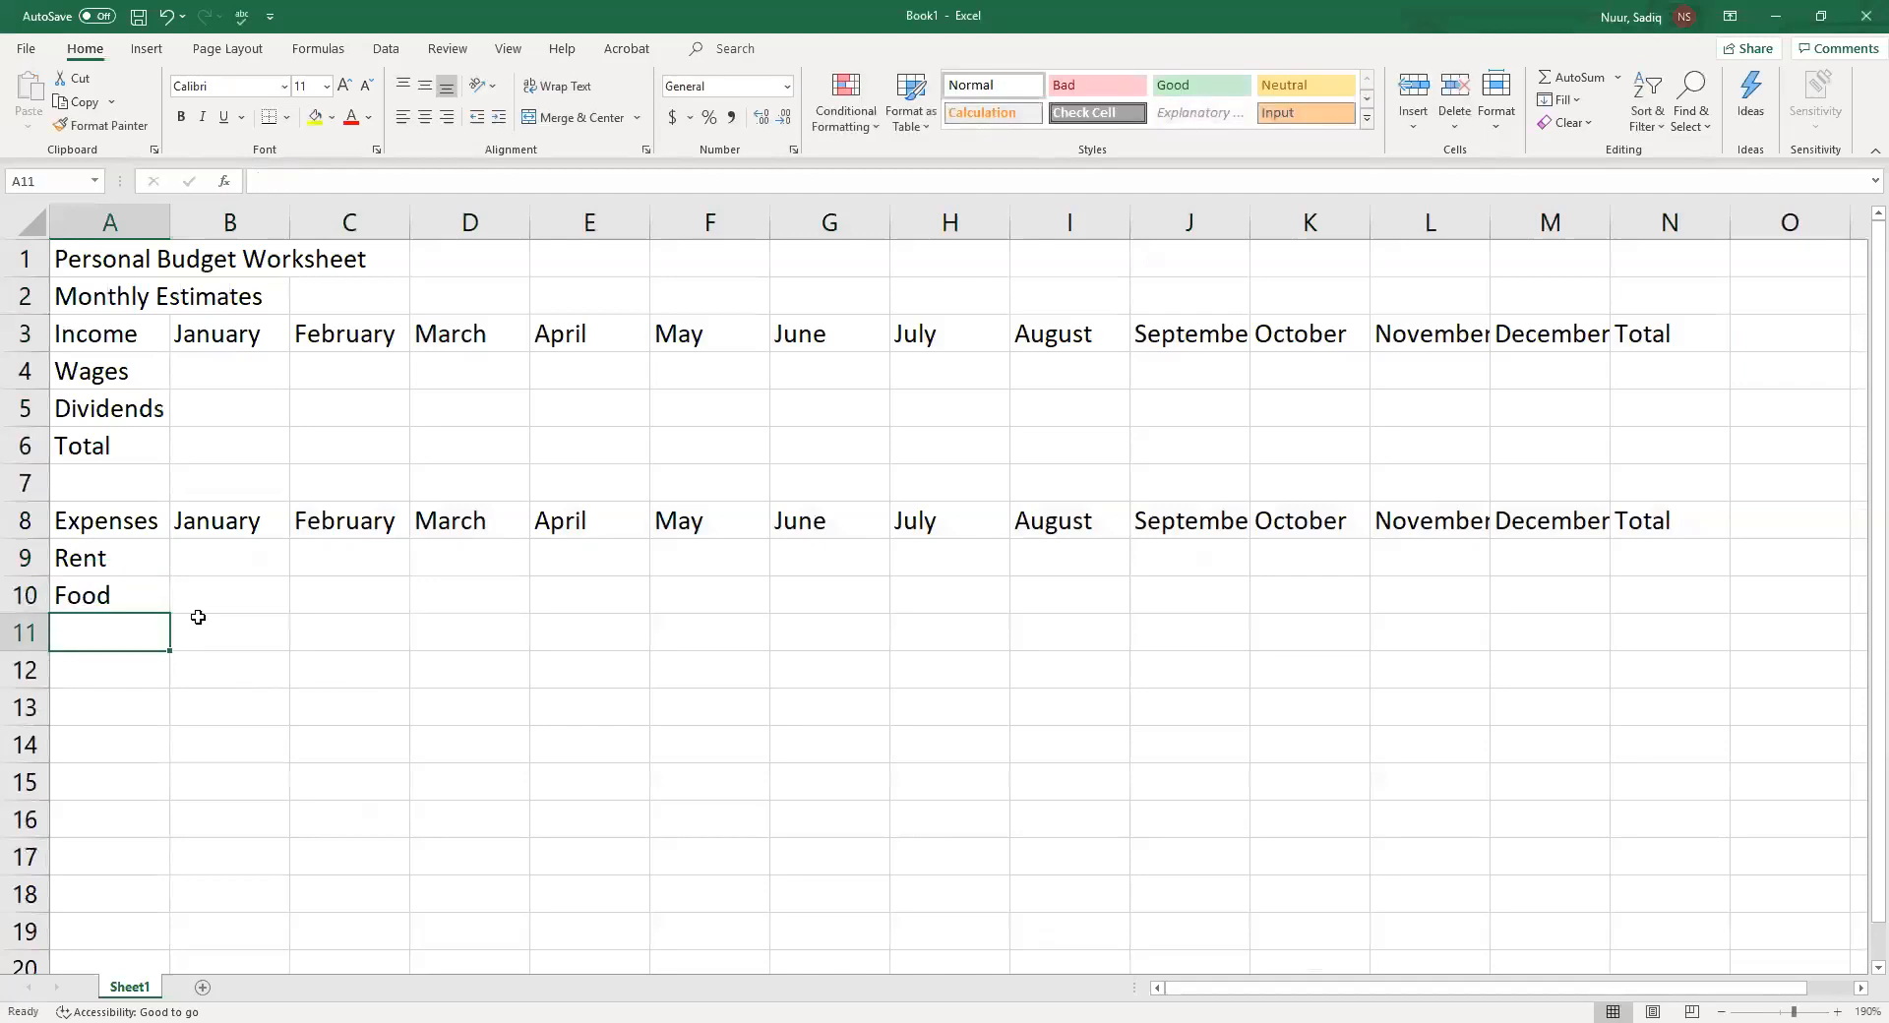
Enter the expense labels Tuition in cell A11 and Books in cell A12
text(Tuition)
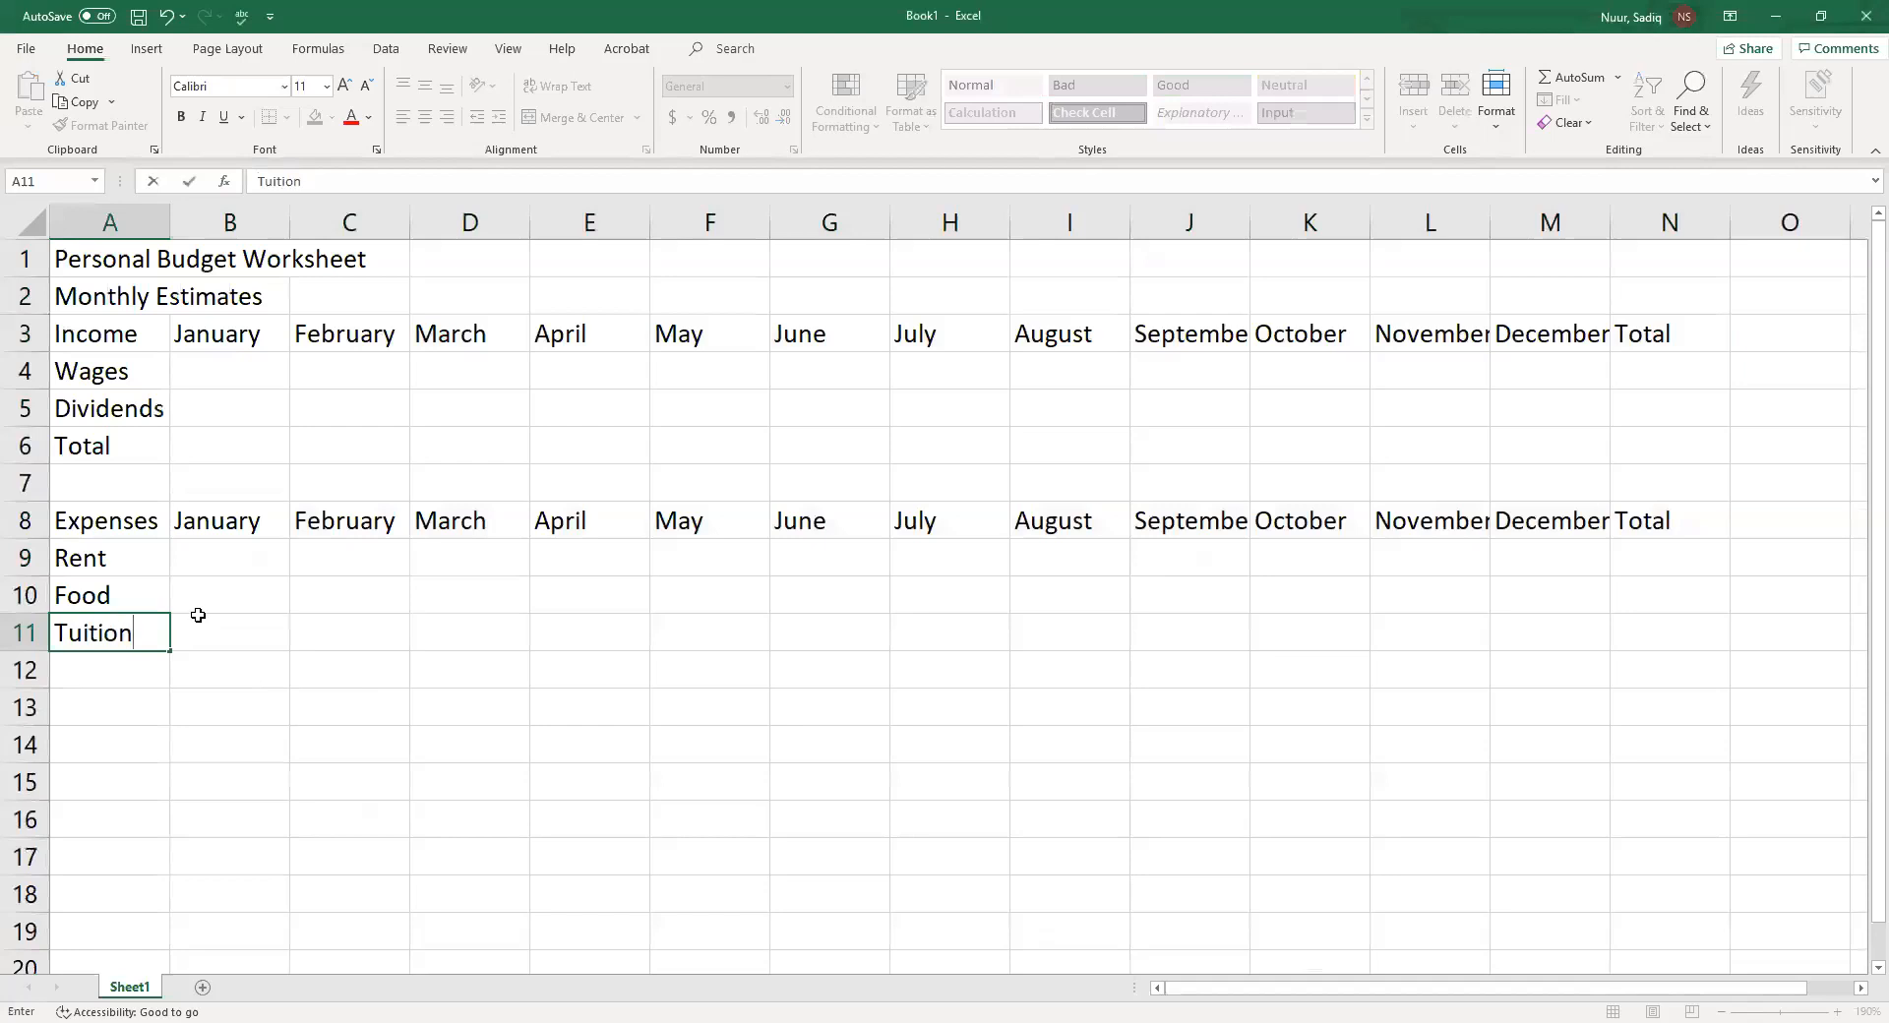
key(Return)
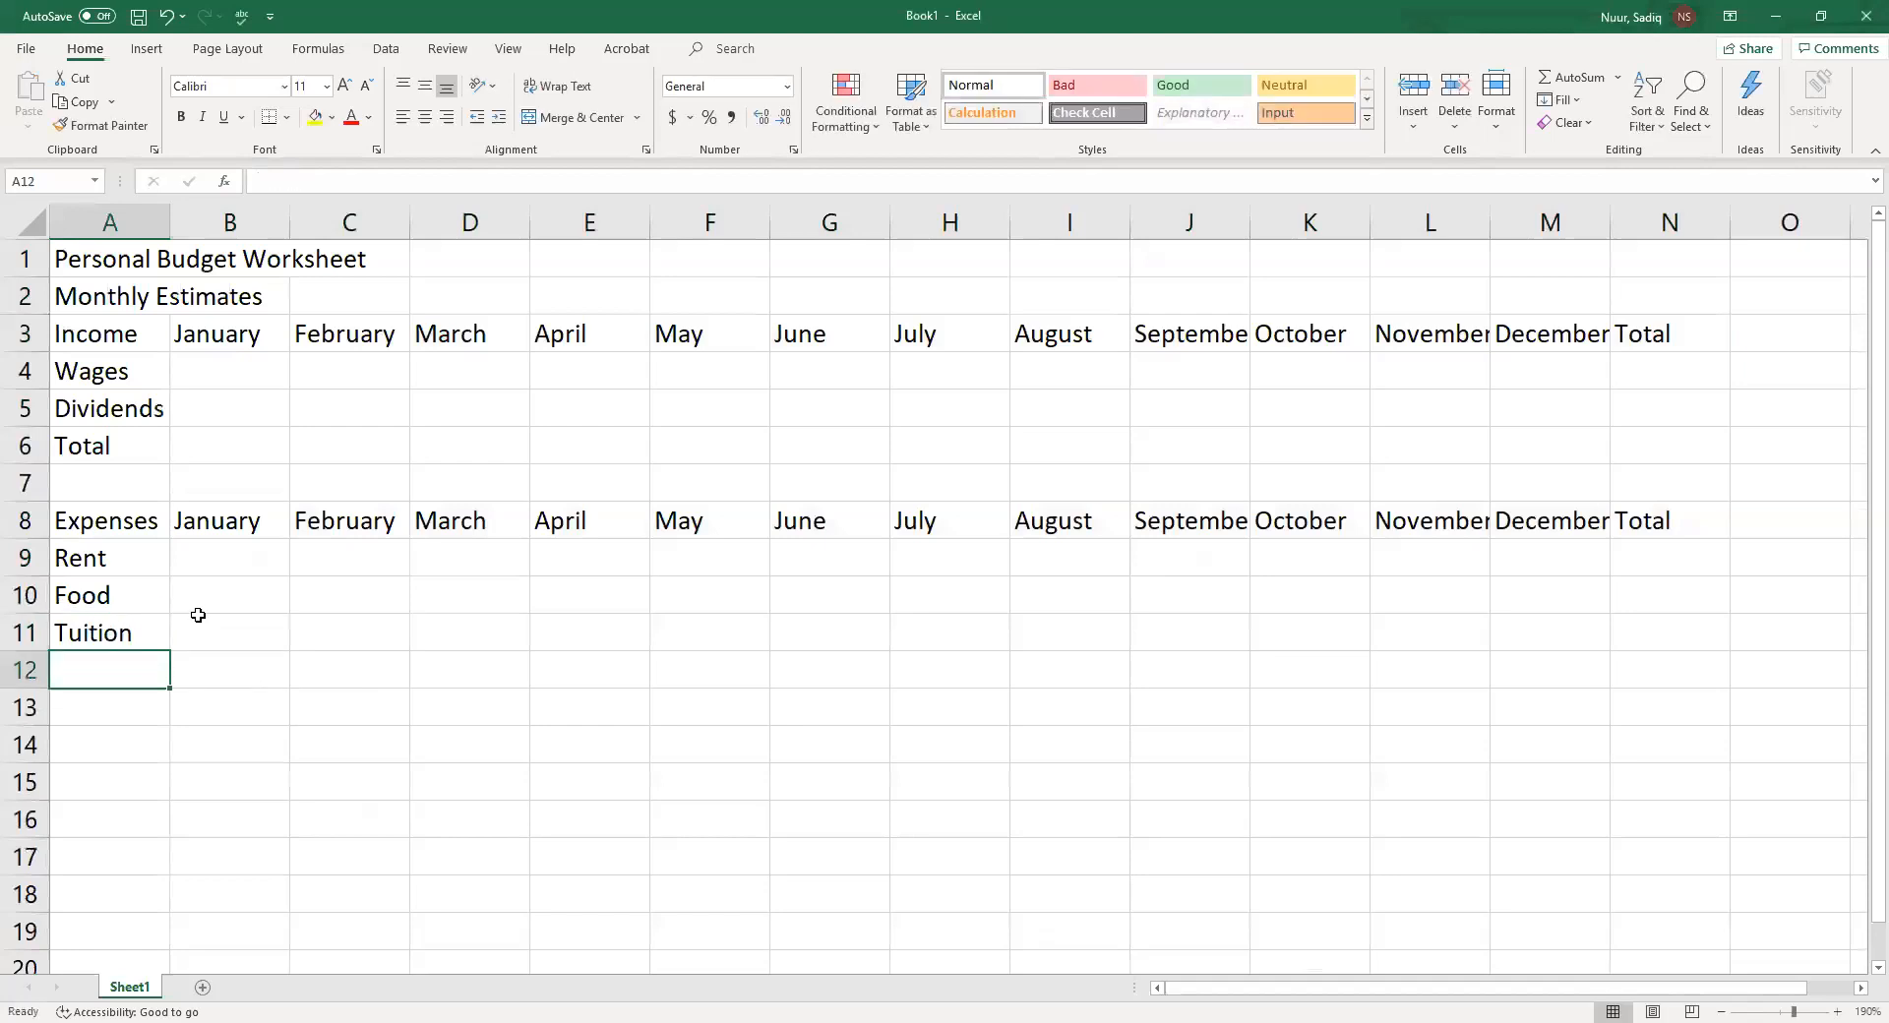
text(Books)
key(Return)
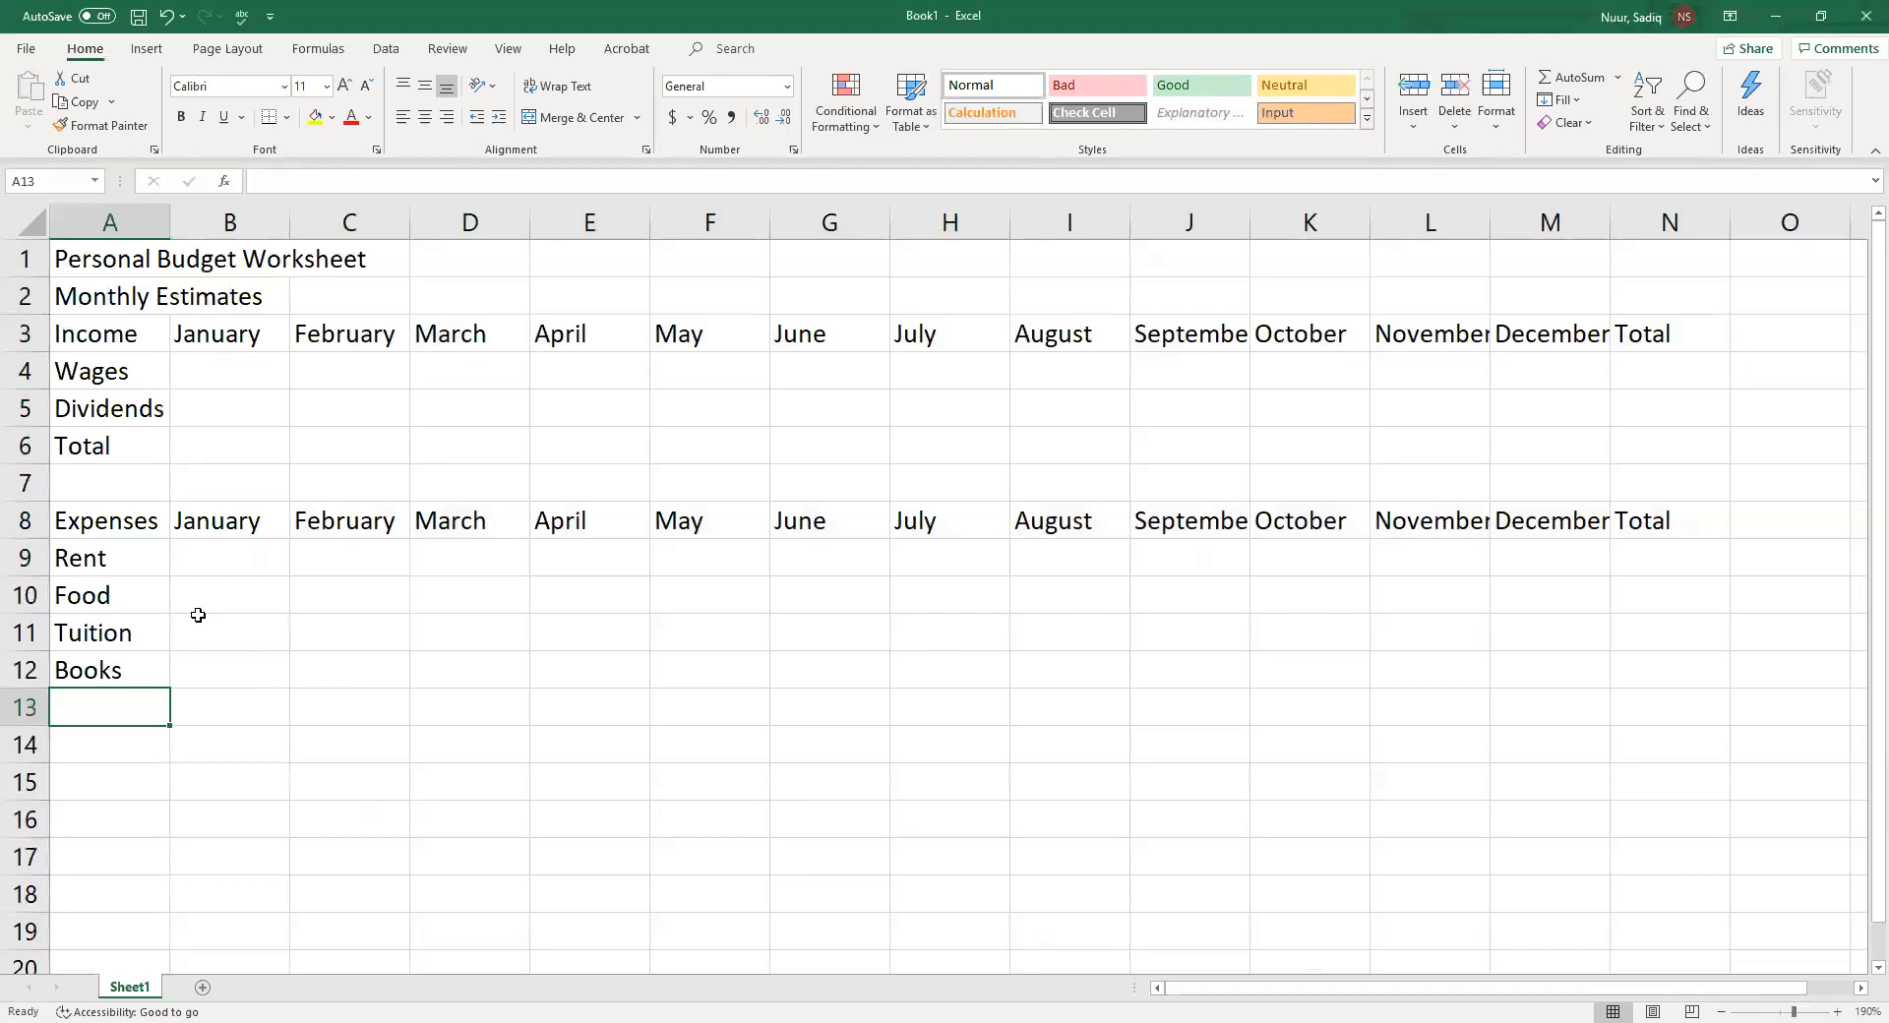
Enter the expense labels Entertainment in cell A13 and Car Payment in cell A14
text(Enter)
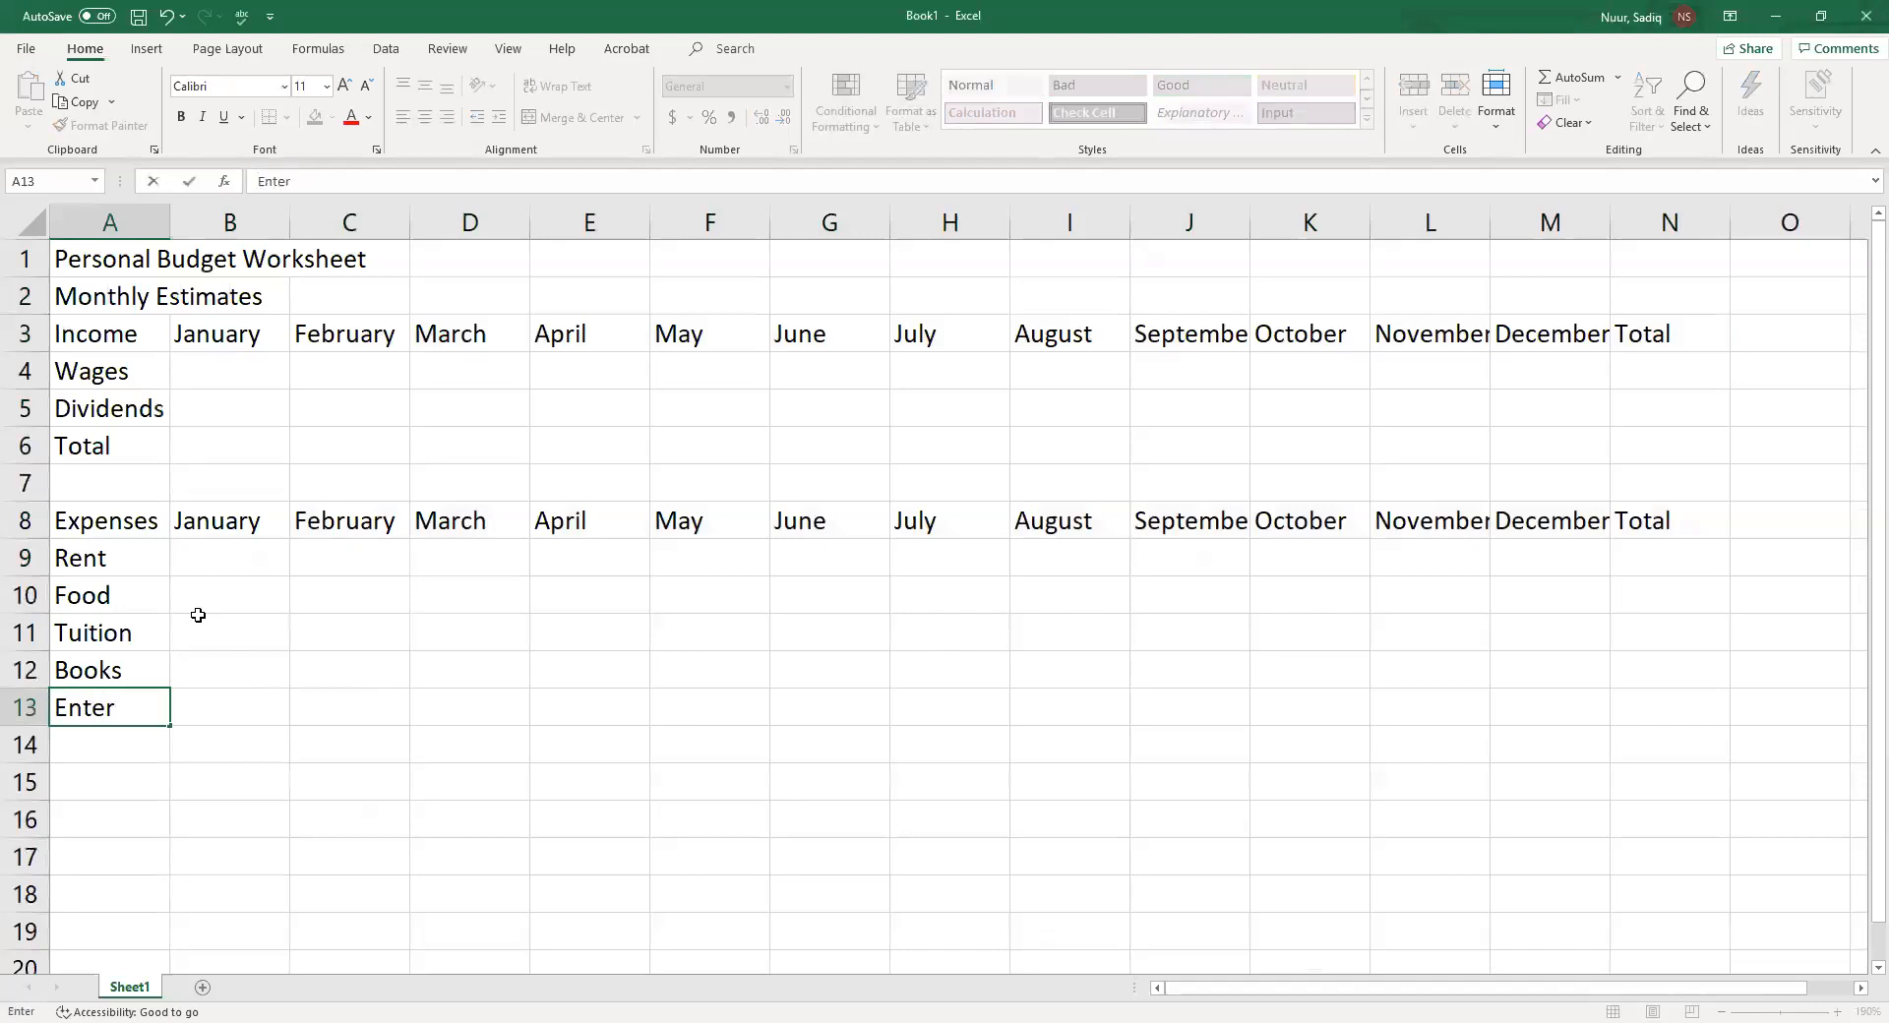
text(tainment)
key(Return)
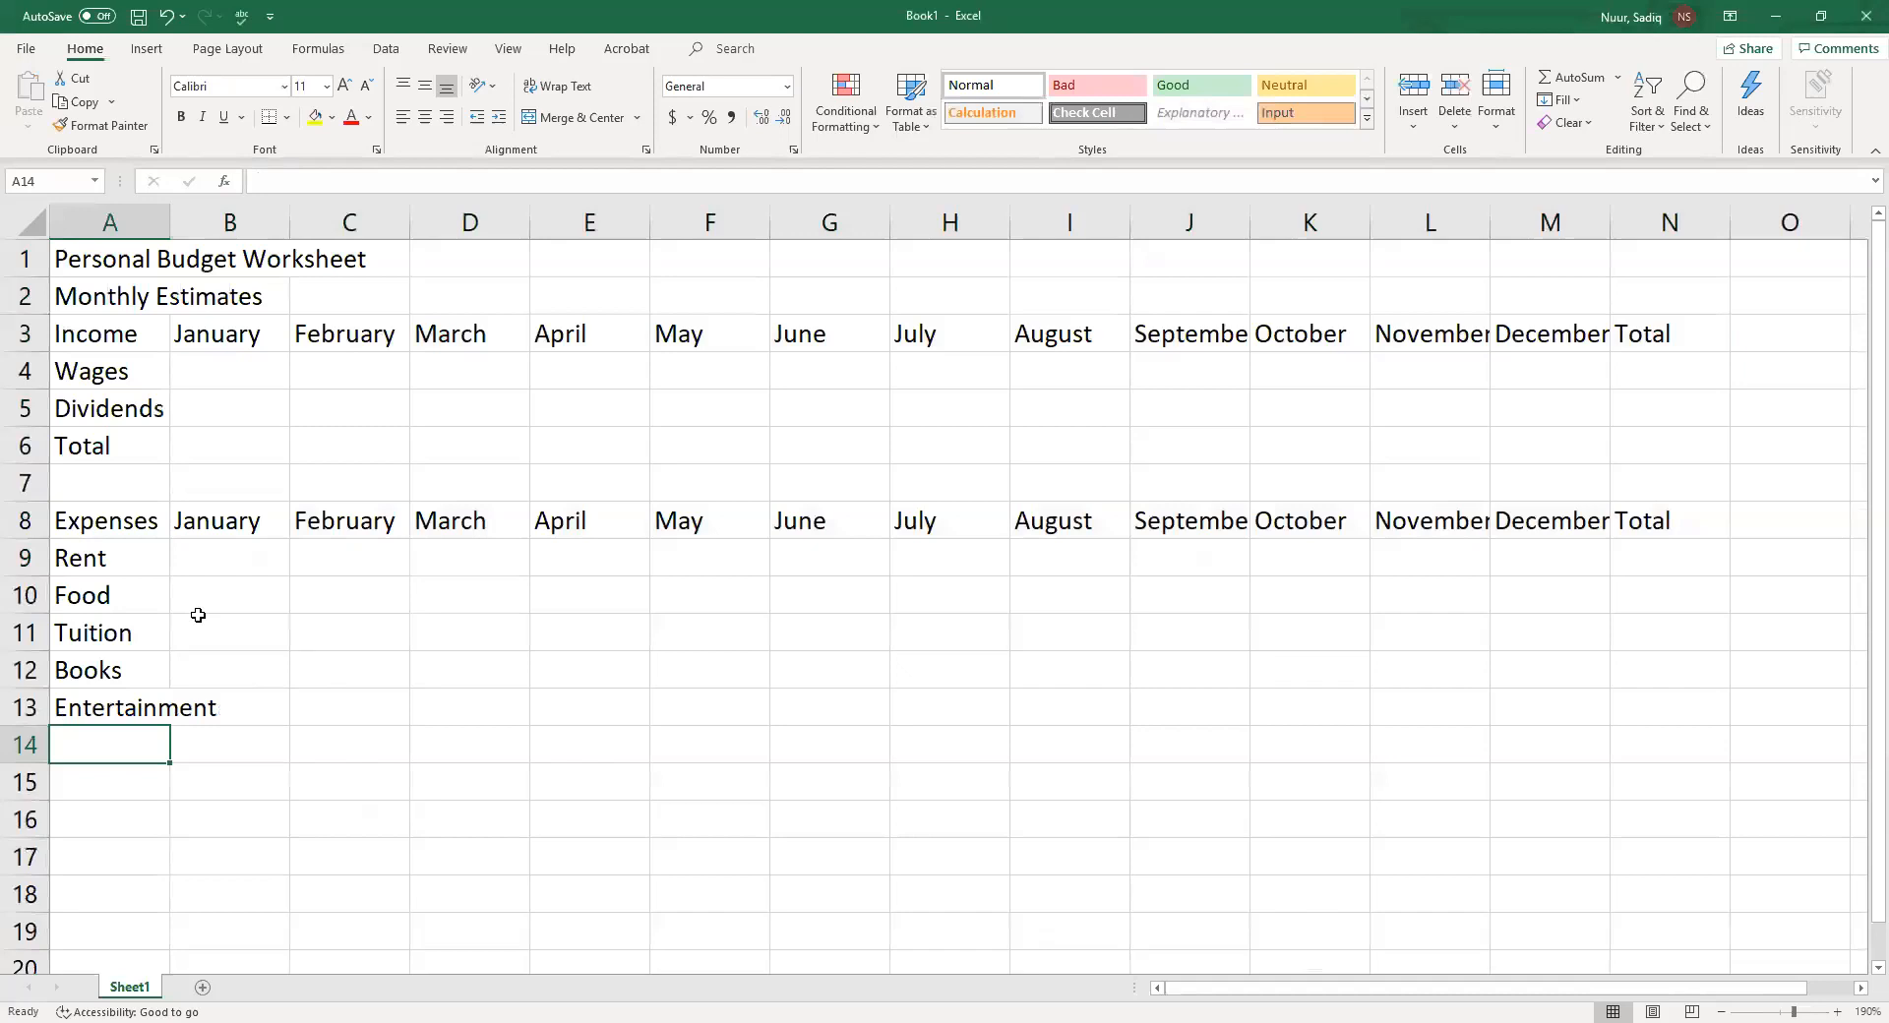
text(Car P)
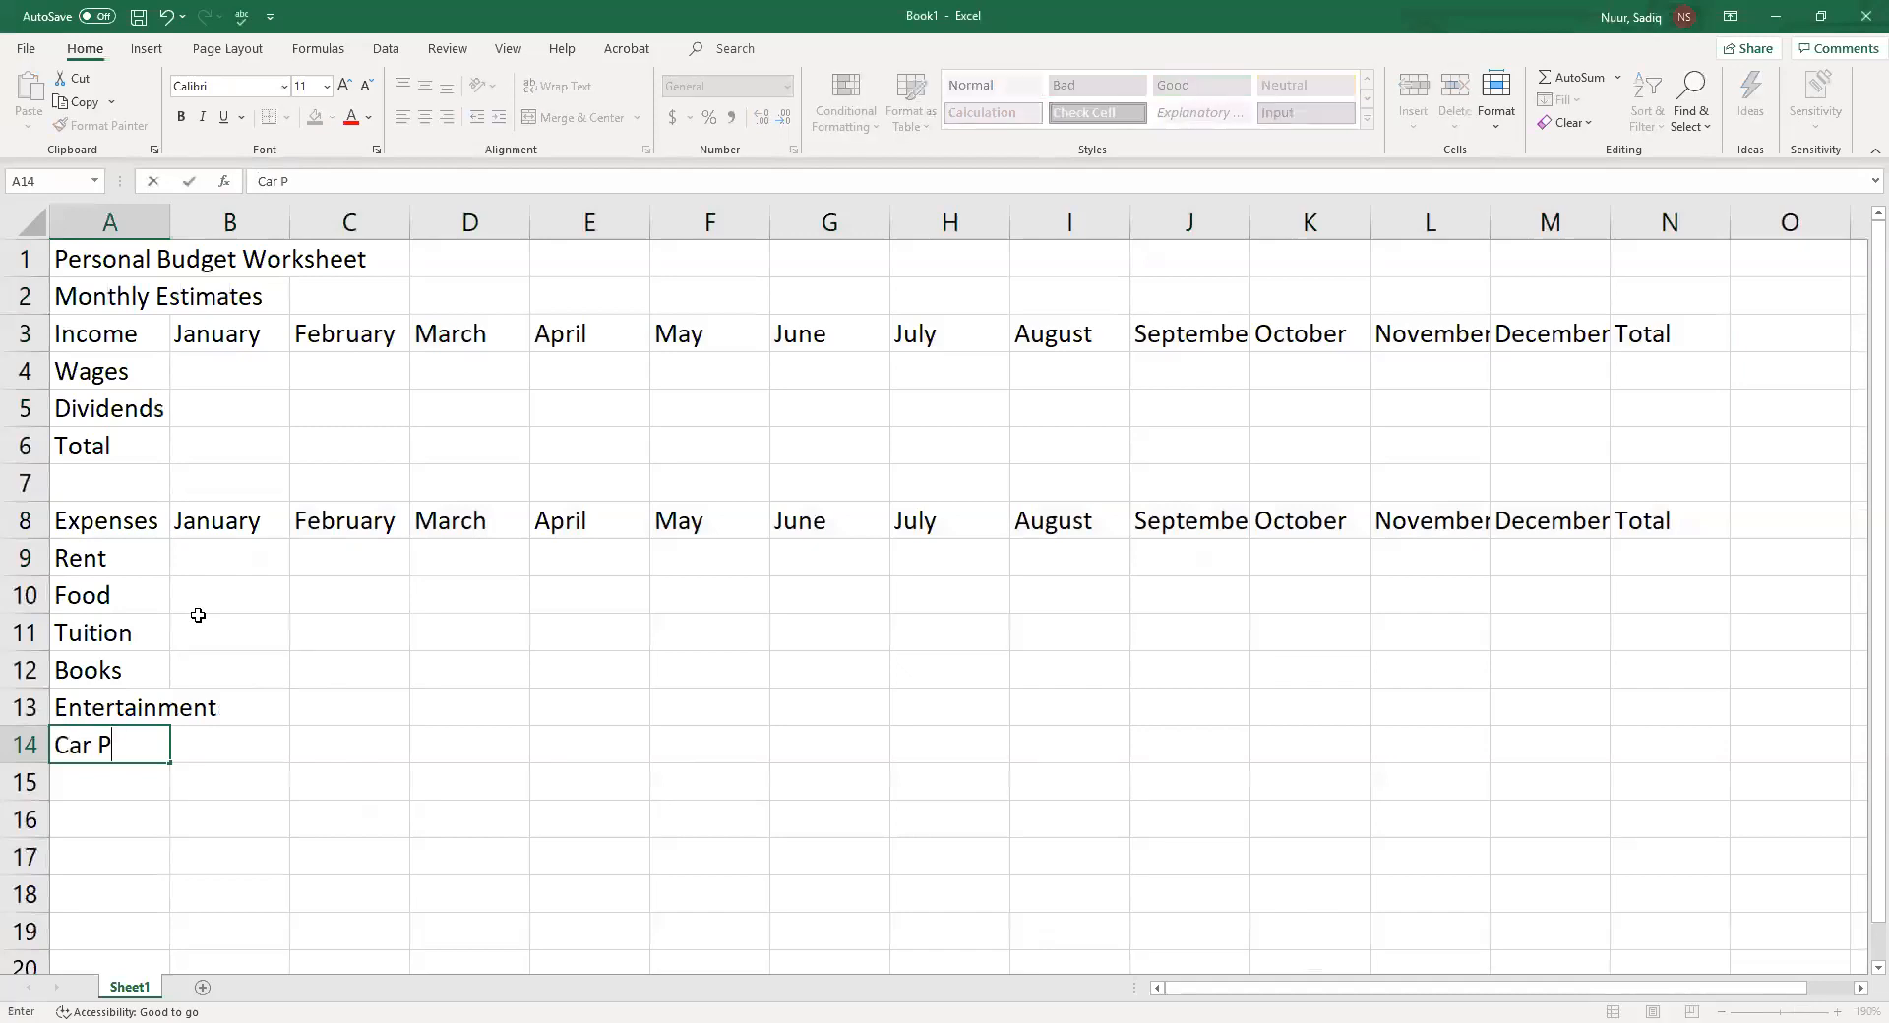
text(ayment)
key(Return)
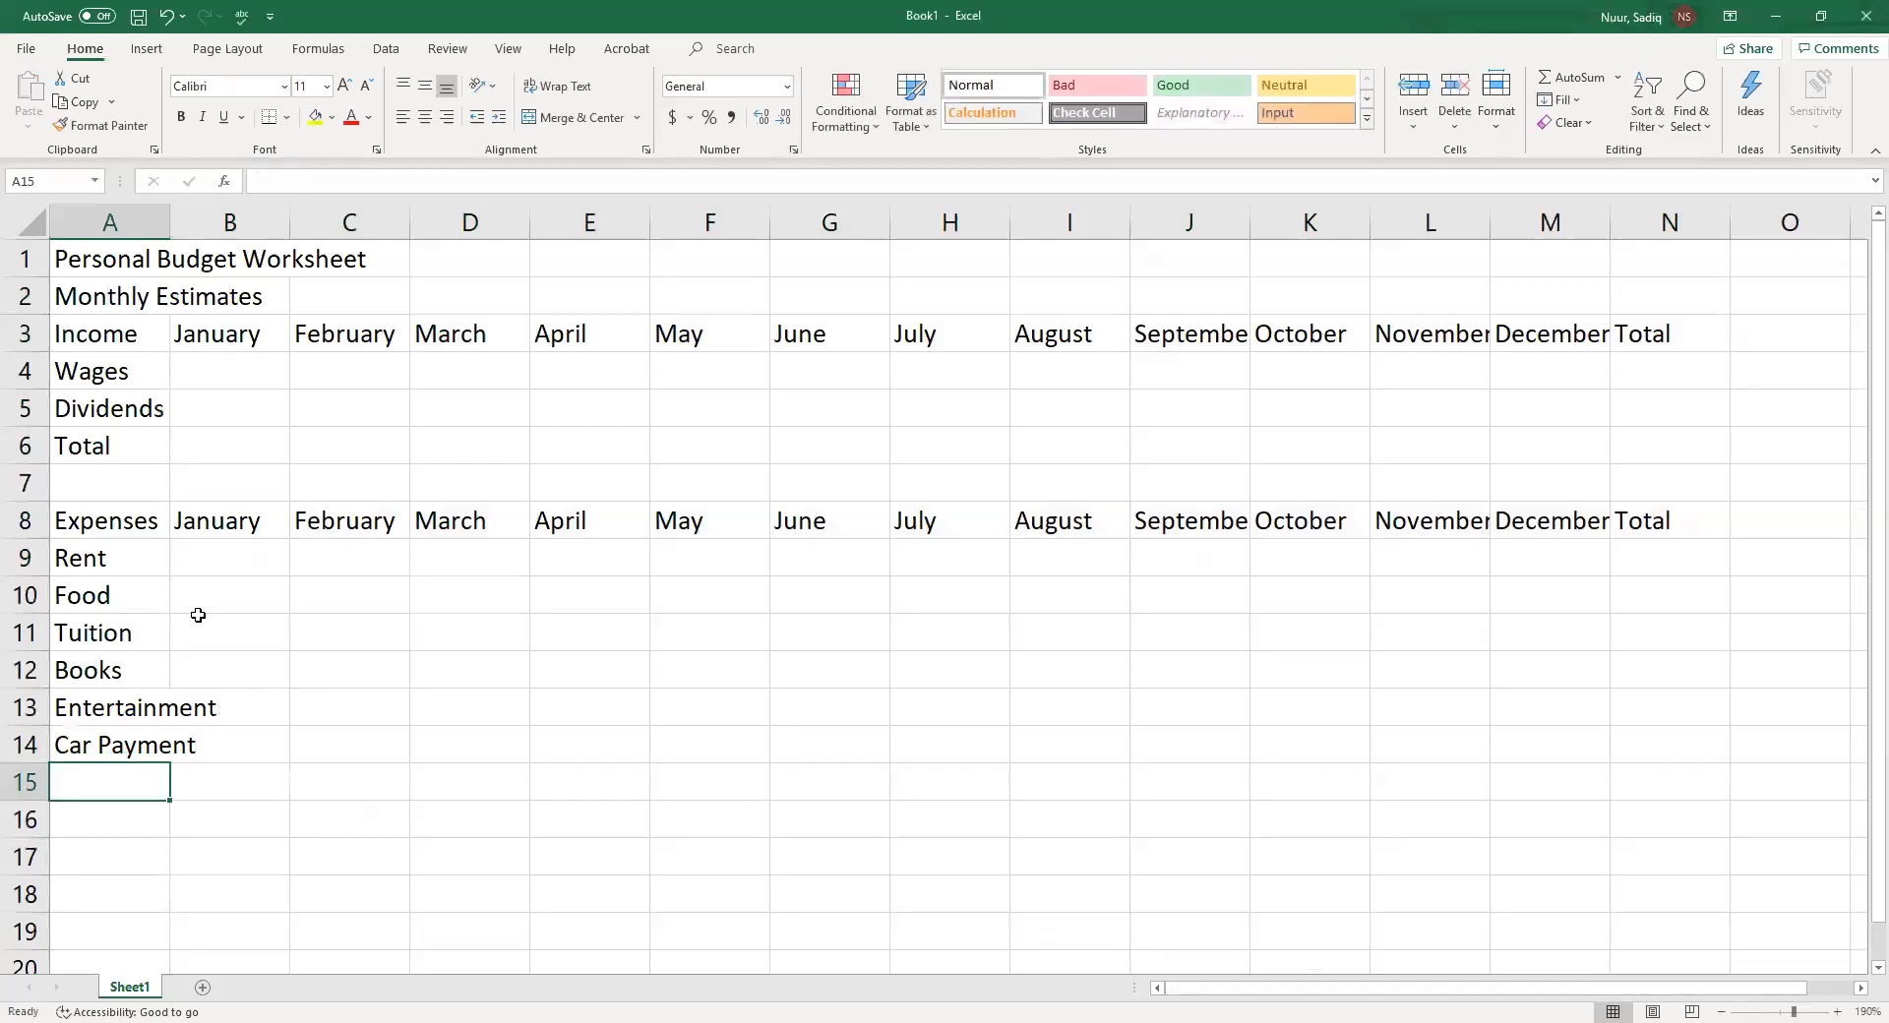
Enter the expense labels Gas in cell A15 and Miscellaneous in cell A16
text(Gas)
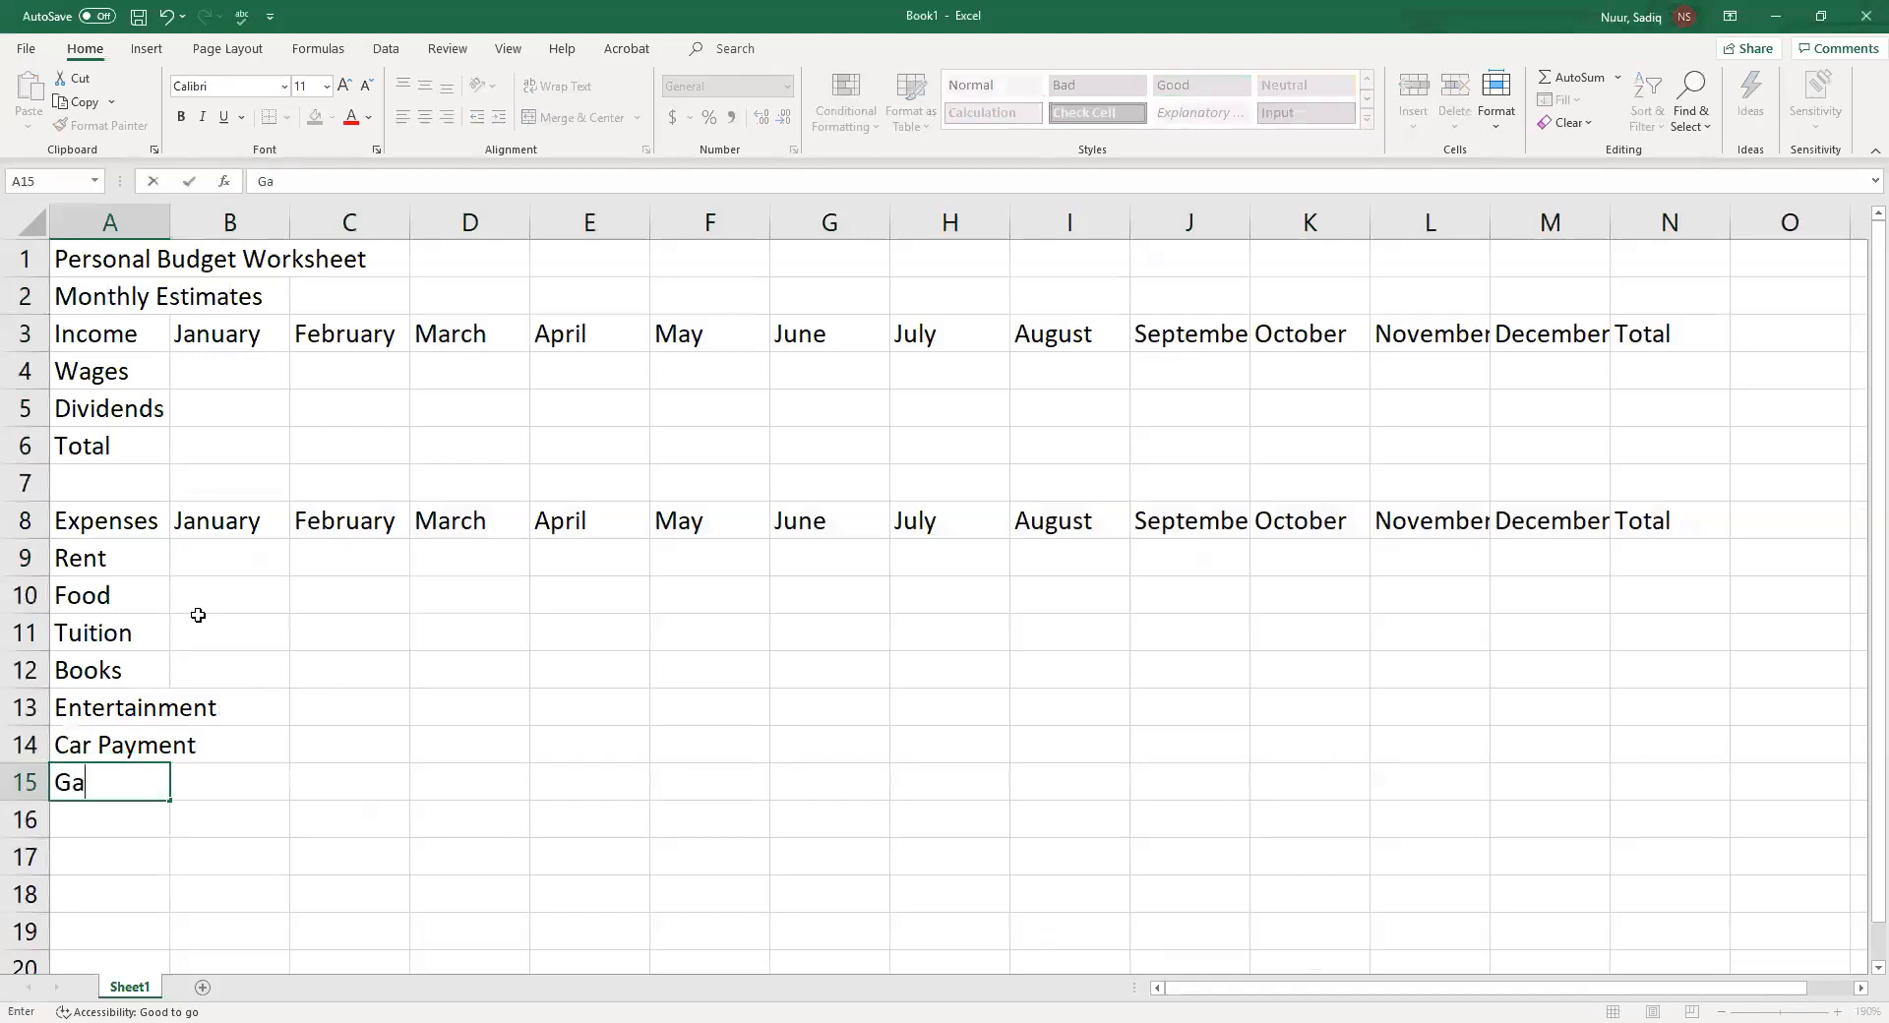
key(Return)
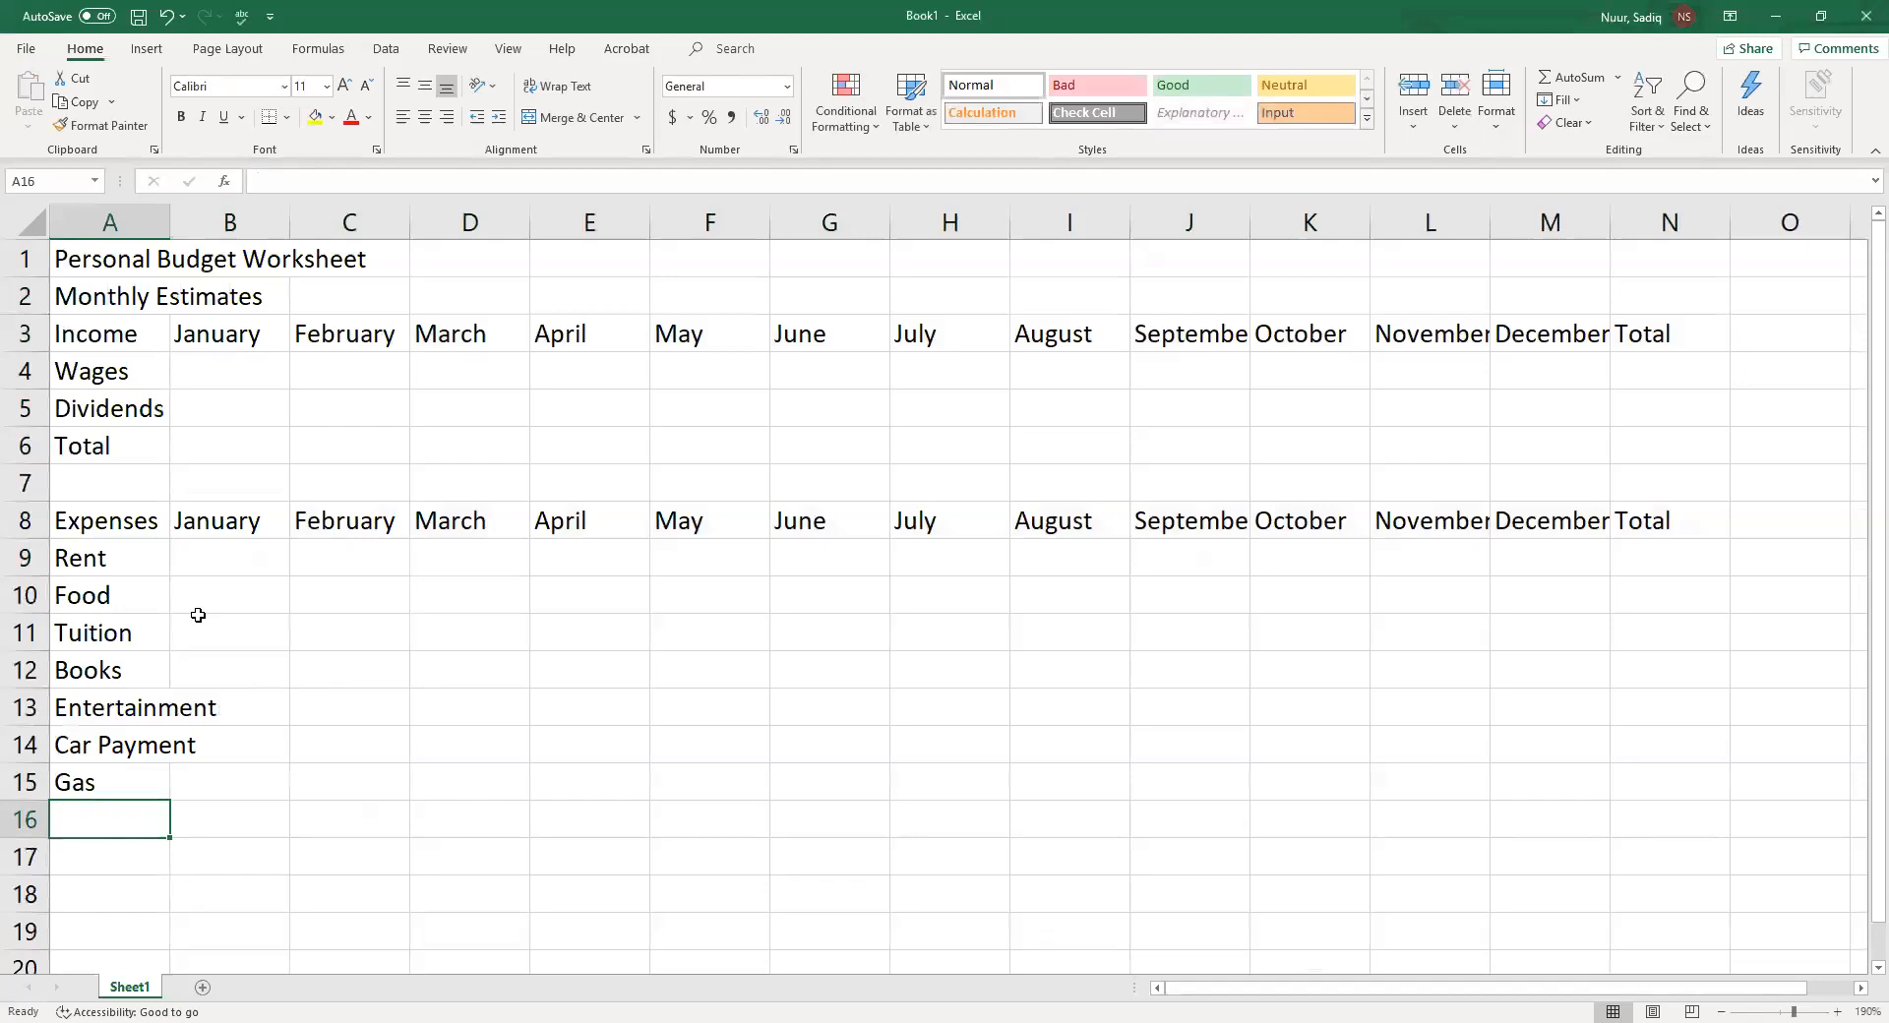
text(Miscell)
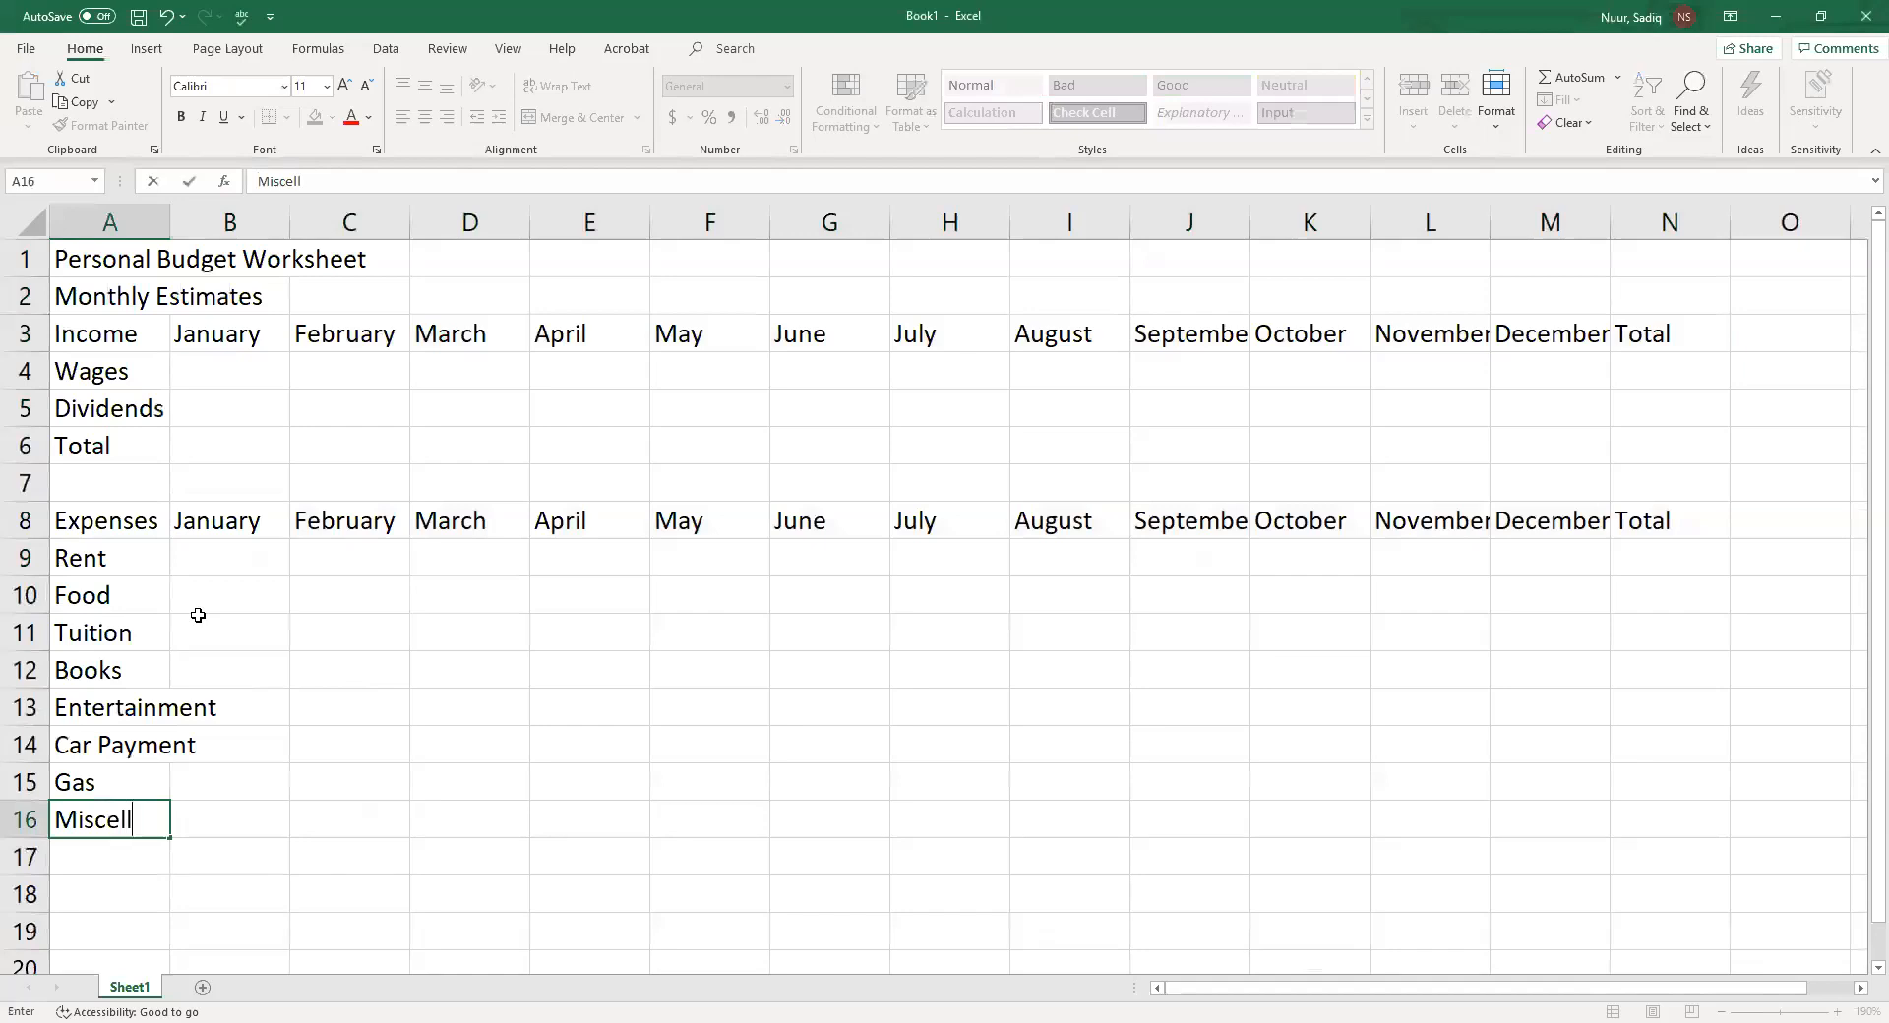
text(aneous)
key(Return)
Enter the label Total in cell A17 and Net in cell A19
text(Total)
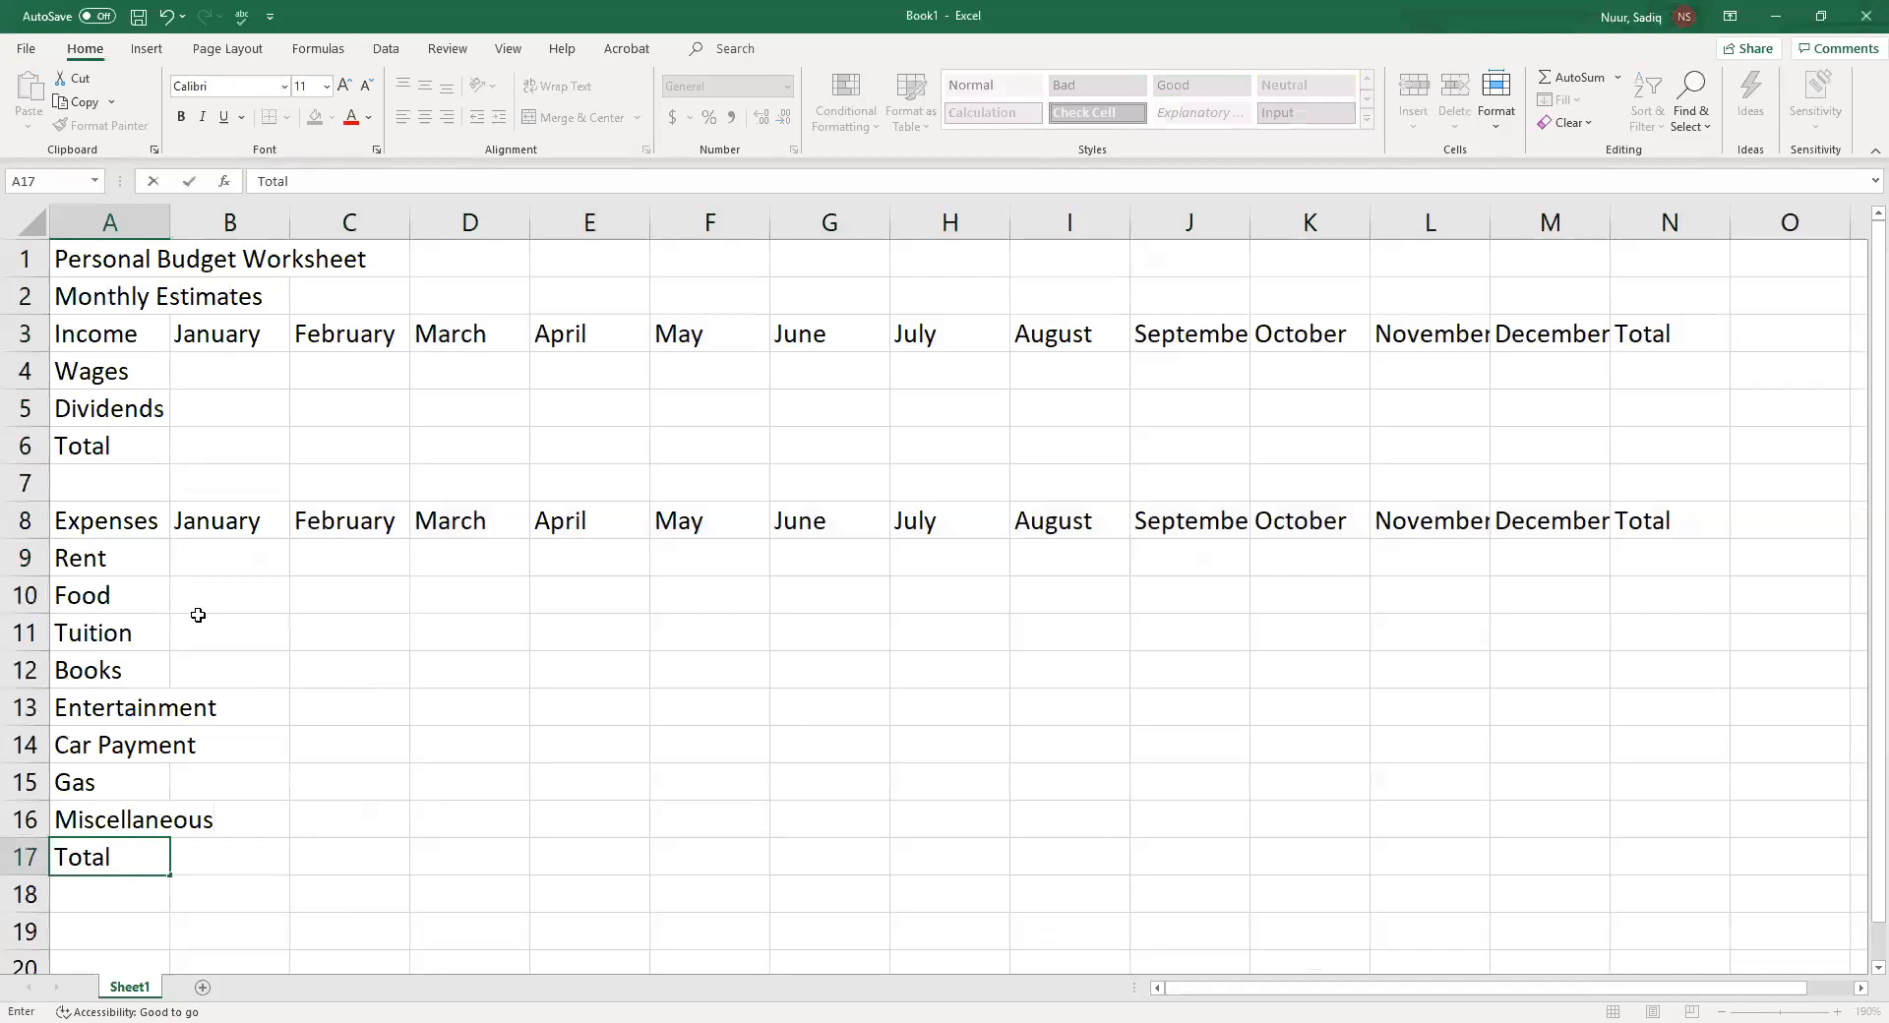
key(Return)
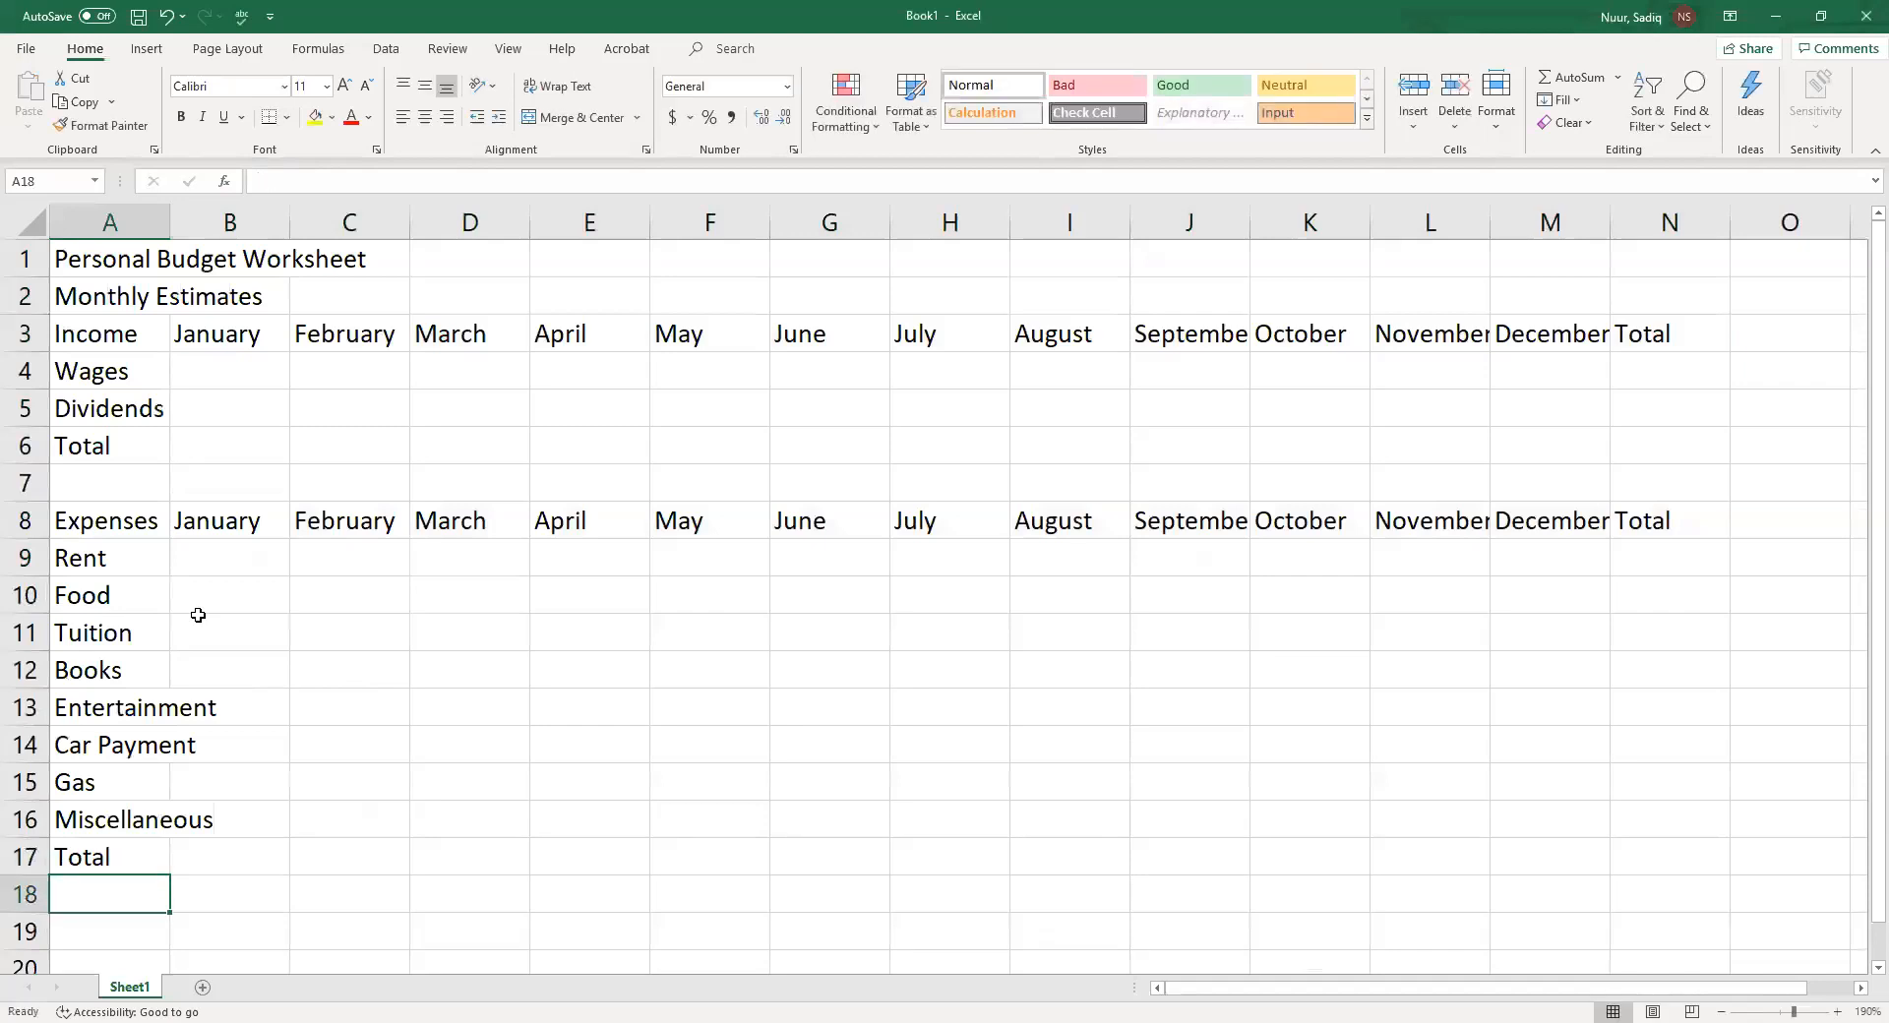
key(Down)
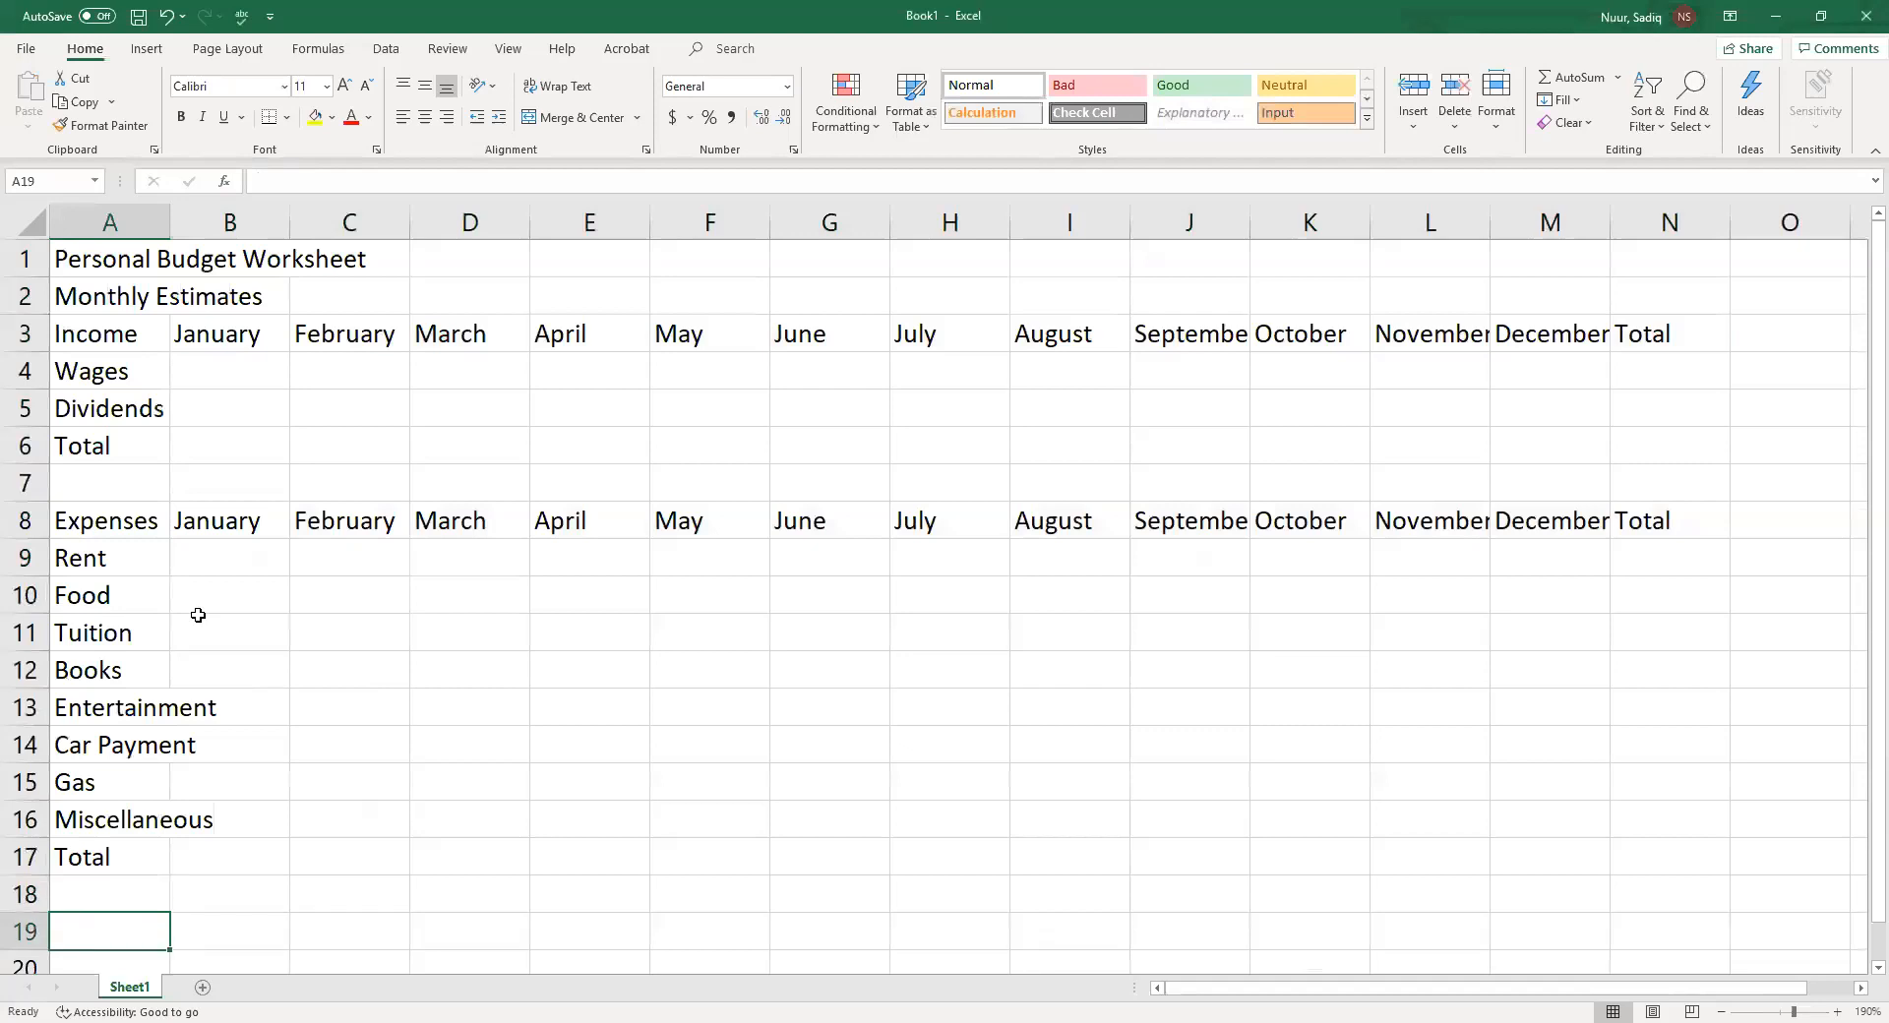
text(Net)
key(Return)
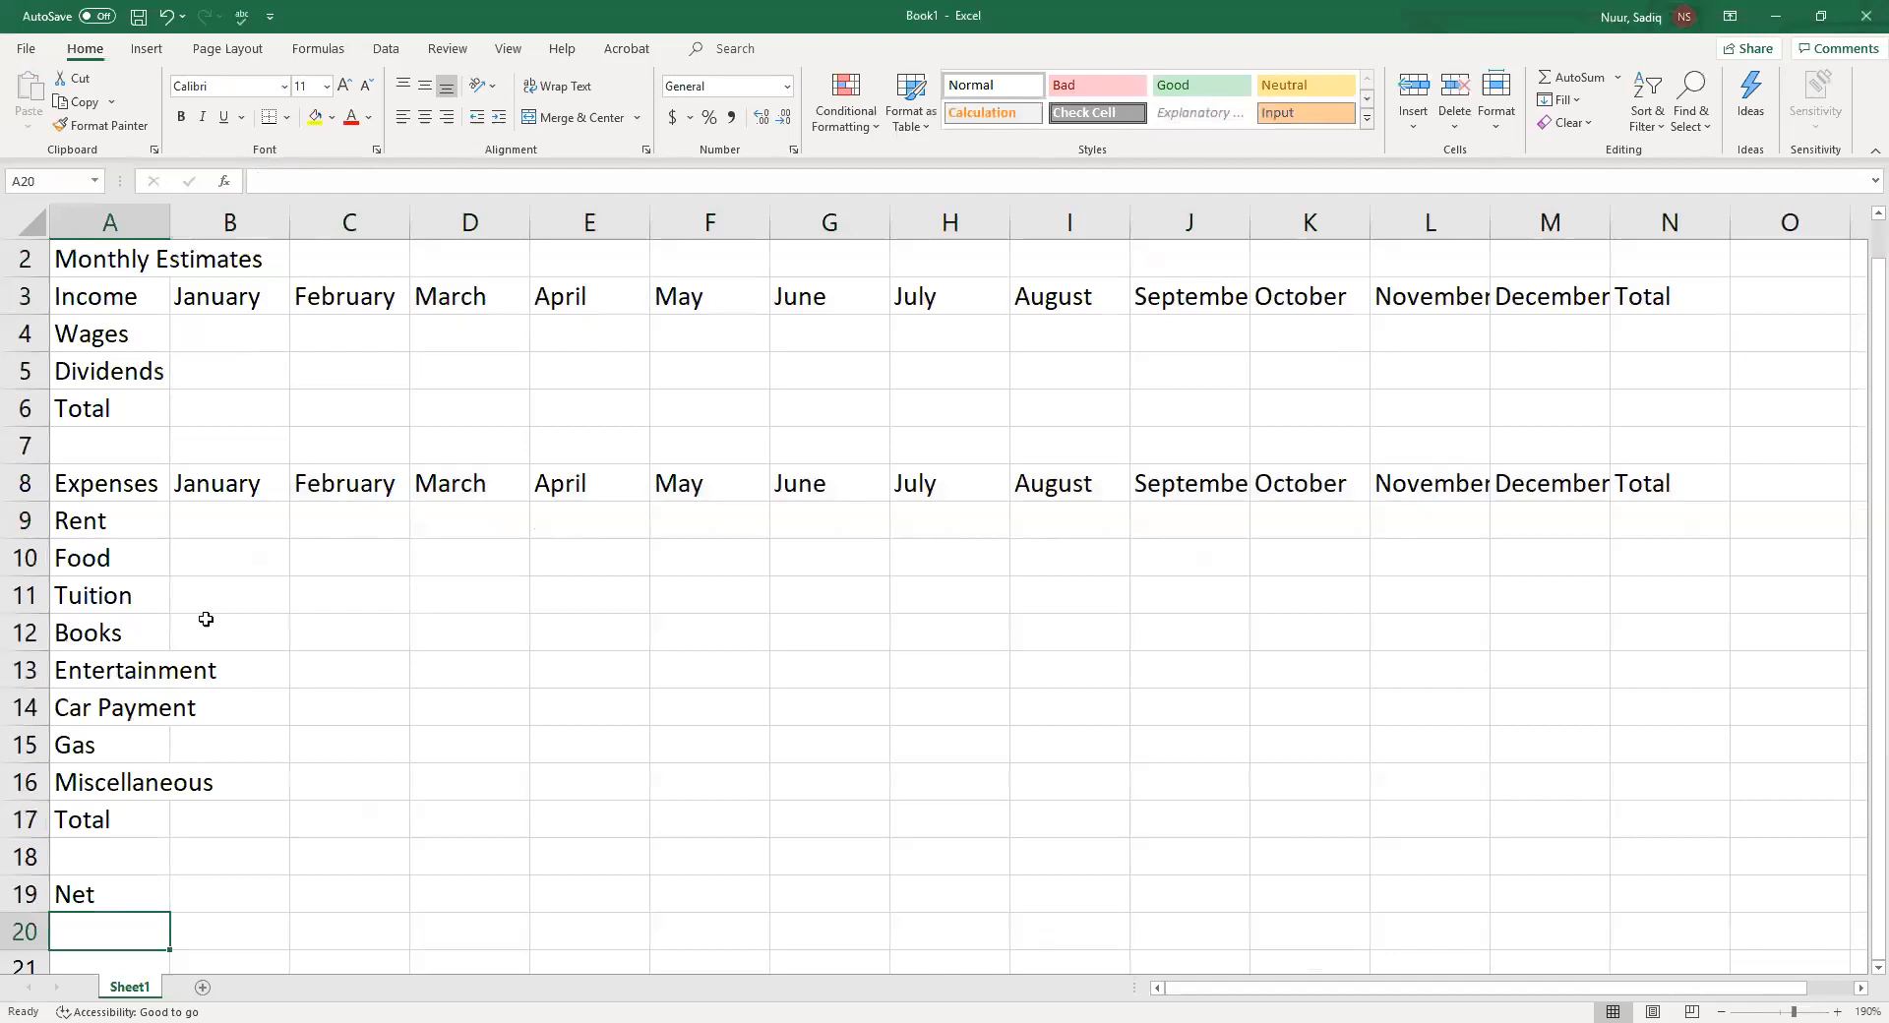
Enter 1417.12 as the January wages in cell B4
scroll(208, 620, up, 1)
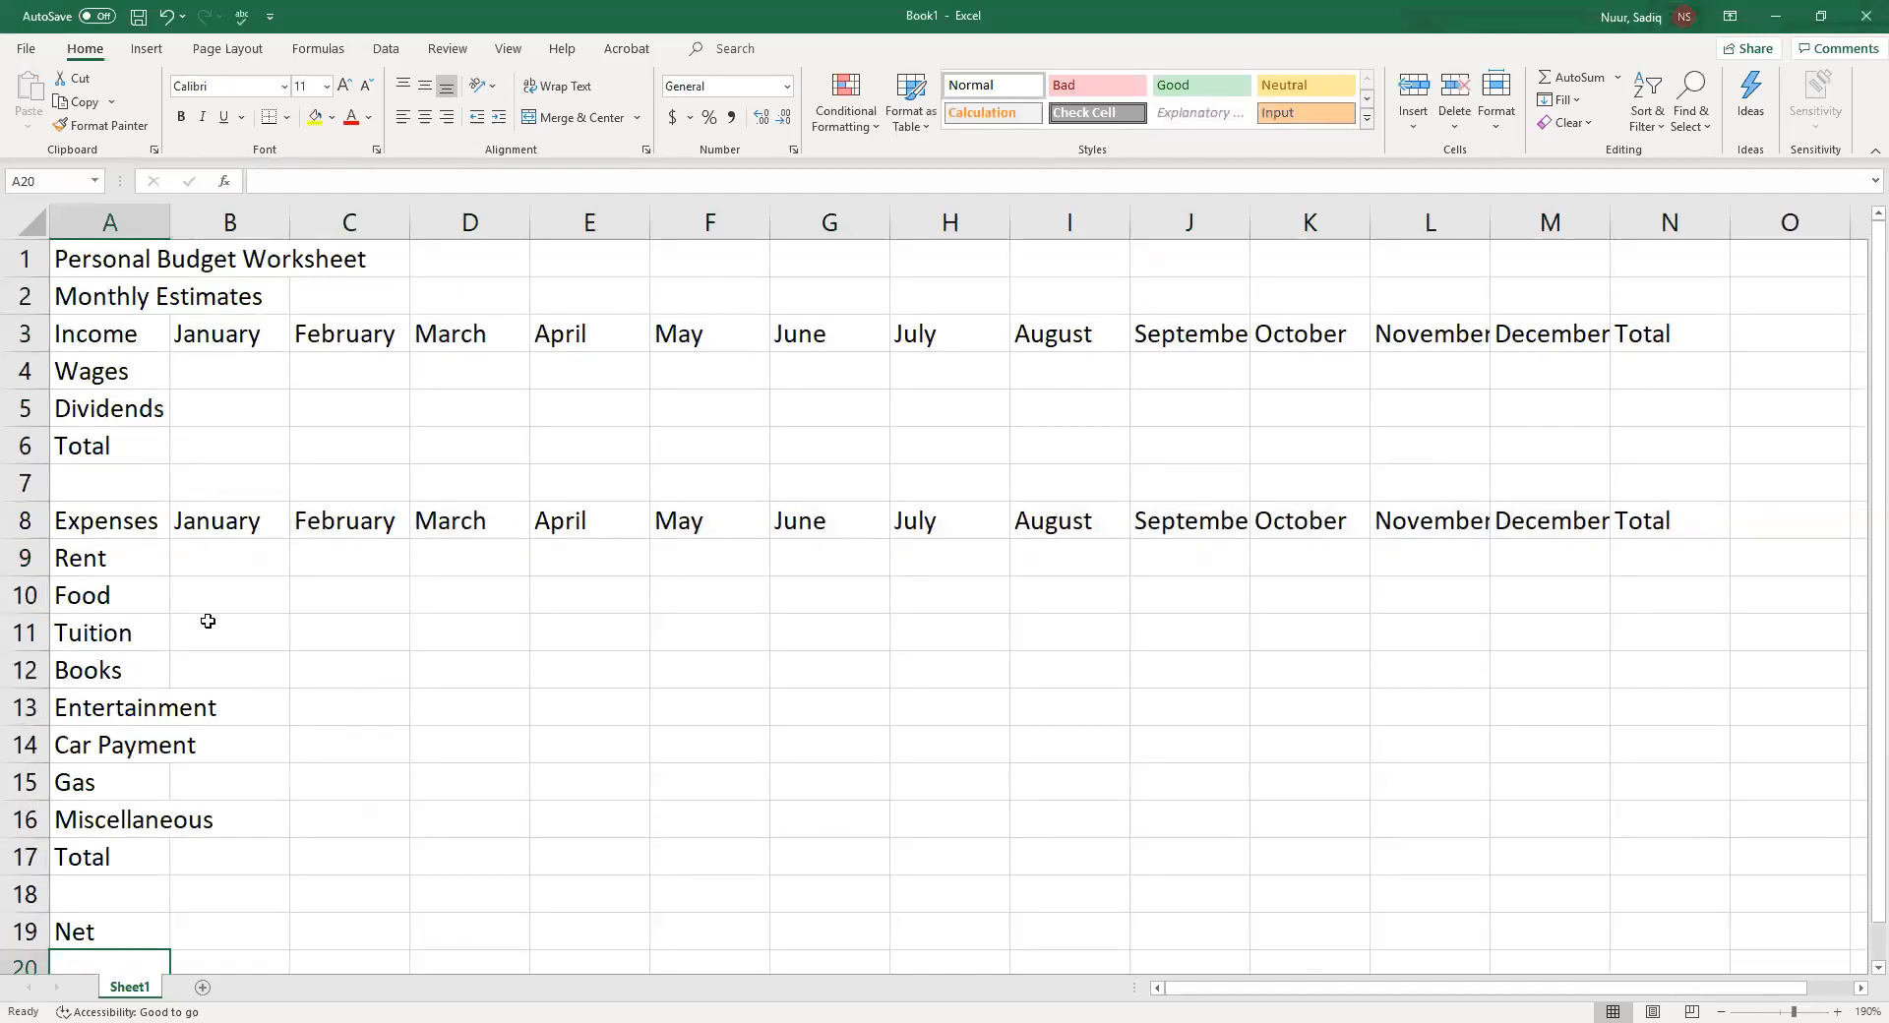
click(212, 372)
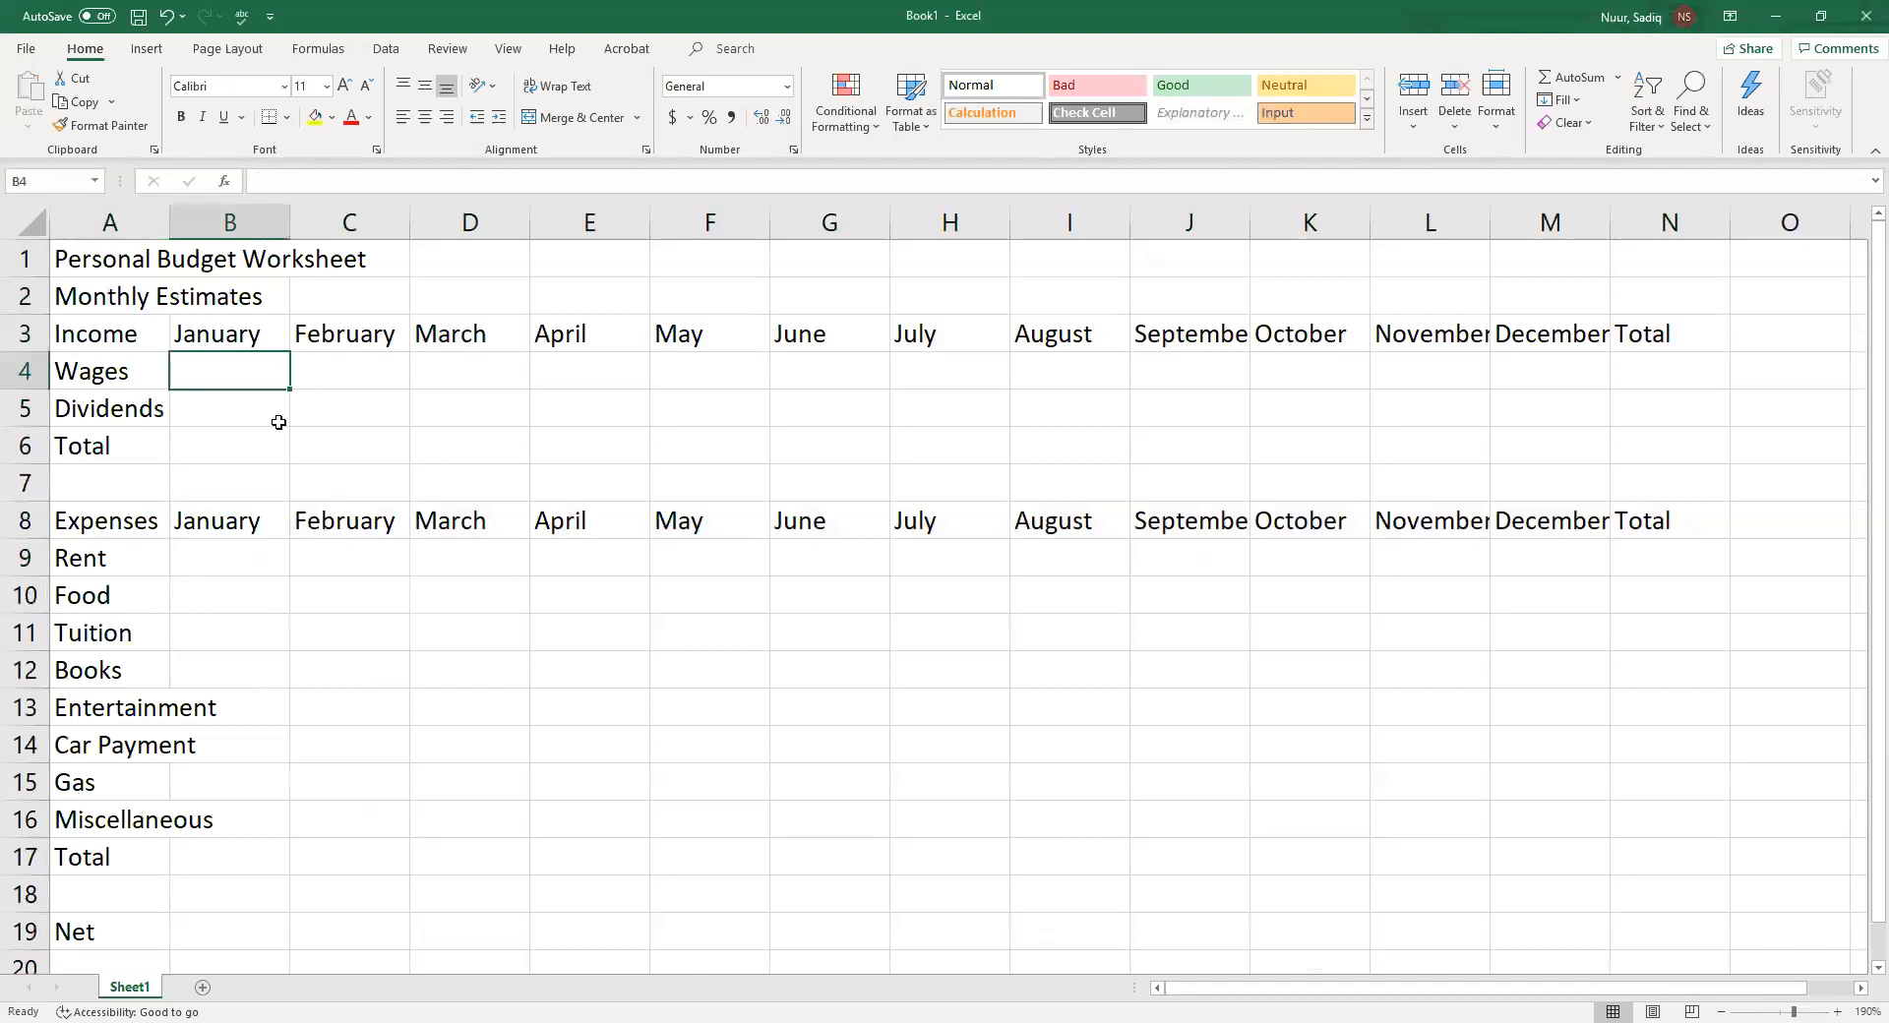
text(1)
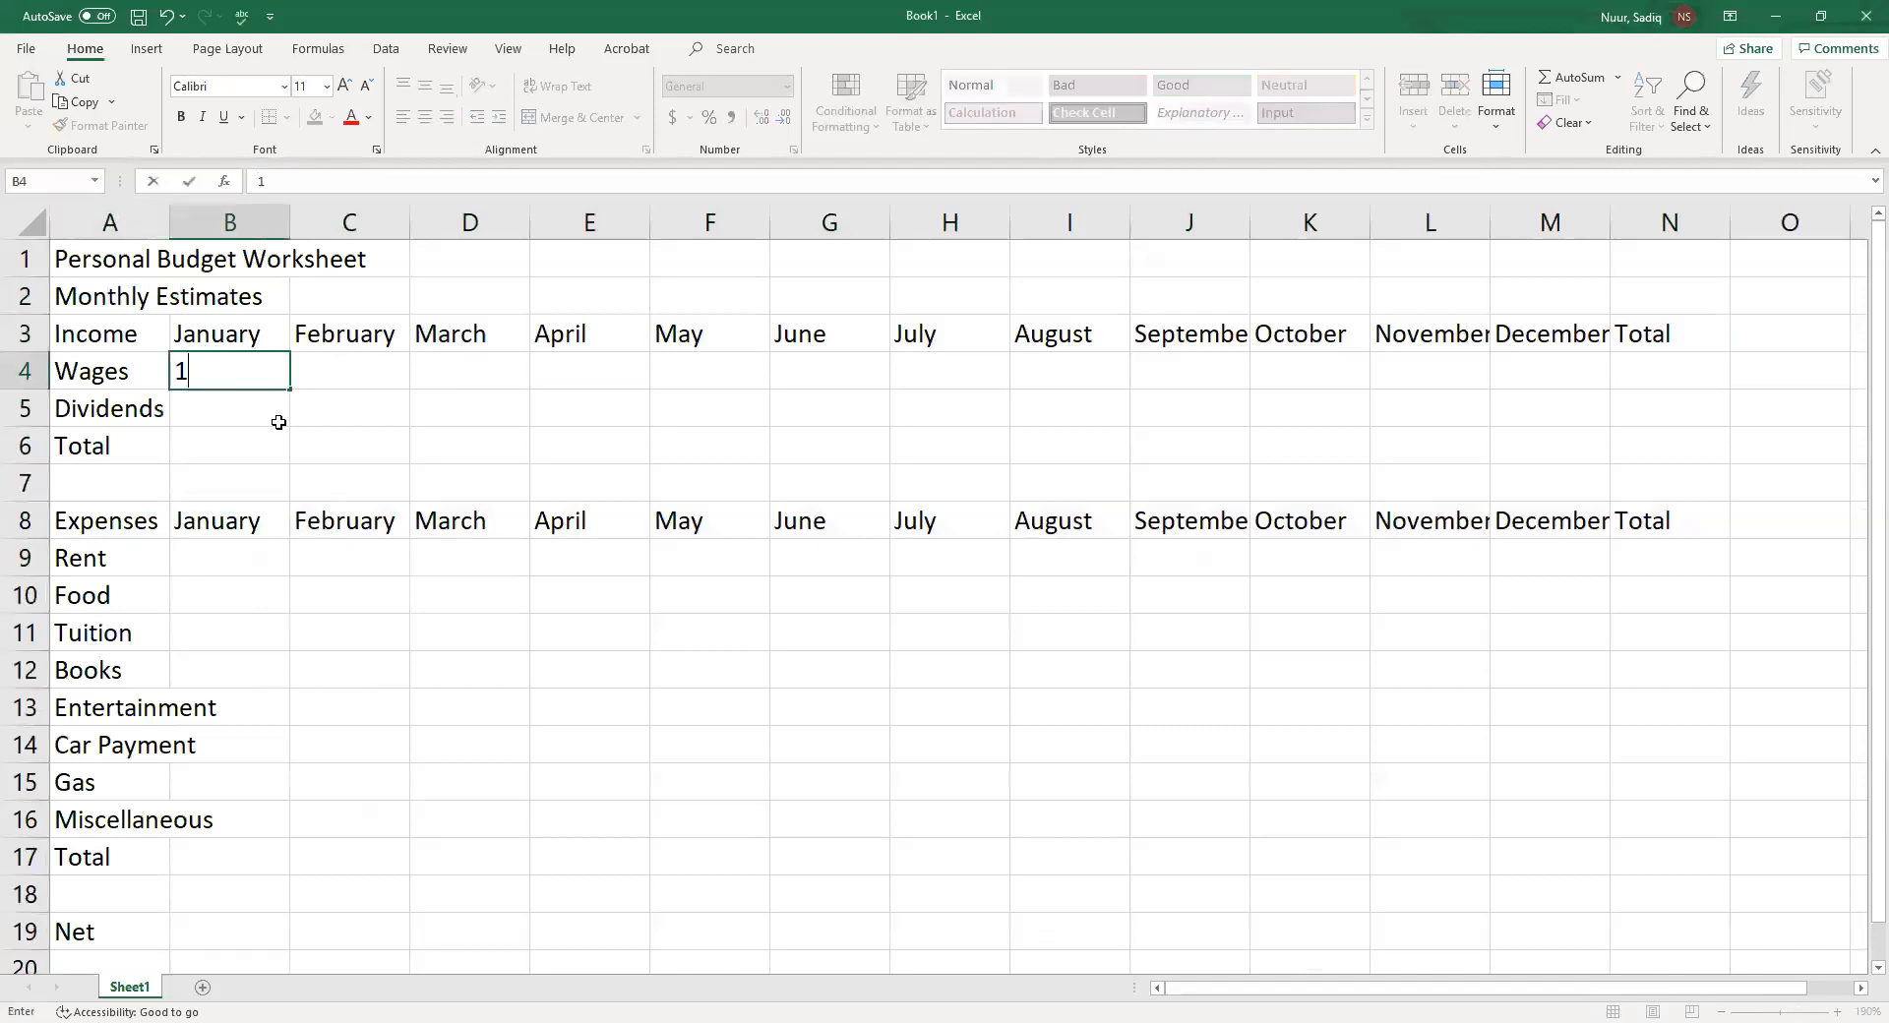
text(417.12)
key(Return)
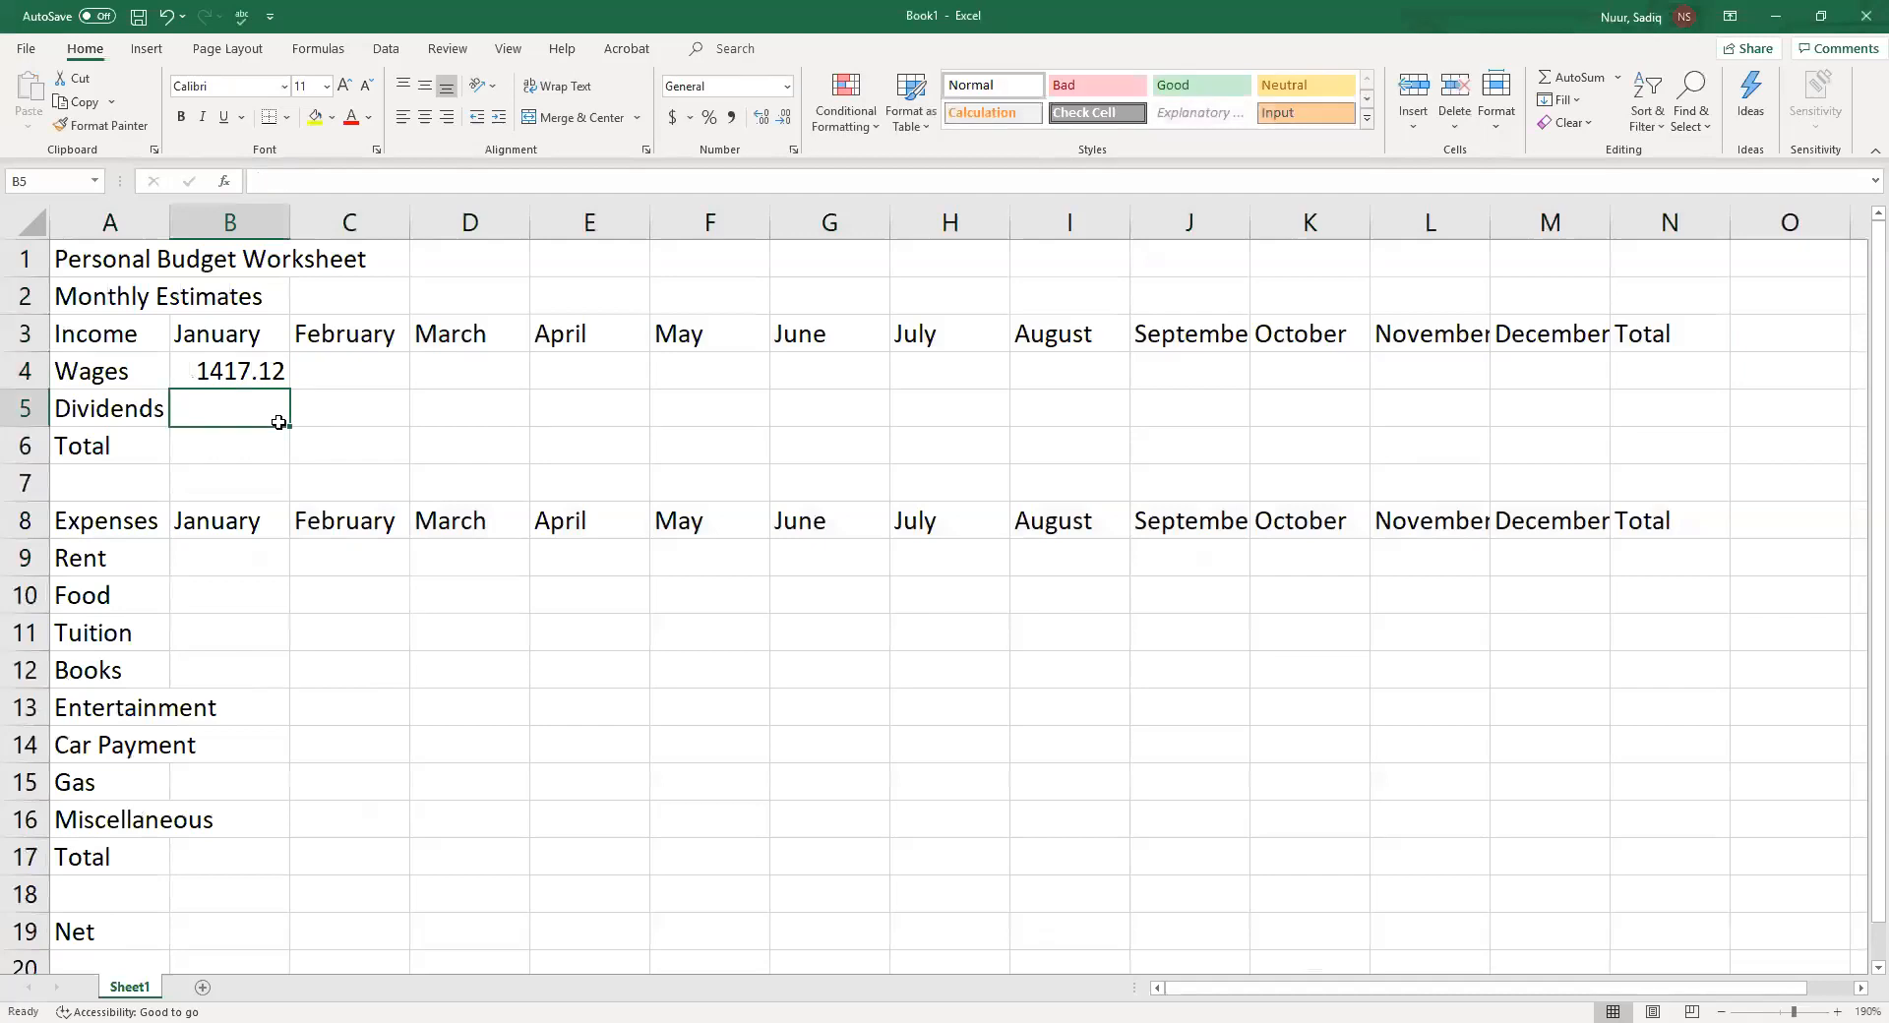
Fill the wages value from B4 across the row through December in M4
click(236, 373)
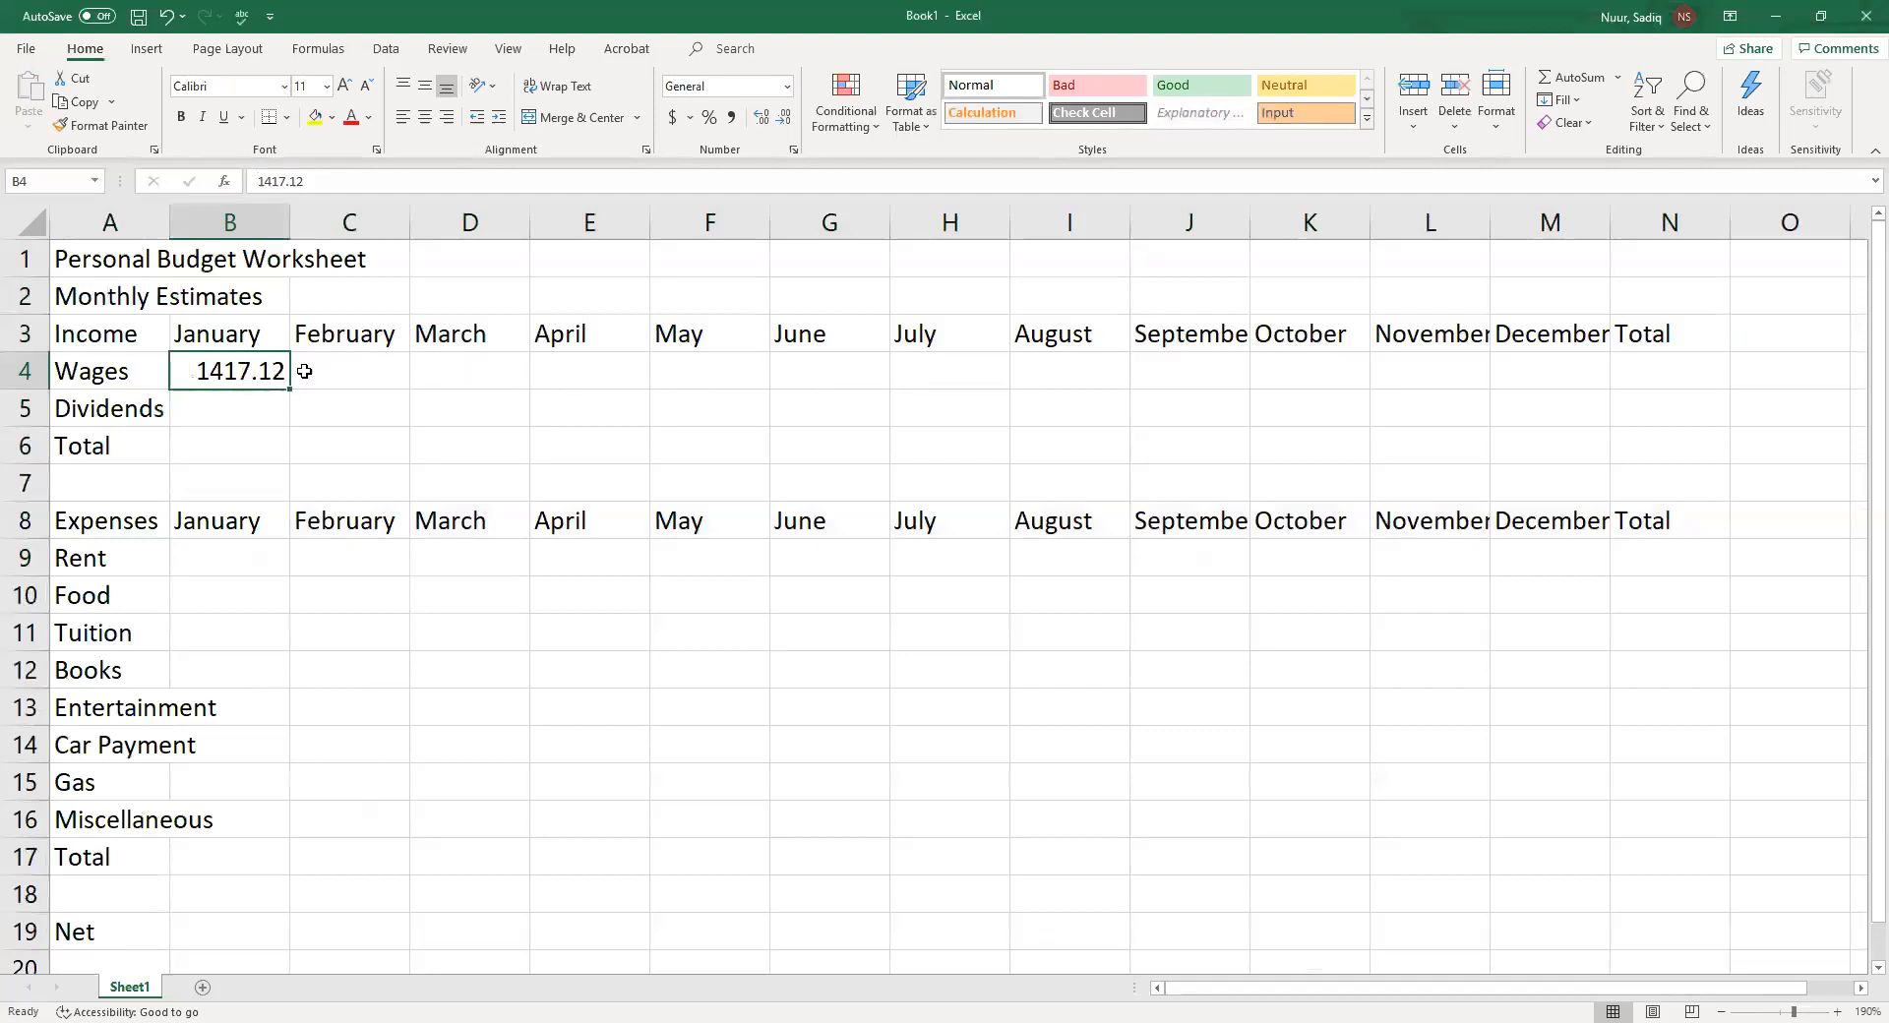
click(351, 374)
click(469, 382)
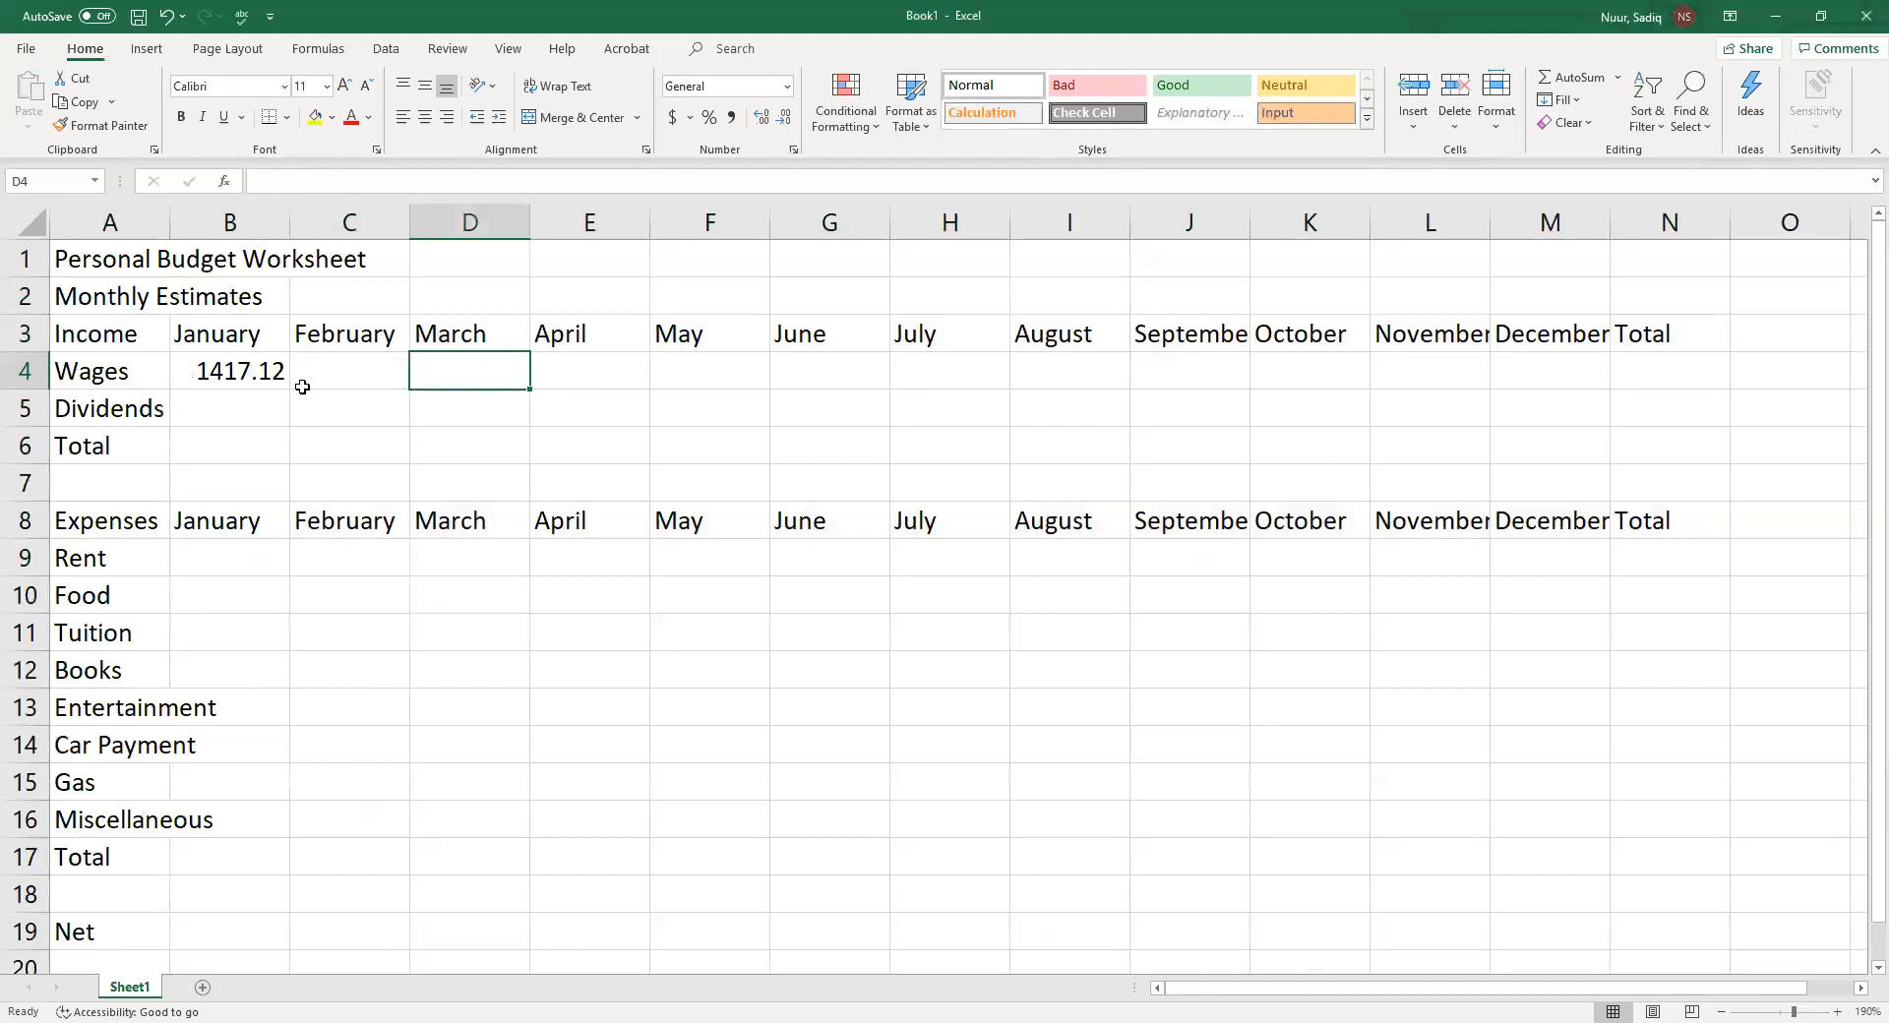
click(264, 386)
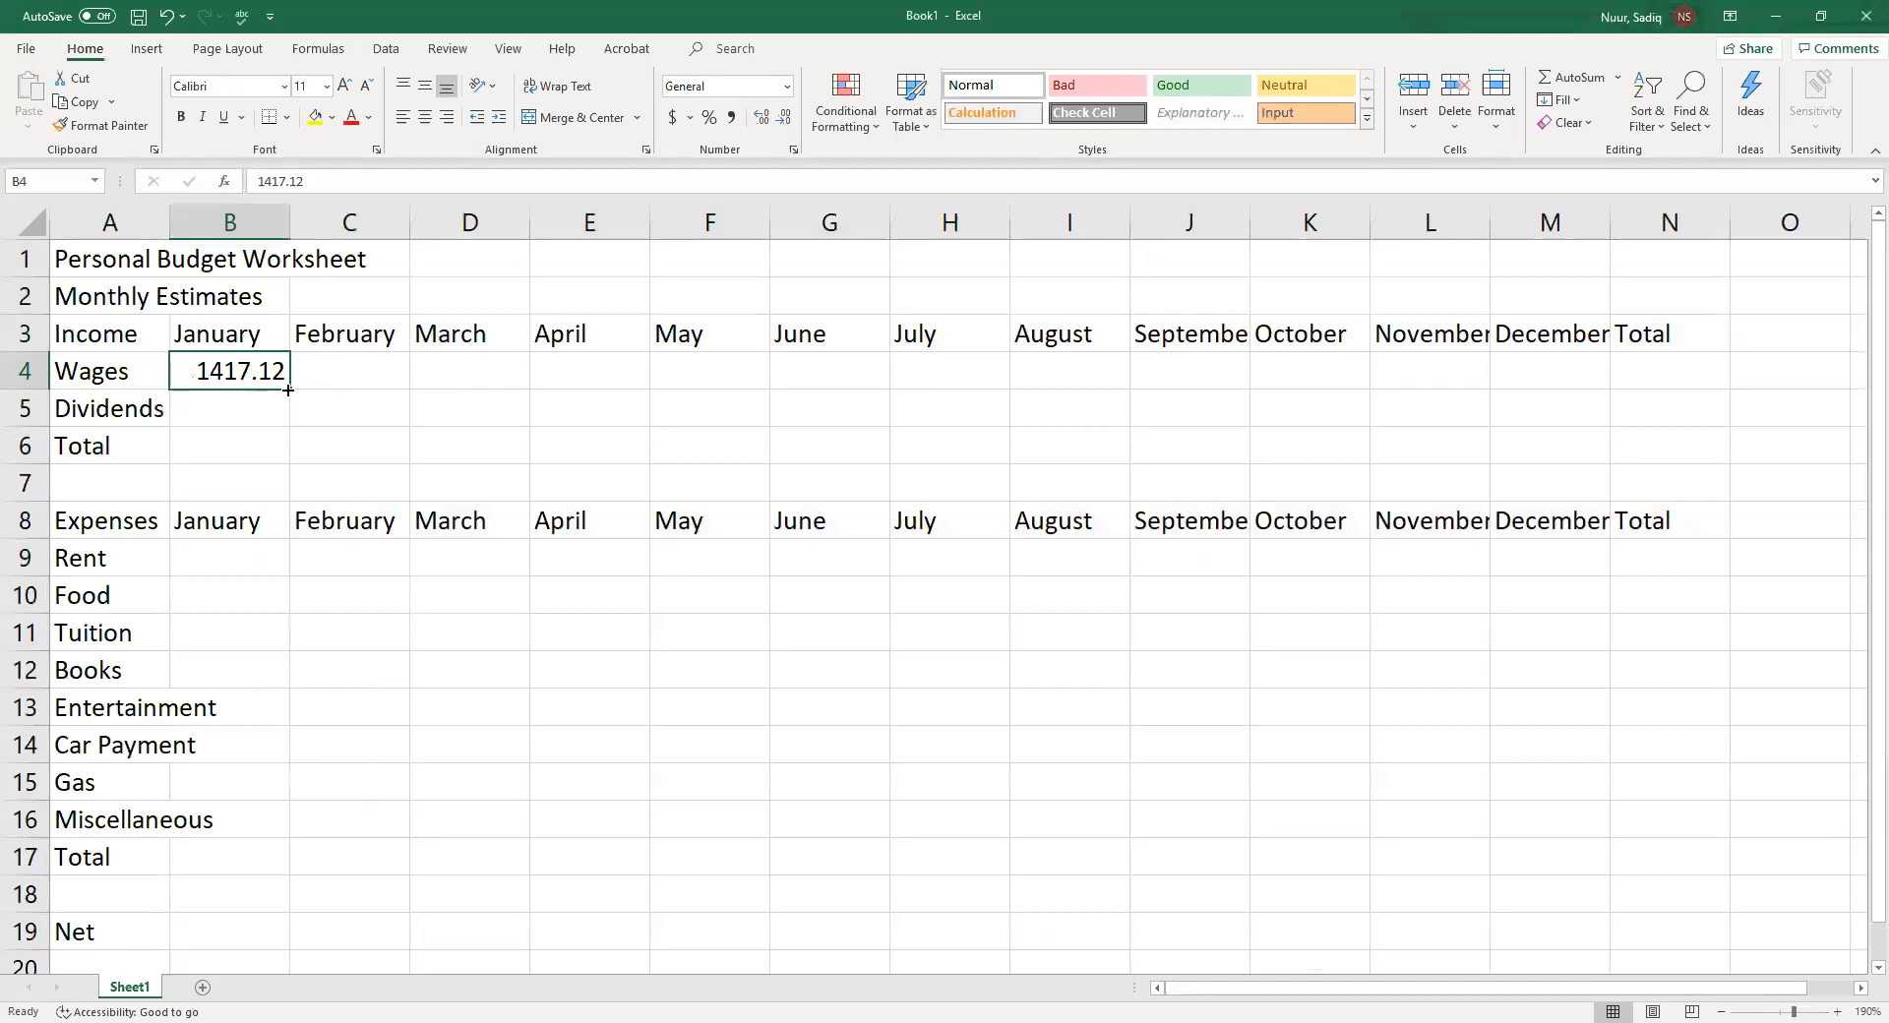
drag(291, 390, 345, 391)
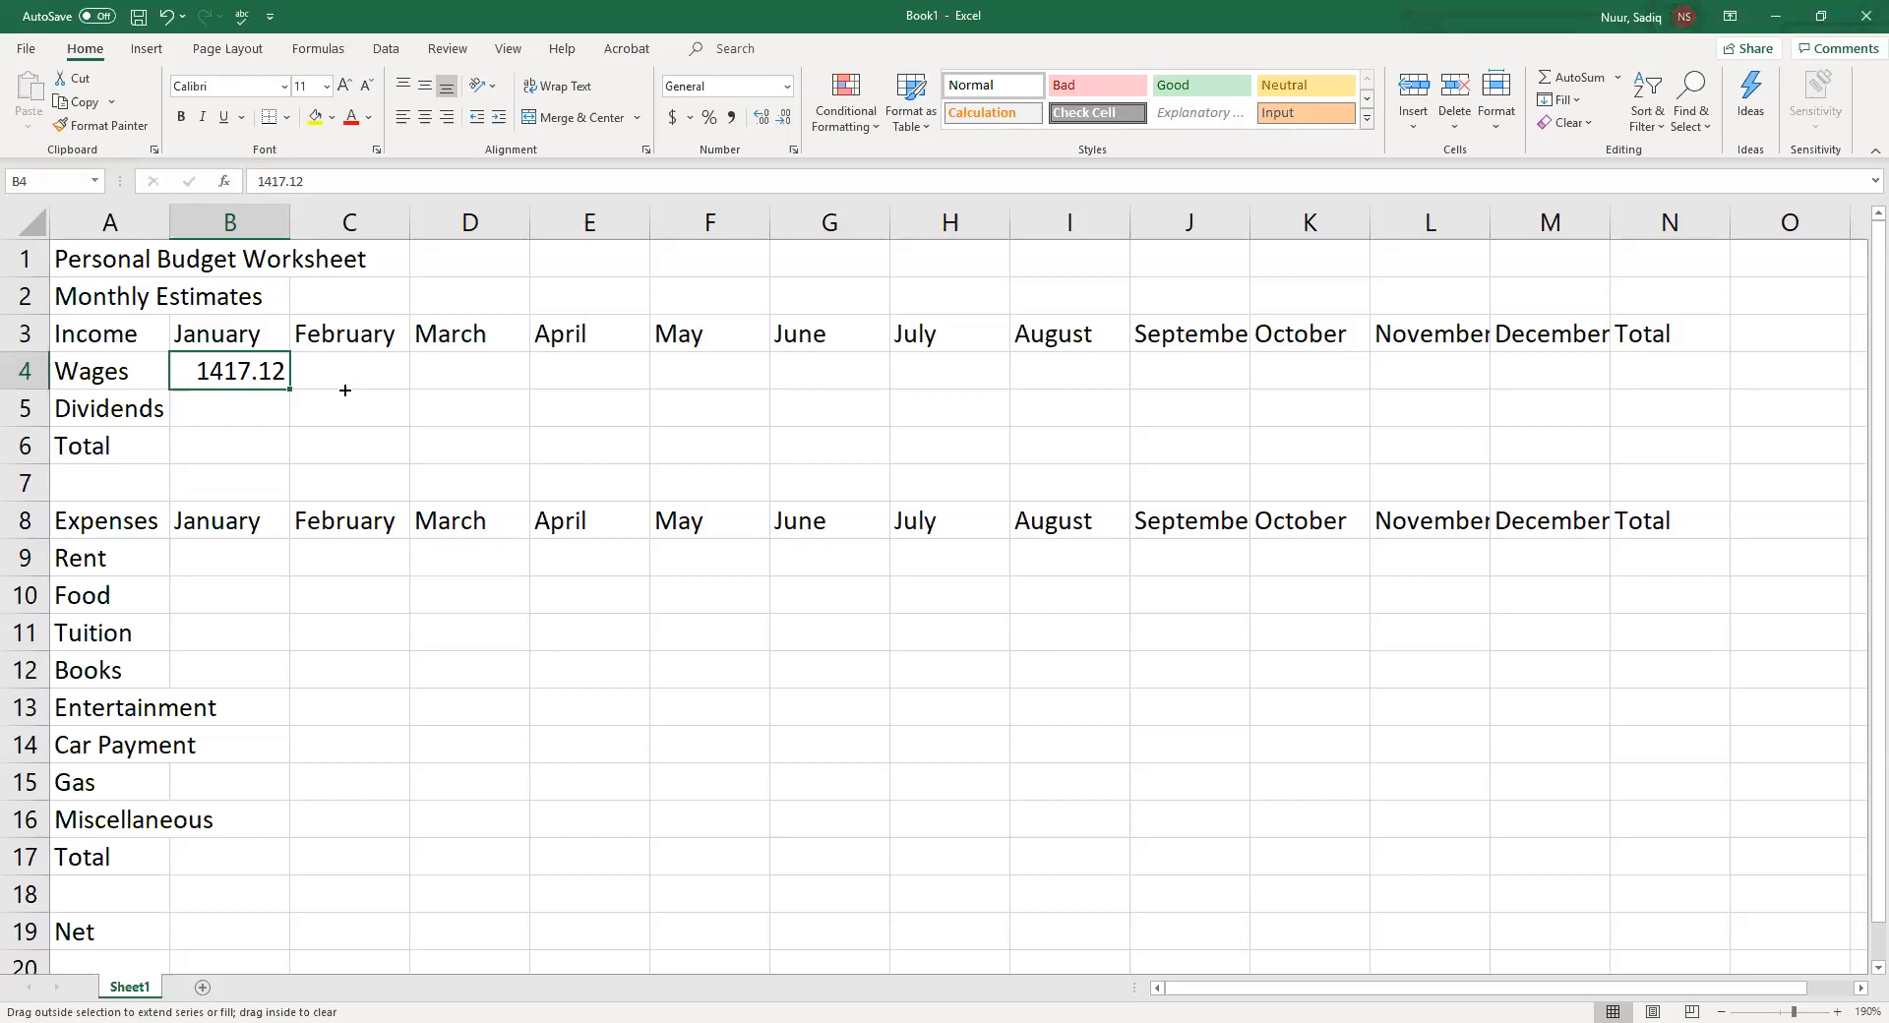
drag(345, 391, 1554, 393)
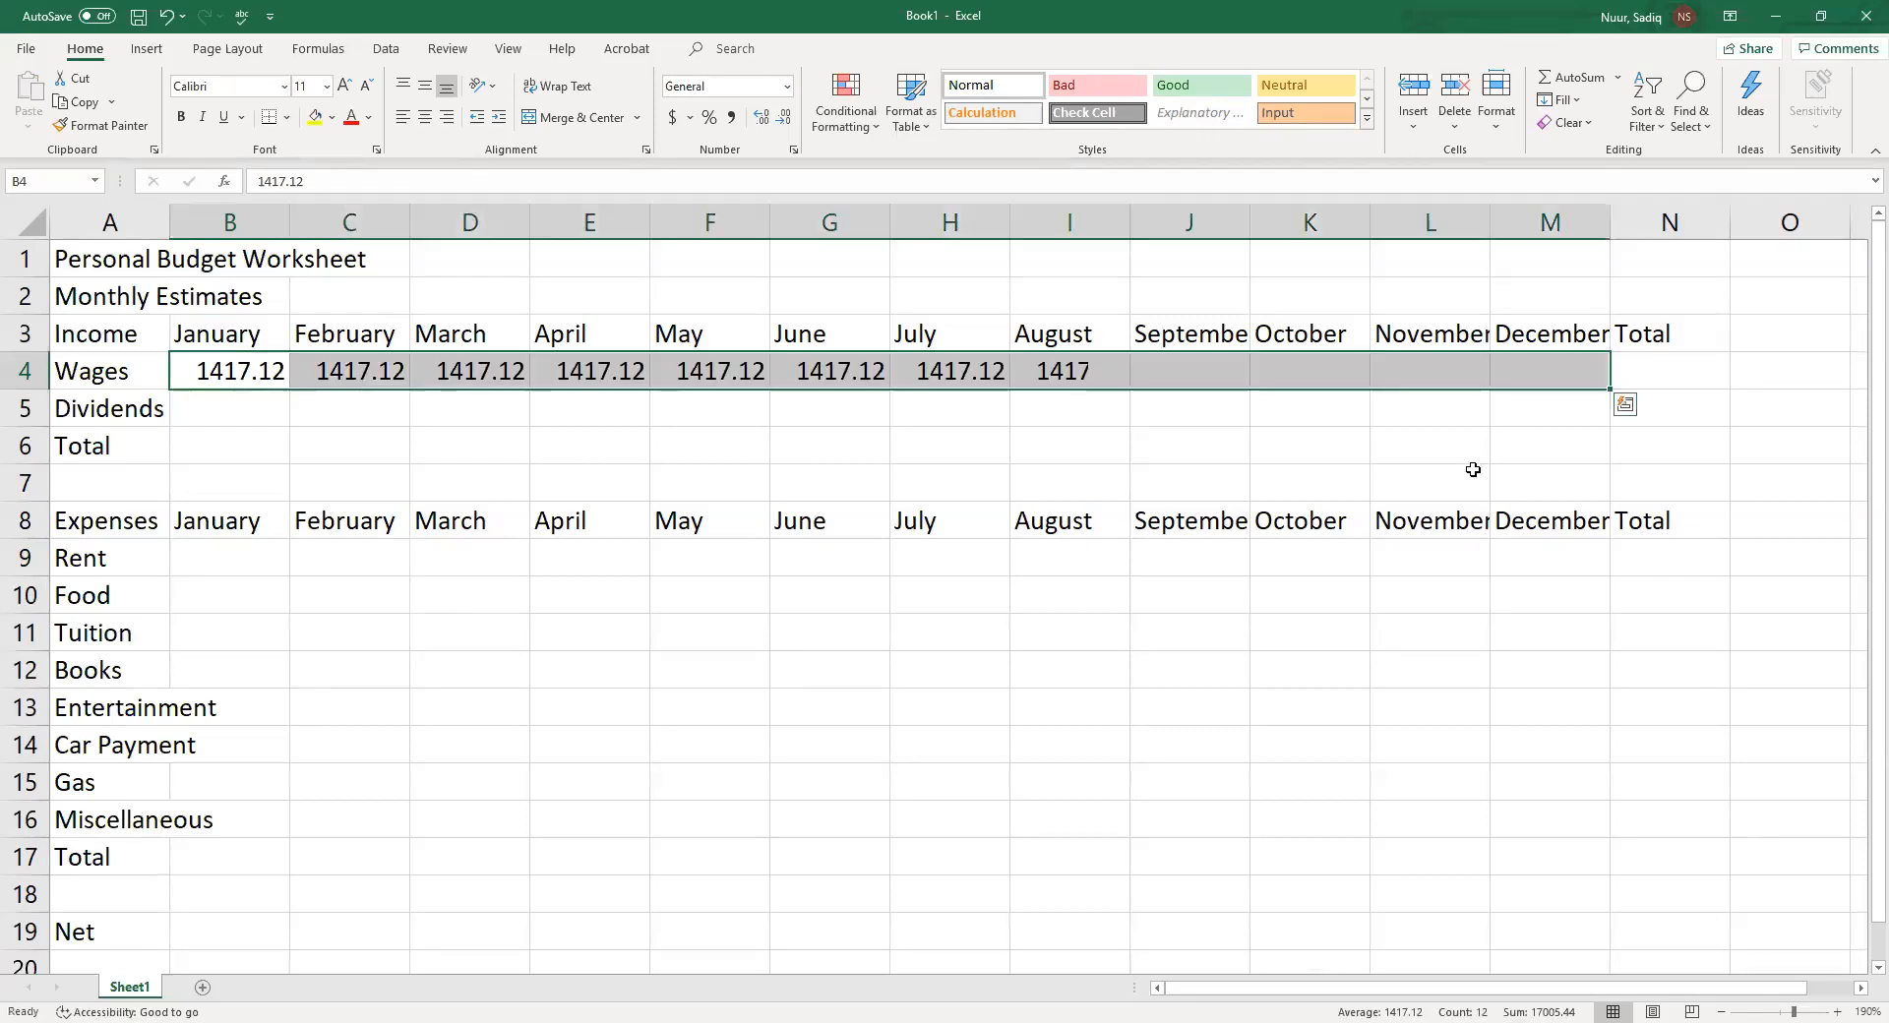
Enter 4029.71 as the January dividends in cell B5
click(224, 402)
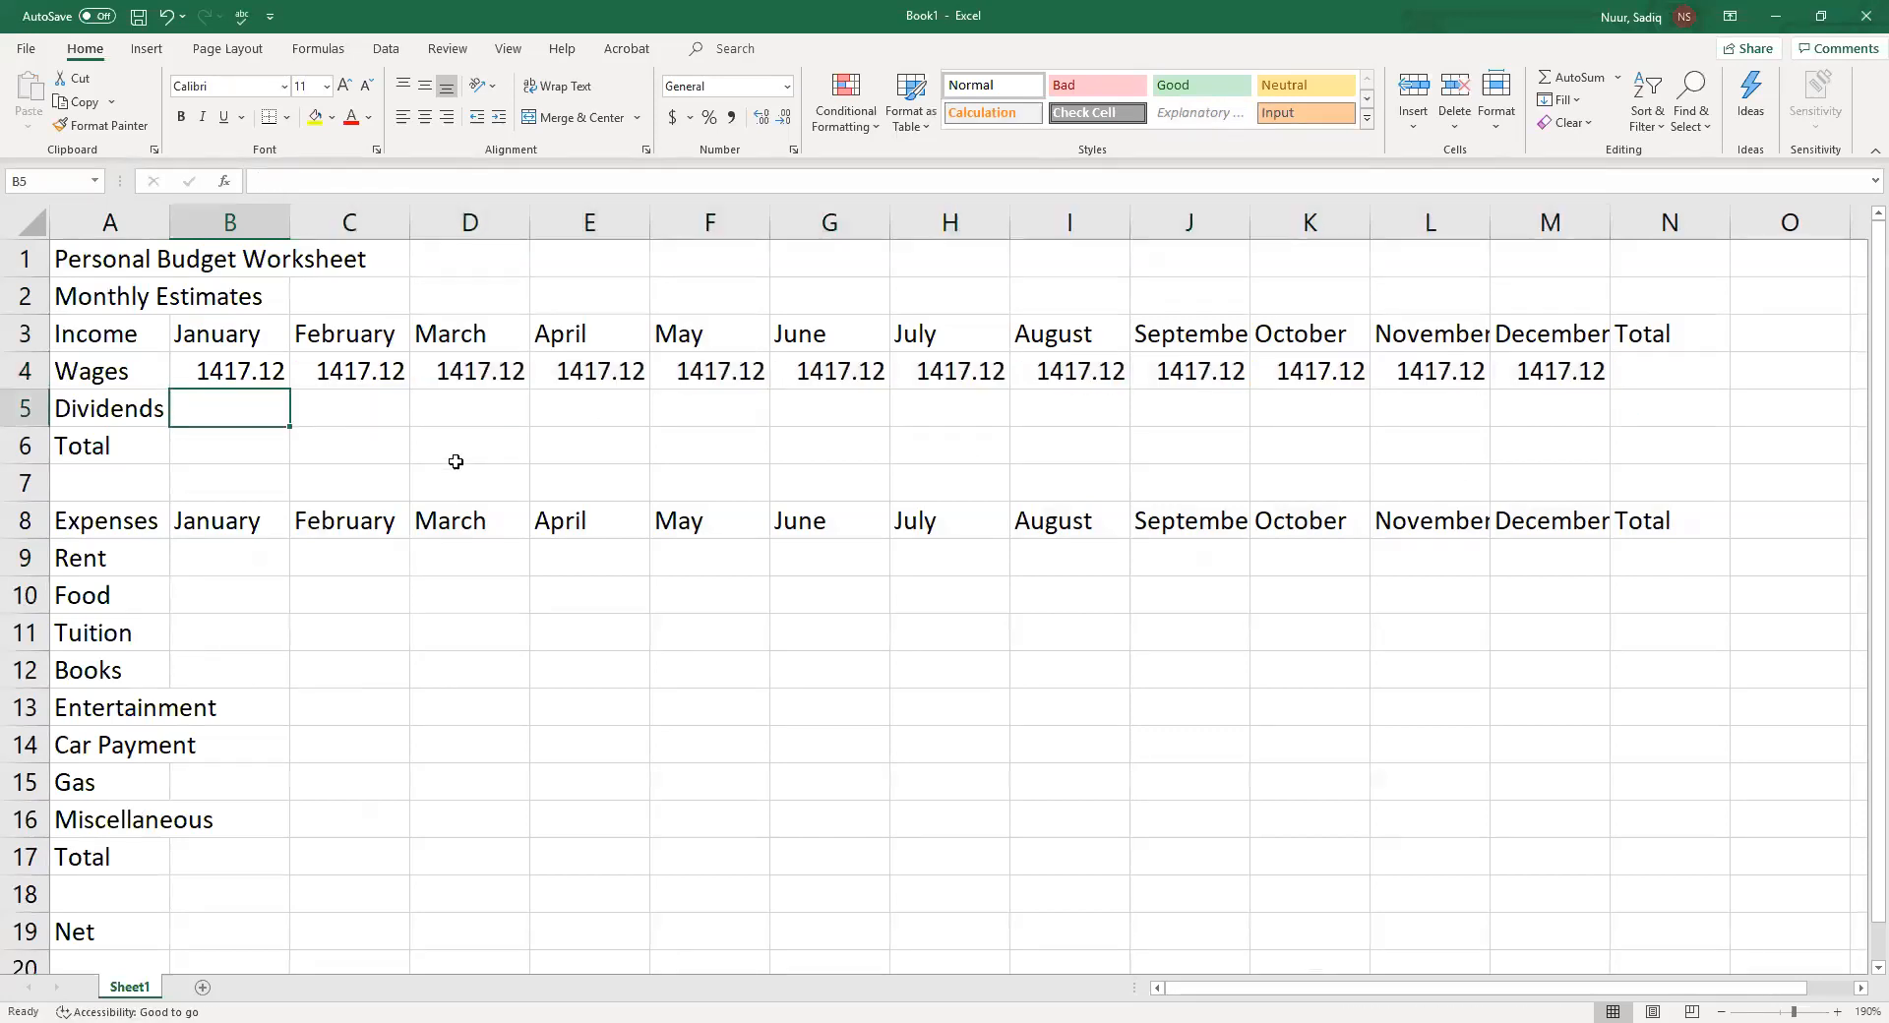
text(40)
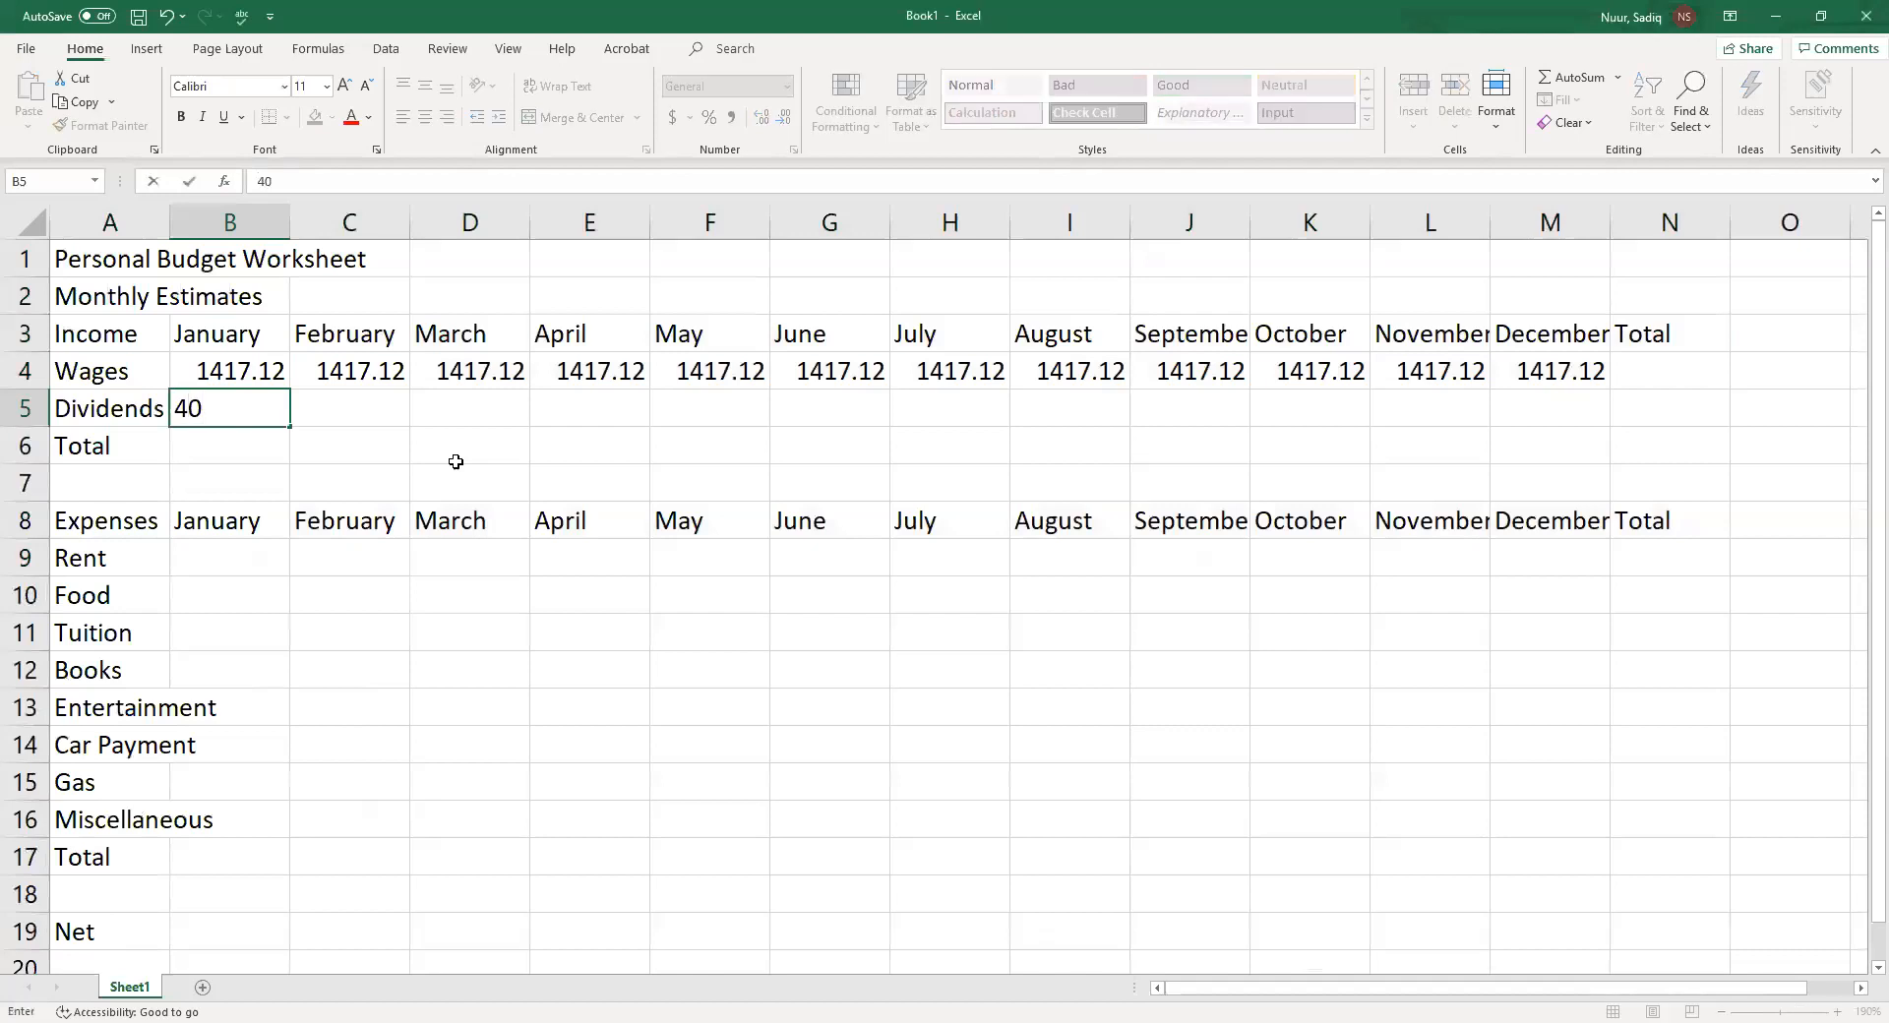
text(29.71)
key(Return)
Enter 0 as the dividends for February through June in cells C5 to G5
key(Up)
key(Right)
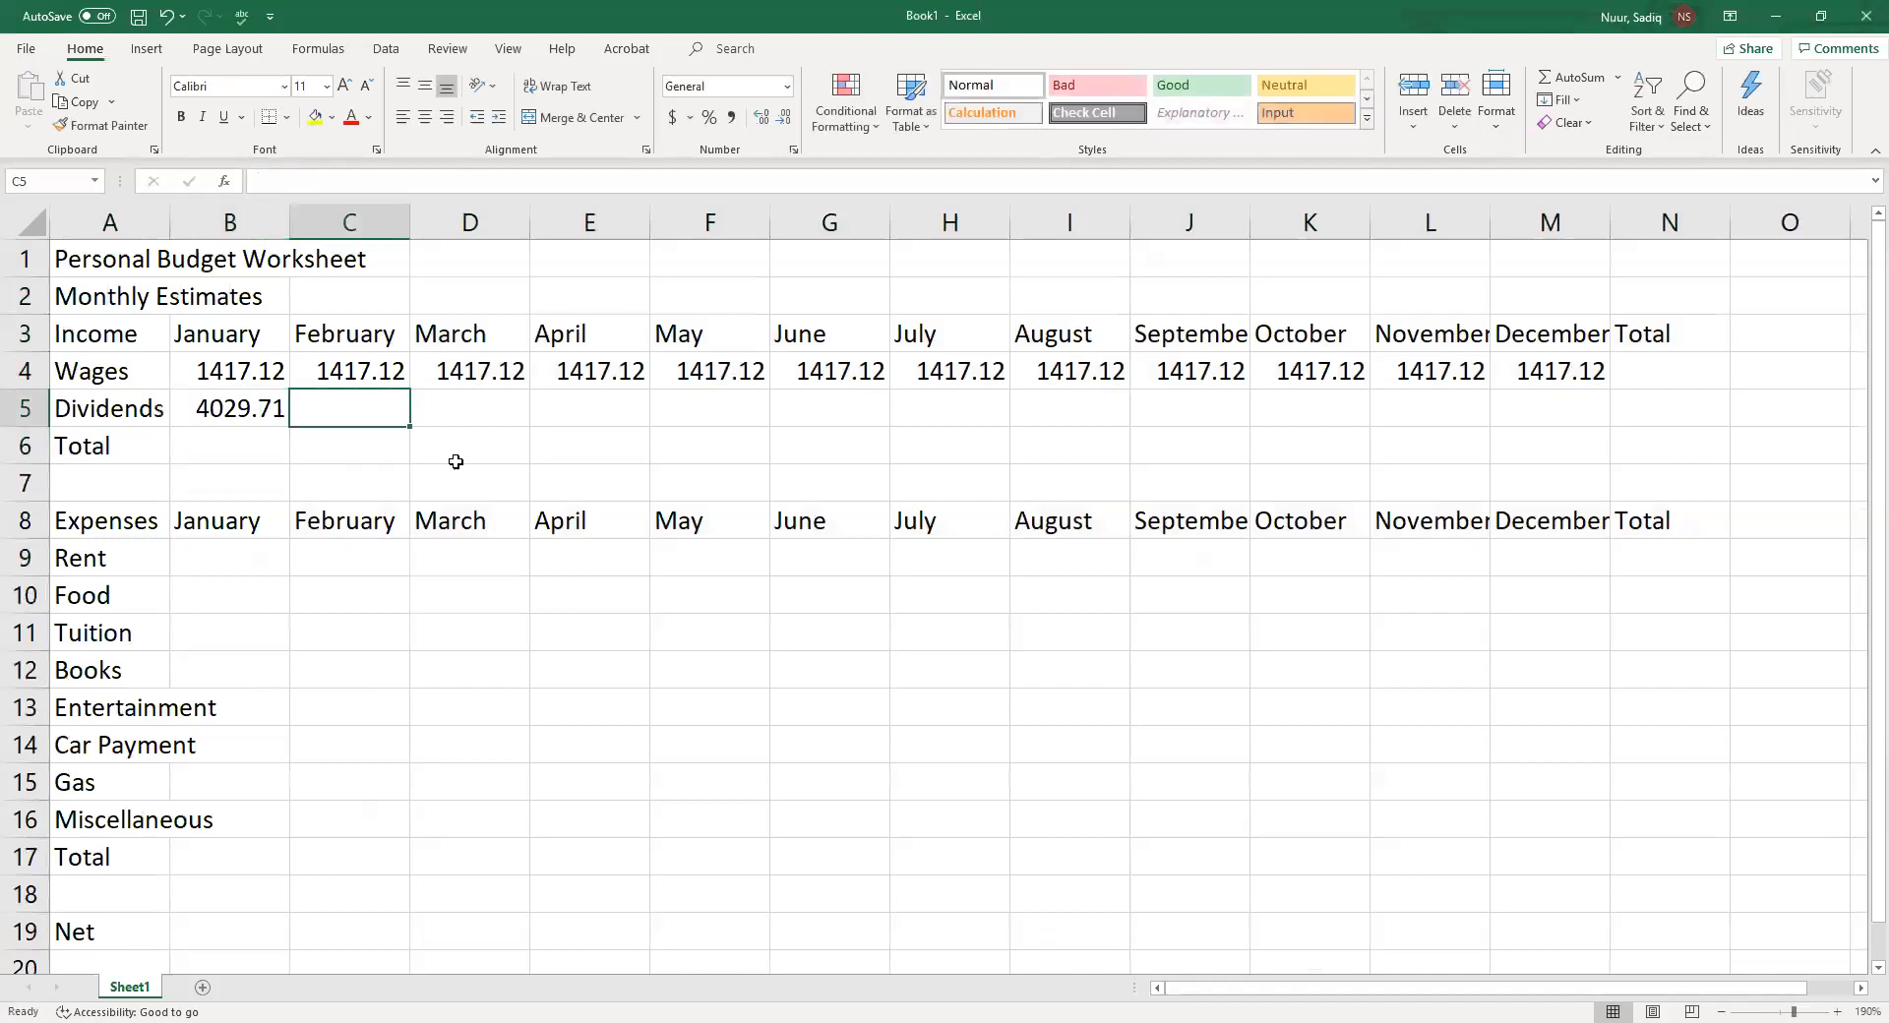
text(0)
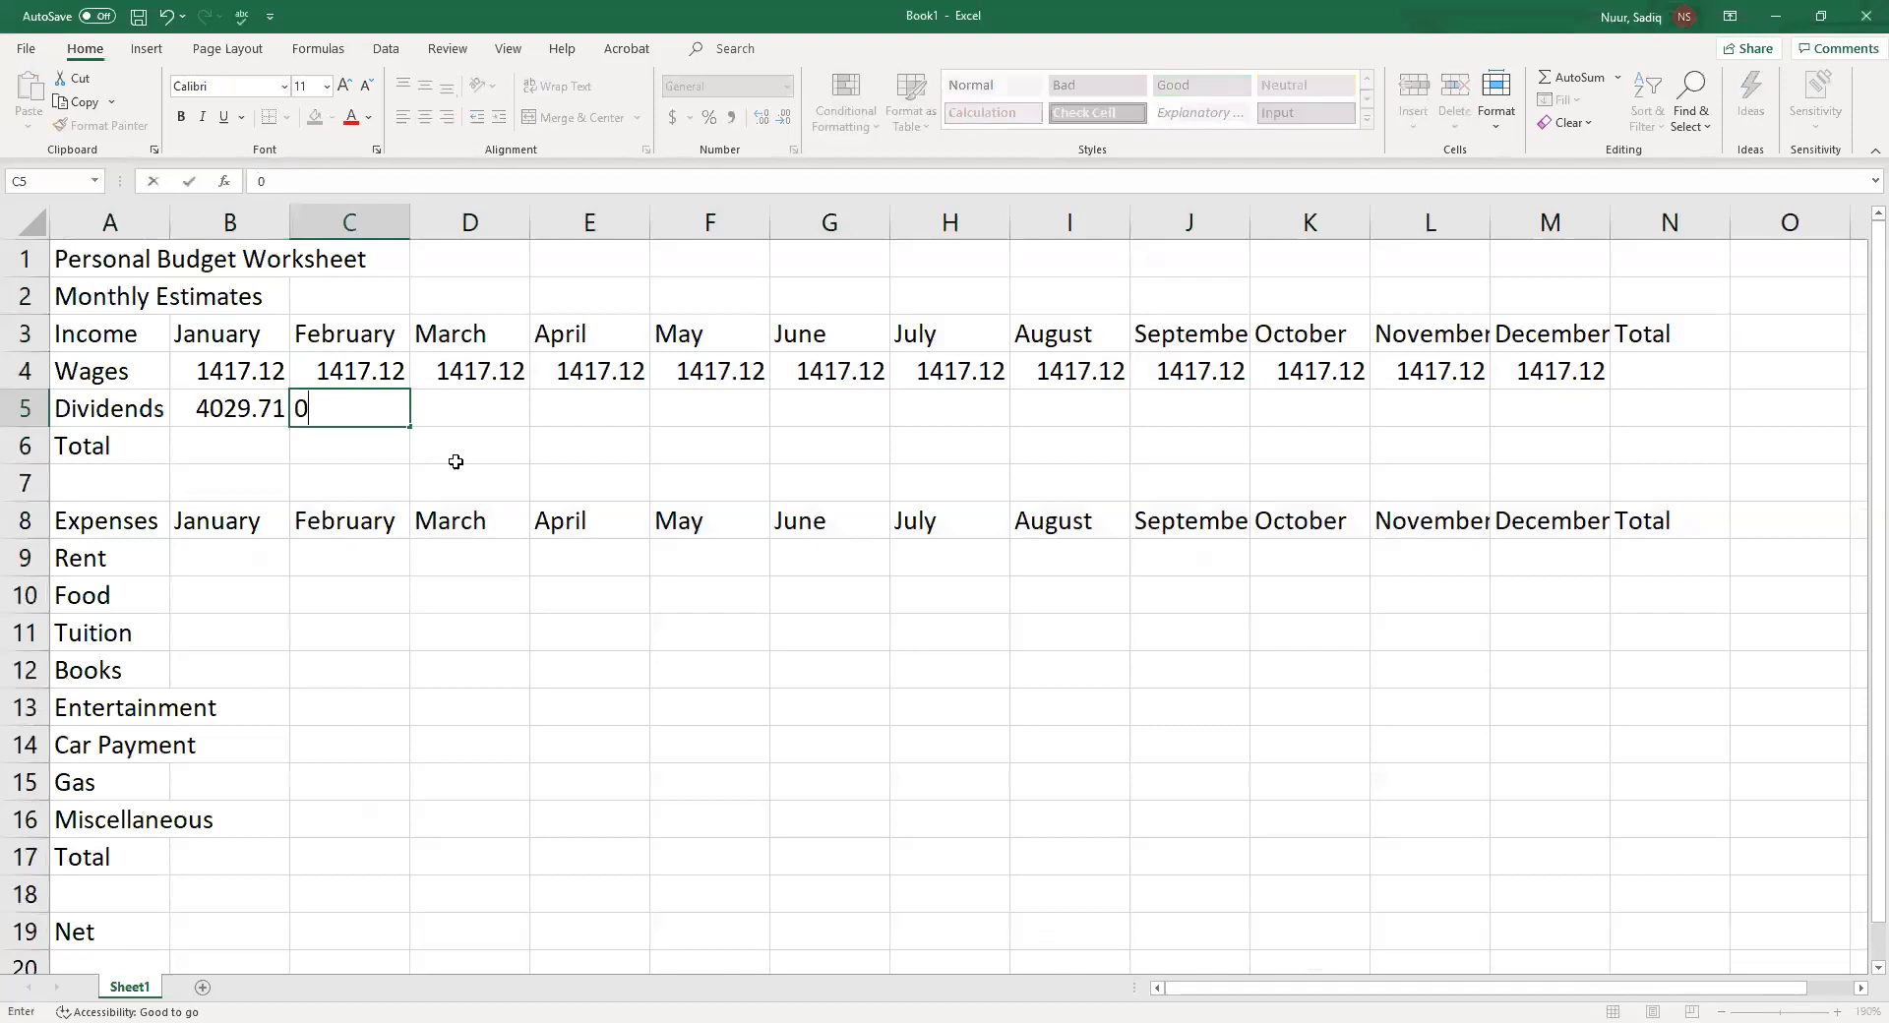
key(Tab)
text(0)
key(Tab)
text(0)
key(Tab)
text(0)
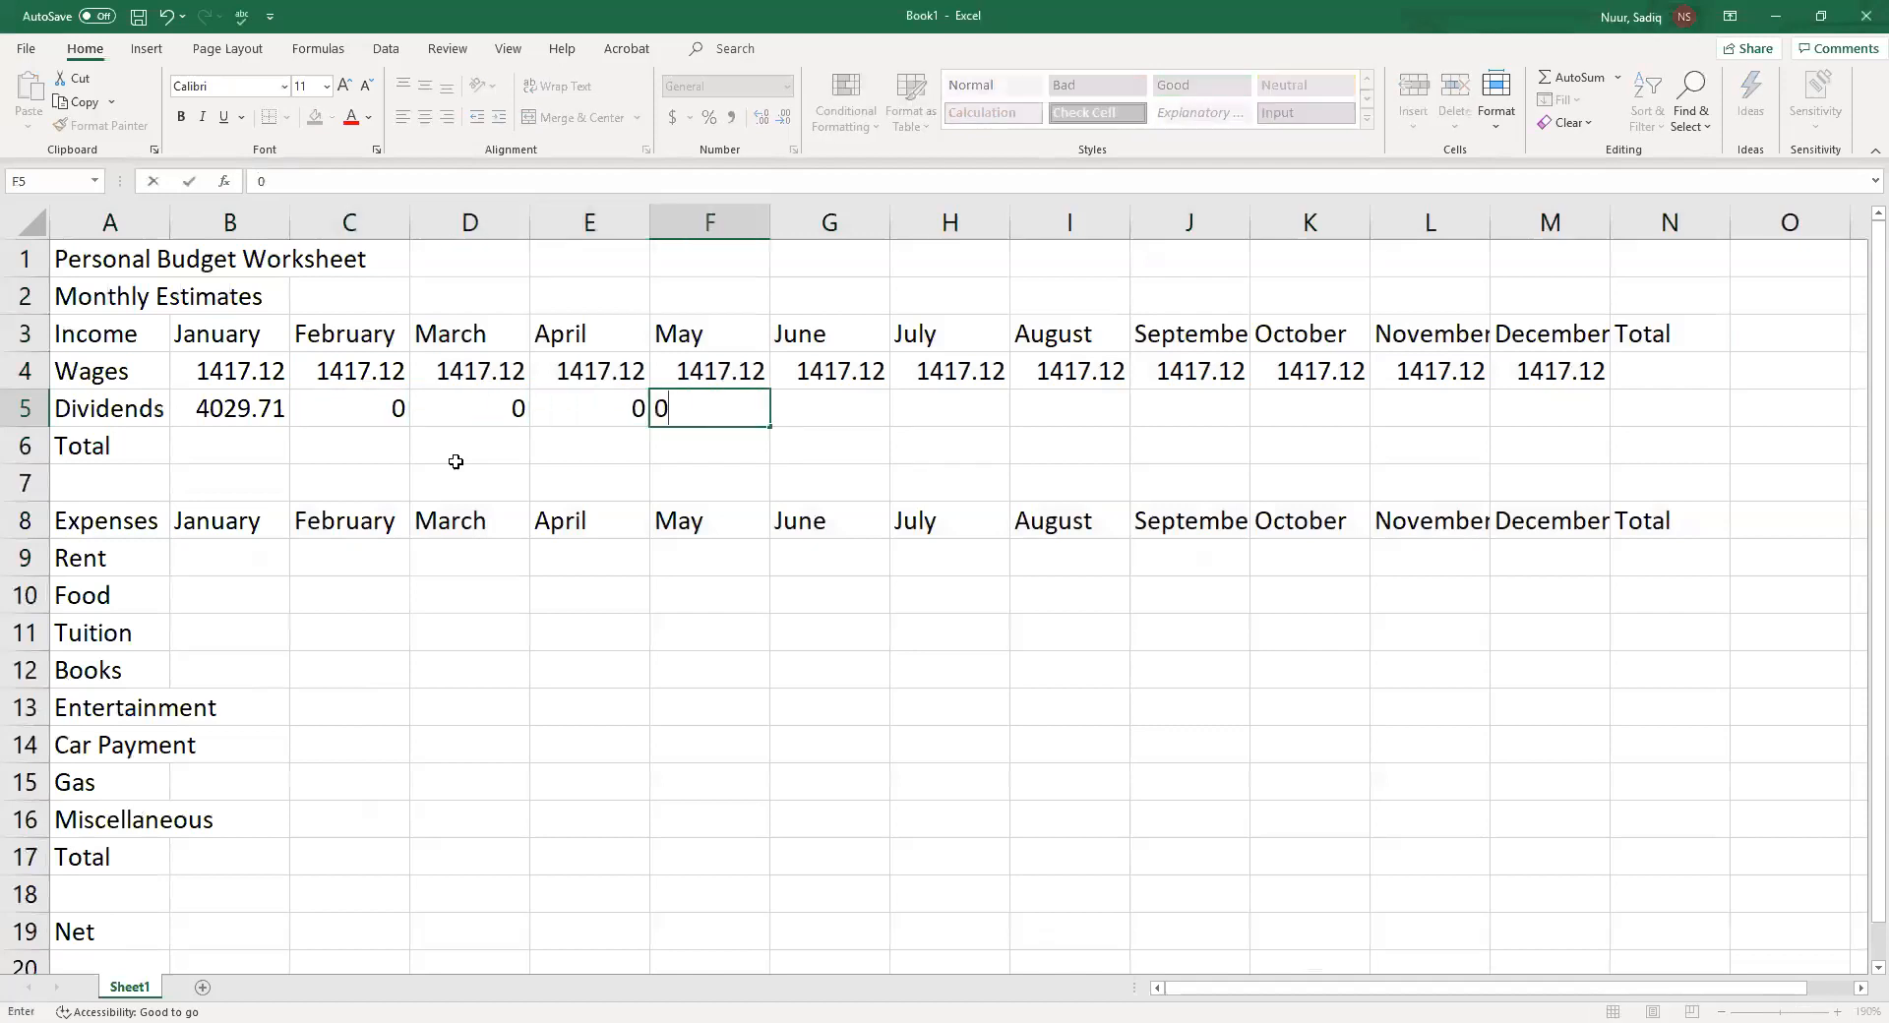
key(Tab)
text(0)
key(Tab)
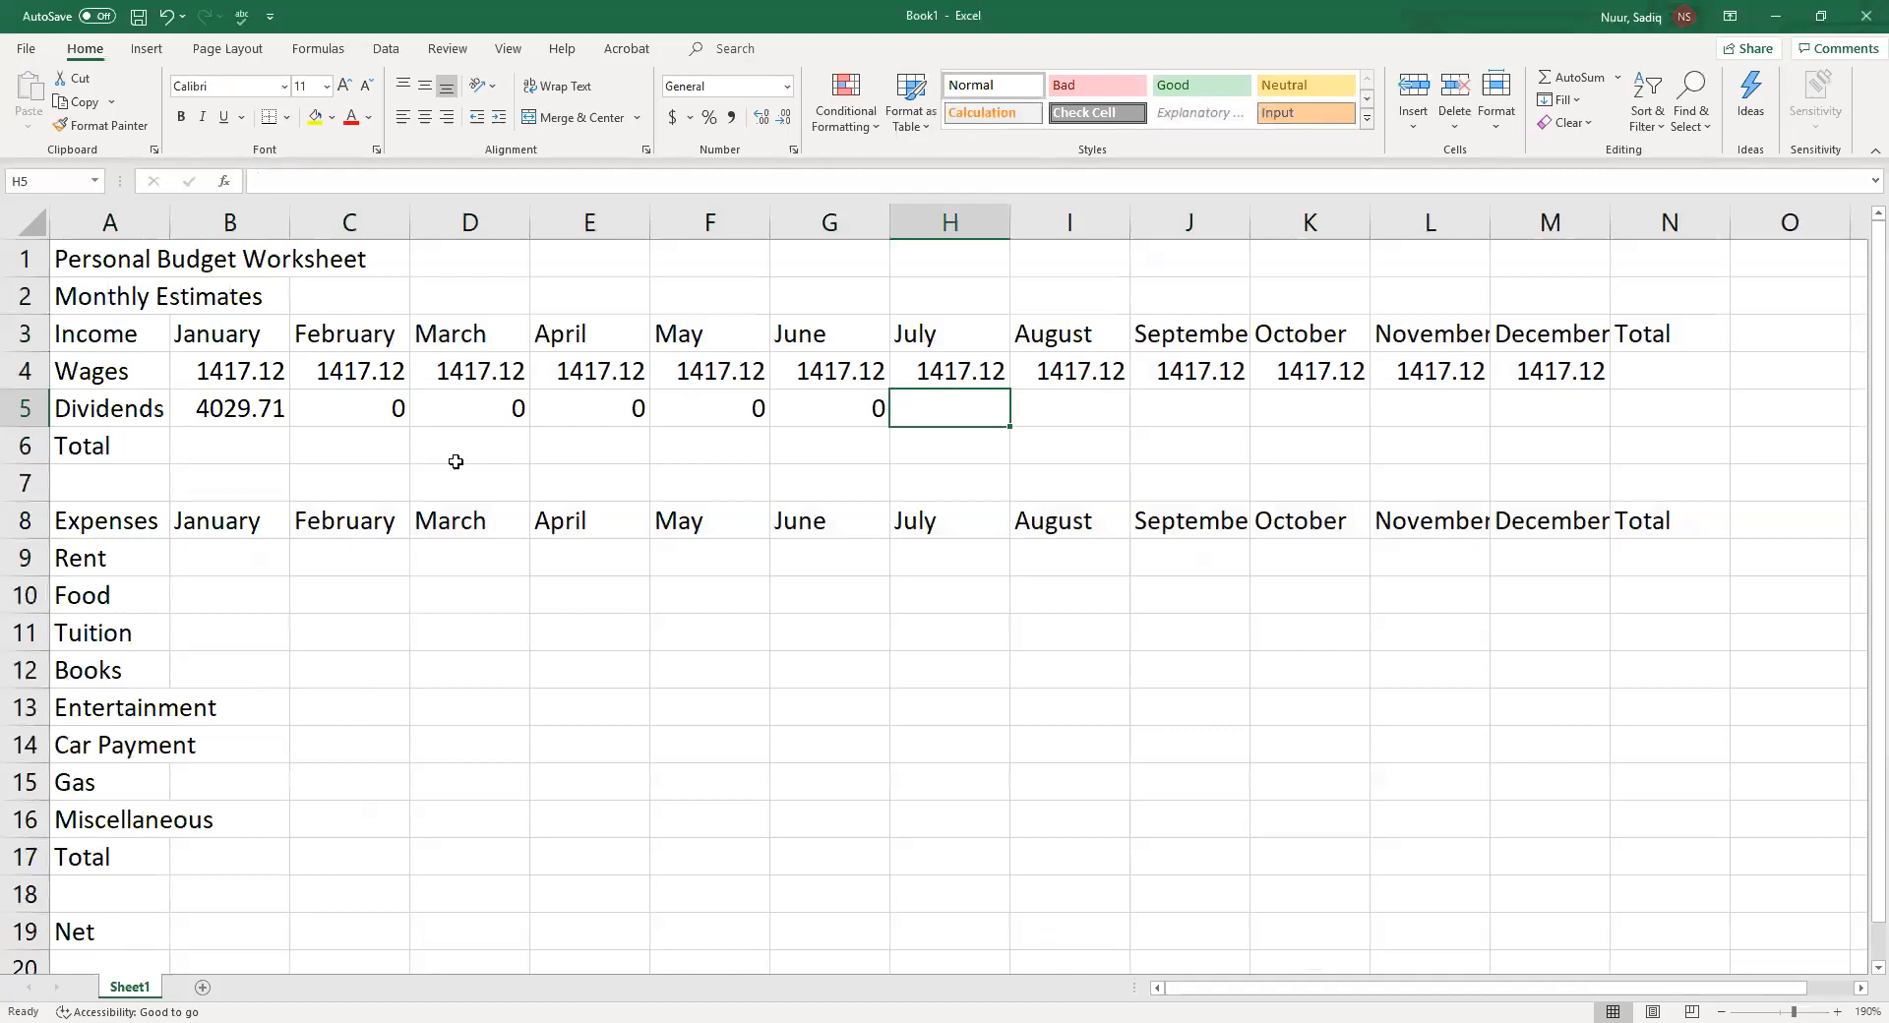
Enter 4029.71 as the July dividends in H5 and 0 for August through December in I5:M5
text(4029.)
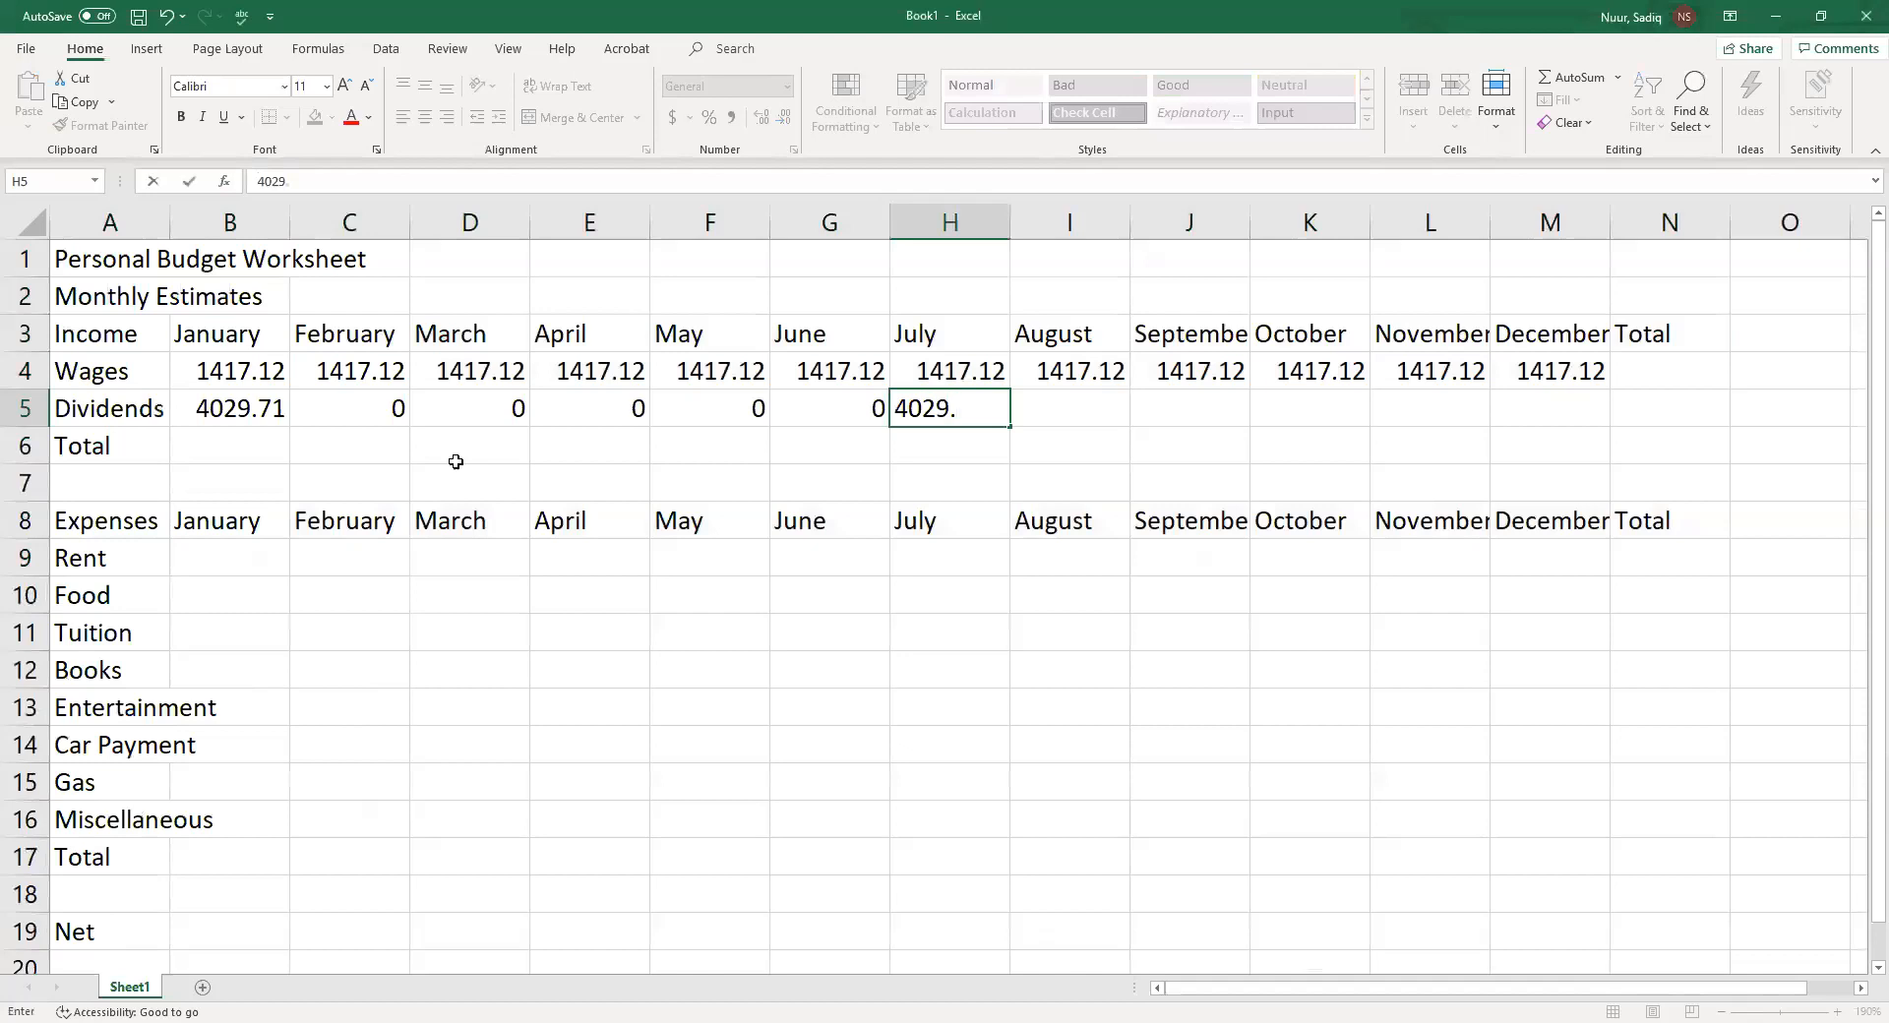
text(71)
key(Tab)
text(0)
key(Tab)
text(0)
key(Tab)
text(0)
key(Tab)
text(0)
key(Tab)
text(0)
key(Down)
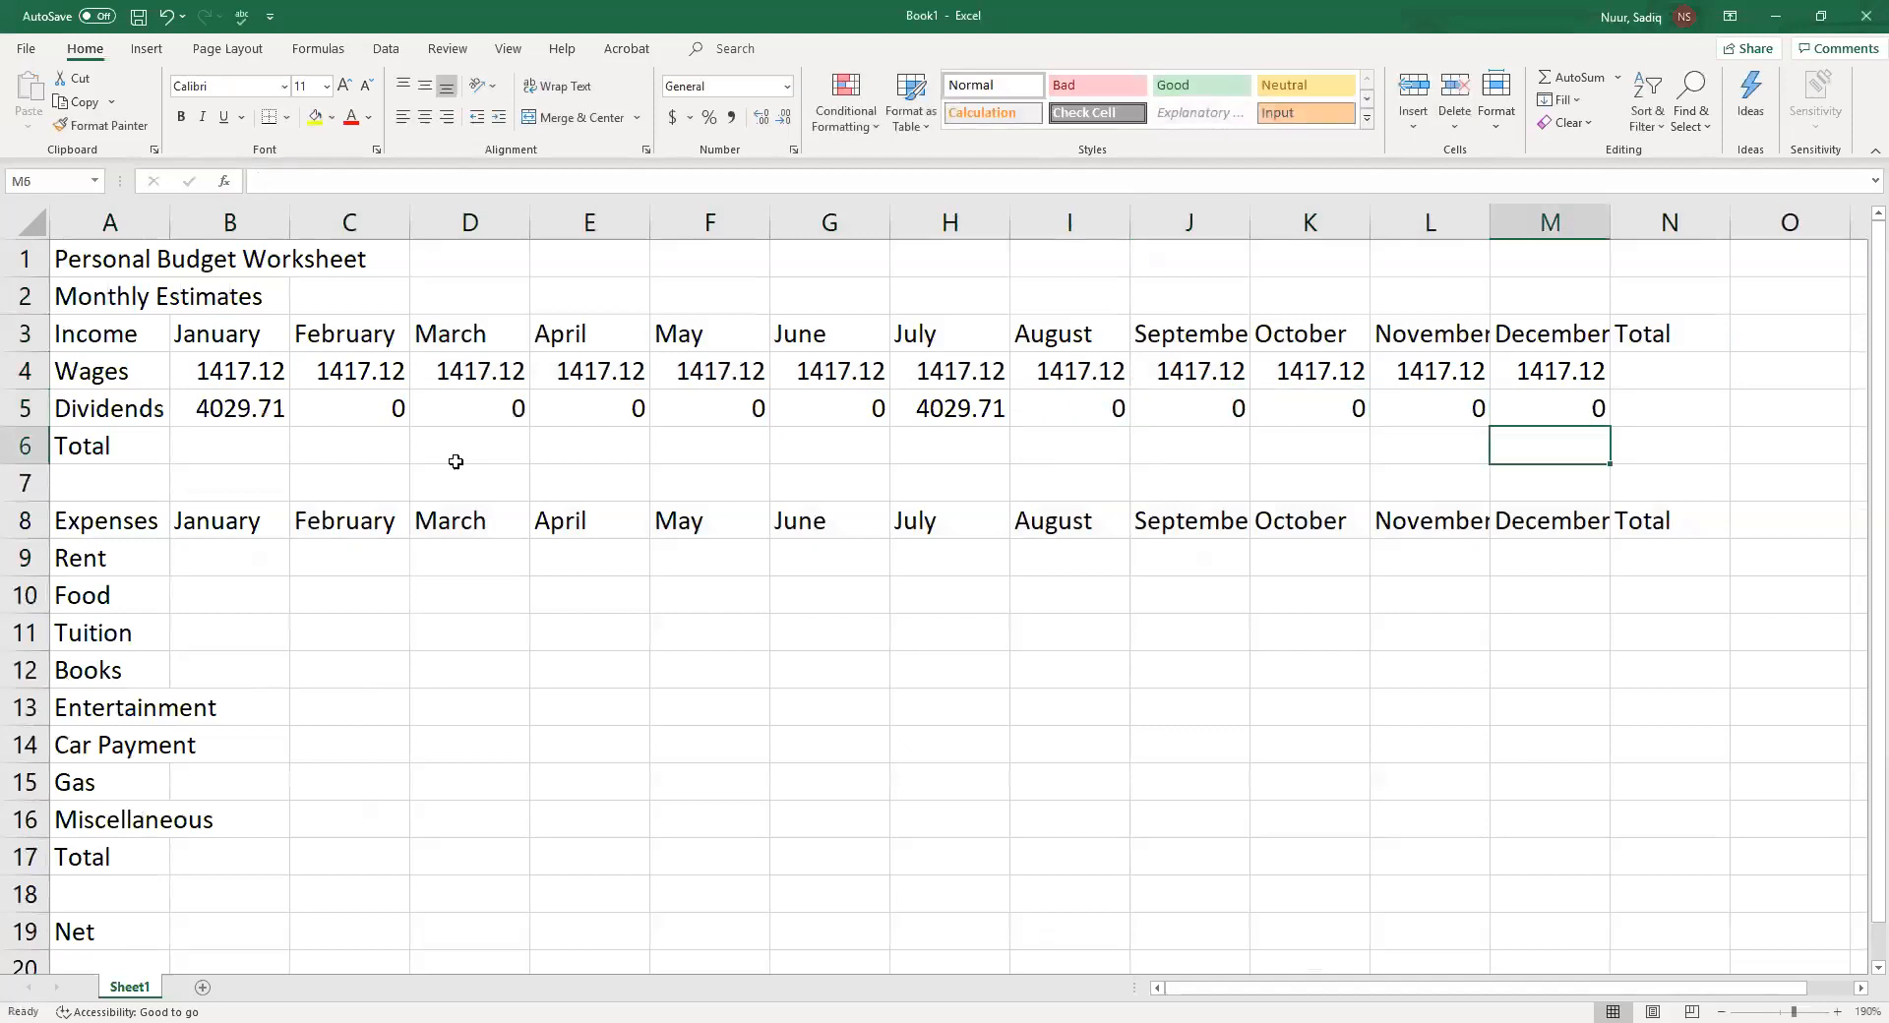
Enter 410 as the January rent in cell B9
key(Left)
key(Left)
key(Left)
key(Left)
key(Left)
key(Left)
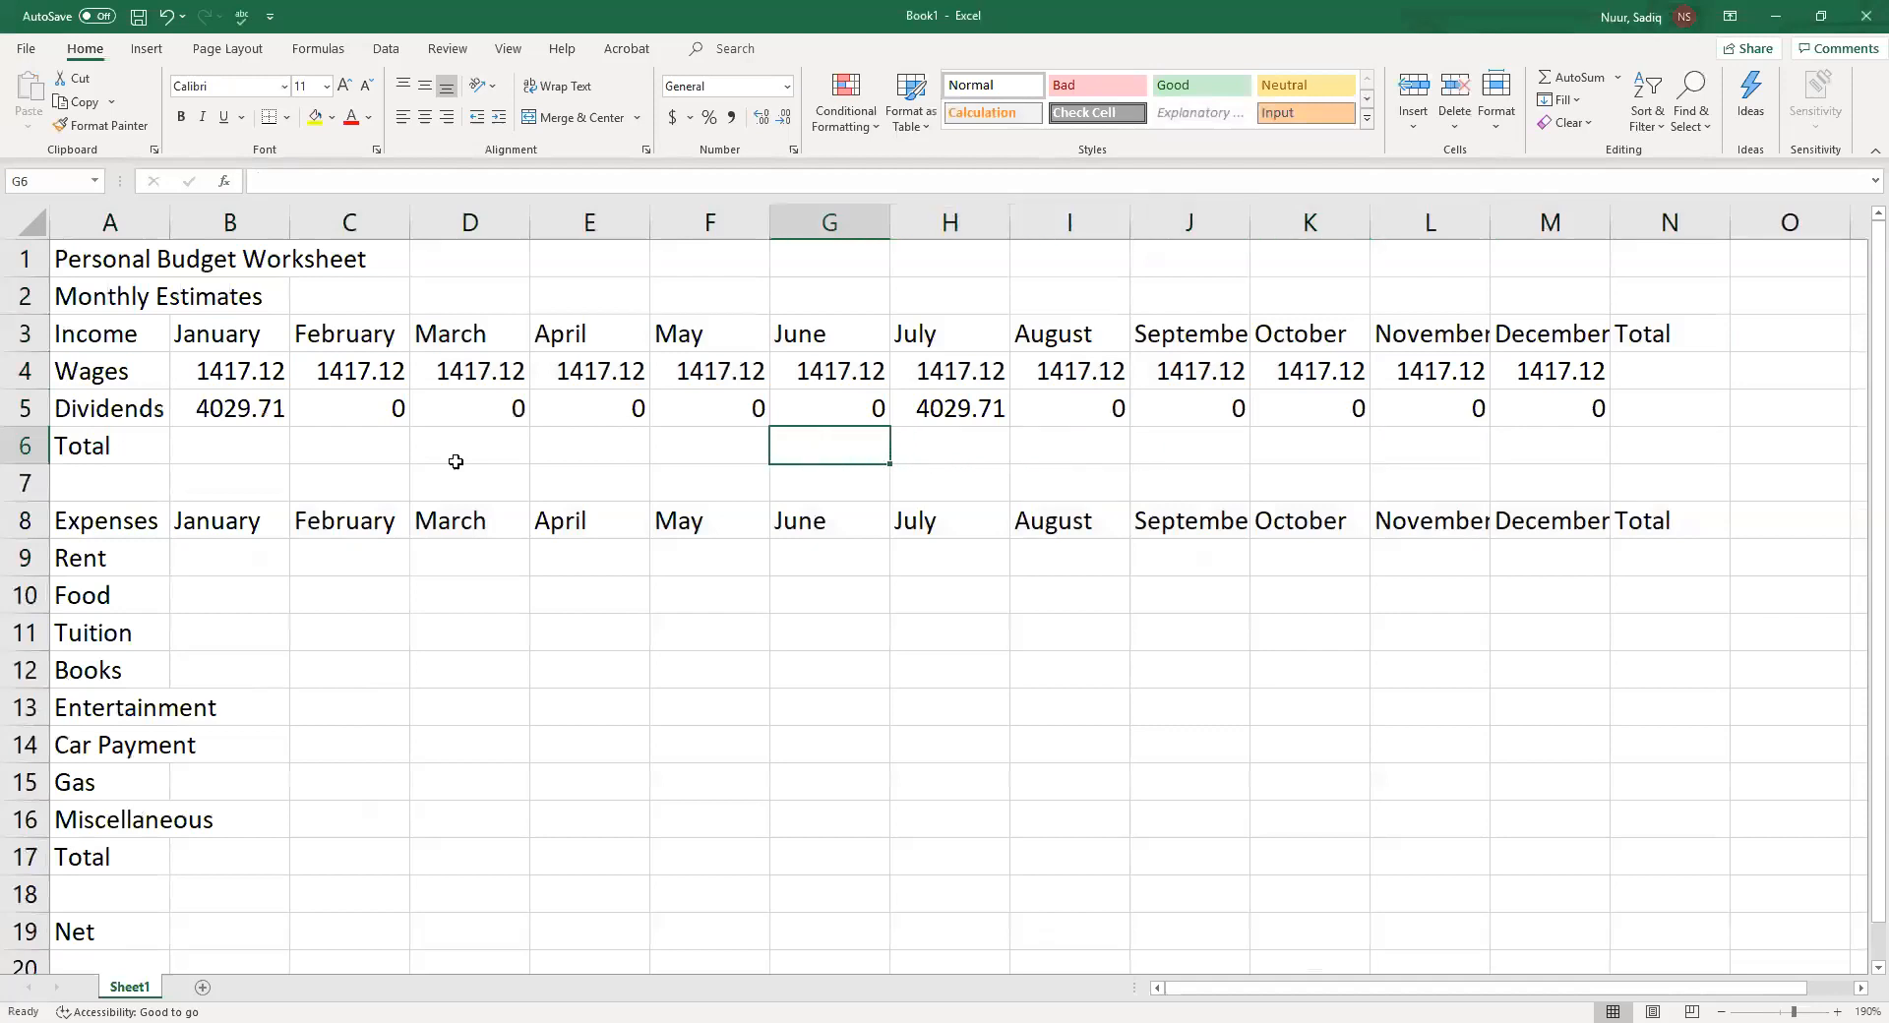
key(Left)
key(Down)
key(Down)
key(Down)
key(Left)
key(Left)
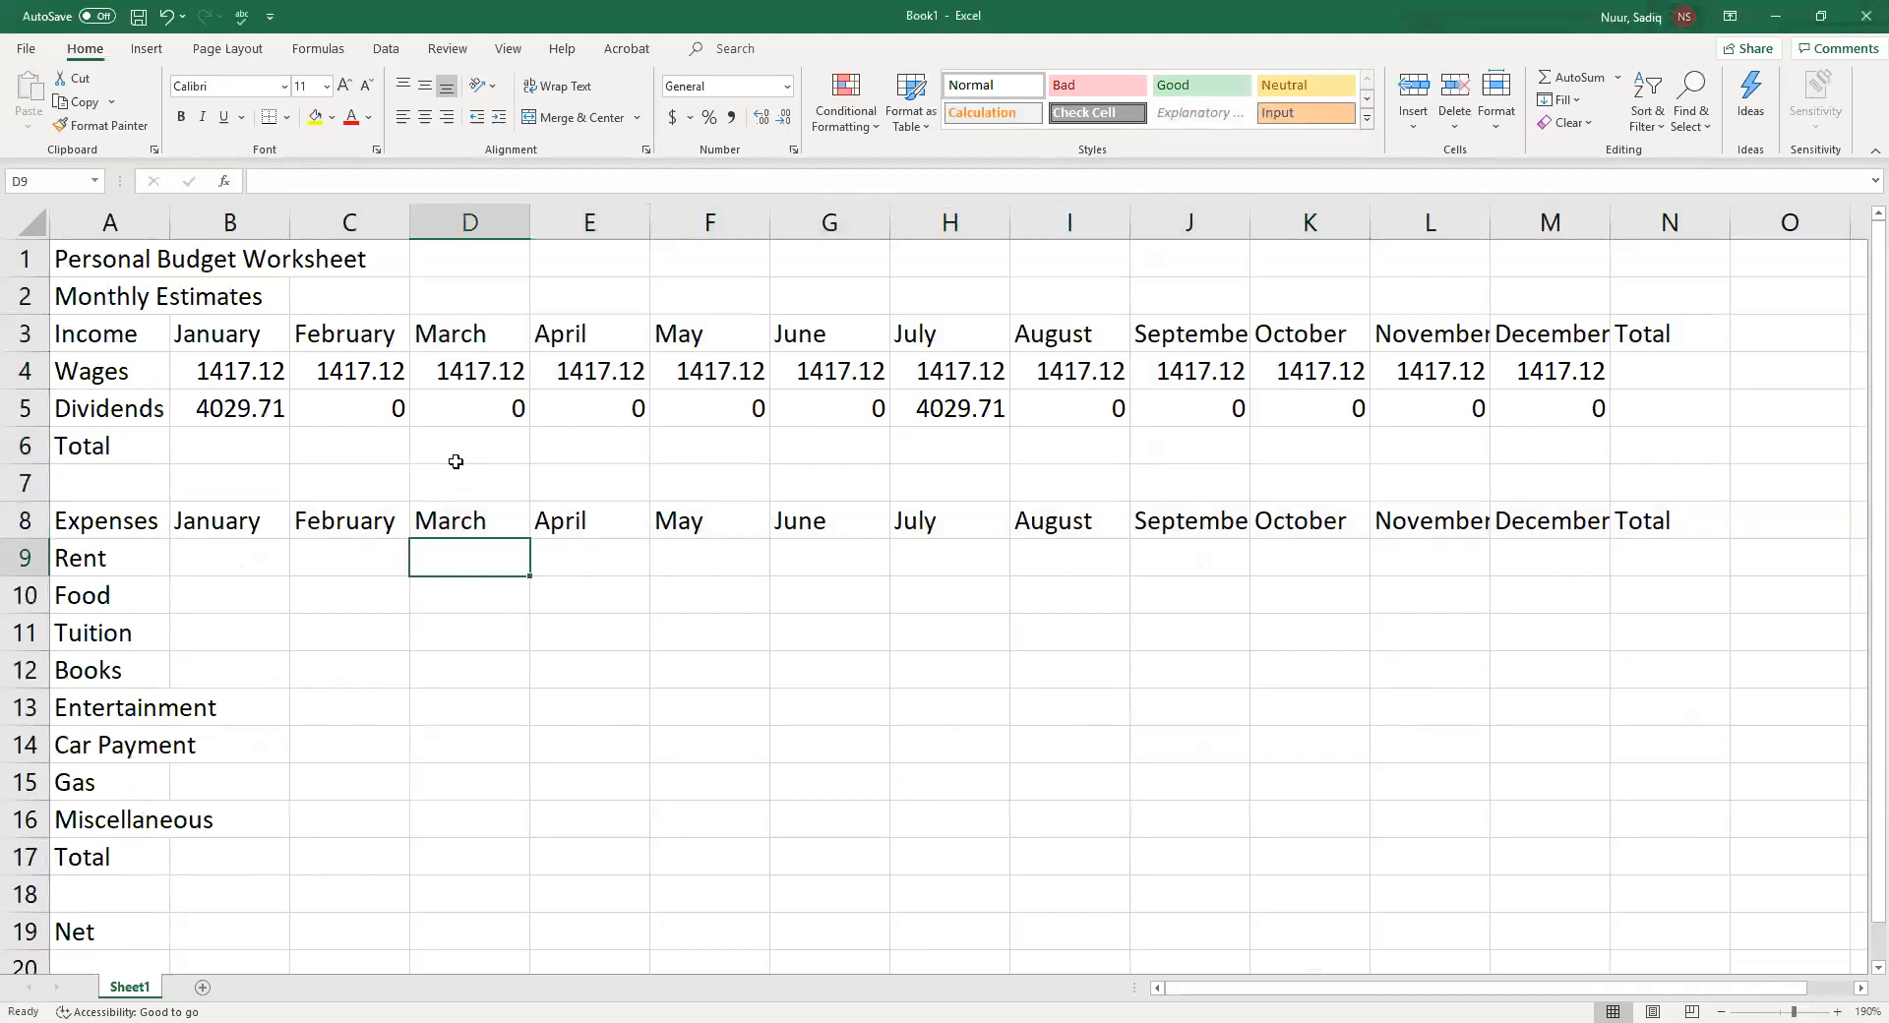
key(Left)
key(Left)
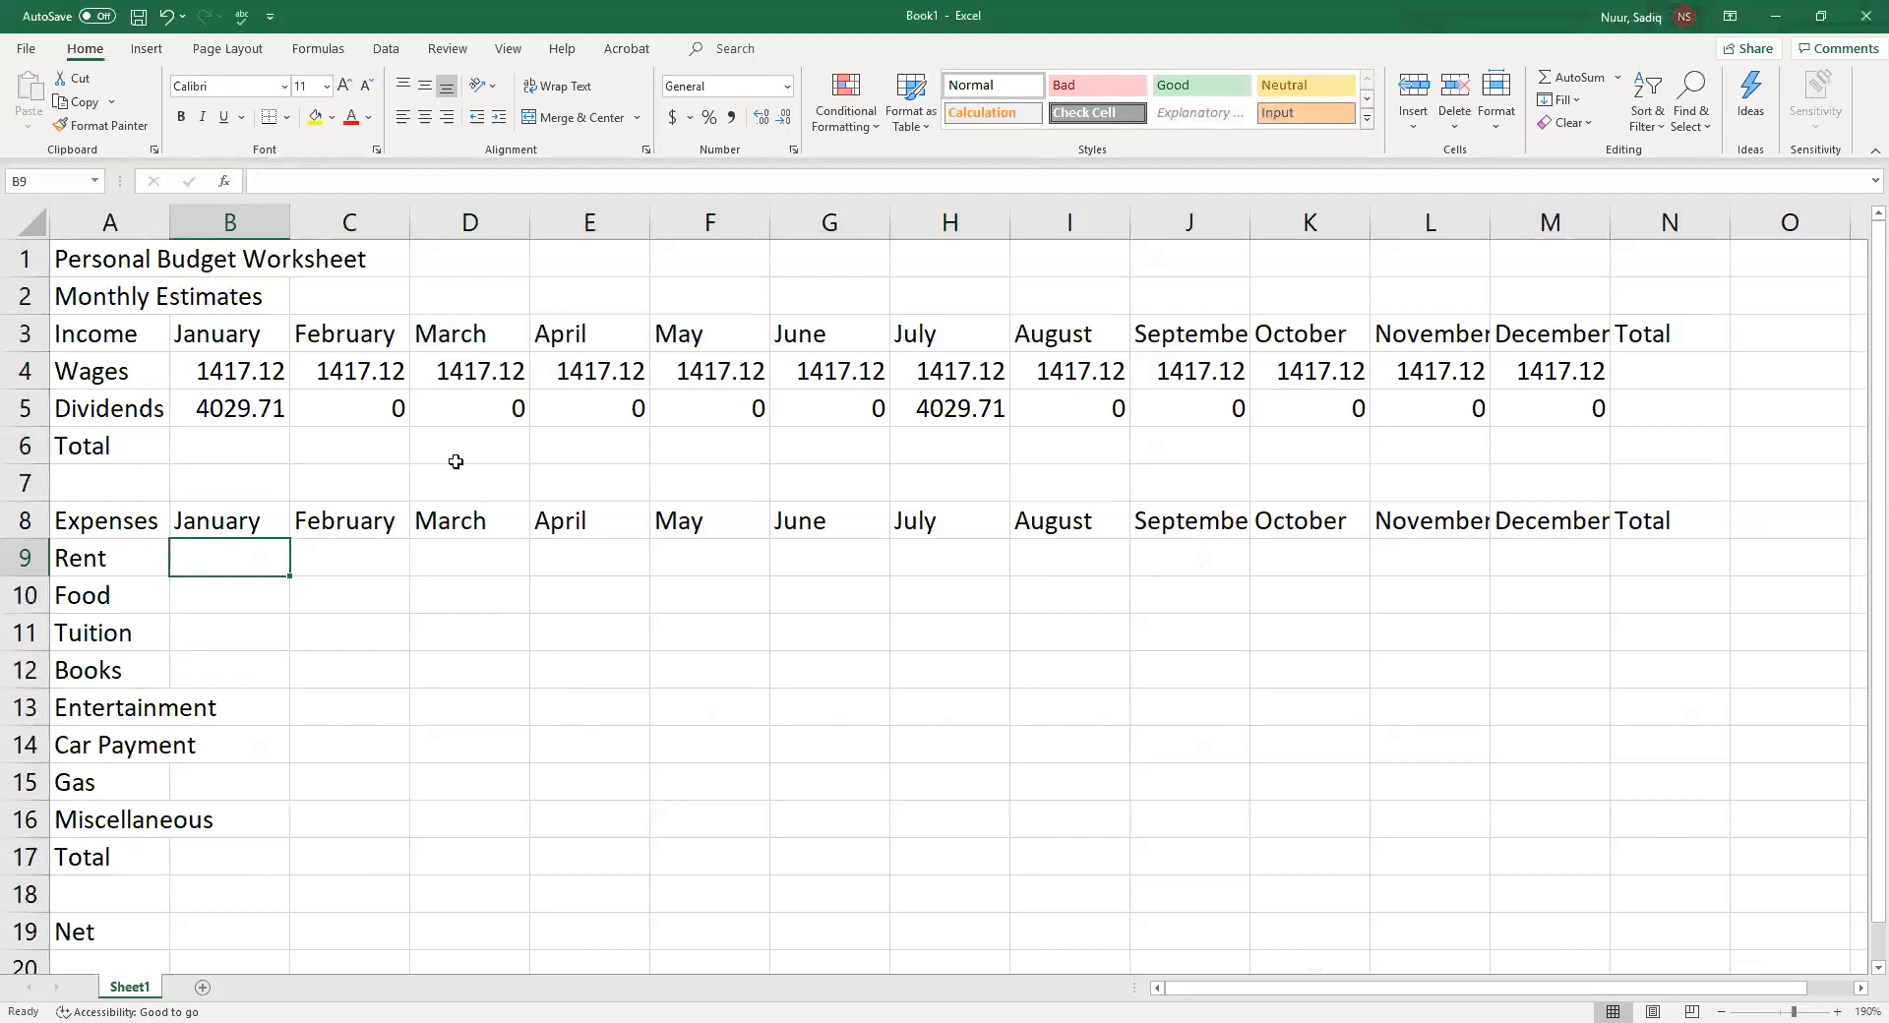
text(3)
key(BackSpace)
text(410)
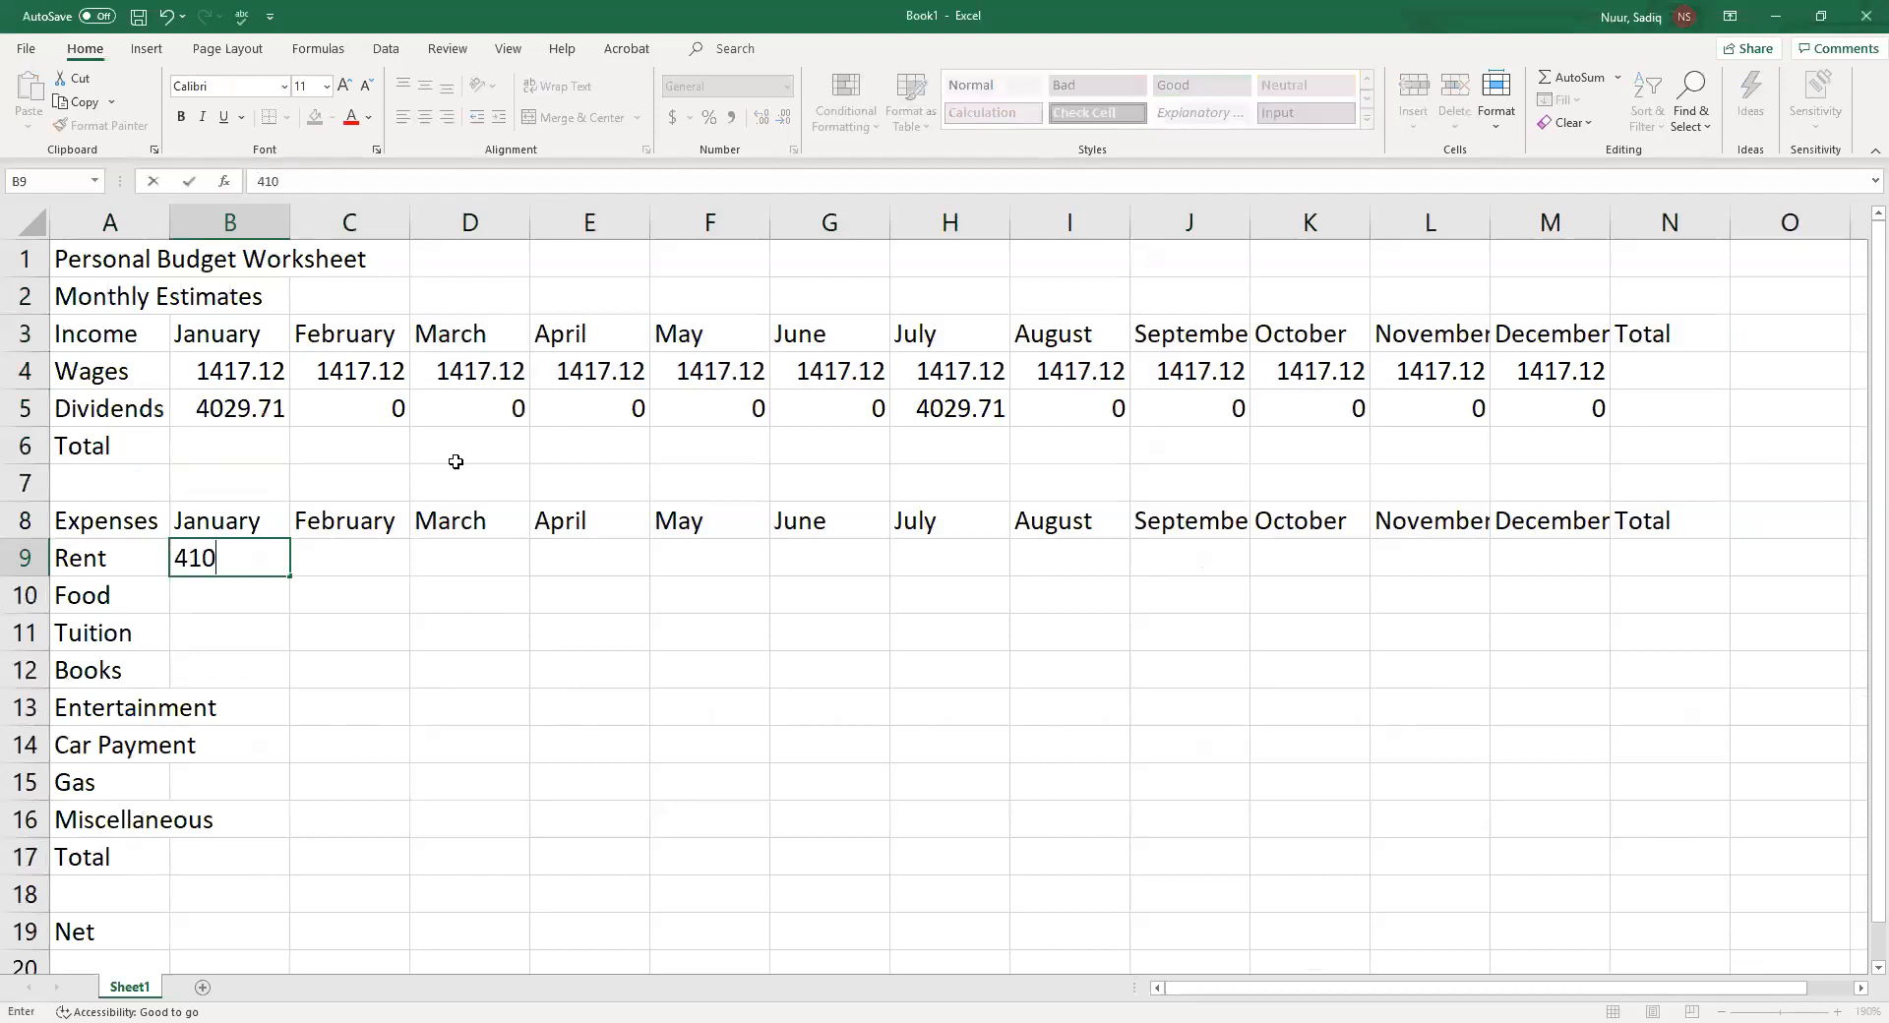
key(Return)
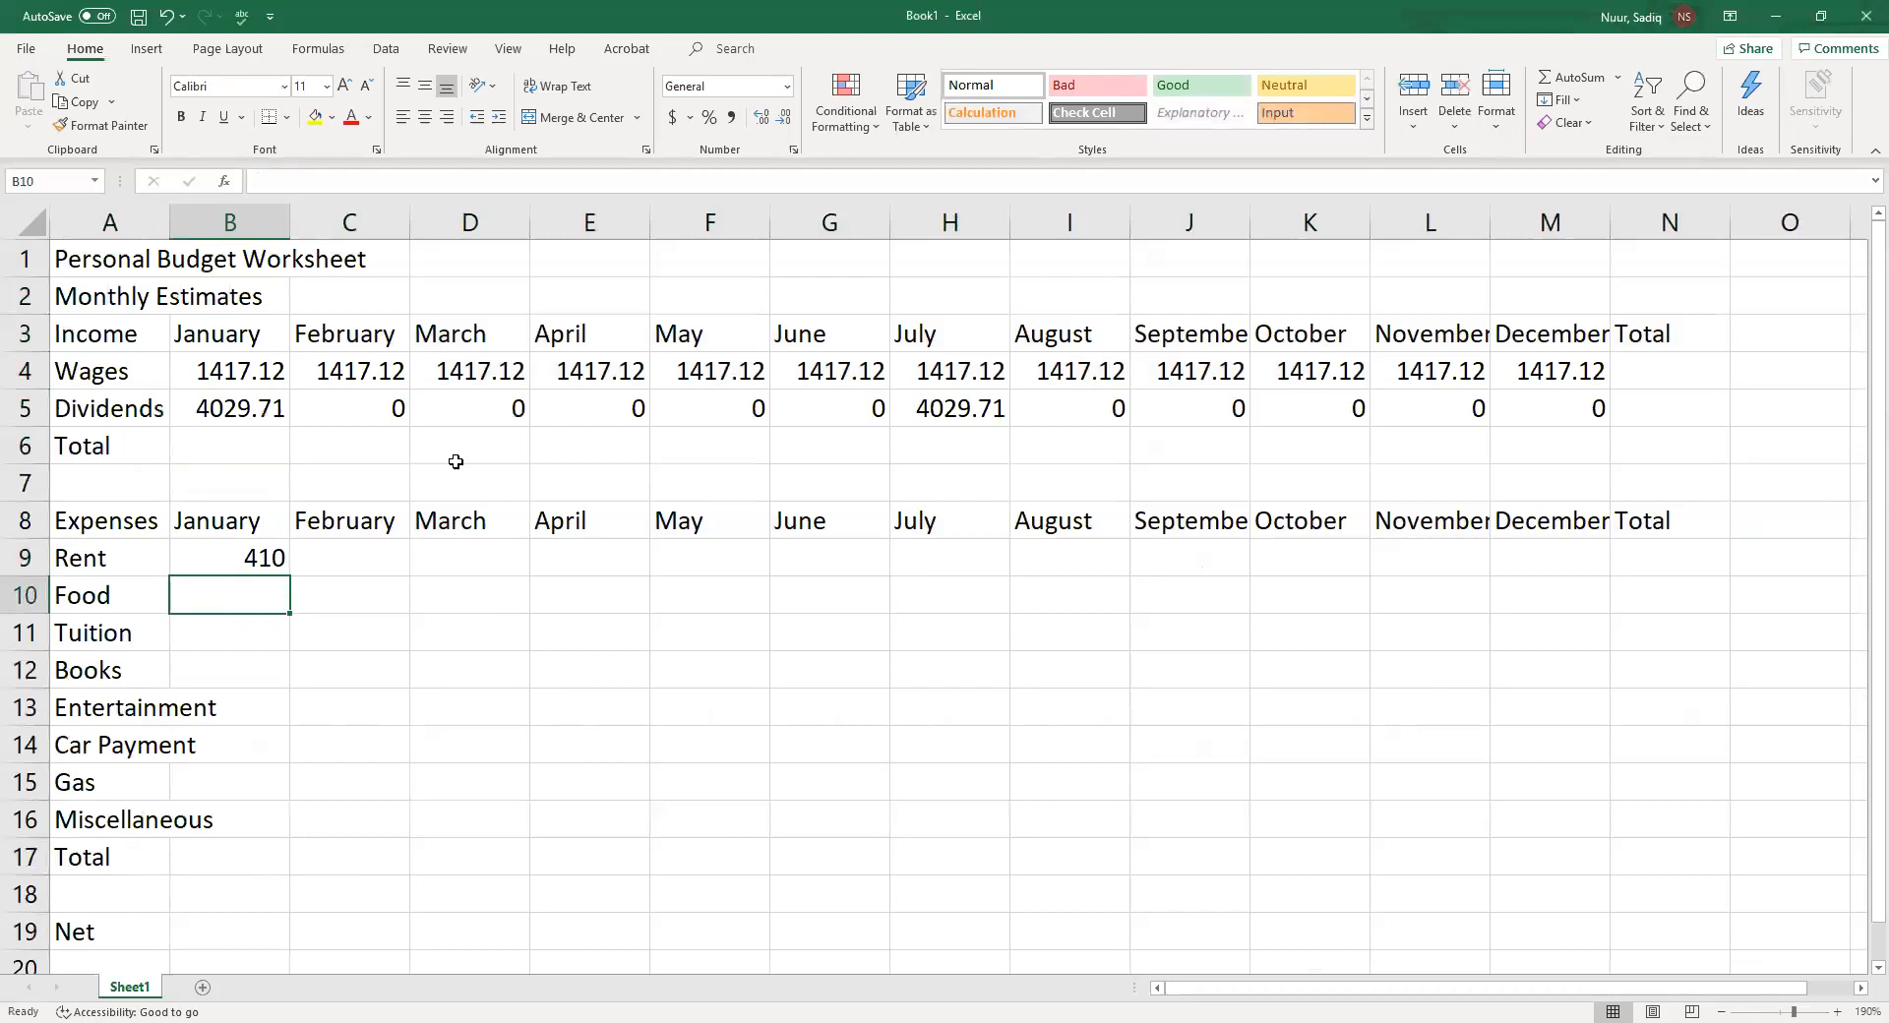
Enter January expenses of 280 for Food in B10 and 1500 for Tuition in B11
text(280)
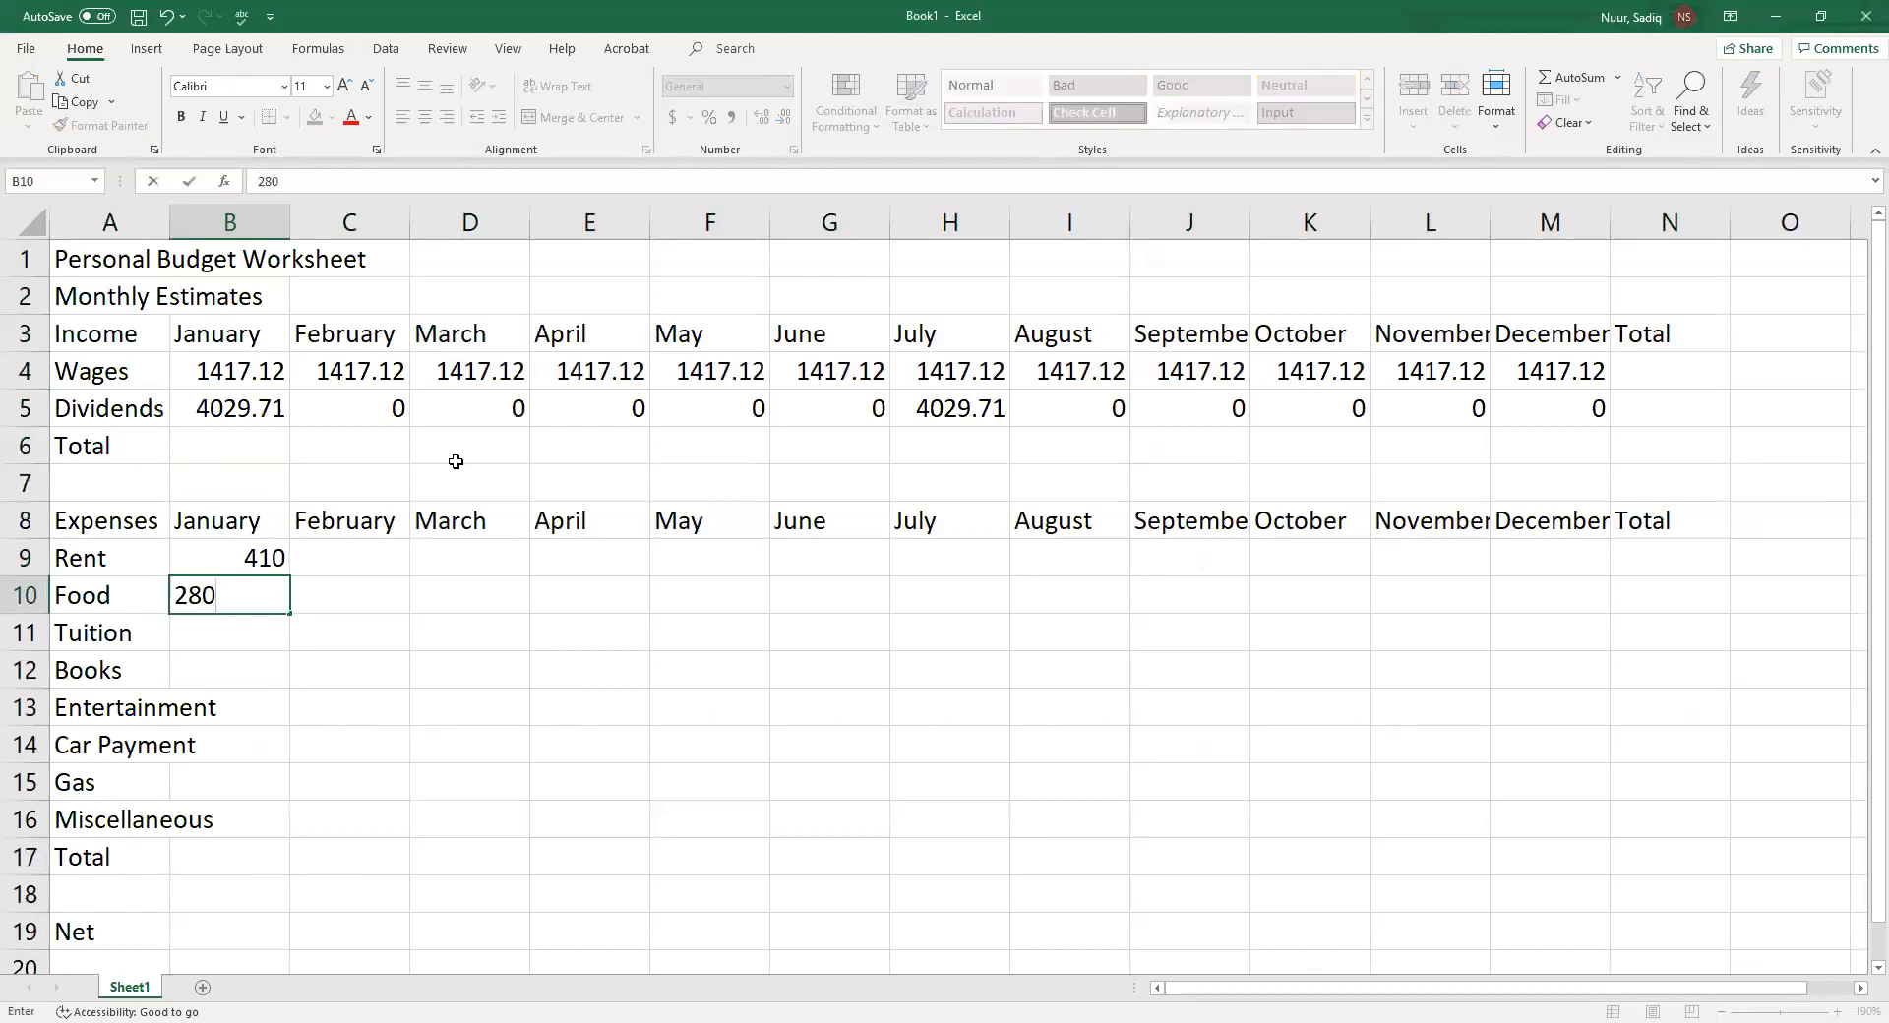
key(Return)
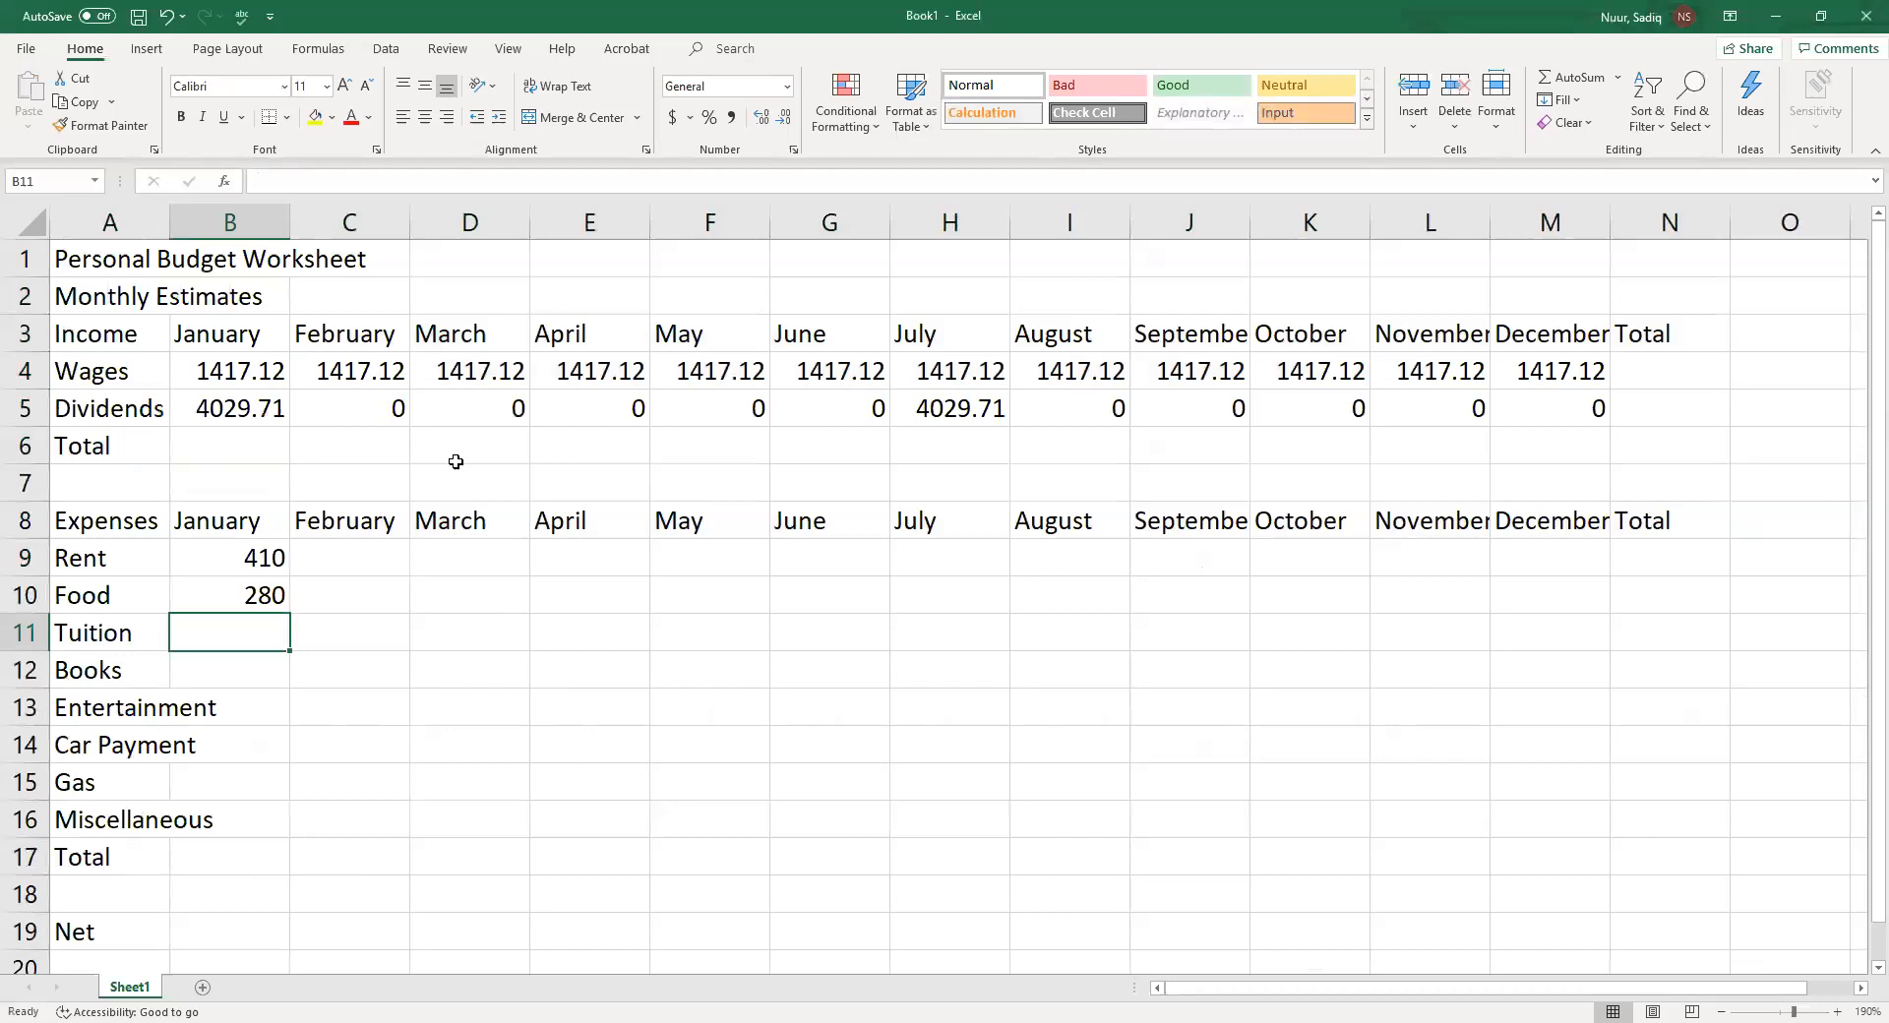
text(1500)
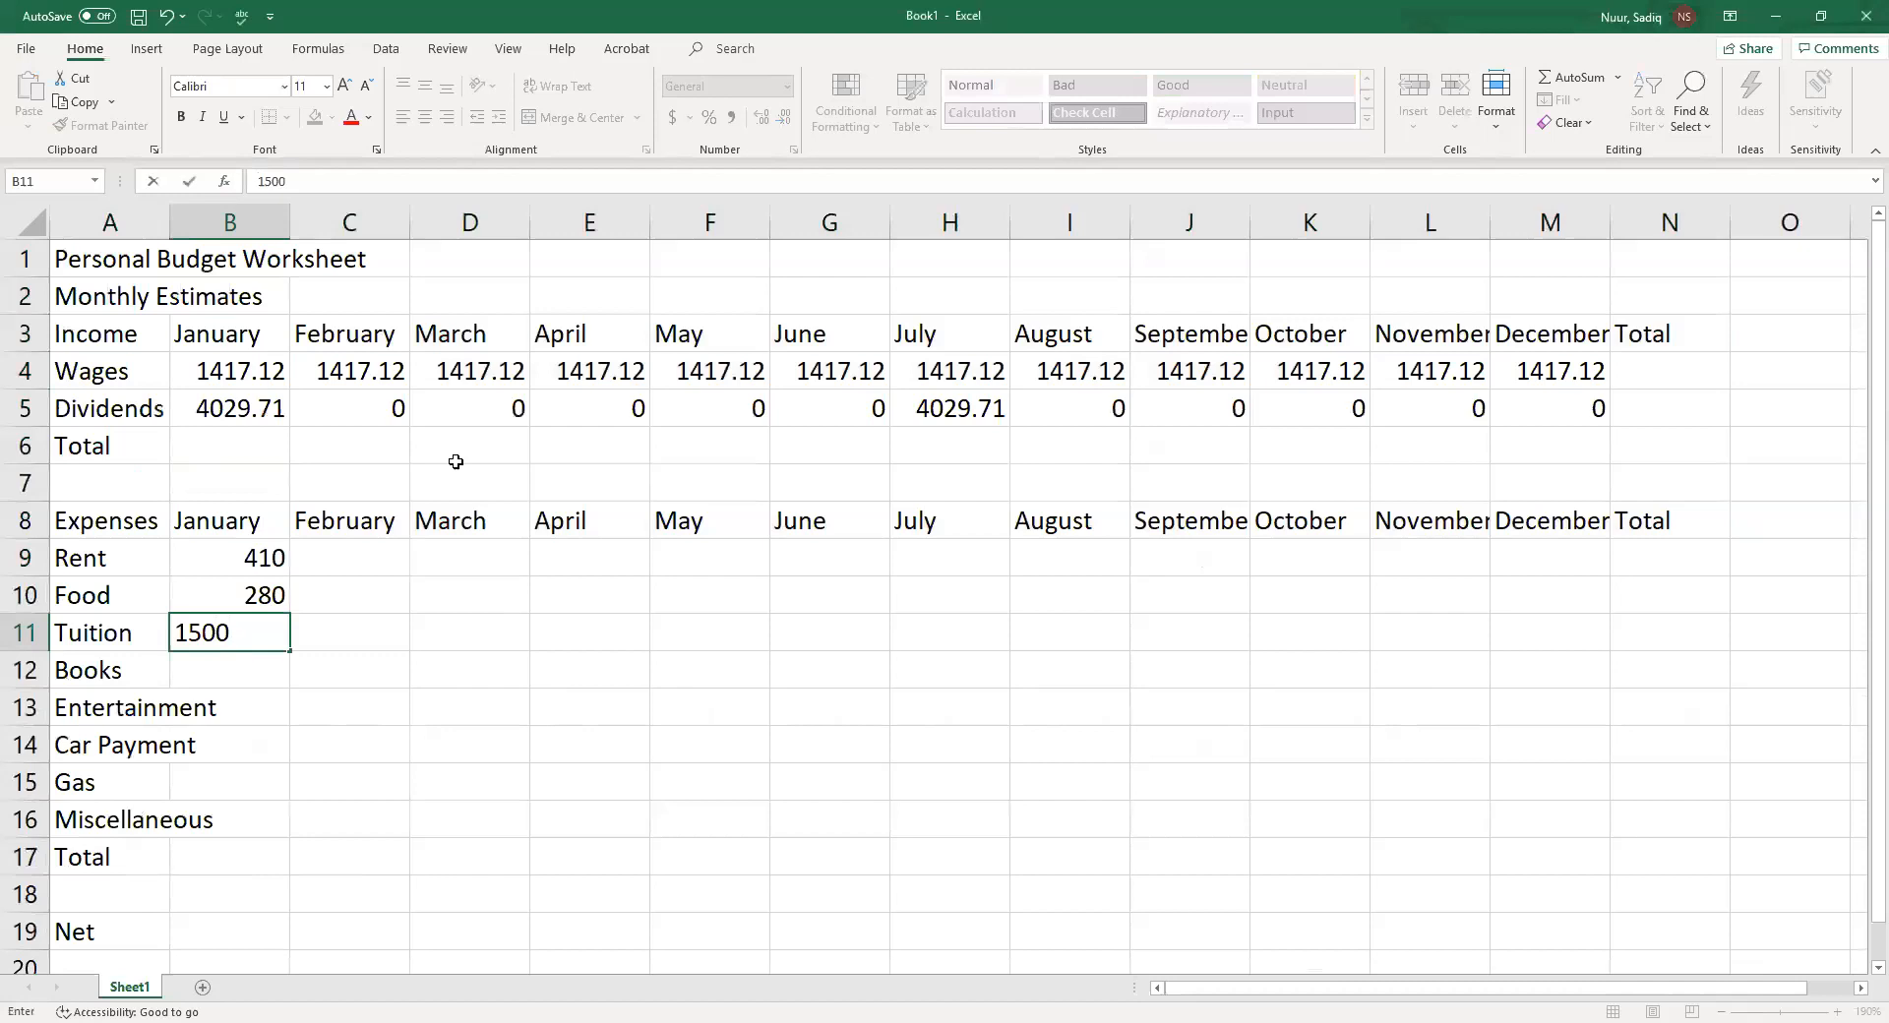
key(Return)
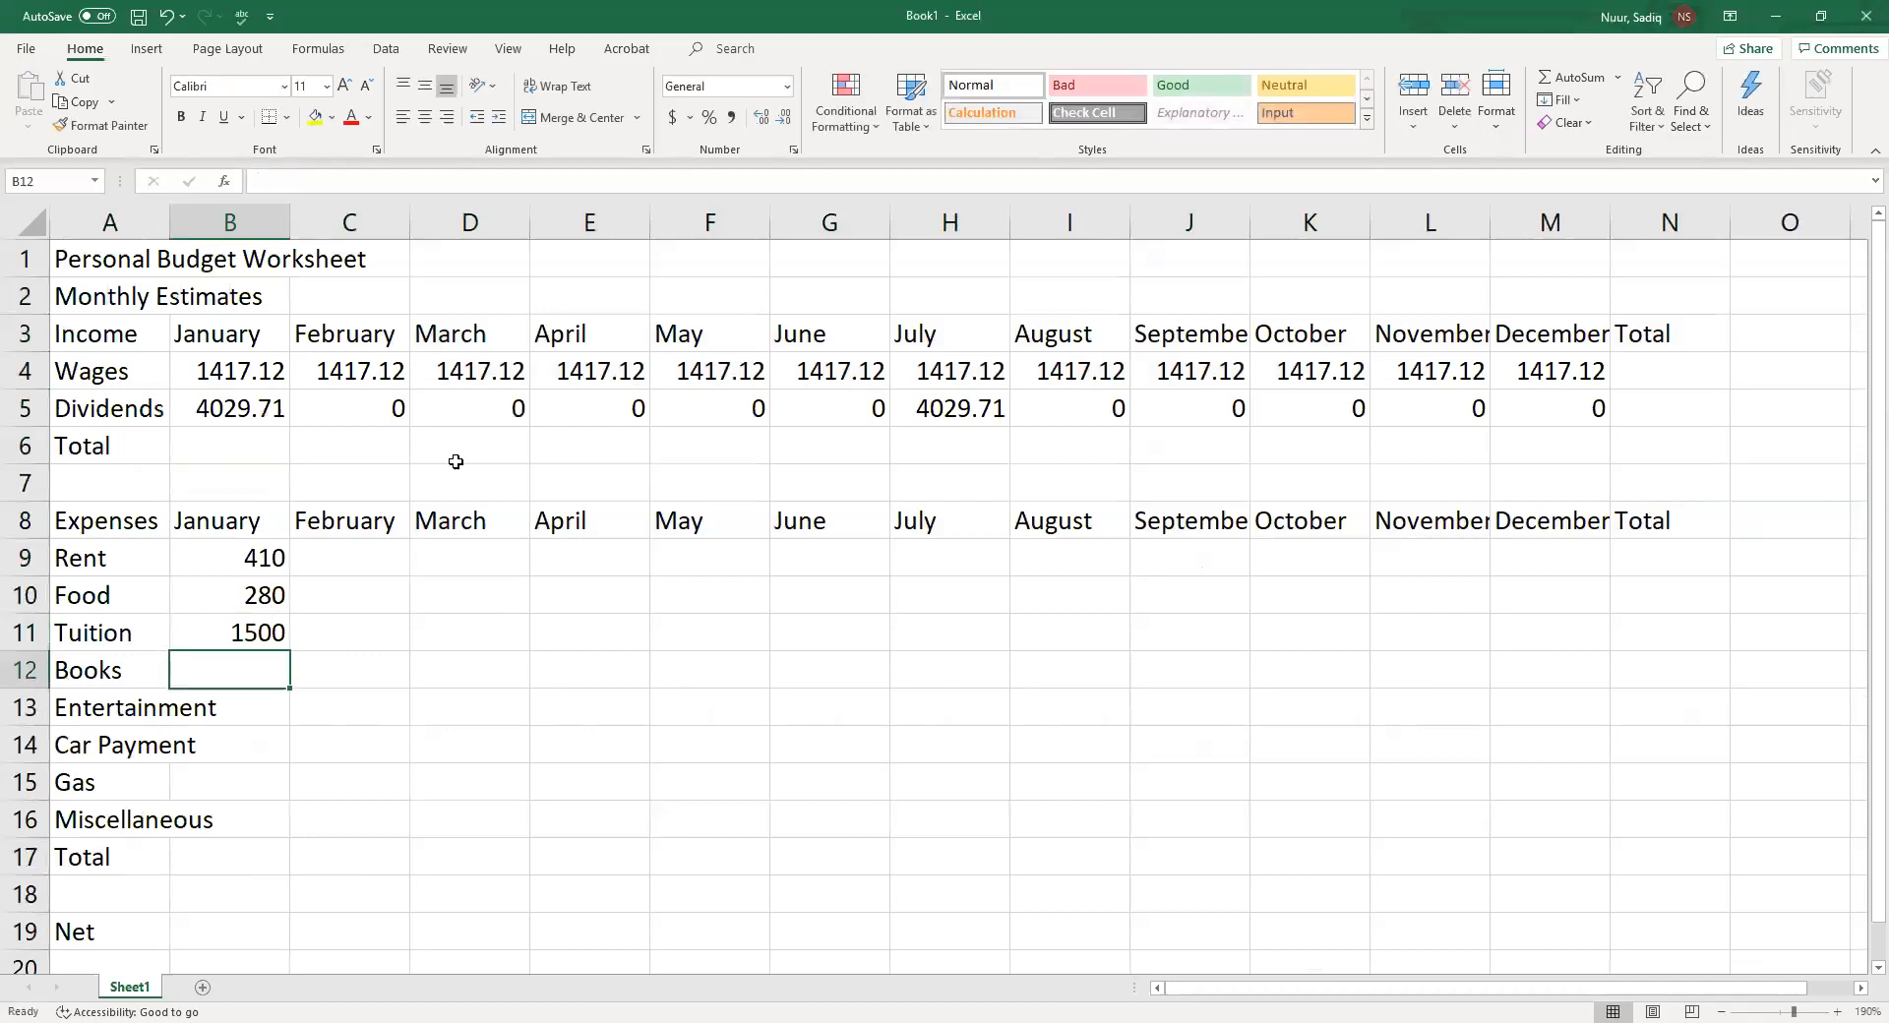
Enter January expenses of 500 for Books in B12 and 100 for Entertainment in B13
text(500)
key(Return)
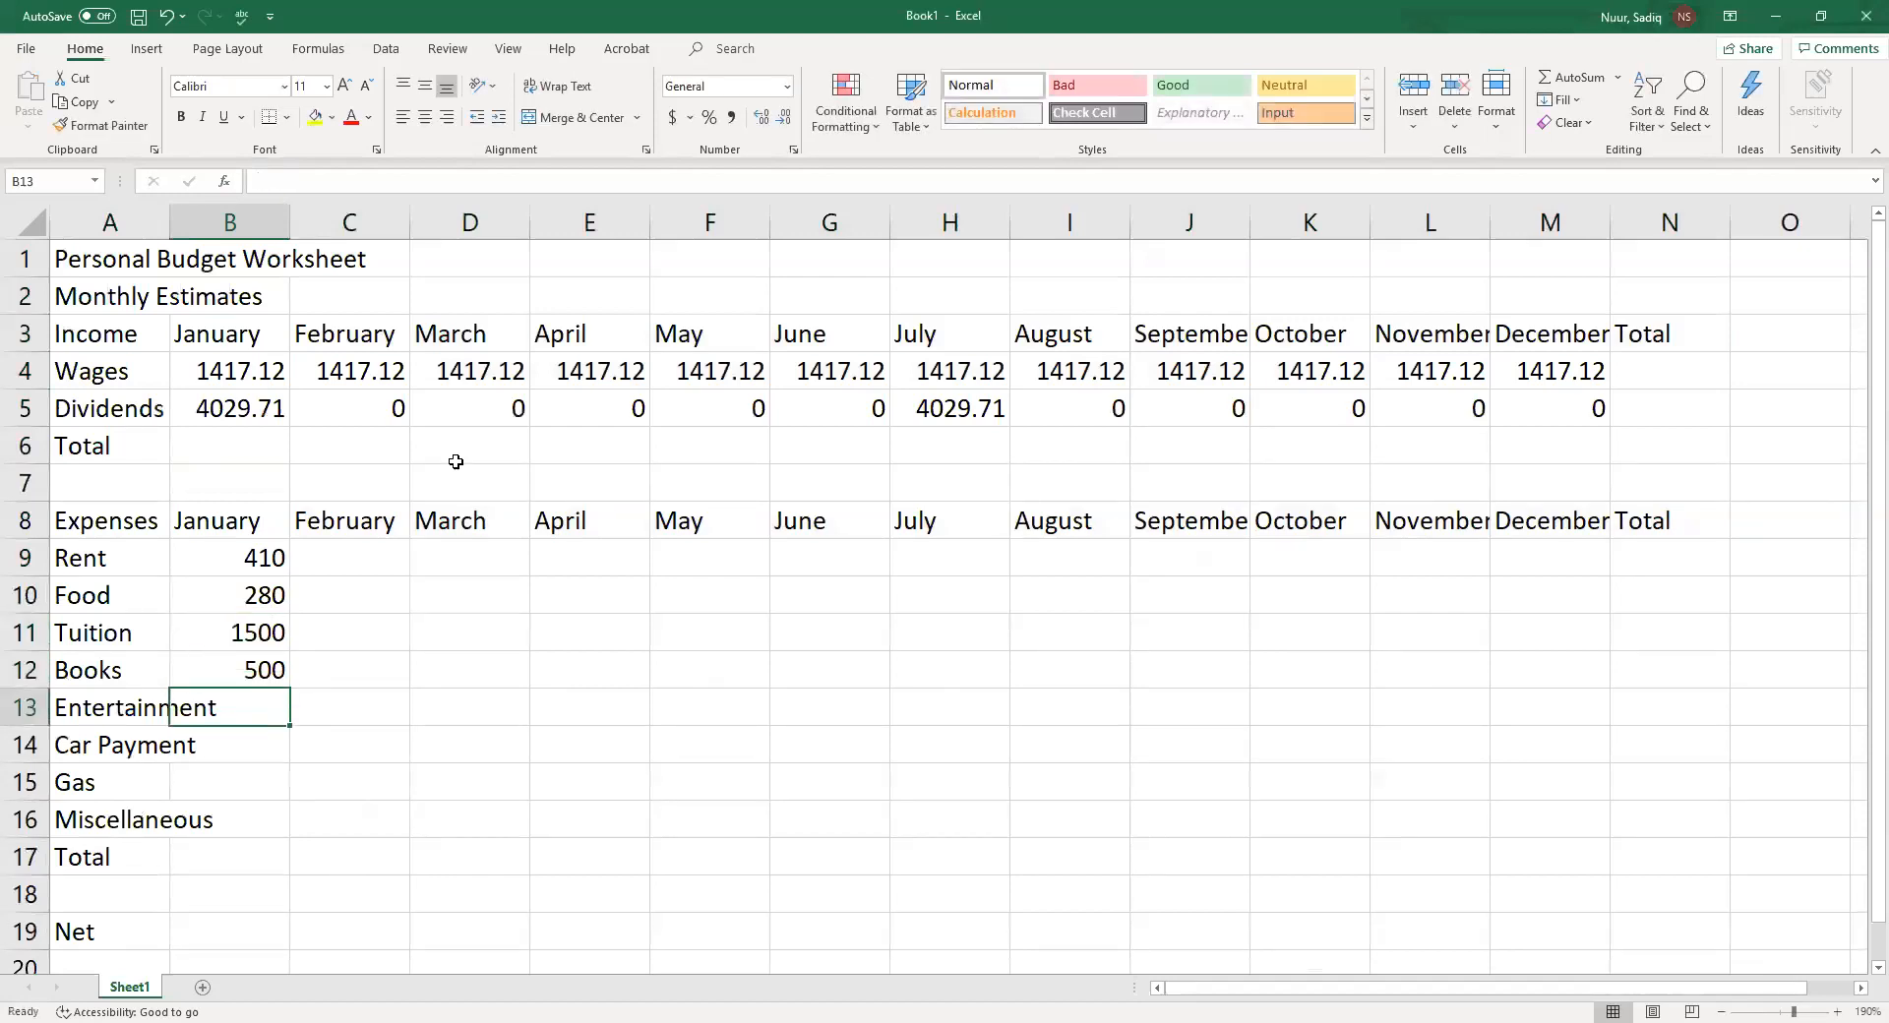
text(100)
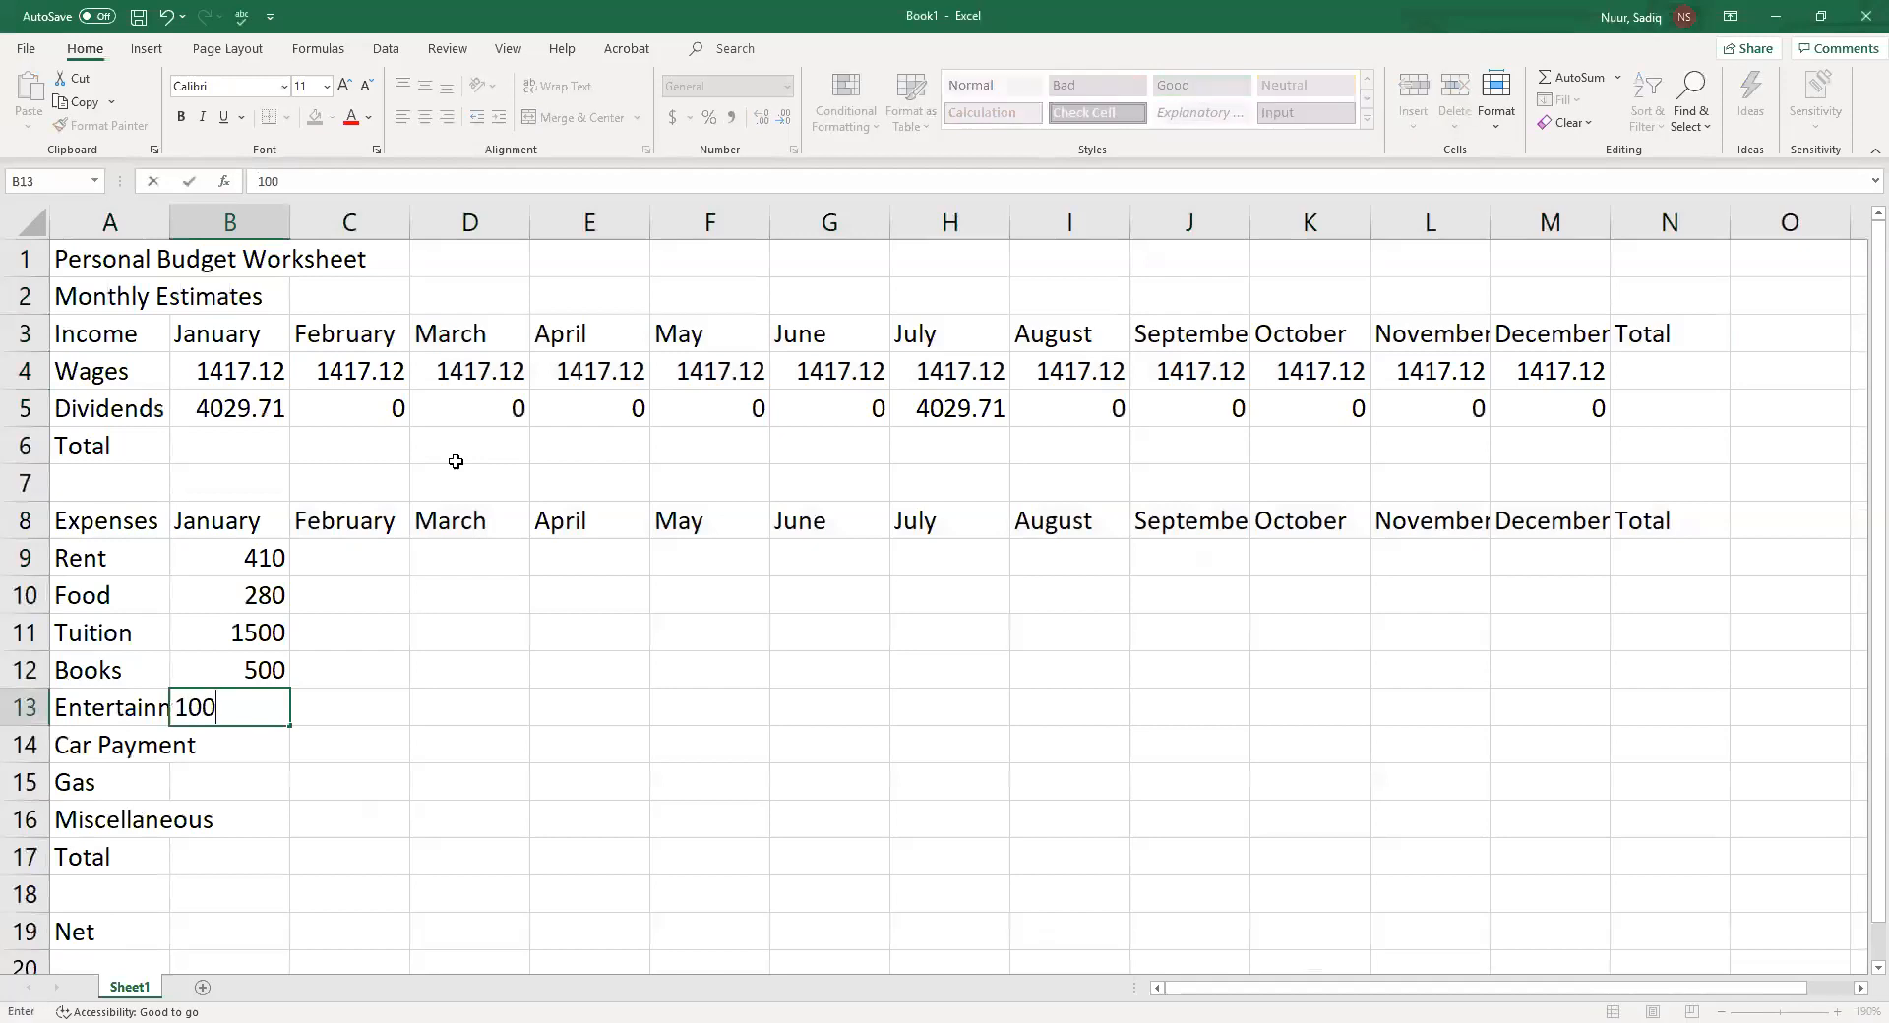
key(Return)
key(Up)
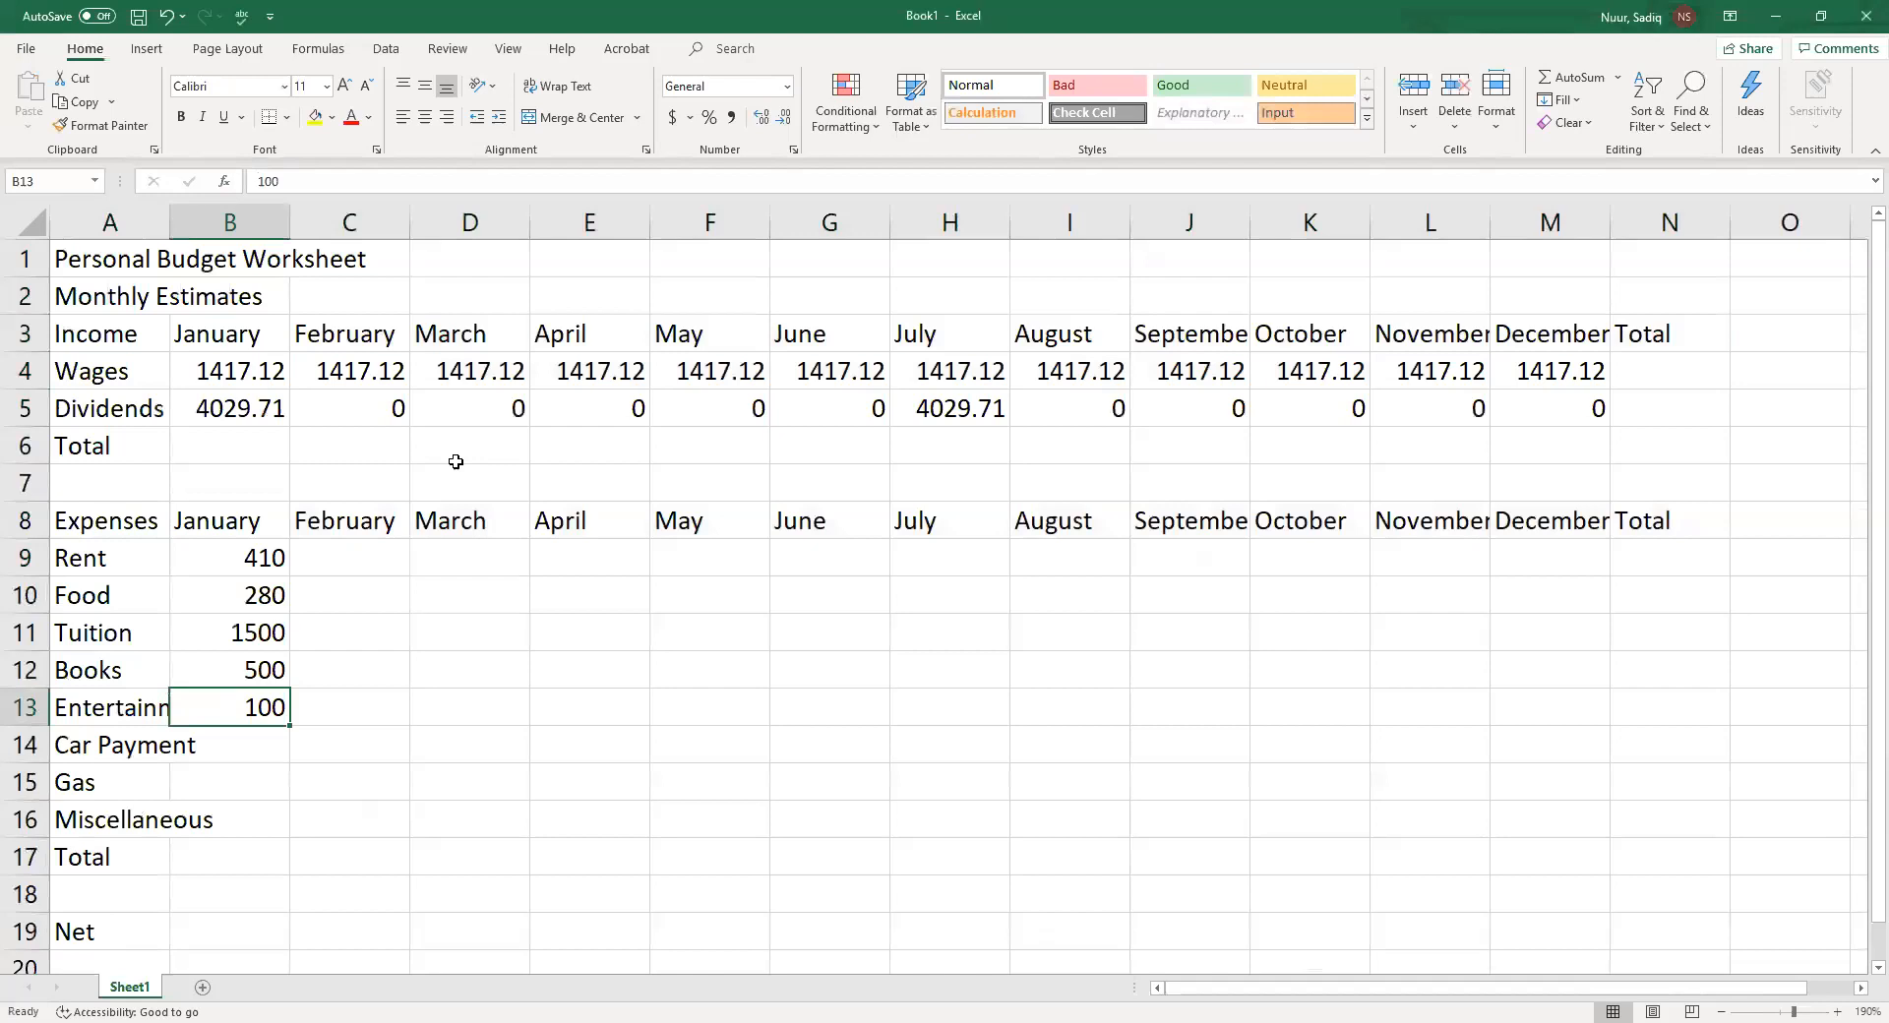
key(Left)
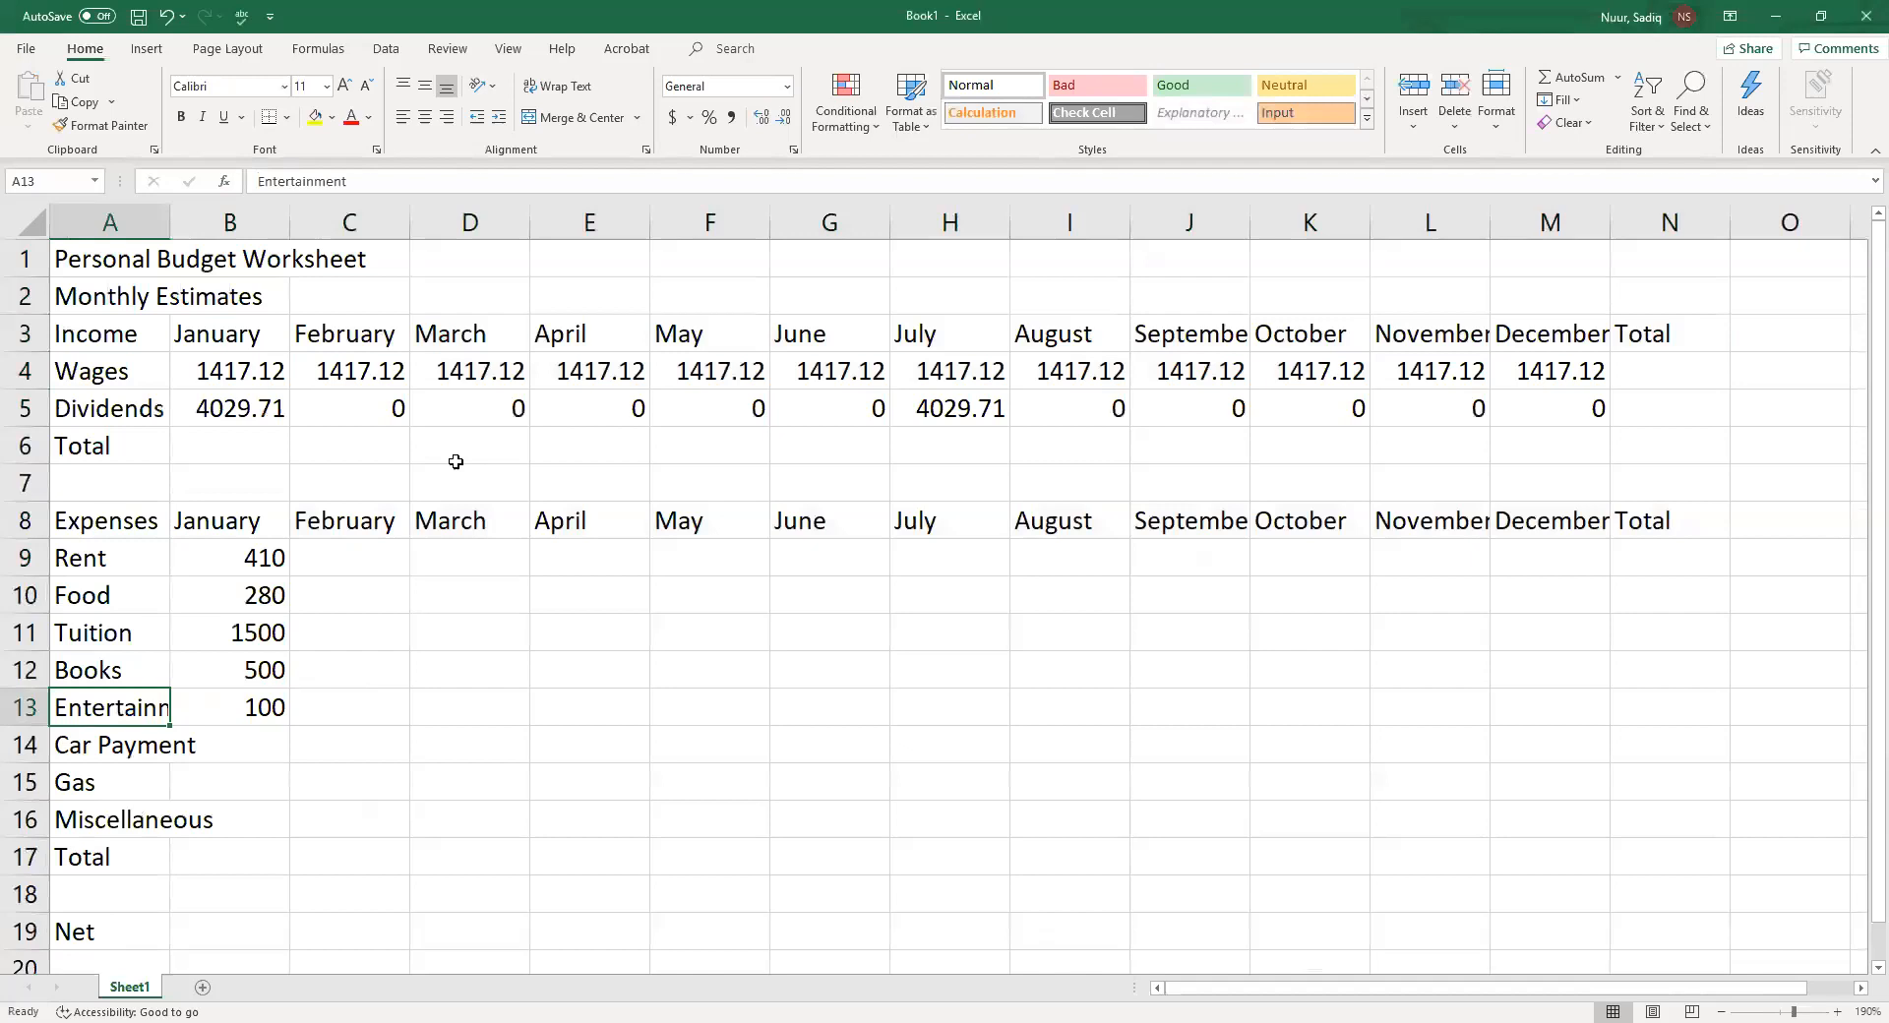
key(Right)
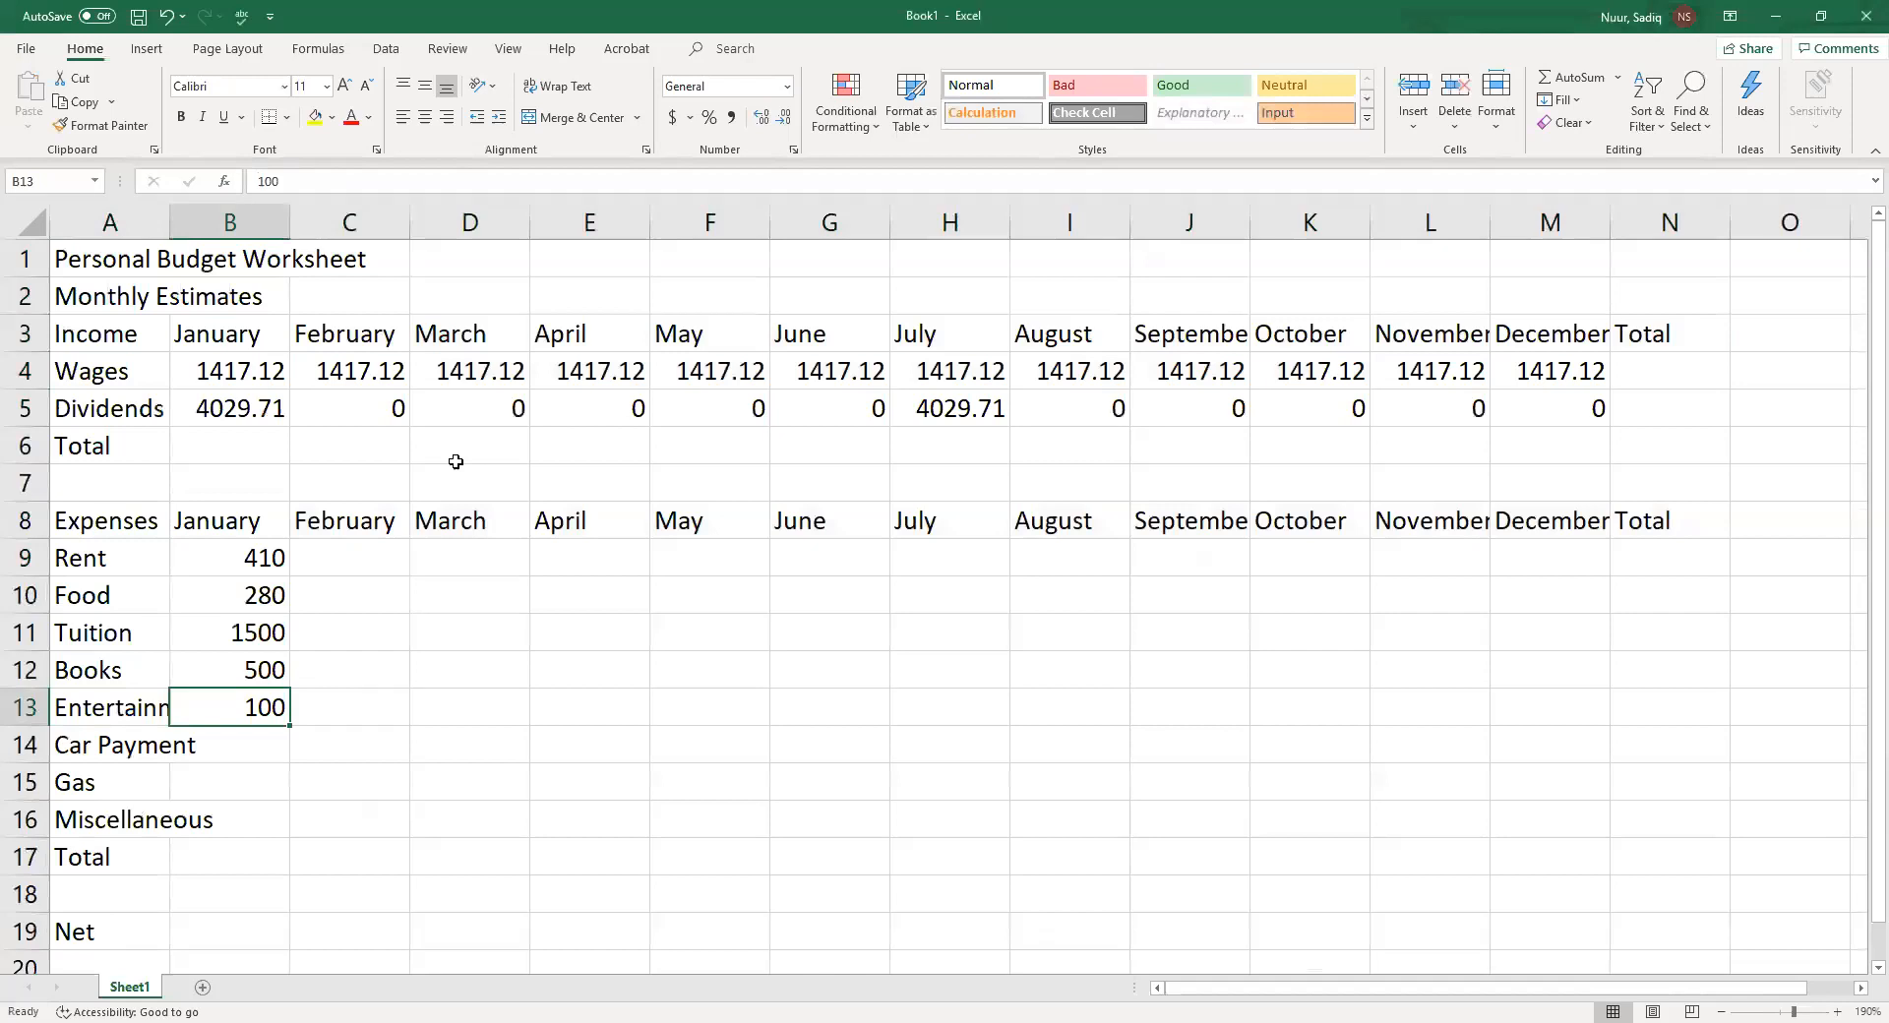
key(Left)
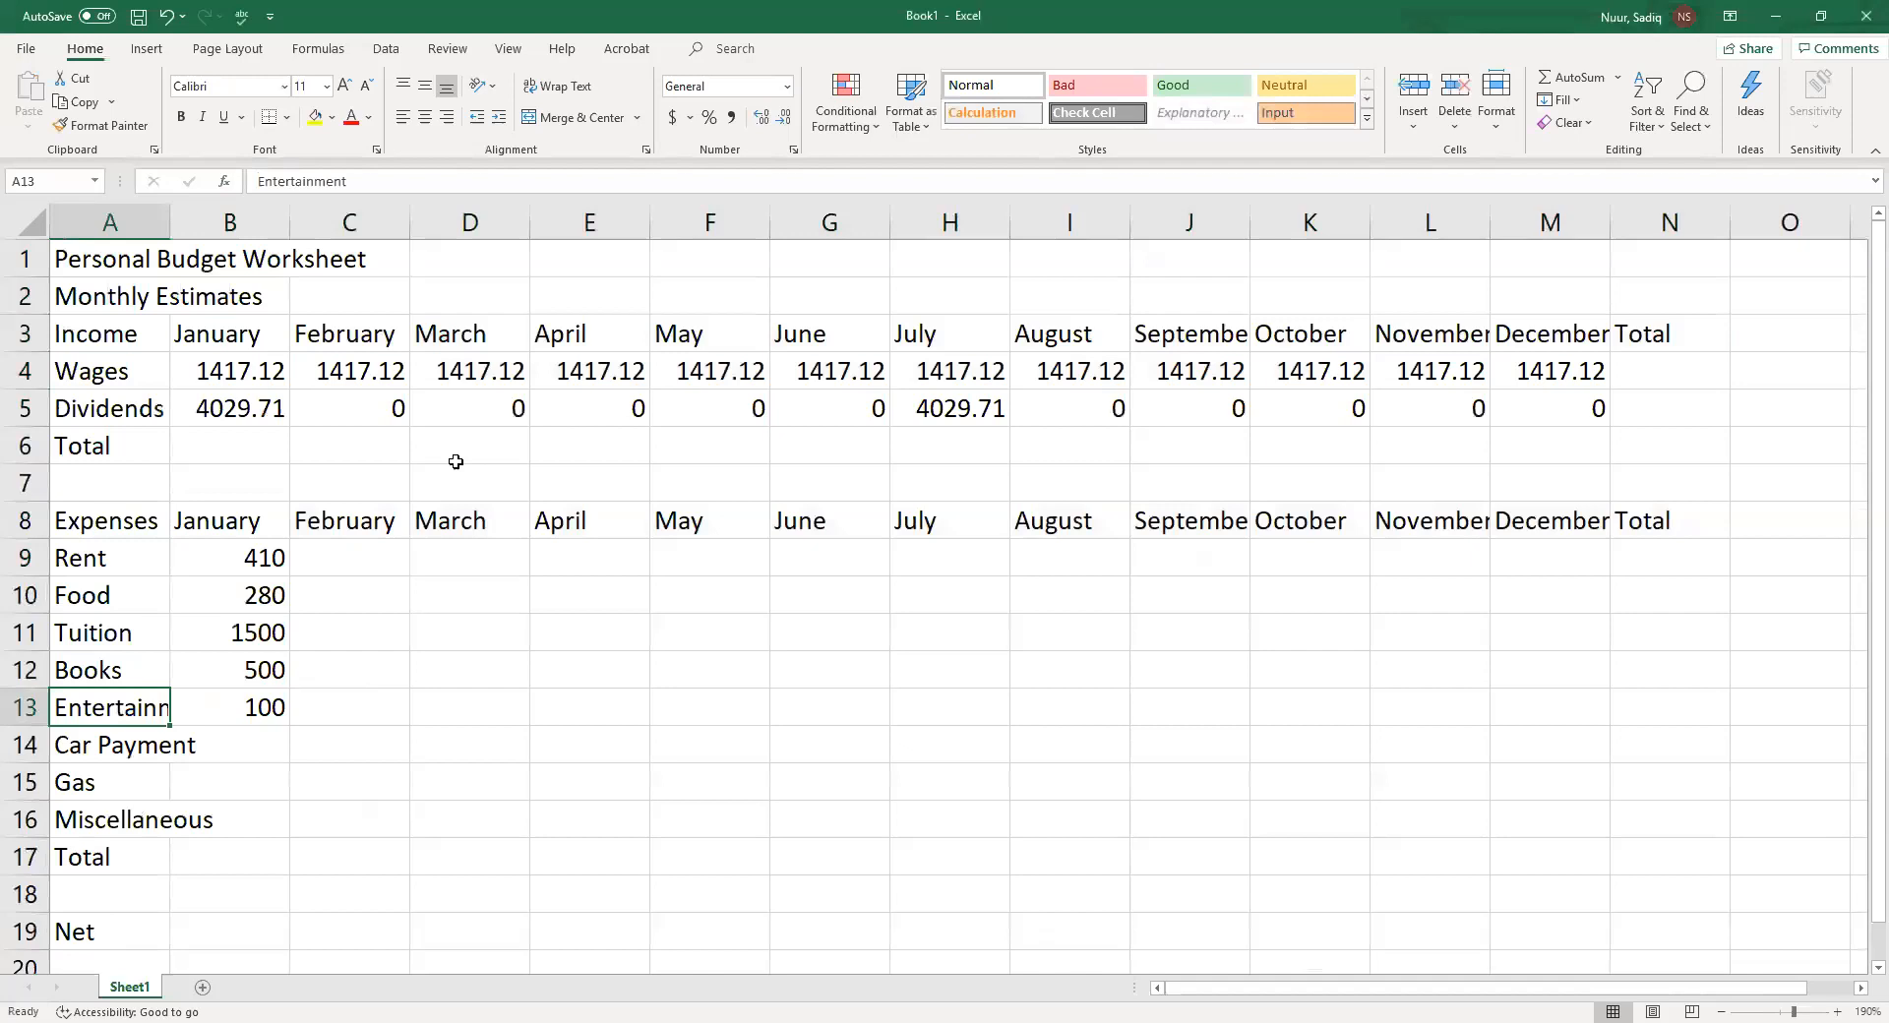
key(Right)
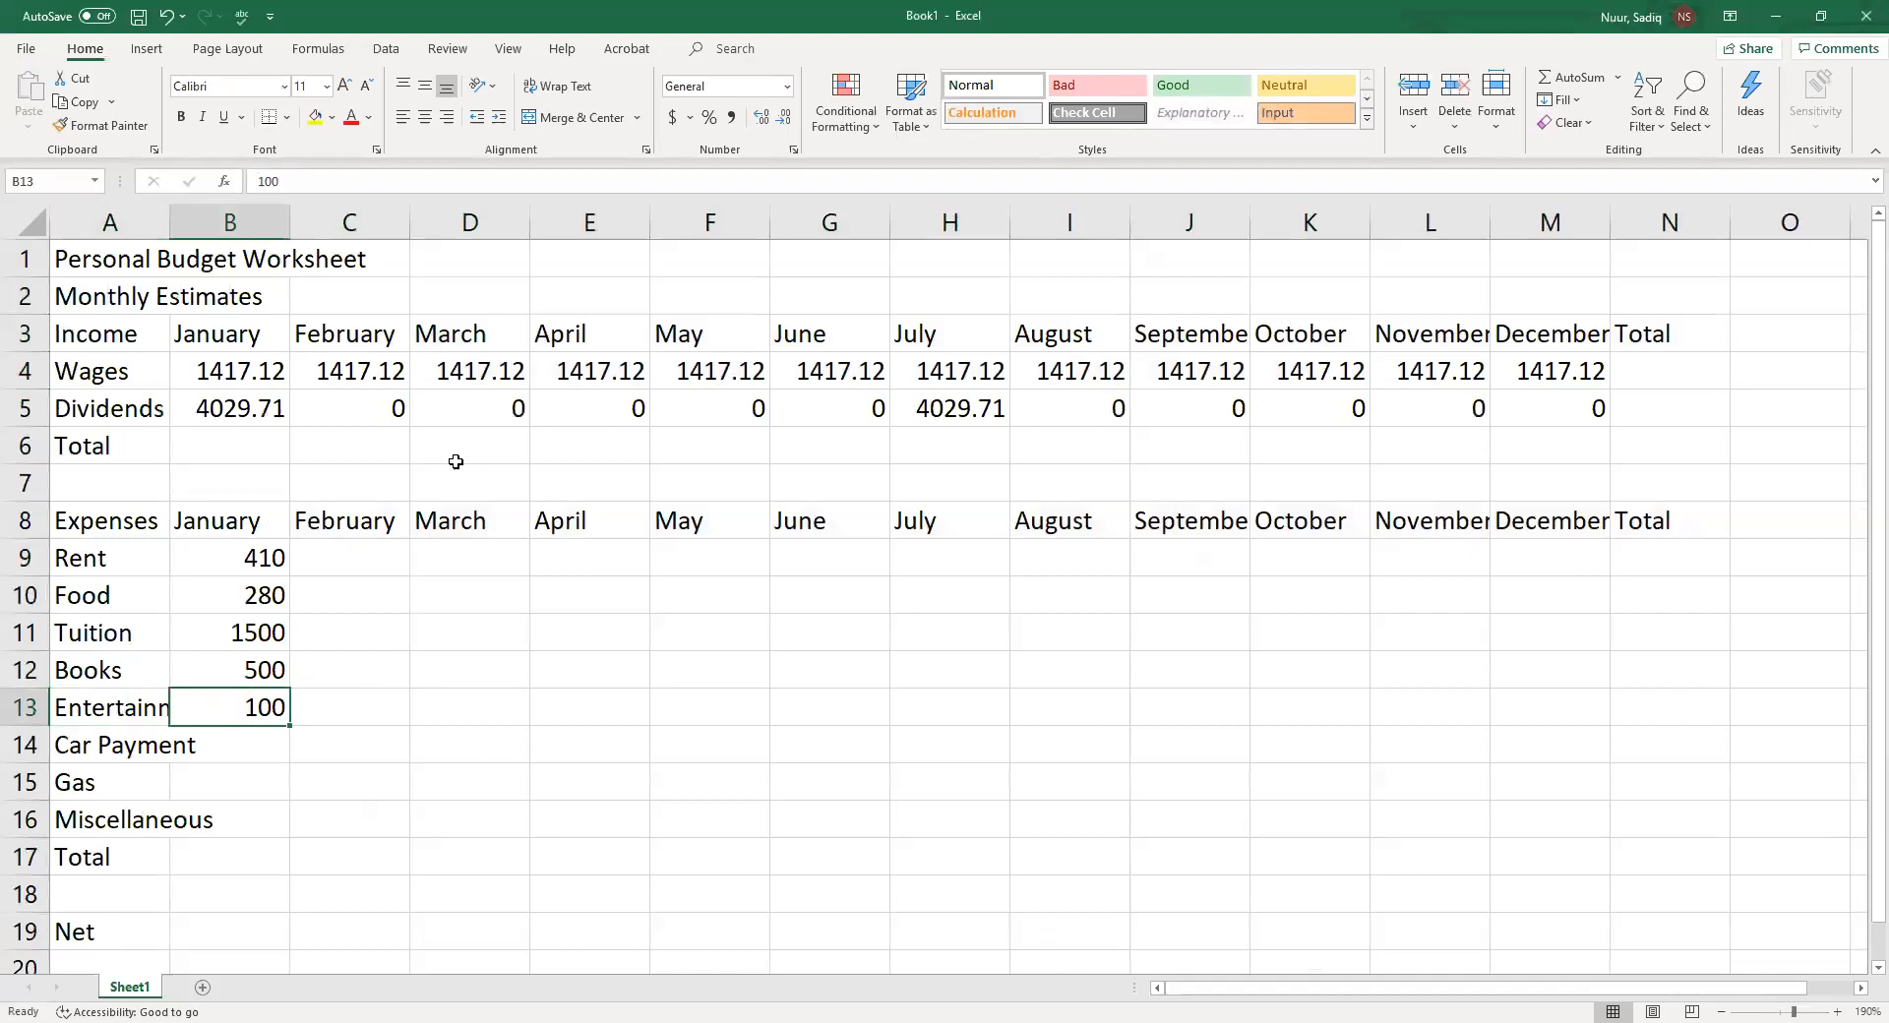
key(Left)
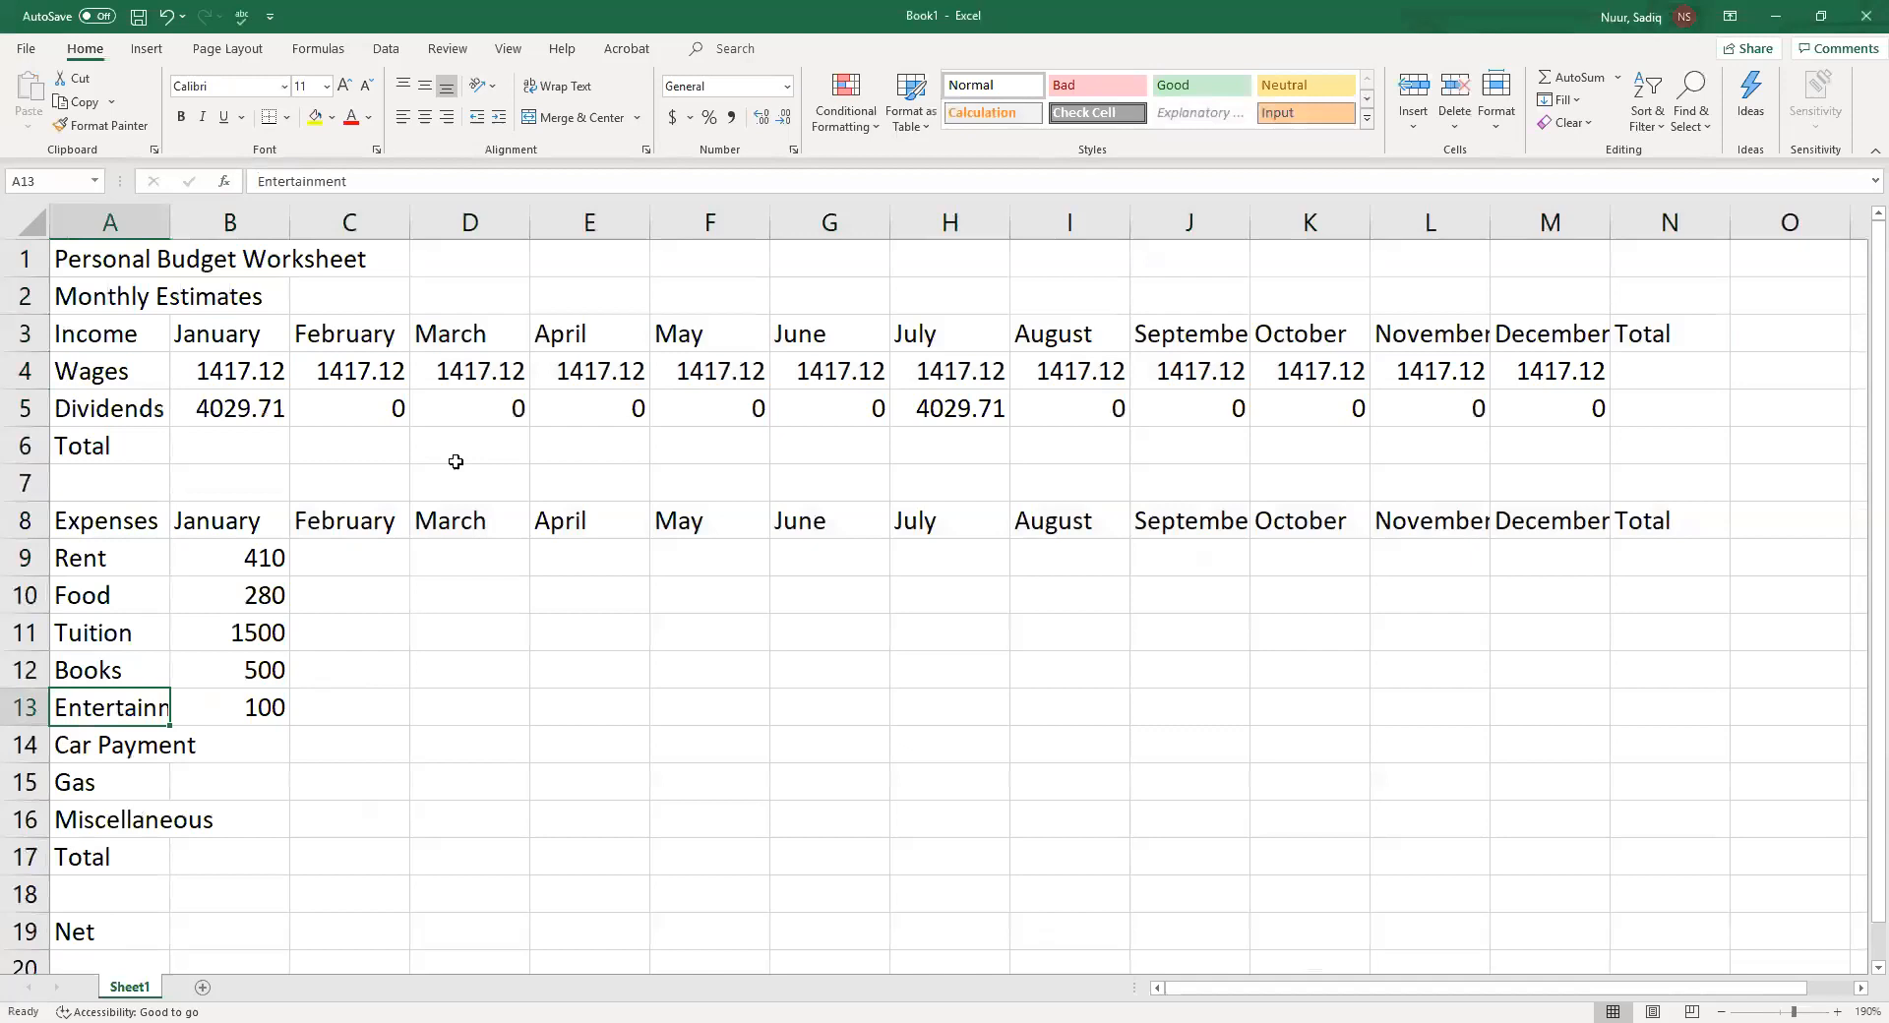
key(Right)
Enter January expenses of 215.47 for Car Payment, 100 for Gas and 100 for Miscellaneous in B14:B16
key(Down)
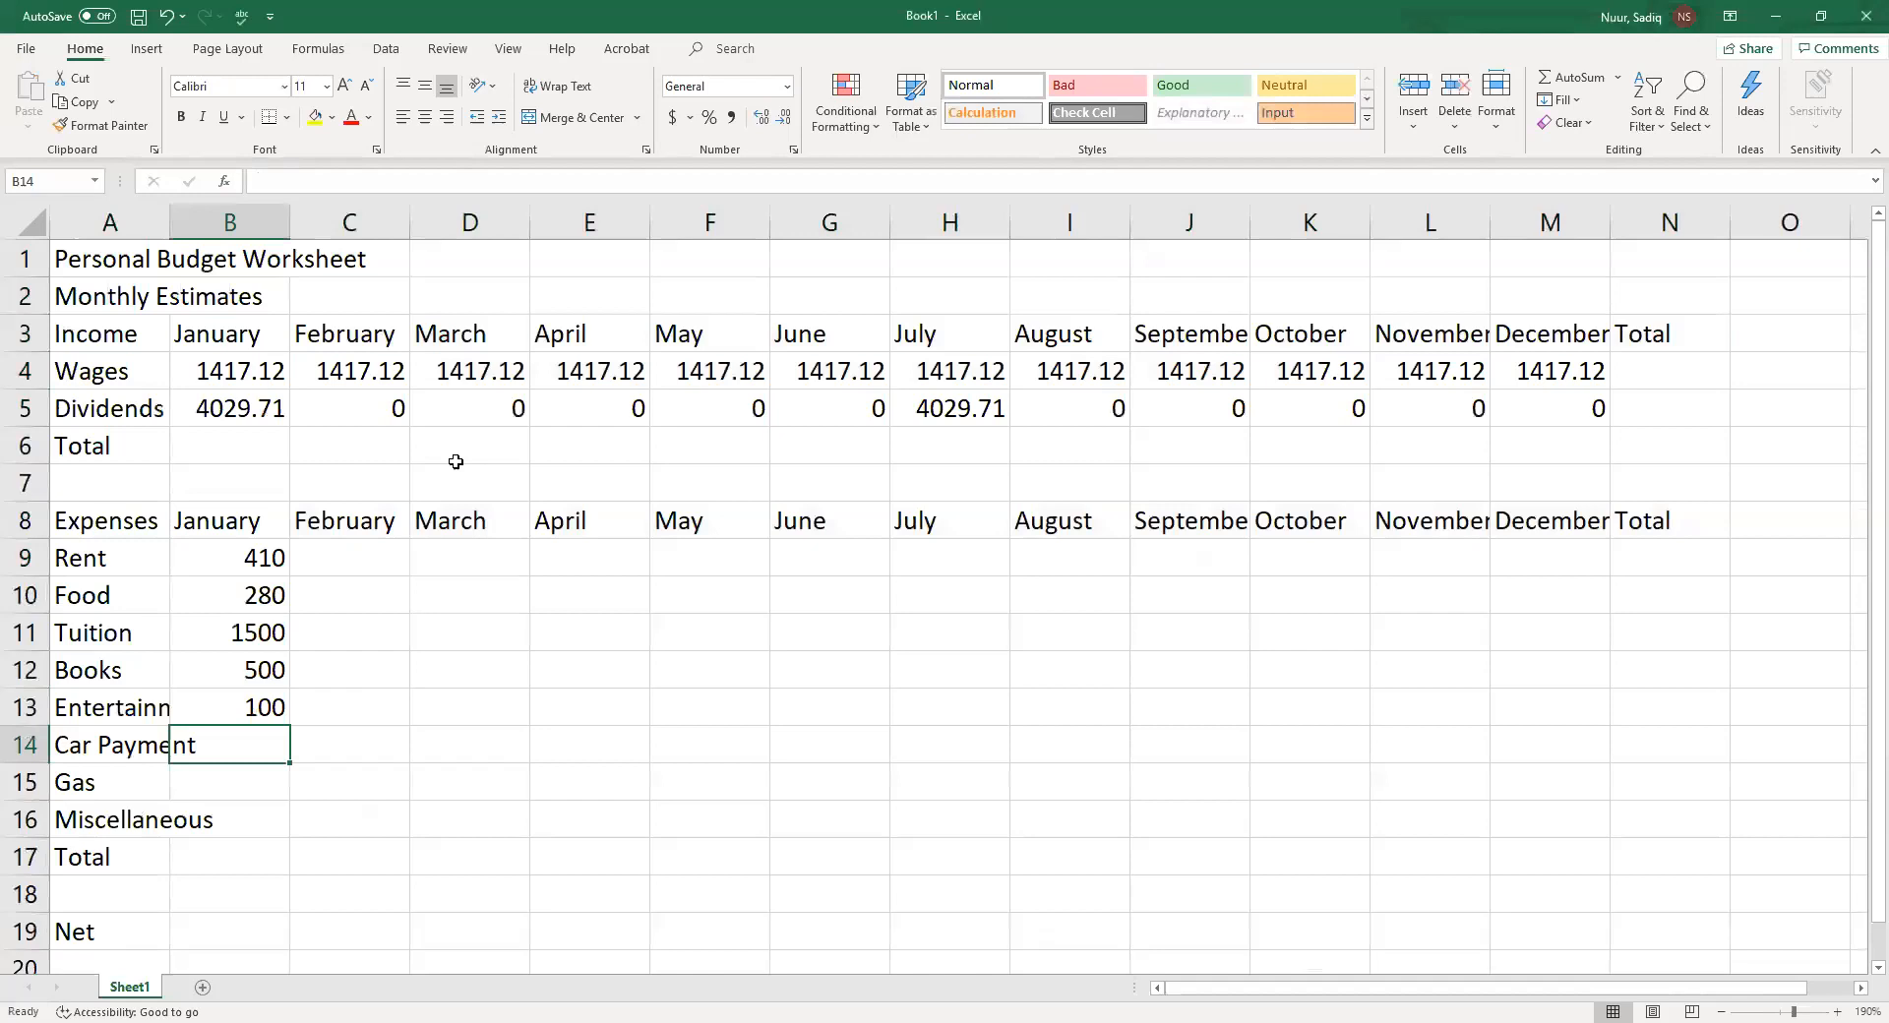
text(2)
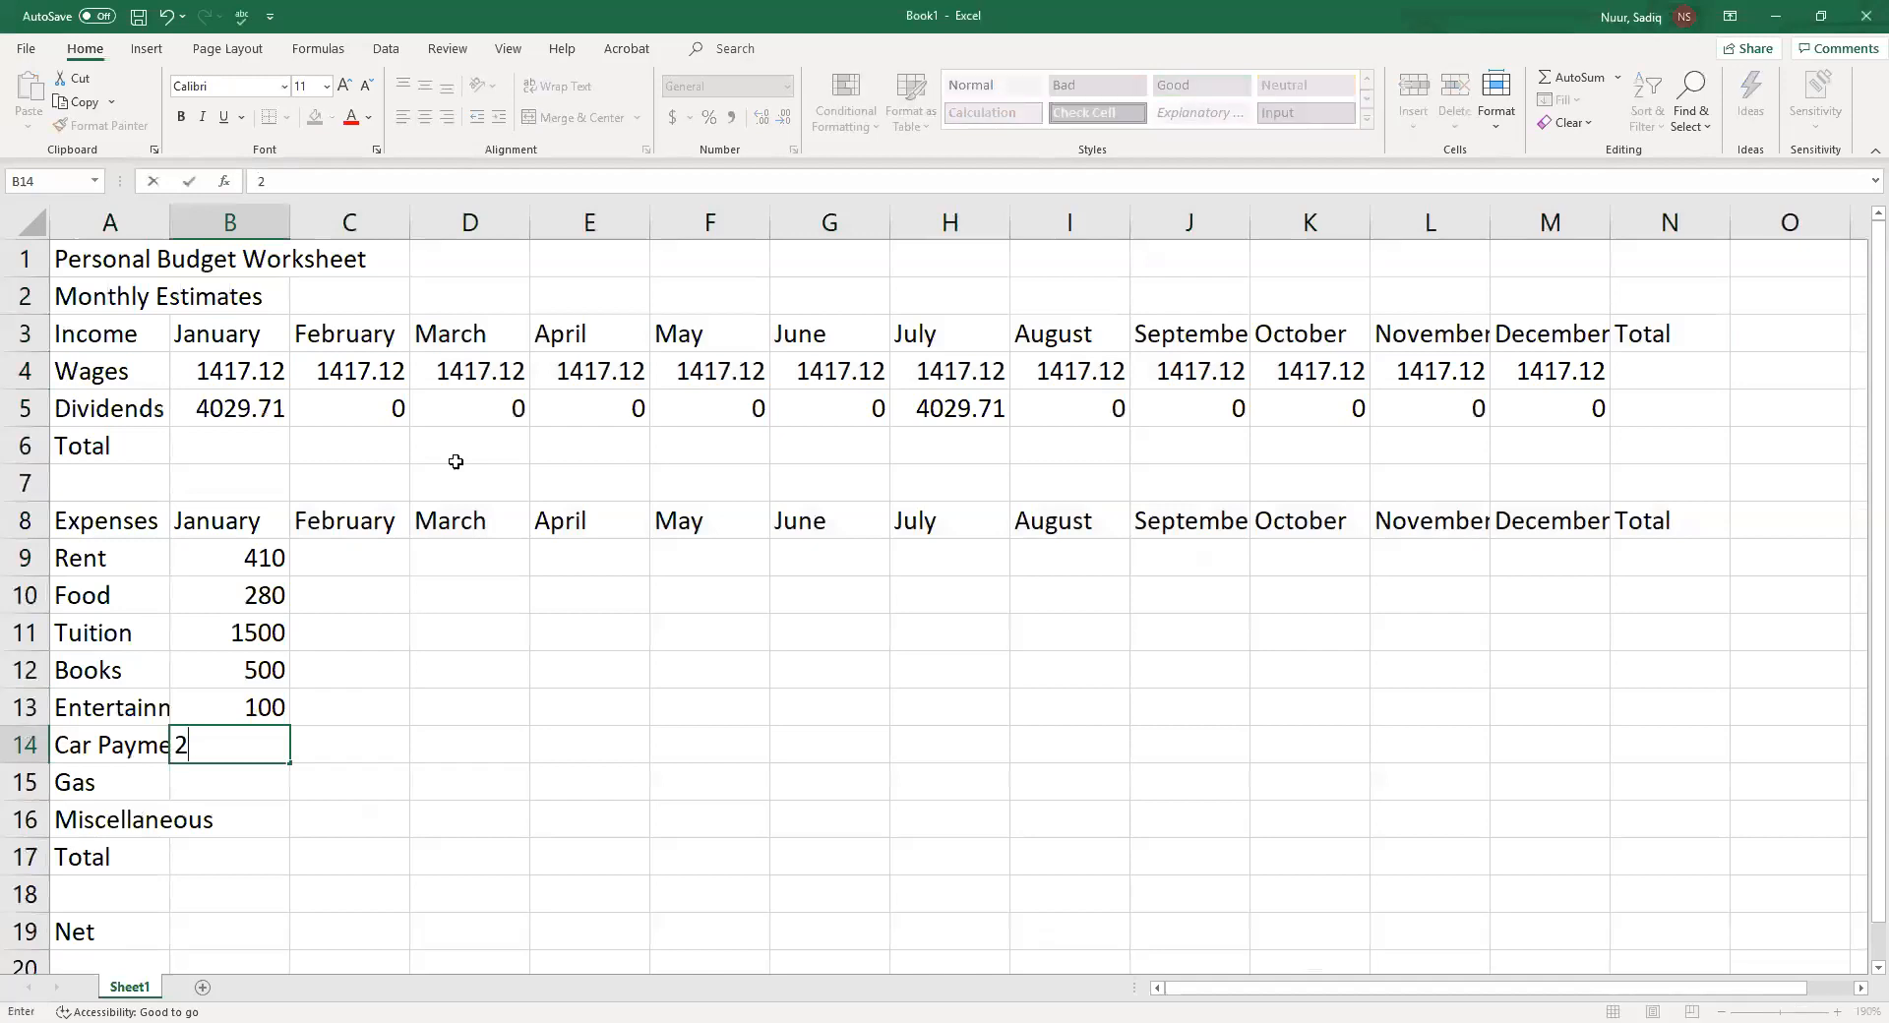
text(15.47)
key(Return)
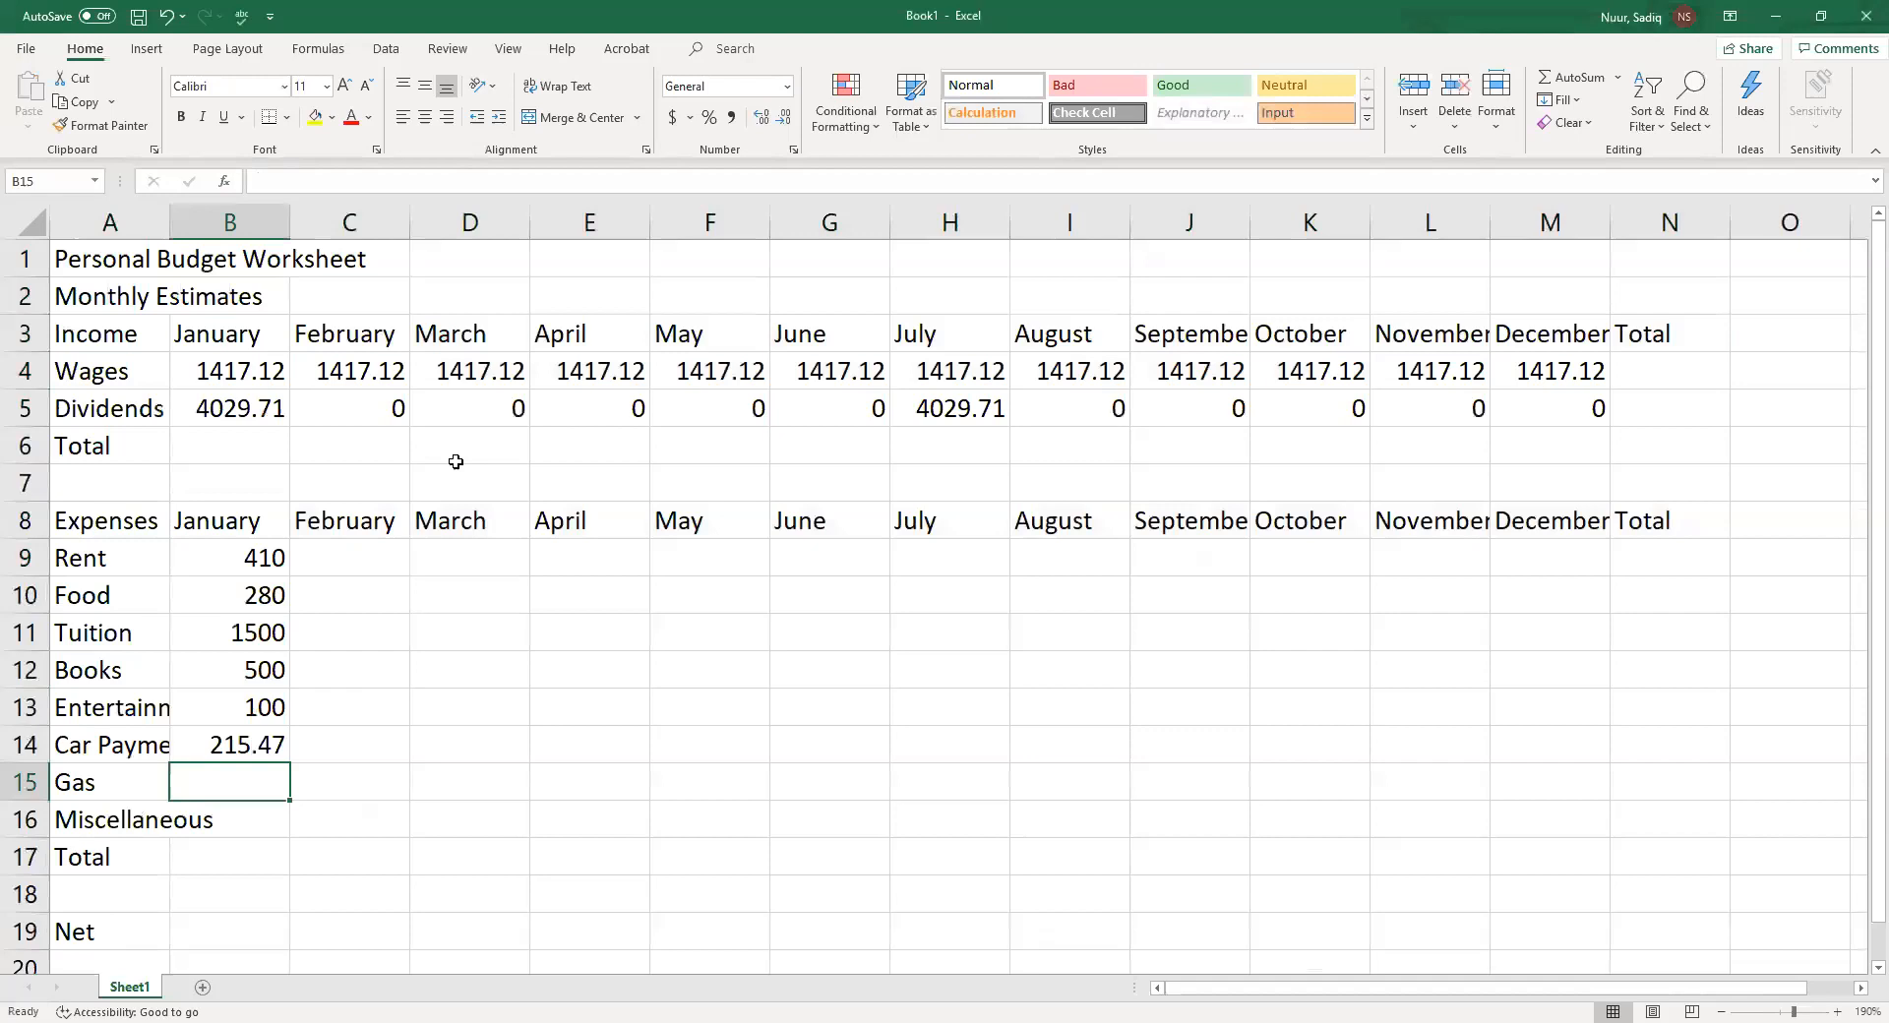
text(100)
key(Return)
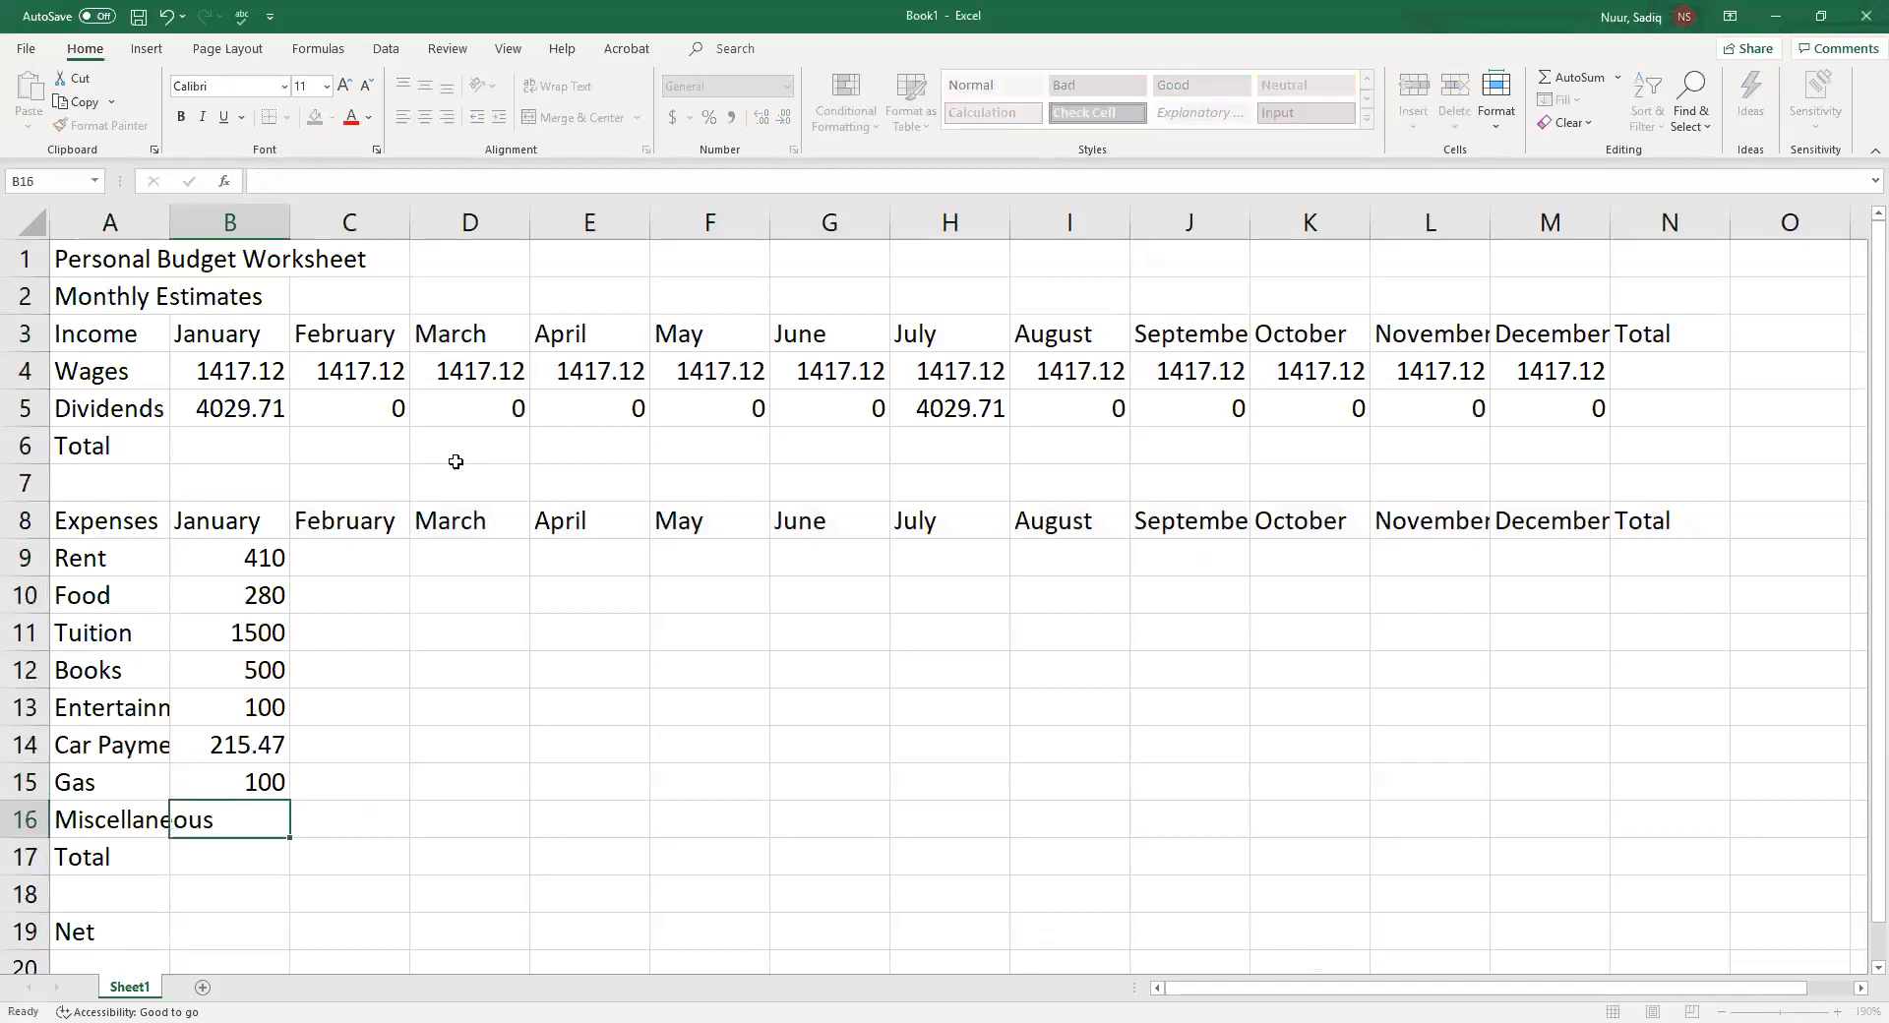
text(100)
key(Return)
Fill the January Rent and Food amounts across February through December in rows 9 and 10
key(Up)
key(Up)
key(Up)
key(Up)
key(Up)
key(Up)
key(Up)
key(Up)
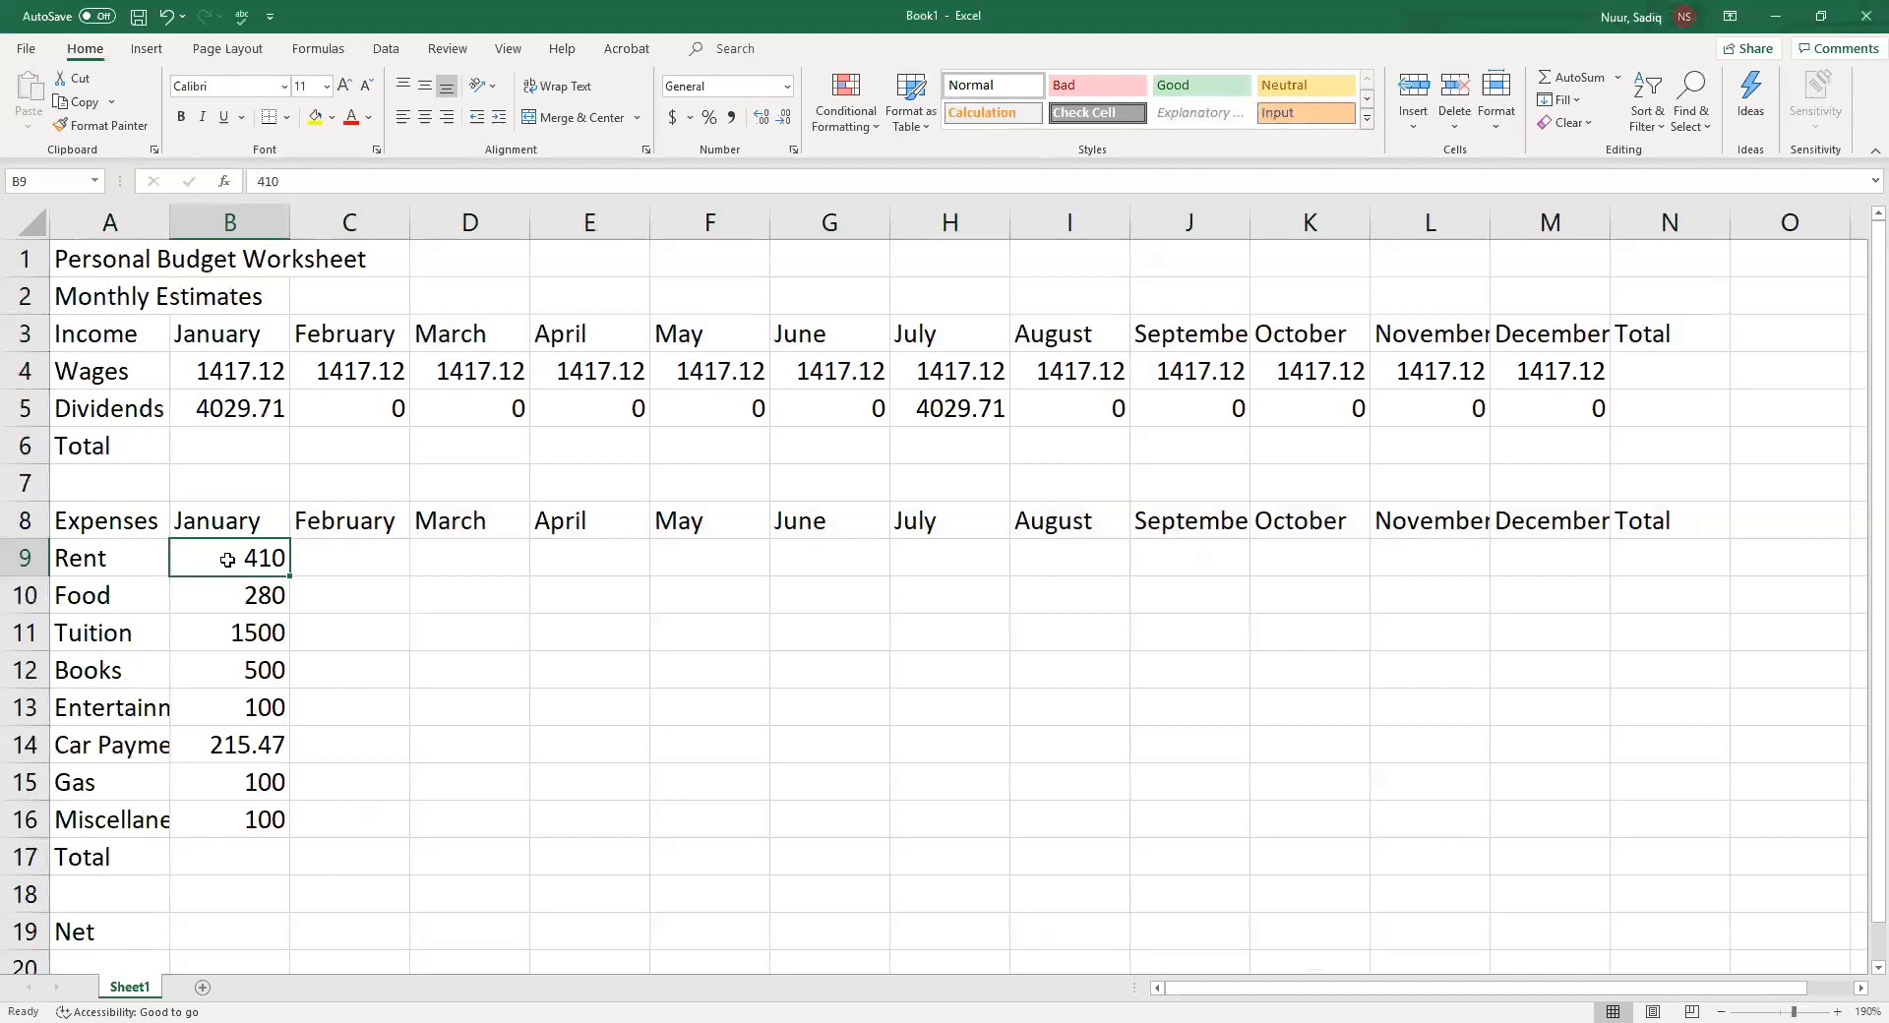
drag(226, 560, 230, 595)
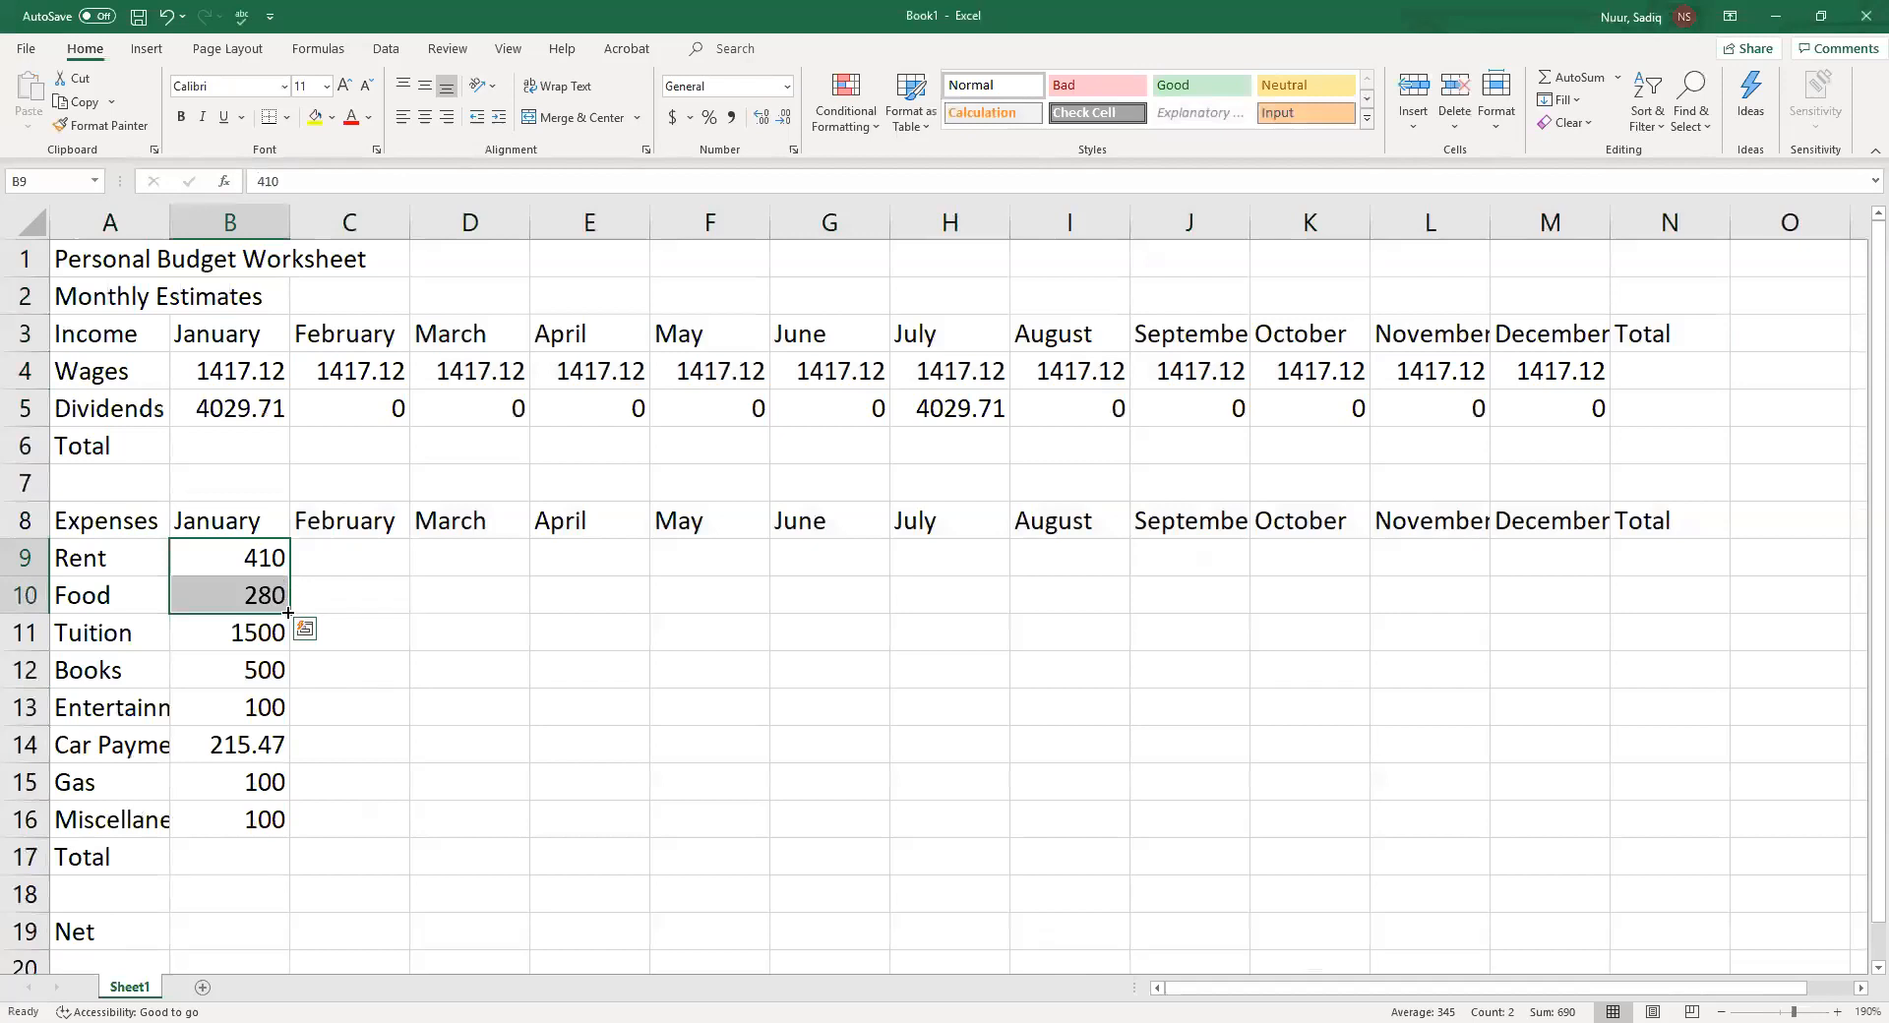
drag(287, 613, 346, 609)
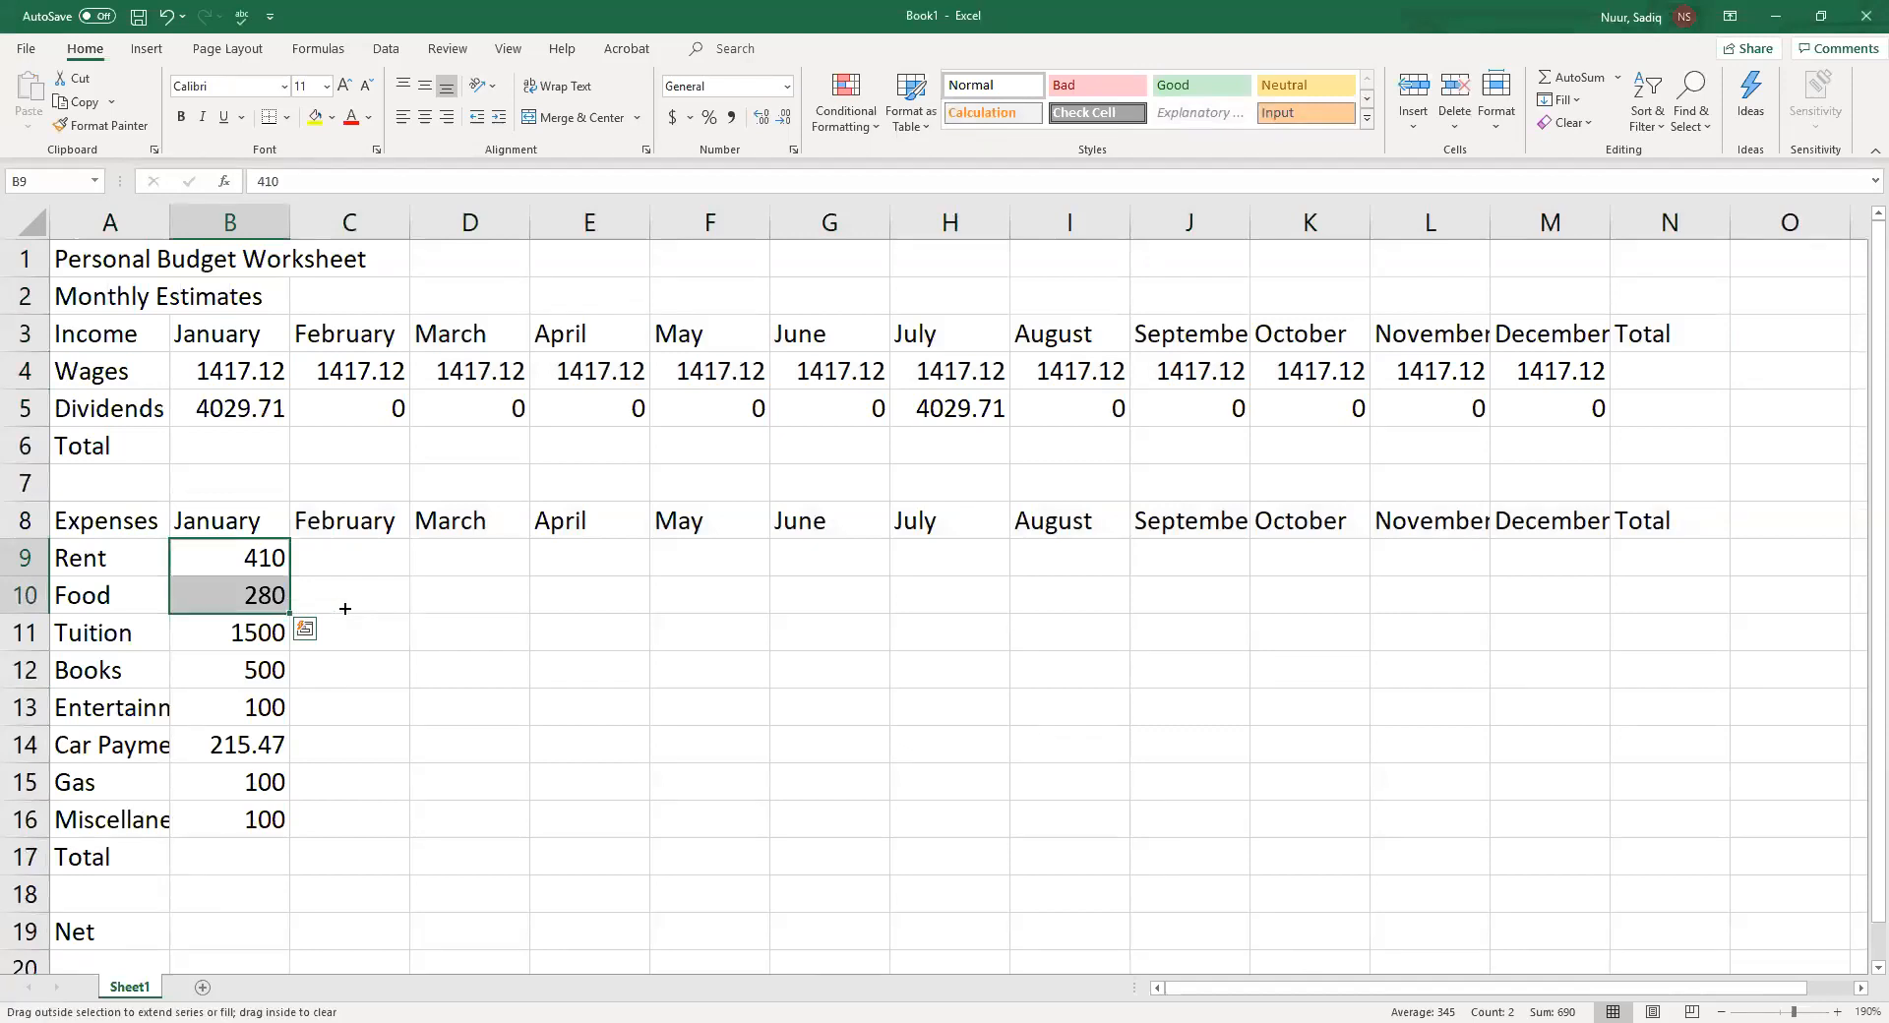
drag(346, 609, 1544, 792)
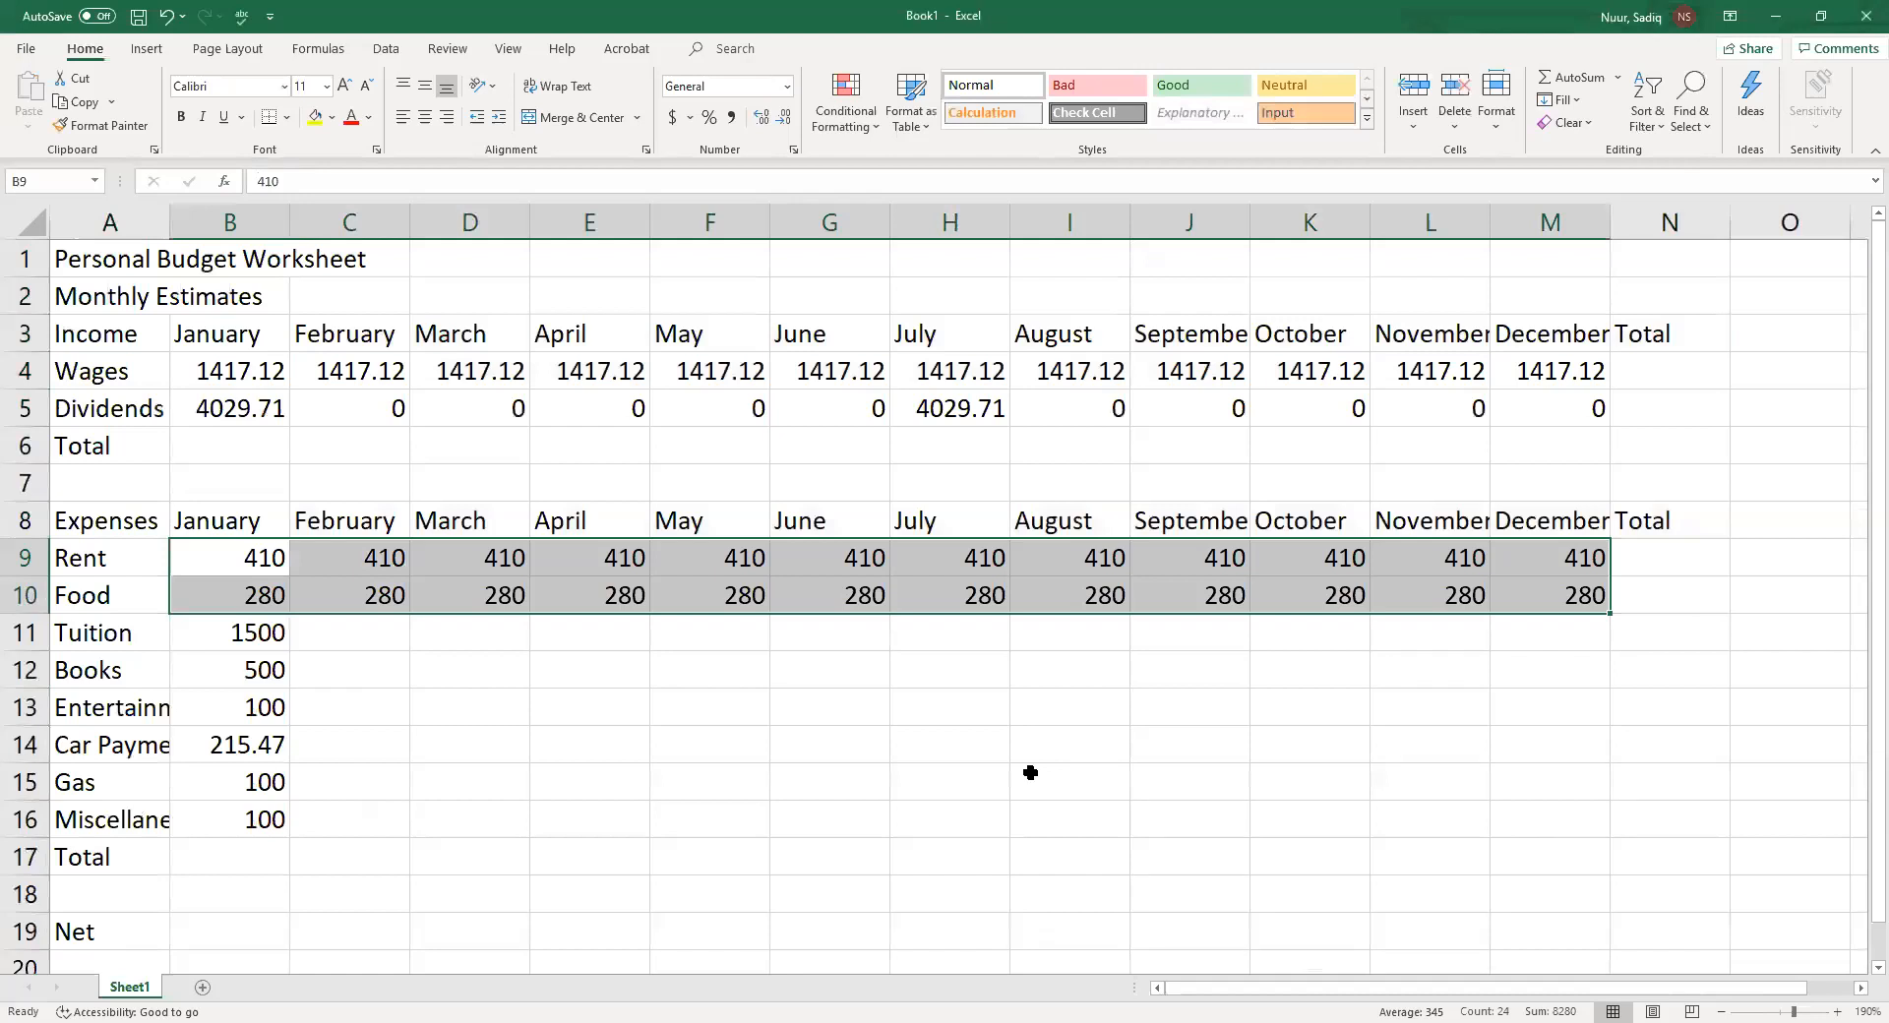
Fill the January Entertainment, Car Payment, Gas and Miscellaneous amounts across to December in rows 13 to 16
click(226, 699)
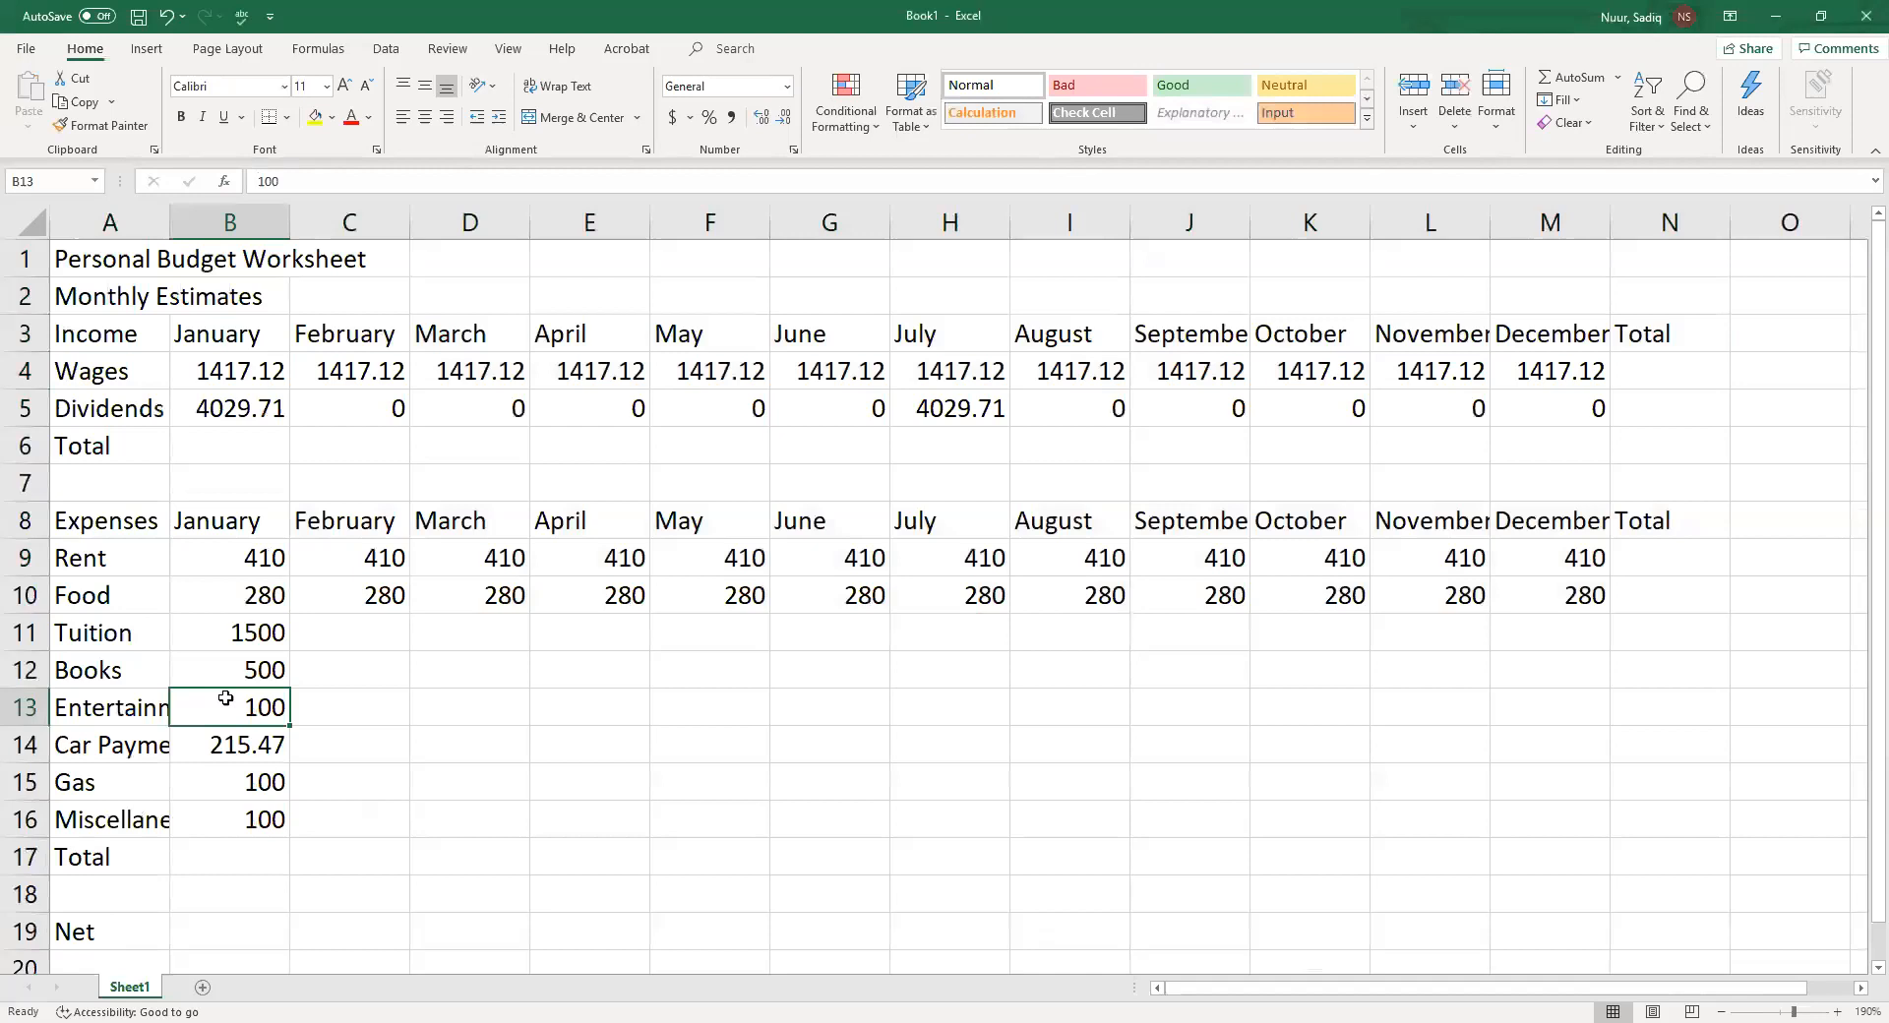
drag(225, 698, 210, 802)
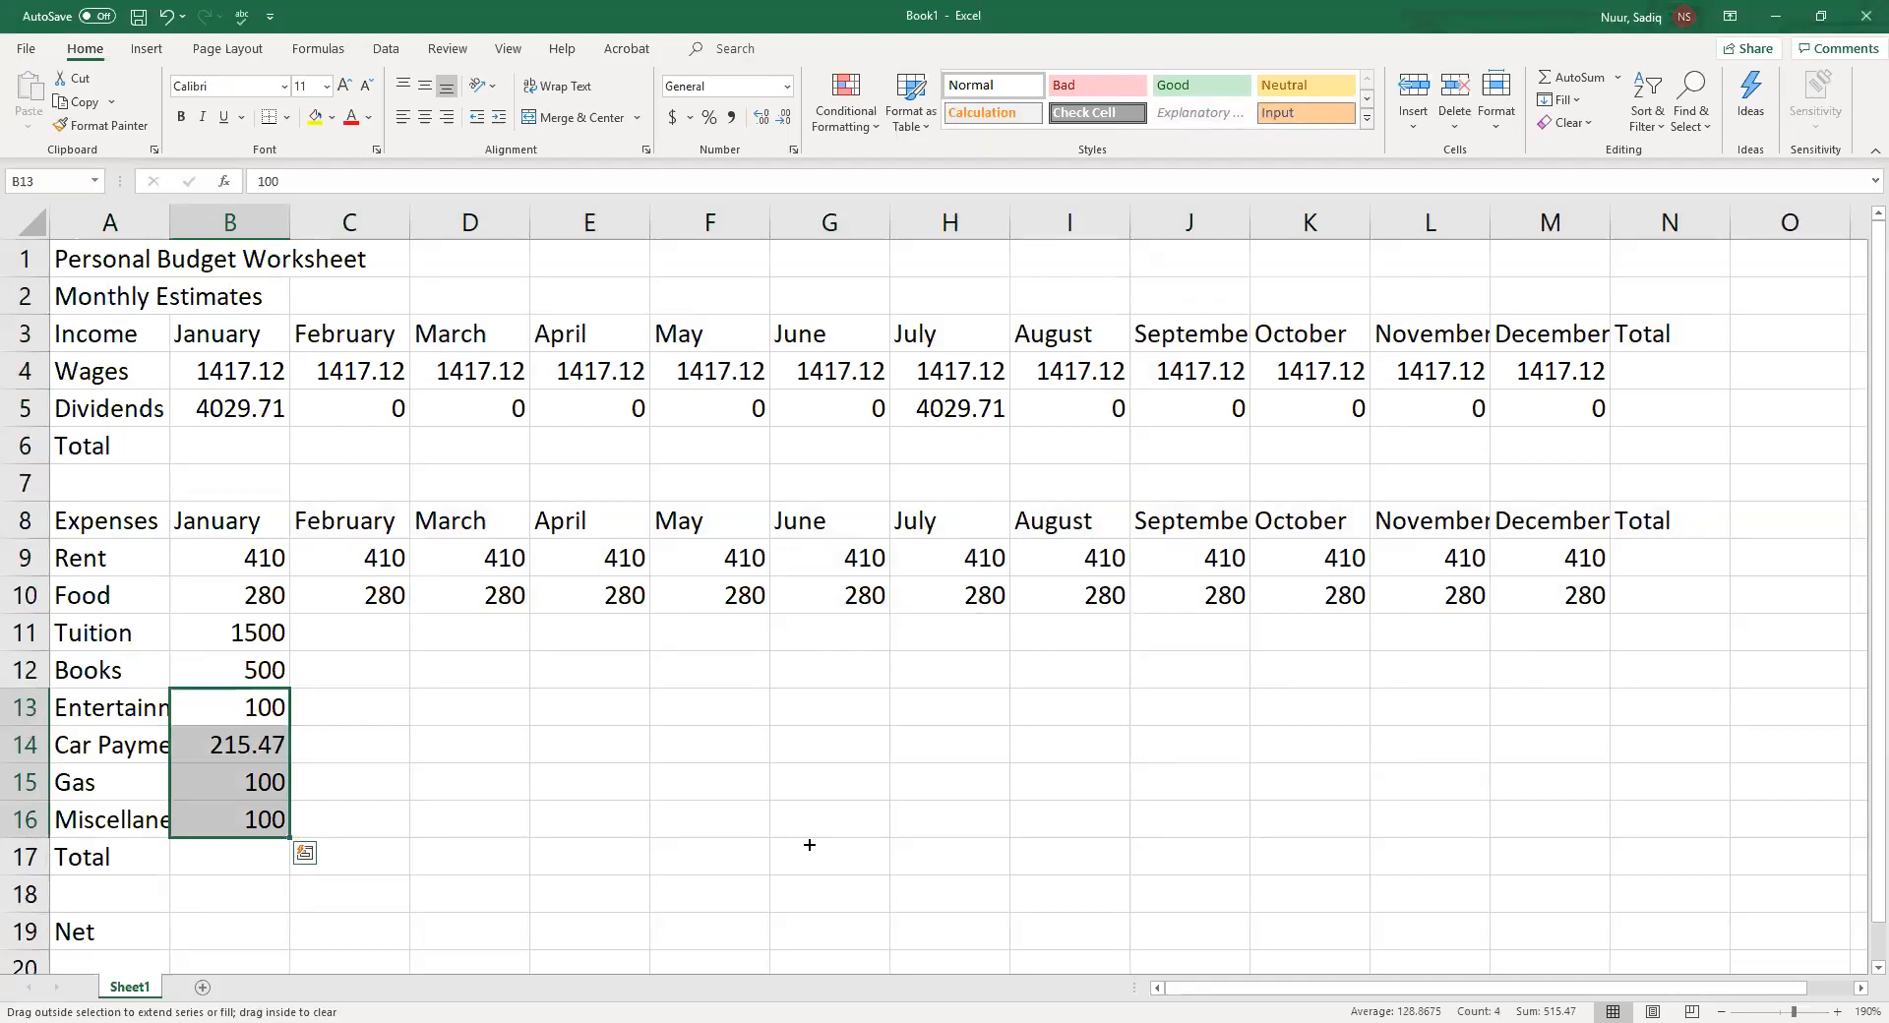
drag(809, 845, 1564, 838)
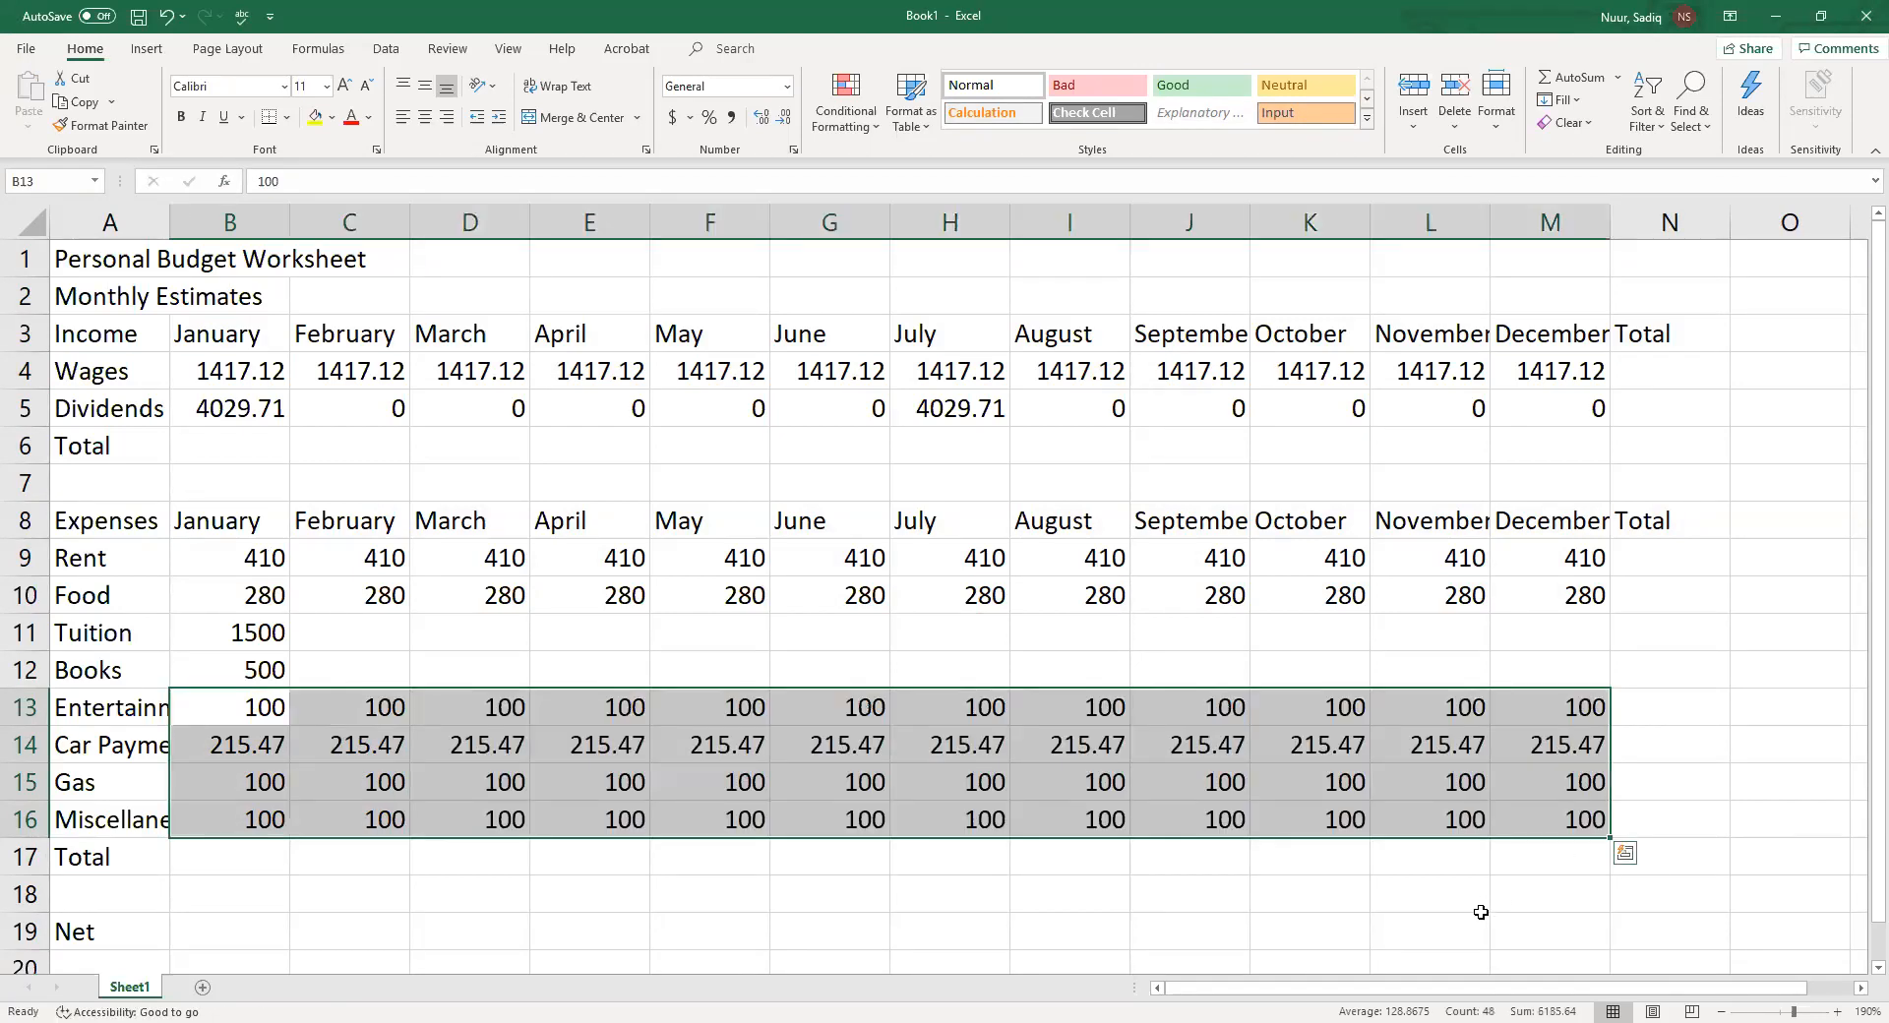
Enter 0 for Tuition and Books in February through April, cells C11:E12
click(339, 630)
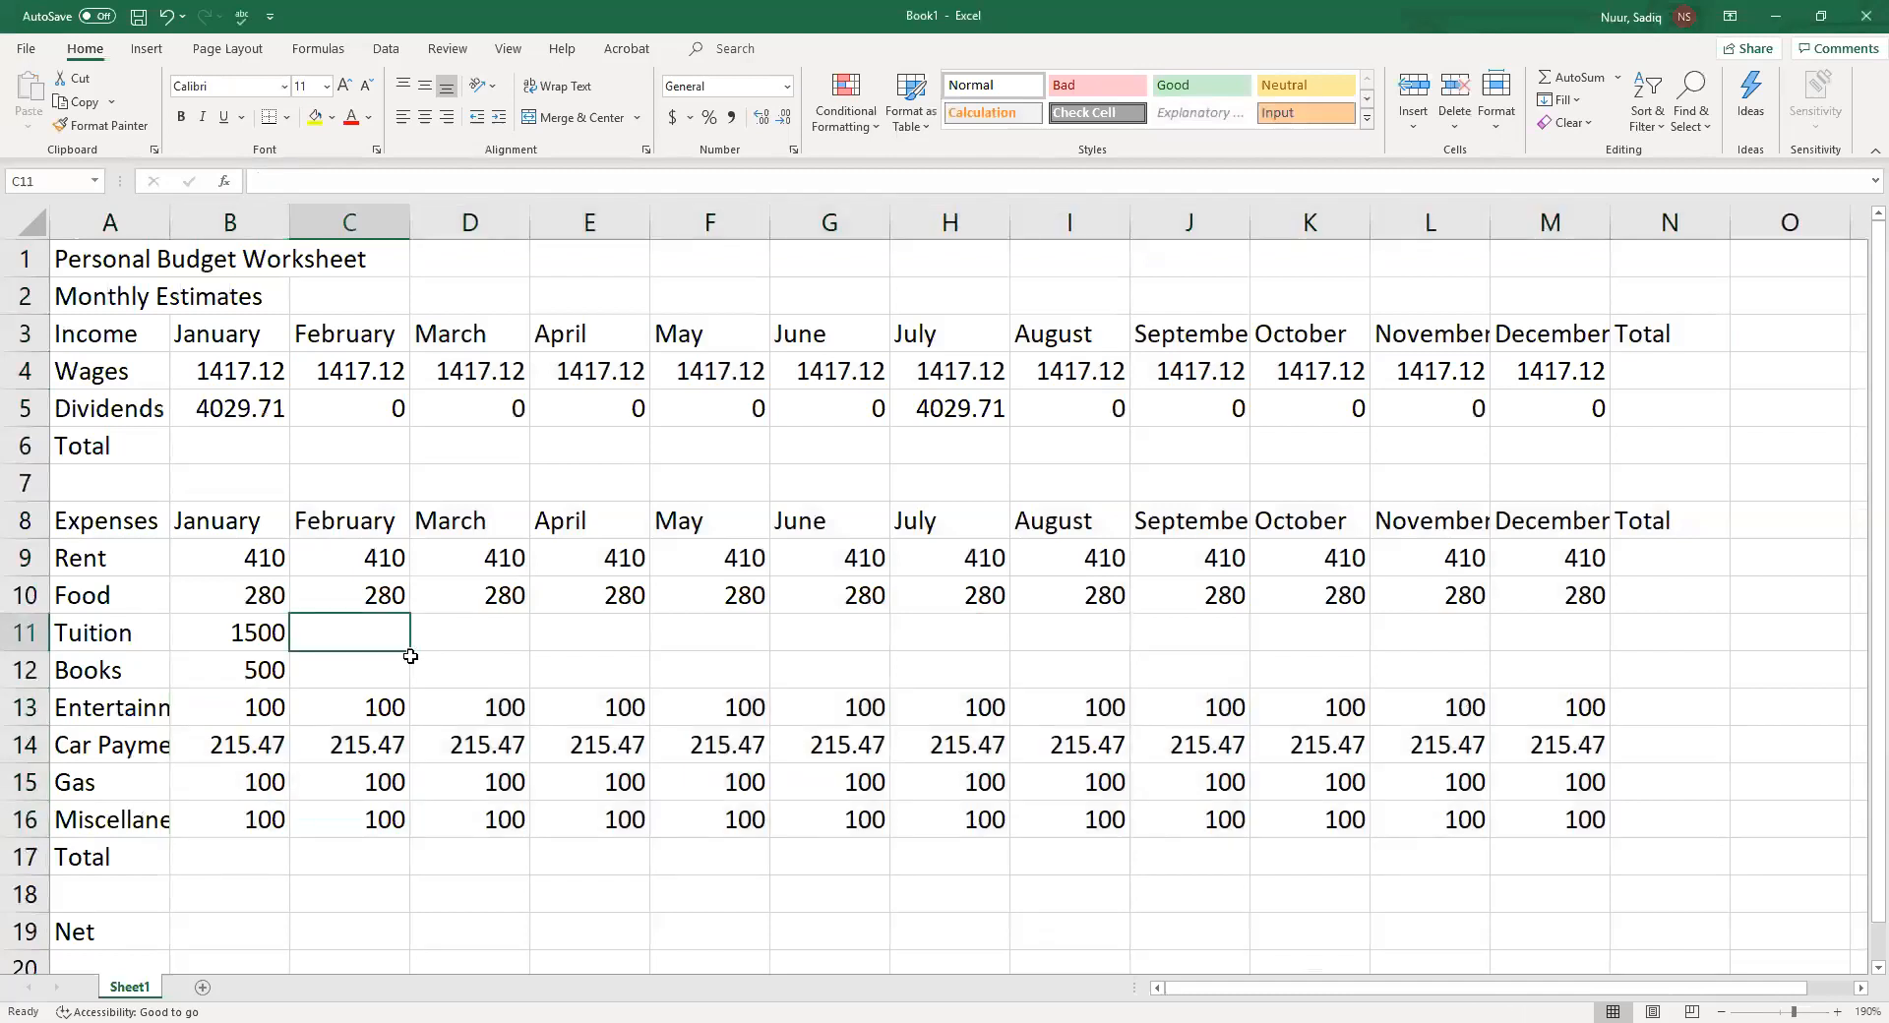
text(0)
key(Return)
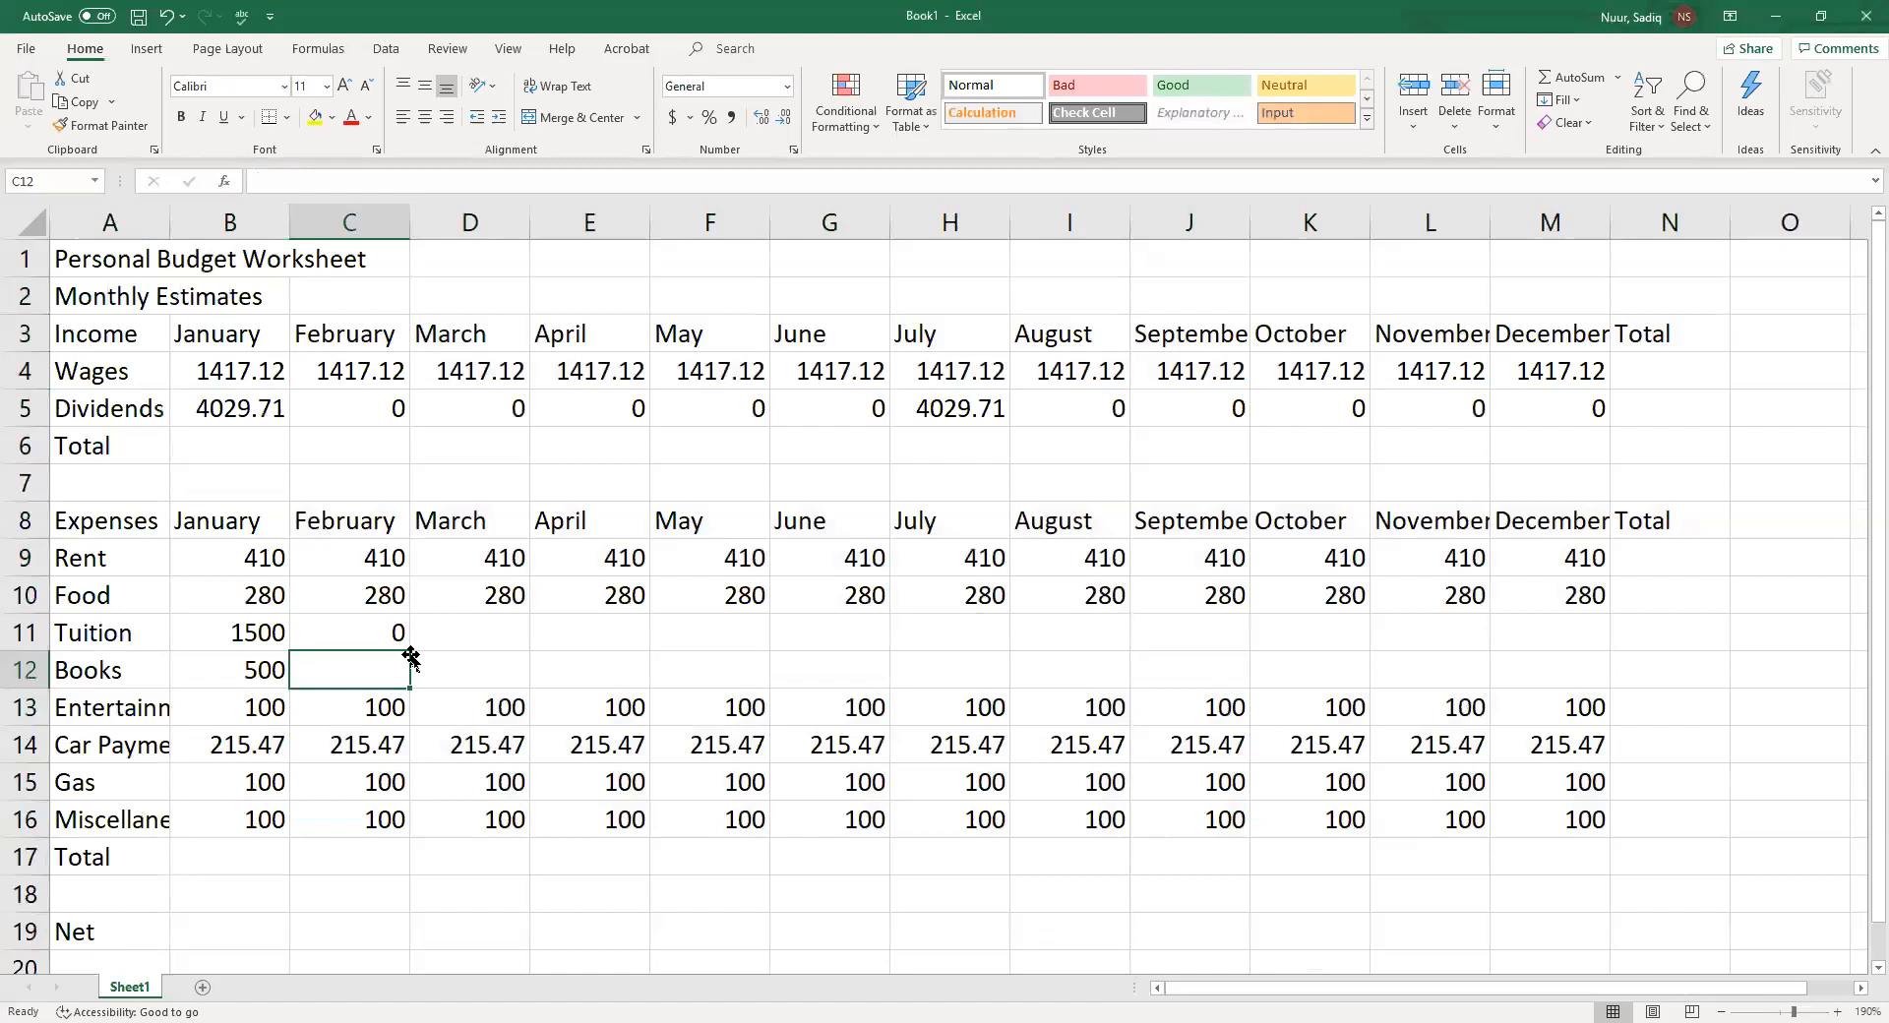
text(0)
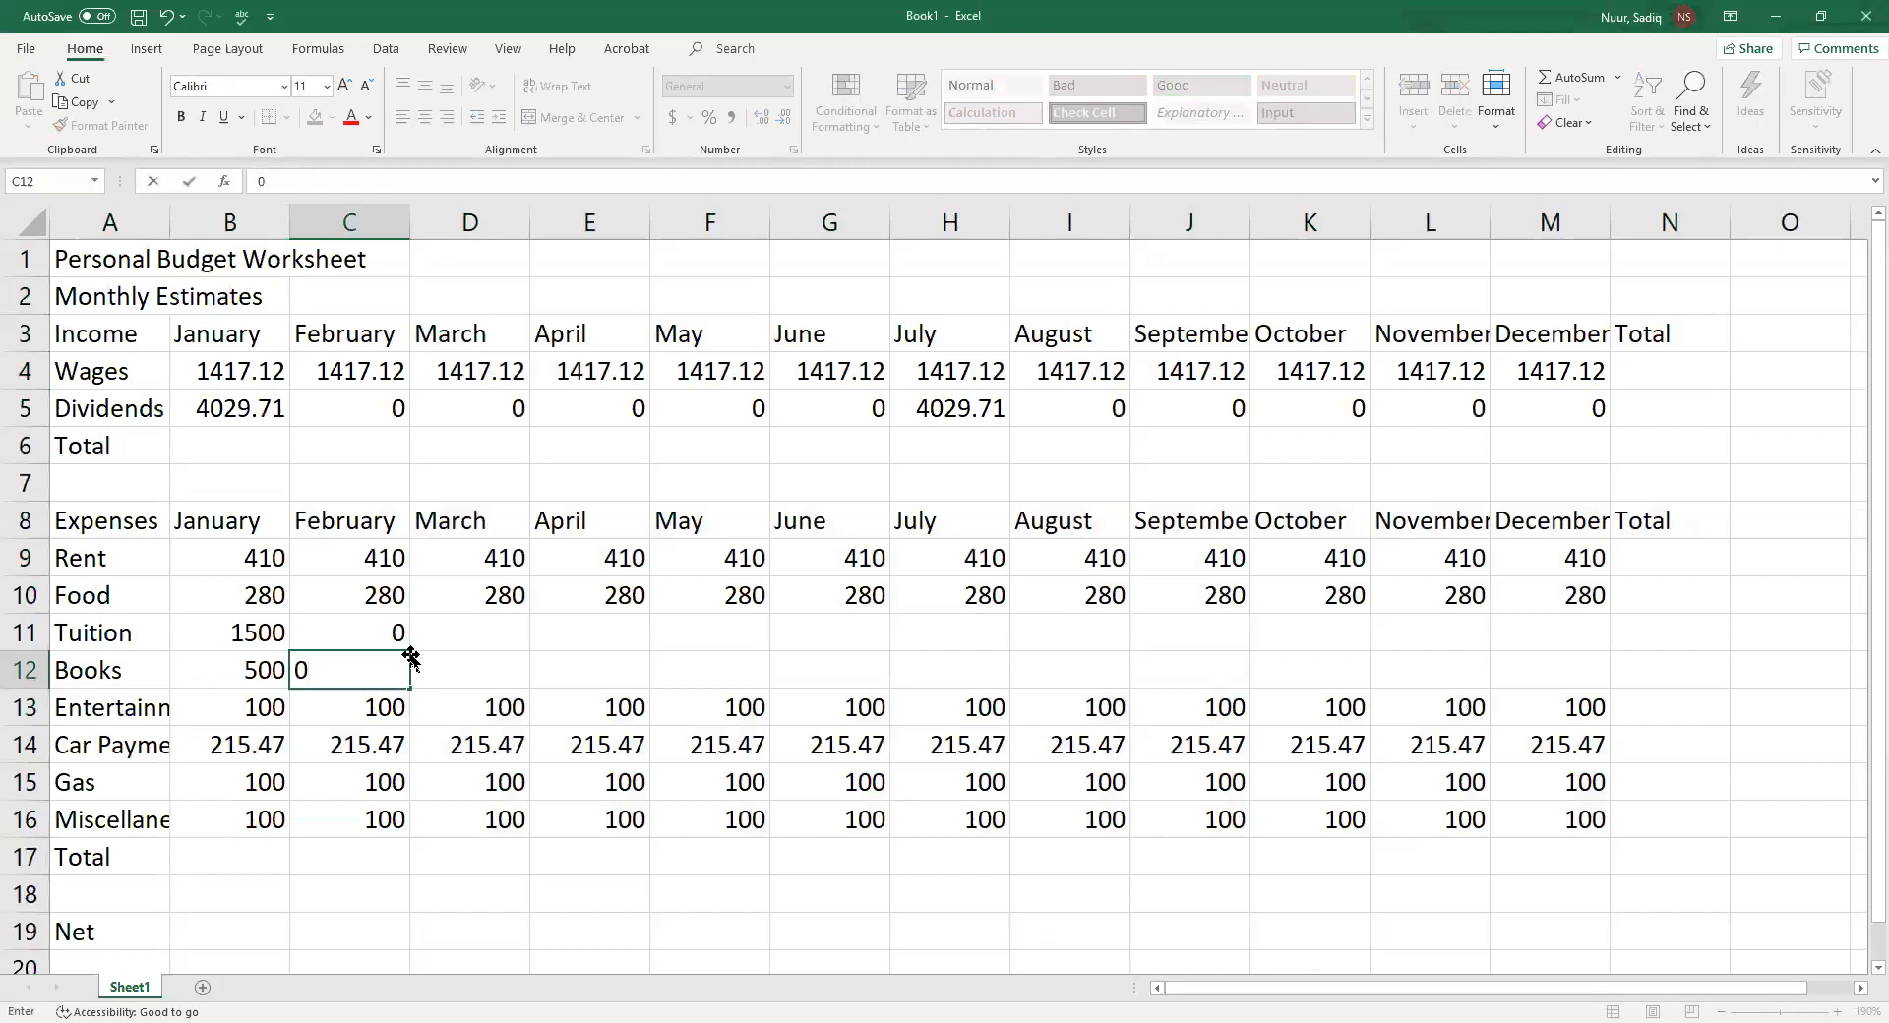
key(Tab)
text(0)
key(Up)
text(0)
key(Tab)
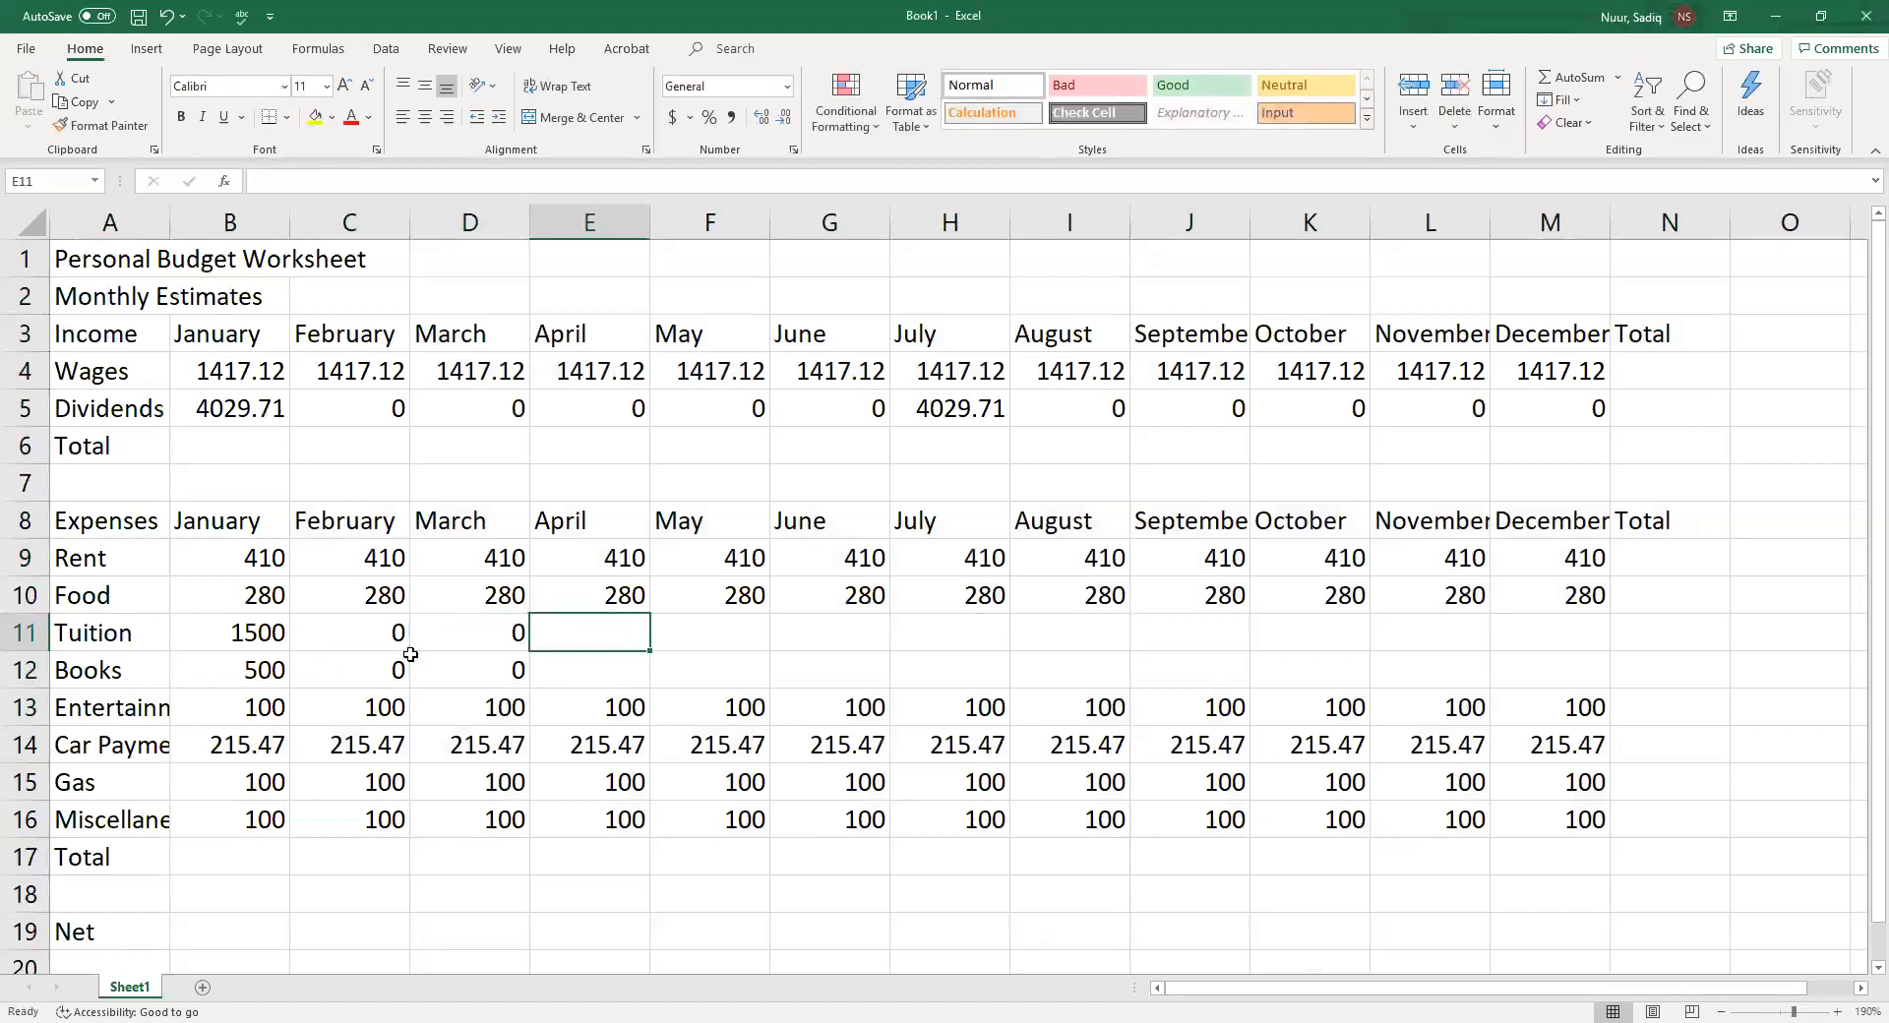
text(0)
key(Down)
text(0)
key(Tab)
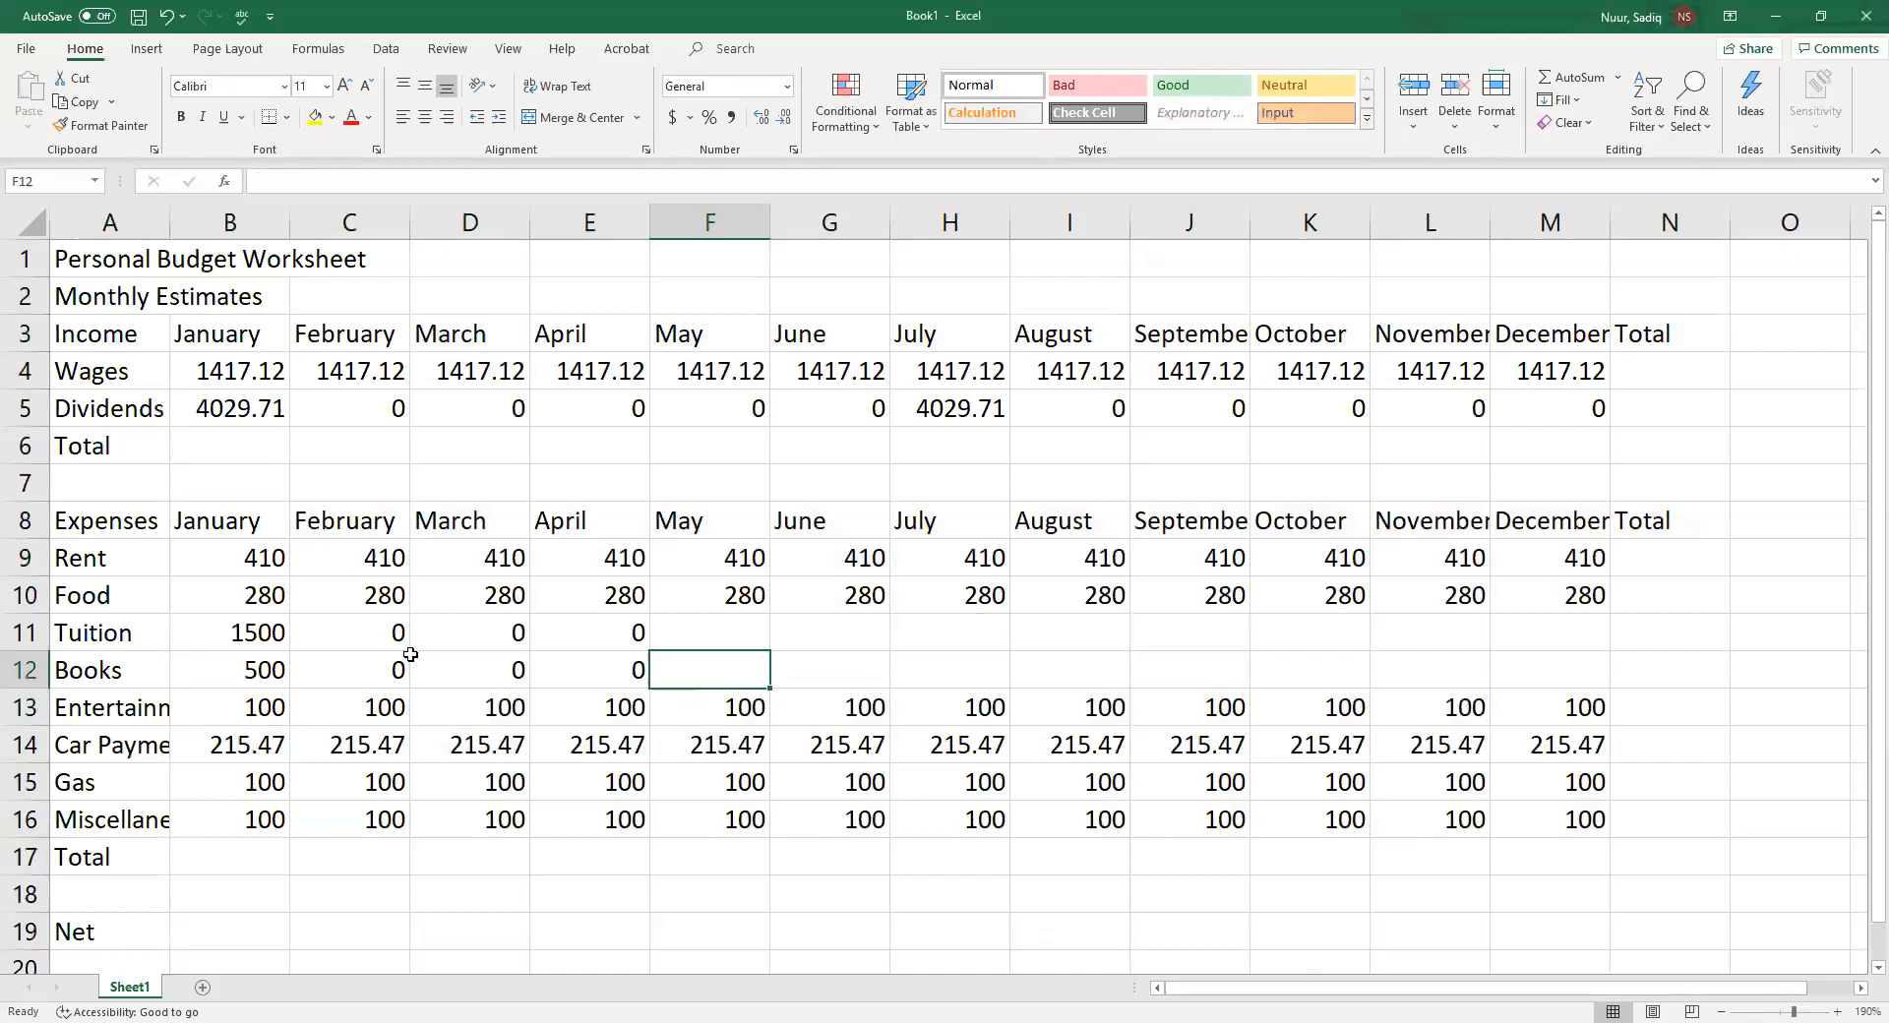
Enter May Tuition of 300 in F11 and May Books of 100 in F12
key(Up)
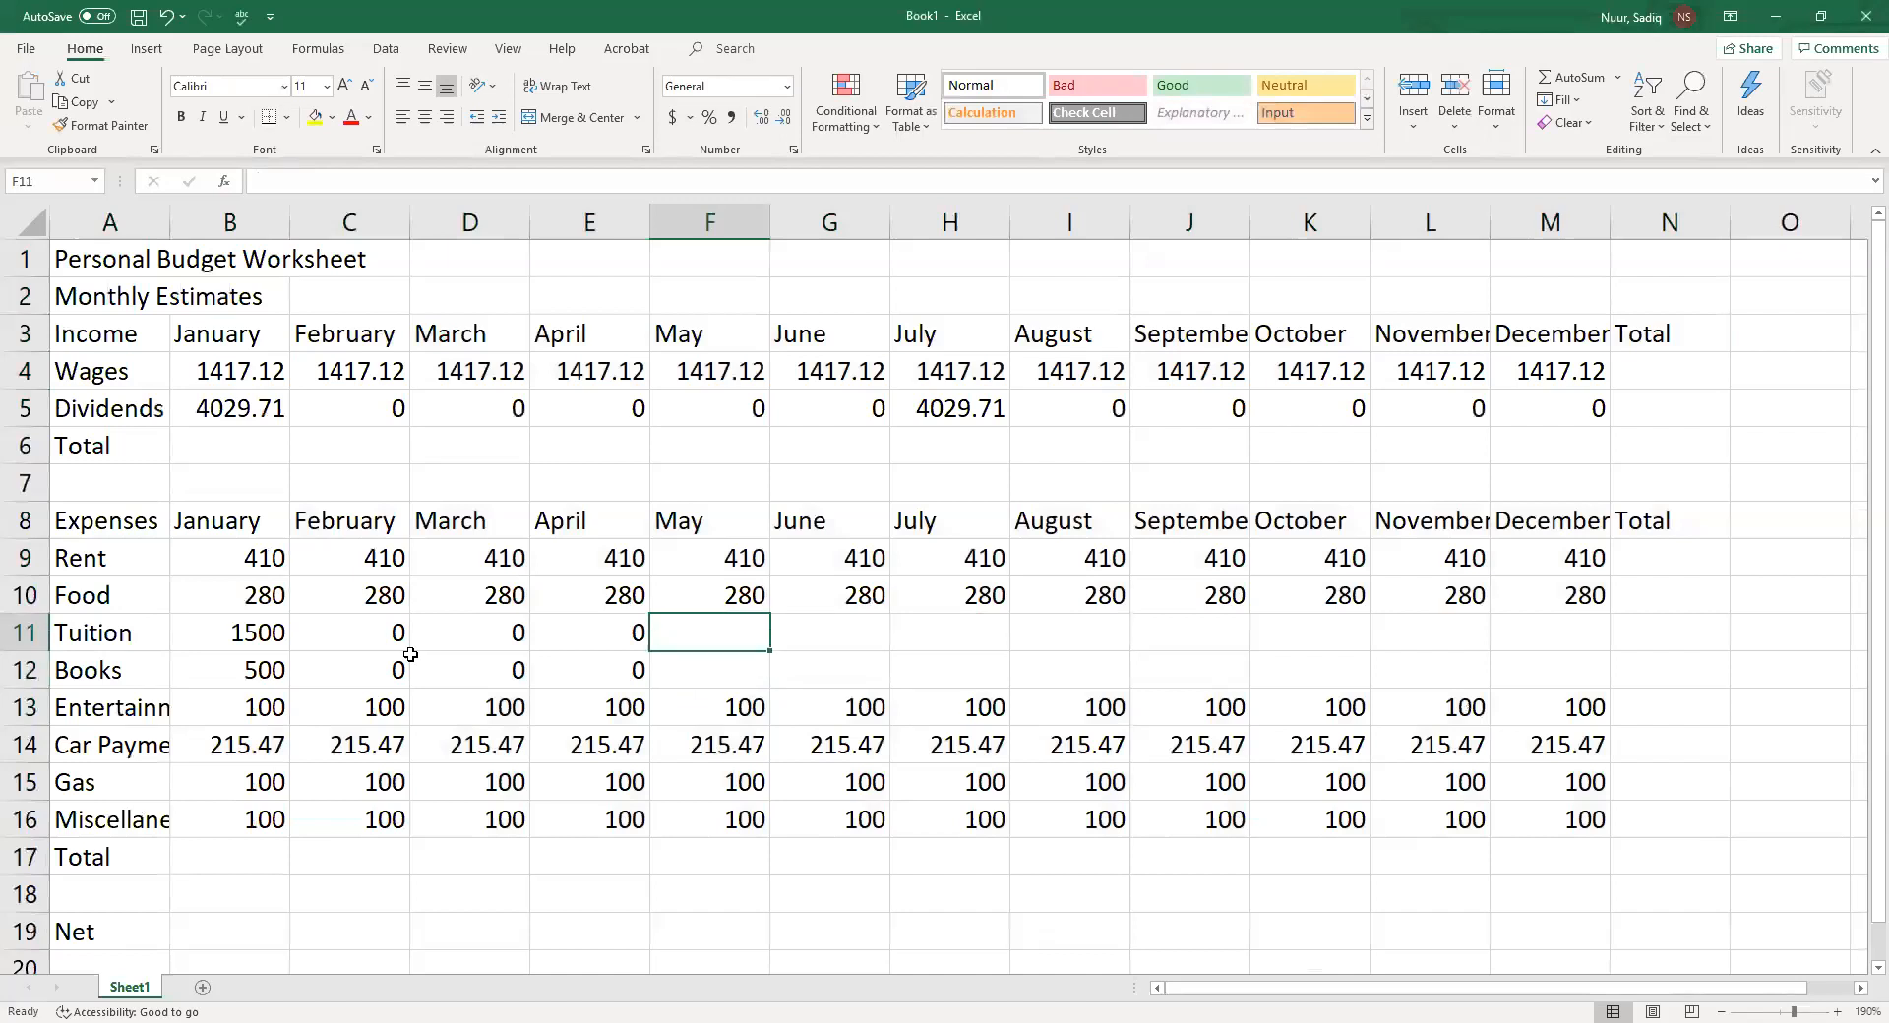
text(300)
key(Down)
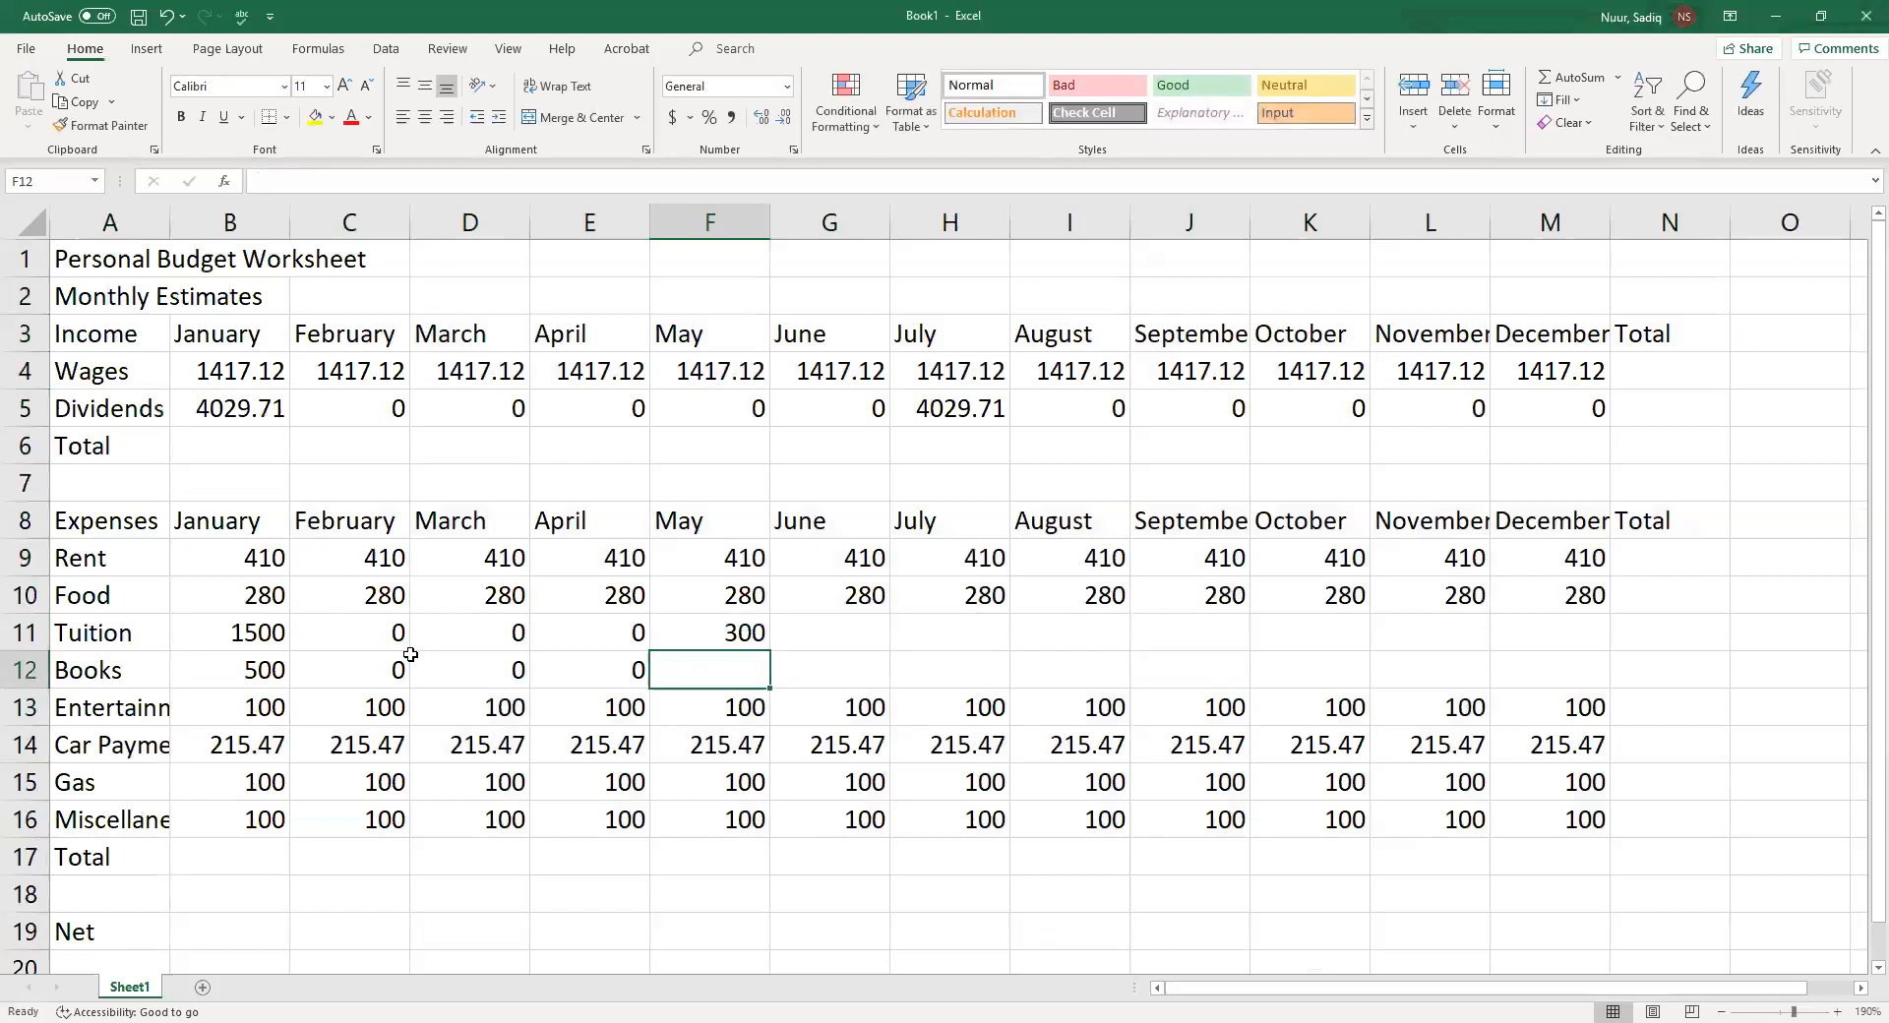
text(100)
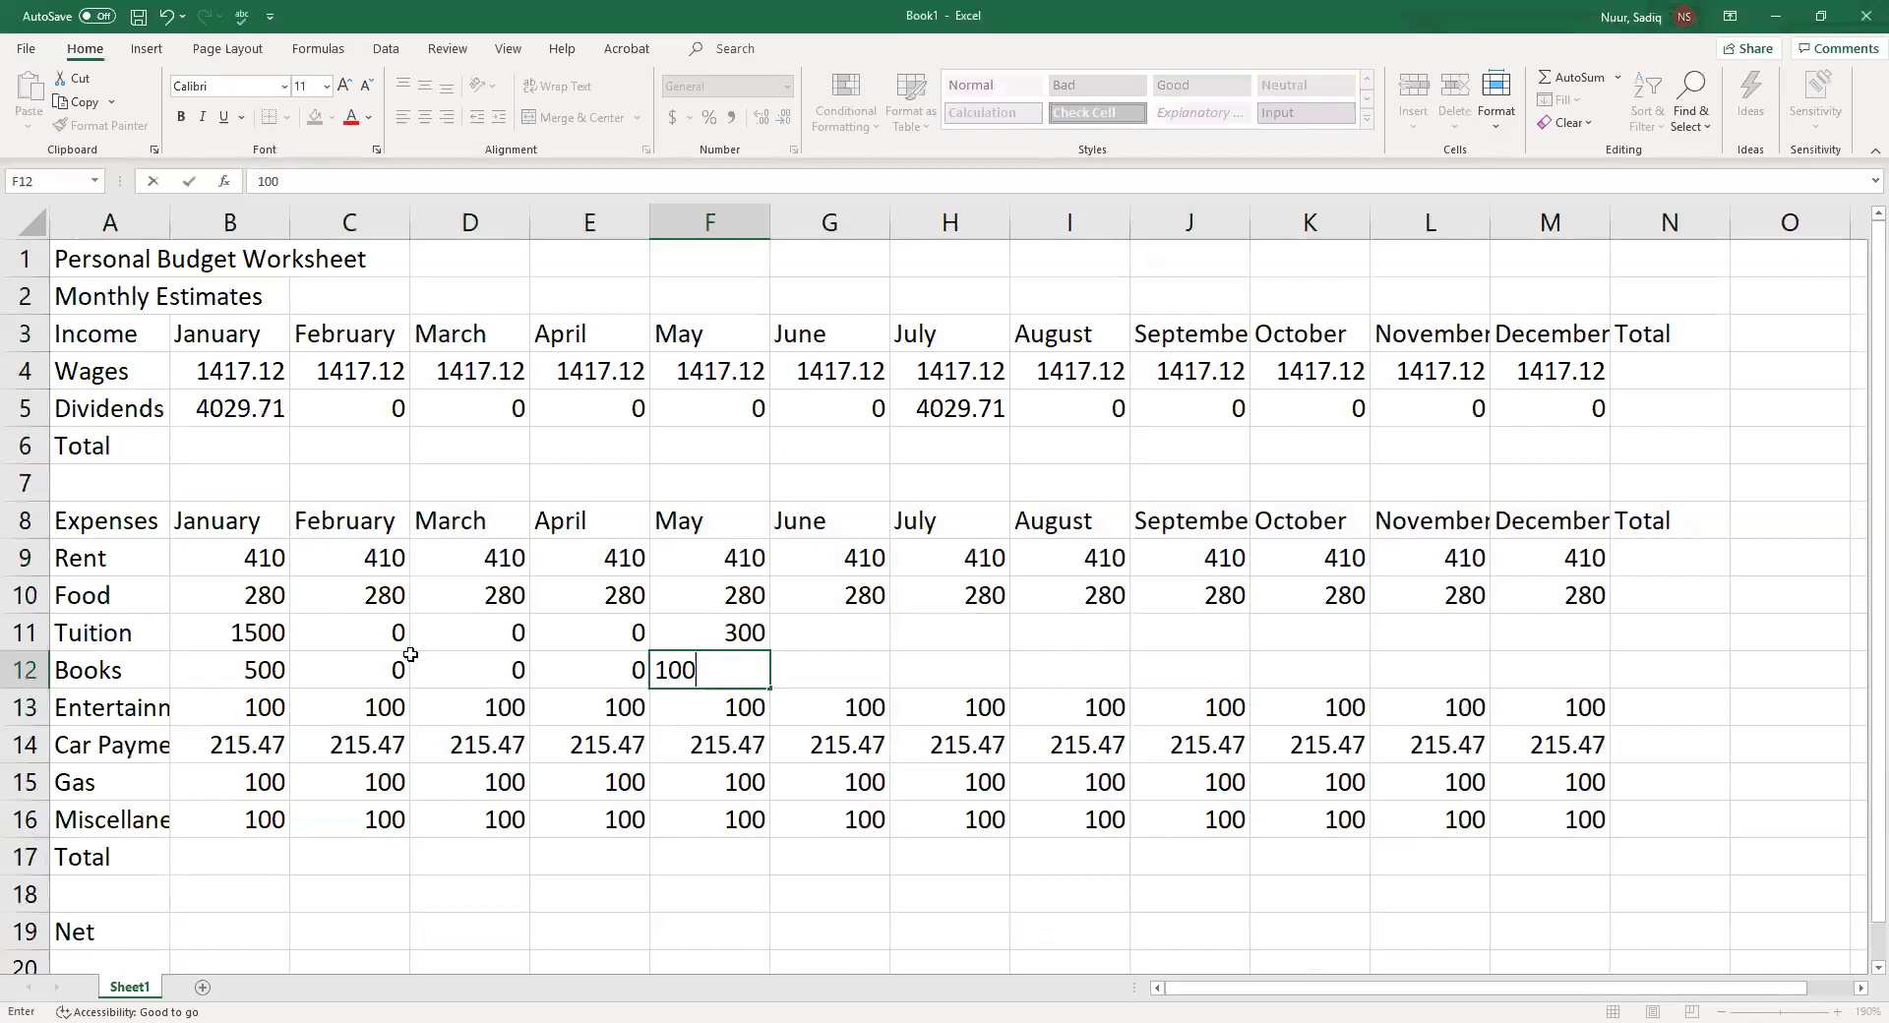
key(Tab)
key(Up)
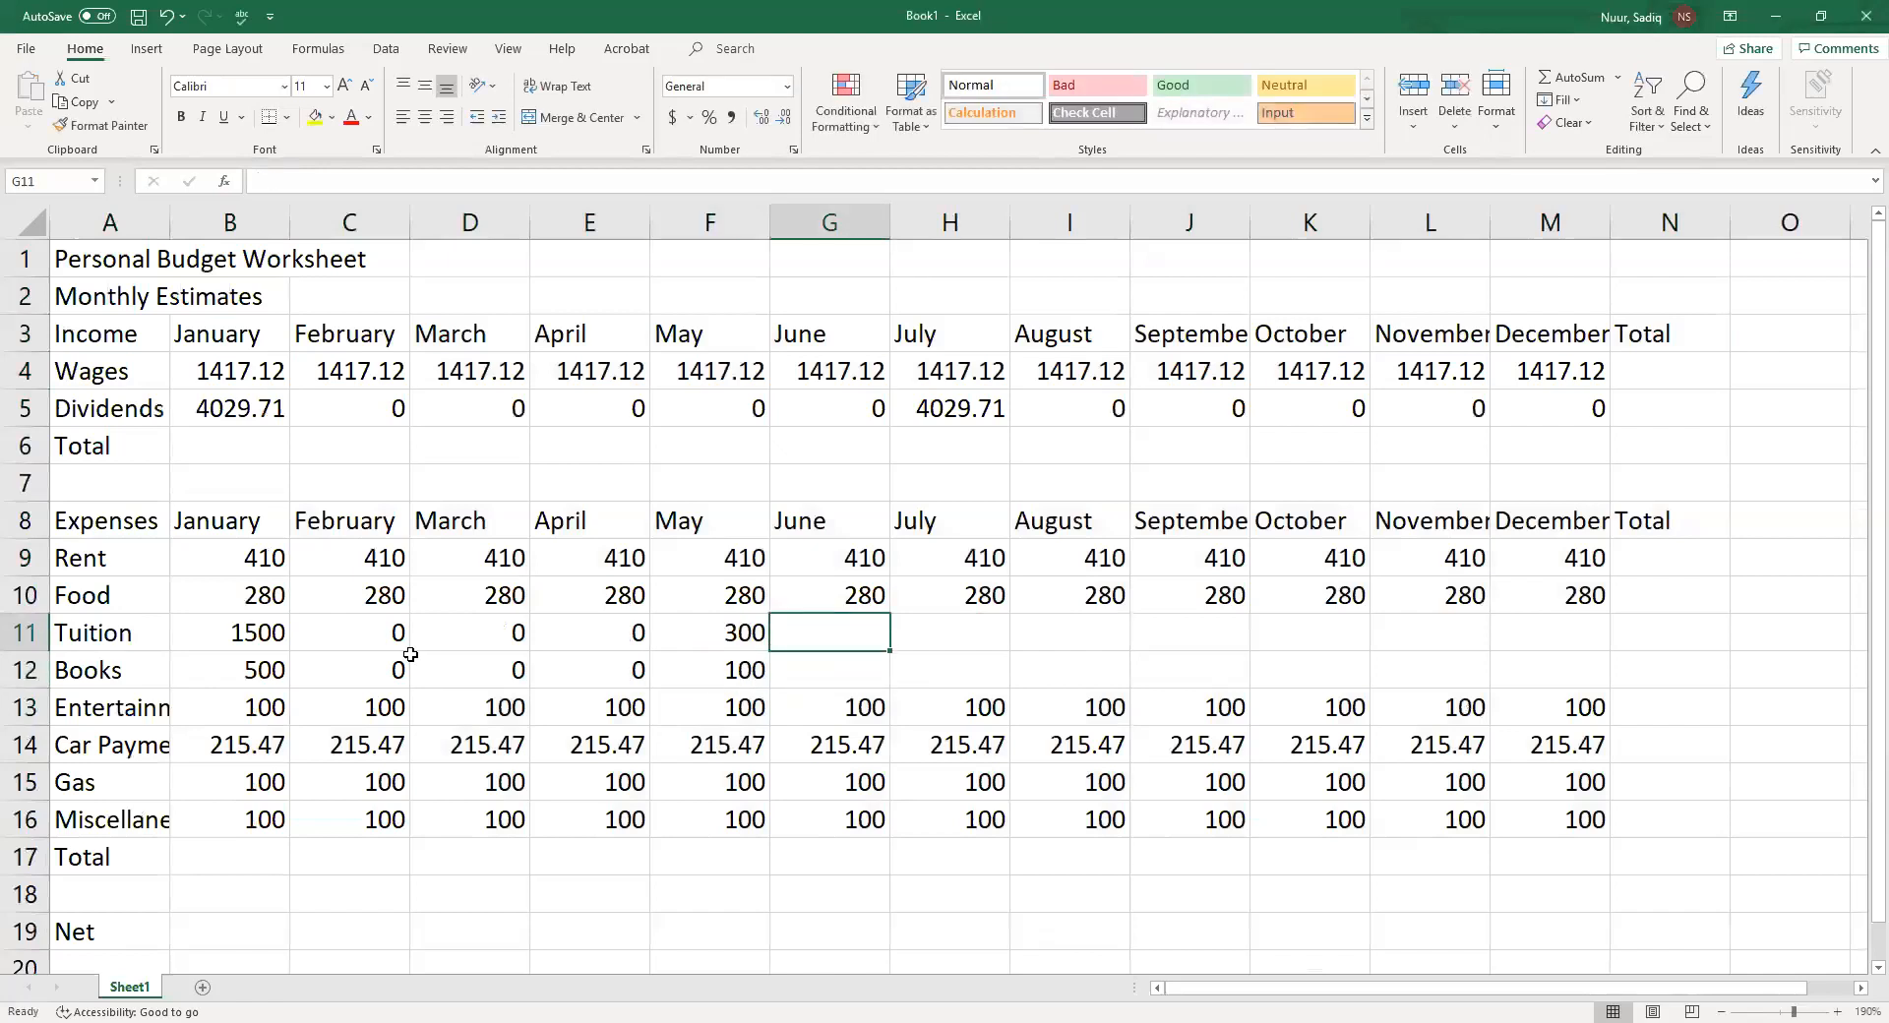
Enter Tuition of 0 for June and July and 1500 for August in G11:I11
text(0)
key(Tab)
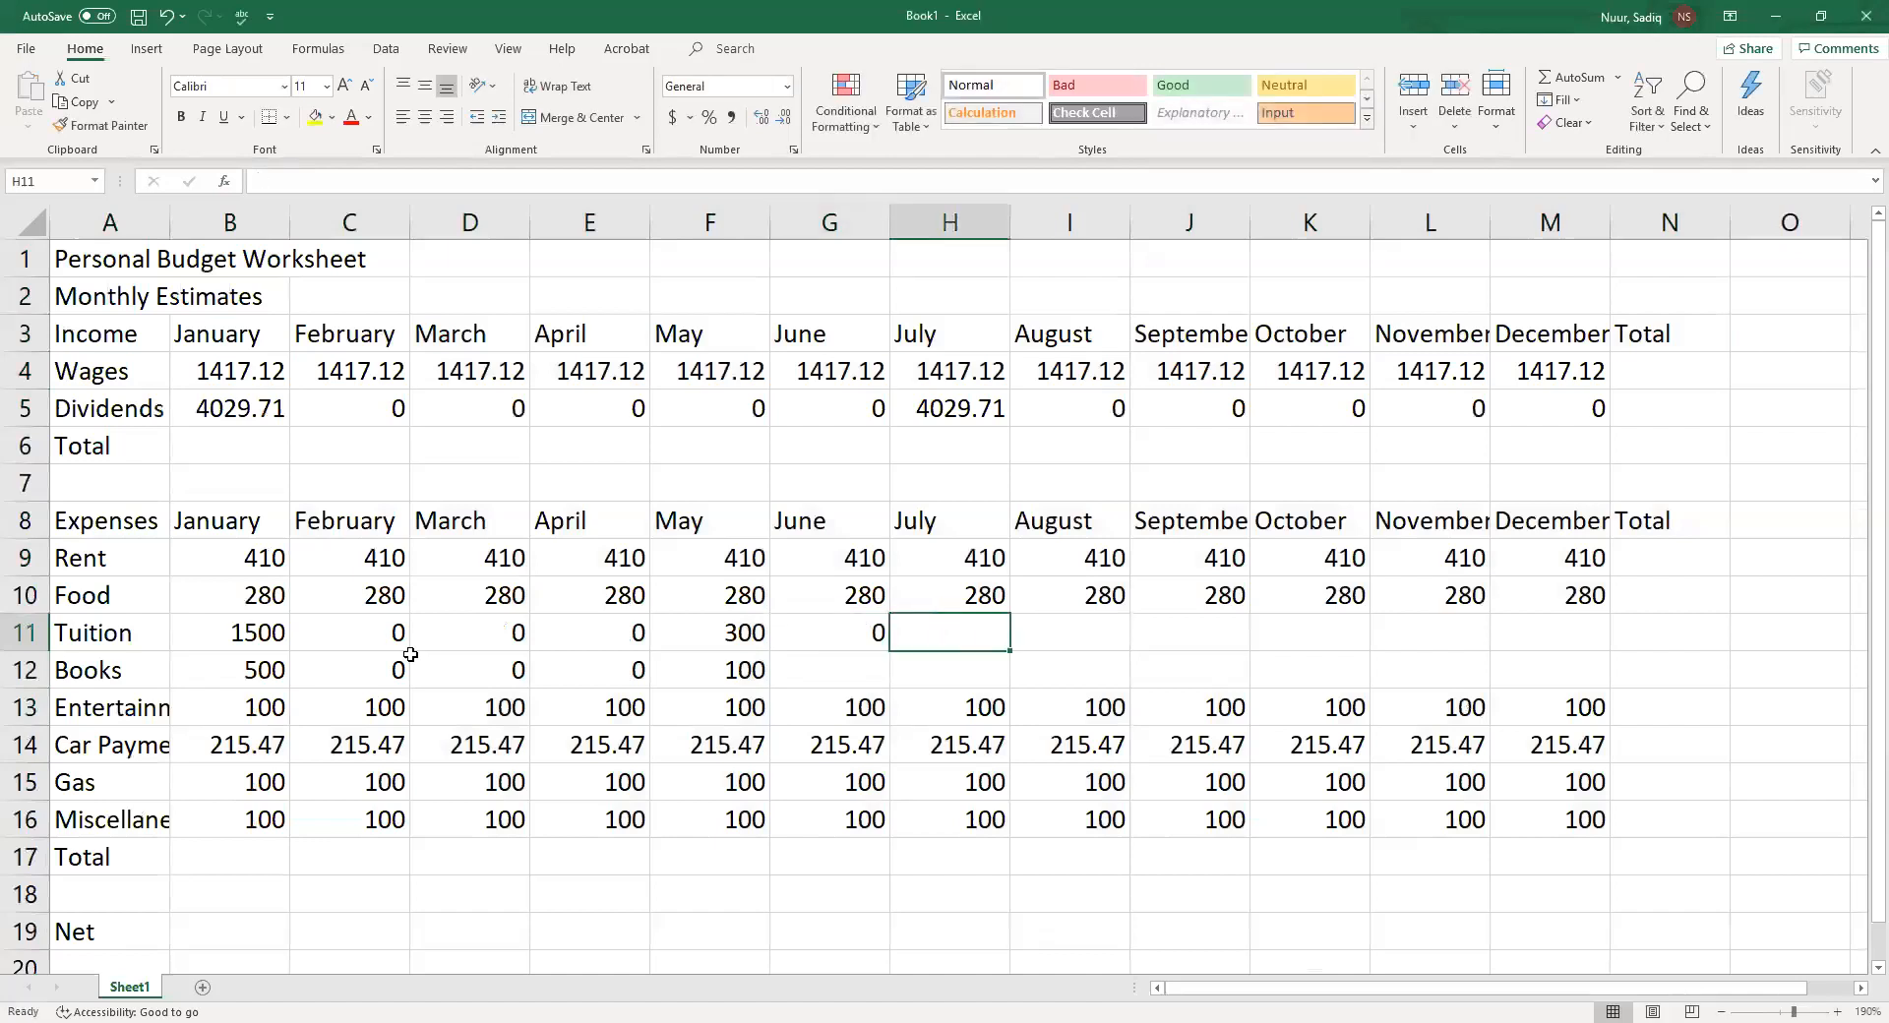
text(0)
key(Tab)
text(16)
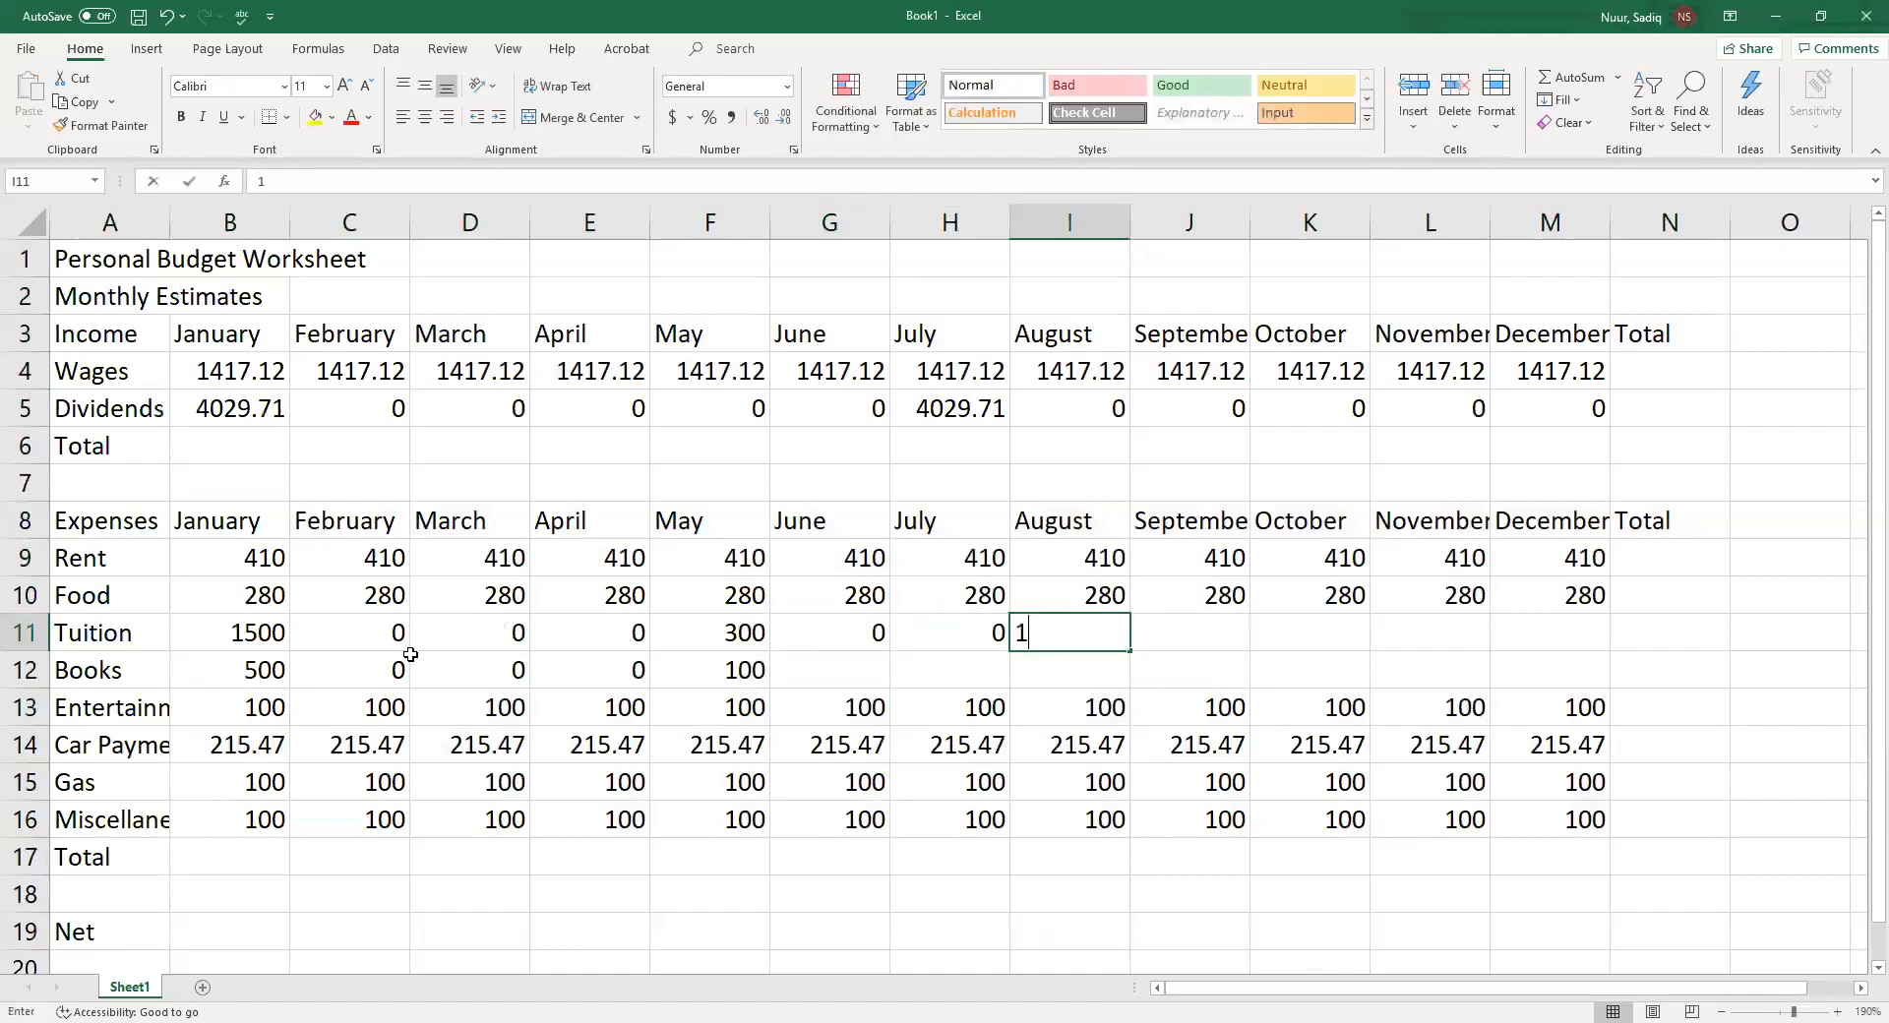
key(BackSpace)
text(500)
key(Tab)
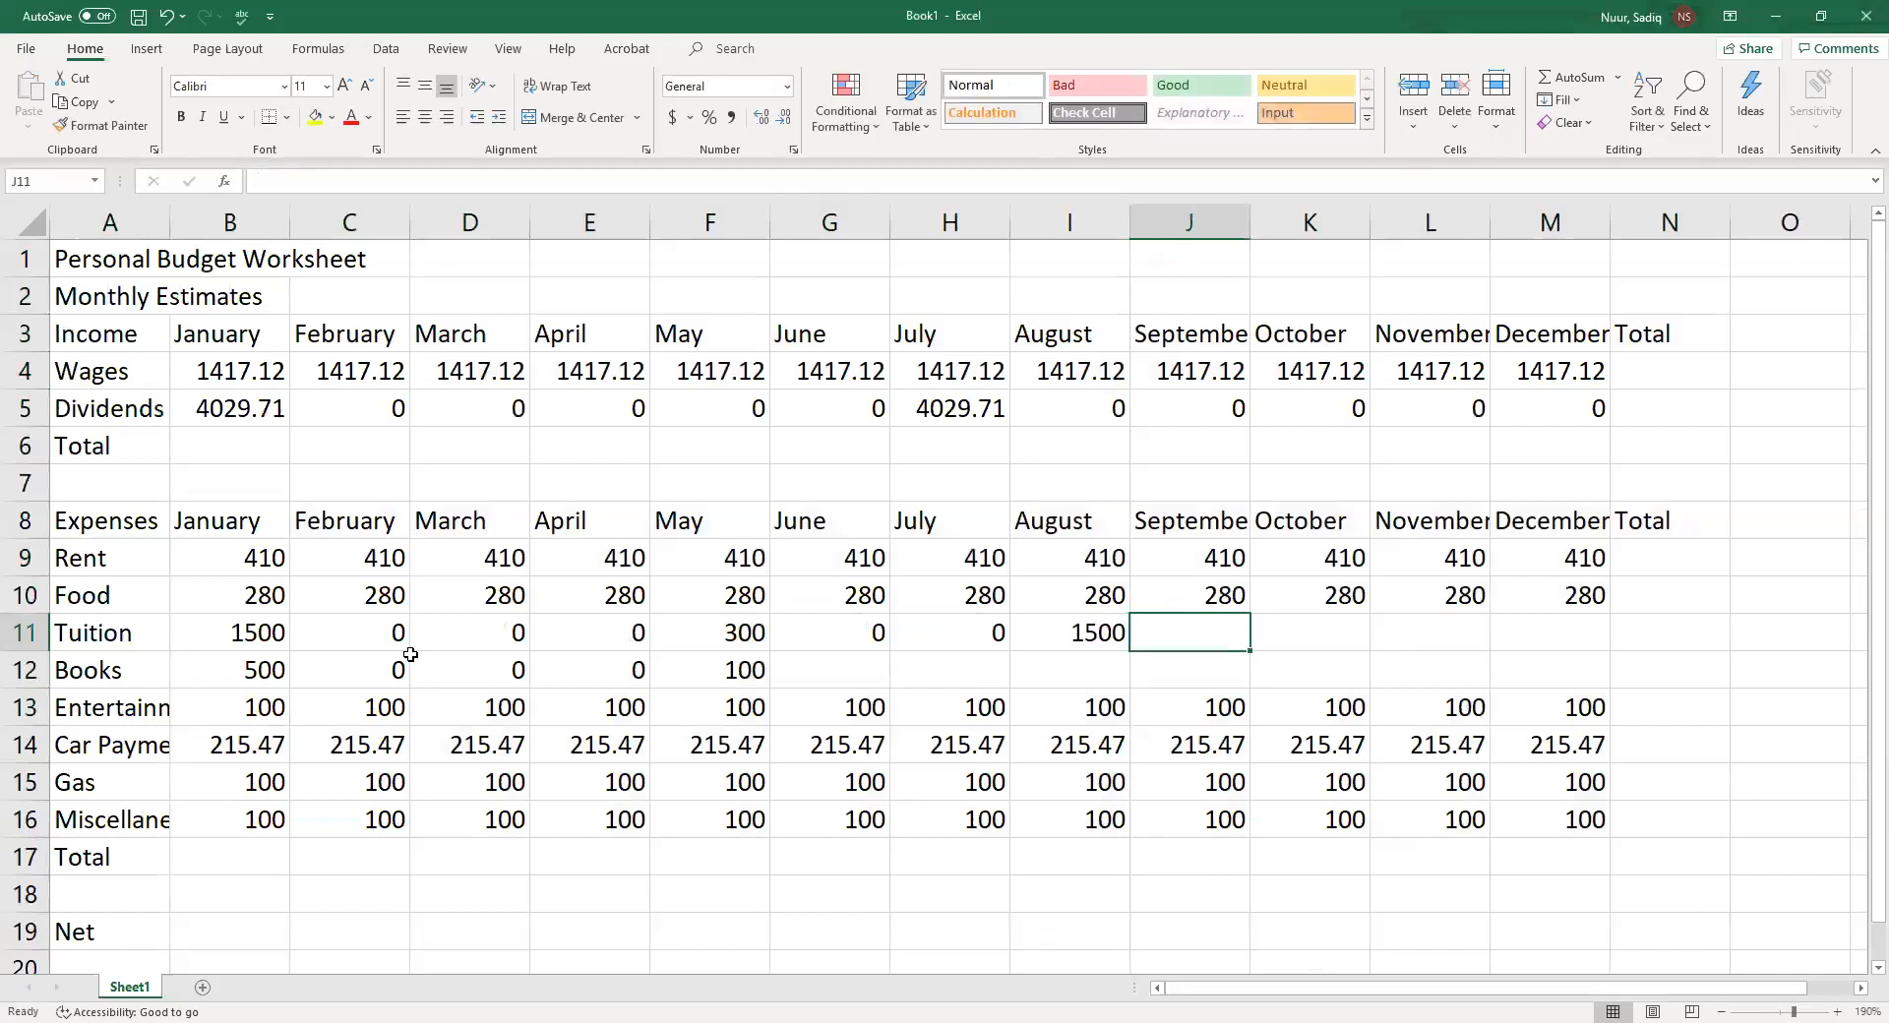
Enter 0 as Tuition for September through December in J11:M11
text(0)
key(Tab)
text(0)
key(Tab)
text(0)
key(Tab)
Enter 0 as Books for September through December in J12:M12 and 500 for August in I12
text(0)
key(Tab)
key(Down)
key(Left)
text(0)
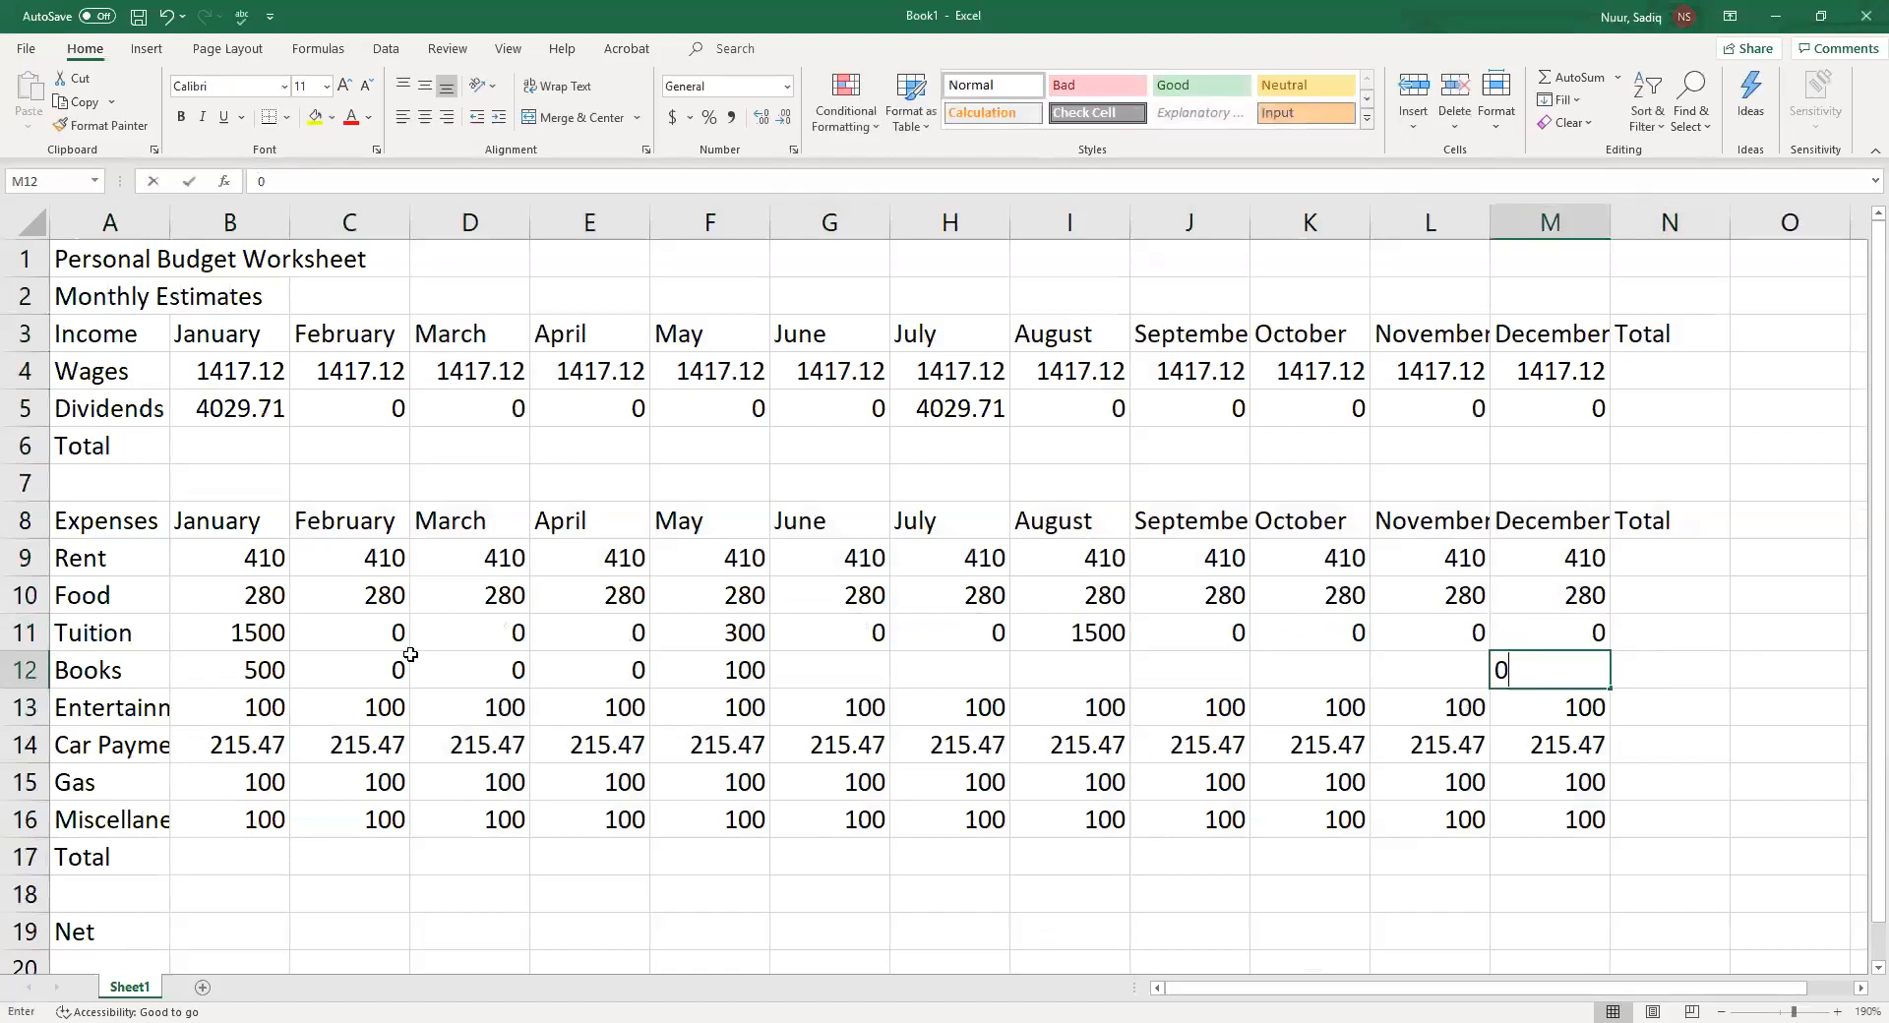
key(Left)
text(0)
key(Left)
text(0)
key(Left)
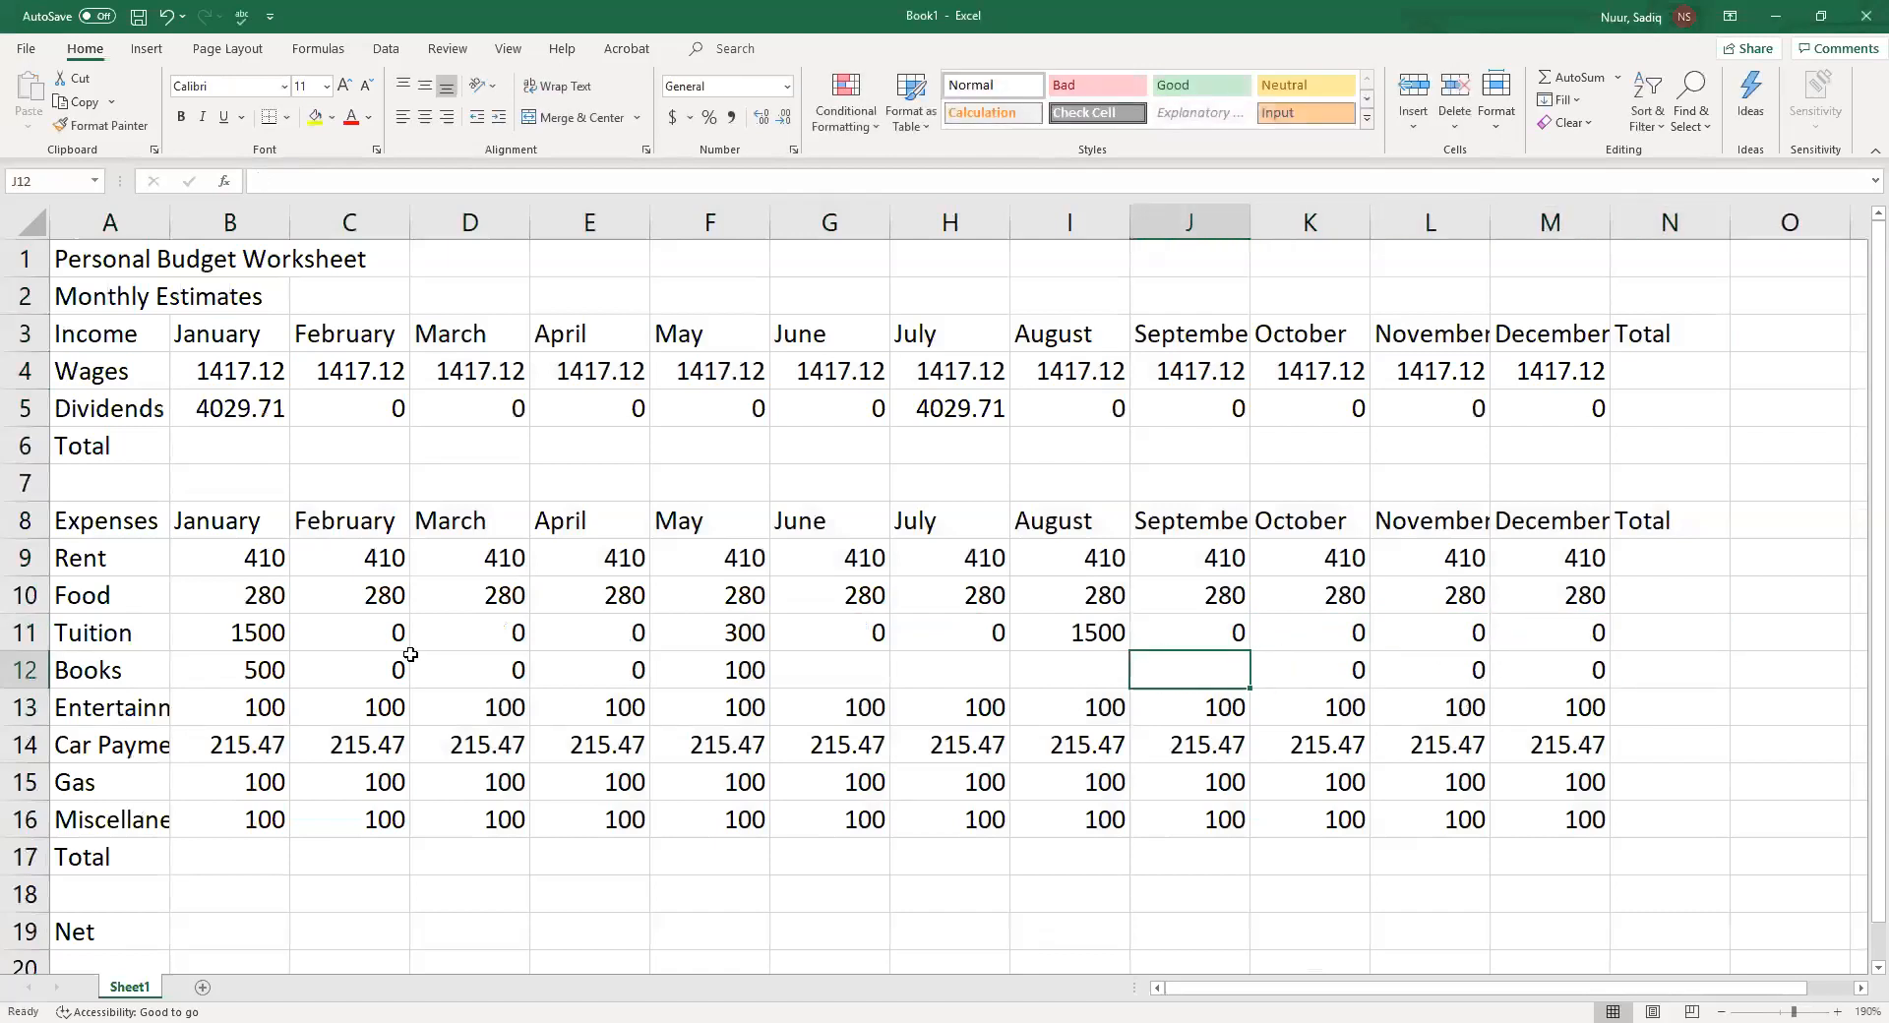
text(0)
key(Left)
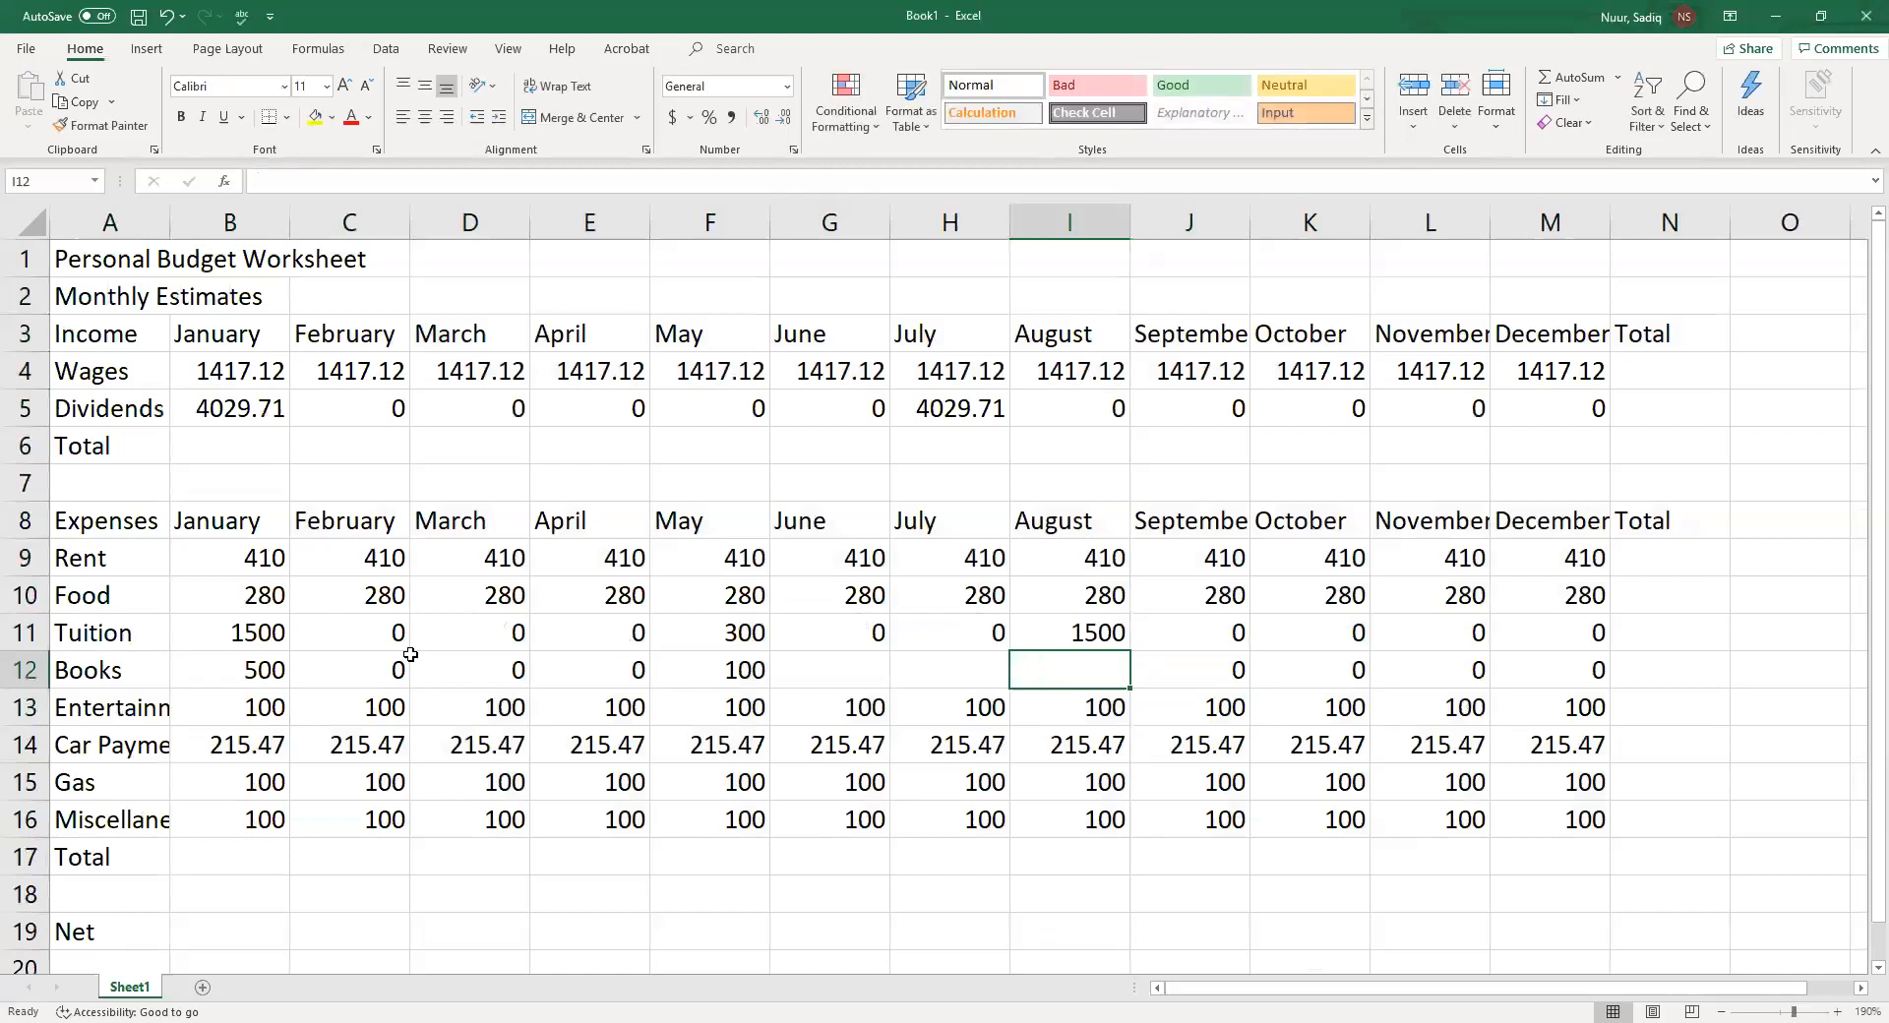
text(500)
key(Left)
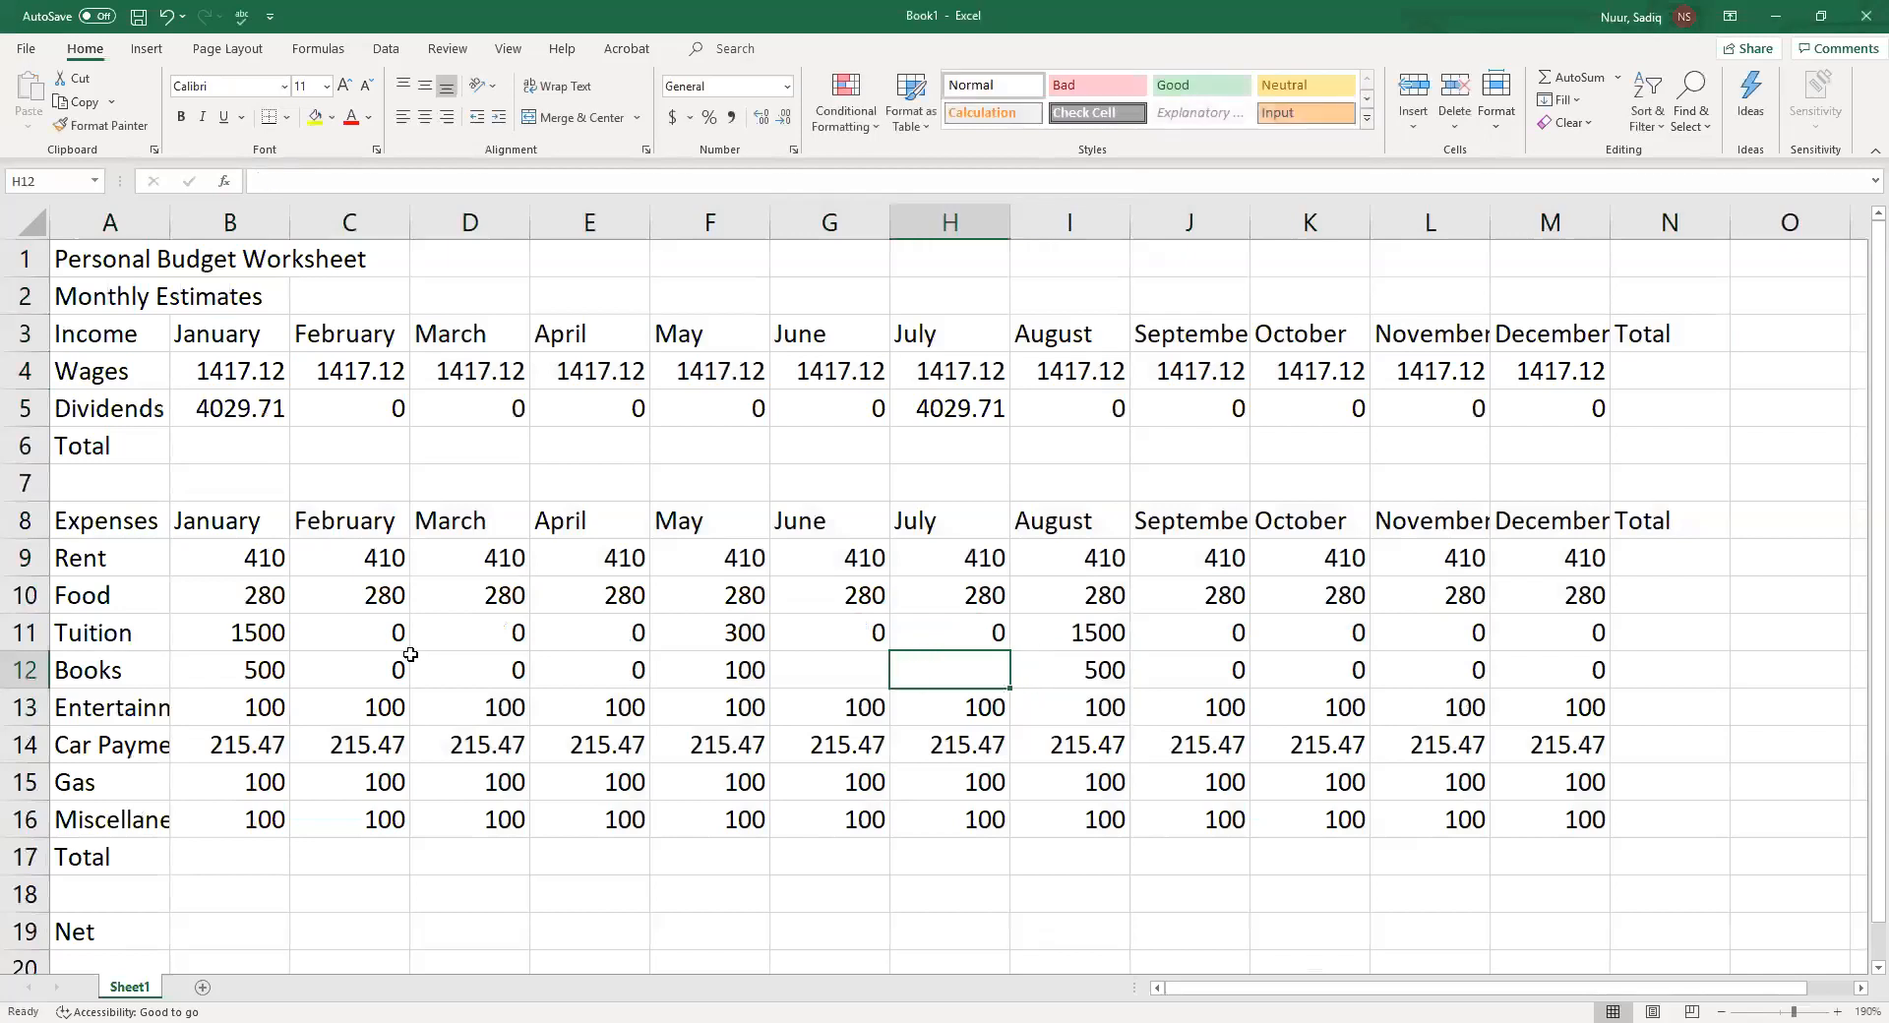
Enter 0 as Books for July and June in H12 and G12
text(0)
key(Left)
text(0)
key(Left)
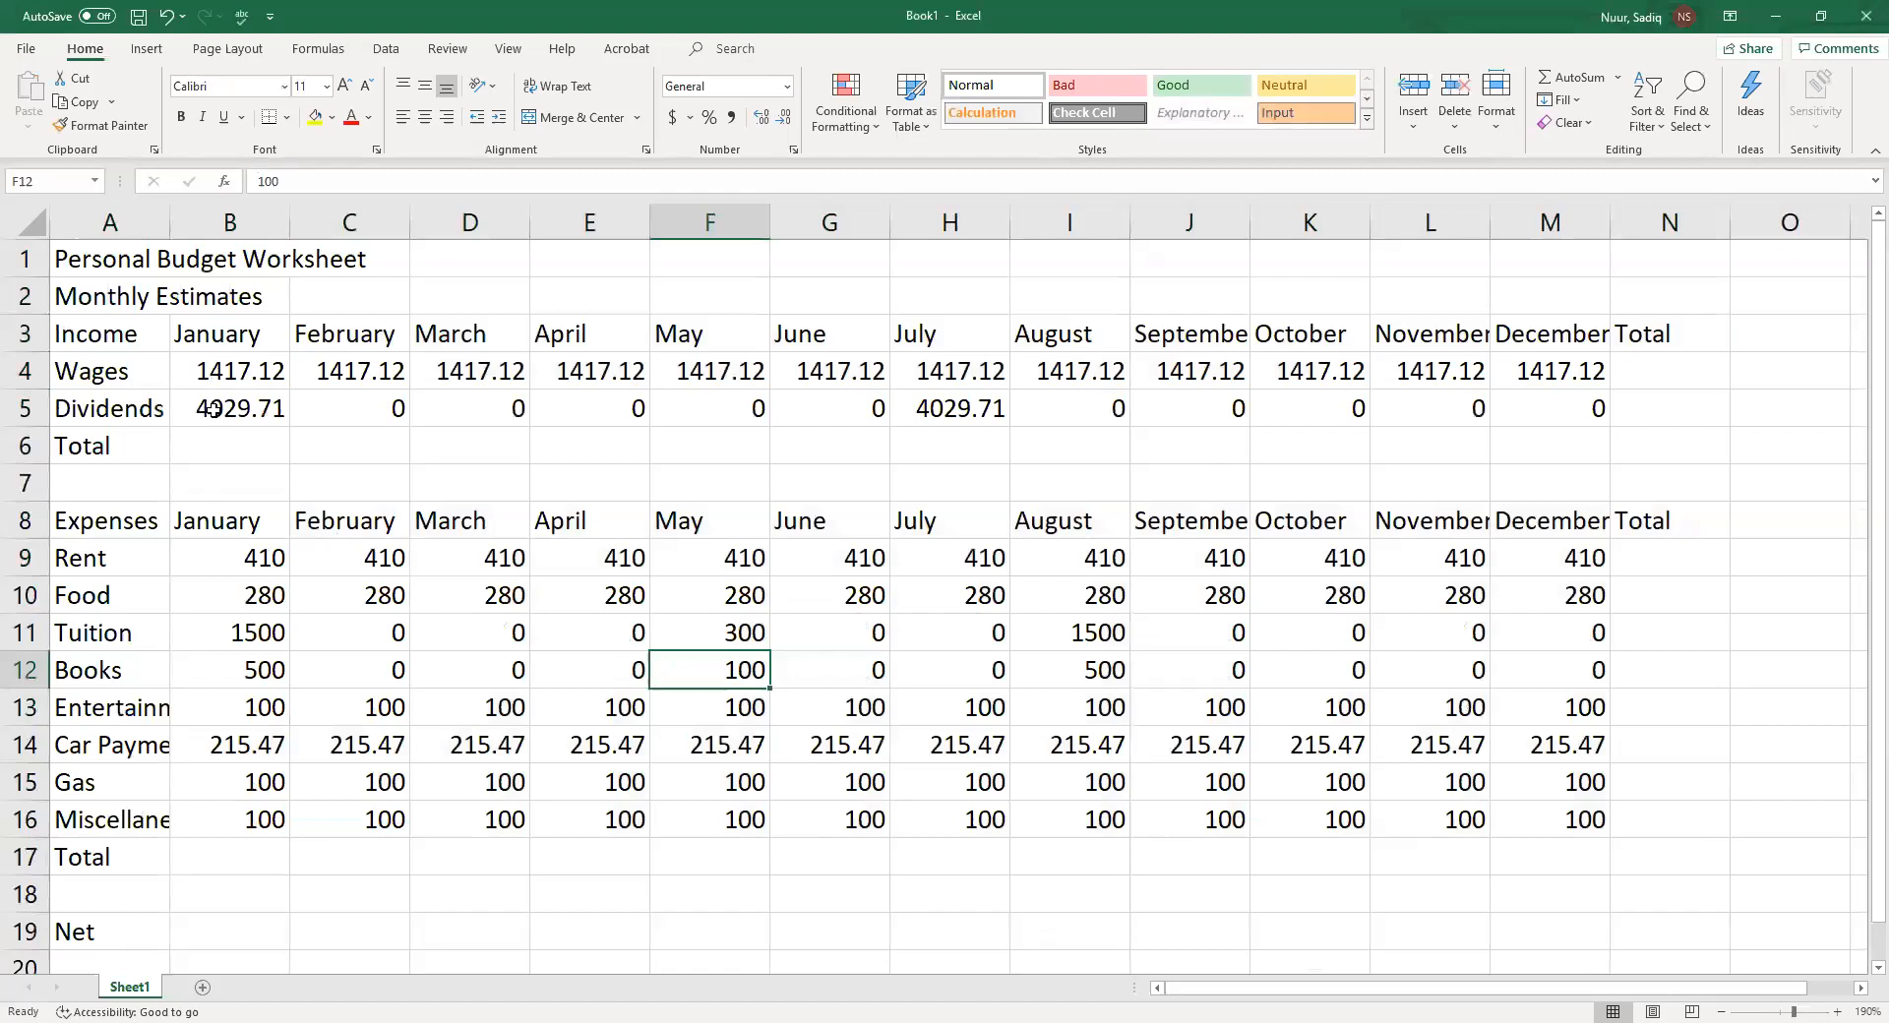
Sum January's income in B6 with AutoSum and fill the formula across to December in M6
click(224, 454)
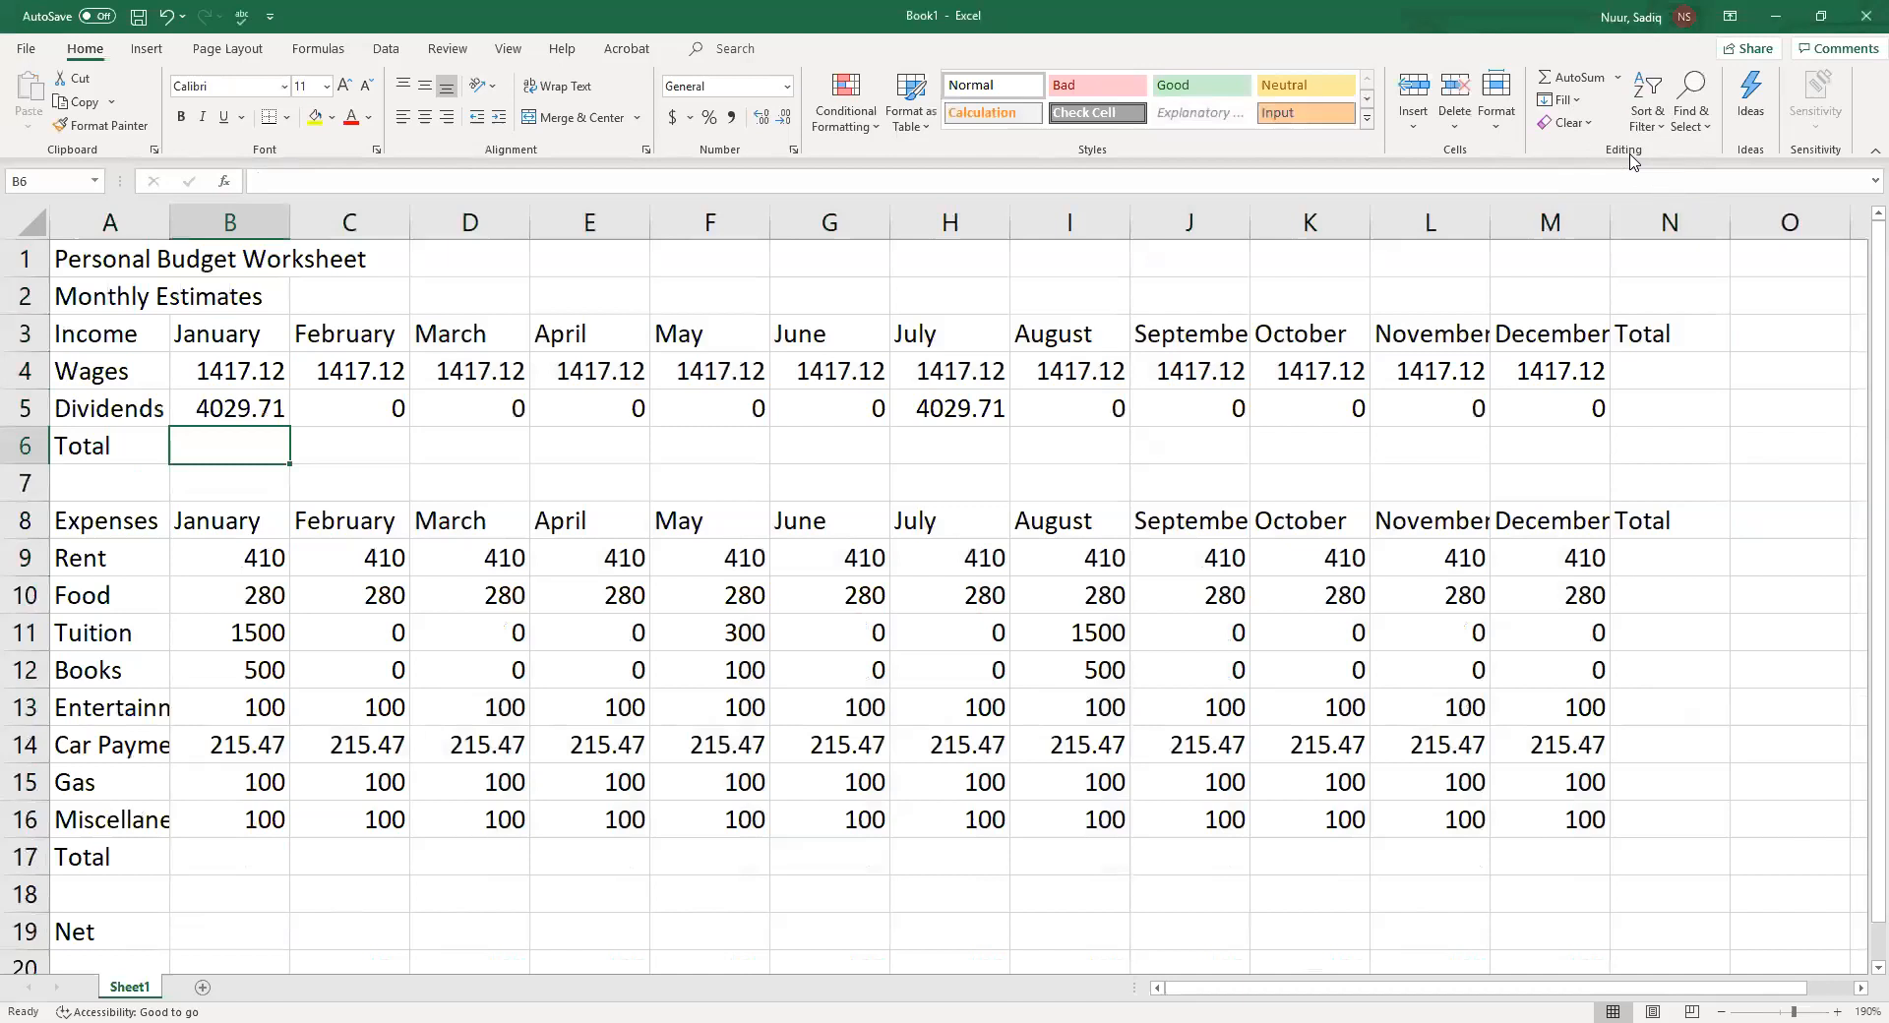
click(1577, 79)
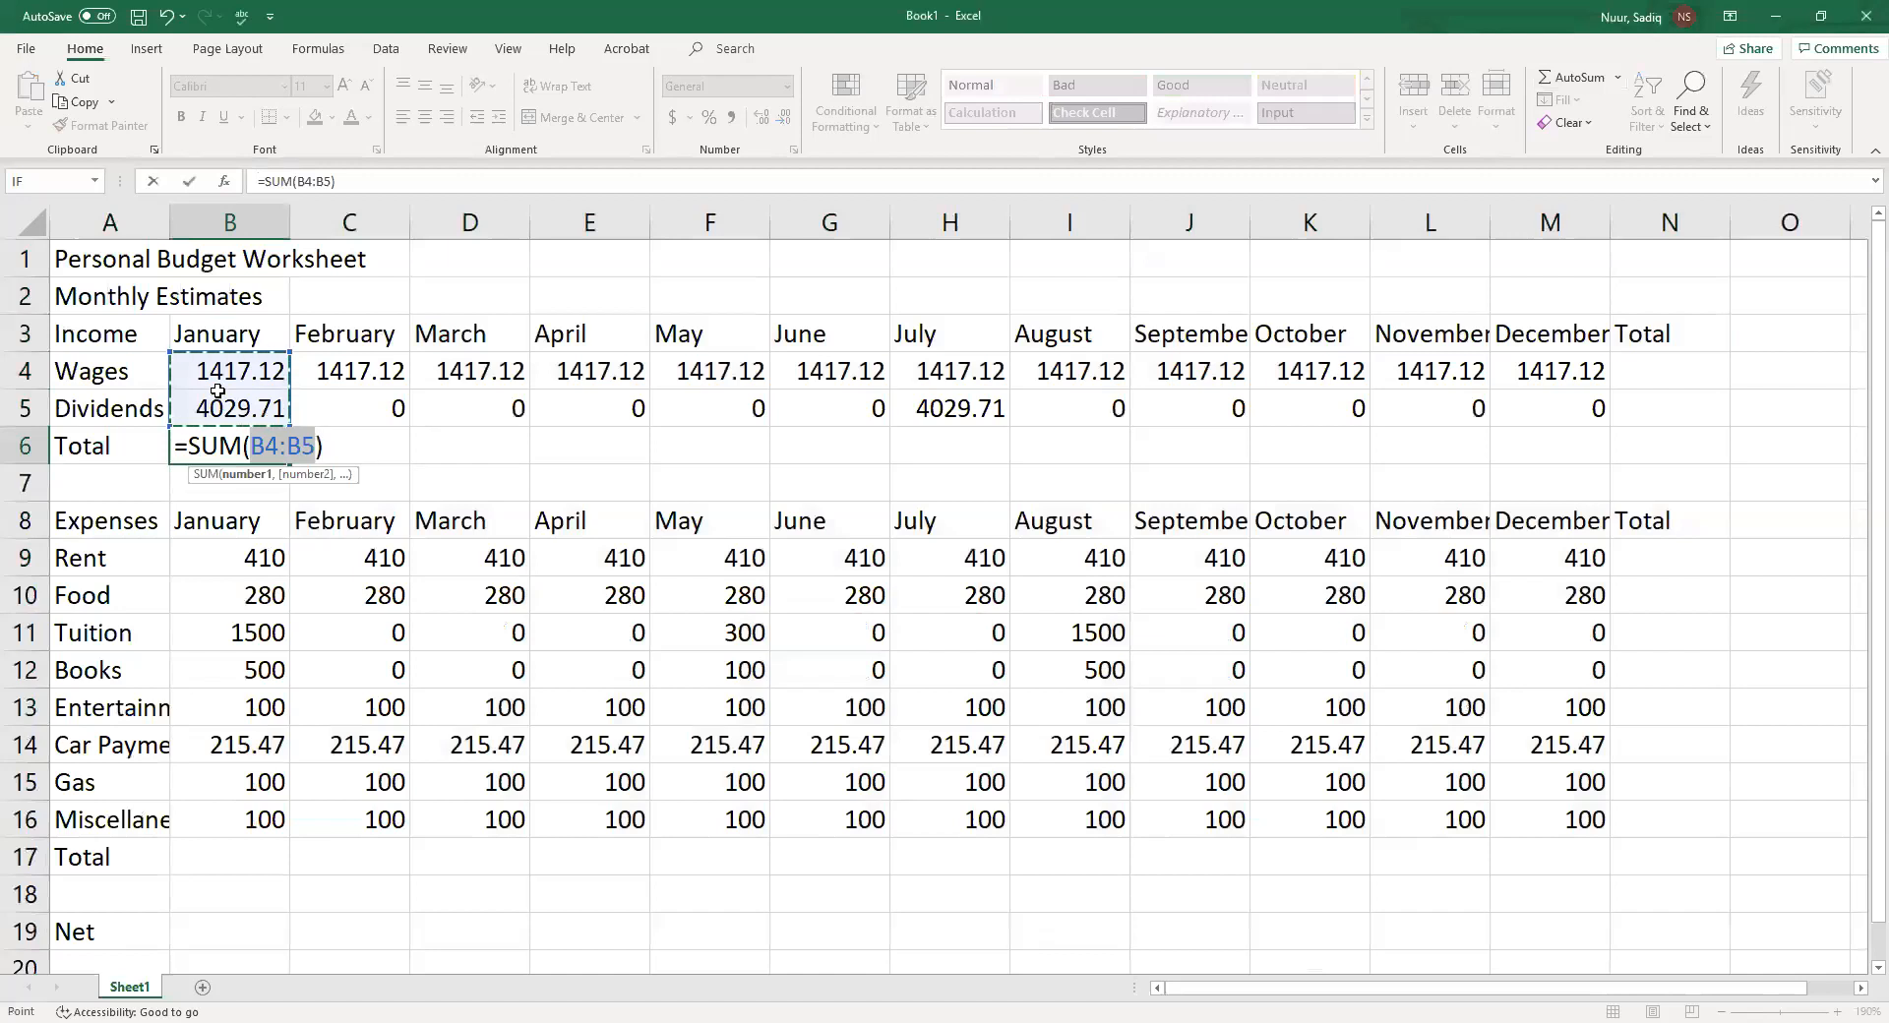
key(Return)
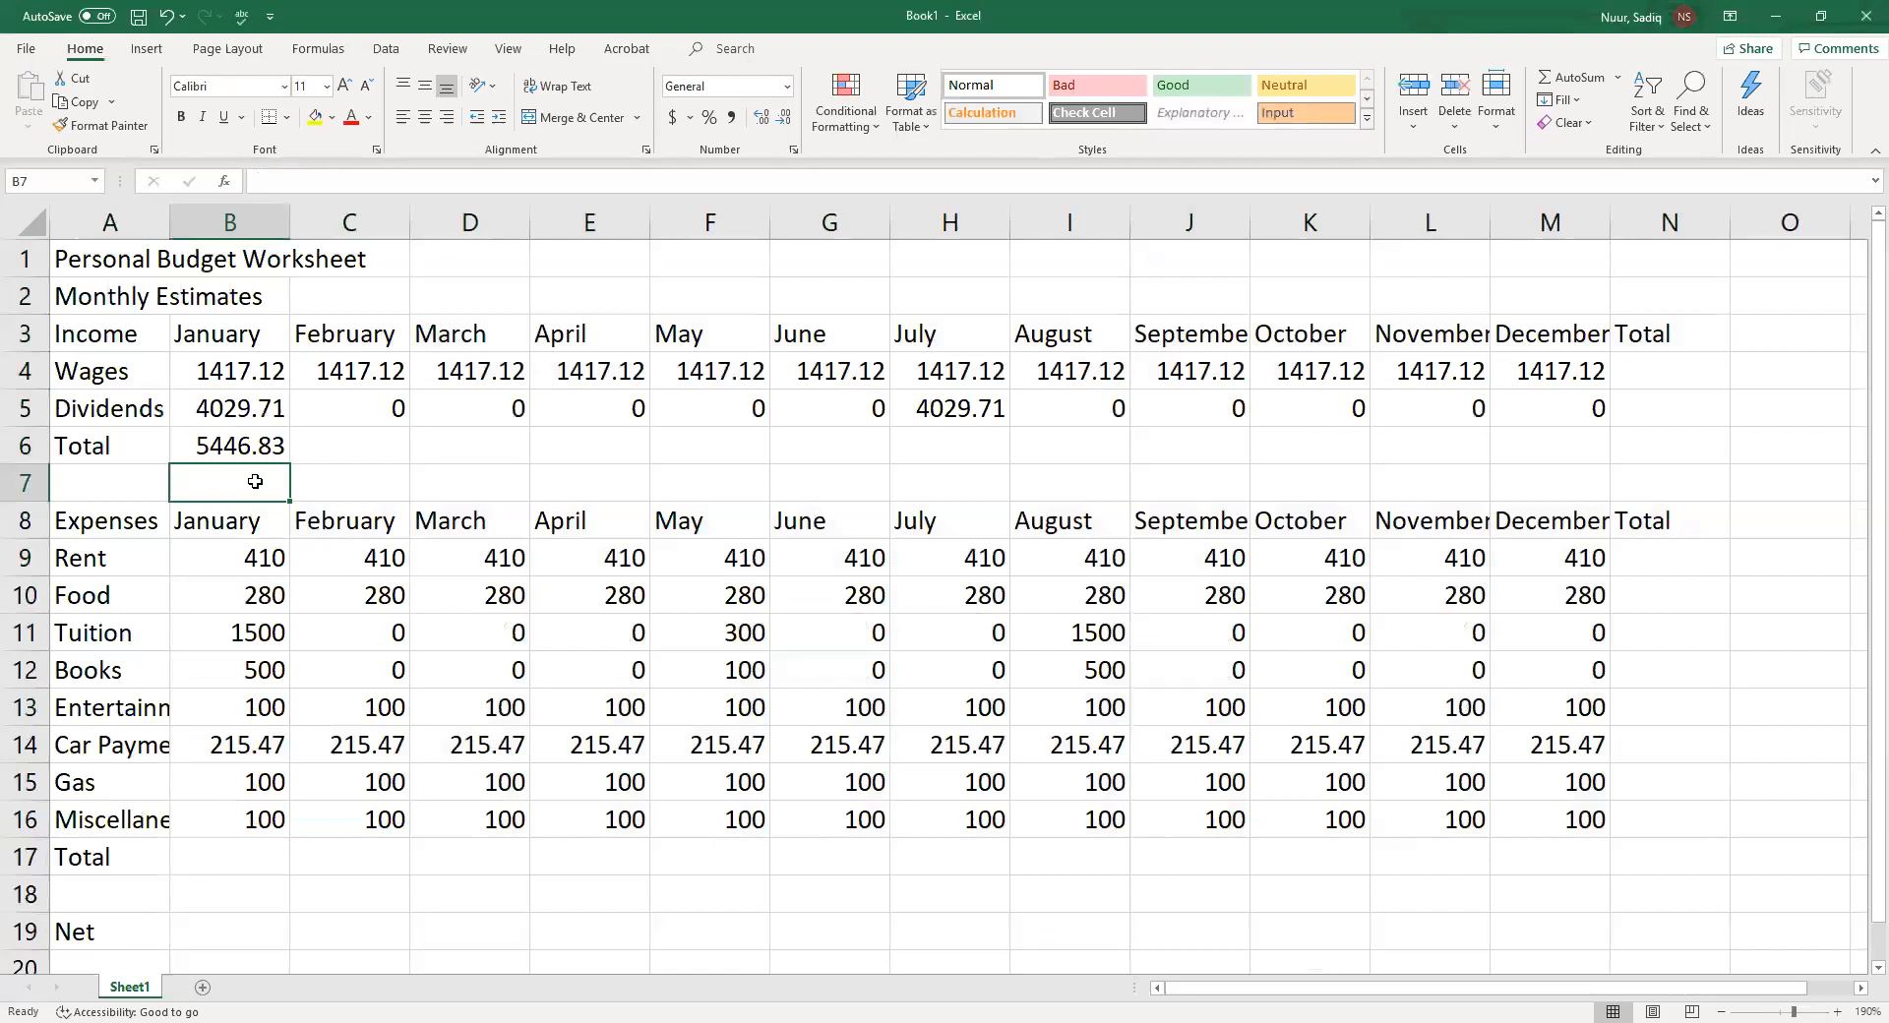
click(245, 452)
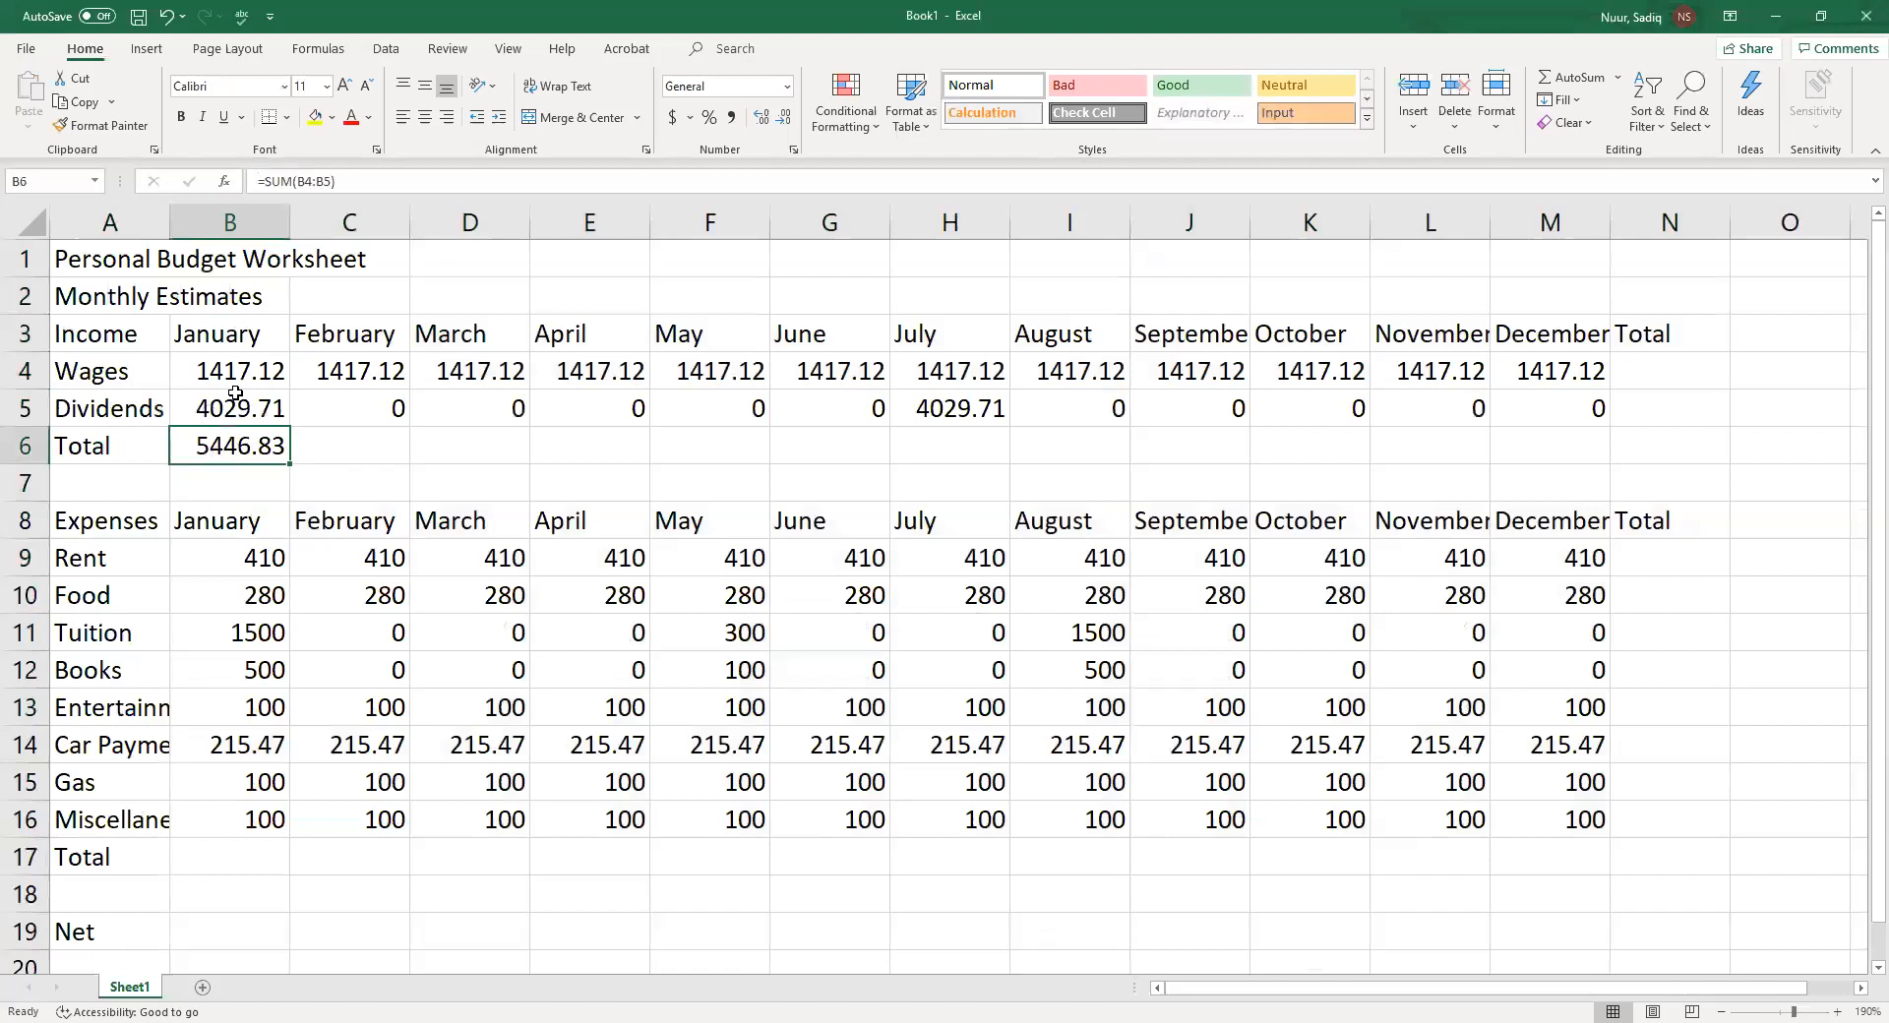
click(359, 434)
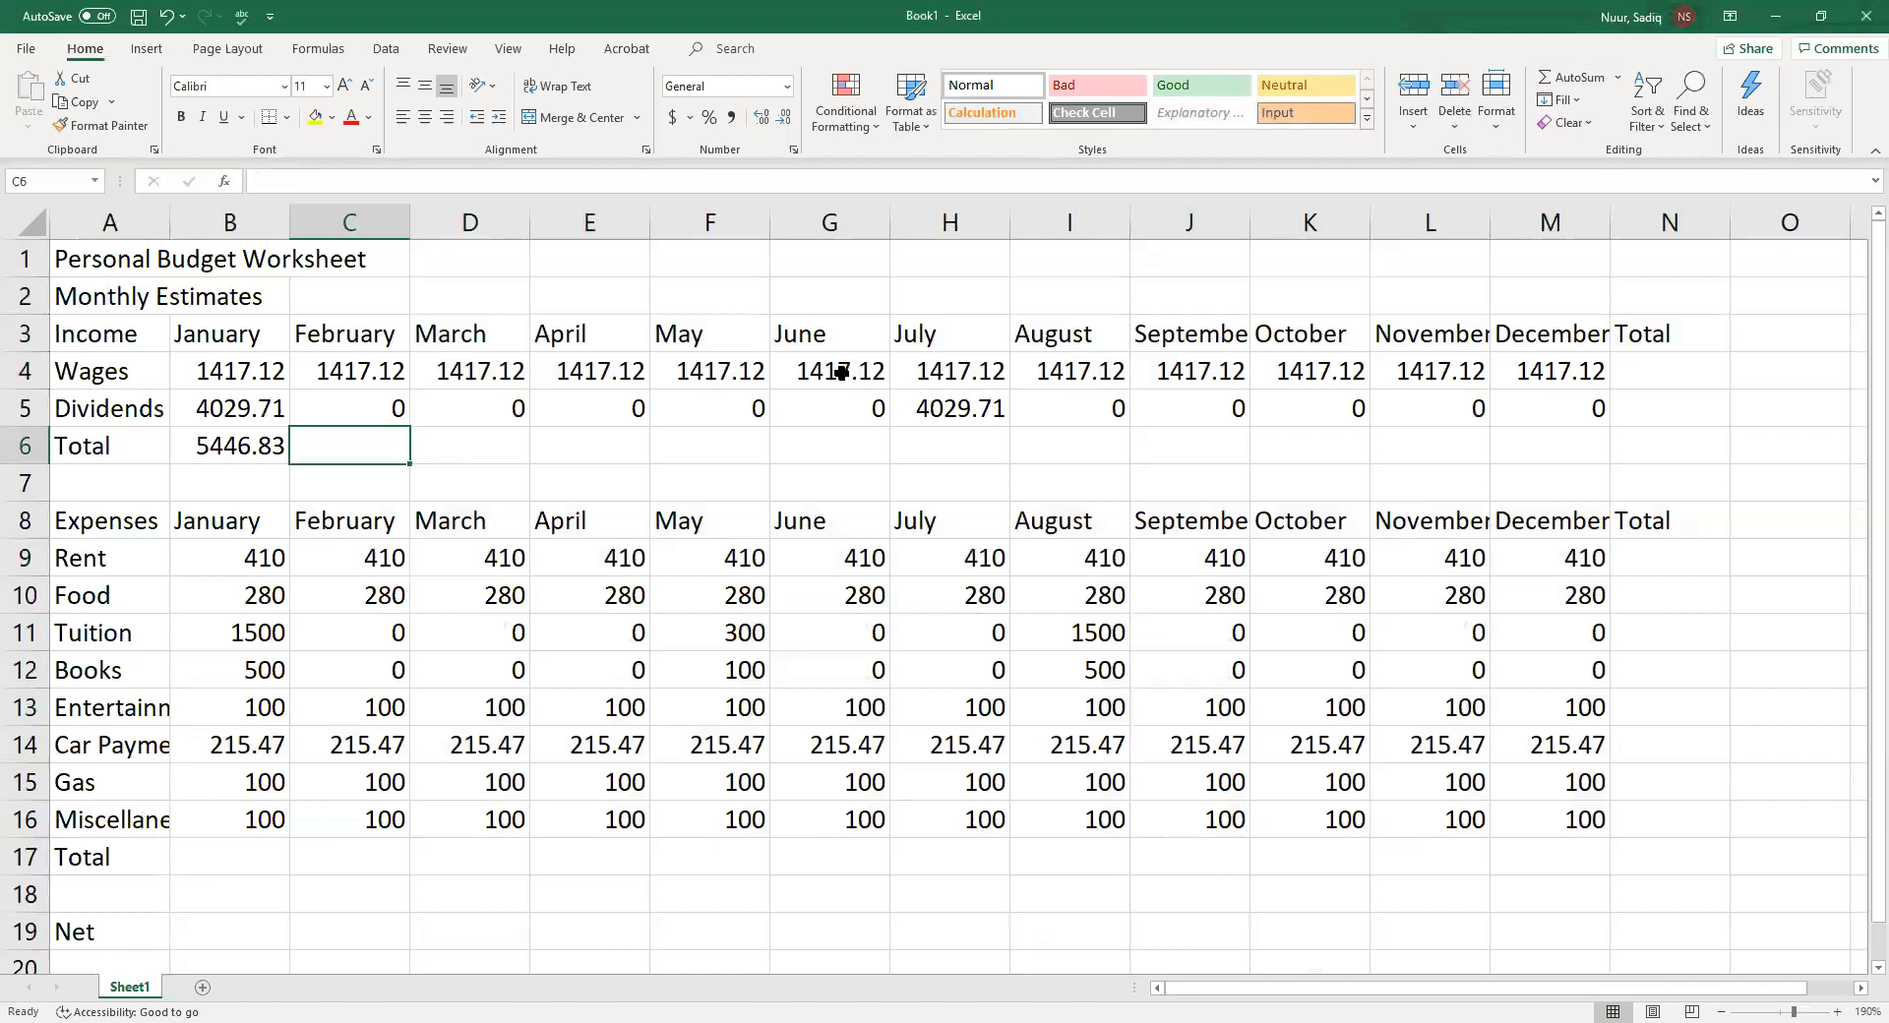
click(226, 440)
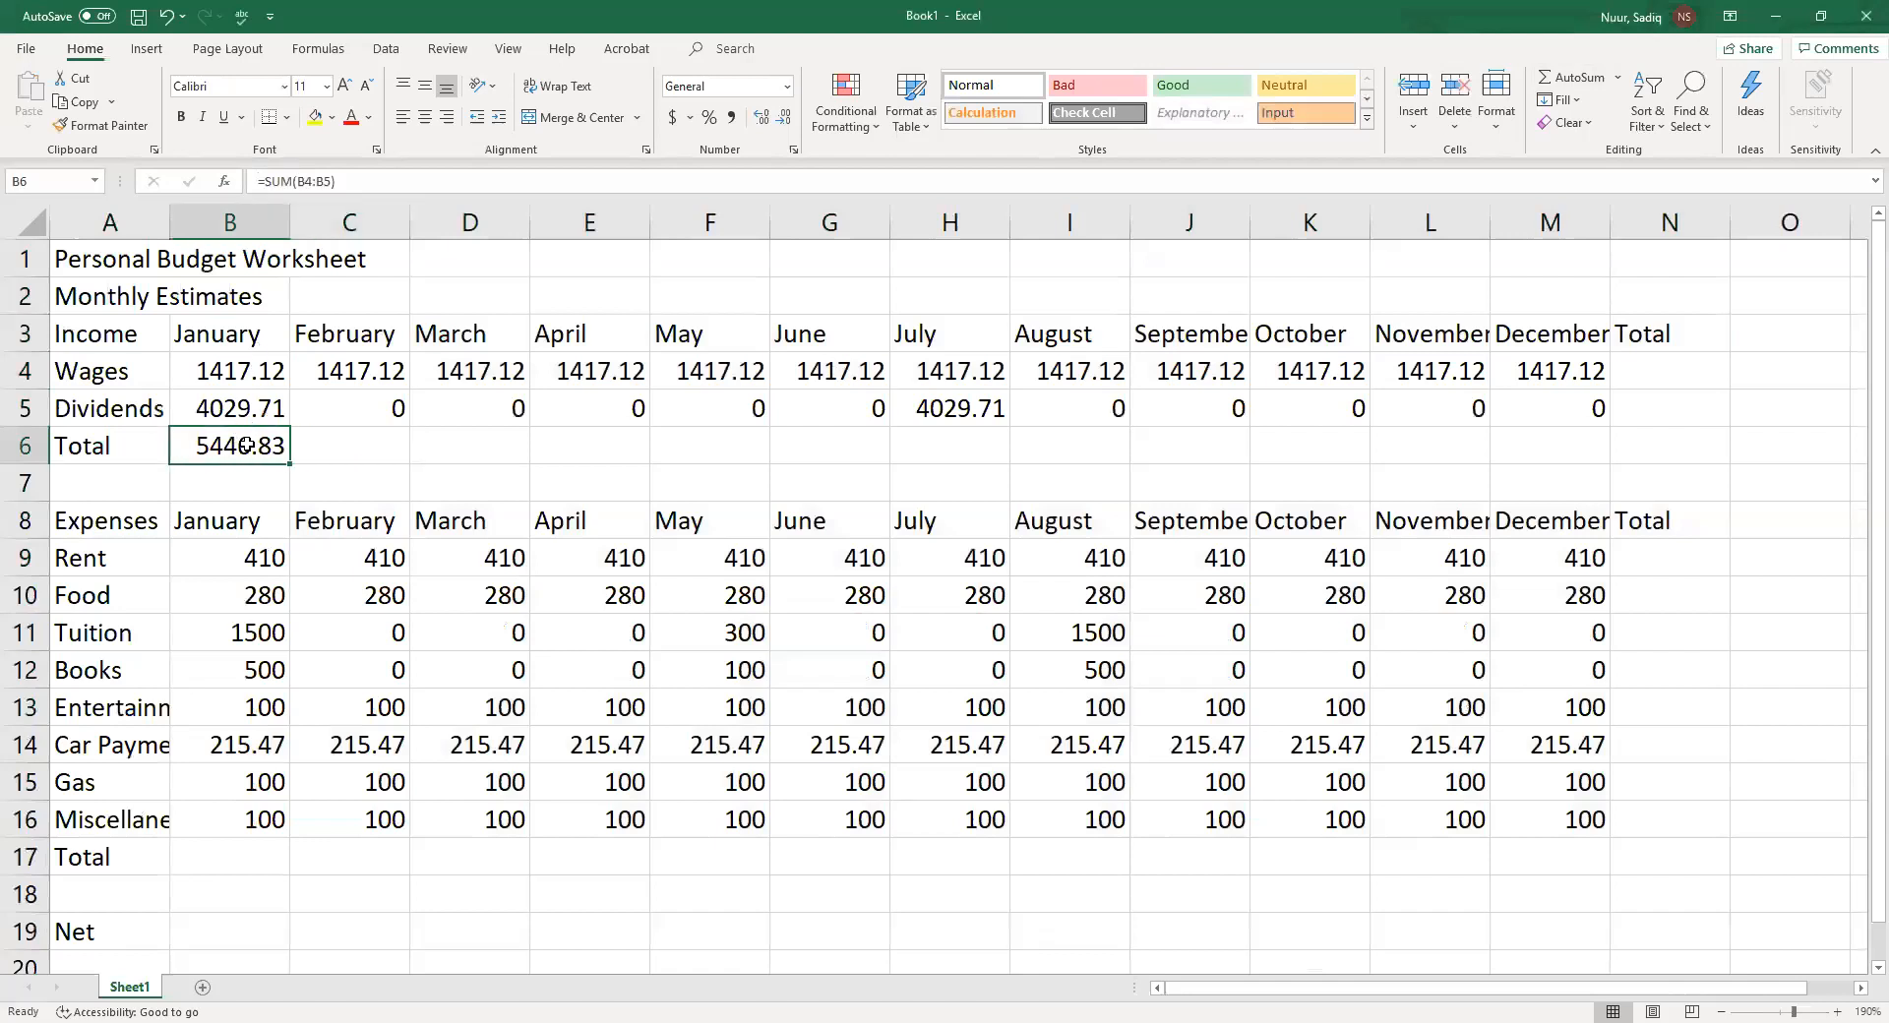
drag(291, 463, 1564, 453)
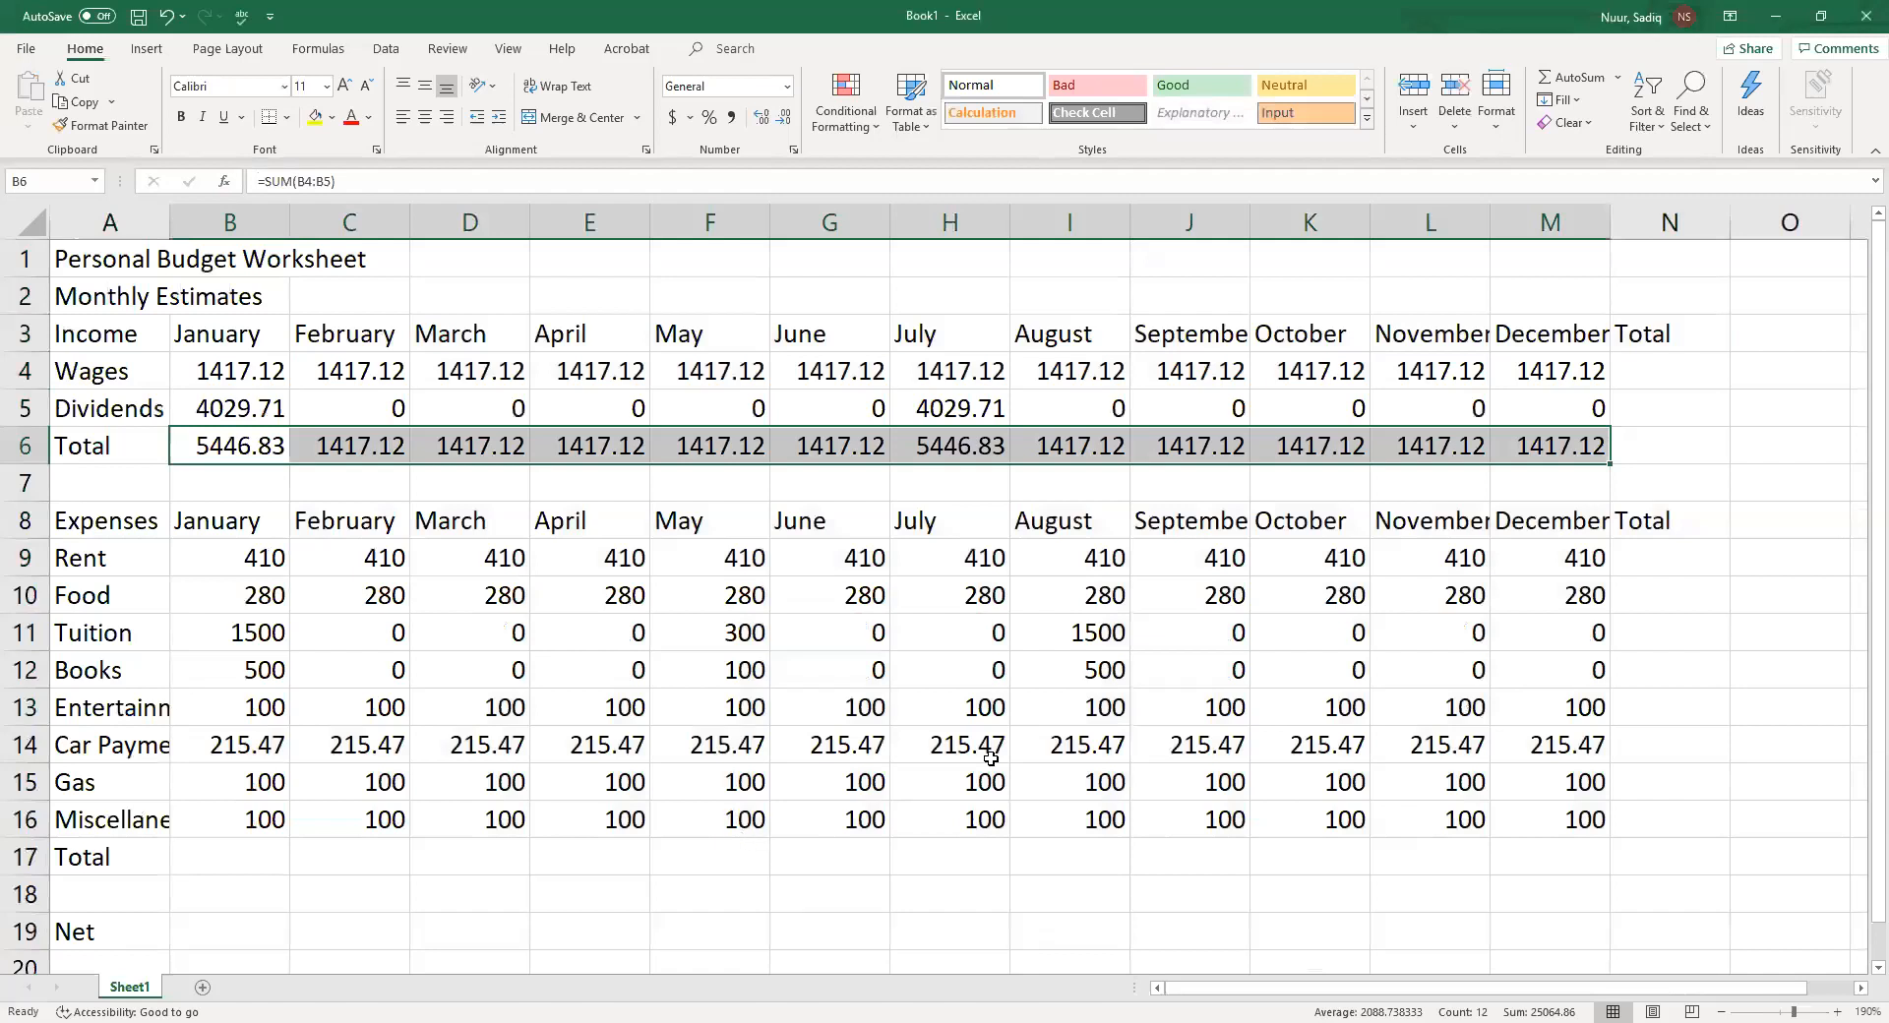
click(1673, 373)
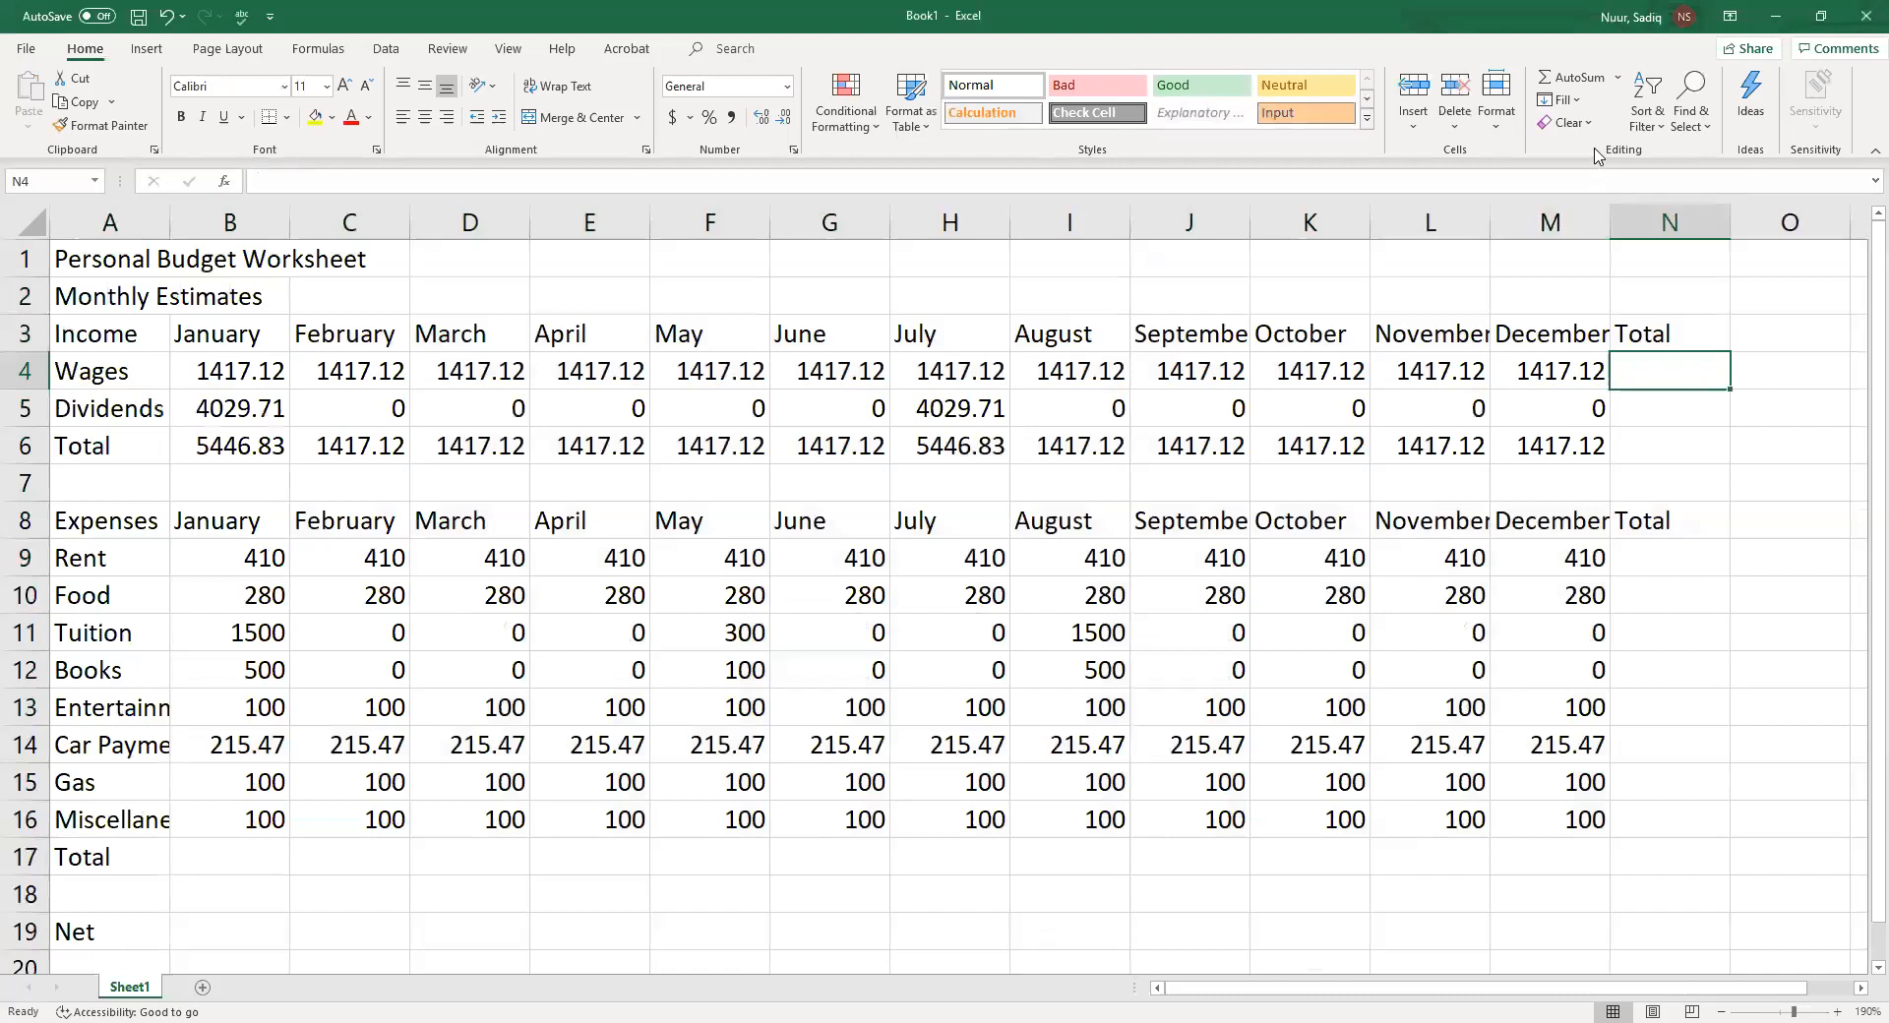
click(1564, 79)
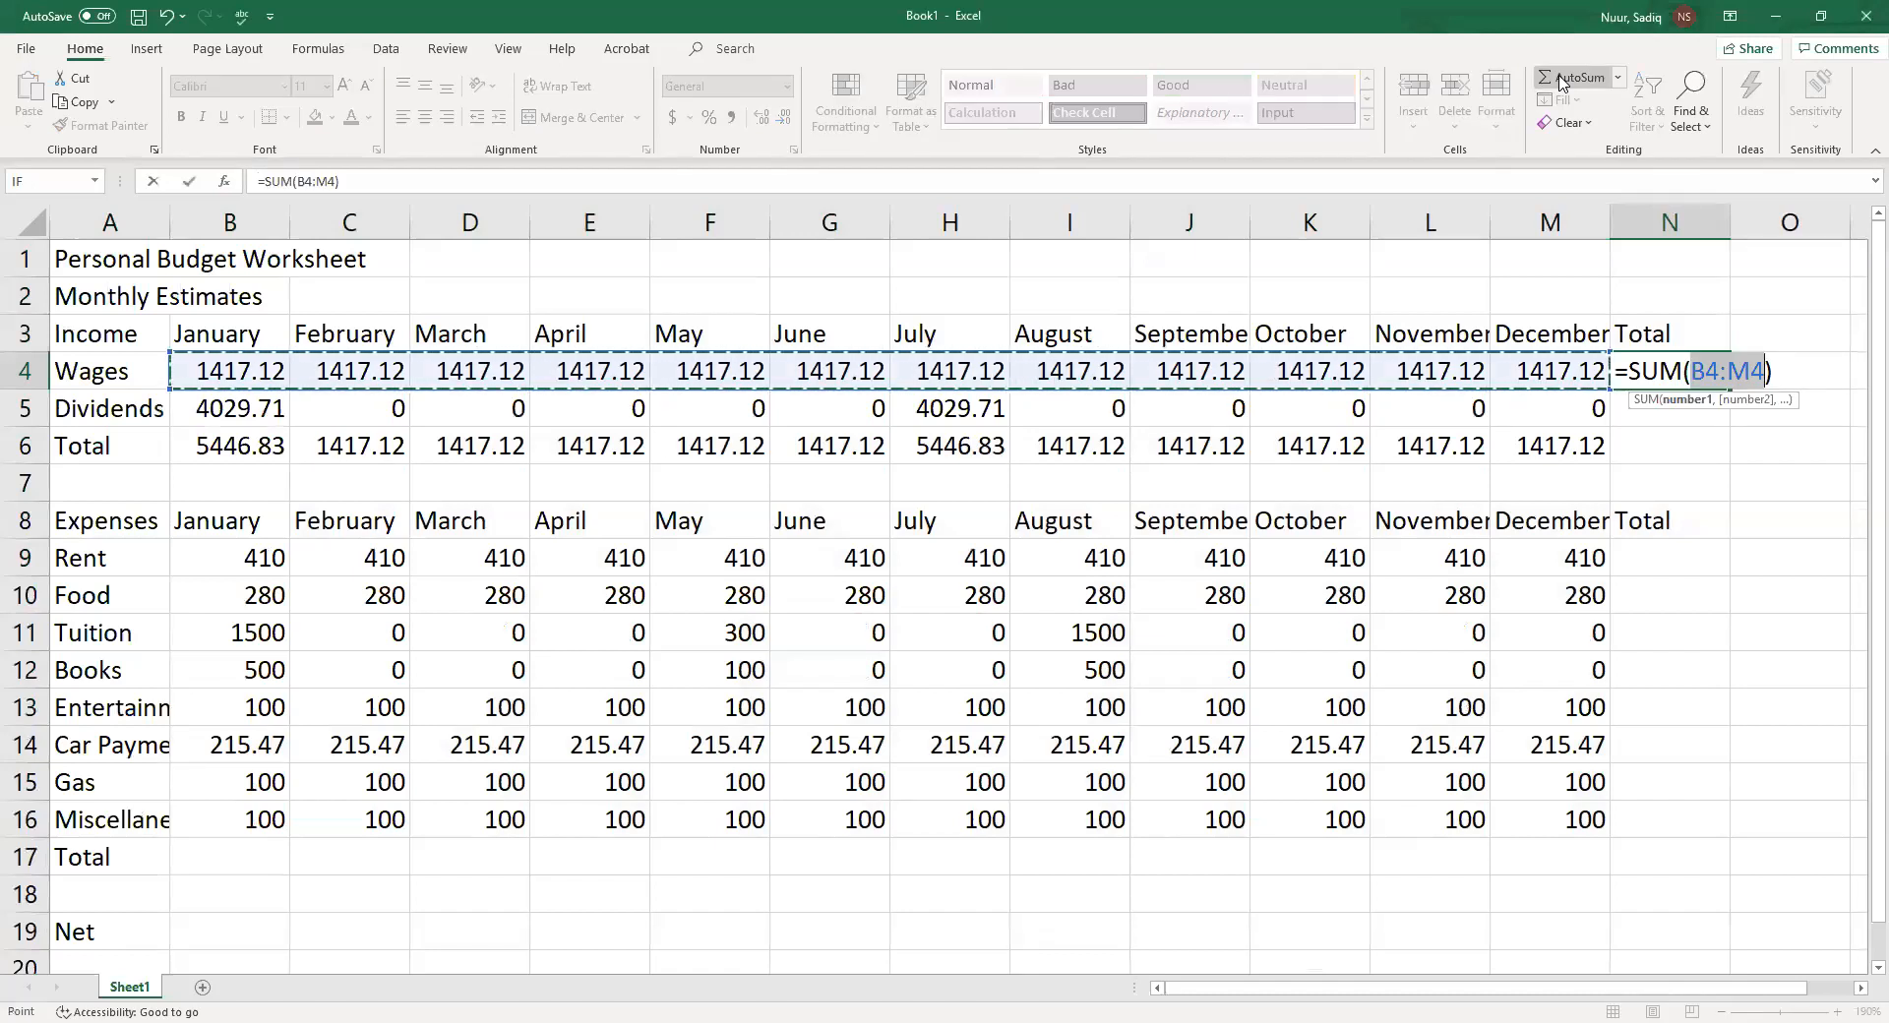
key(Return)
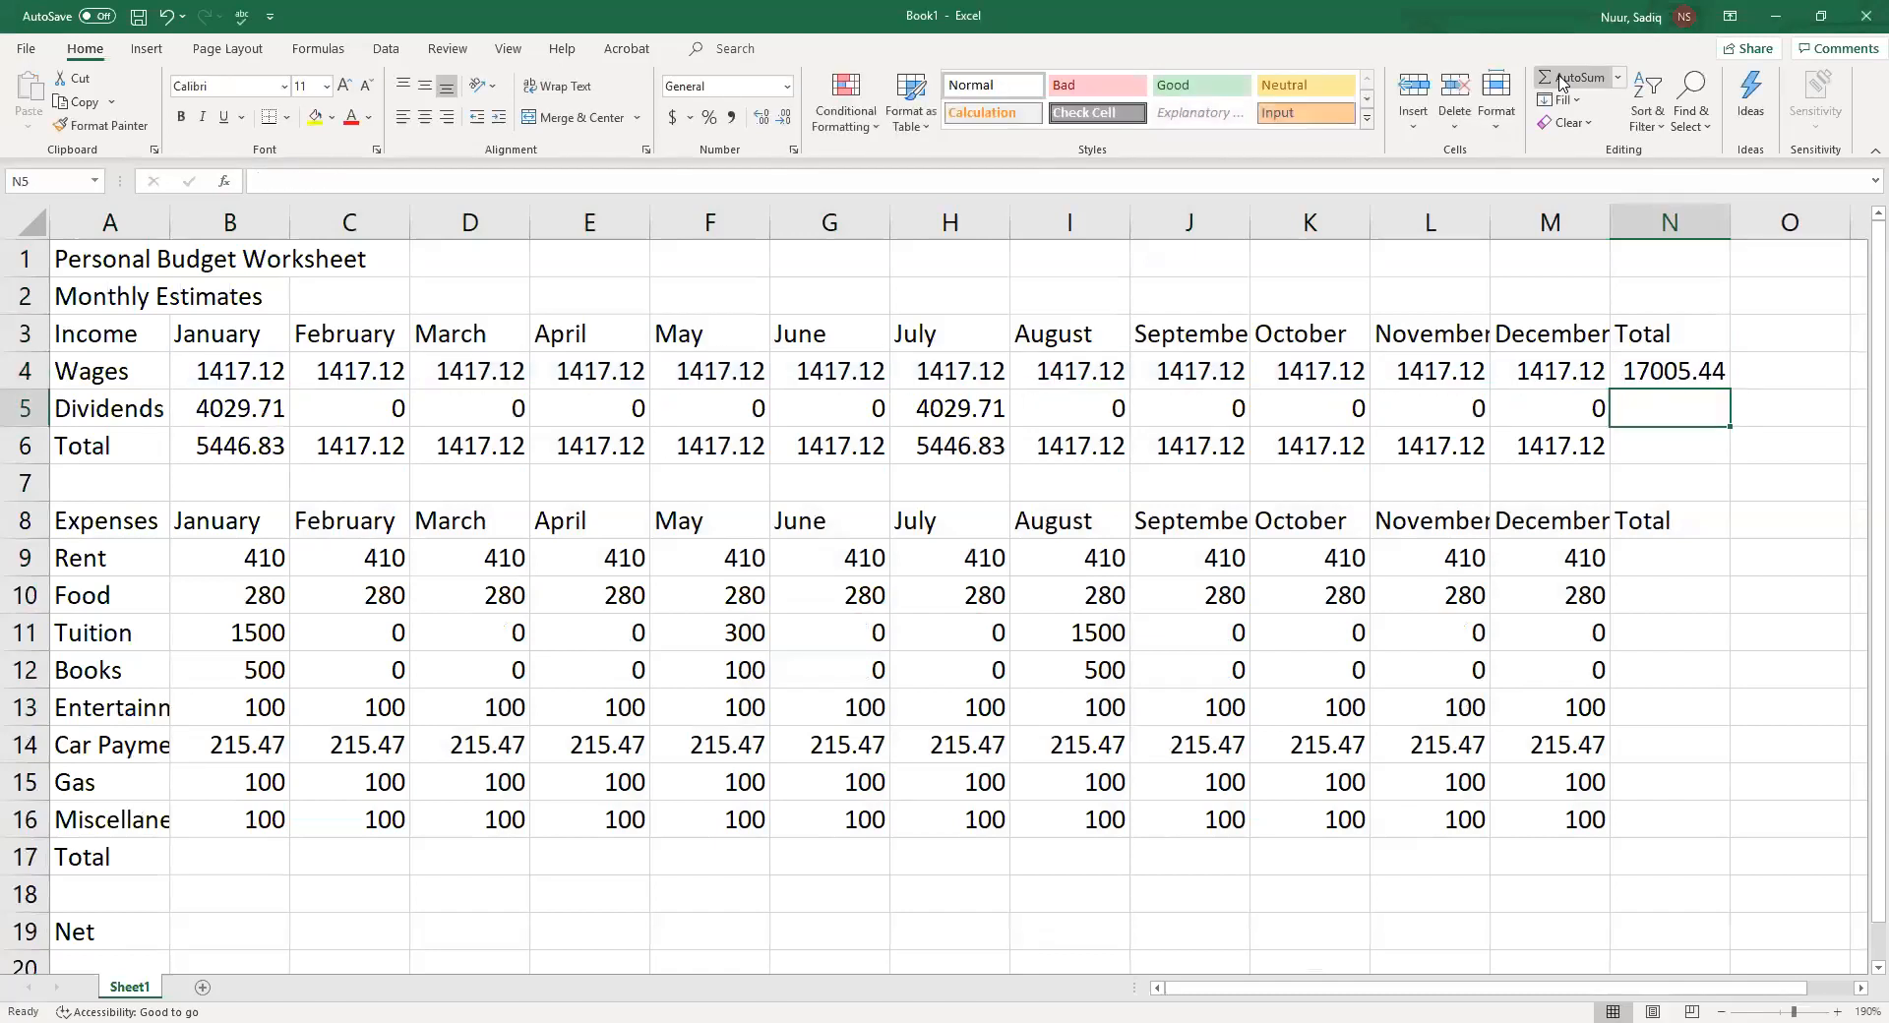
click(1664, 375)
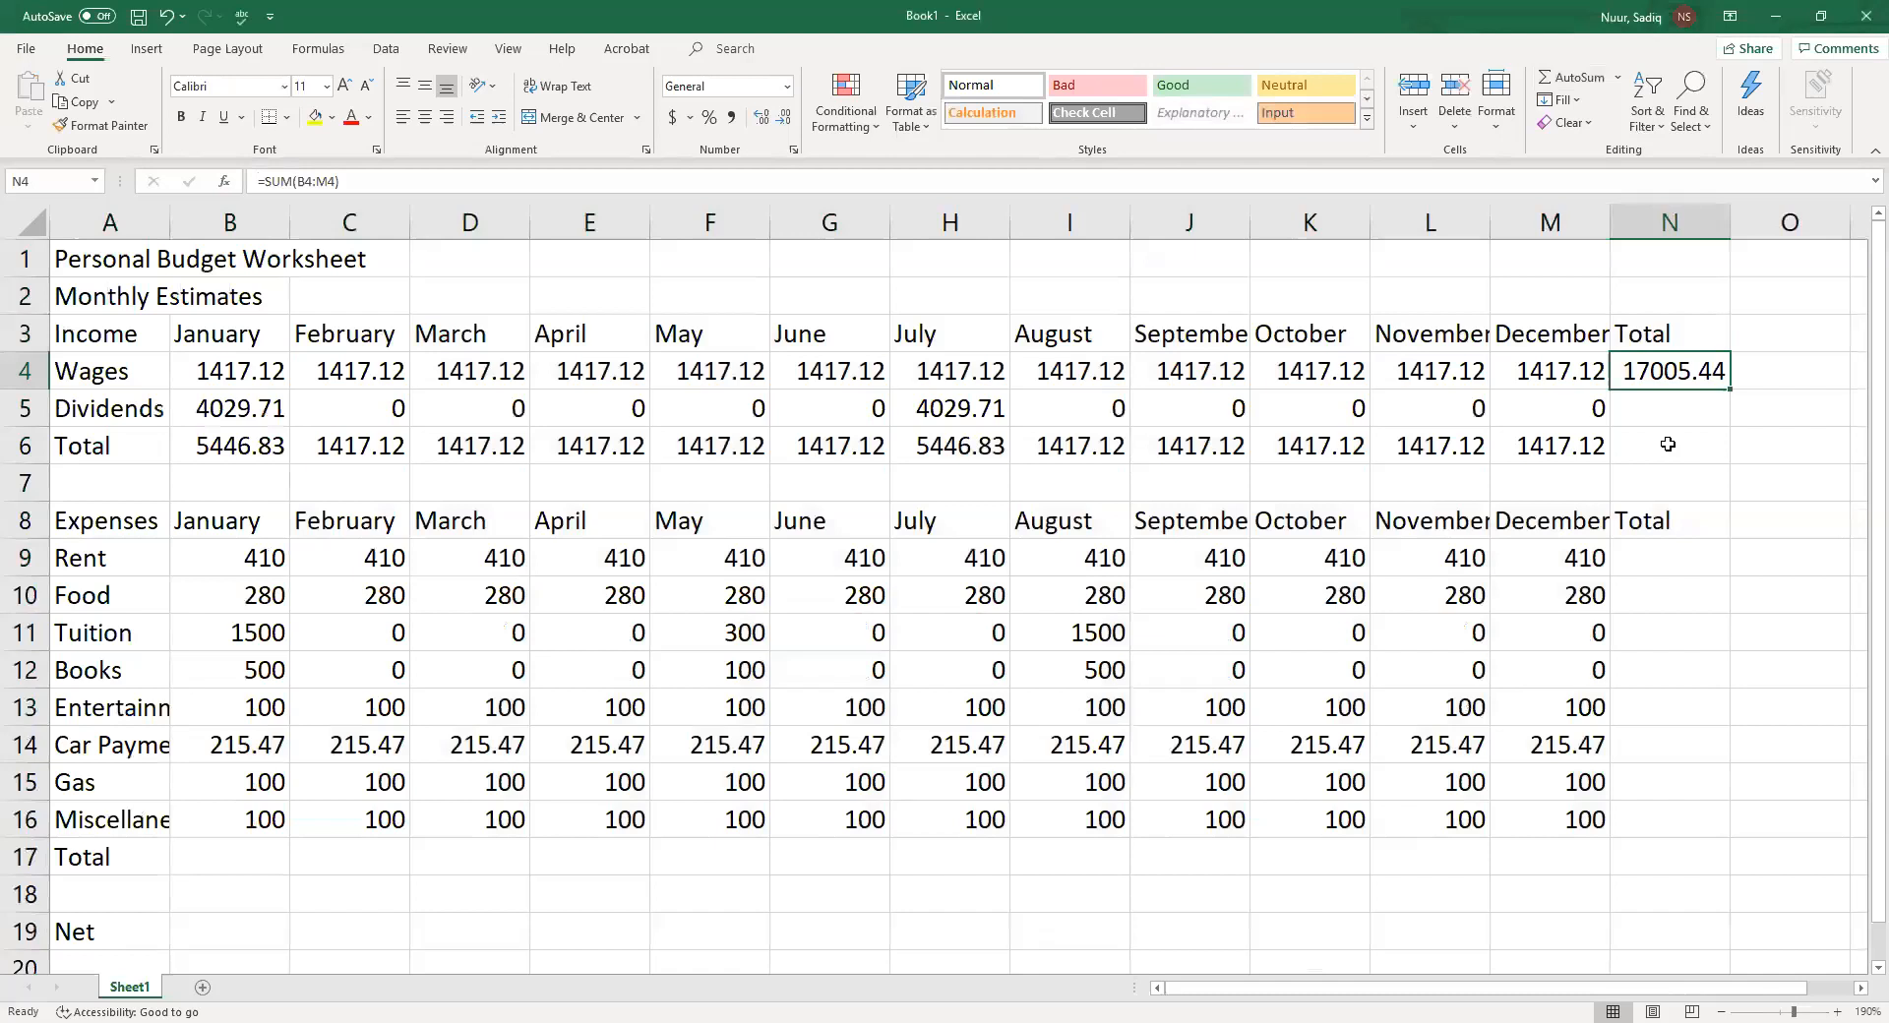
key(Delete)
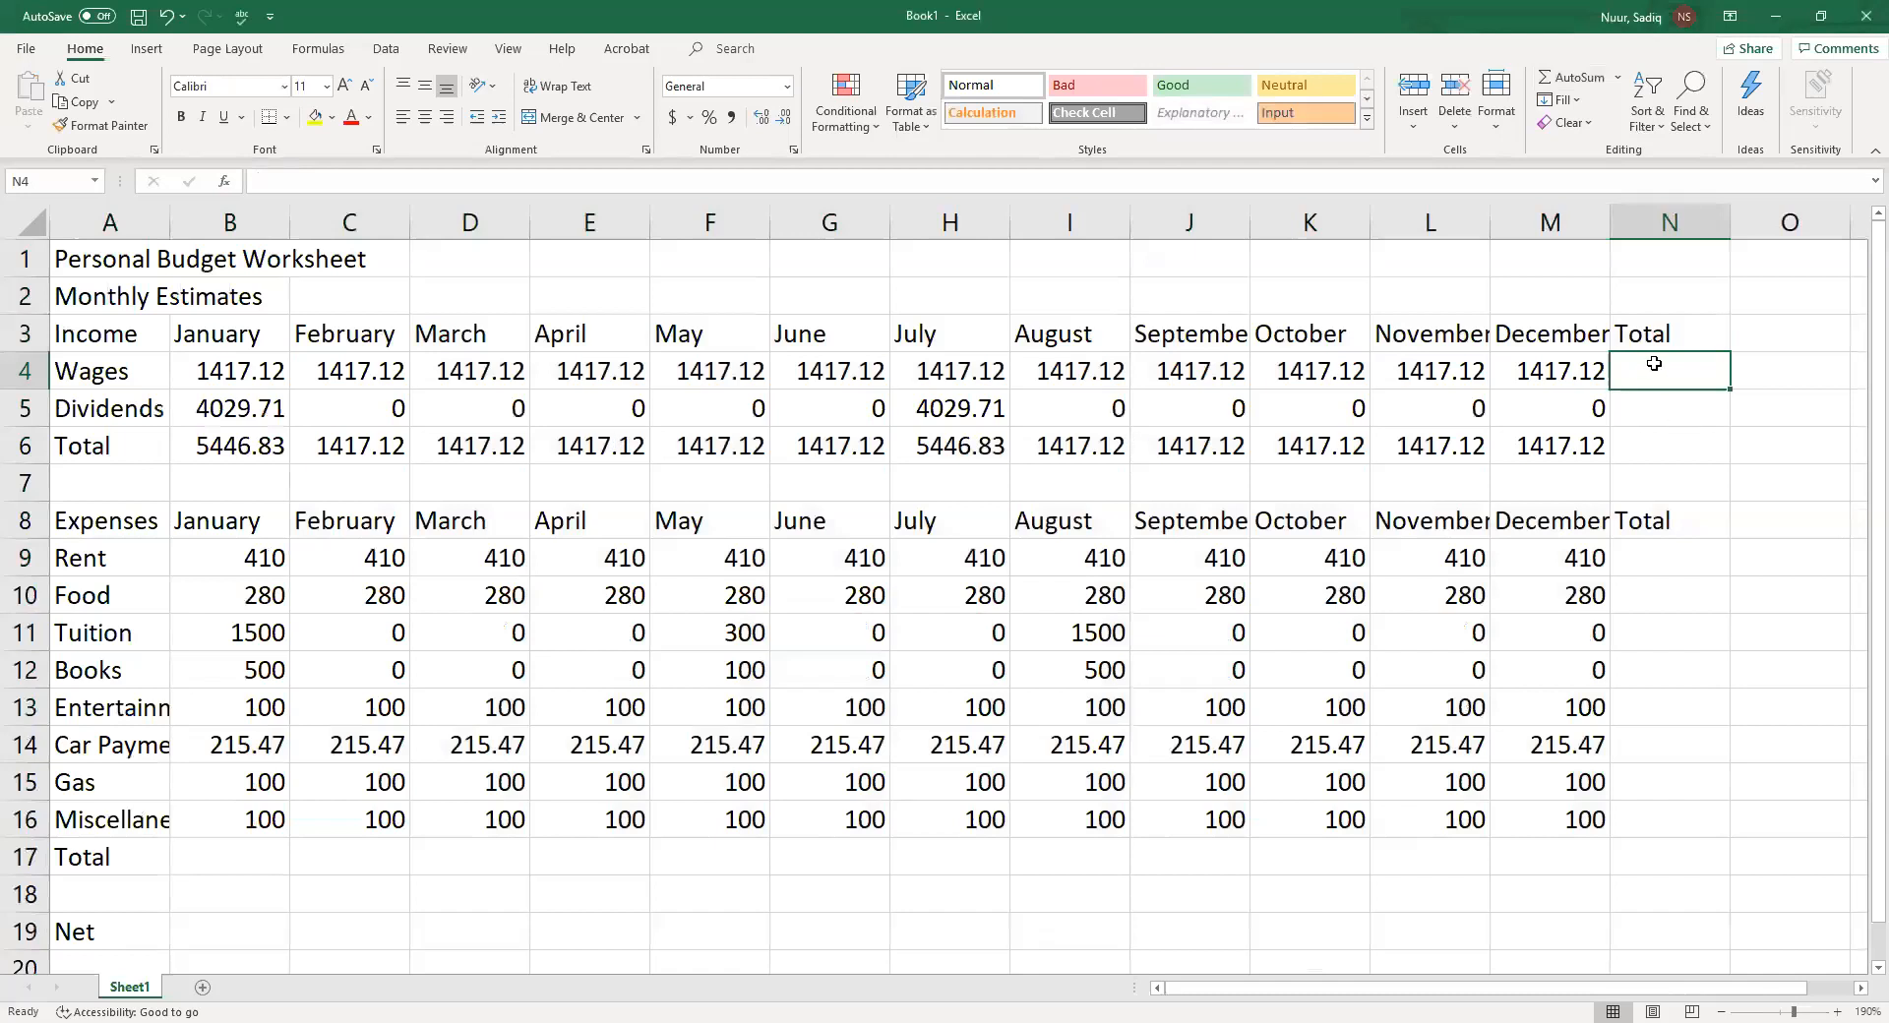
Sum the yearly income totals for Wages, Dividends and Total in N4:N6 with AutoSum
drag(1660, 368, 1662, 439)
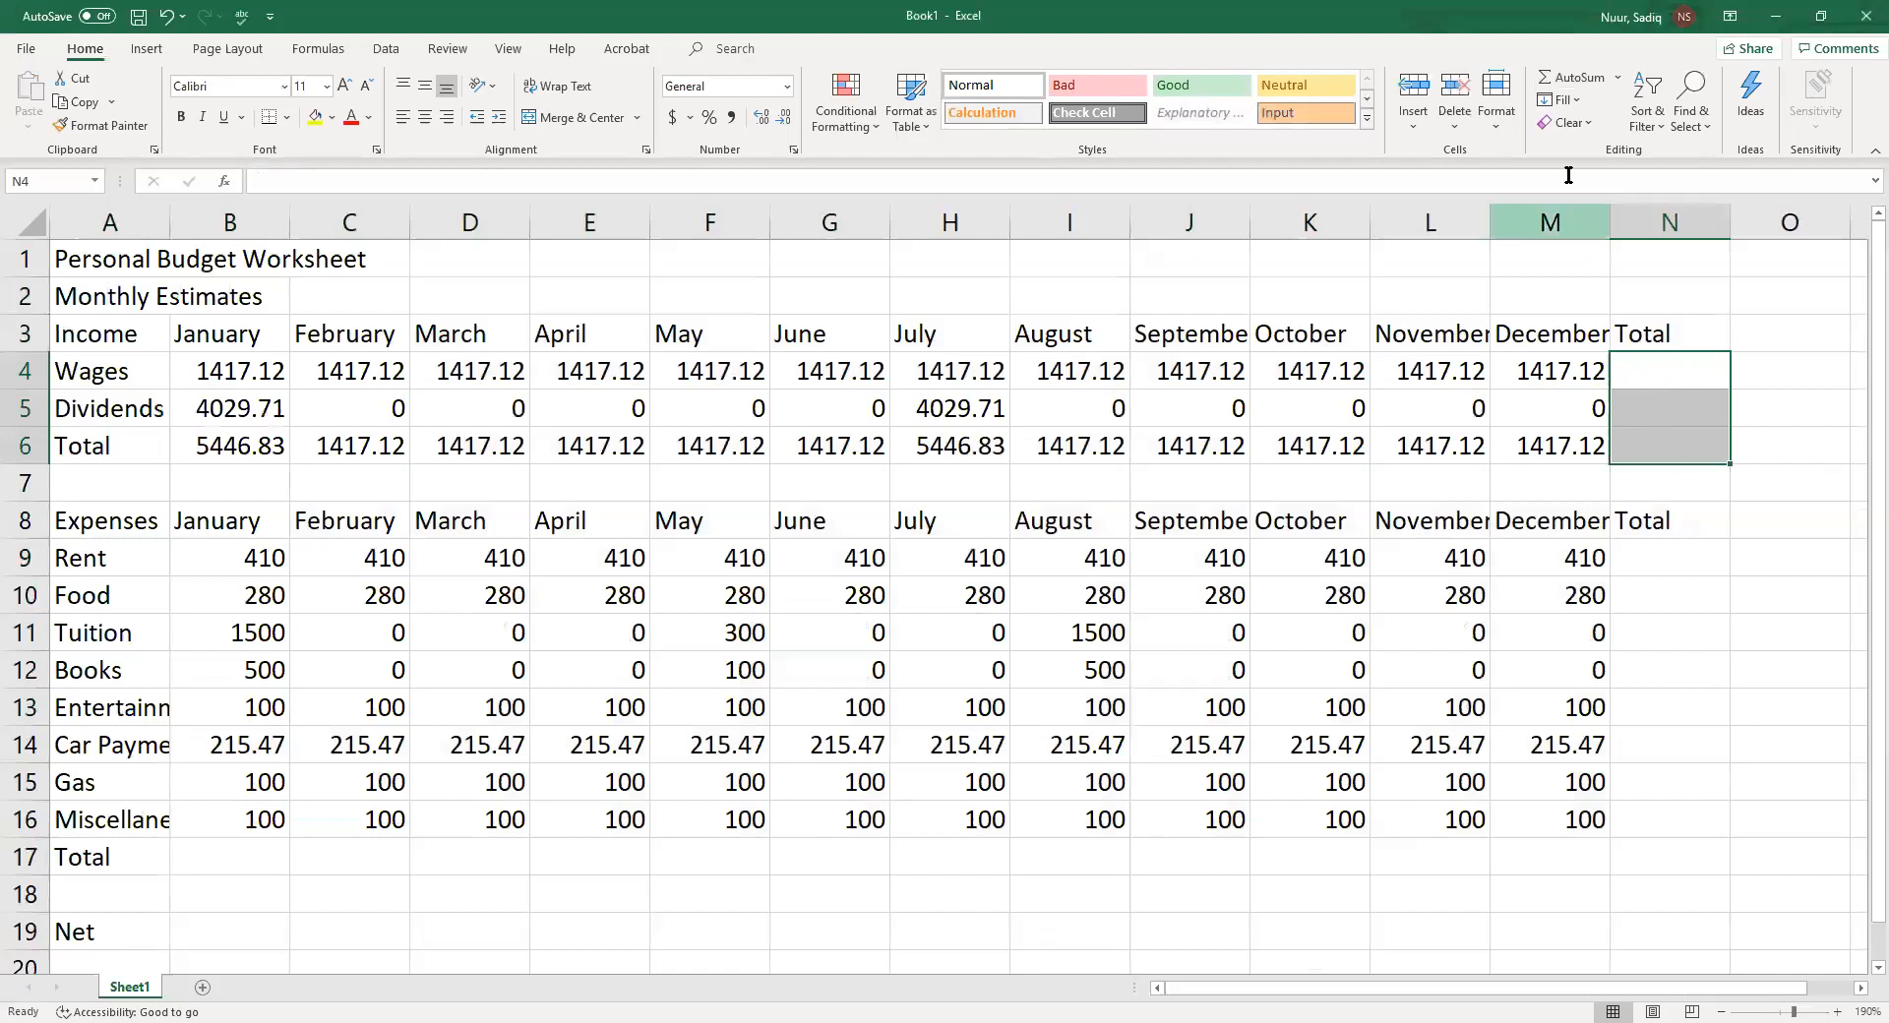
click(1568, 81)
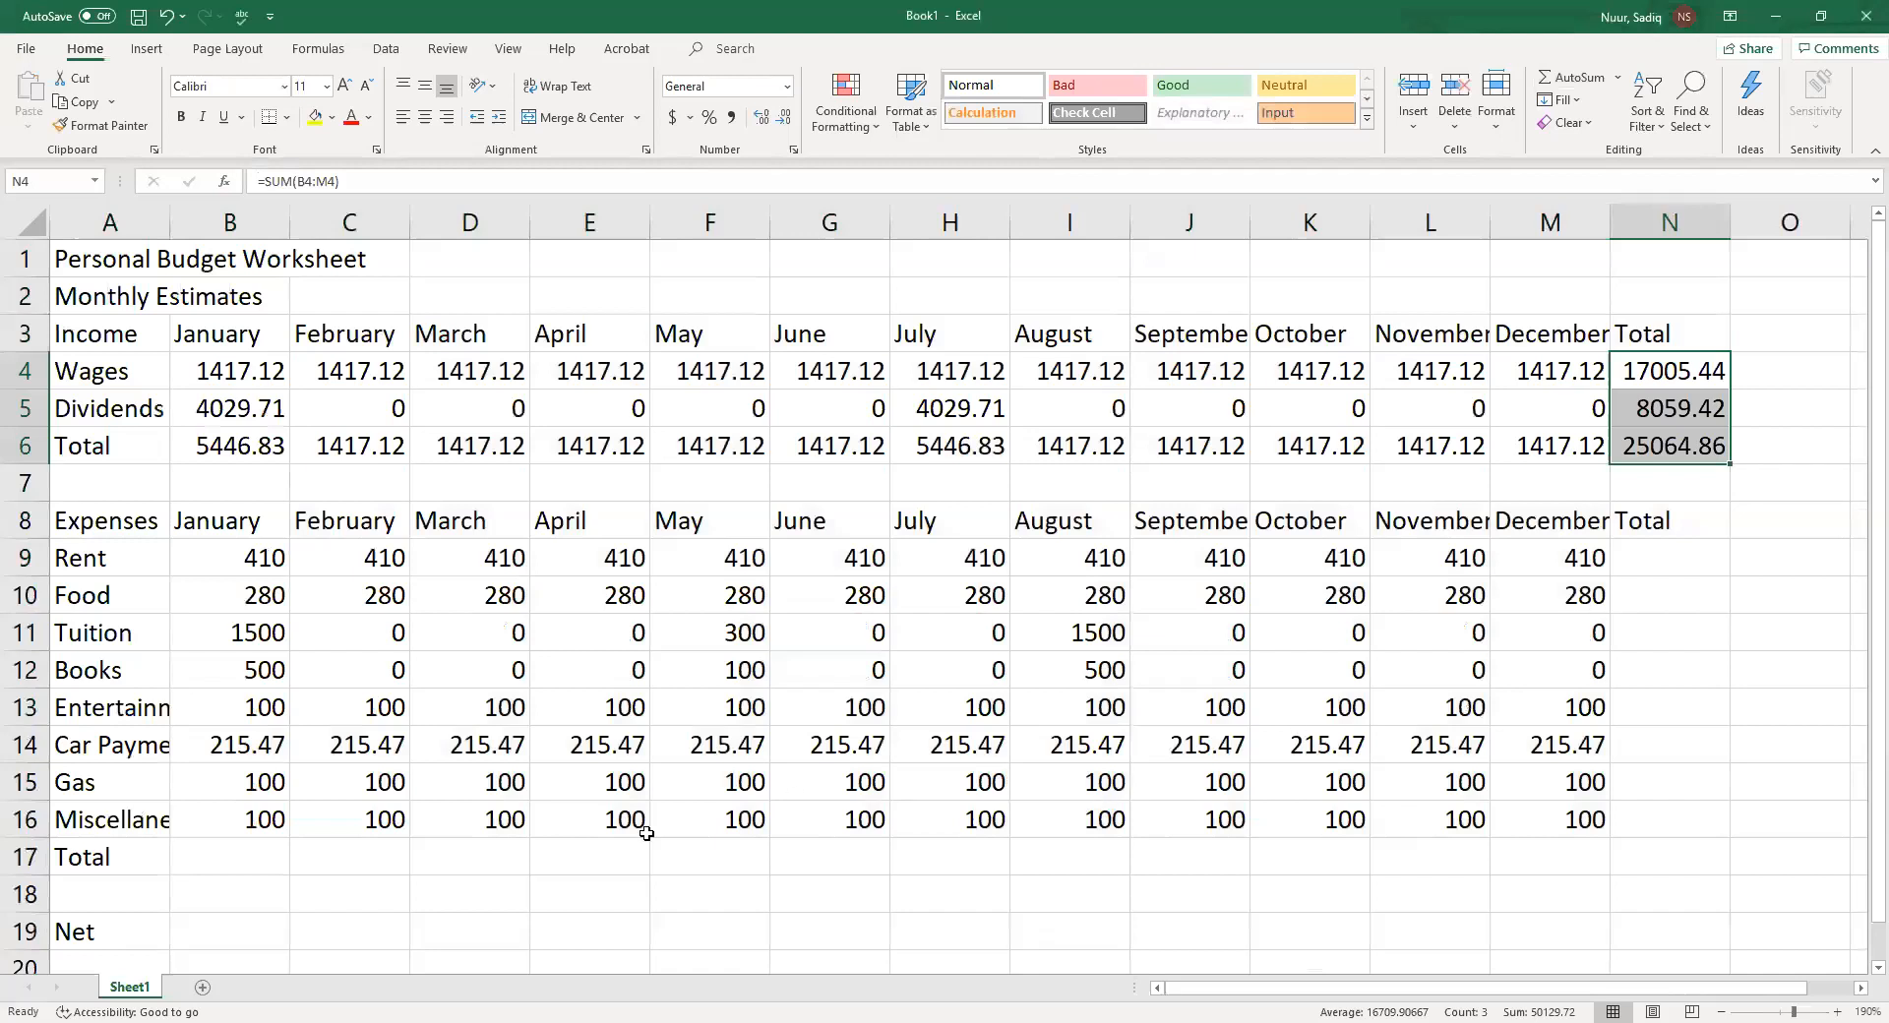
Sum each month's expenses in the Total row B17:M17 with AutoSum
click(236, 864)
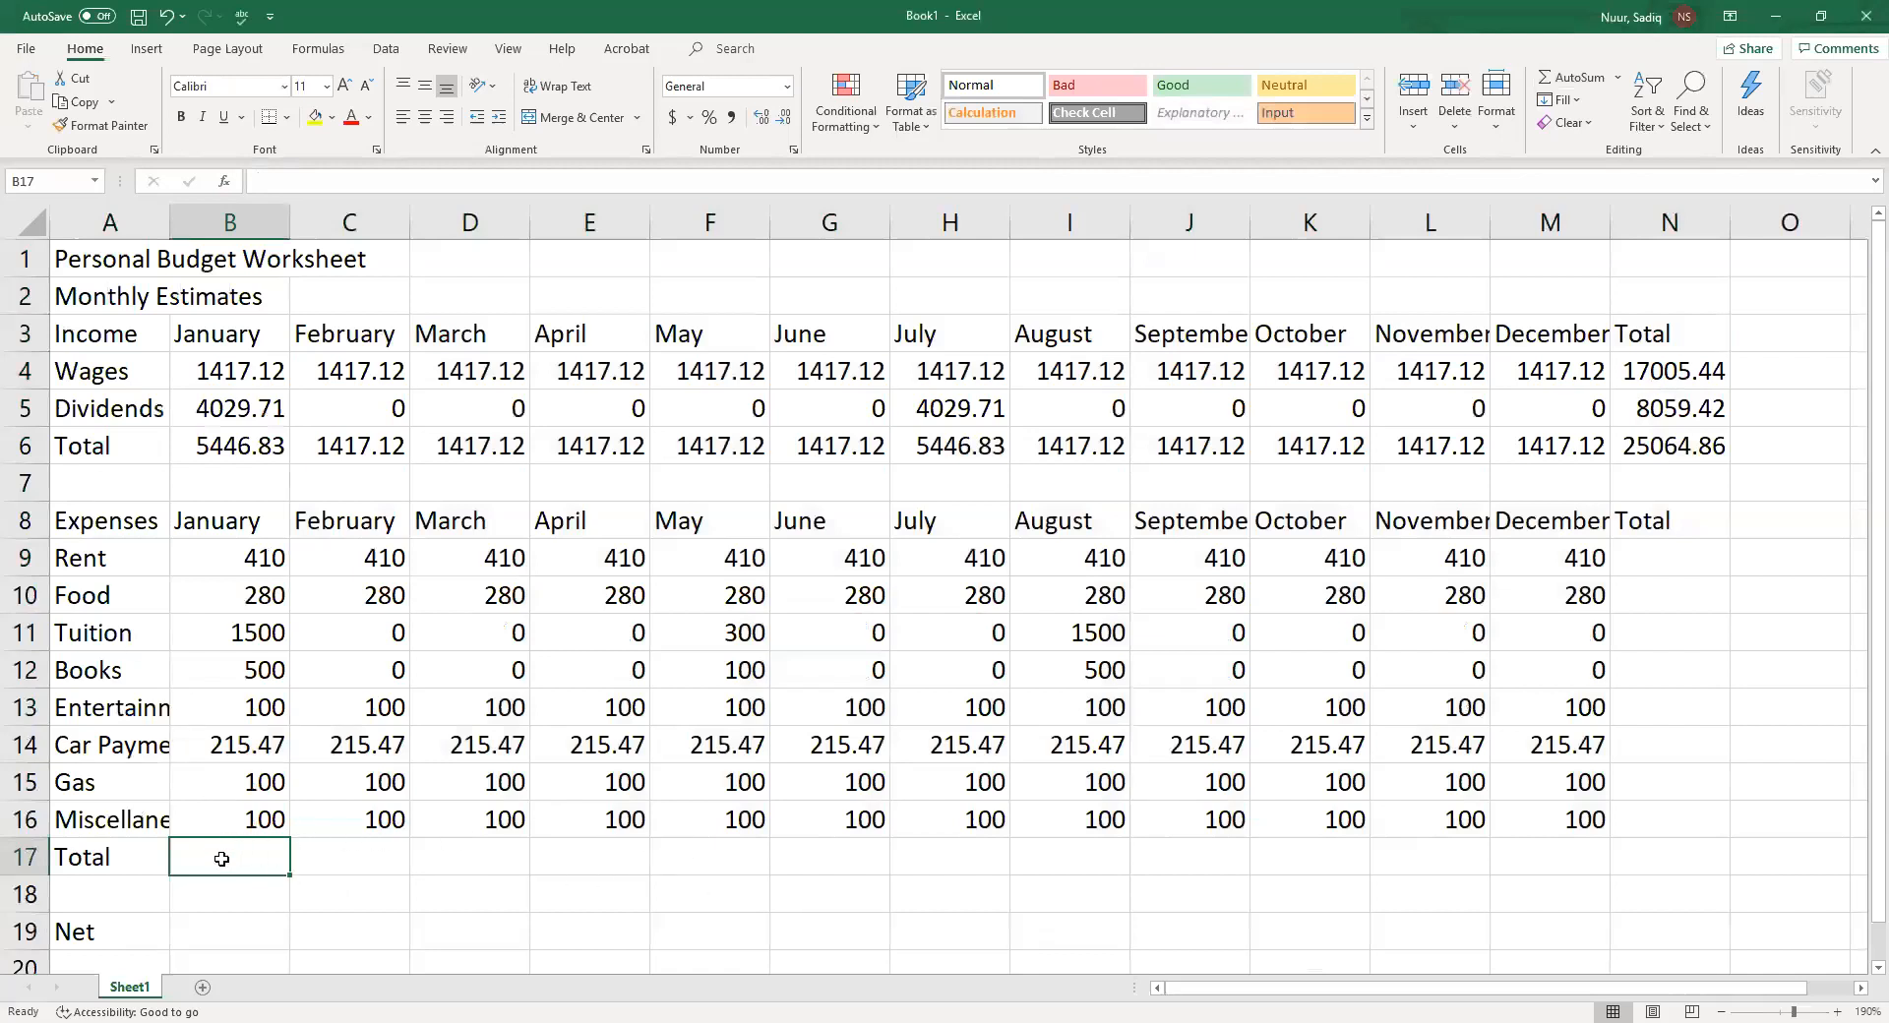
drag(223, 859, 1562, 852)
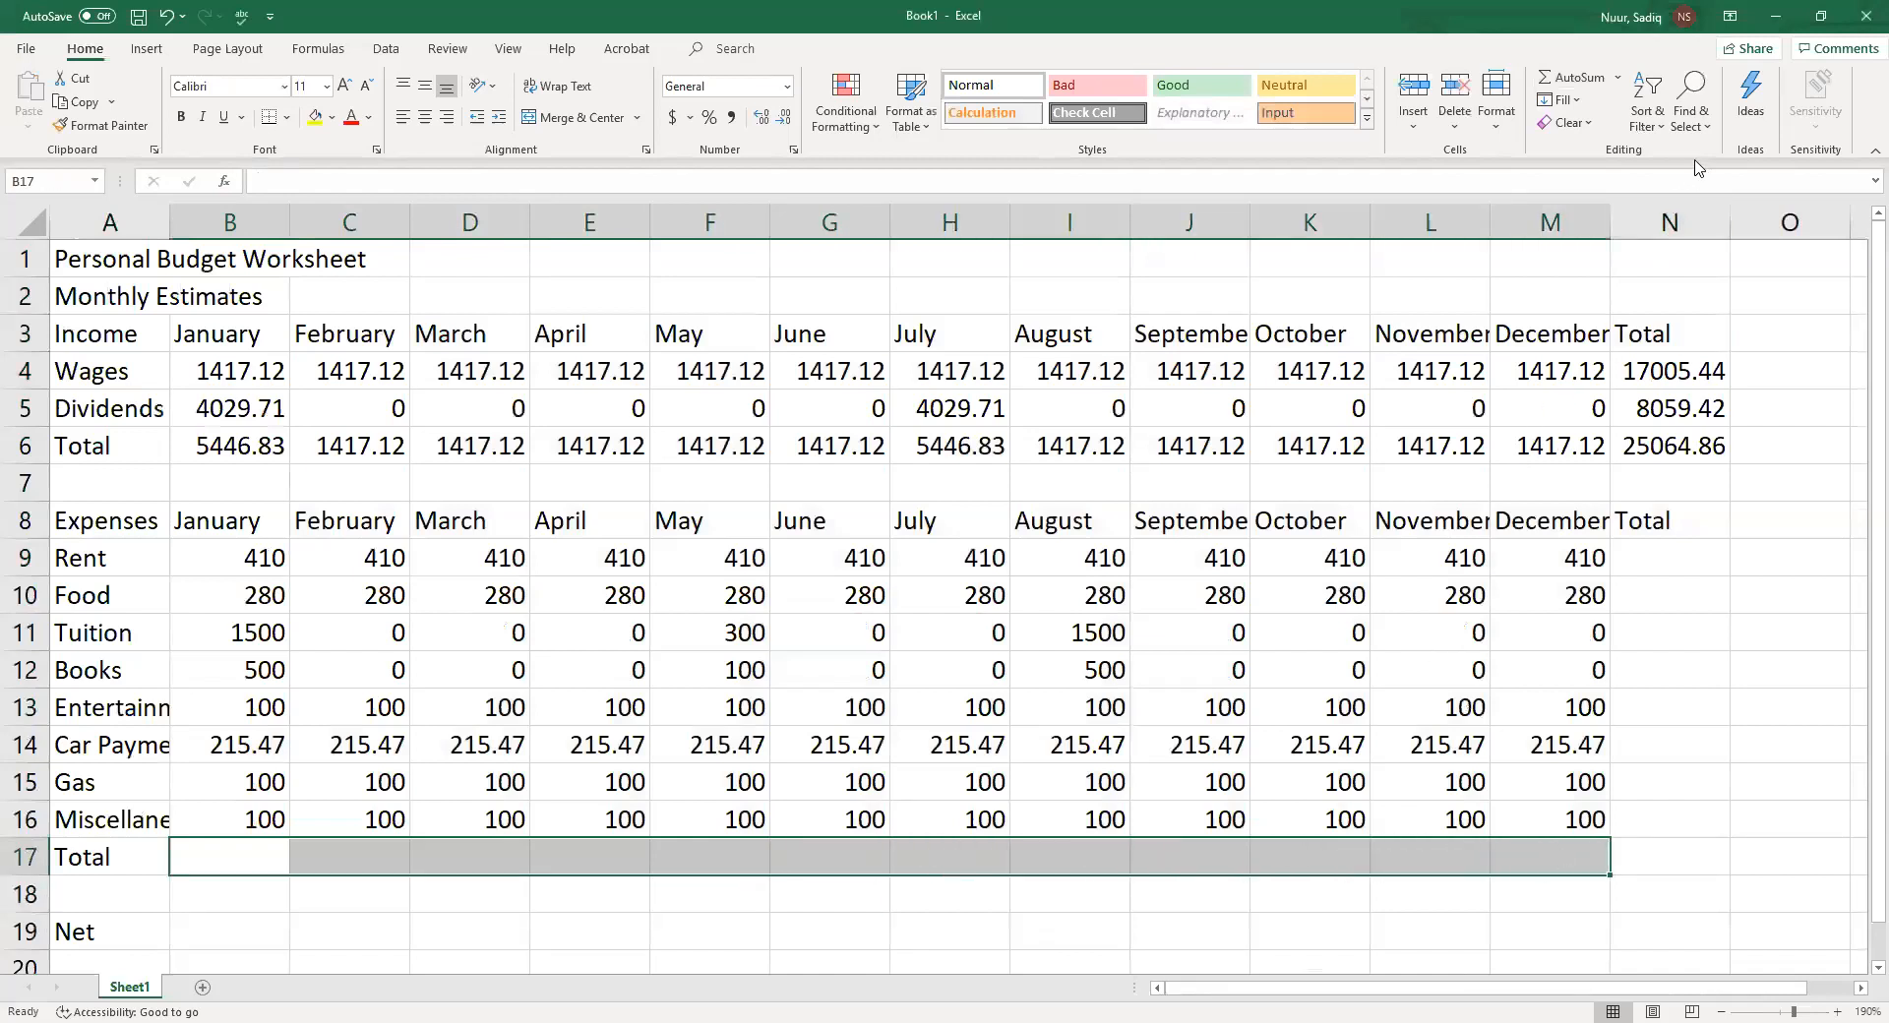
click(1572, 75)
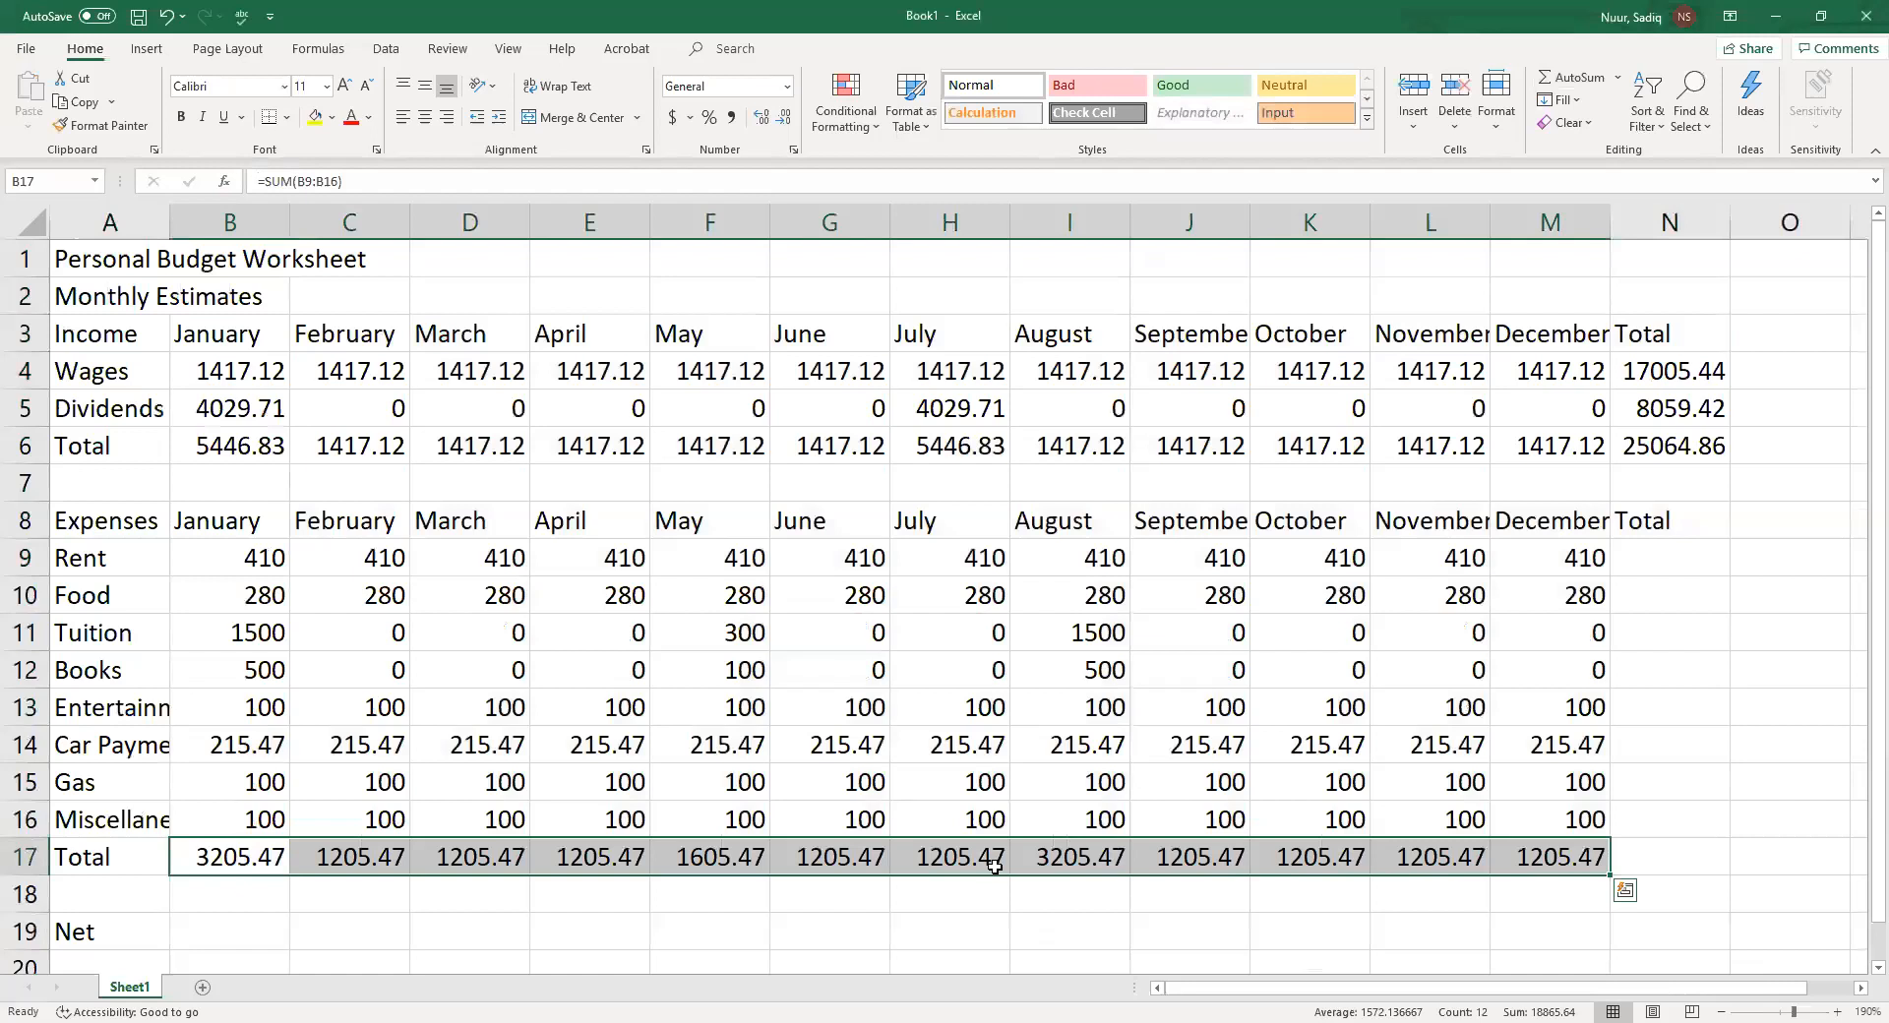
Sum the yearly total of each expense row in N9:N17 with AutoSum
click(217, 452)
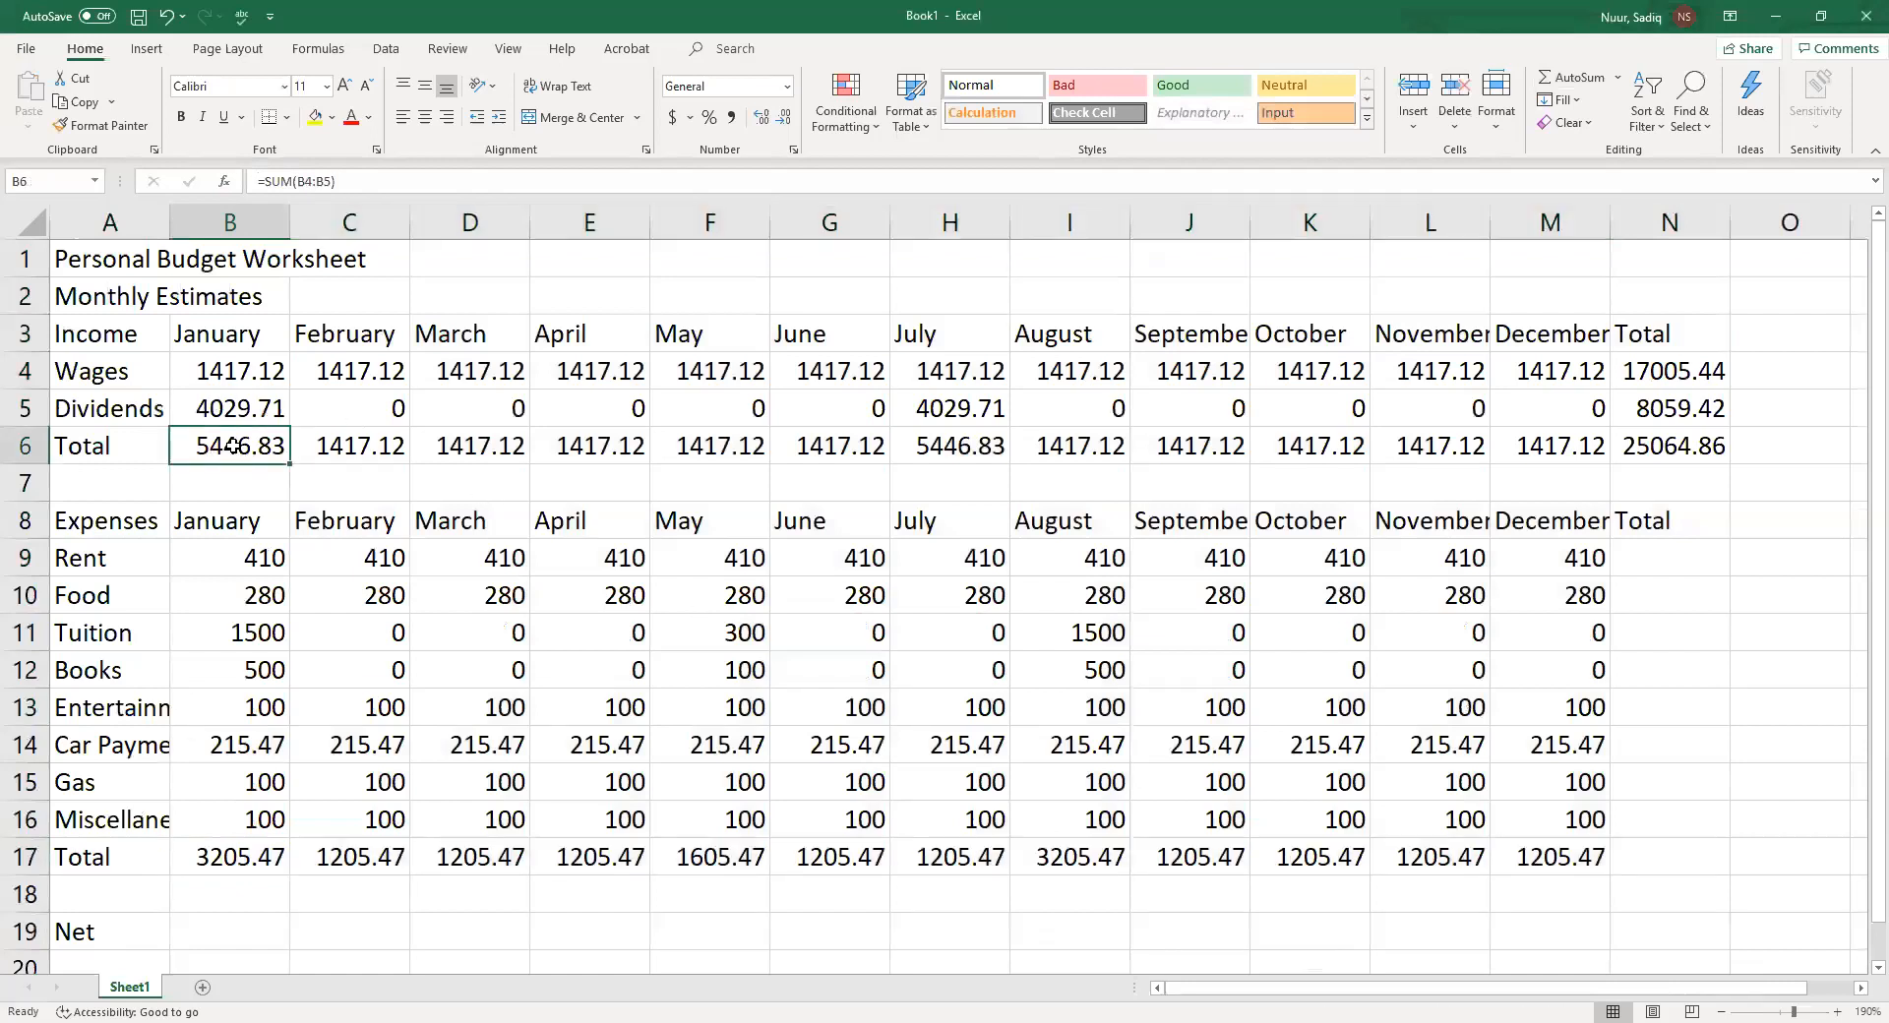
drag(224, 859, 1547, 835)
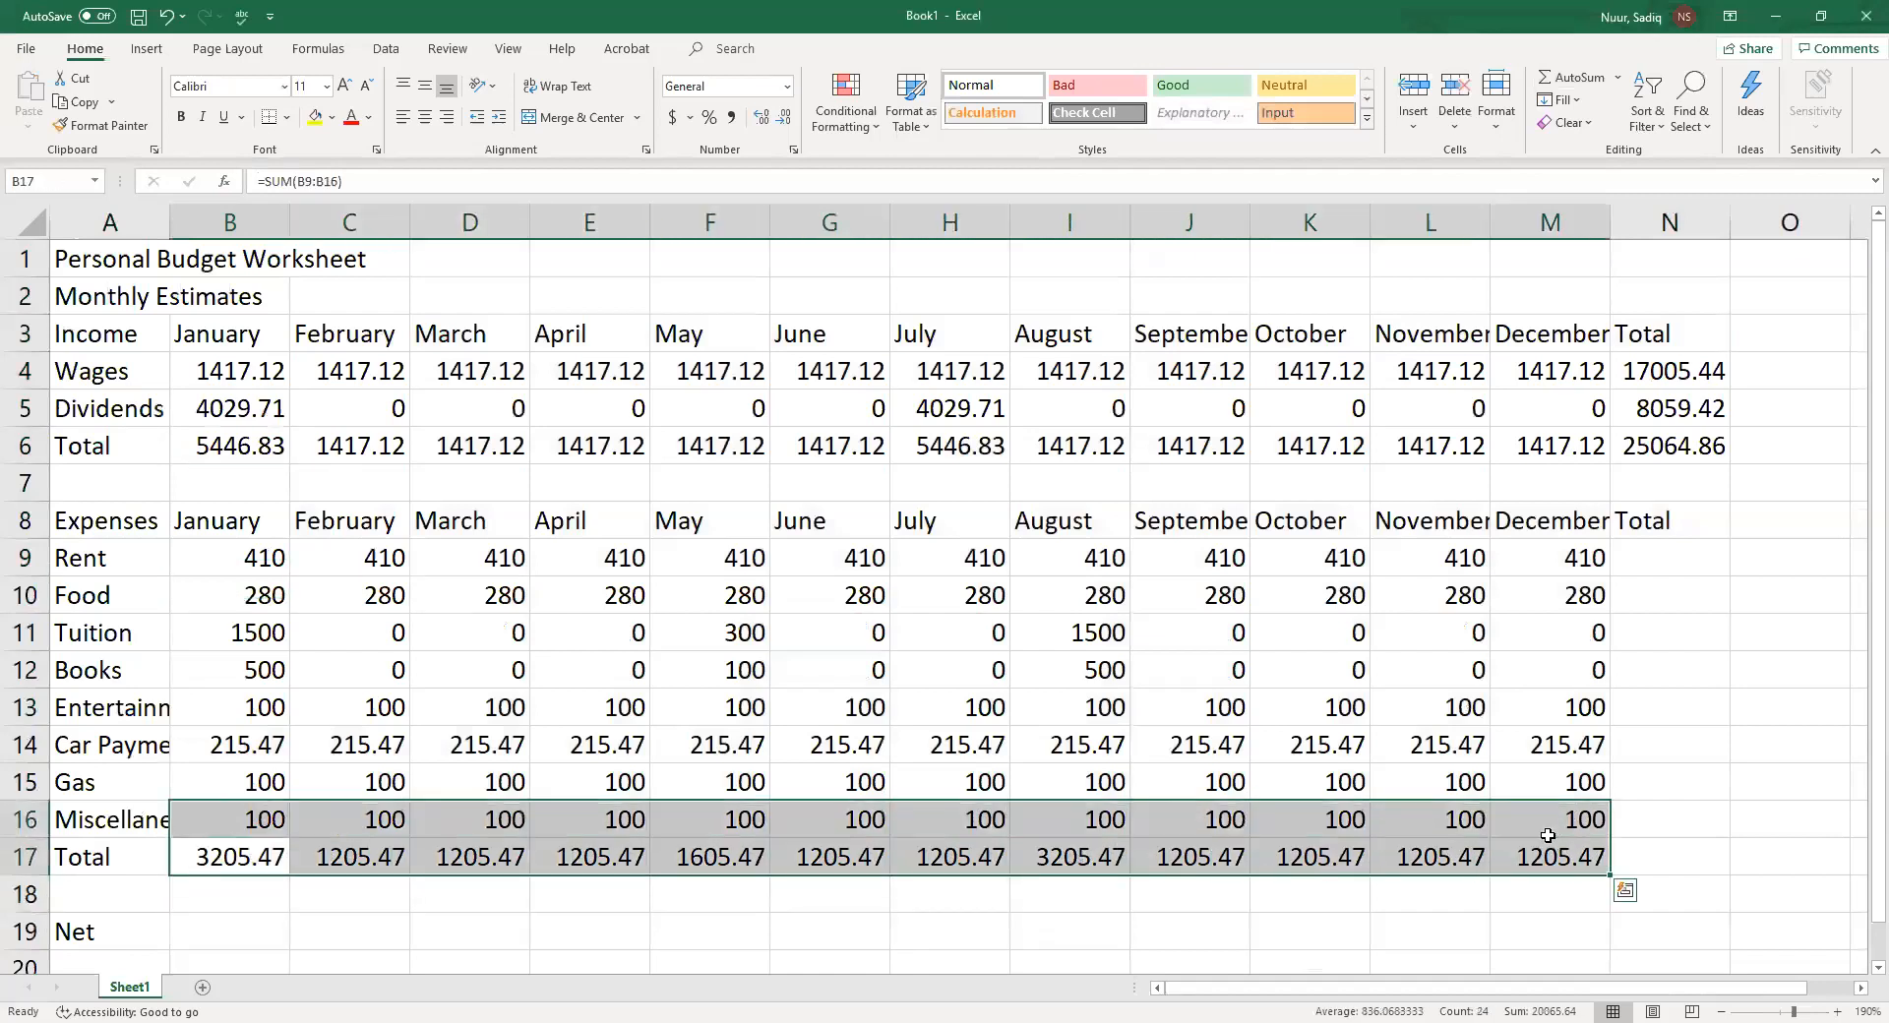
click(1548, 835)
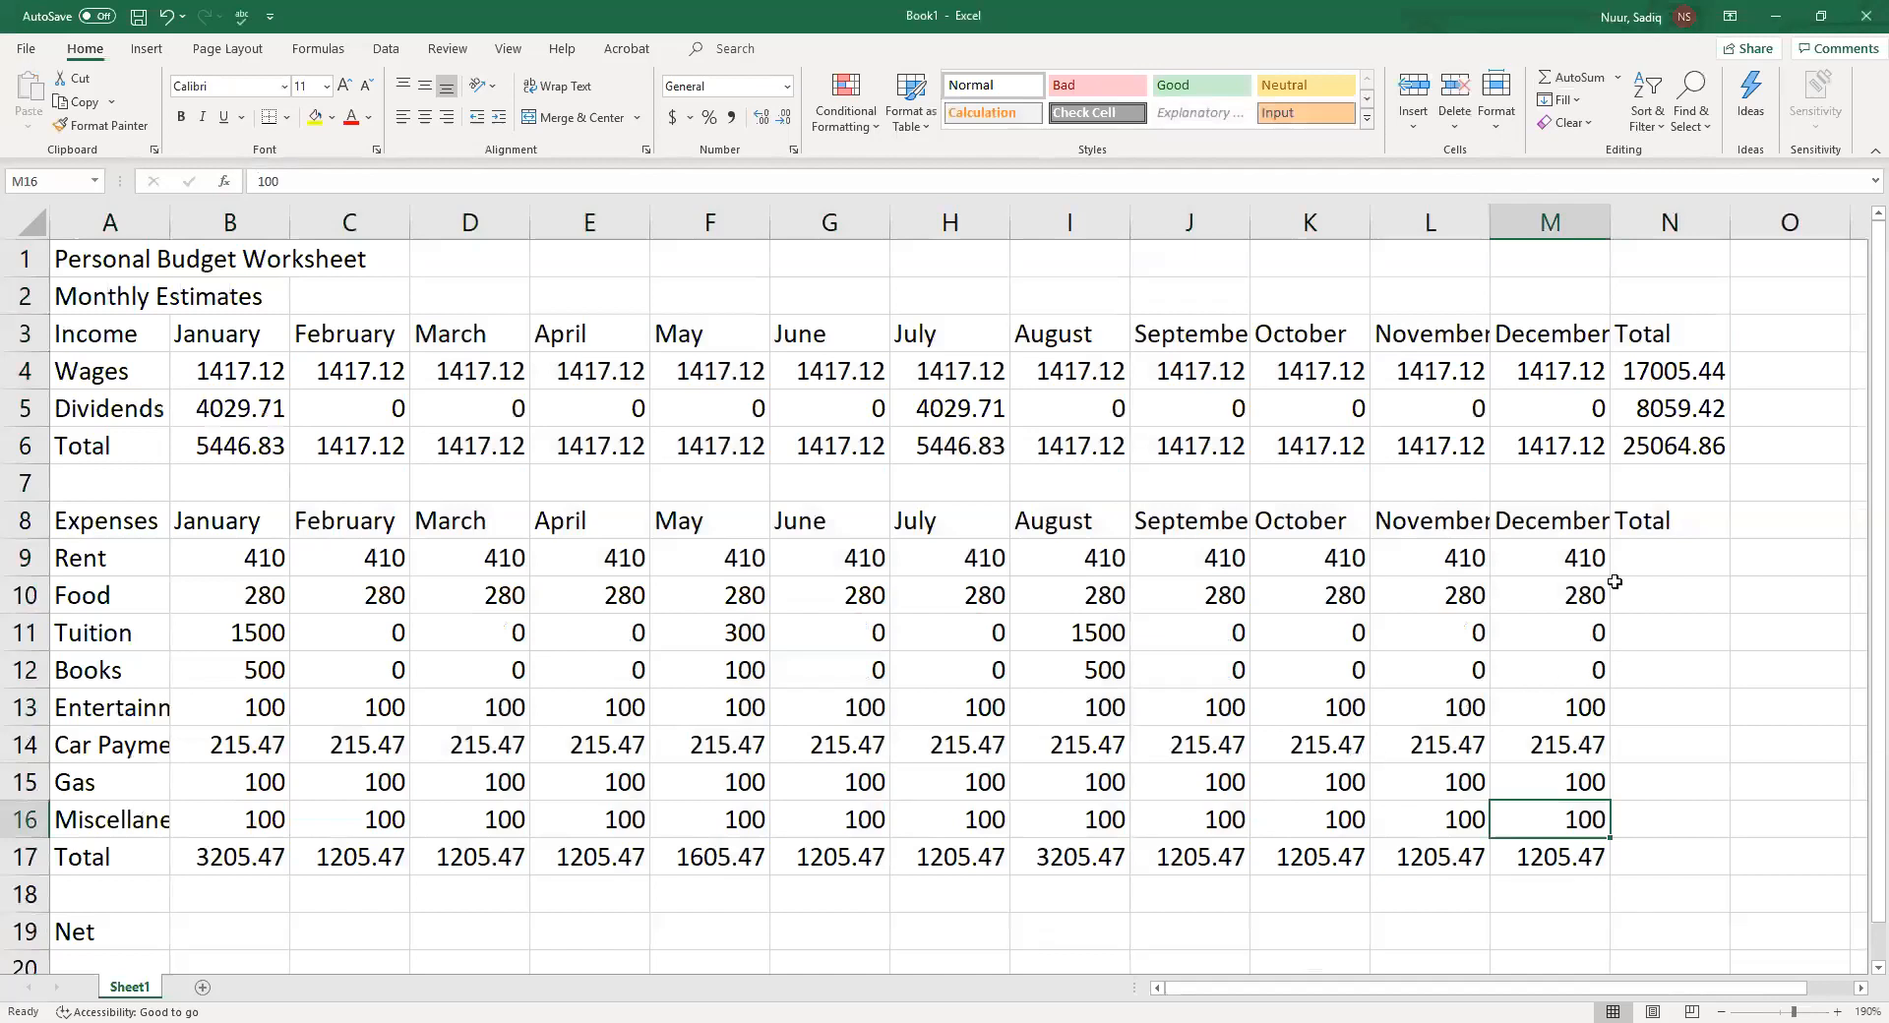
click(1669, 556)
drag(1669, 557, 1673, 849)
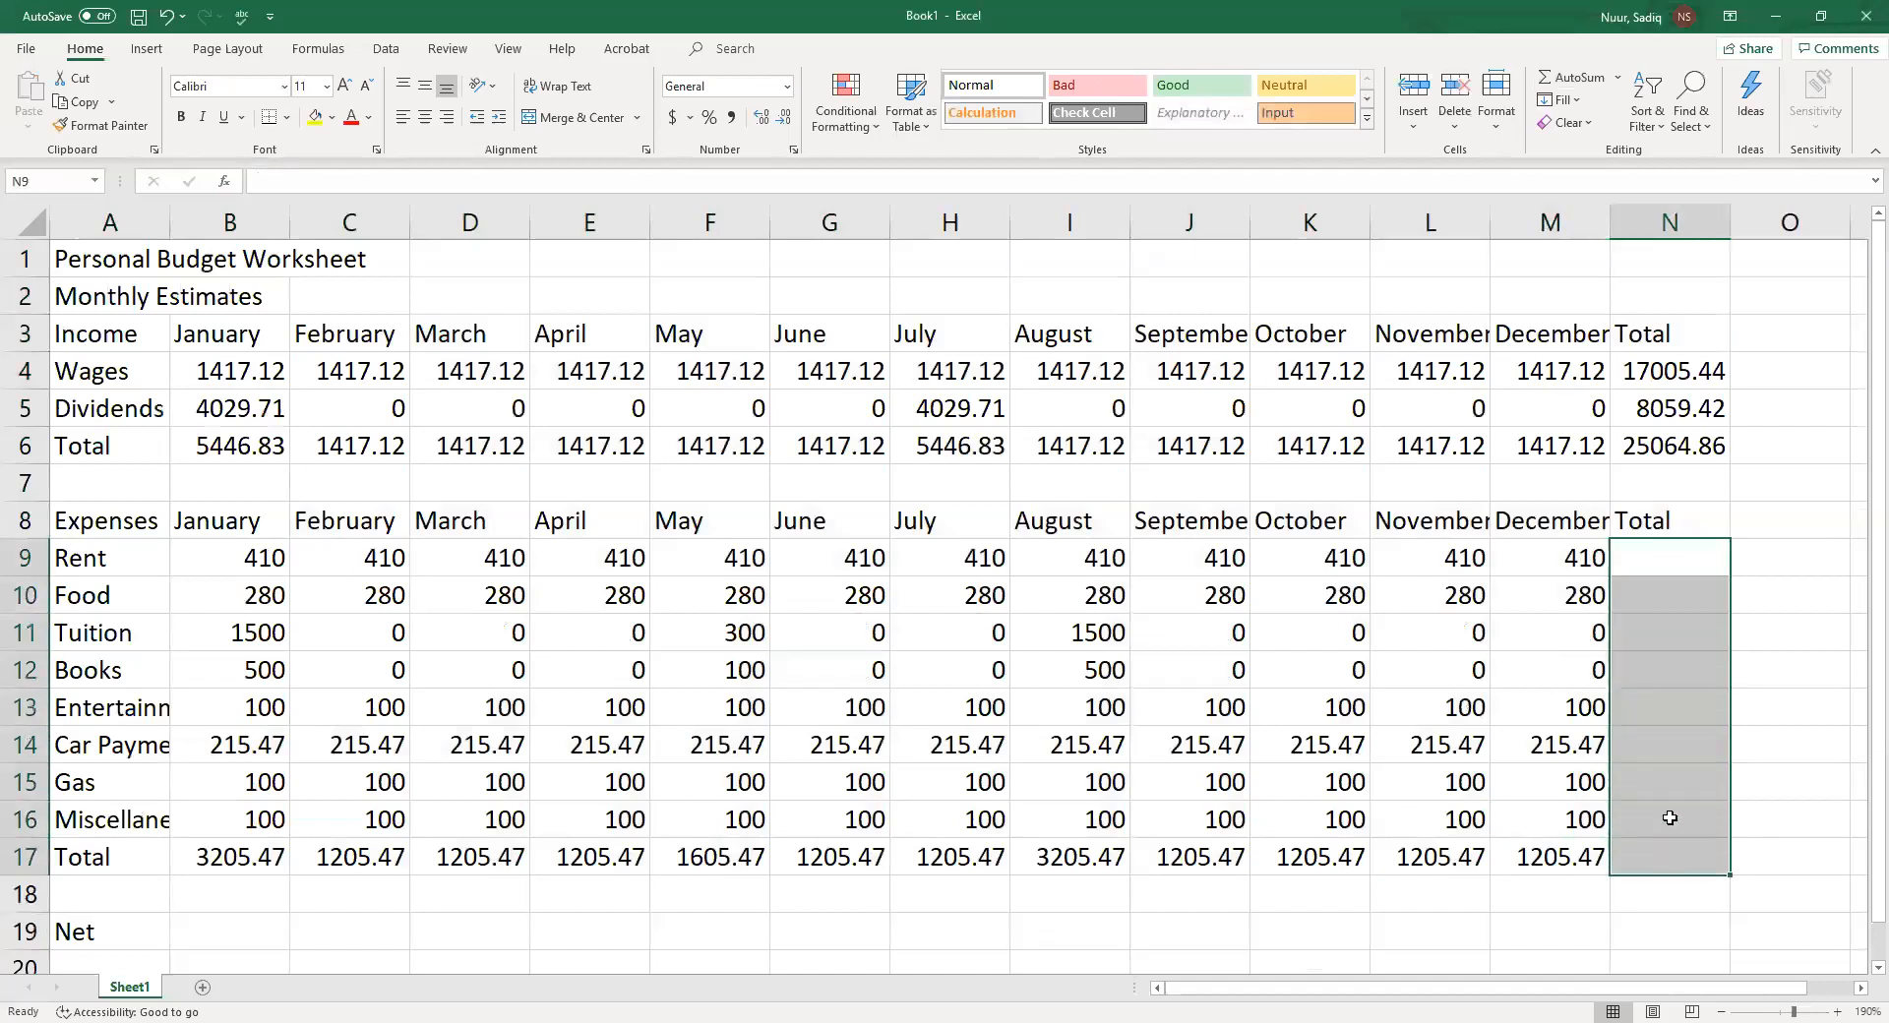
click(1577, 79)
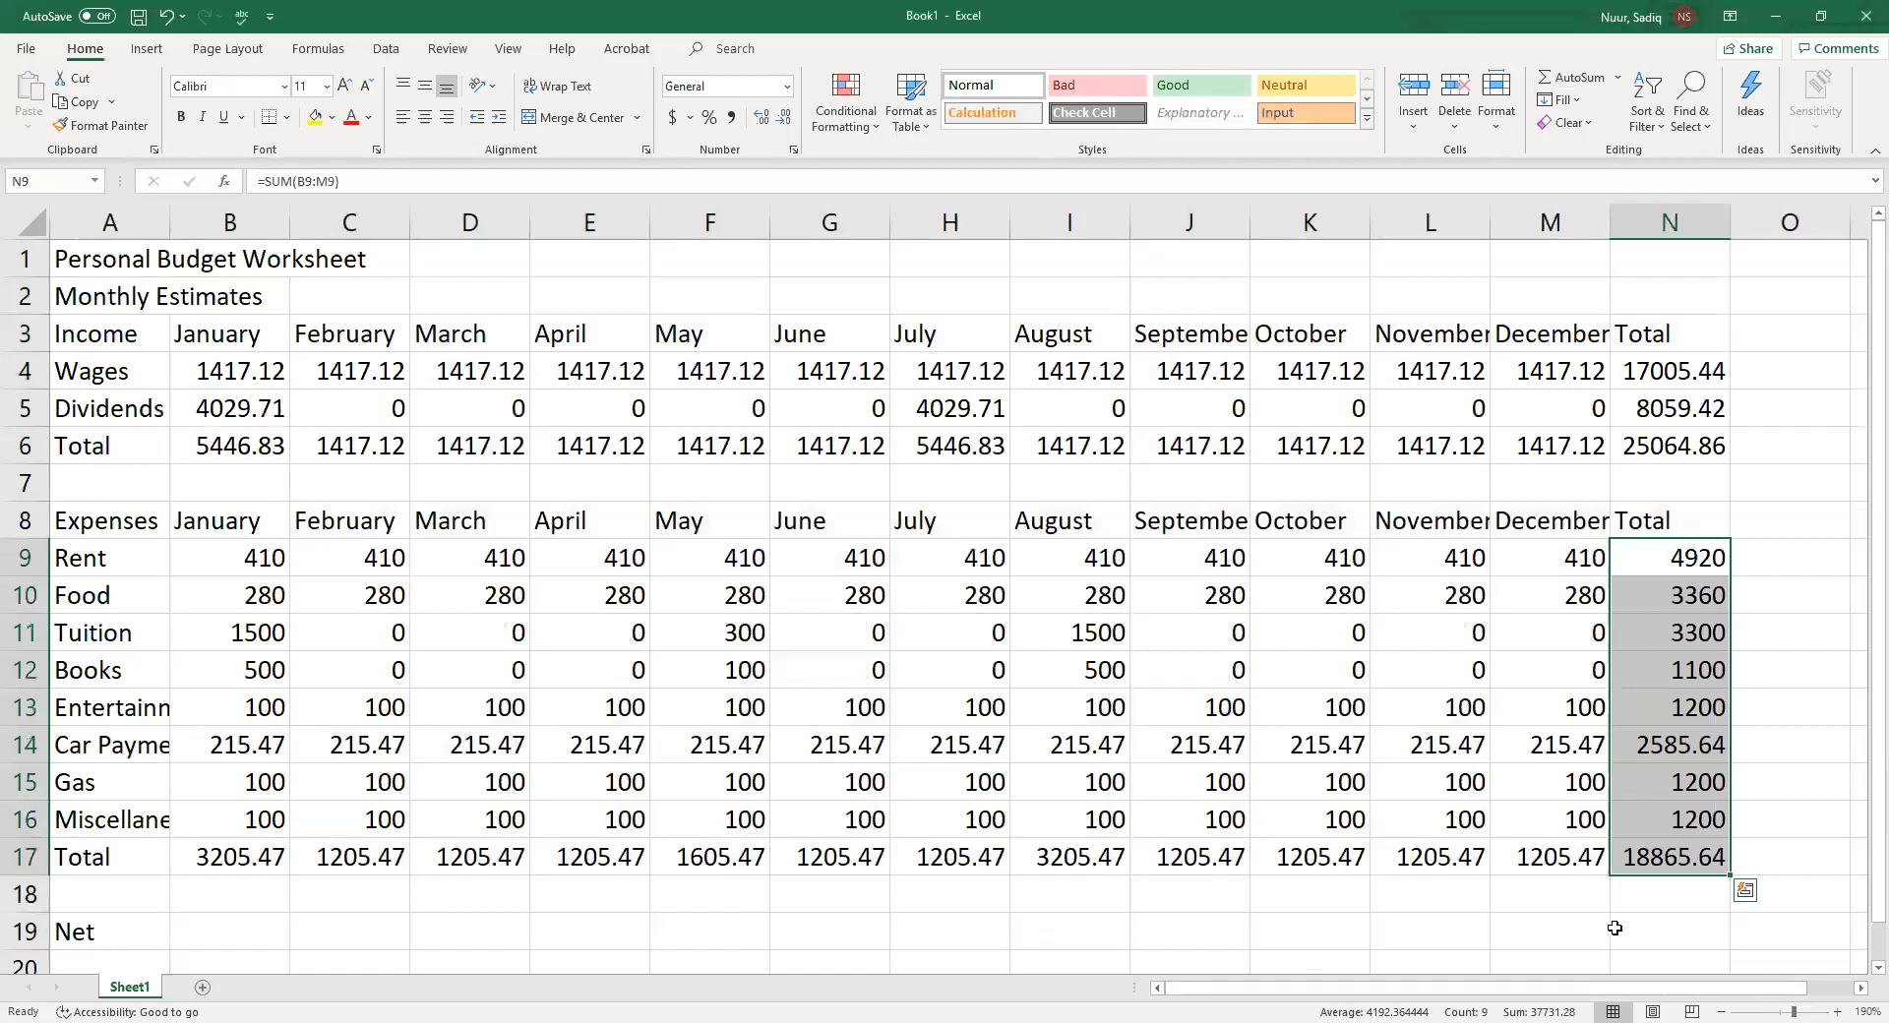
Enter the Net formula =b6-b17 in B19, subtracting January's expenses total from income total
click(253, 939)
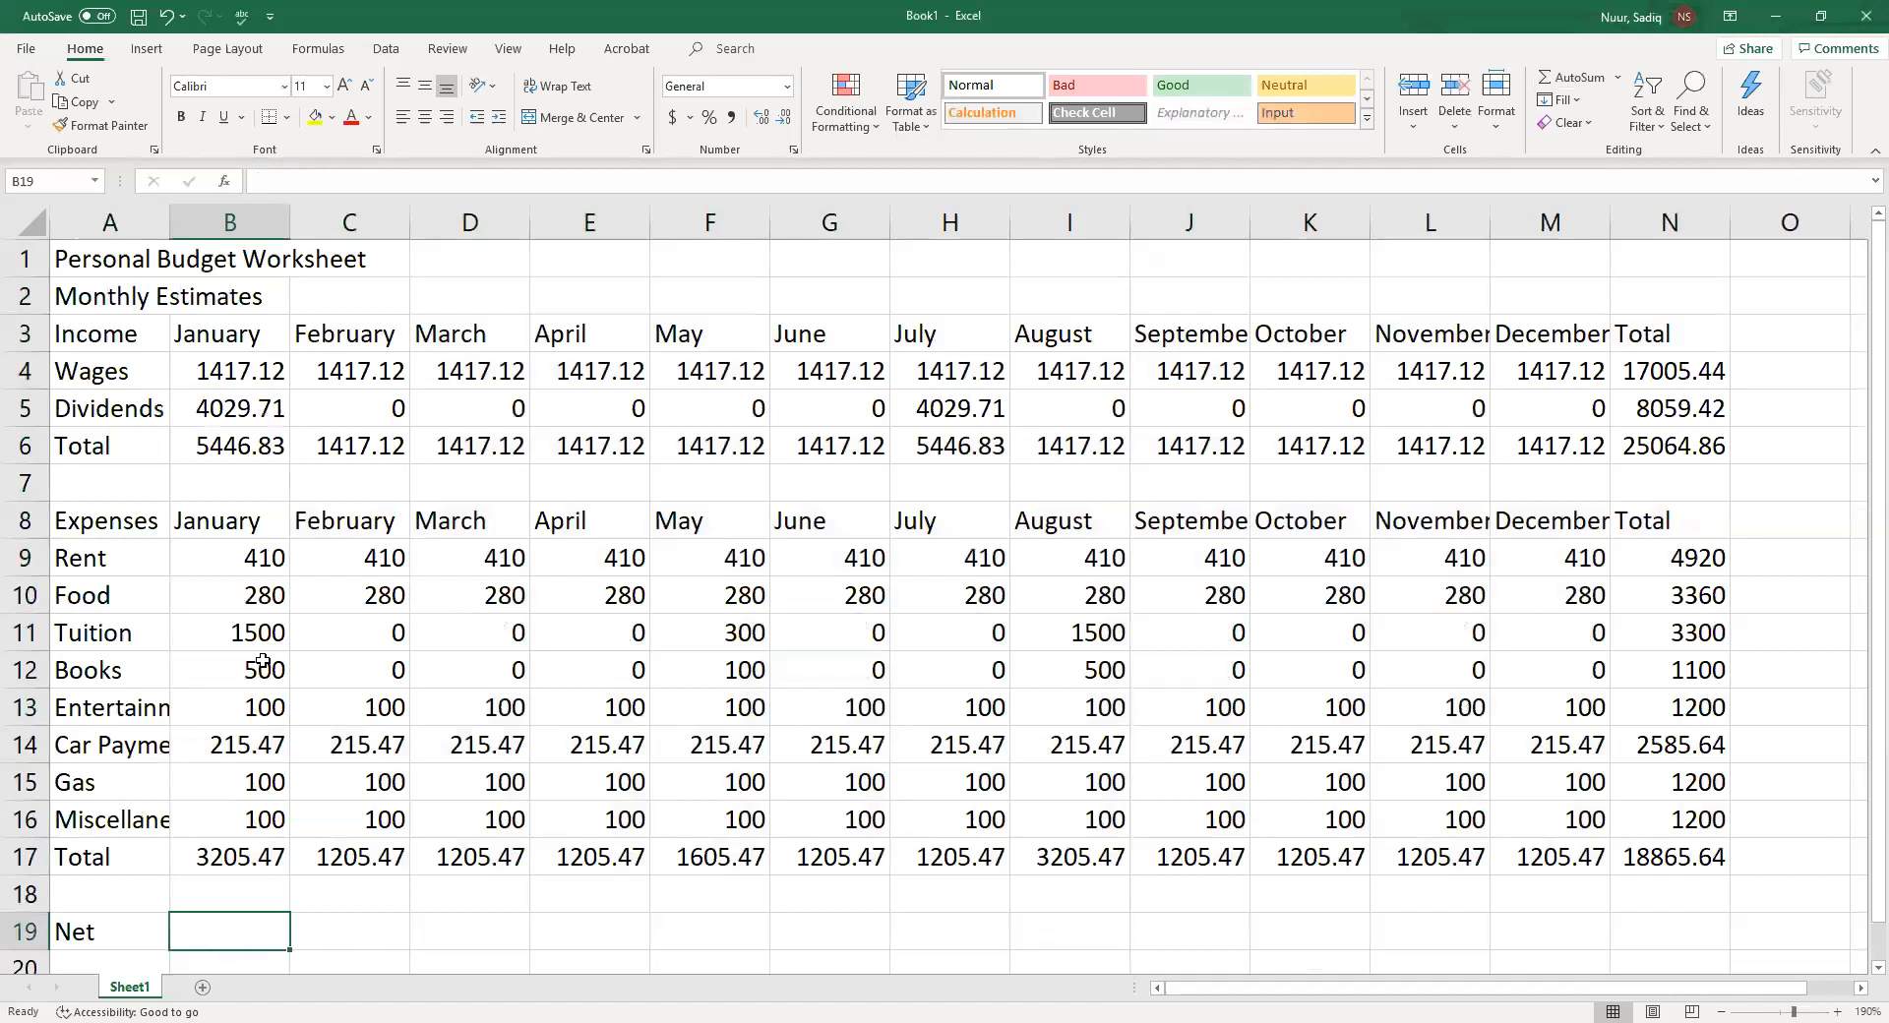
click(313, 184)
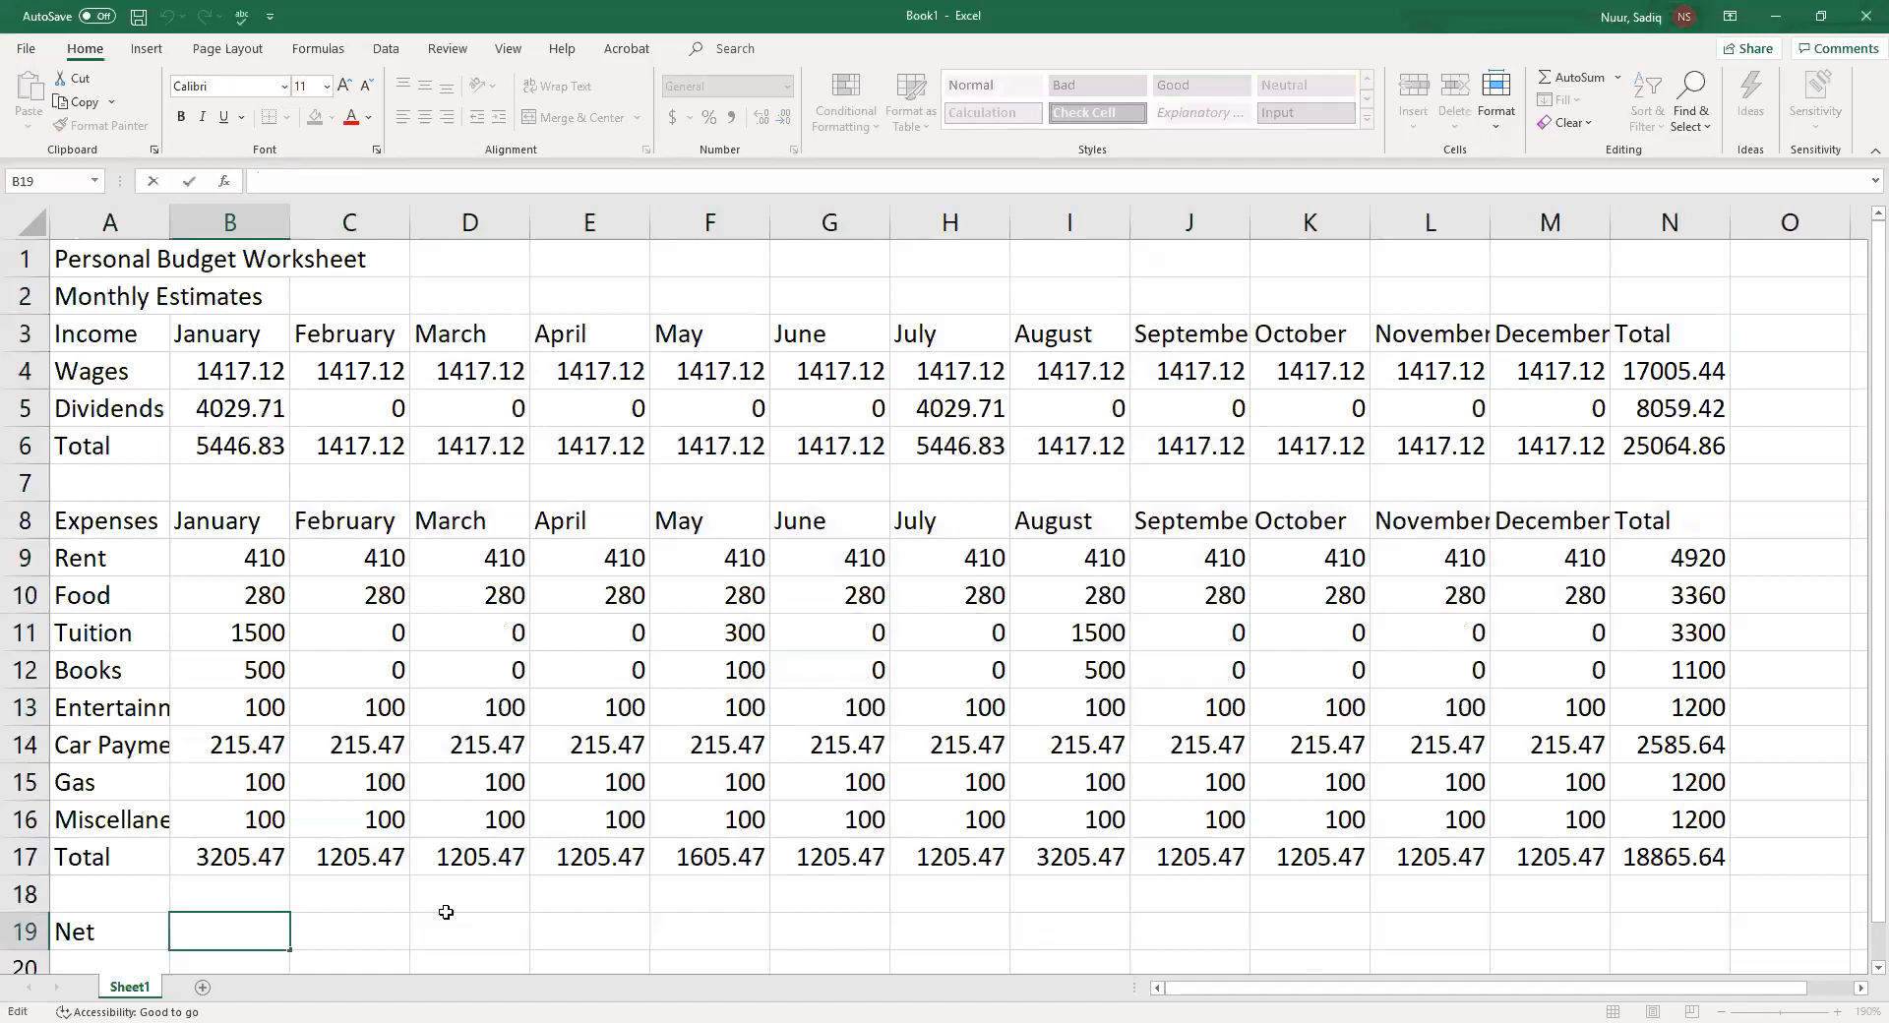
text(=)
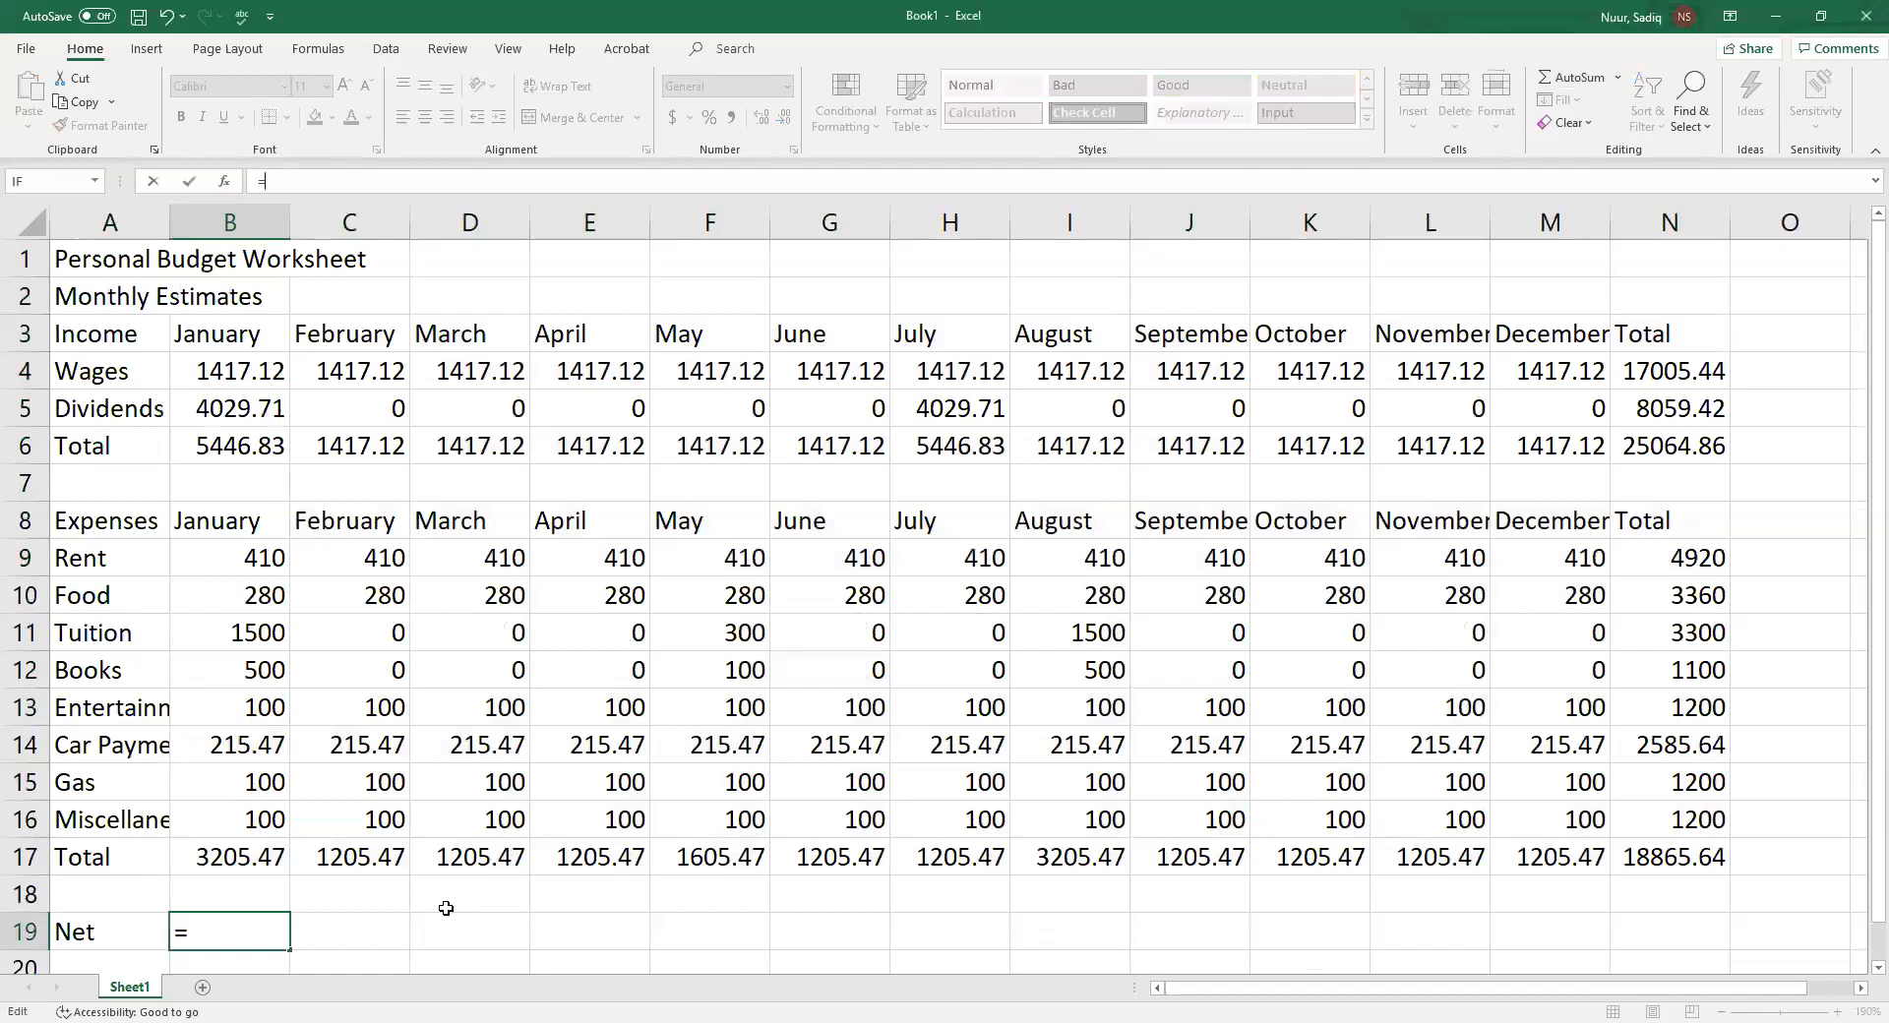
text(b6)
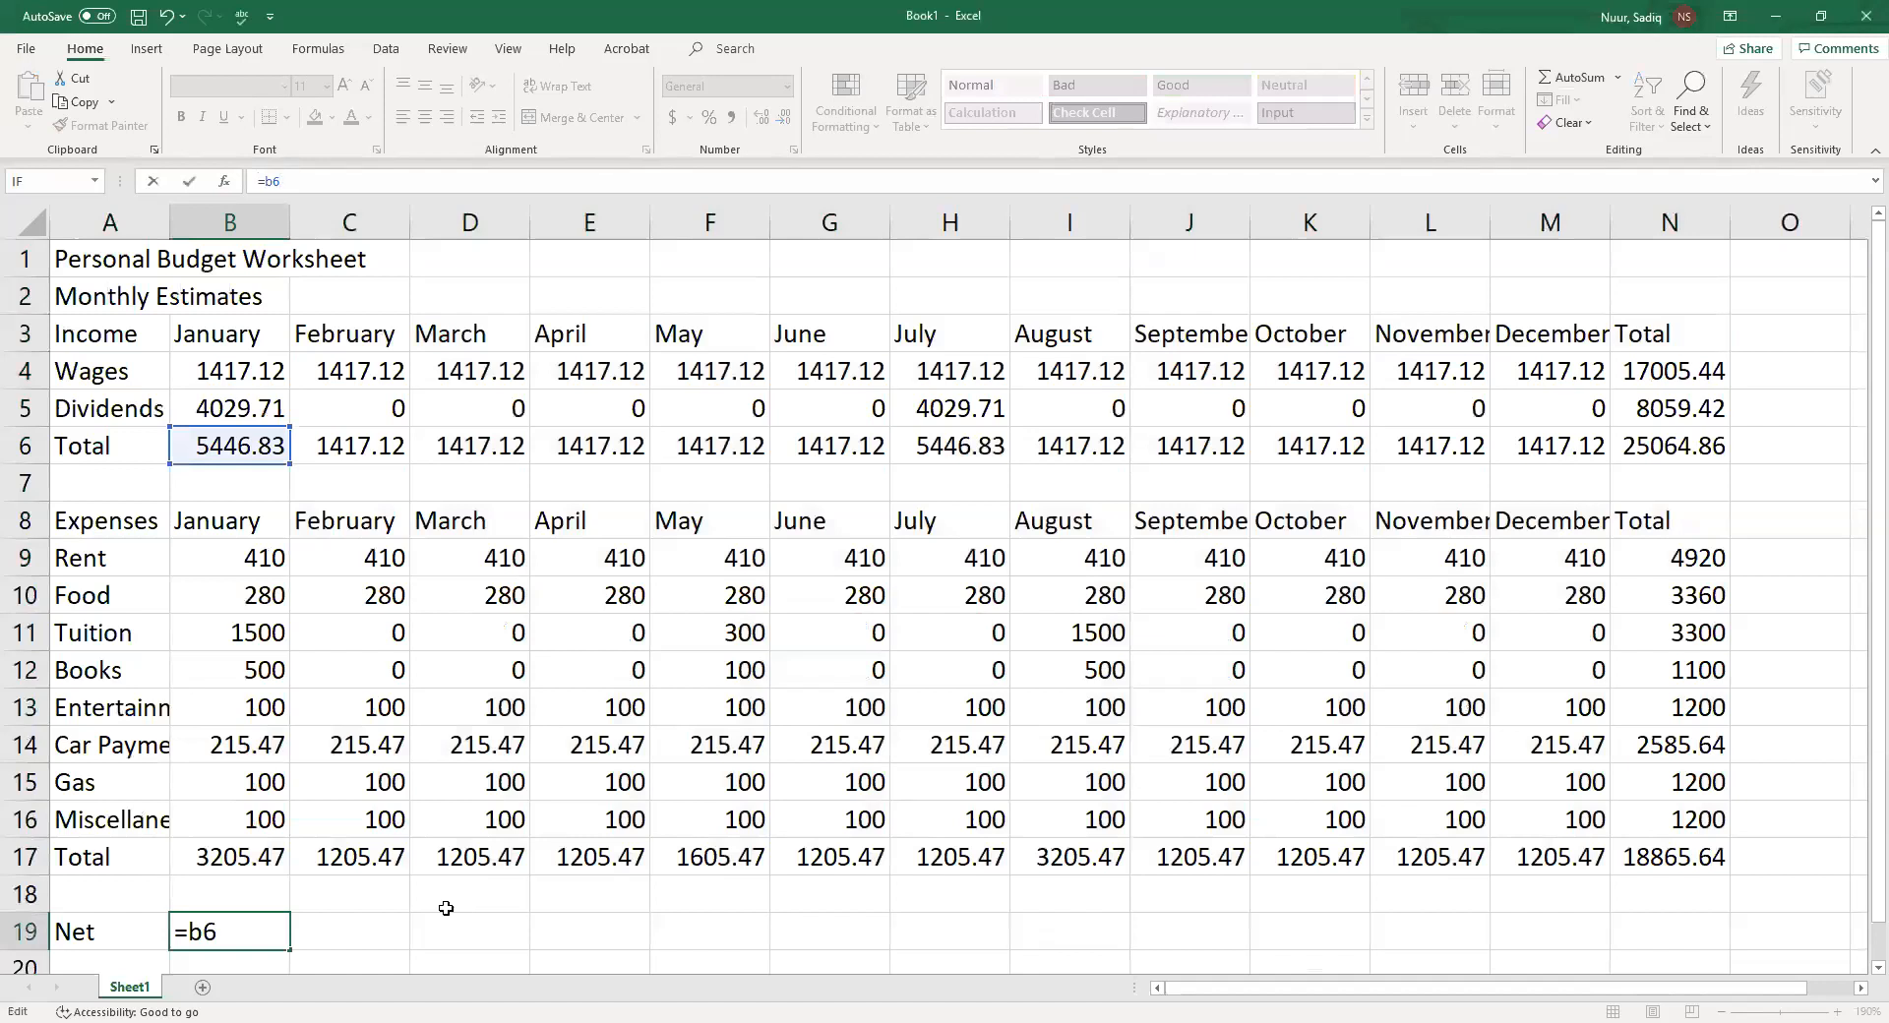
text(-b)
text(1)
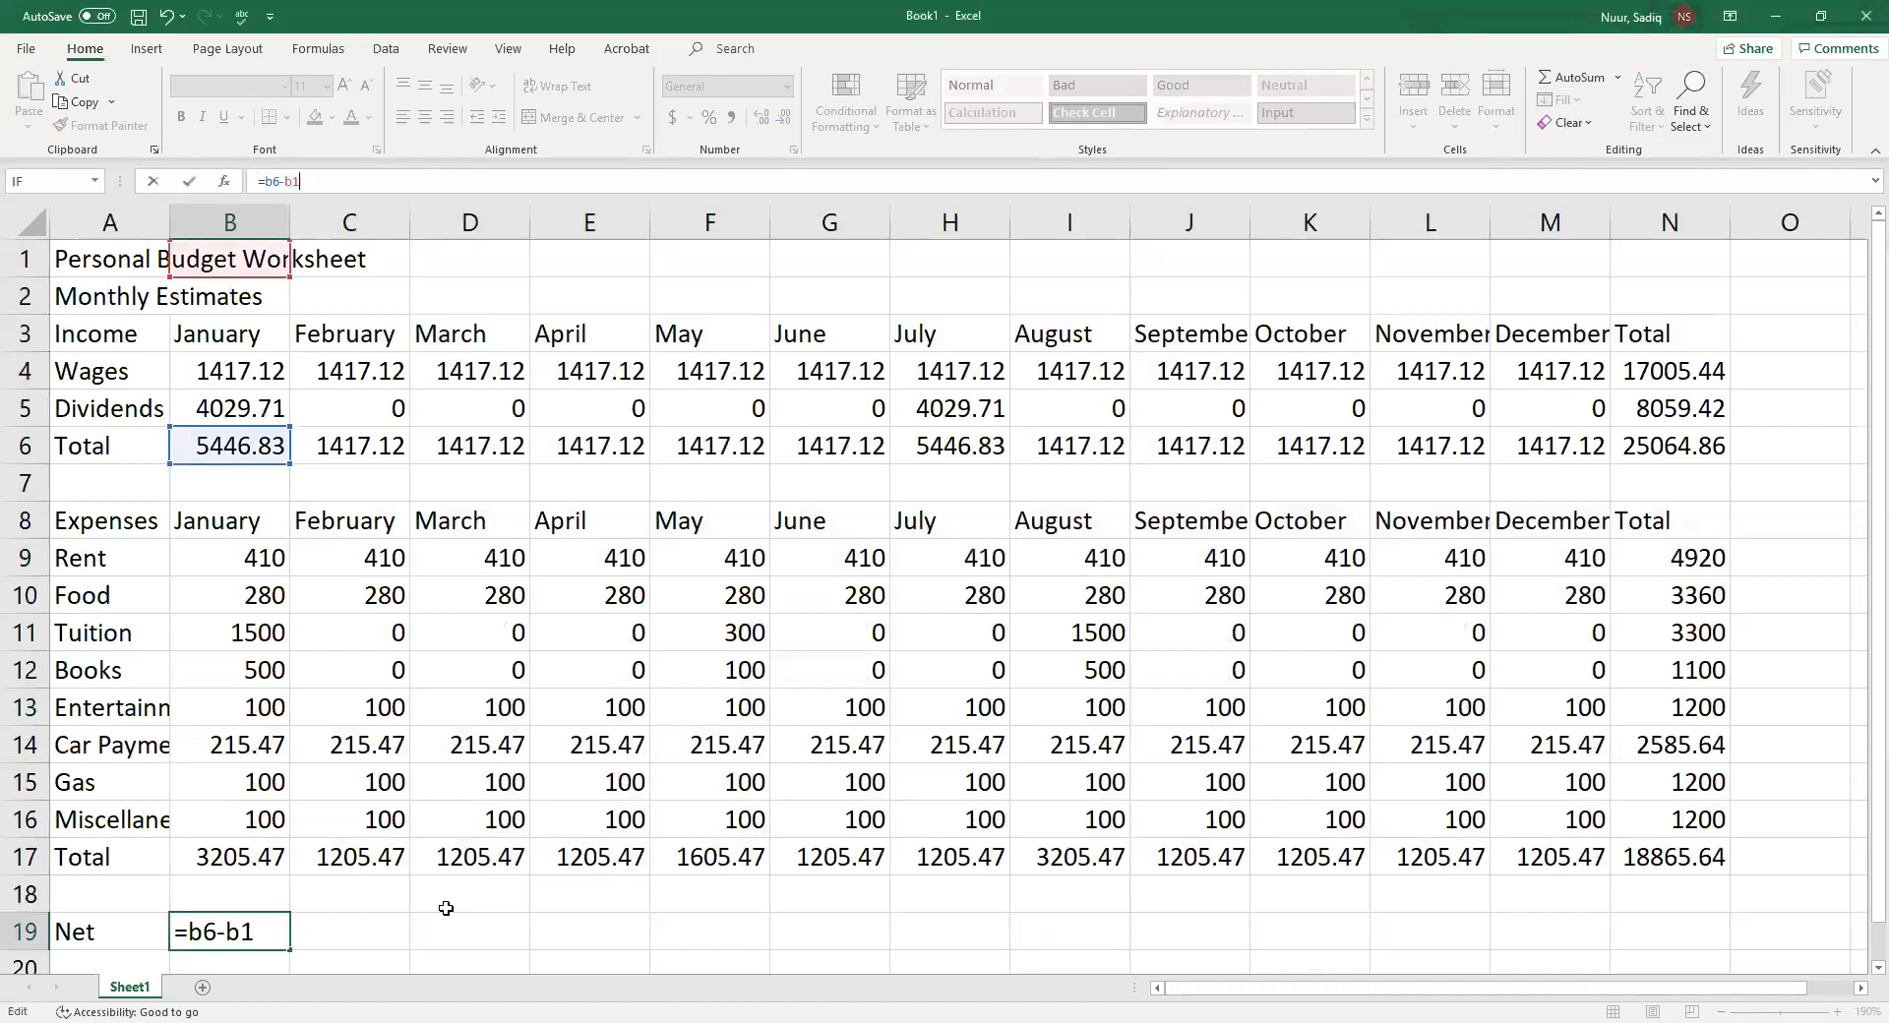
text(7)
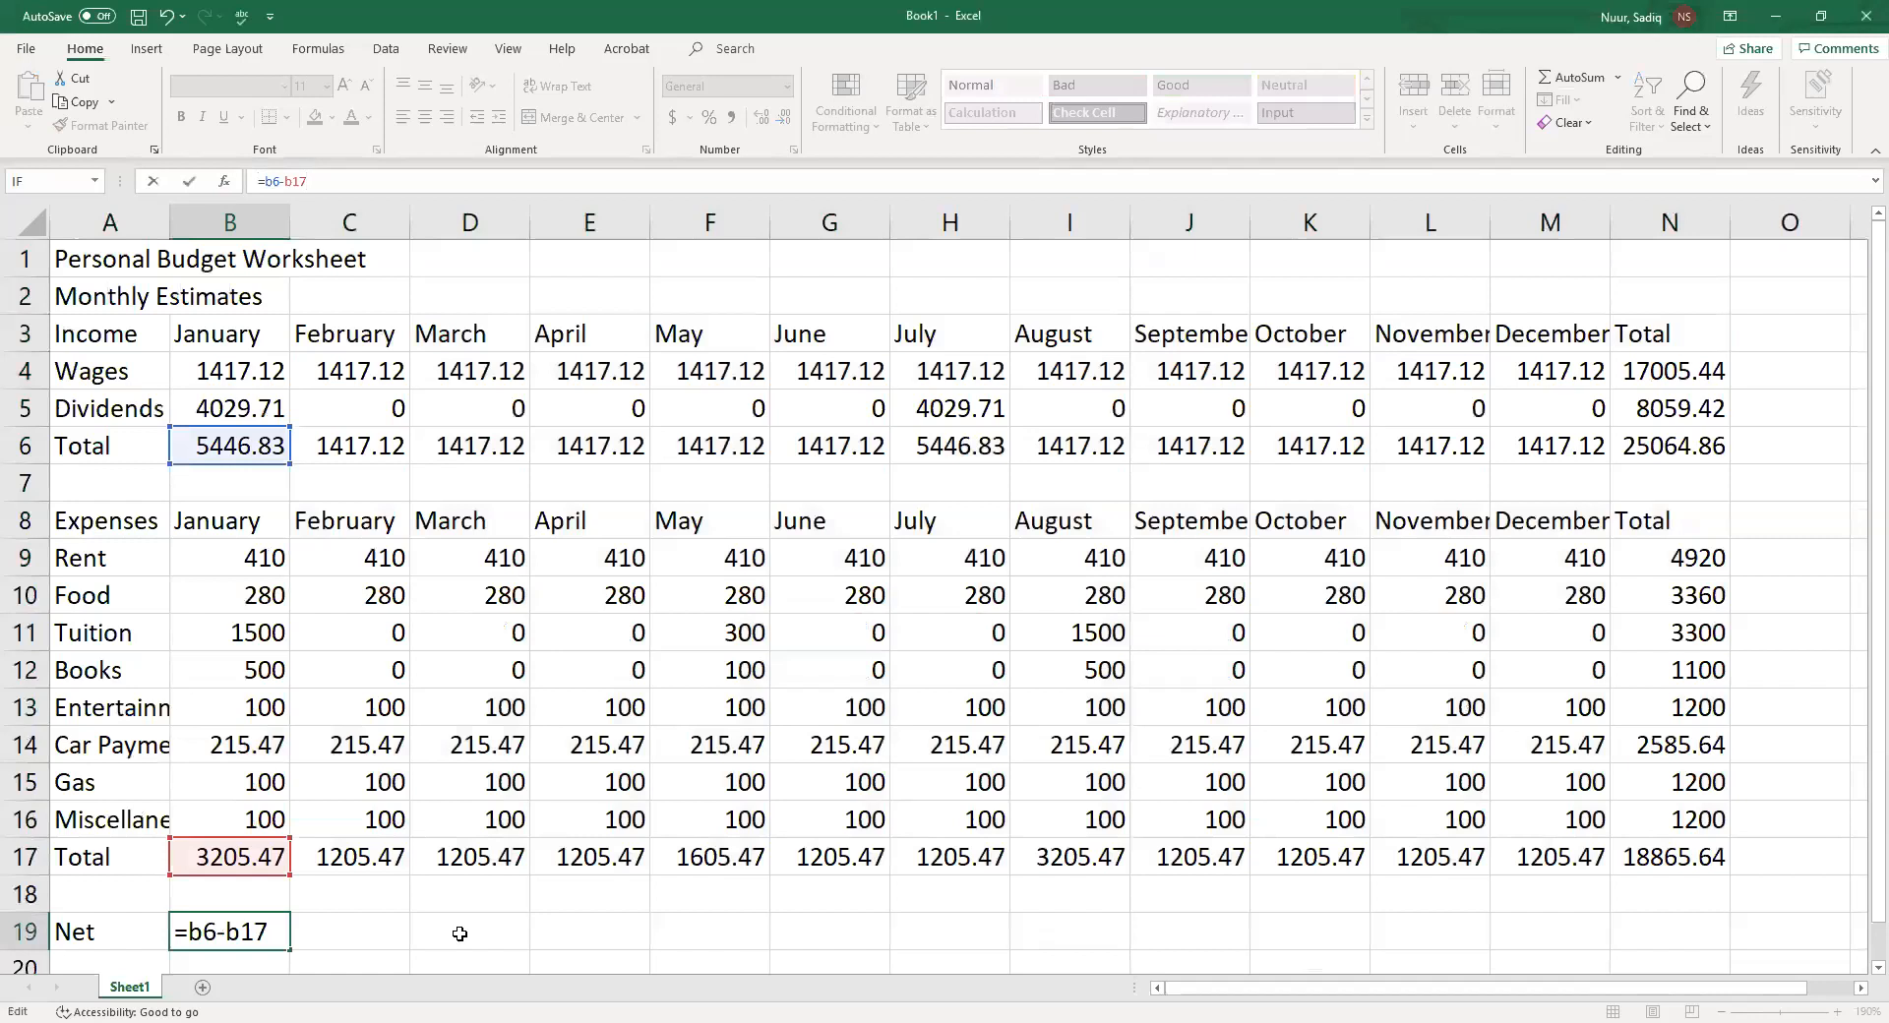
key(Return)
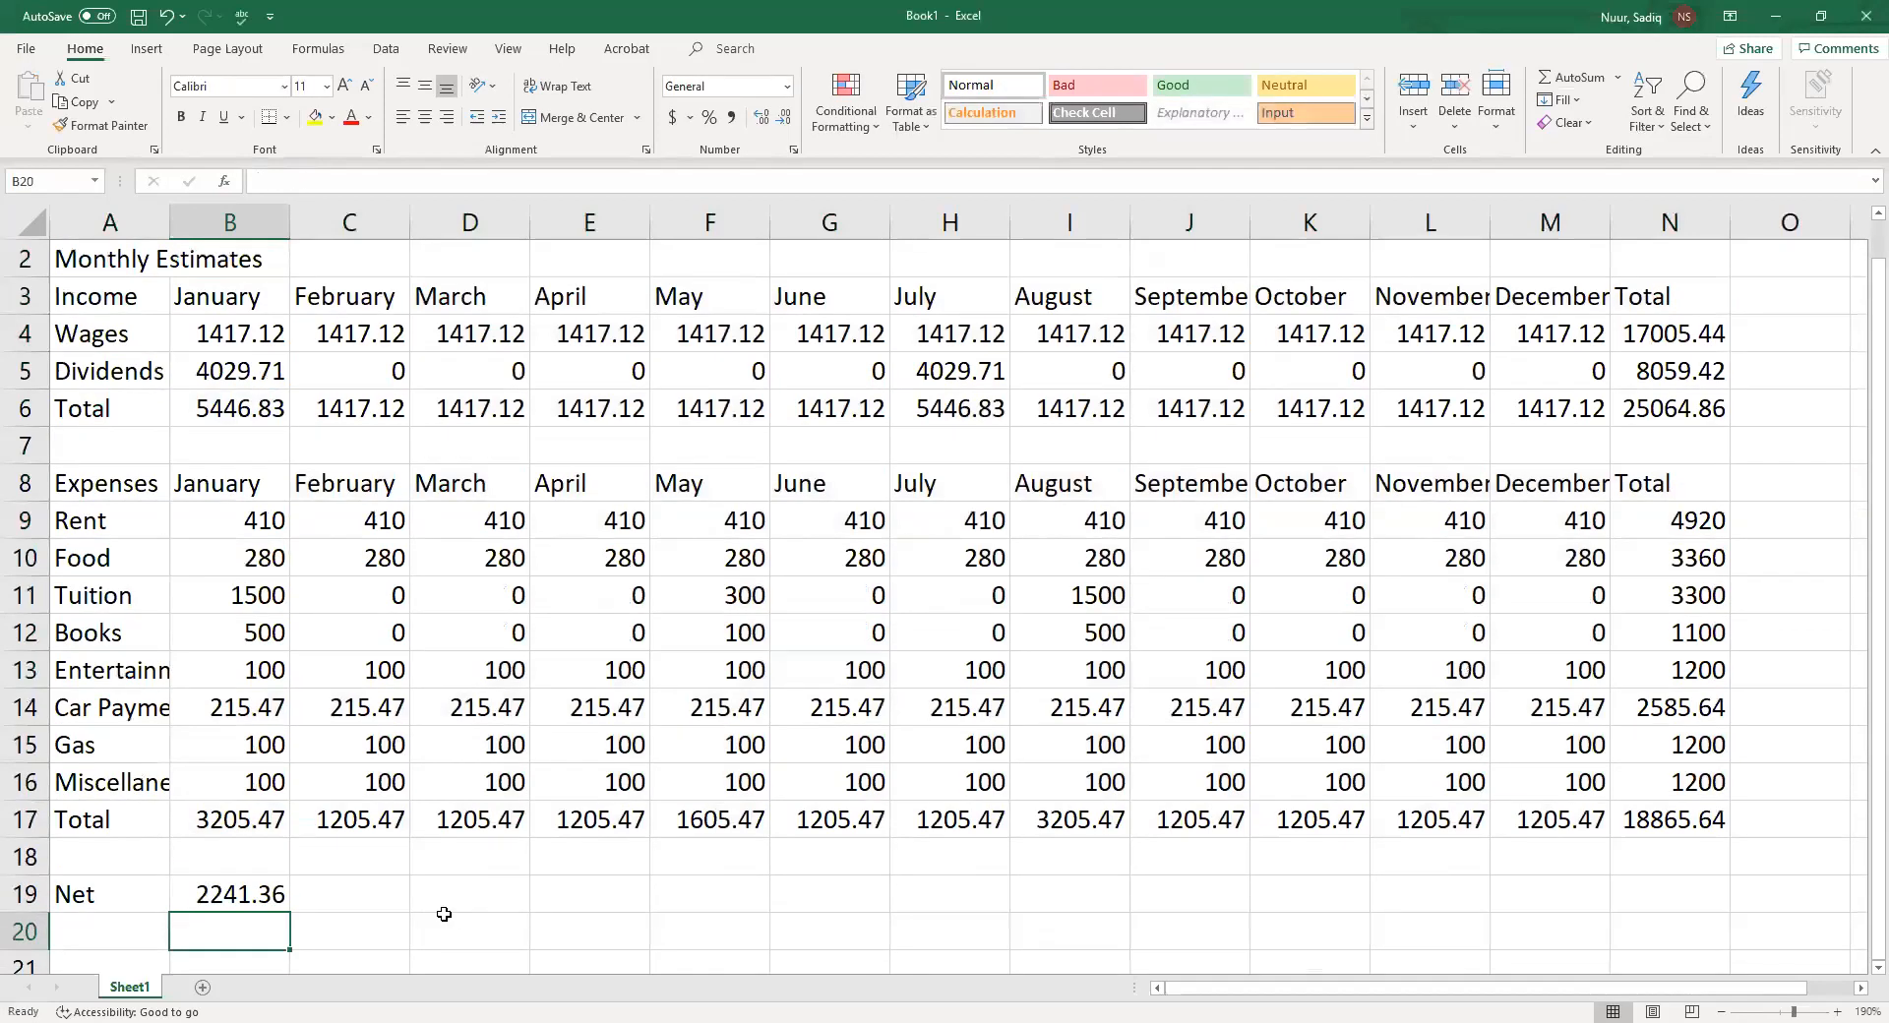
Fill the Net formula from B19 across through December and the Total column to N19
click(224, 889)
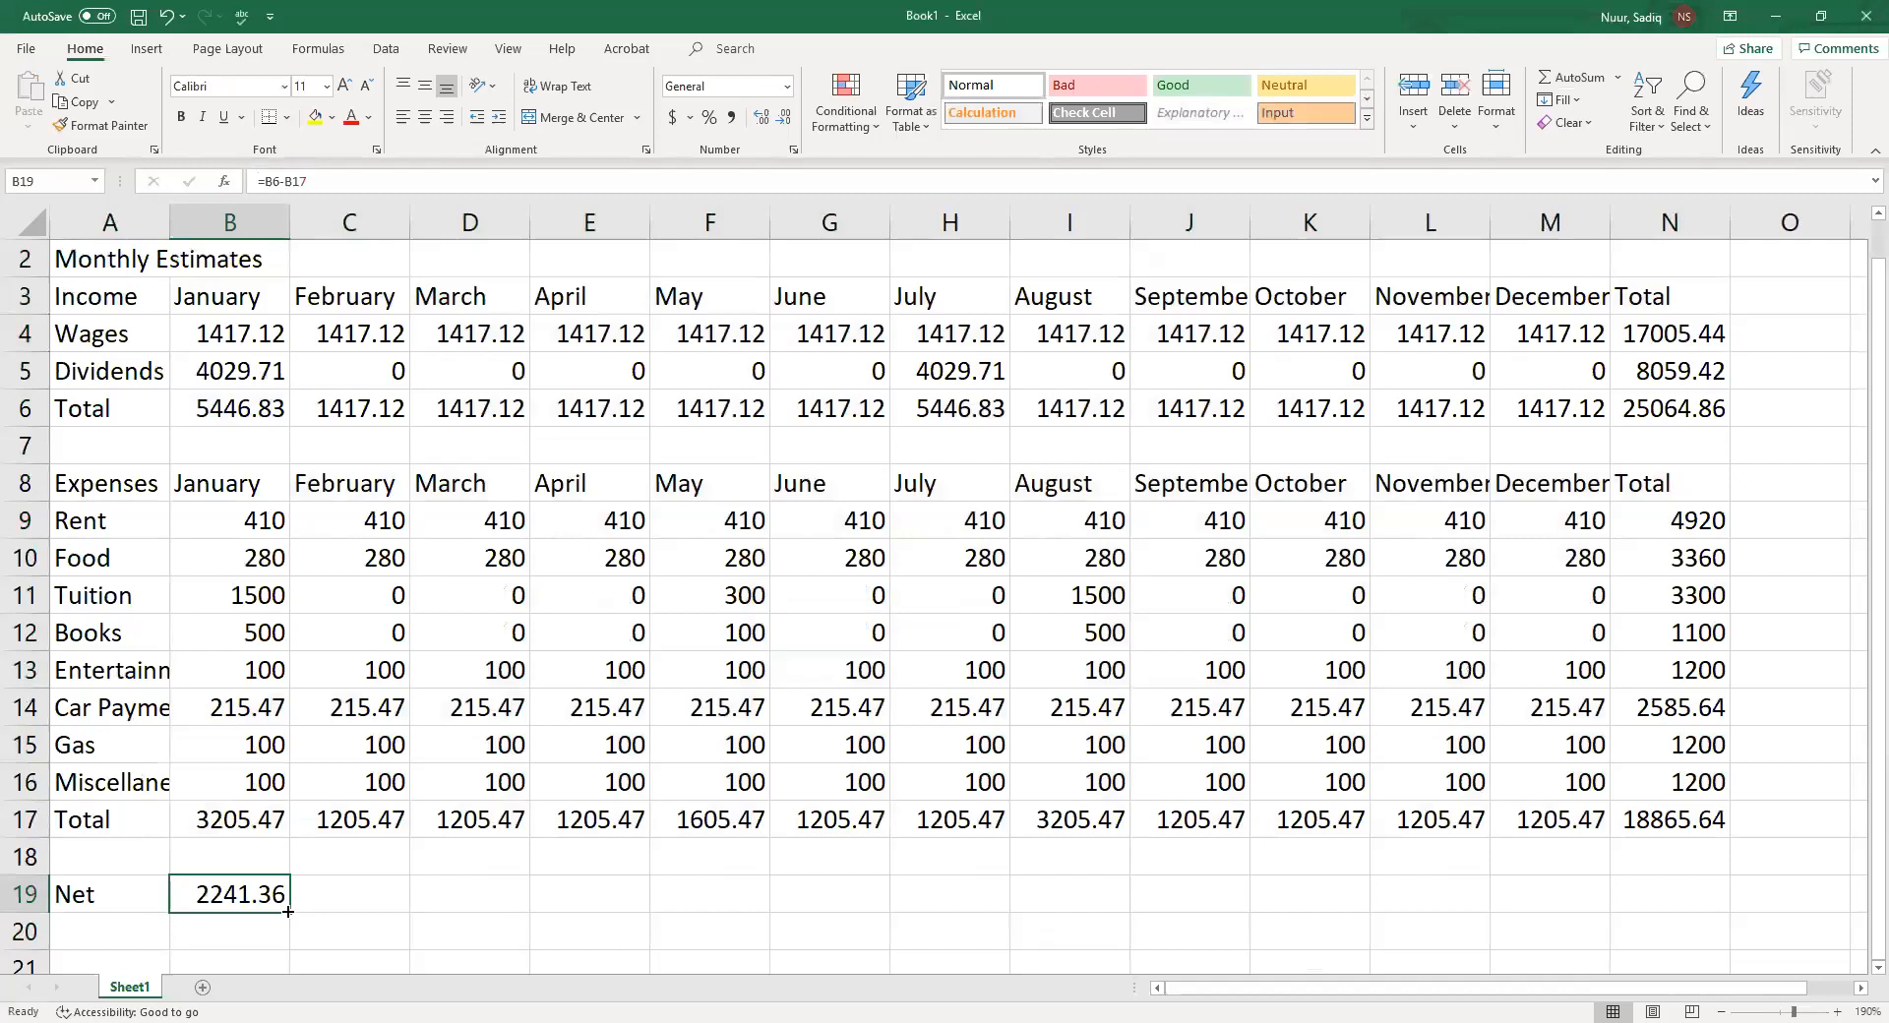
drag(287, 912, 1568, 897)
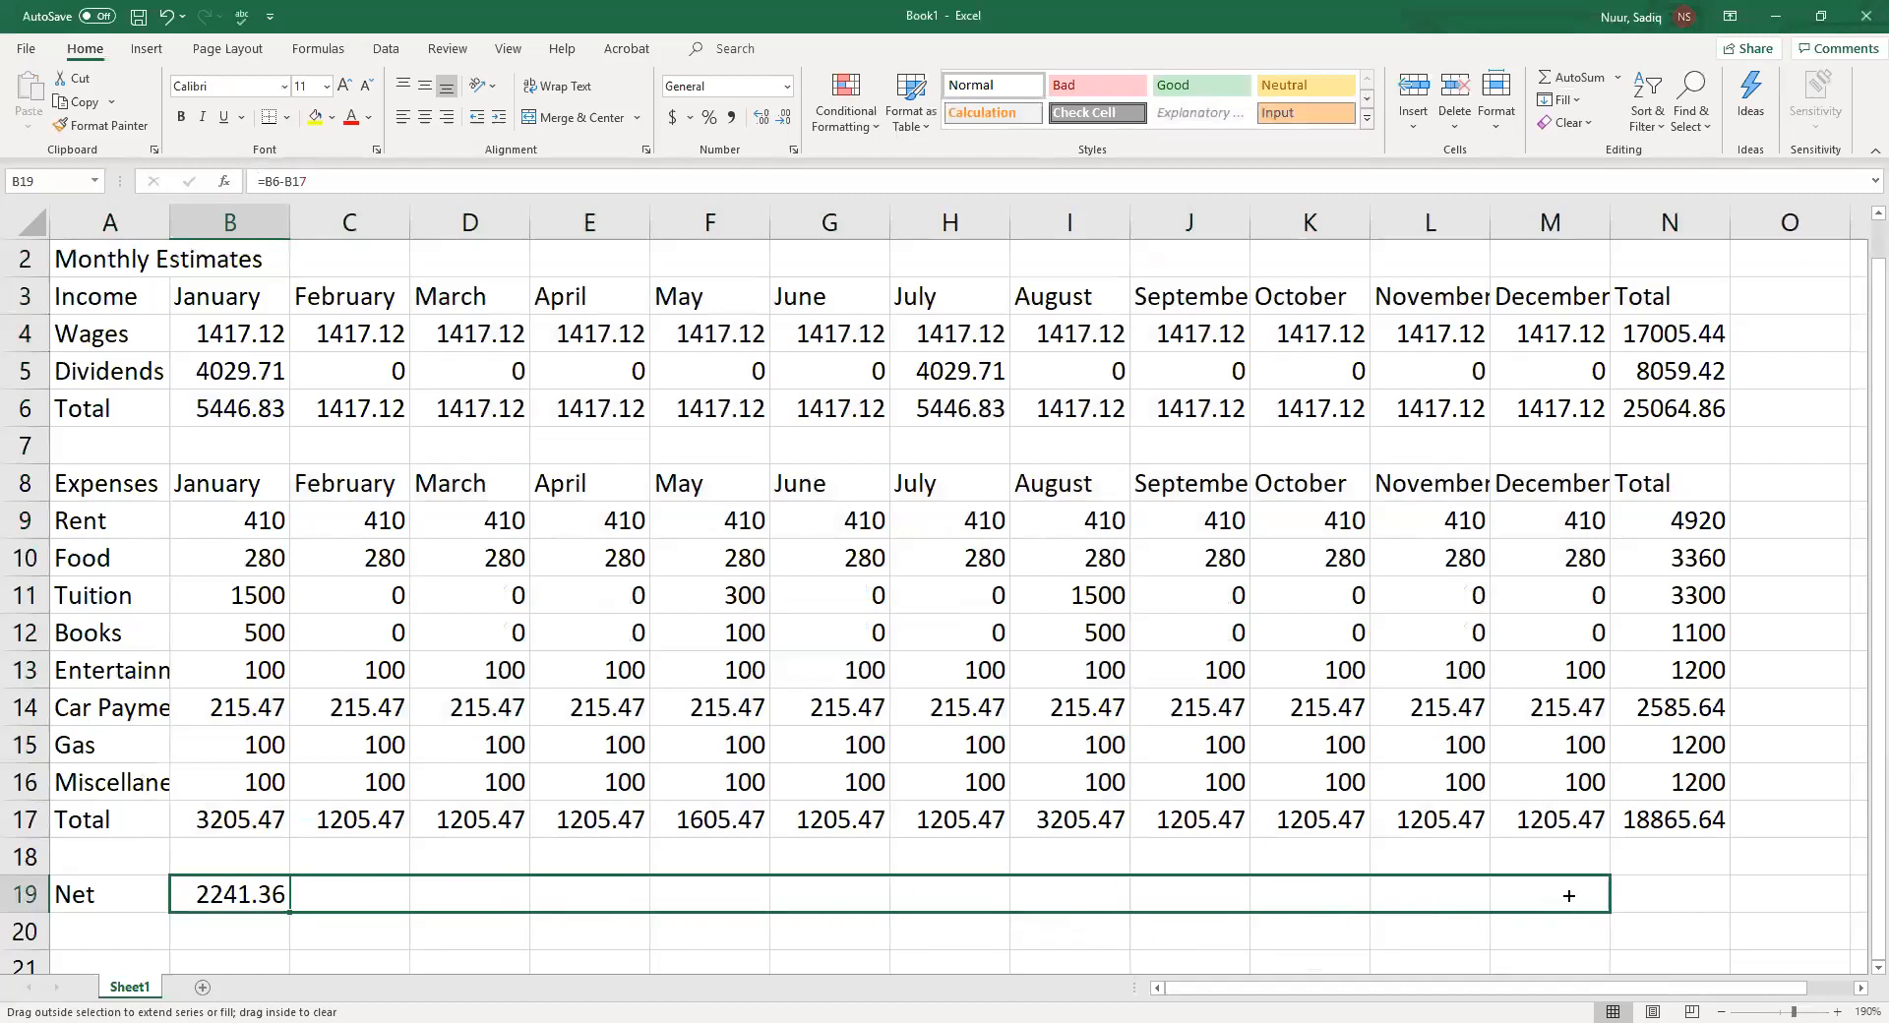
drag(1568, 895, 1568, 895)
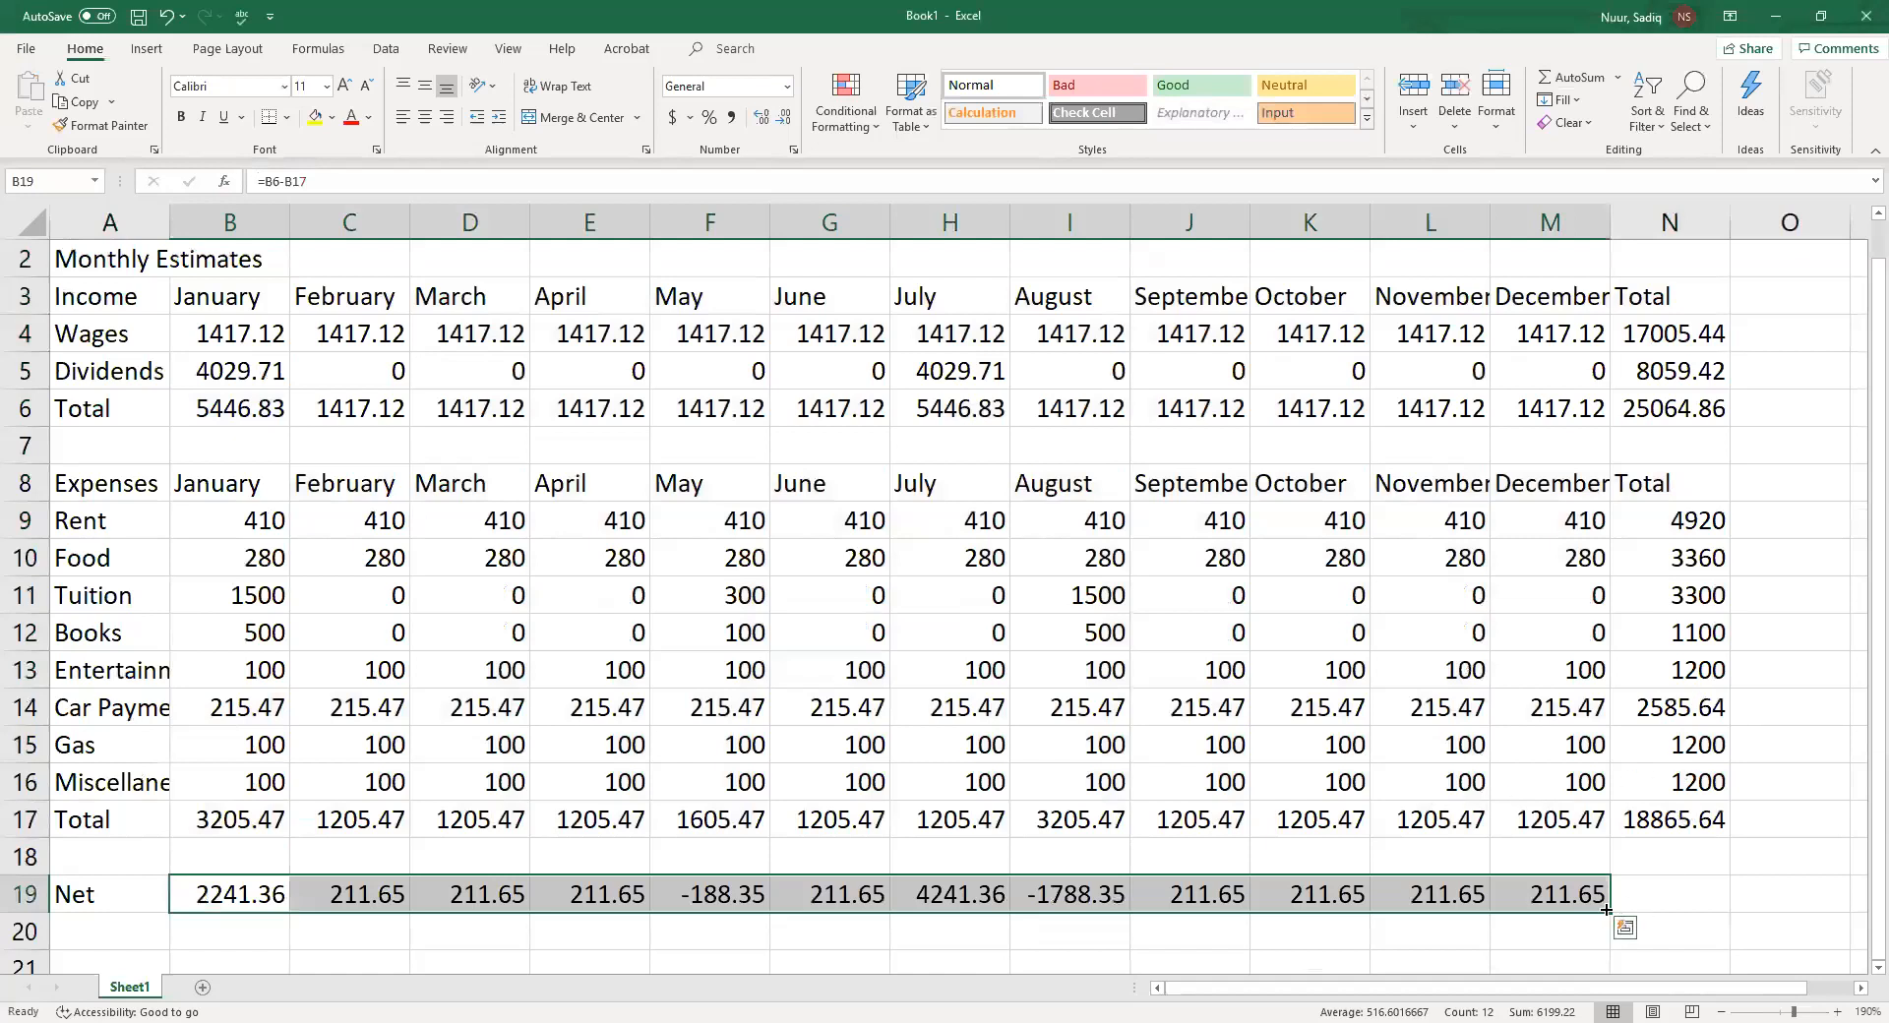
drag(1615, 906, 1712, 906)
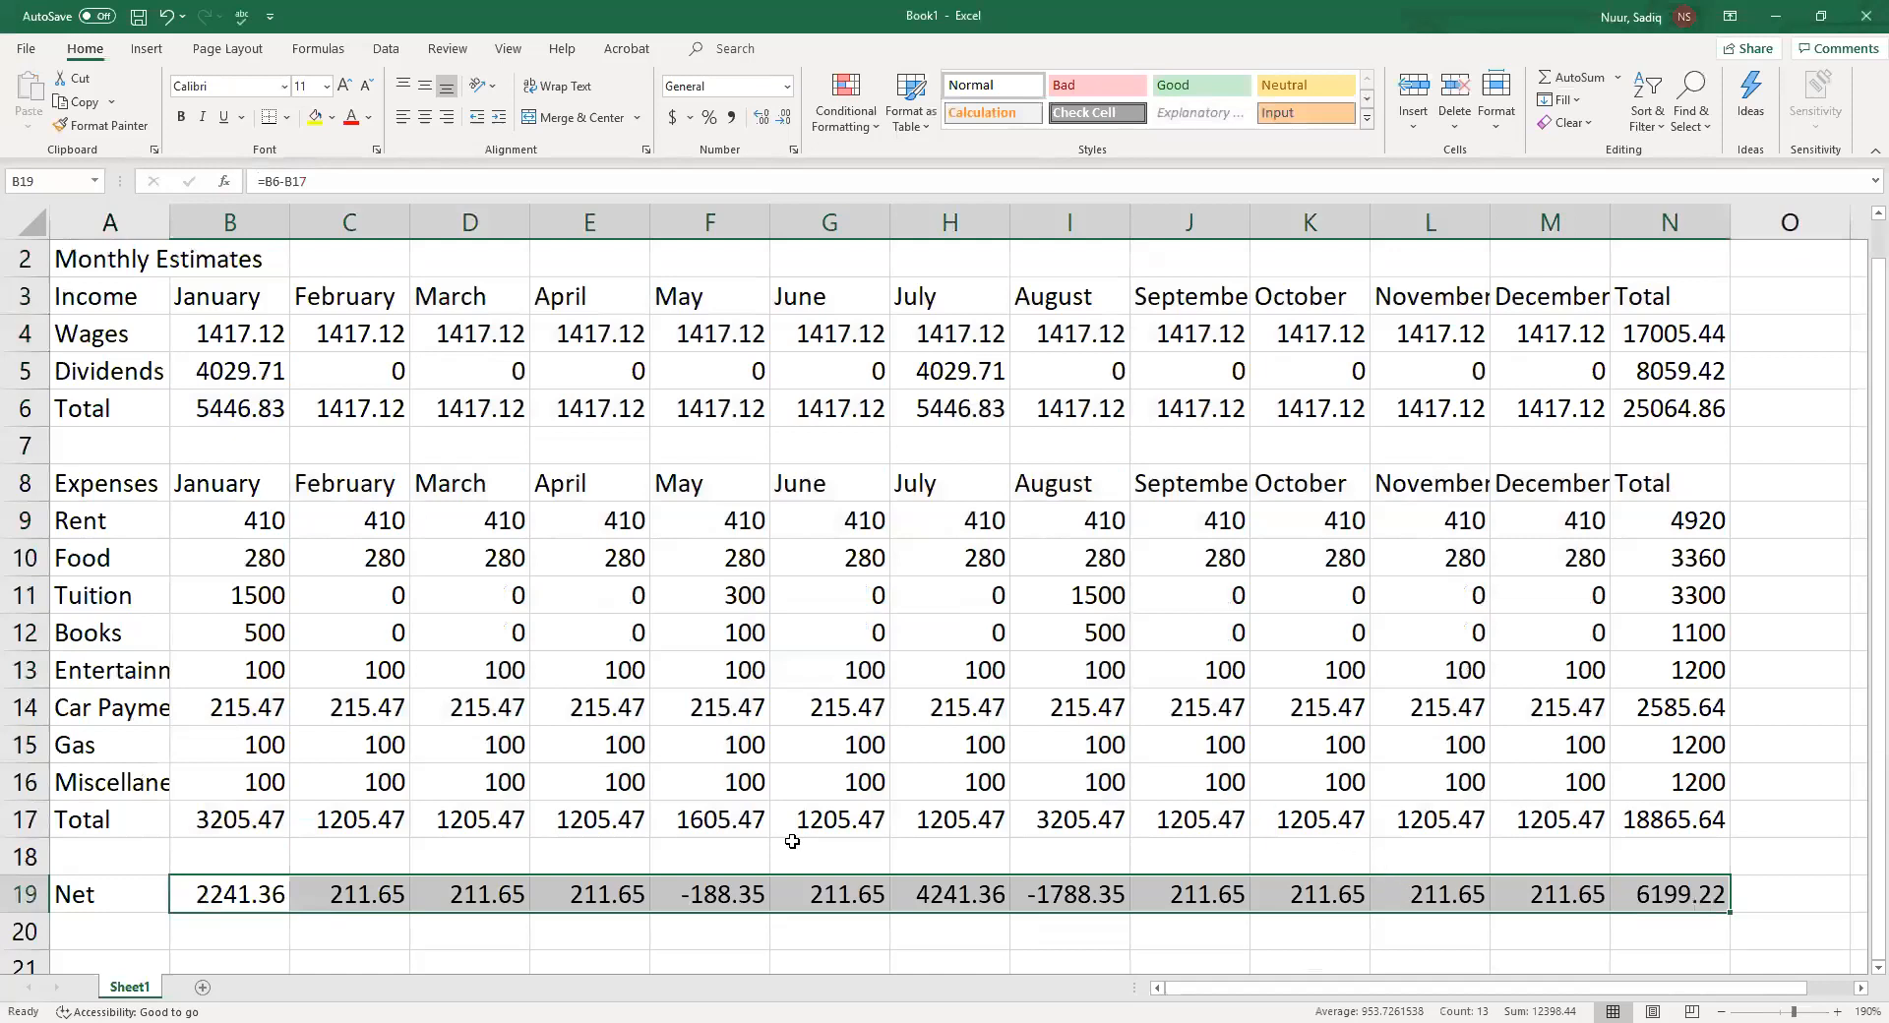
scroll(791, 841, up, 1)
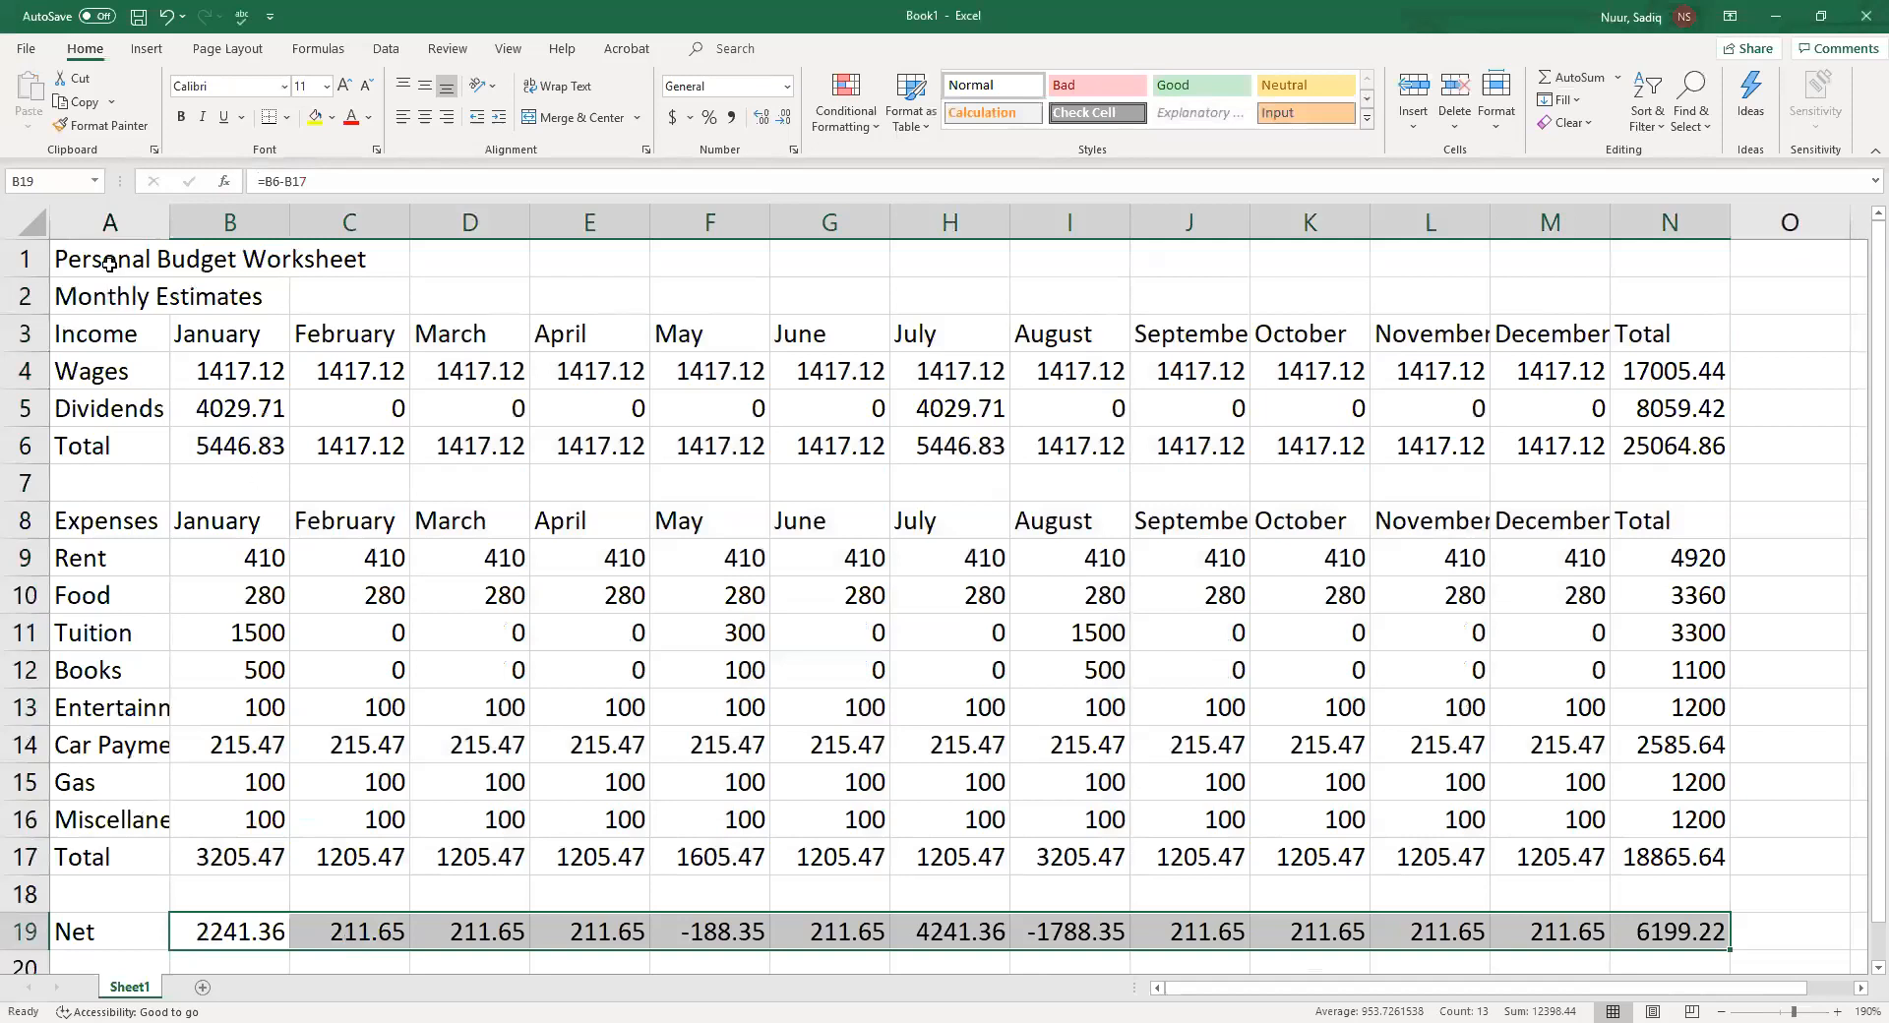
Apply the Title cell style to the worksheet title in A1
click(109, 263)
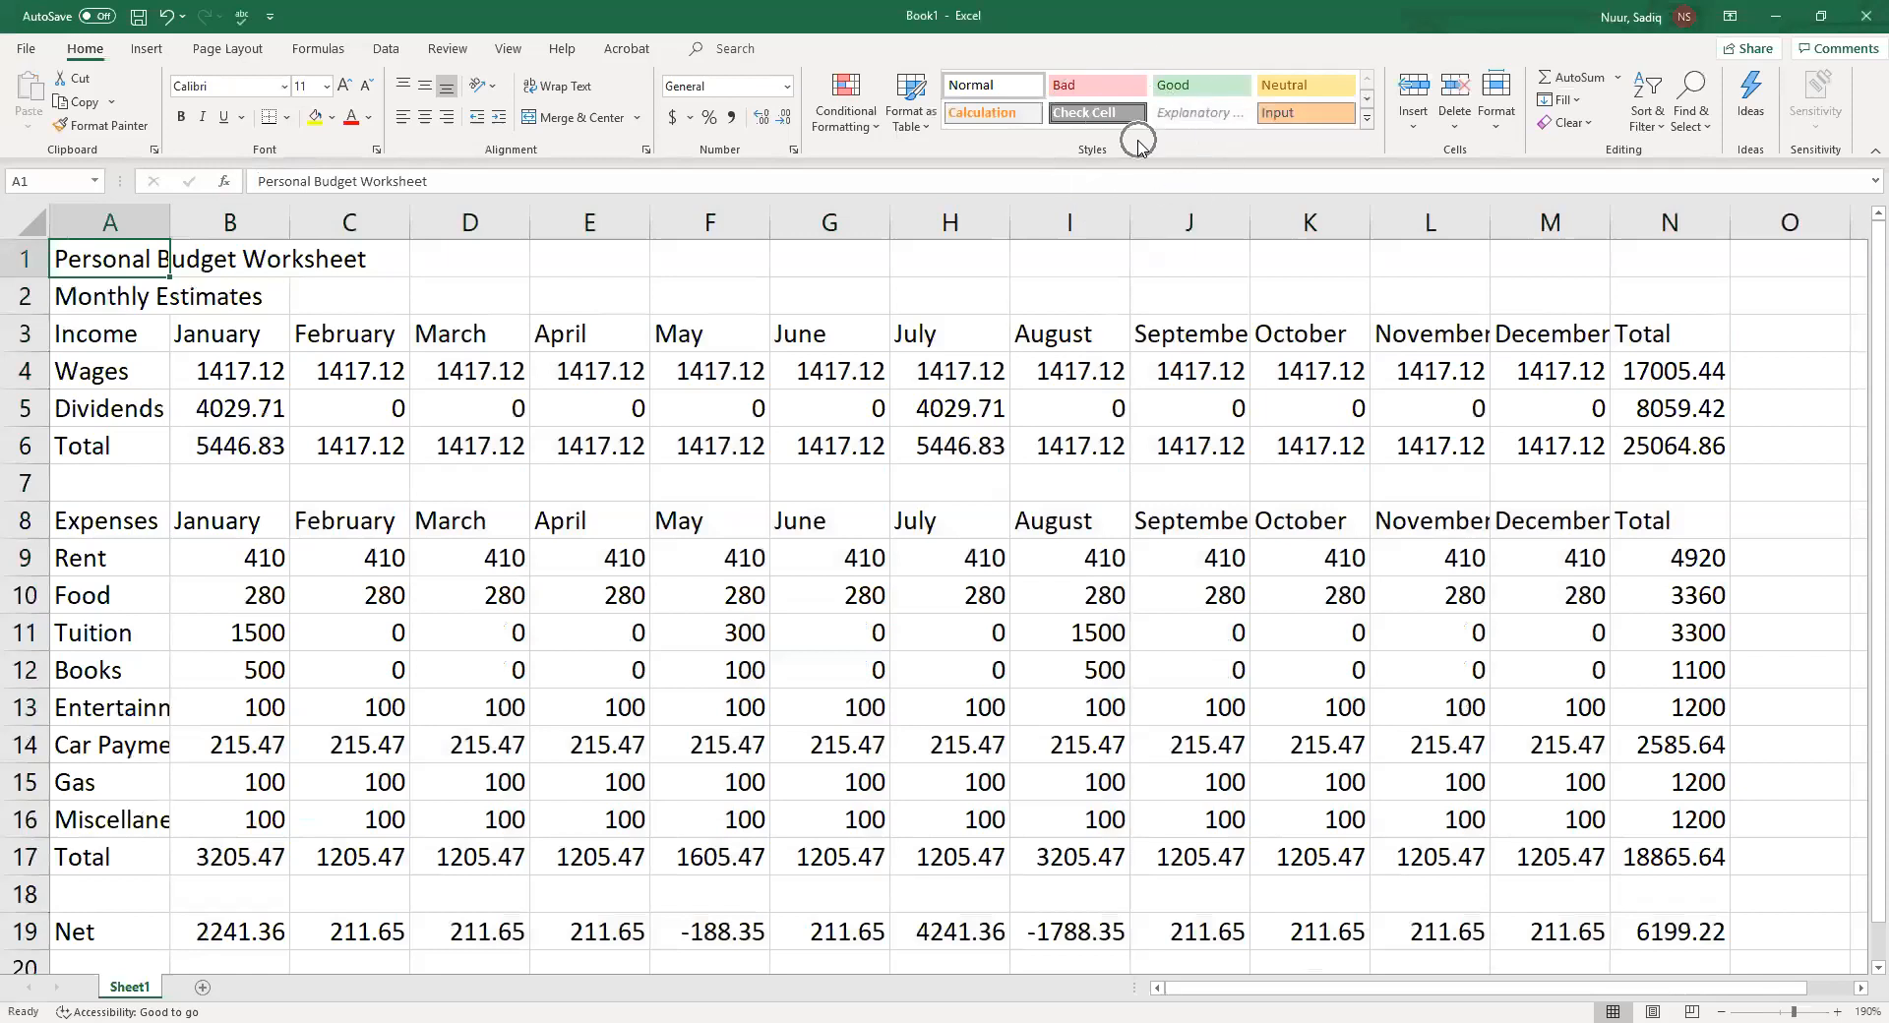
click(1366, 121)
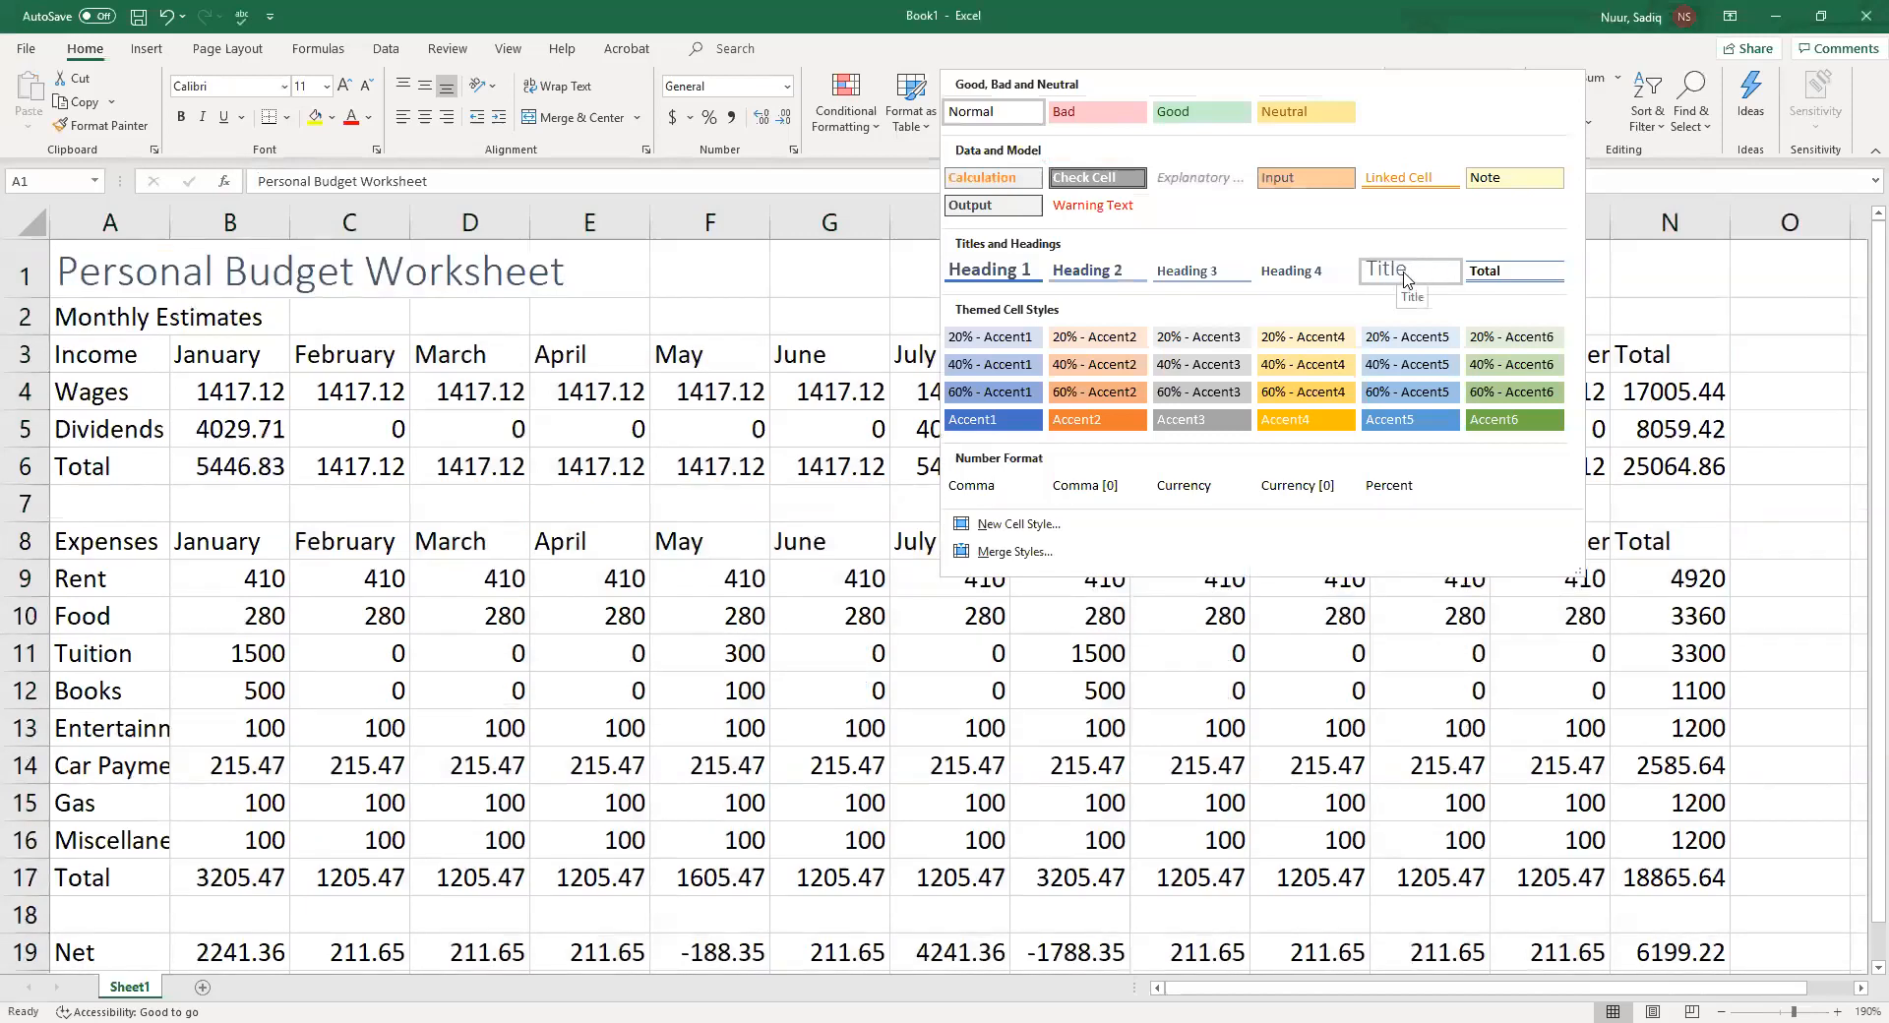
click(1403, 276)
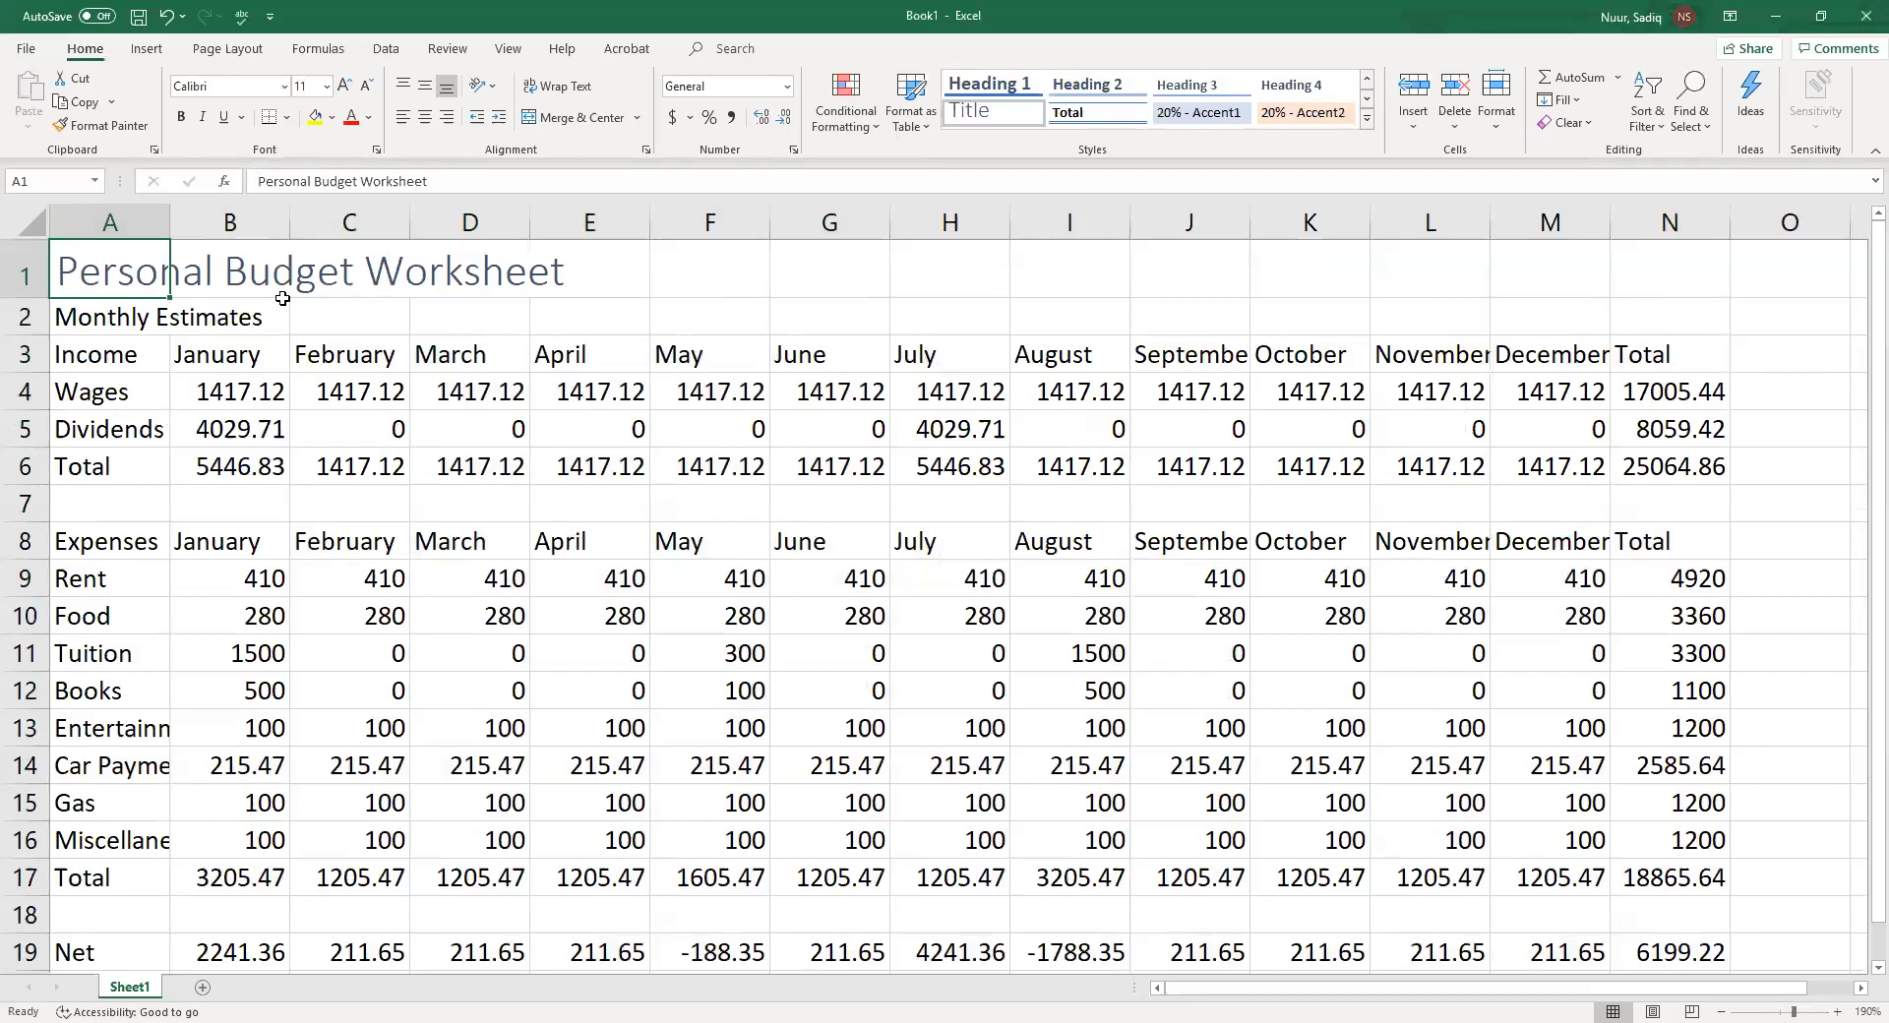
Change the font of the Monthly Estimates subtitle in A2 to Calibri Light
click(100, 314)
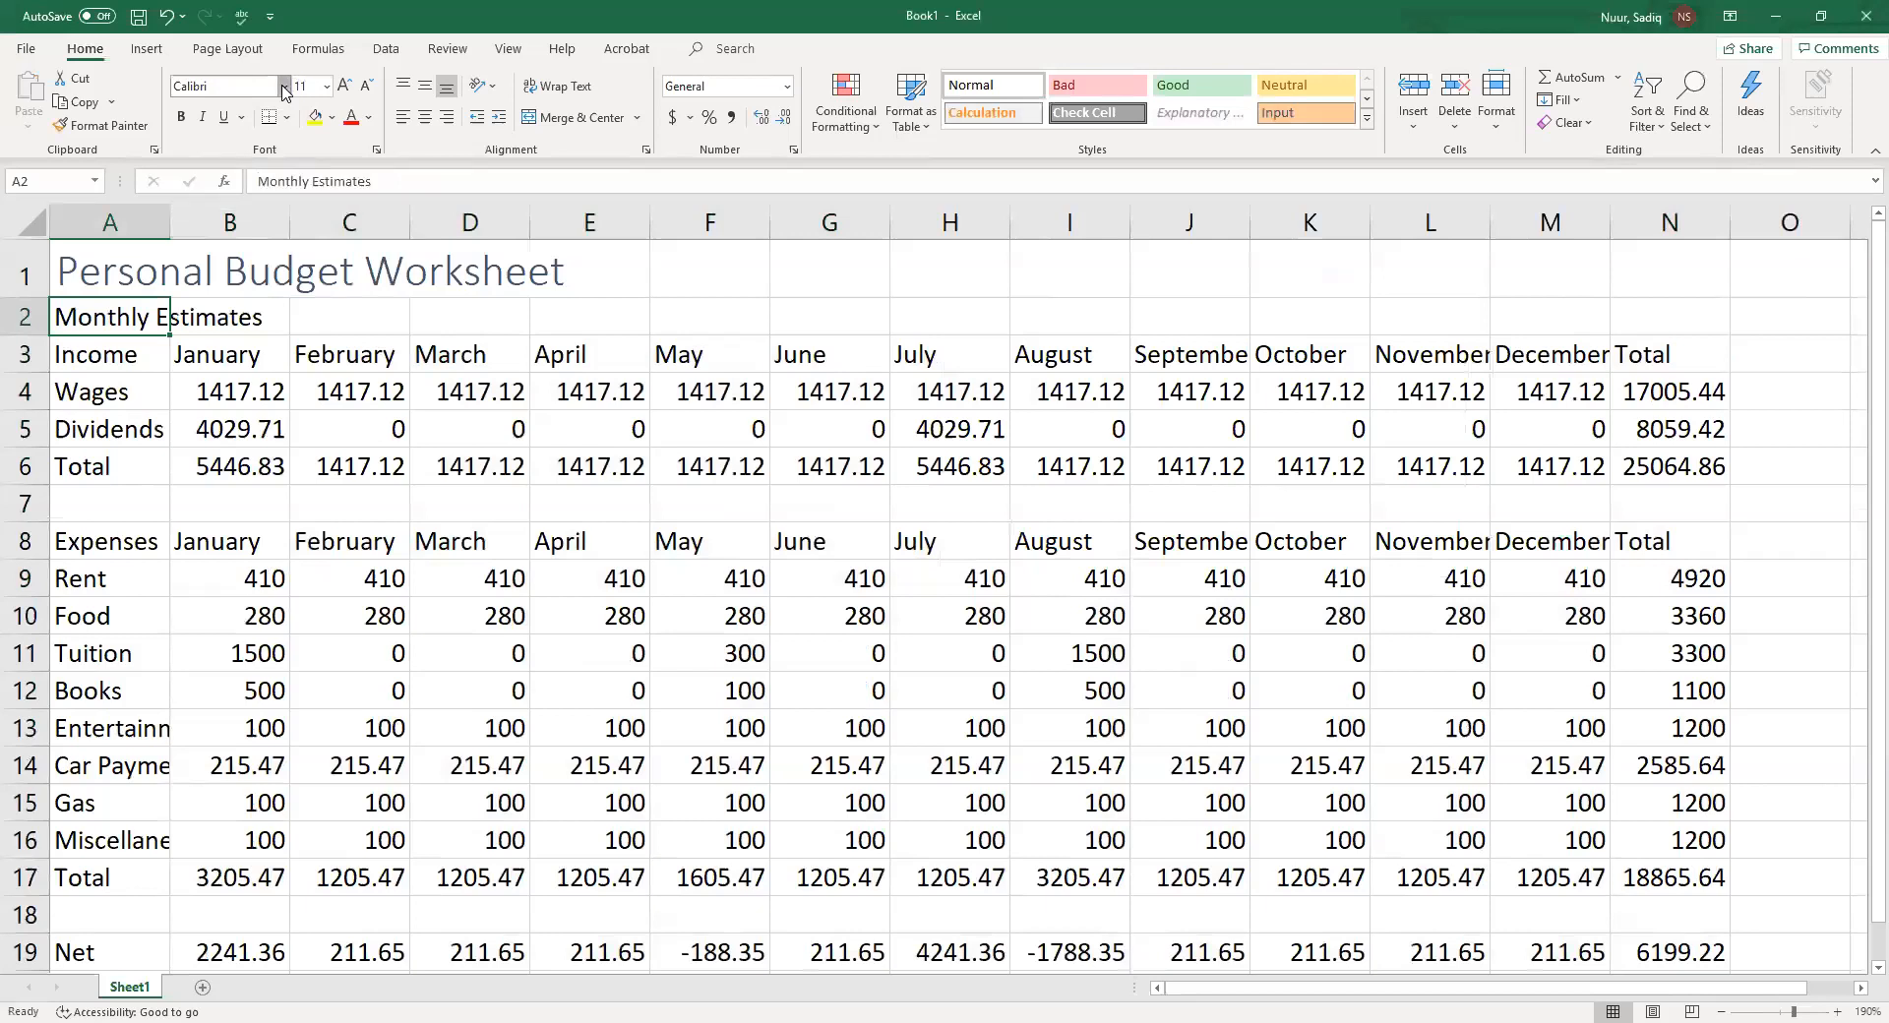
click(284, 87)
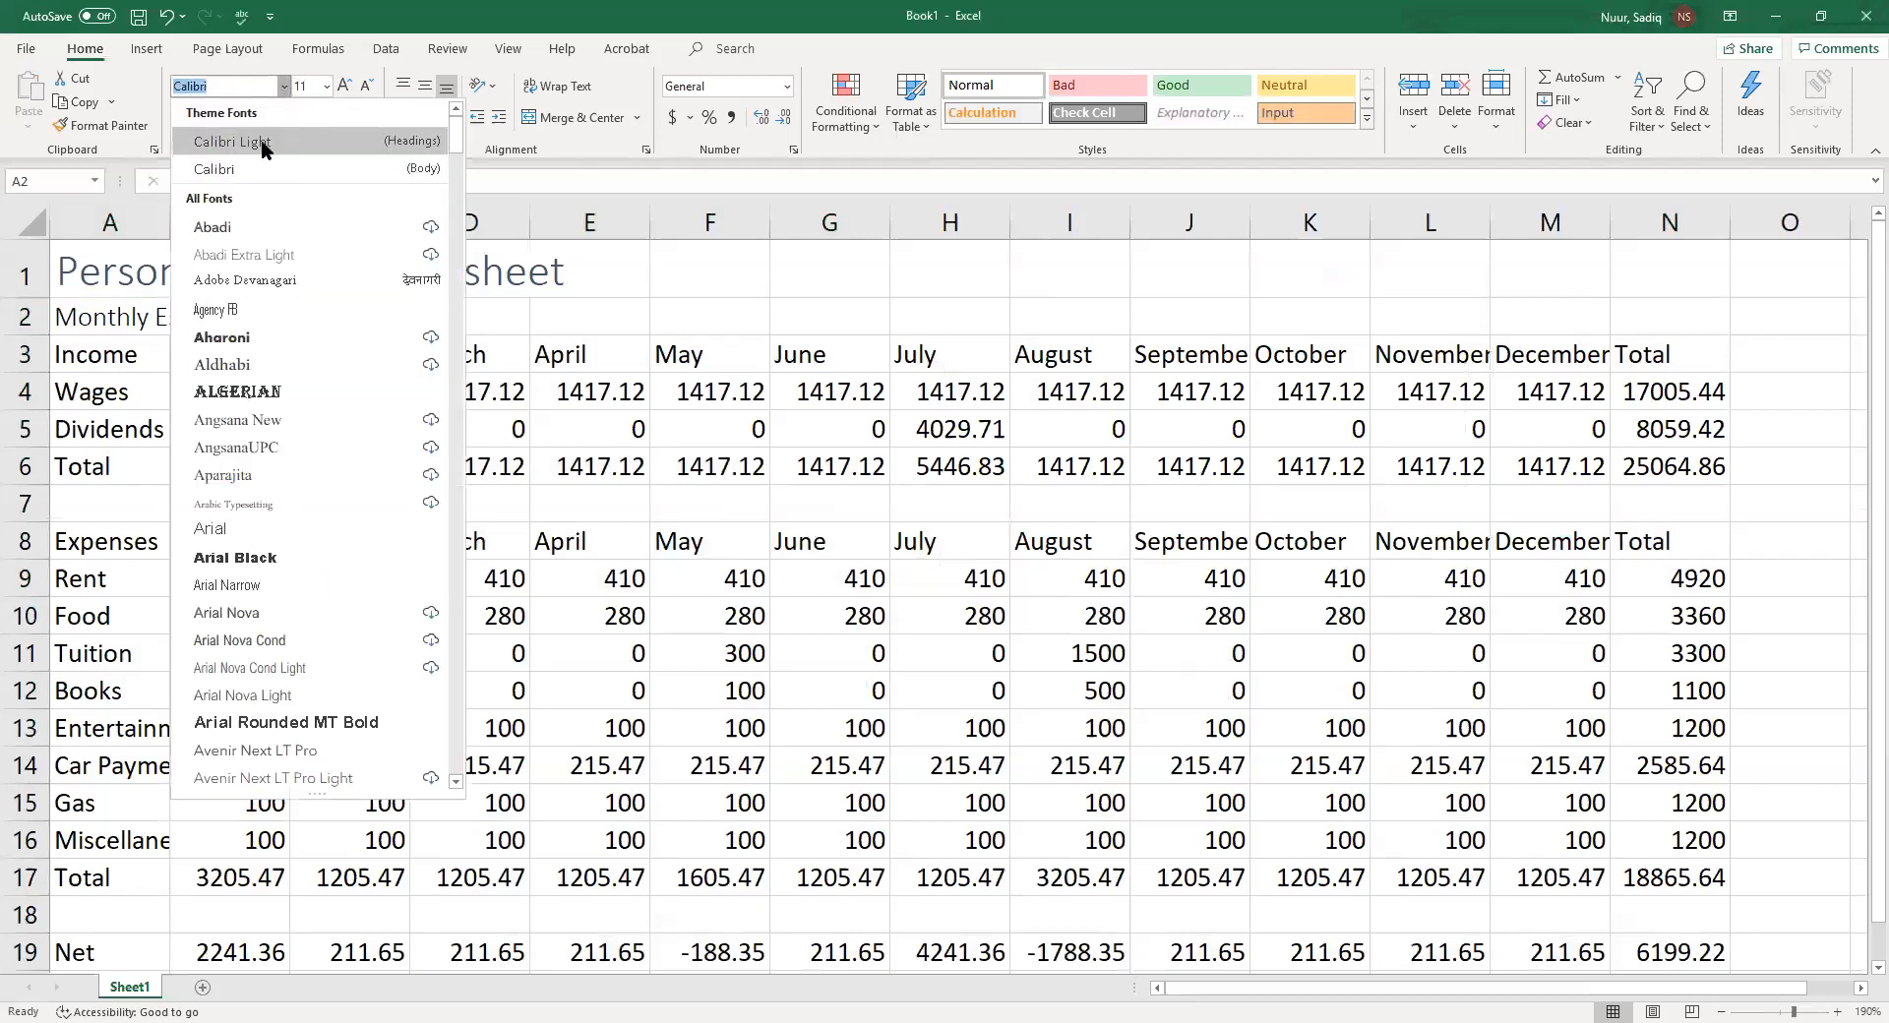
click(262, 141)
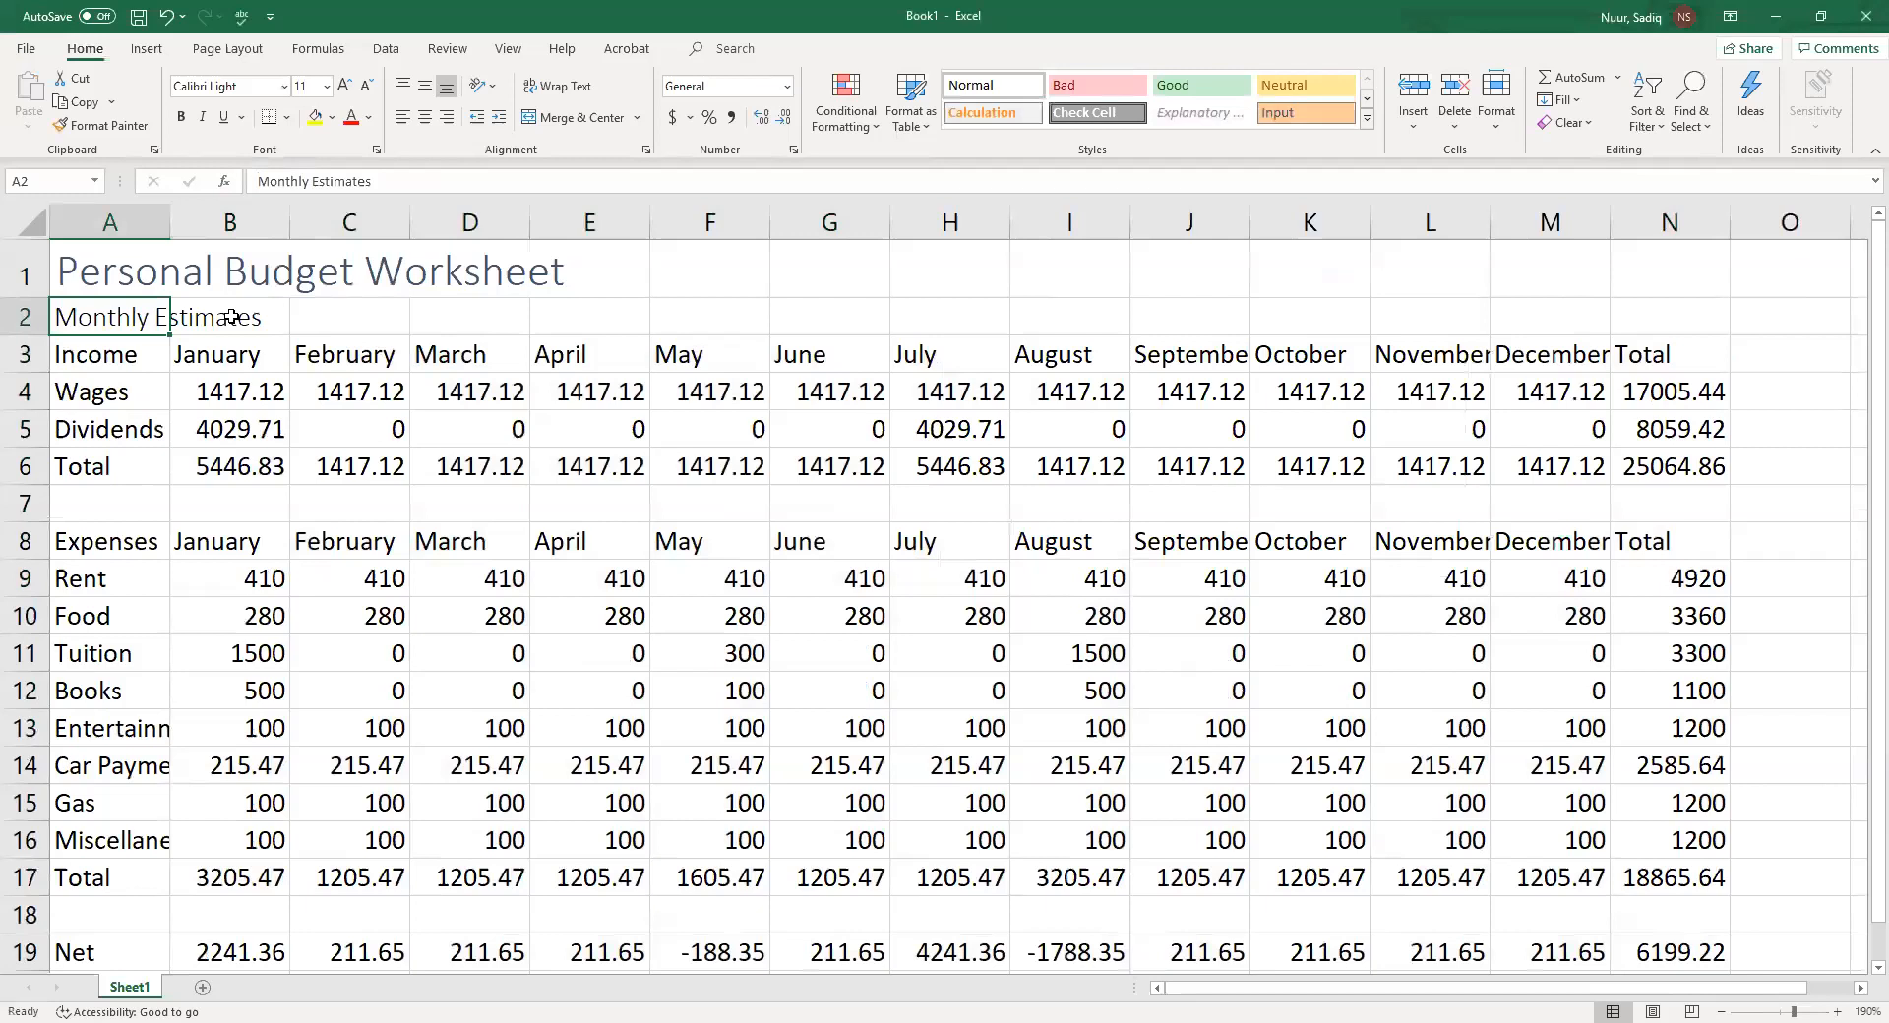
Bold the title and subtitle cells A1:A2 and set the subtitle's font size to 14
drag(117, 268, 117, 306)
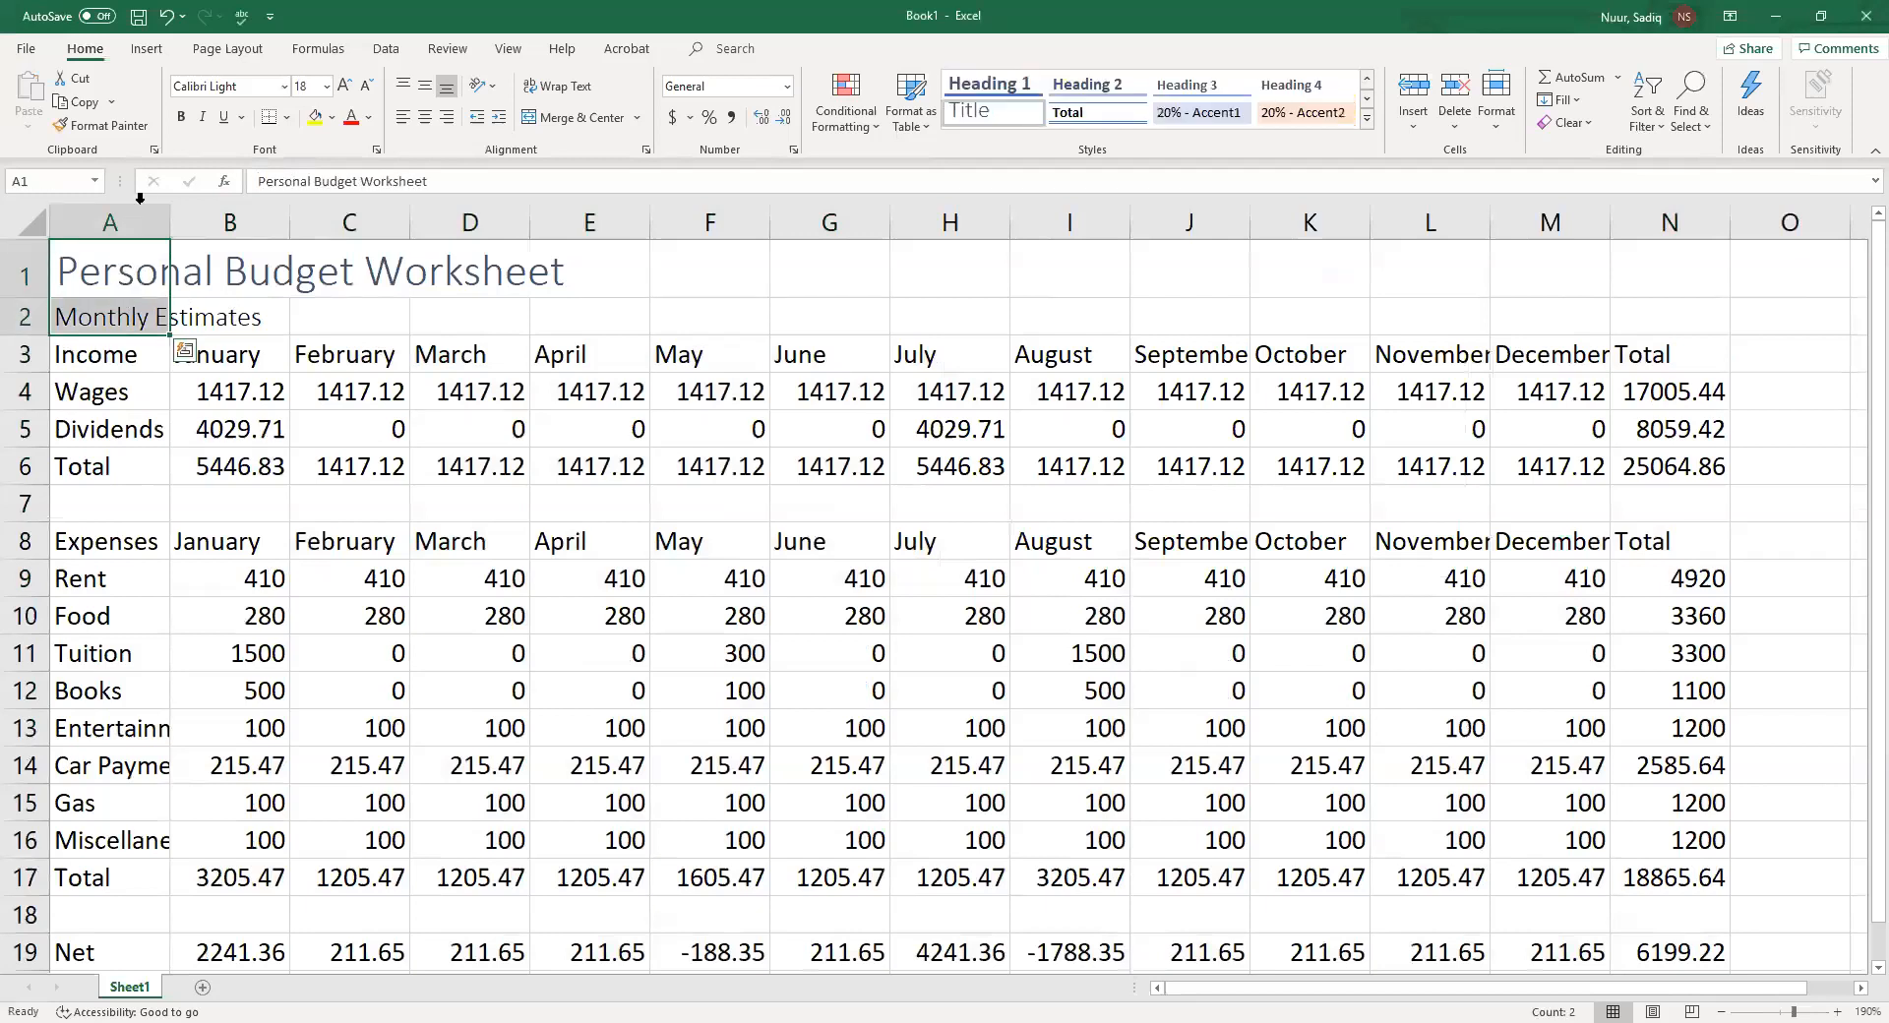
click(181, 117)
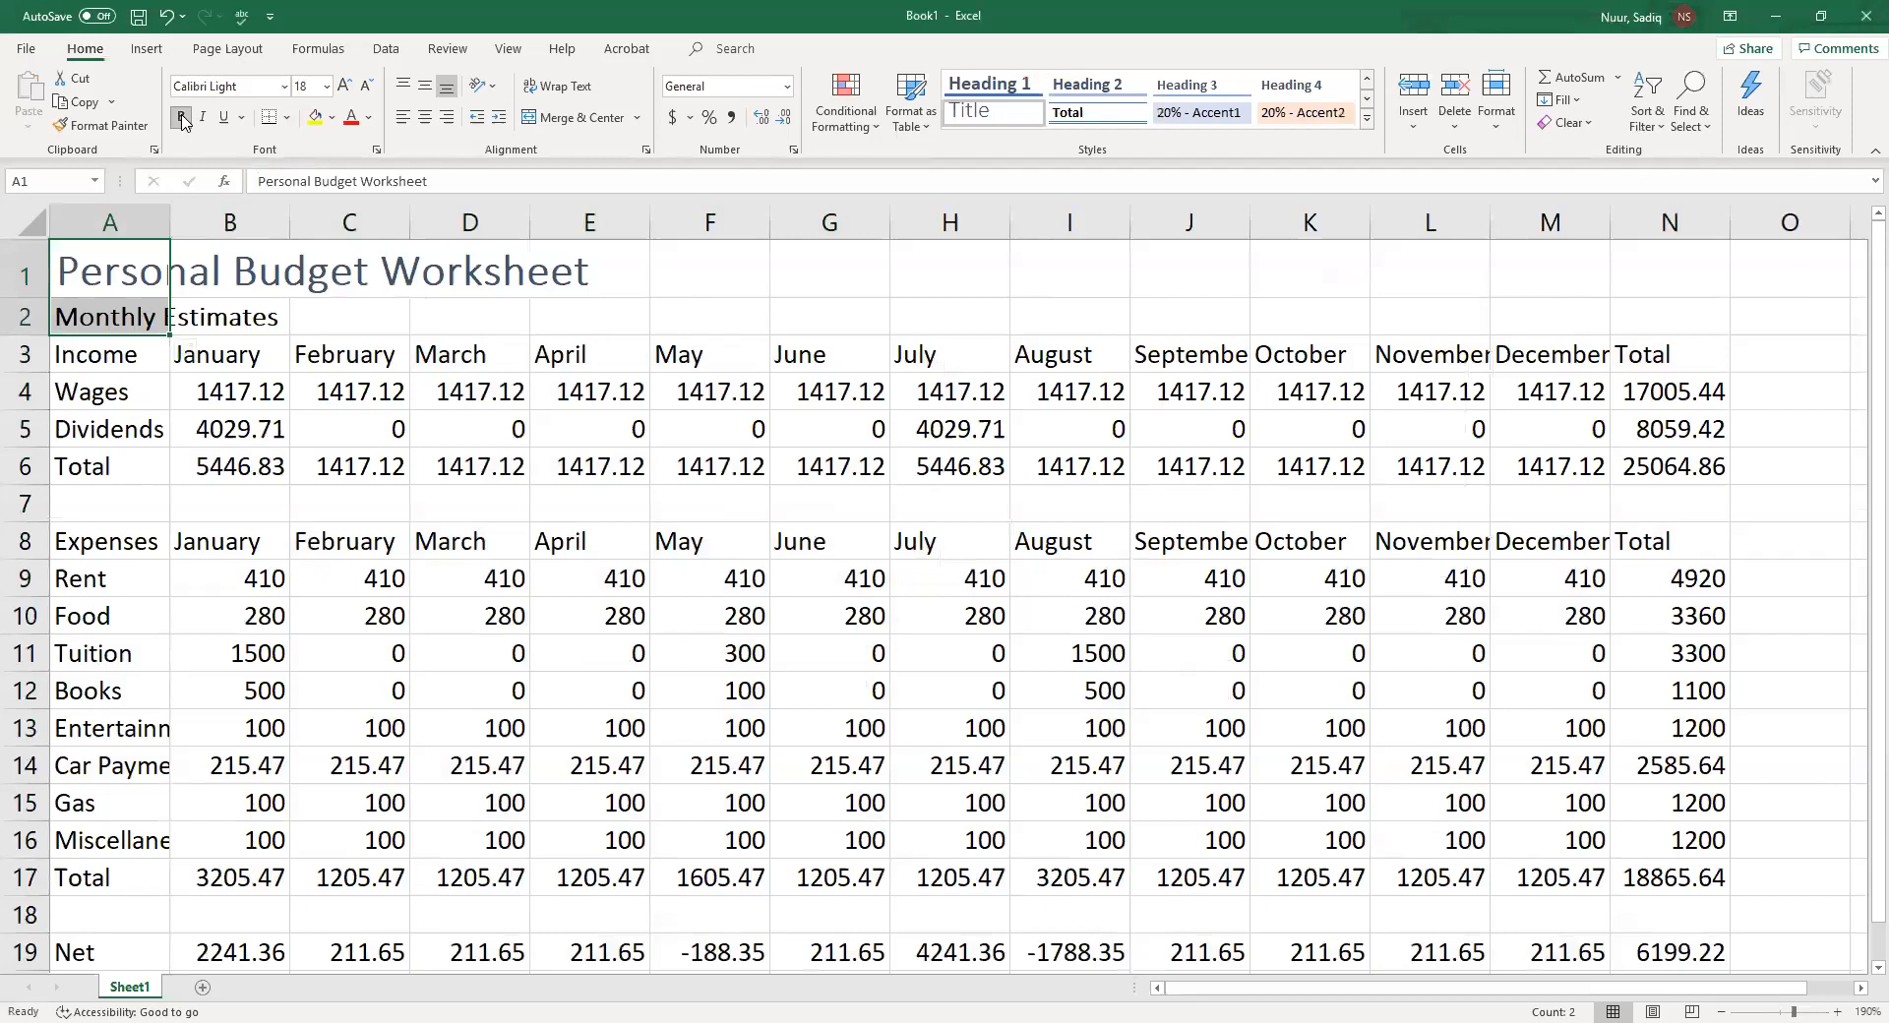
click(123, 325)
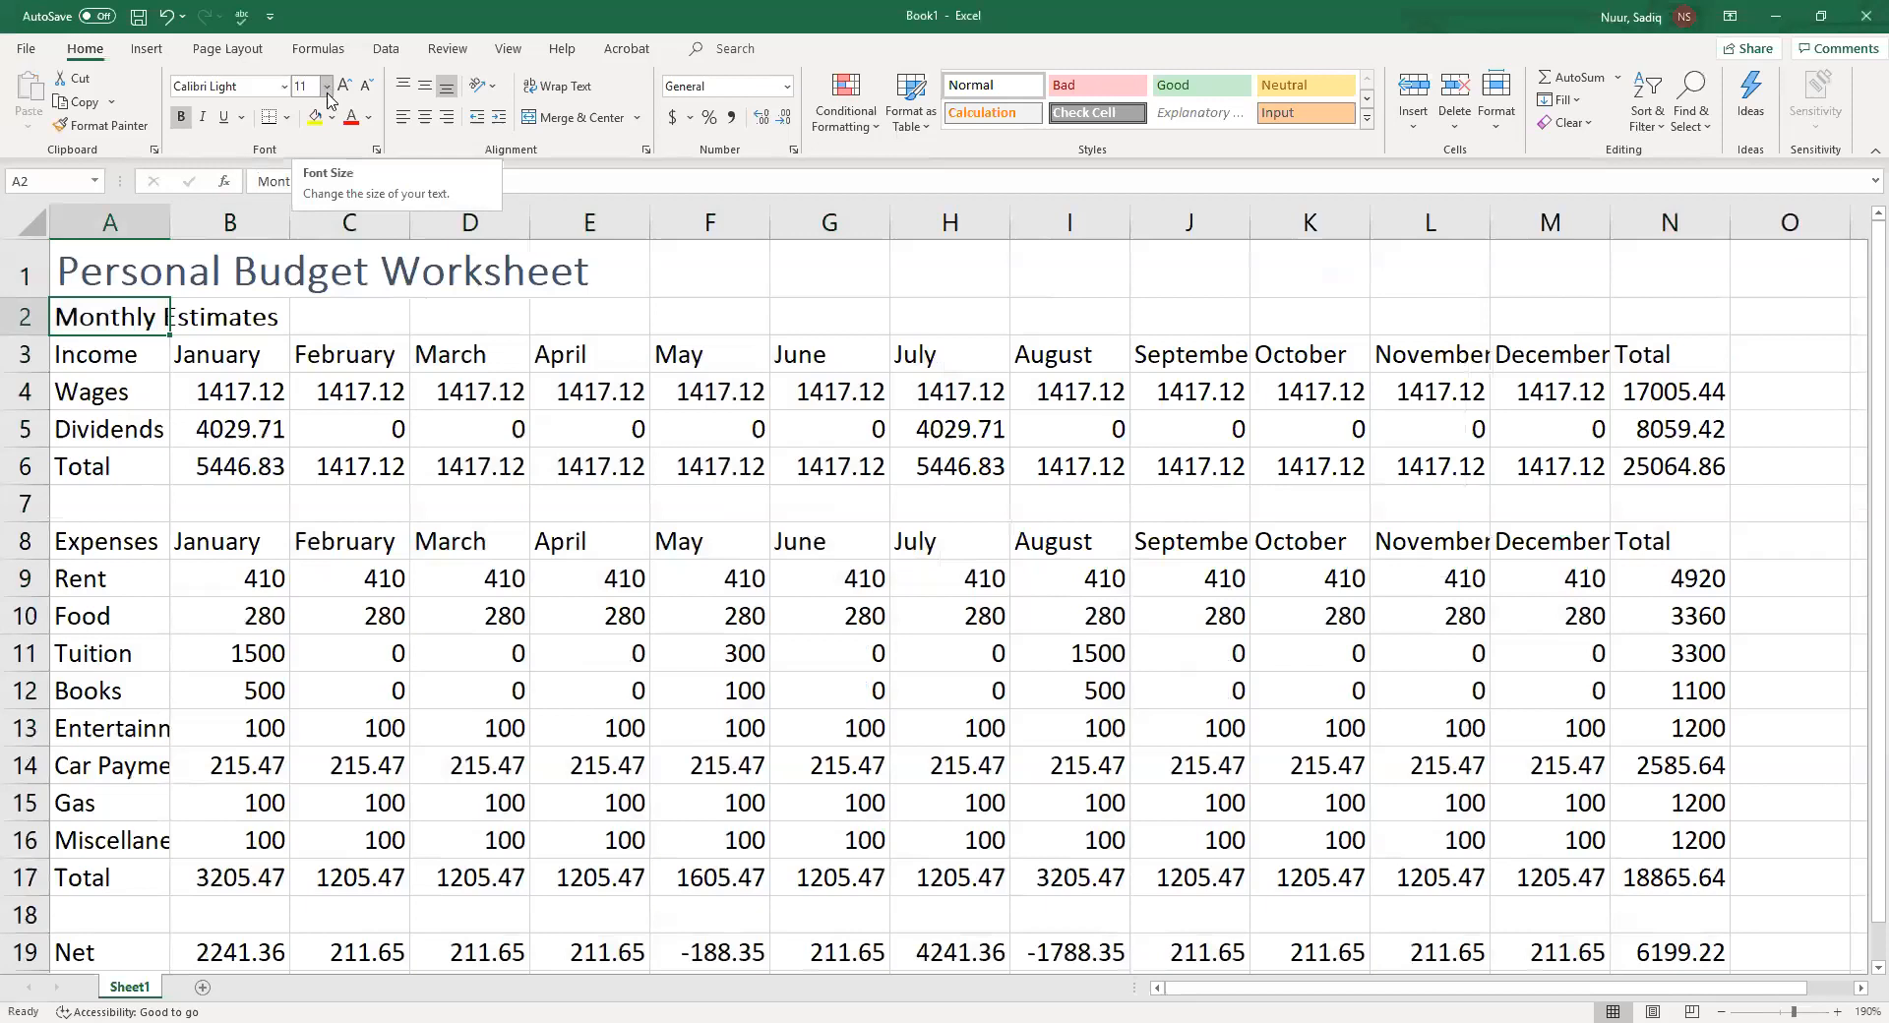
click(327, 94)
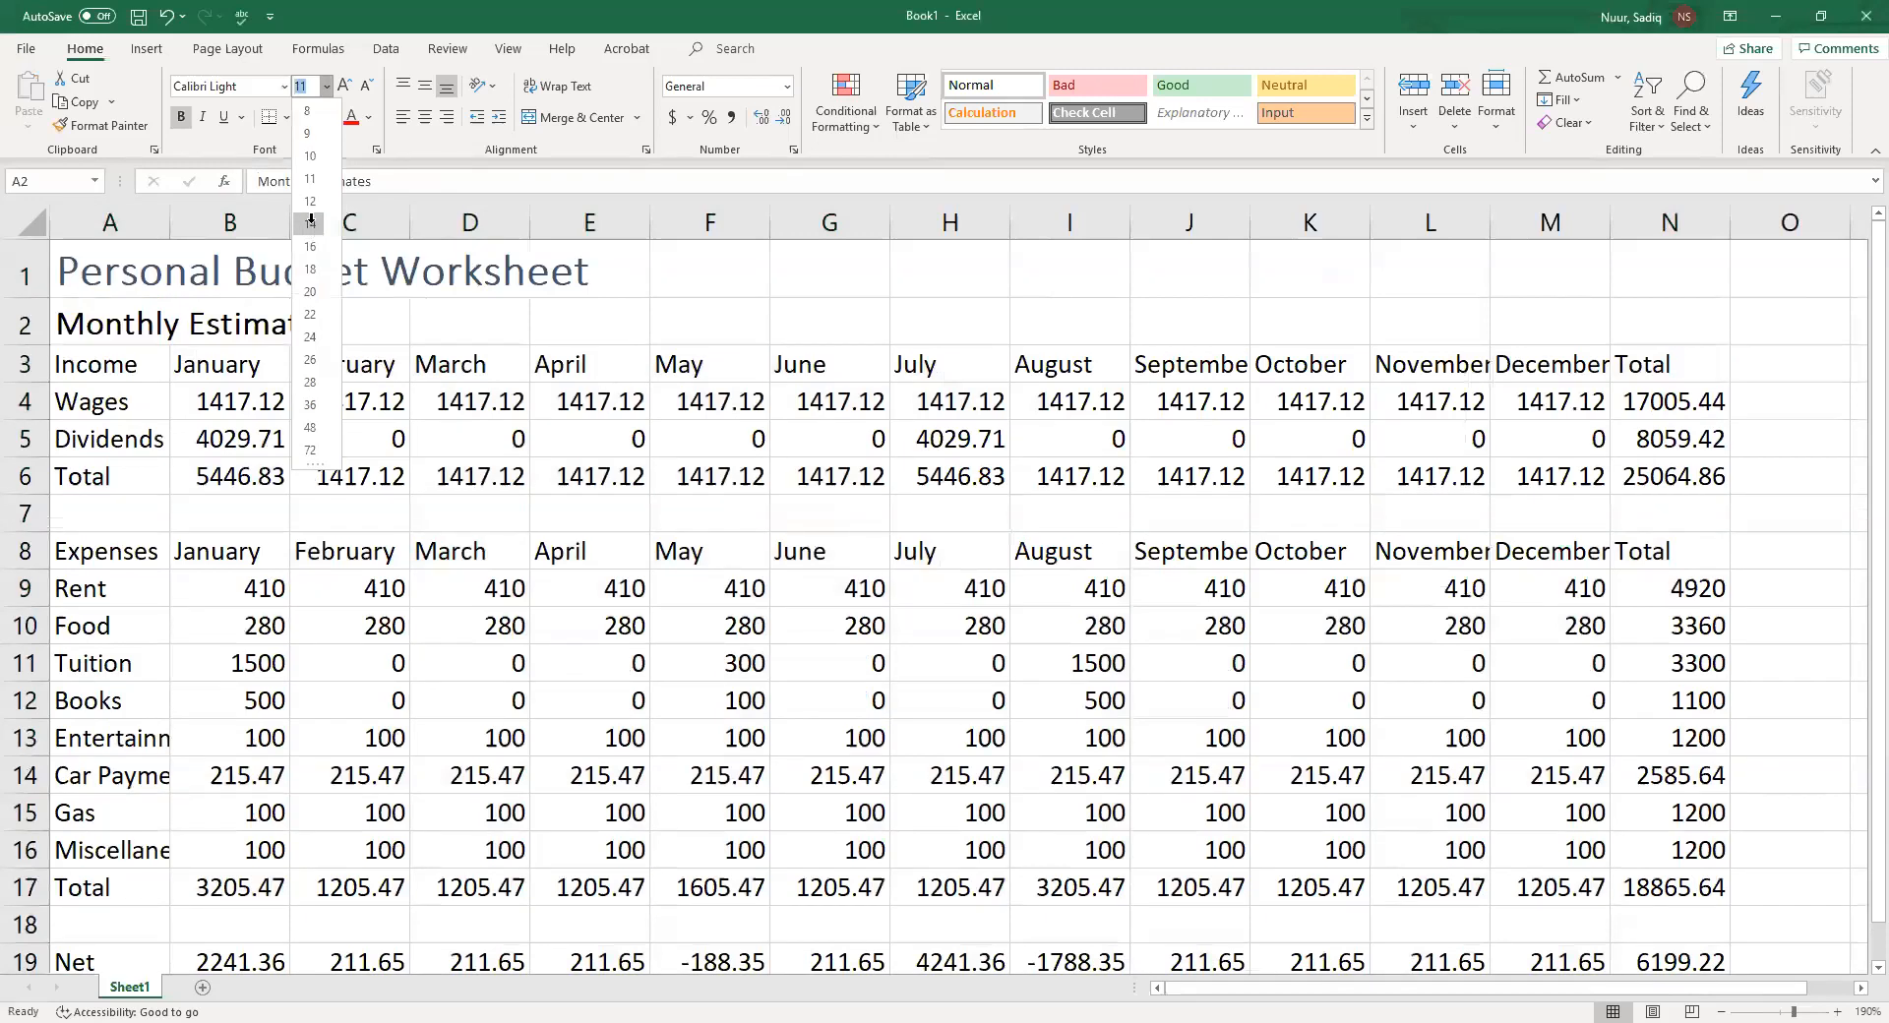
click(311, 226)
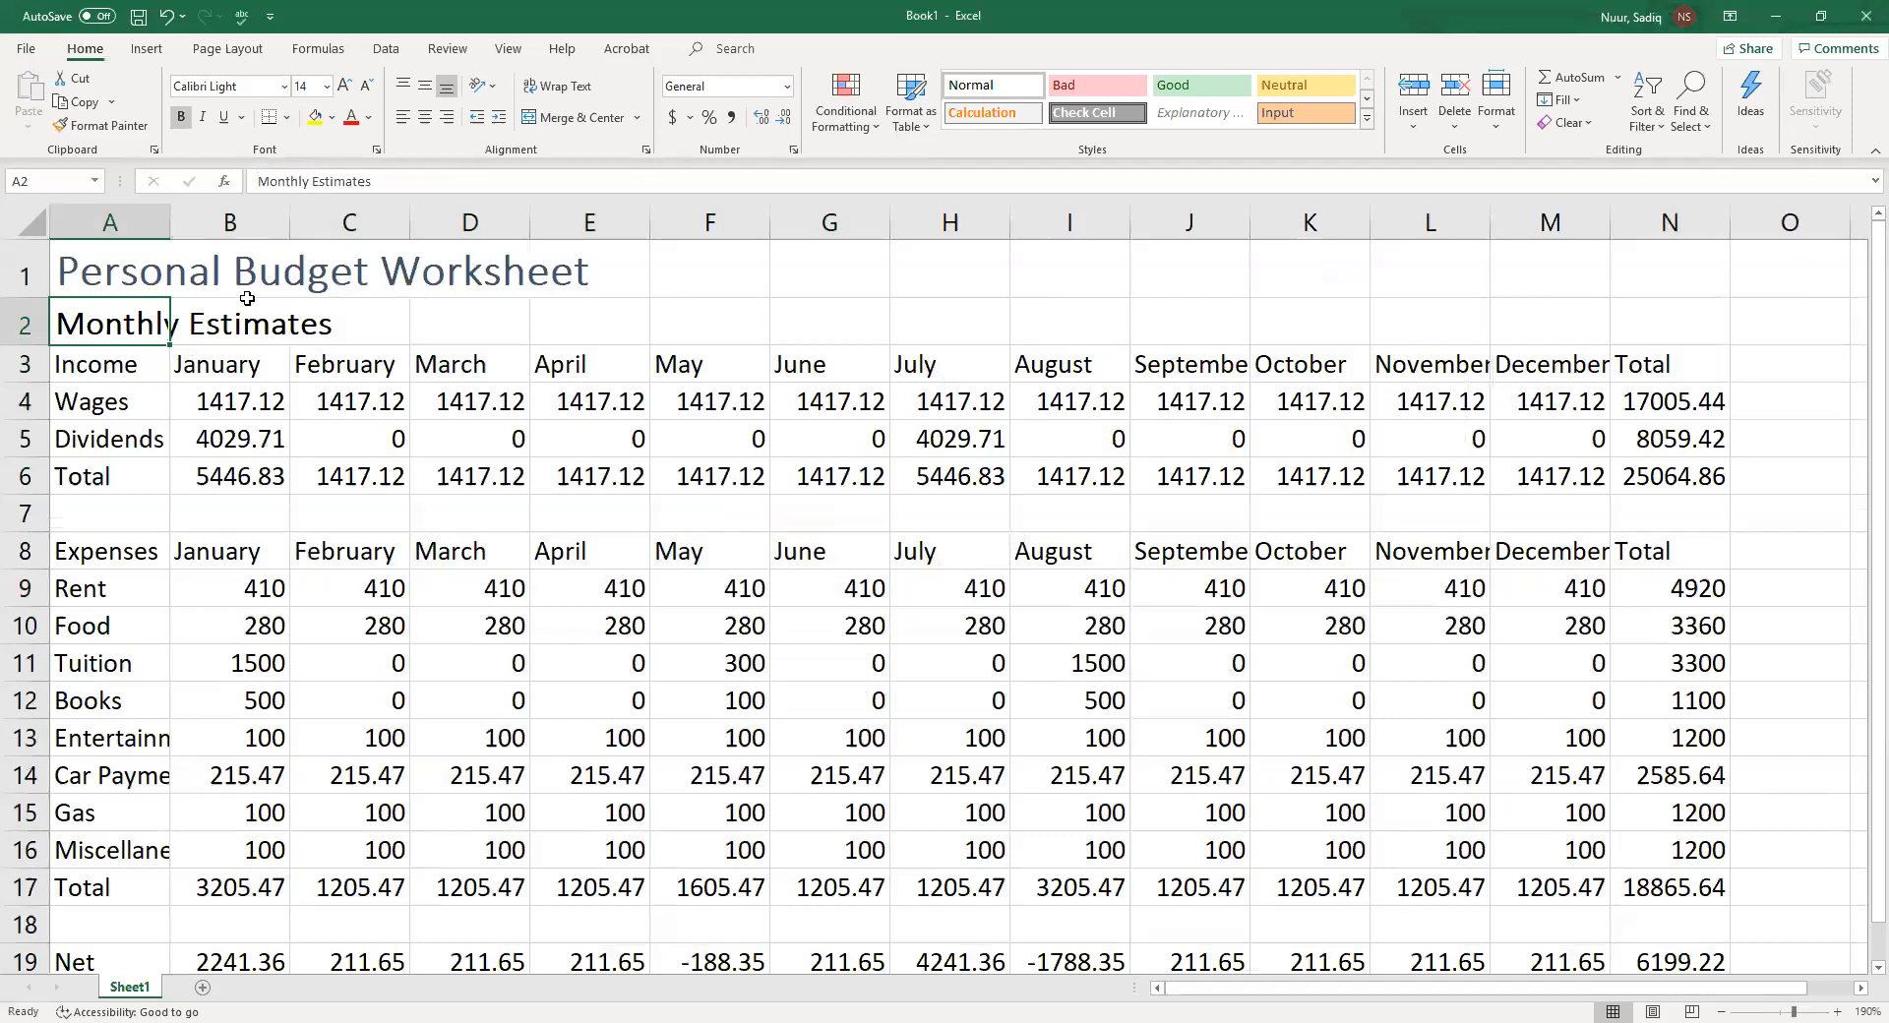
Color the title and subtitle text Orange, Accent 2
click(123, 268)
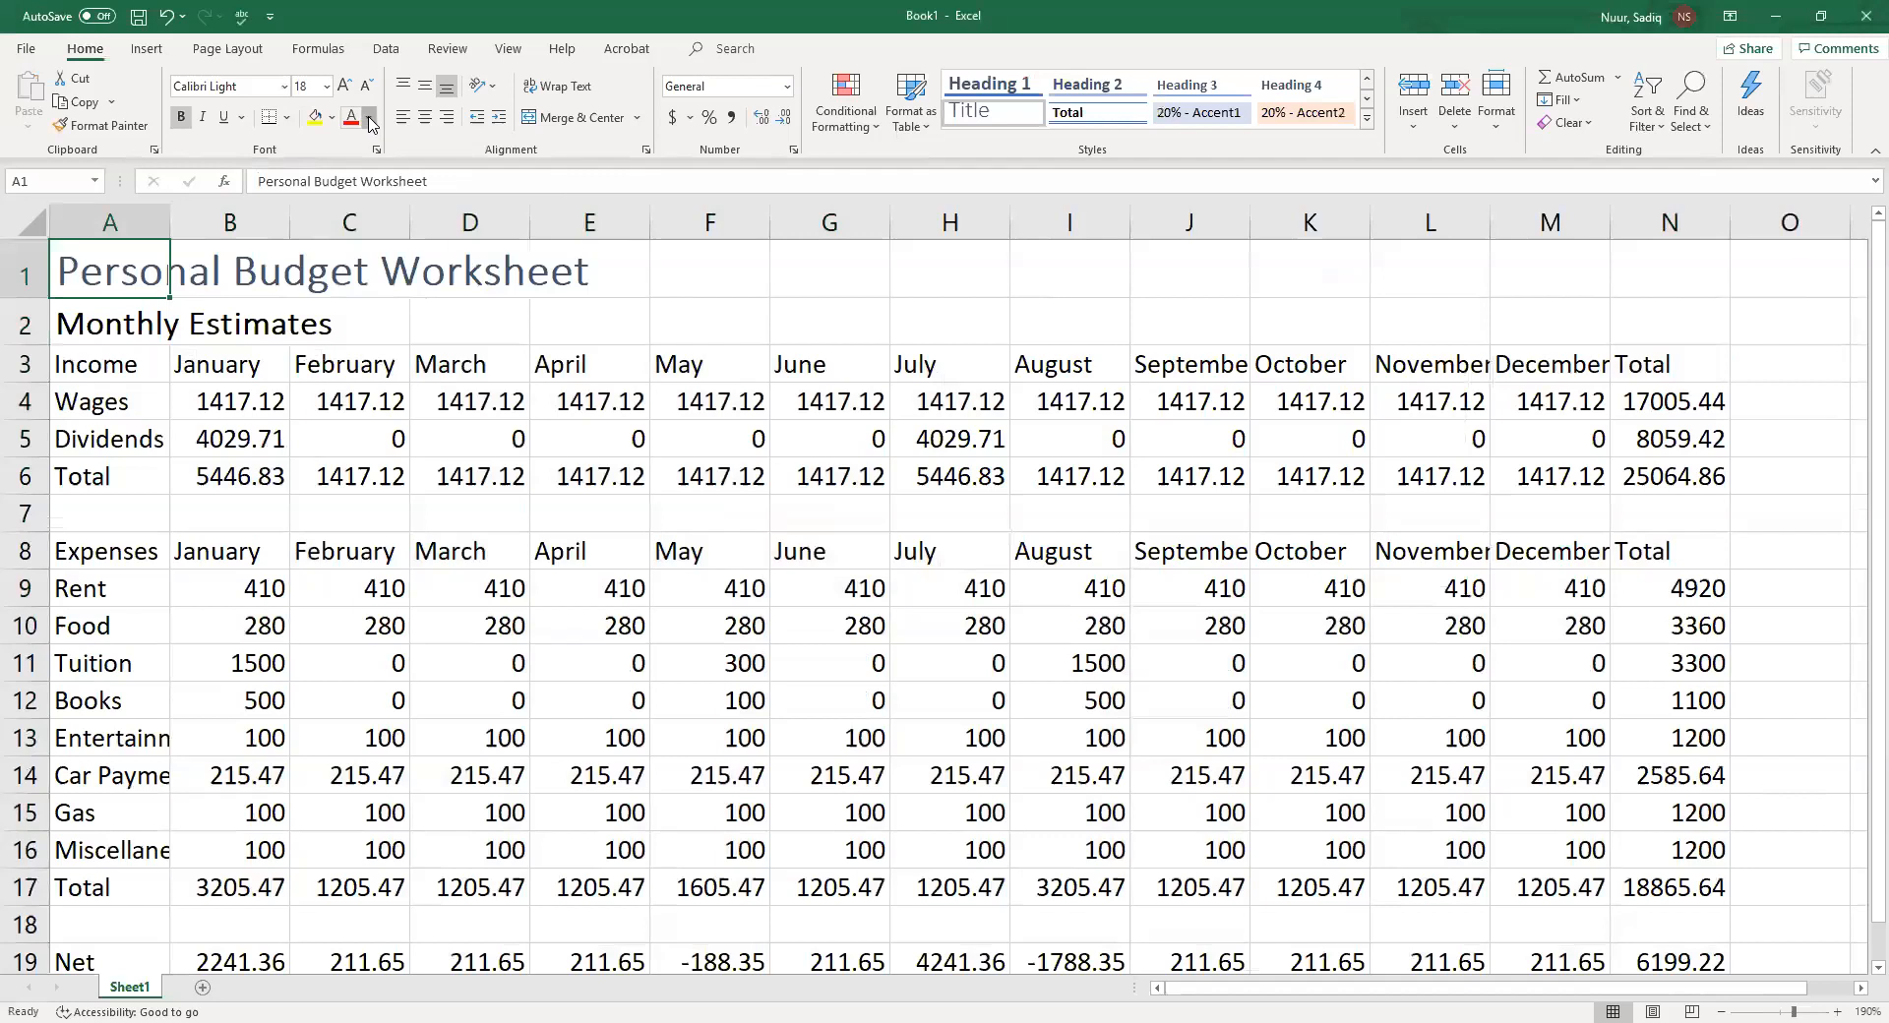
click(369, 118)
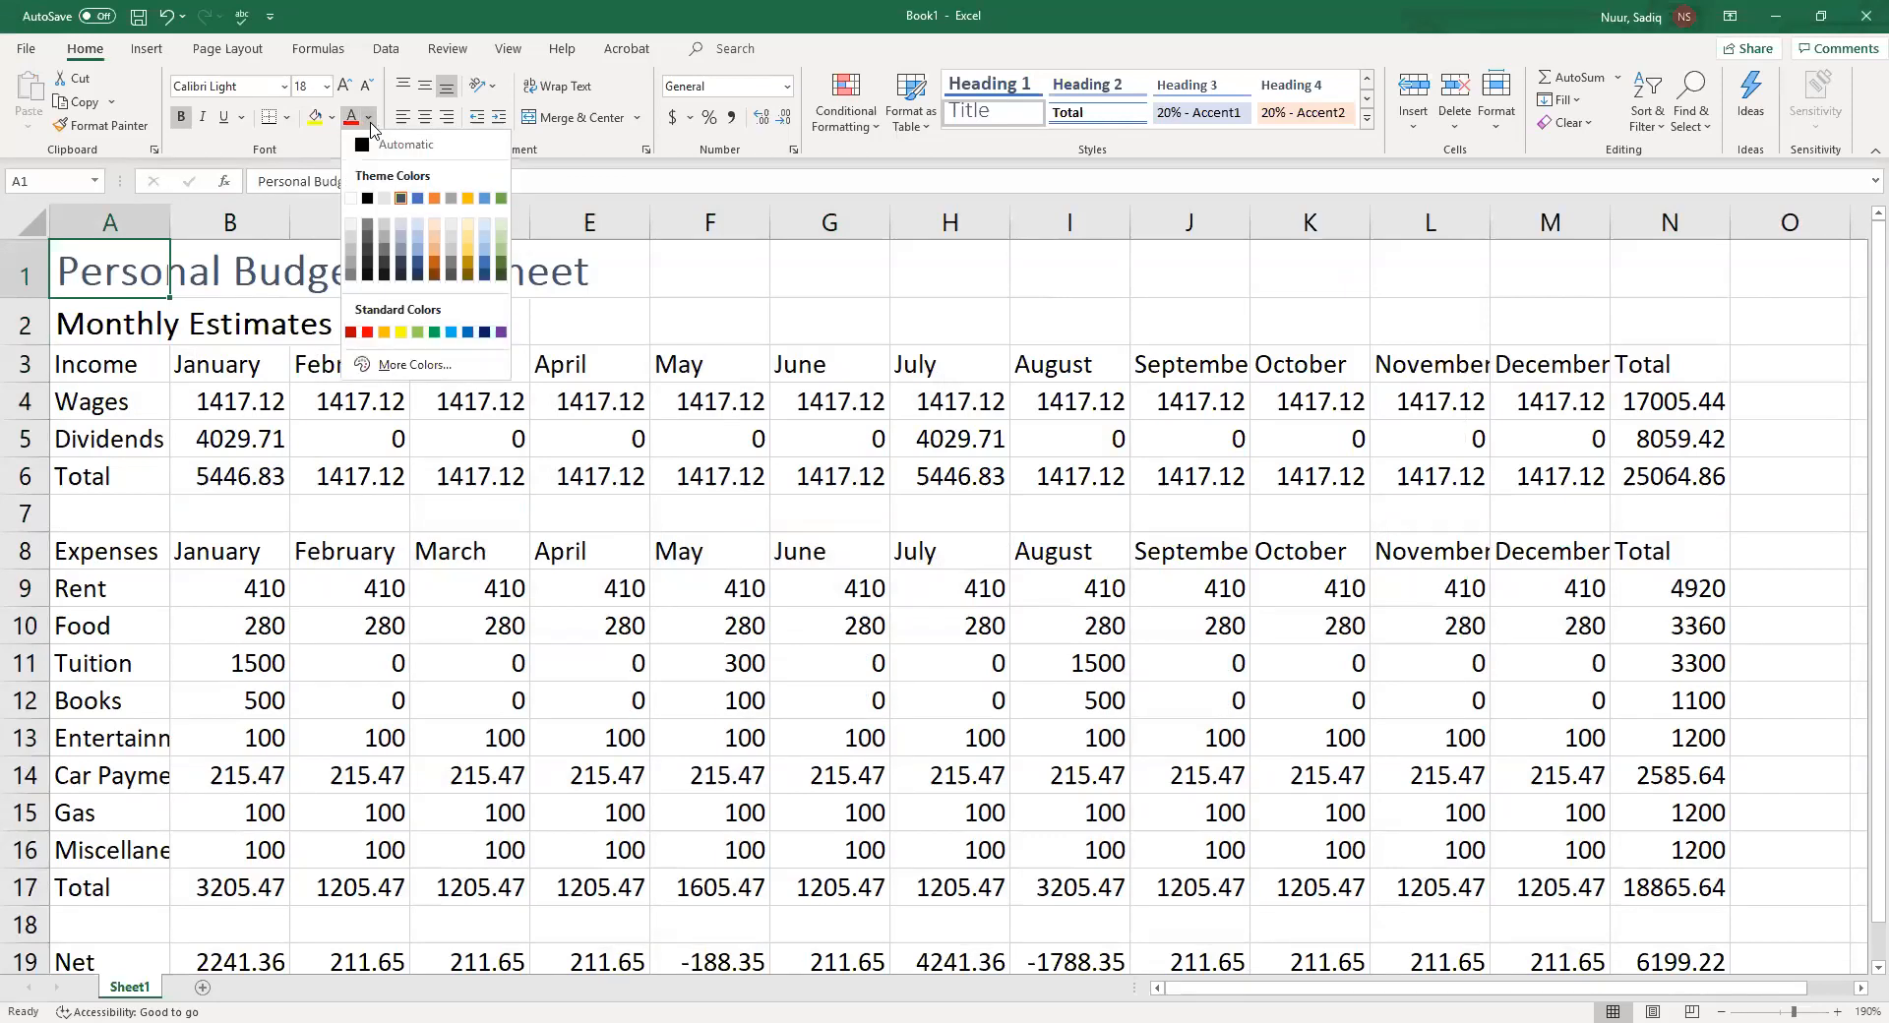
click(436, 199)
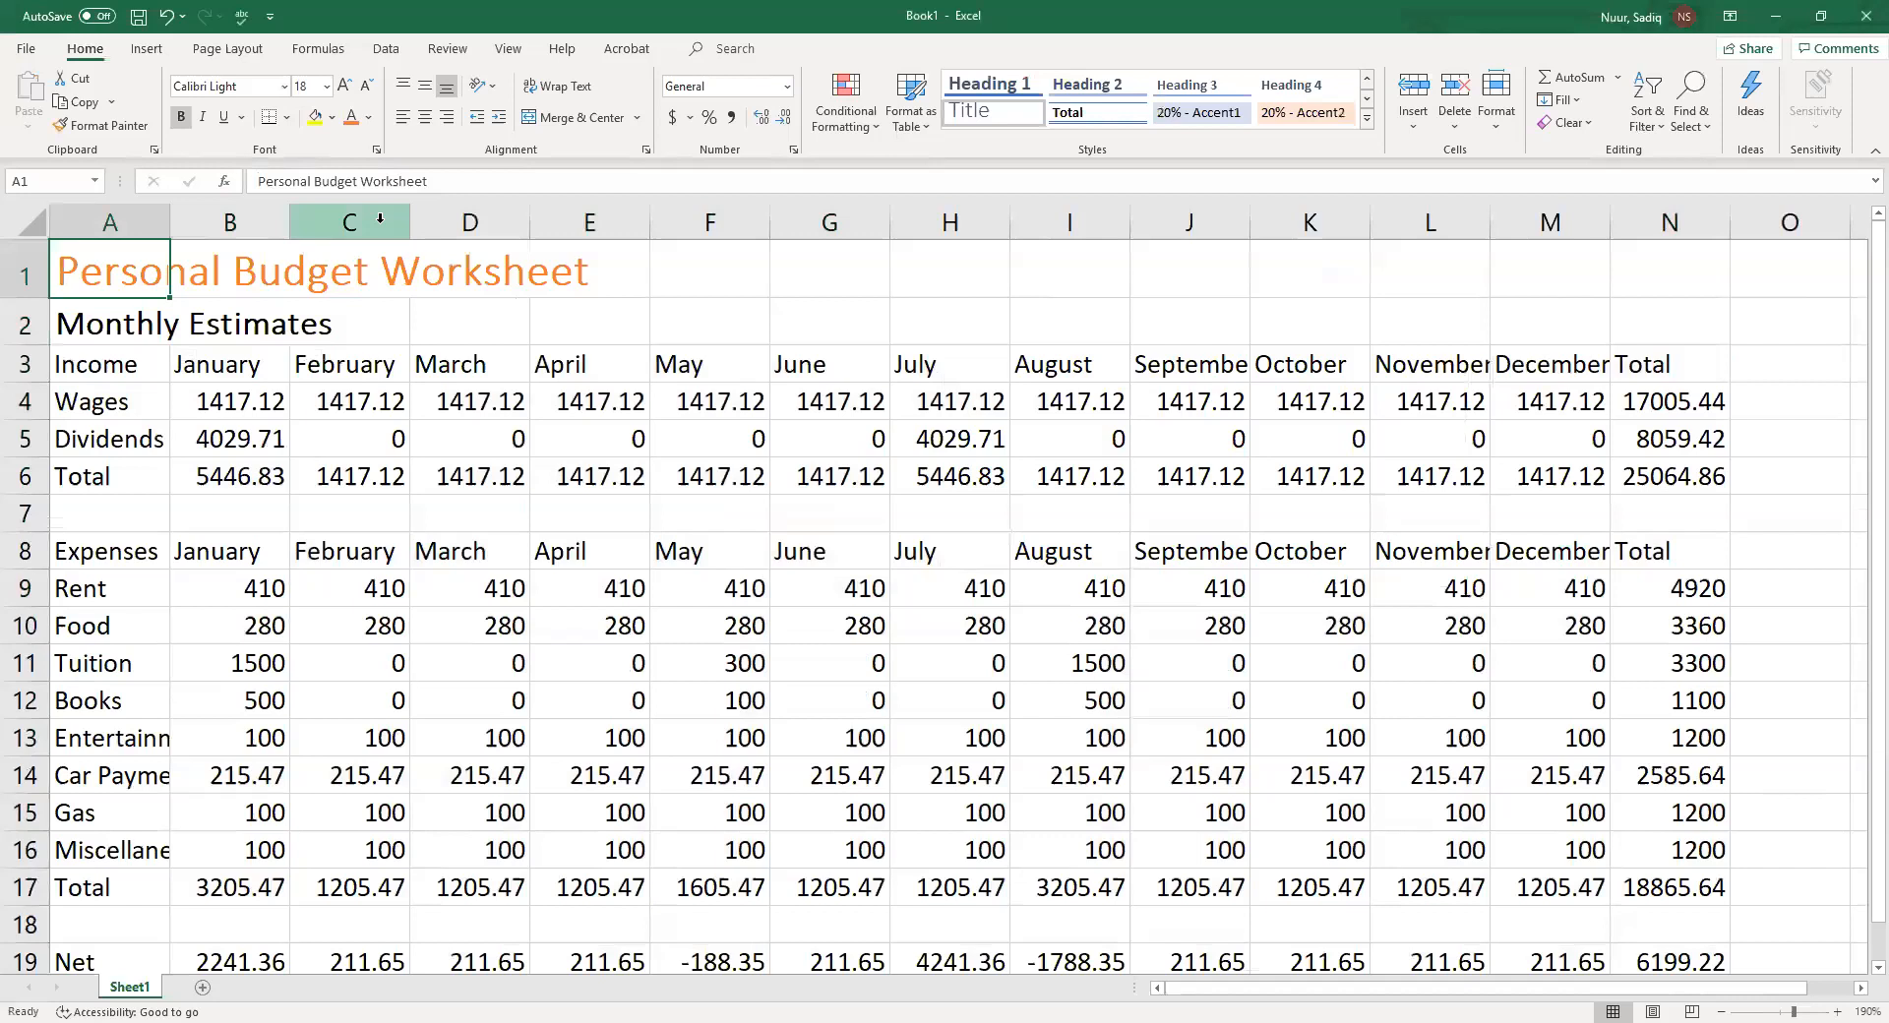
click(123, 331)
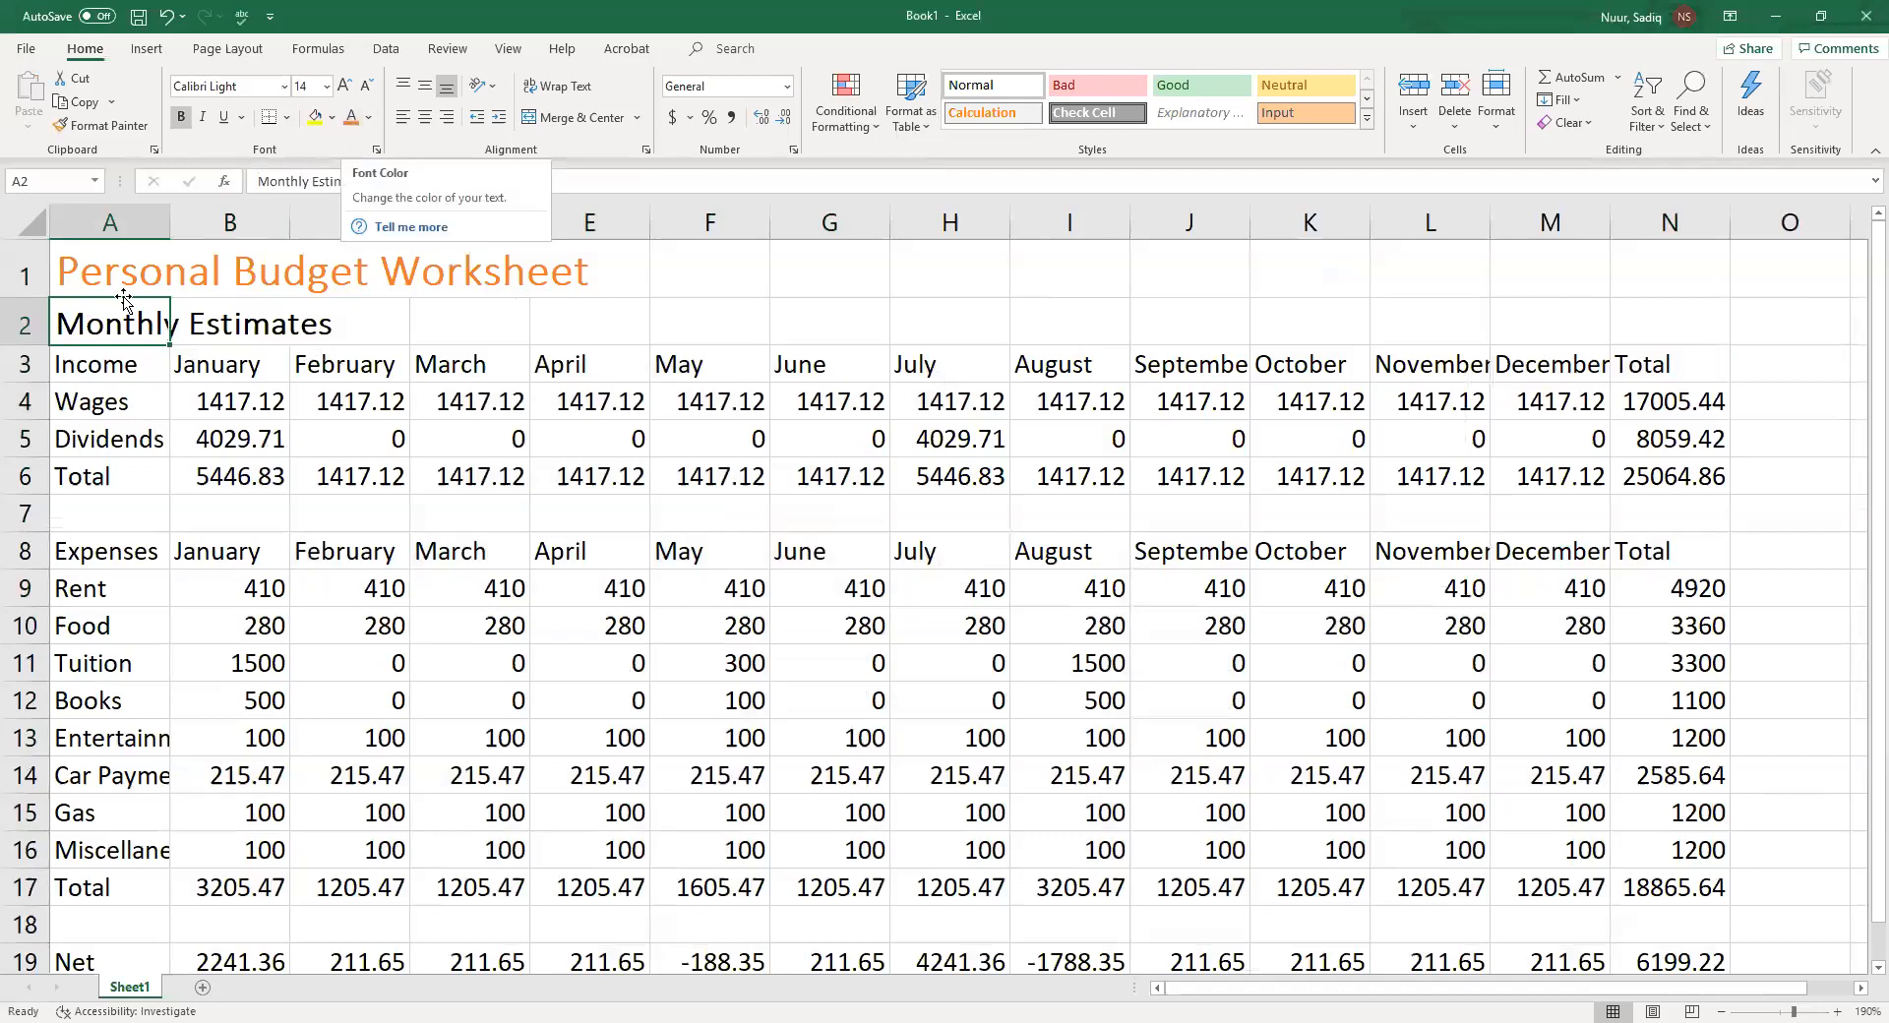
click(351, 117)
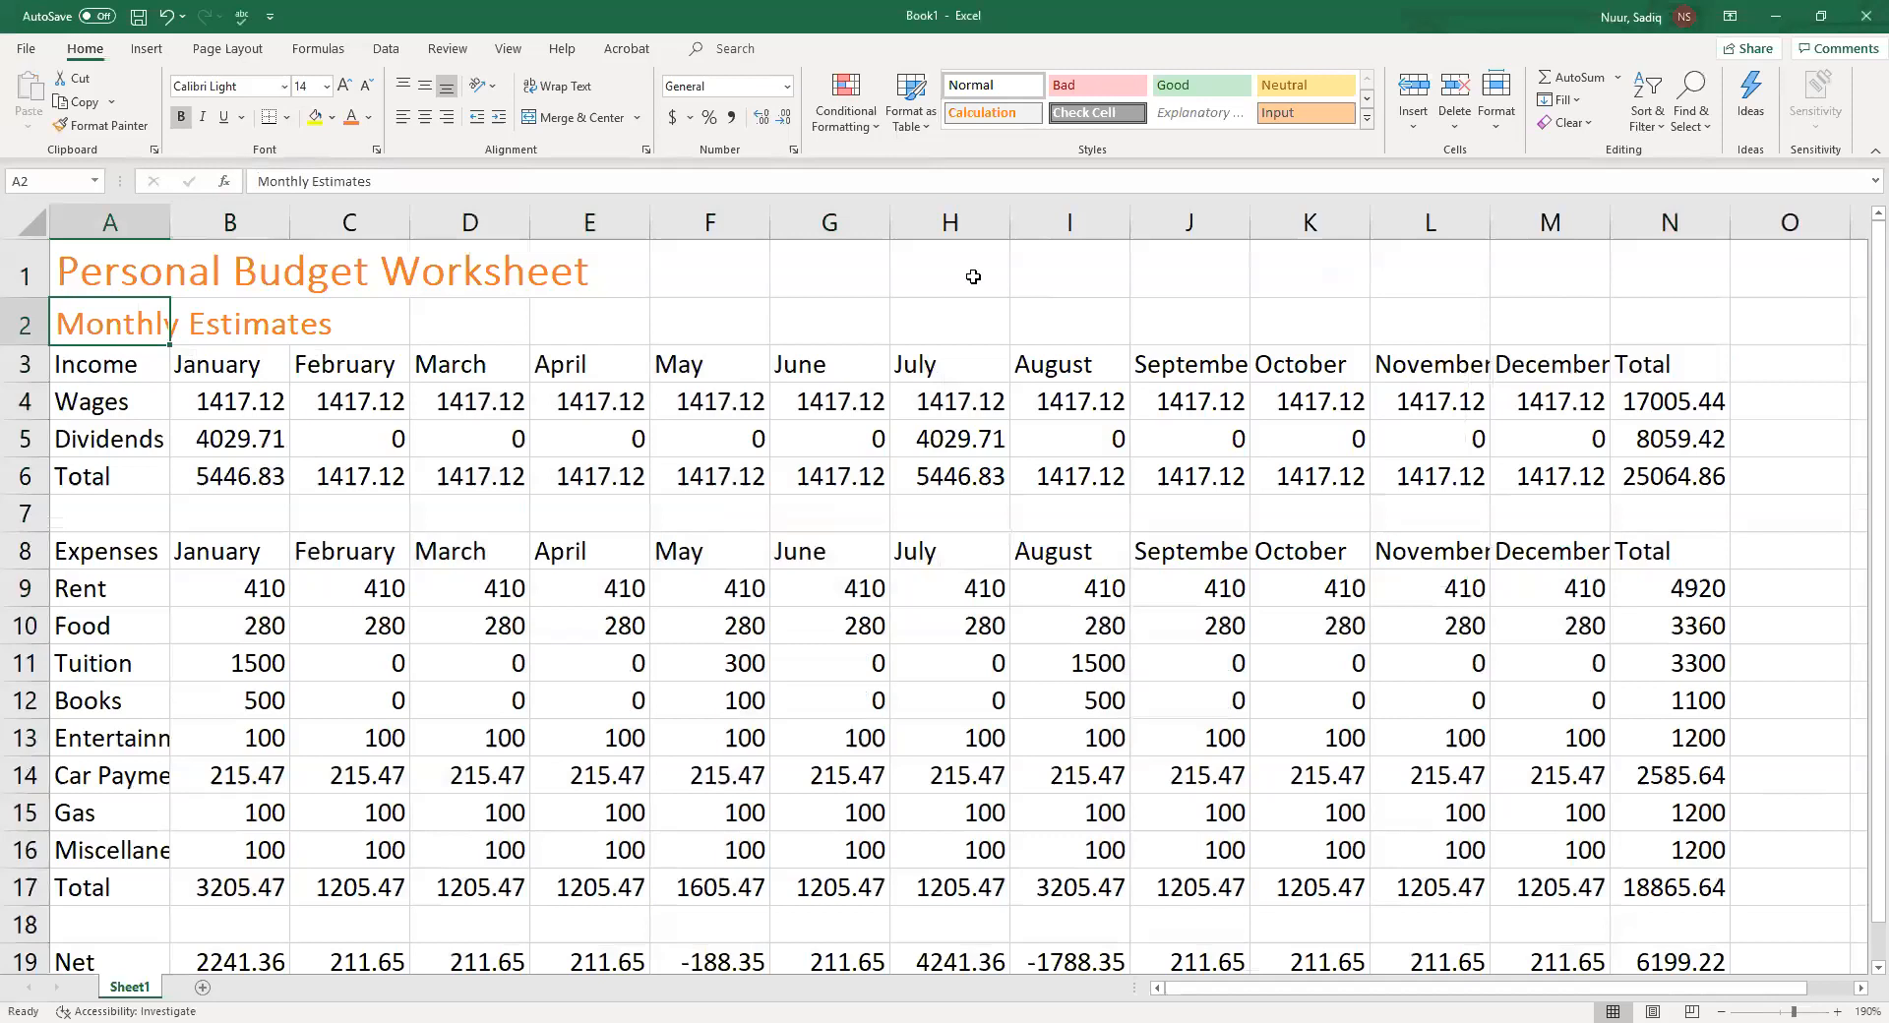
click(239, 273)
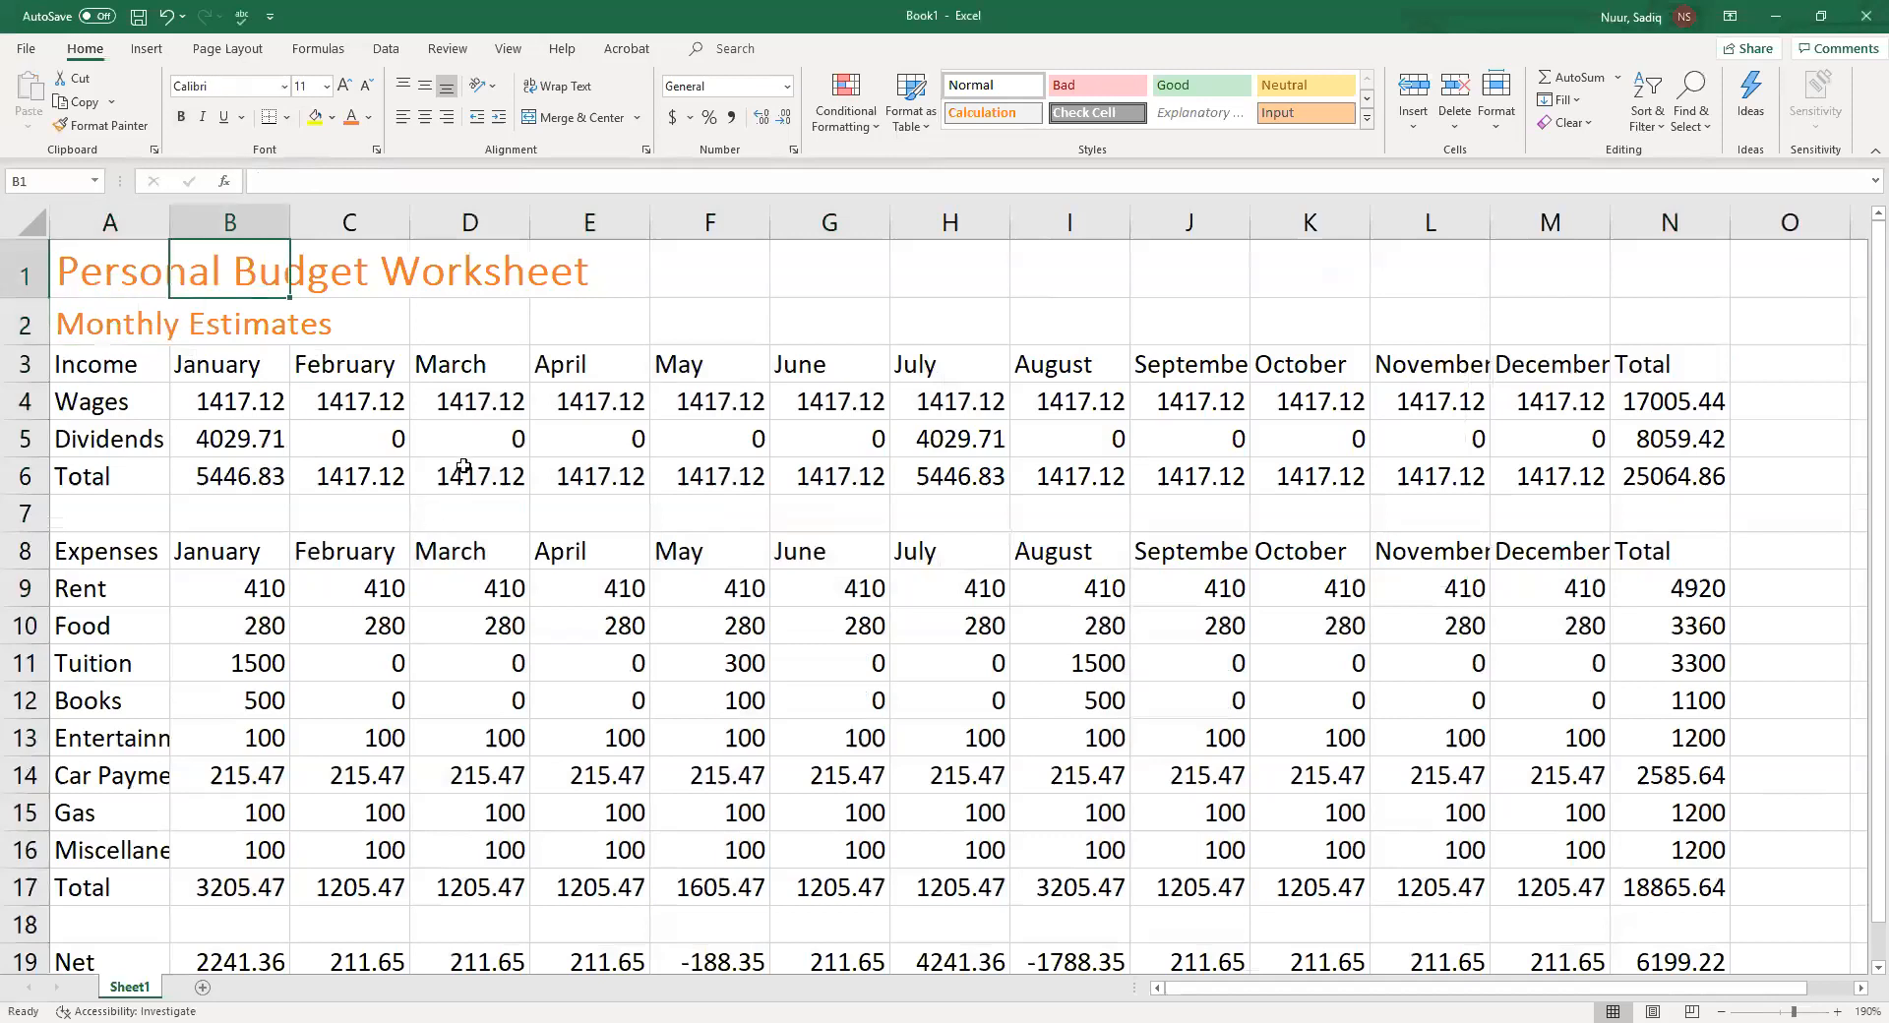
text(Sadiq)
key(Return)
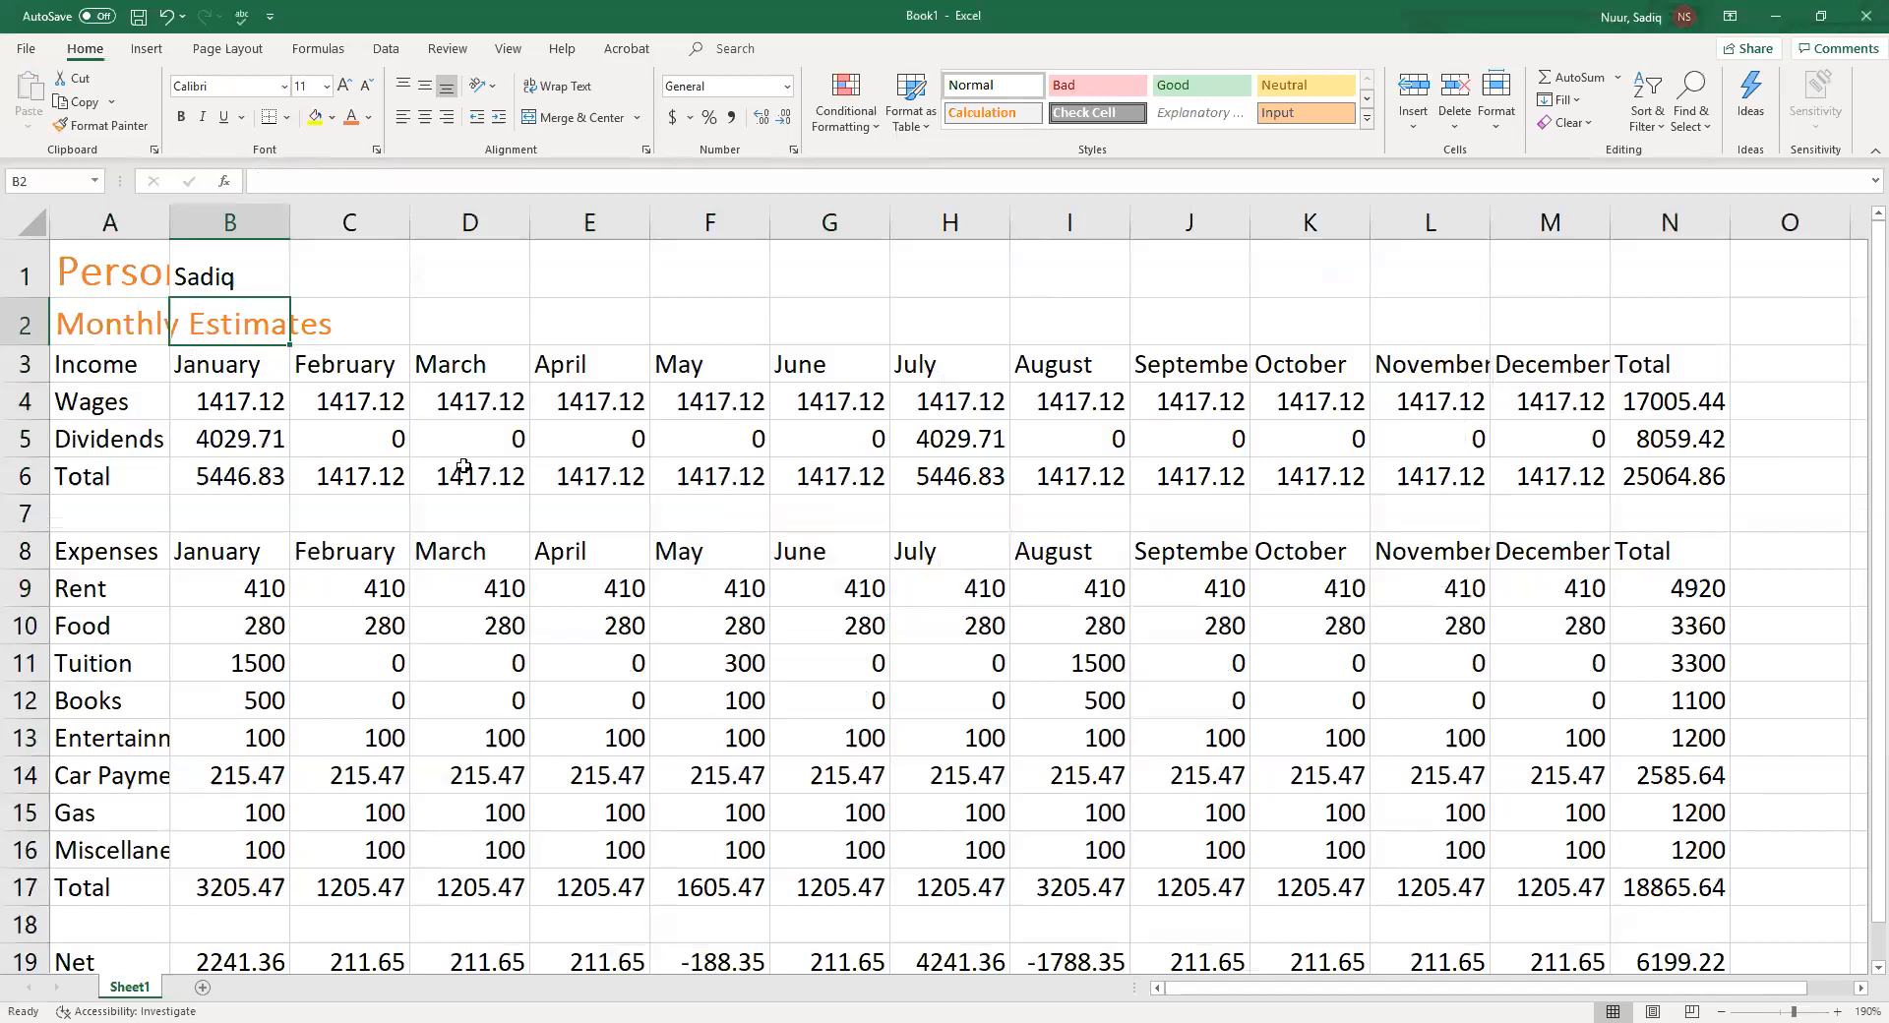
key(Up)
key(Delete)
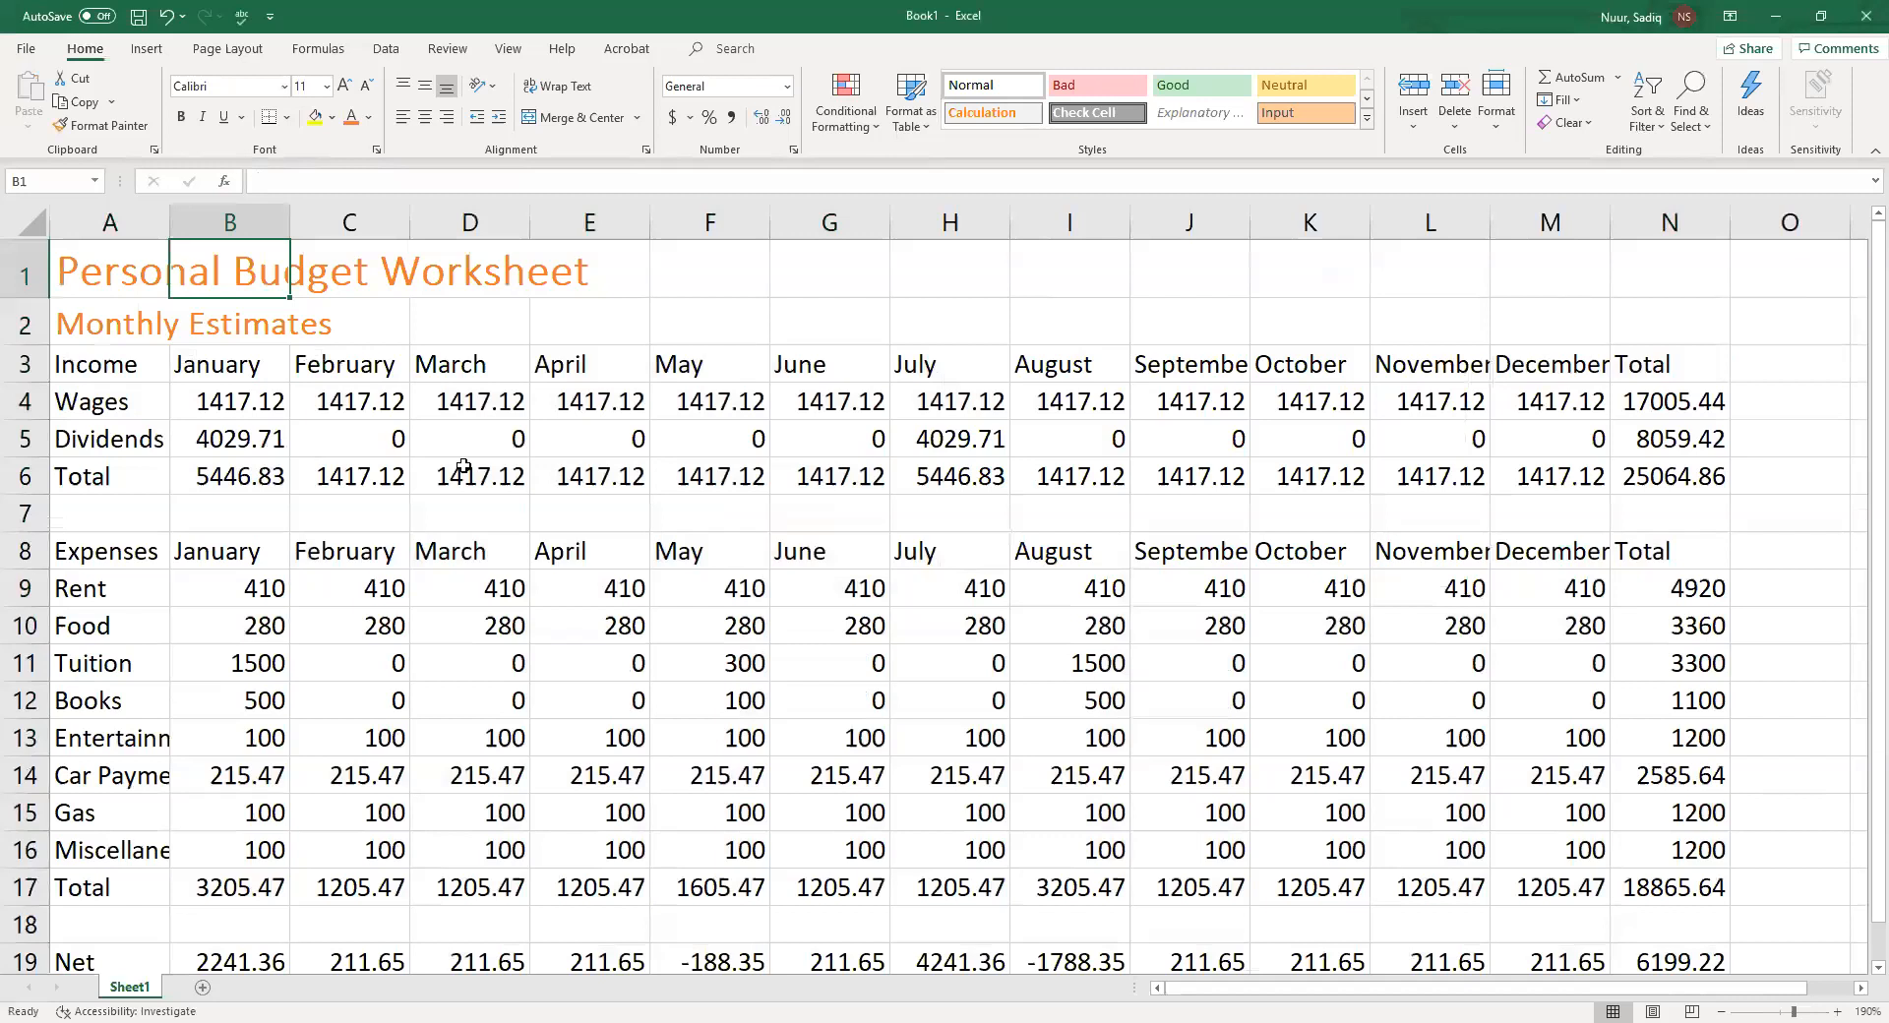
Merge and center the title across A1:N1
click(95, 285)
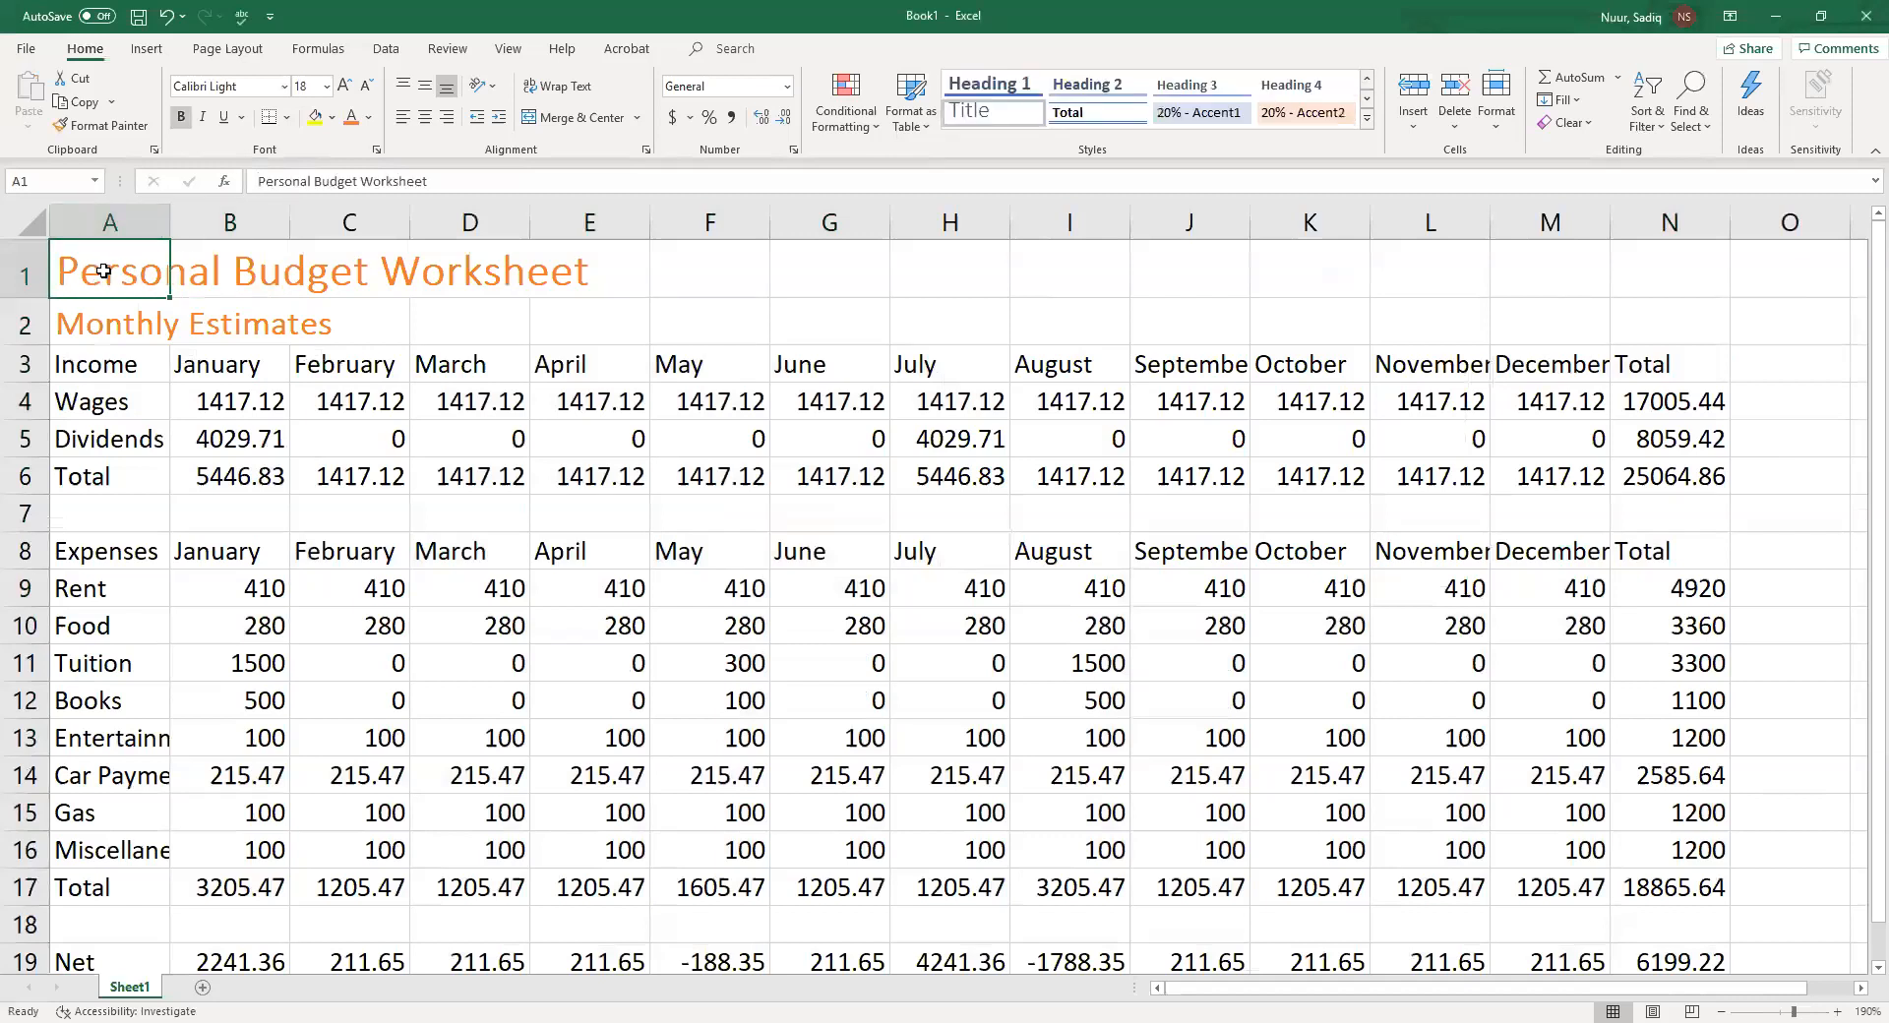
drag(105, 266, 1624, 277)
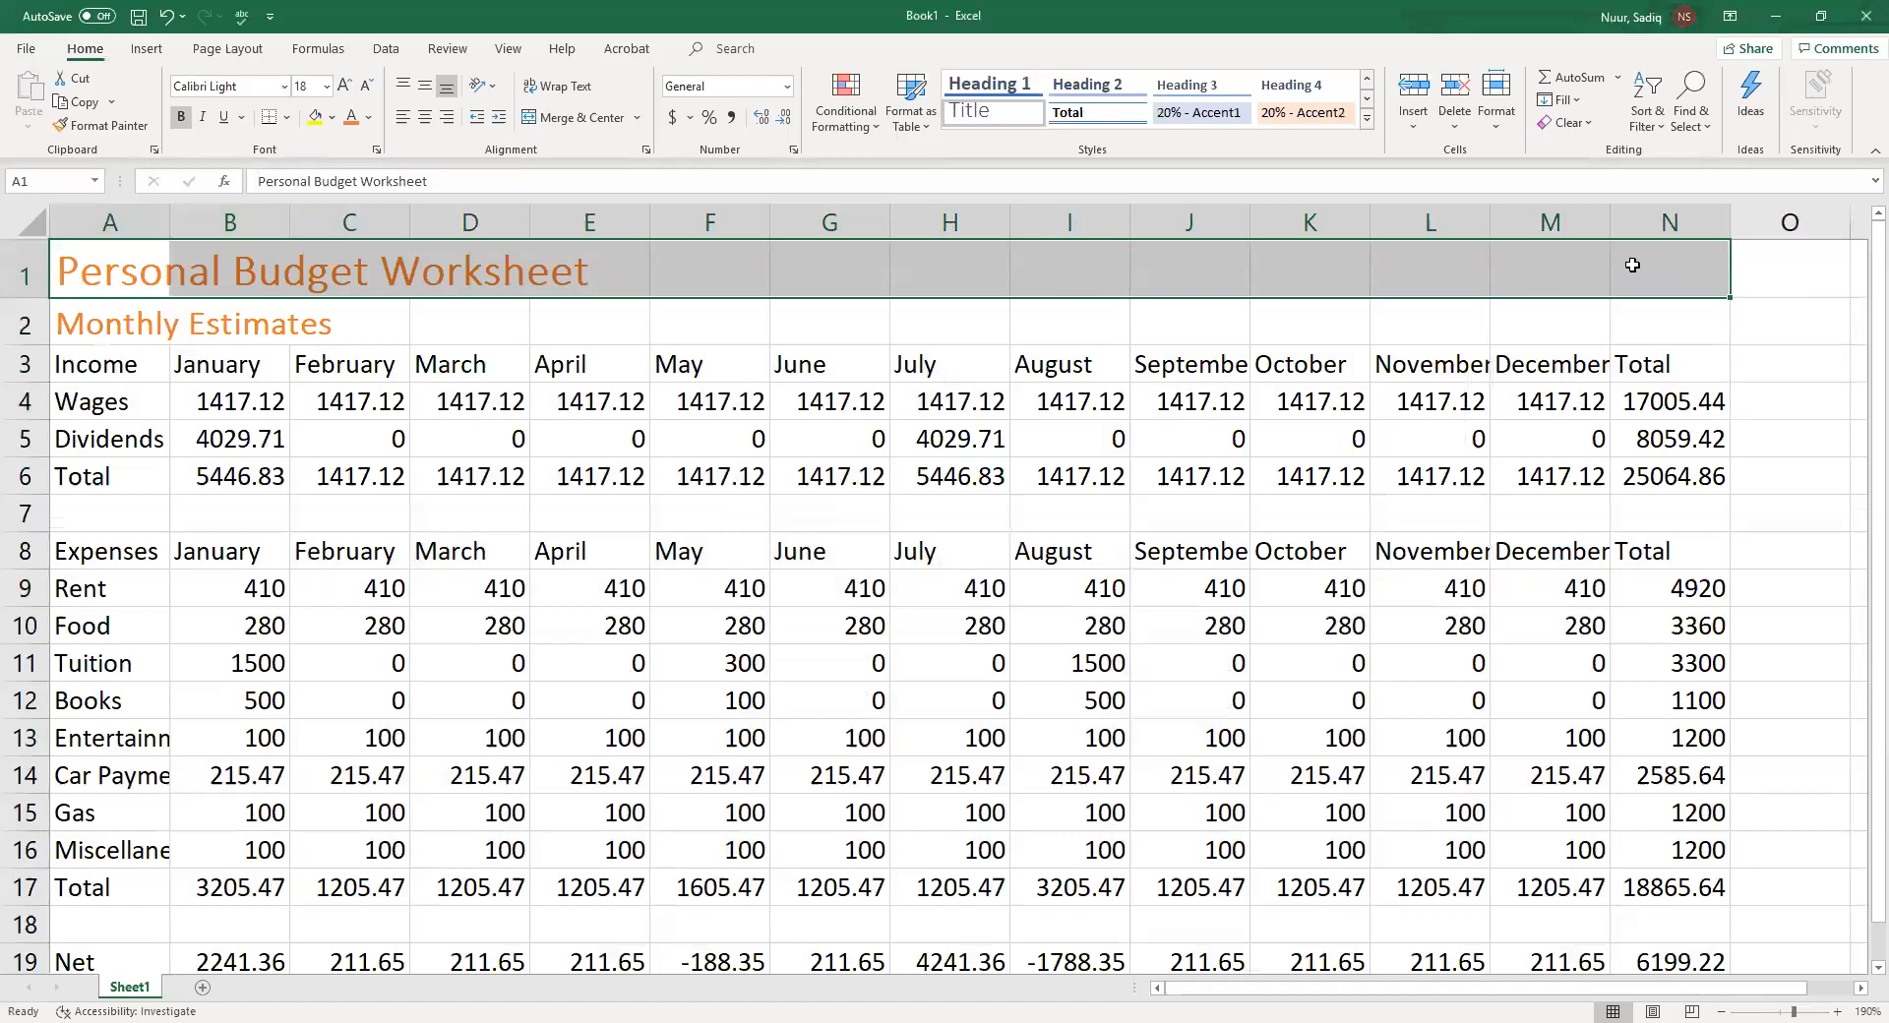
click(565, 122)
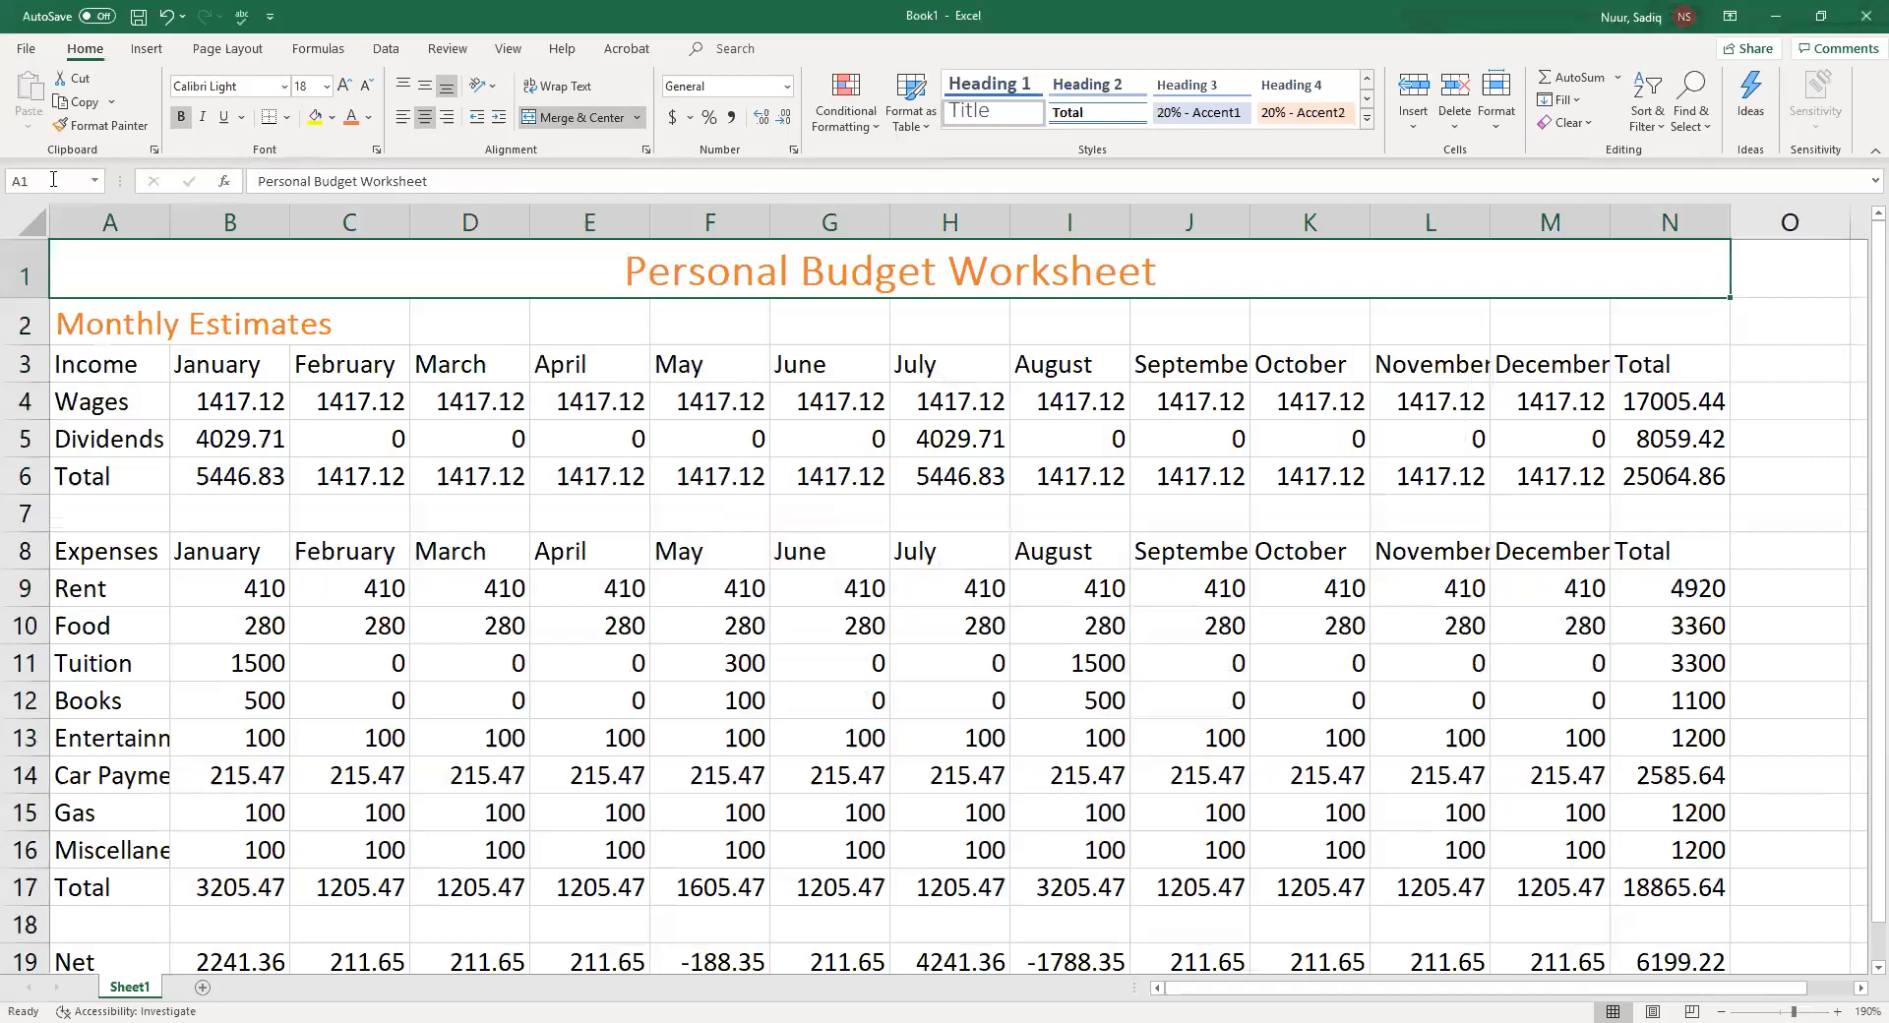
Merge and center the Monthly Estimates subtitle across A2:N2
click(118, 326)
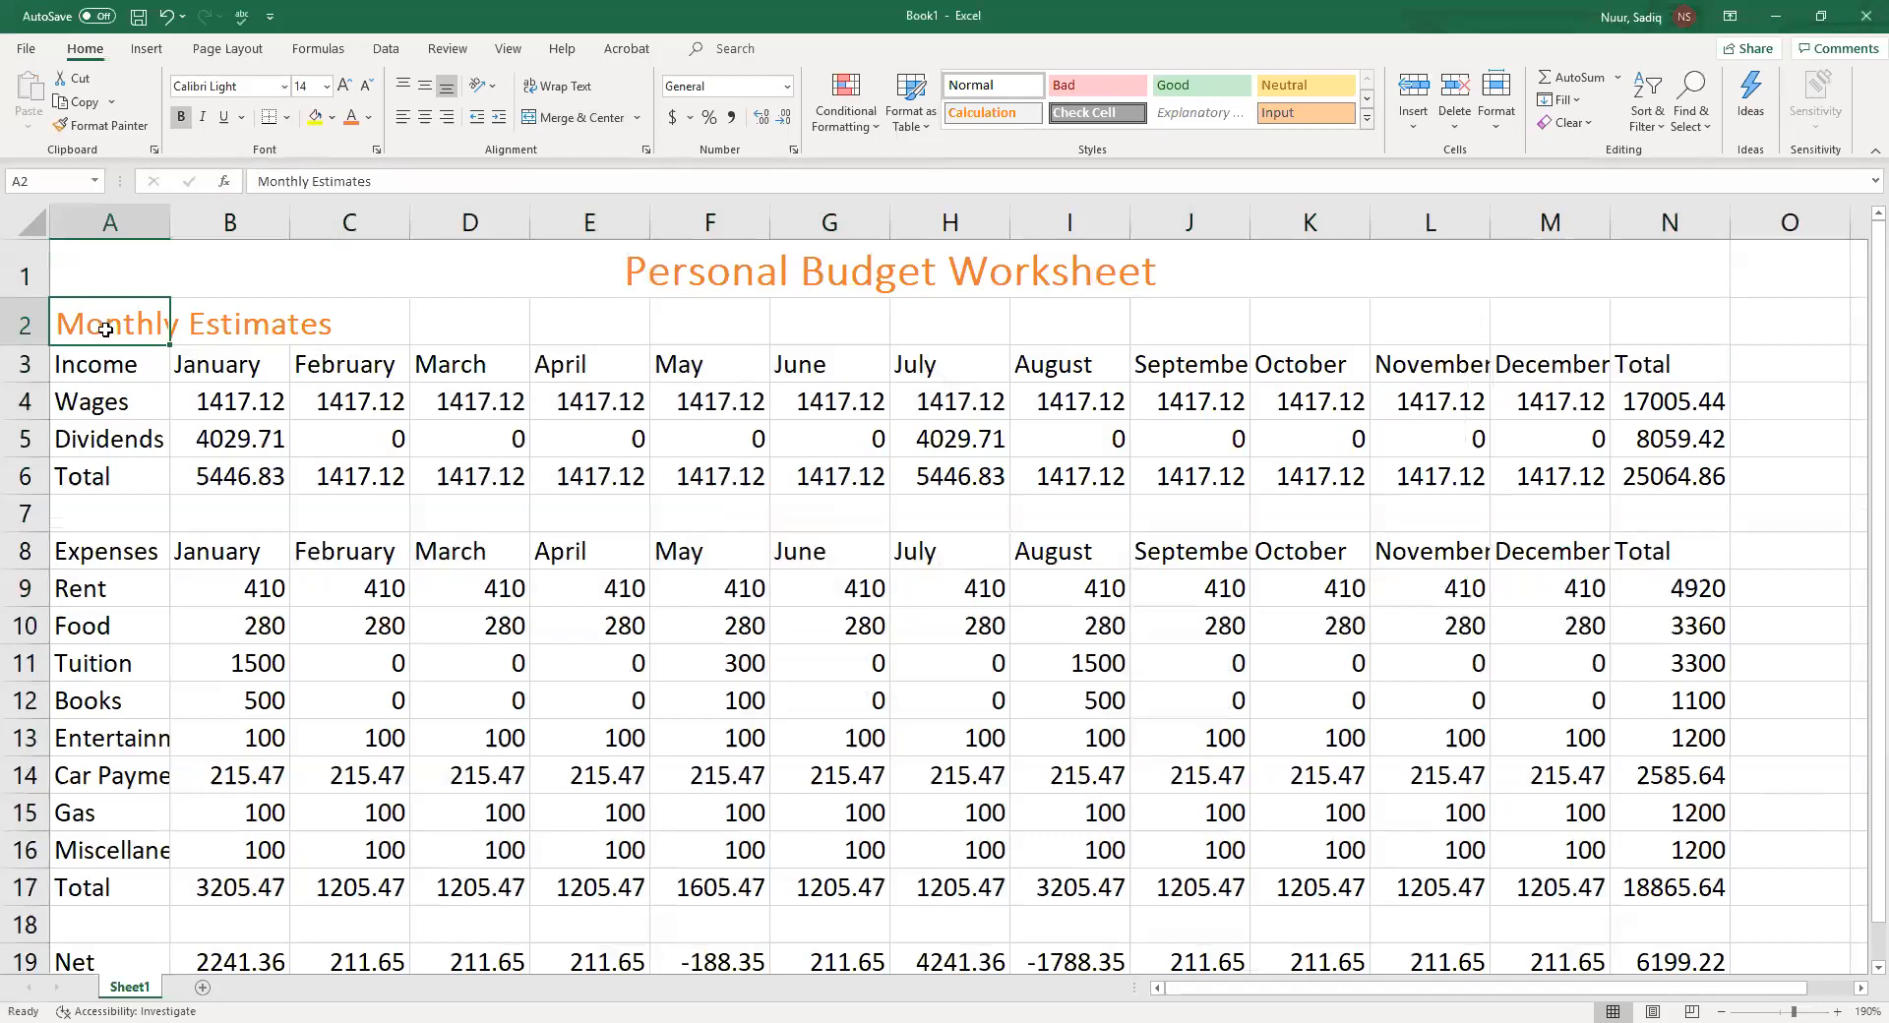
drag(105, 324, 1649, 333)
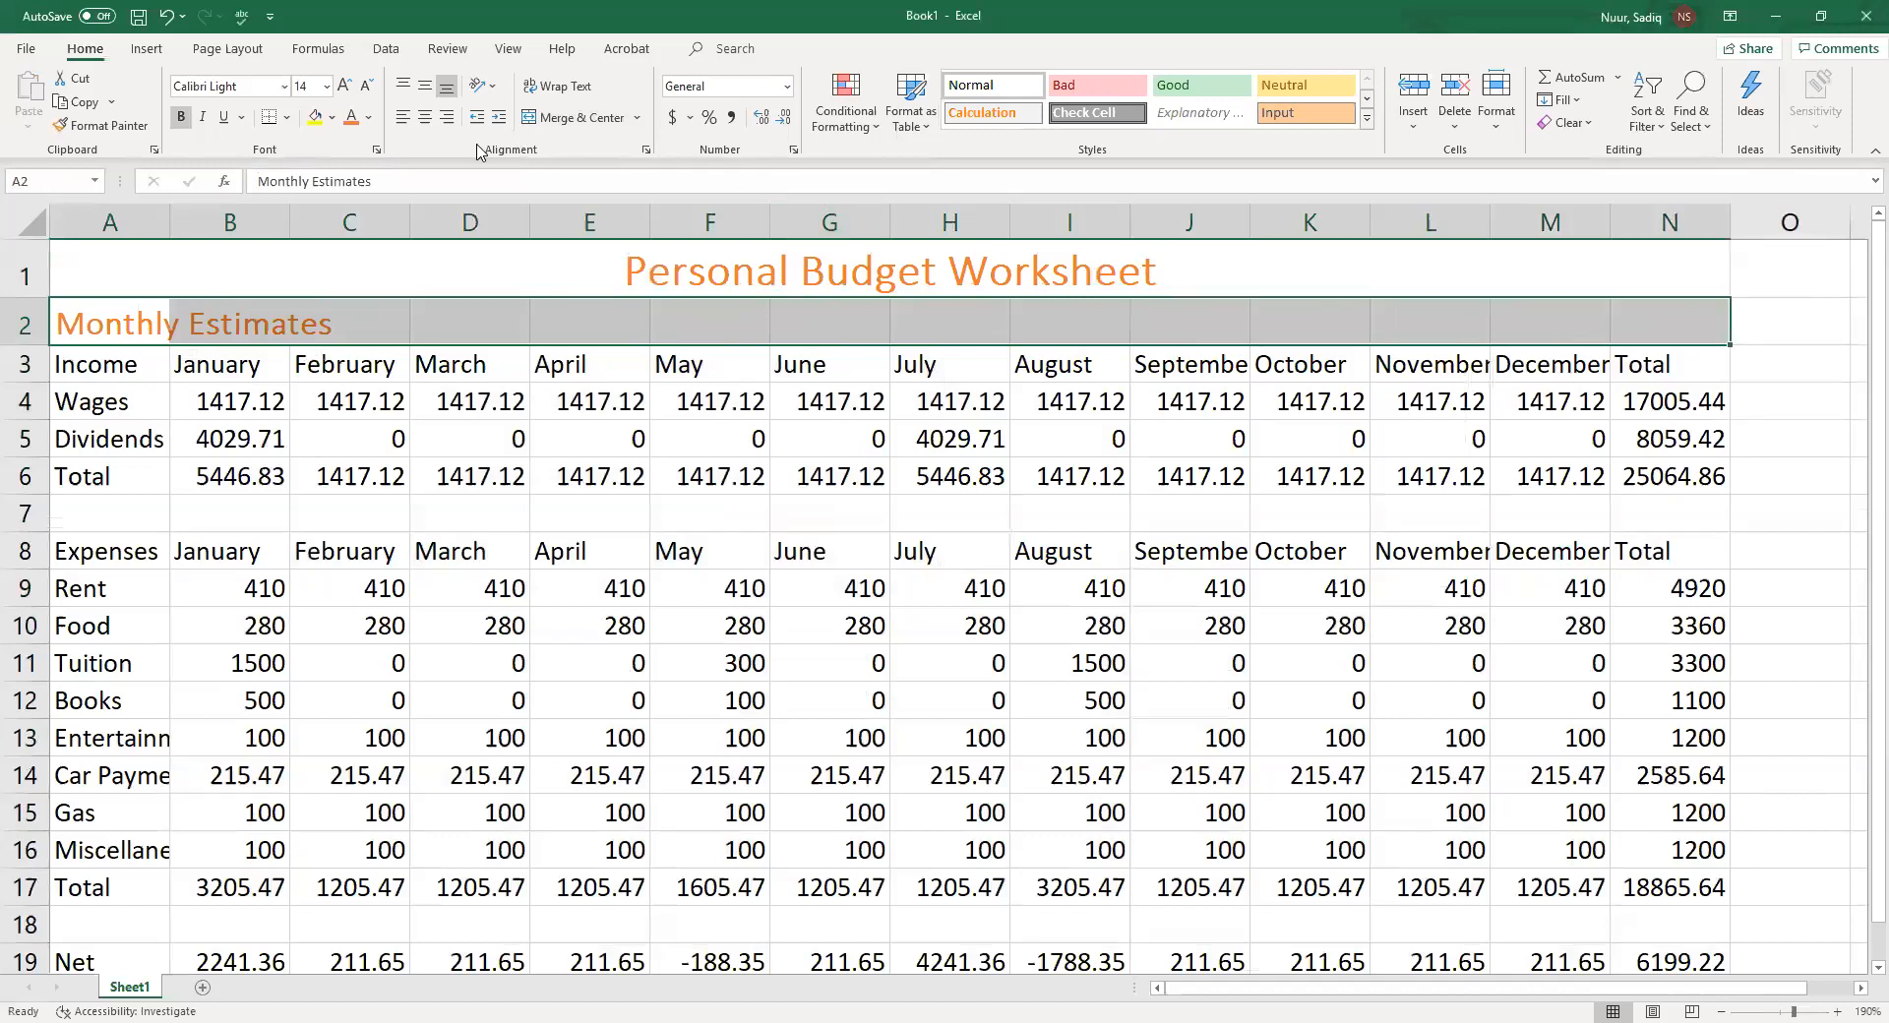
click(579, 119)
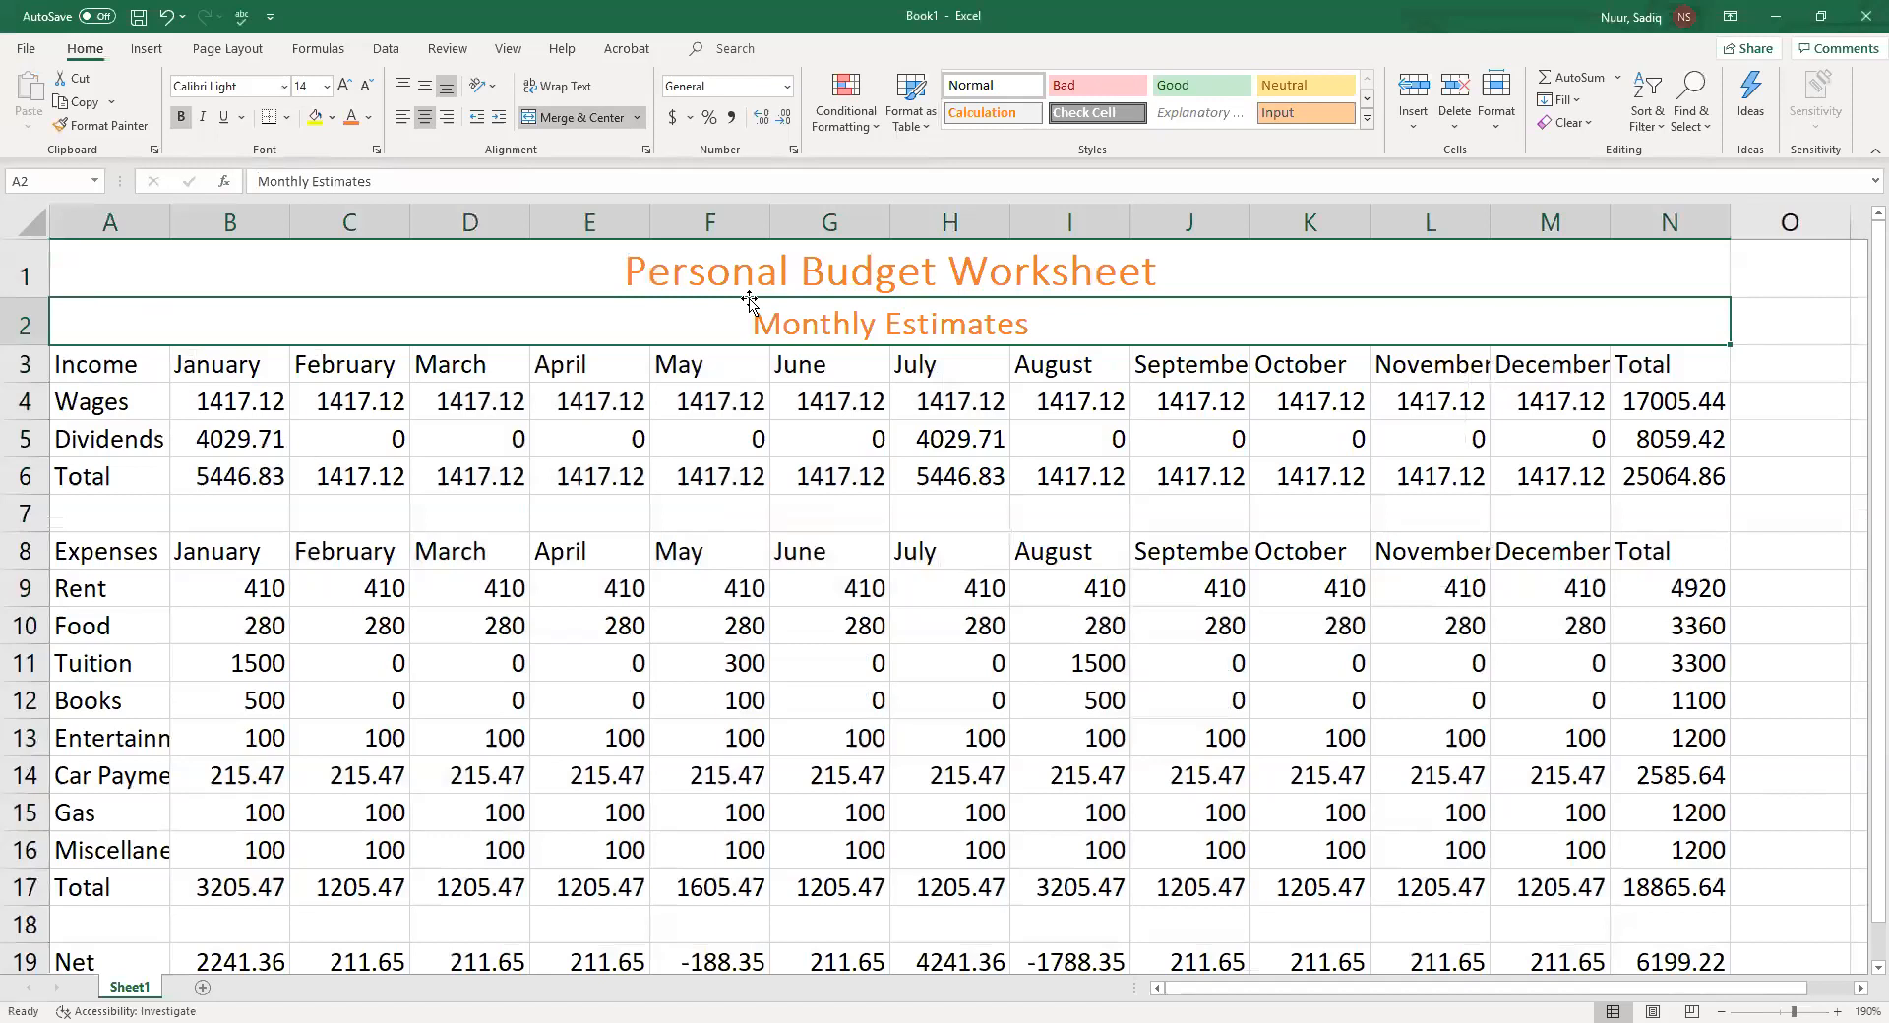
Apply the Heading 1 cell style to the income header row A3:N3
click(102, 367)
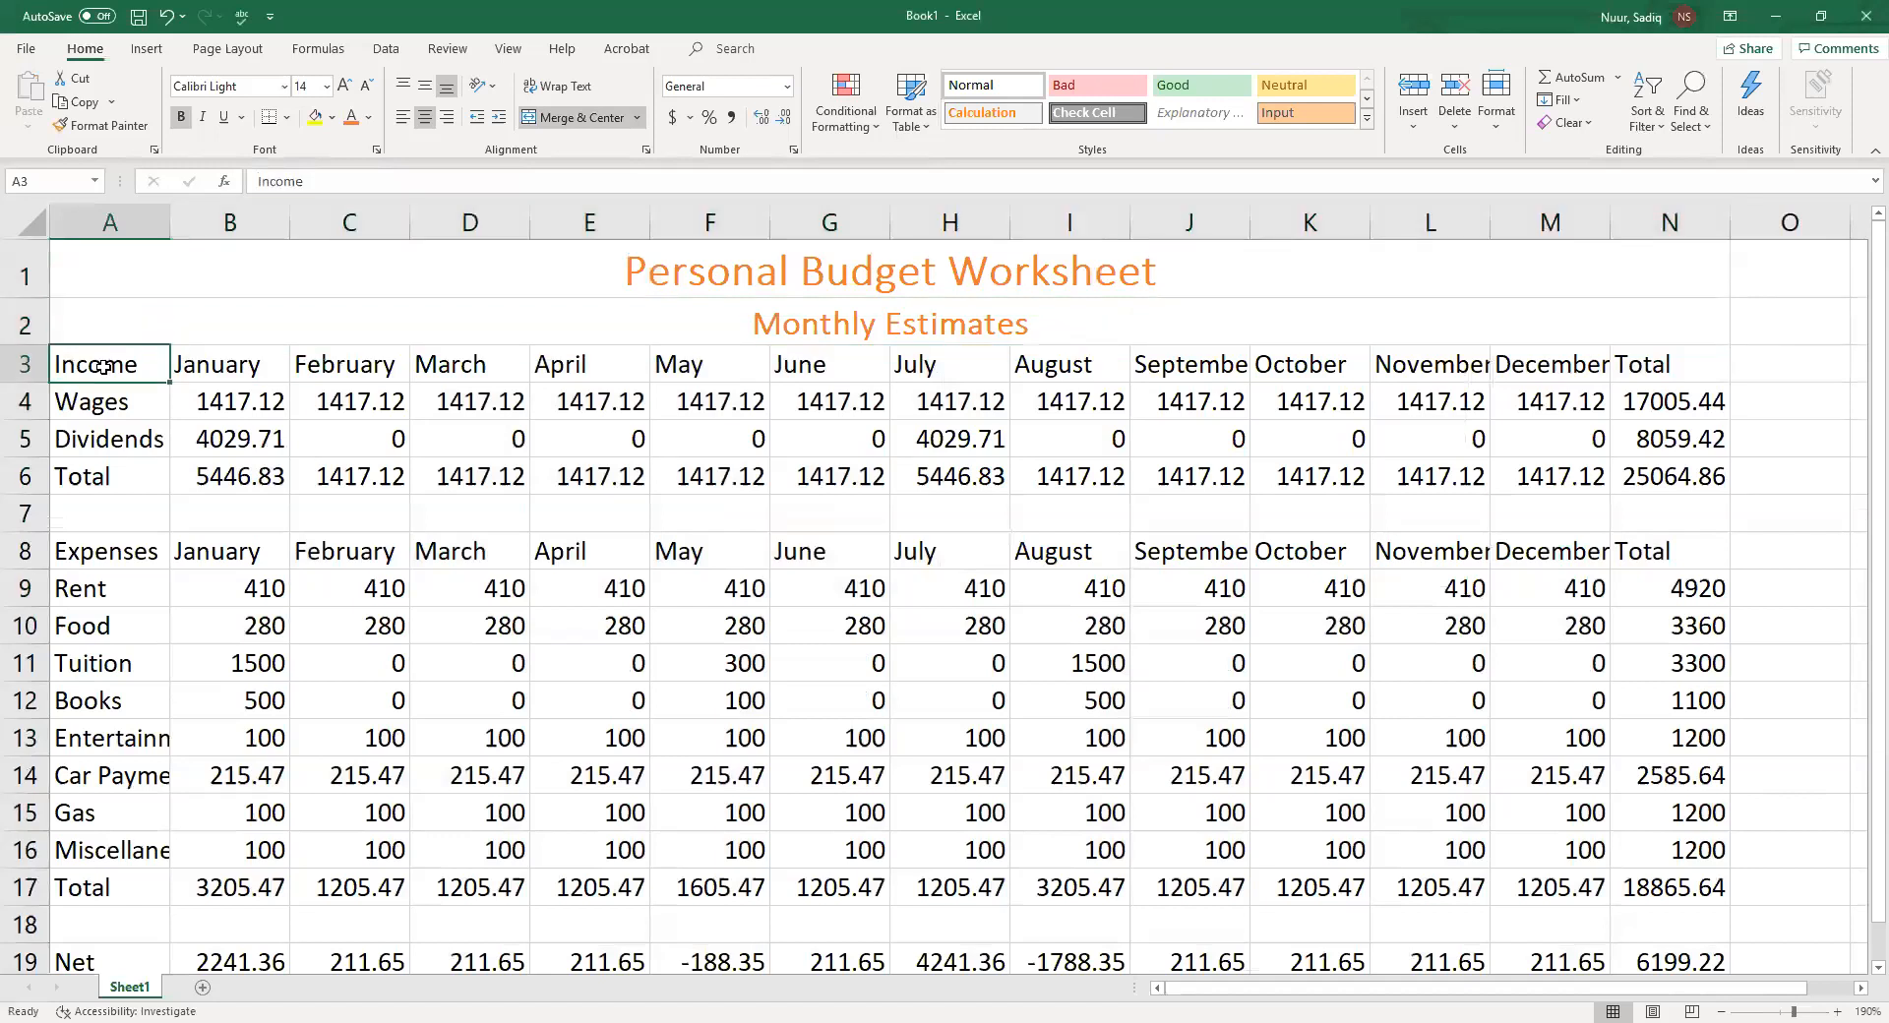
drag(103, 367, 1632, 360)
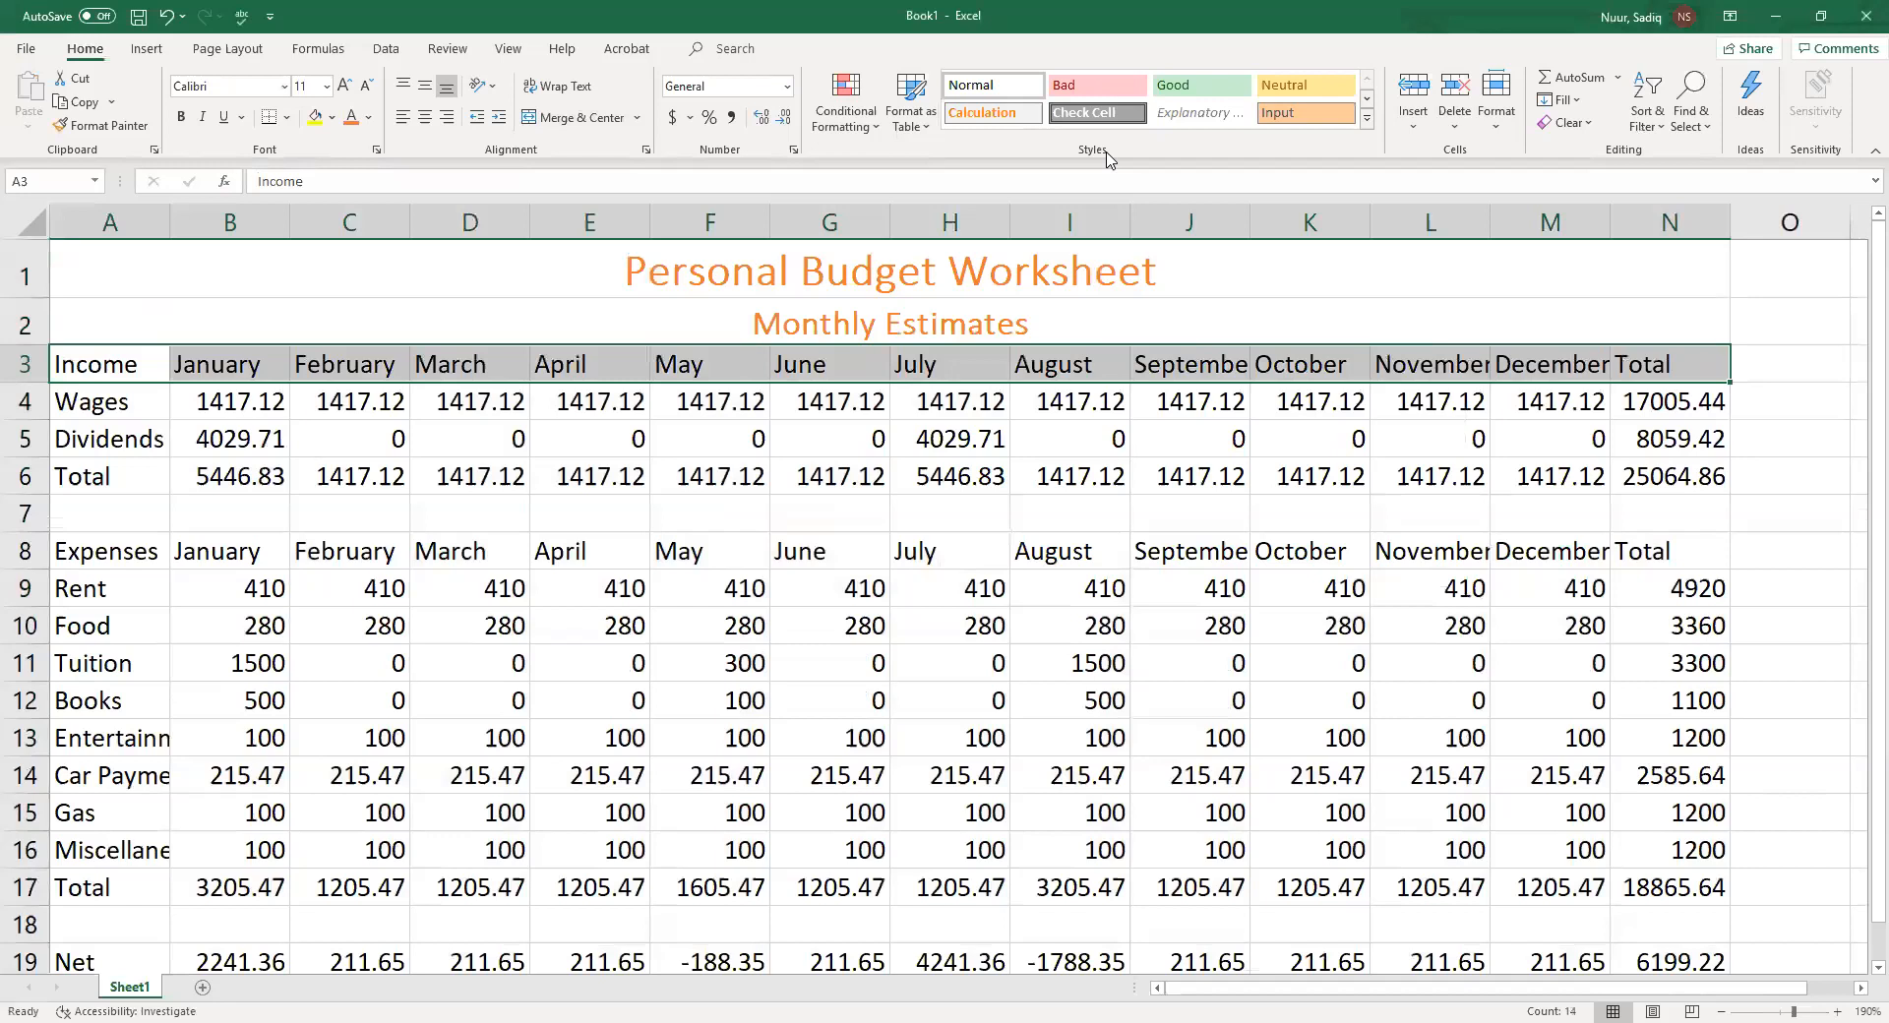
key(ctrl+q)
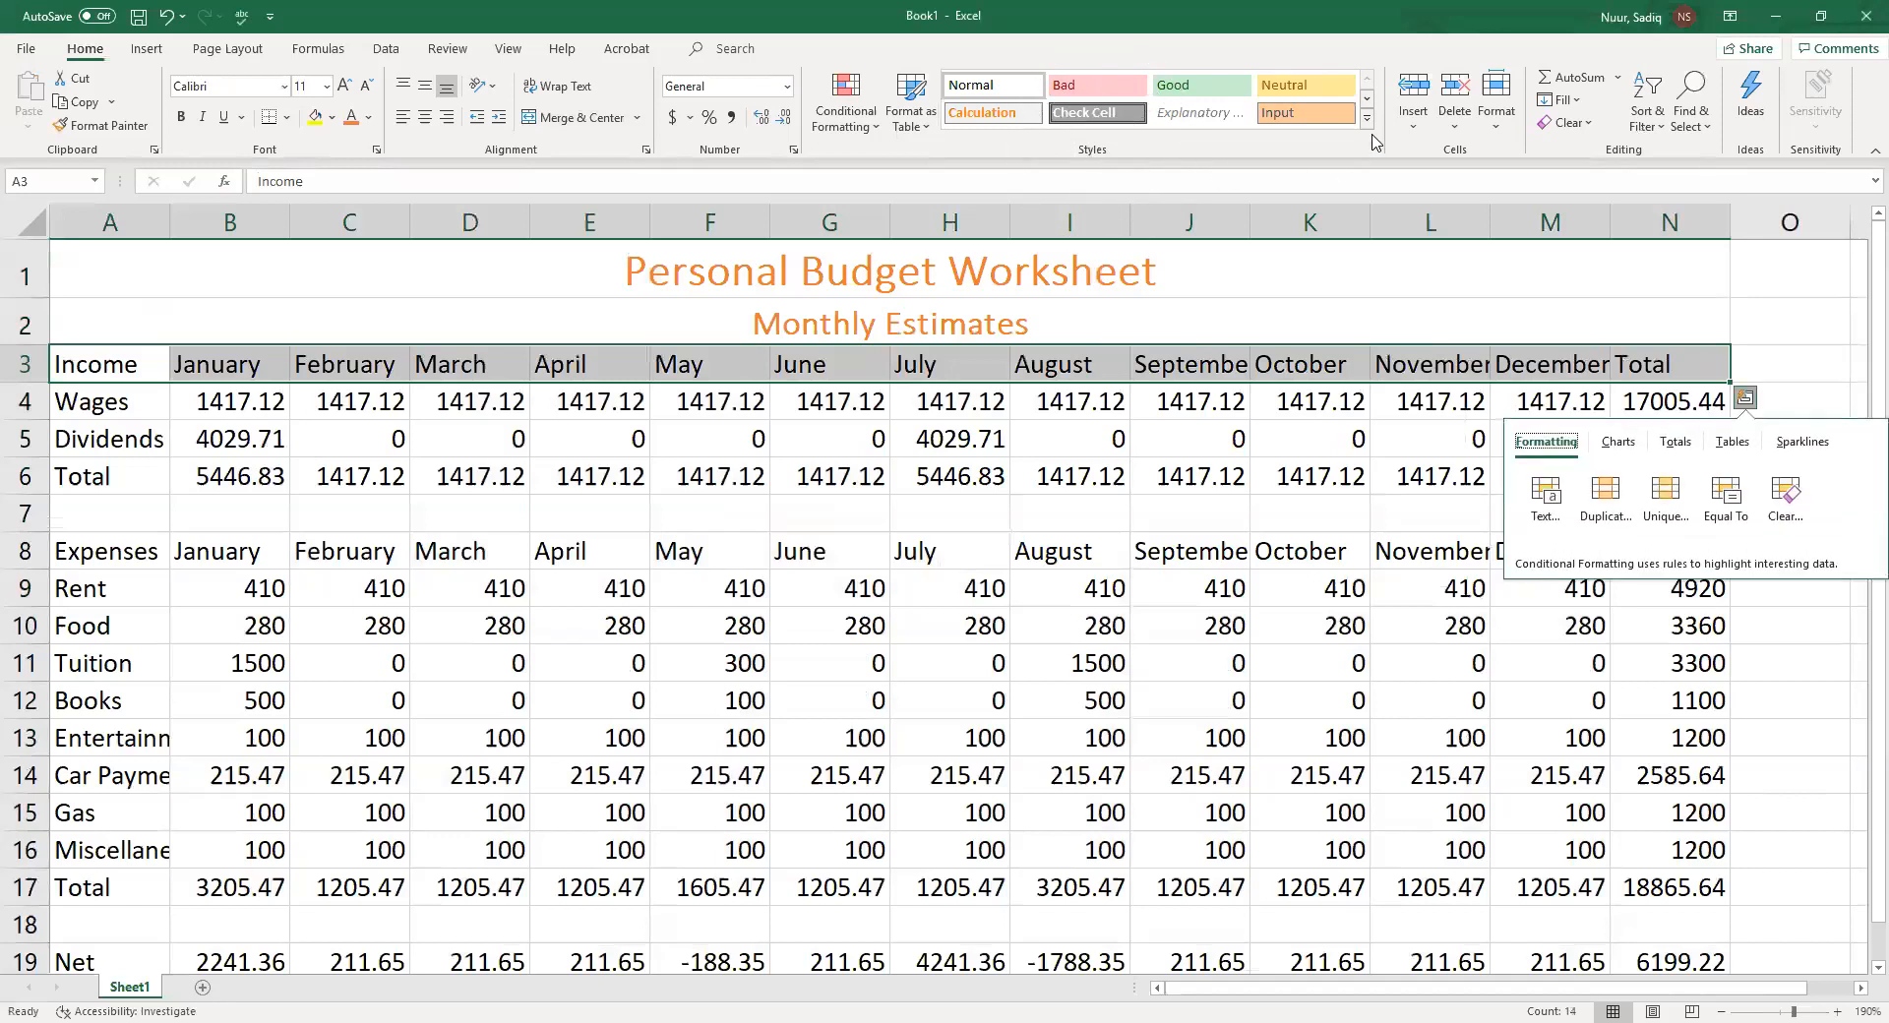
key(ctrl)
click(1367, 122)
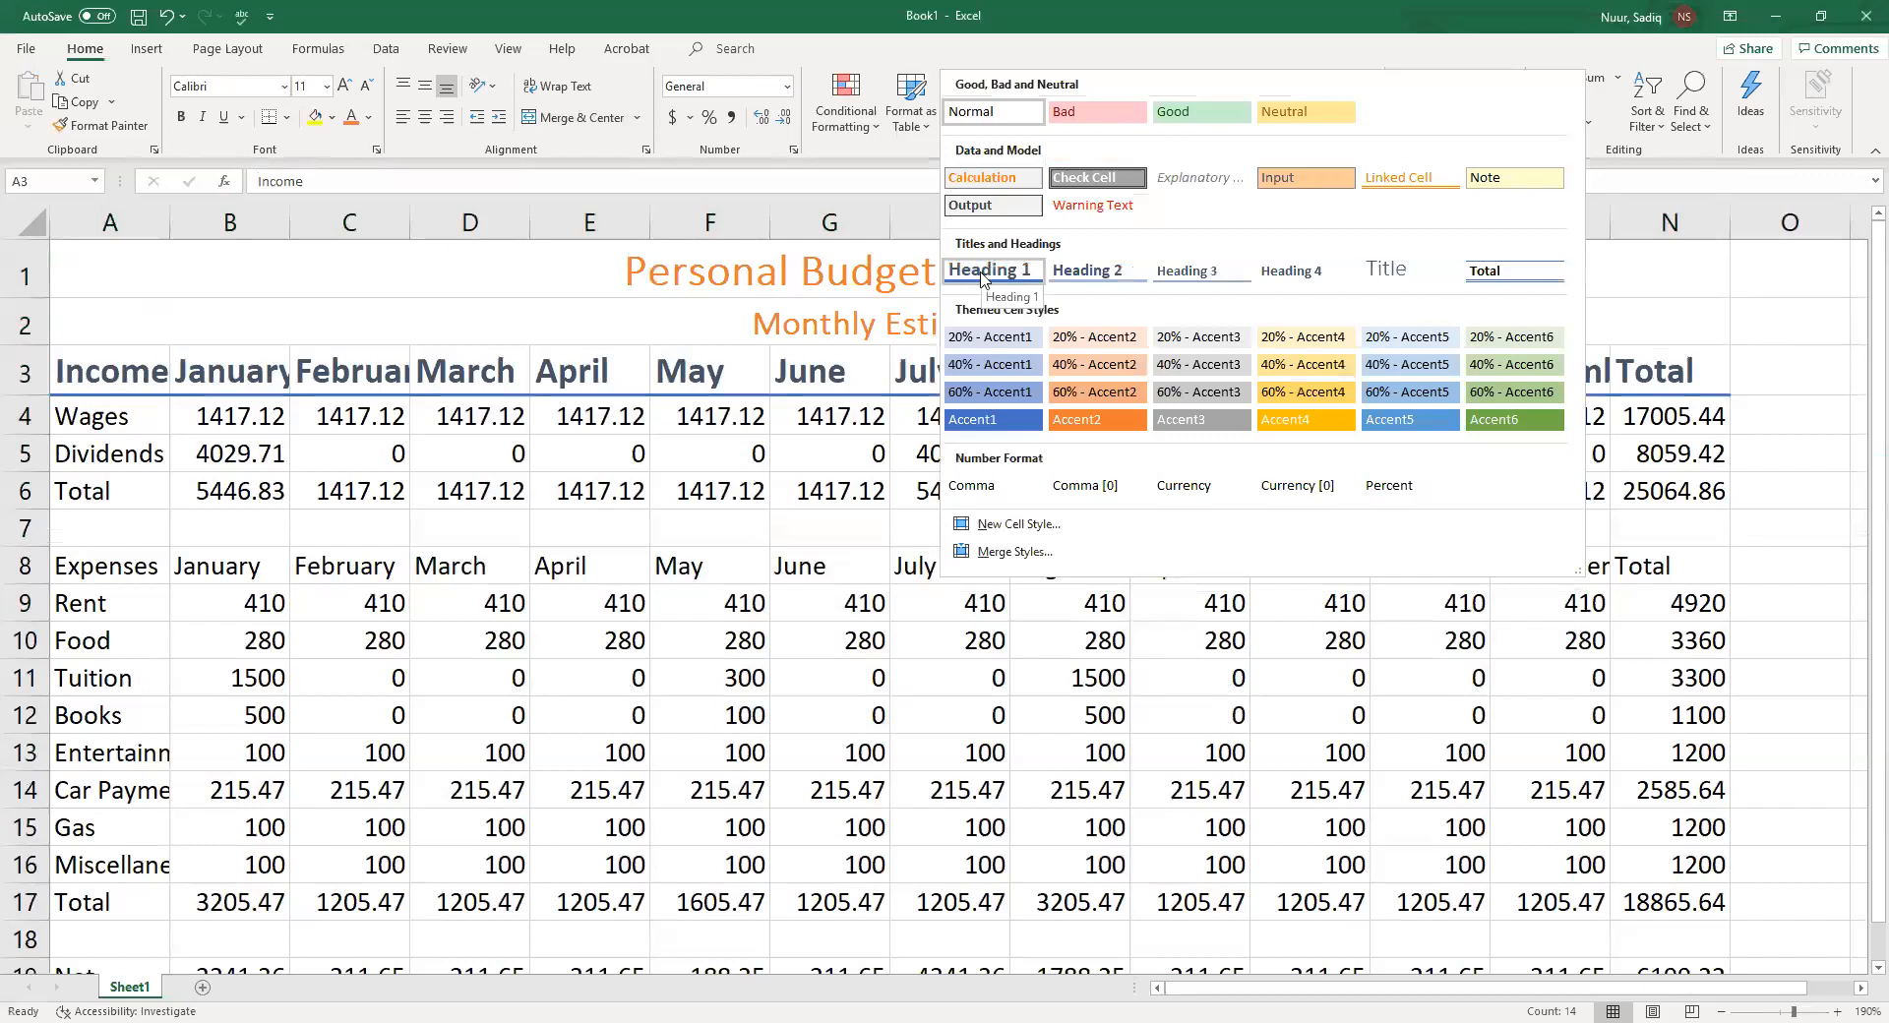
click(981, 278)
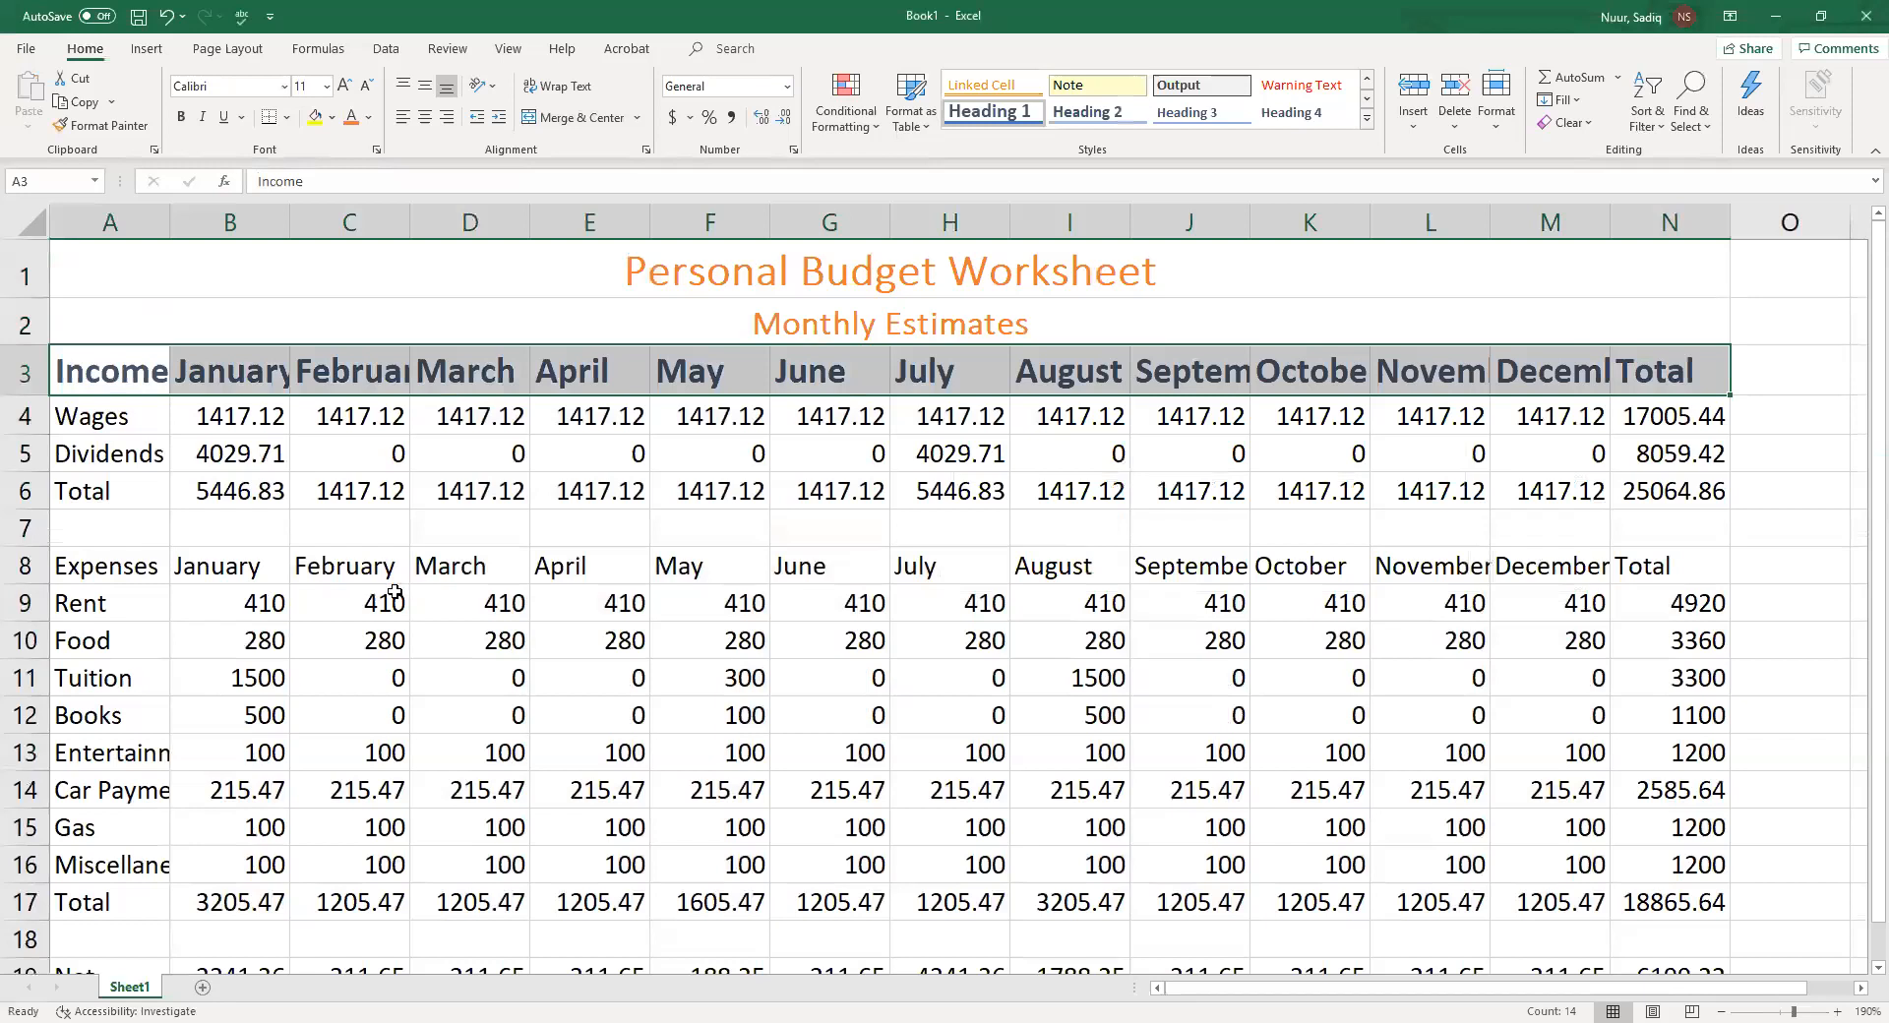
Apply the Heading 1 cell style to the expenses header row A8:N8
click(79, 569)
drag(135, 562, 1673, 556)
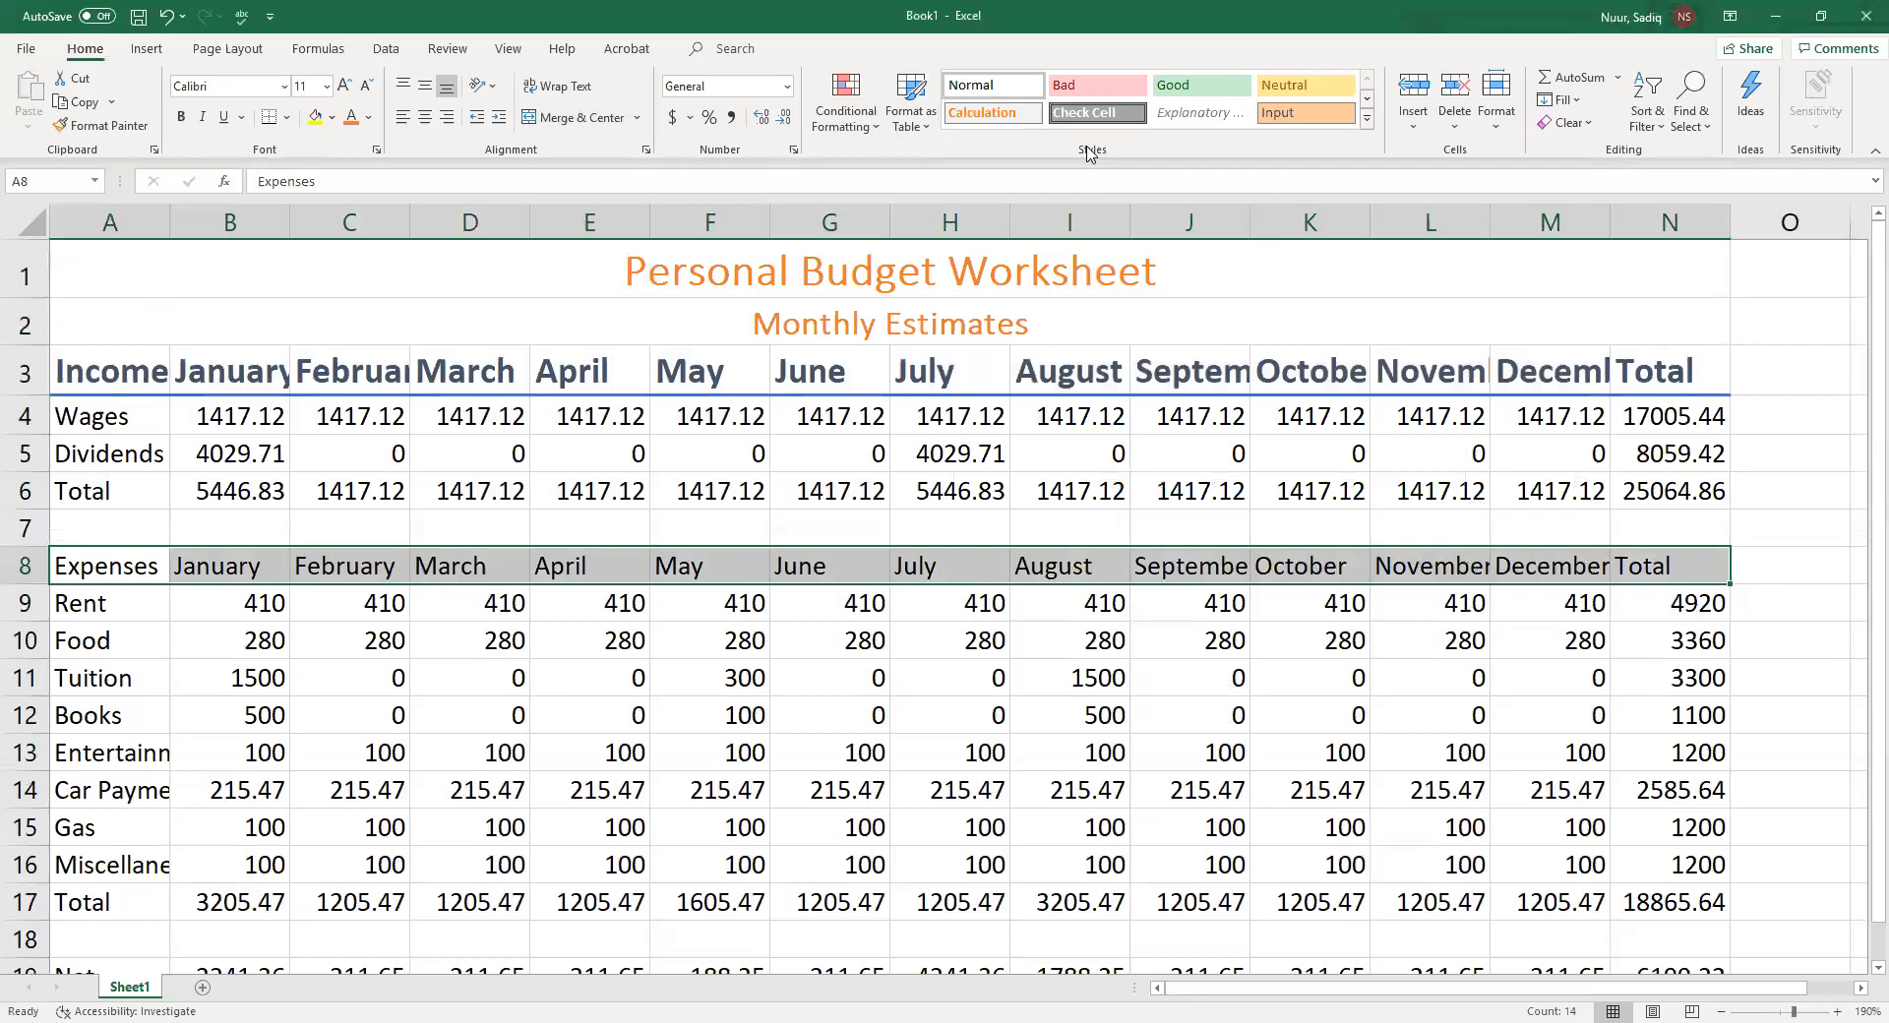
click(1367, 122)
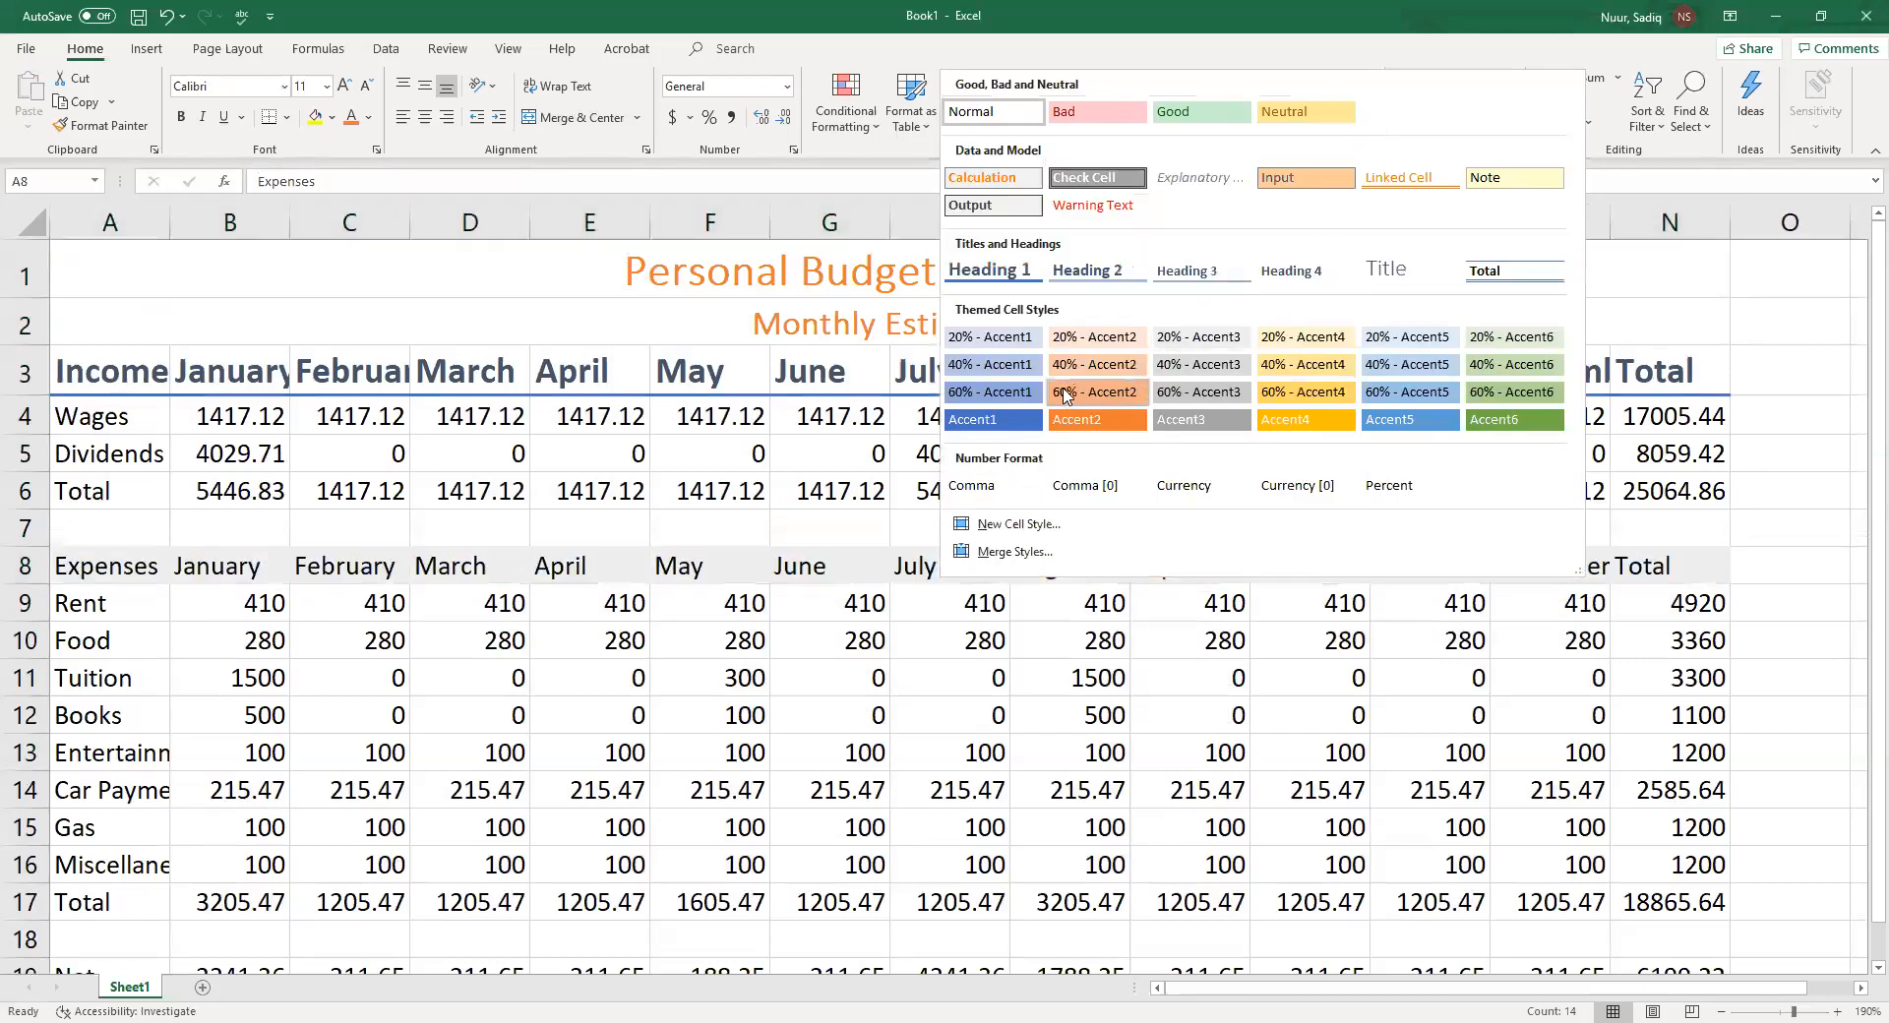
click(982, 270)
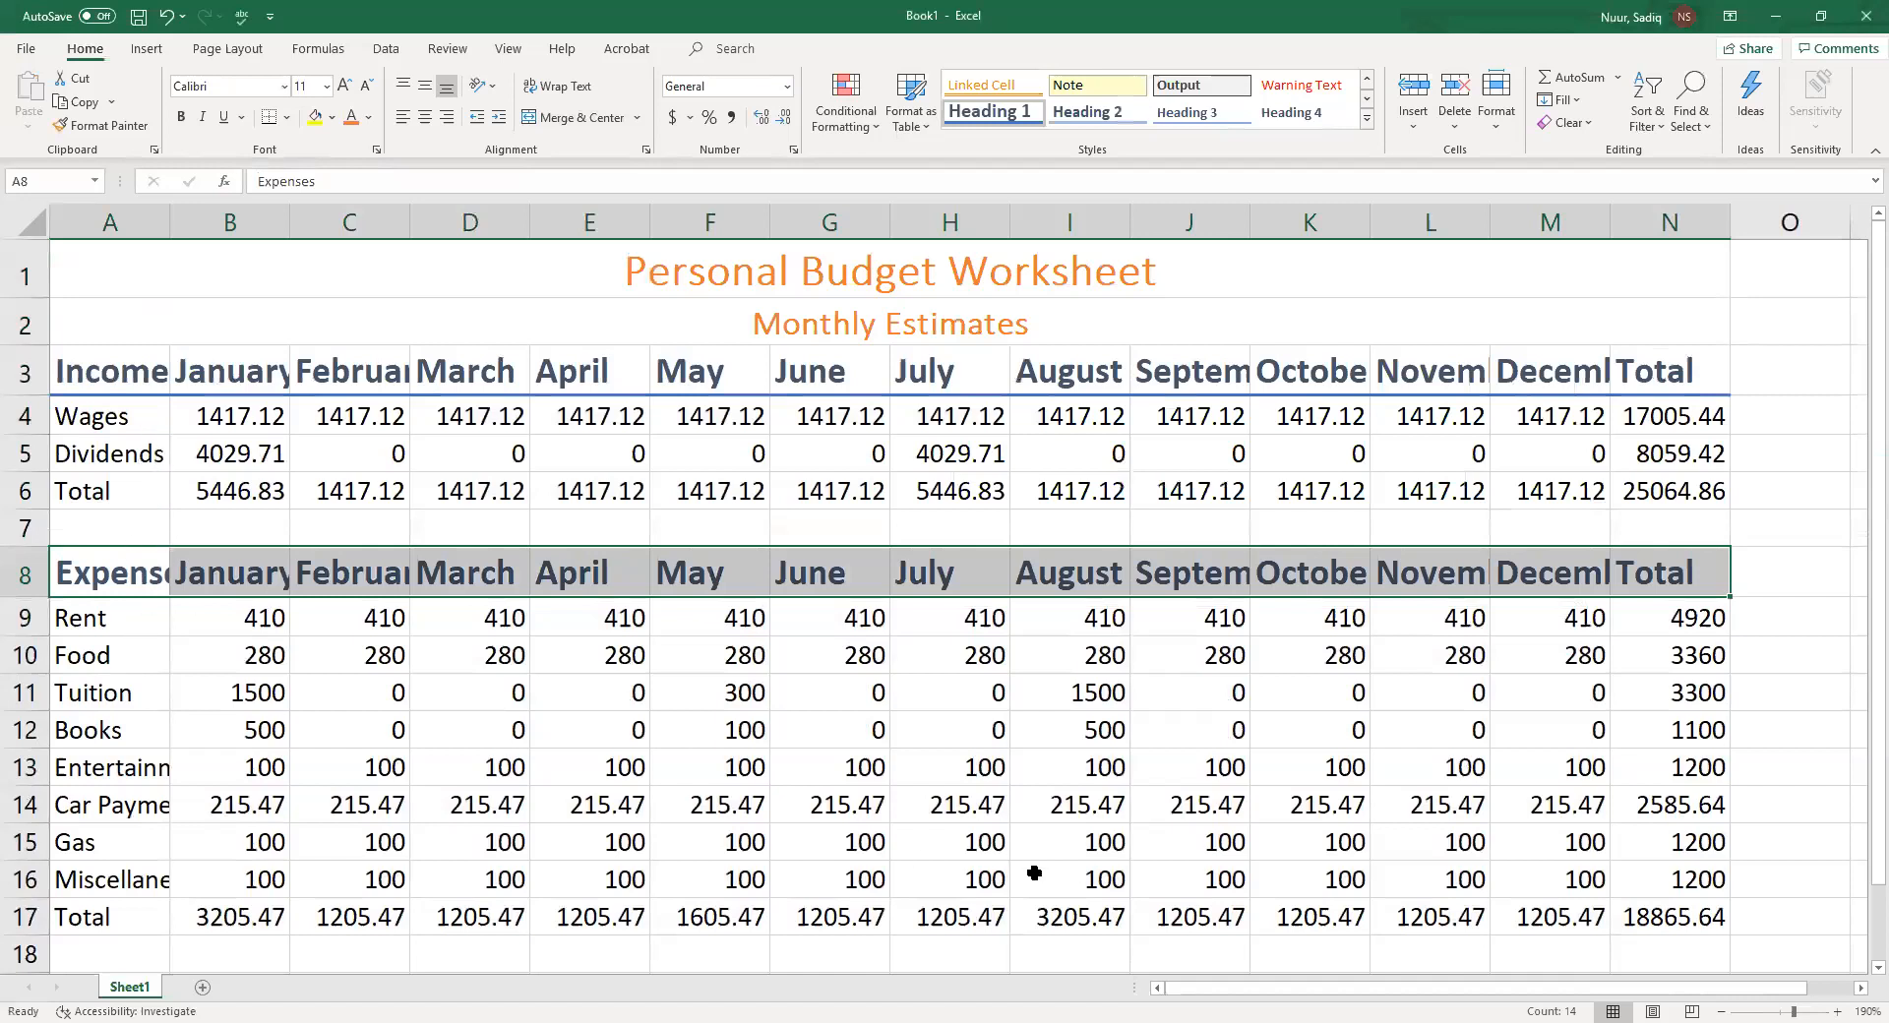
drag(1794, 999, 1785, 998)
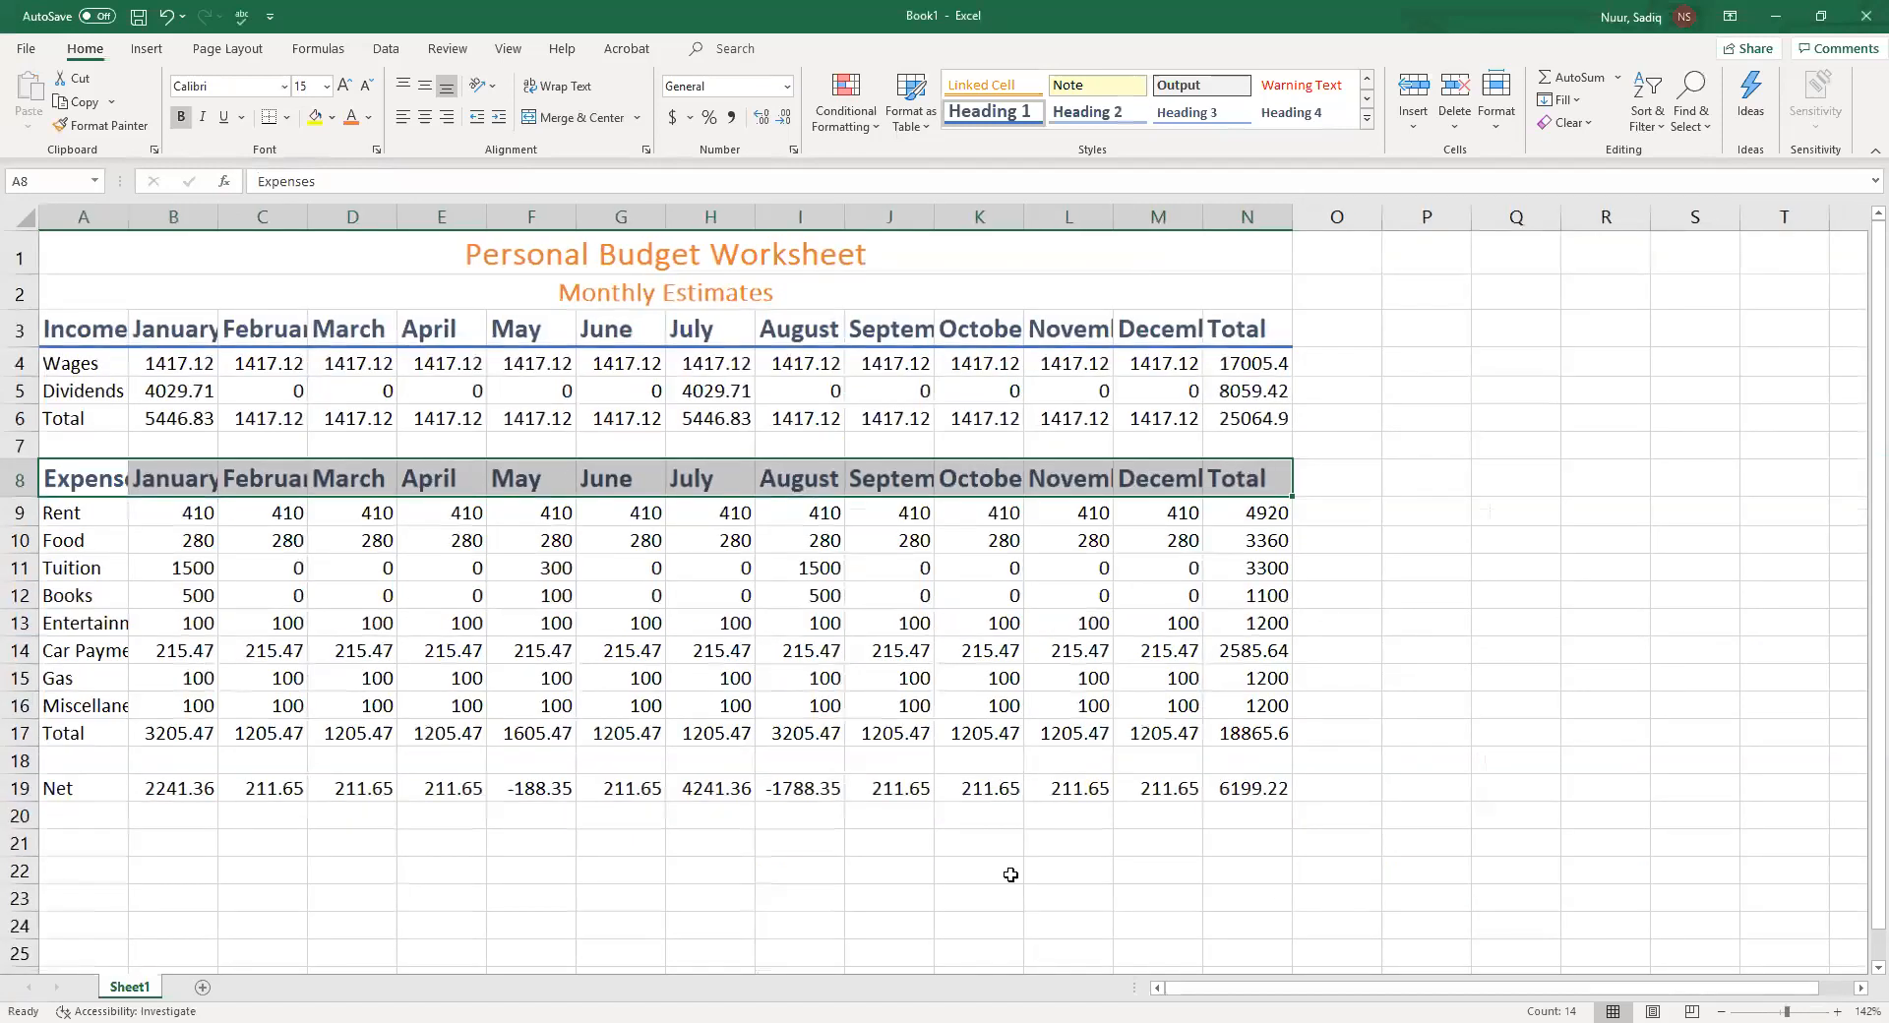
drag(1786, 998, 1793, 999)
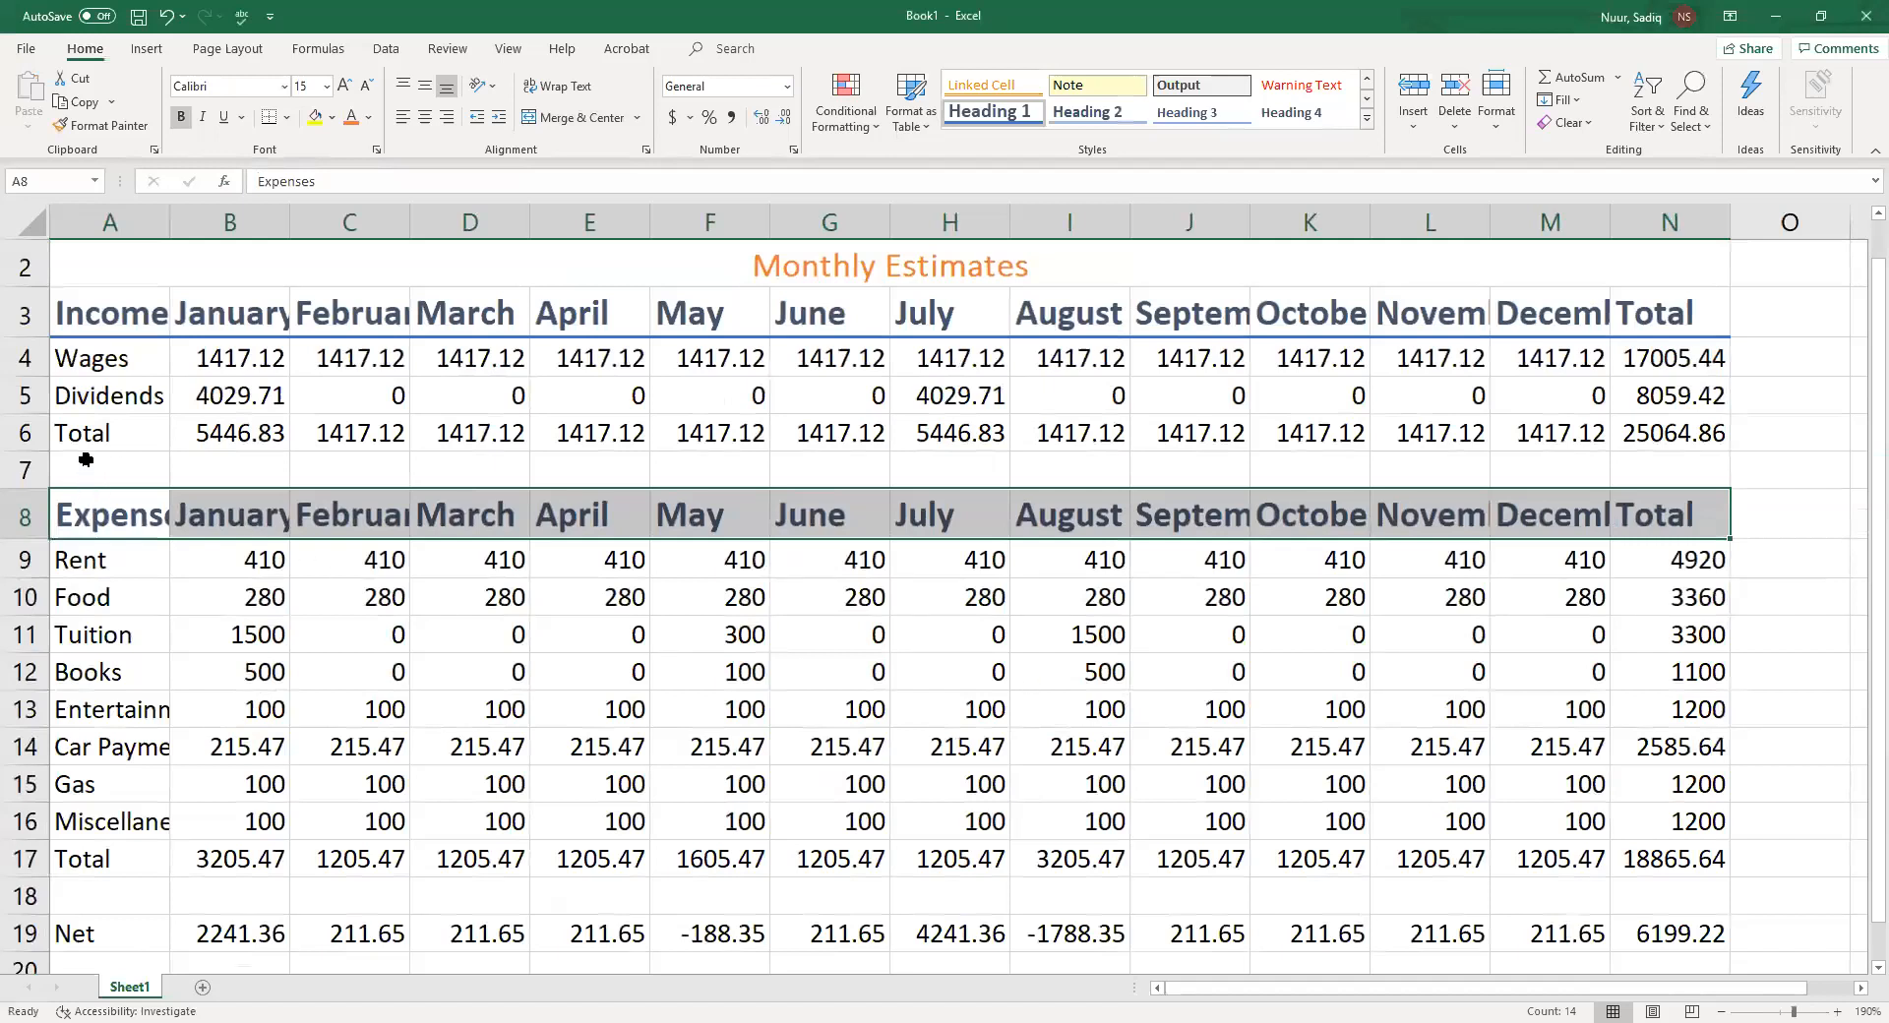
Apply the Total cell style to both total rows, A6:N6 and A17:N17
drag(94, 425, 1652, 440)
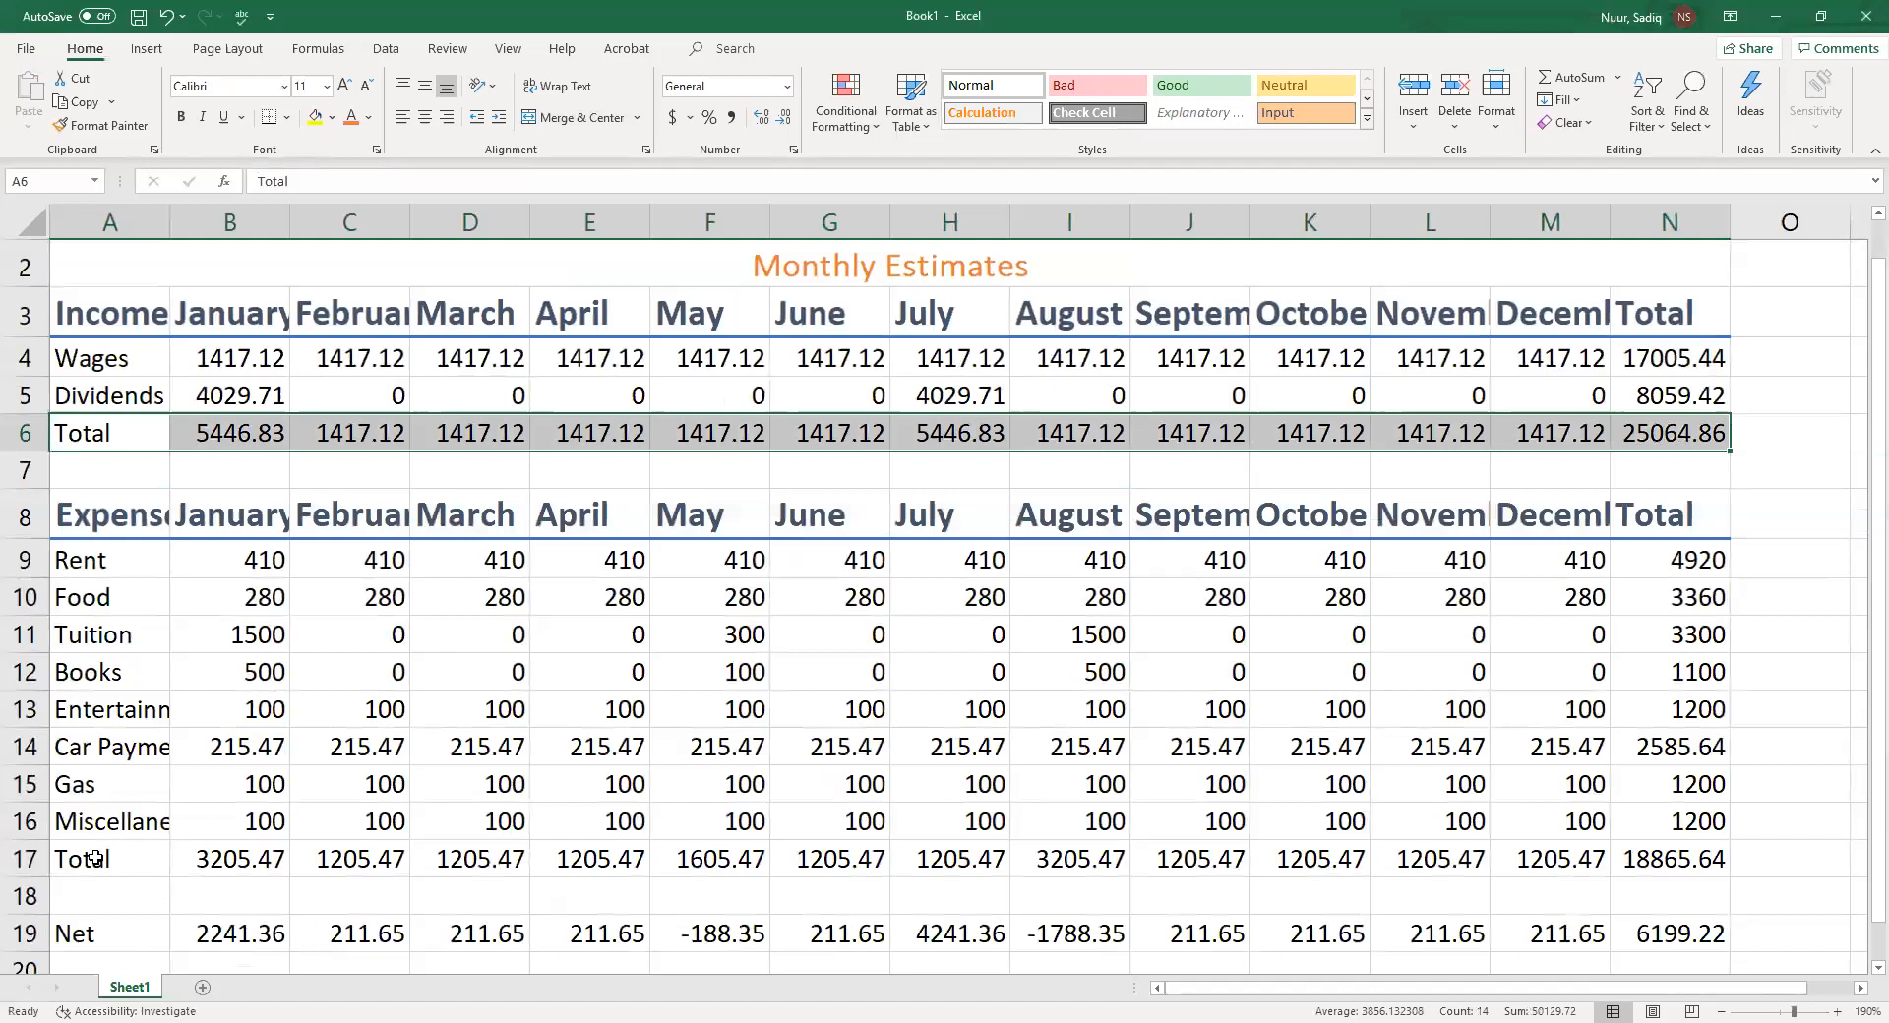
drag(92, 861, 1614, 859)
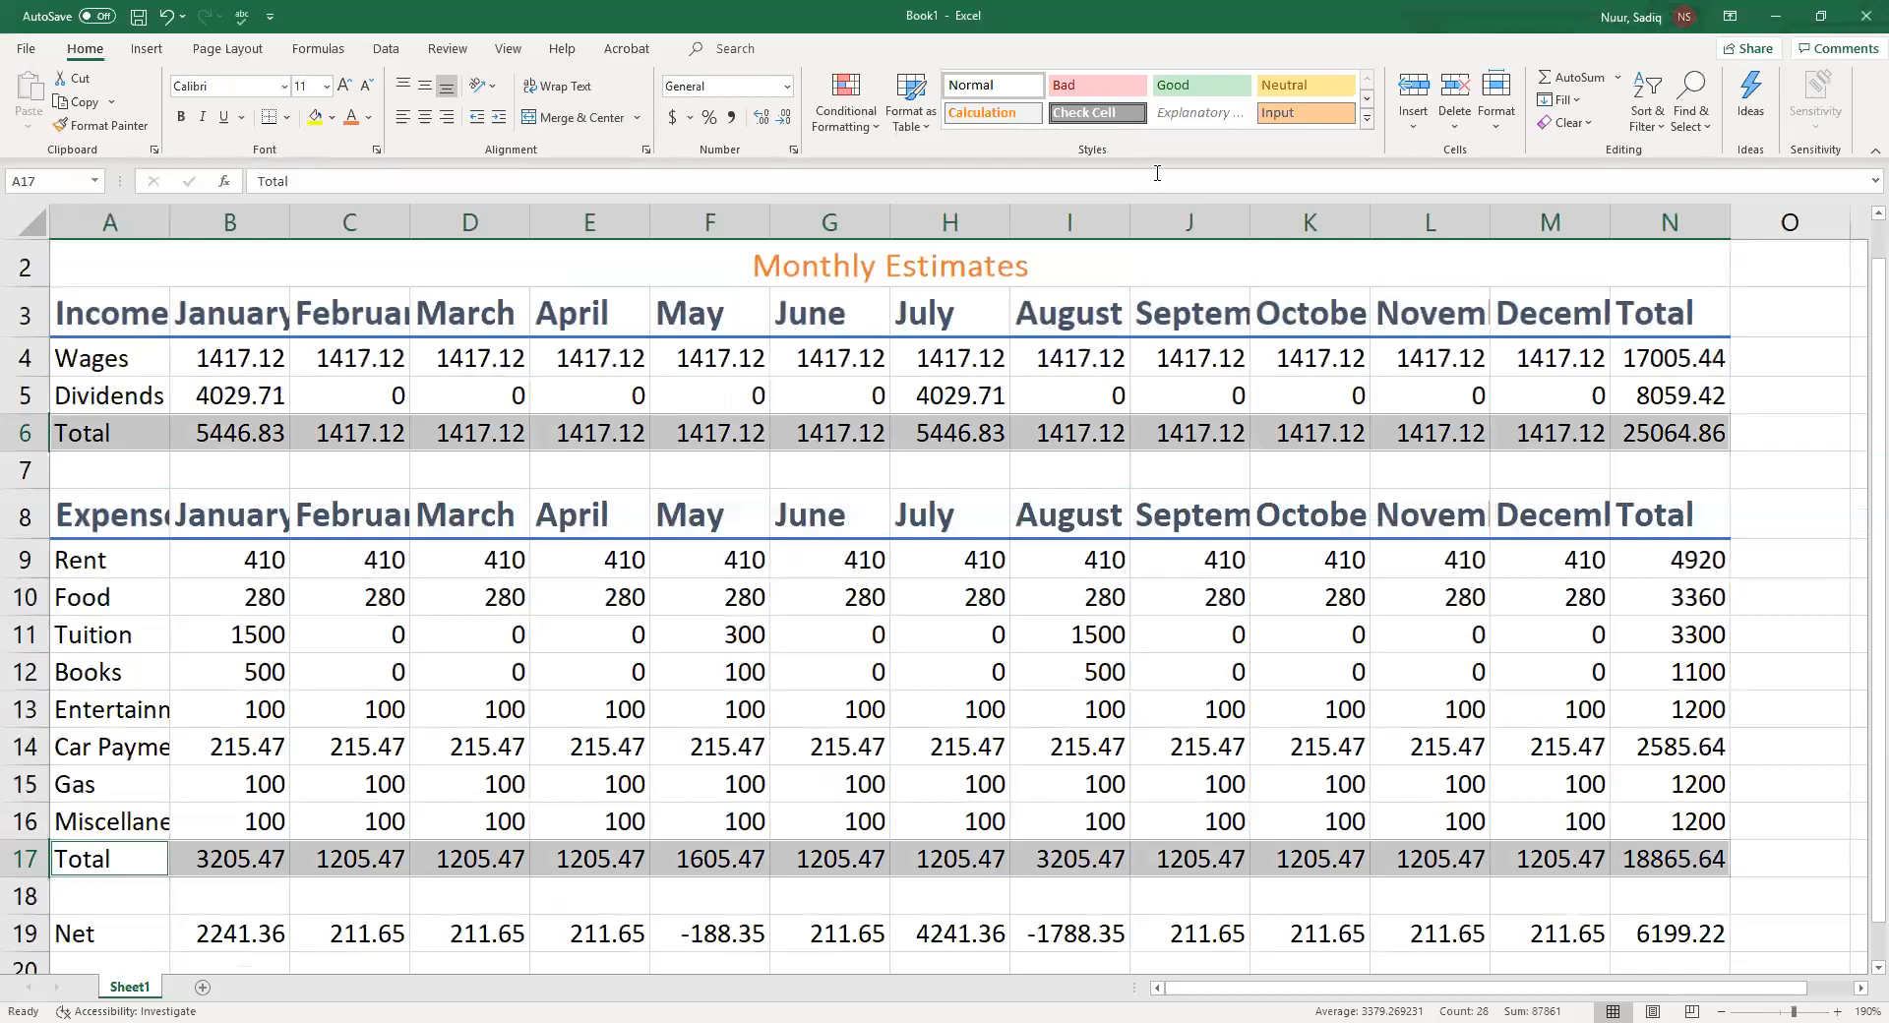
click(1368, 120)
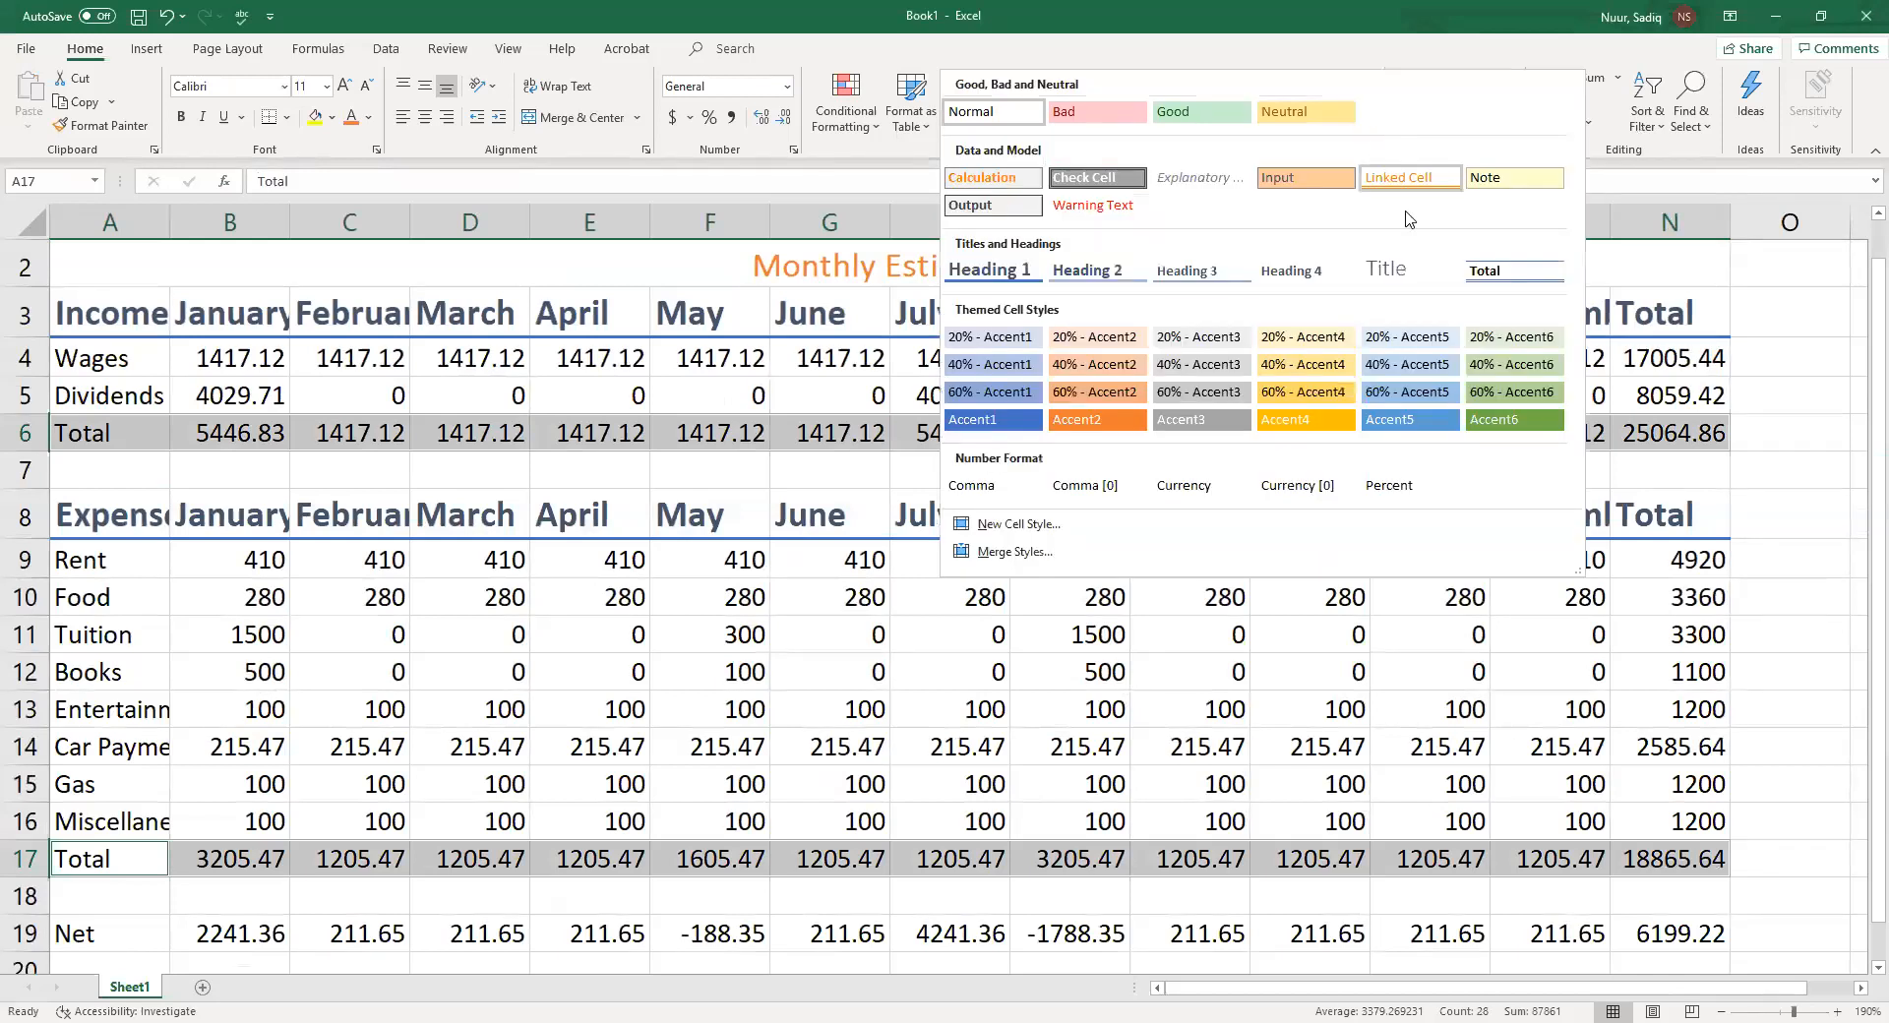
click(1510, 275)
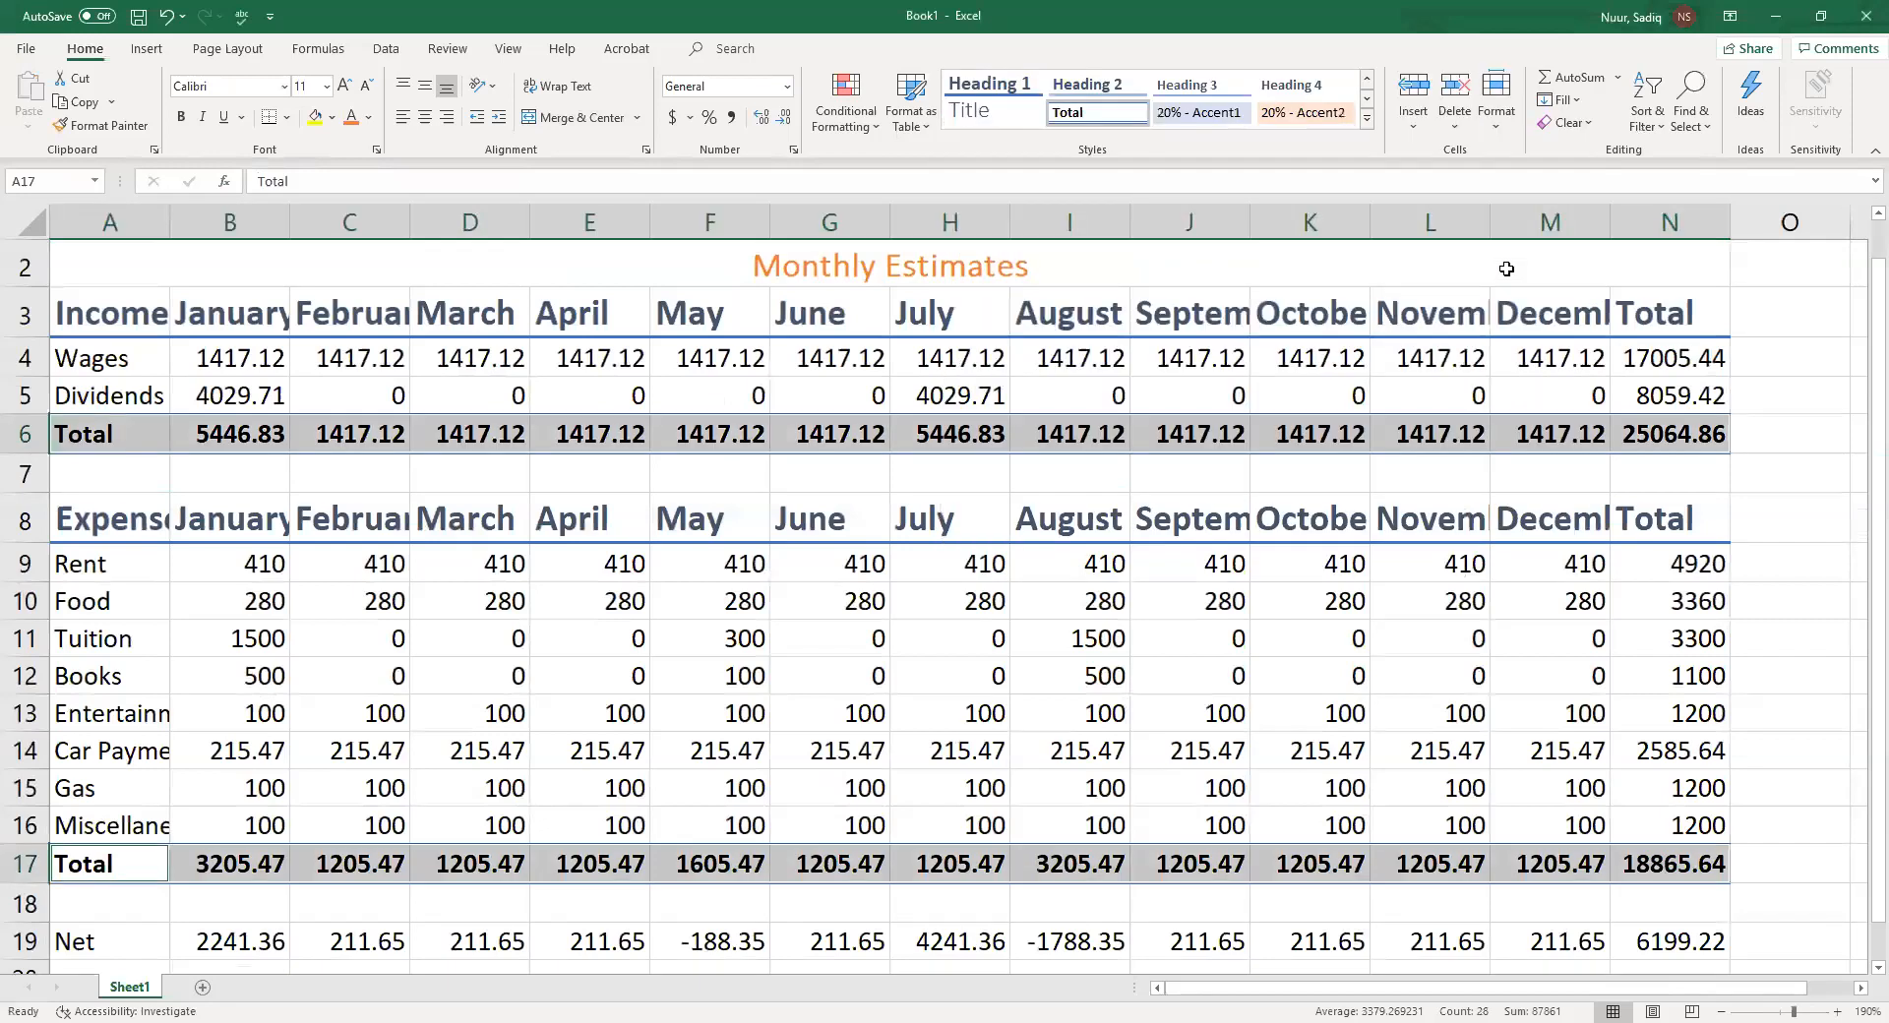
click(119, 479)
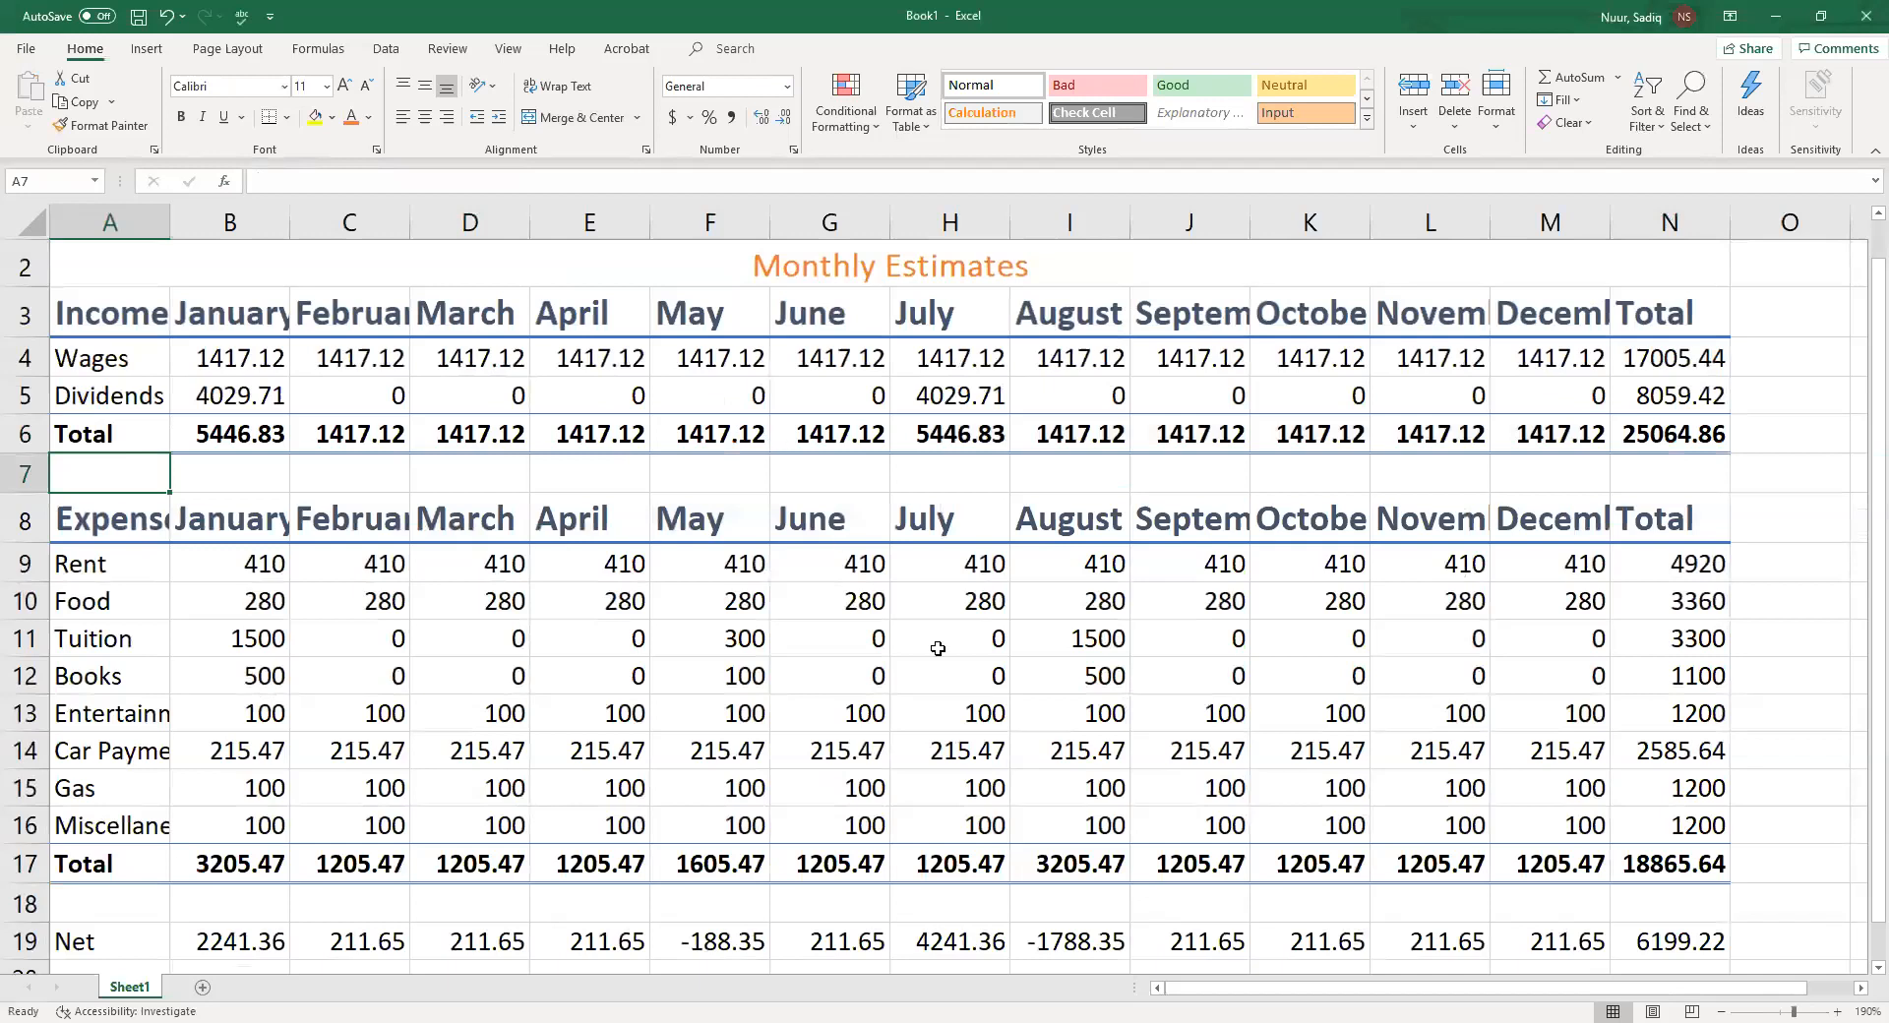
Apply the Accent2 cell style to the Net row A19:N19
scroll(936, 605, down, 1)
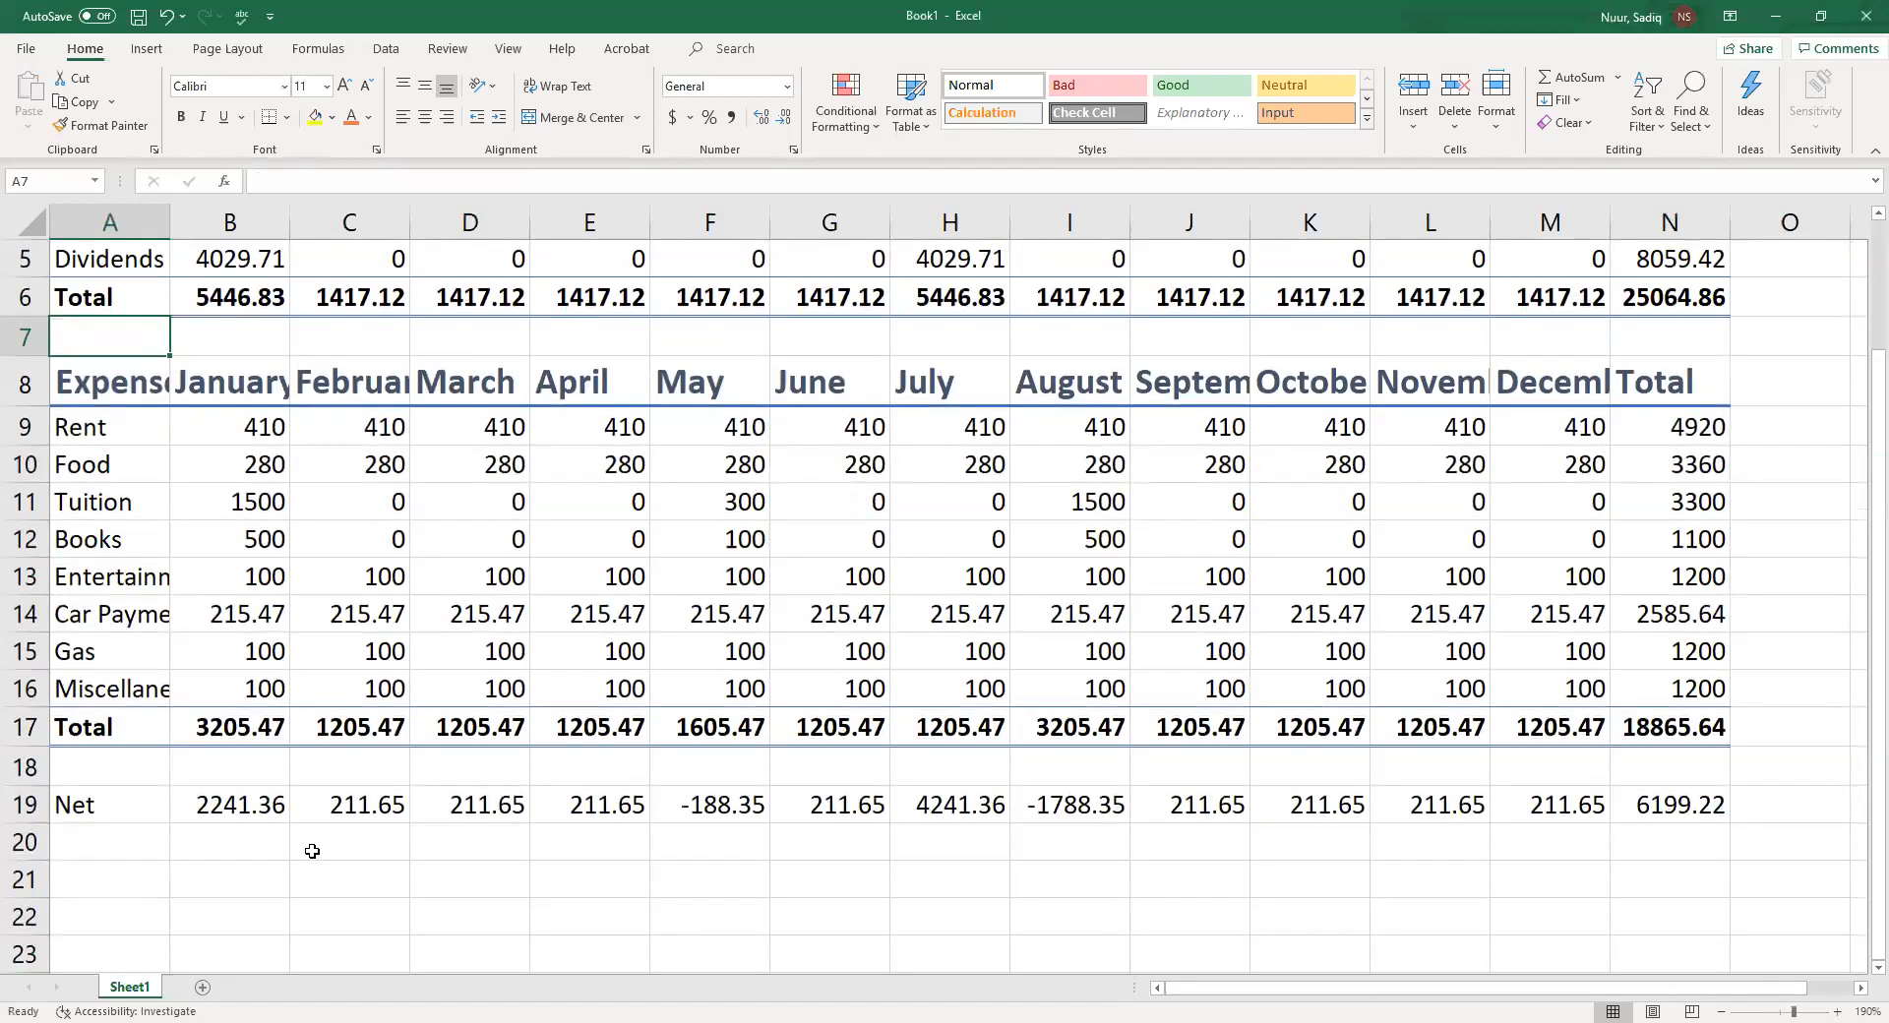
click(103, 809)
drag(104, 809, 1673, 811)
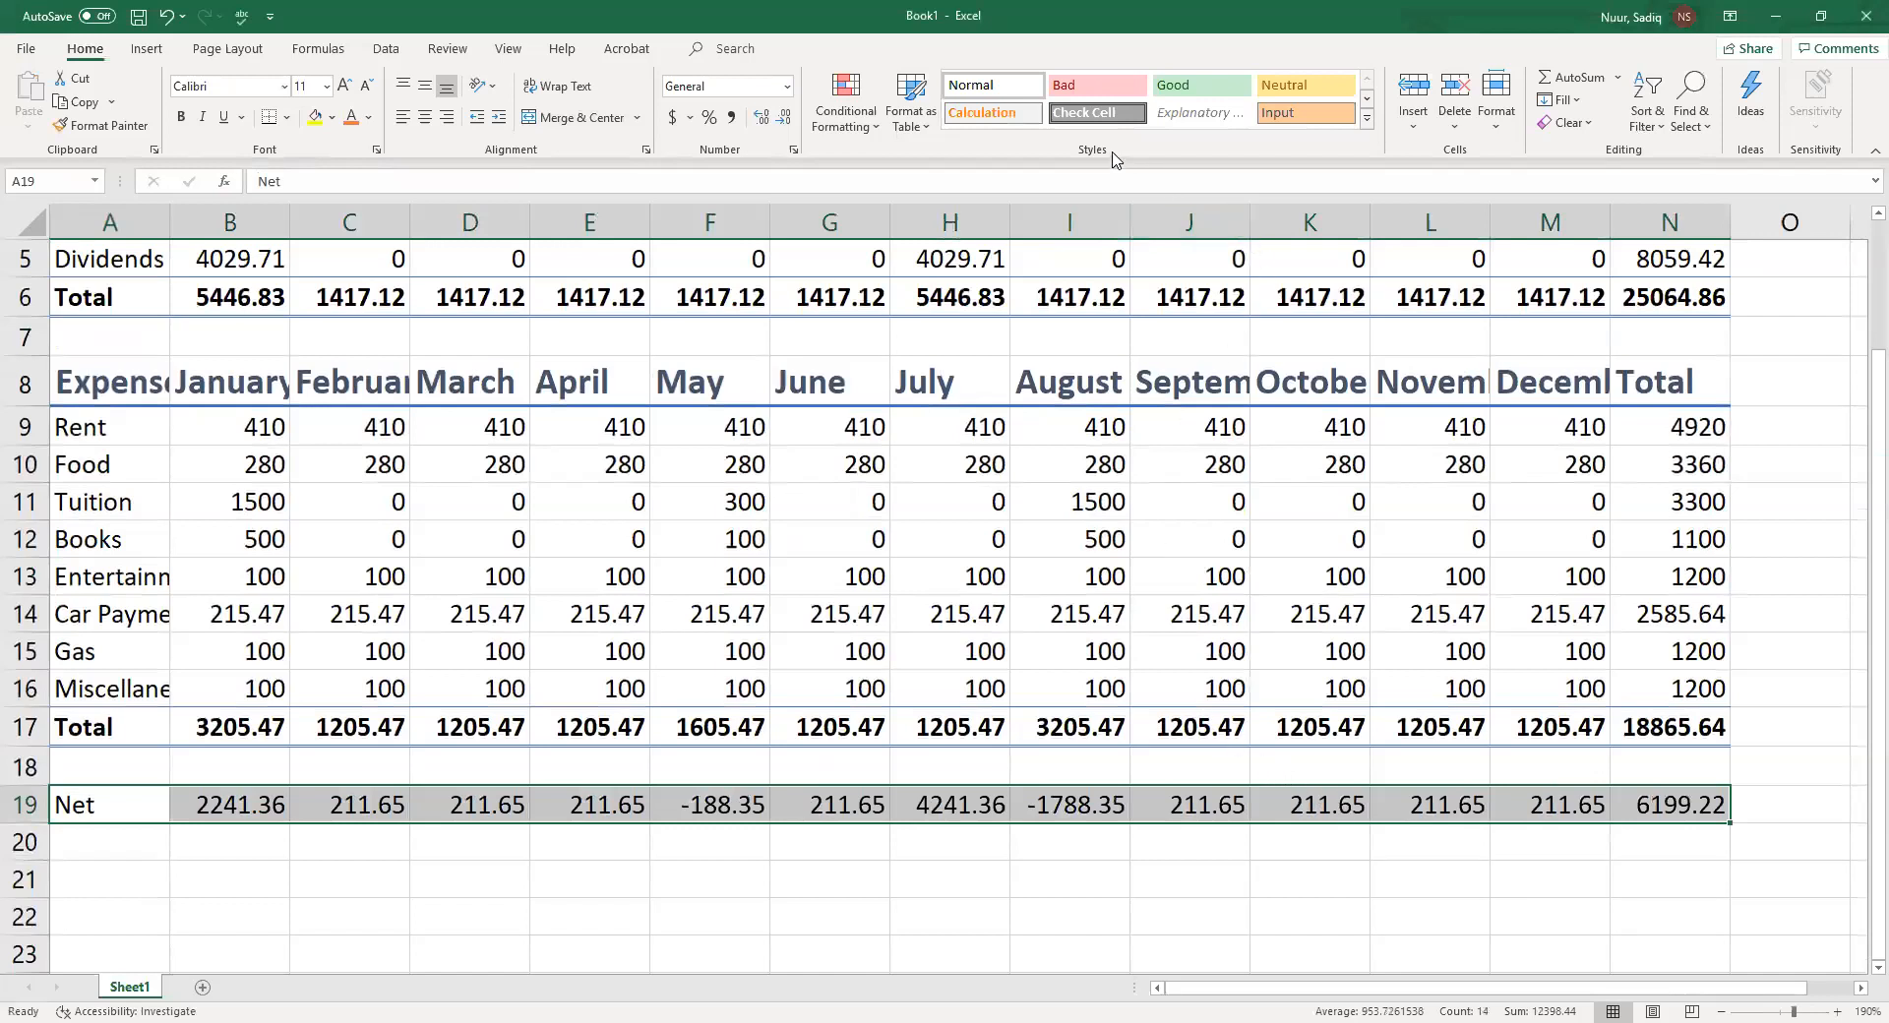
click(1367, 118)
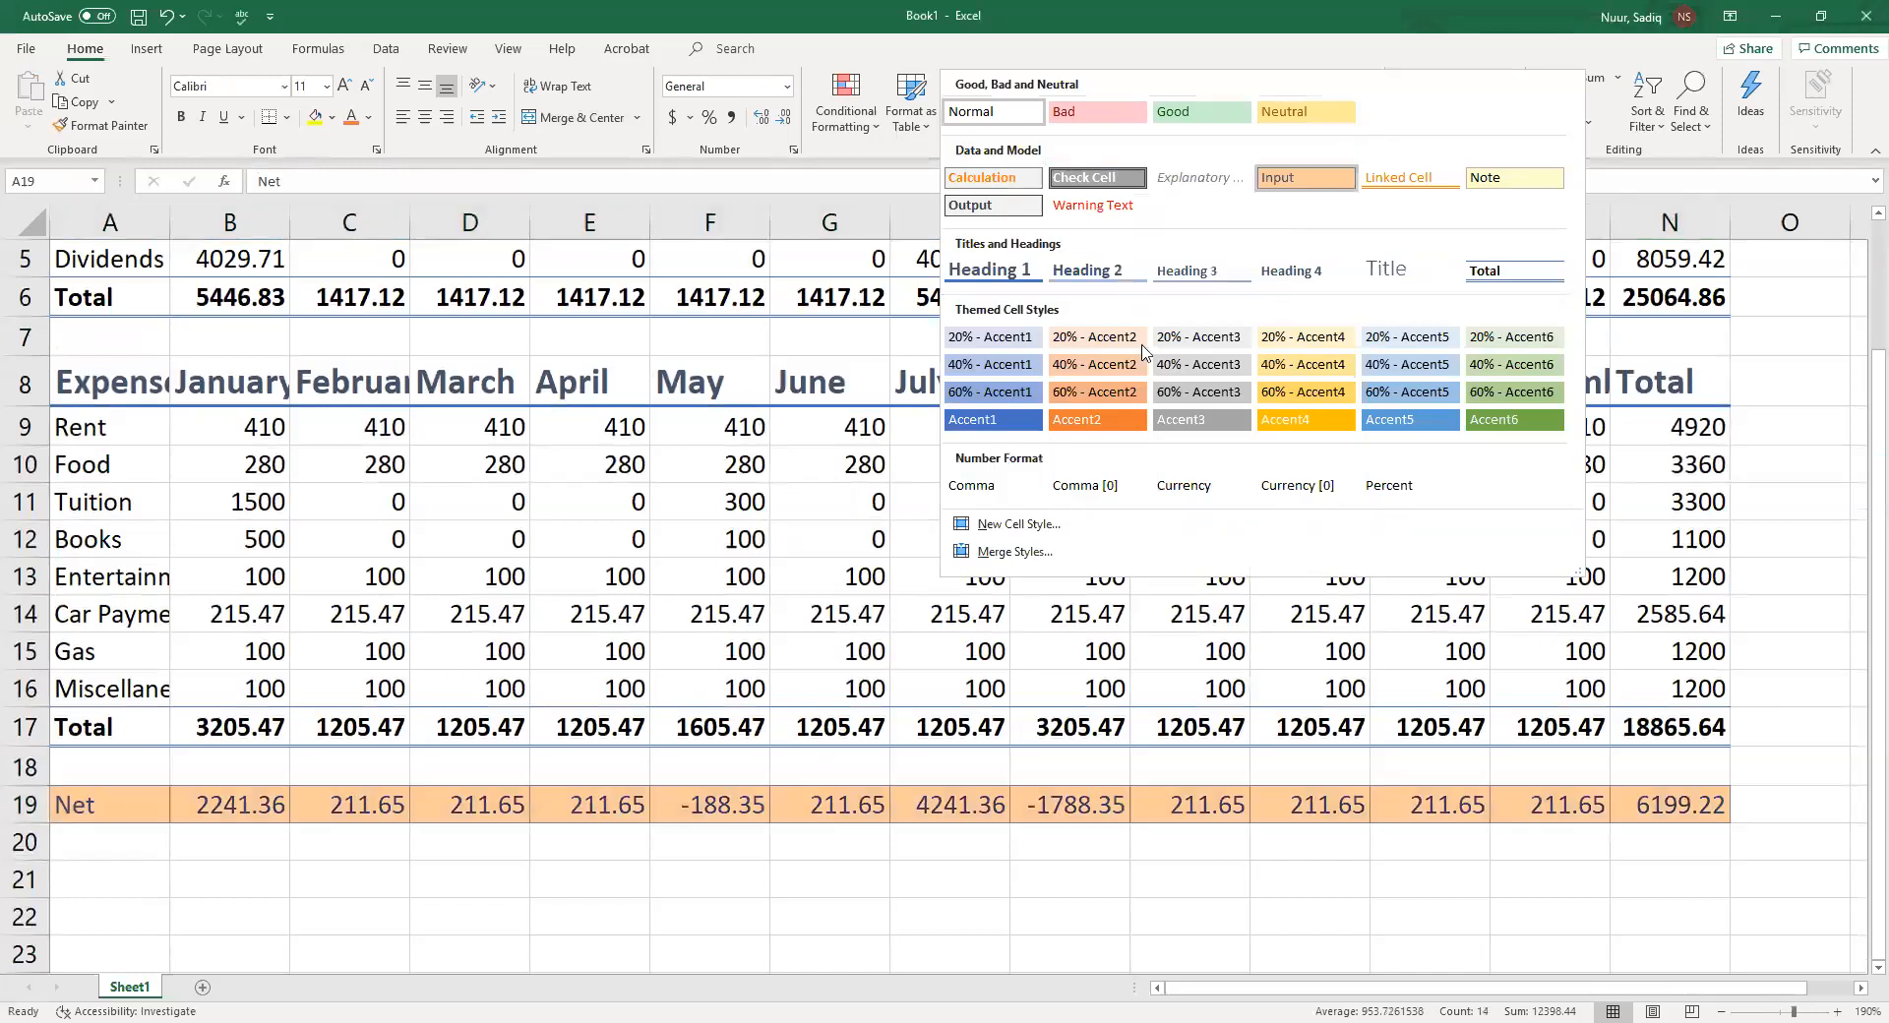
click(1078, 421)
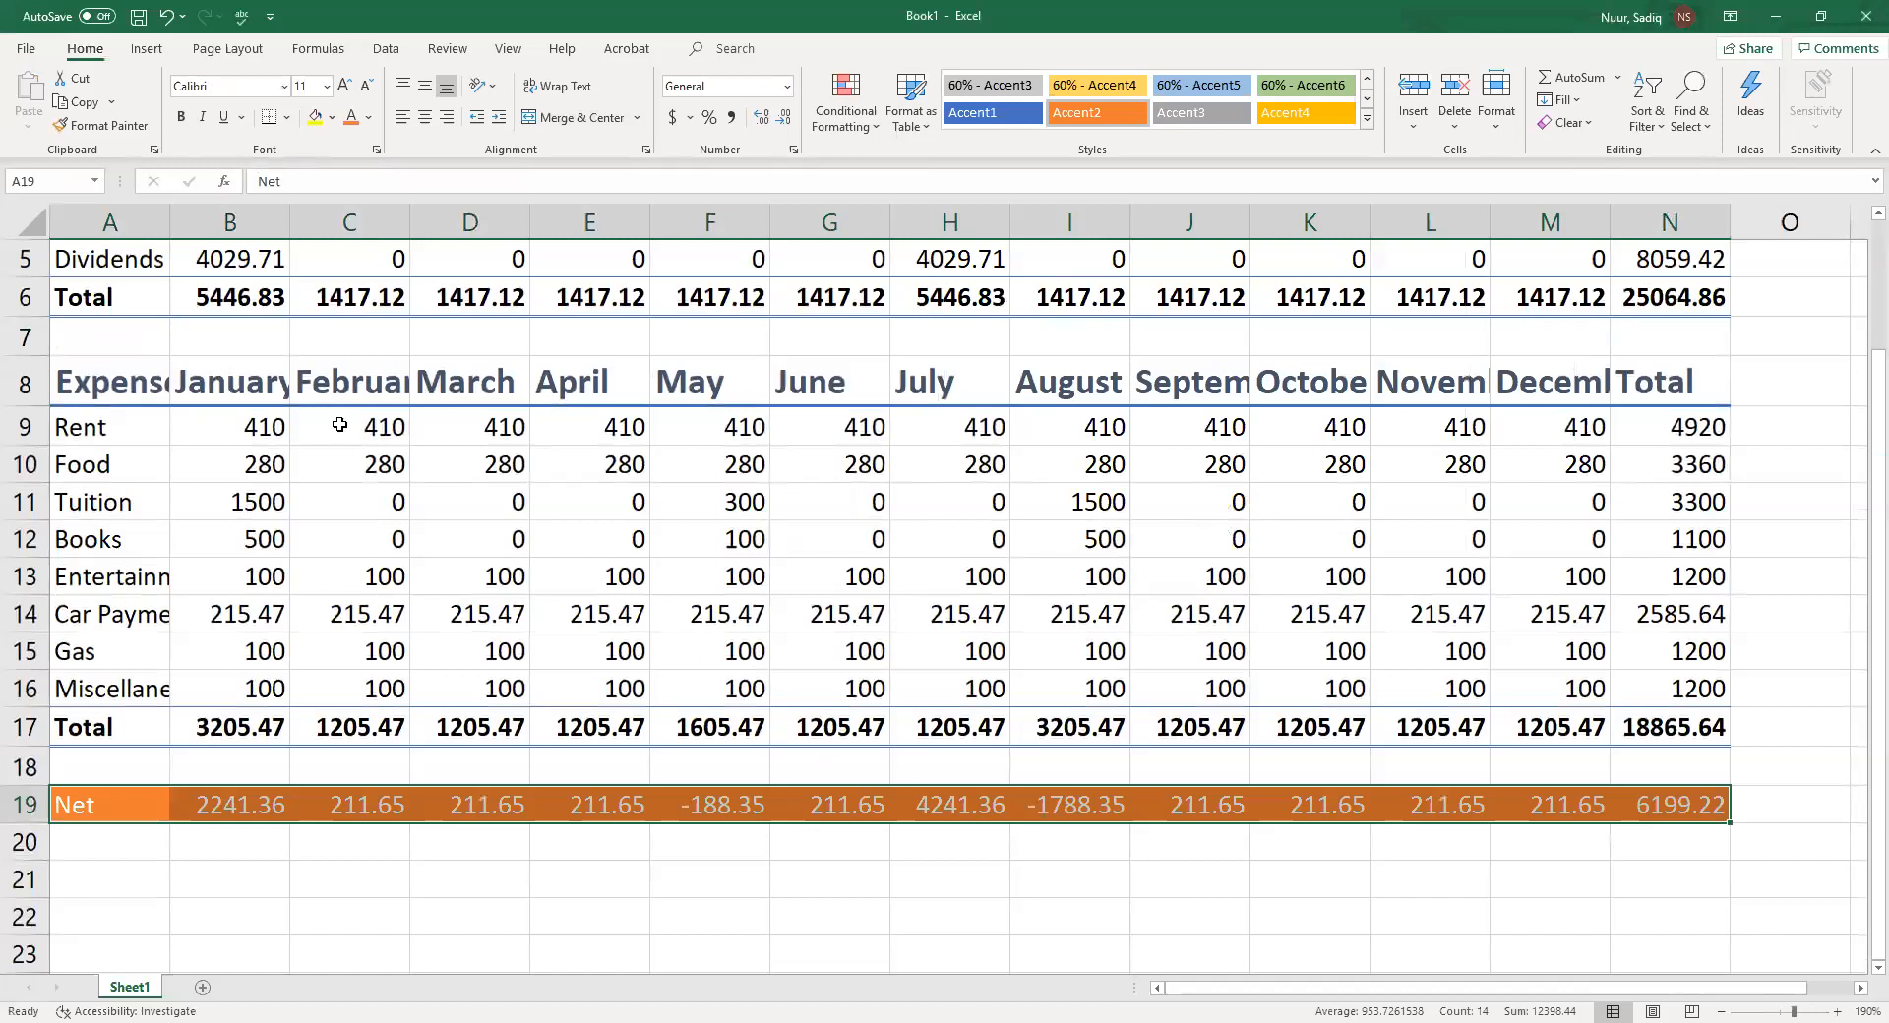
scroll(325, 521, up, 2)
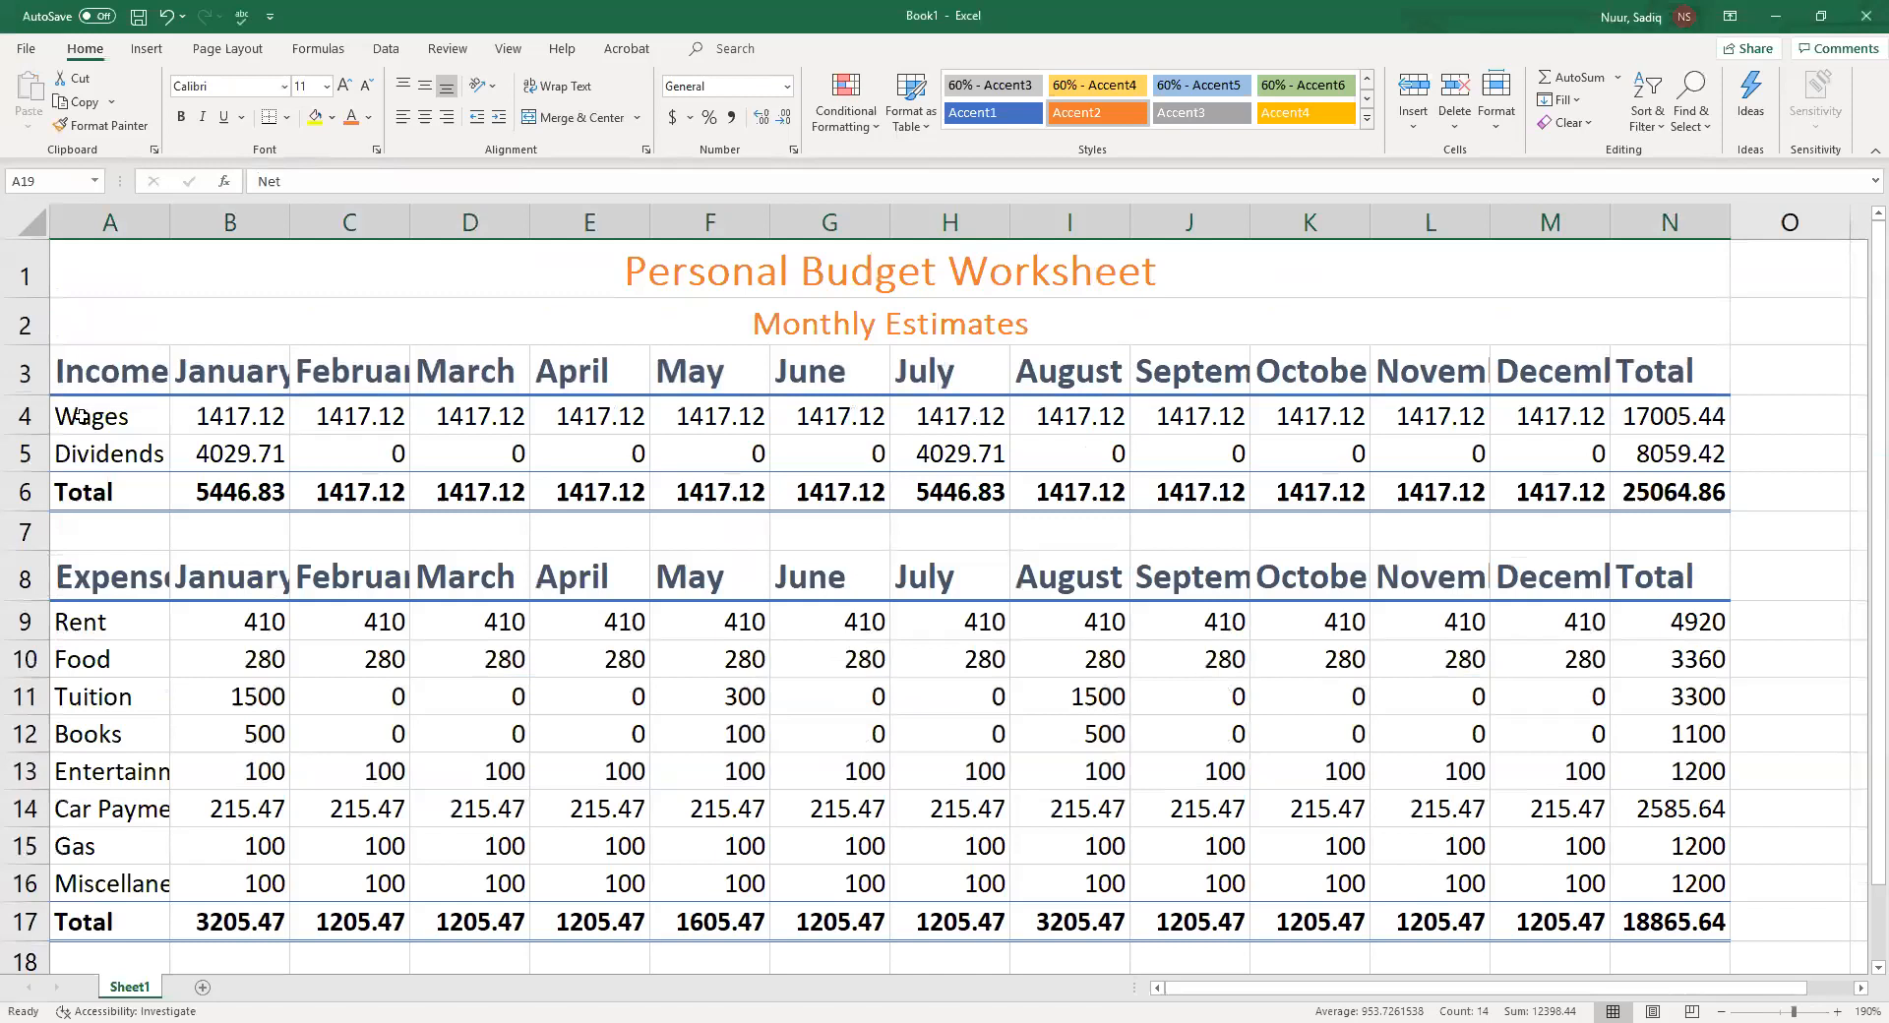
Apply the 20% - Accent2 cell style to rows 4, 9, 11, 13 and 15 across columns A to N
click(106, 424)
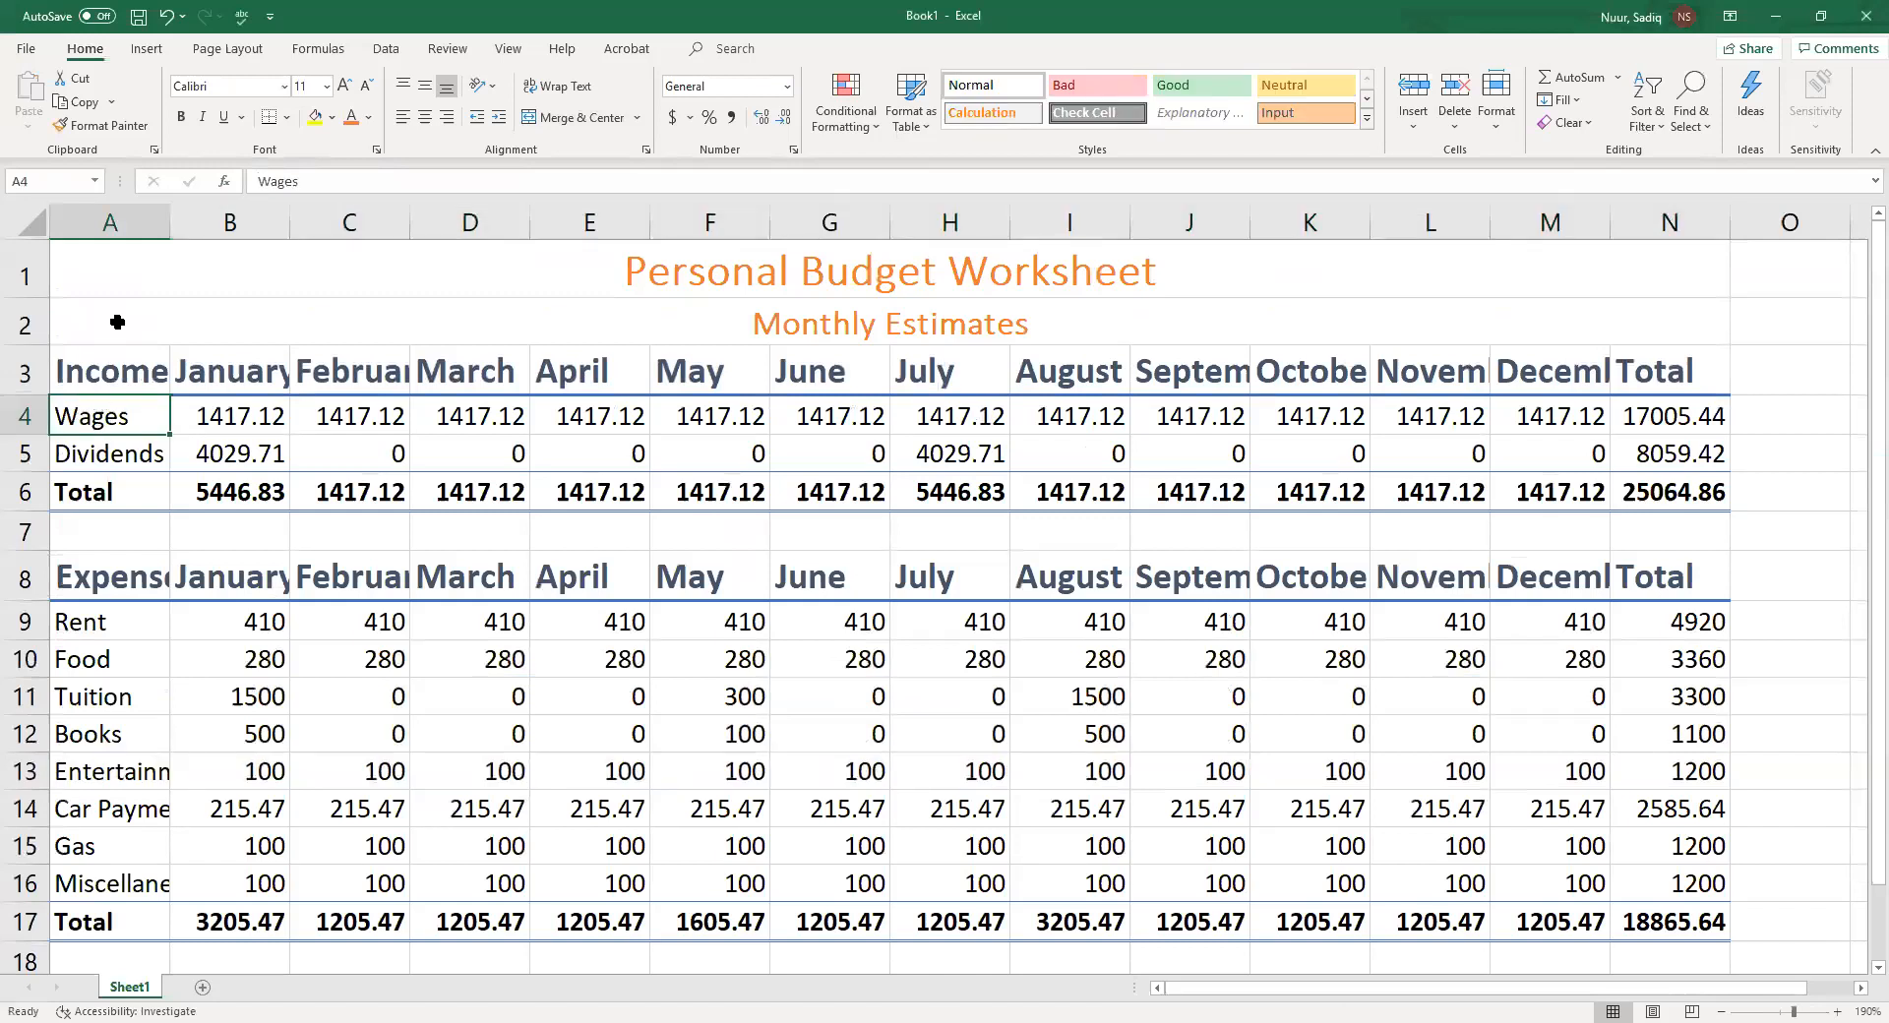
drag(87, 417, 1681, 413)
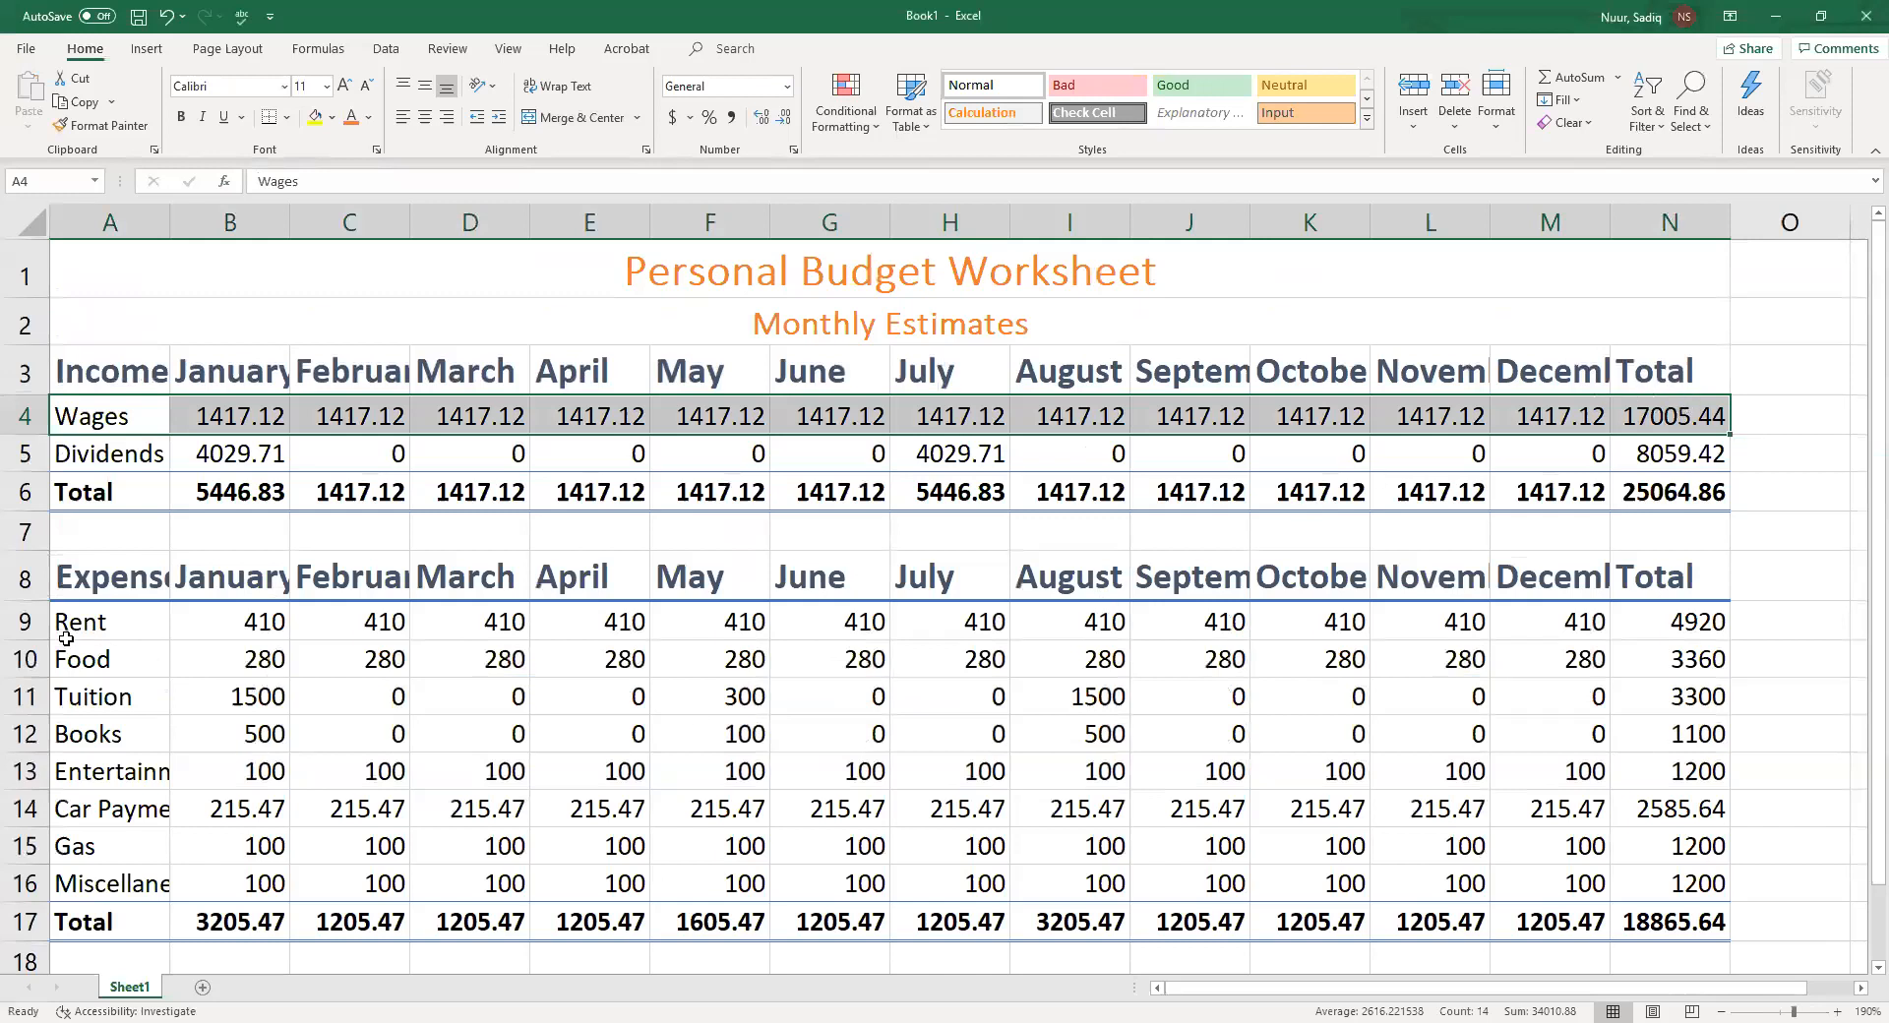
drag(76, 628, 1673, 627)
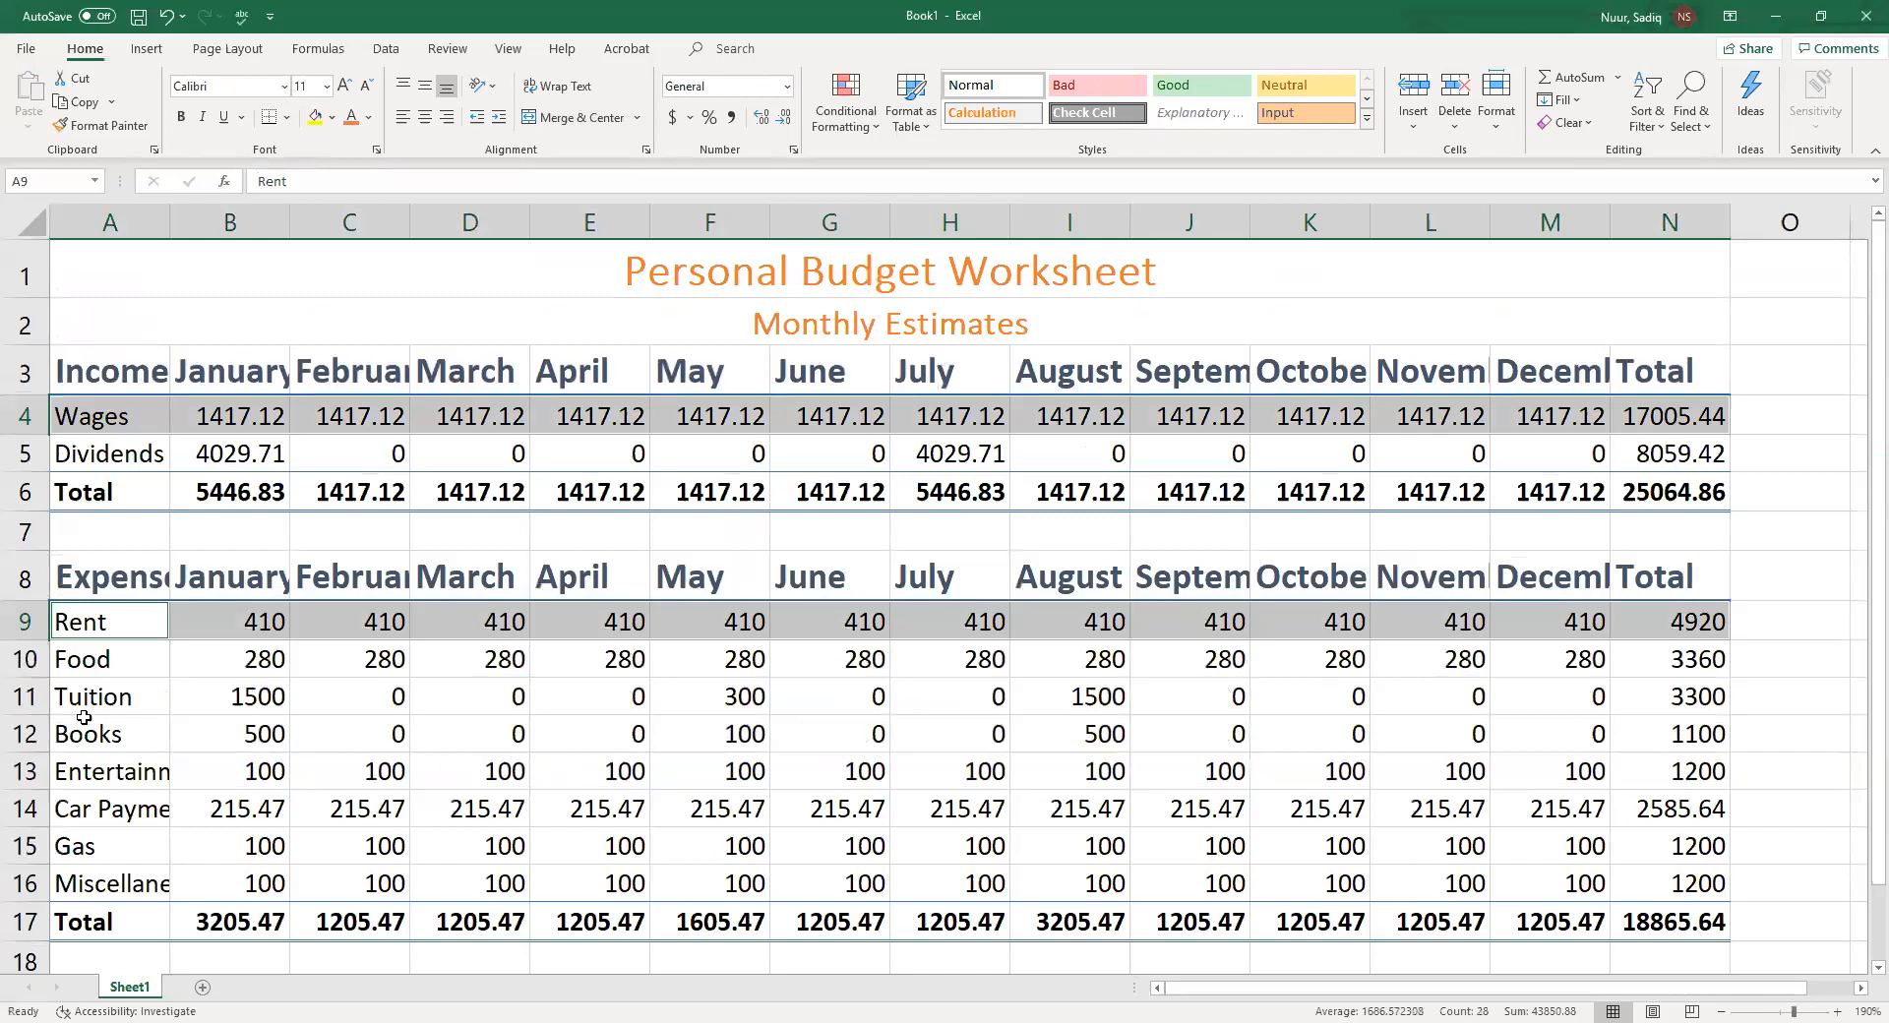
drag(79, 701, 1677, 704)
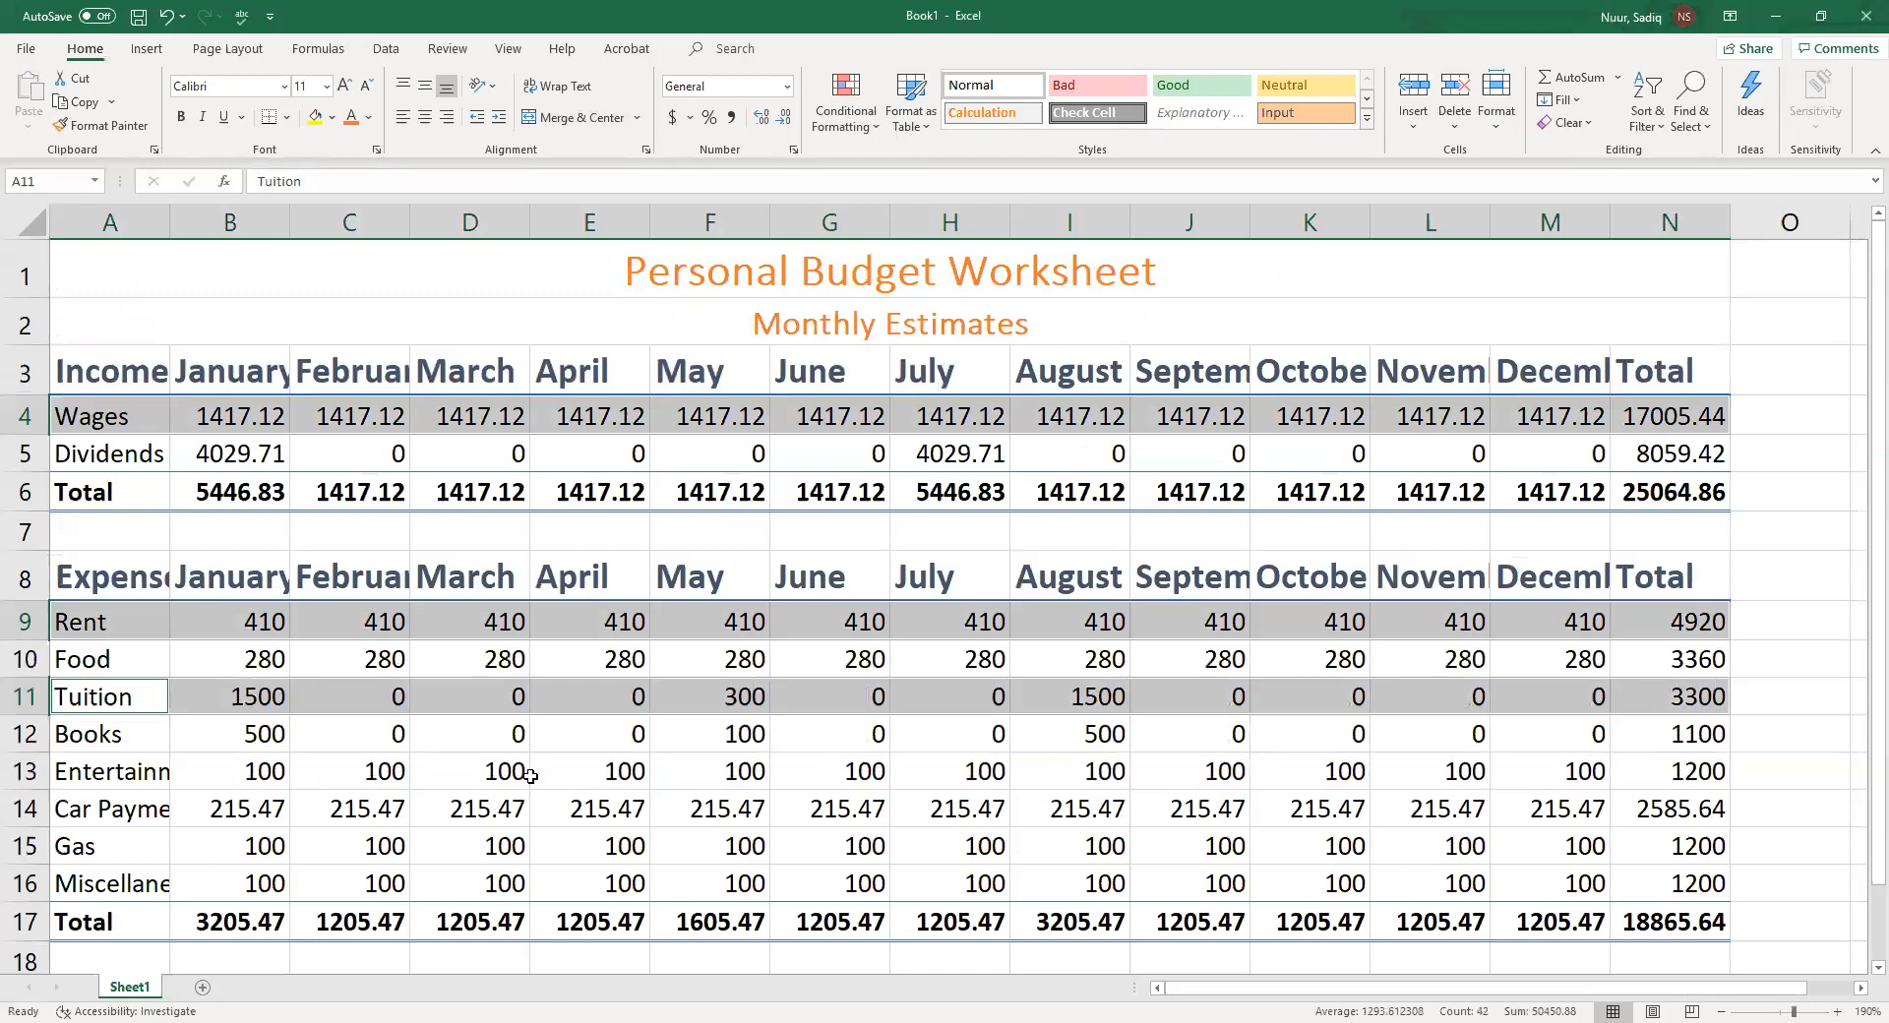
ctrl+click(76, 772)
drag(76, 771, 1614, 771)
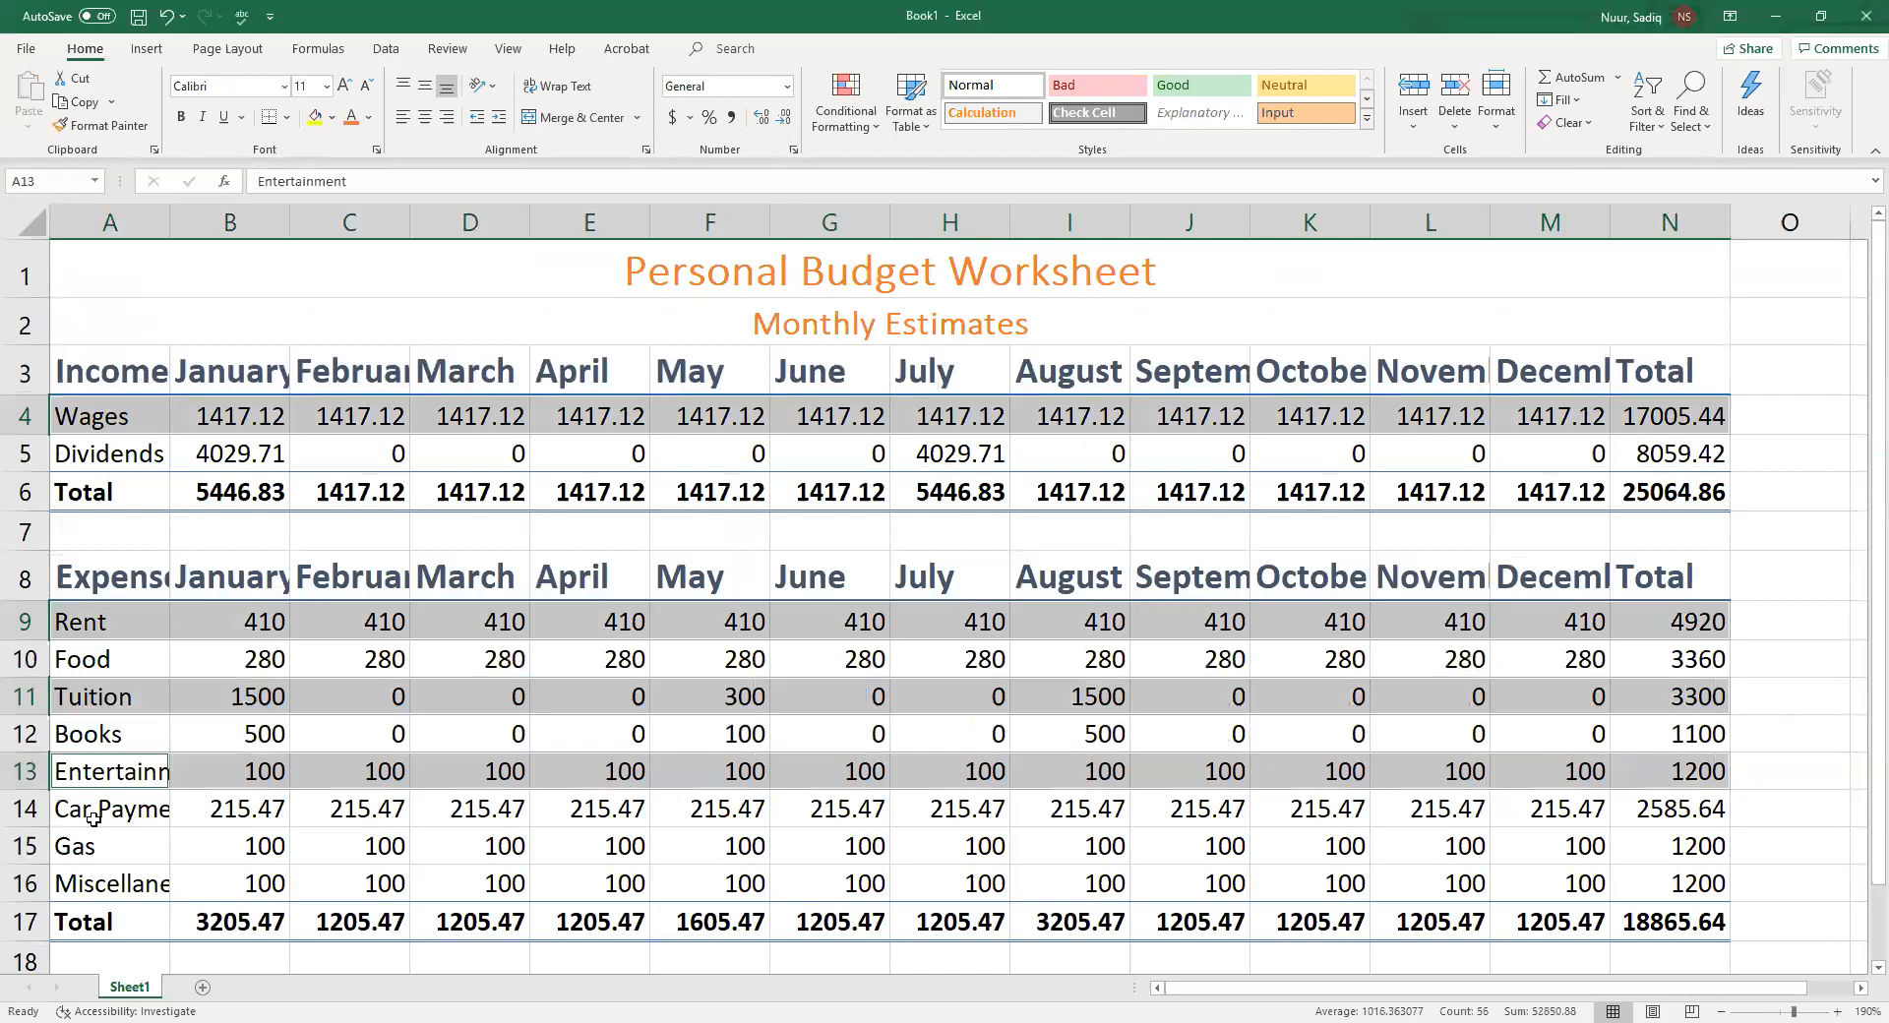
drag(76, 851, 1662, 835)
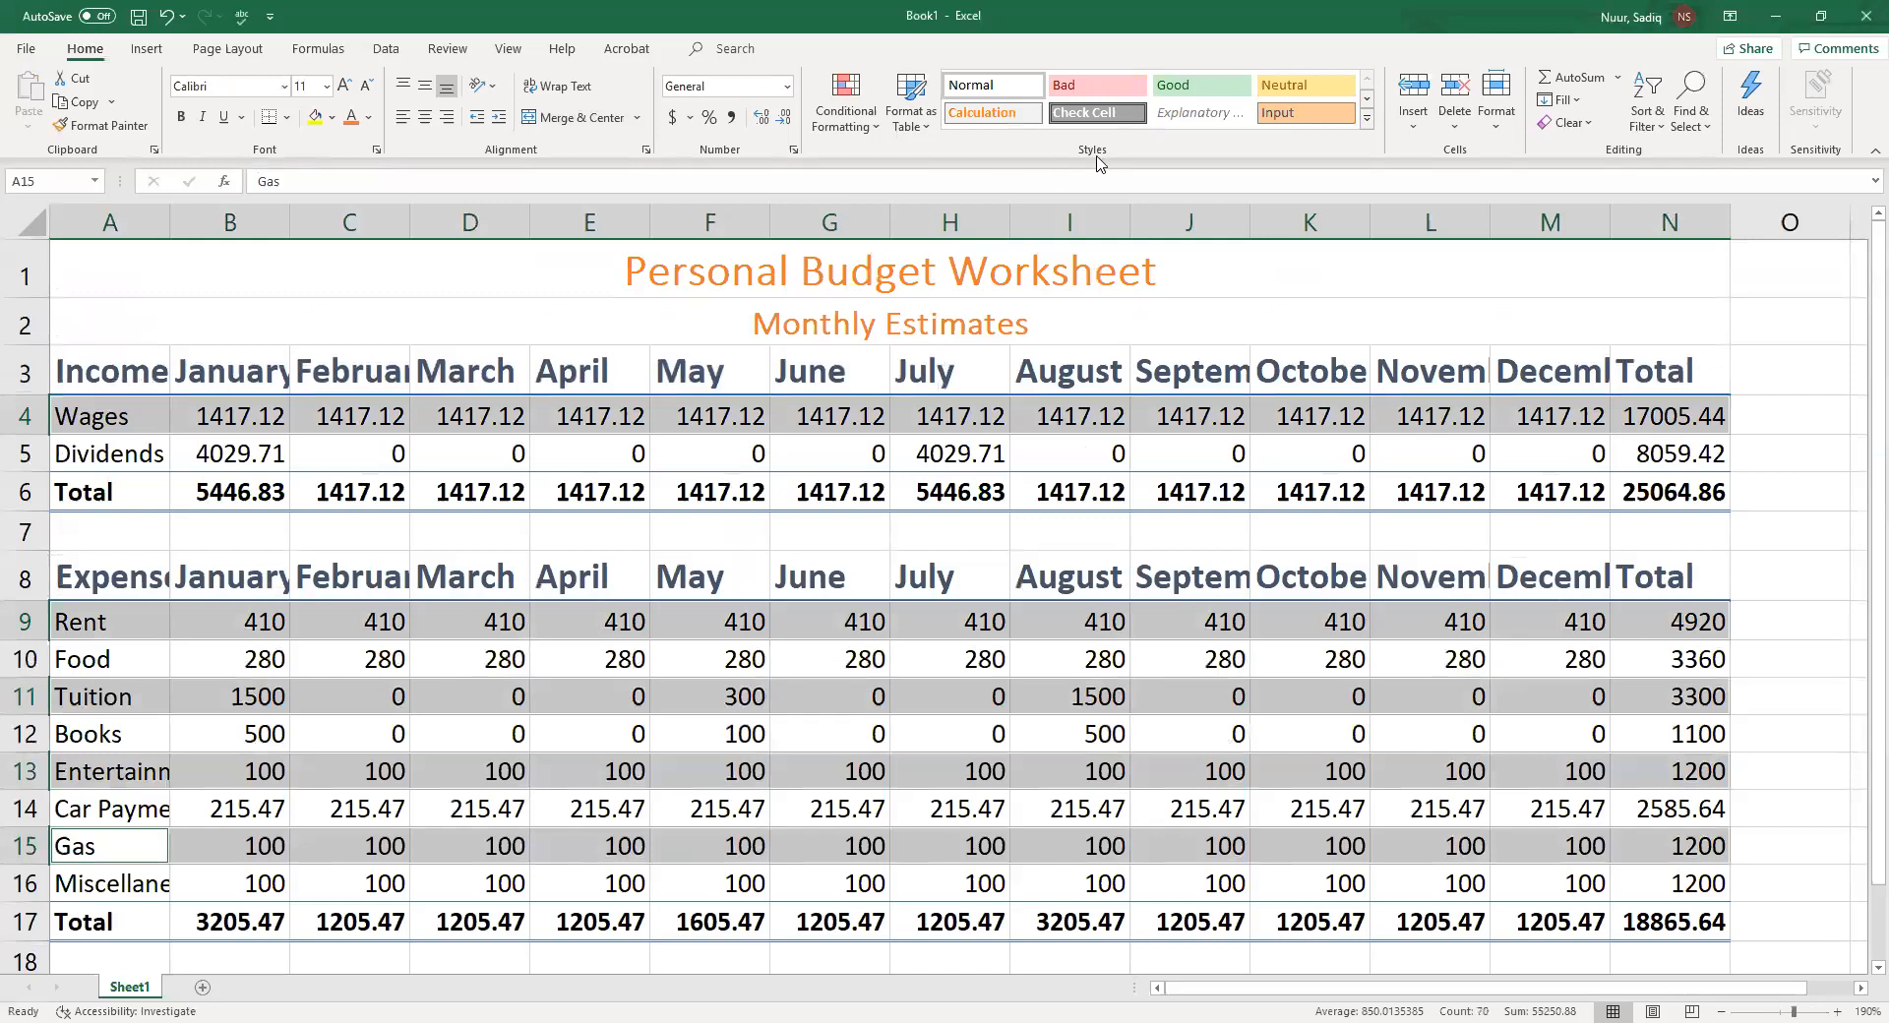
click(1367, 120)
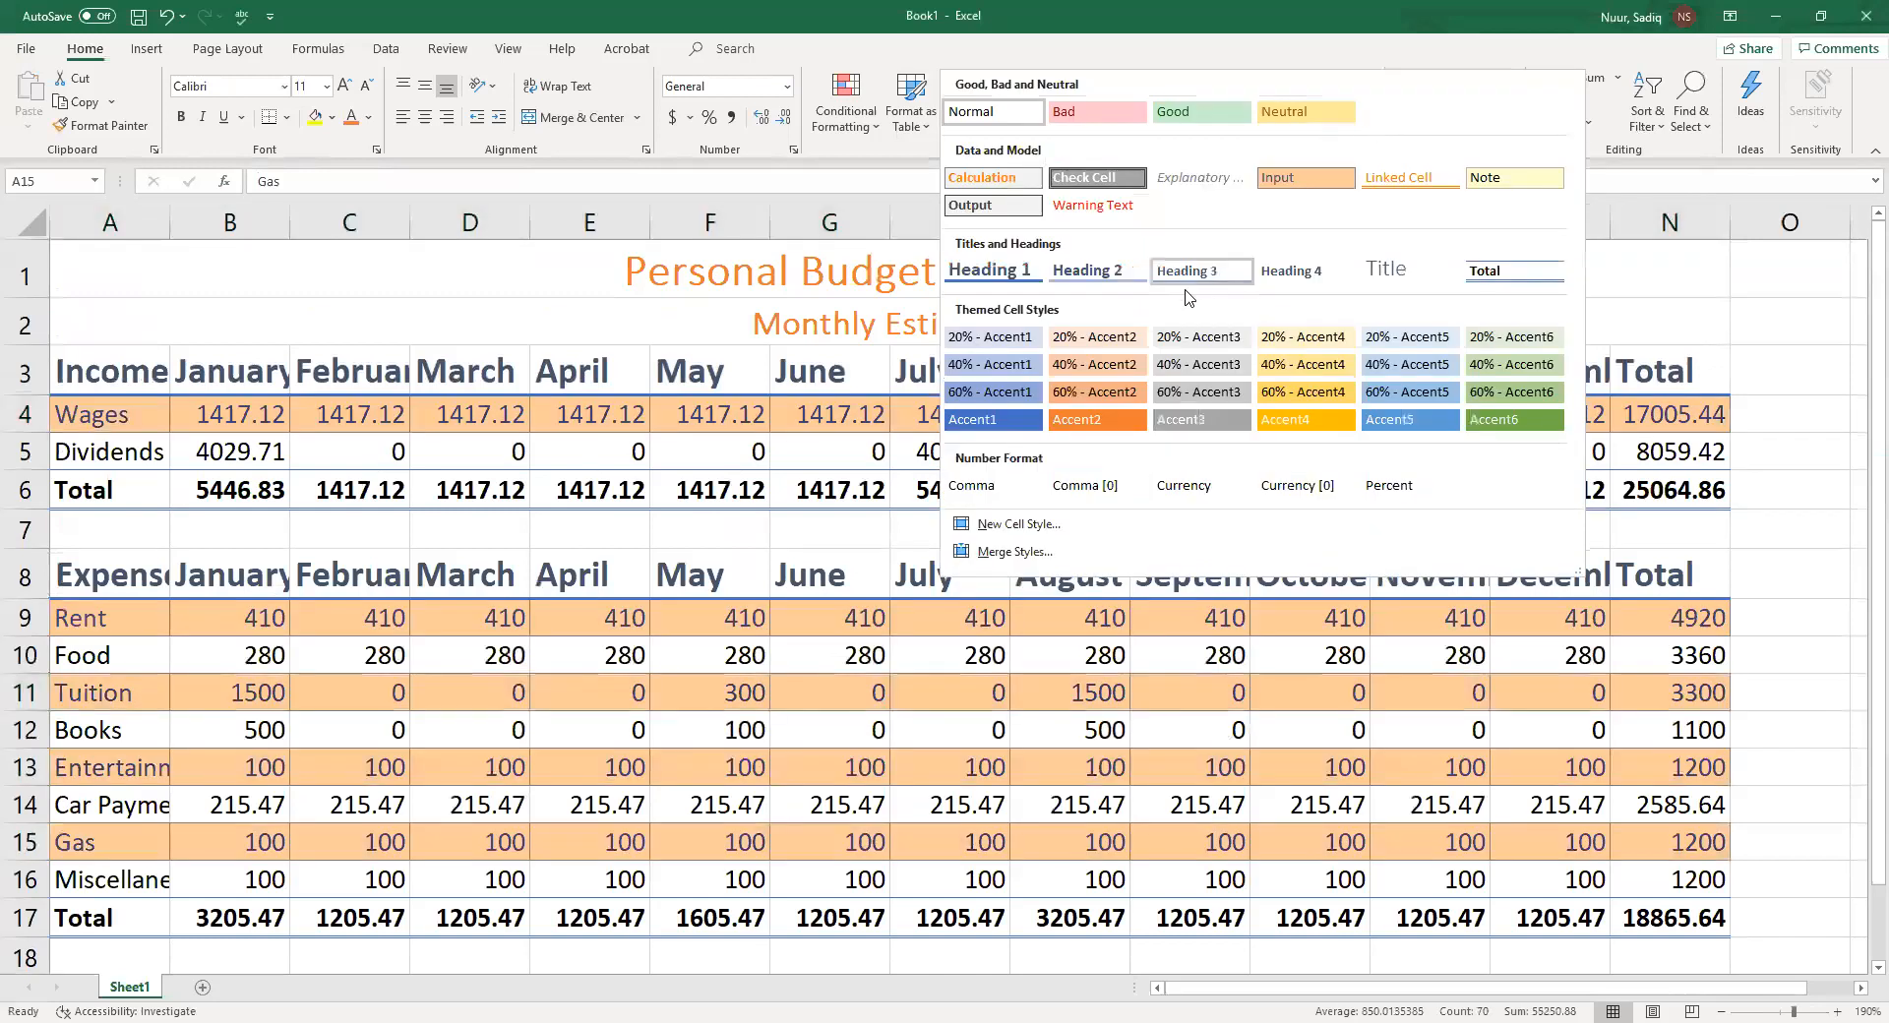
click(1115, 342)
click(1115, 341)
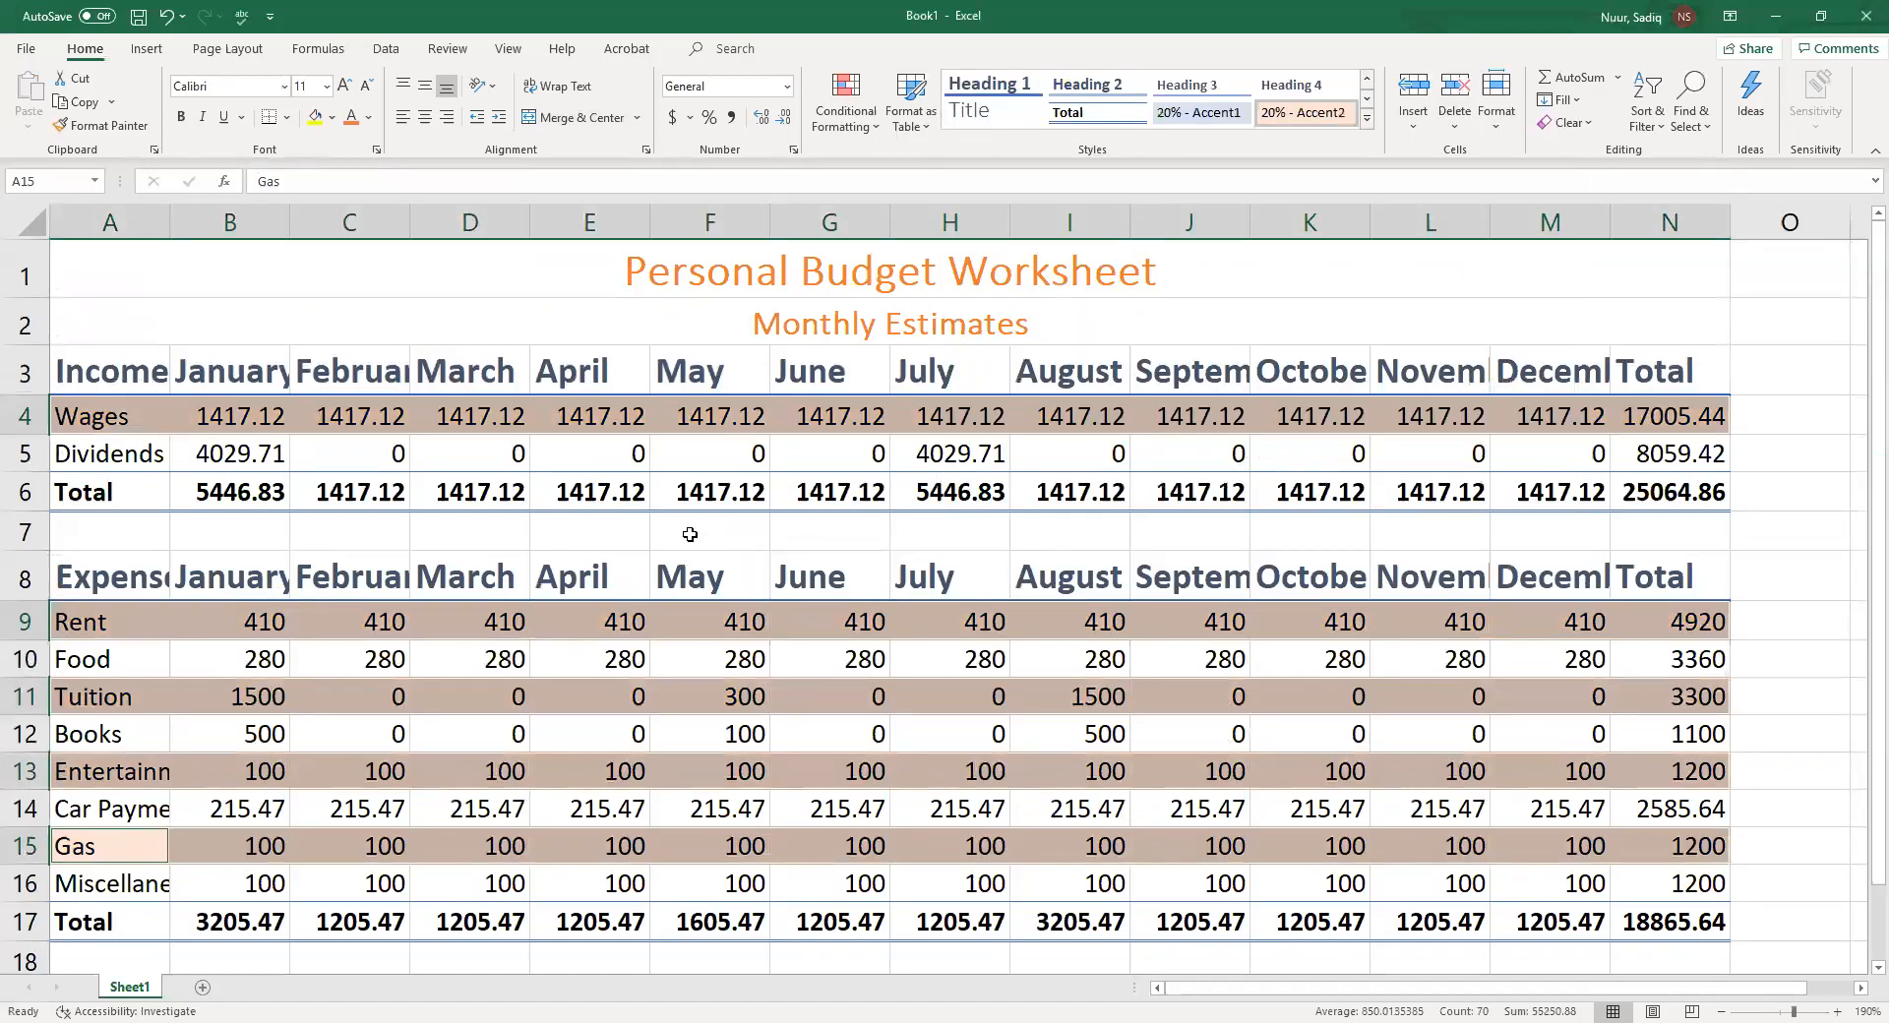
Apply the 40% - Accent2 cell style to rows 5, 10, 12, 14 and 16 across columns A to N
click(96, 458)
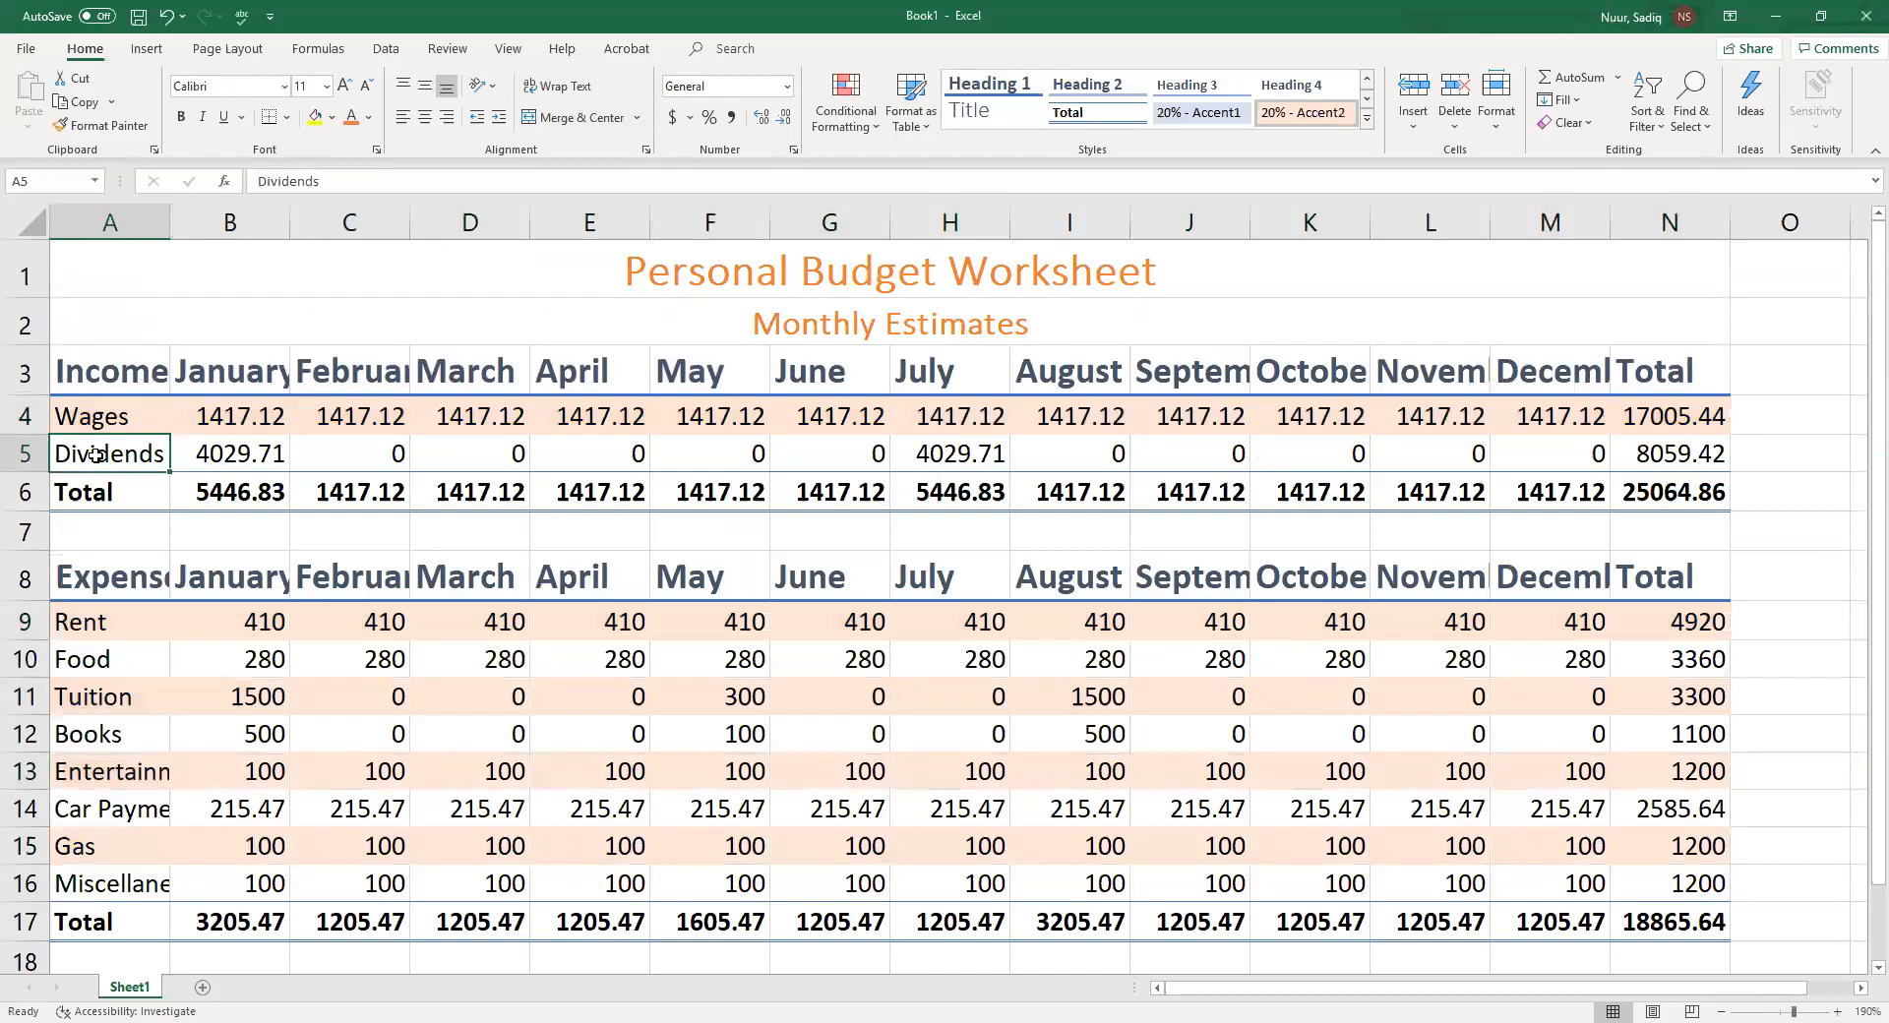
drag(96, 454, 1663, 459)
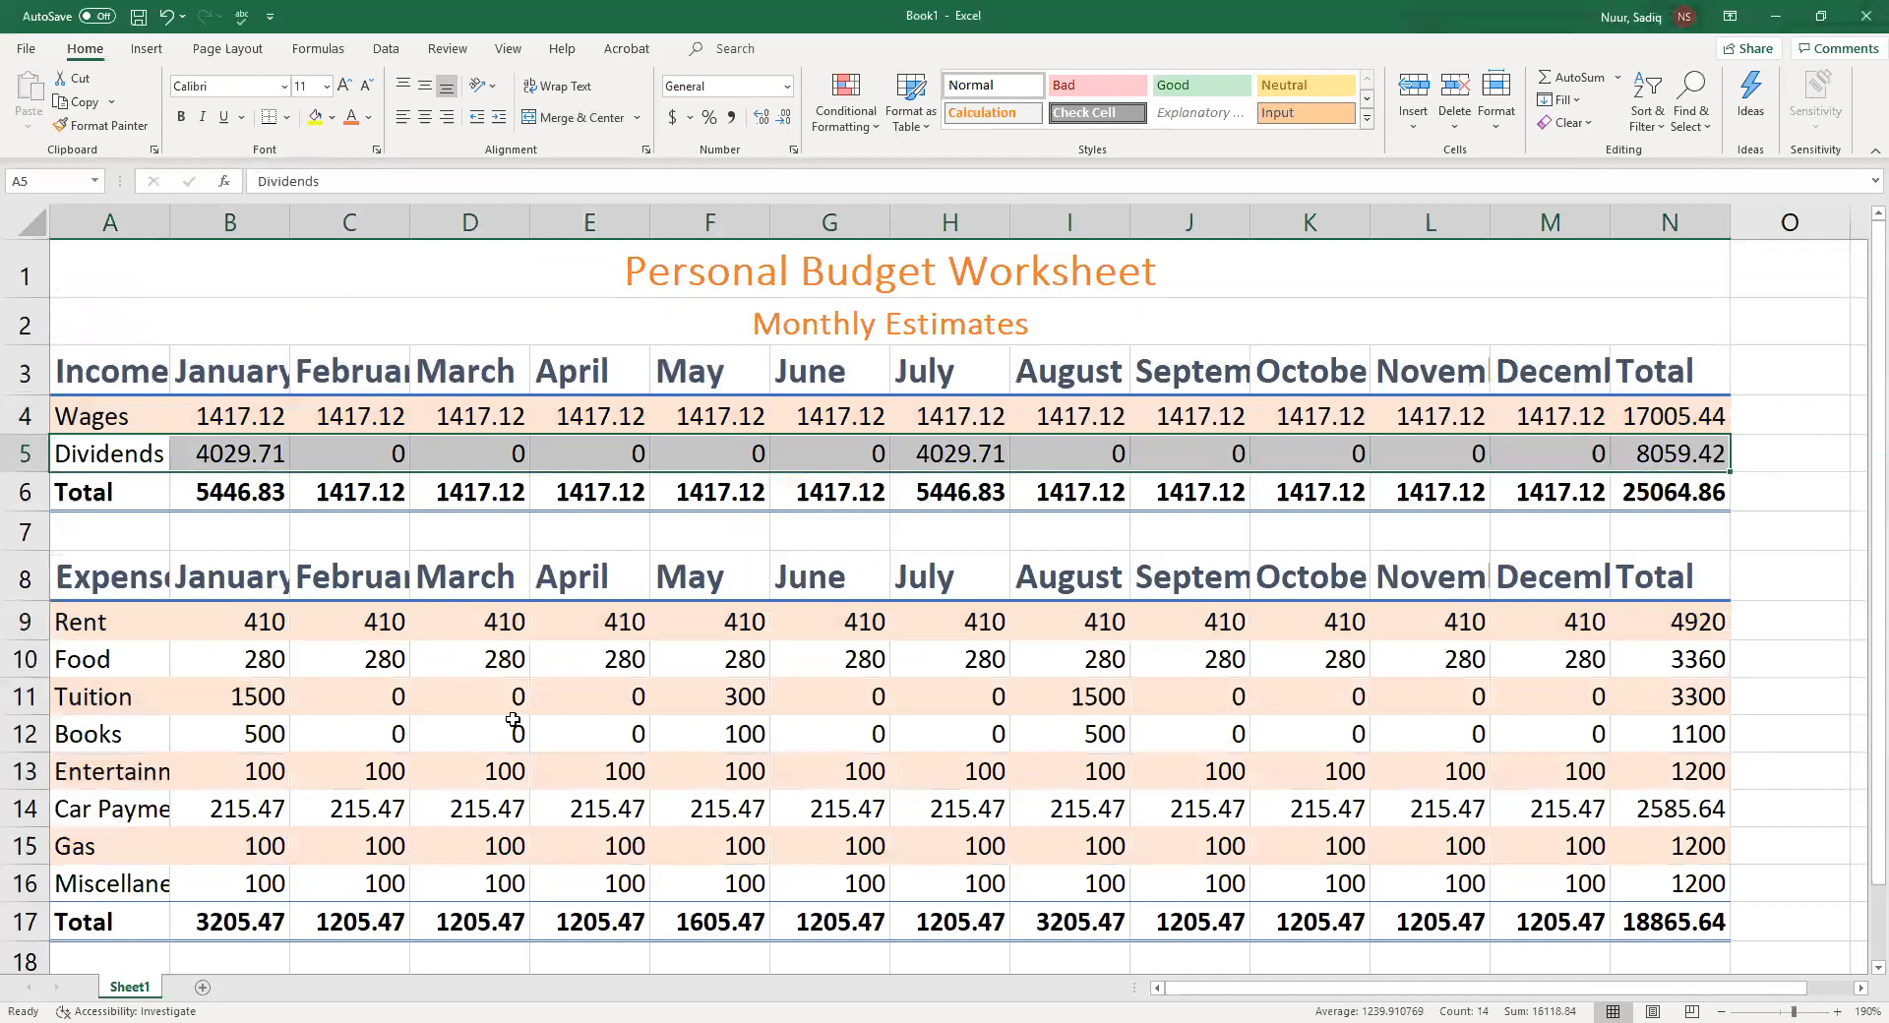
drag(82, 659, 1675, 656)
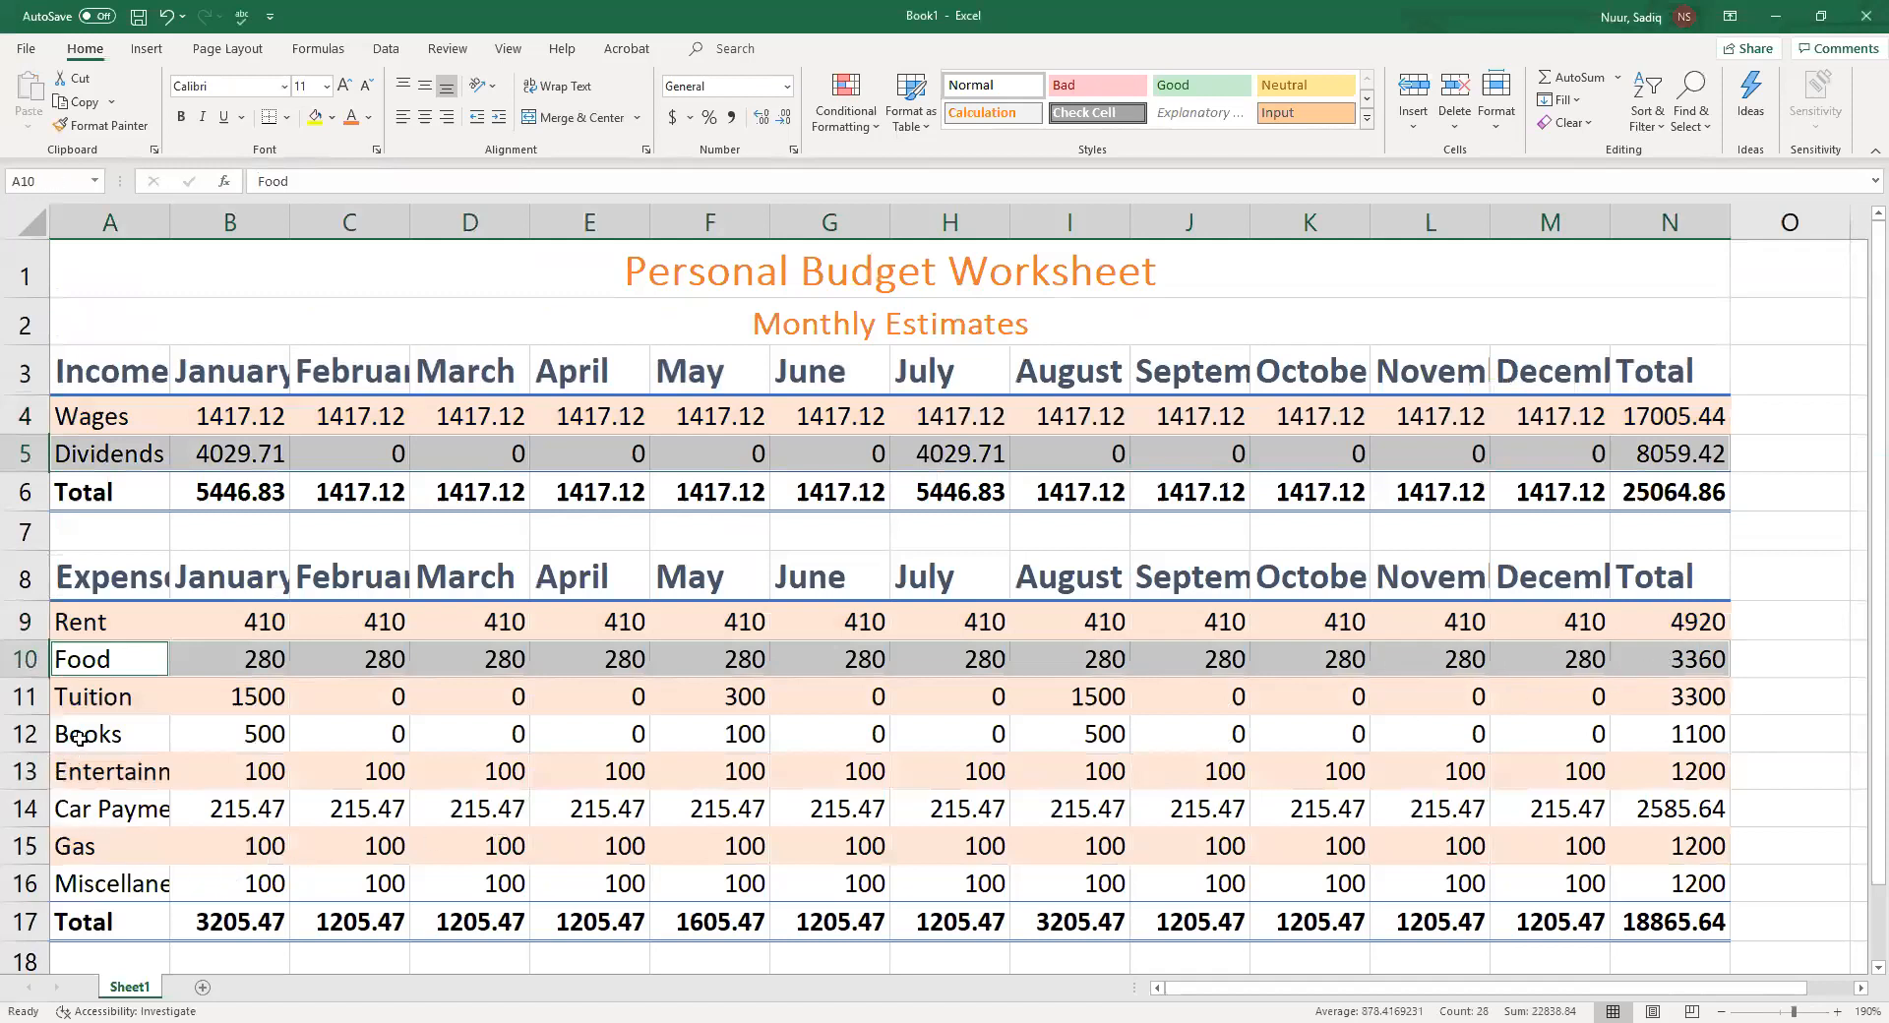
drag(79, 734, 1666, 738)
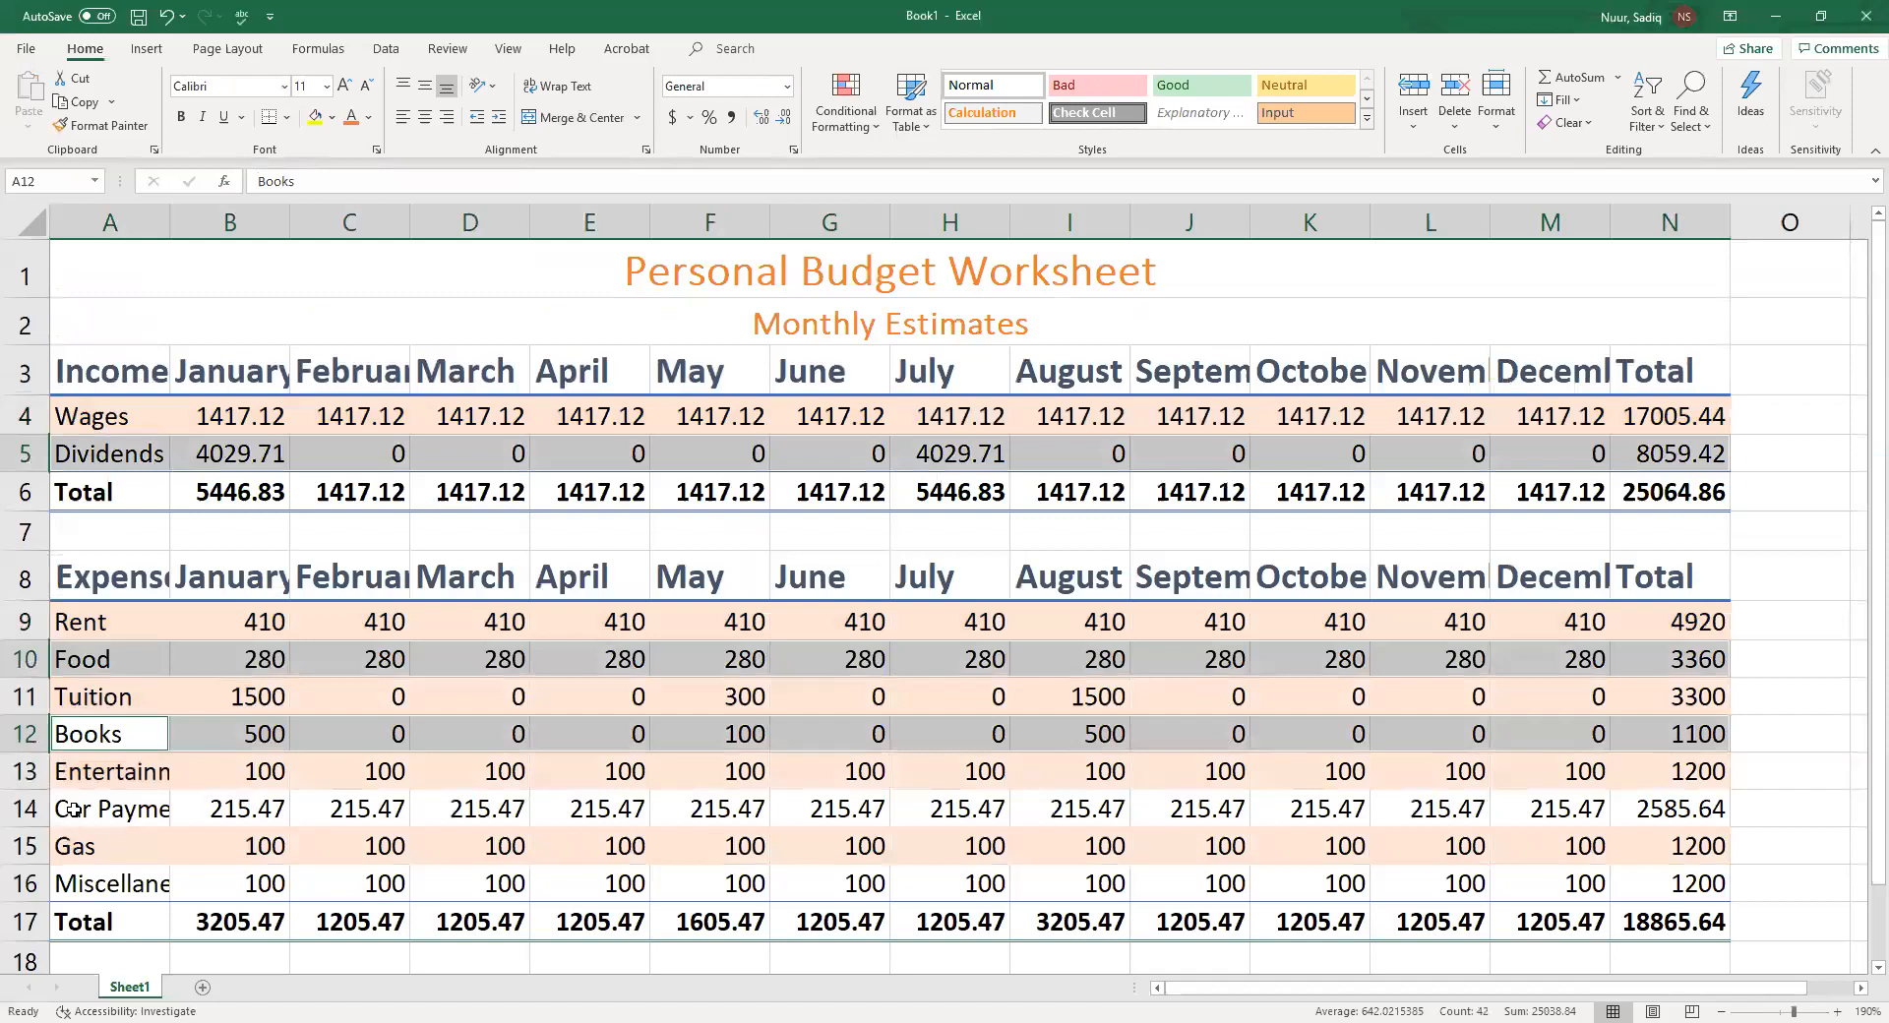
drag(74, 808, 1650, 801)
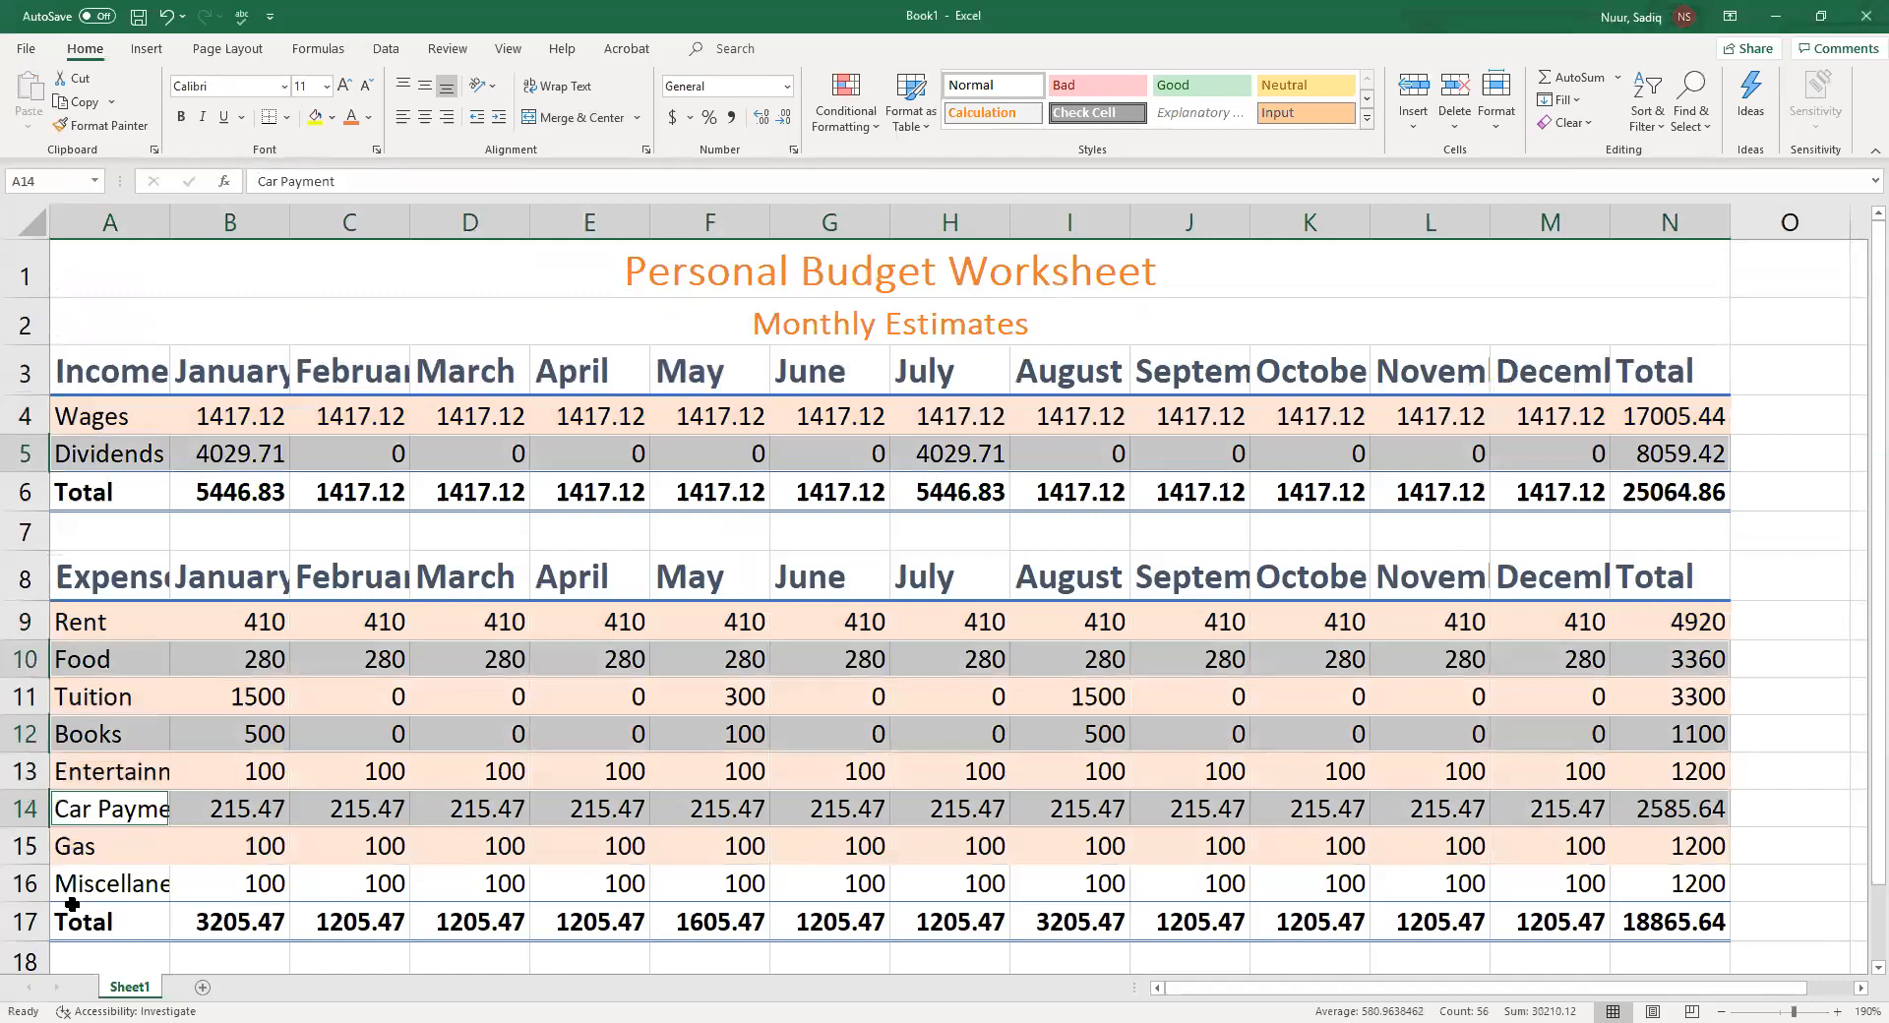
drag(71, 888, 1642, 882)
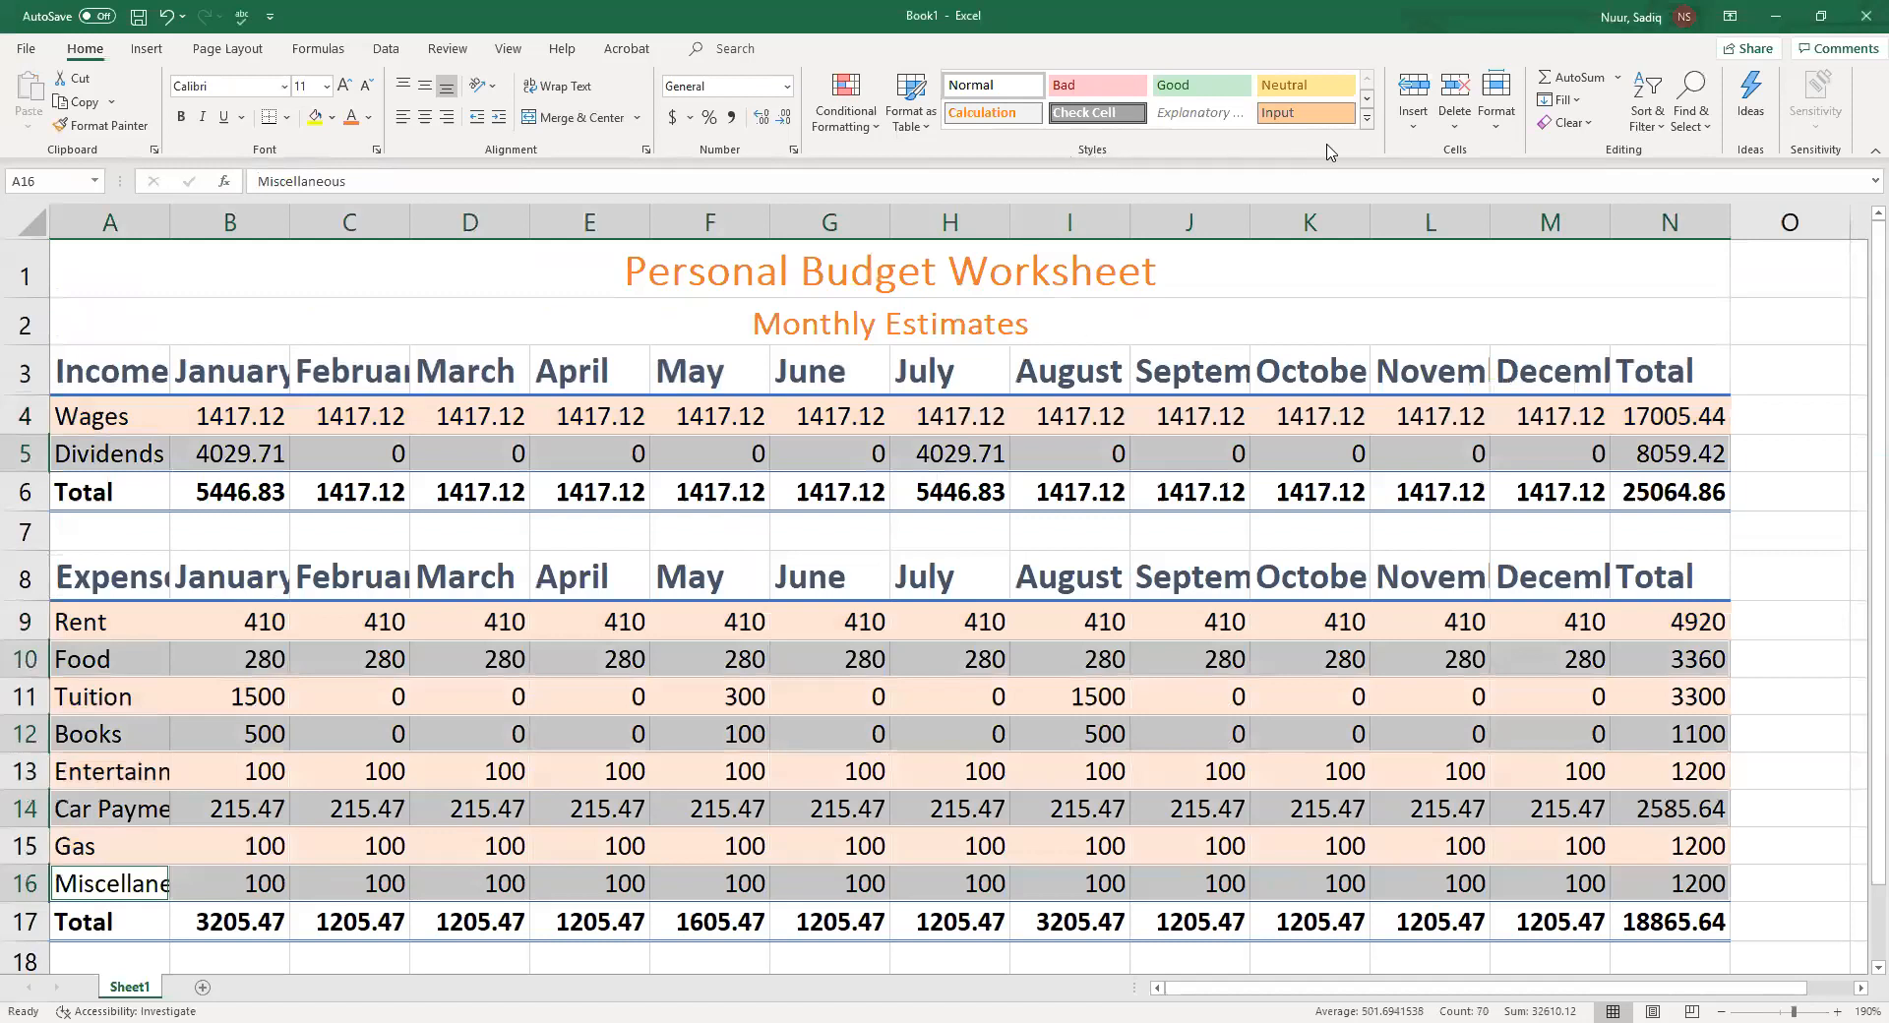
click(1365, 122)
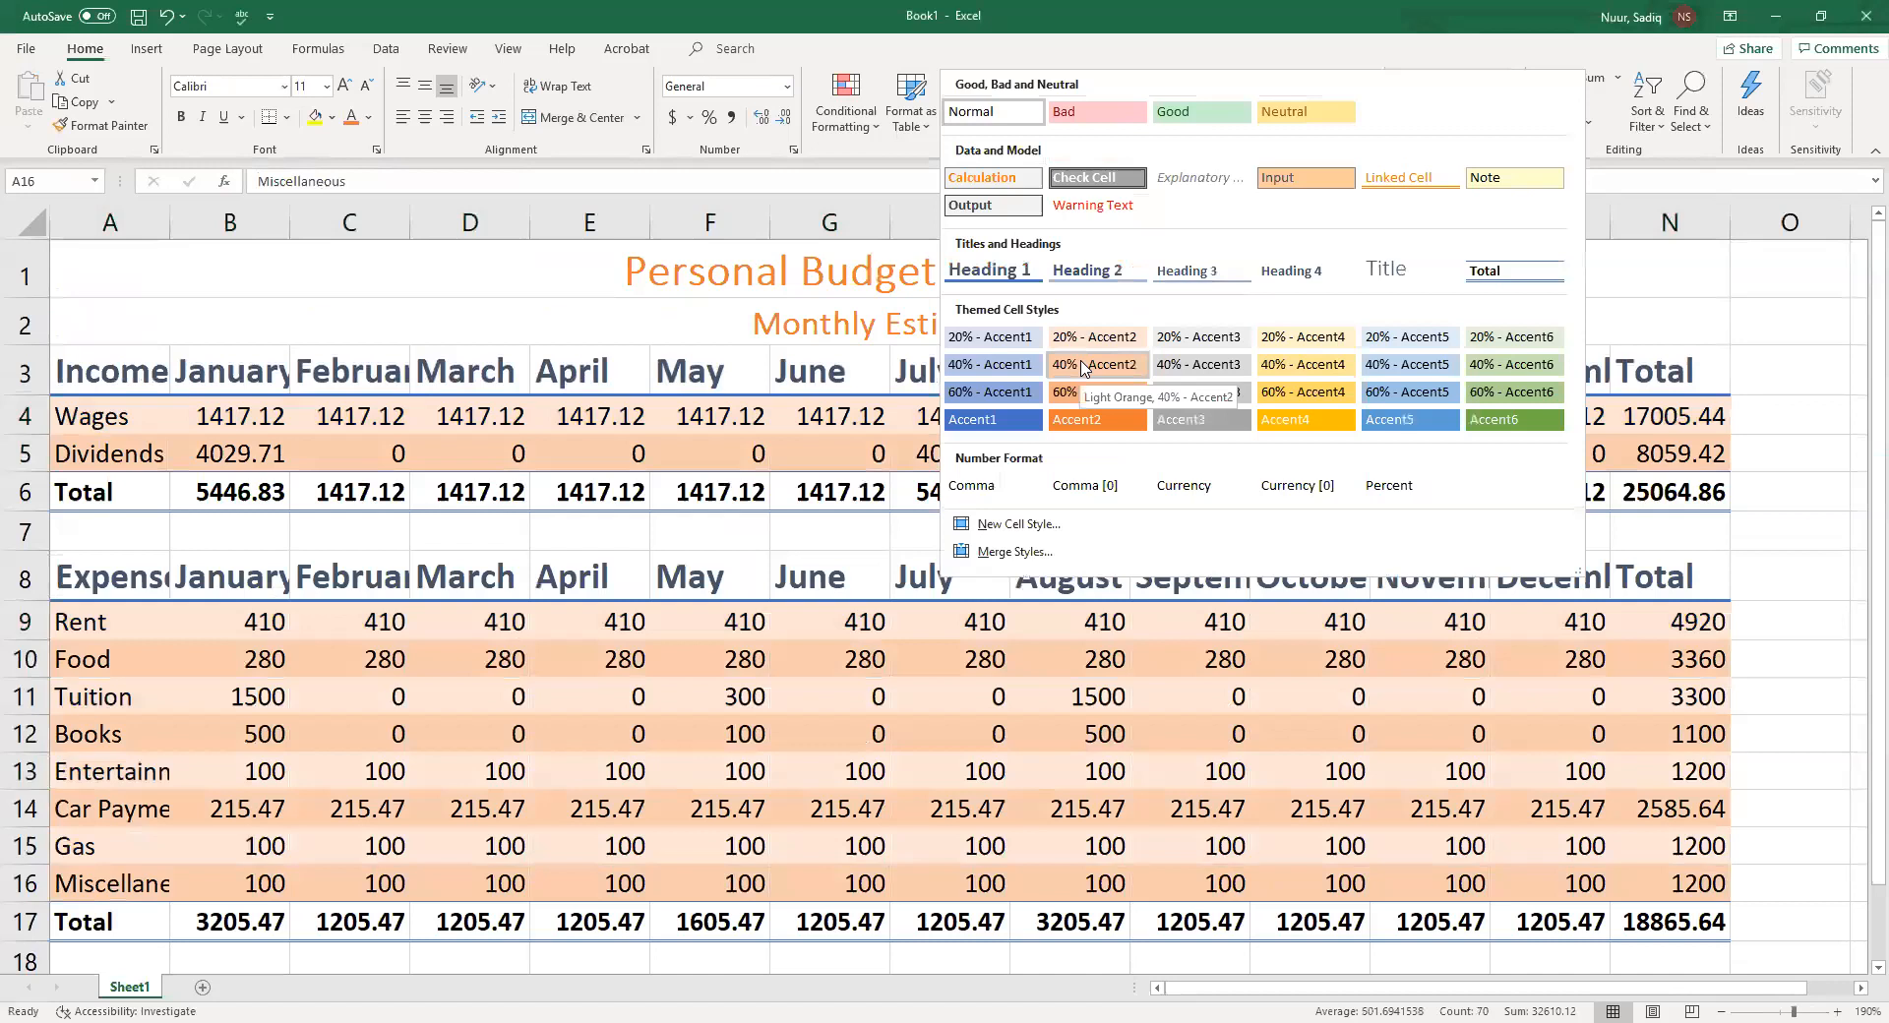
click(1082, 366)
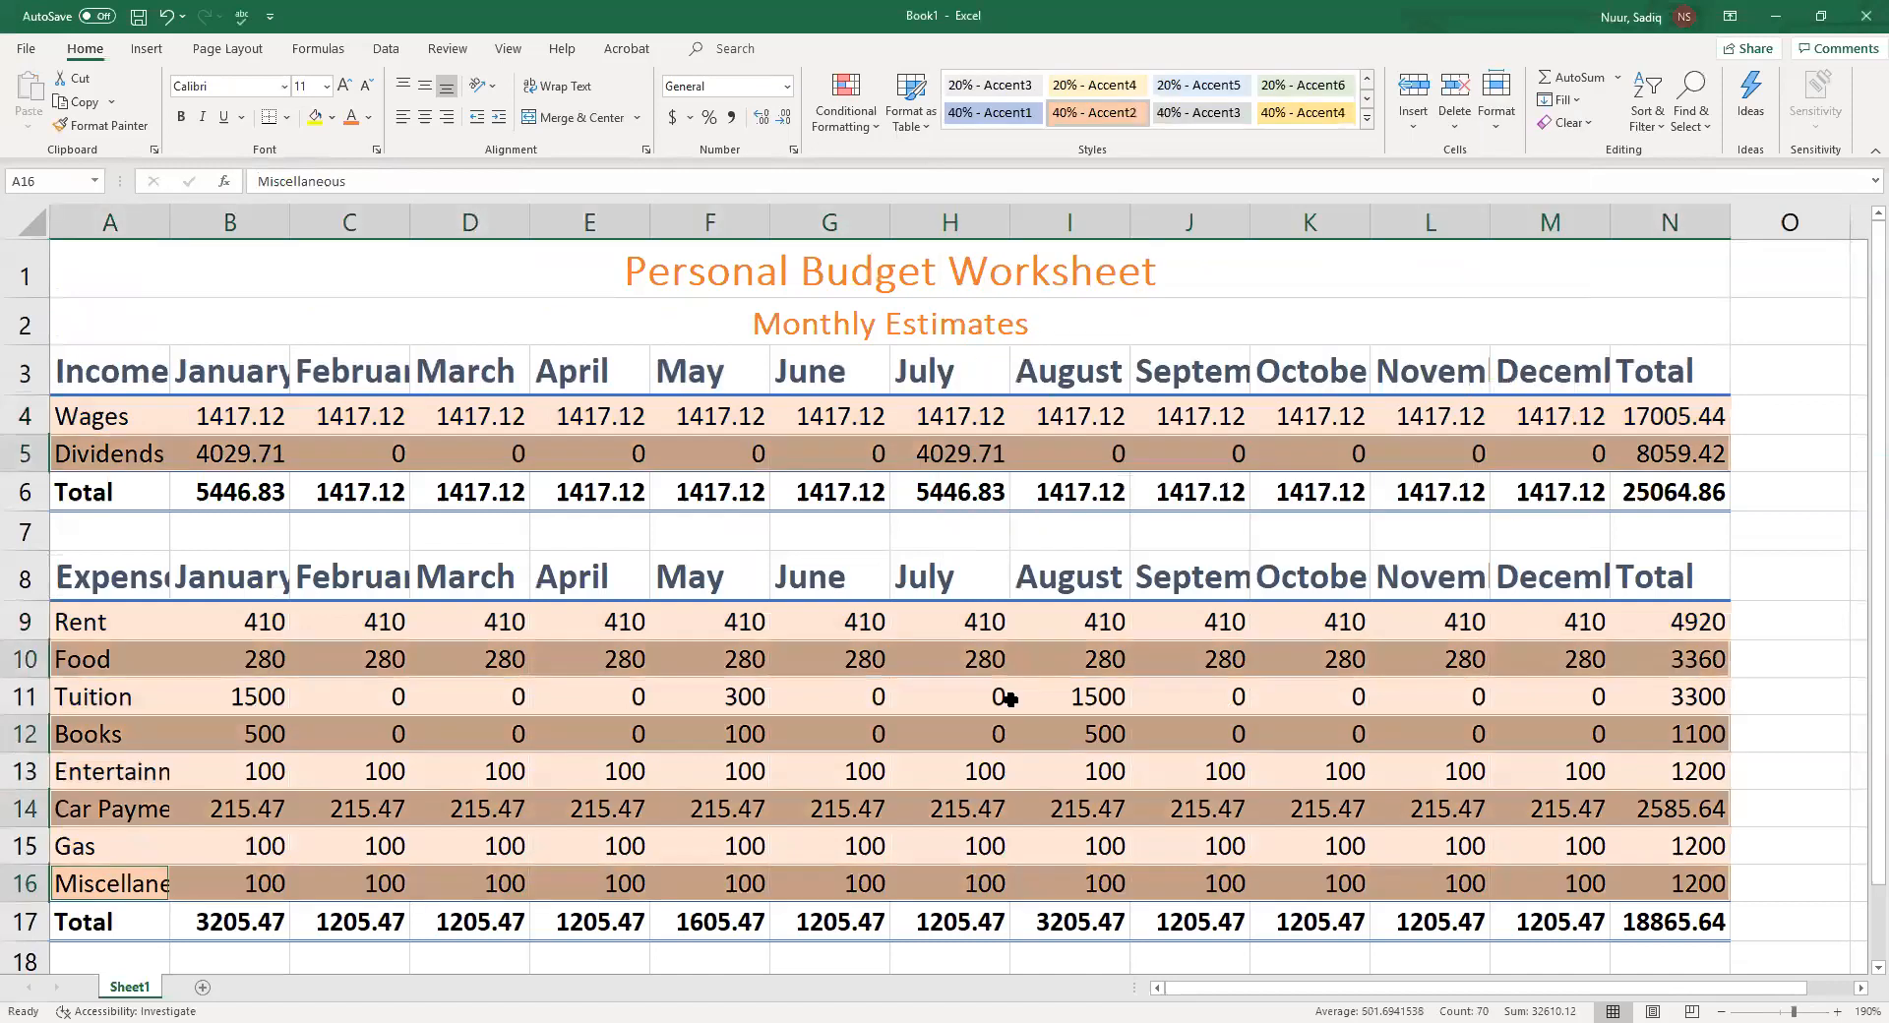
click(953, 670)
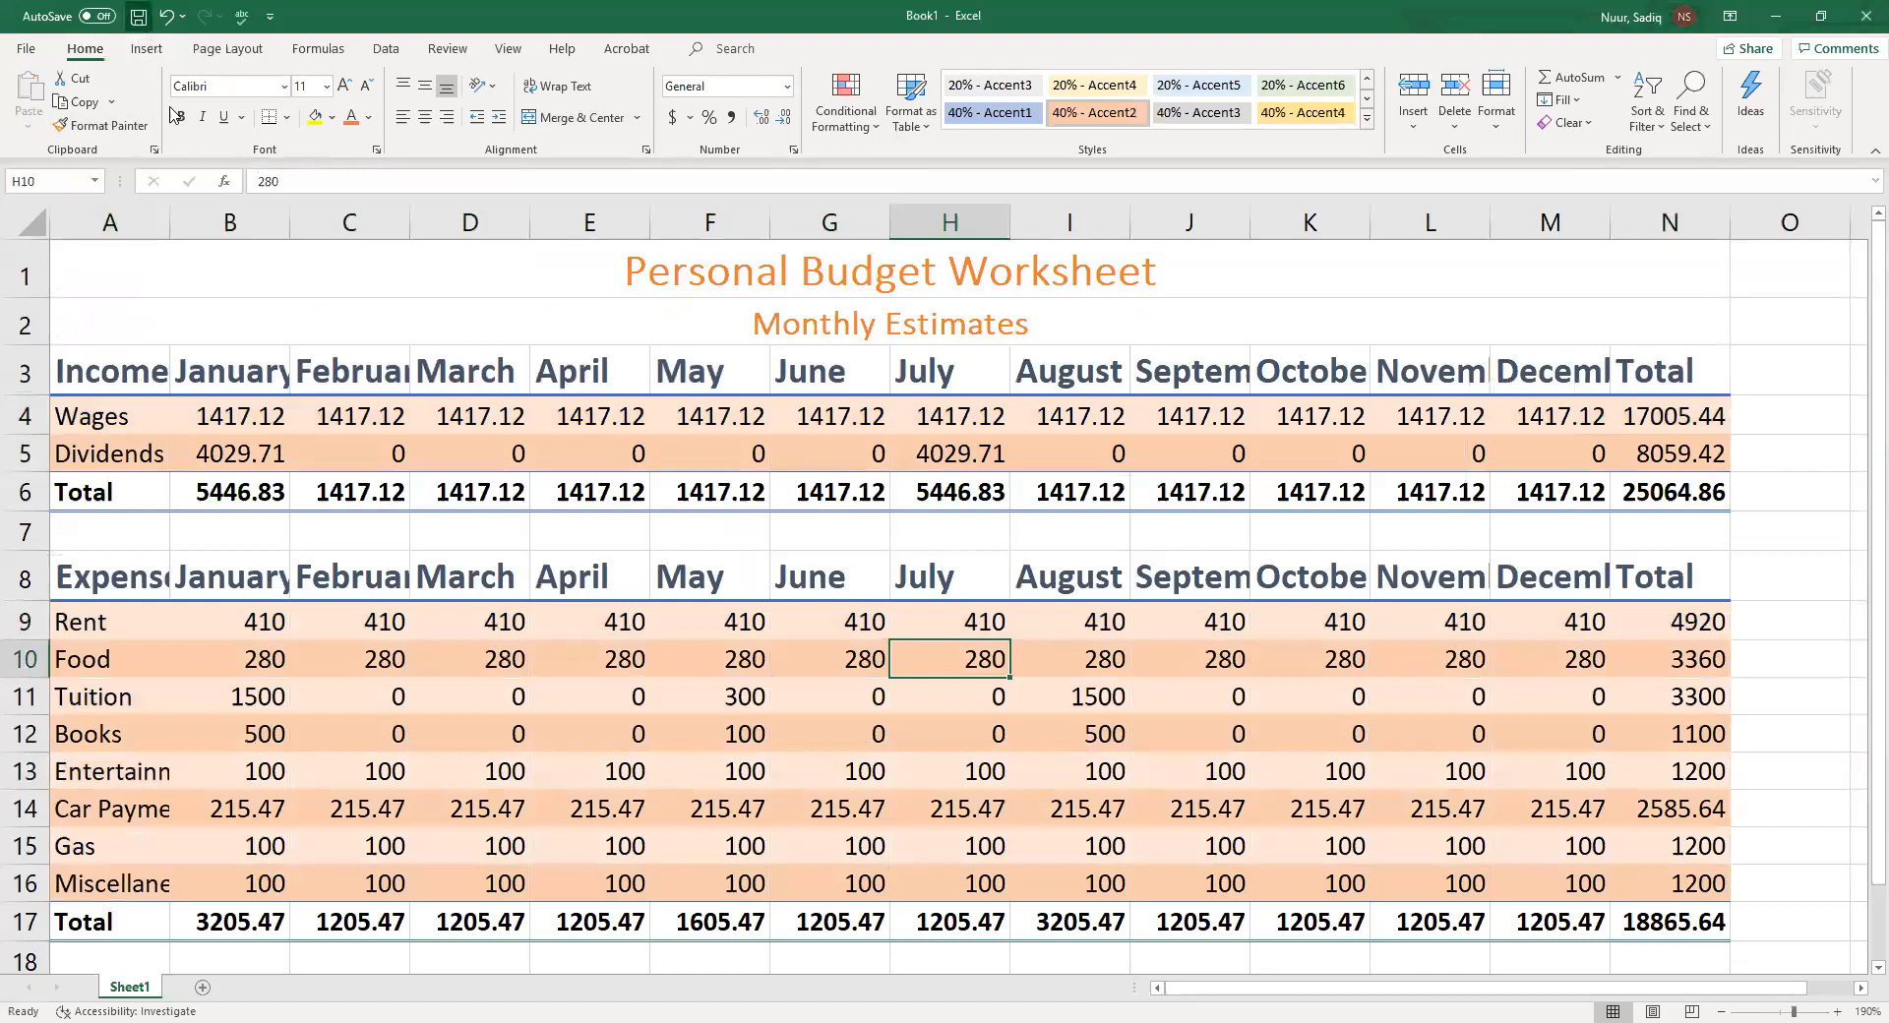
key(ctrl+s)
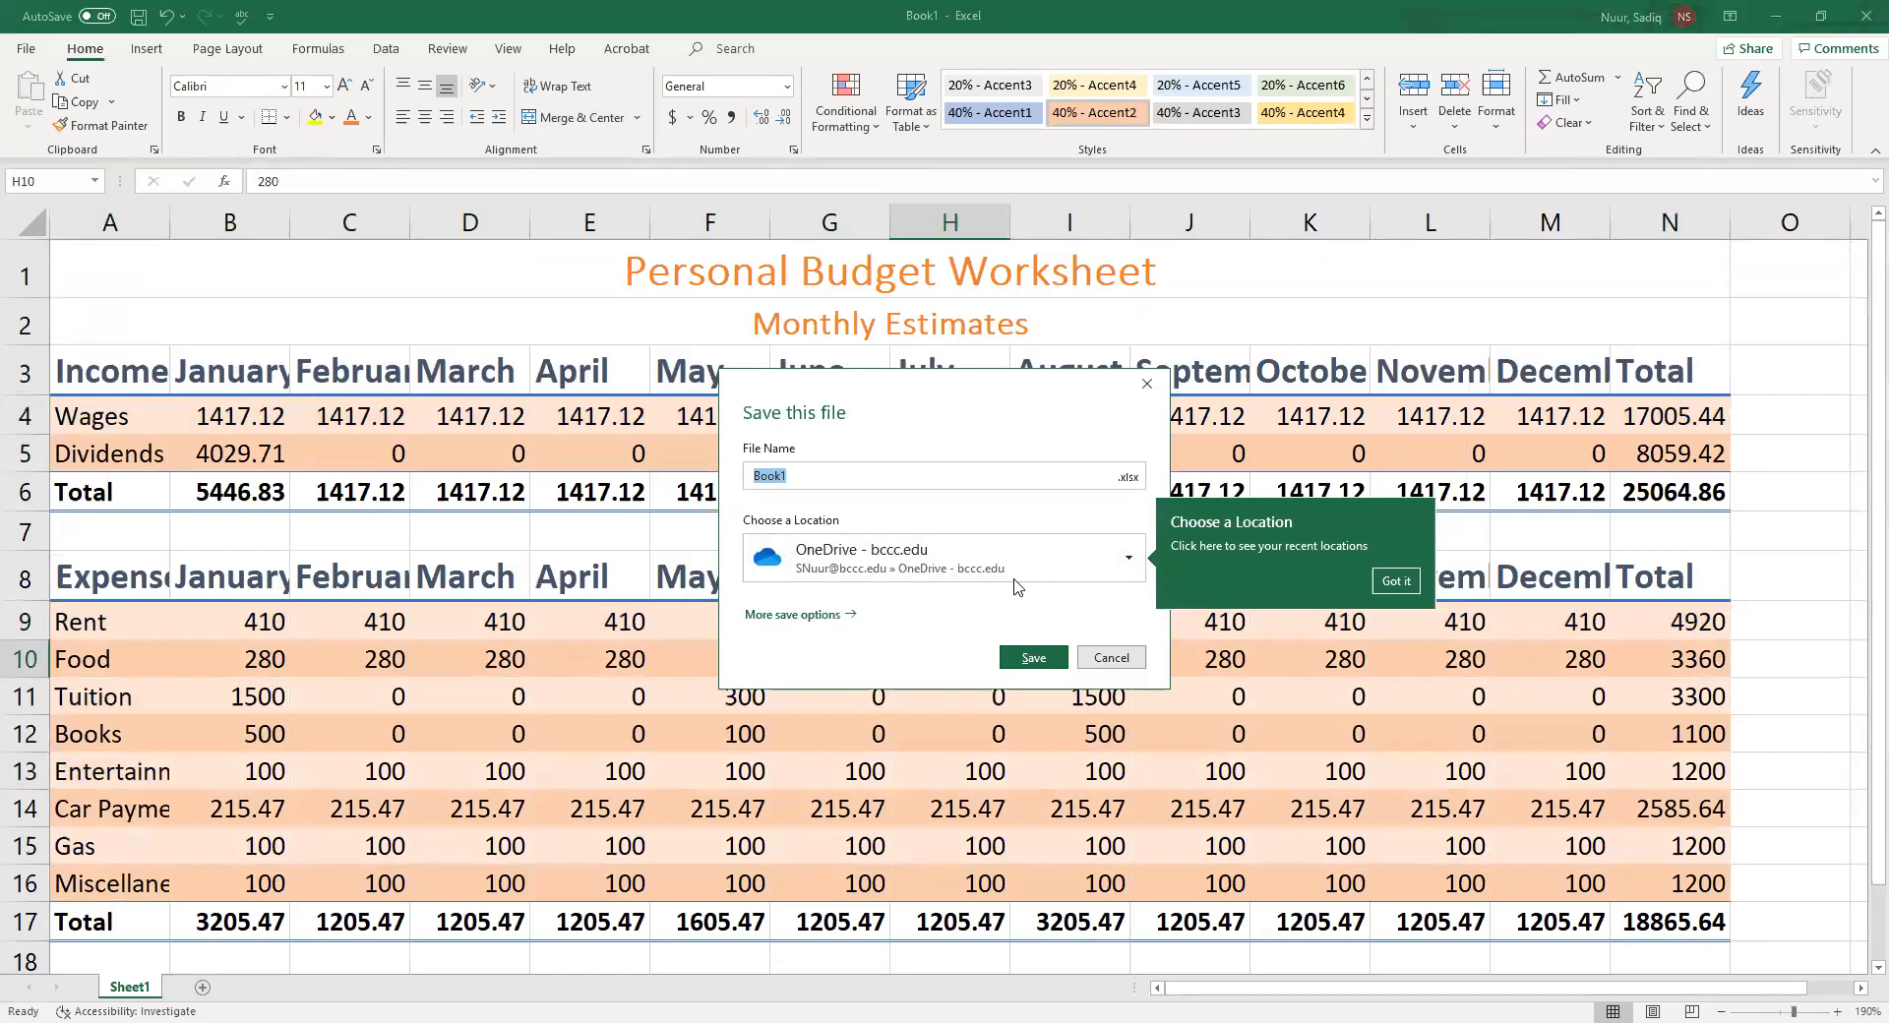
click(1129, 562)
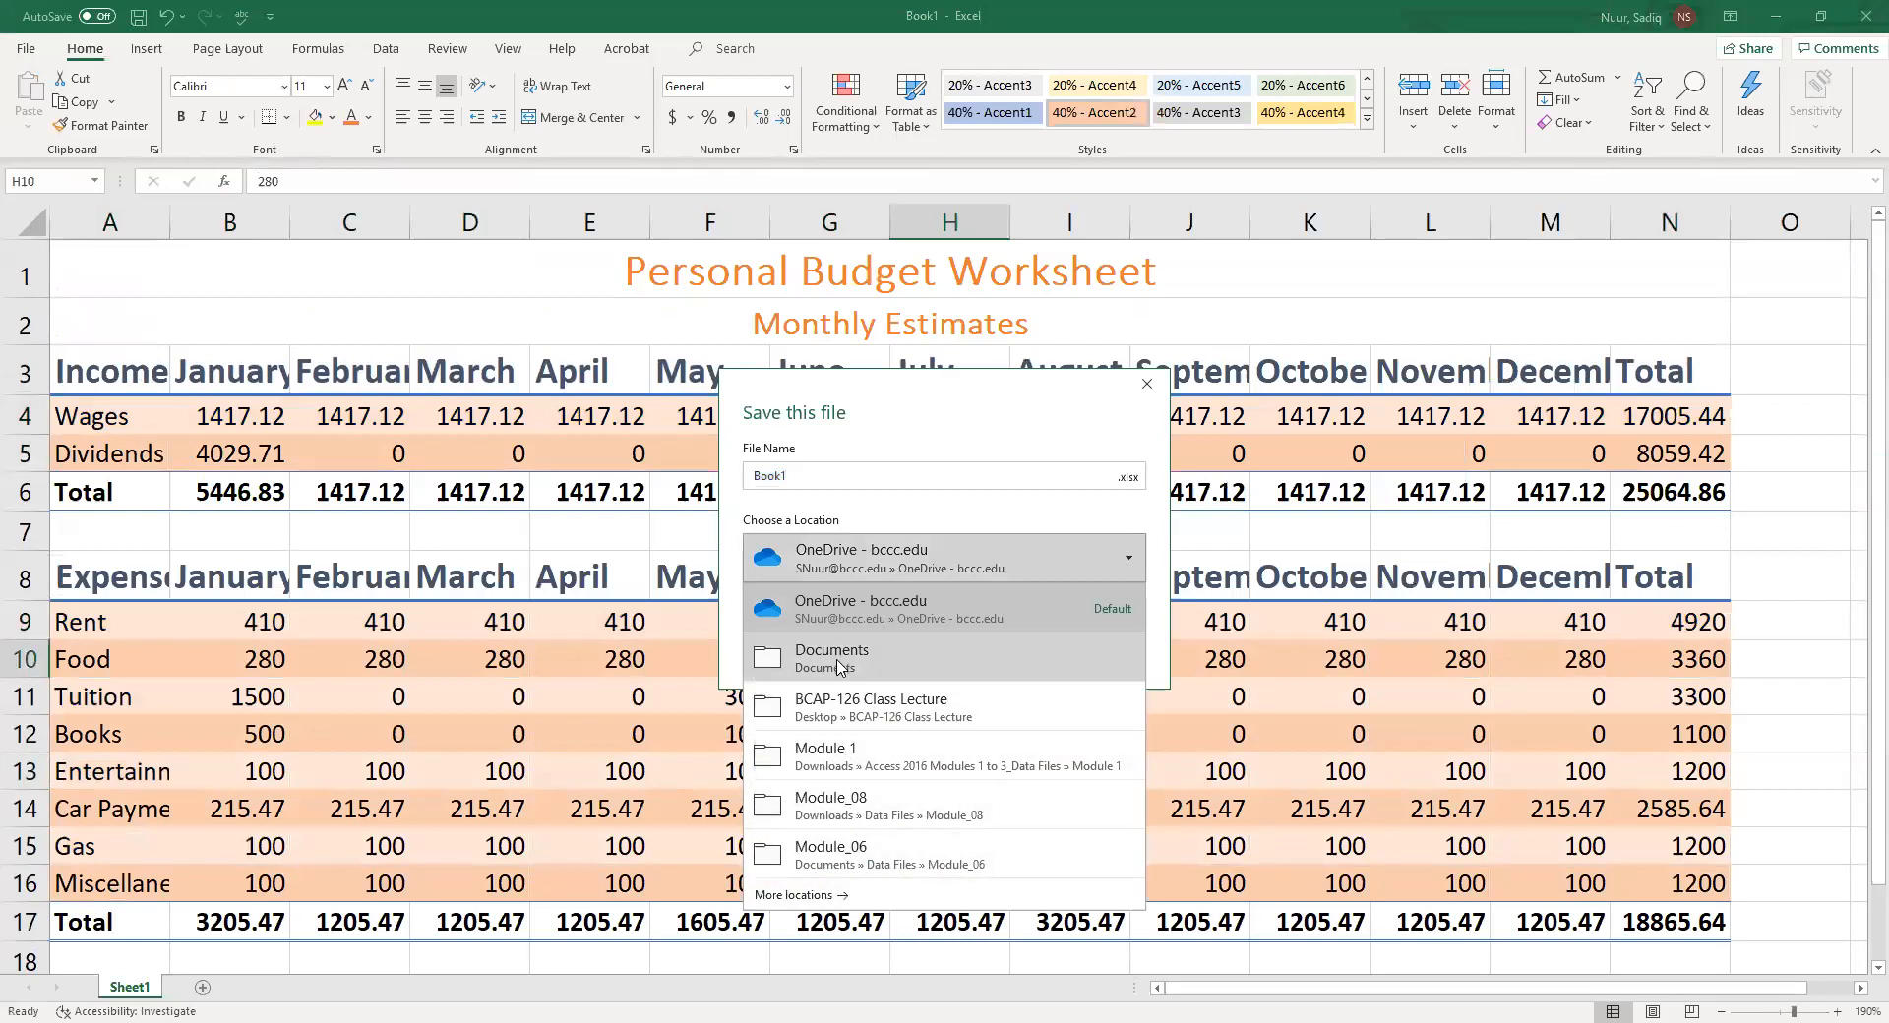
click(805, 477)
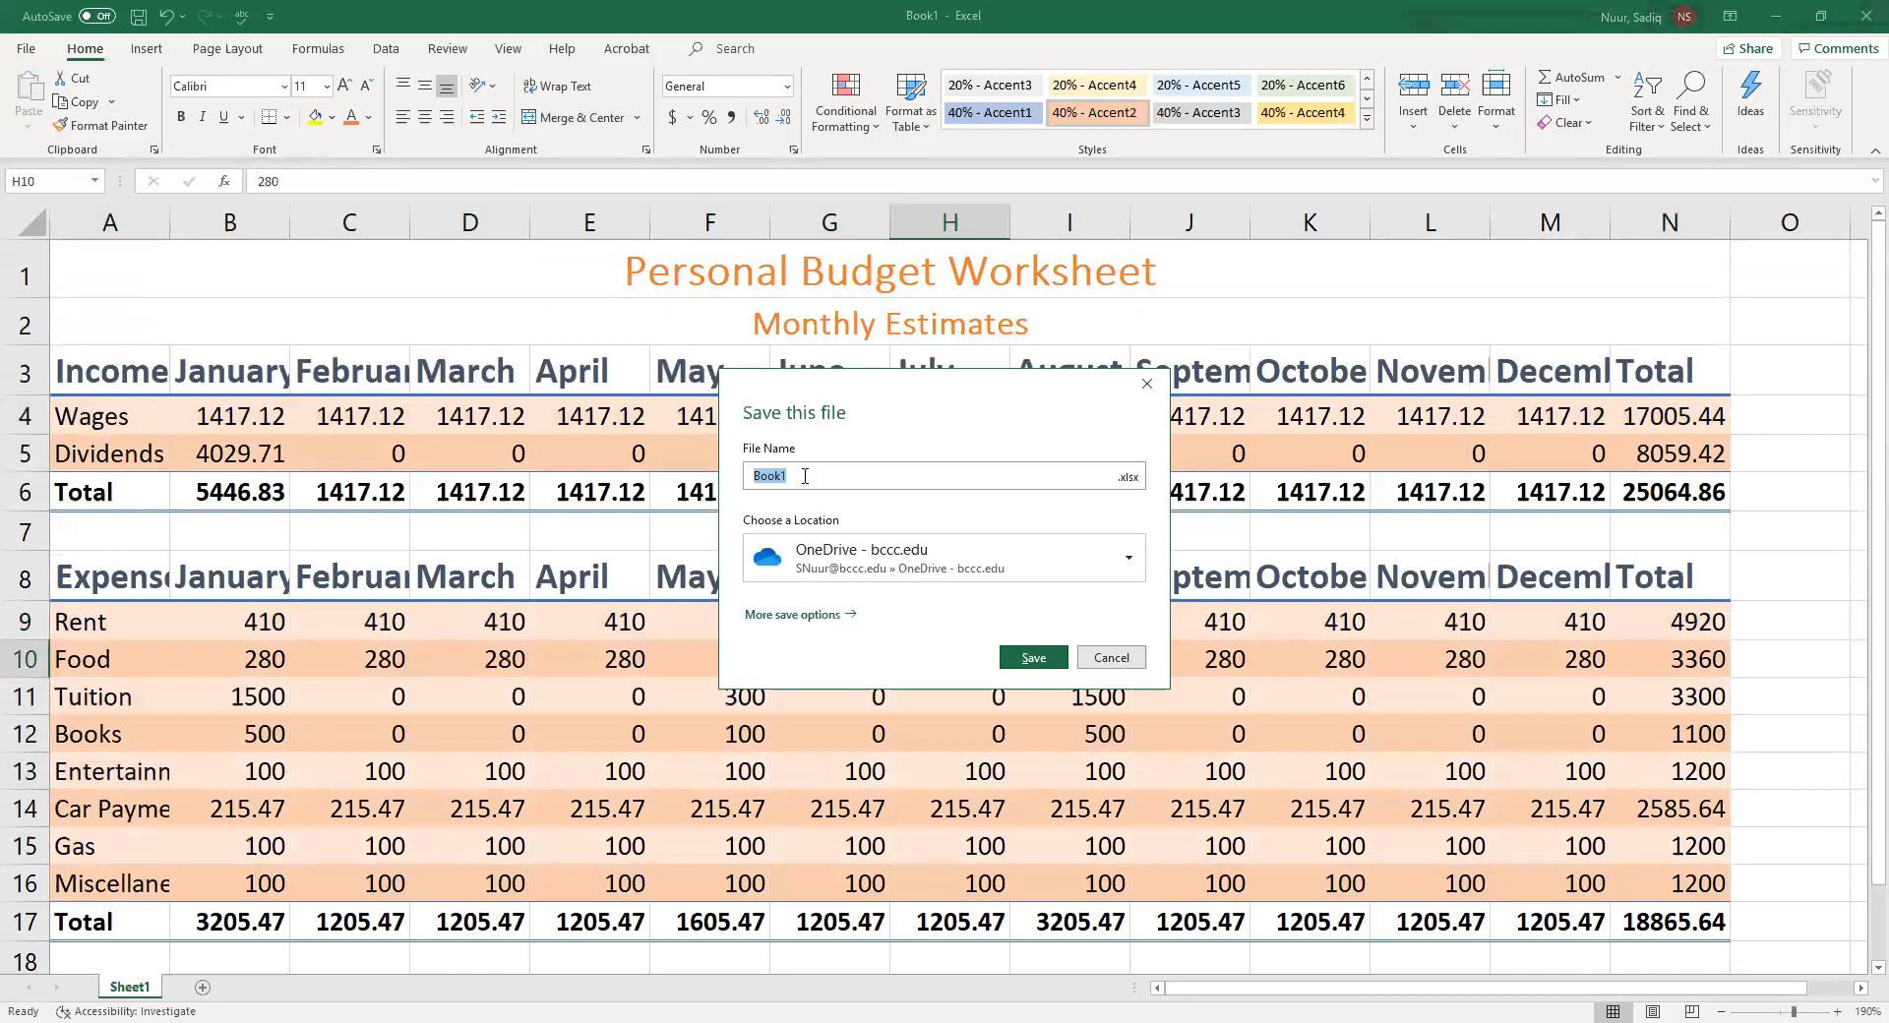
click(1119, 666)
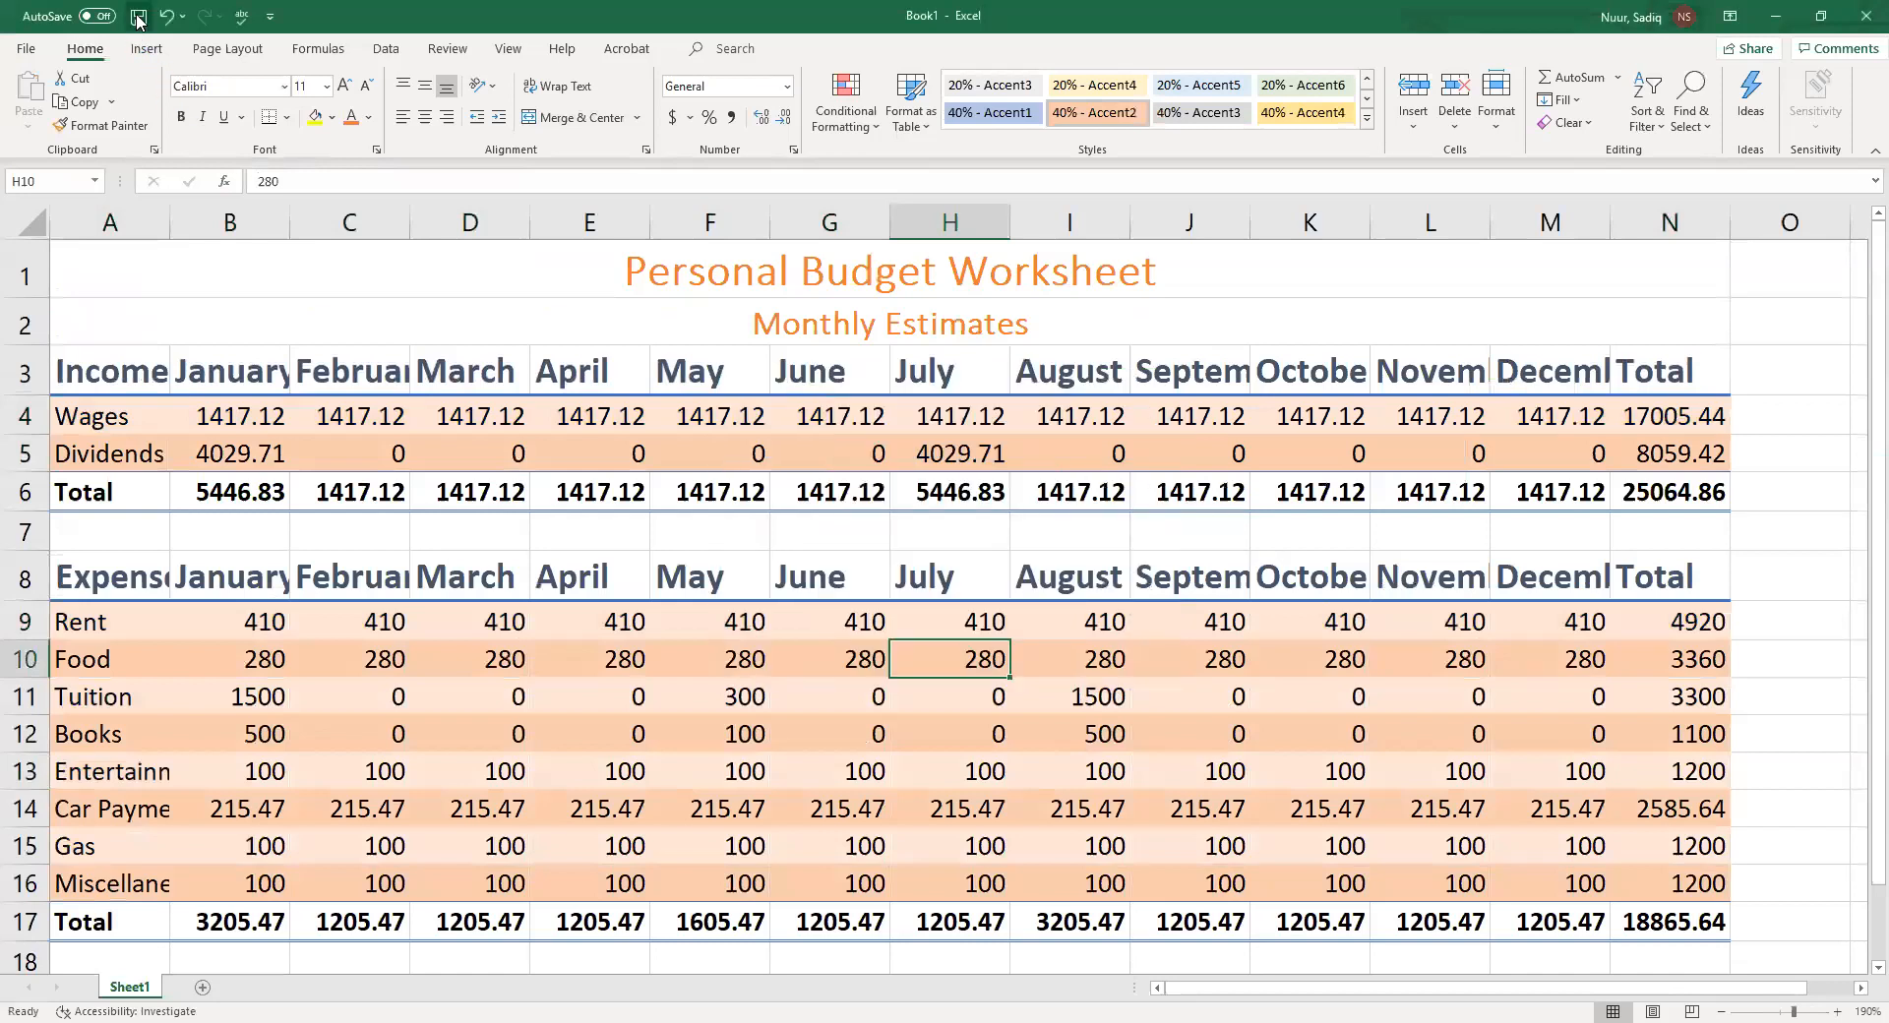
Save the workbook to the Desktop with a file name made of the budget owner's name followed by Budget
click(26, 52)
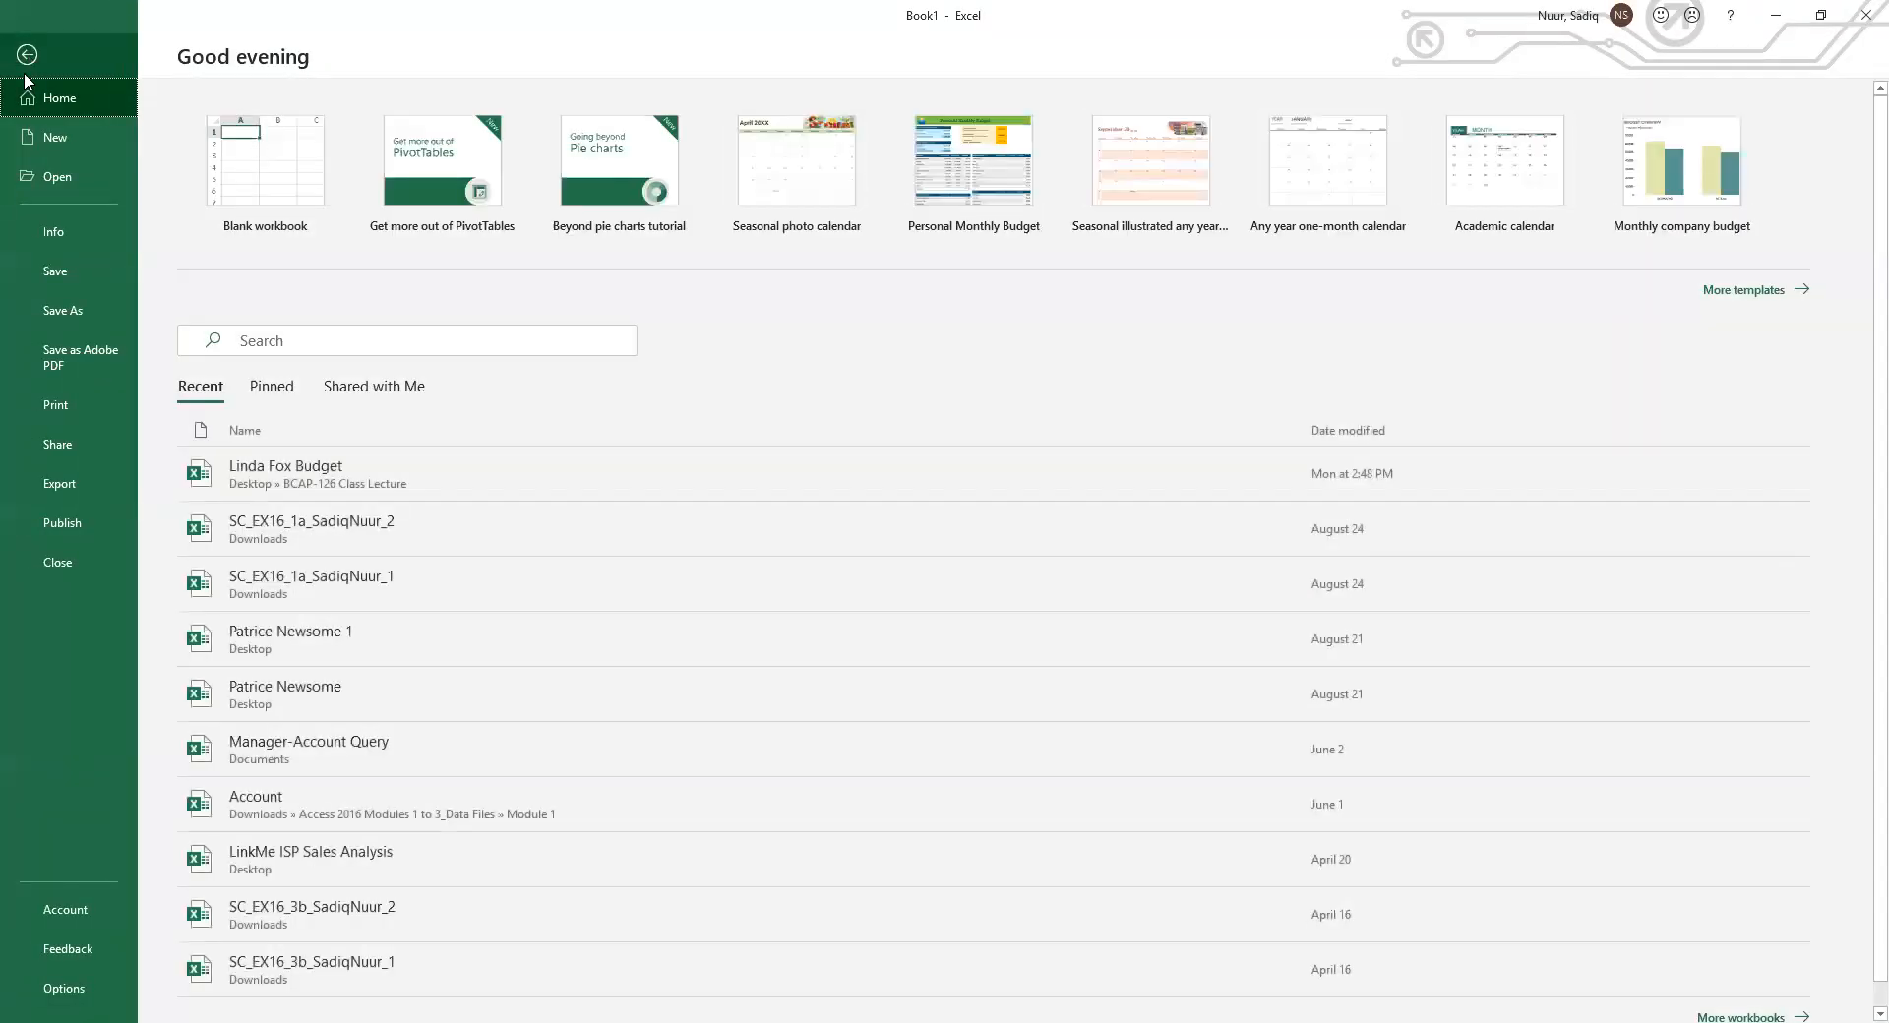
click(59, 311)
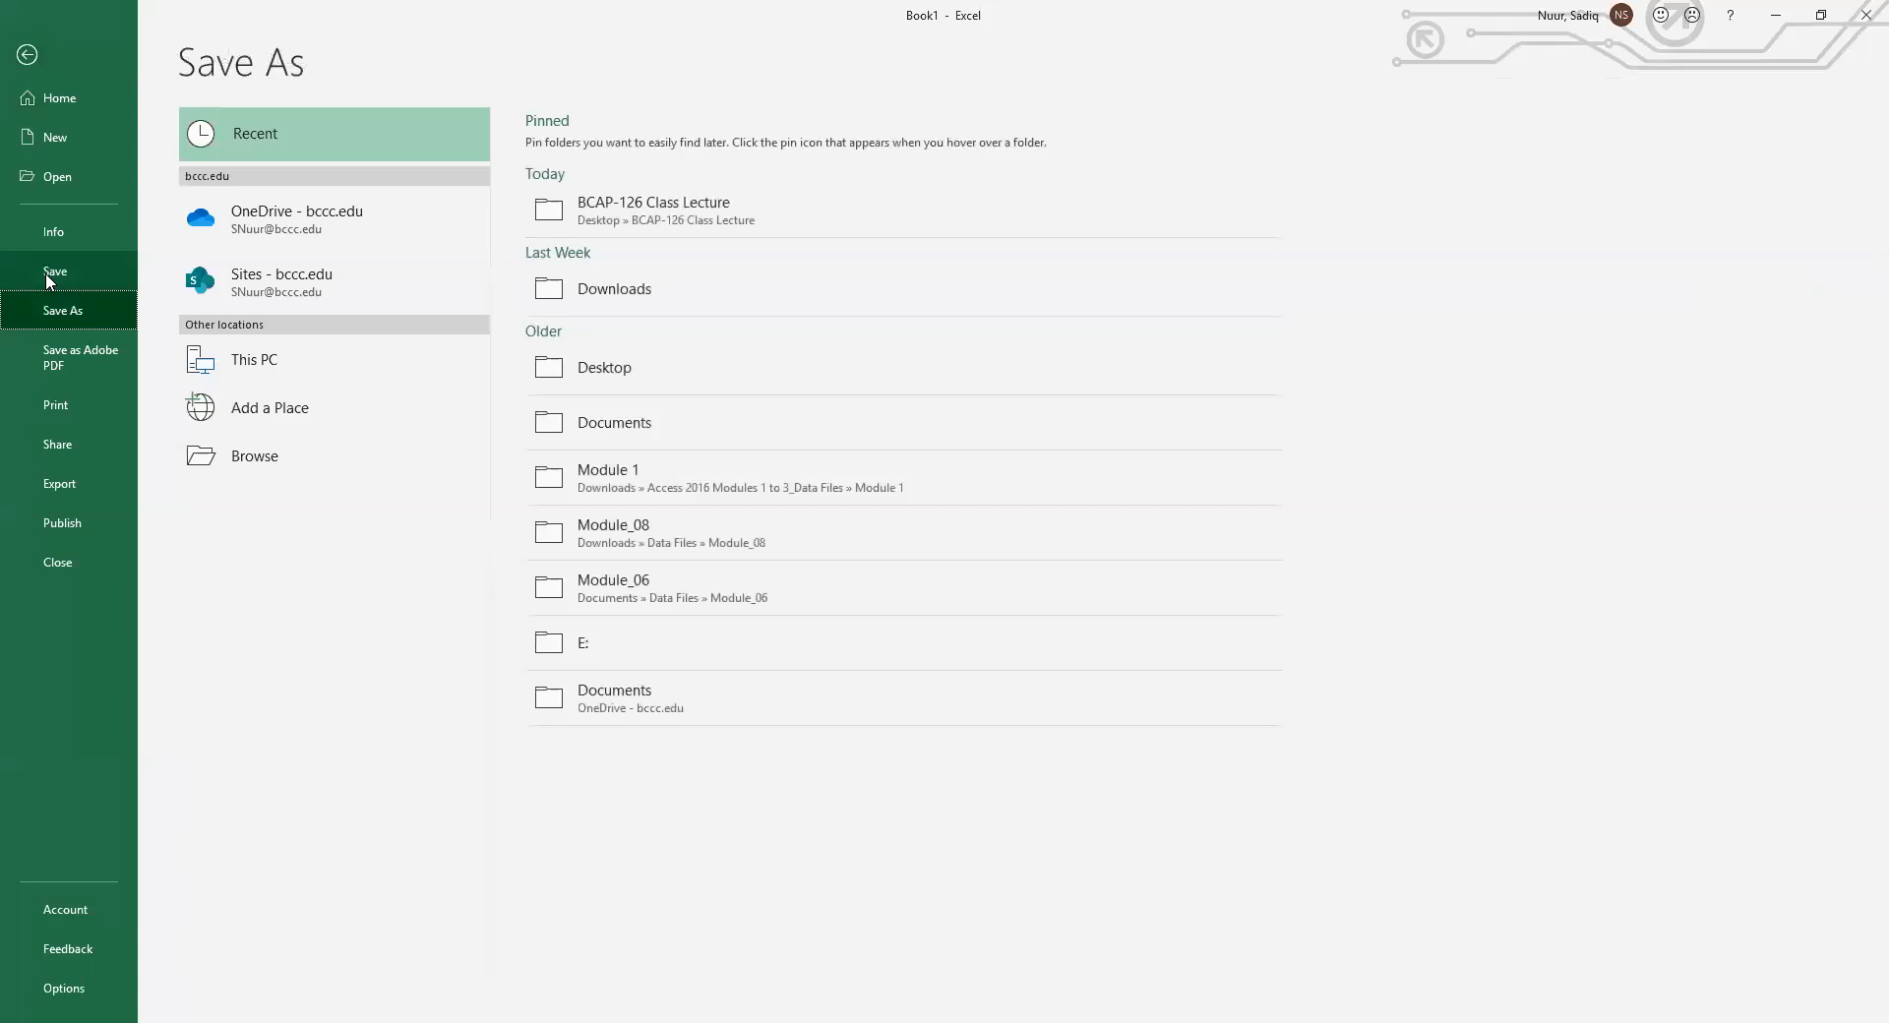
click(261, 462)
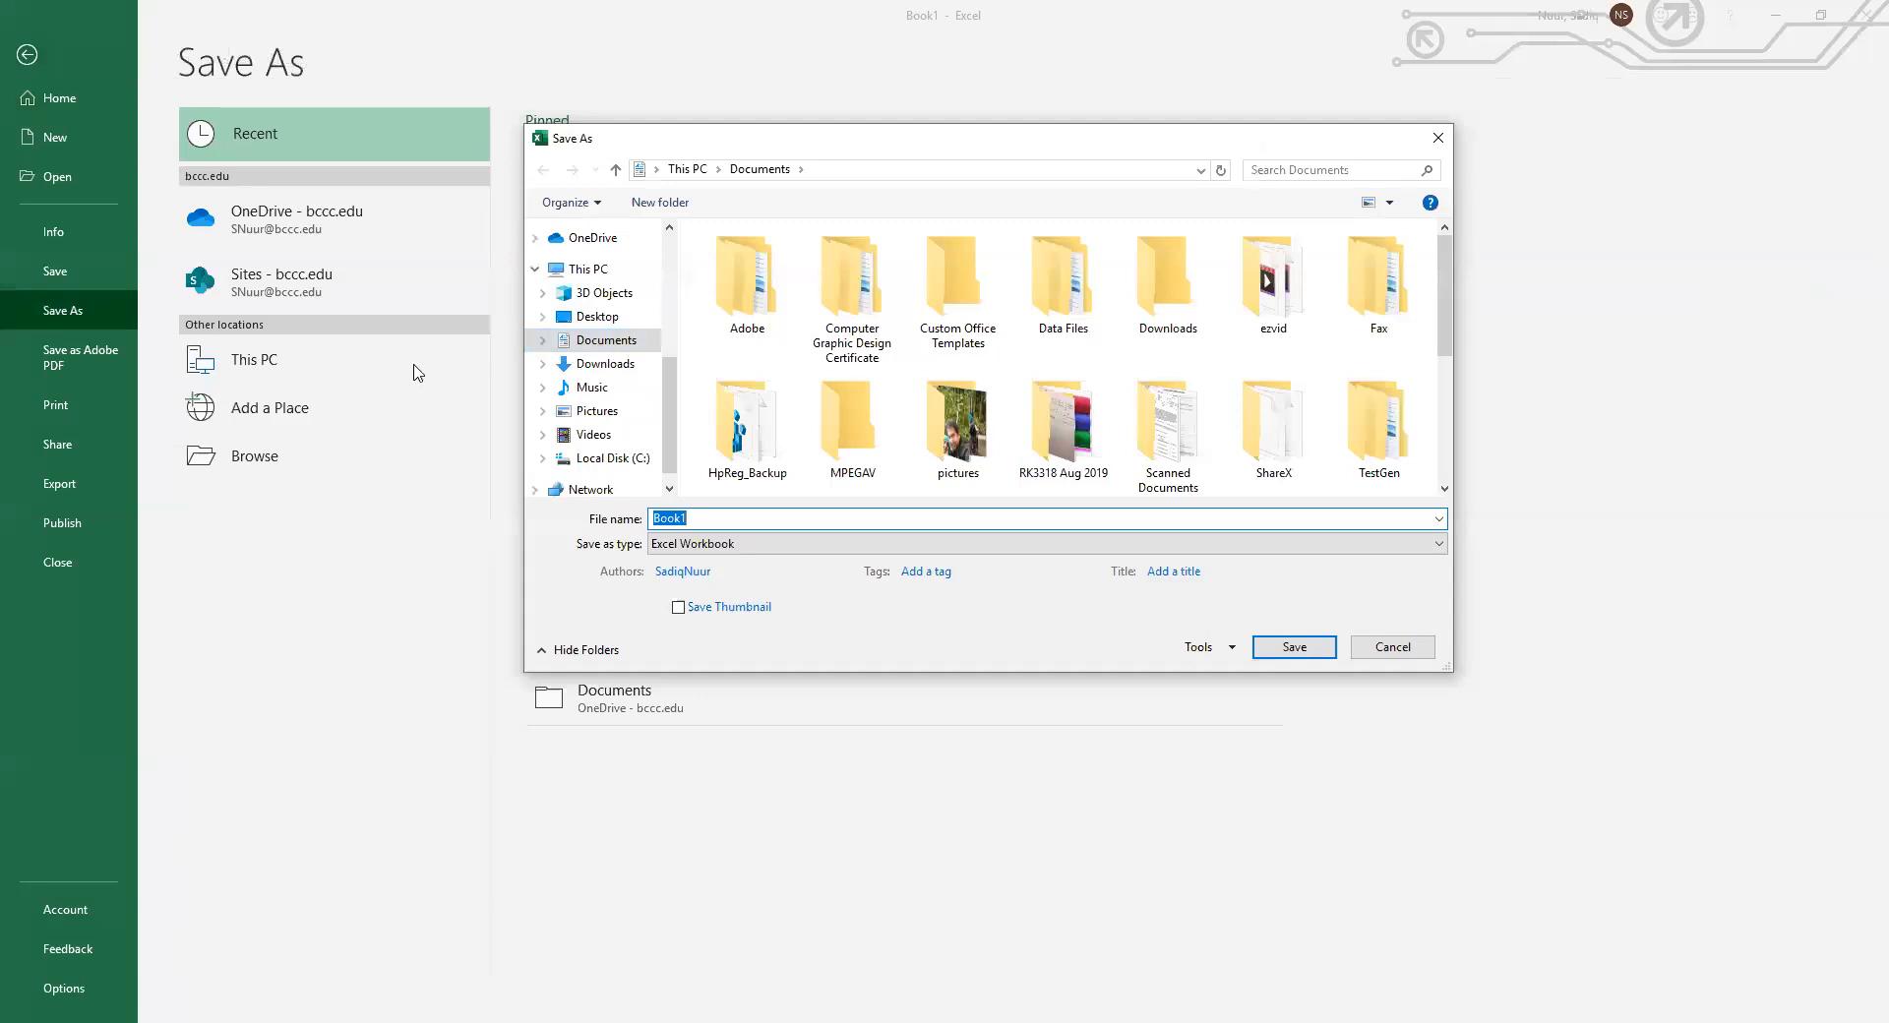
click(591, 317)
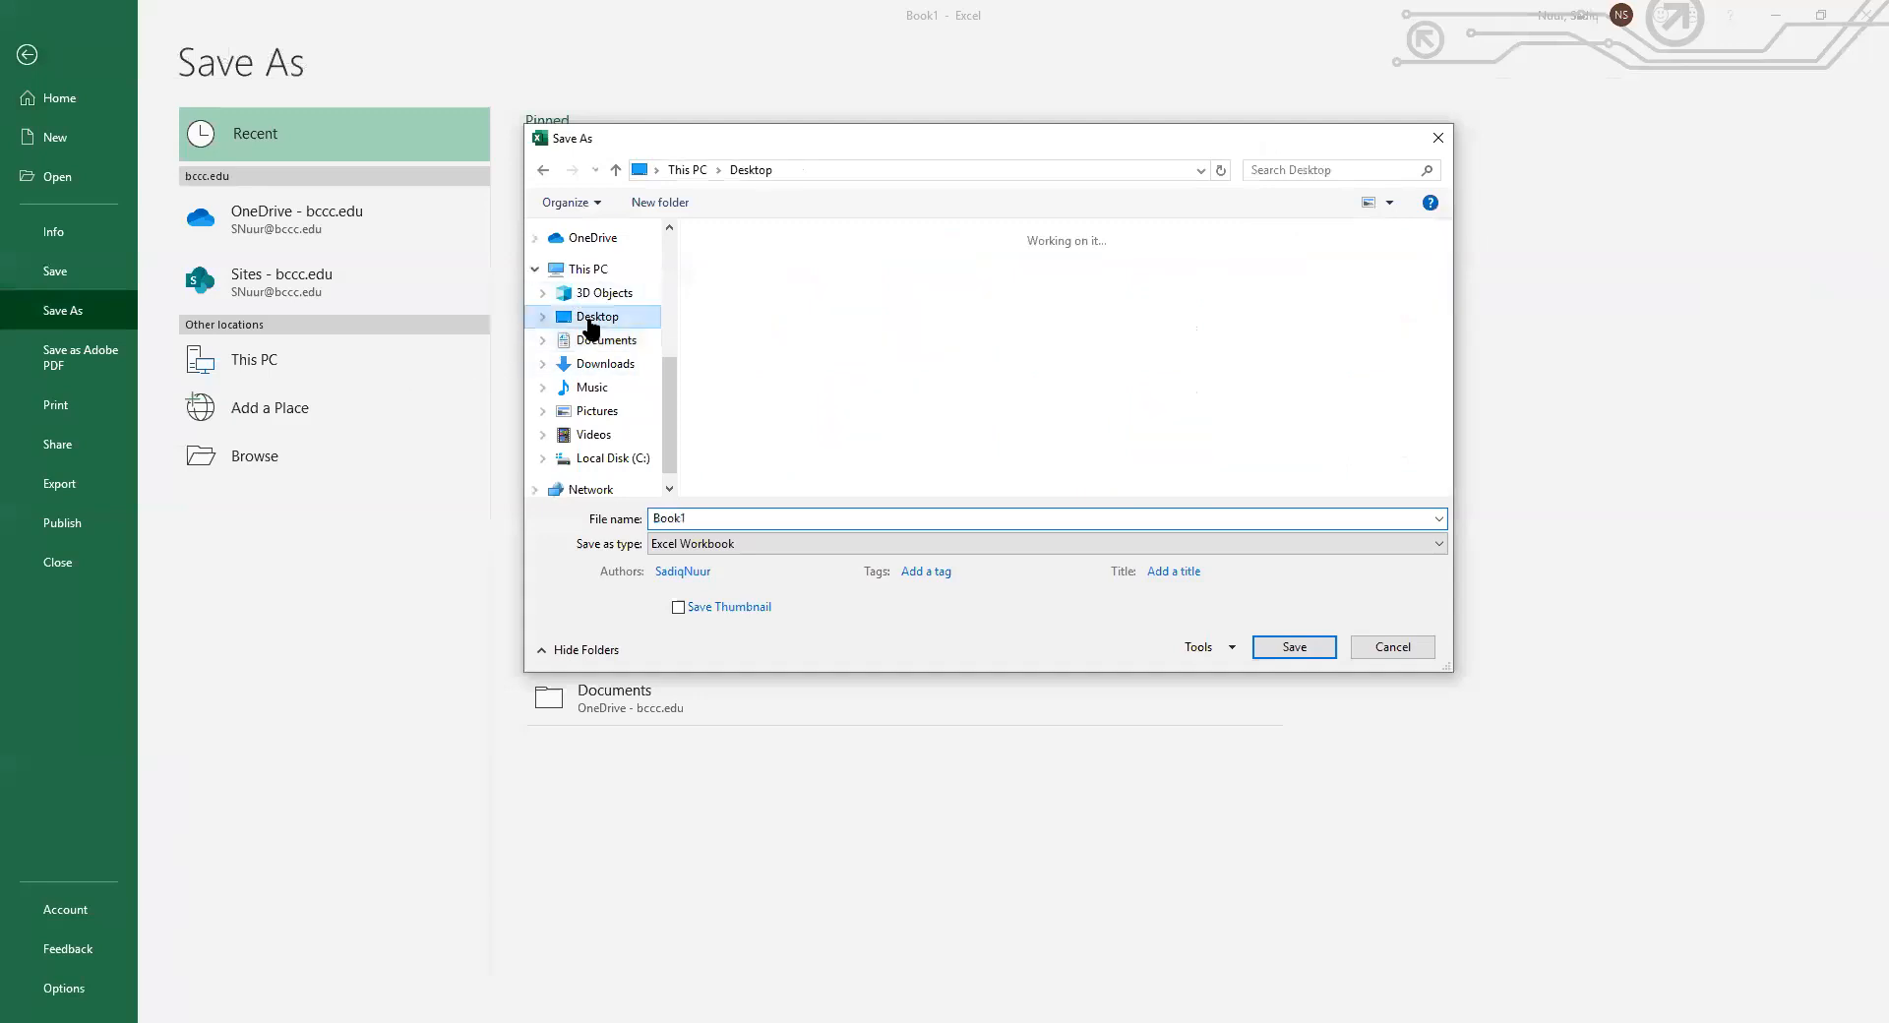
double_click(702, 519)
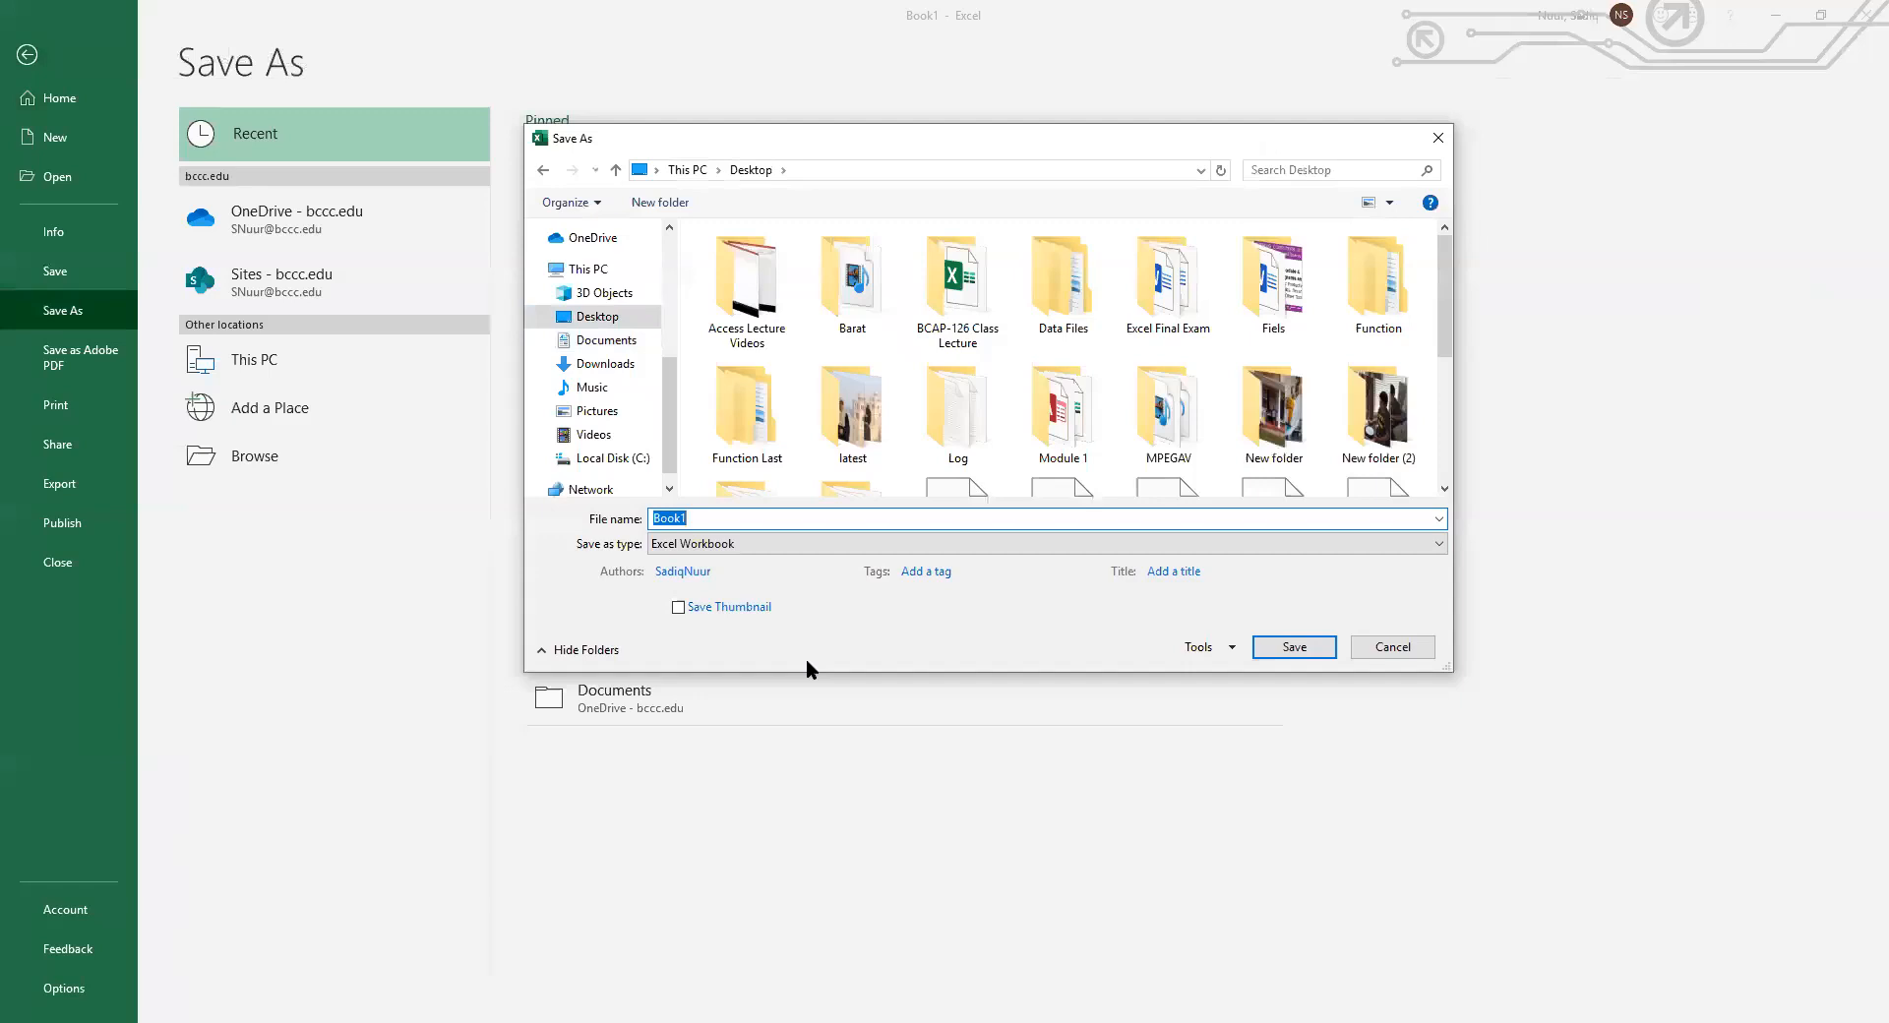
click(1295, 648)
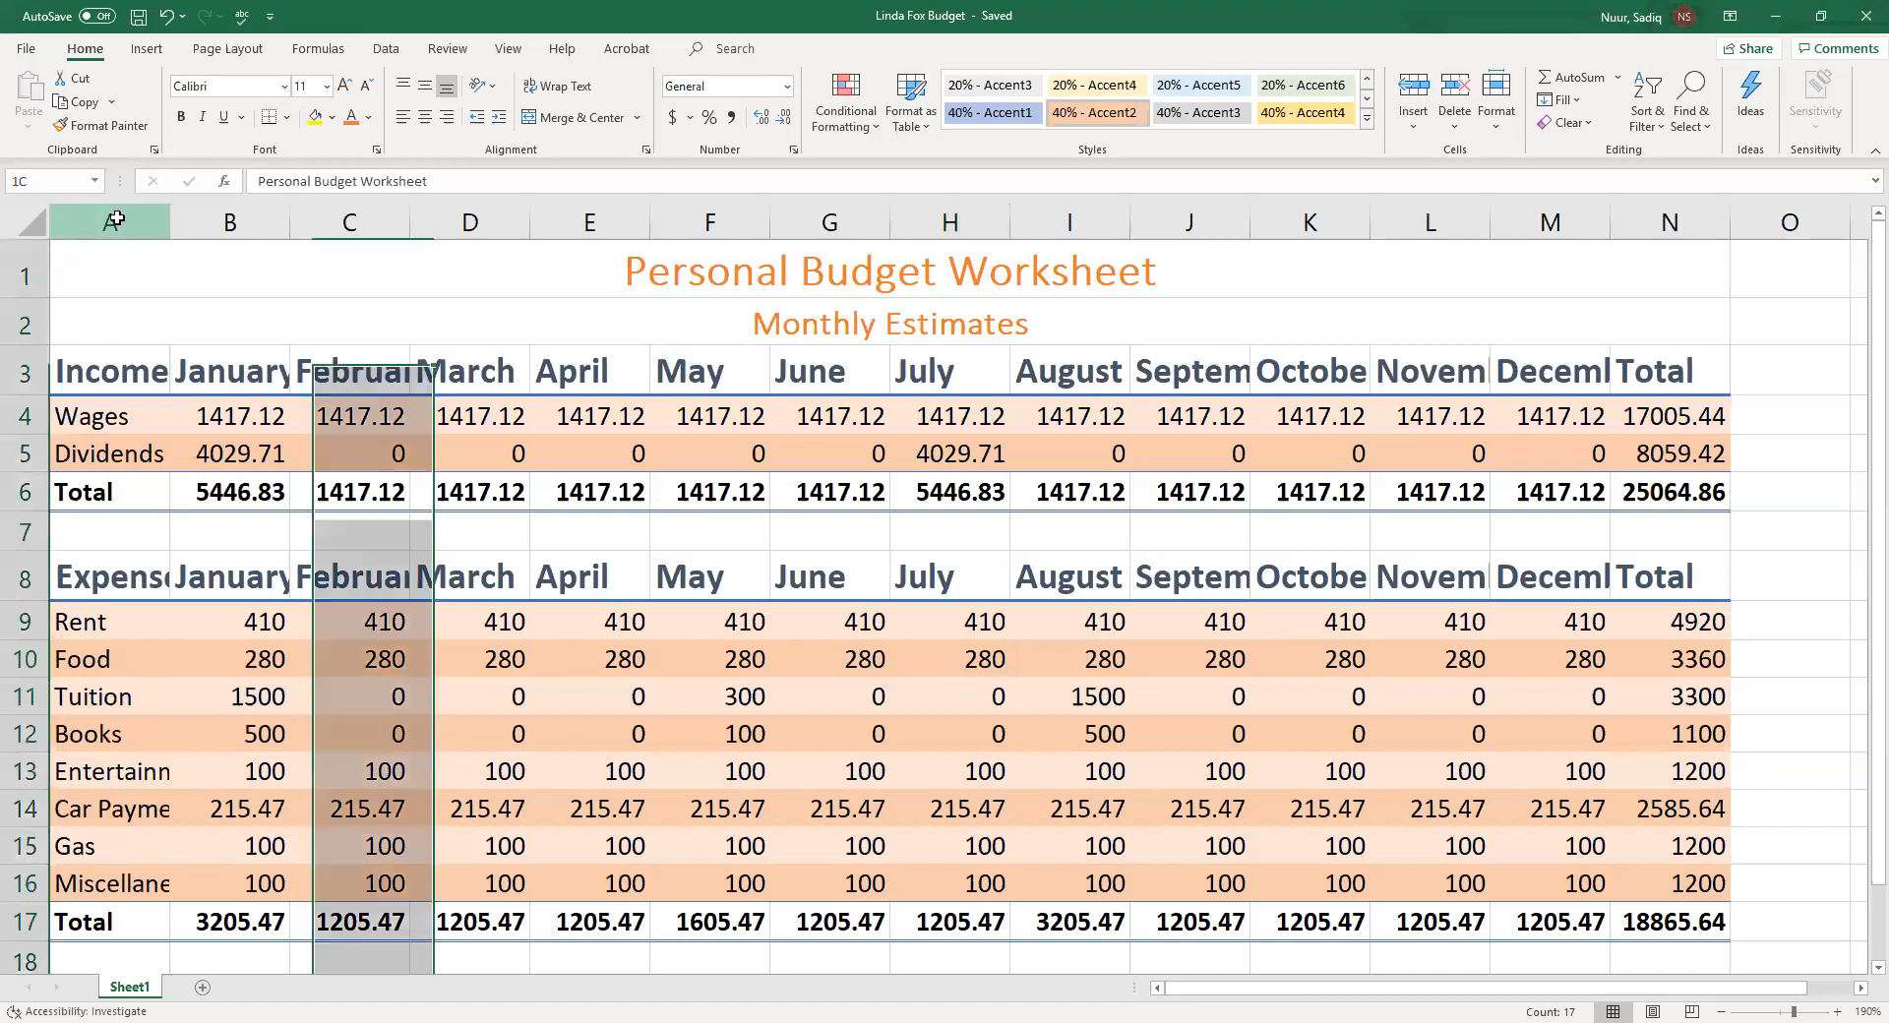
AutoFit the widths of columns A, B and C to their contents
click(113, 220)
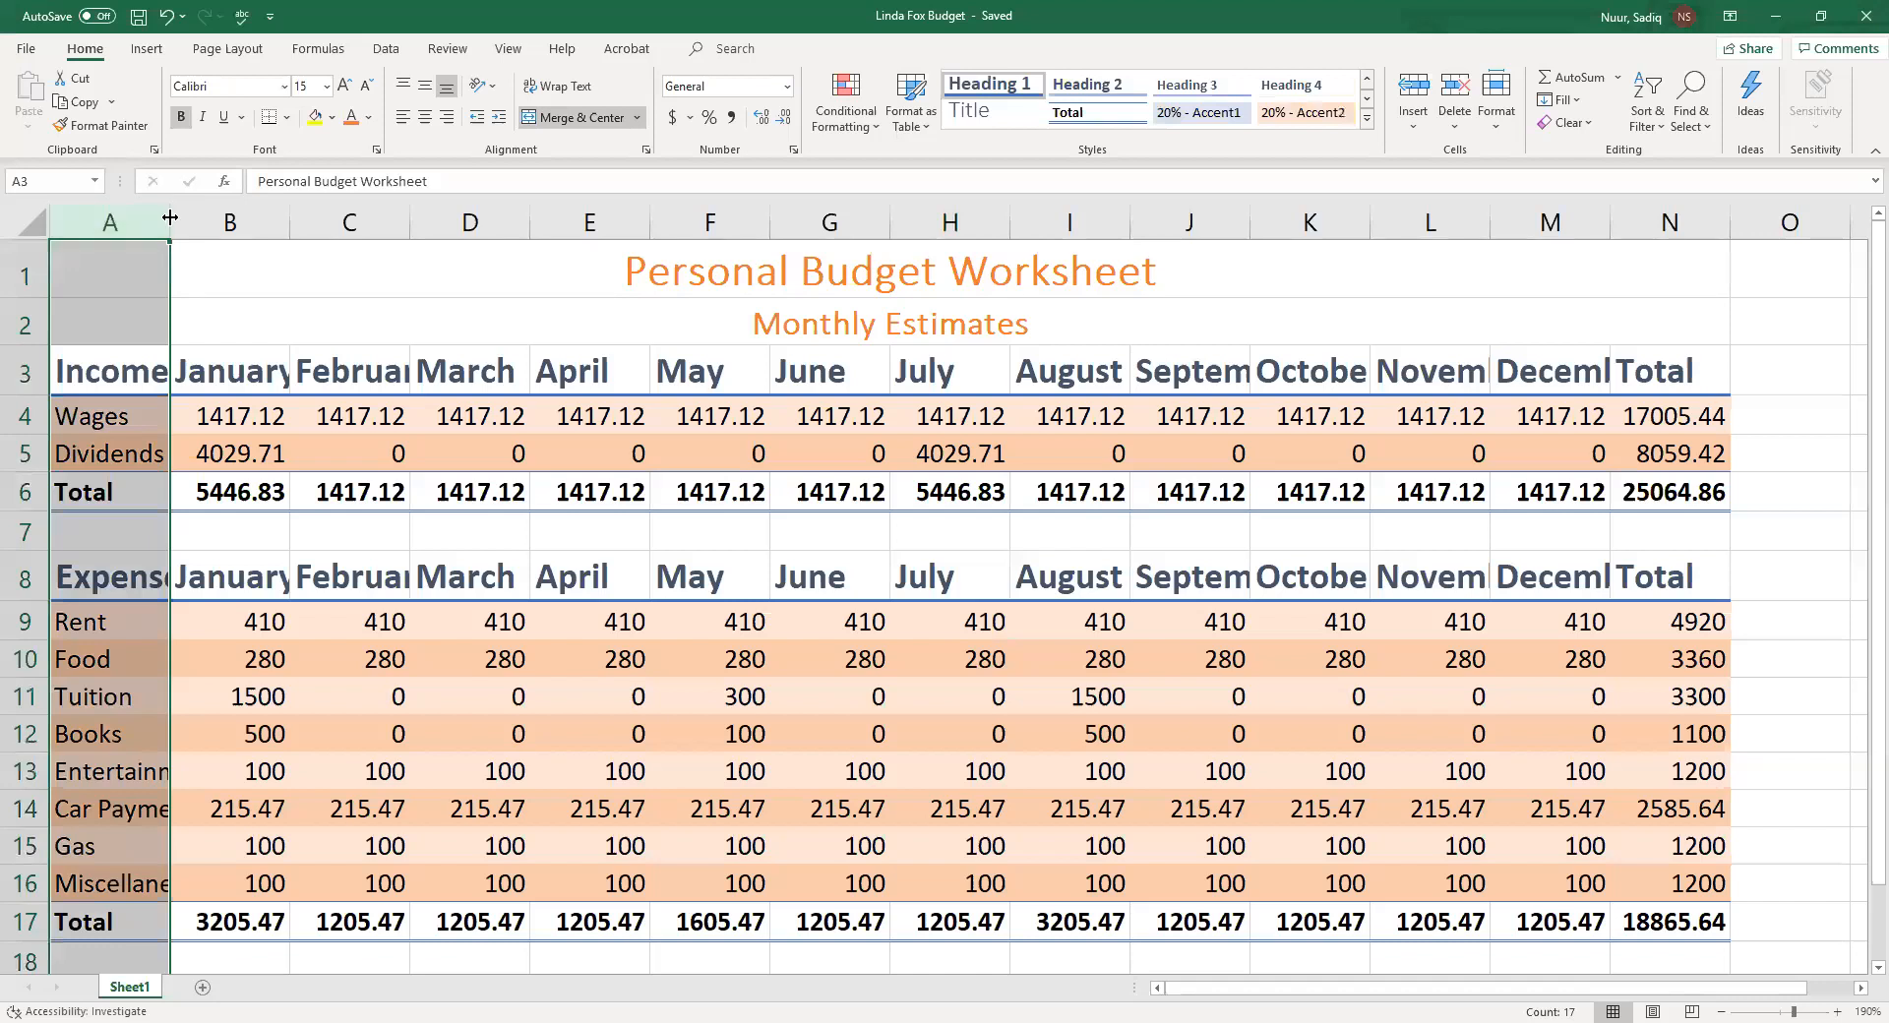
double_click(170, 216)
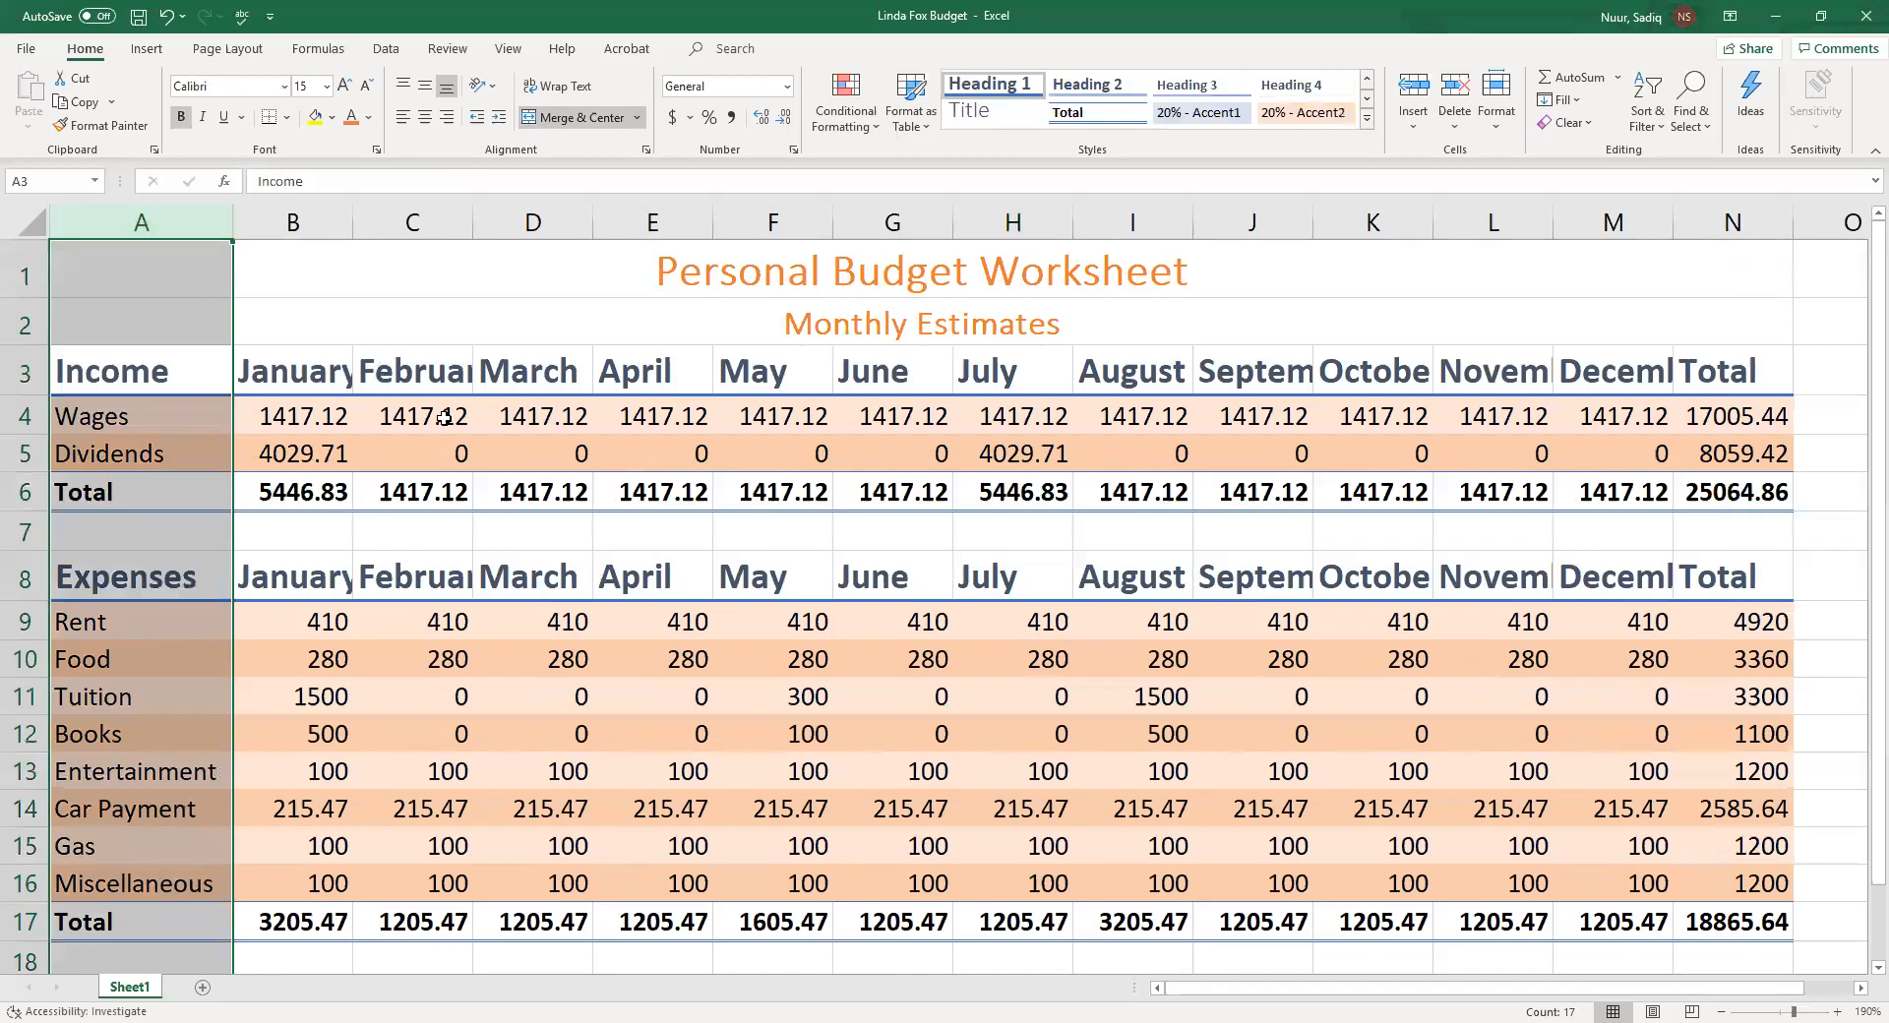
double_click(352, 214)
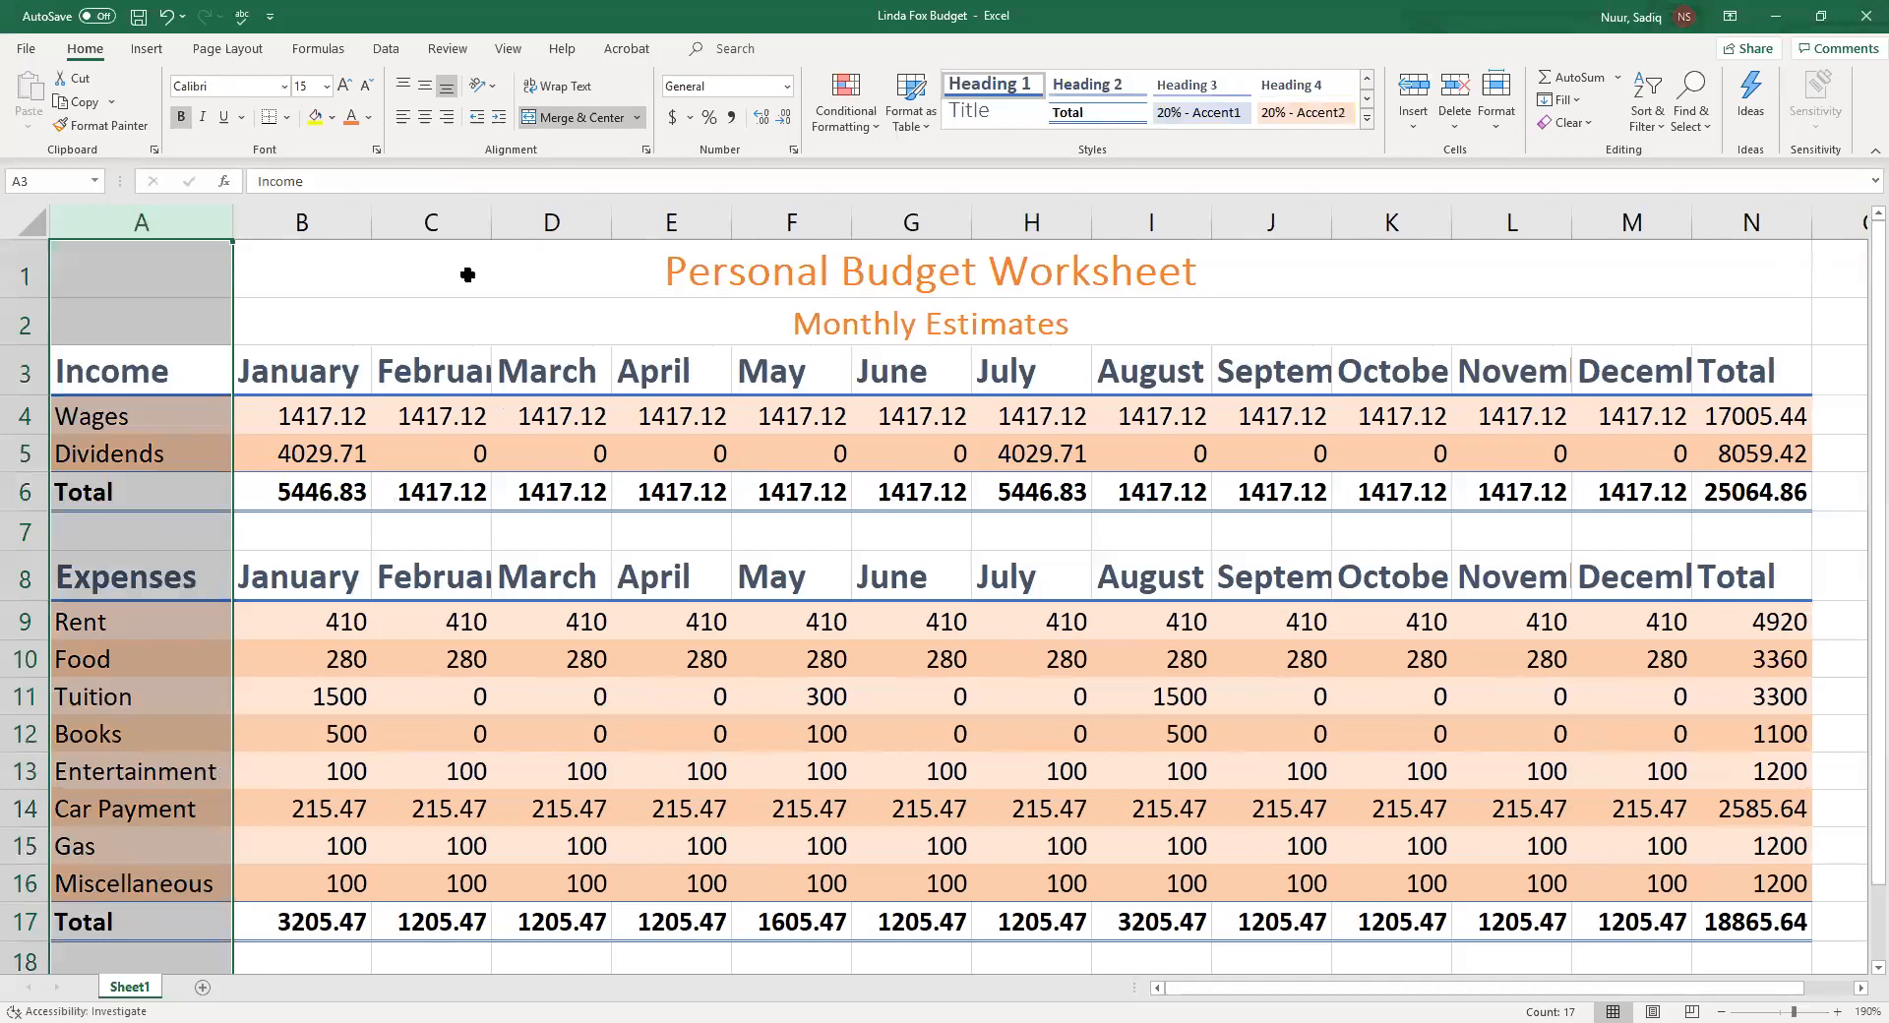
double_click(489, 213)
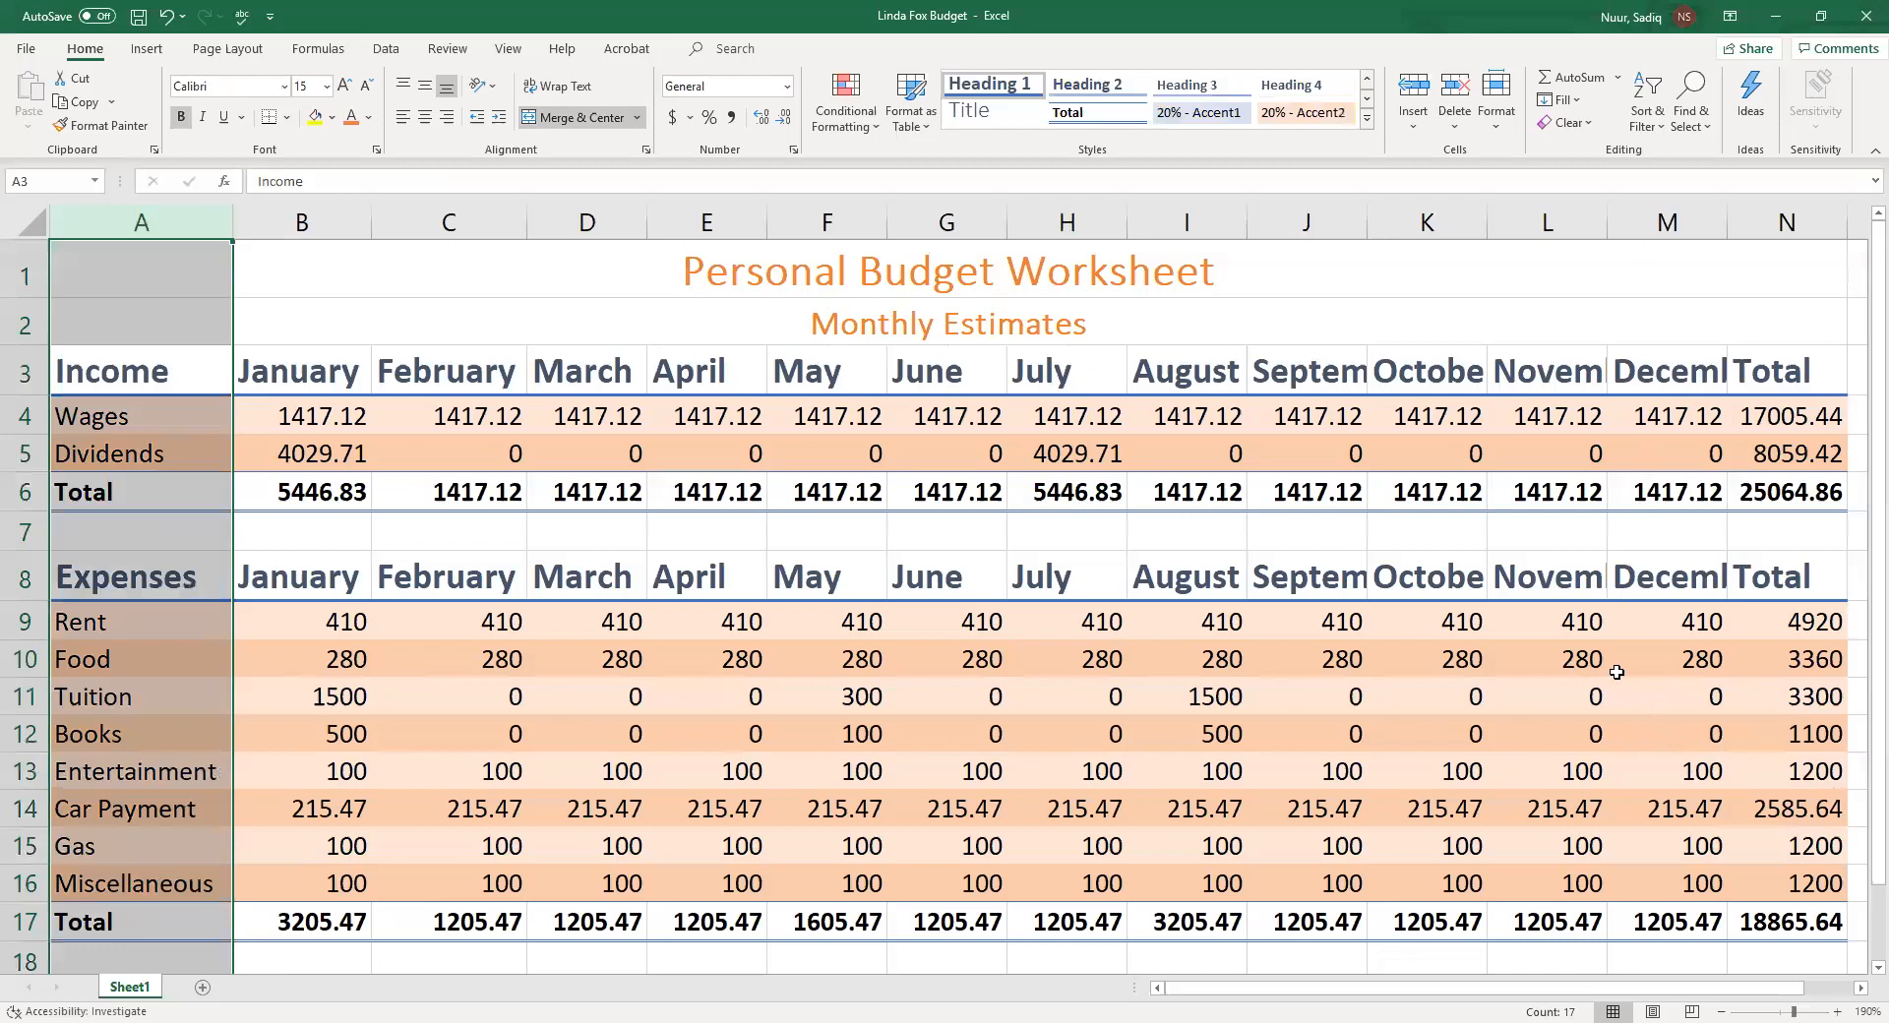
Widen column J so the September heading fits fully
click(1311, 214)
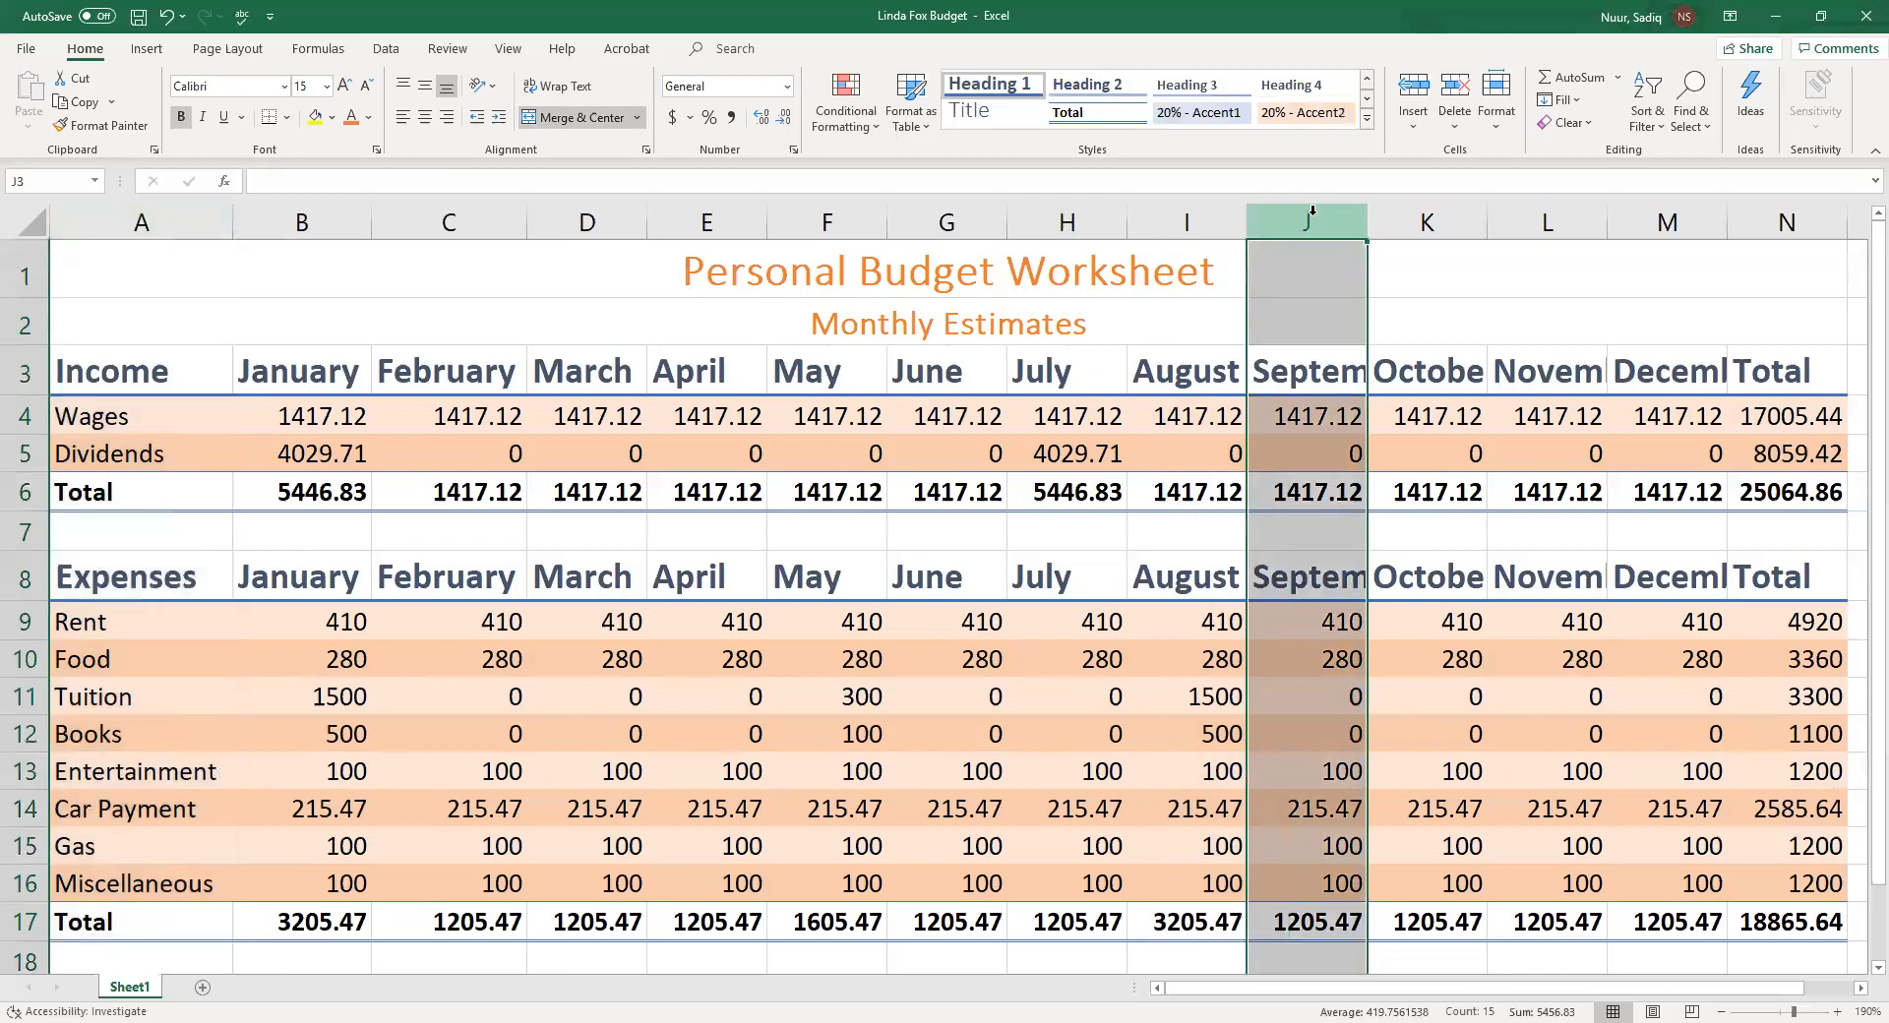
click(1308, 431)
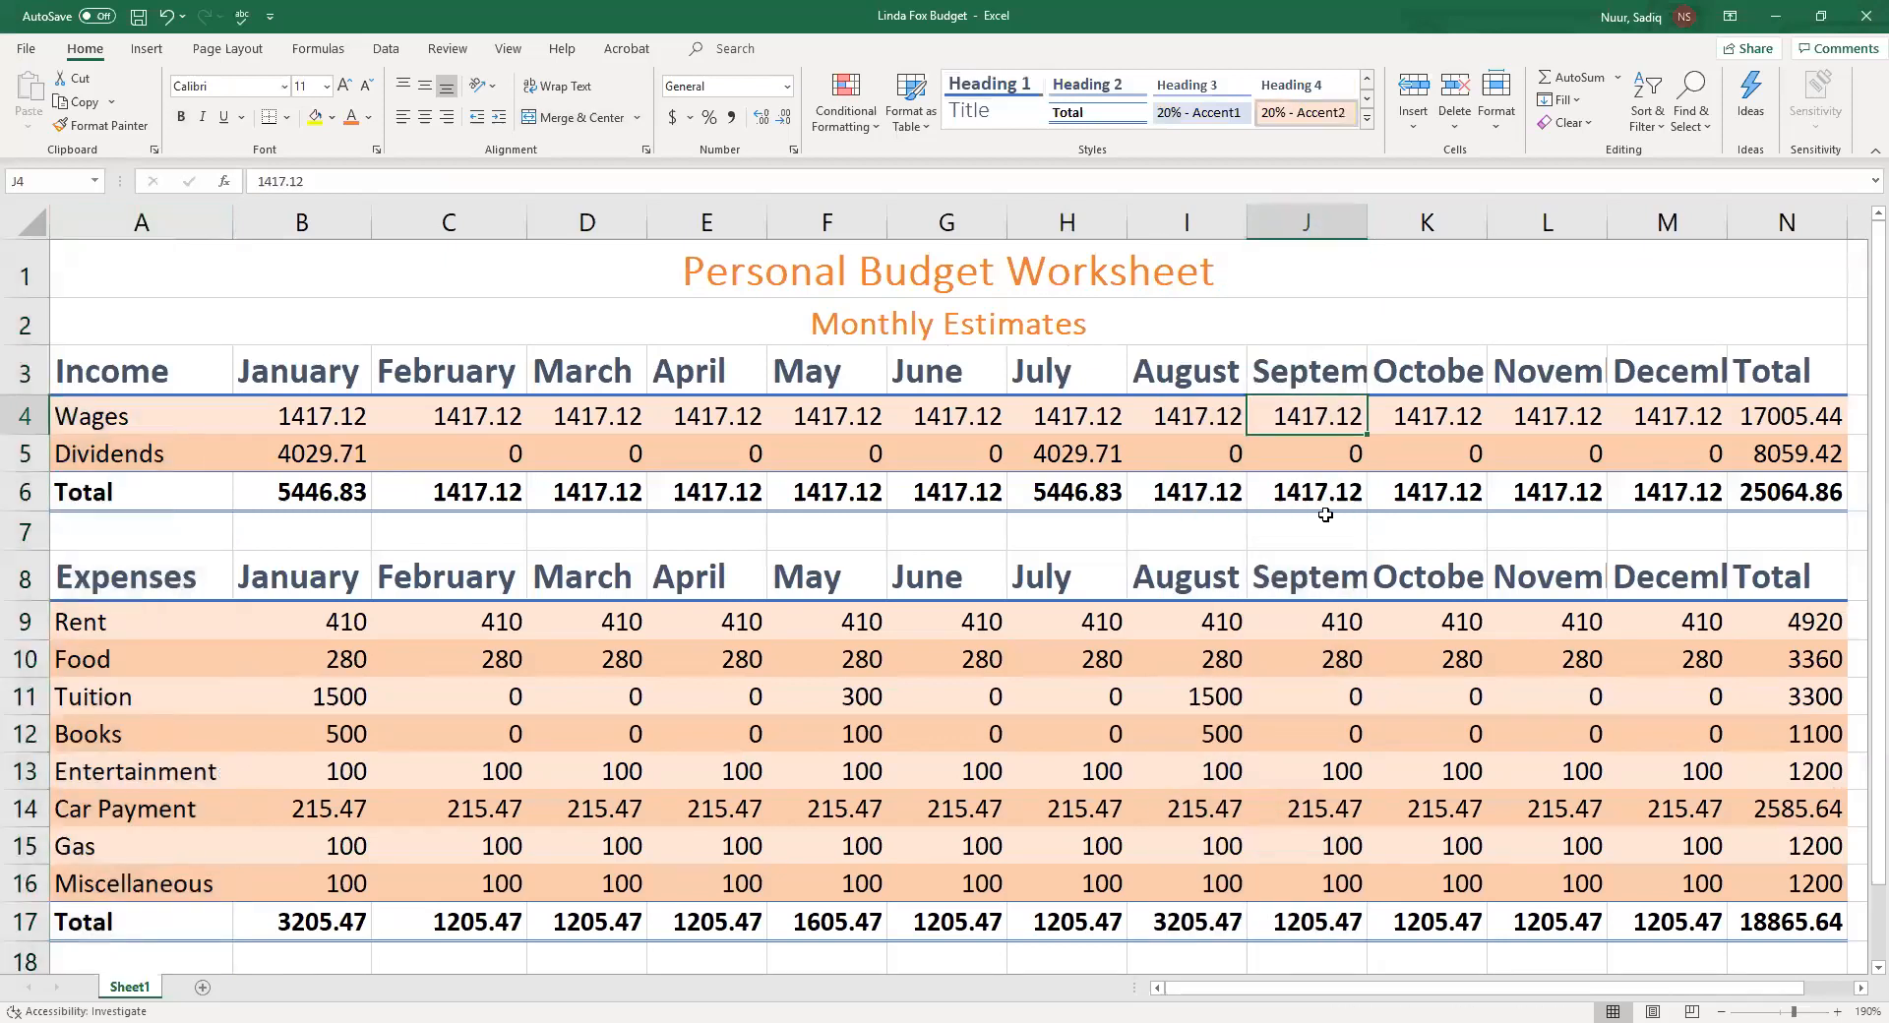
click(1306, 222)
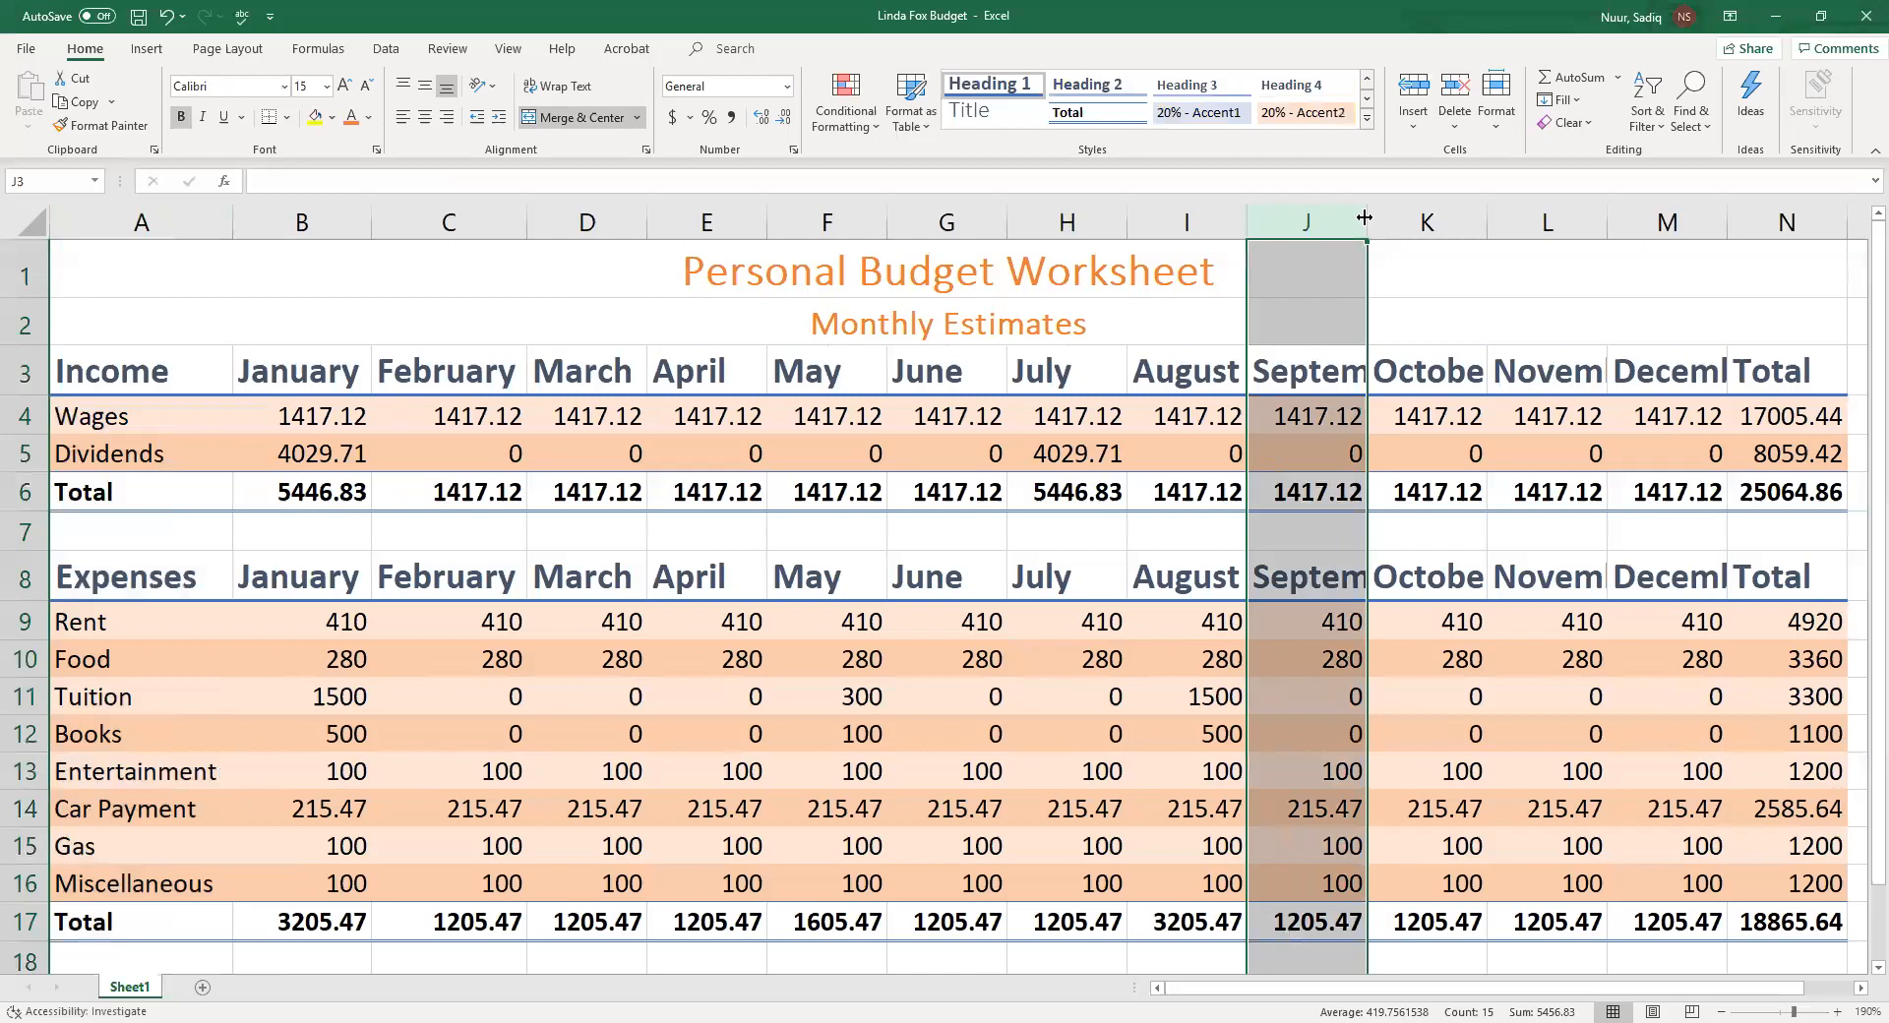
drag(1365, 218, 1367, 217)
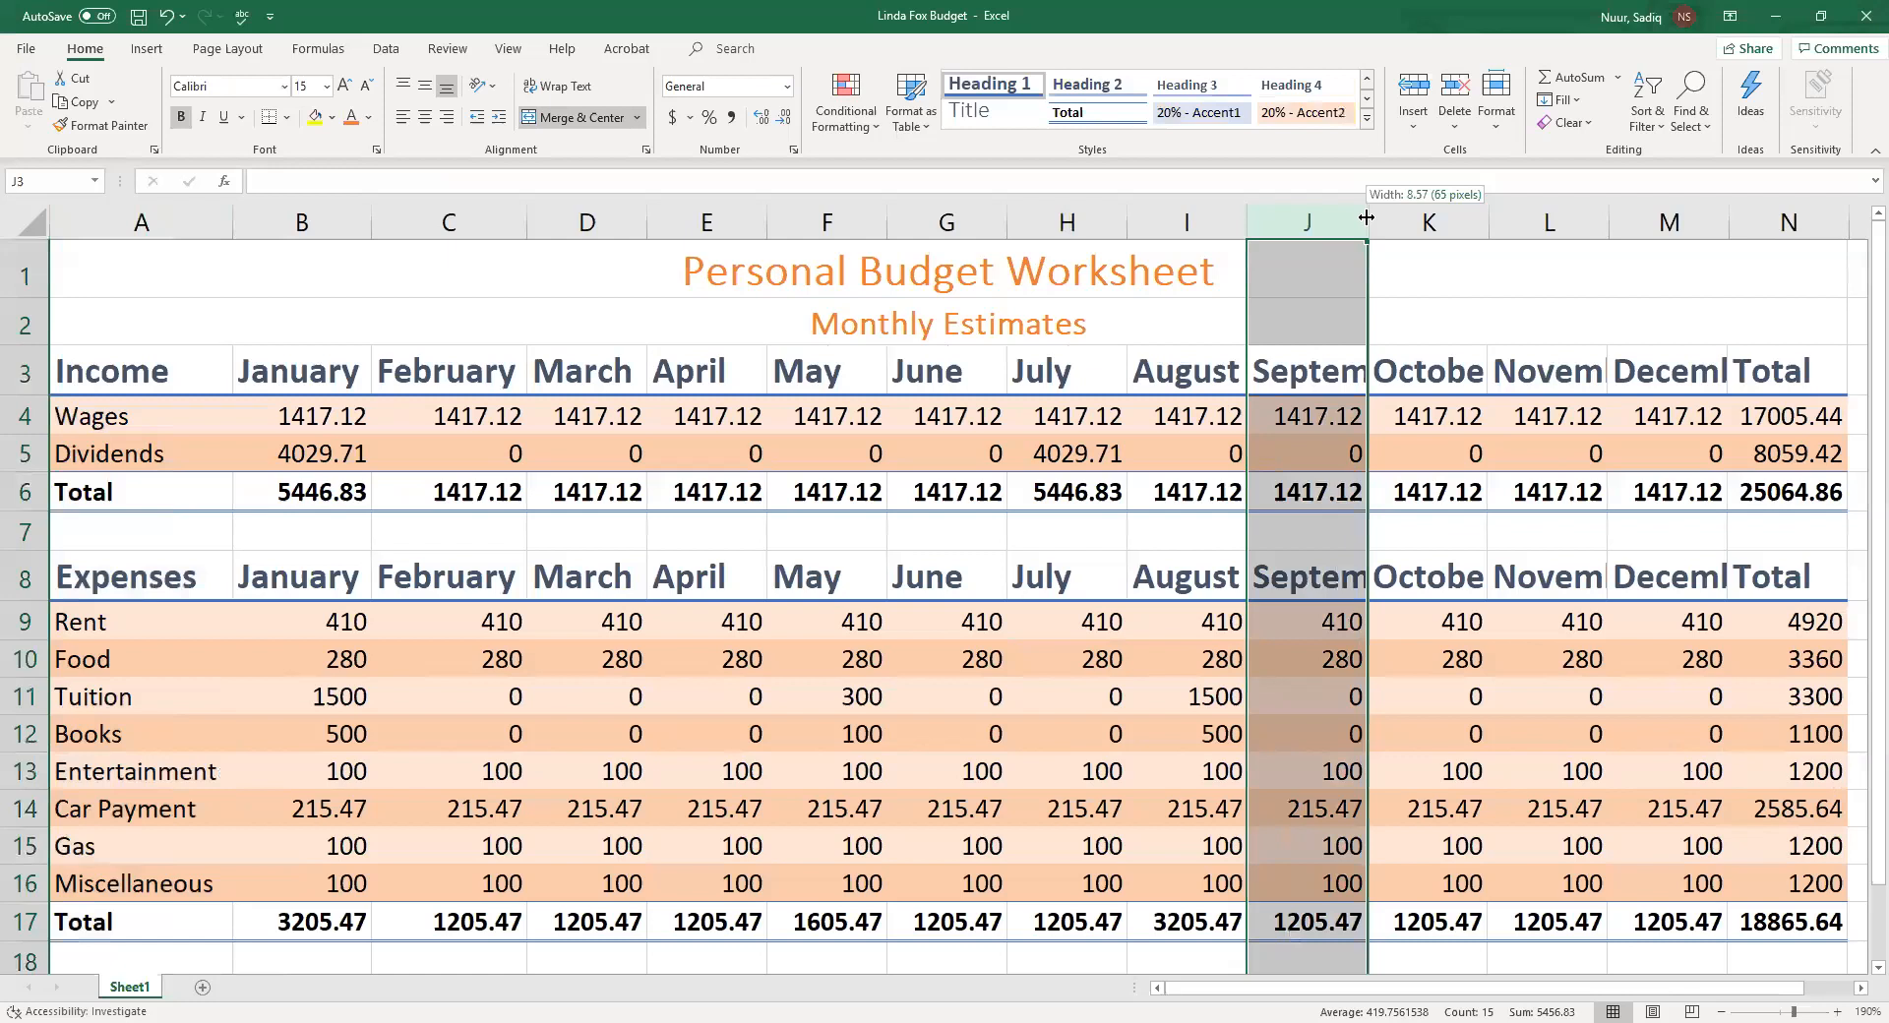
drag(1366, 217, 1424, 227)
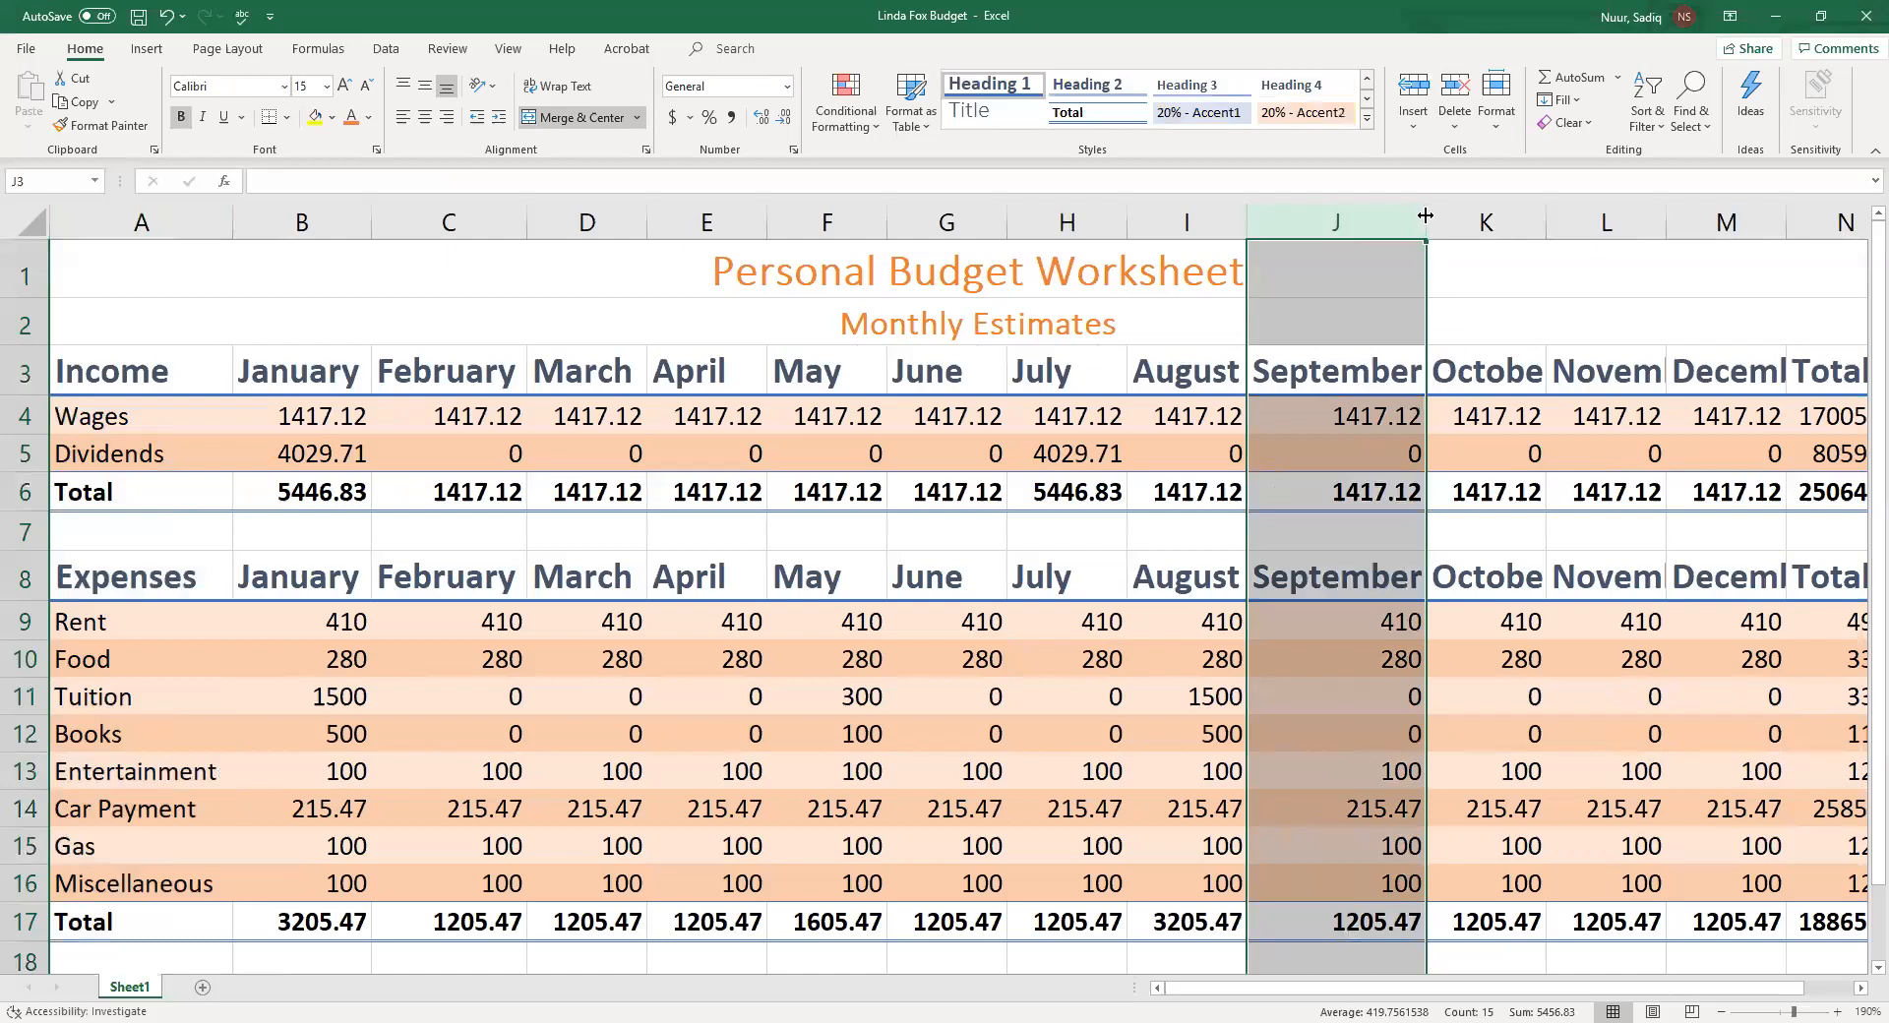
drag(1425, 217, 1306, 219)
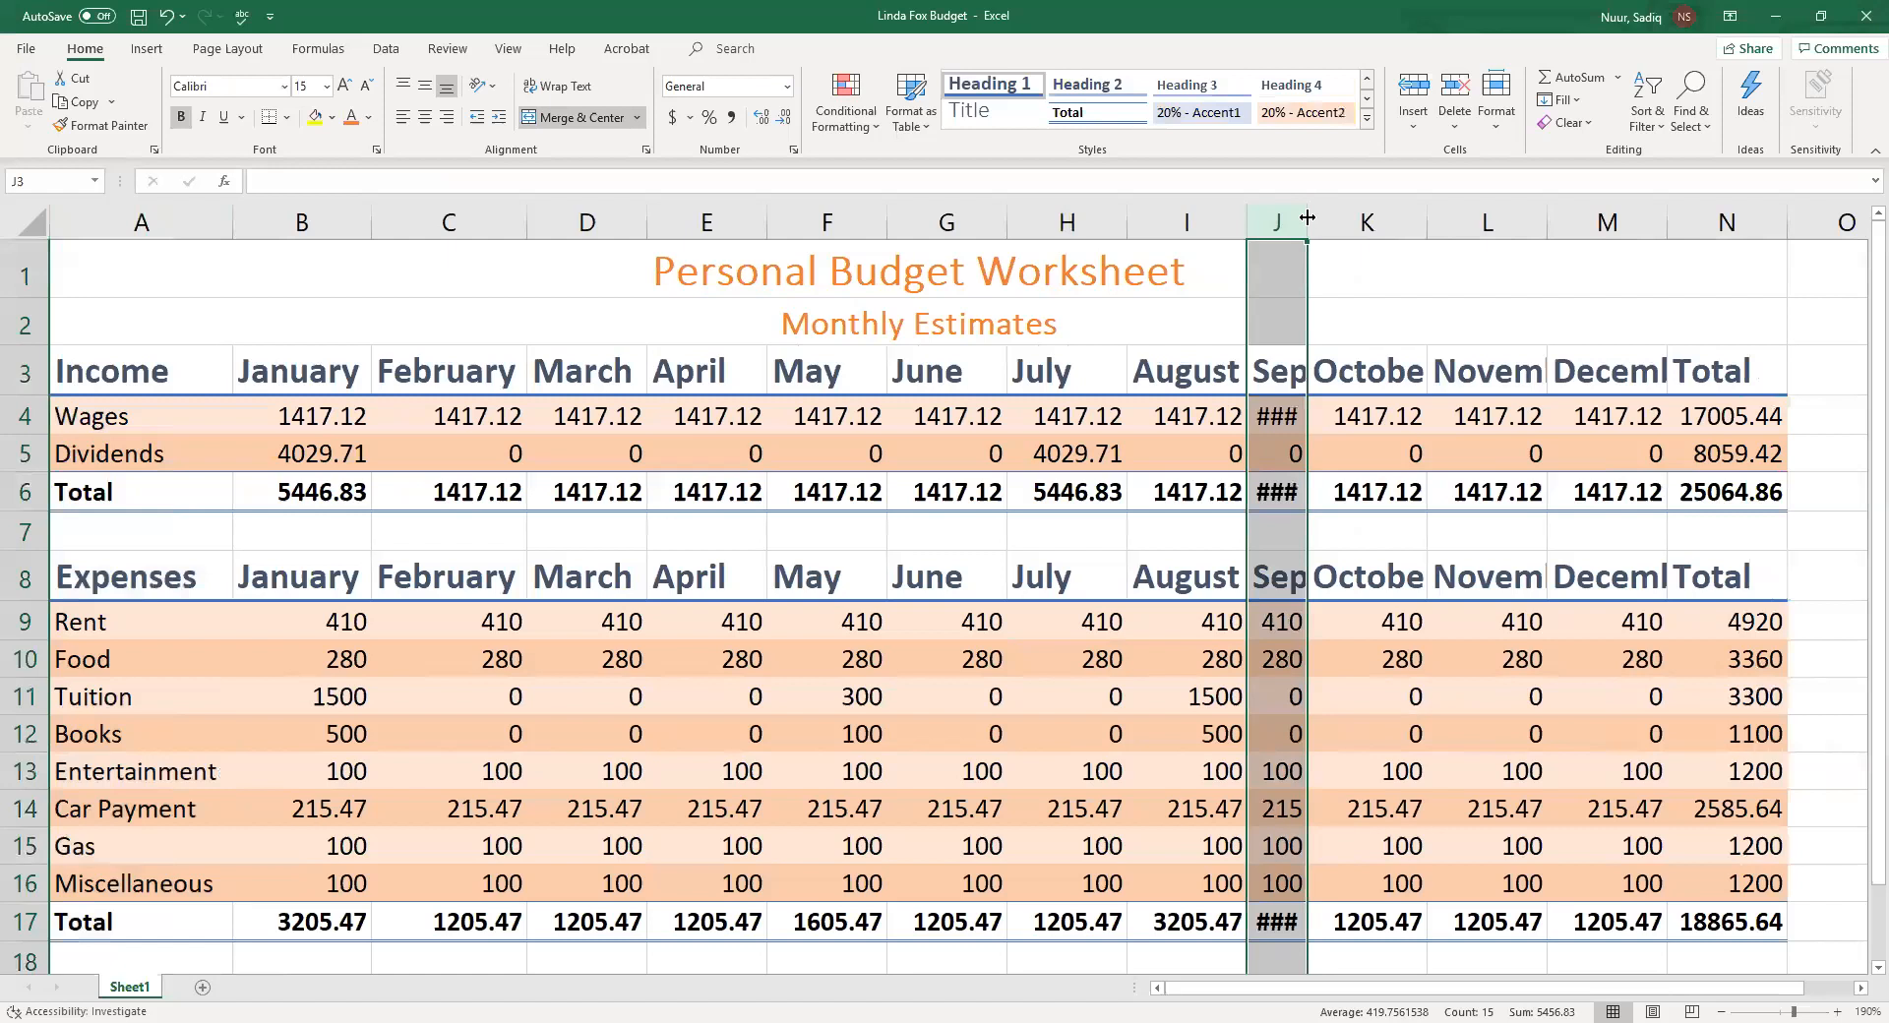
drag(1308, 224, 1425, 228)
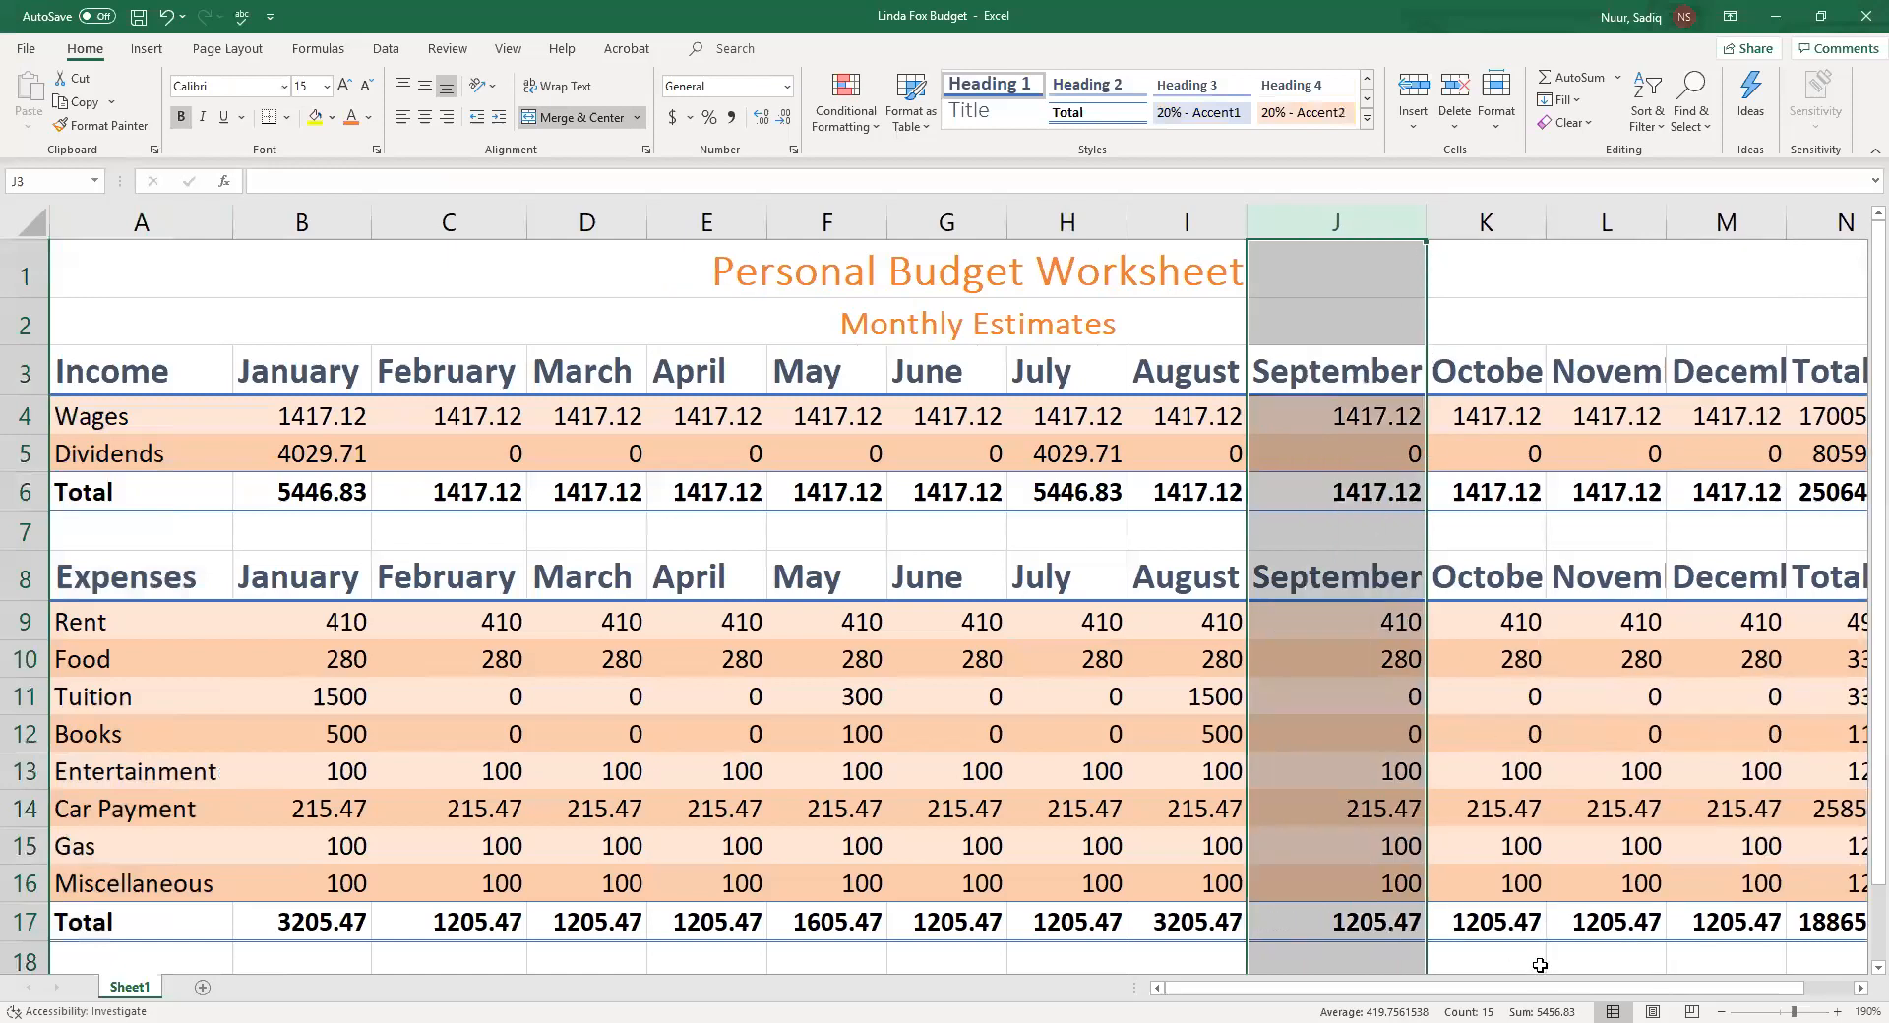
Set the column width of columns K through M to 12
scroll(1611, 994, right, 1)
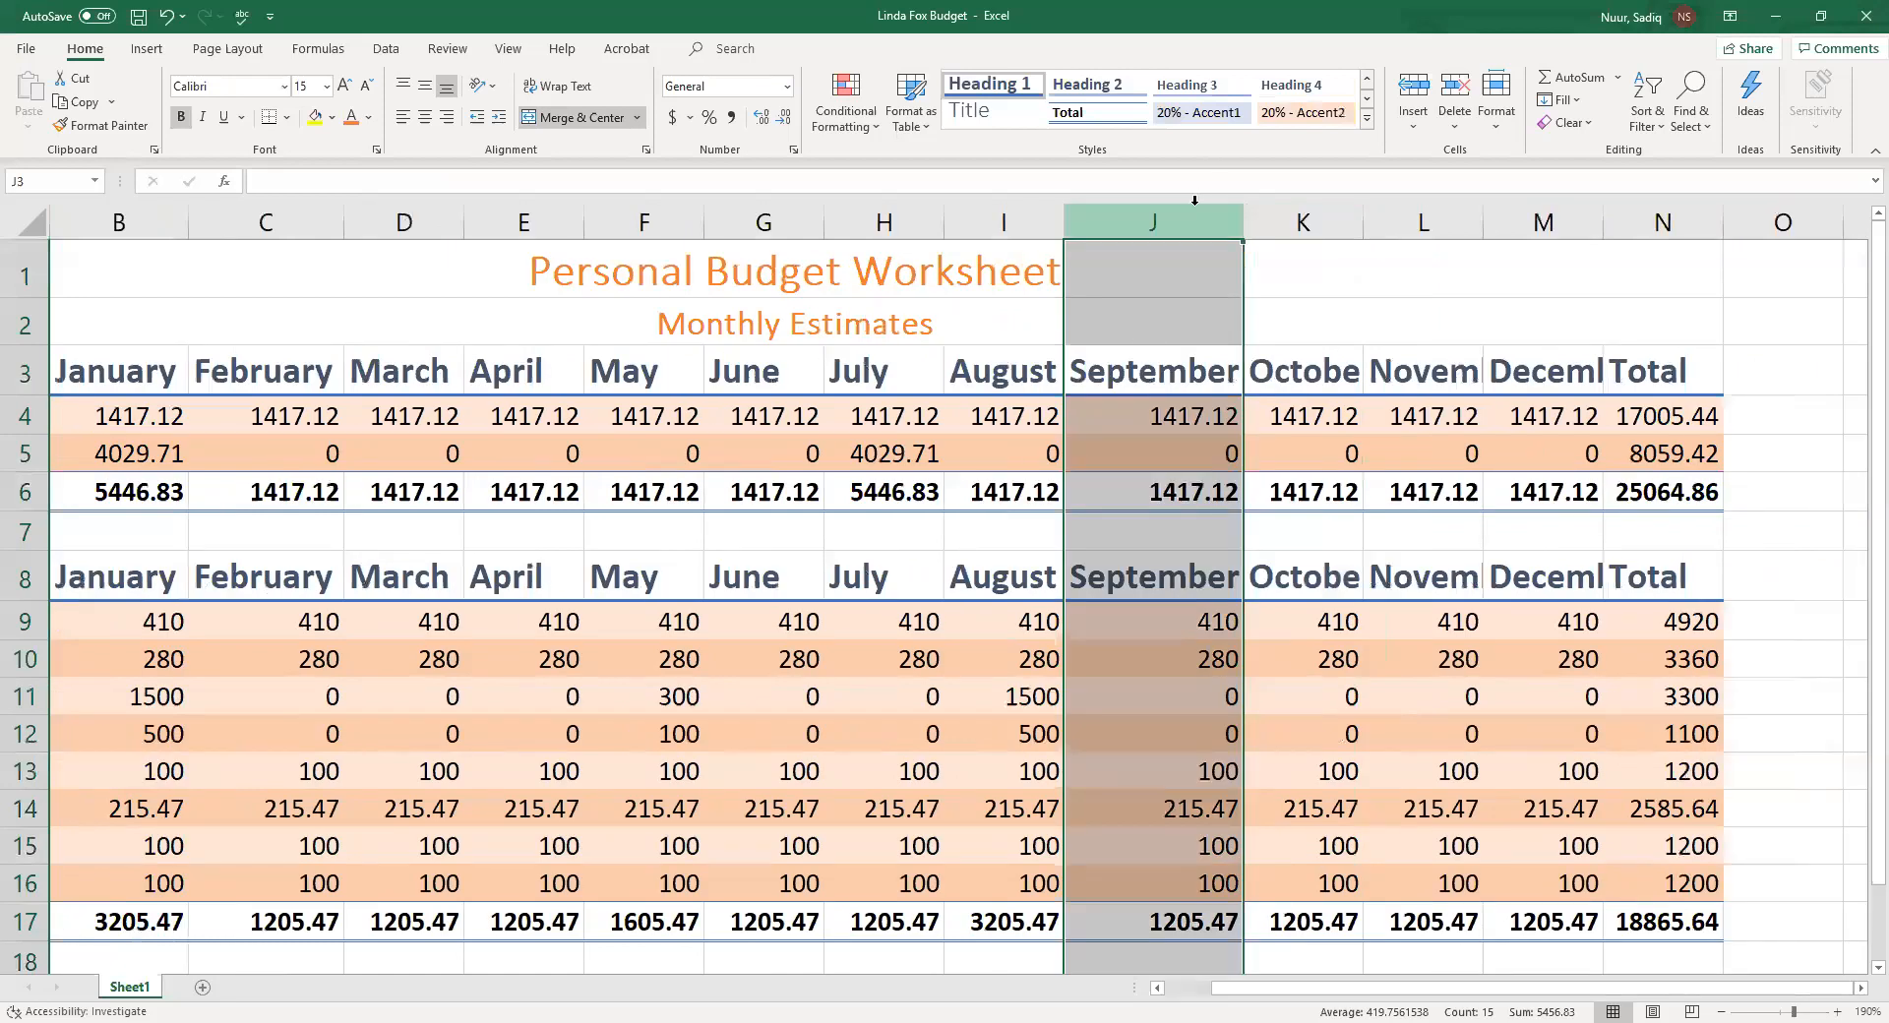
click(1309, 221)
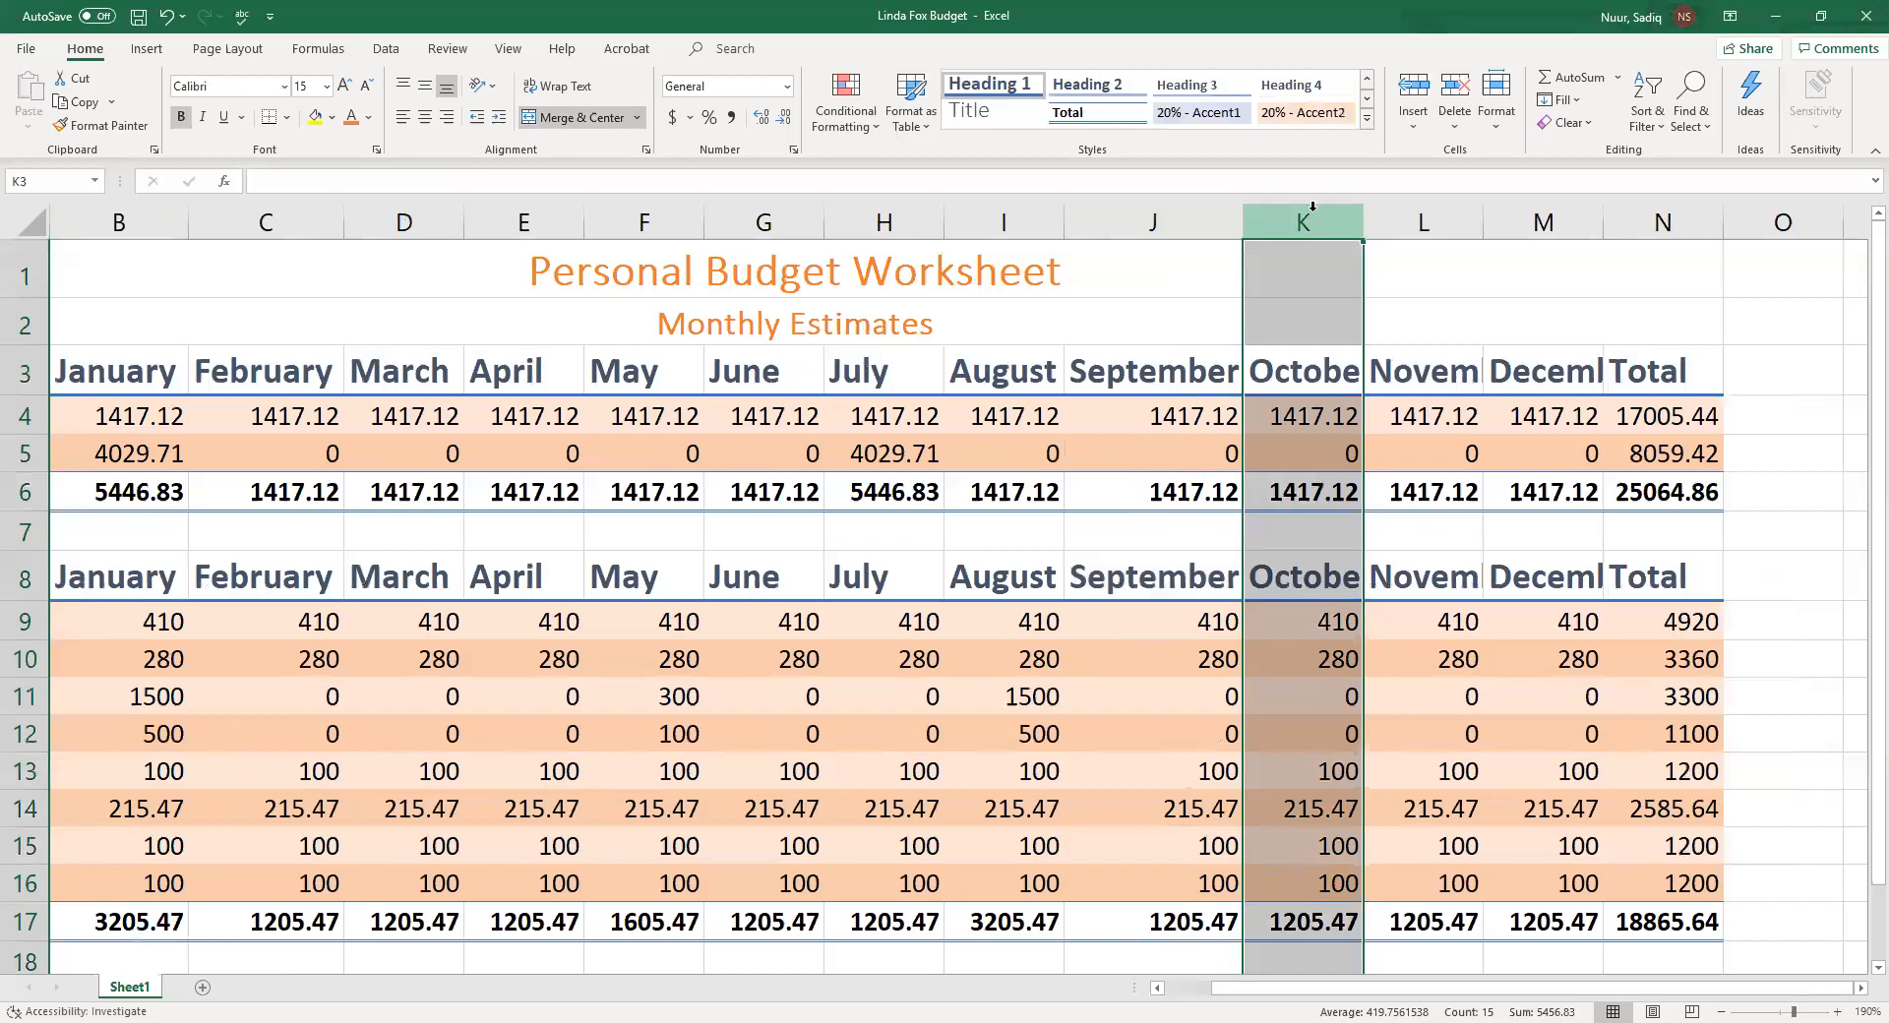
shift+click(1562, 221)
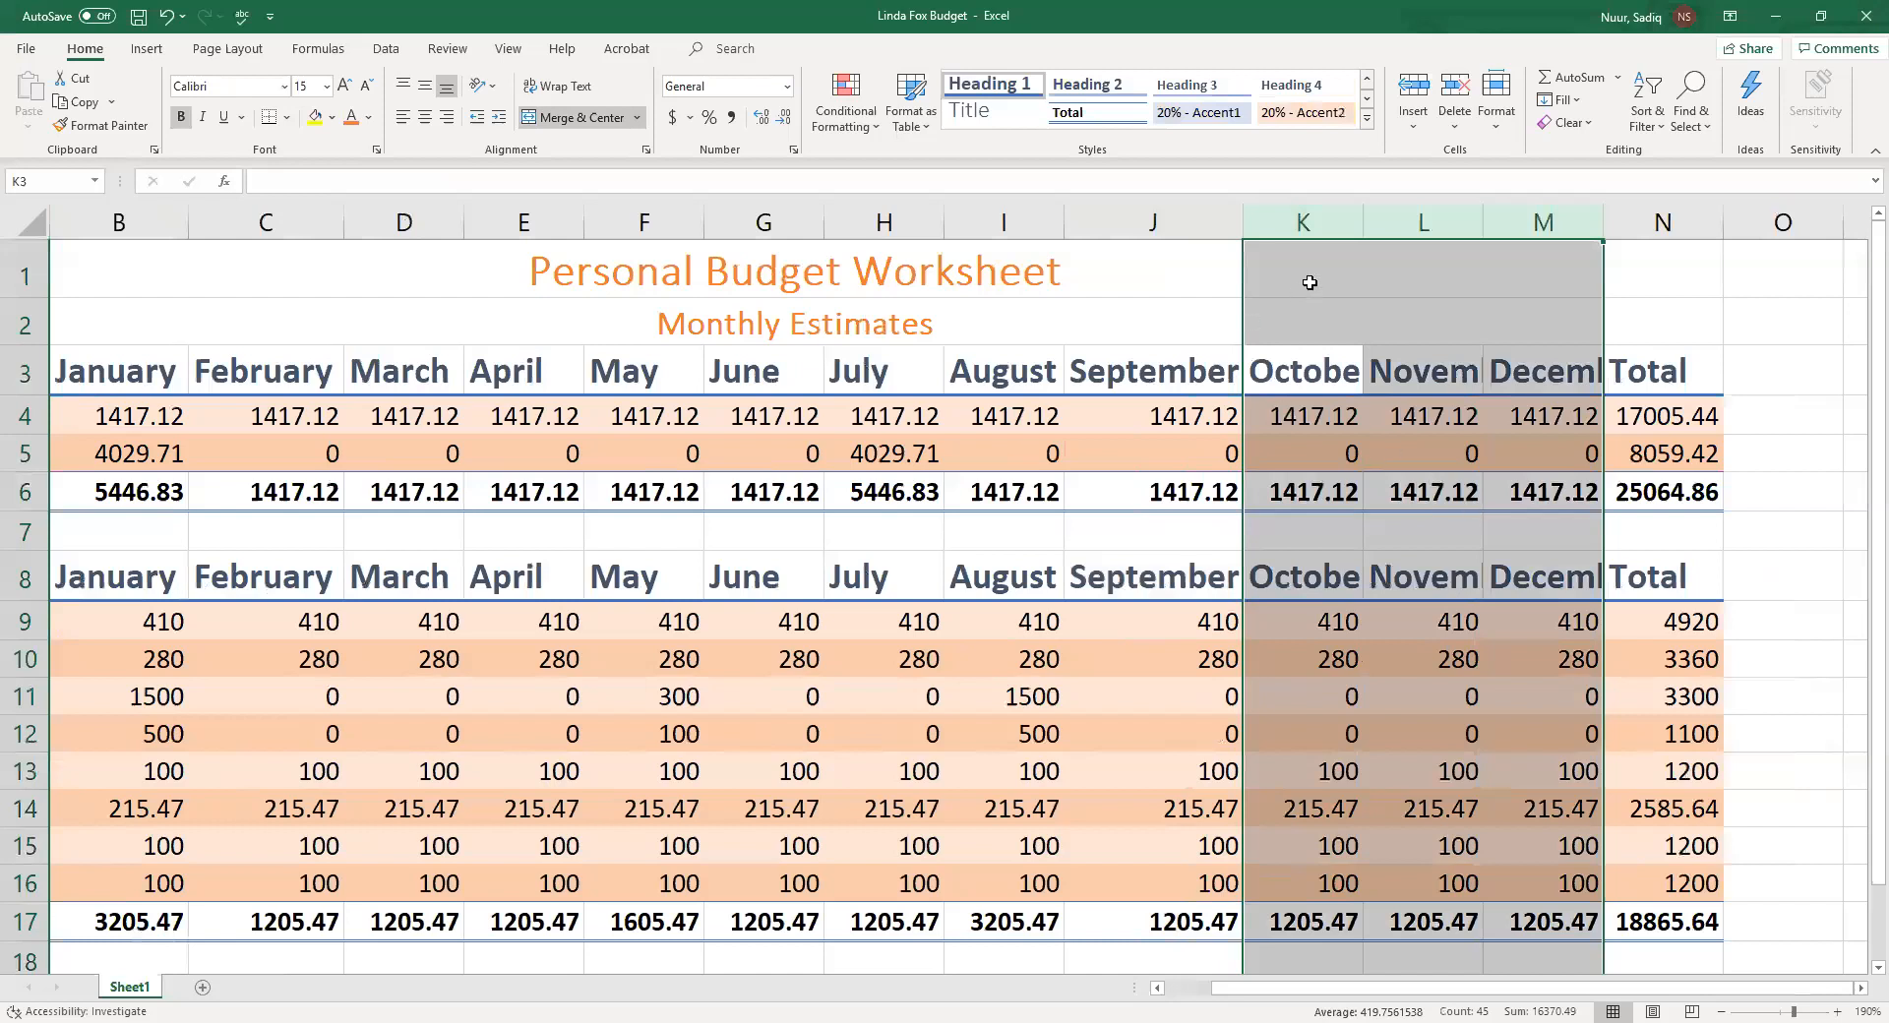
click(1496, 121)
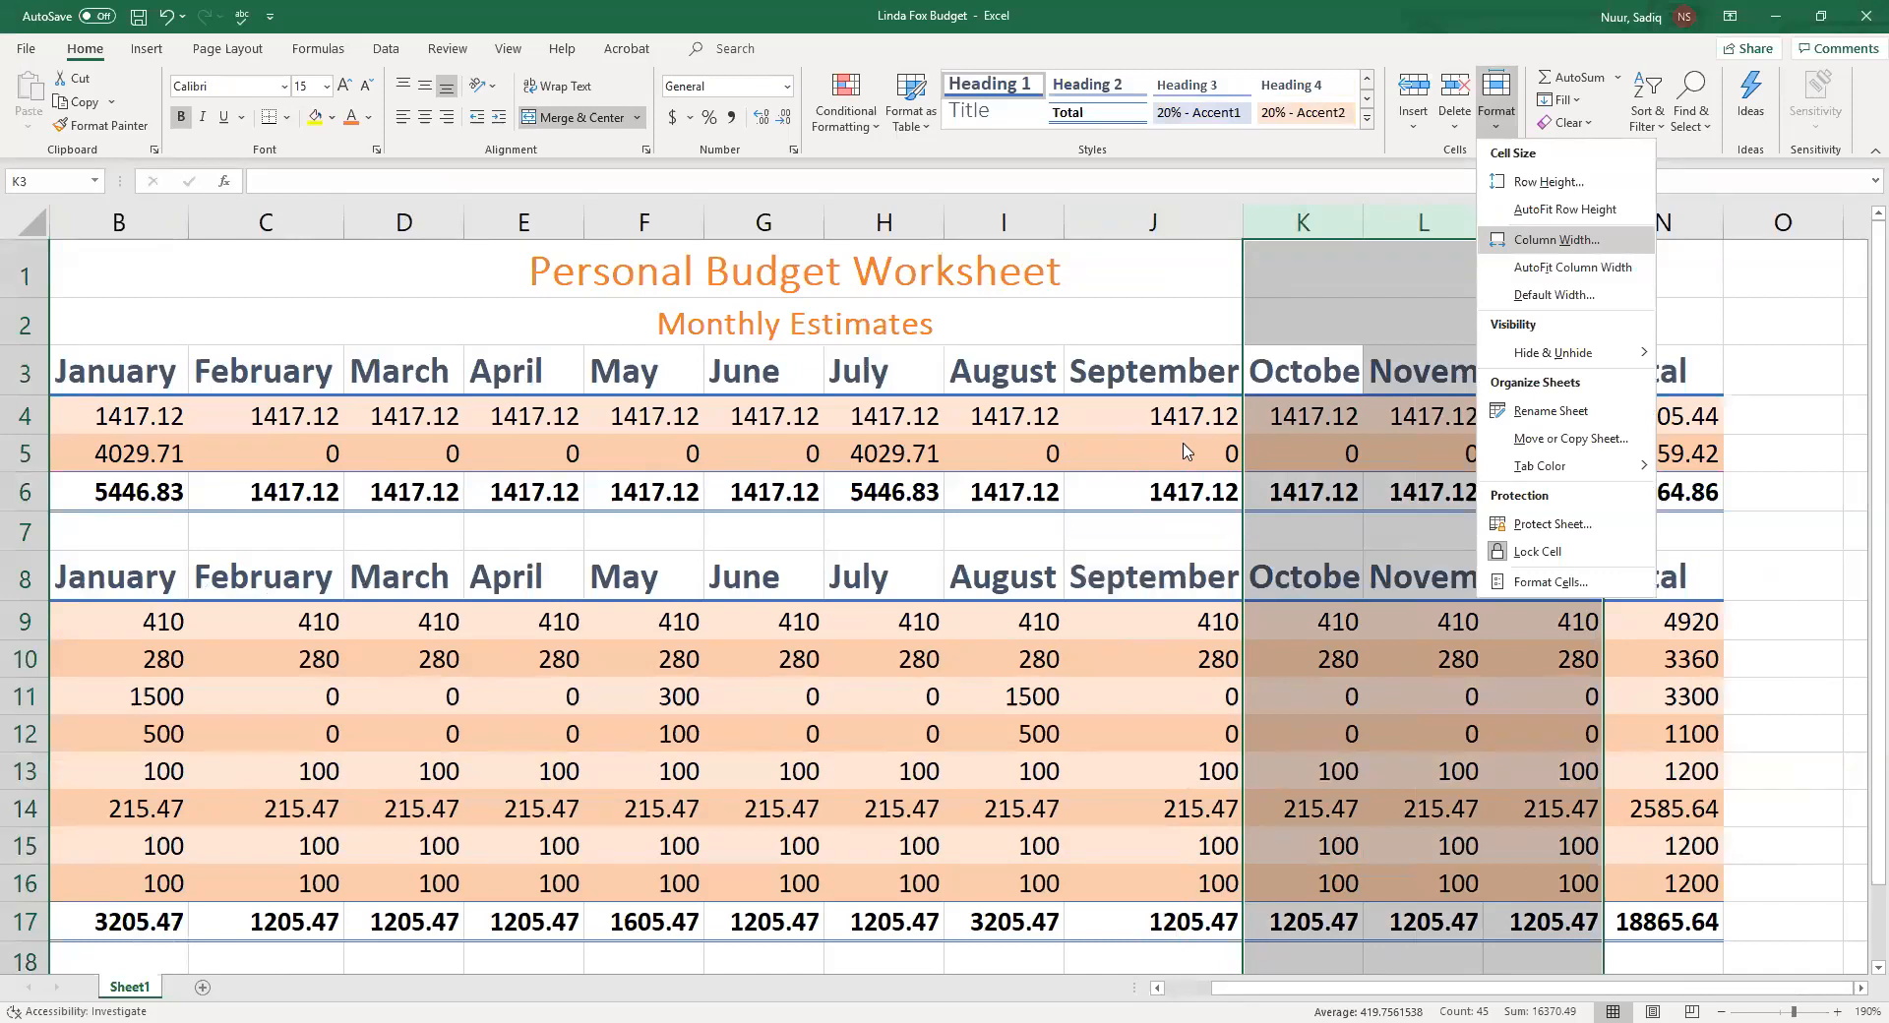
click(1565, 245)
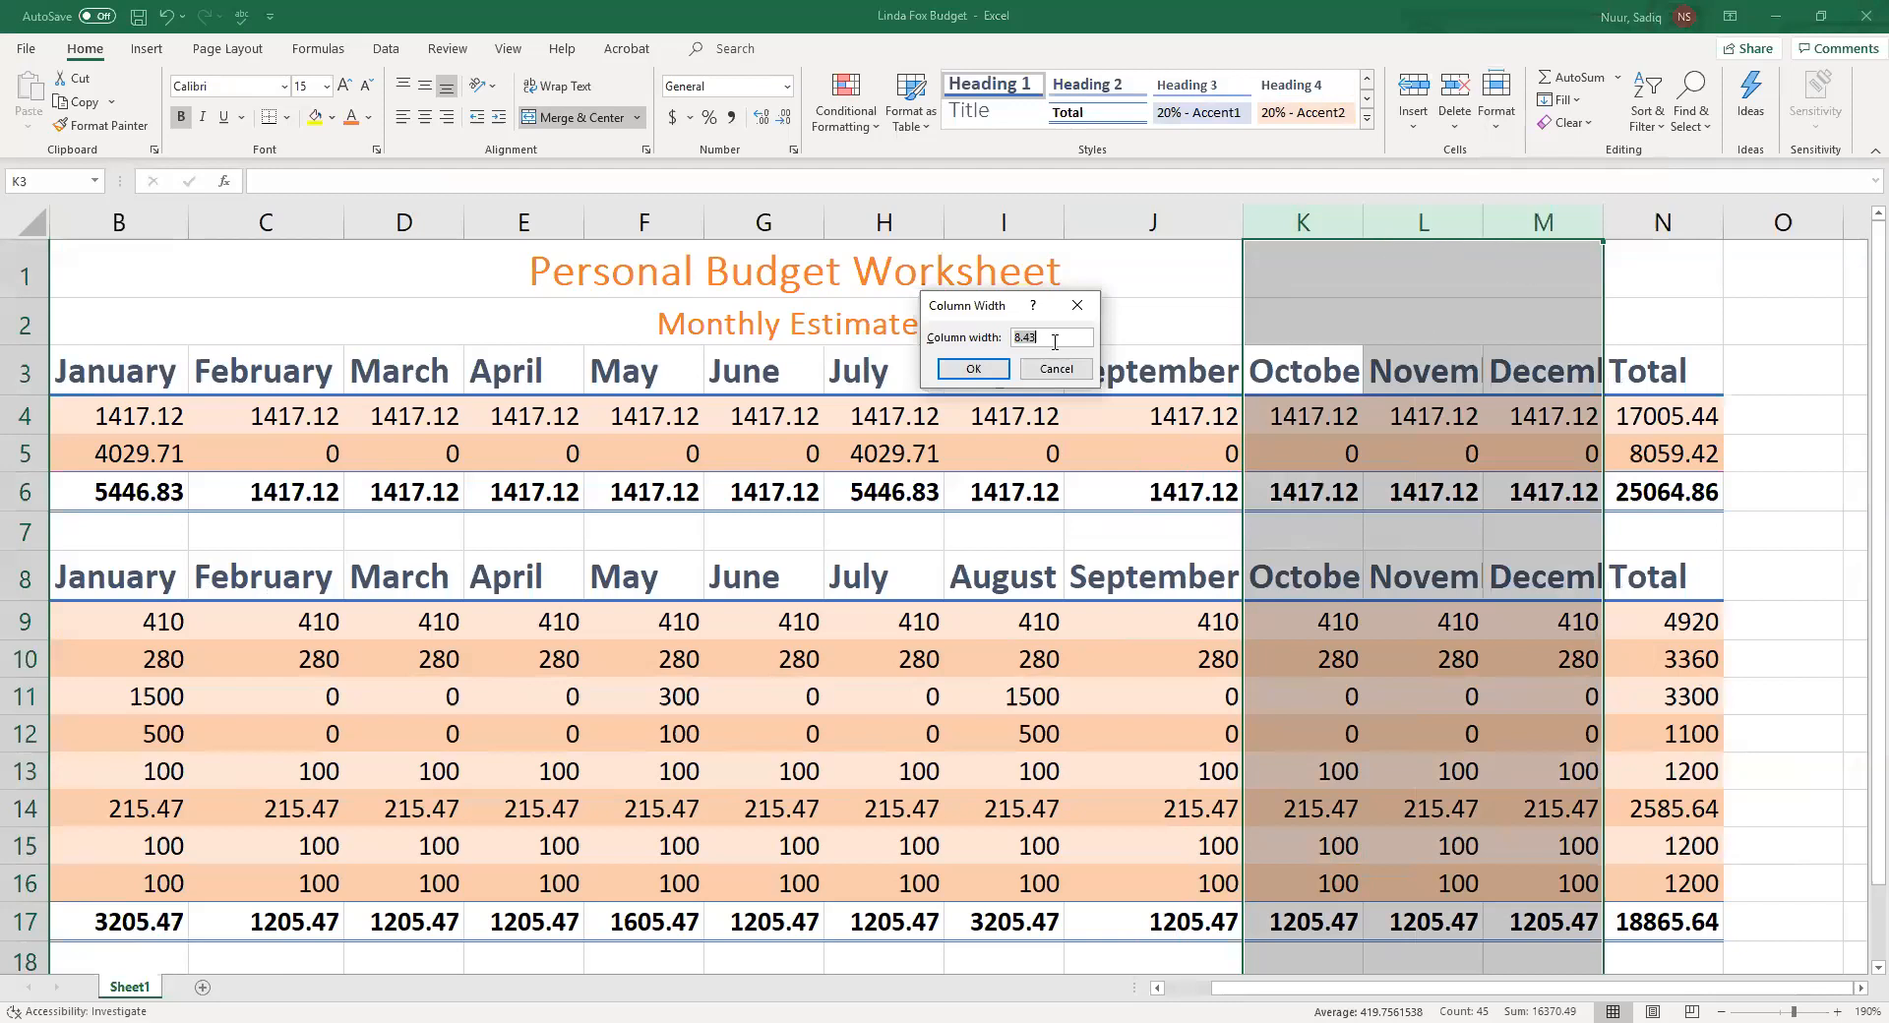
text(12)
click(971, 369)
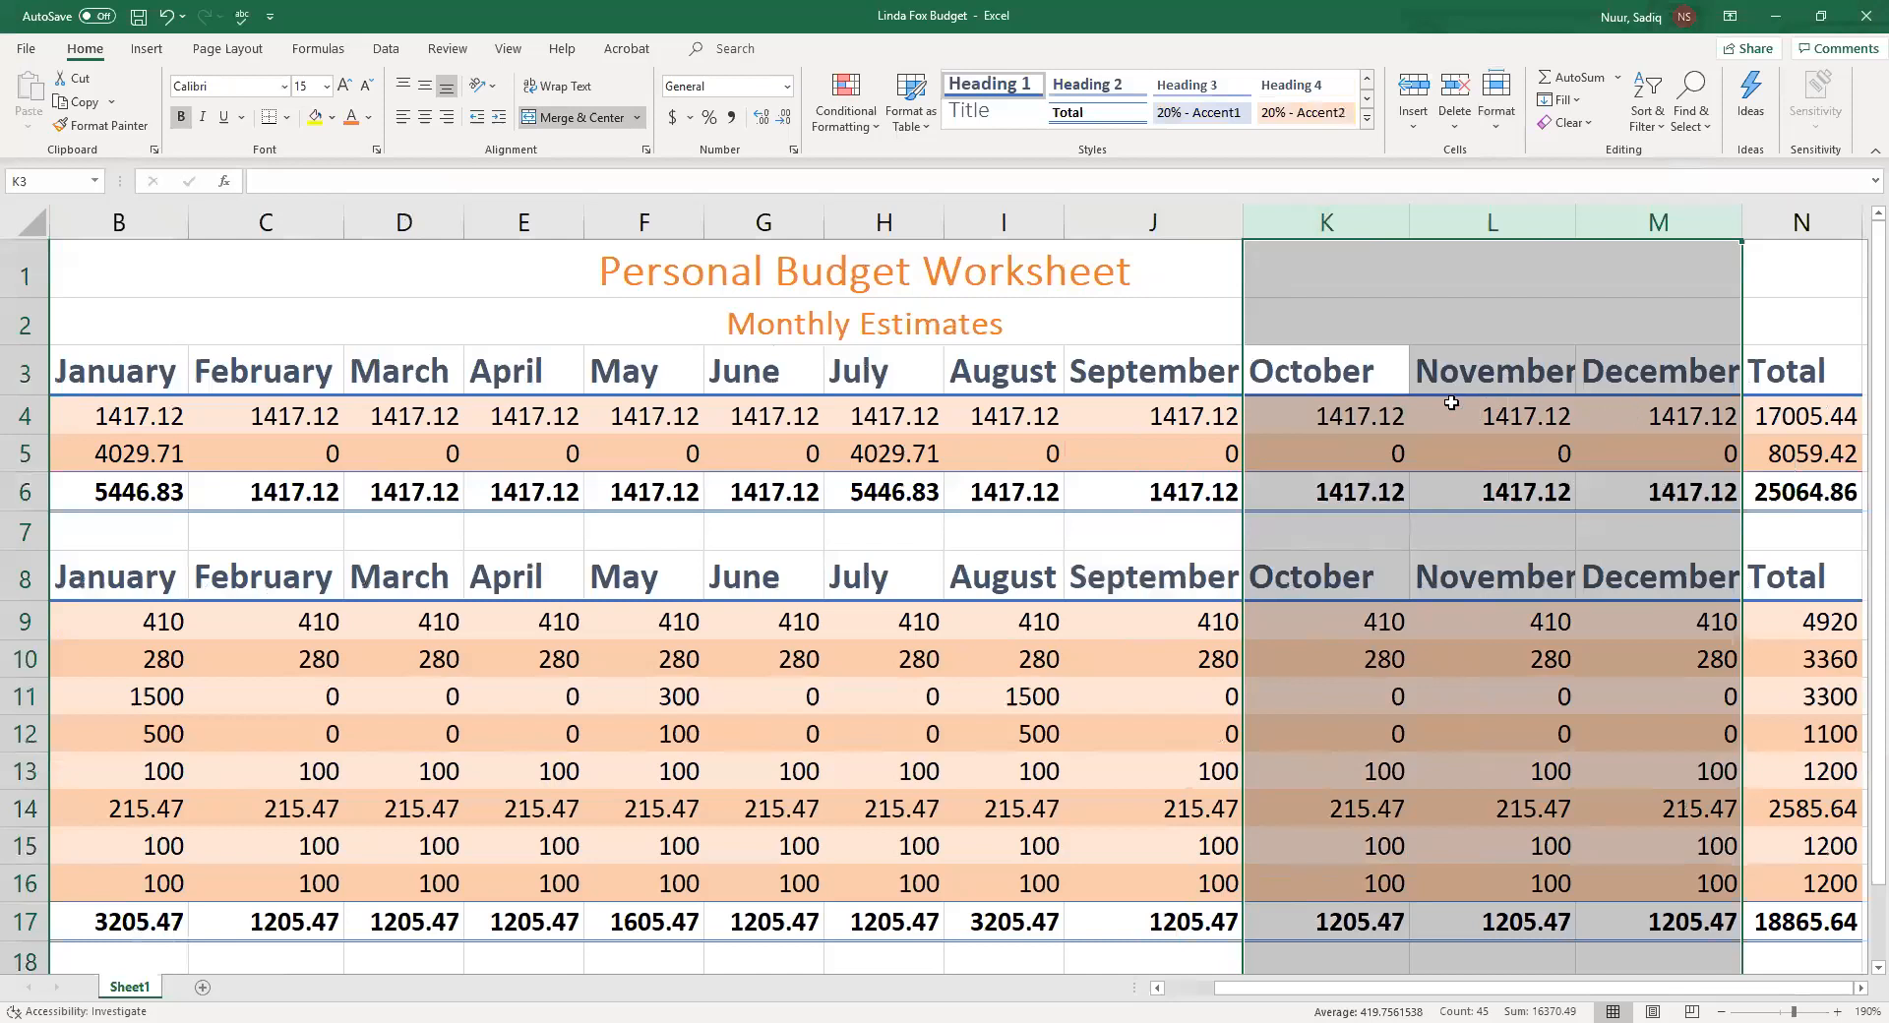
Widen column L slightly and AutoFit the widths of columns M and K
click(1352, 382)
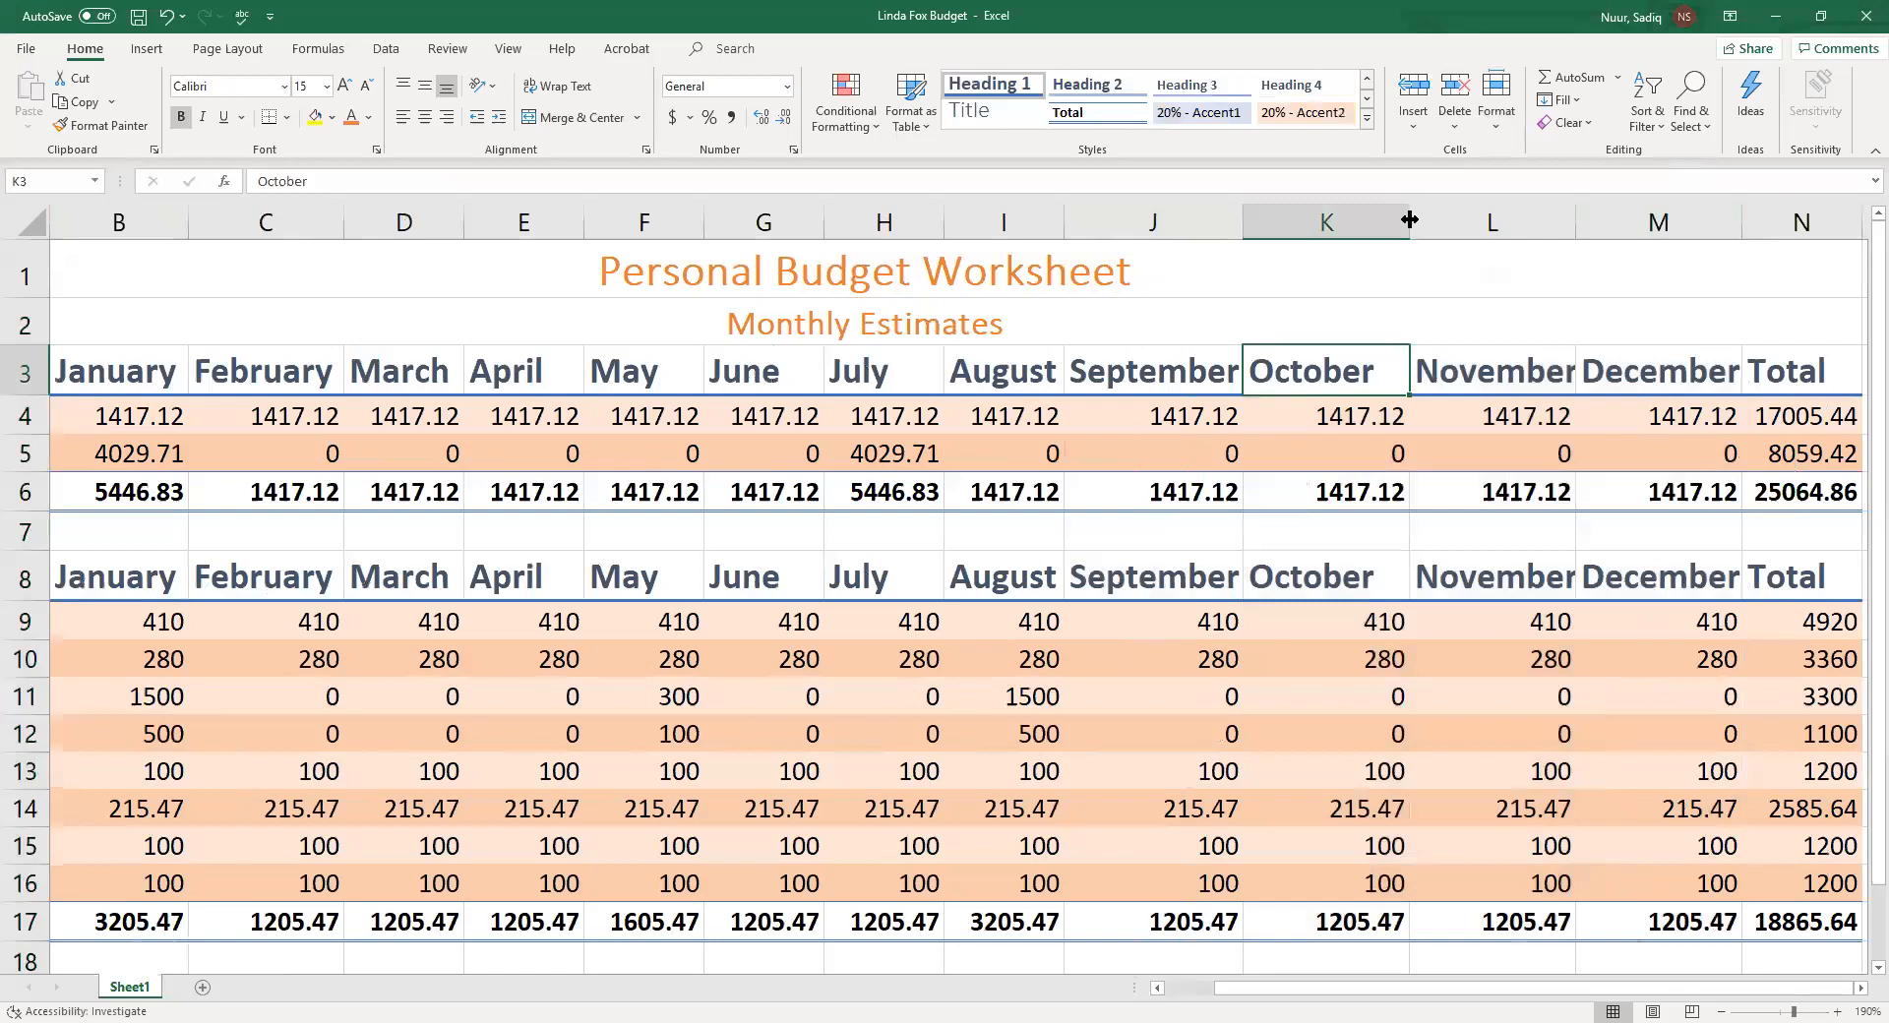
drag(1409, 219, 1409, 219)
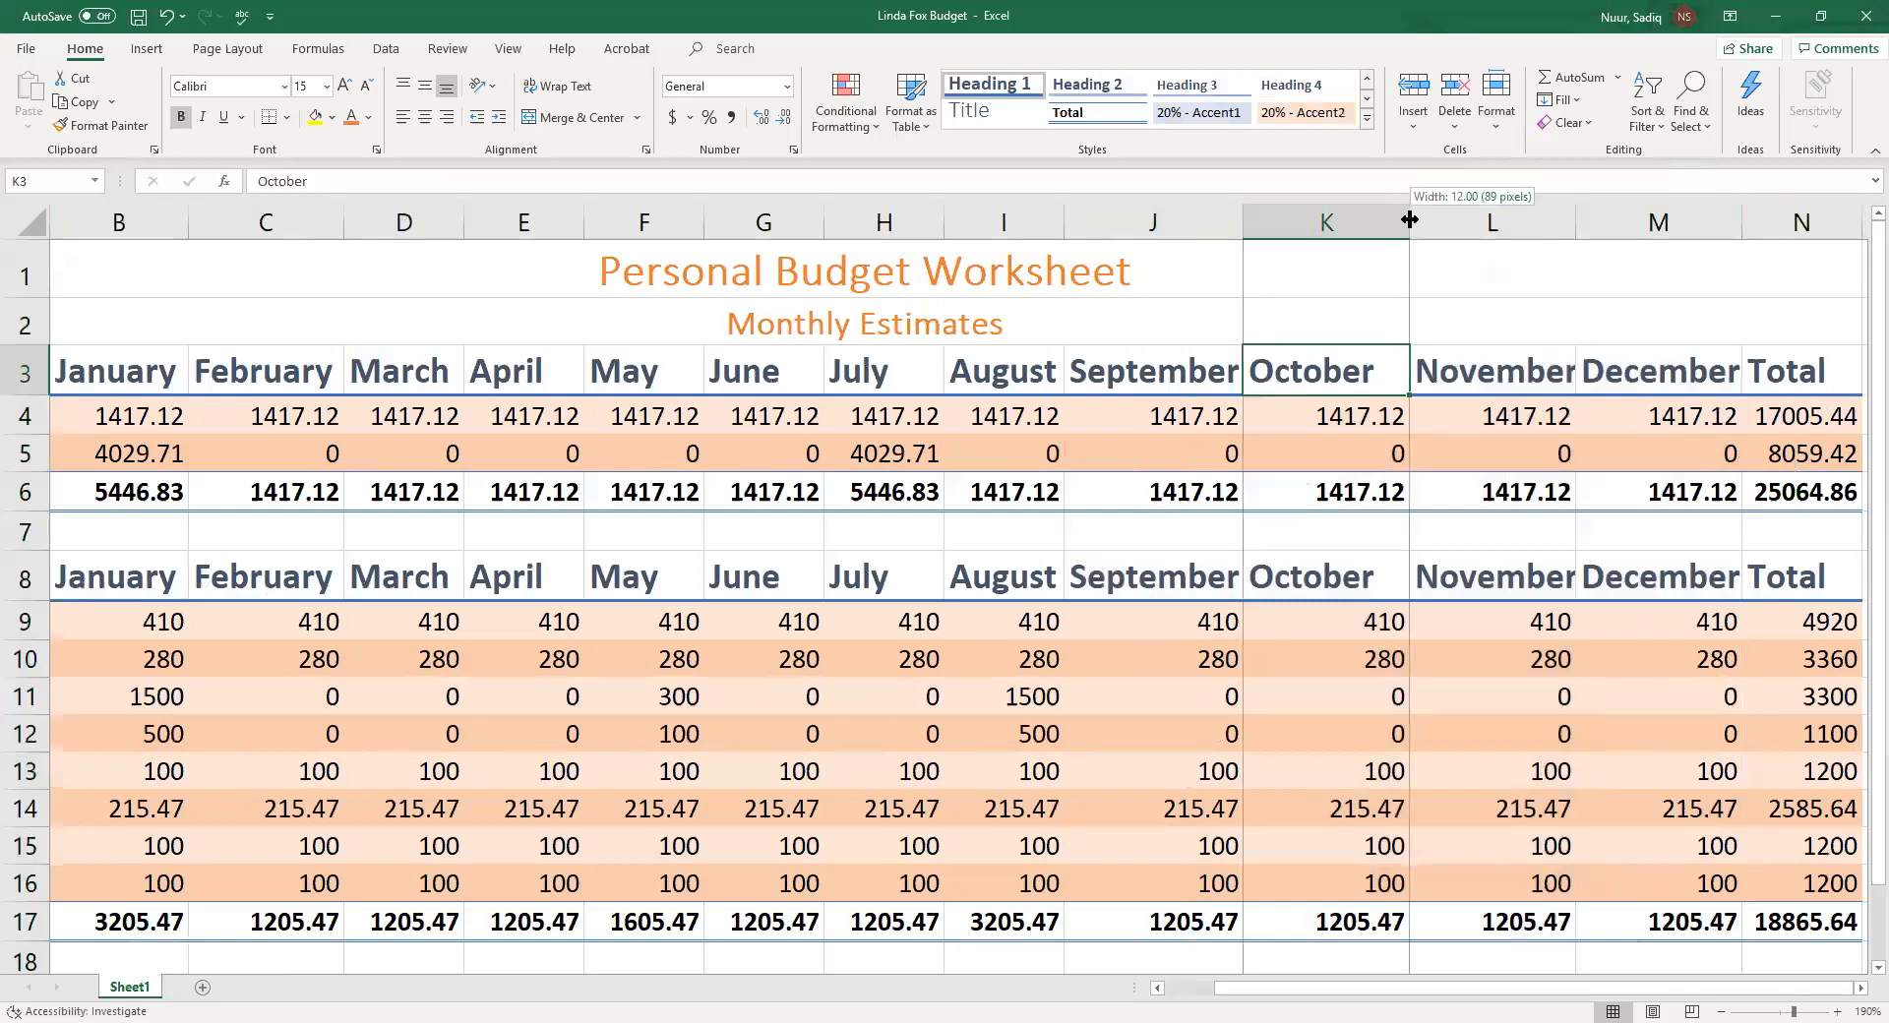
drag(1409, 219, 1409, 220)
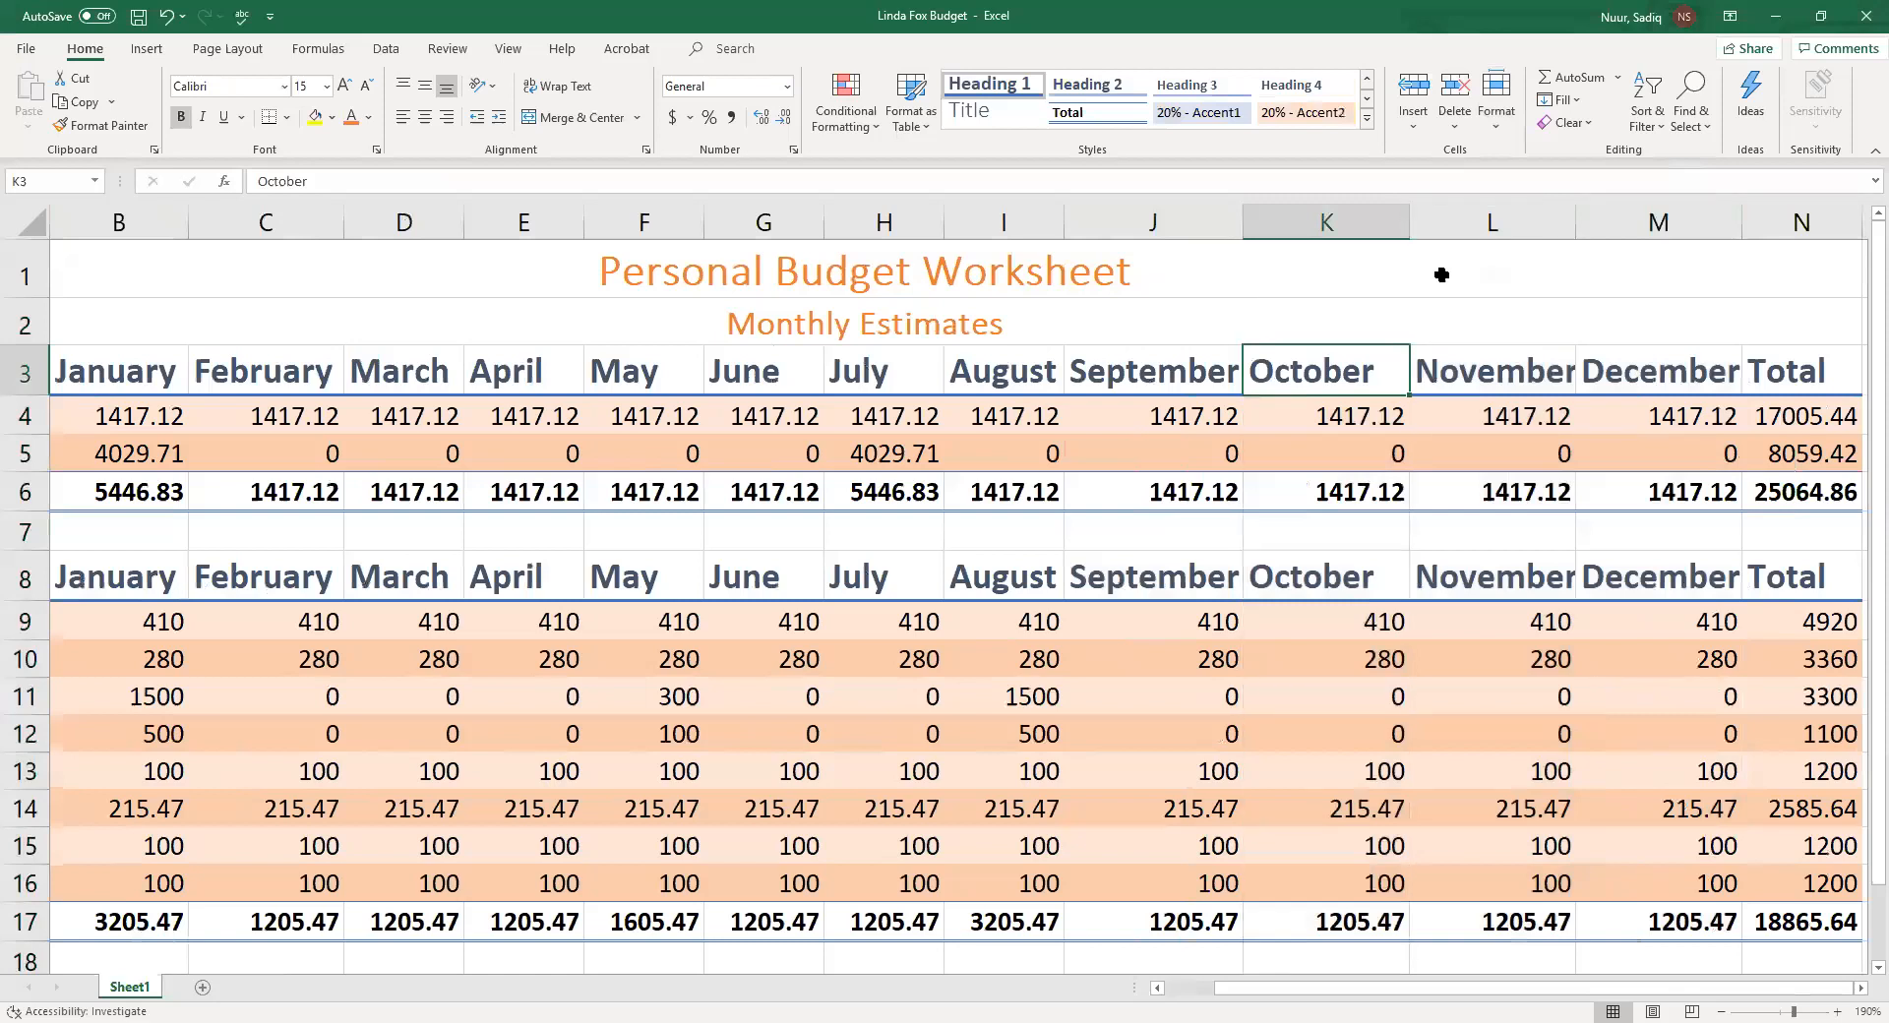
click(1577, 216)
drag(1576, 218, 1590, 218)
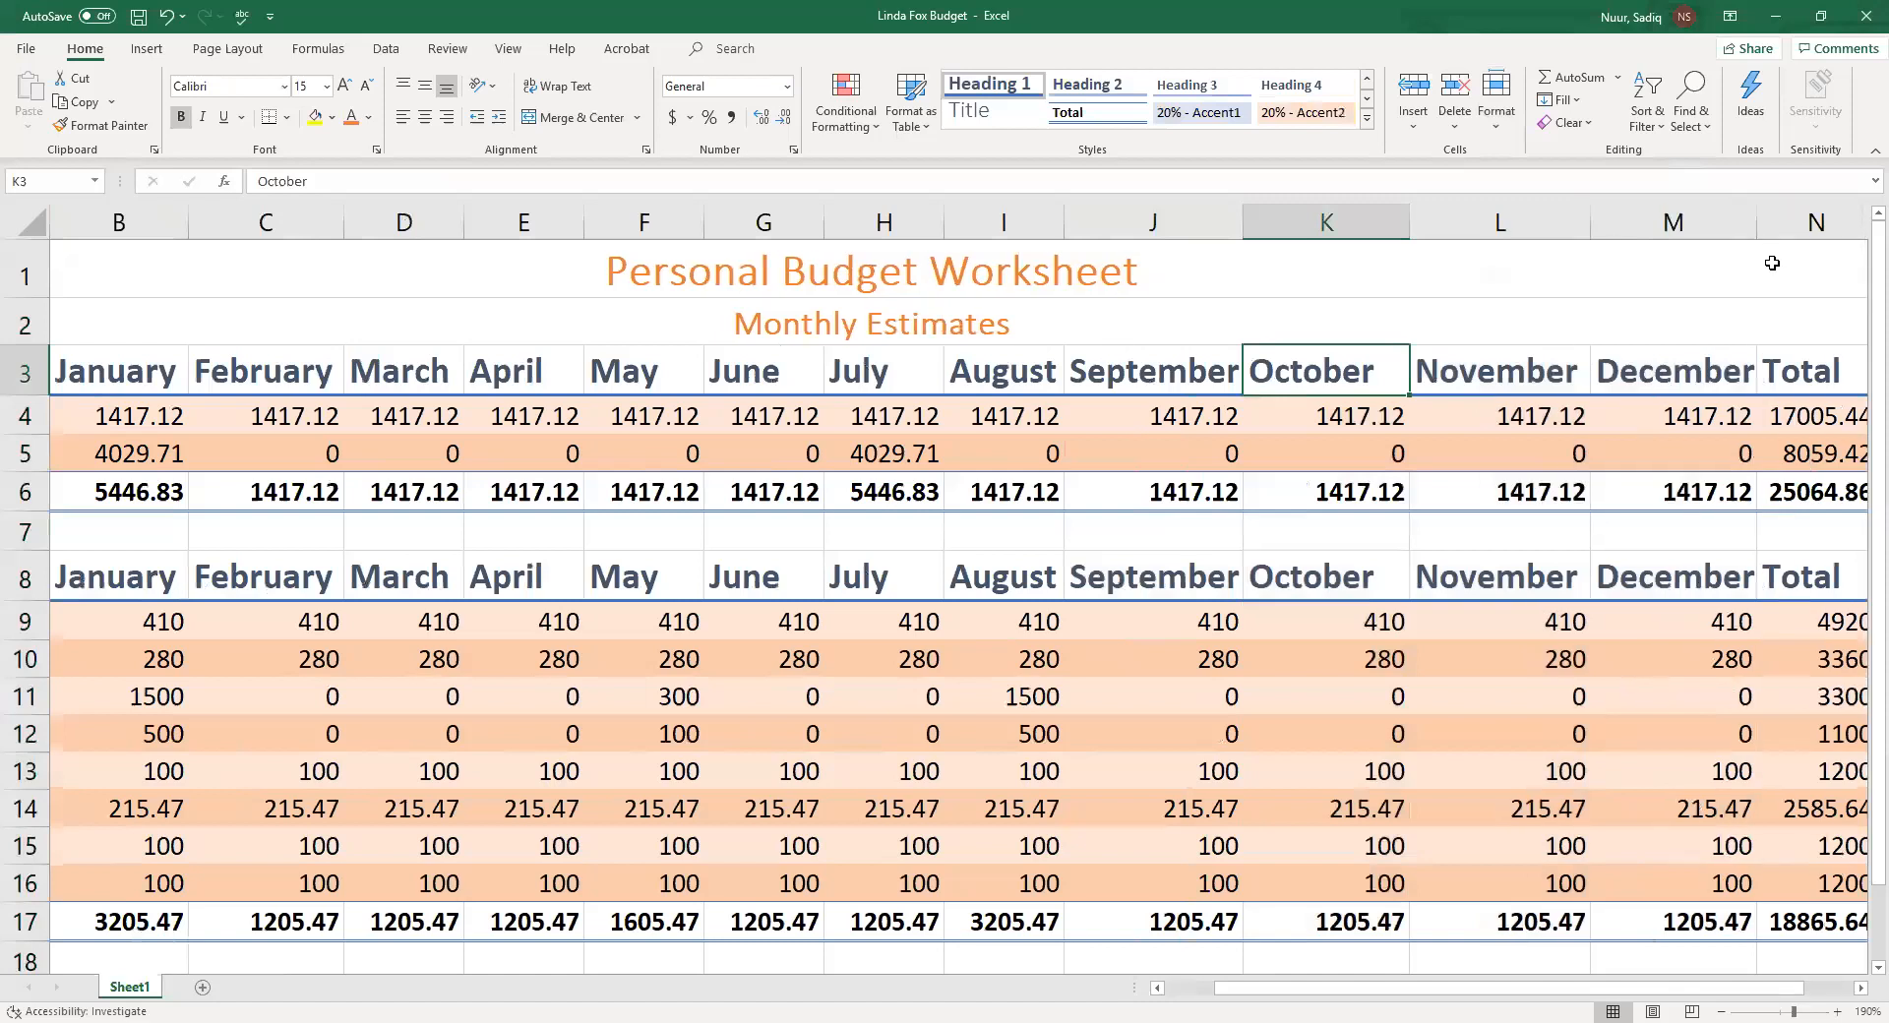
double_click(1753, 208)
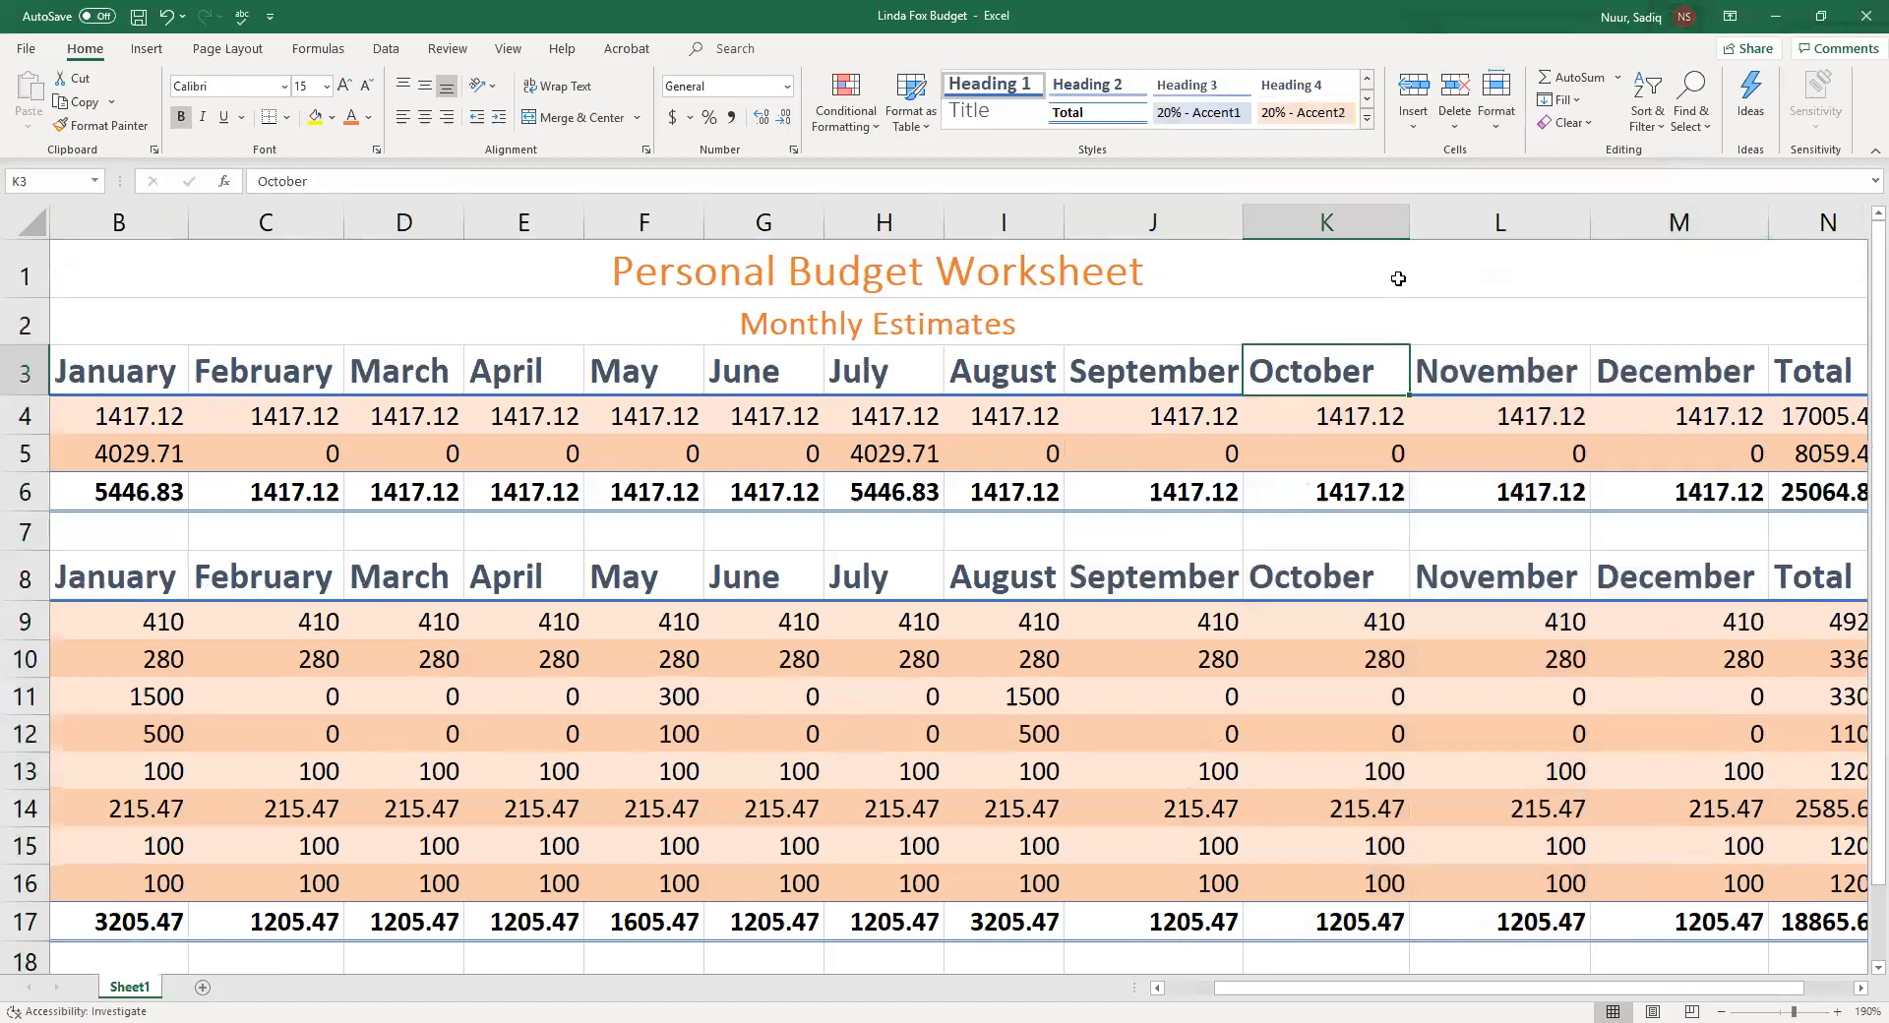
double_click(1411, 208)
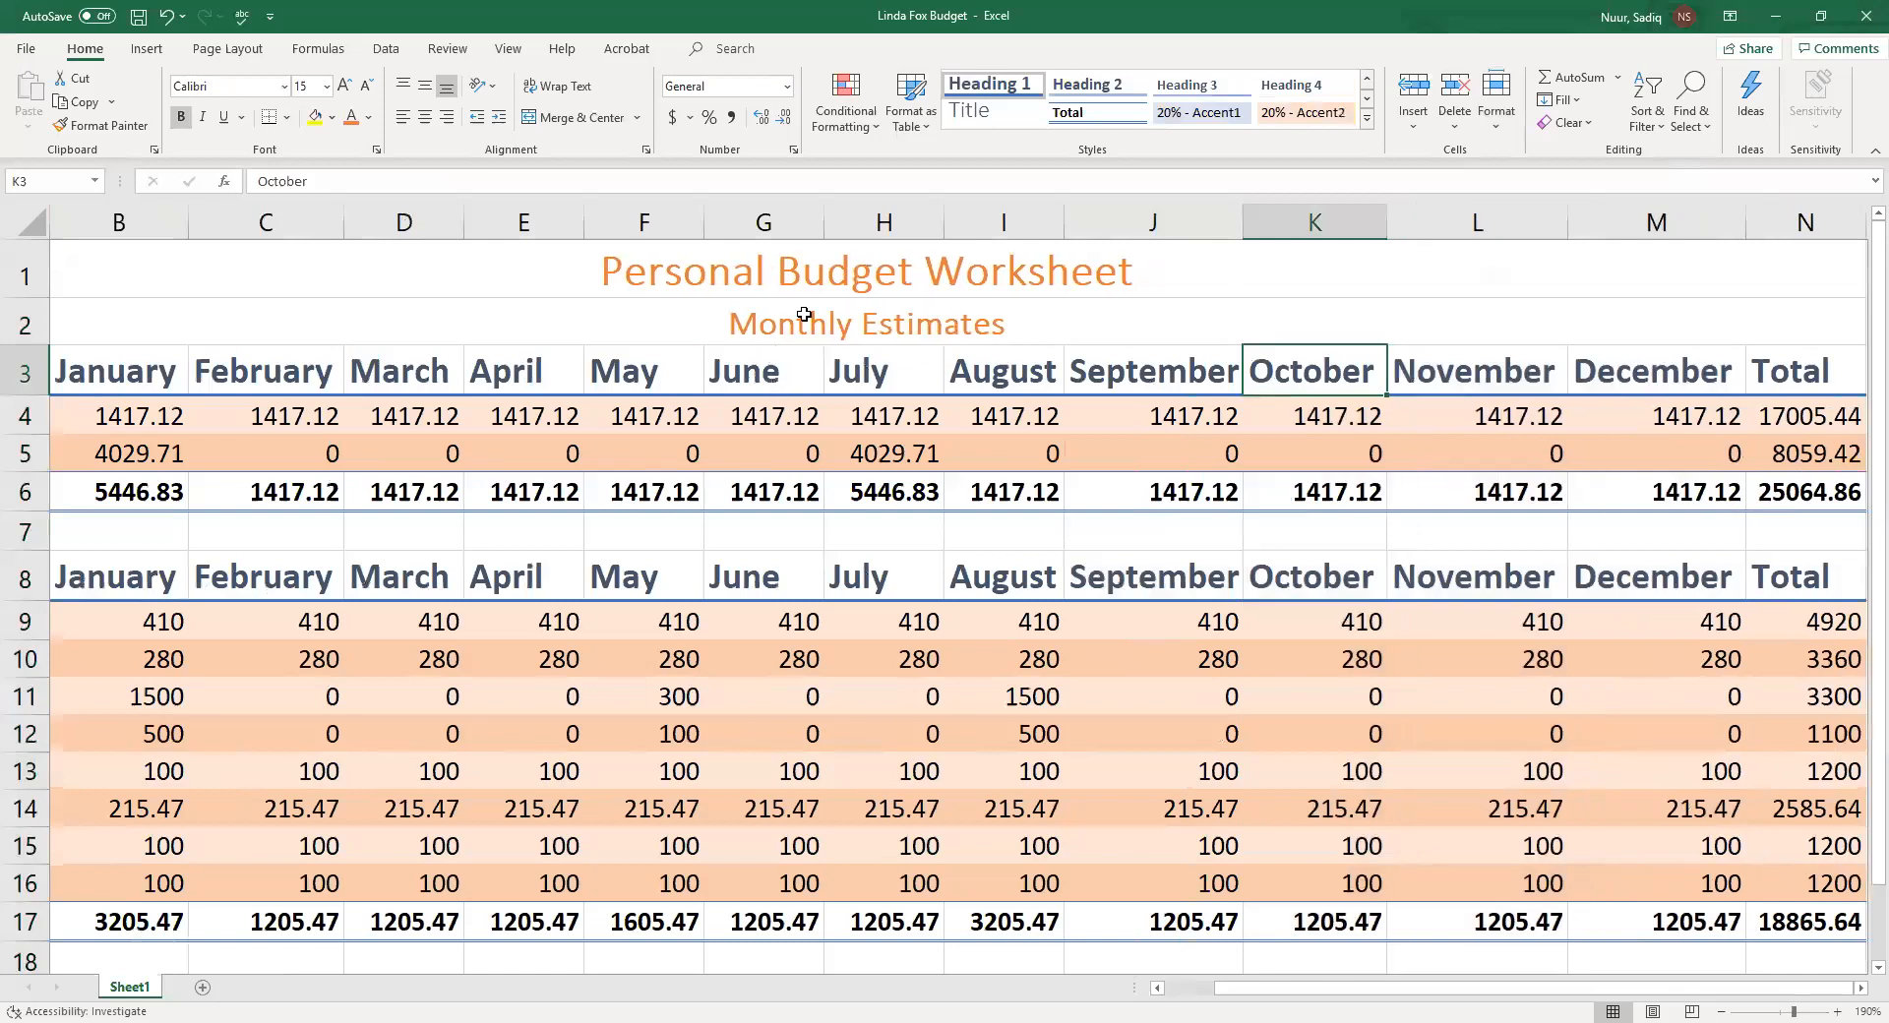
AutoFit the widths of columns G, H, I, D and E to their contents
double_click(823, 213)
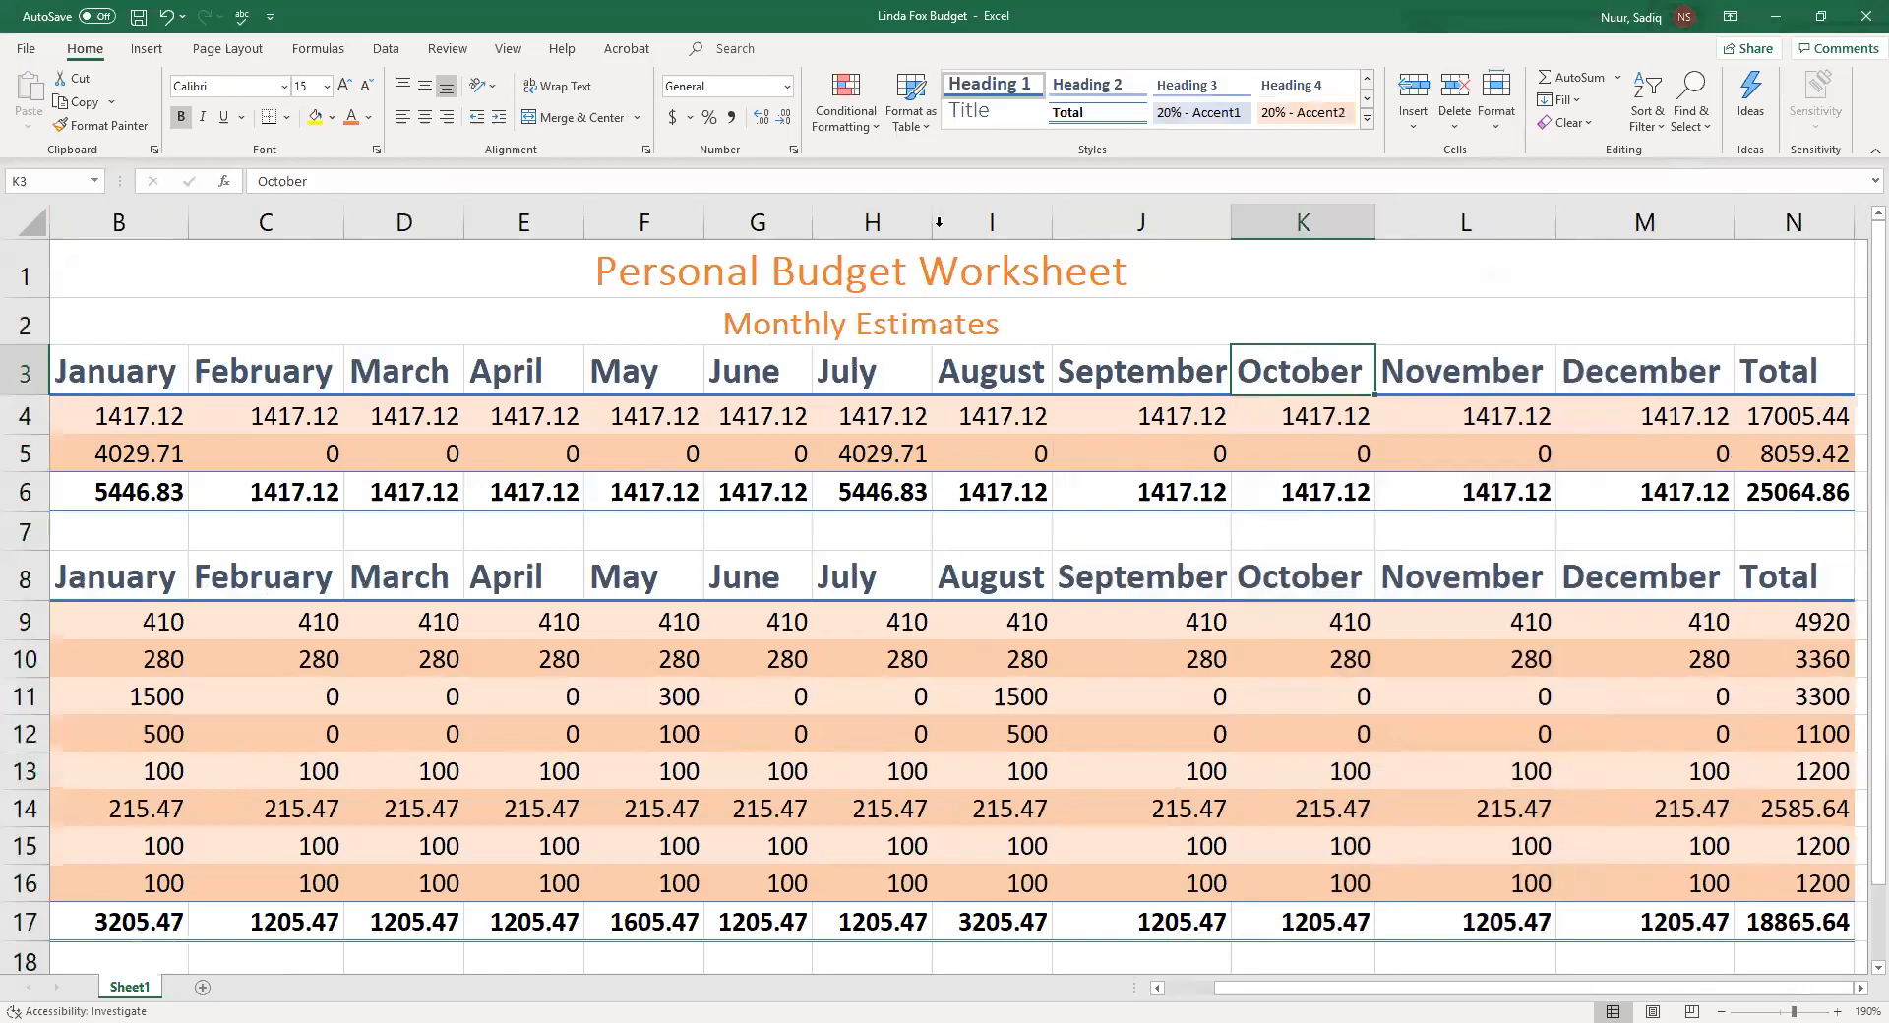
double_click(932, 219)
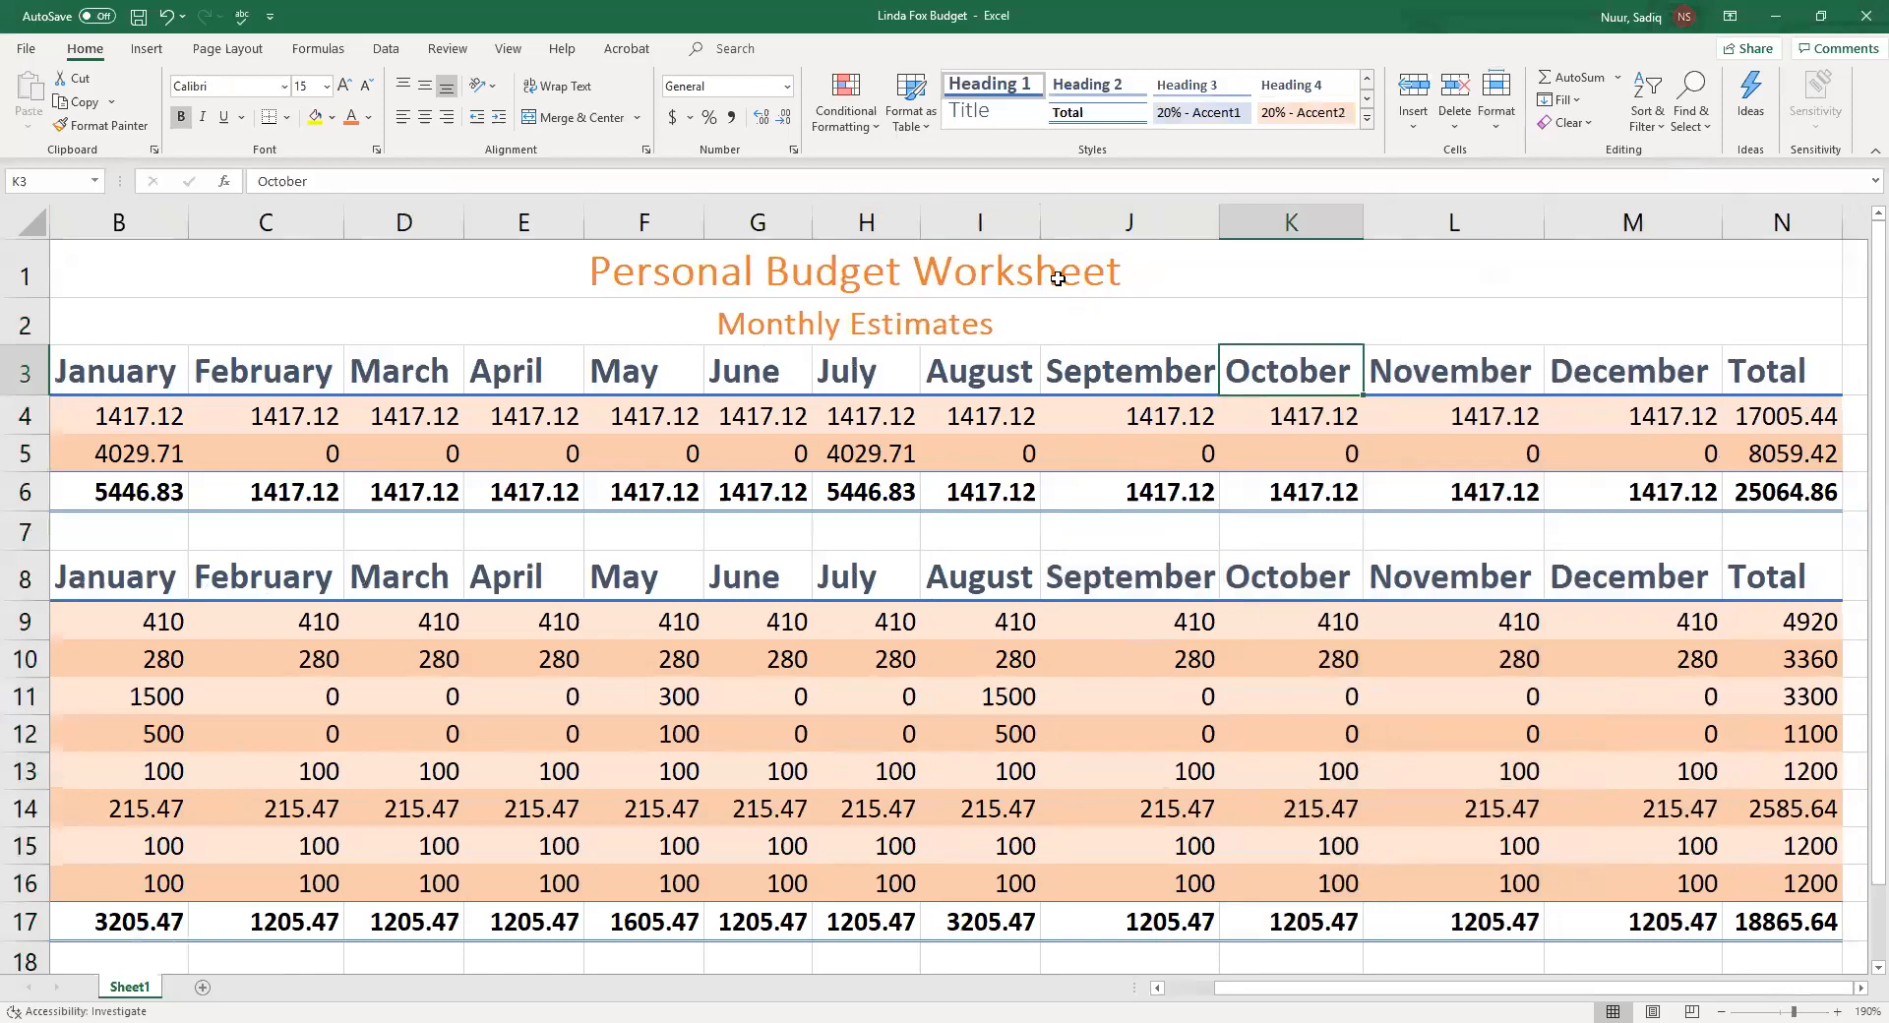
double_click(1038, 220)
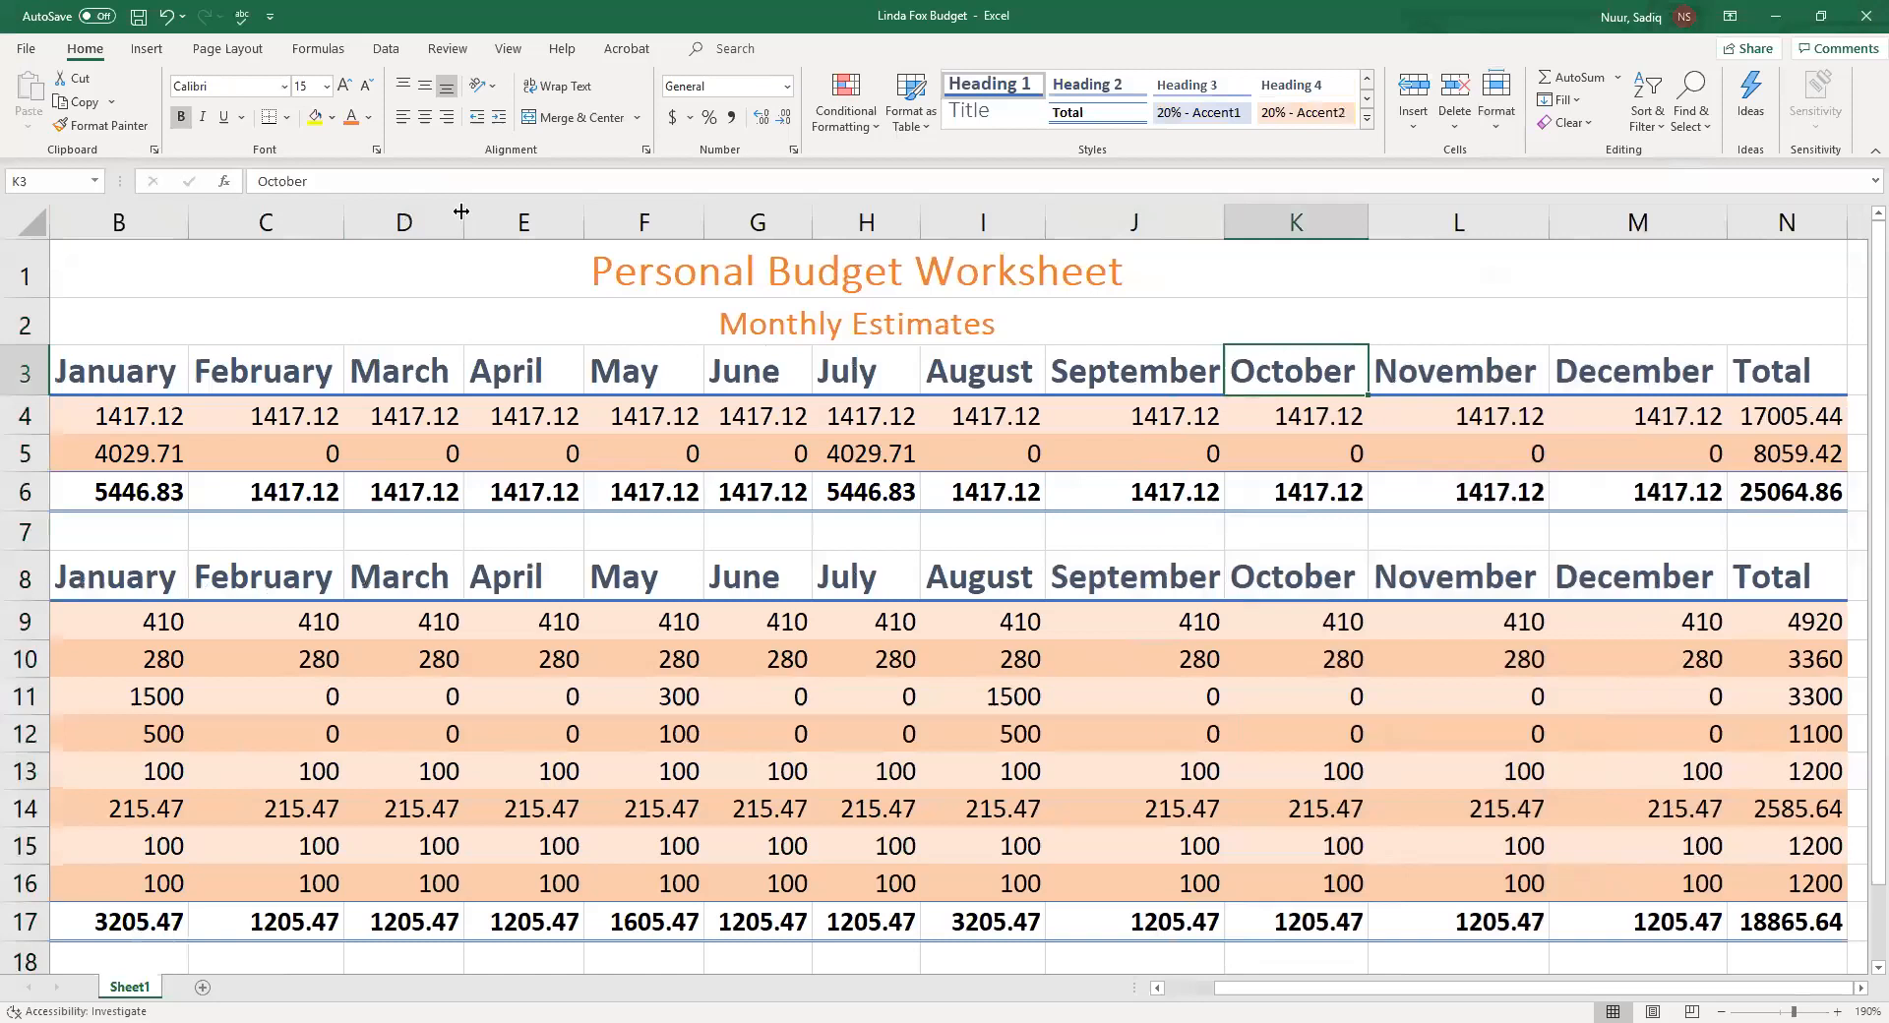
double_click(461, 212)
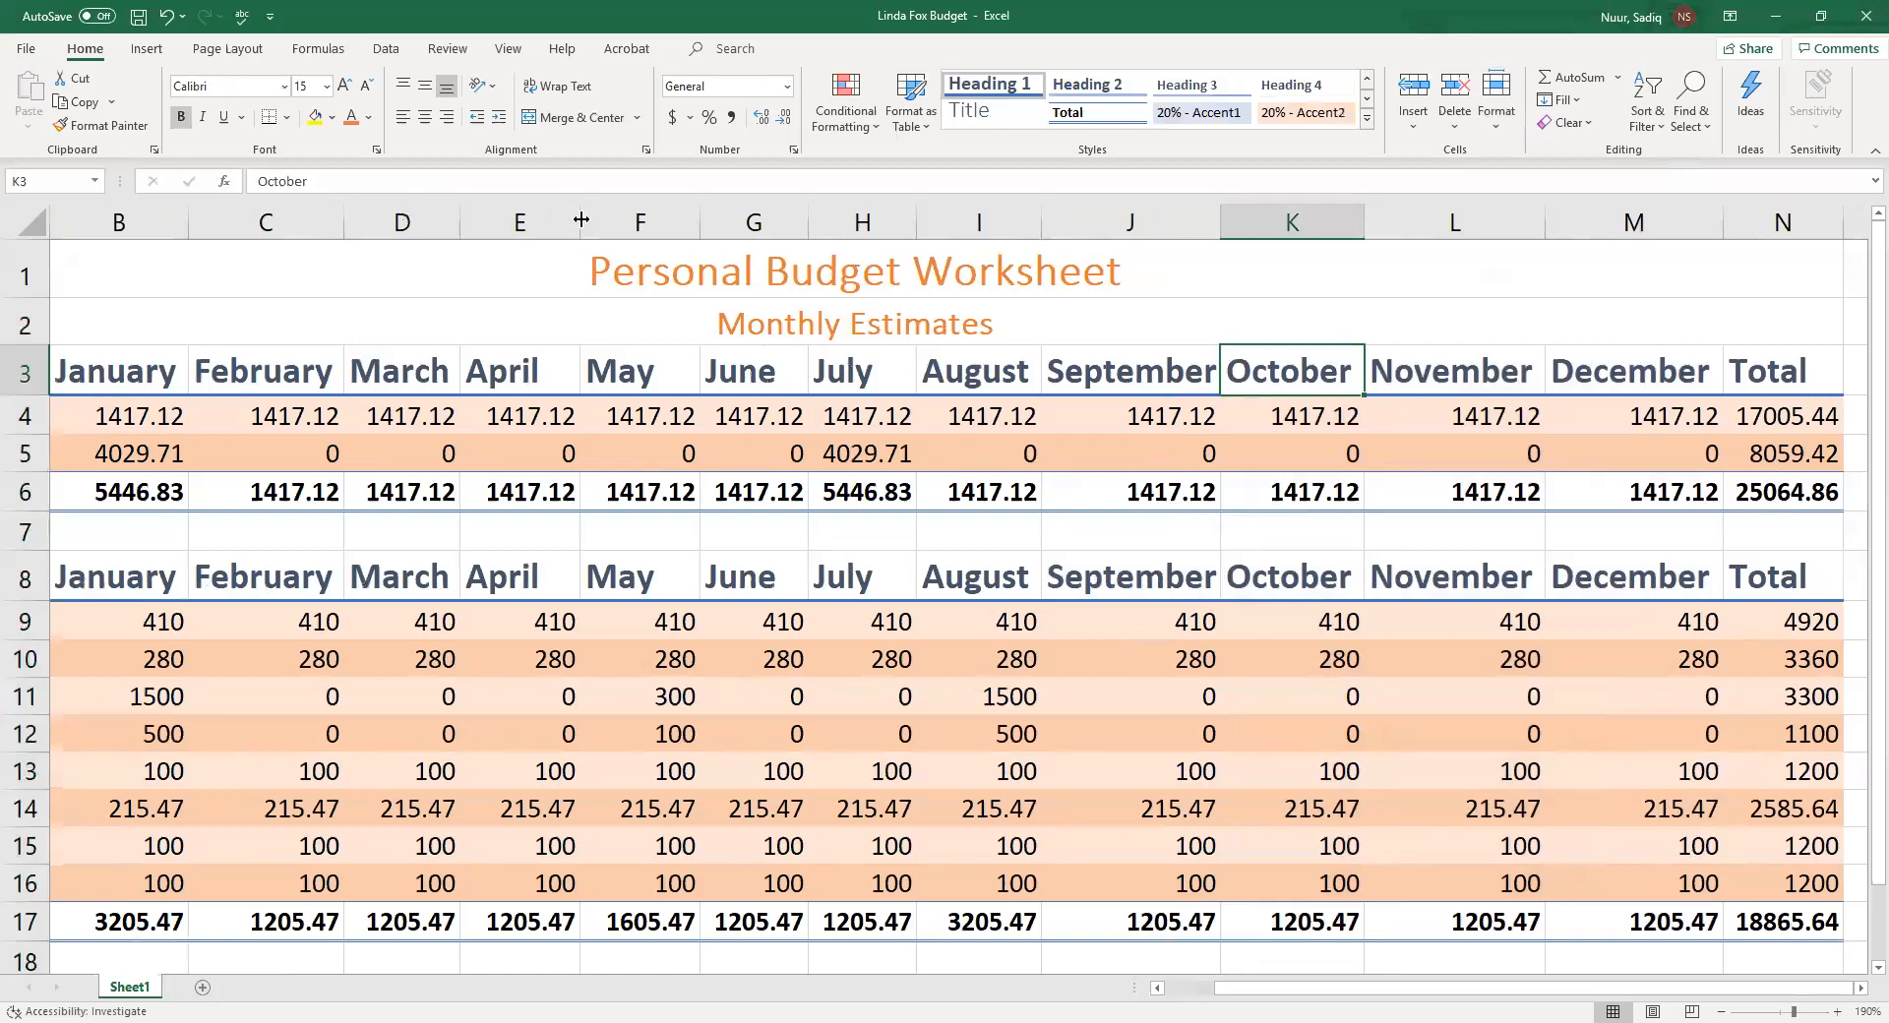
double_click(580, 217)
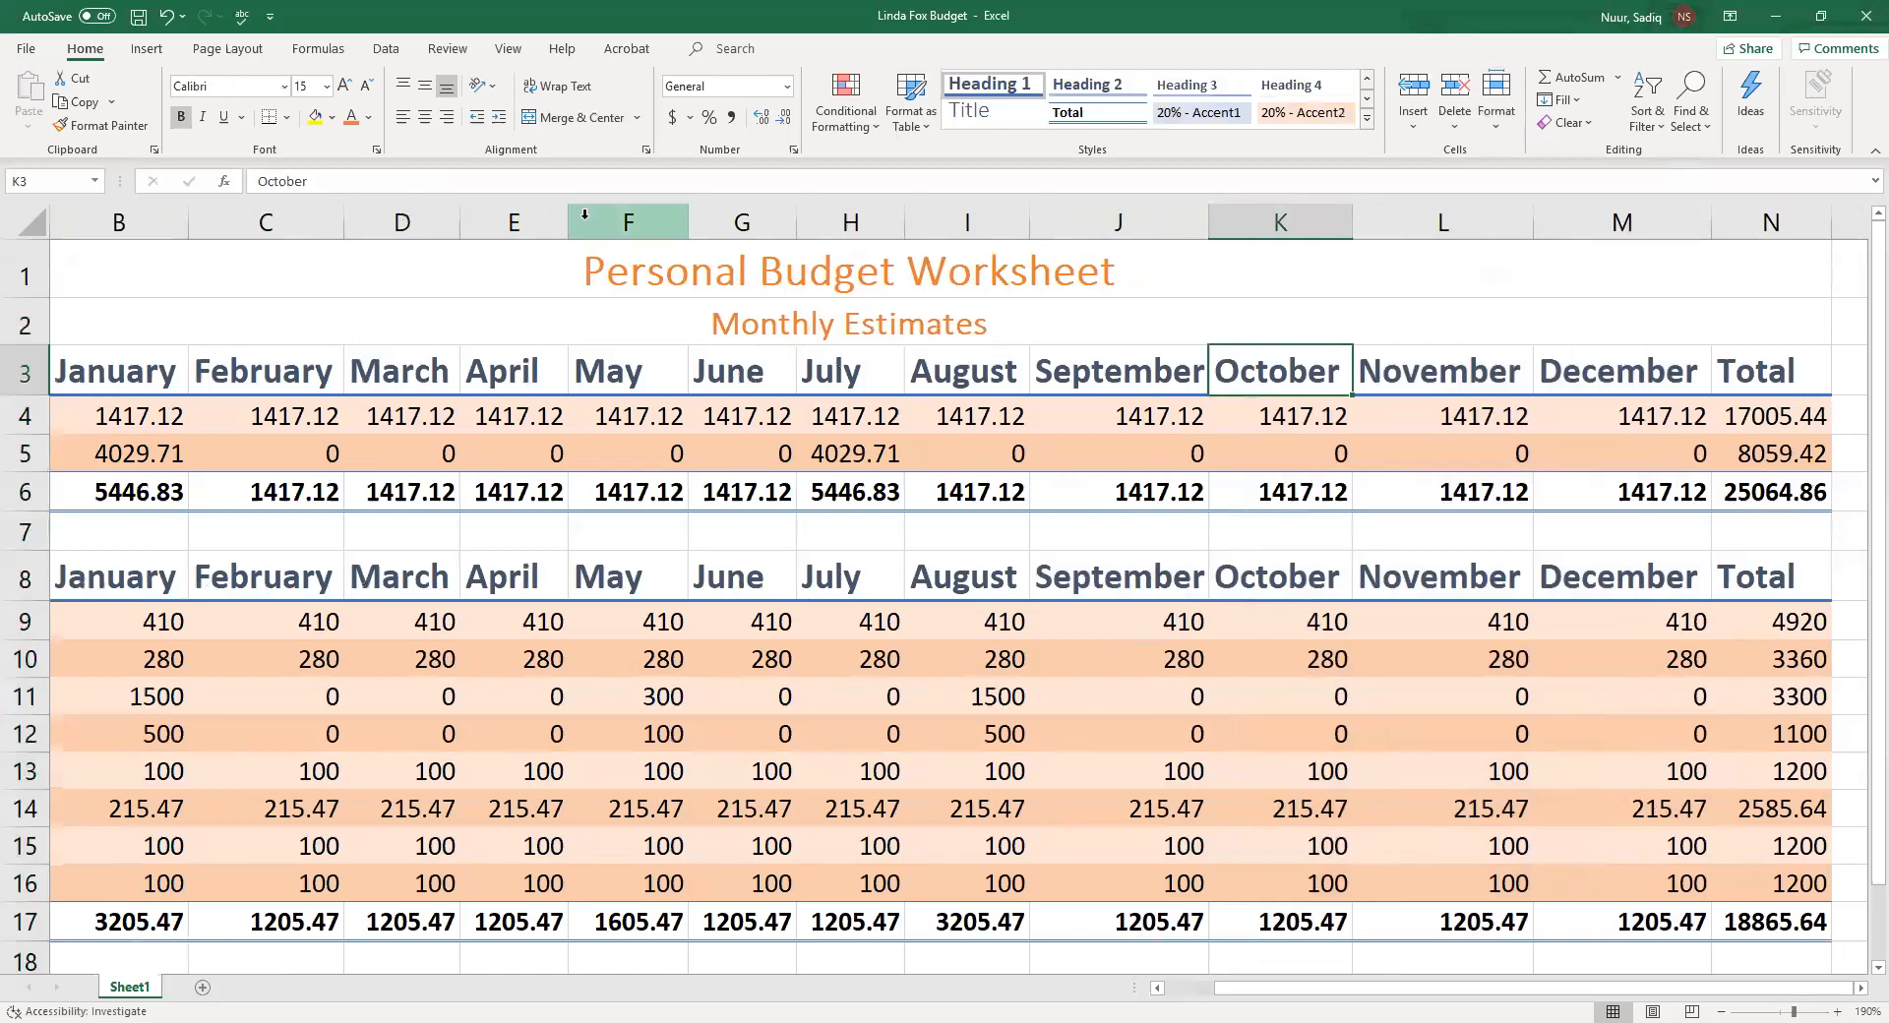
click(980, 454)
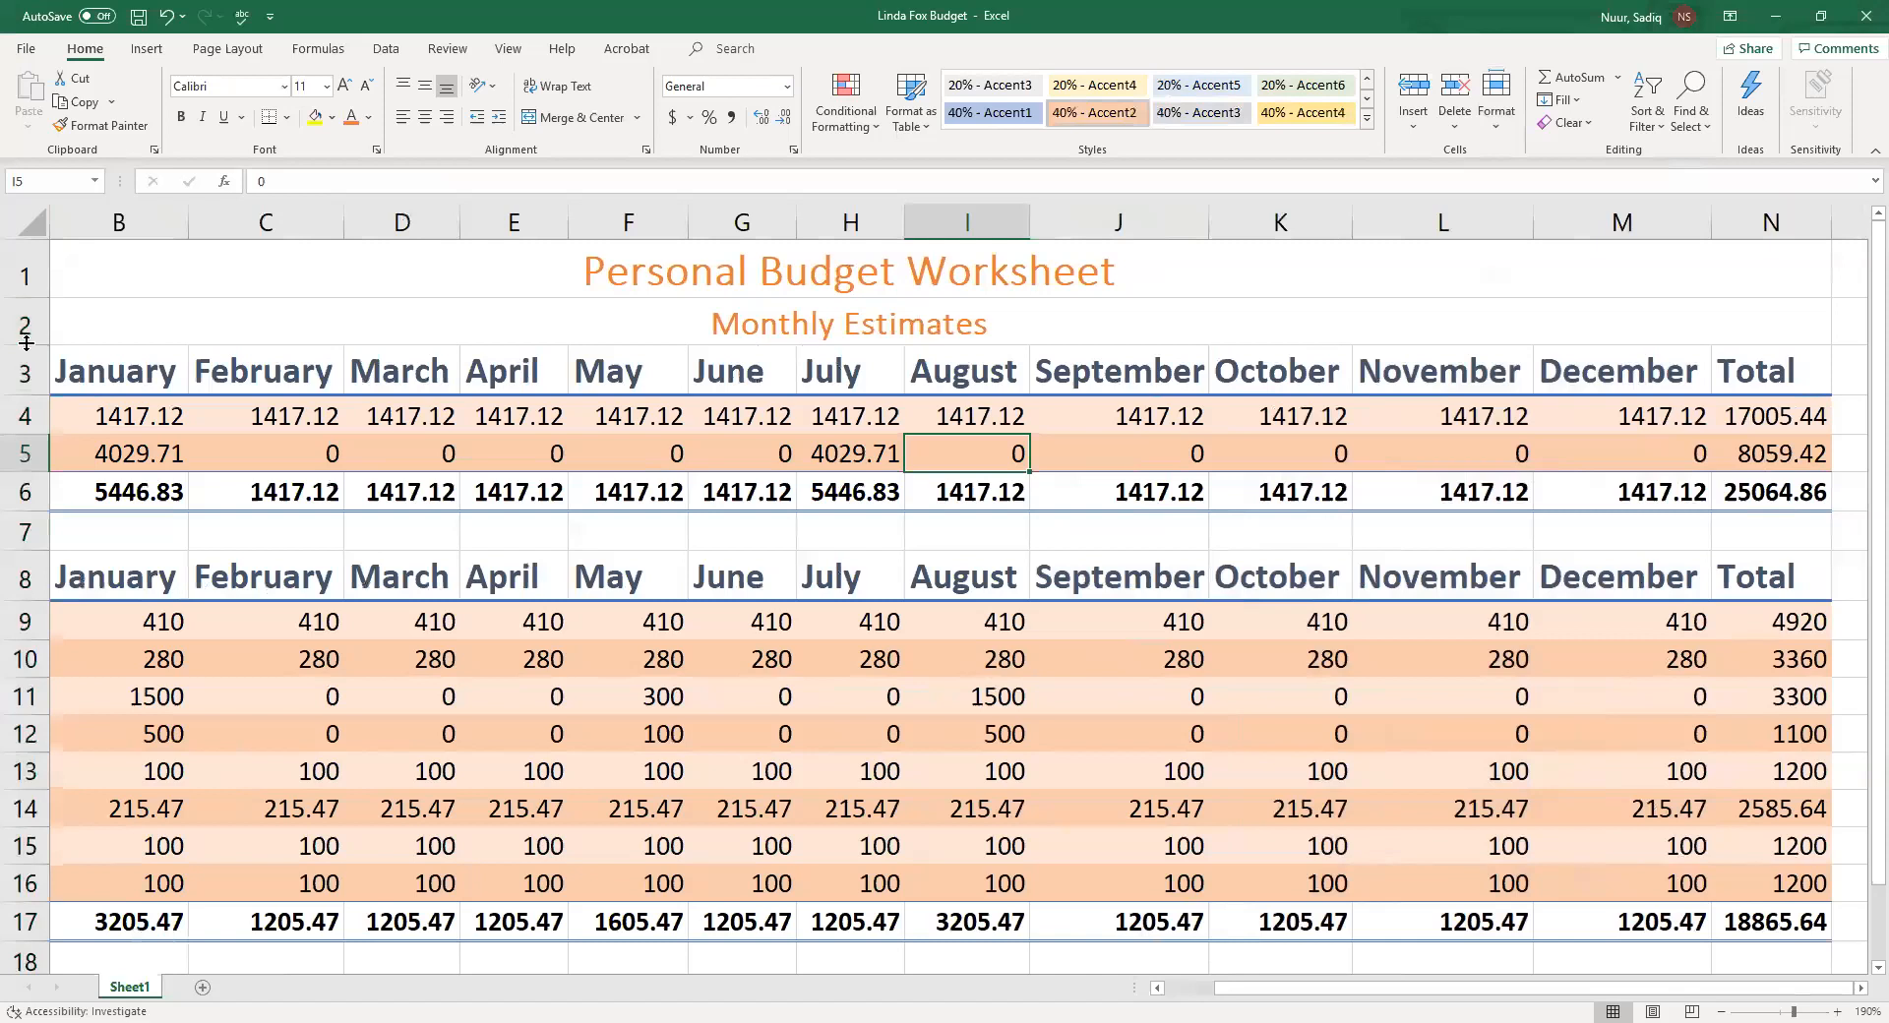
drag(27, 341, 27, 341)
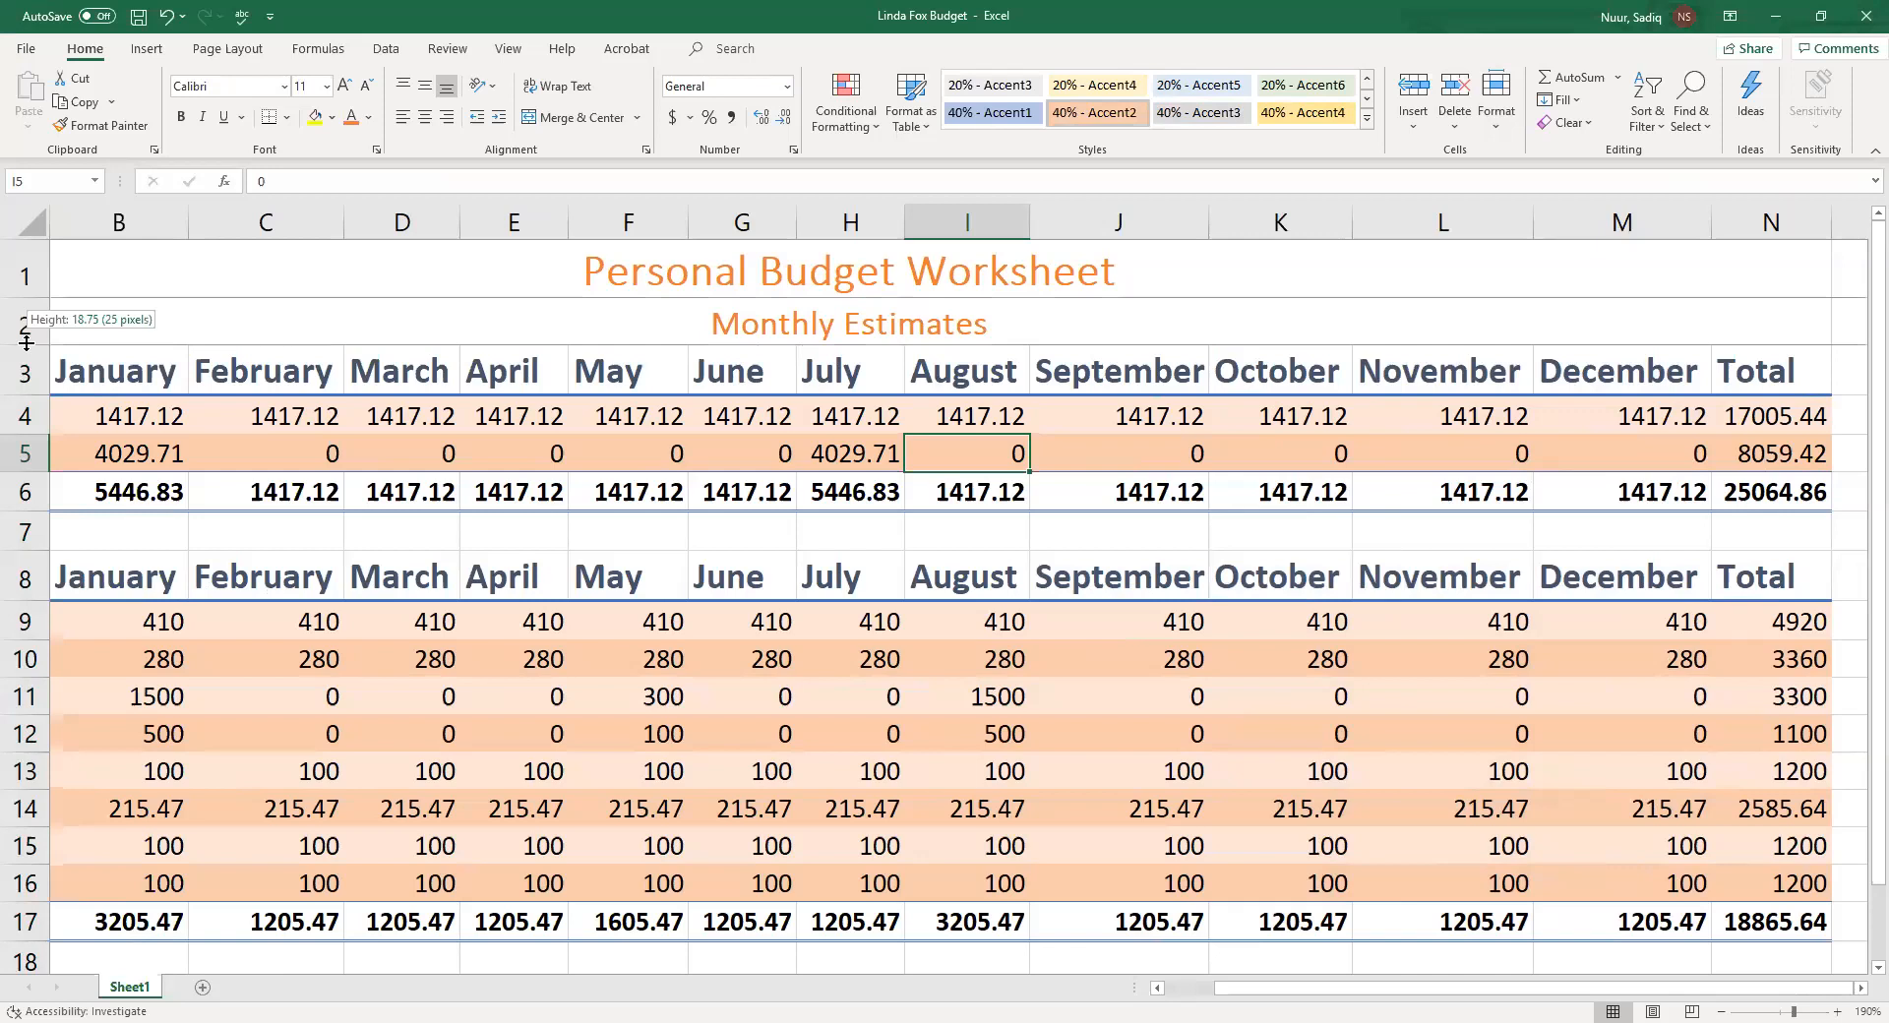
drag(27, 341, 23, 612)
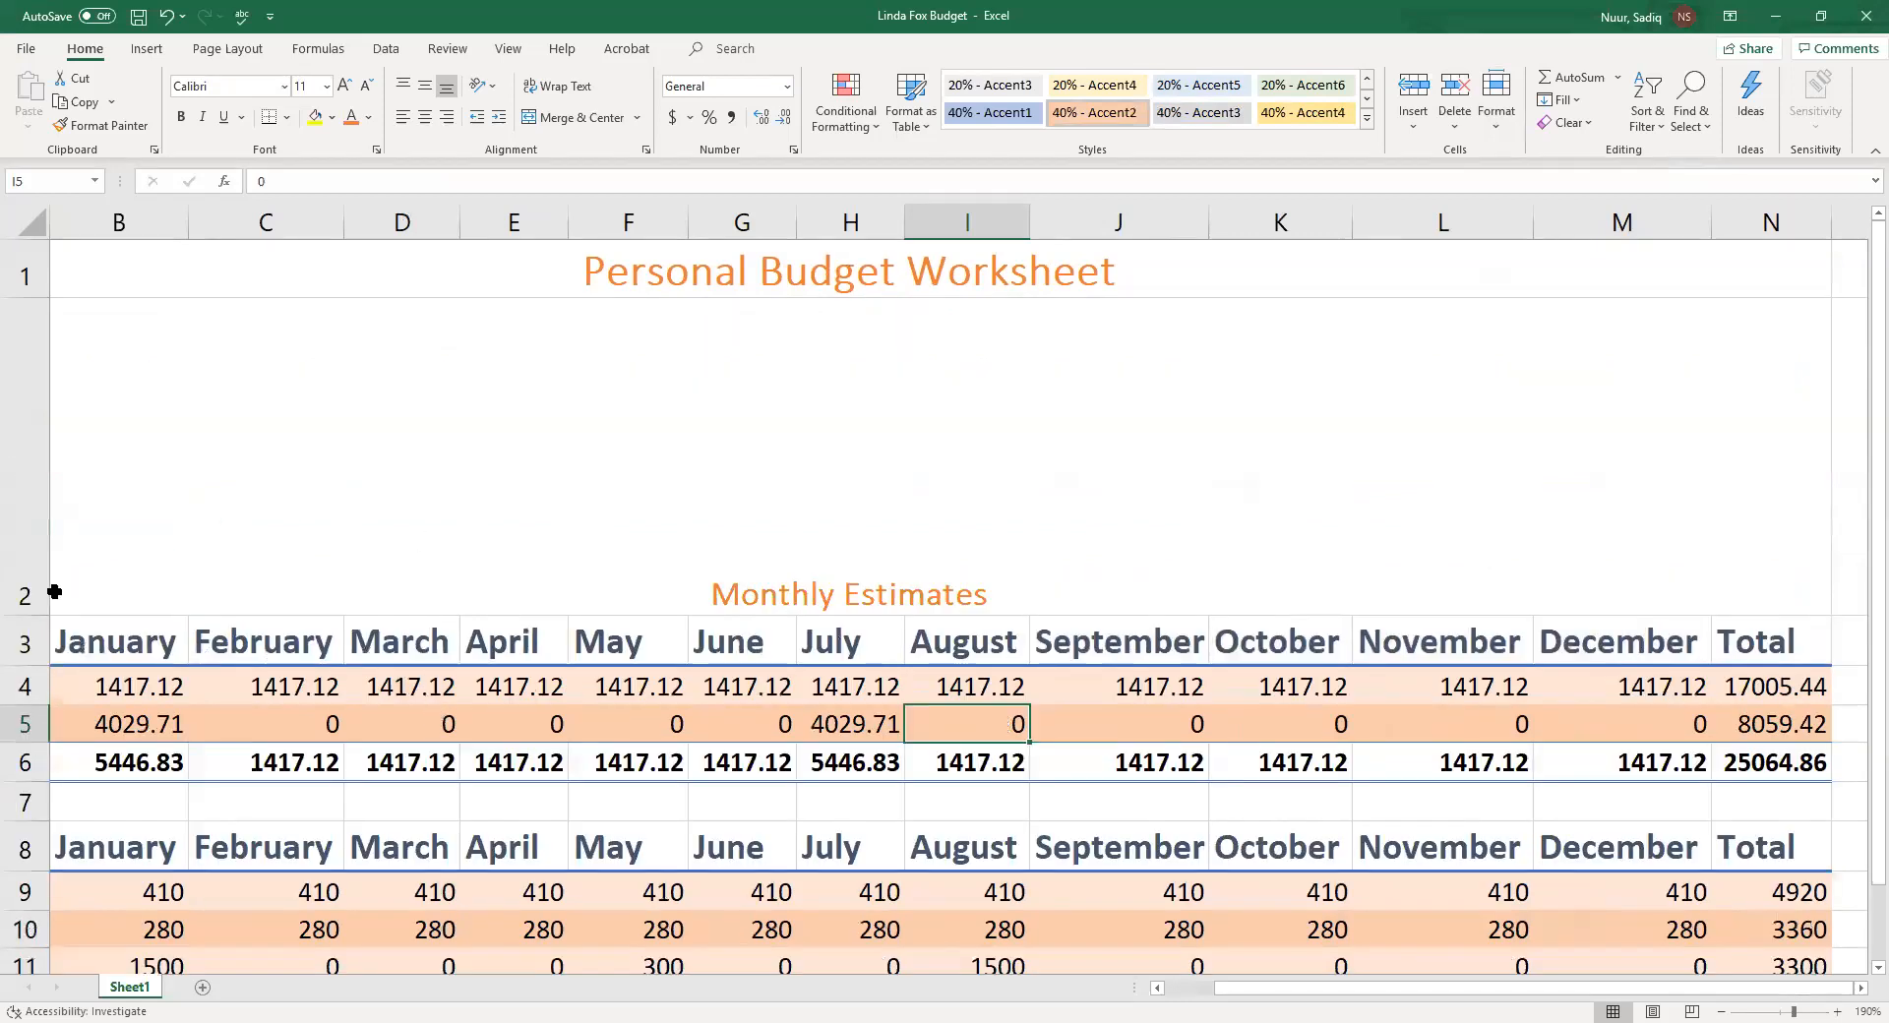
drag(24, 604, 42, 343)
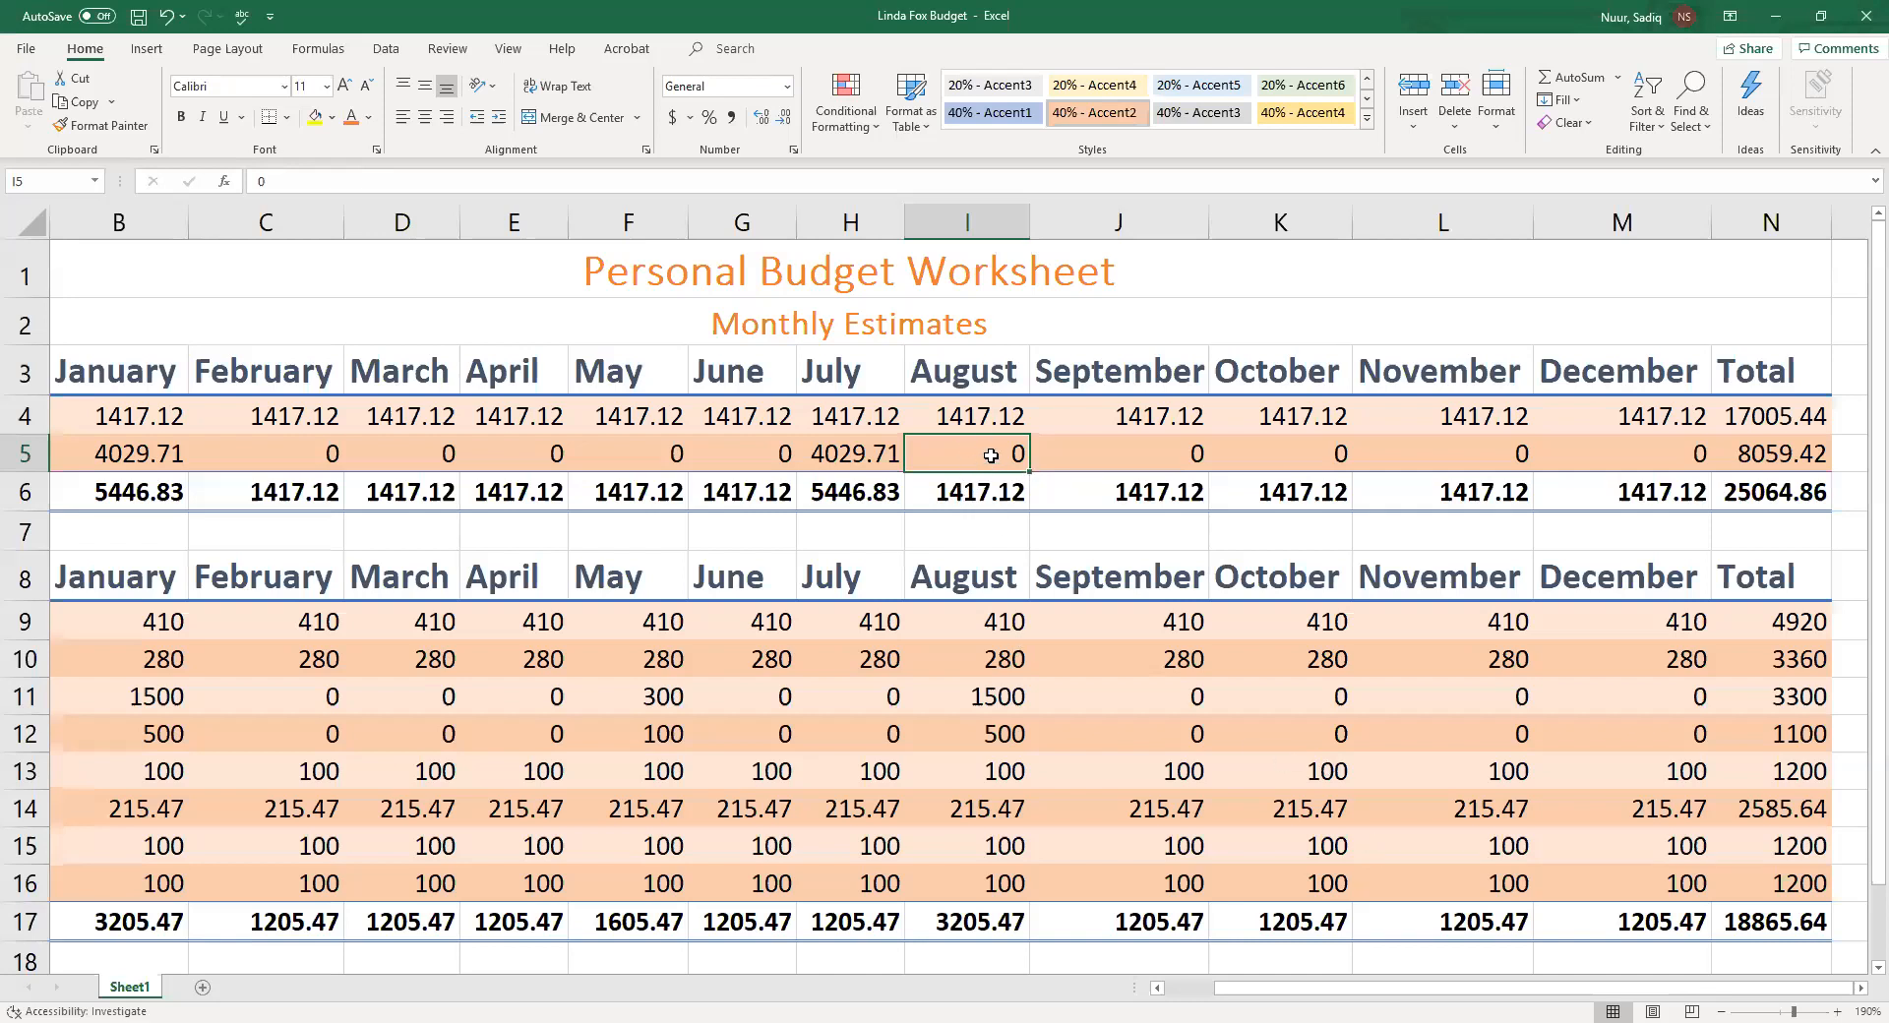
Examine the expense category labels in column A and the yearly Total column values
click(1672, 937)
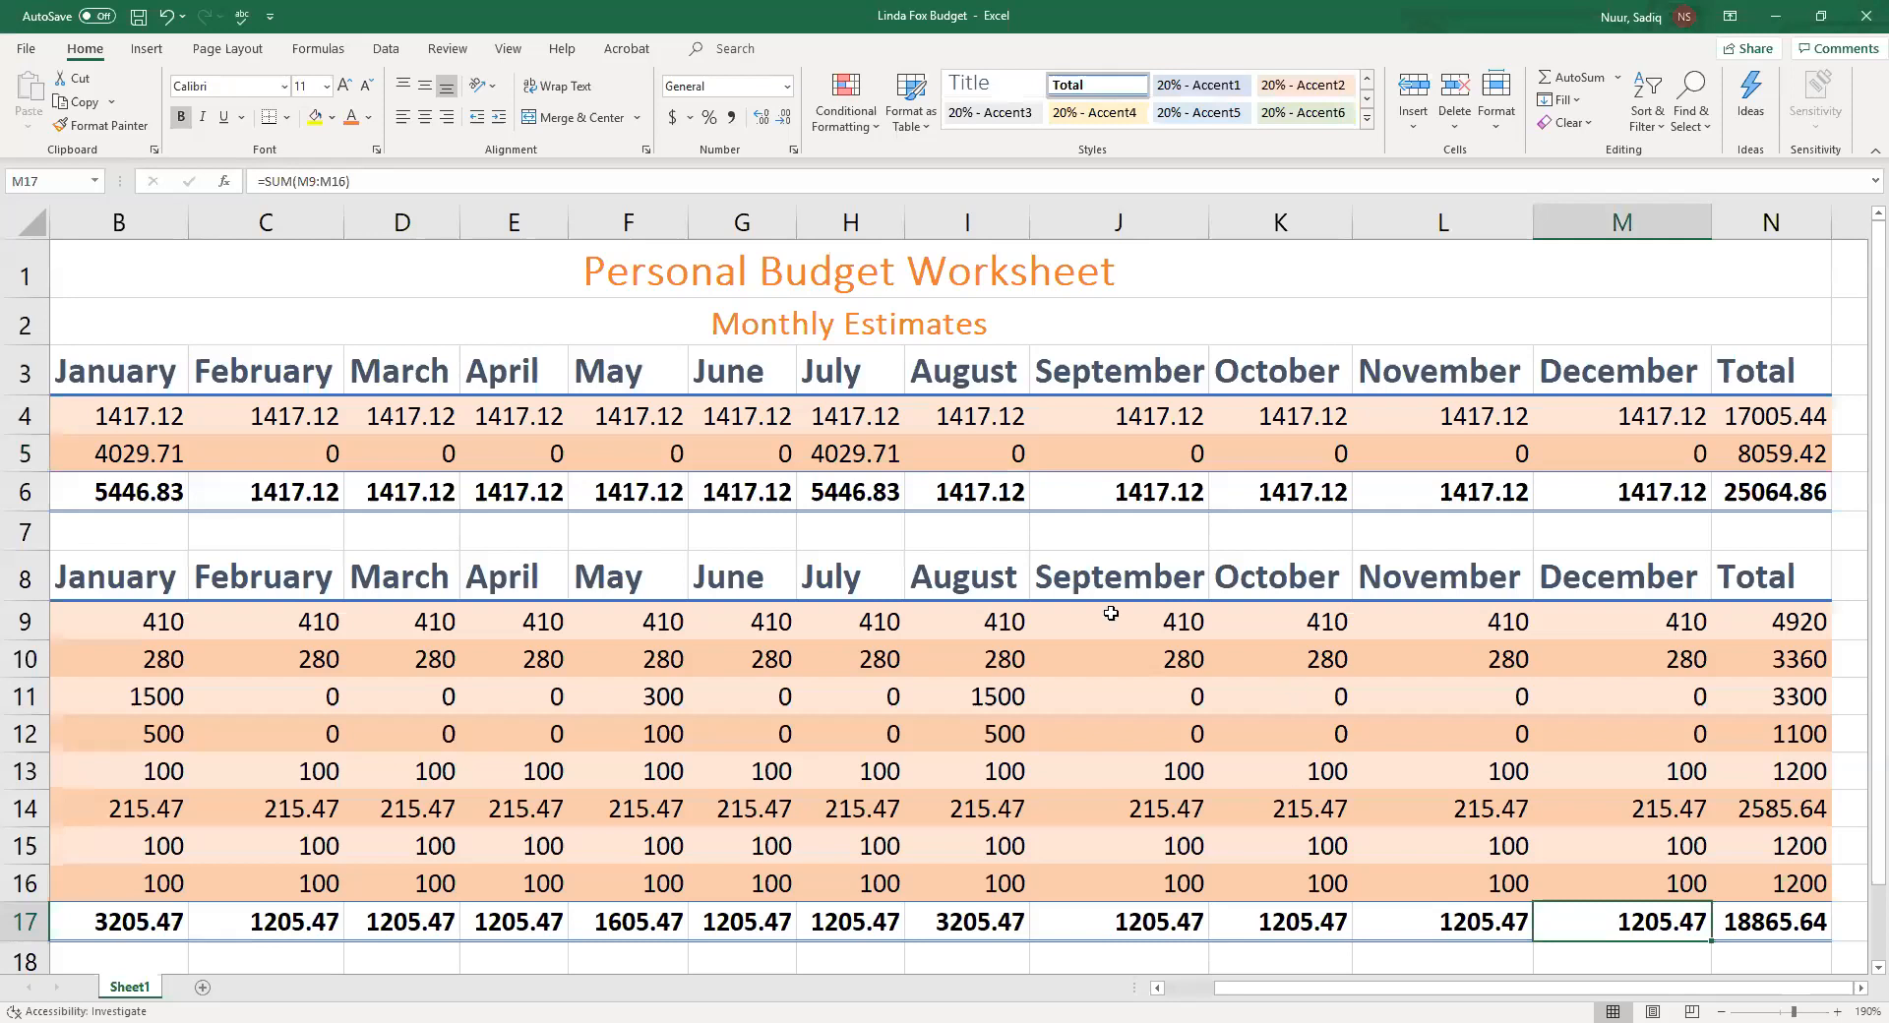
click(48, 177)
text(a3)
key(Return)
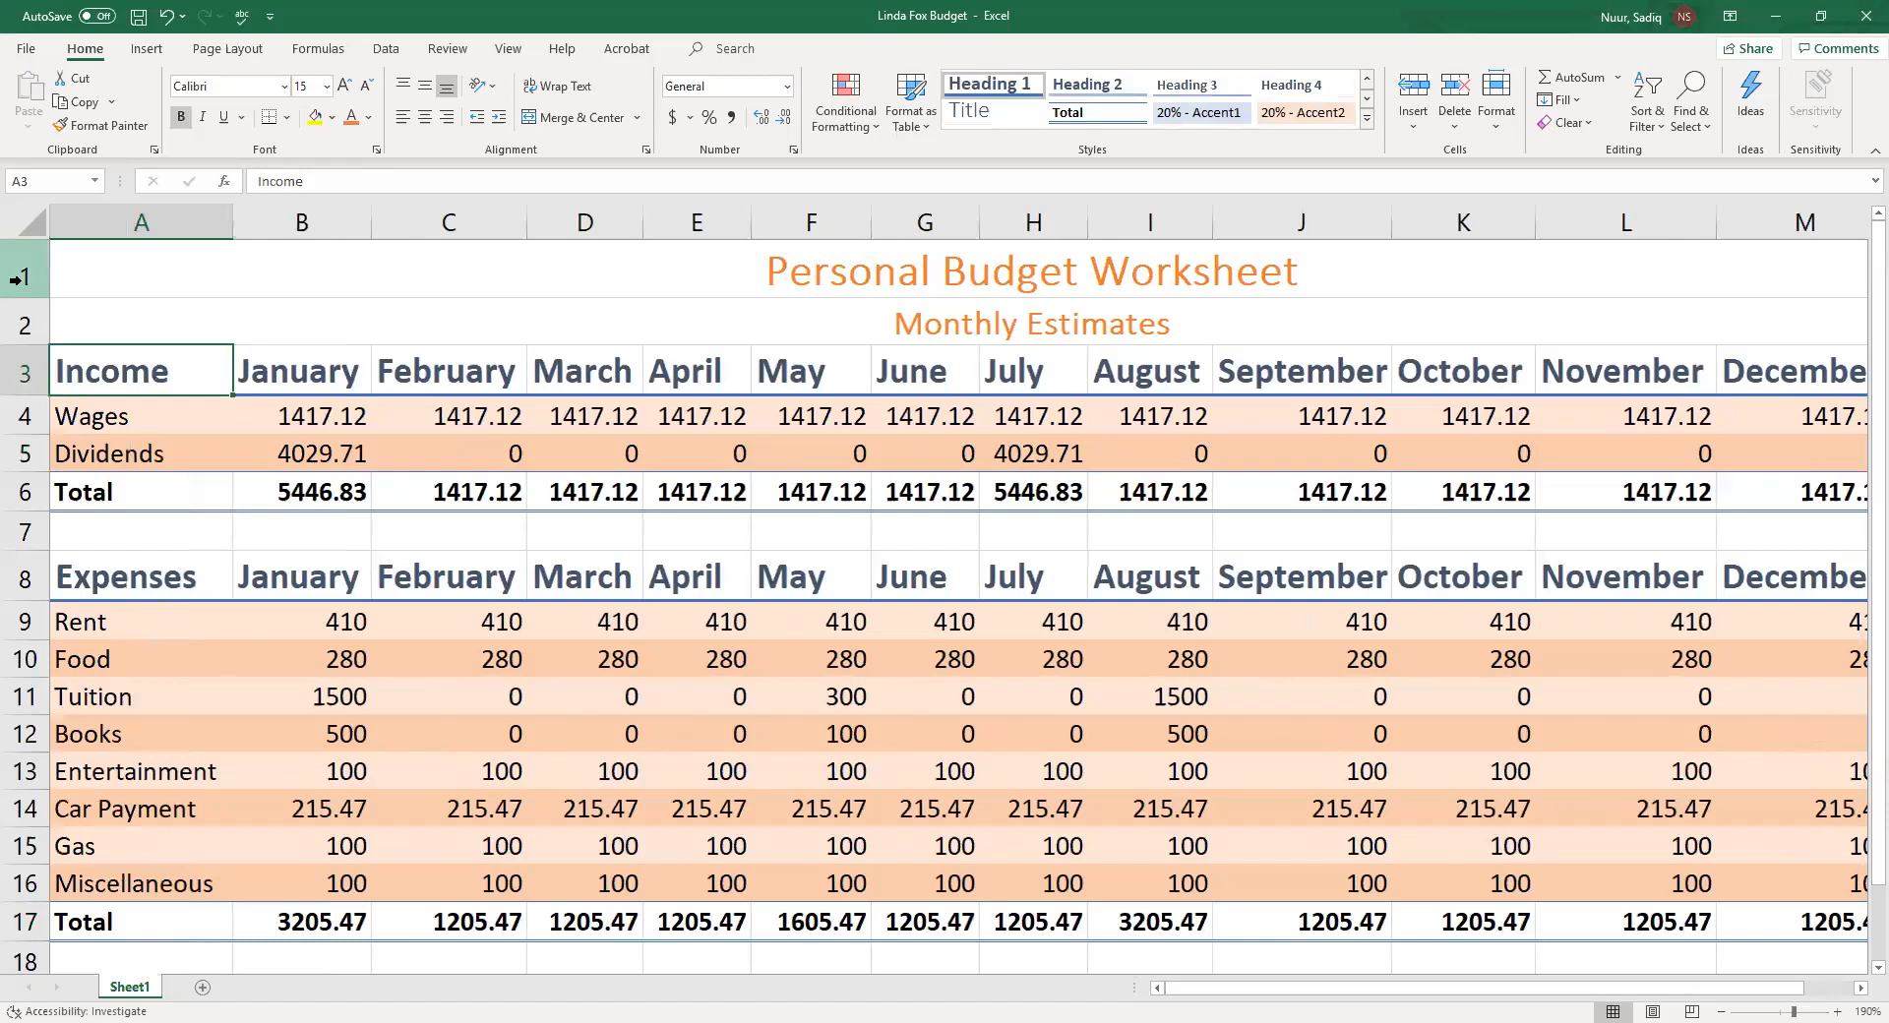
scroll(249, 622, down, 1)
click(123, 472)
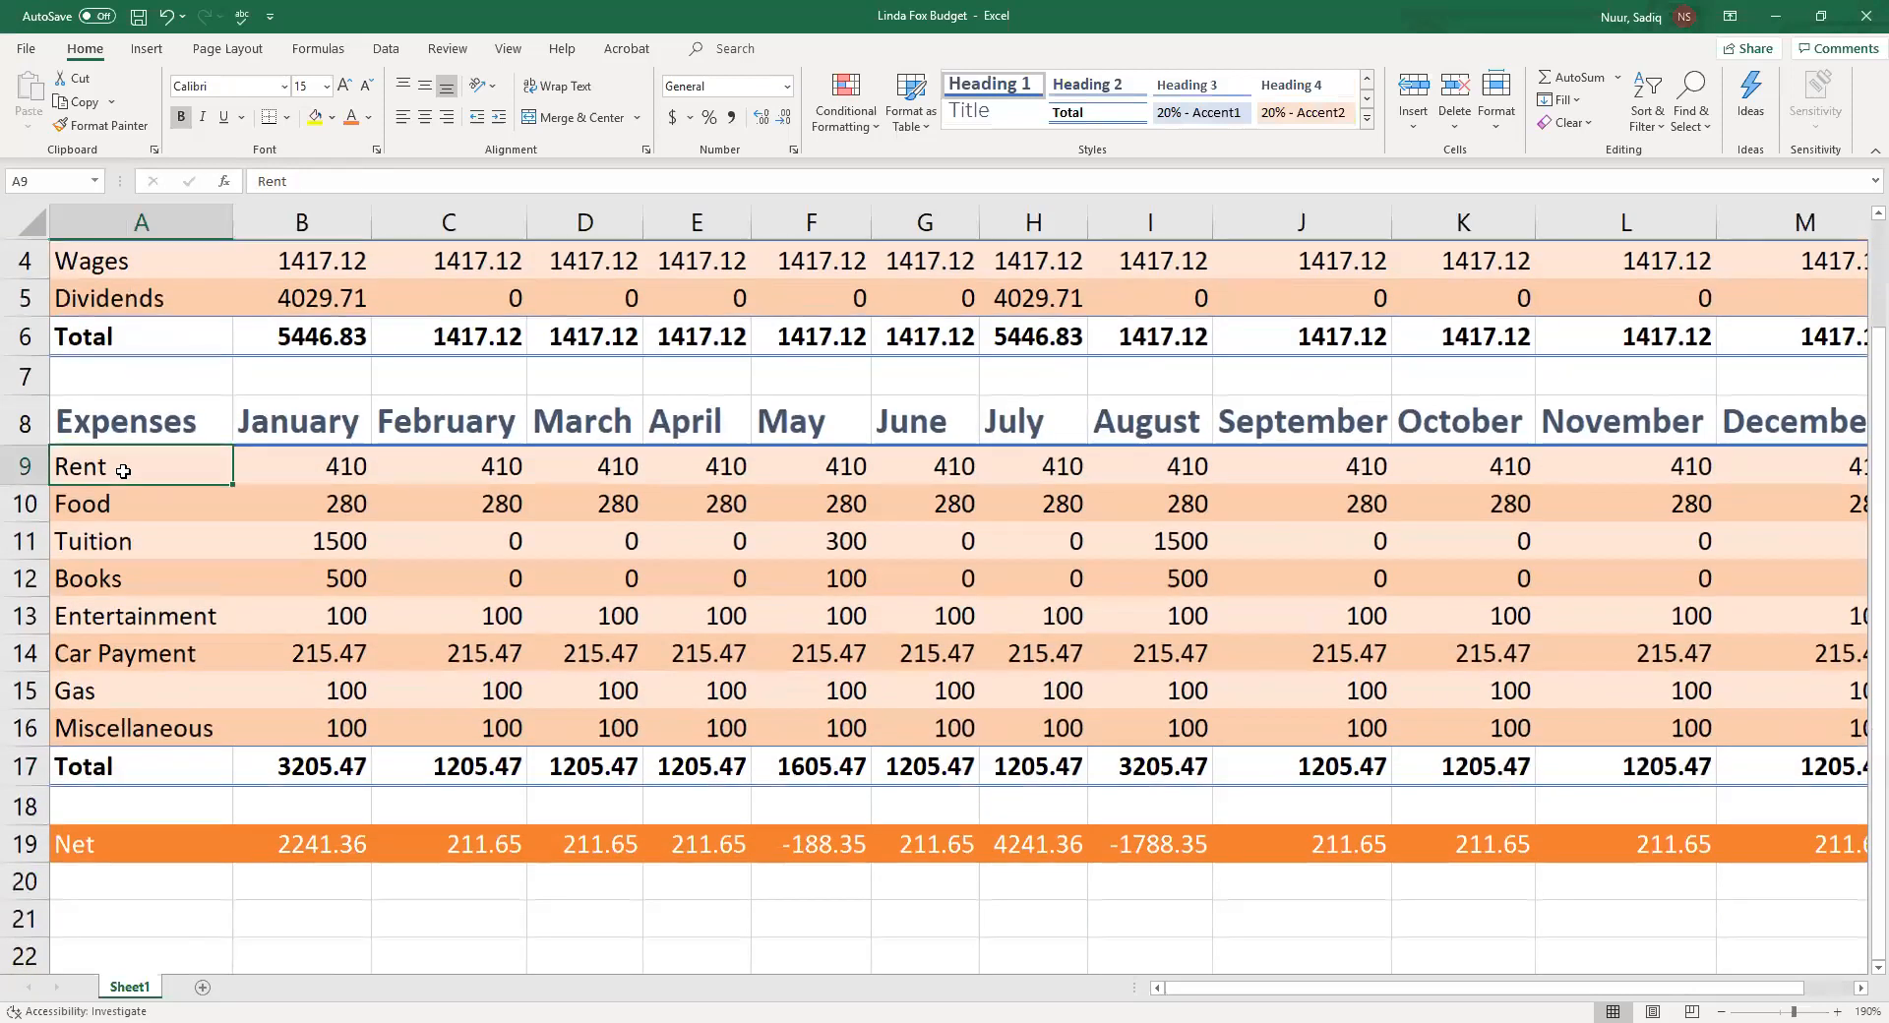
drag(123, 472, 139, 732)
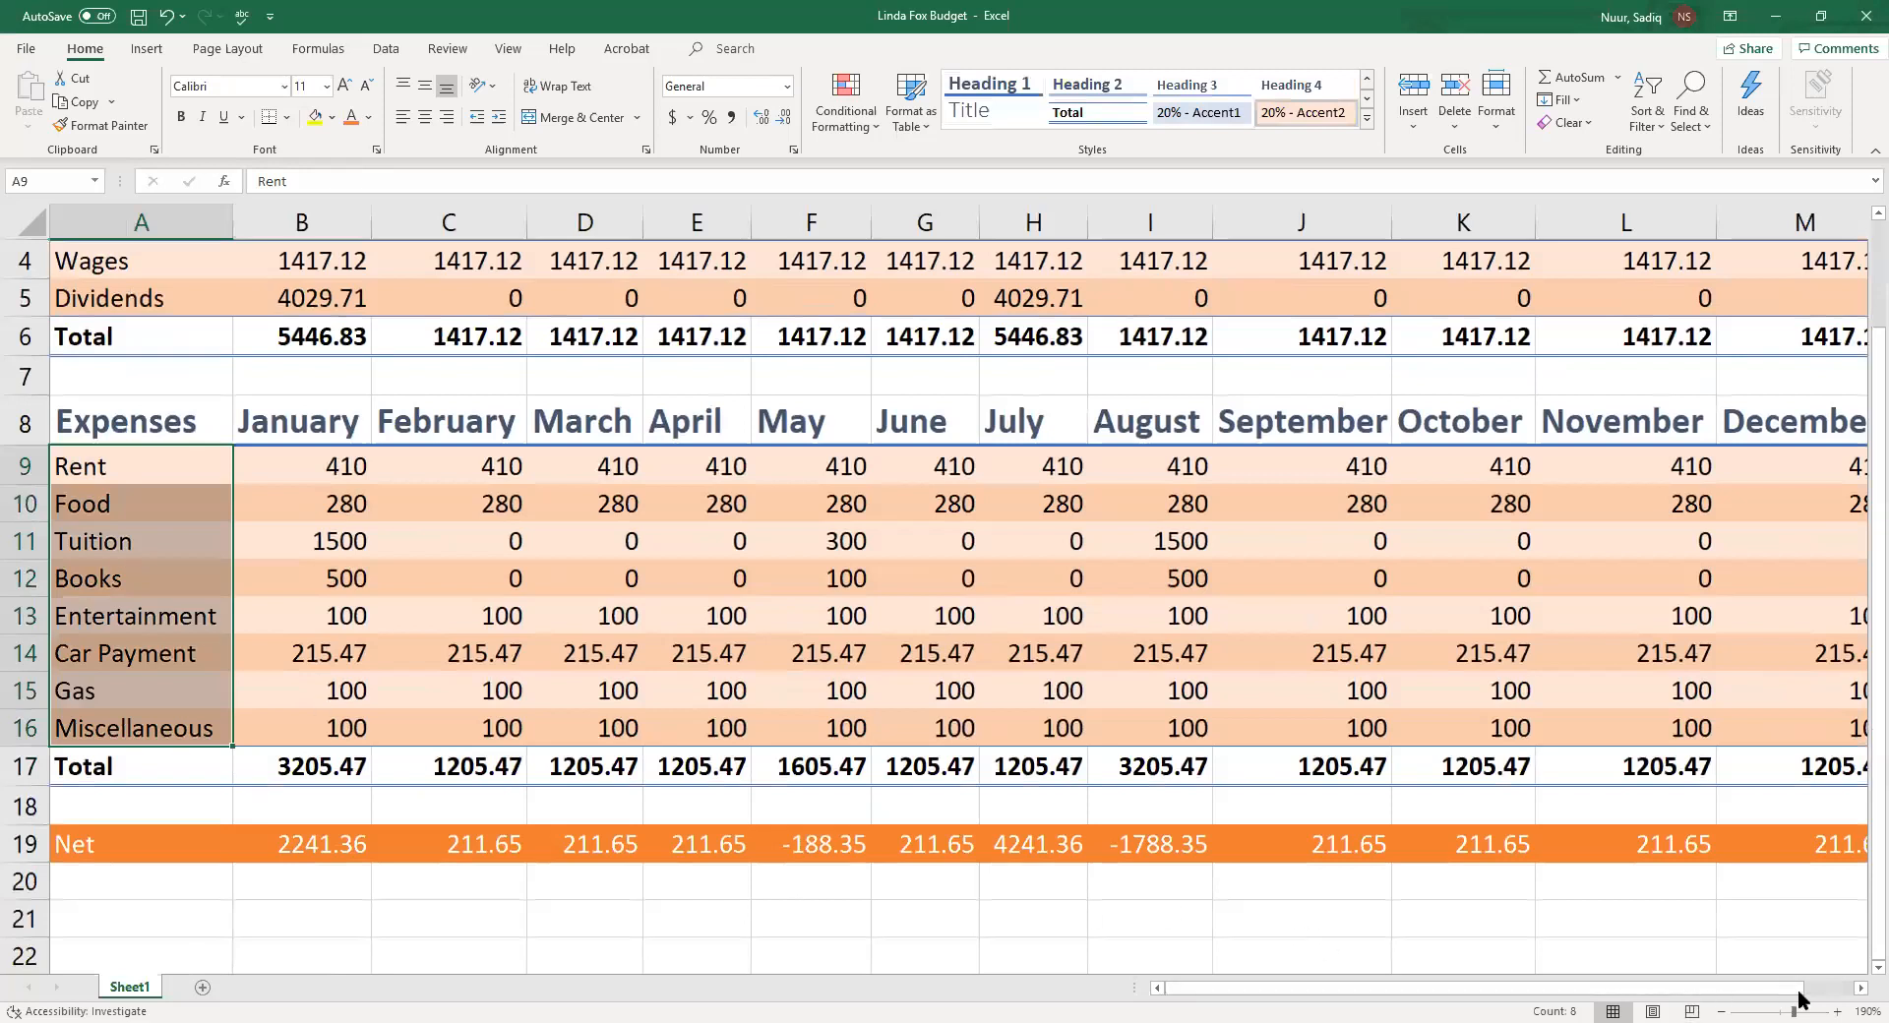
drag(1792, 998, 1788, 998)
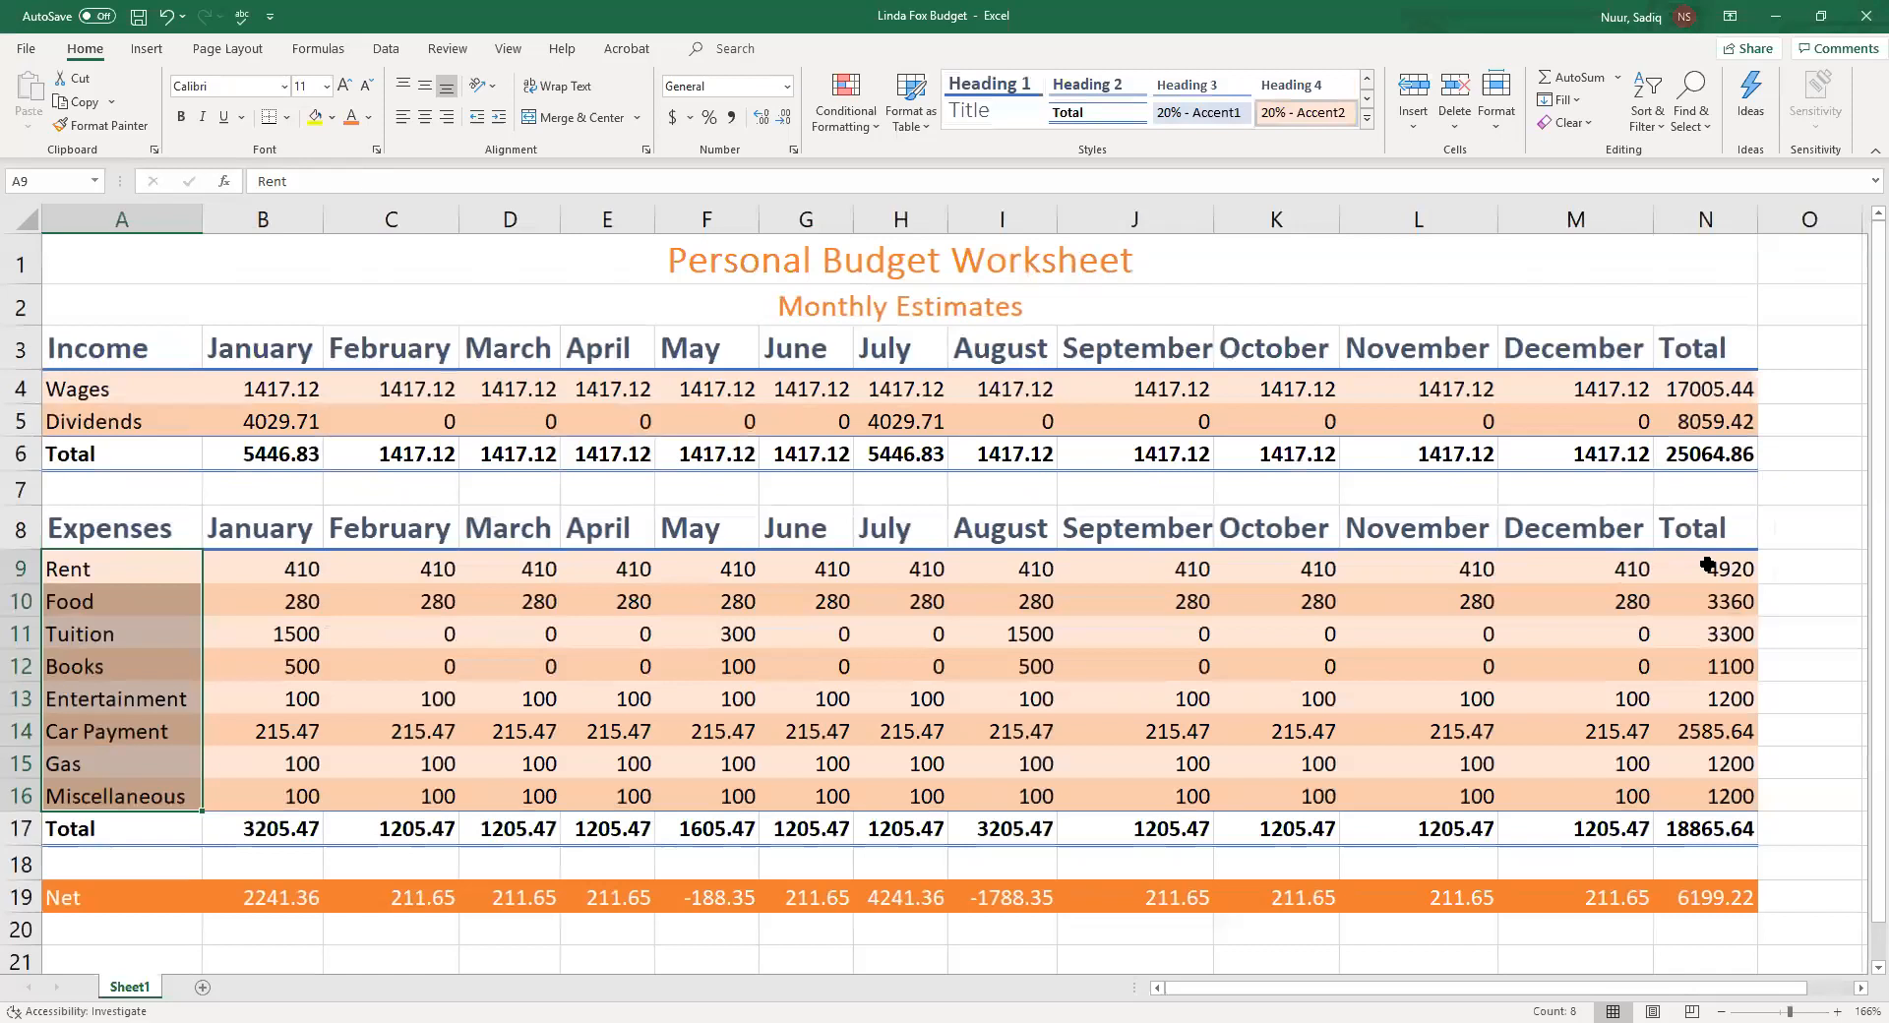
ctrl+click(1707, 564)
drag(1707, 566, 1706, 790)
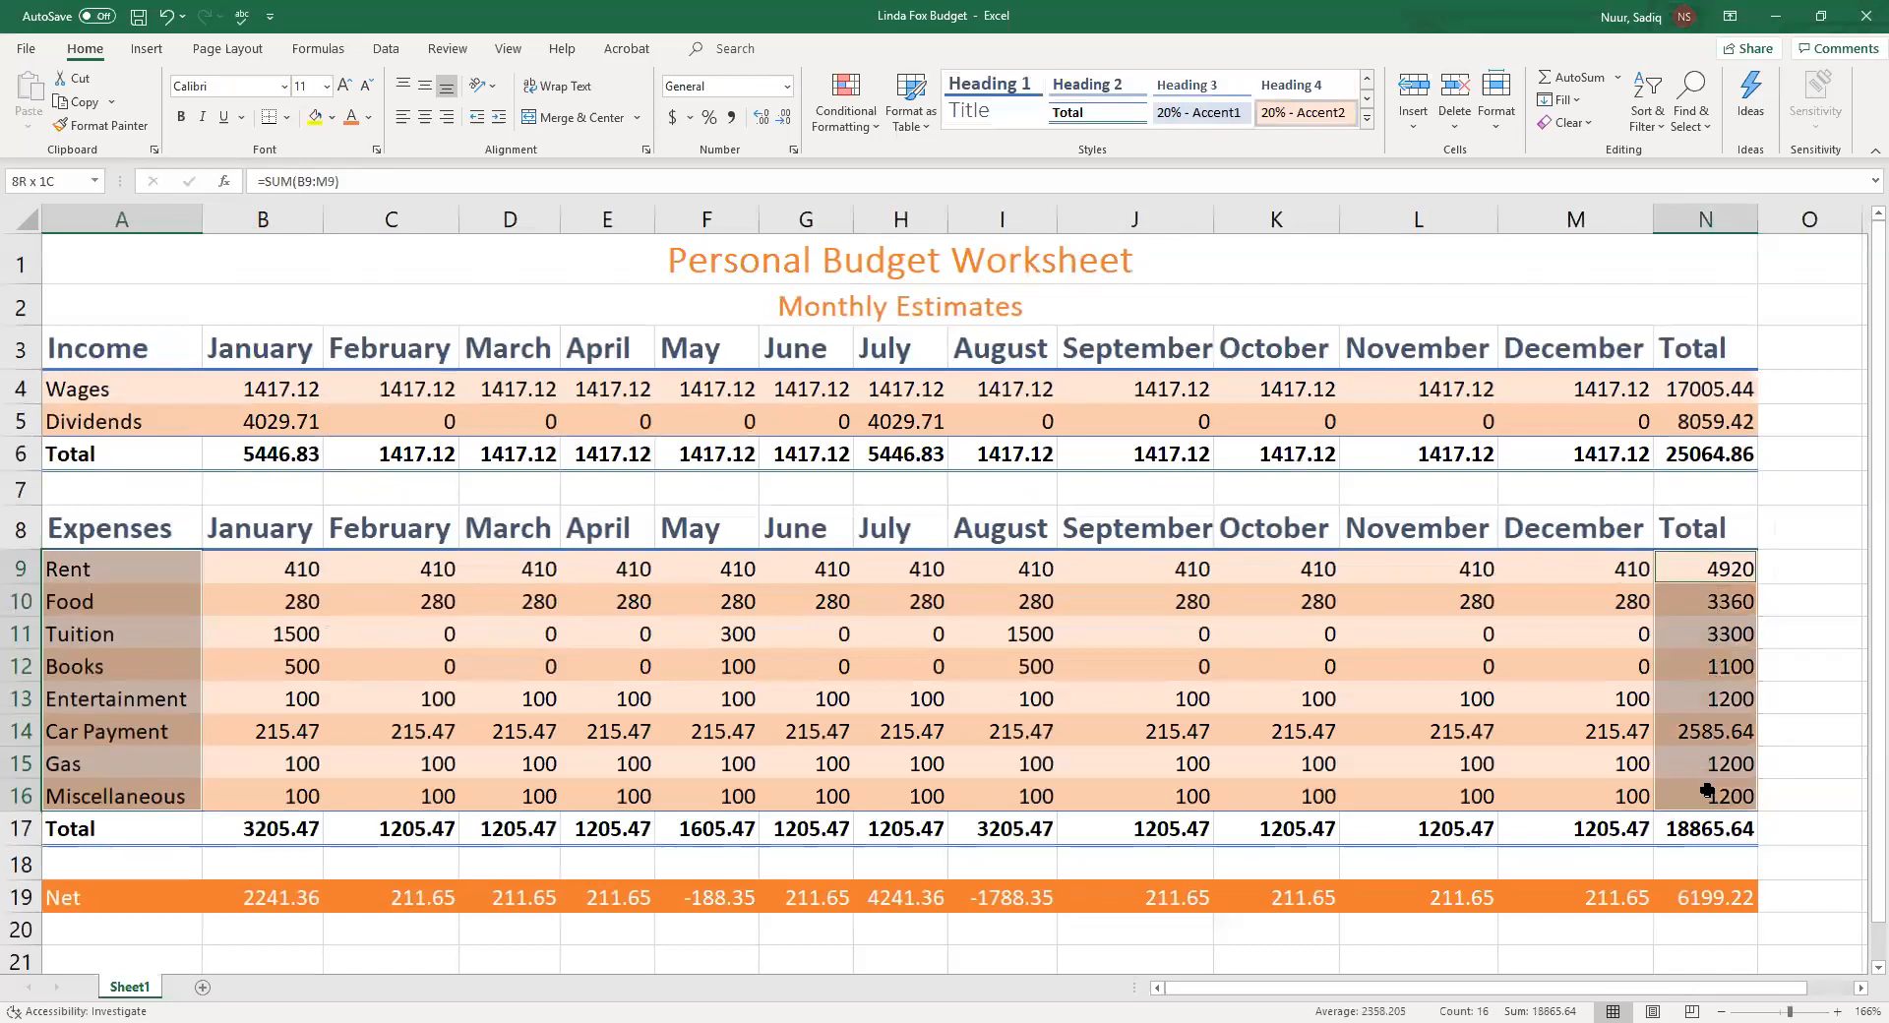
click(112, 590)
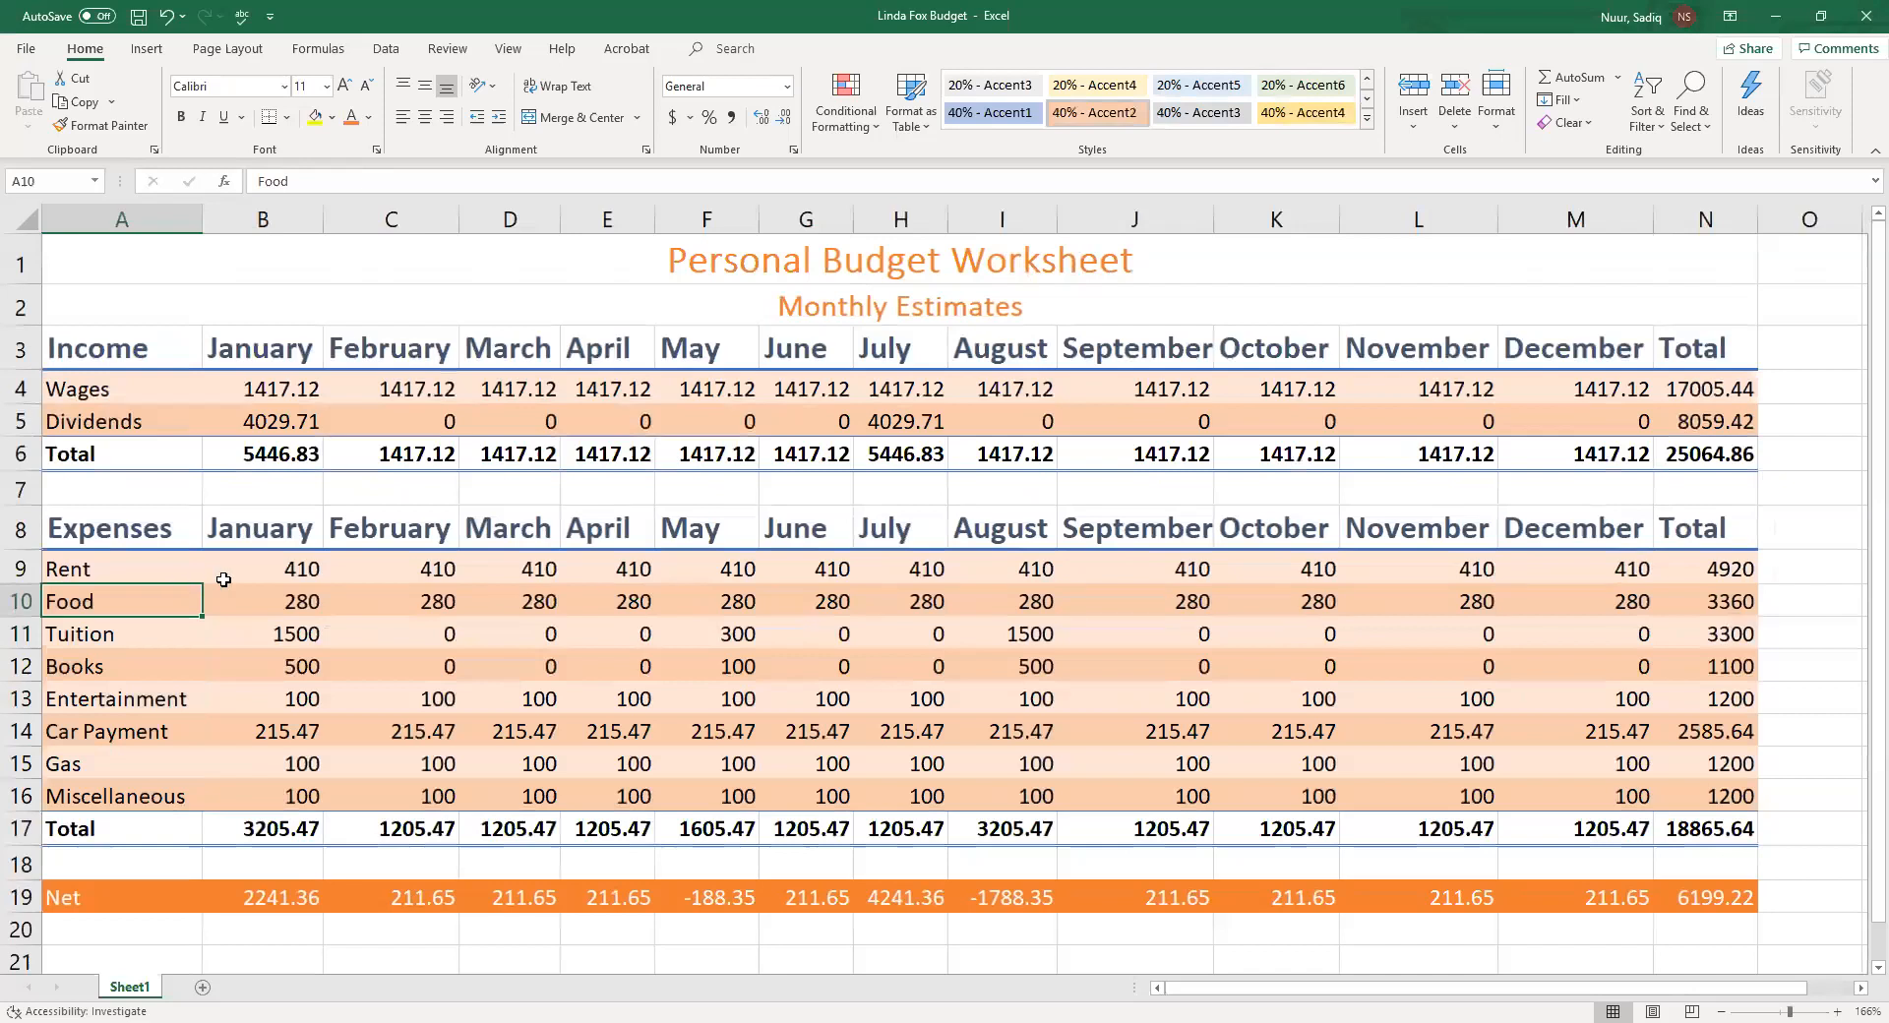
Apply the Accounting number format to the Wages row, B4 through N4
click(246, 387)
drag(247, 387, 1680, 392)
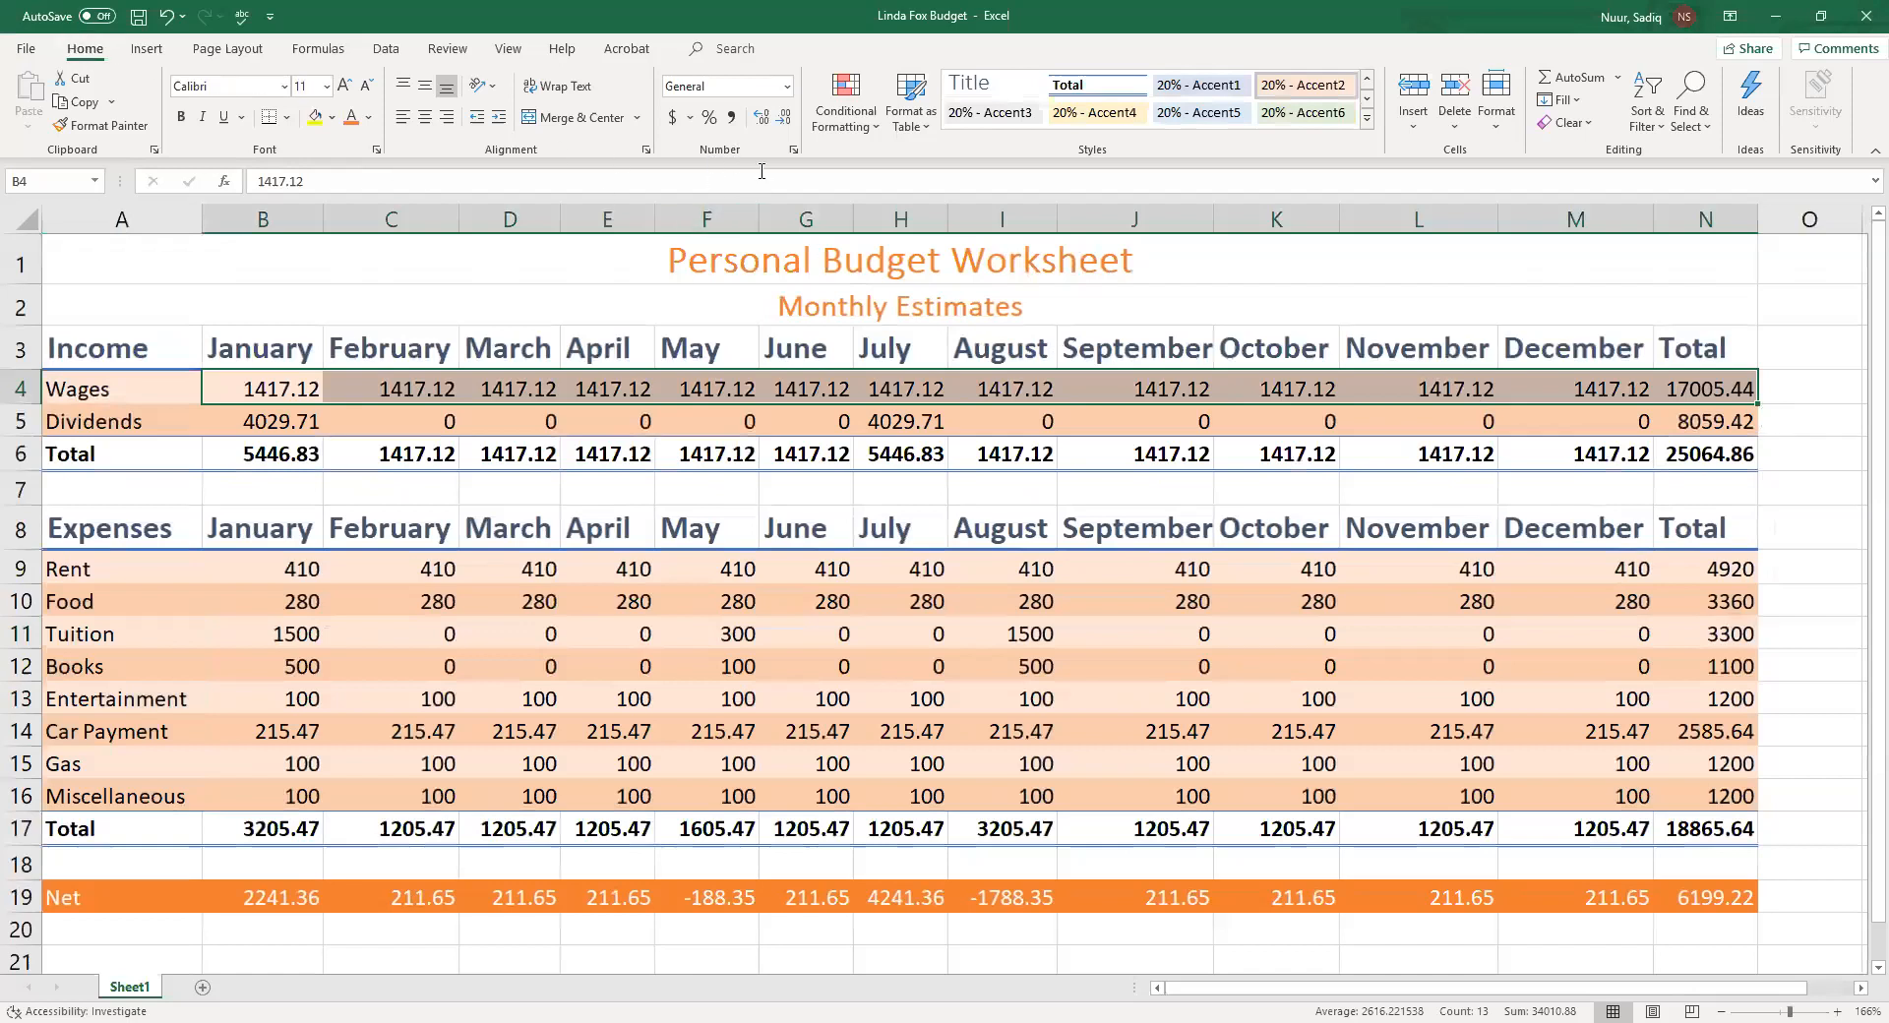
click(673, 117)
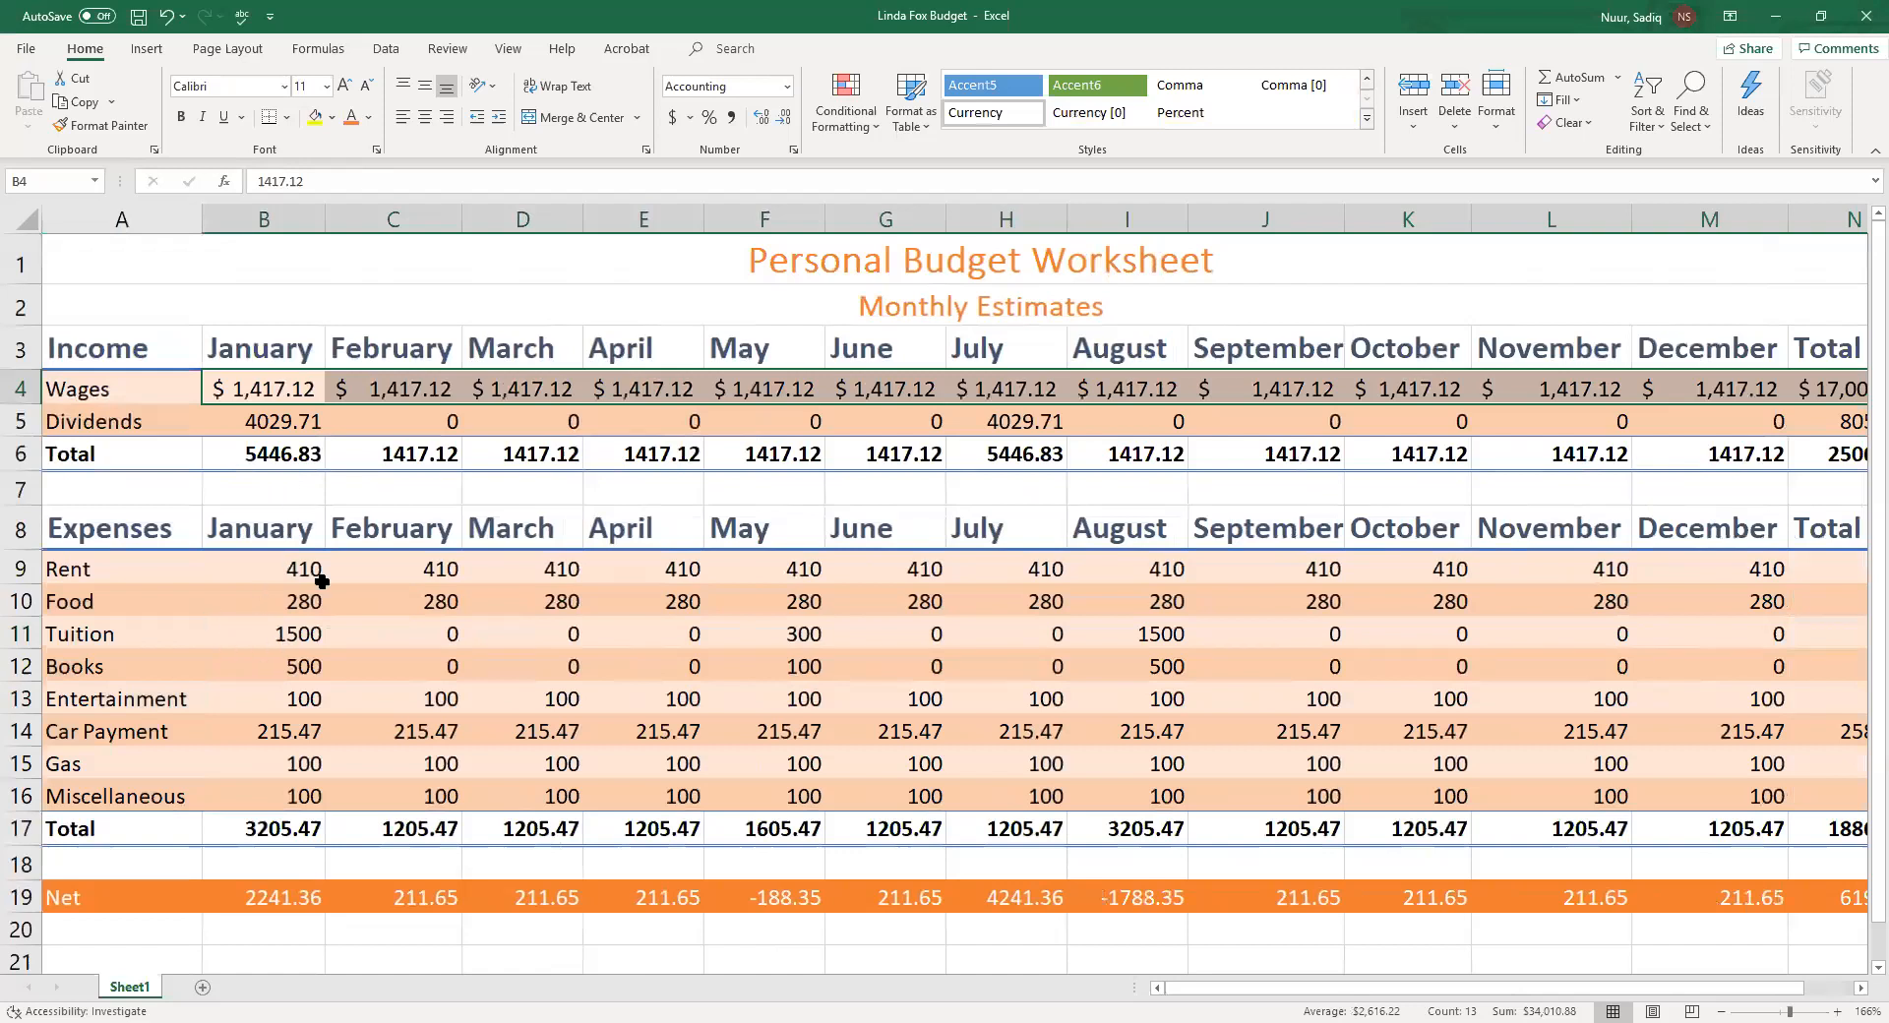
Apply Comma Style to the Dividends row, B5 through N5
drag(254, 423, 1837, 429)
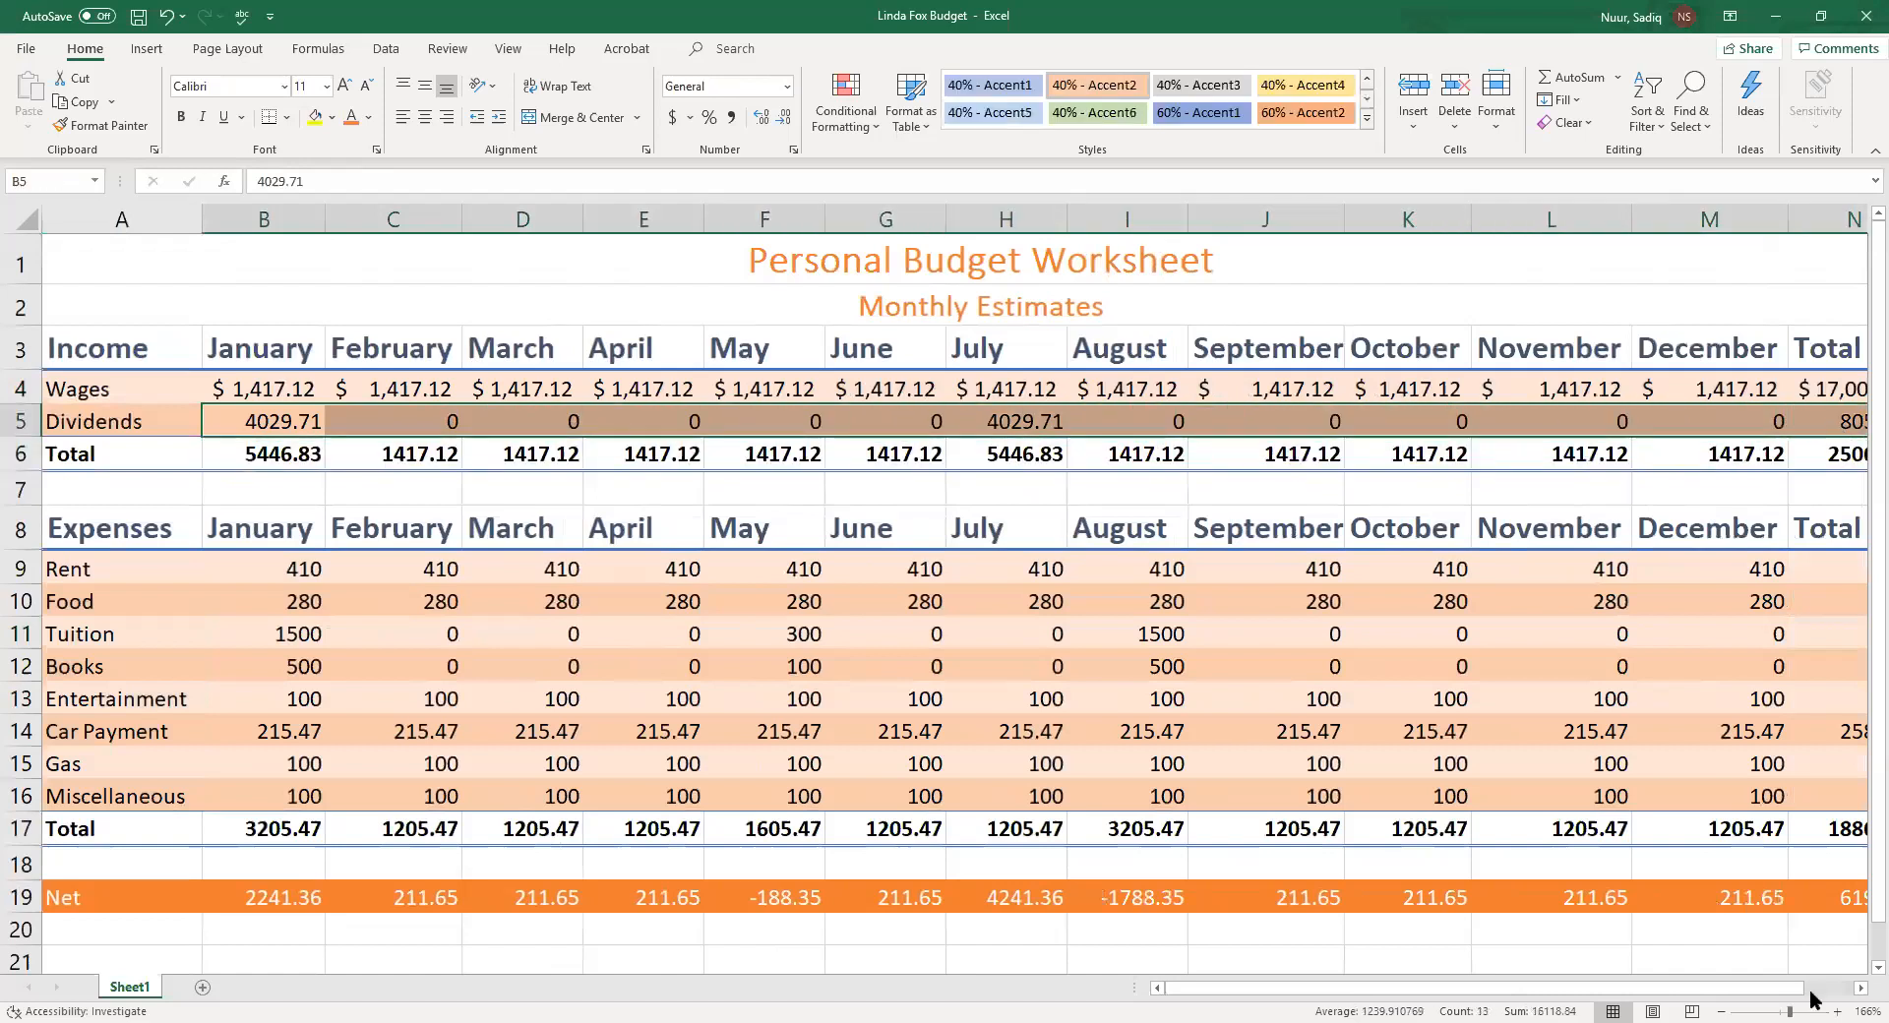
click(1720, 1001)
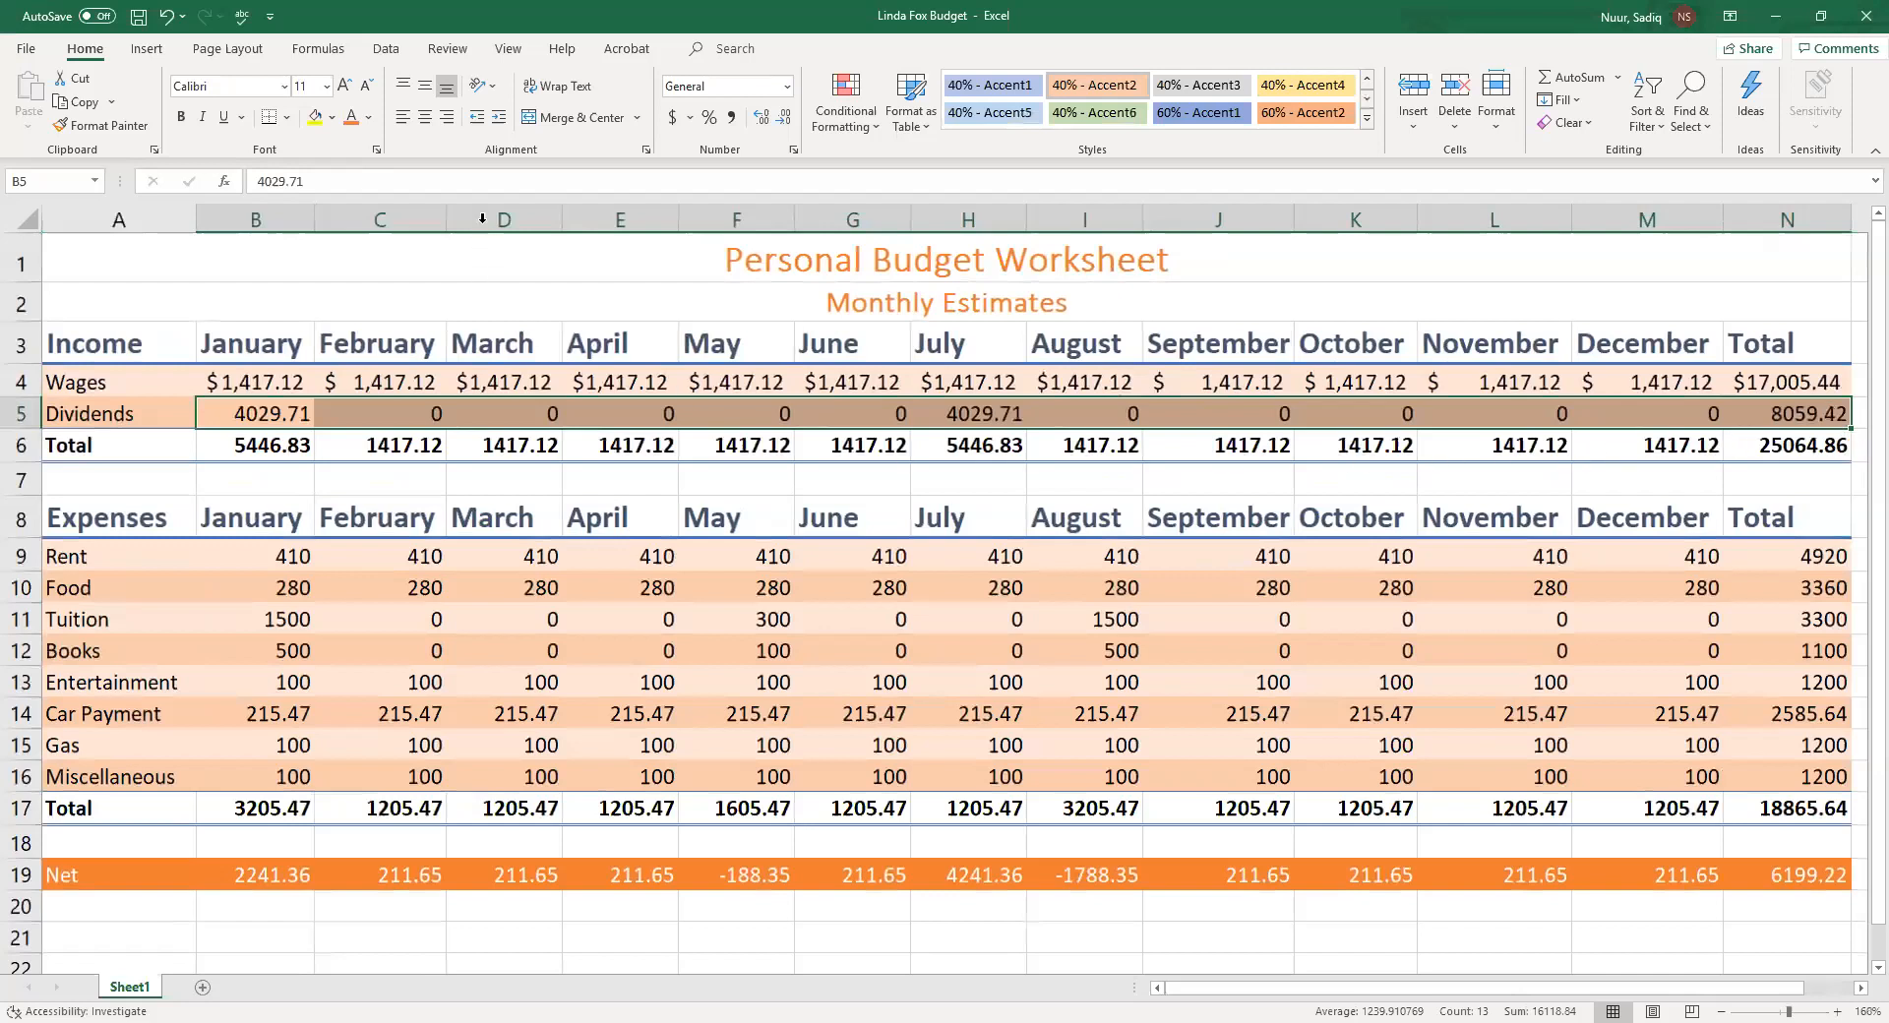
click(733, 118)
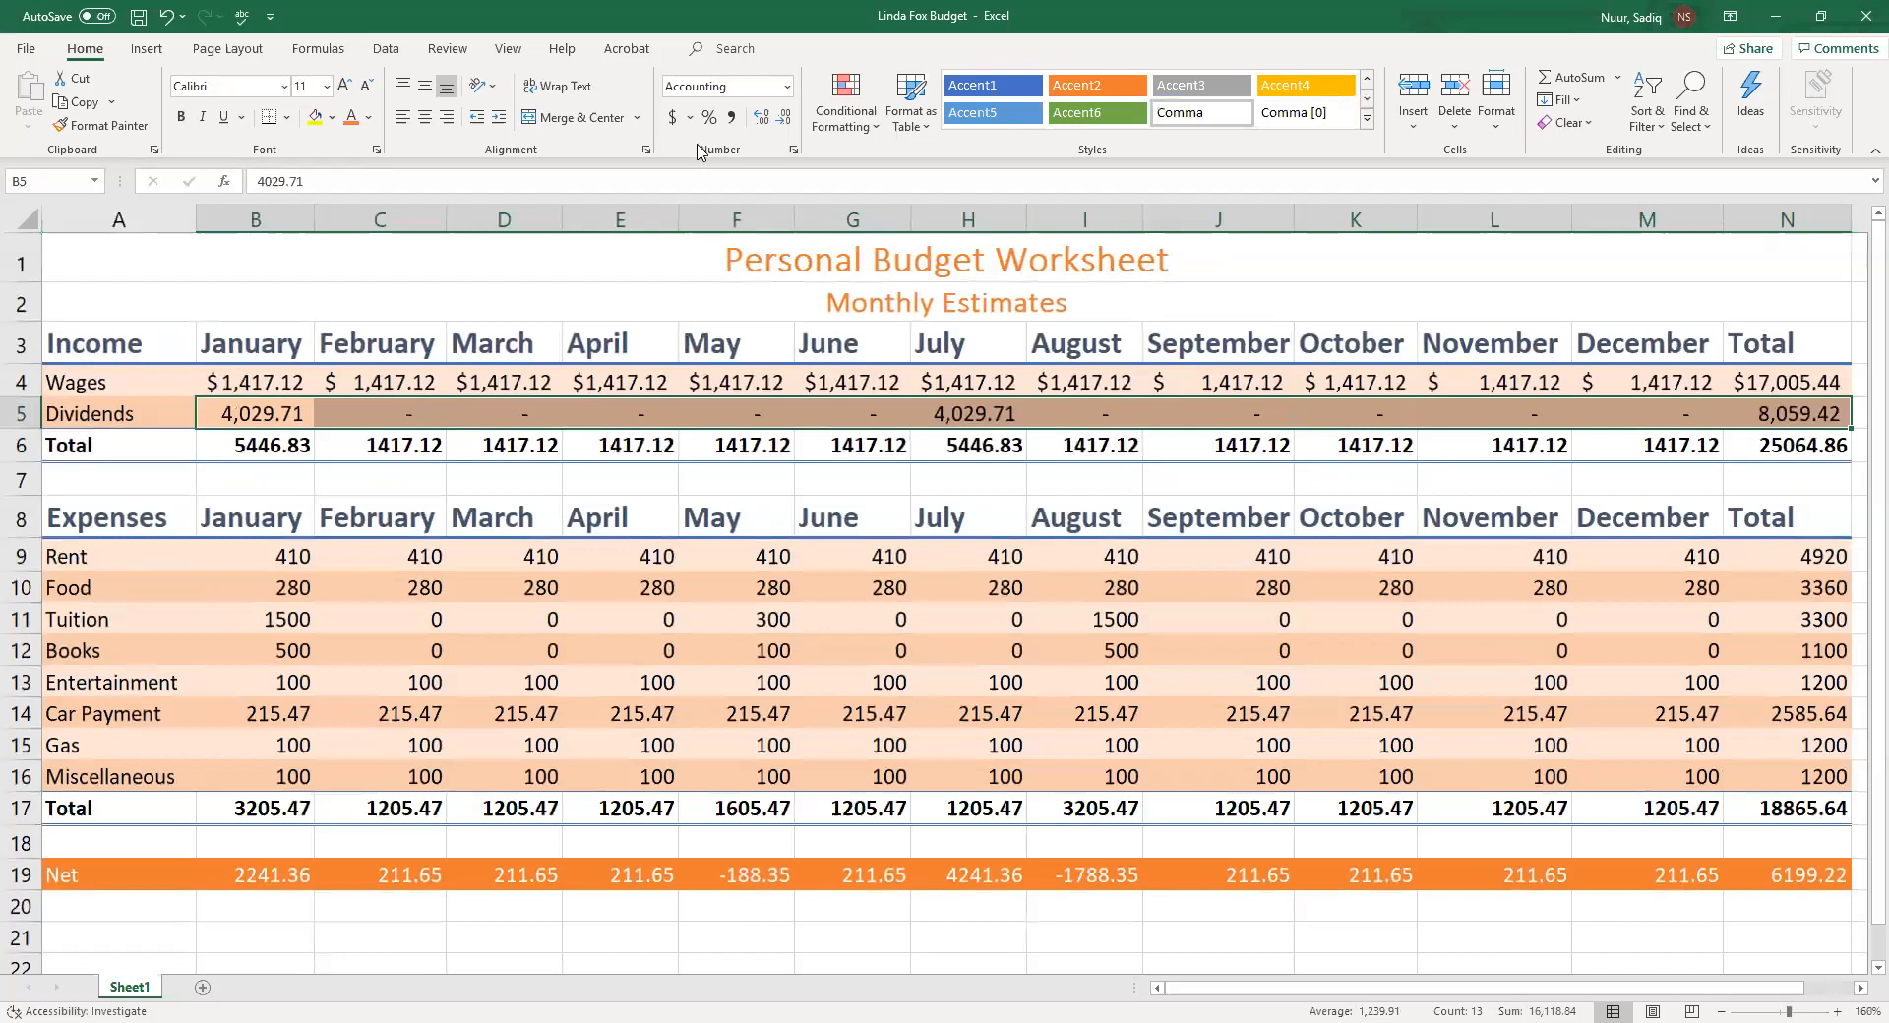
Switch cell C5 to General number format and reapply Comma Style to it
click(423, 411)
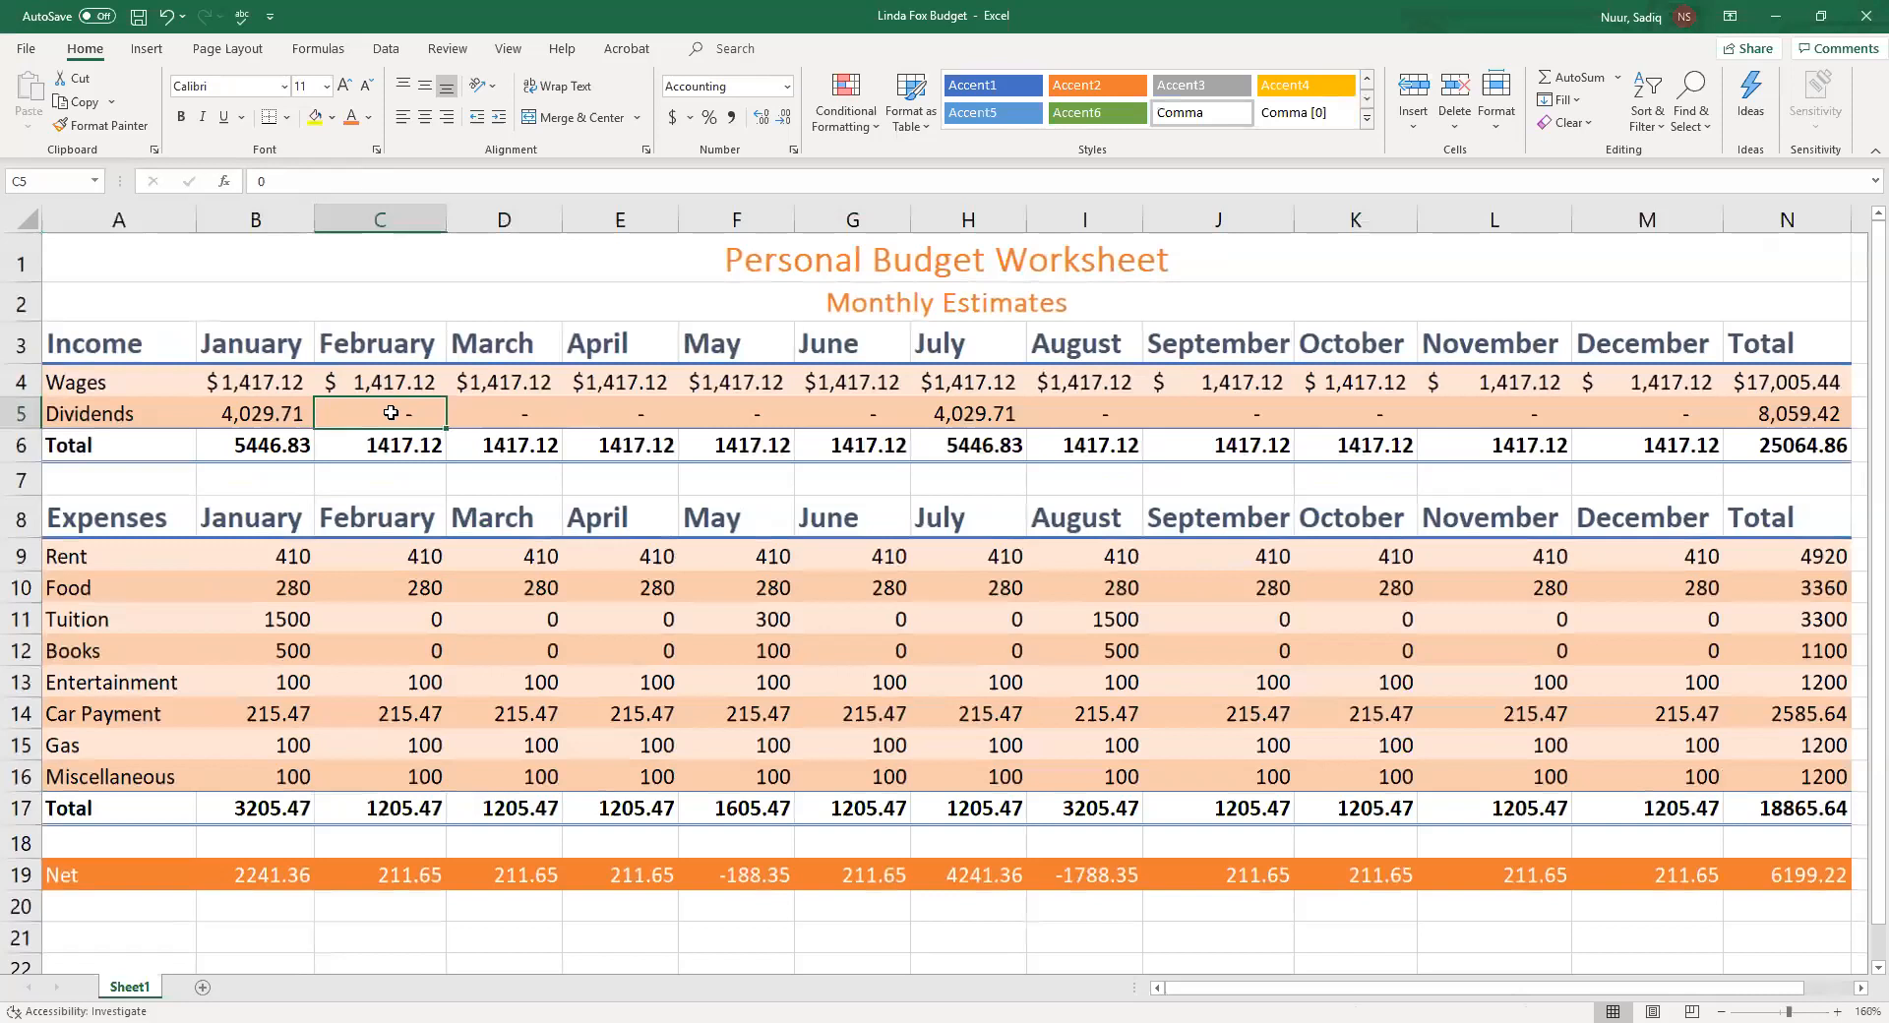
click(789, 86)
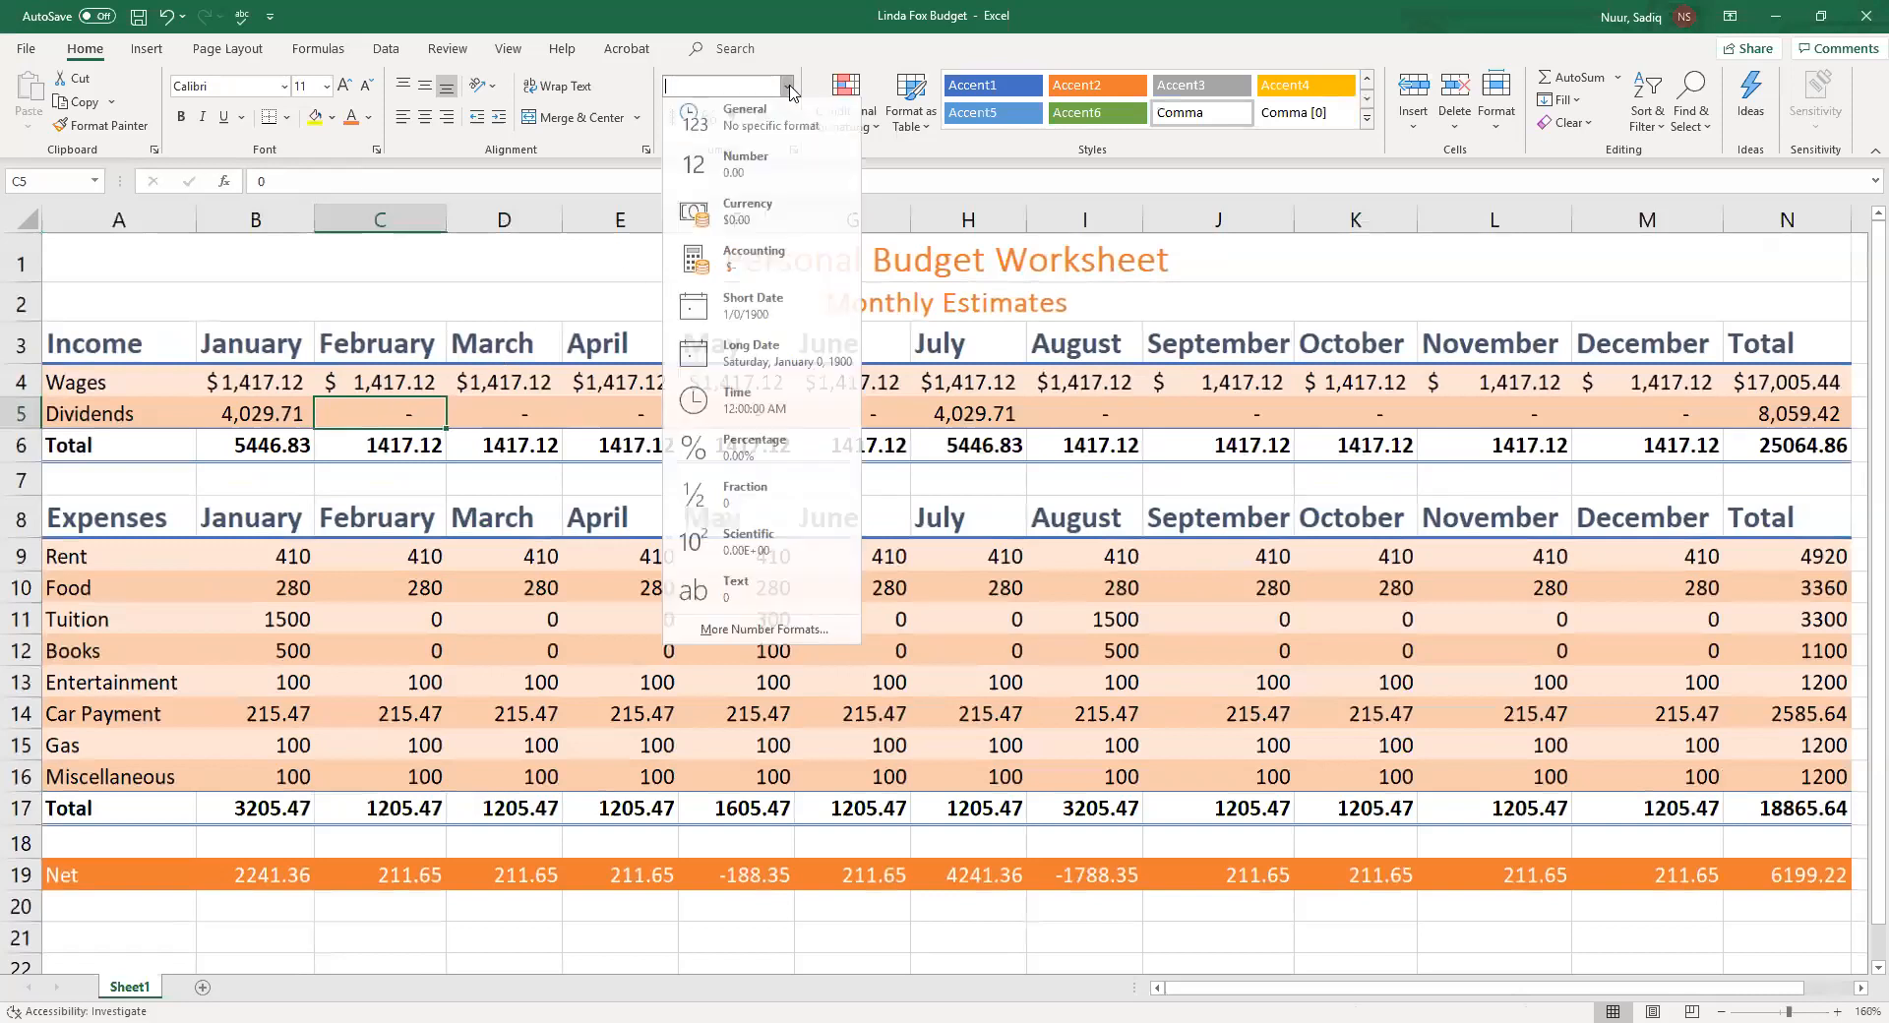
click(745, 123)
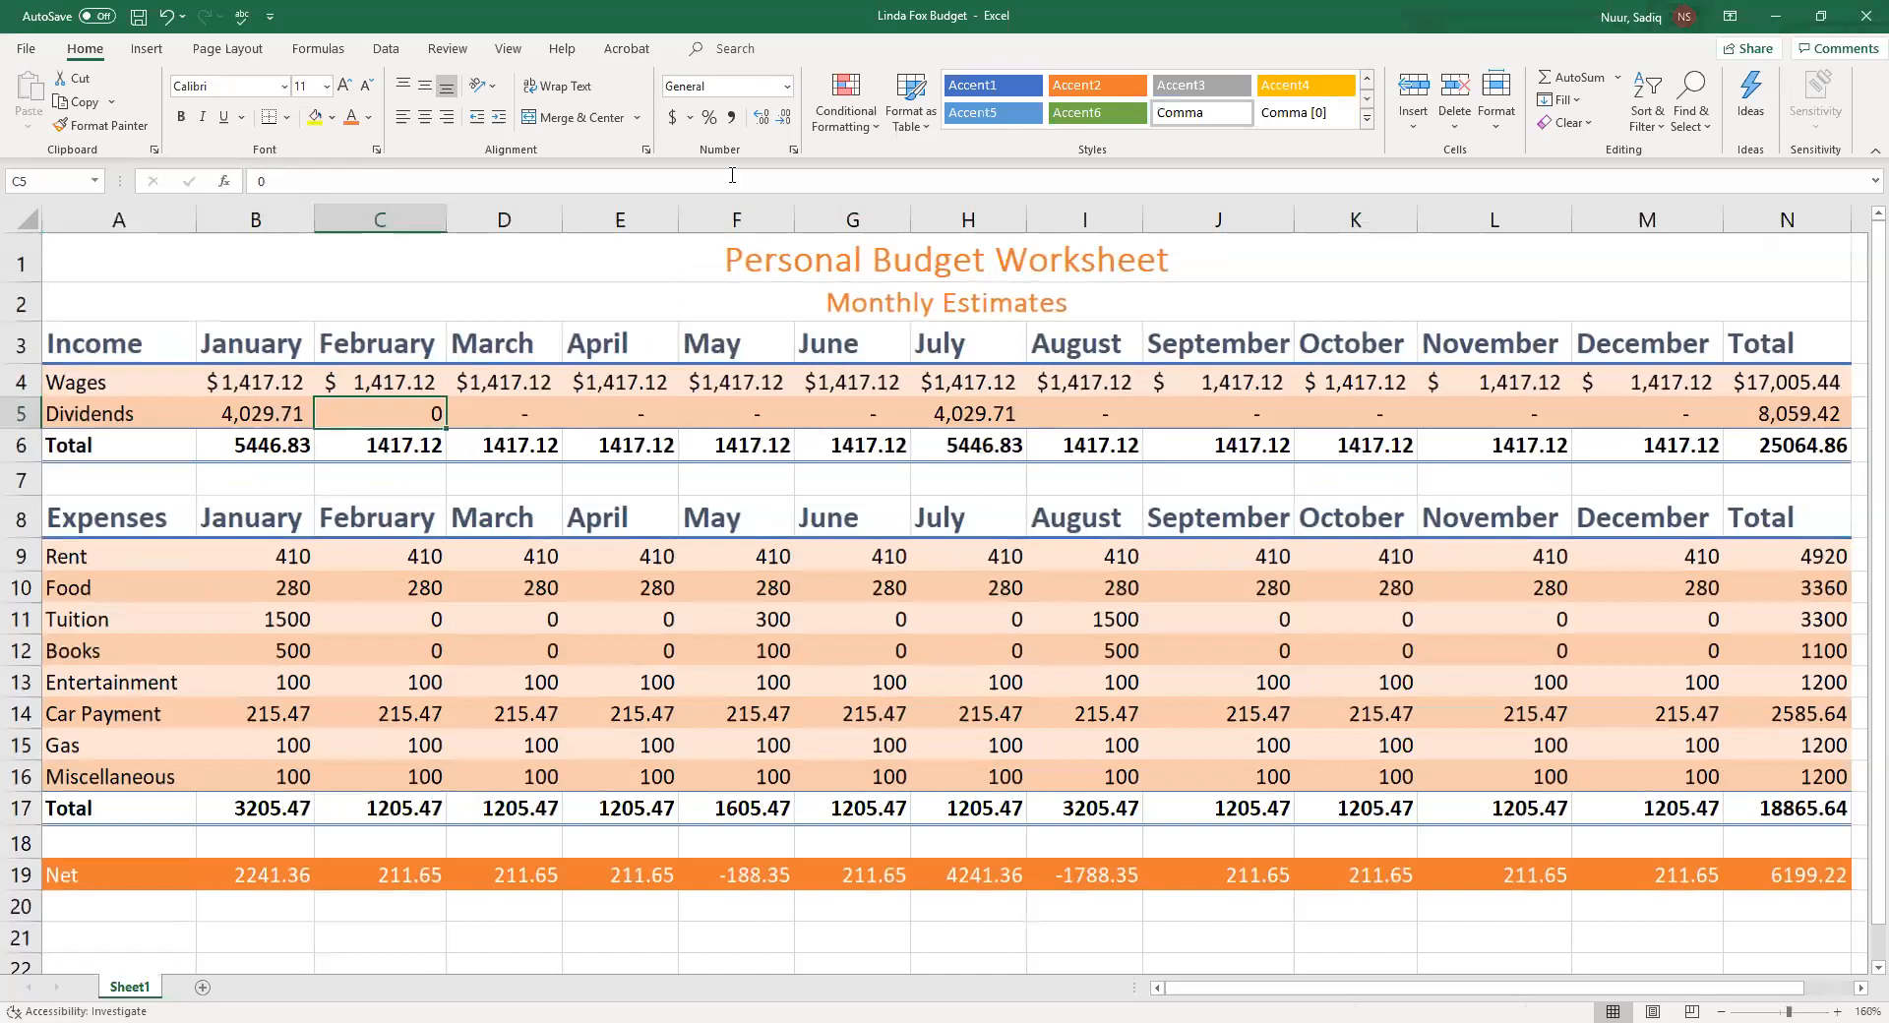
click(734, 117)
click(734, 117)
Apply the Accounting number format to the income Total row, the Rent row, the expenses Total row and the Net row
drag(271, 448, 1756, 460)
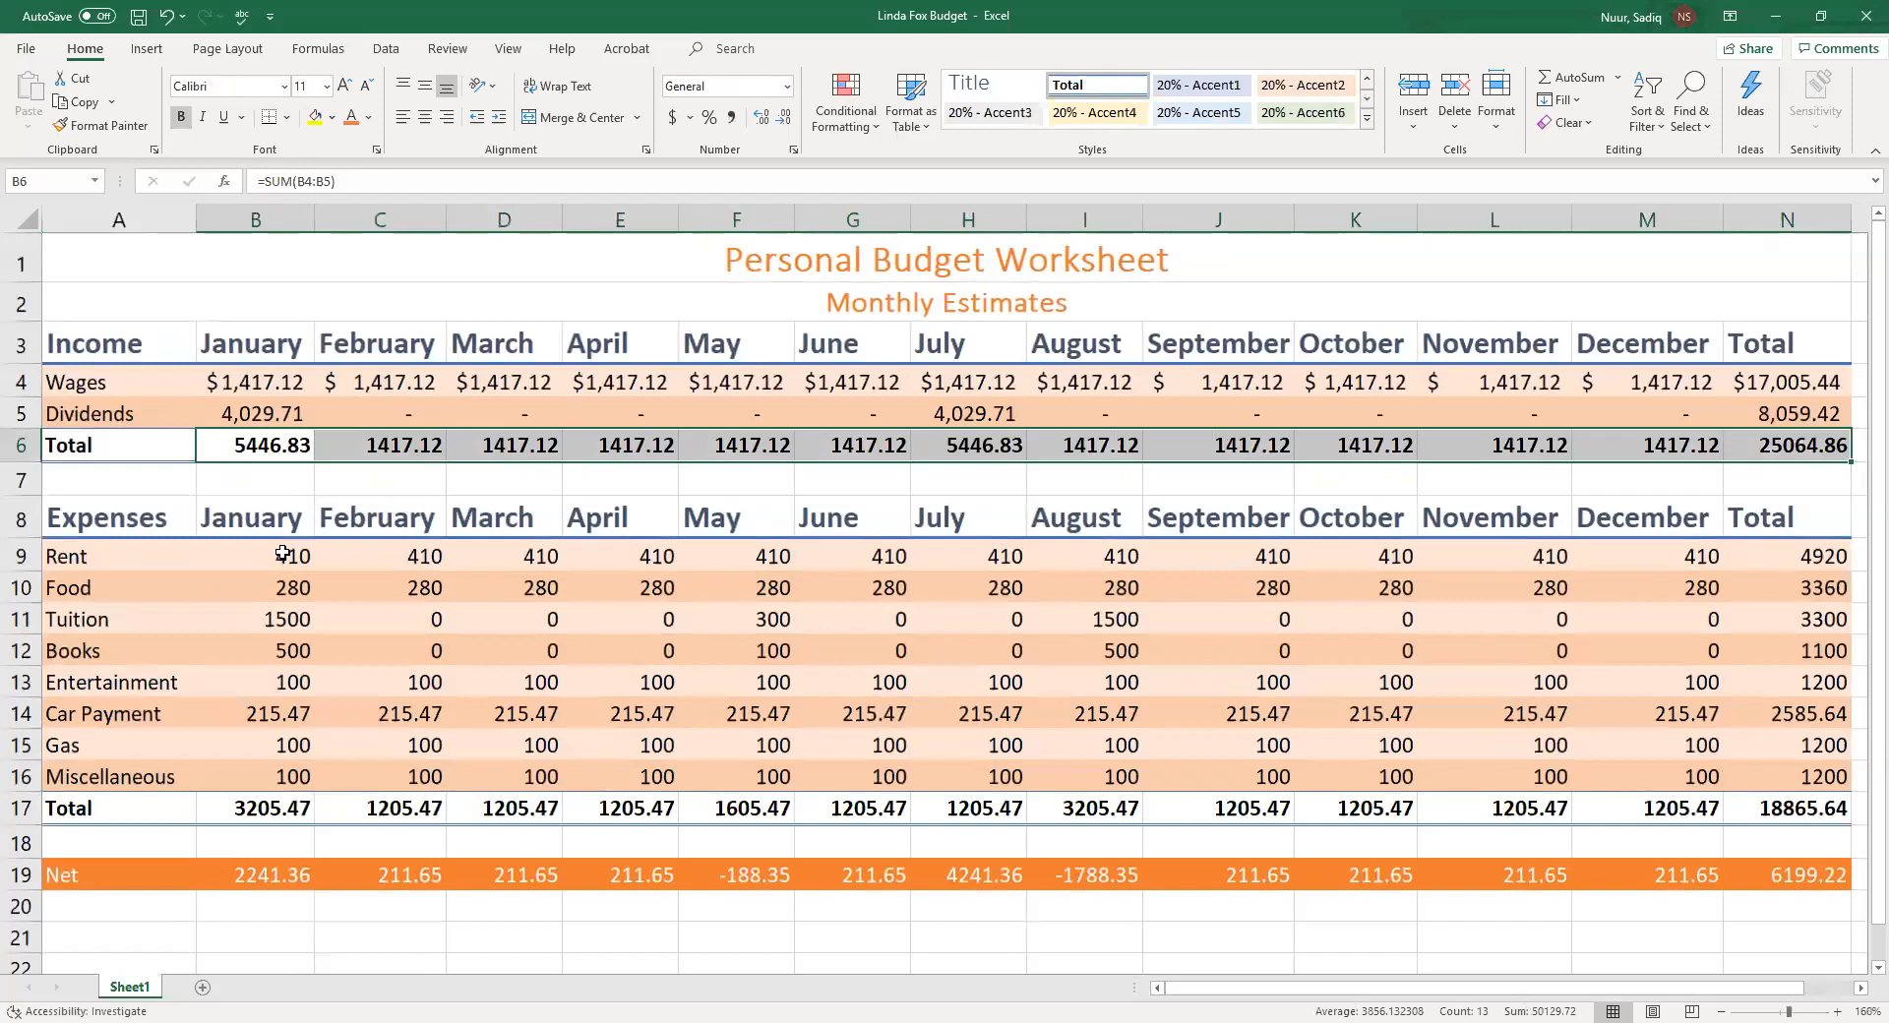
drag(282, 554, 1767, 552)
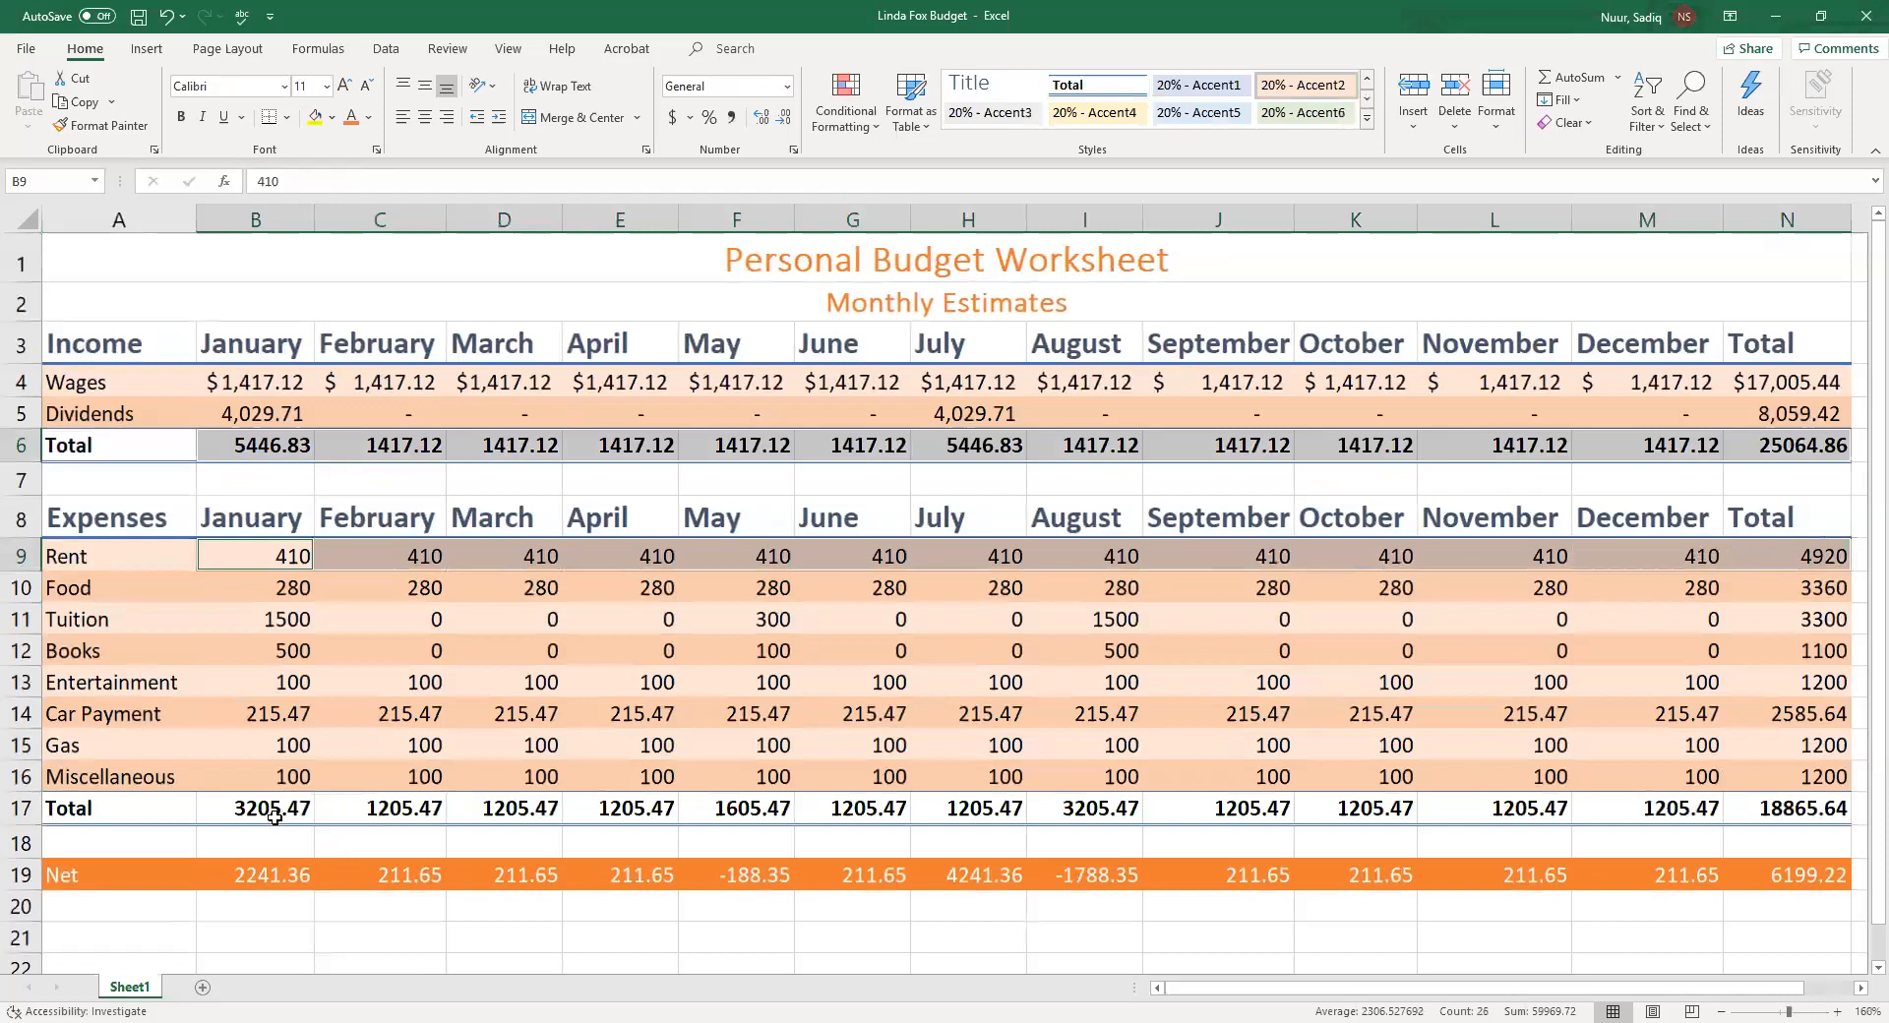
drag(267, 809, 1732, 796)
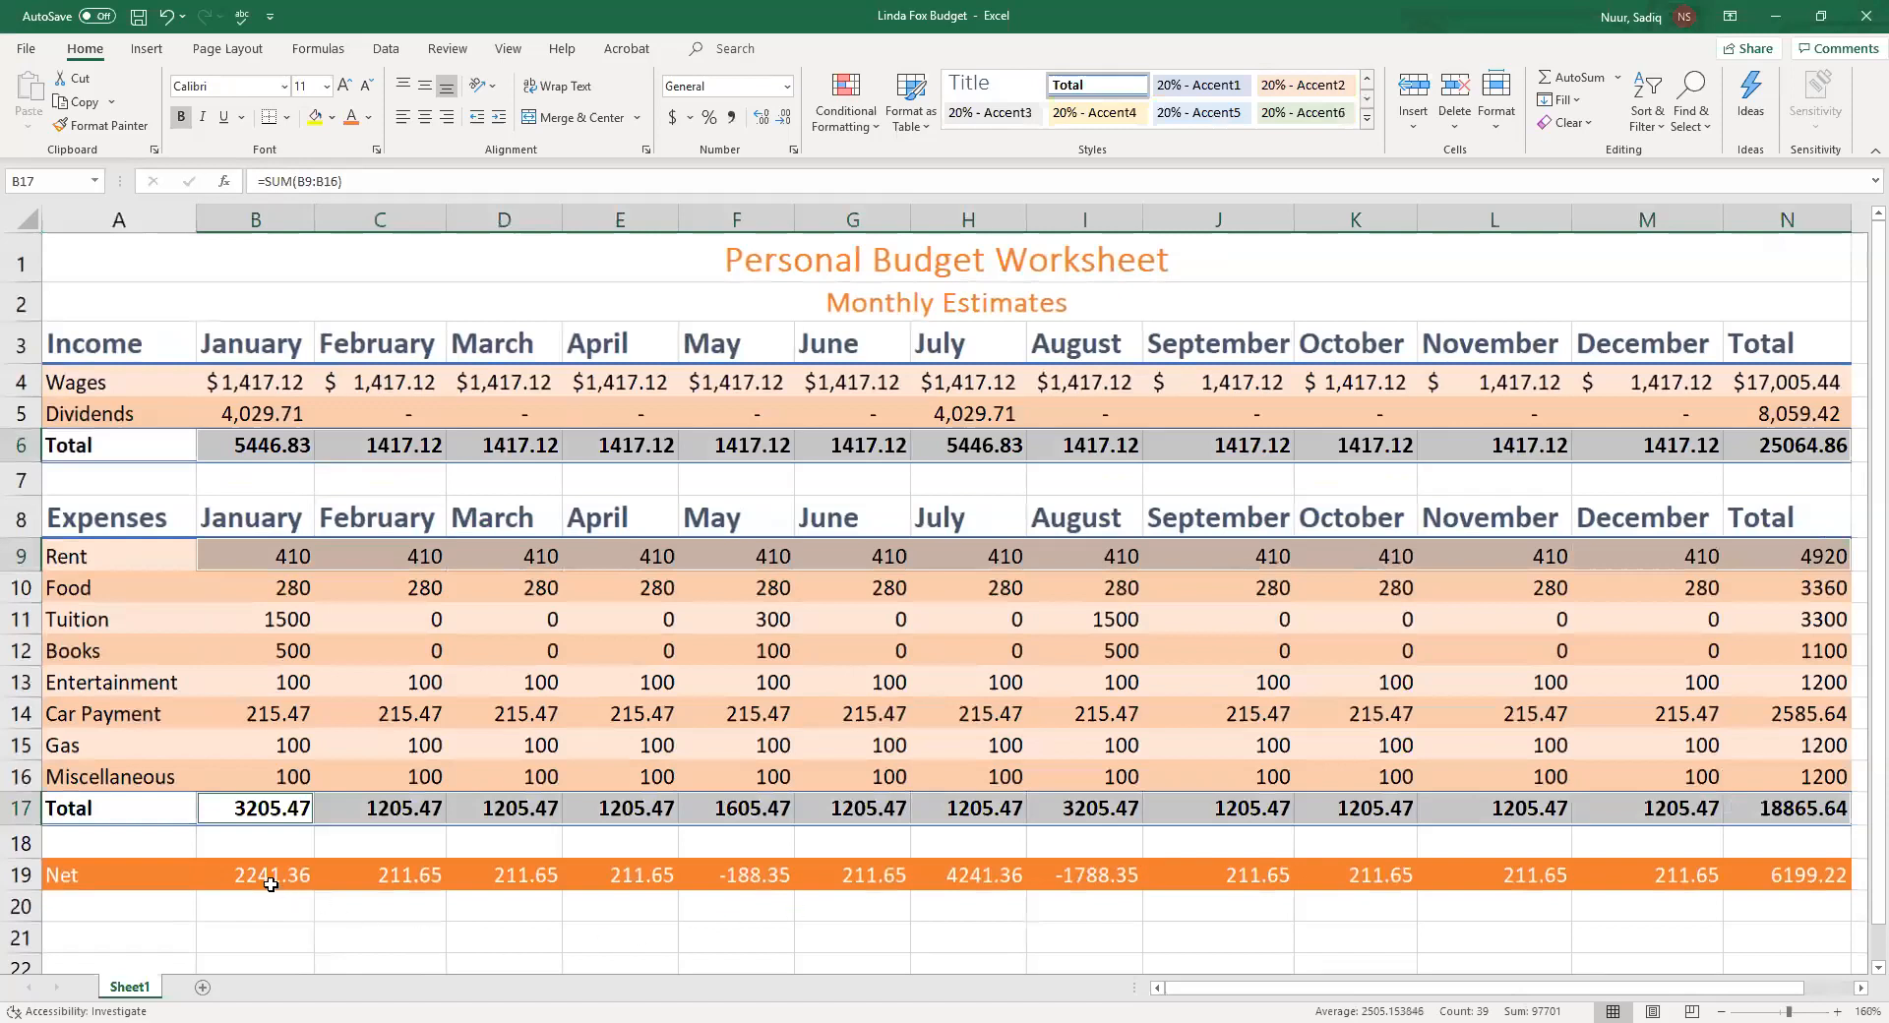
drag(254, 876, 1746, 880)
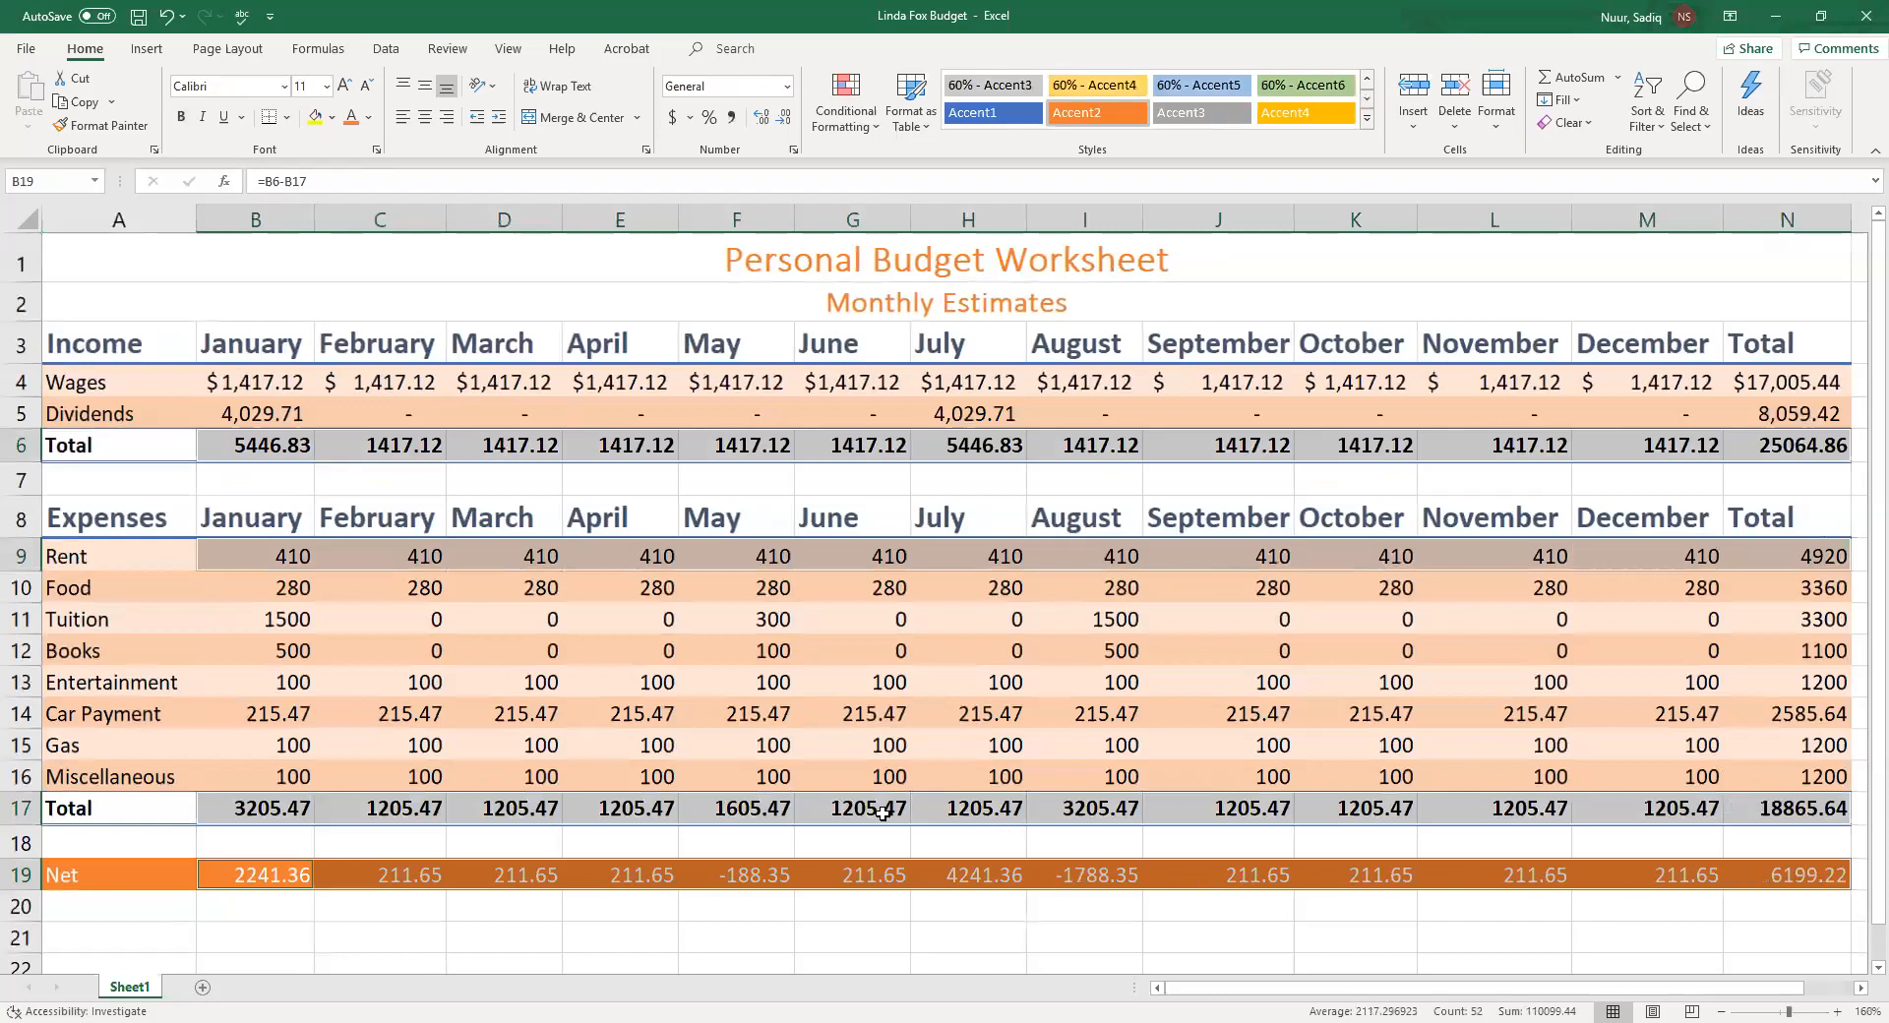
click(667, 118)
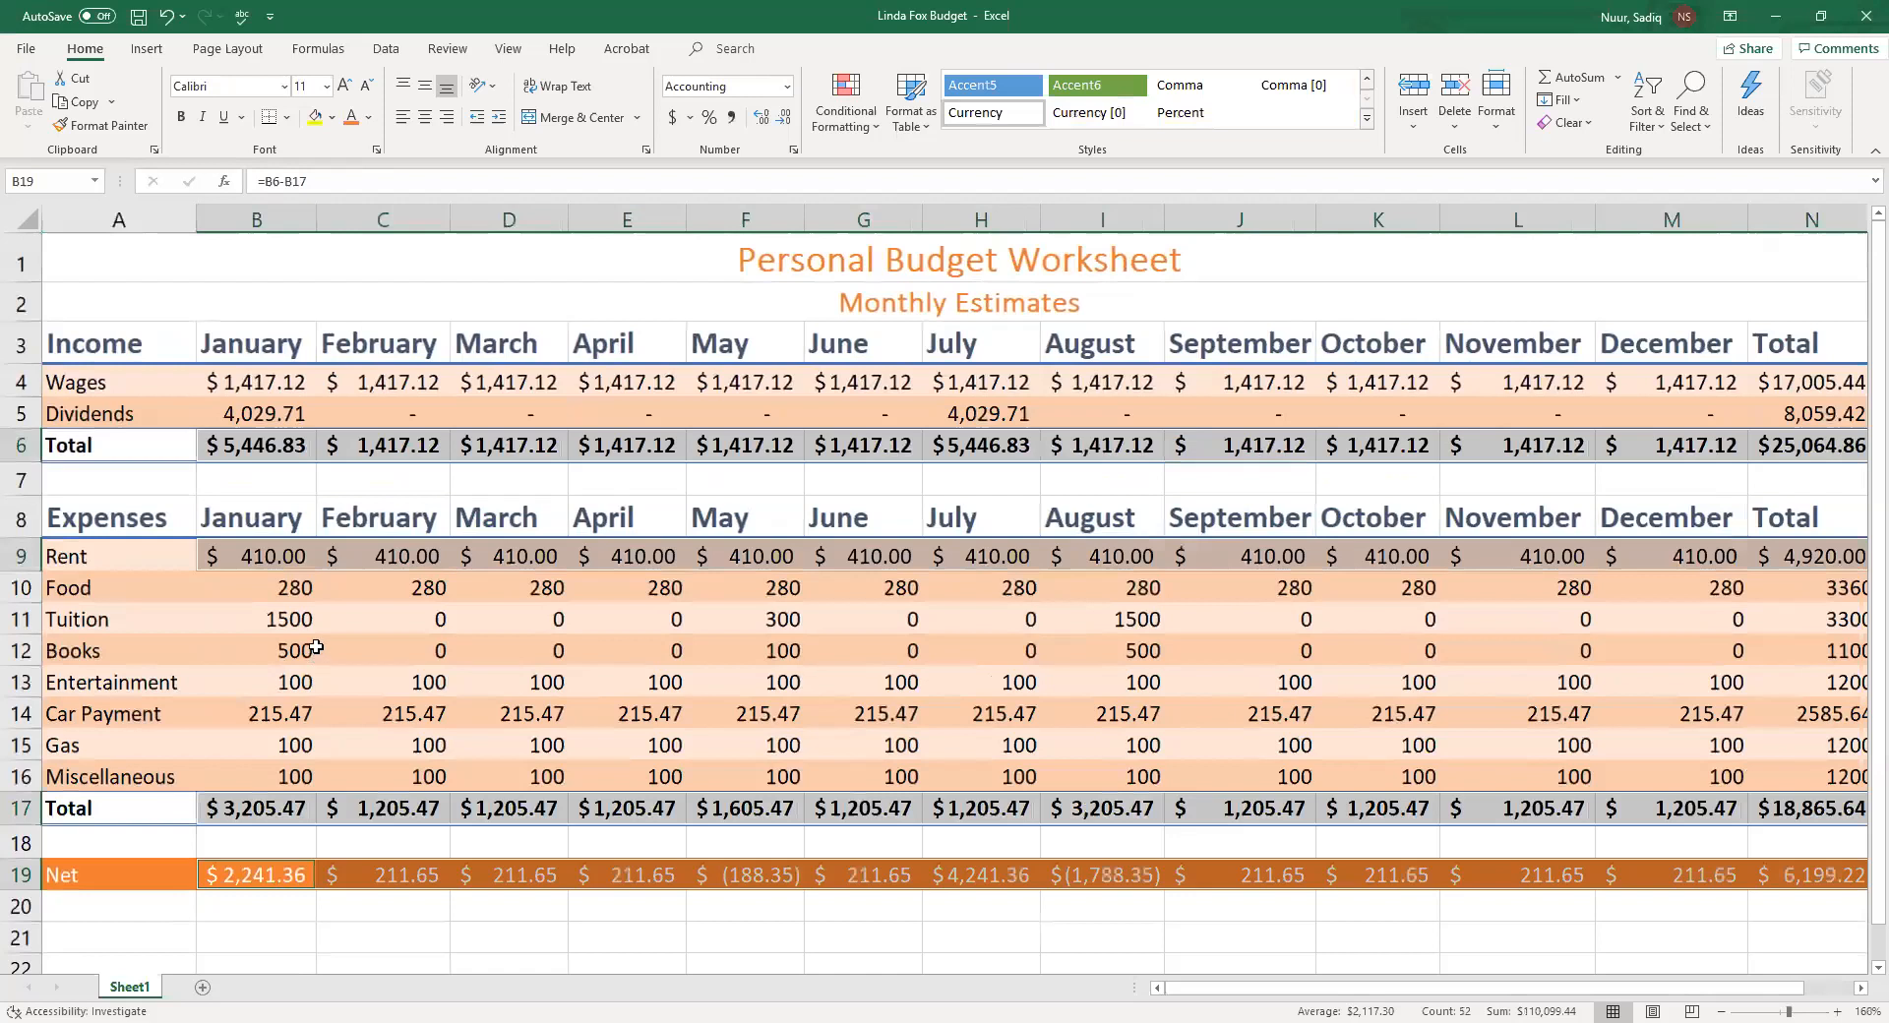
Apply Comma Style to the remaining expense rows, B10 through N16
click(263, 594)
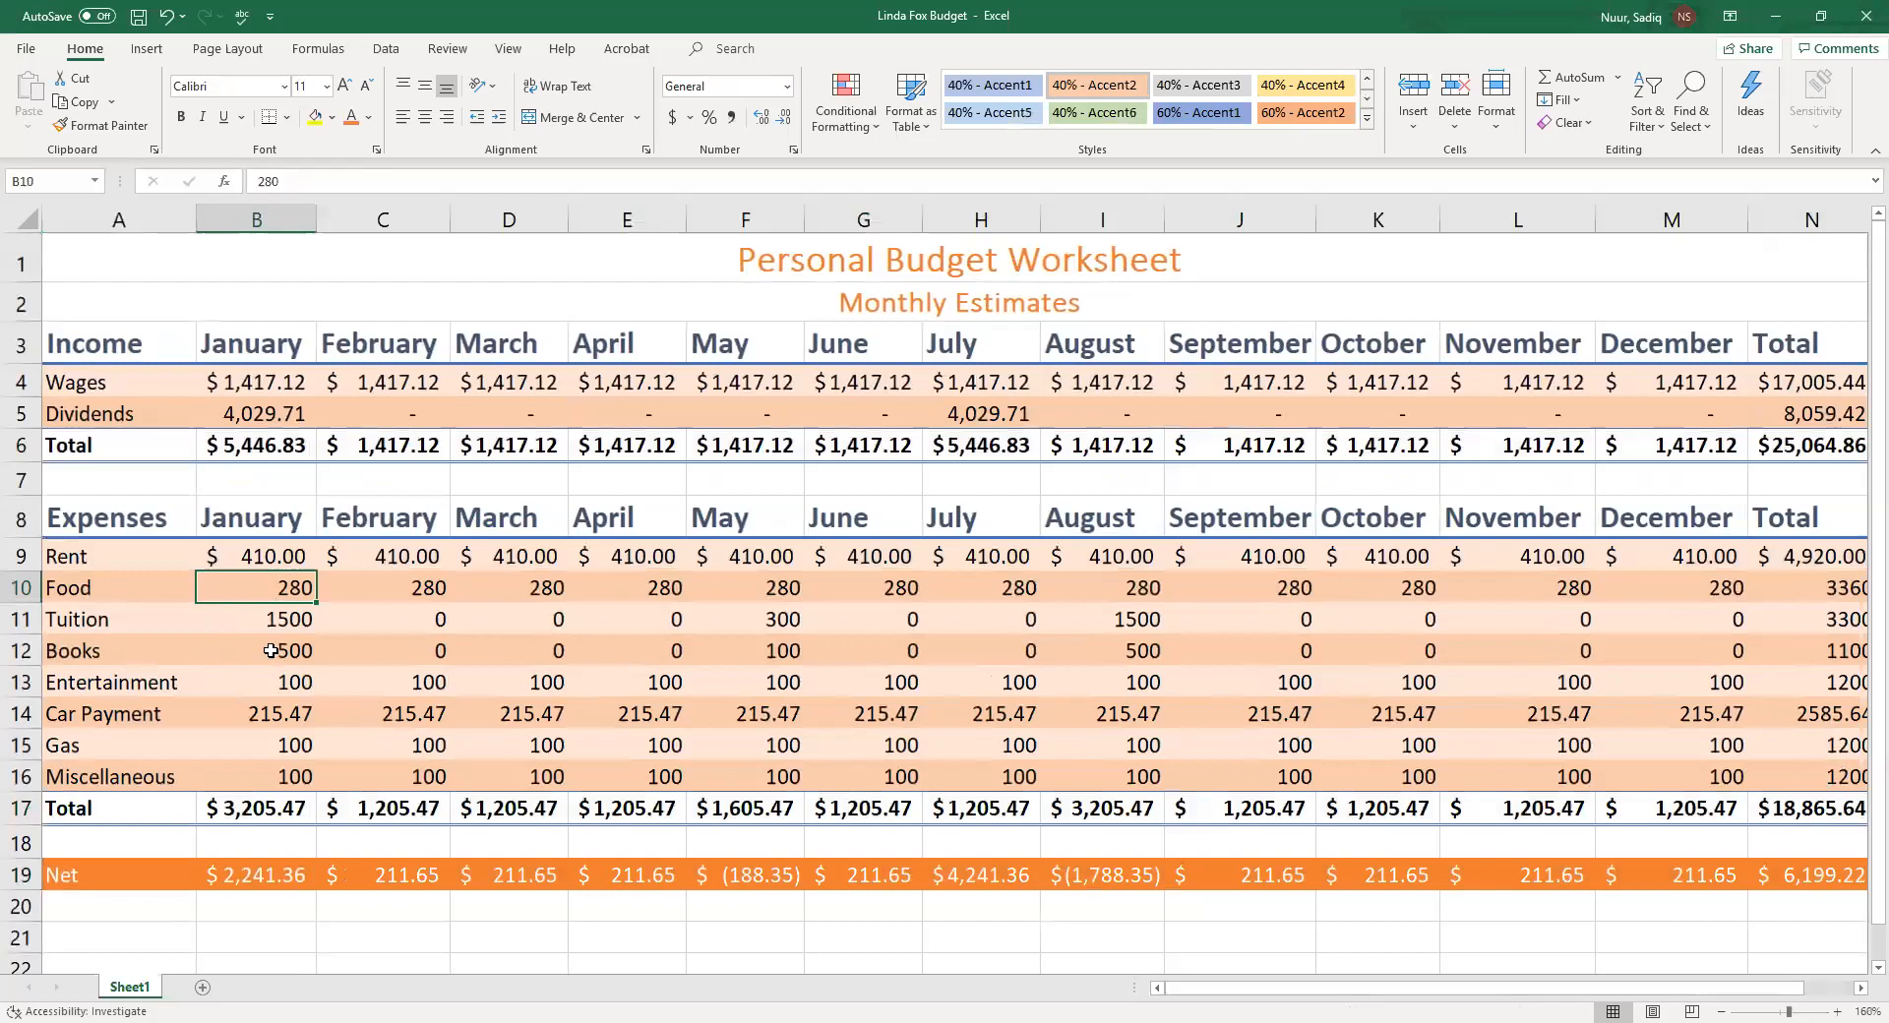
drag(257, 589, 1801, 778)
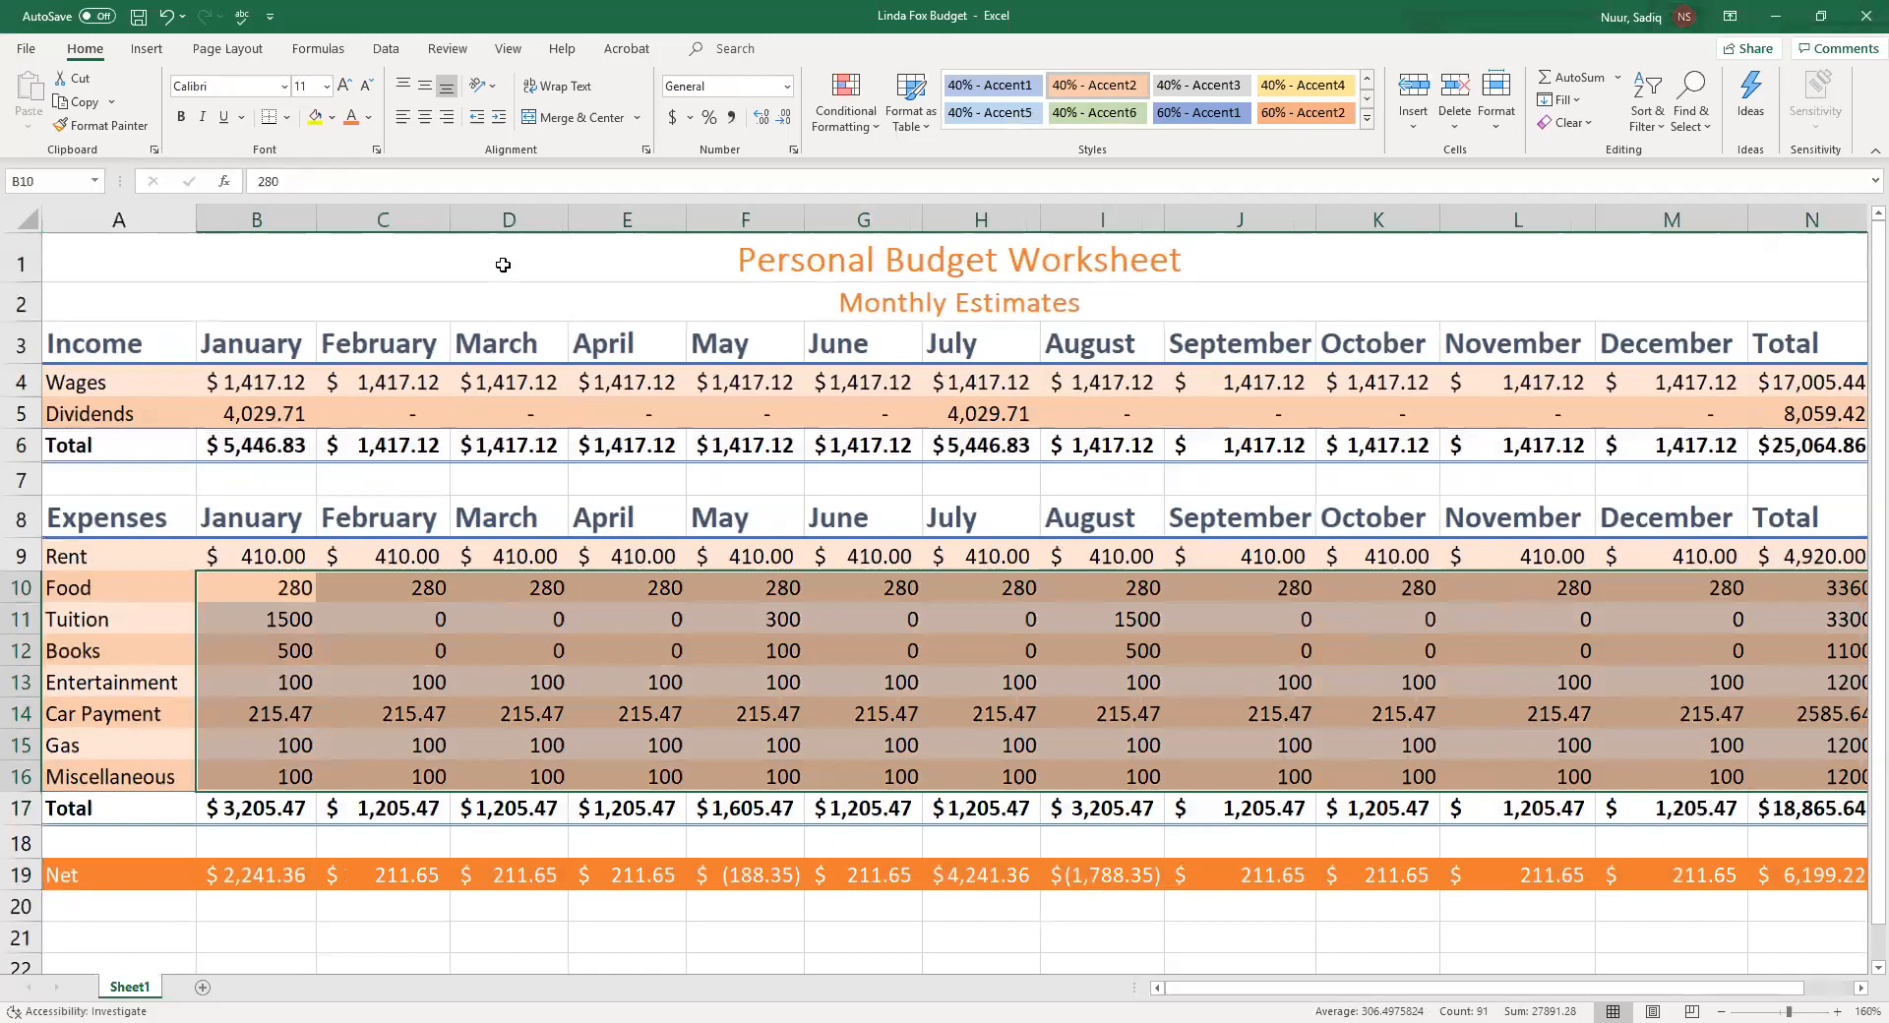
click(732, 118)
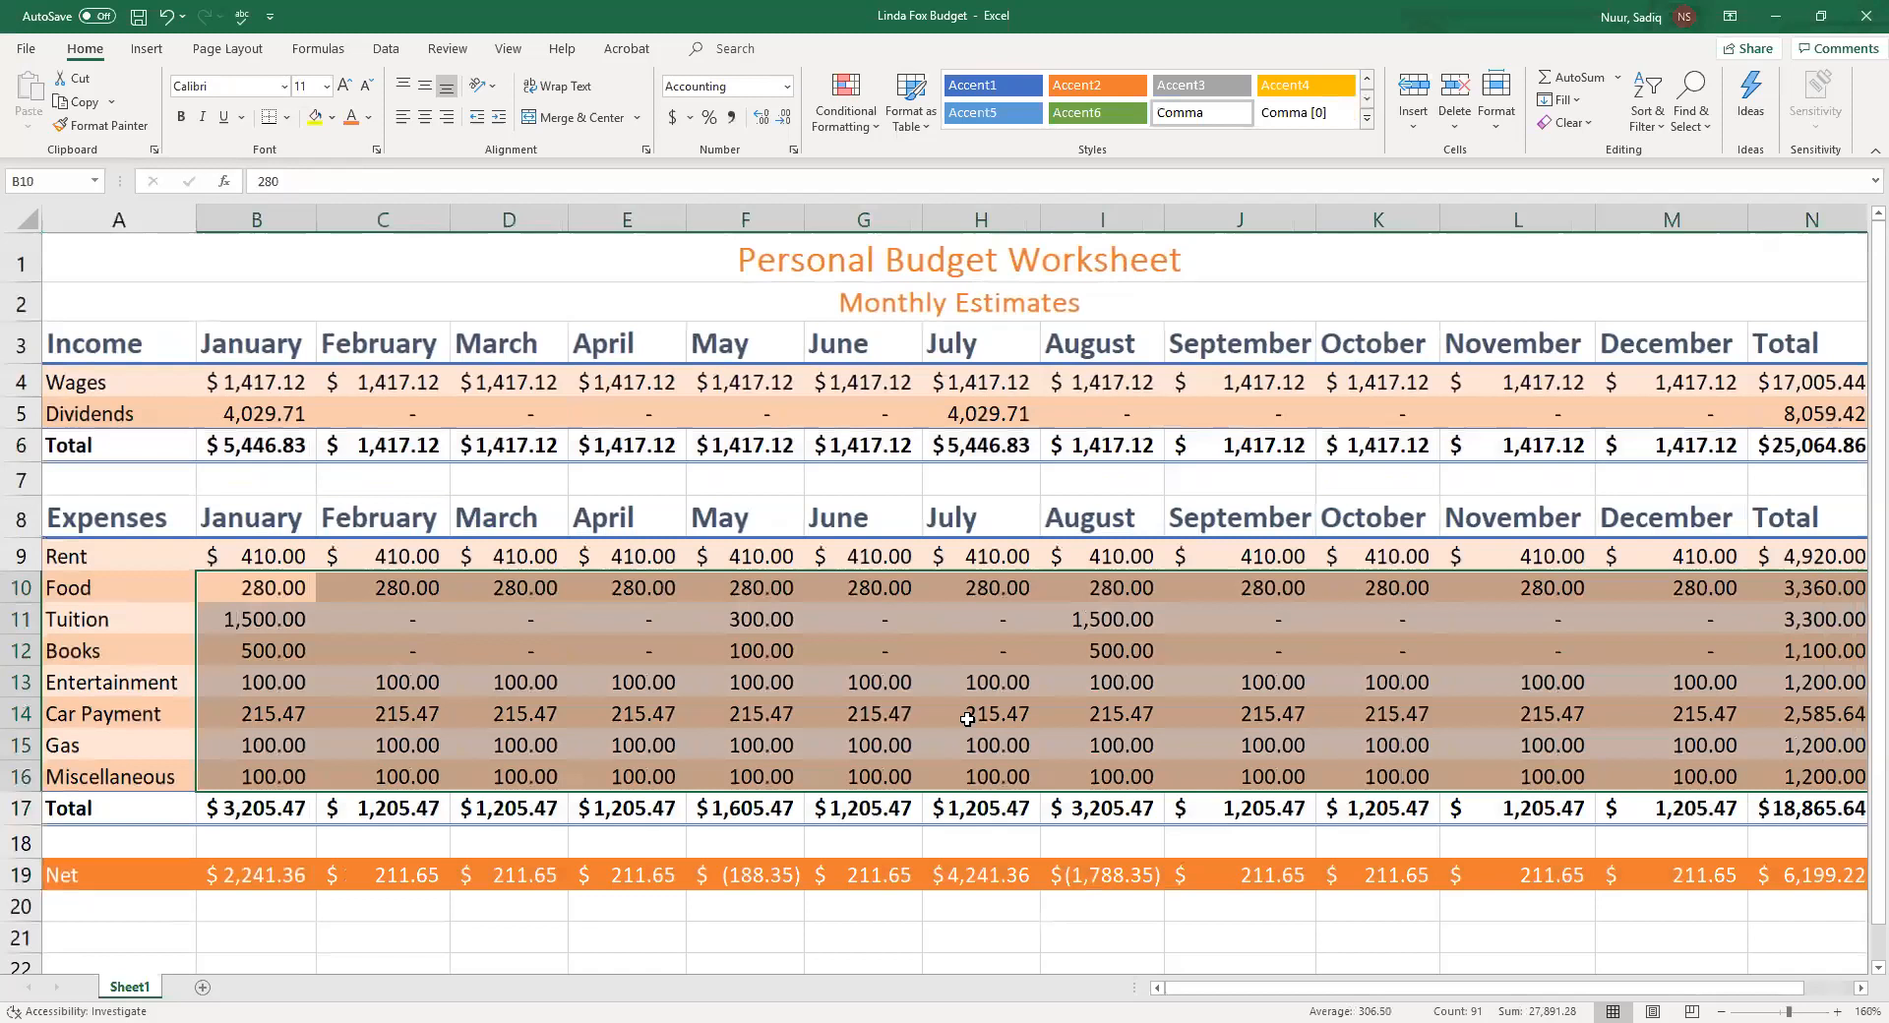
click(740, 745)
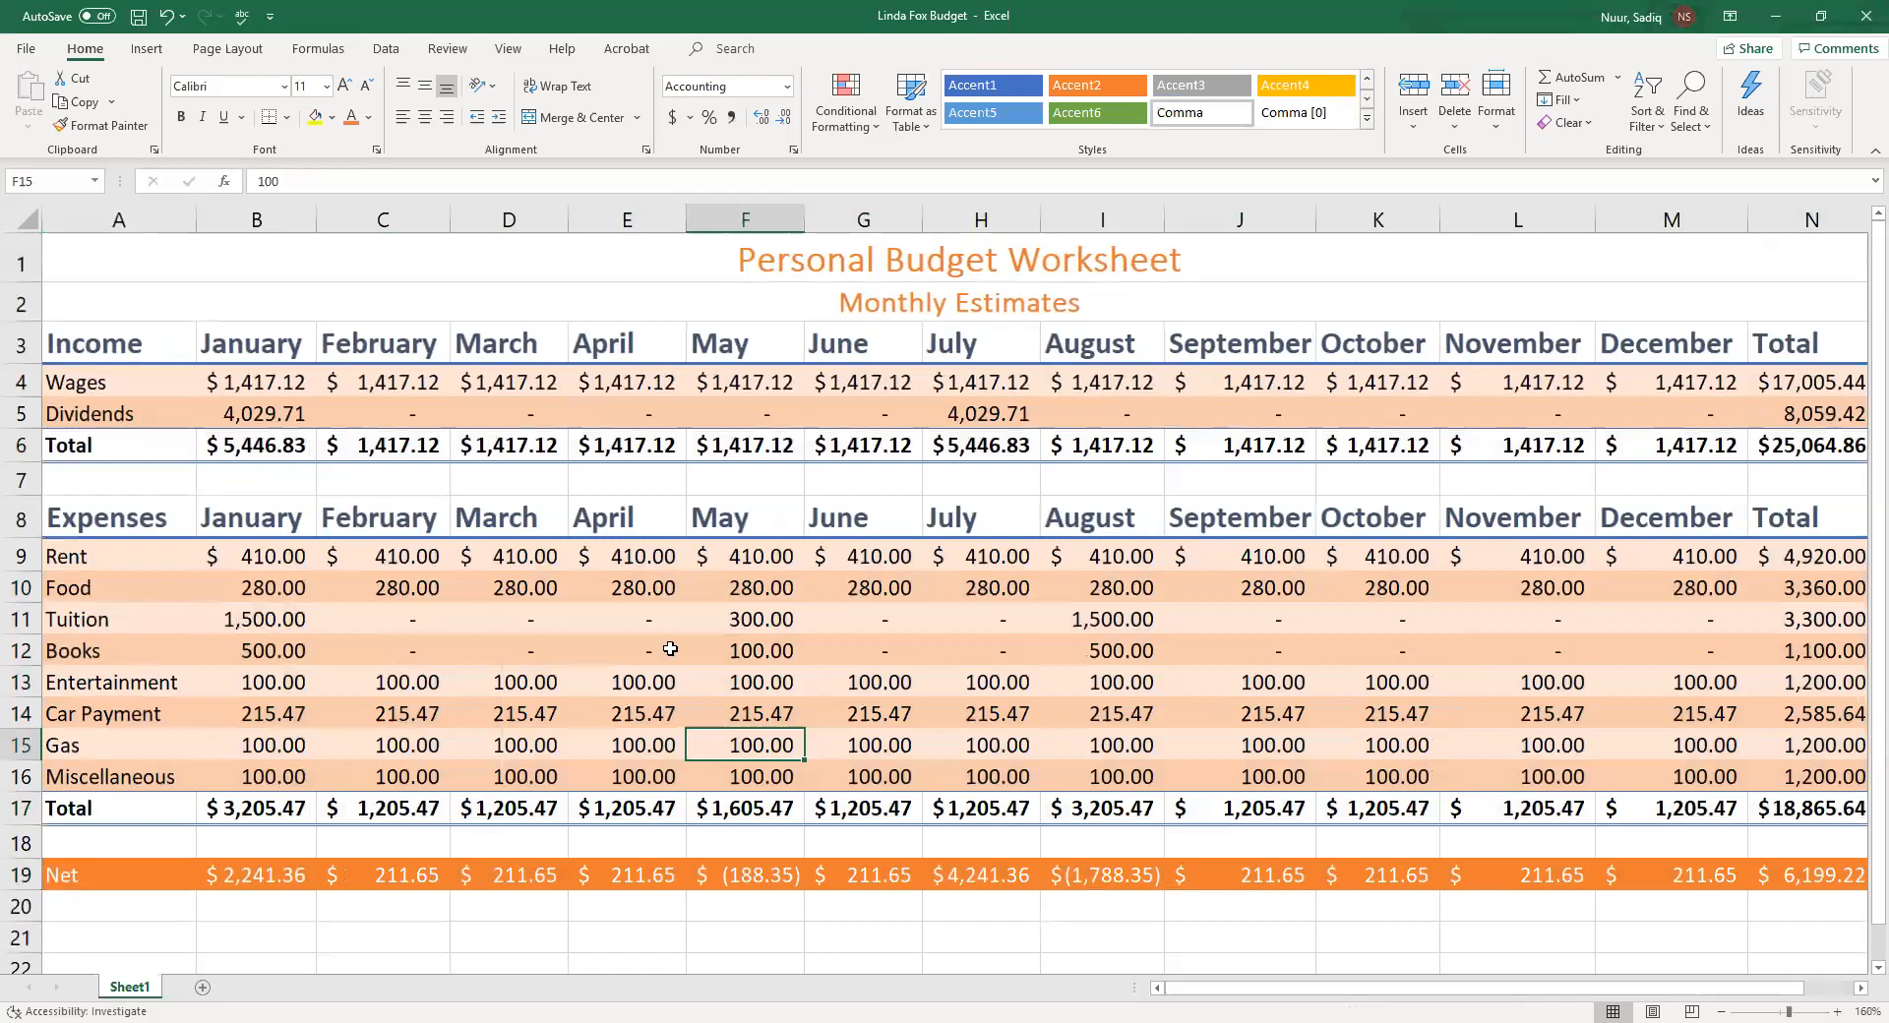
Insert a 3-D Pie chart from the expense names A9:A16 and their yearly totals N9:N16
drag(77, 557, 69, 771)
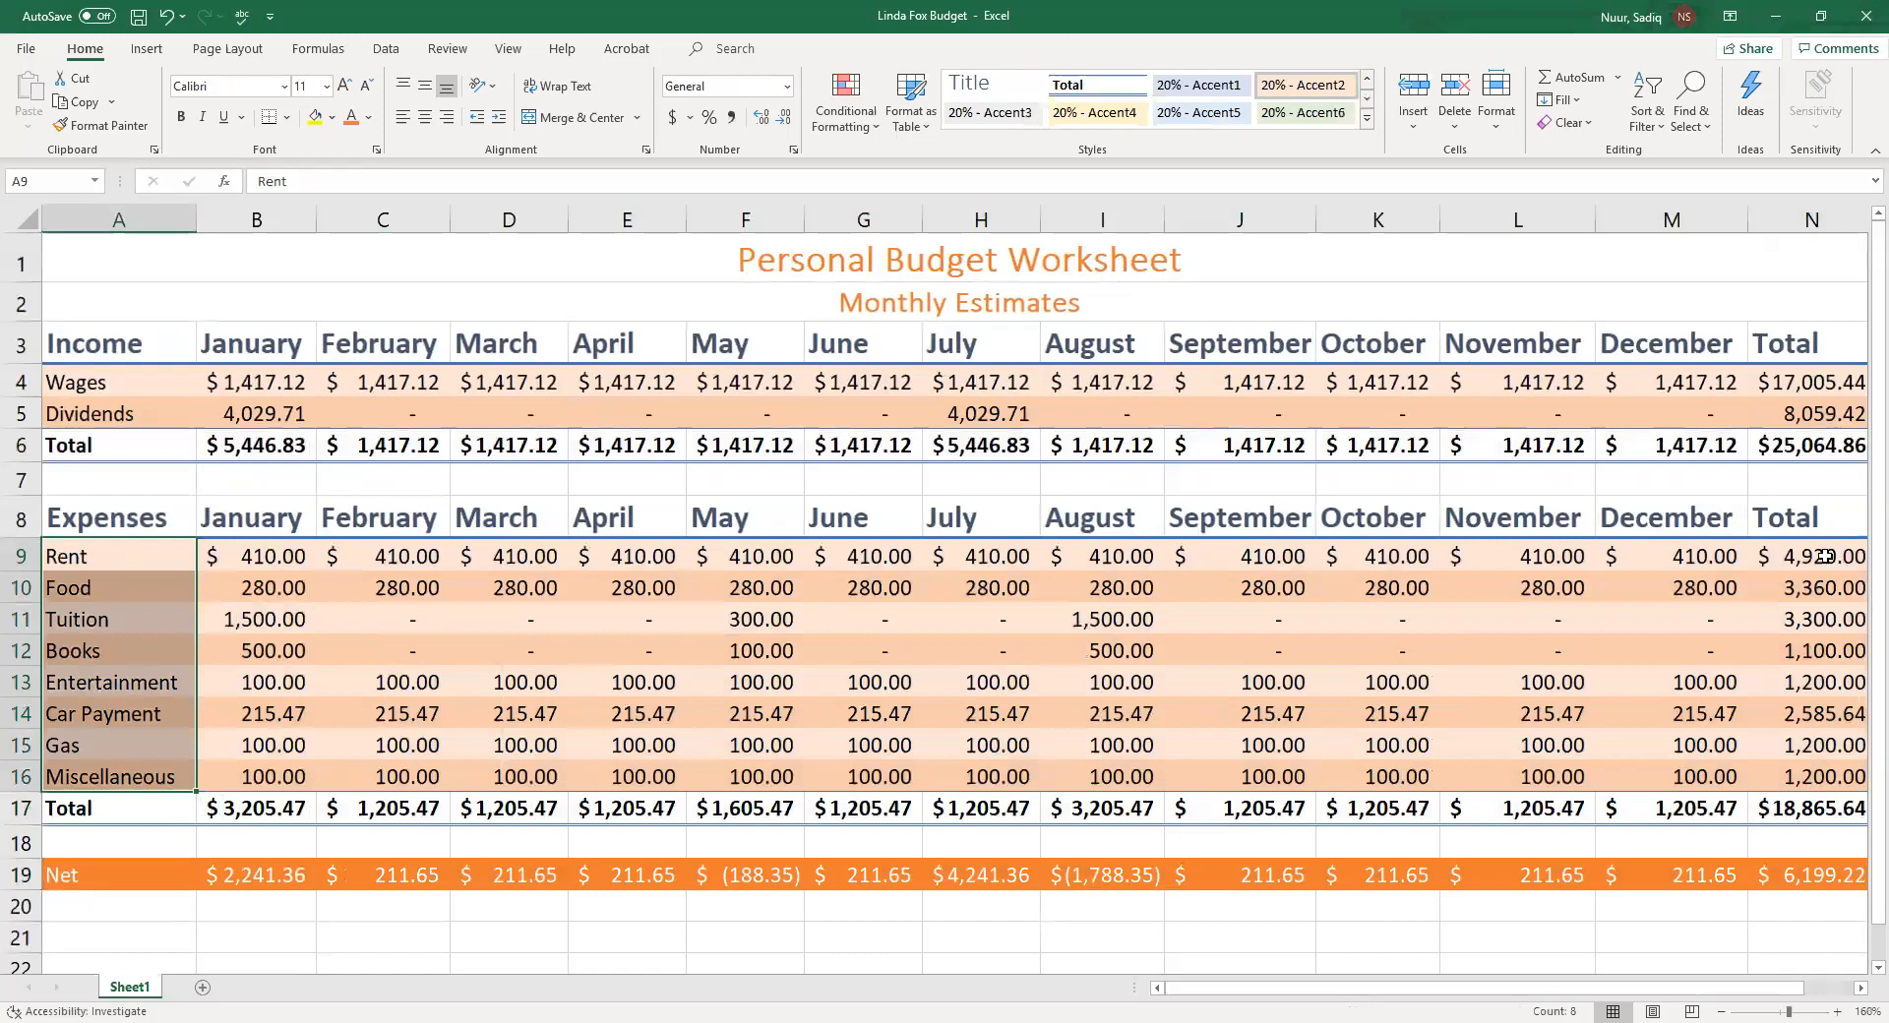
drag(1807, 556, 1808, 760)
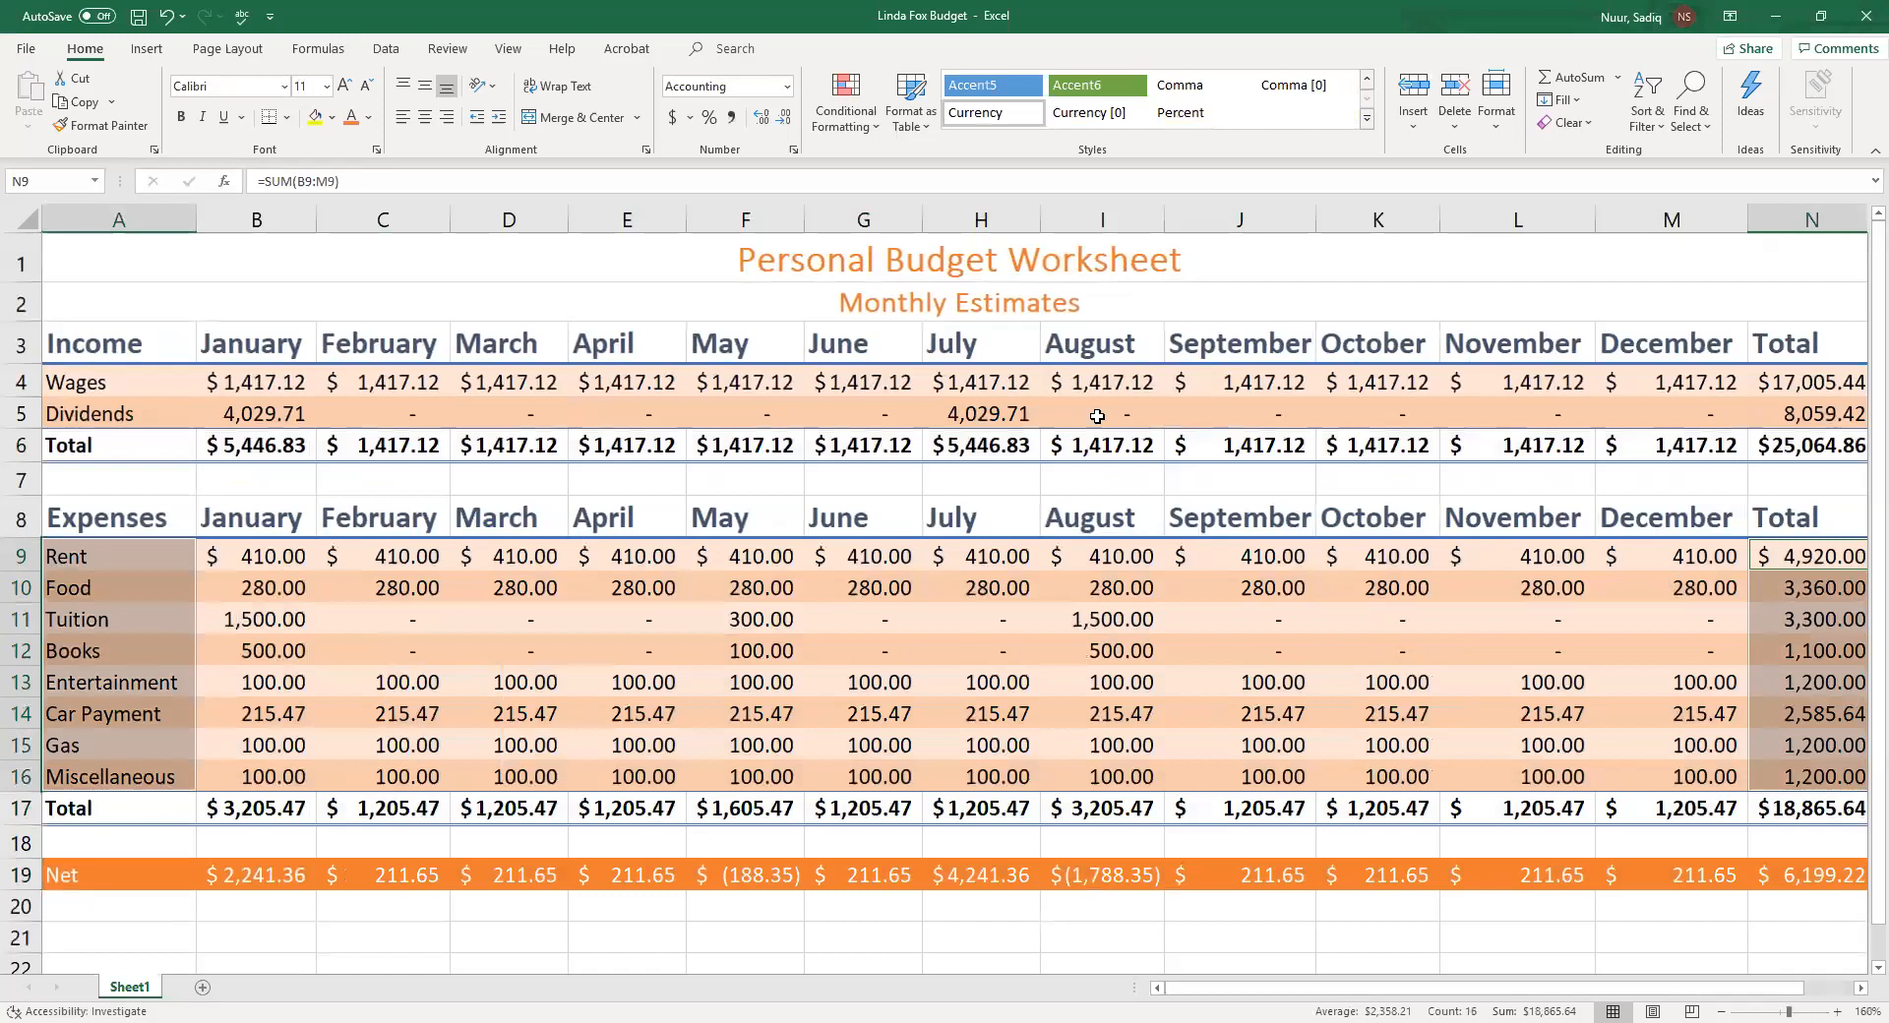
click(145, 57)
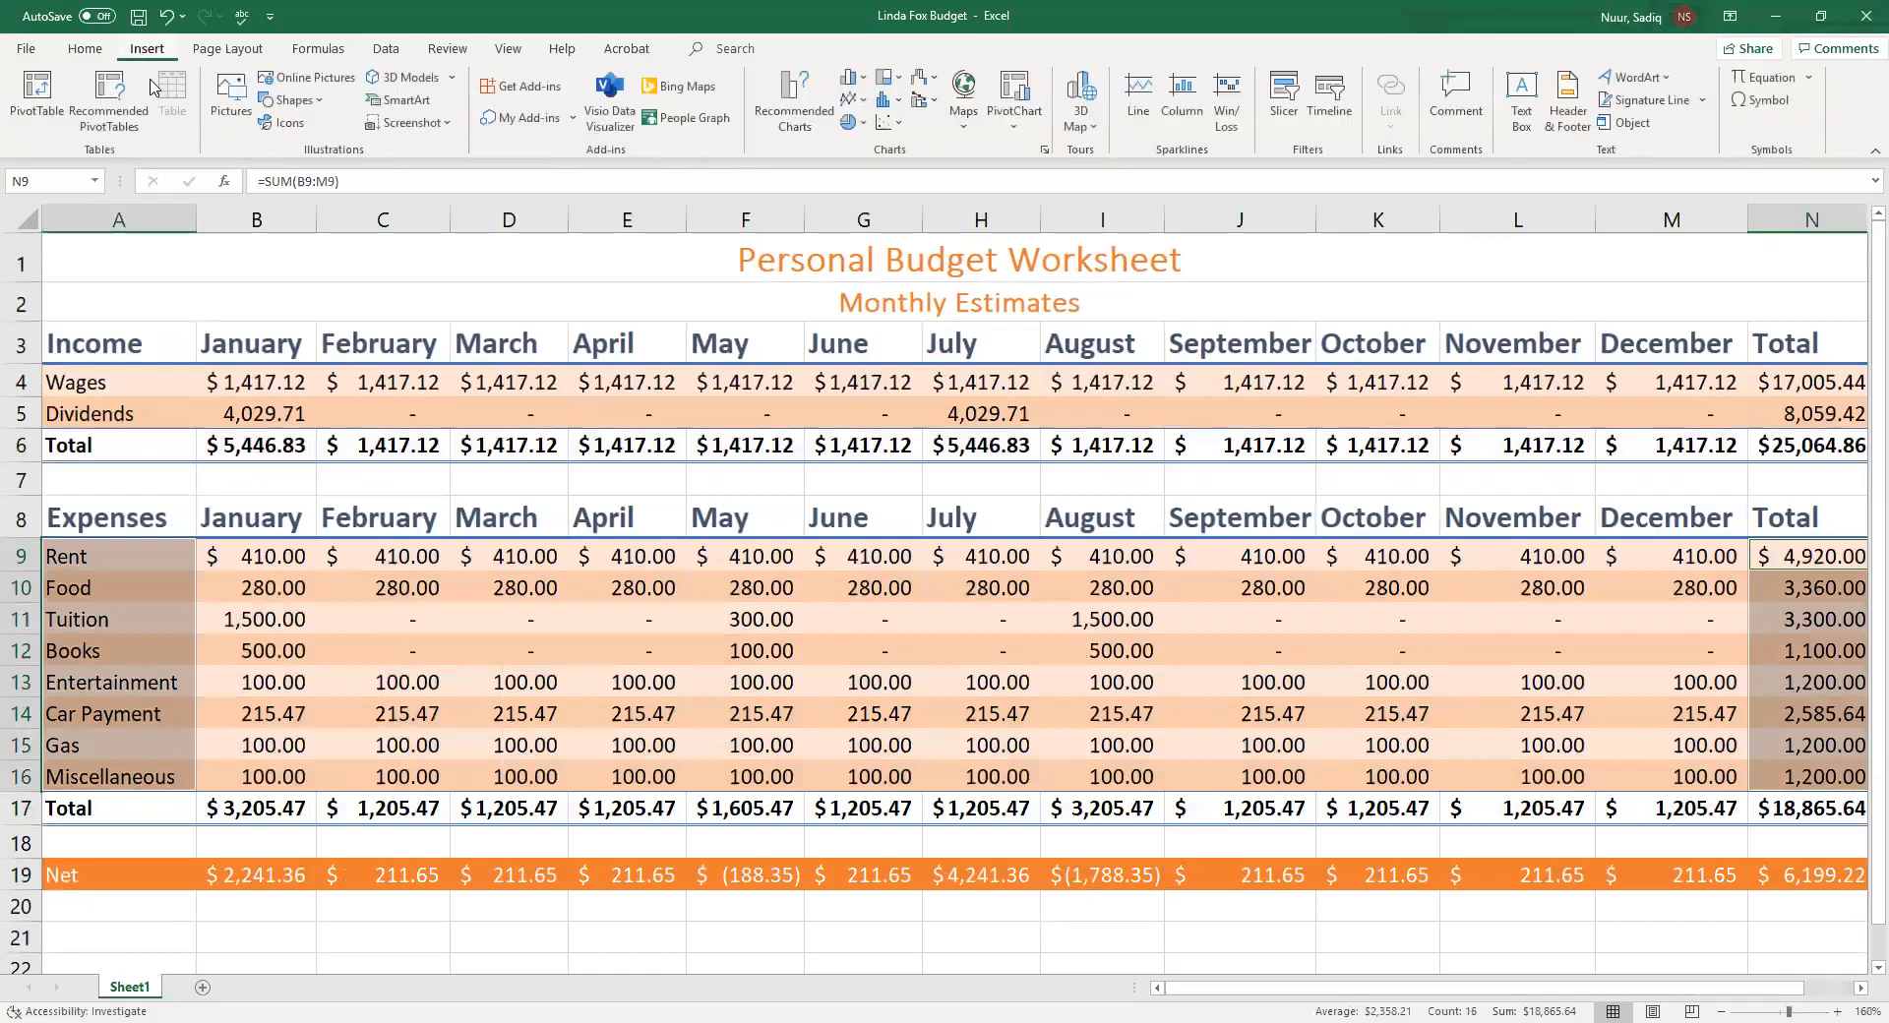
click(864, 125)
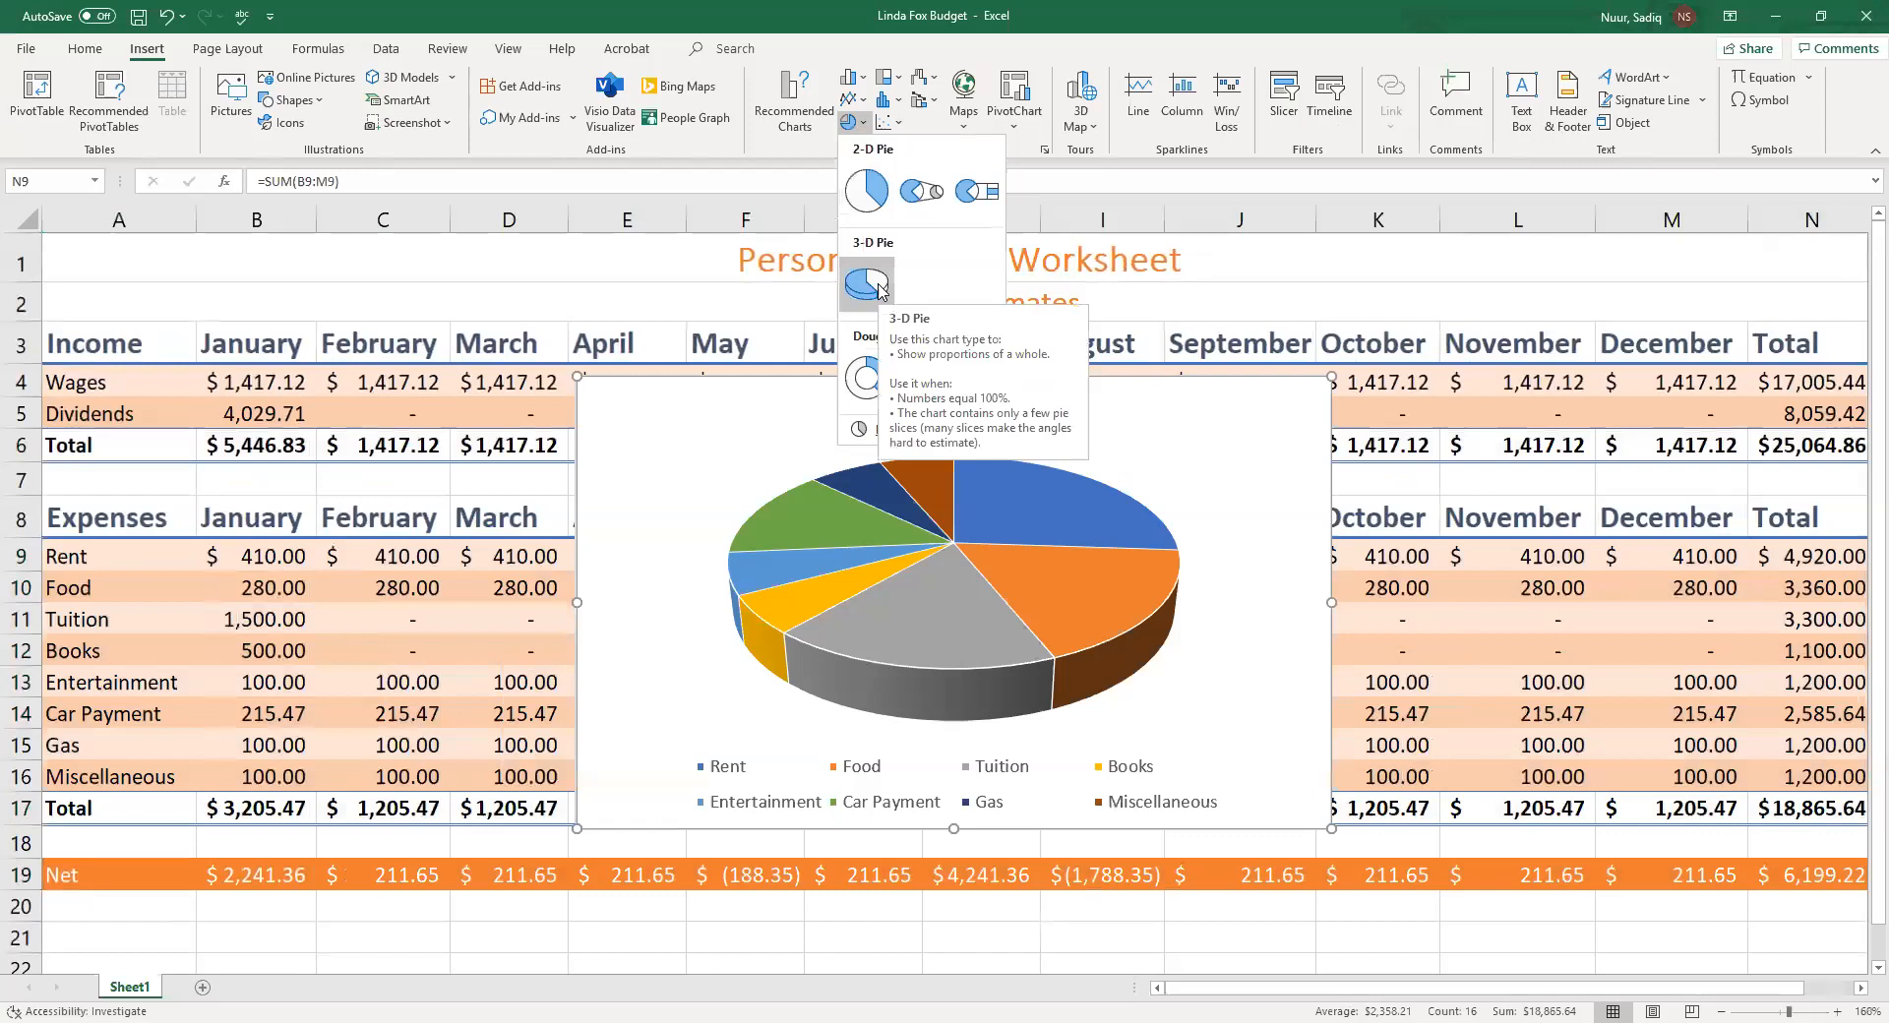
click(868, 284)
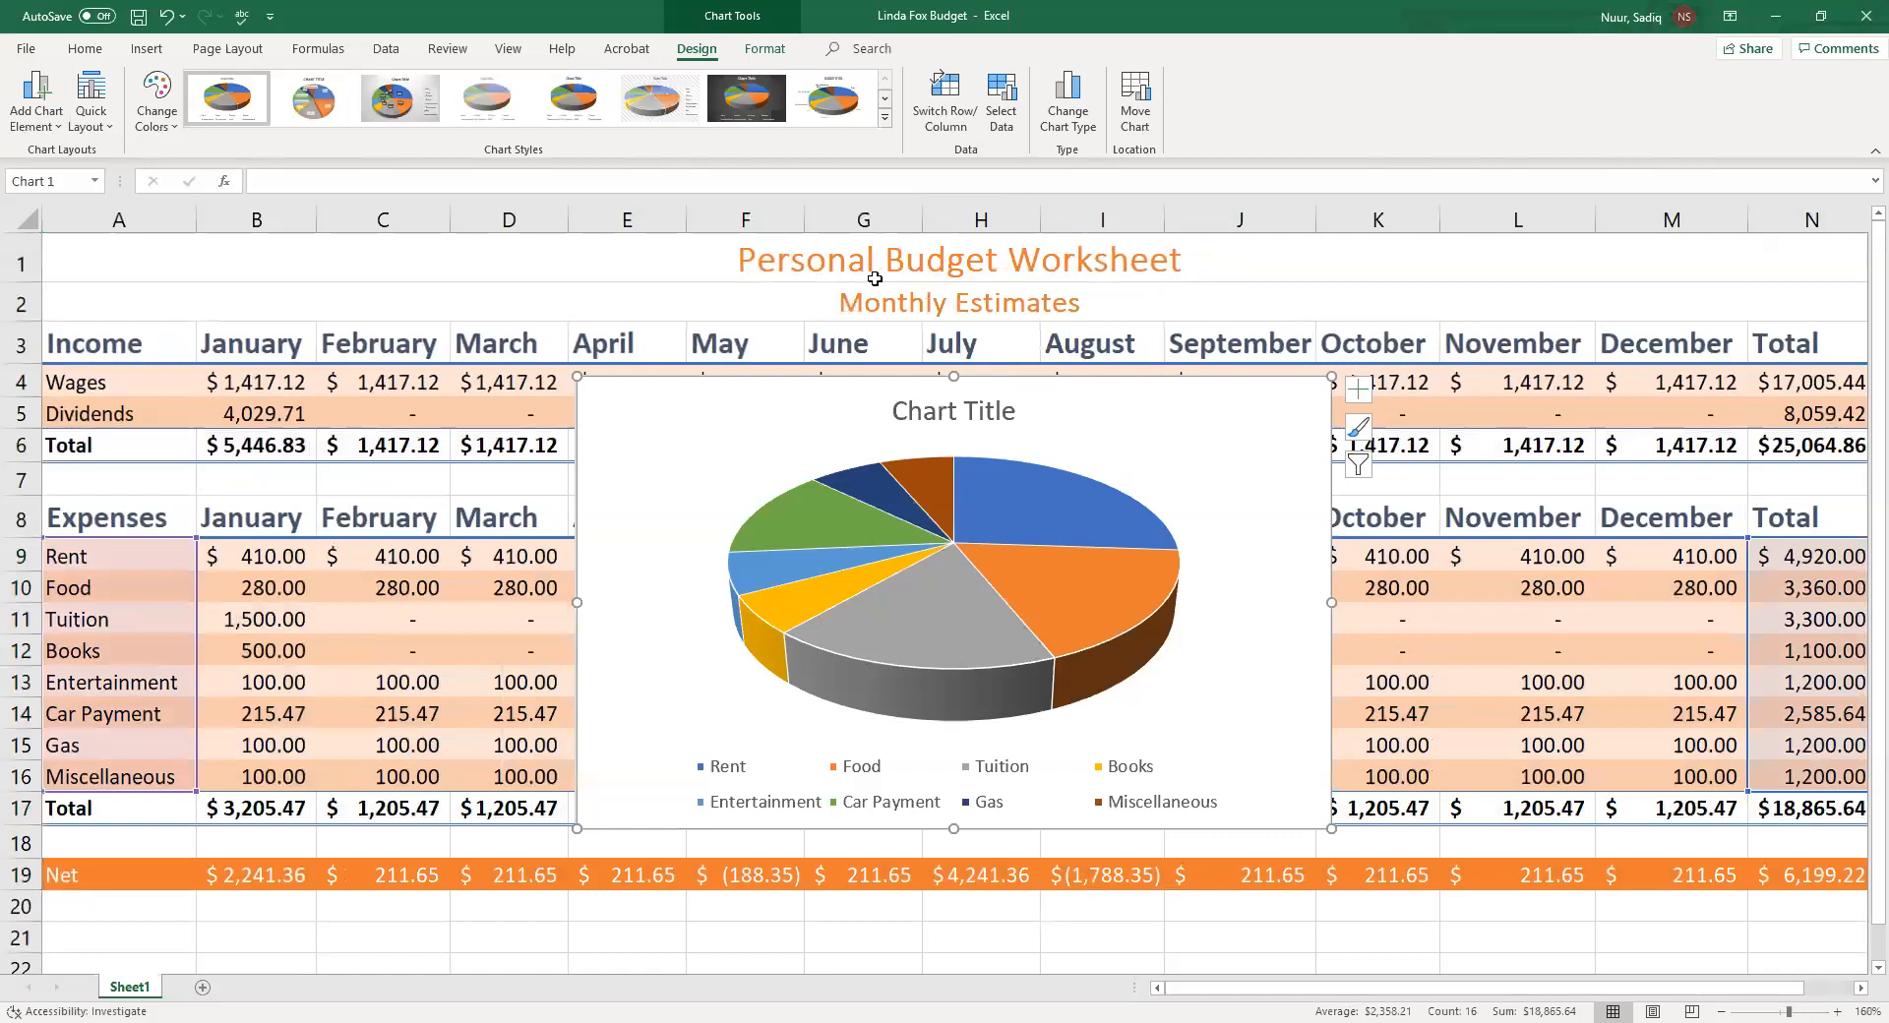
Rename the chart title to Monthly Expenses
click(928, 418)
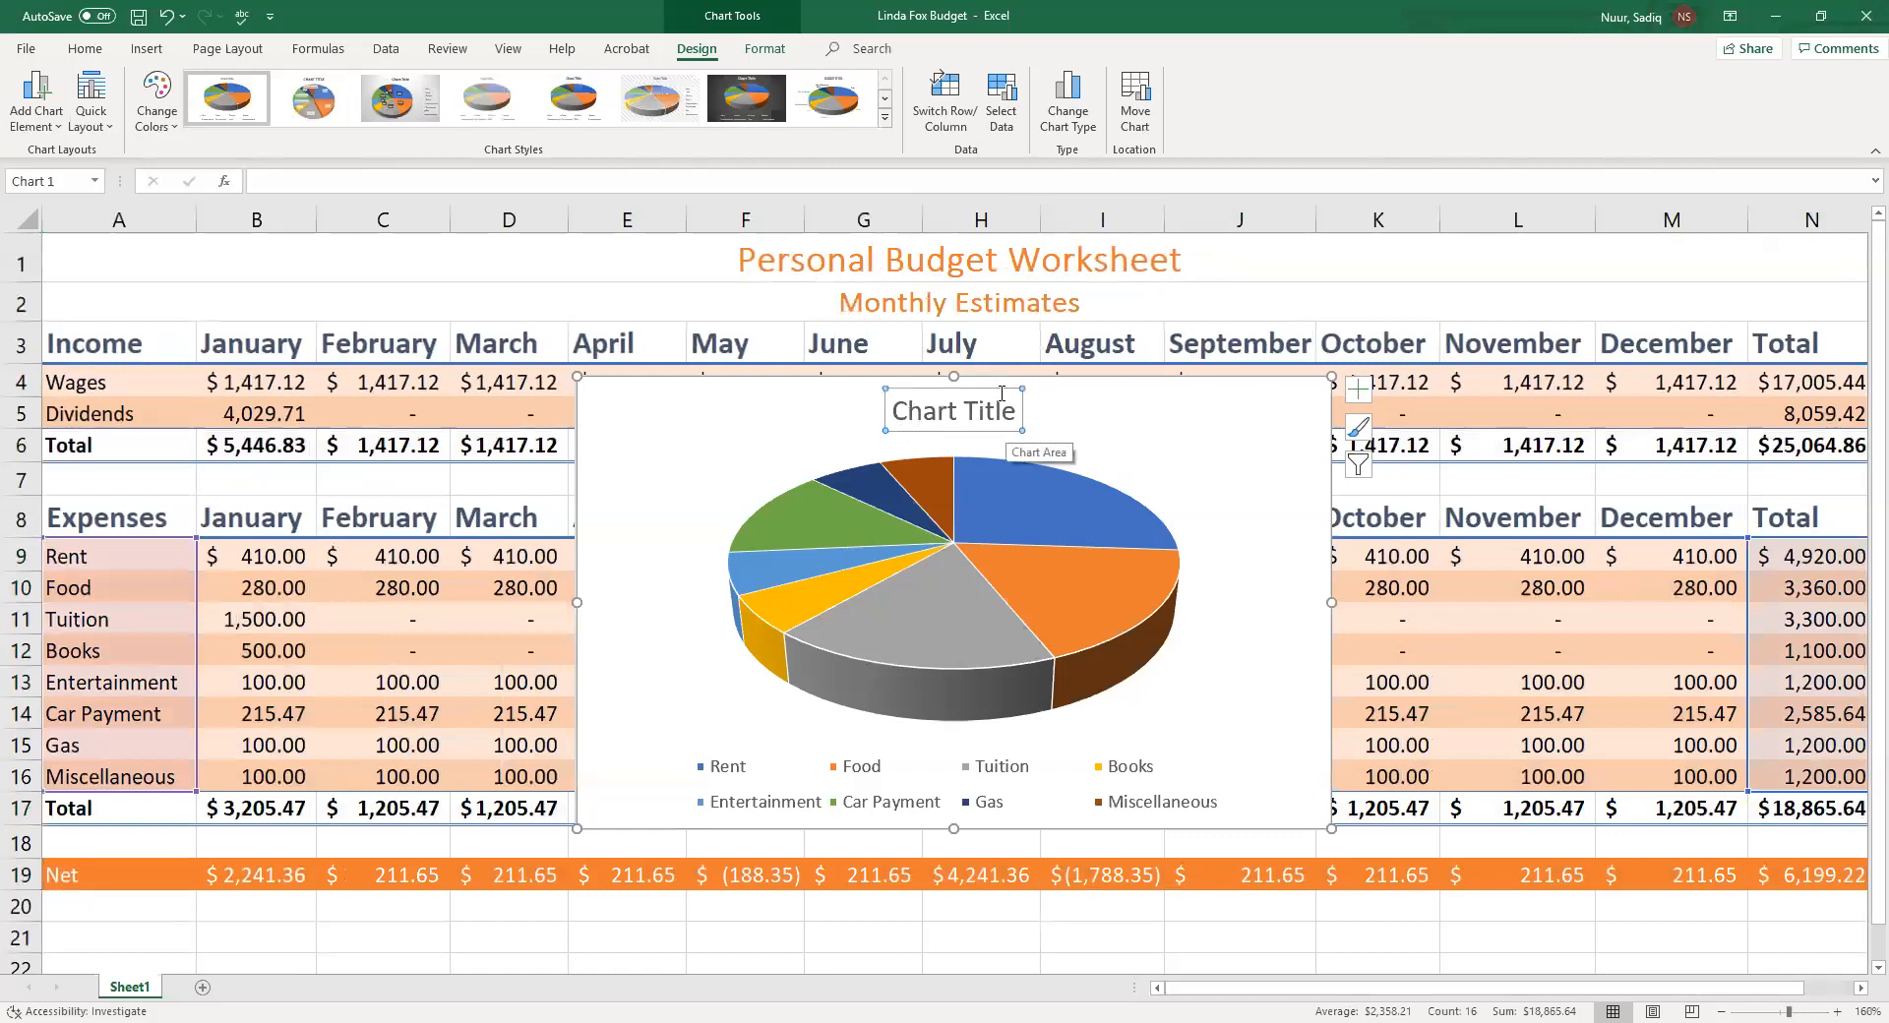
drag(900, 407, 997, 419)
text(Monthly)
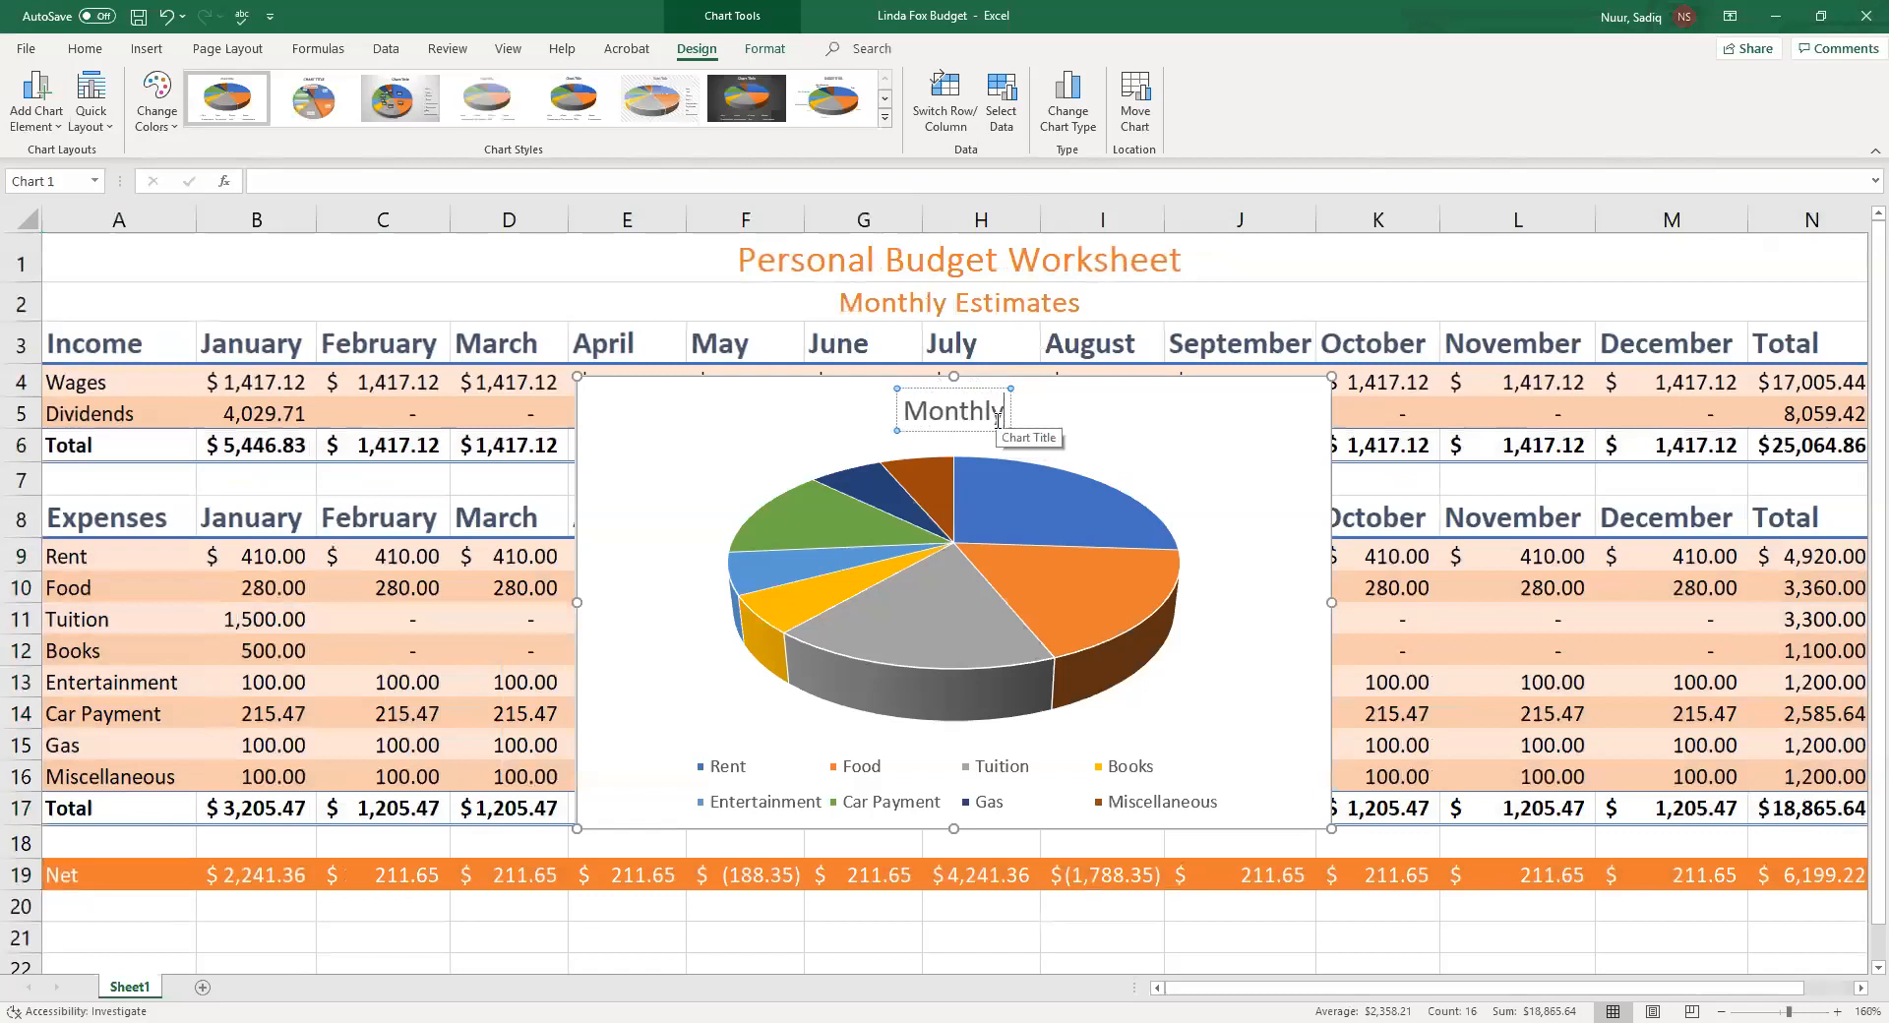
text( E)
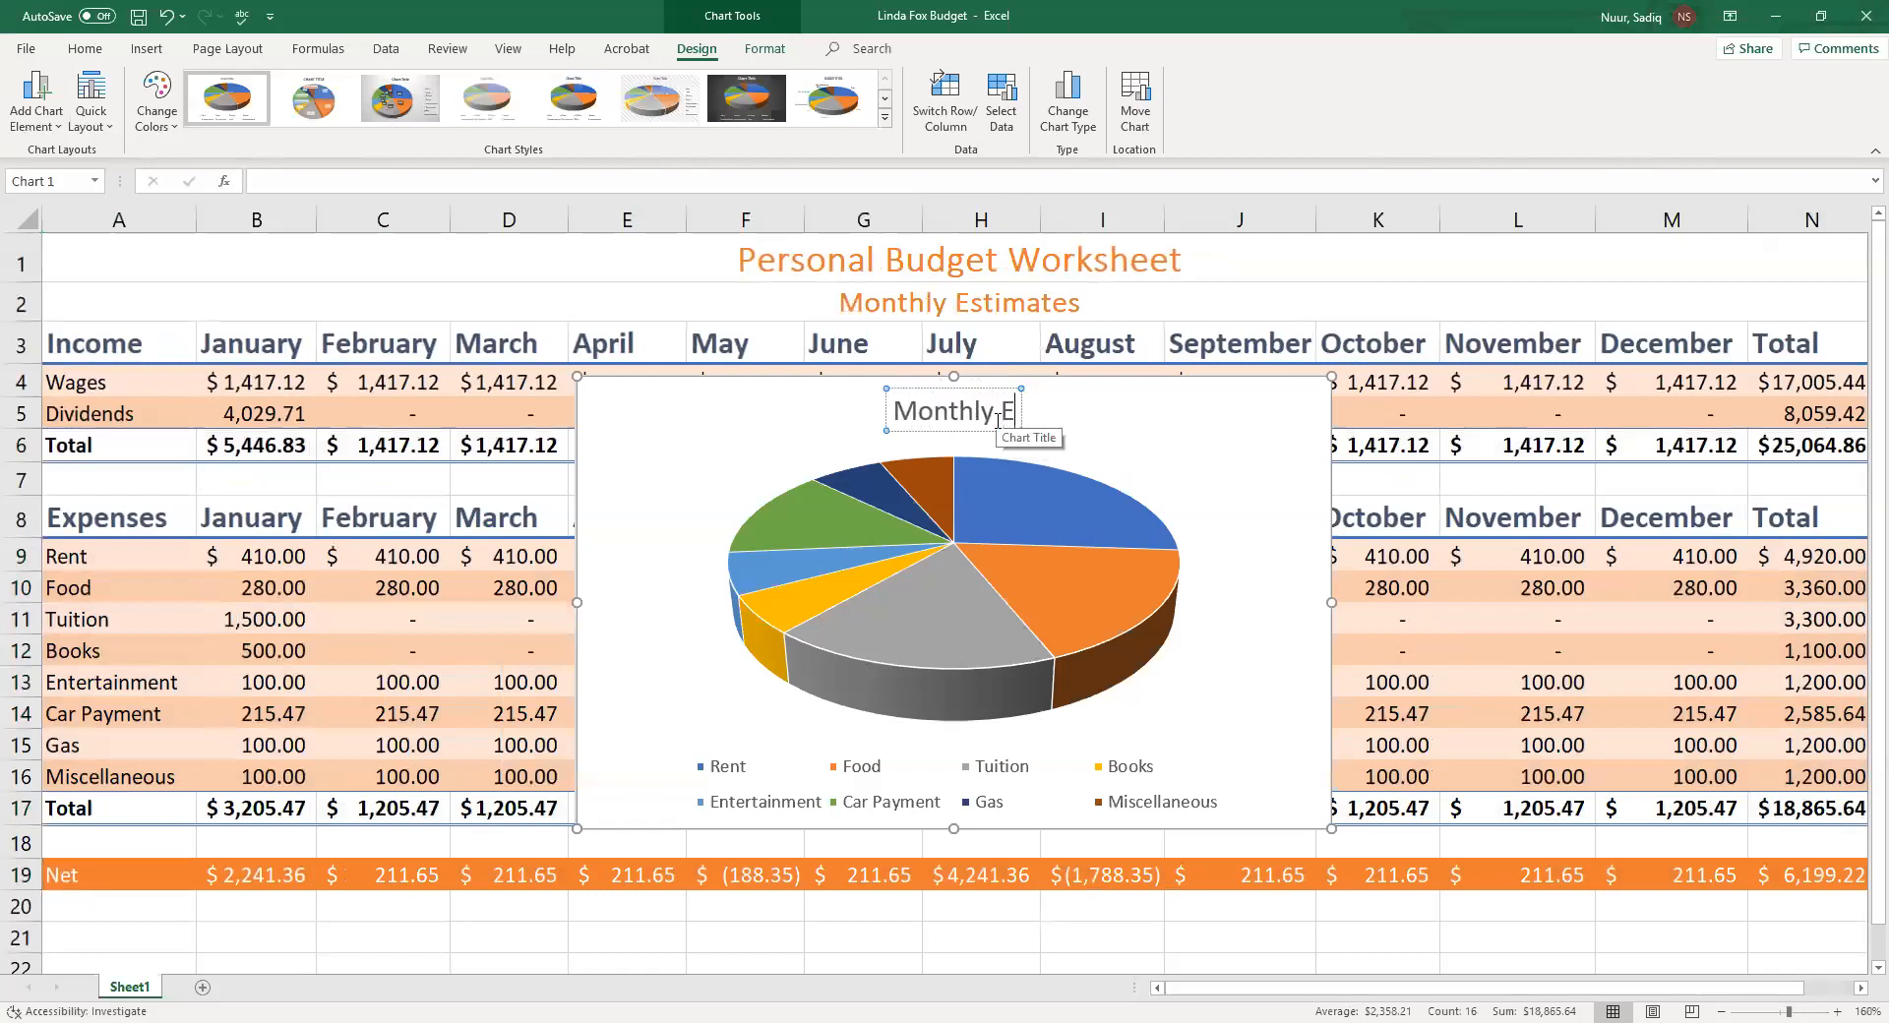
text(xpen)
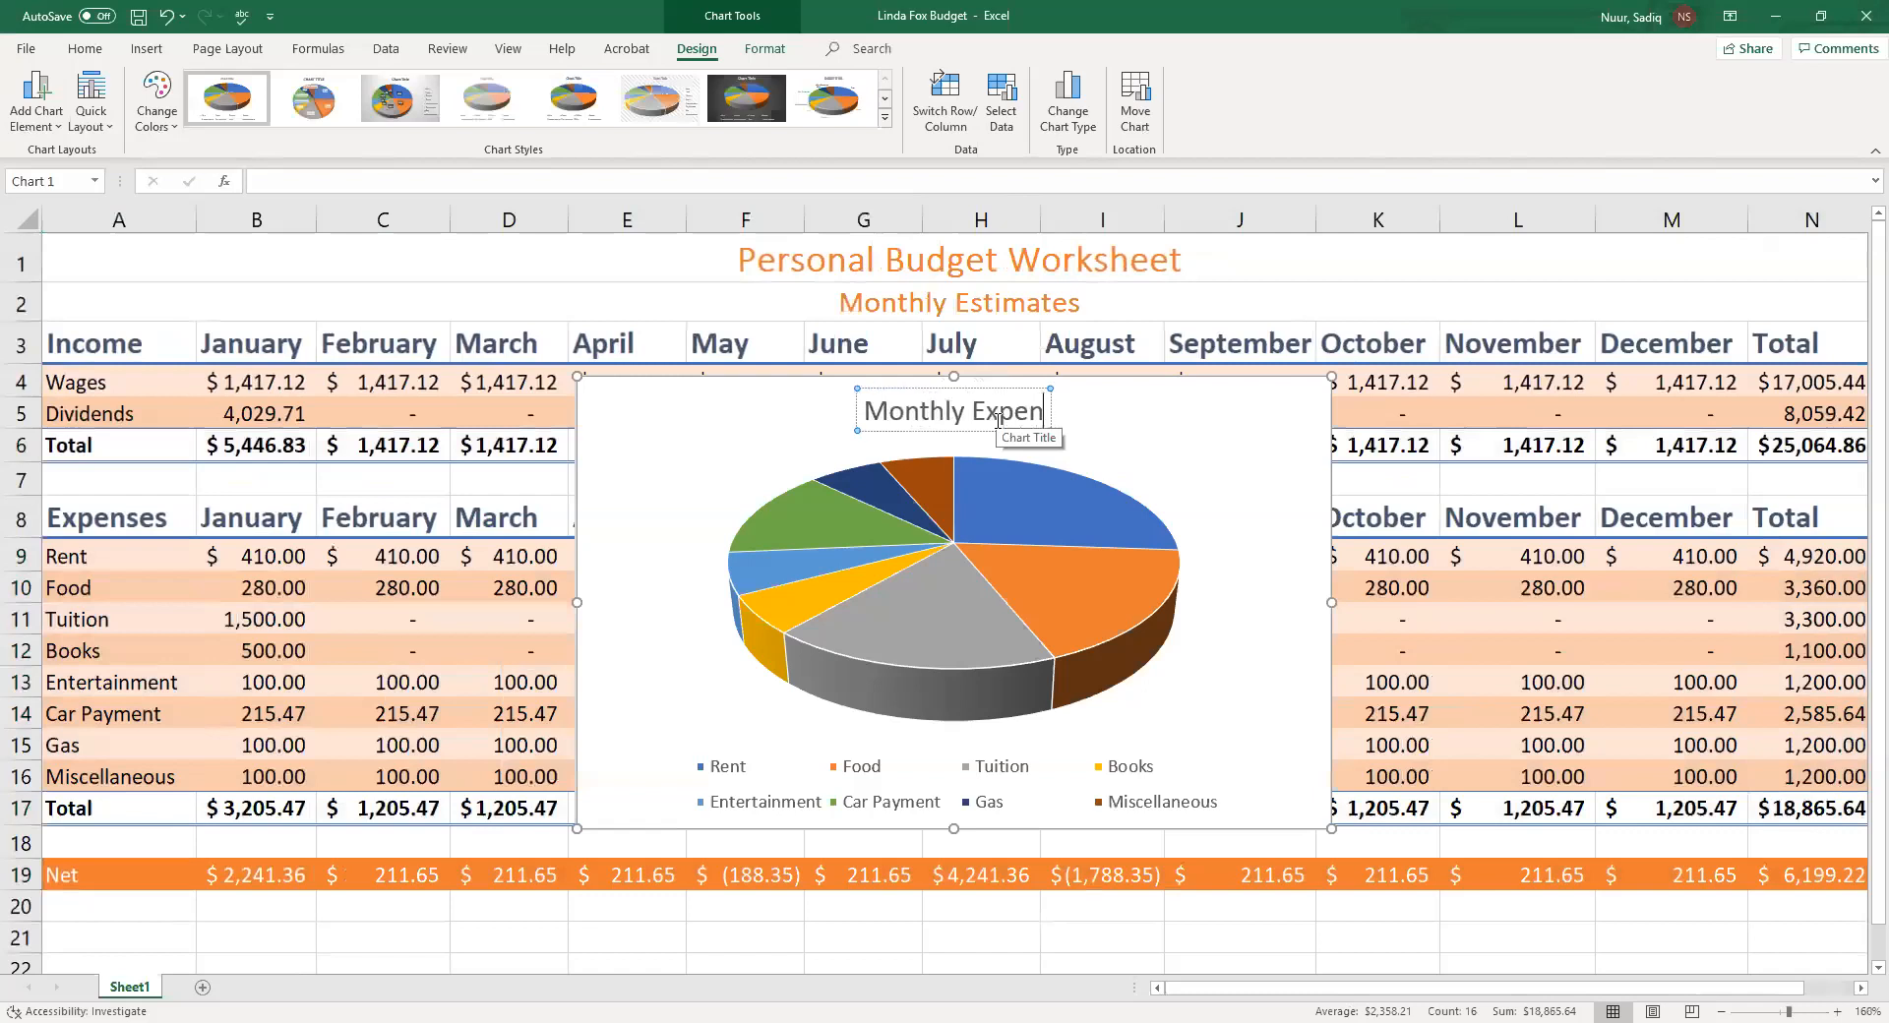
text(ses)
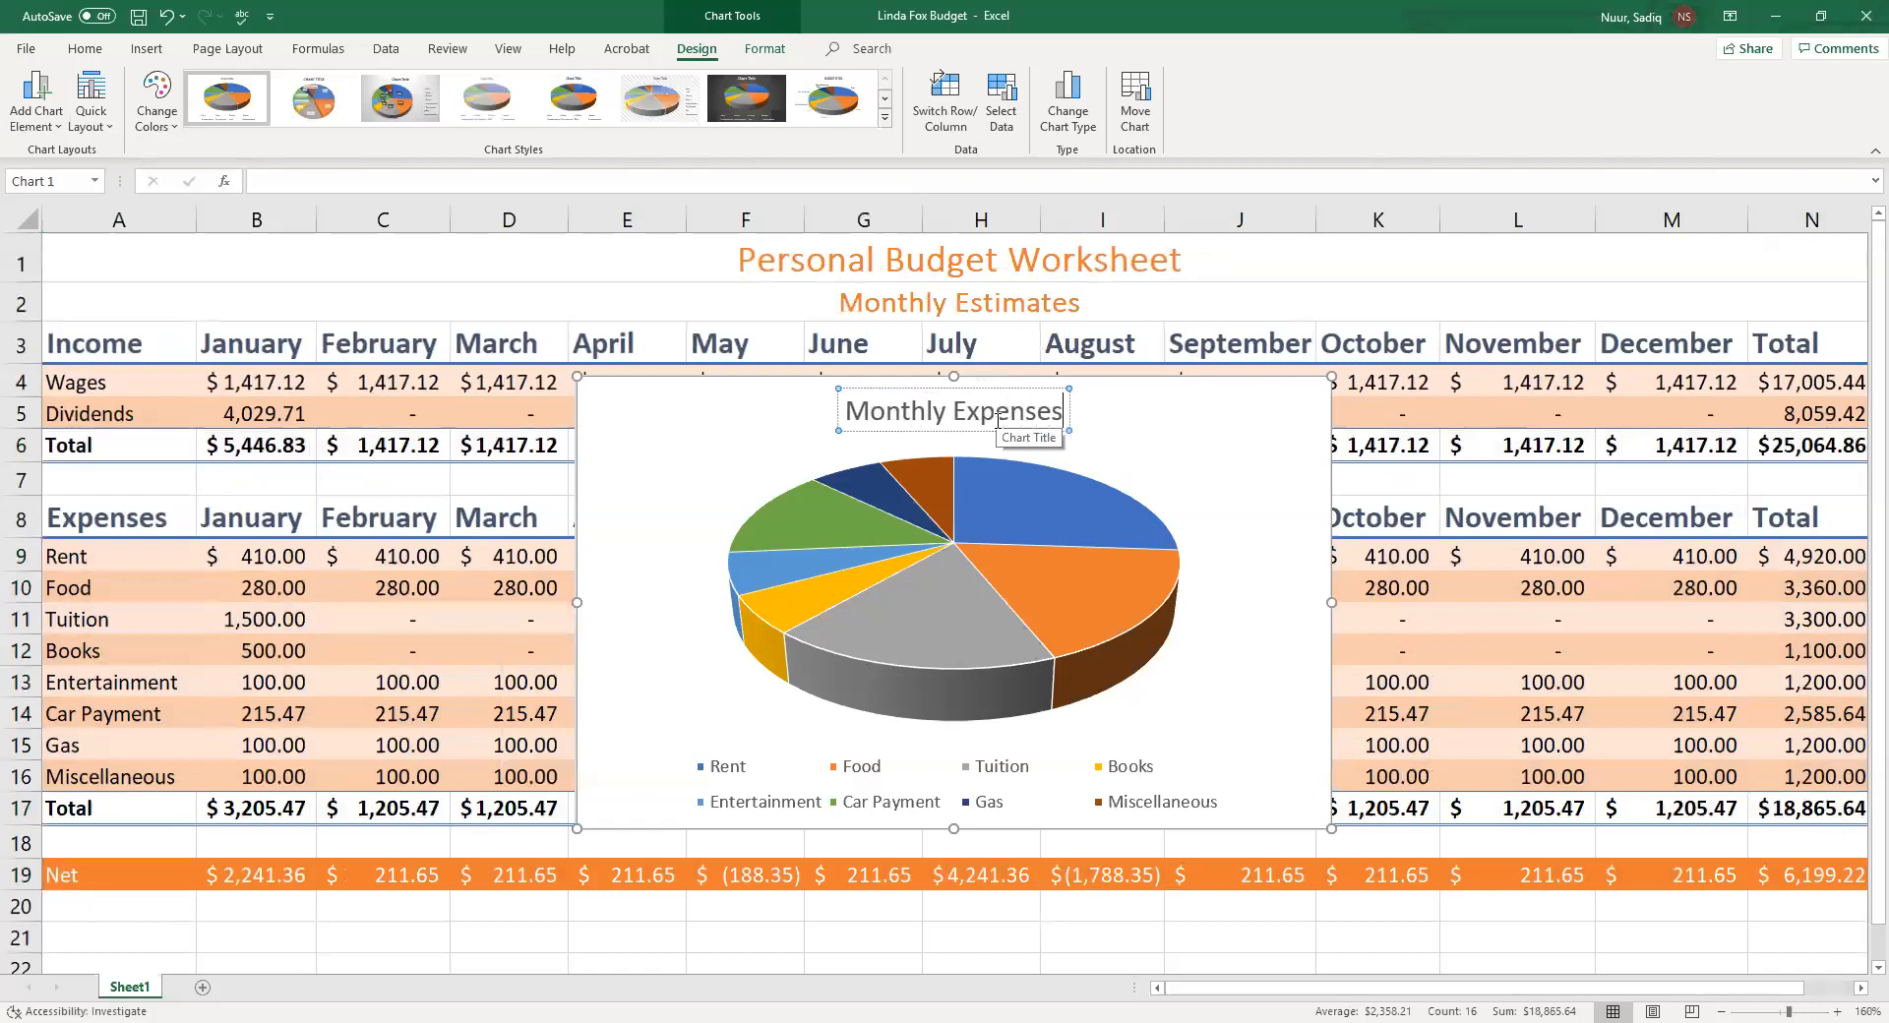
click(1192, 454)
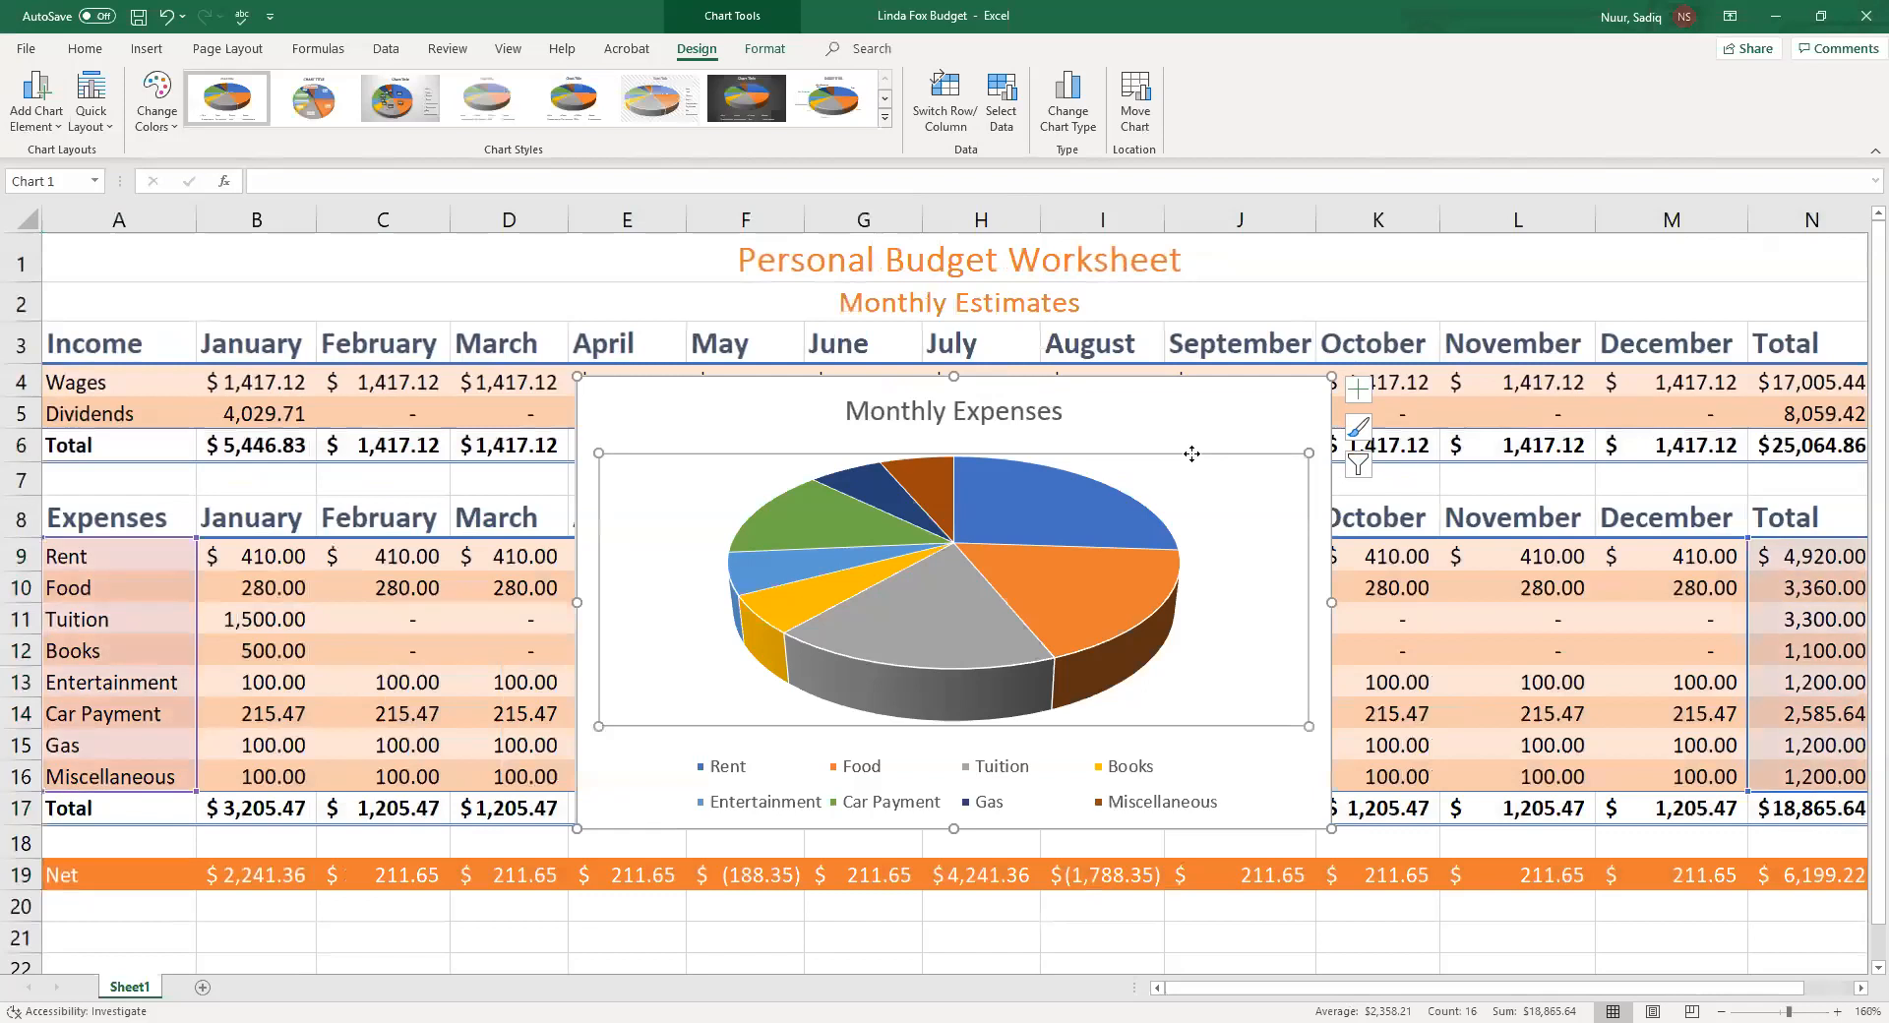
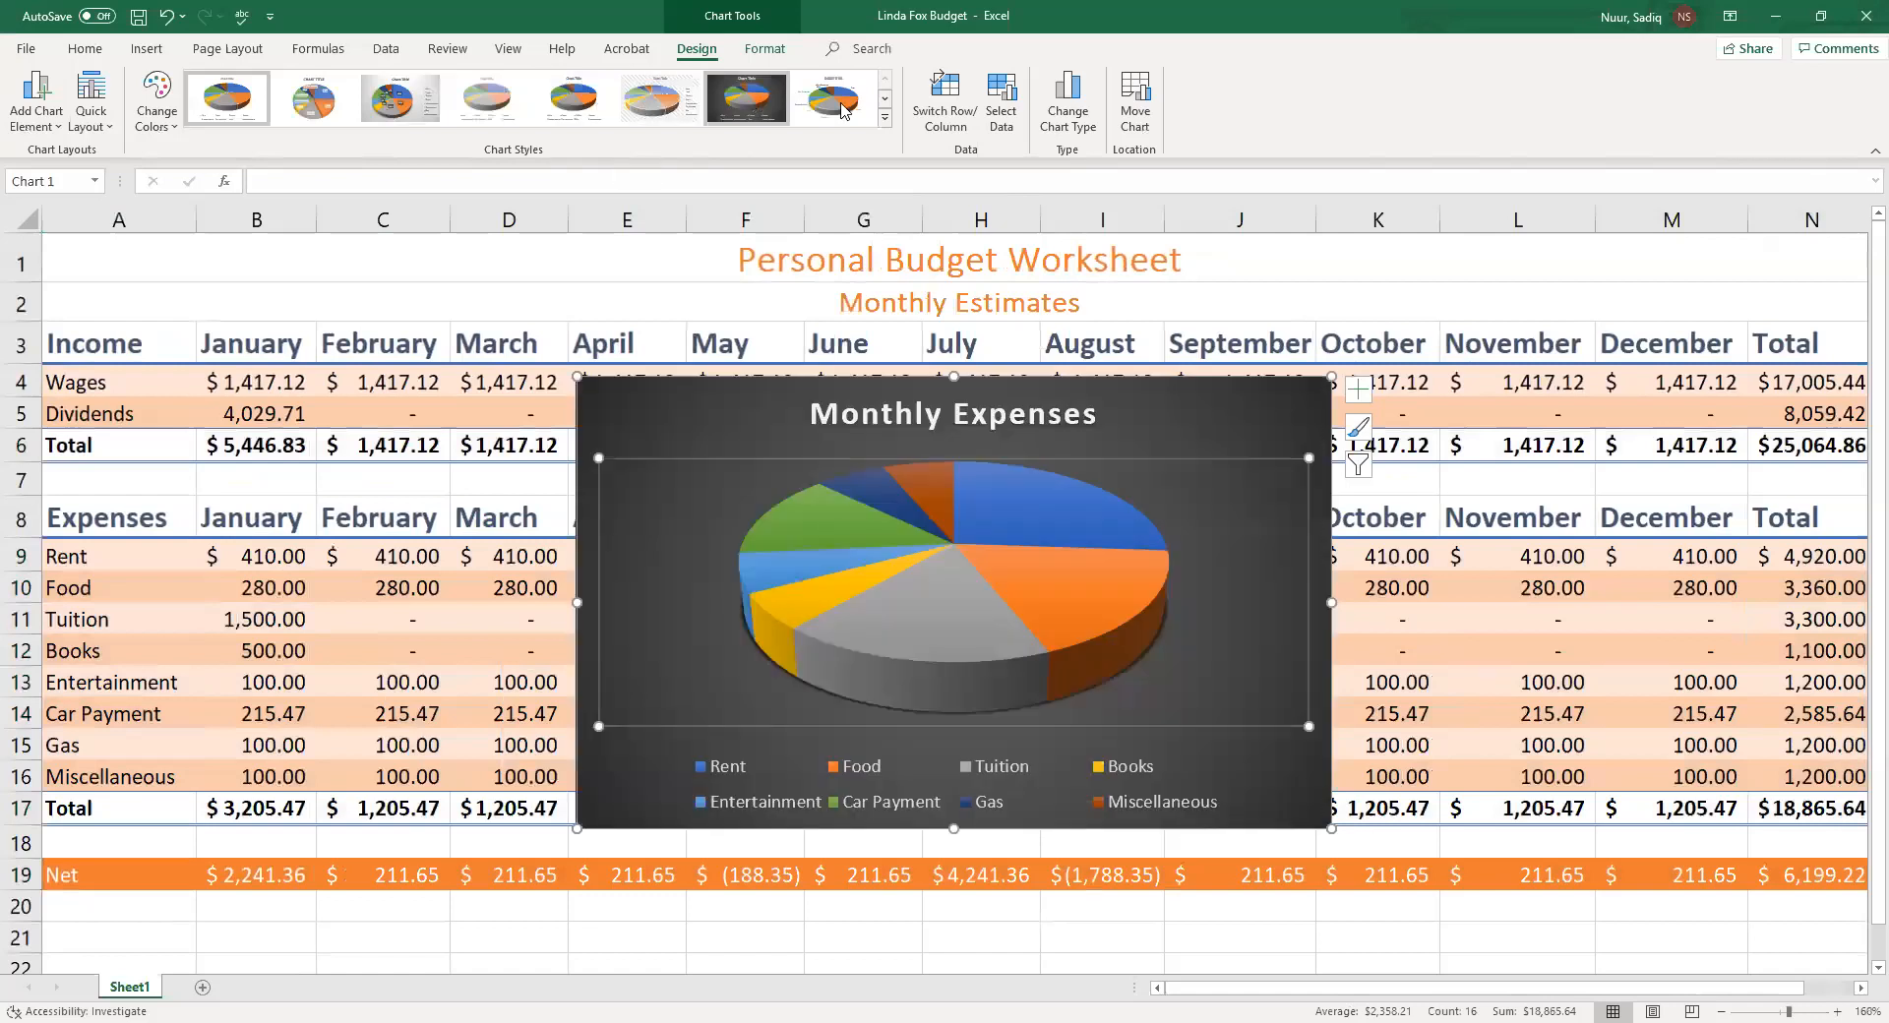
Browse the available chart styles in the style gallery and the Chart Styles panel
click(887, 123)
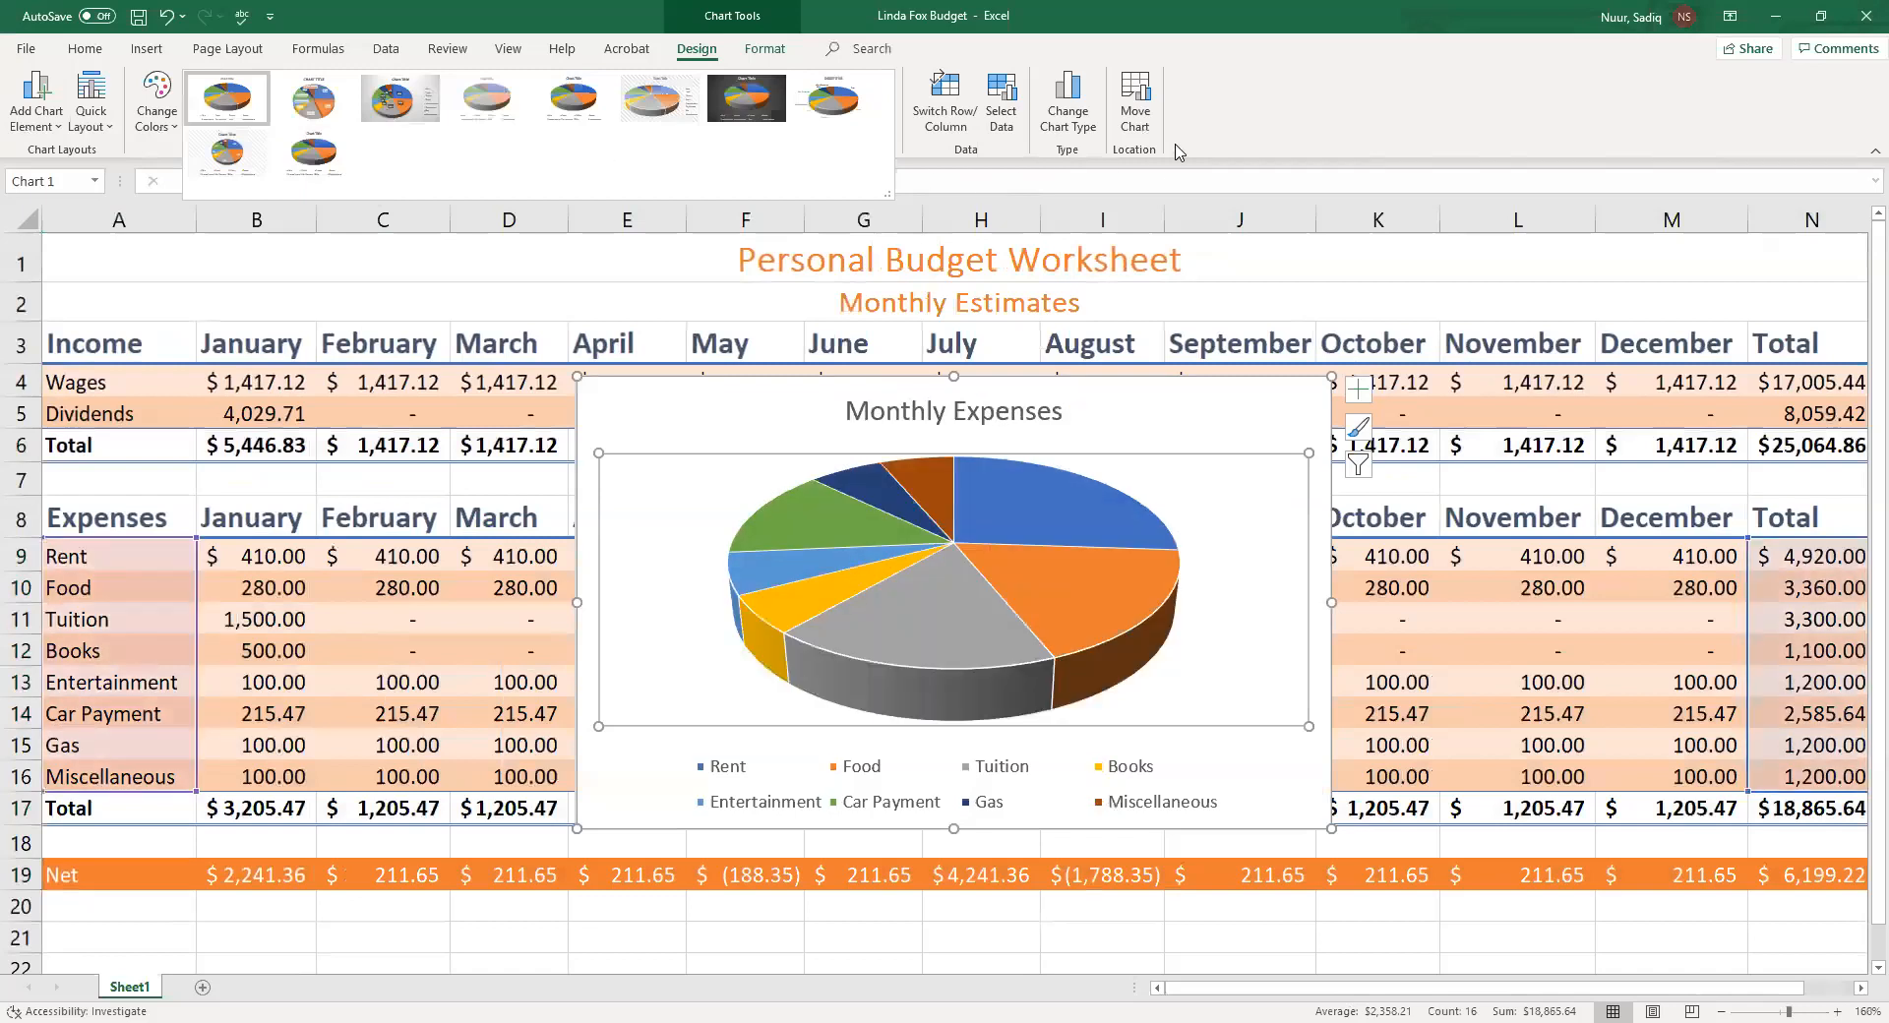
click(421, 115)
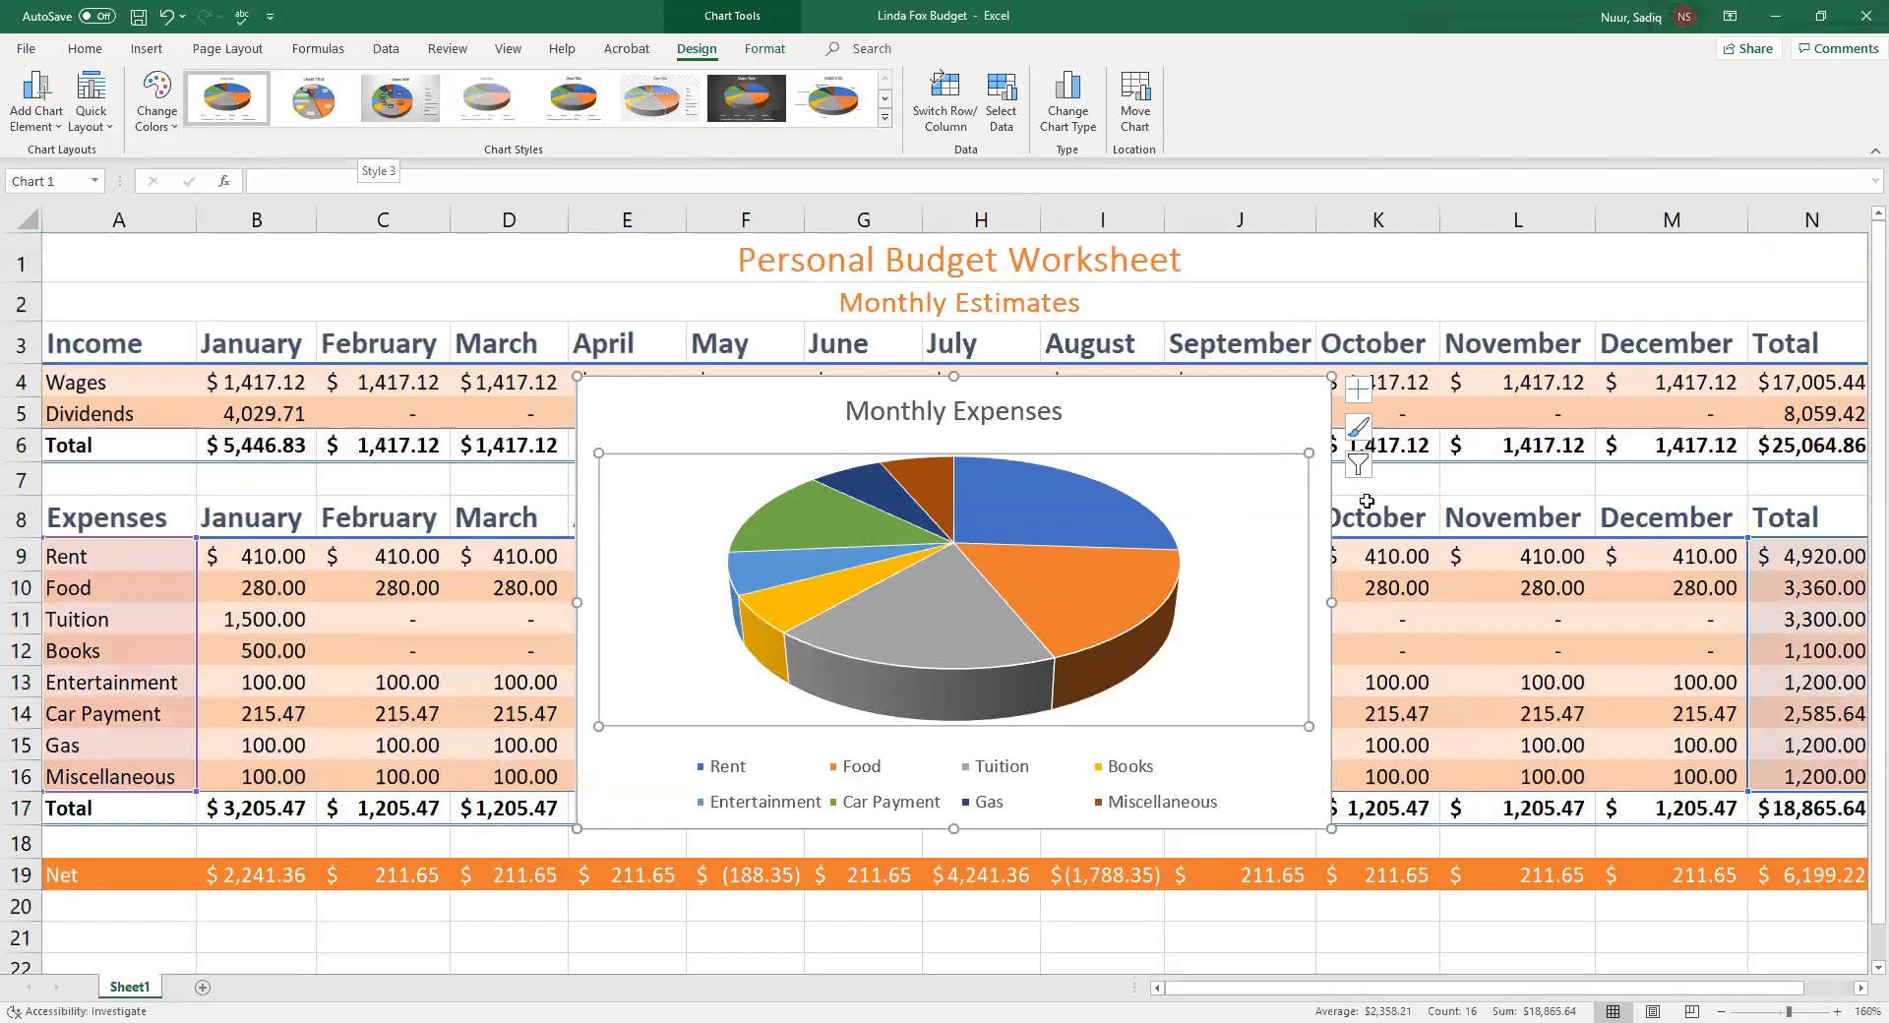
click(1359, 426)
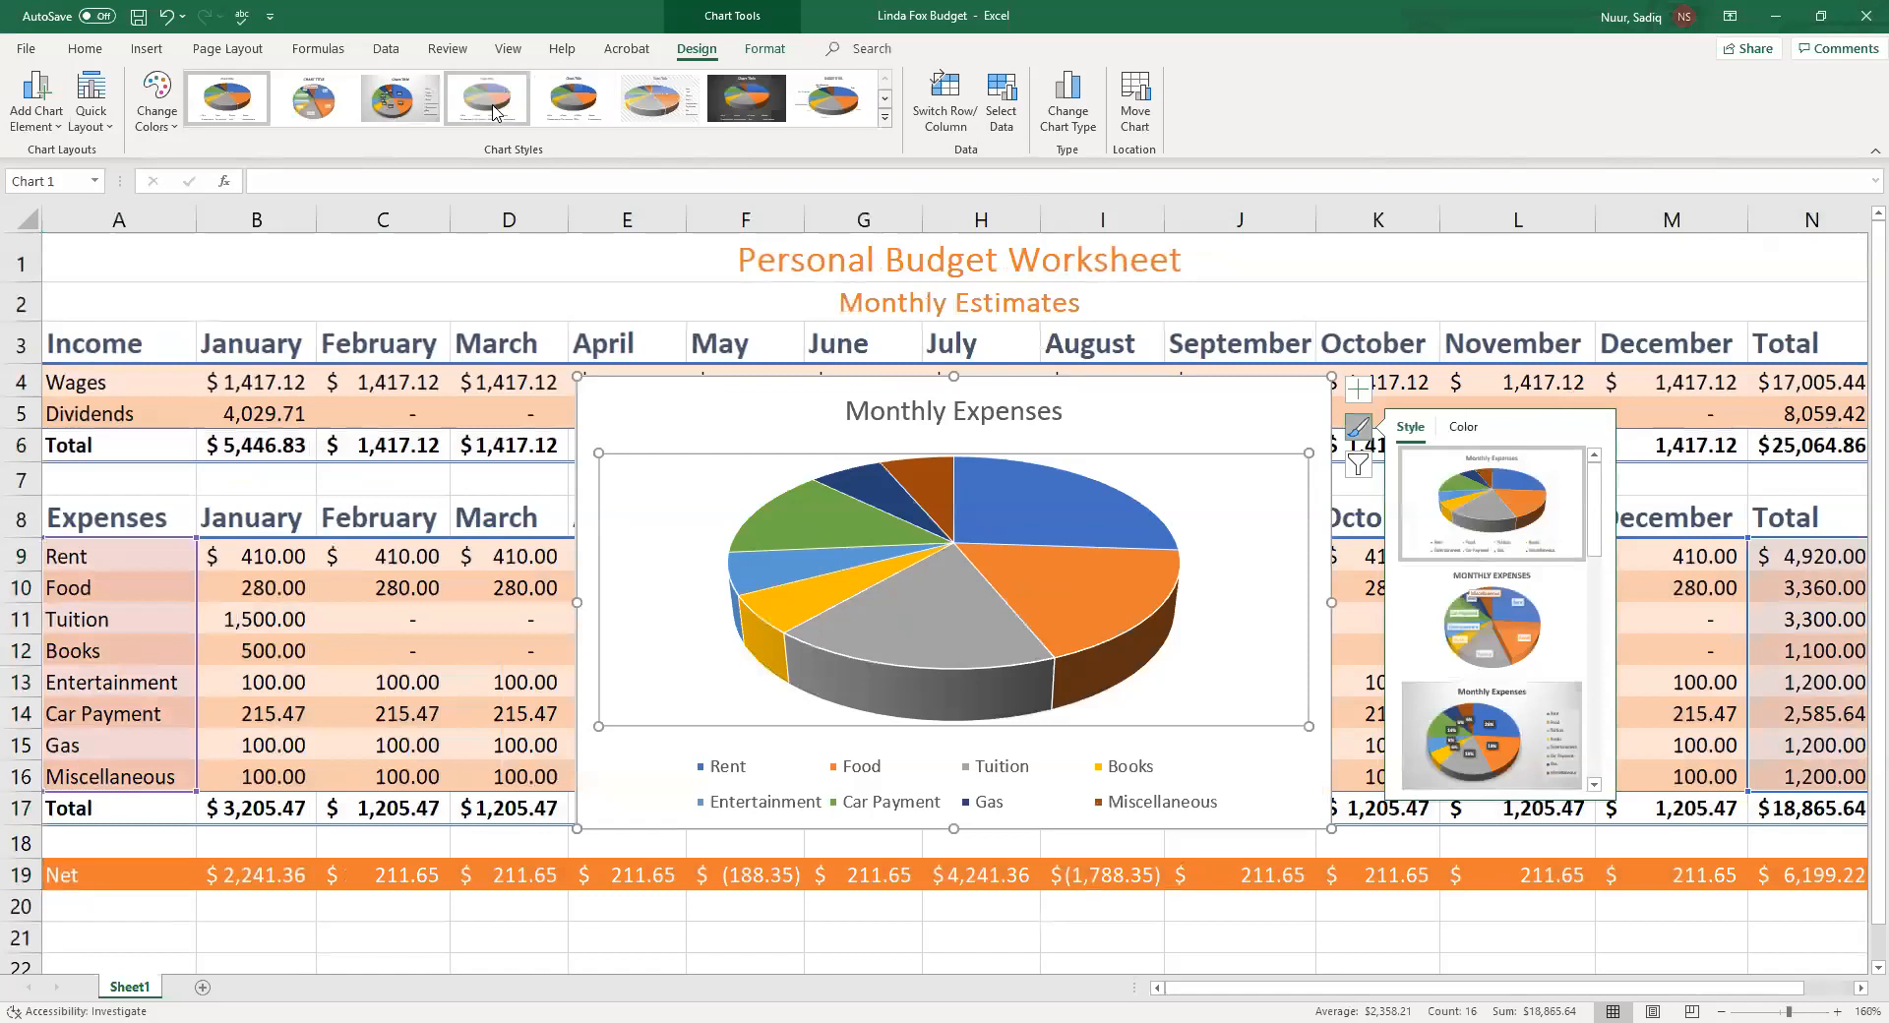
click(457, 110)
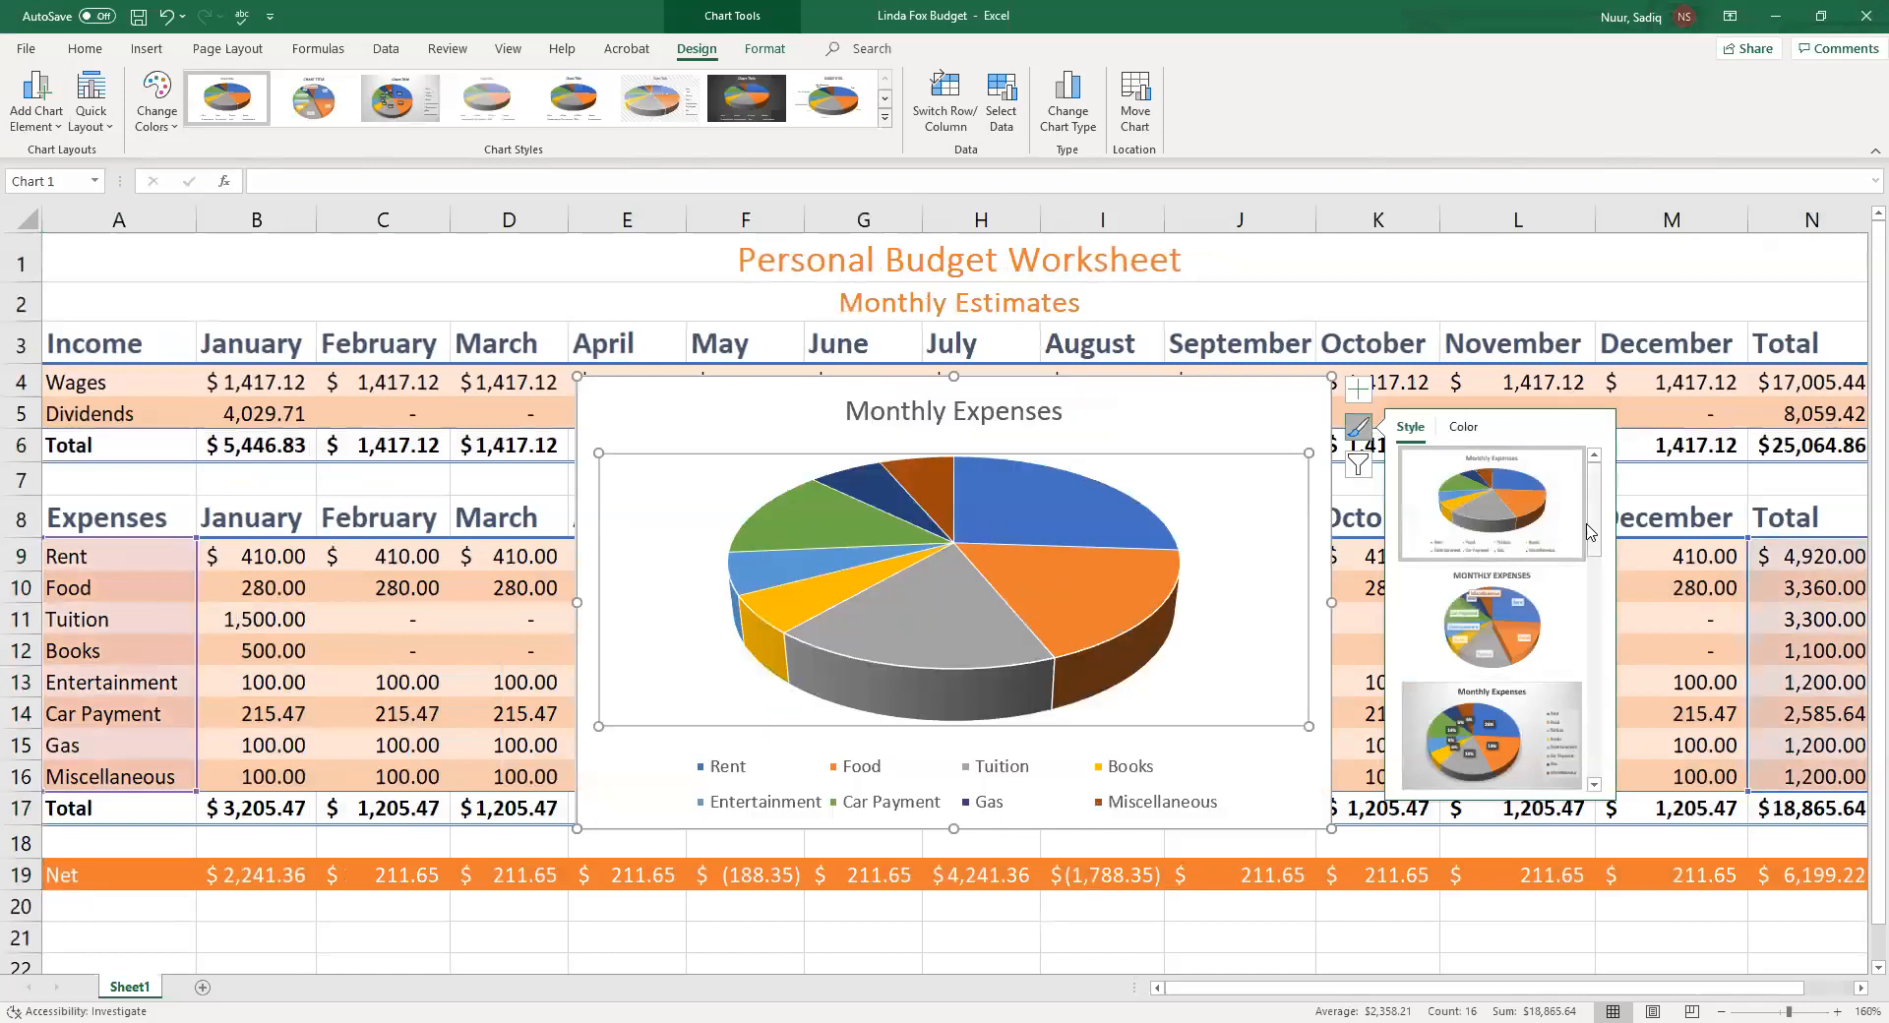
drag(1600, 527, 1614, 586)
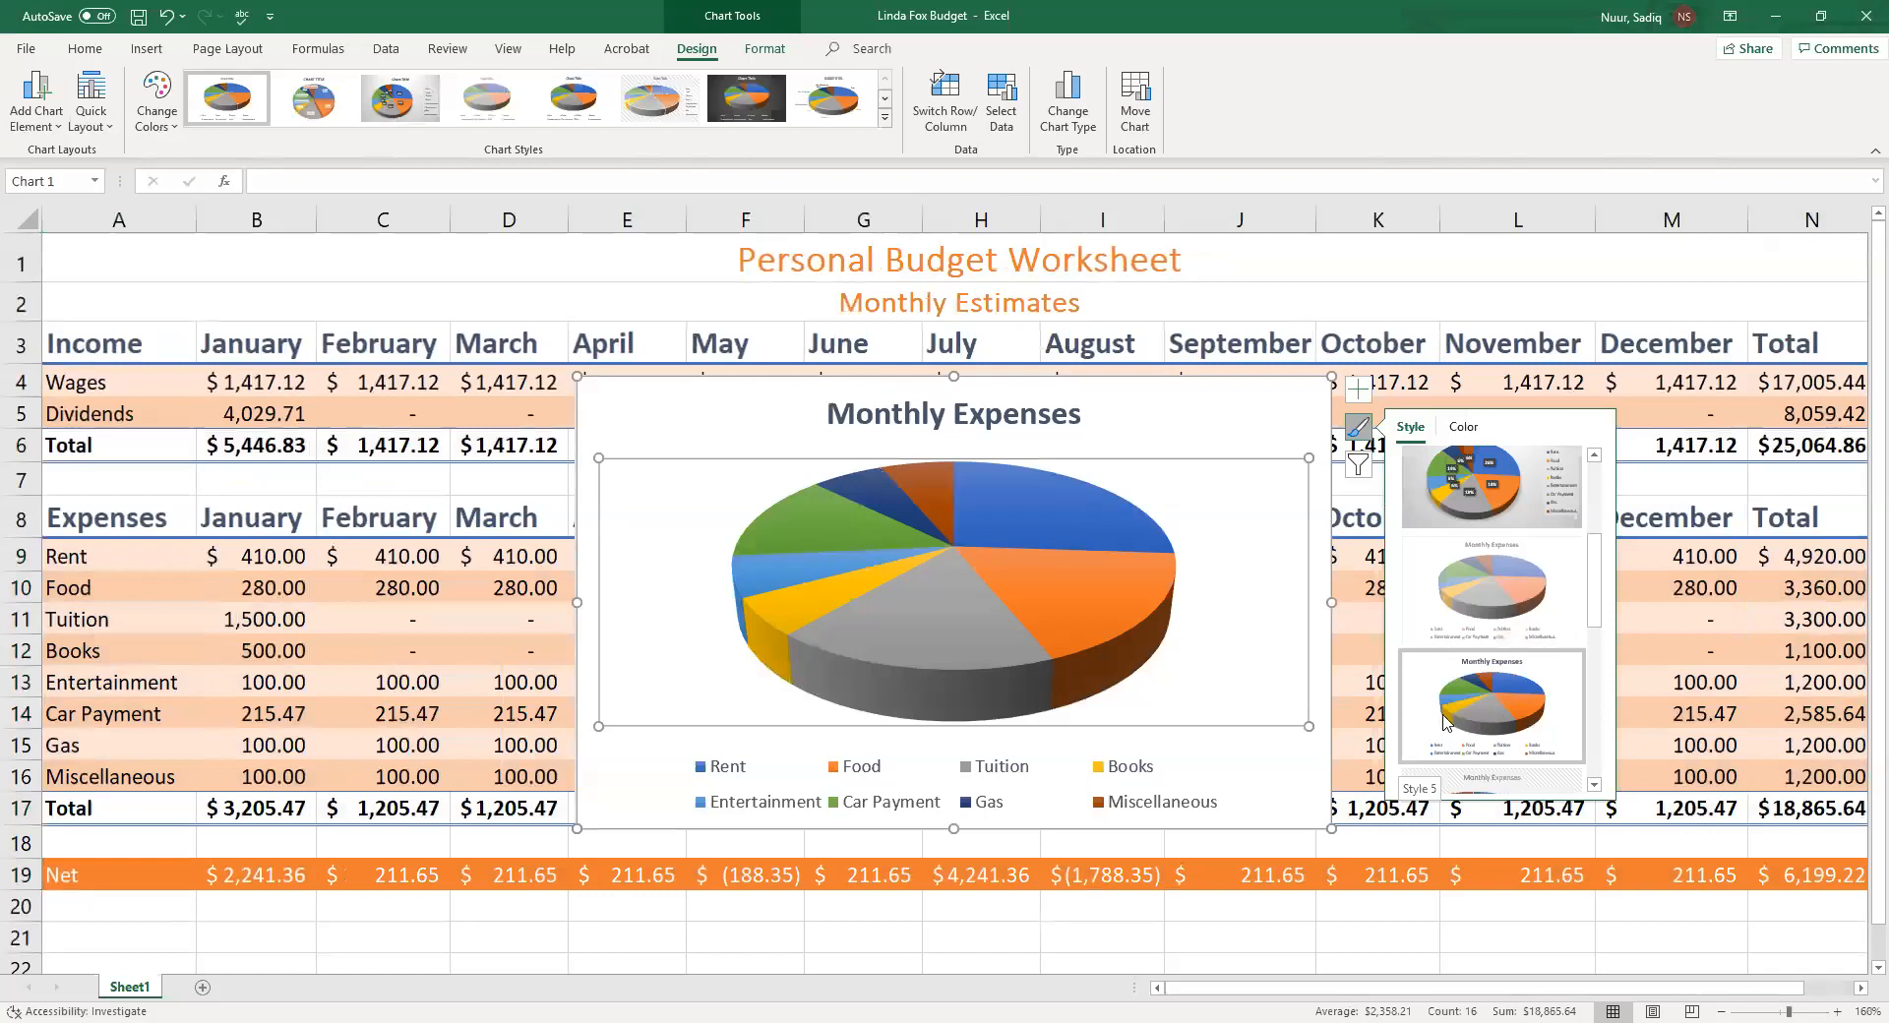
click(1357, 433)
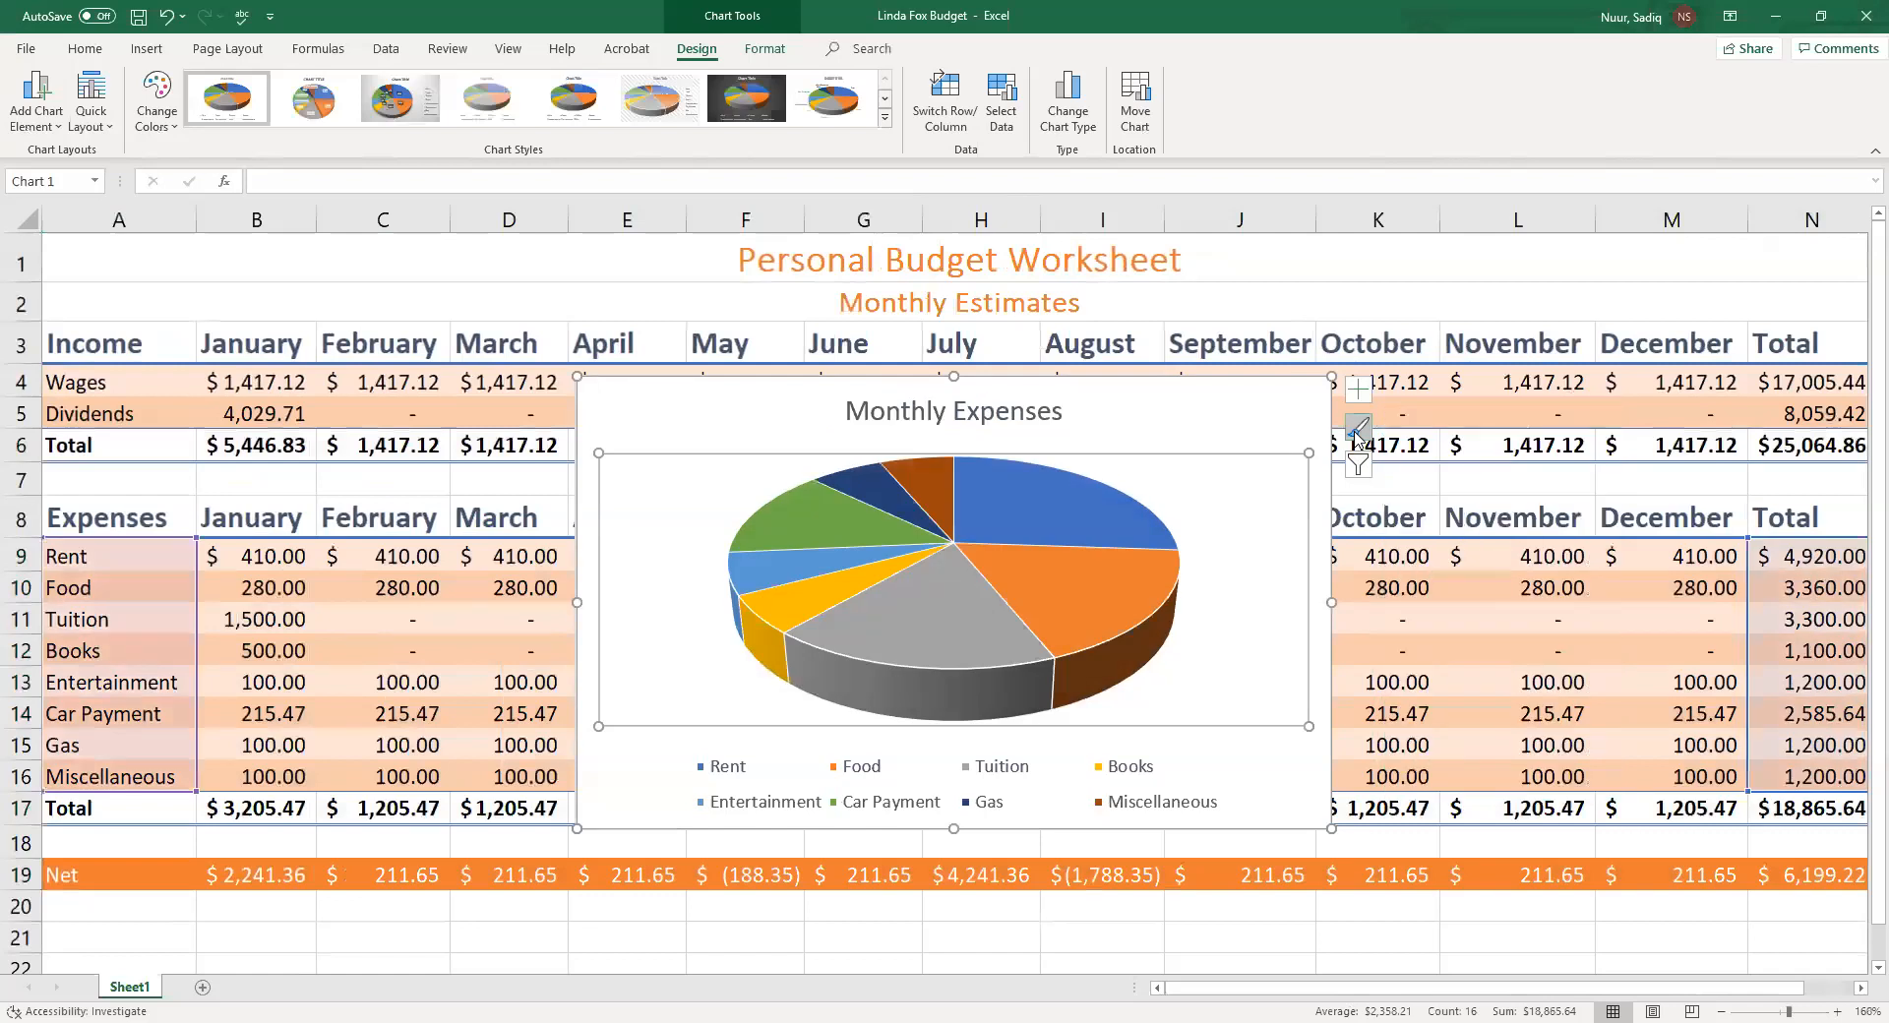
click(1358, 432)
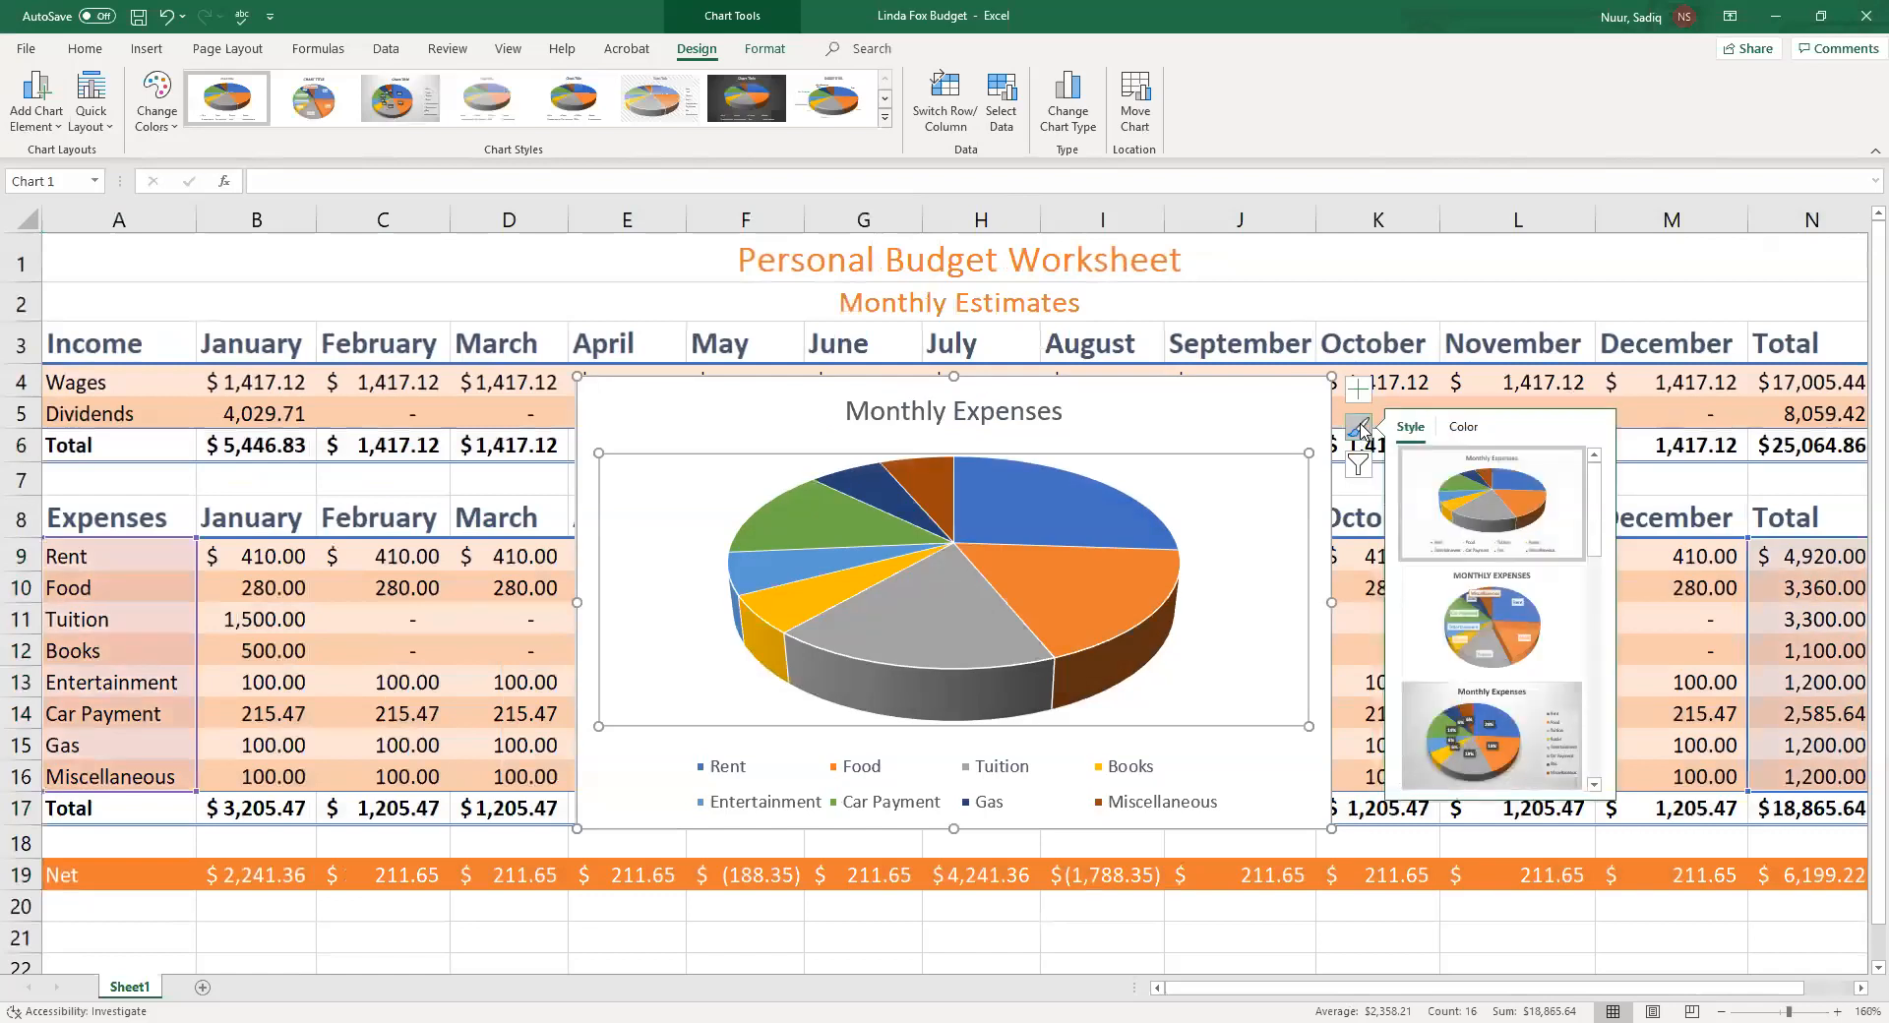
click(1359, 428)
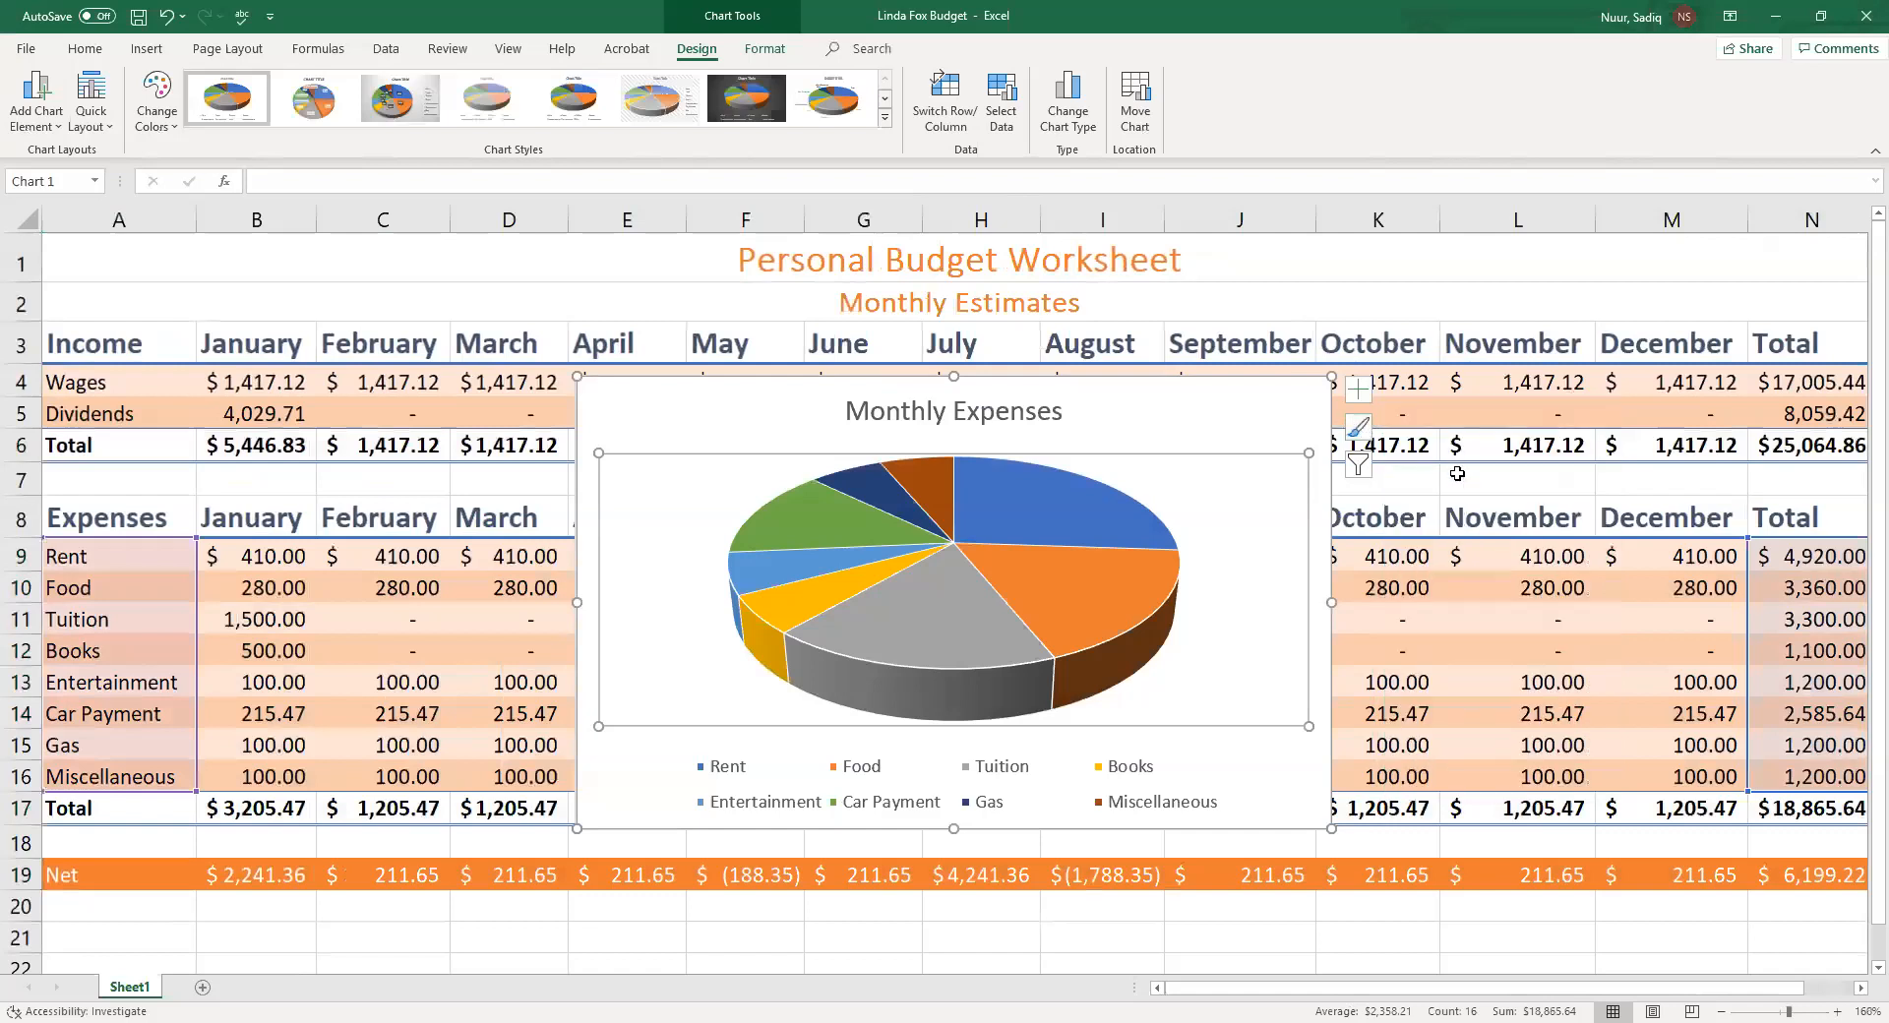
click(1370, 433)
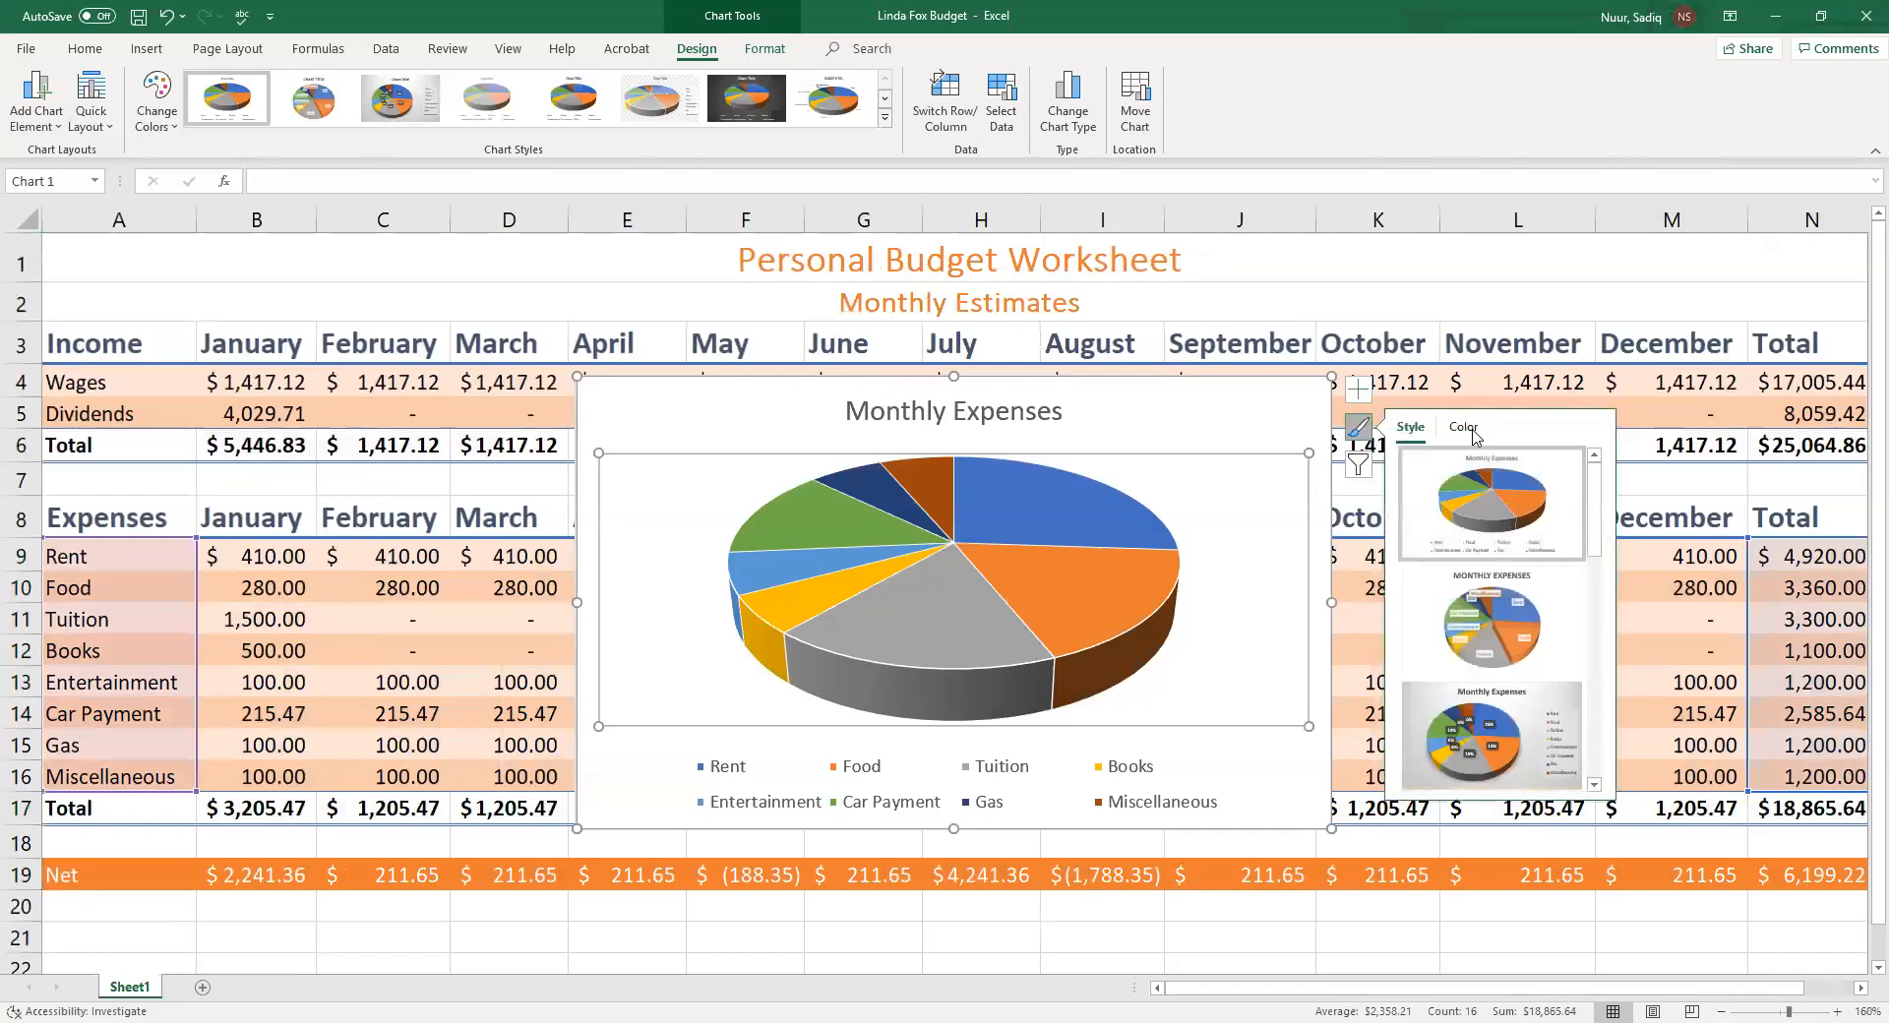
click(1362, 428)
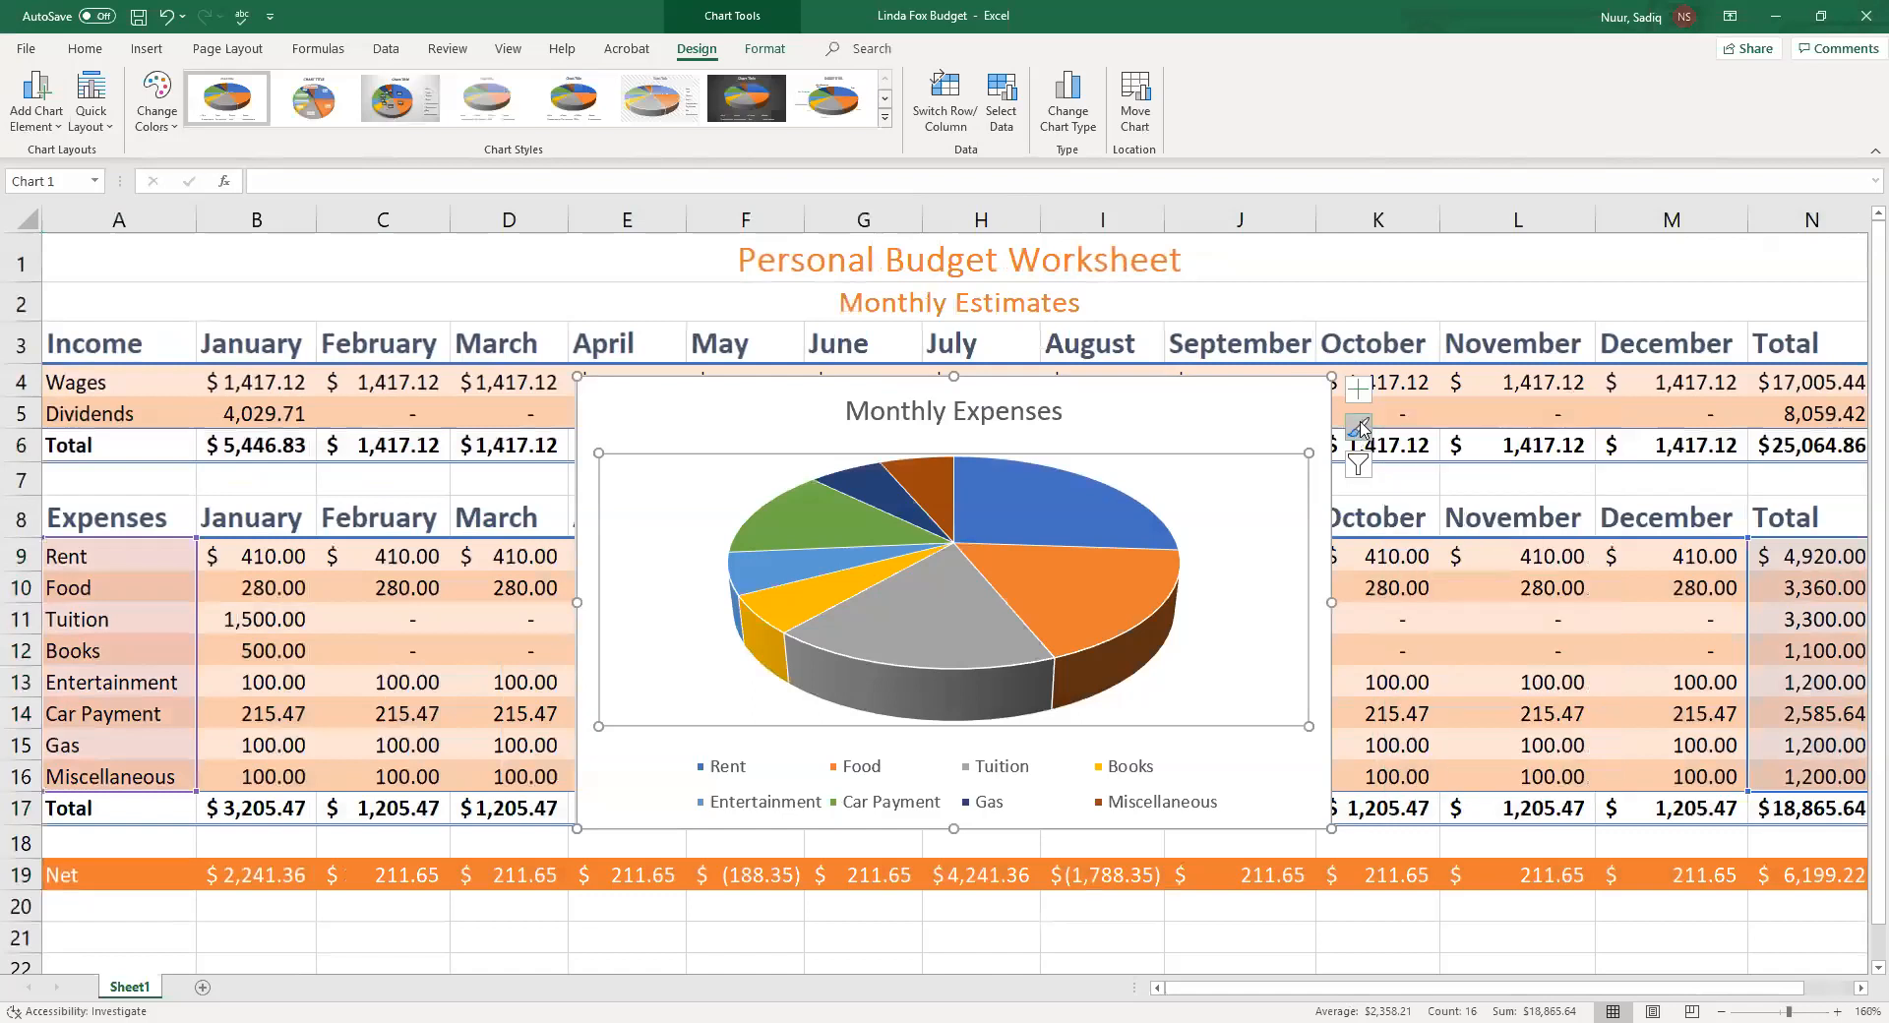
Apply chart Style 5 to the Monthly Expenses pie chart
click(310, 108)
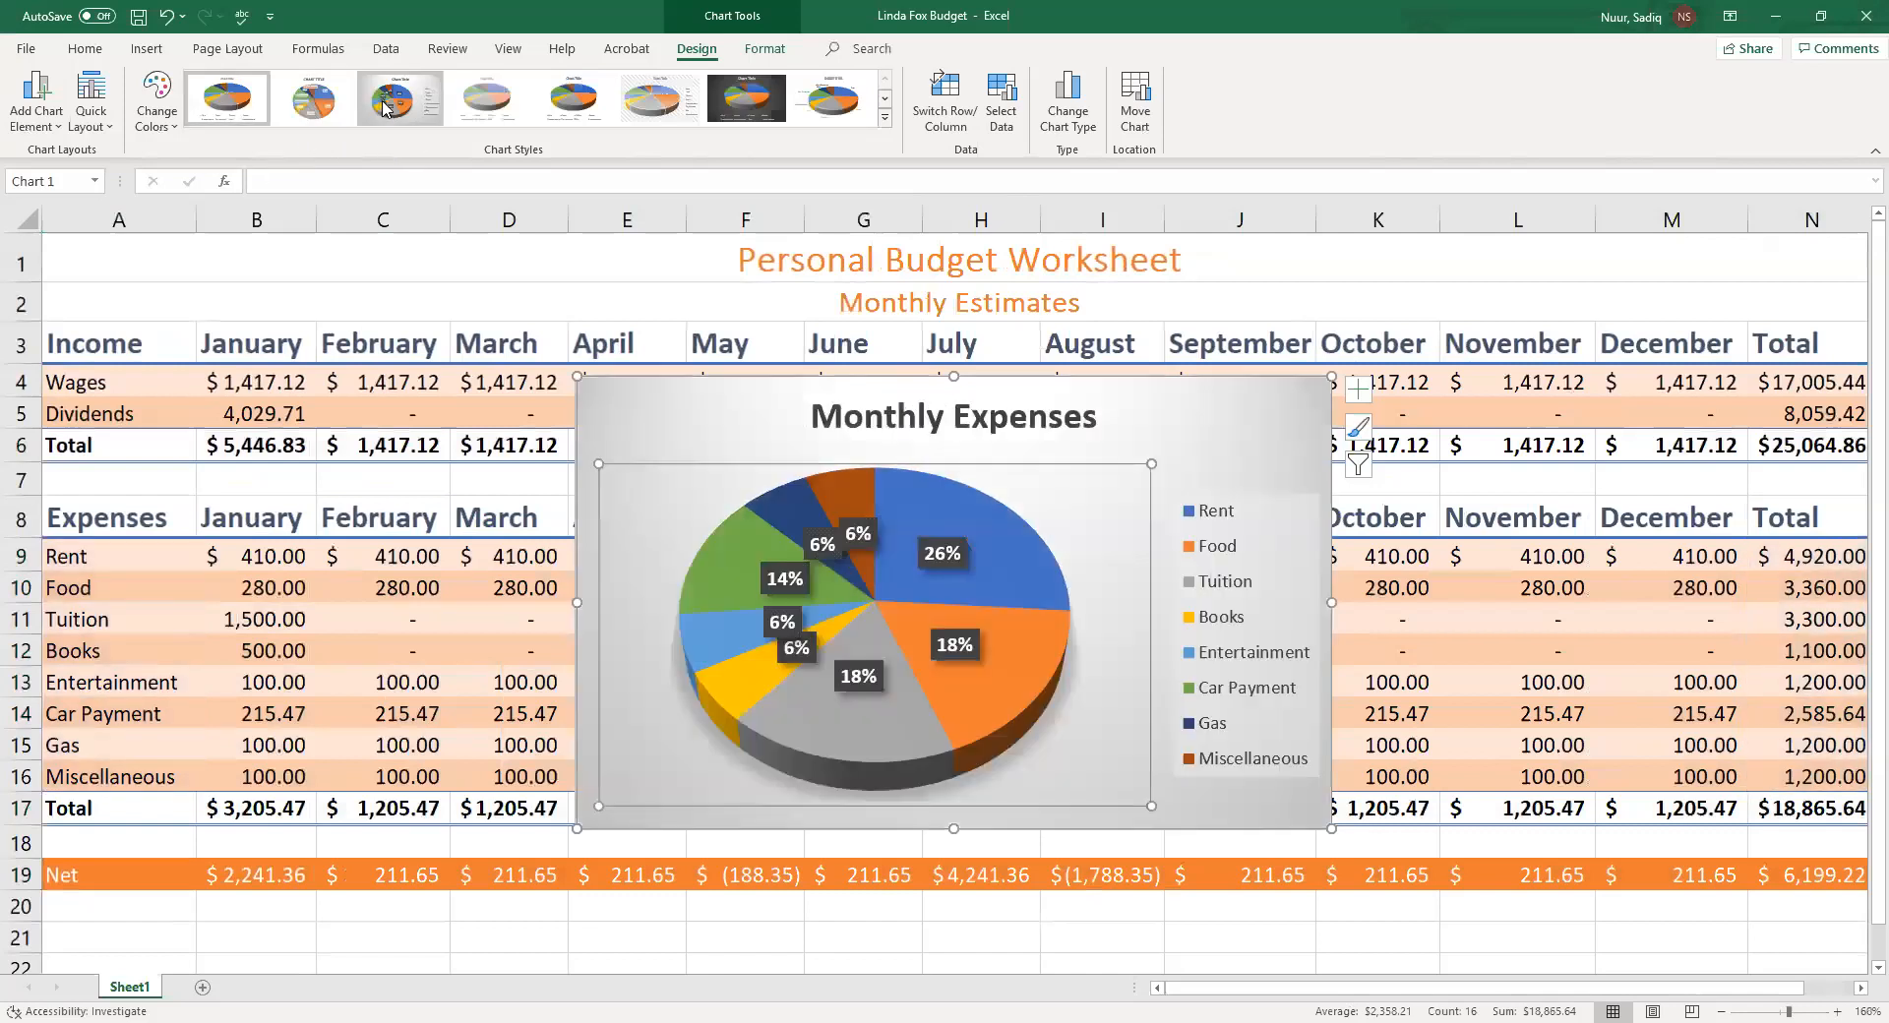
click(492, 108)
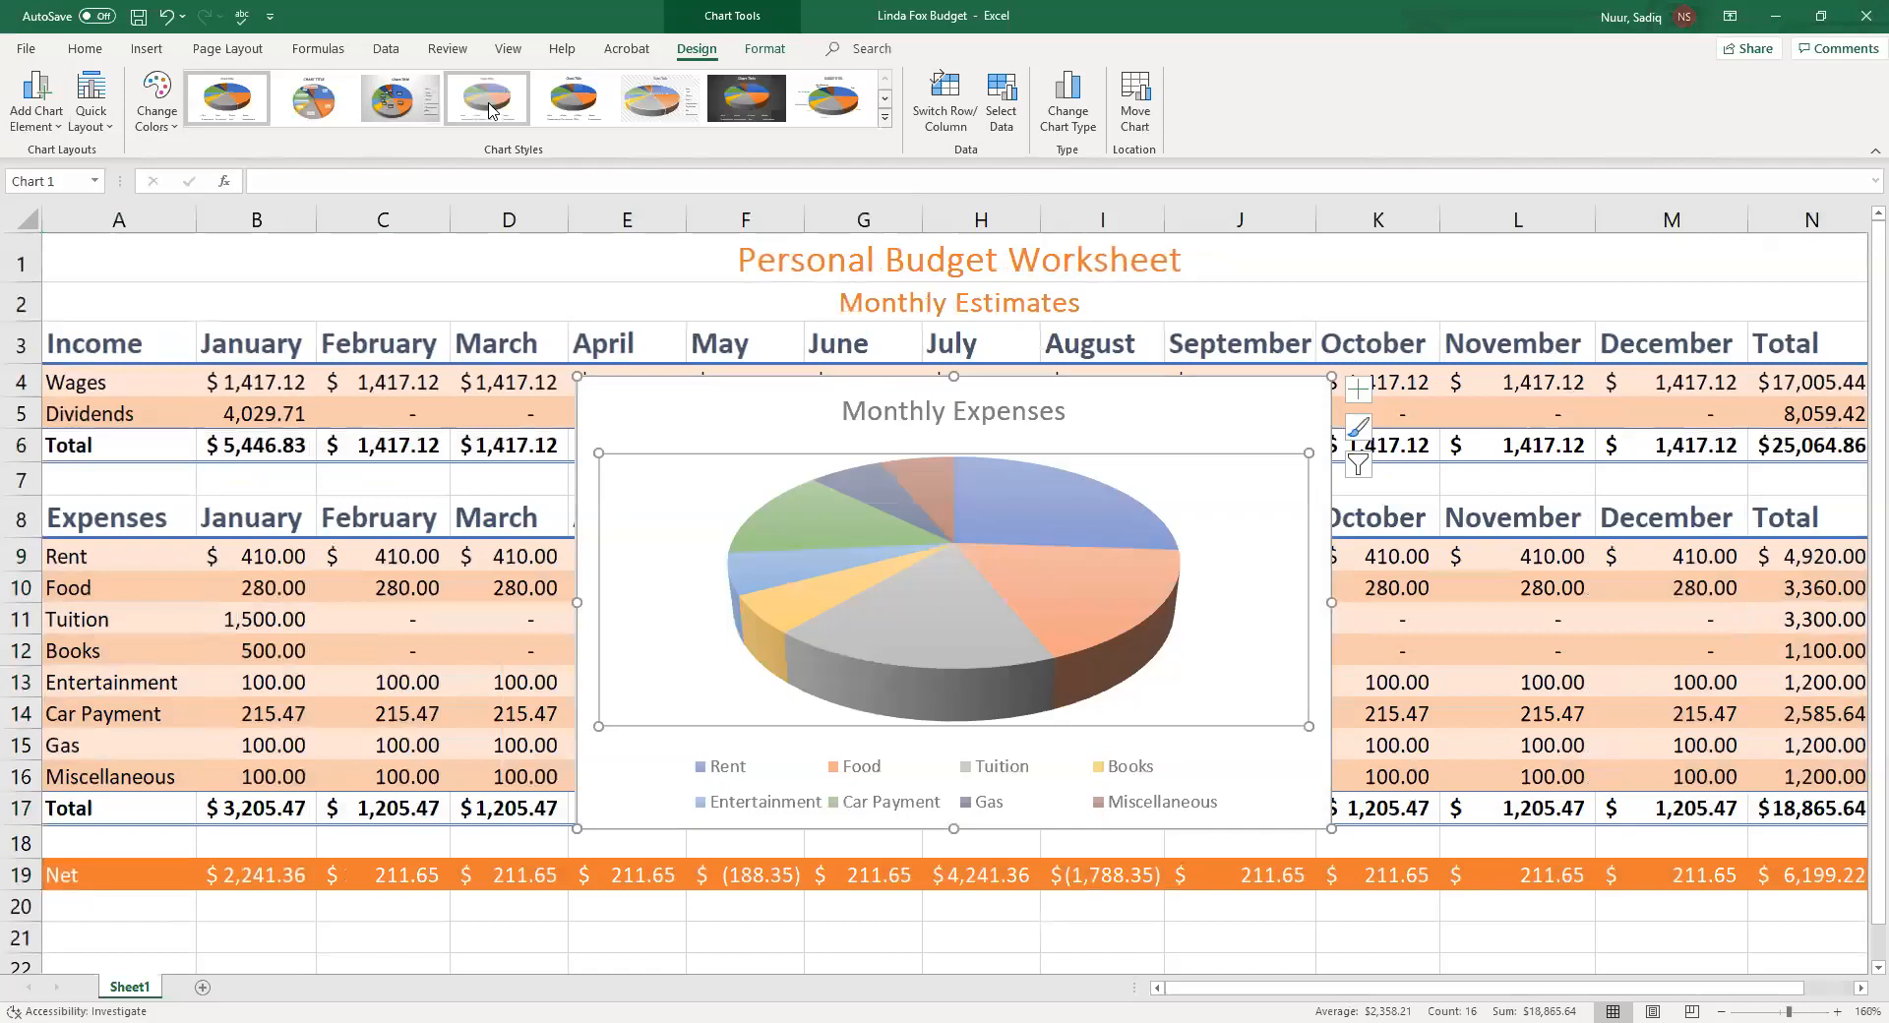
click(568, 104)
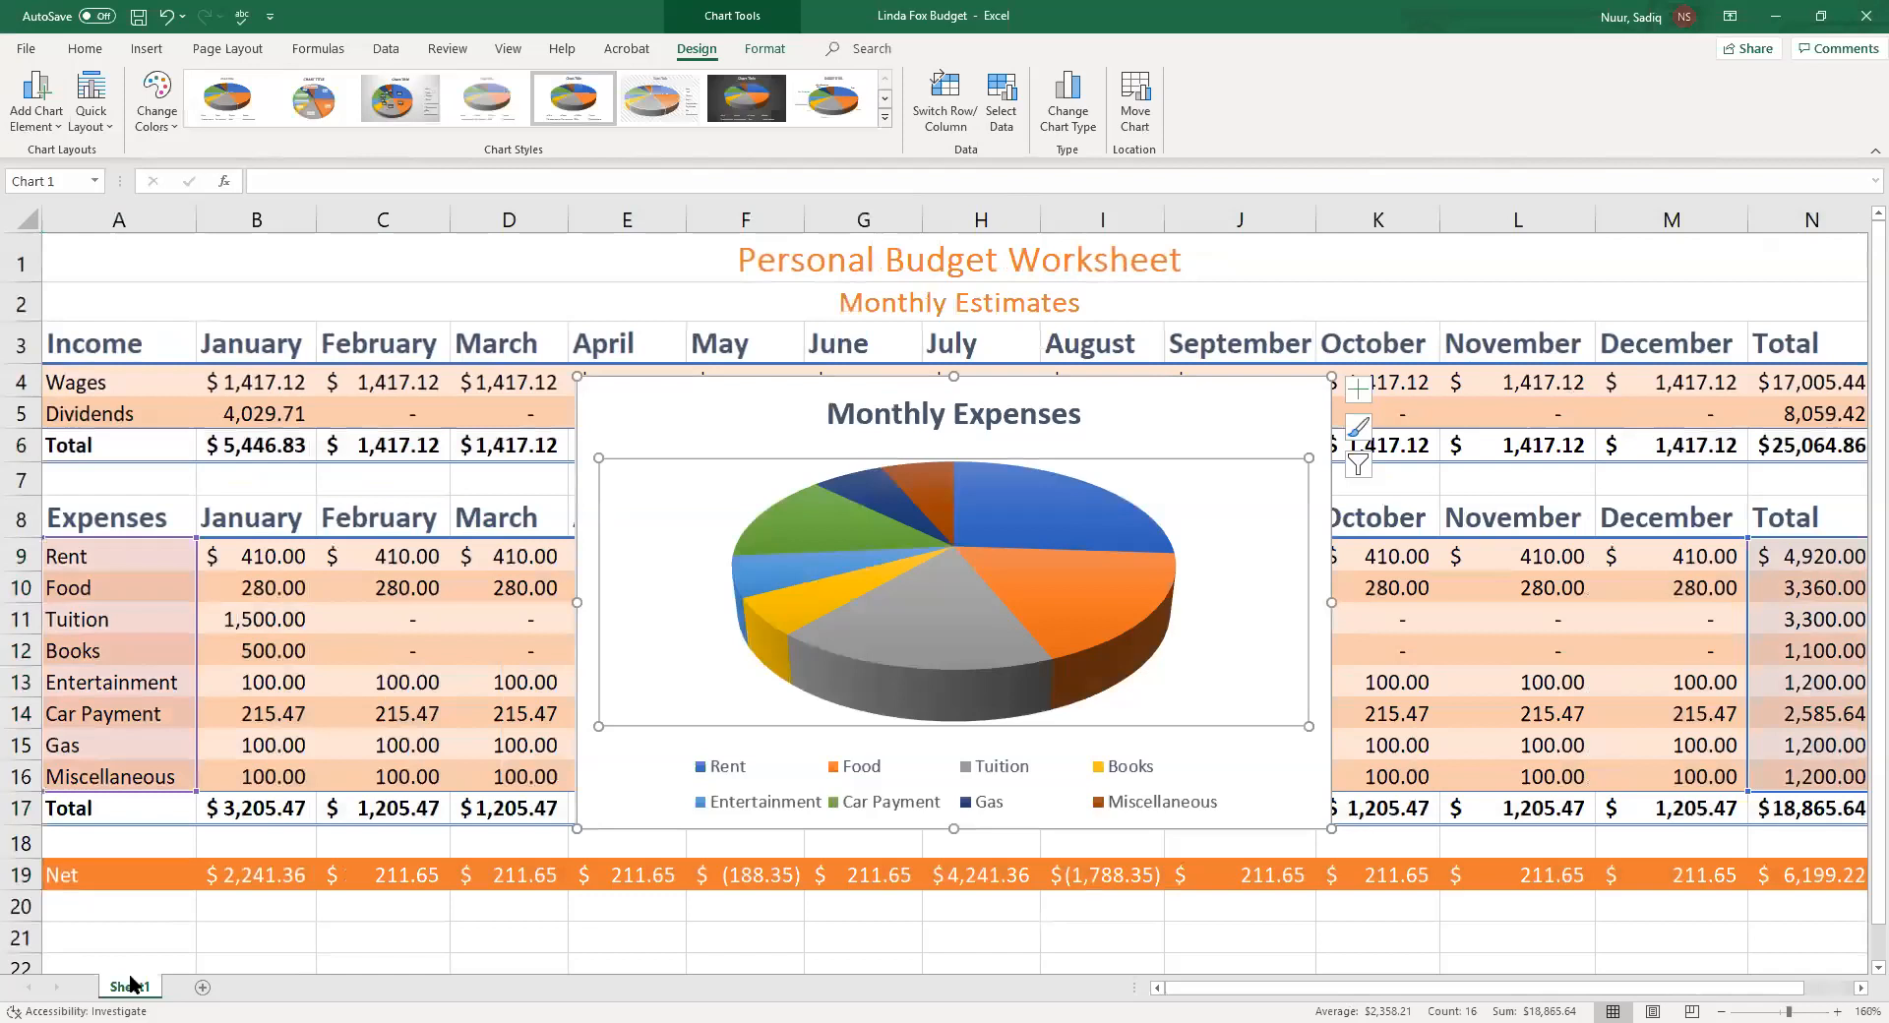
Rename the worksheet to Monthly Finances
double_click(130, 984)
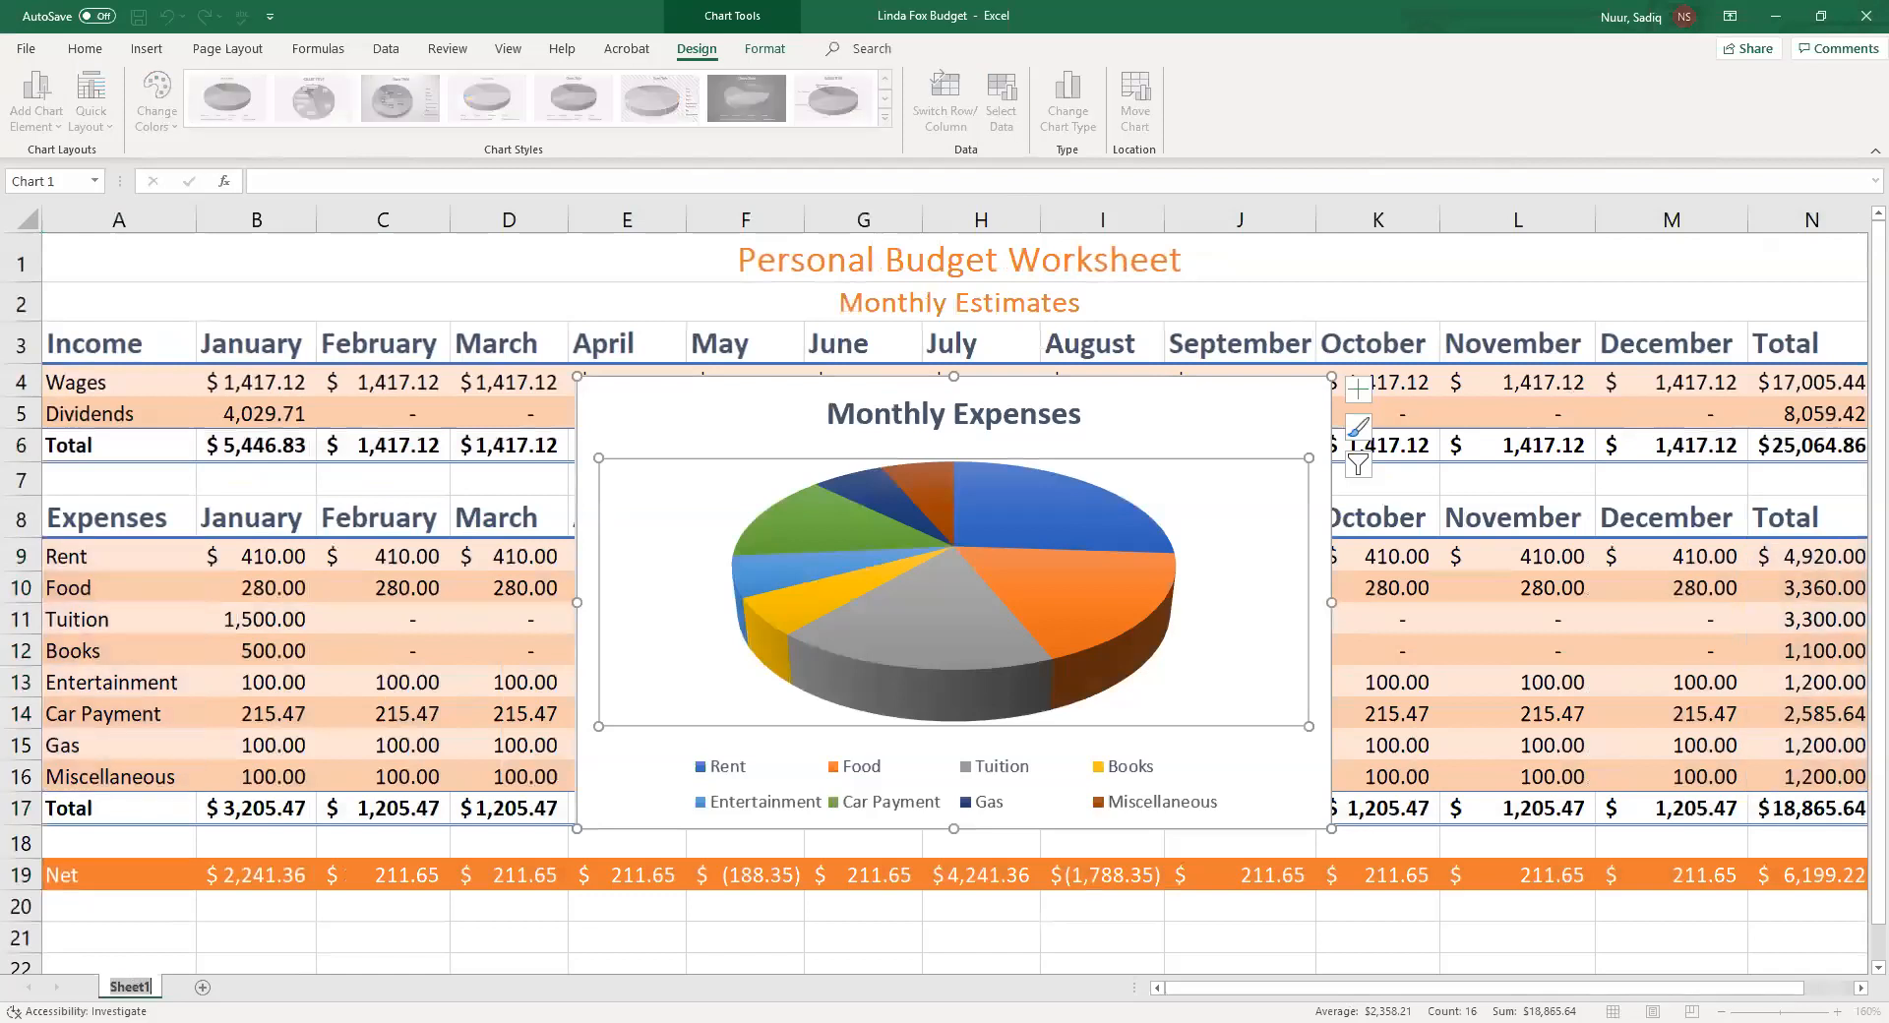
click(129, 973)
text(Monthly Fian)
key(BackSpace)
key(BackSpace)
text(nances)
key(Return)
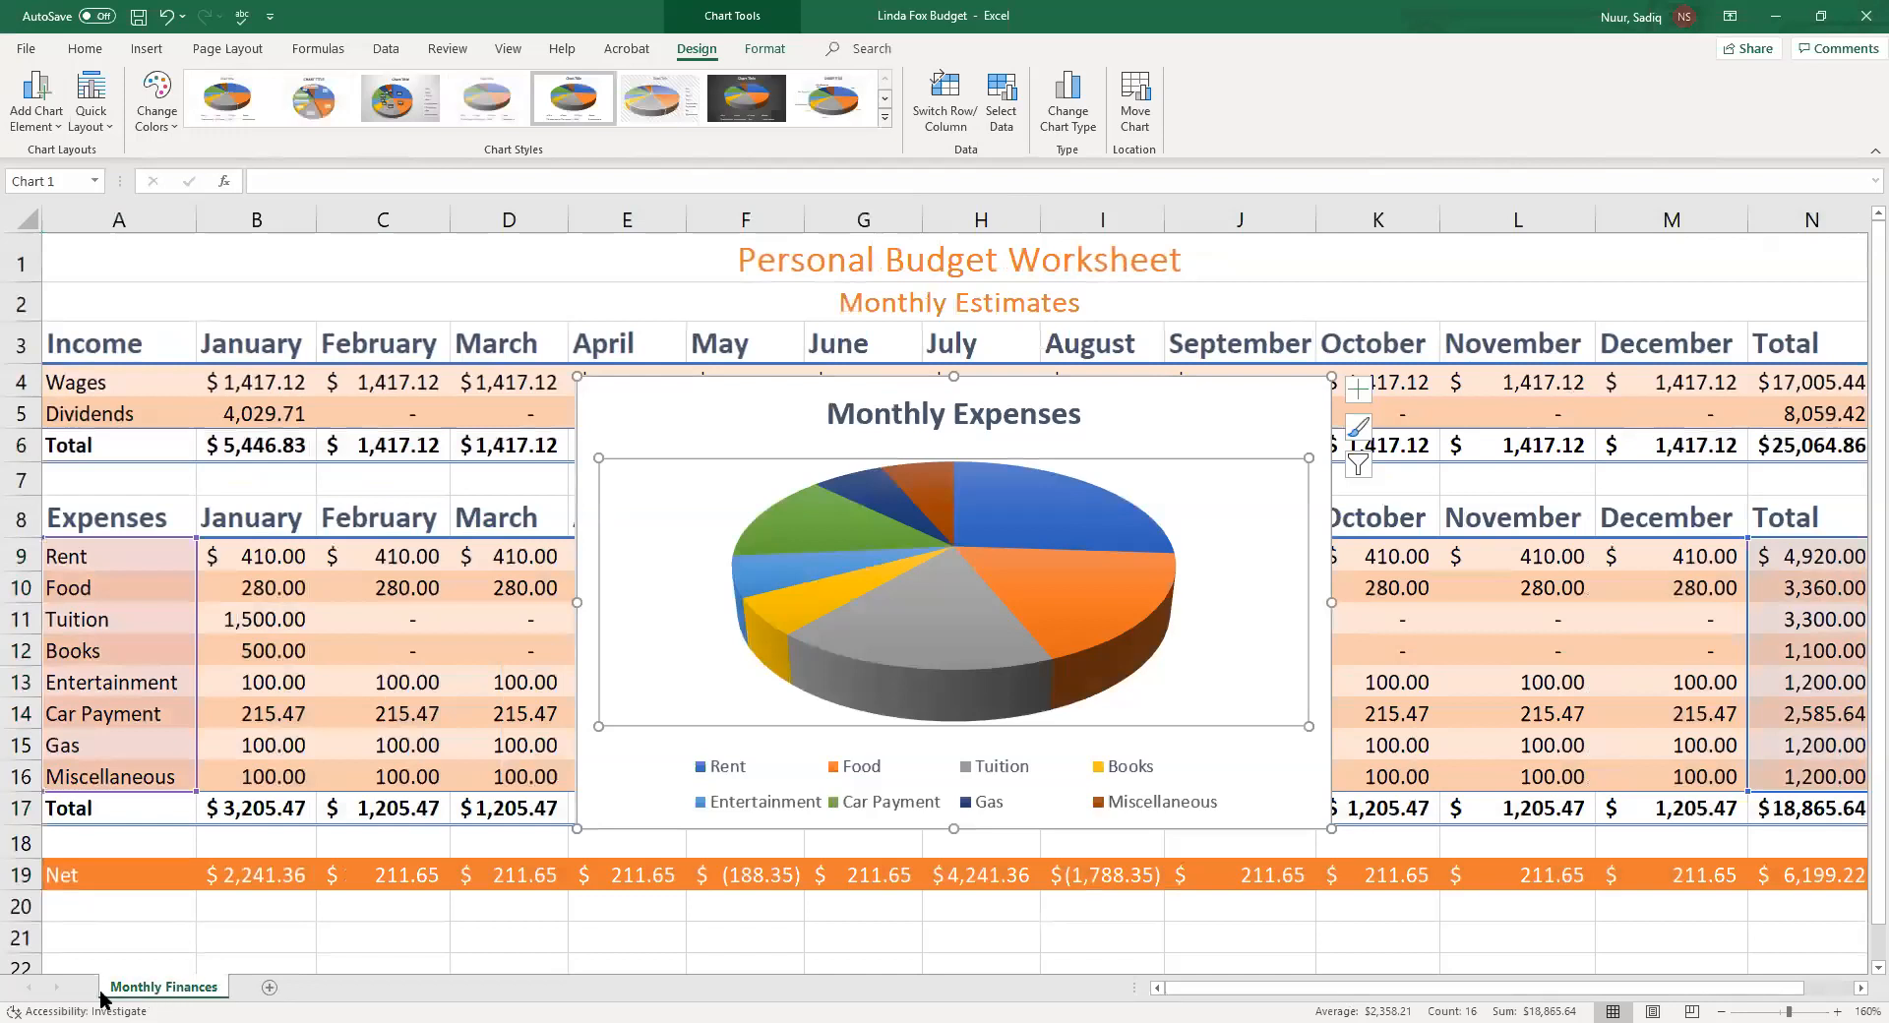
Set the Monthly Finances sheet tab color to Blue
right_click(194, 990)
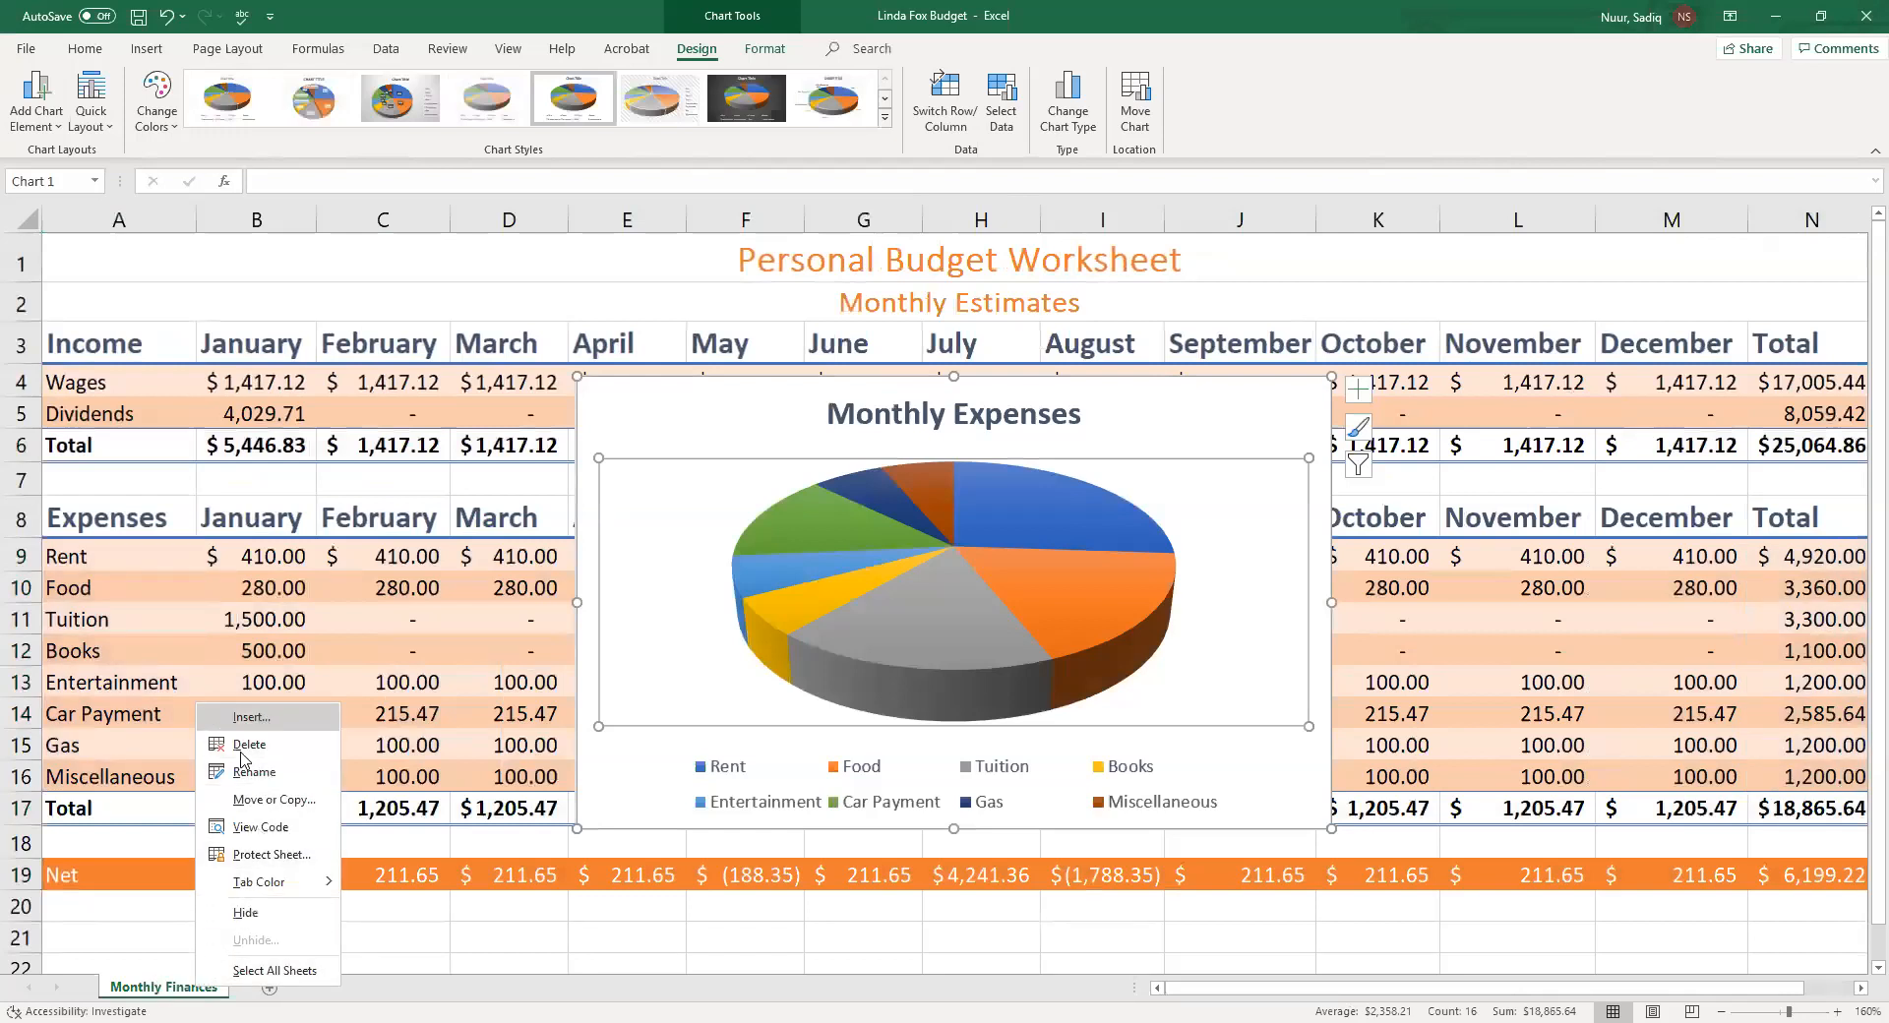
click(281, 883)
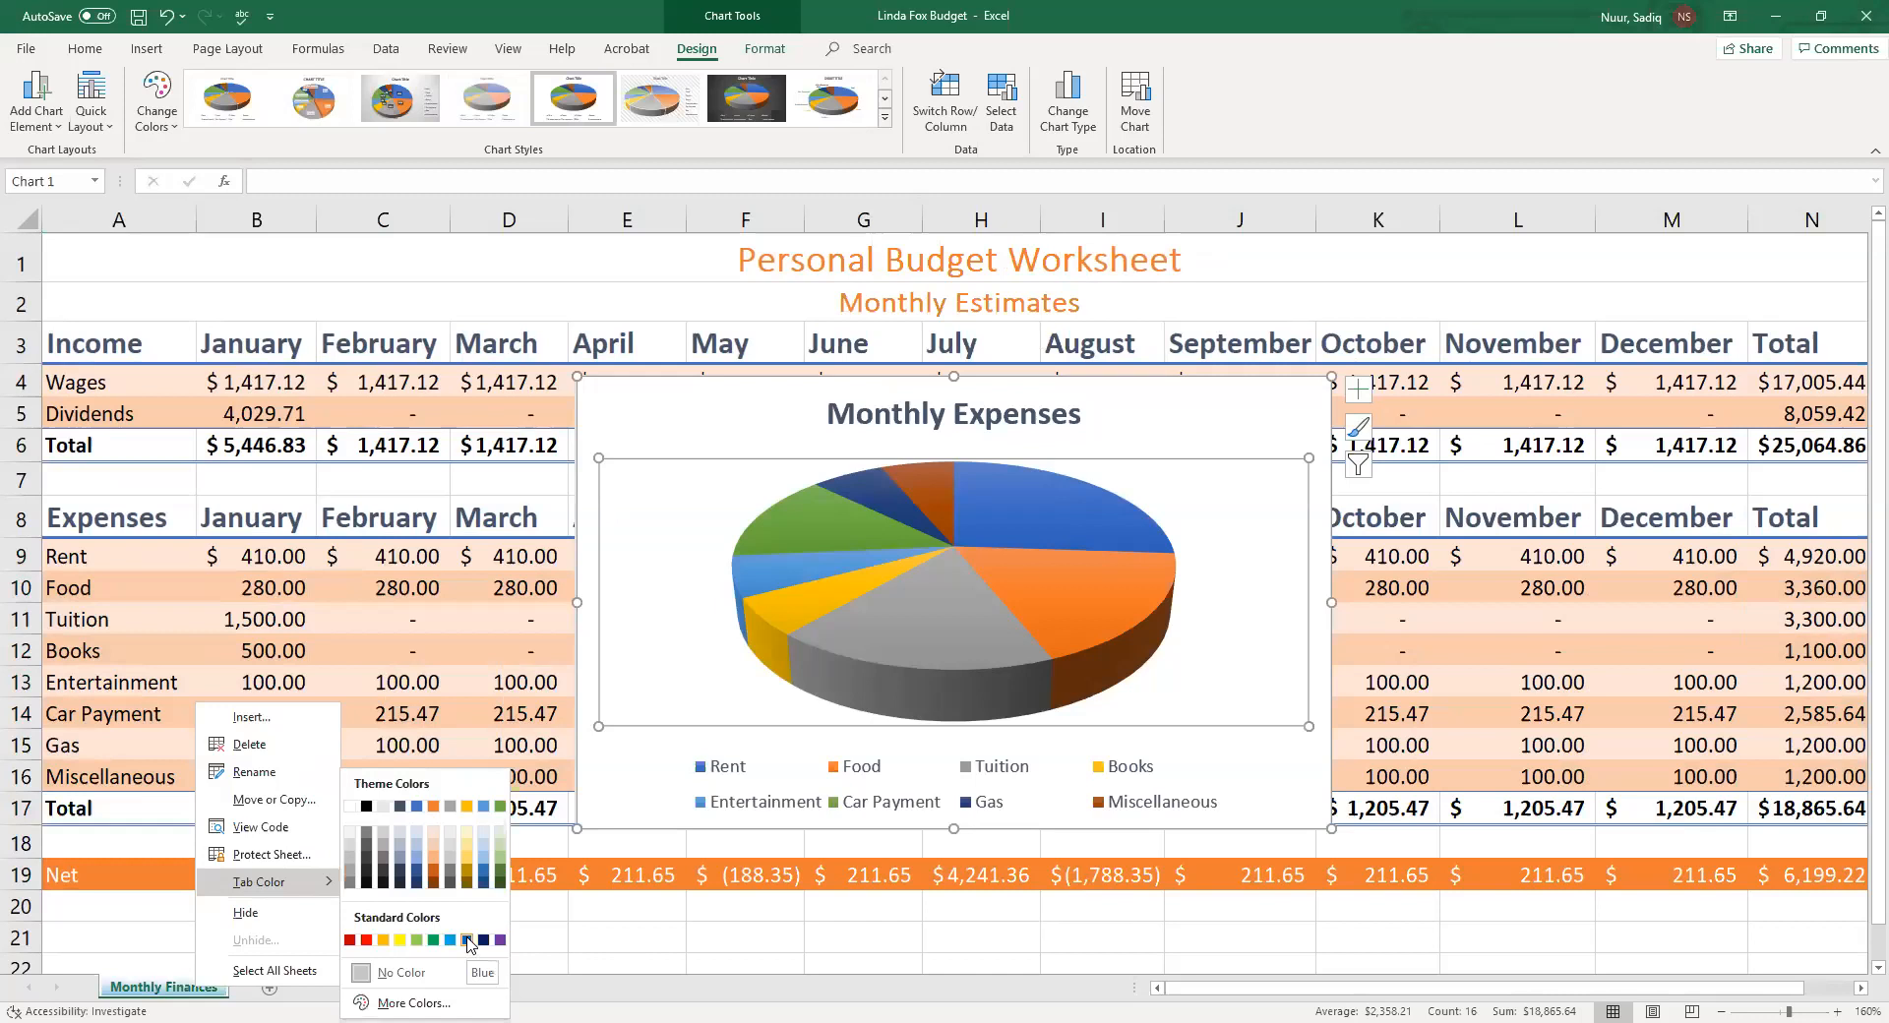
click(467, 937)
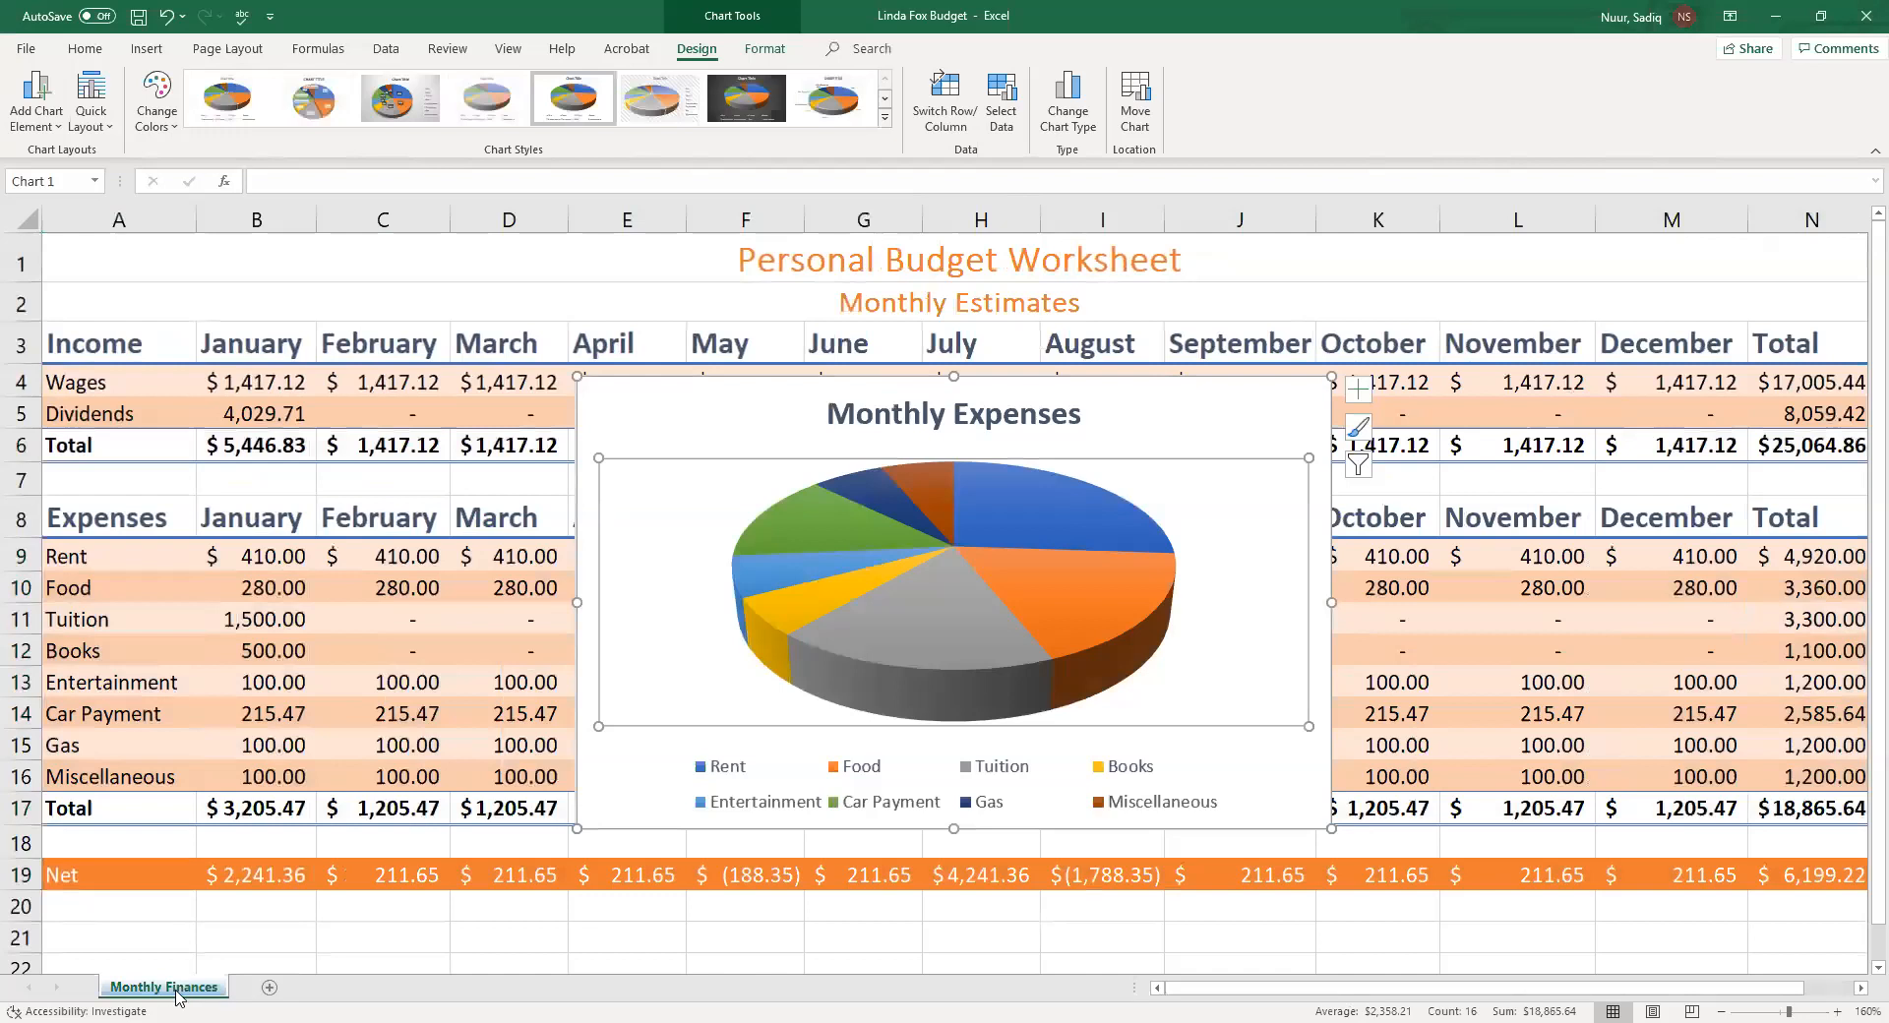
Examine the Tab Color options offered in the cell Format menu and the sheet tab menu
click(84, 49)
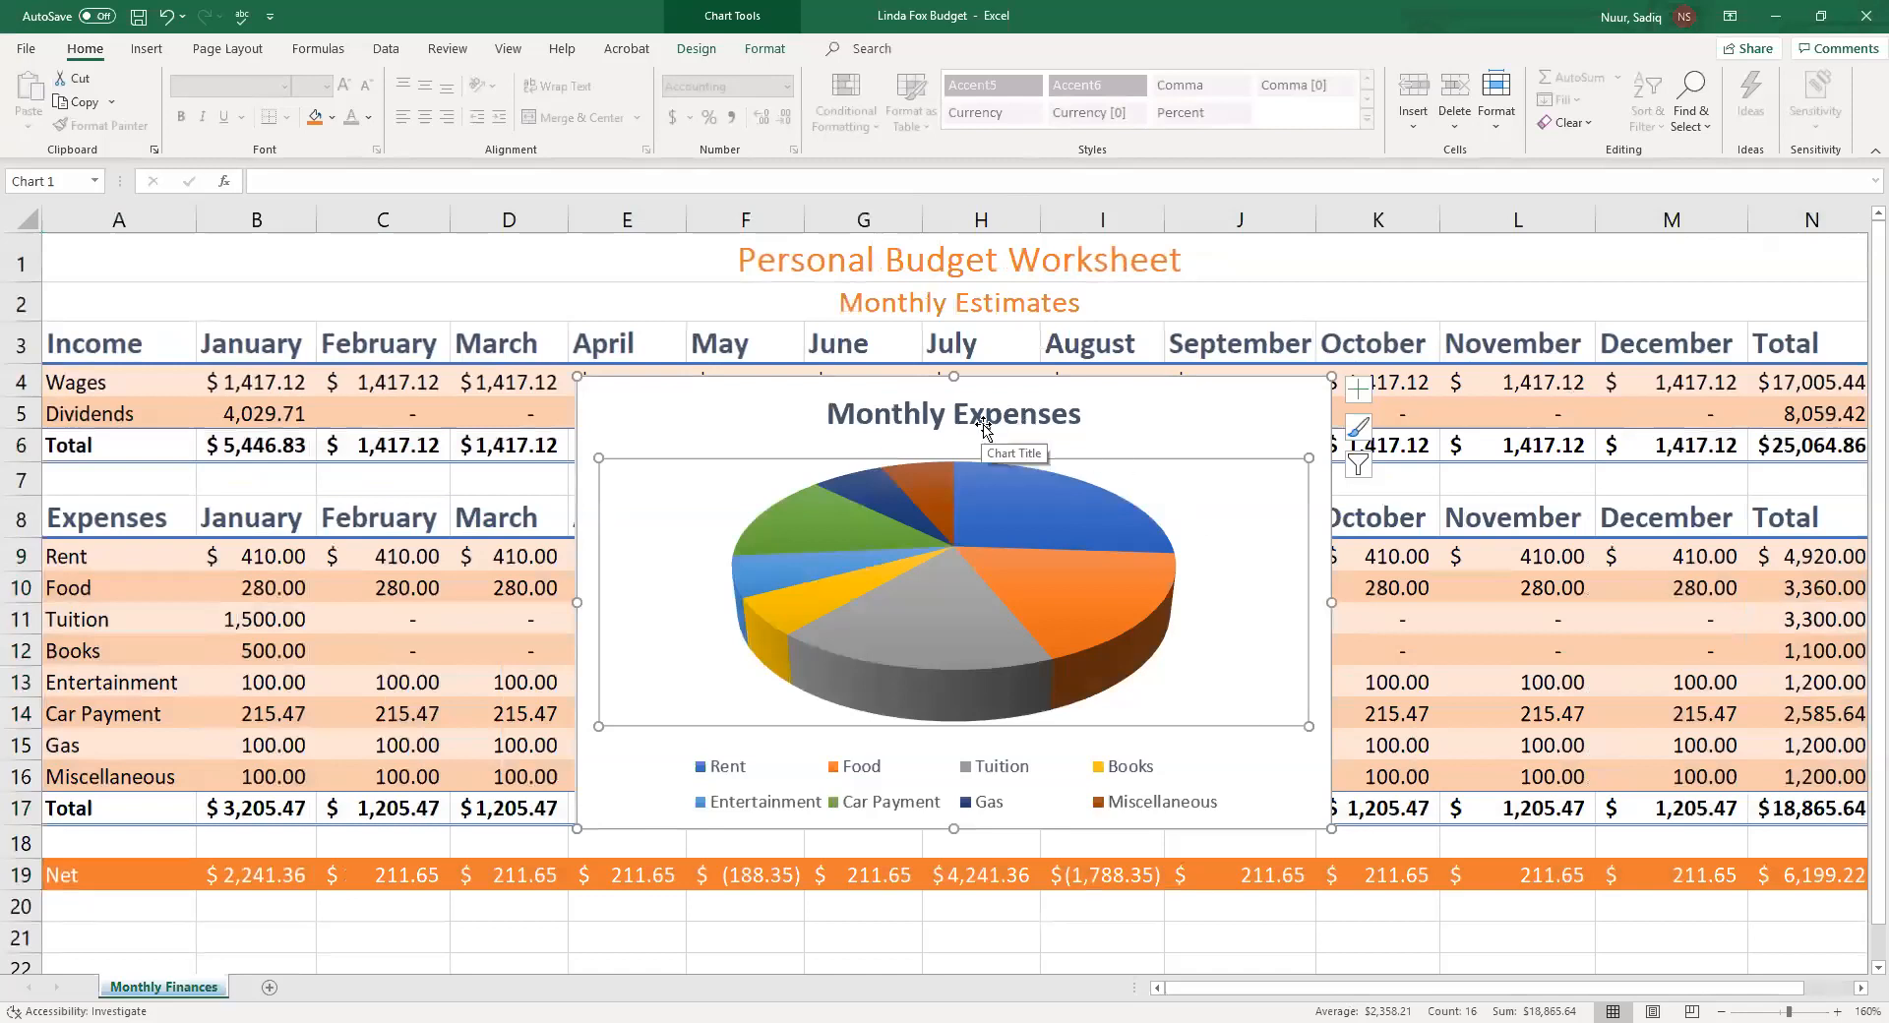
click(264, 562)
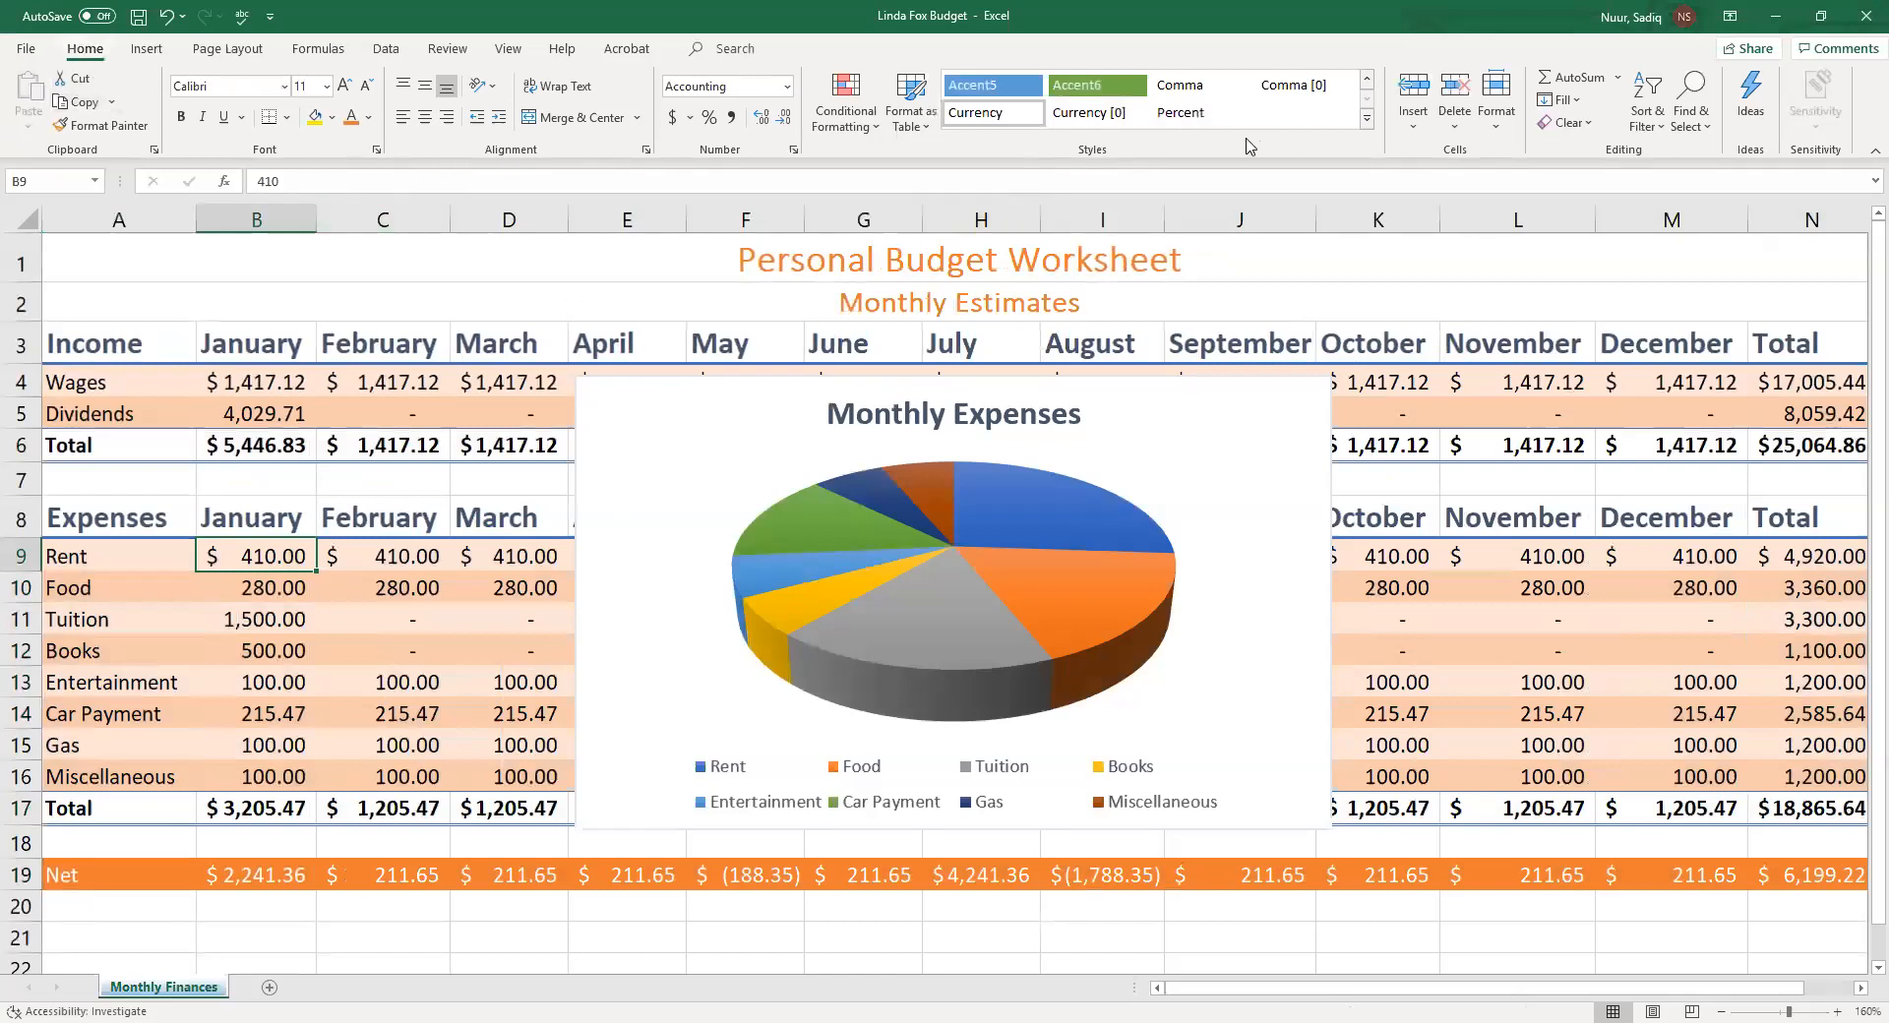
click(1496, 126)
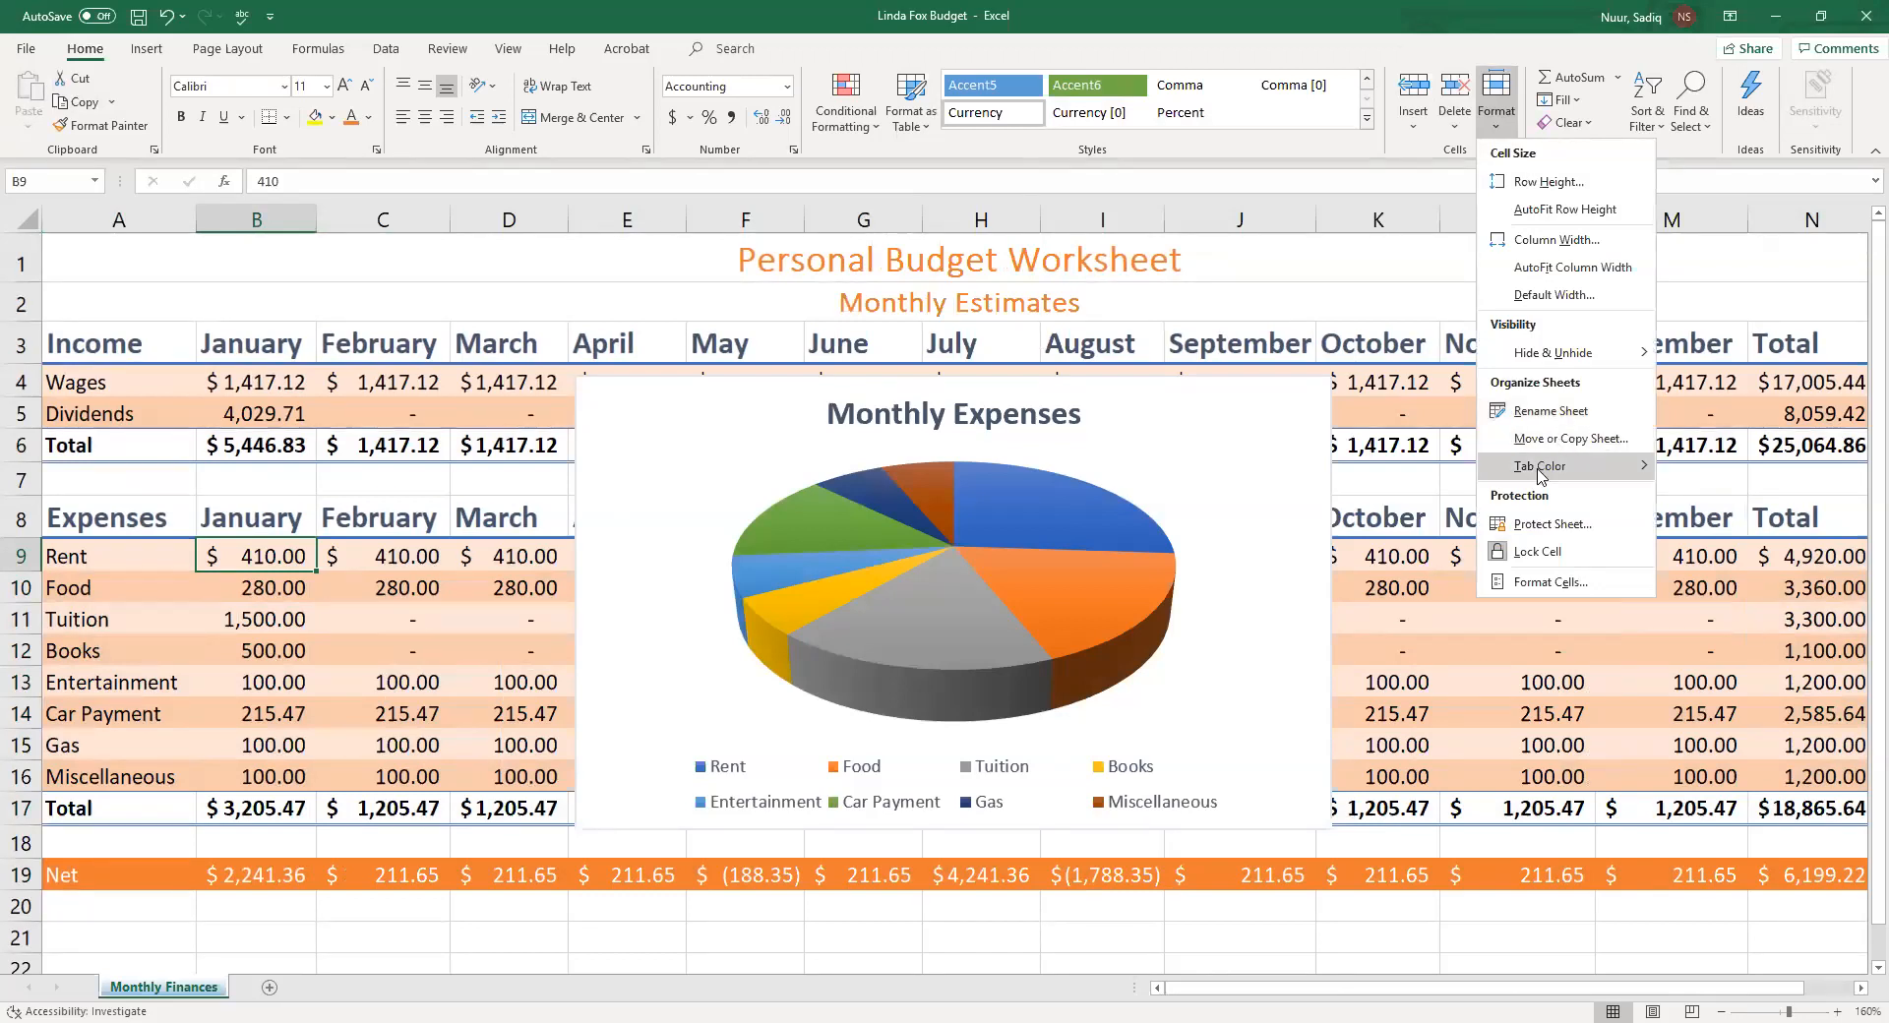
mouse_move(1542, 475)
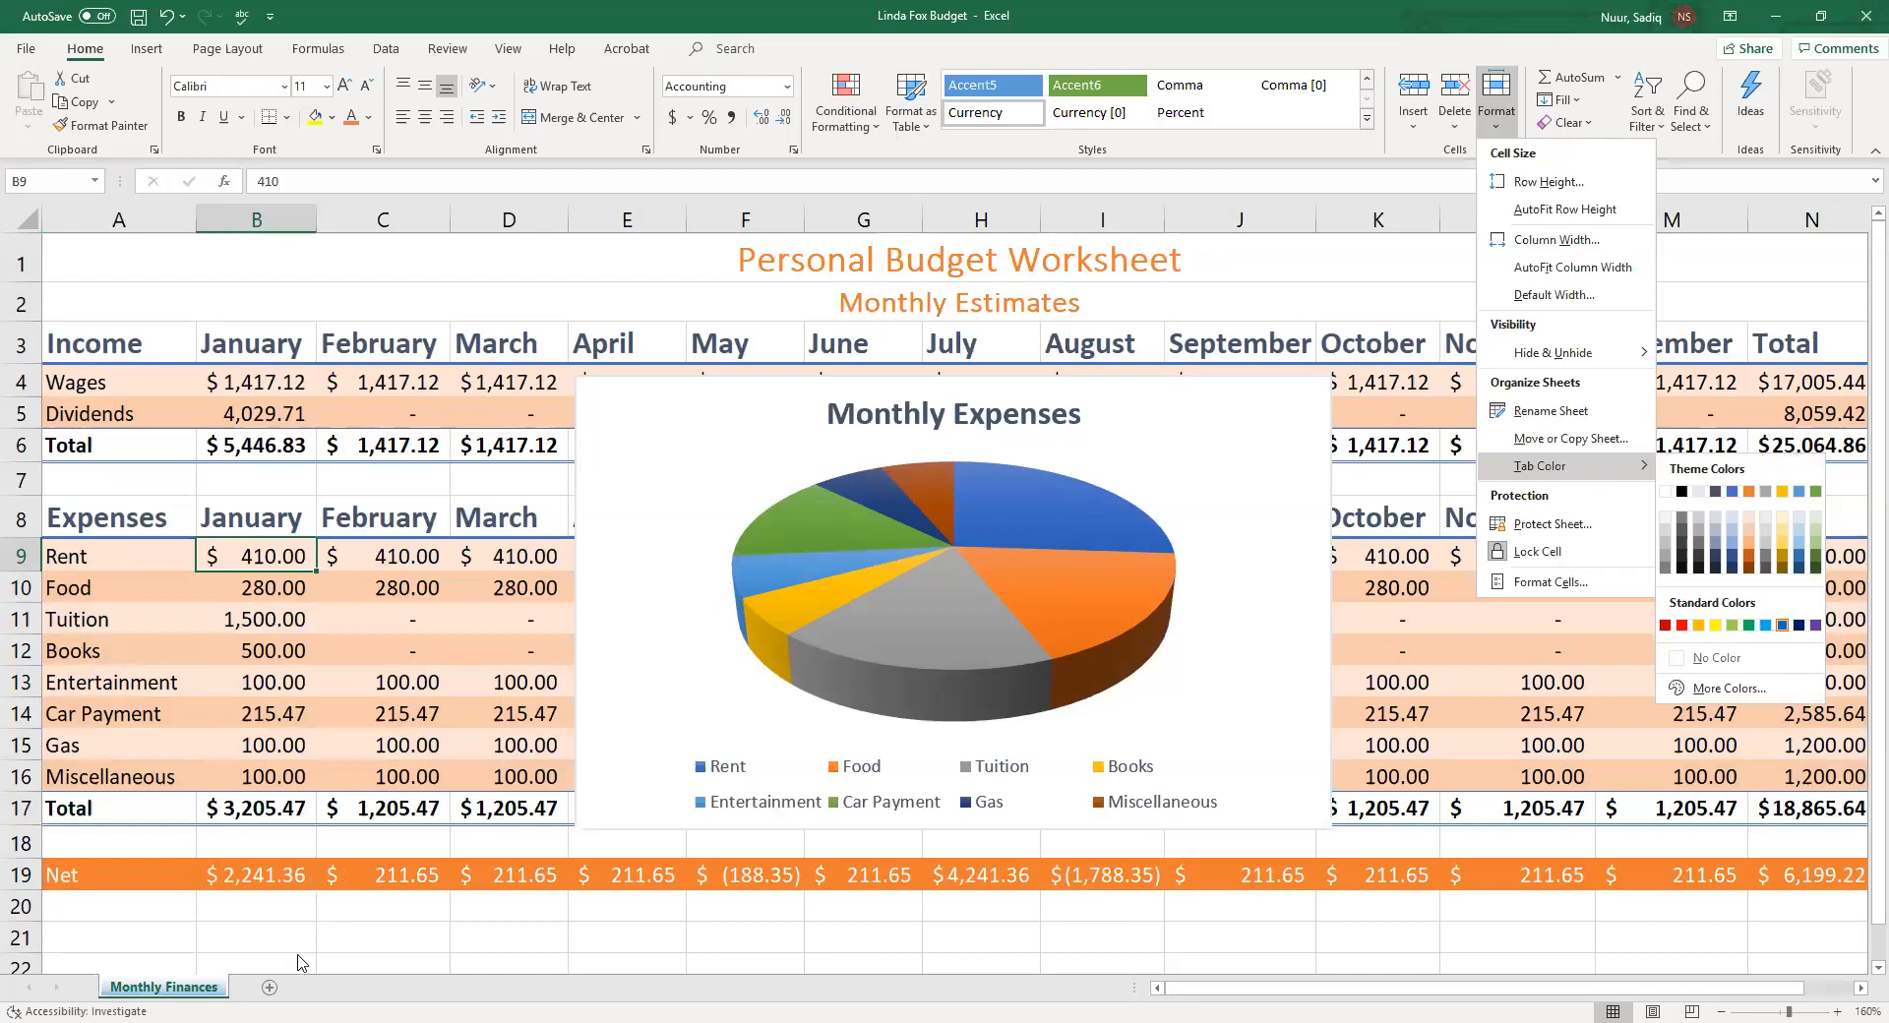
click(135, 991)
double_click(138, 989)
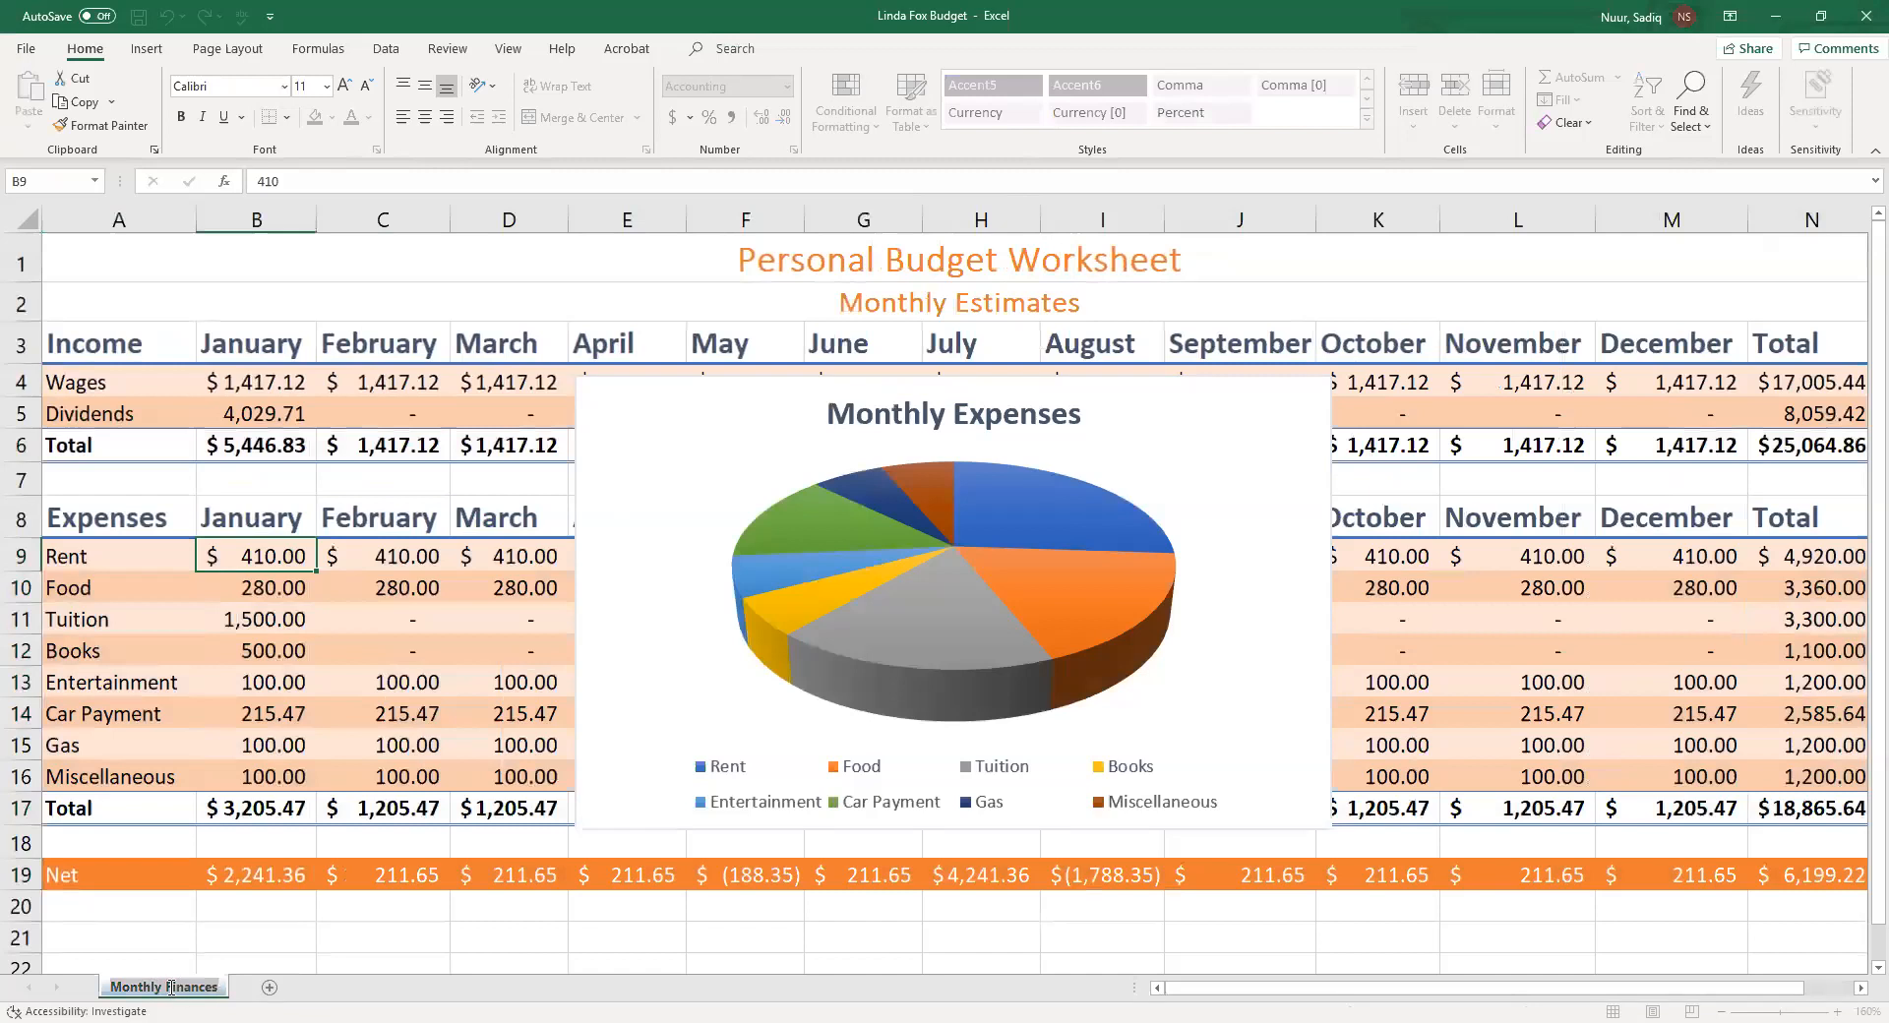
click(202, 959)
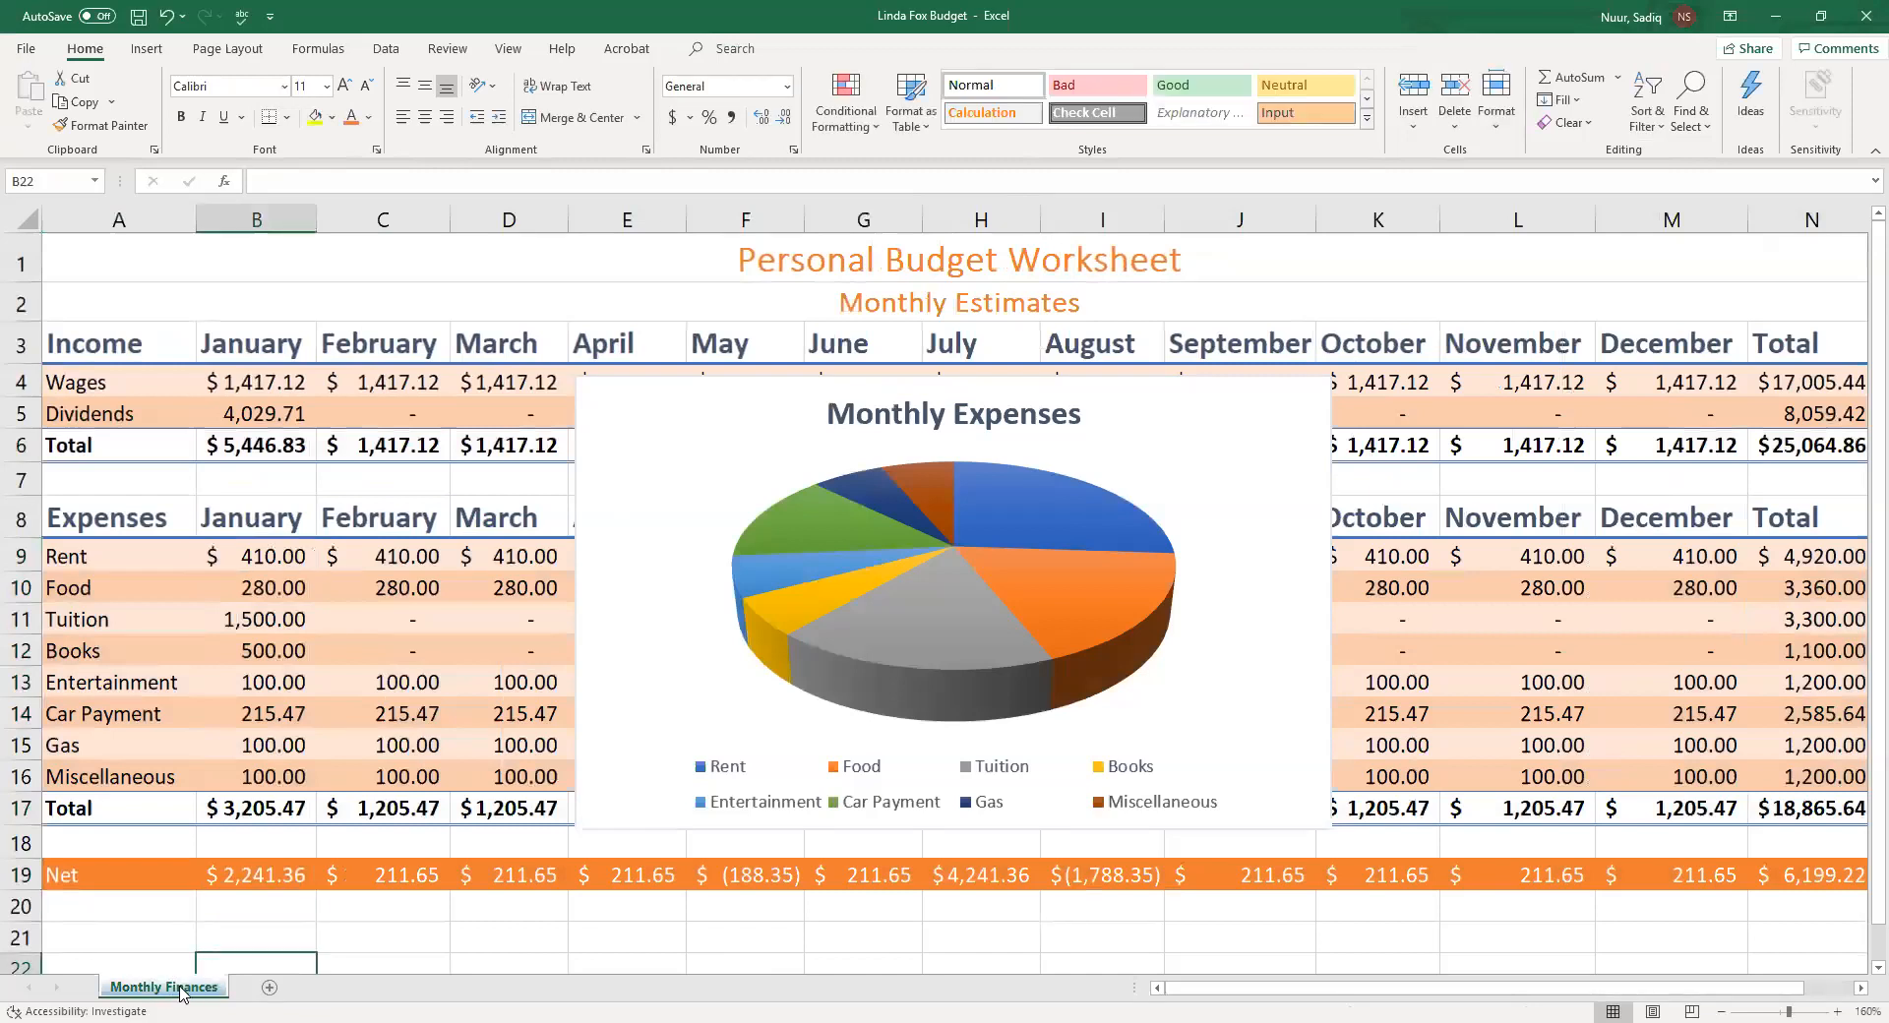
right_click(180, 990)
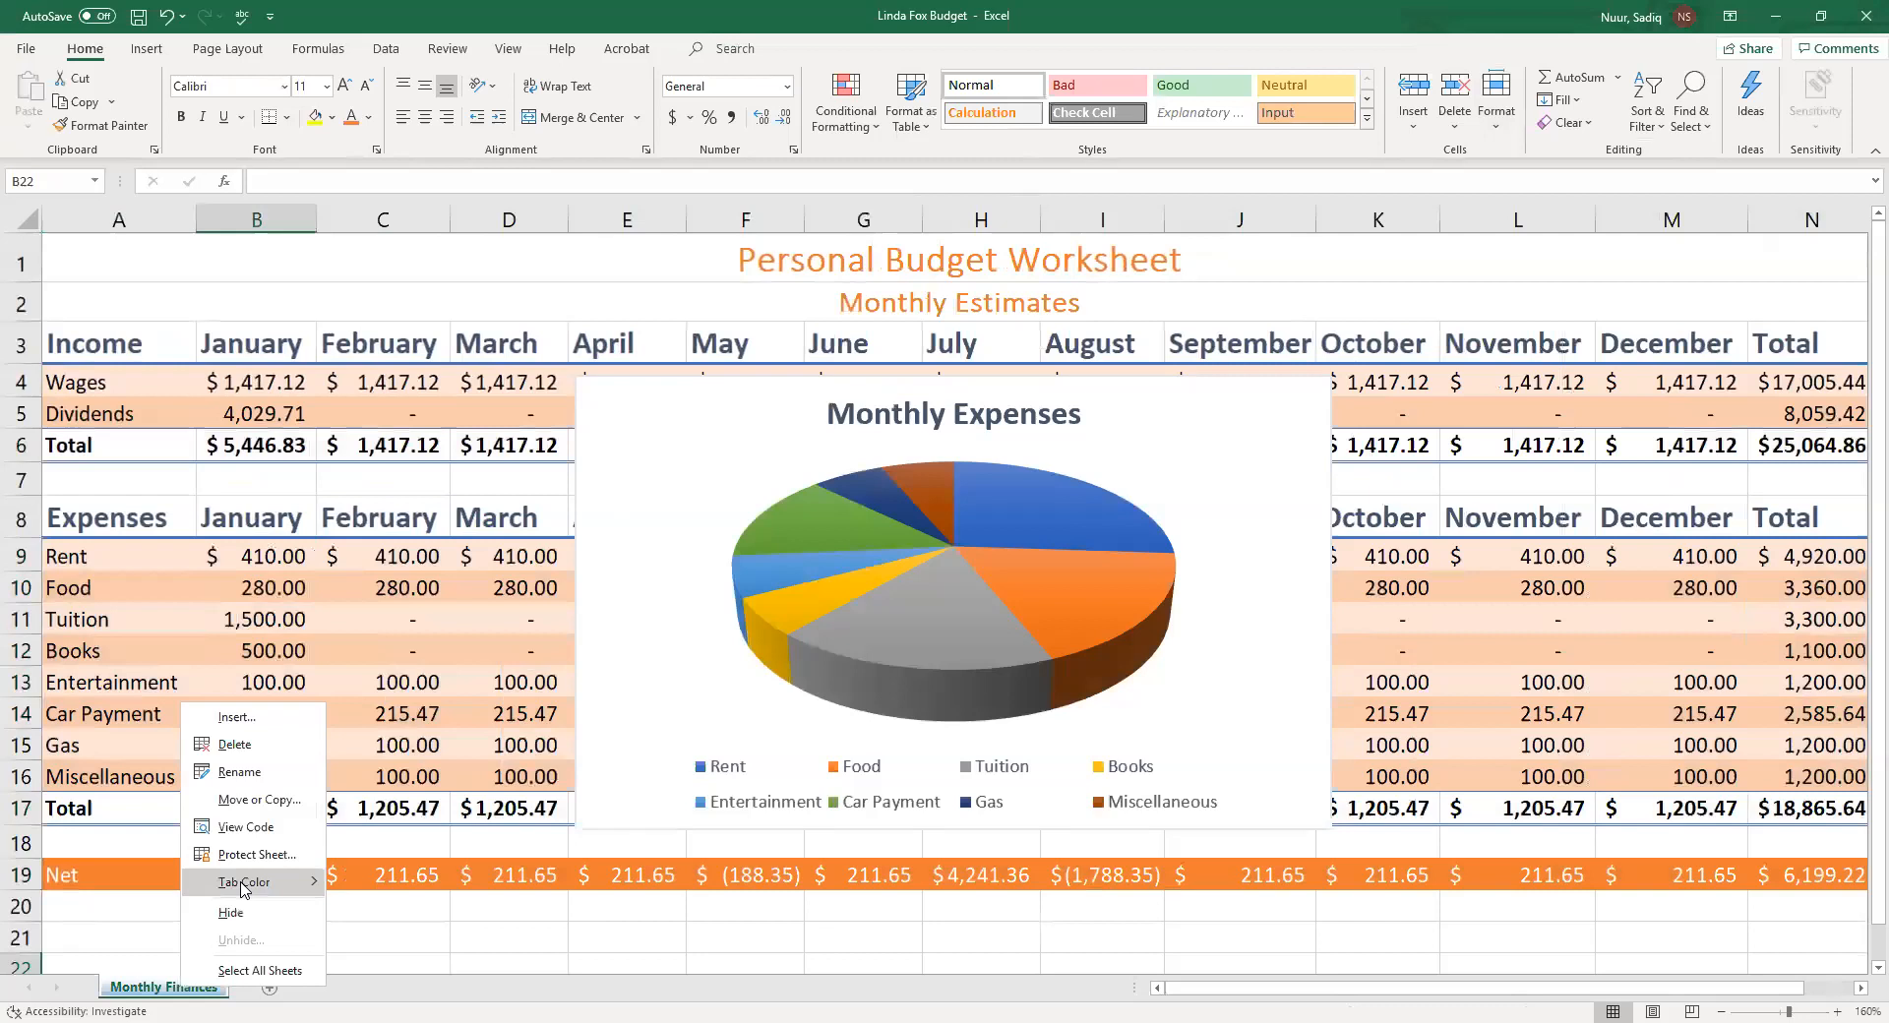
click(617, 914)
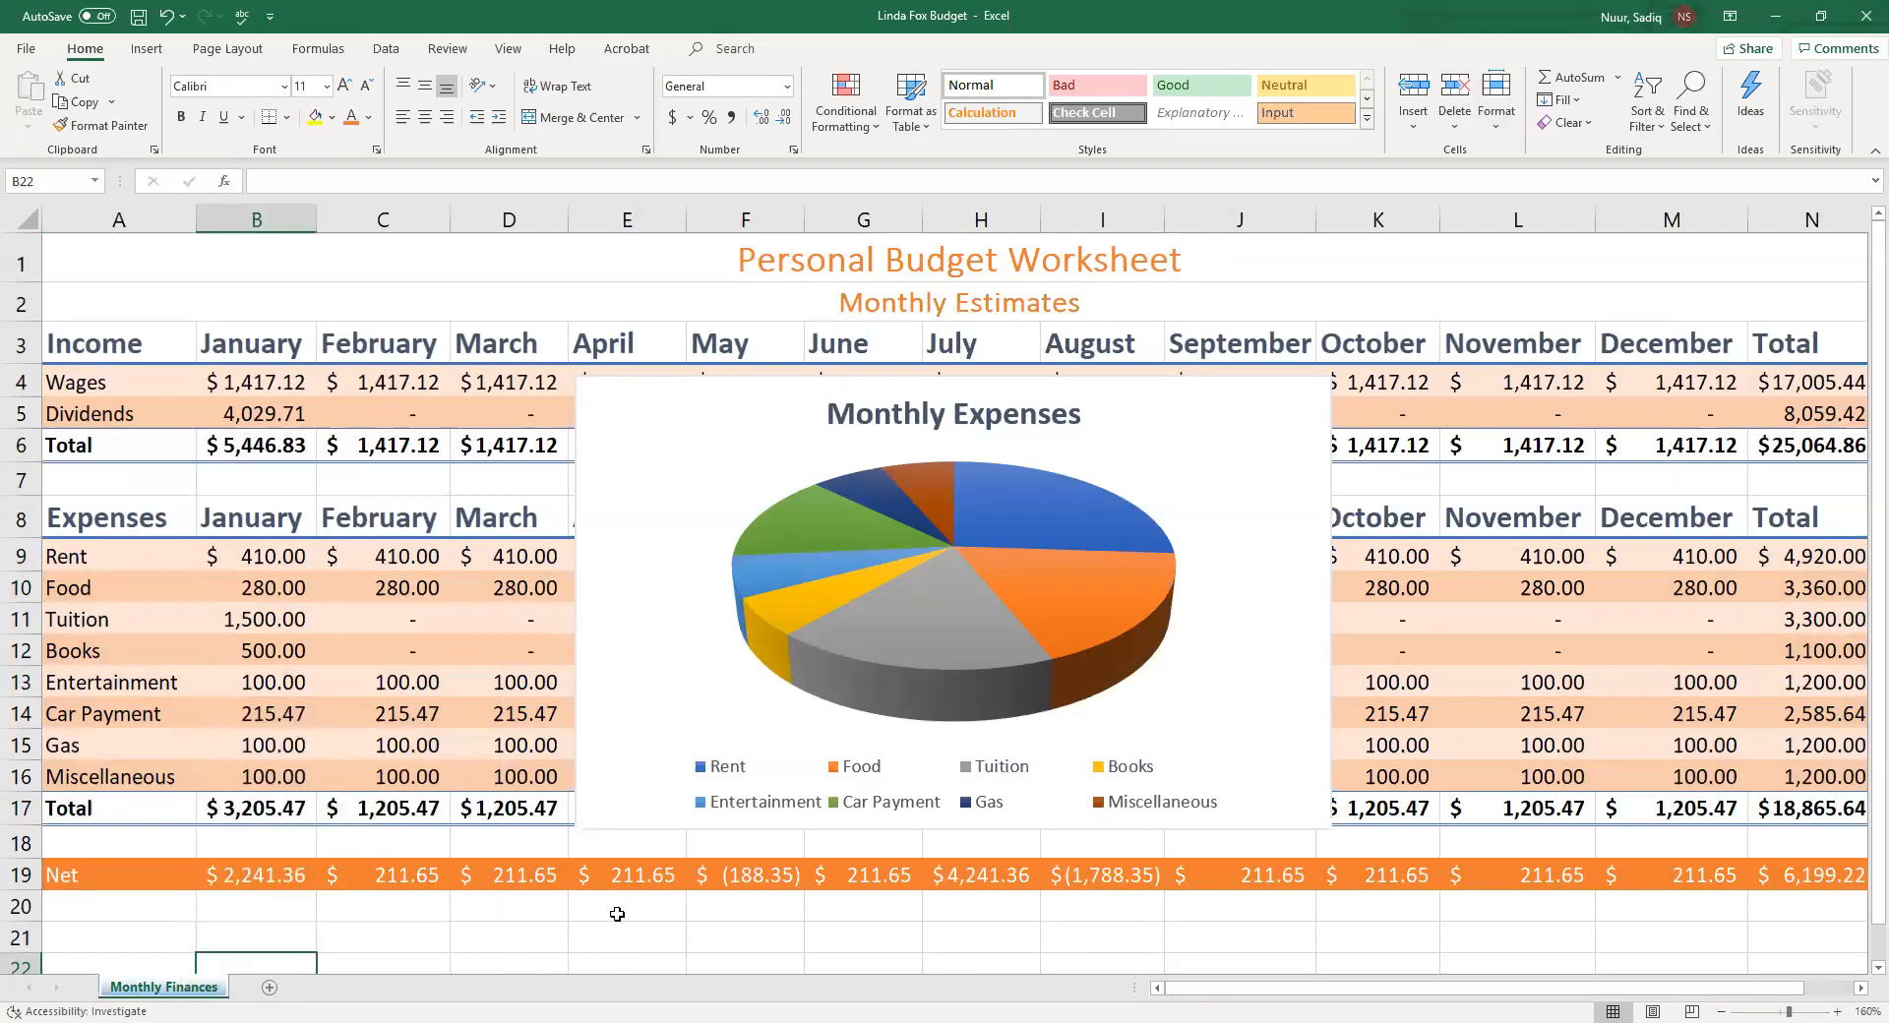
Reposition the pie chart slightly lower and to the right over the worksheet data
click(725, 433)
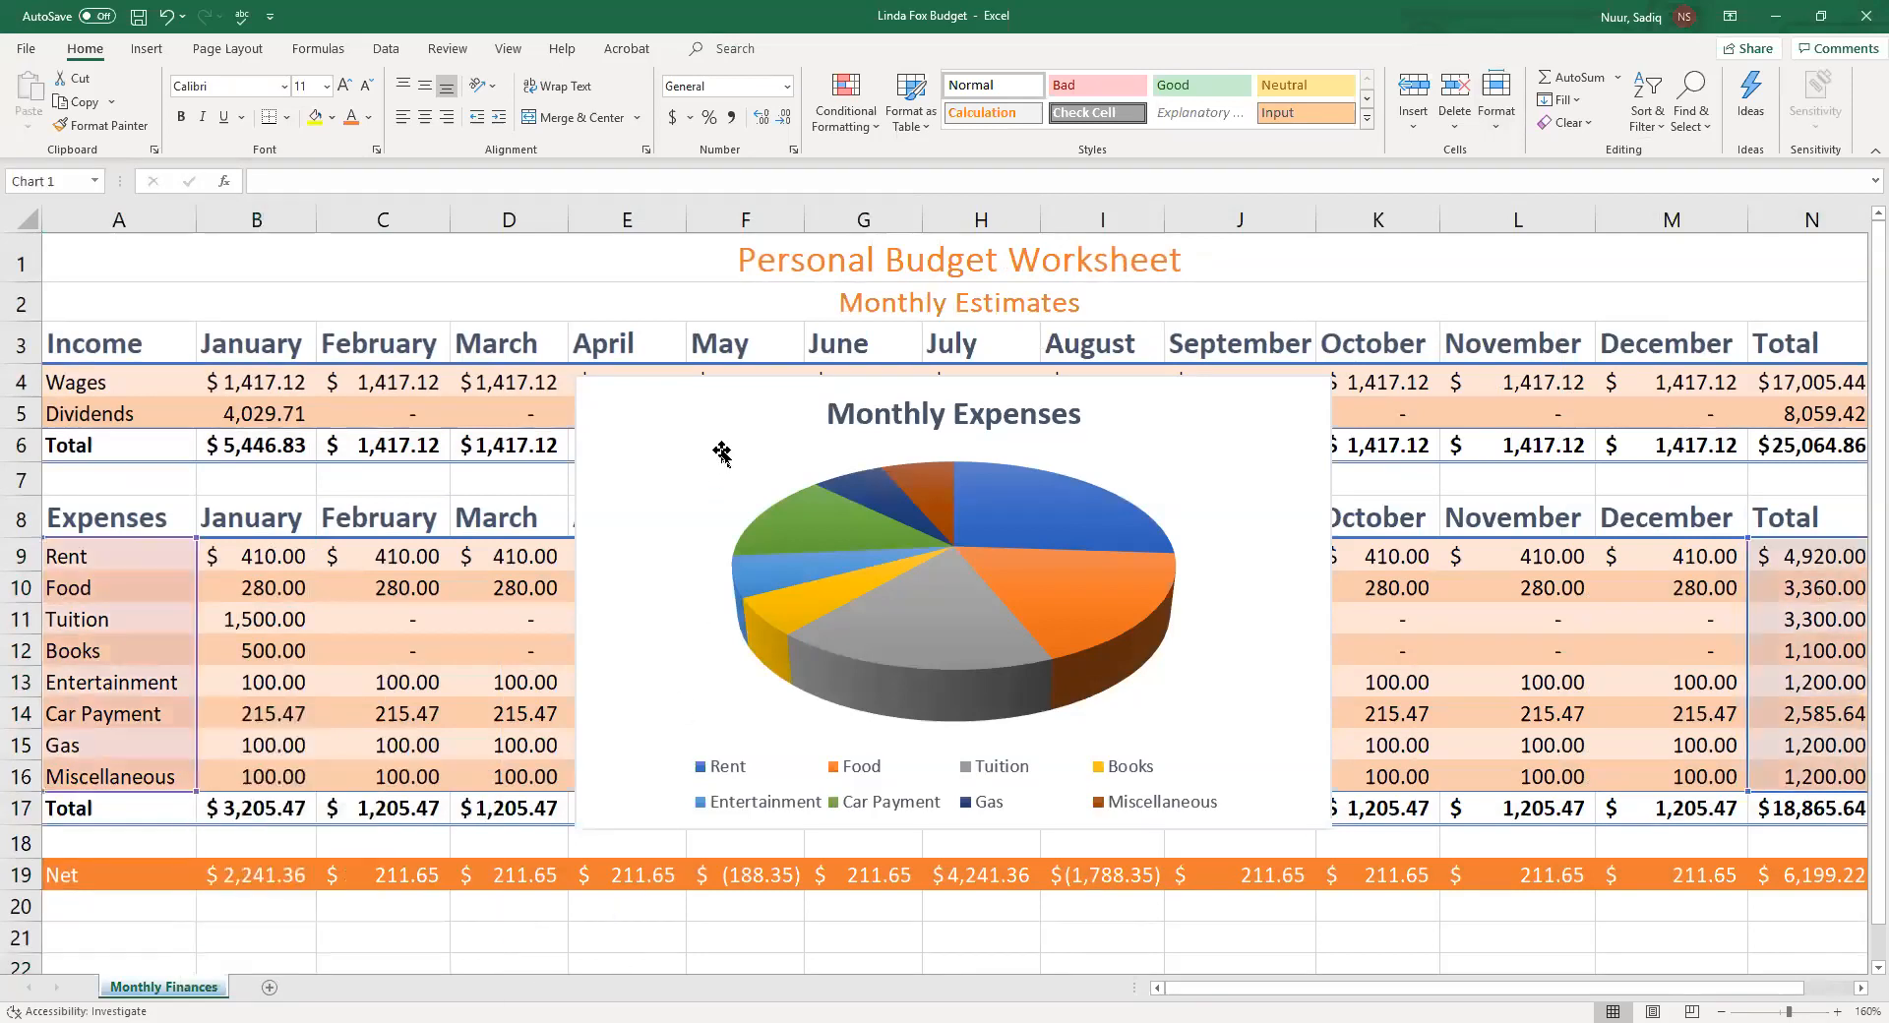
drag(755, 426, 679, 349)
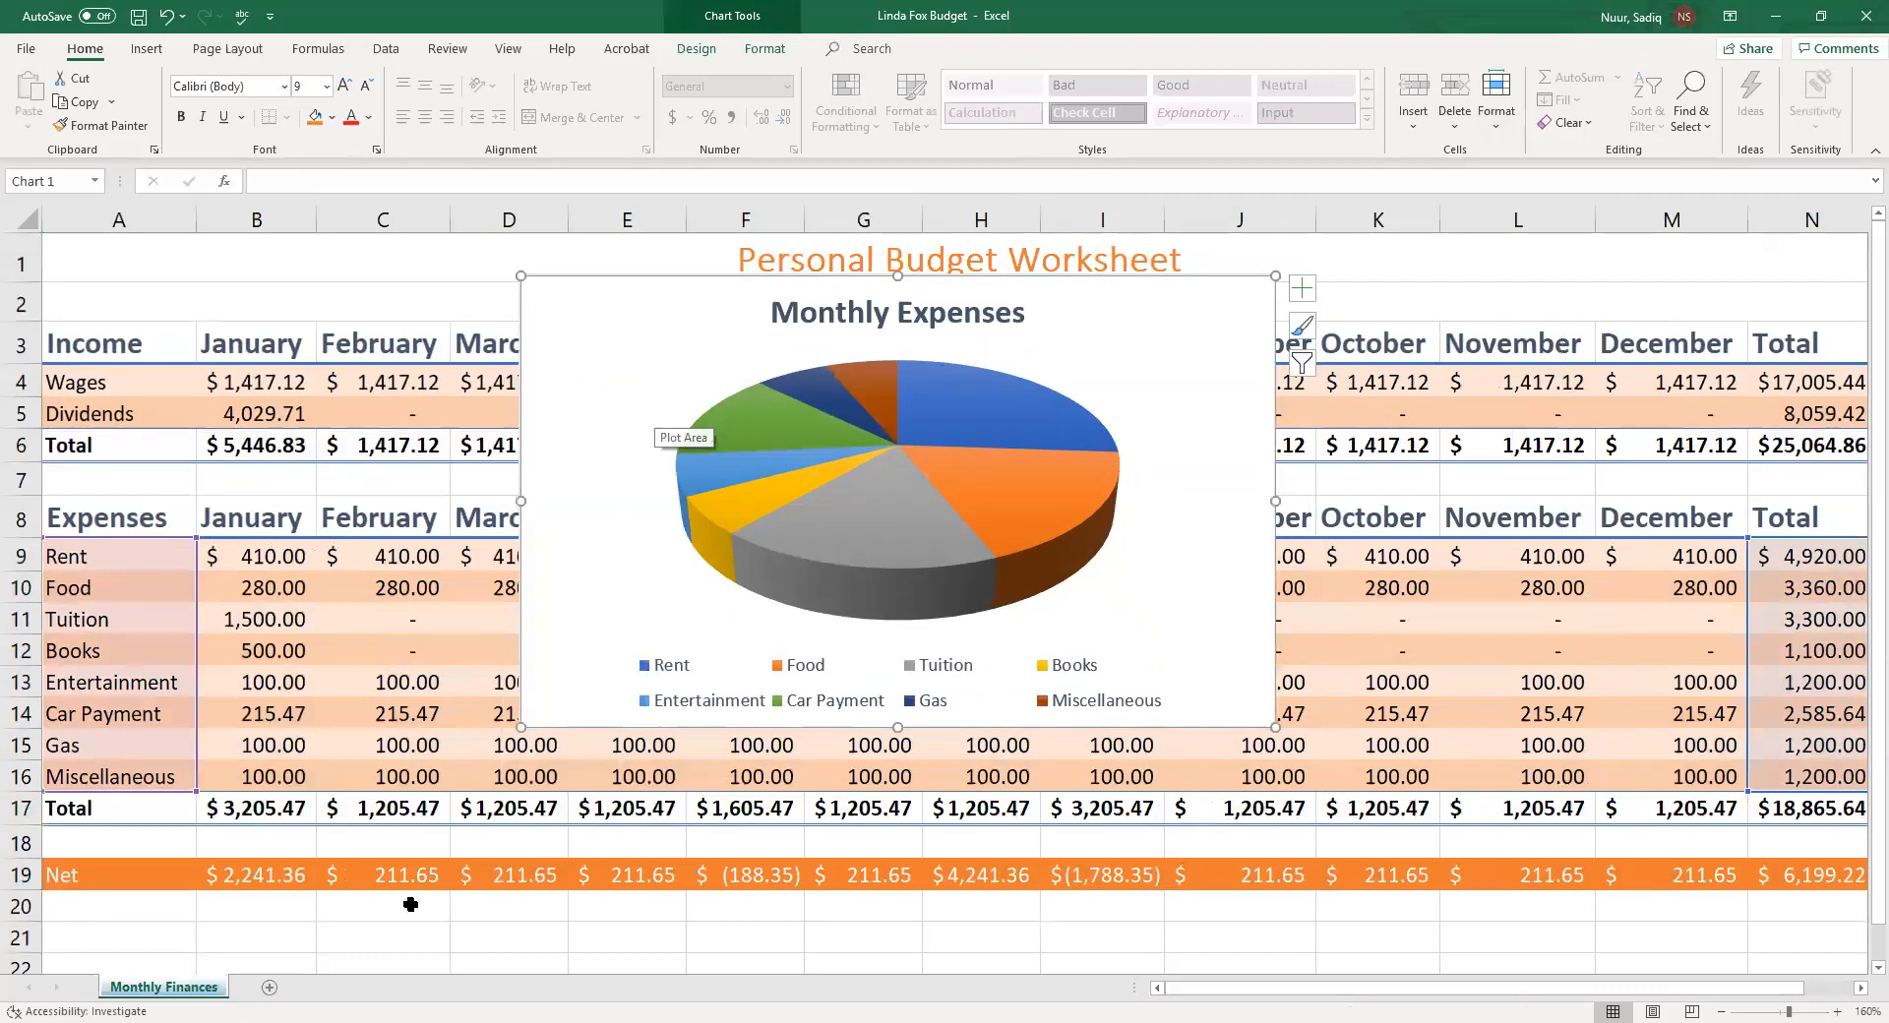
drag(611, 354, 737, 422)
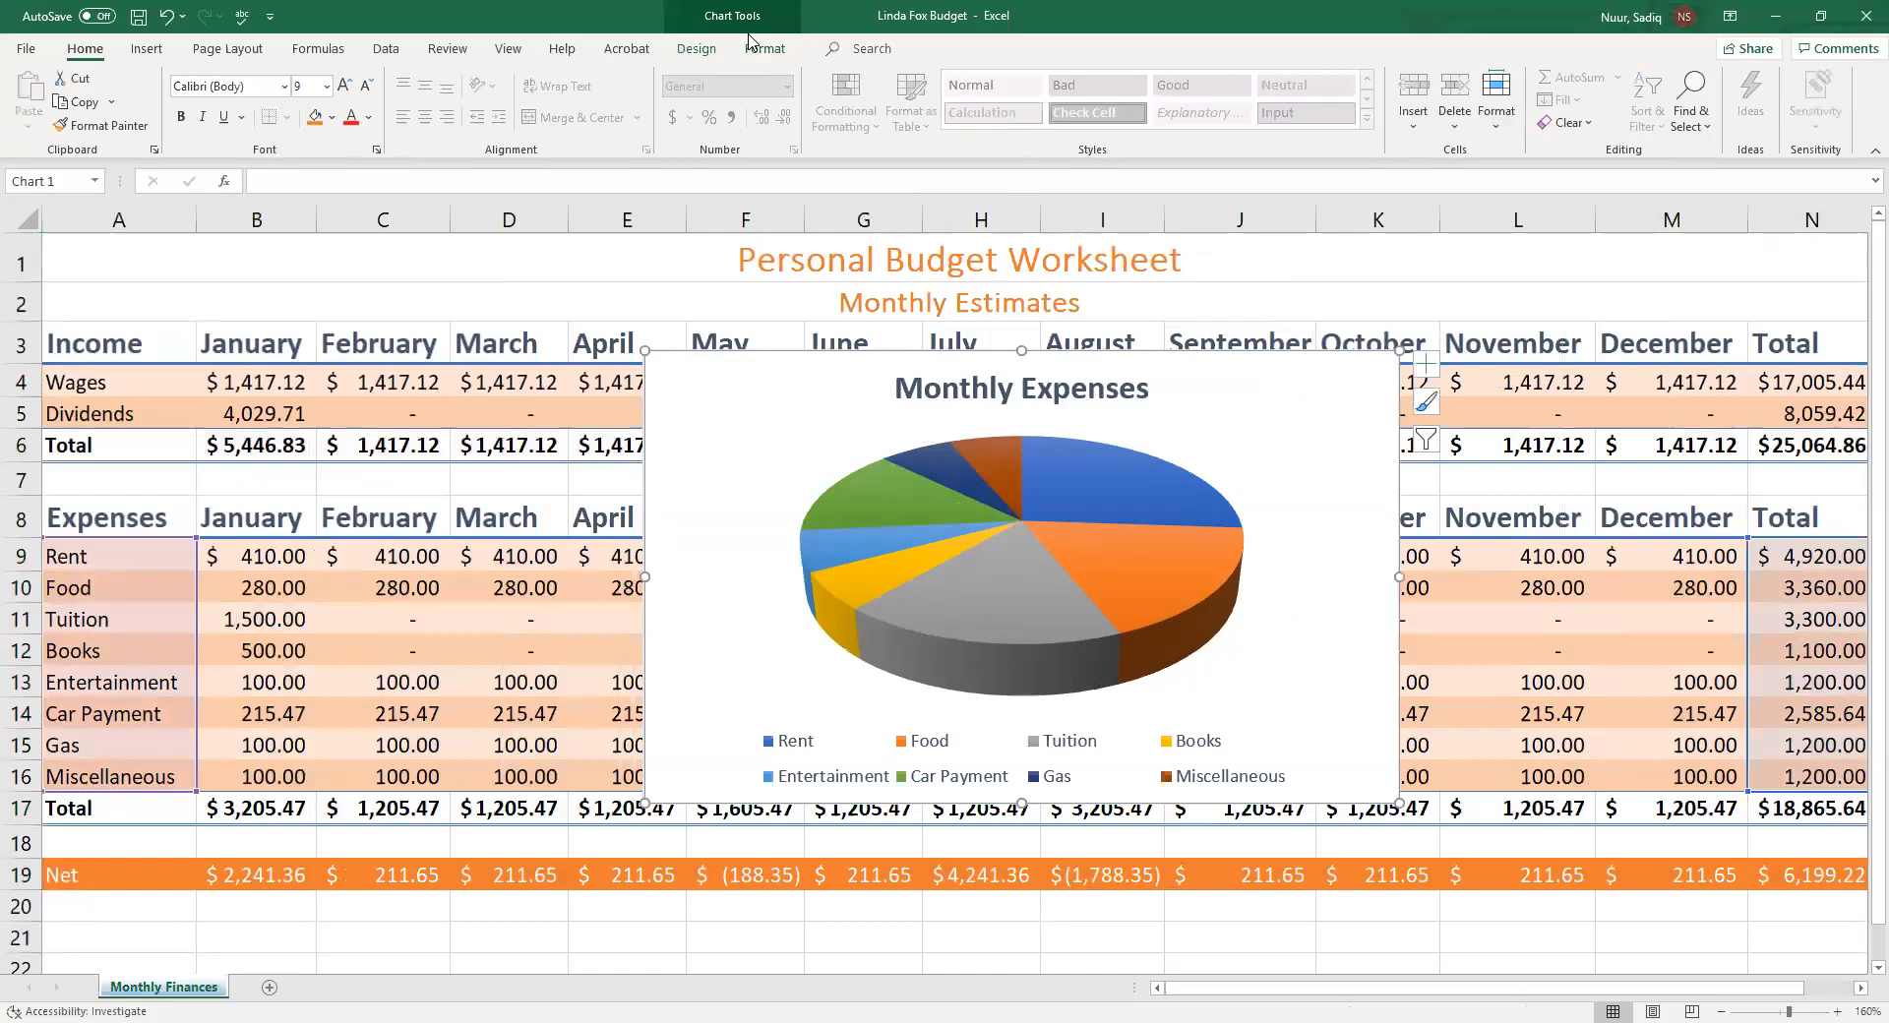
Move the pie chart to a new chart sheet named Monthly Expense Chart
click(696, 54)
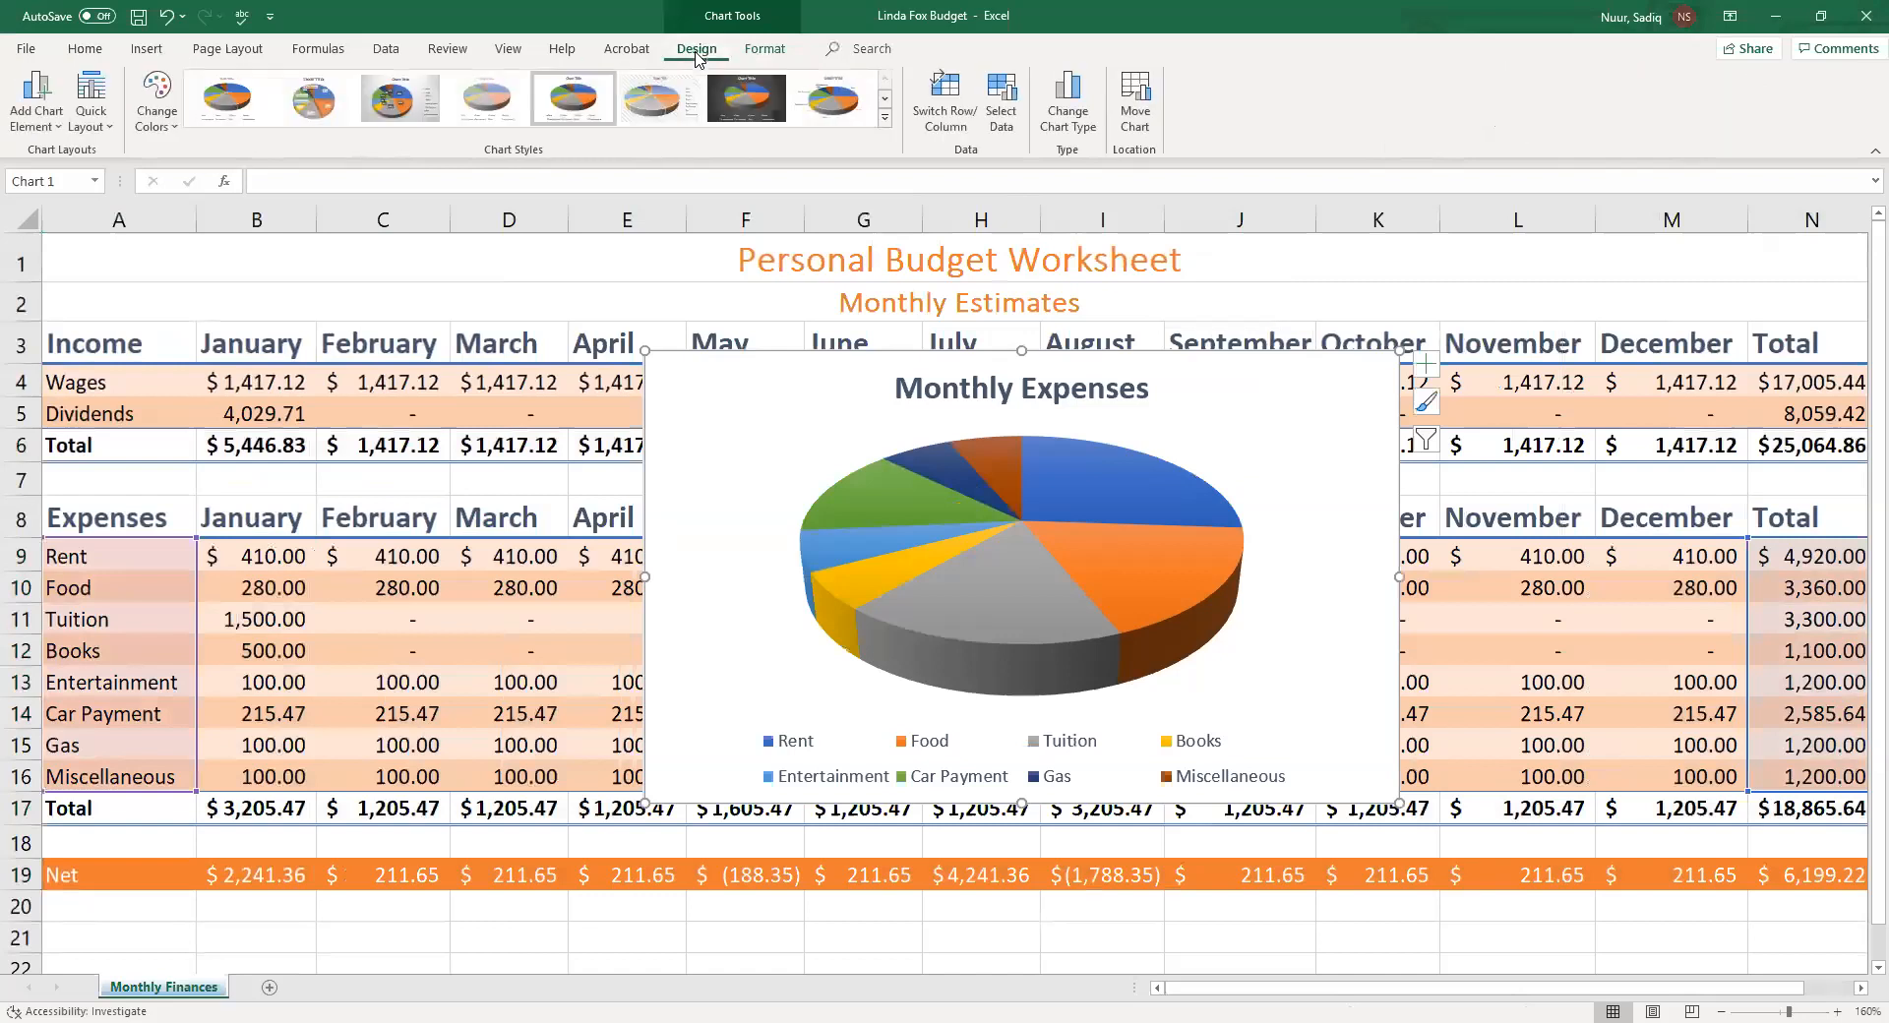
click(767, 54)
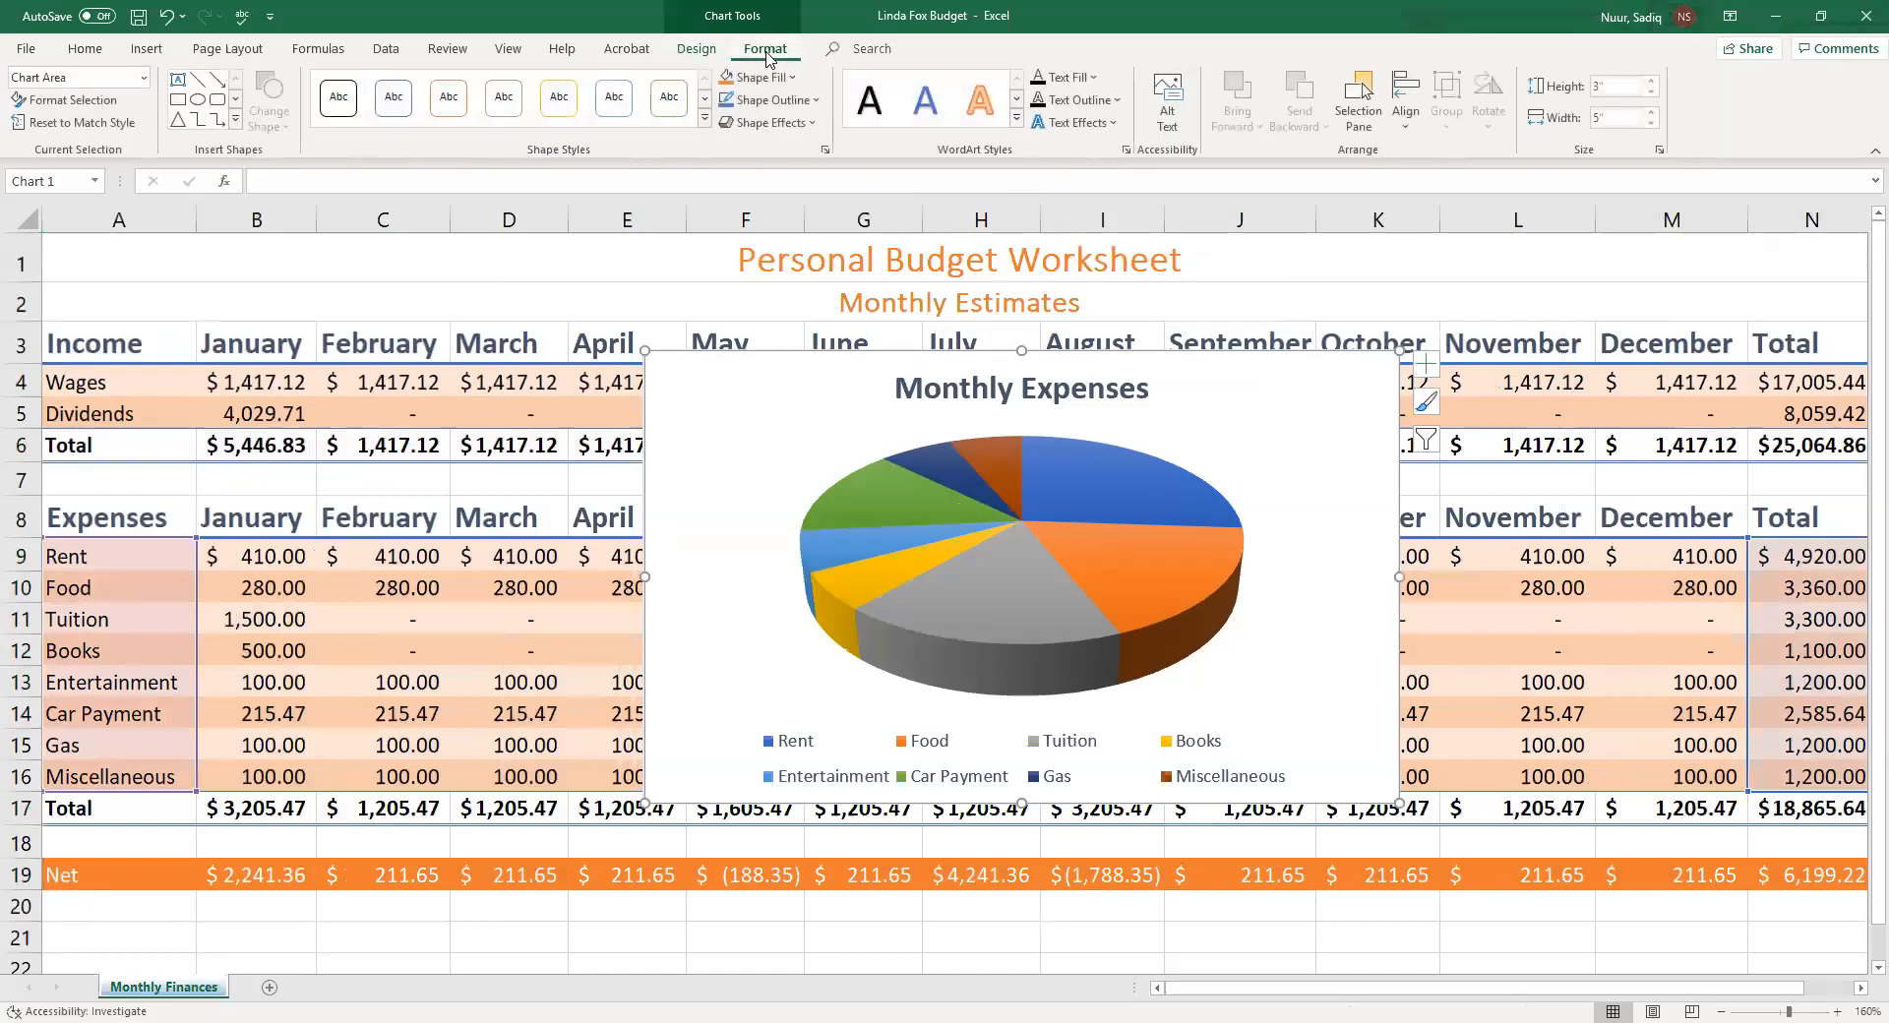
click(695, 52)
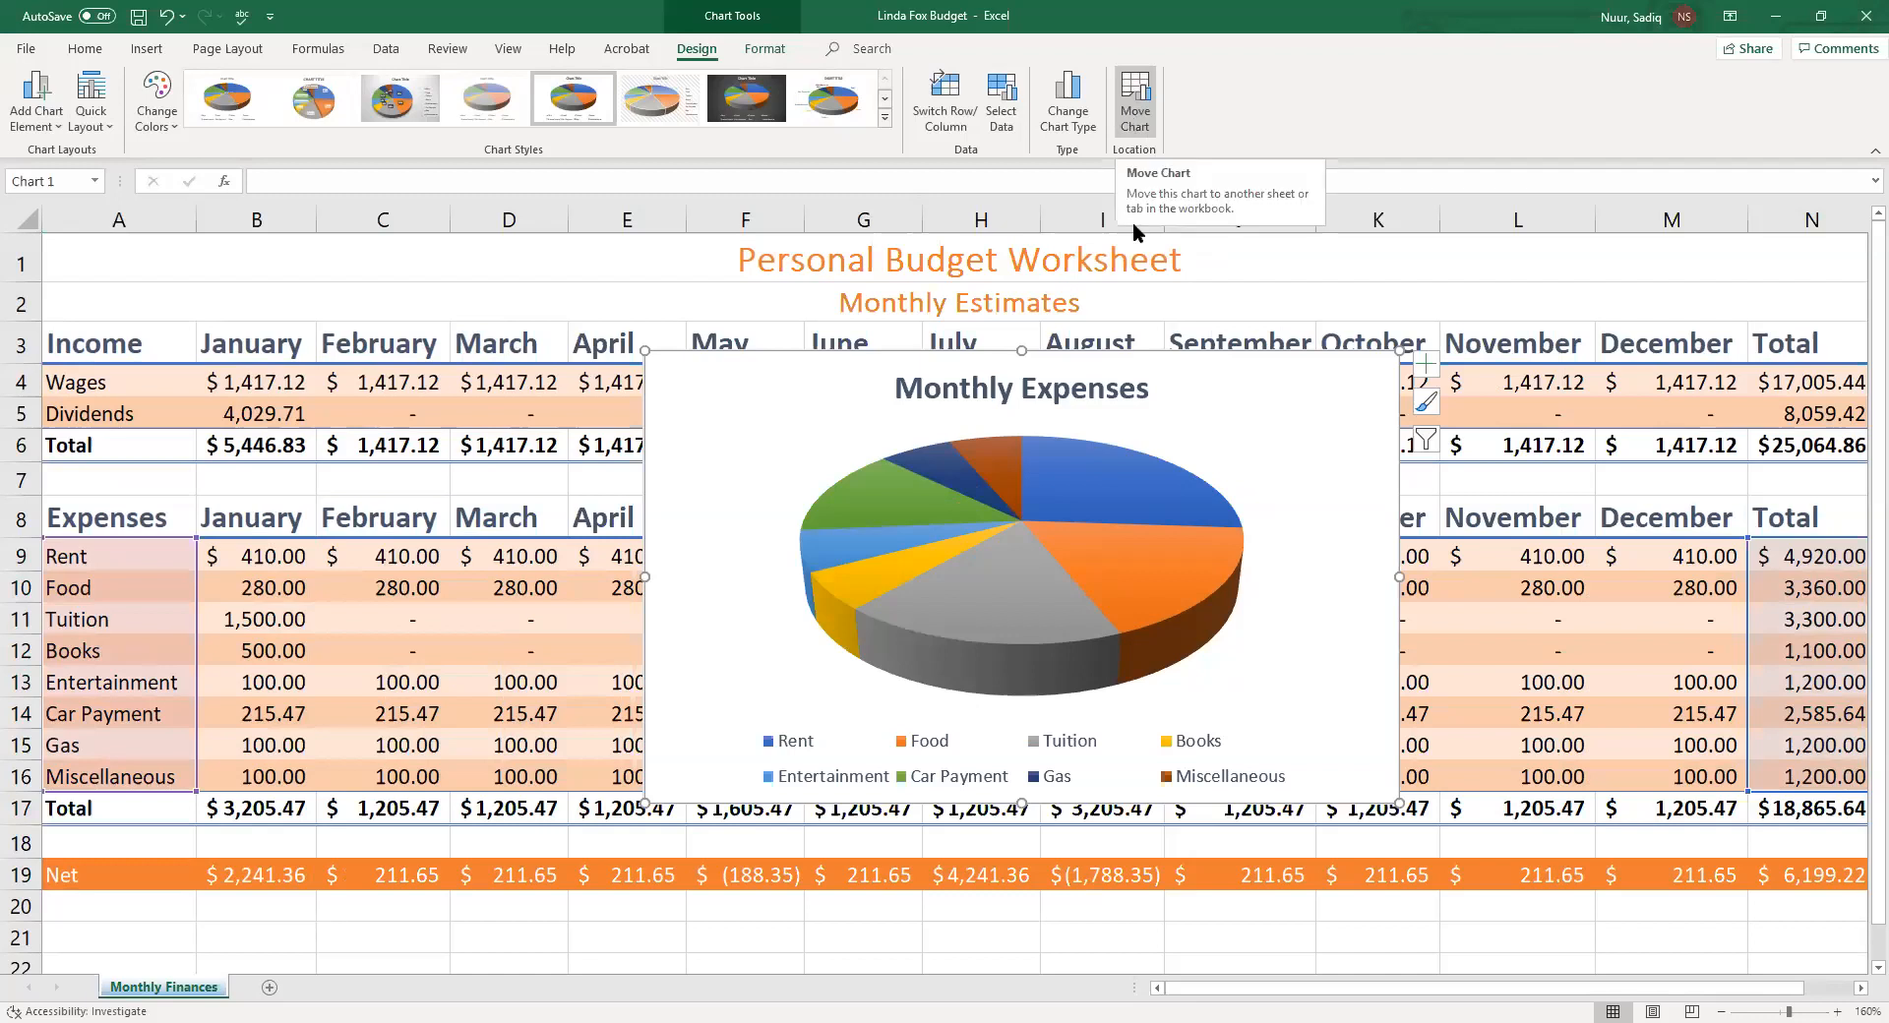
click(1137, 115)
drag(1071, 254, 768, 233)
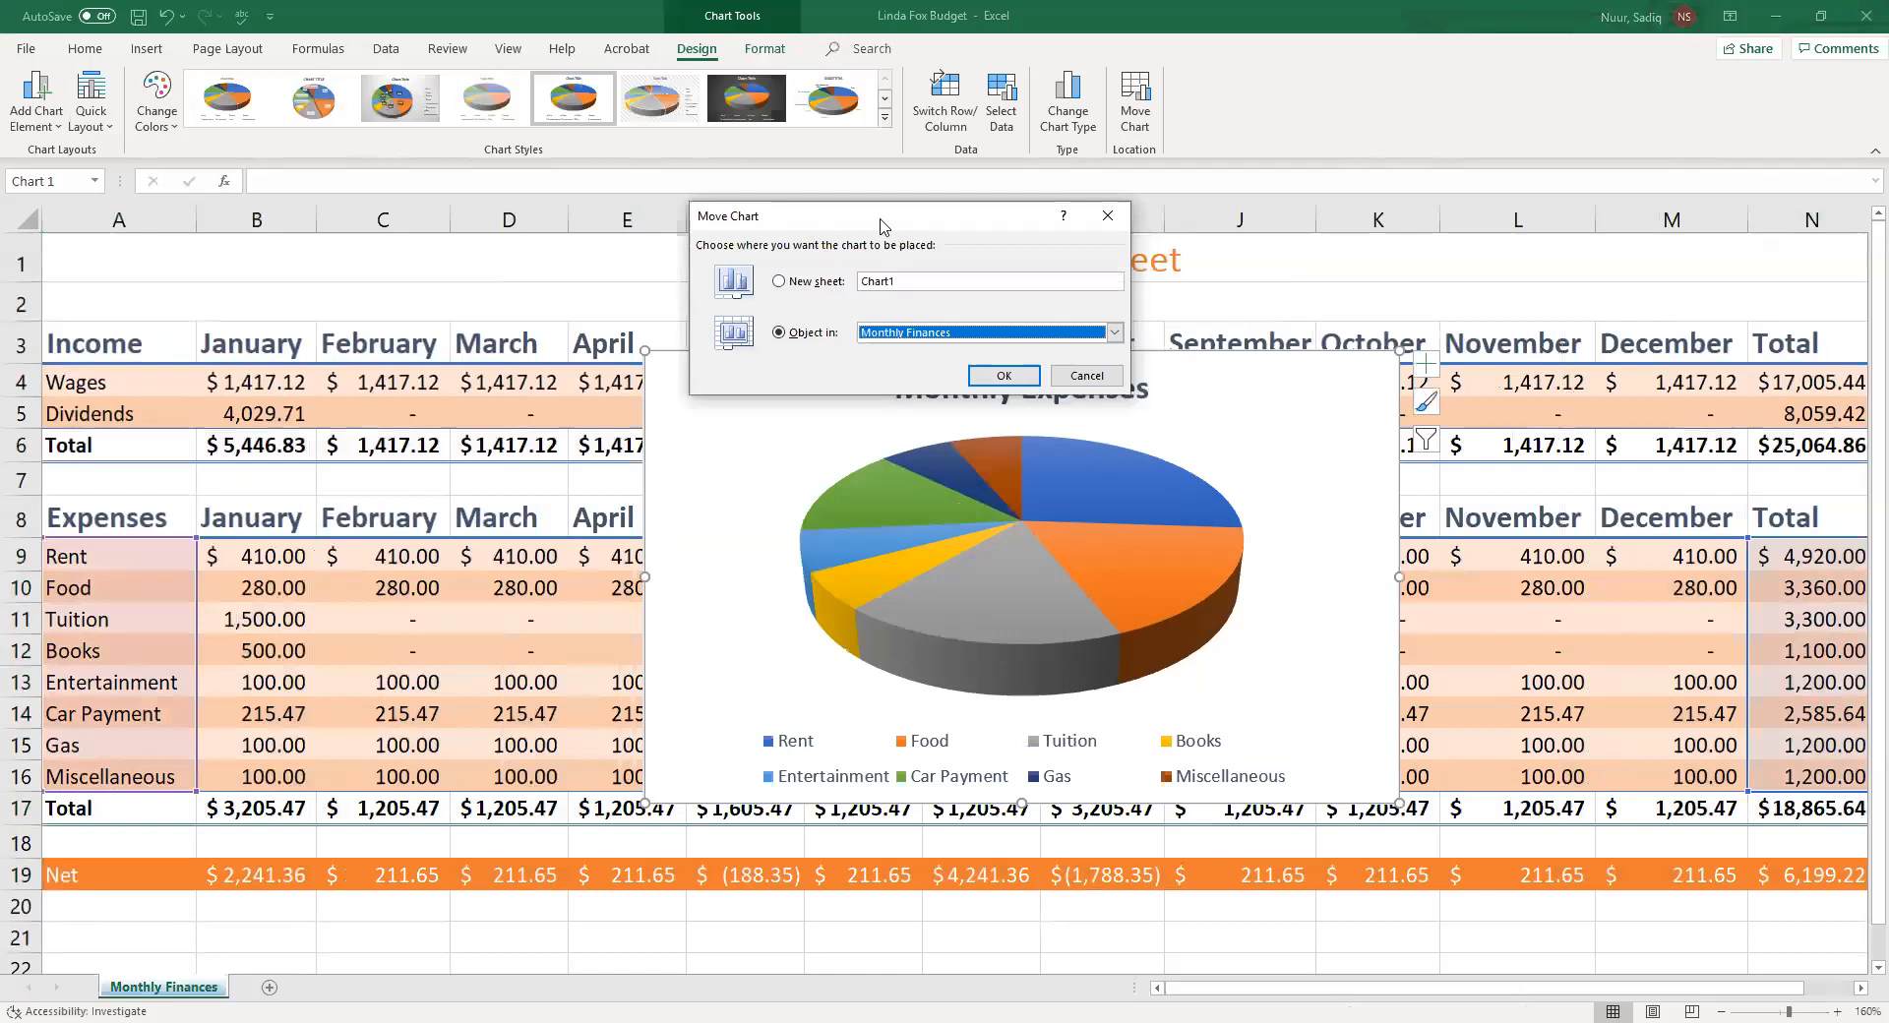
click(778, 281)
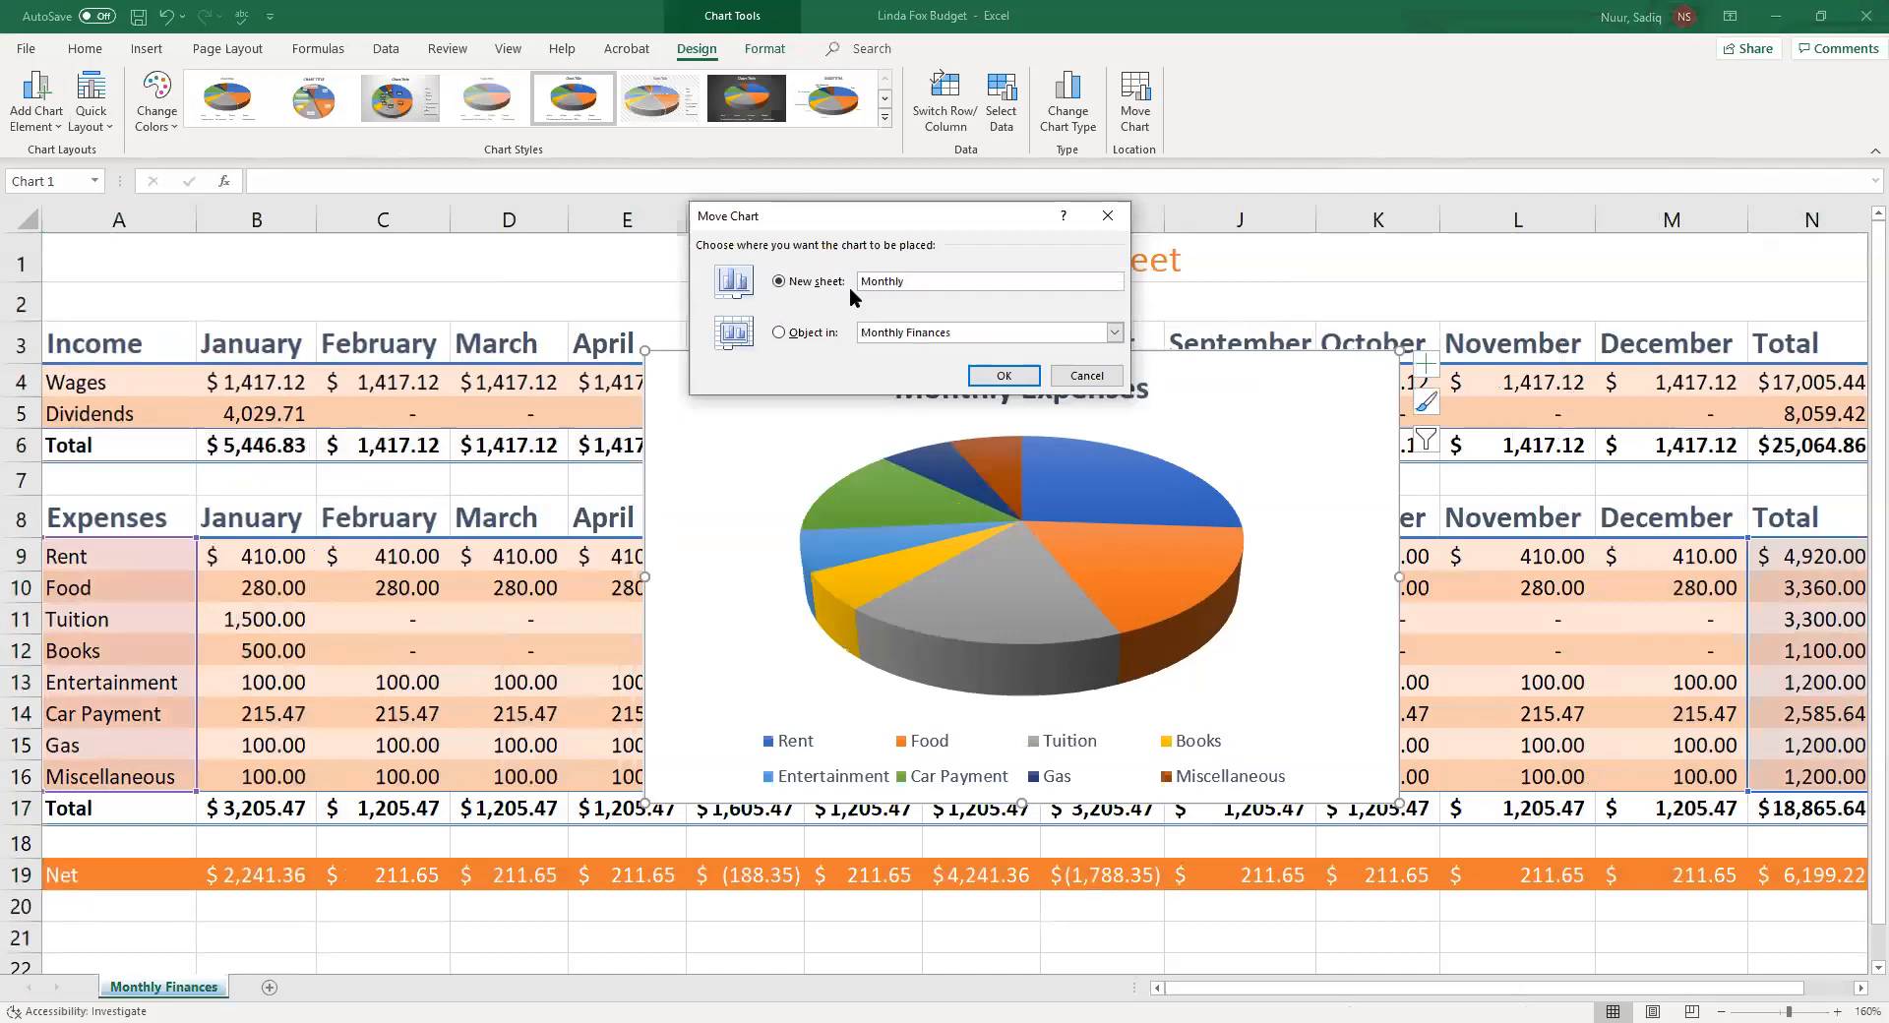
text(Expense Chart)
click(1004, 377)
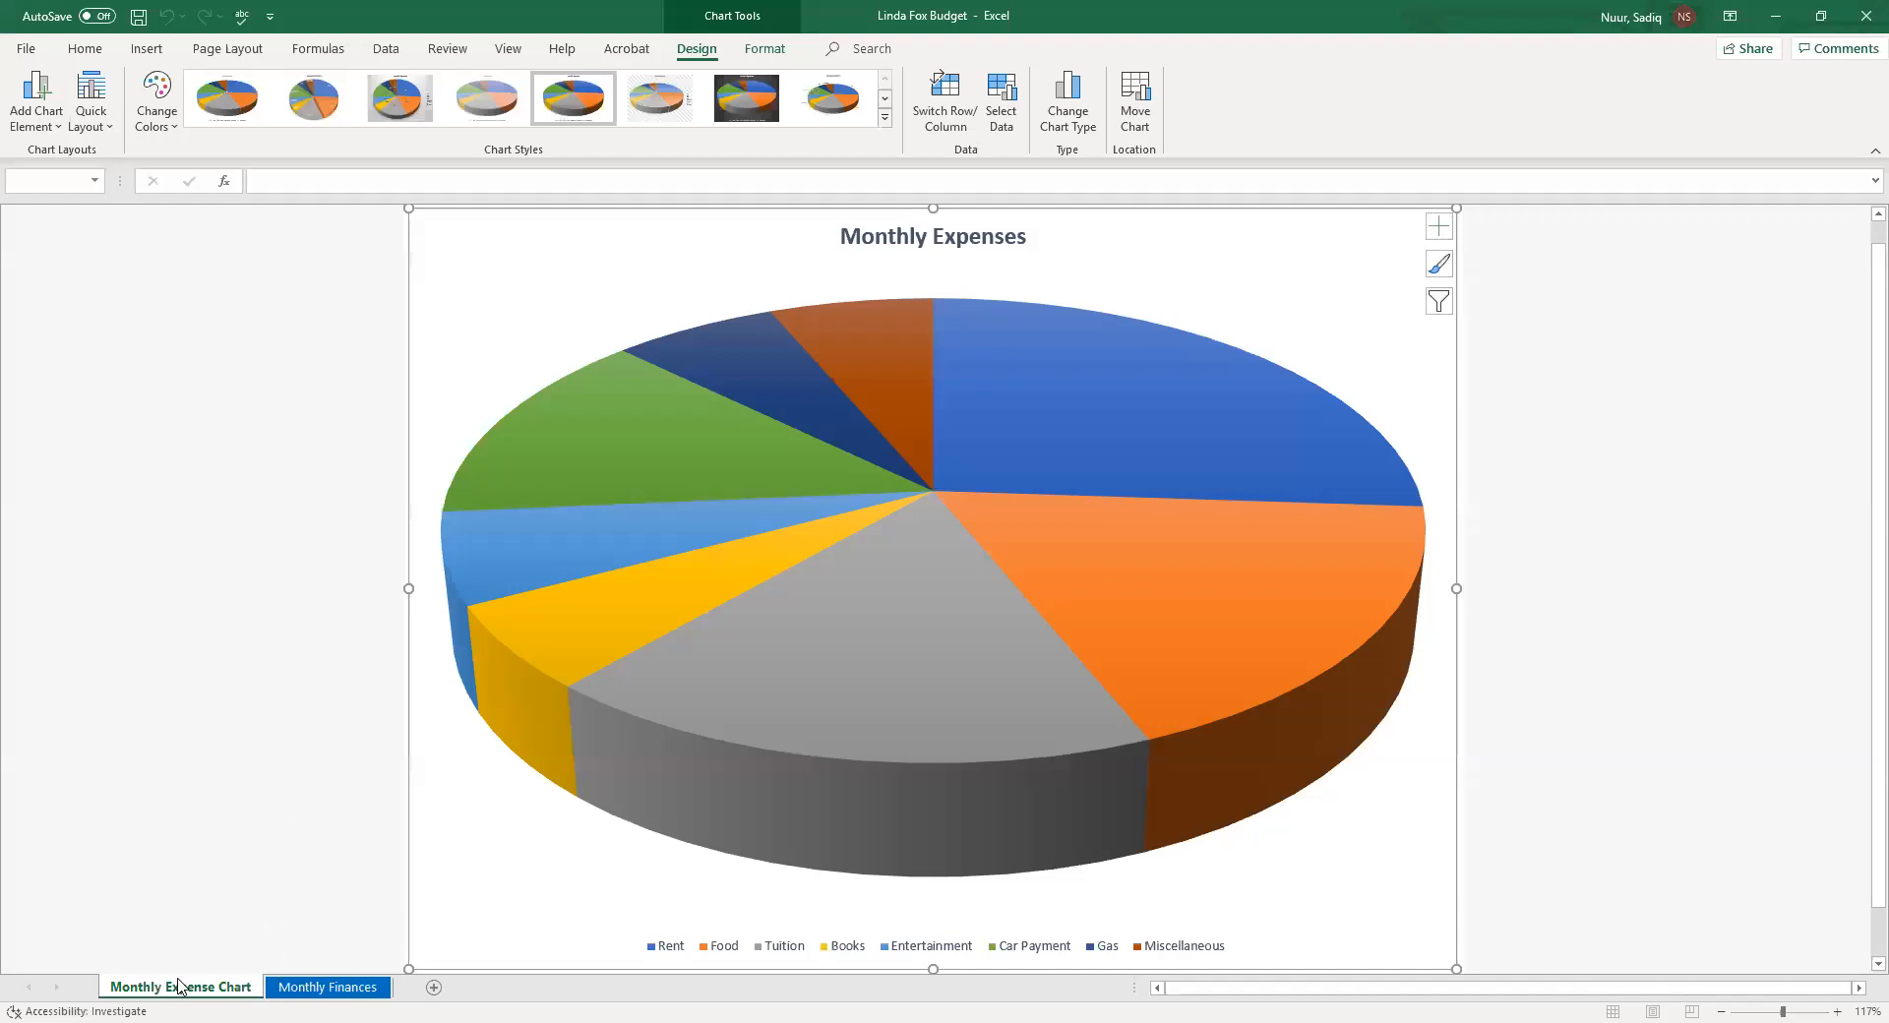
Reorder the sheets so Monthly Finances comes before Monthly Expense Chart
click(329, 988)
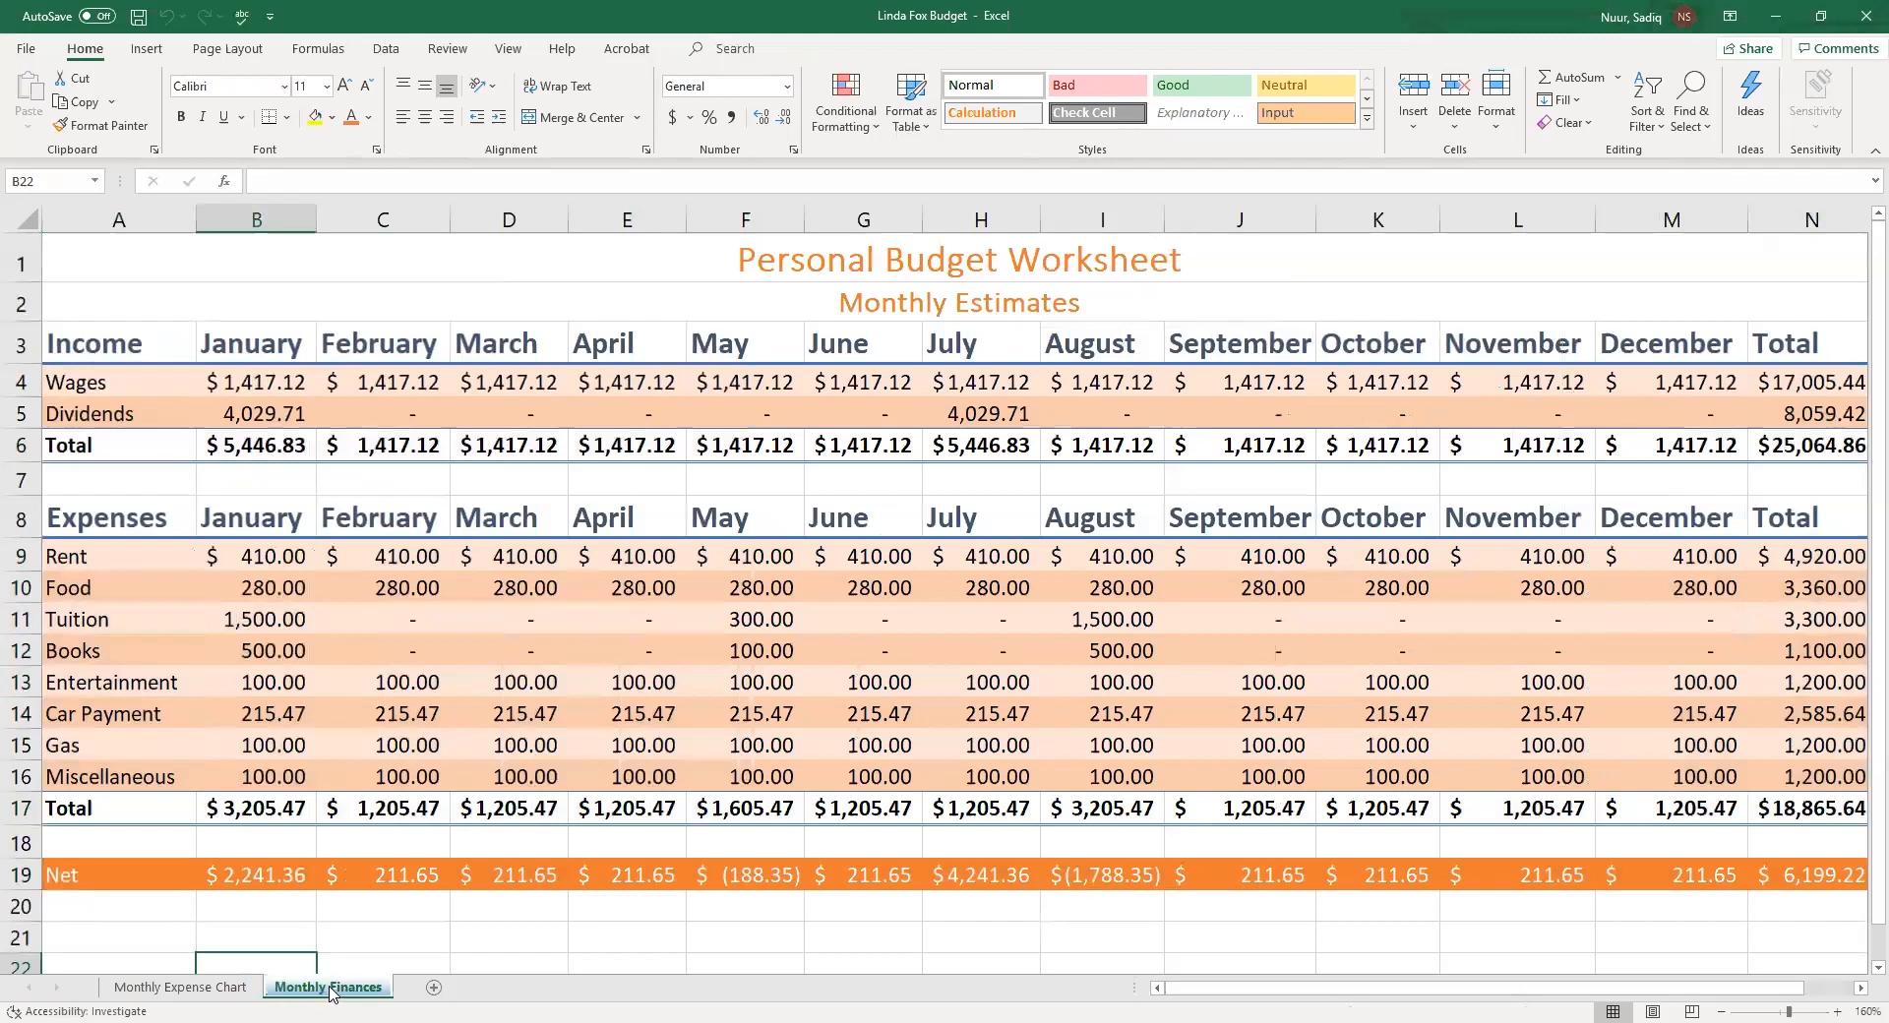
drag(328, 987, 101, 990)
drag(101, 990, 101, 997)
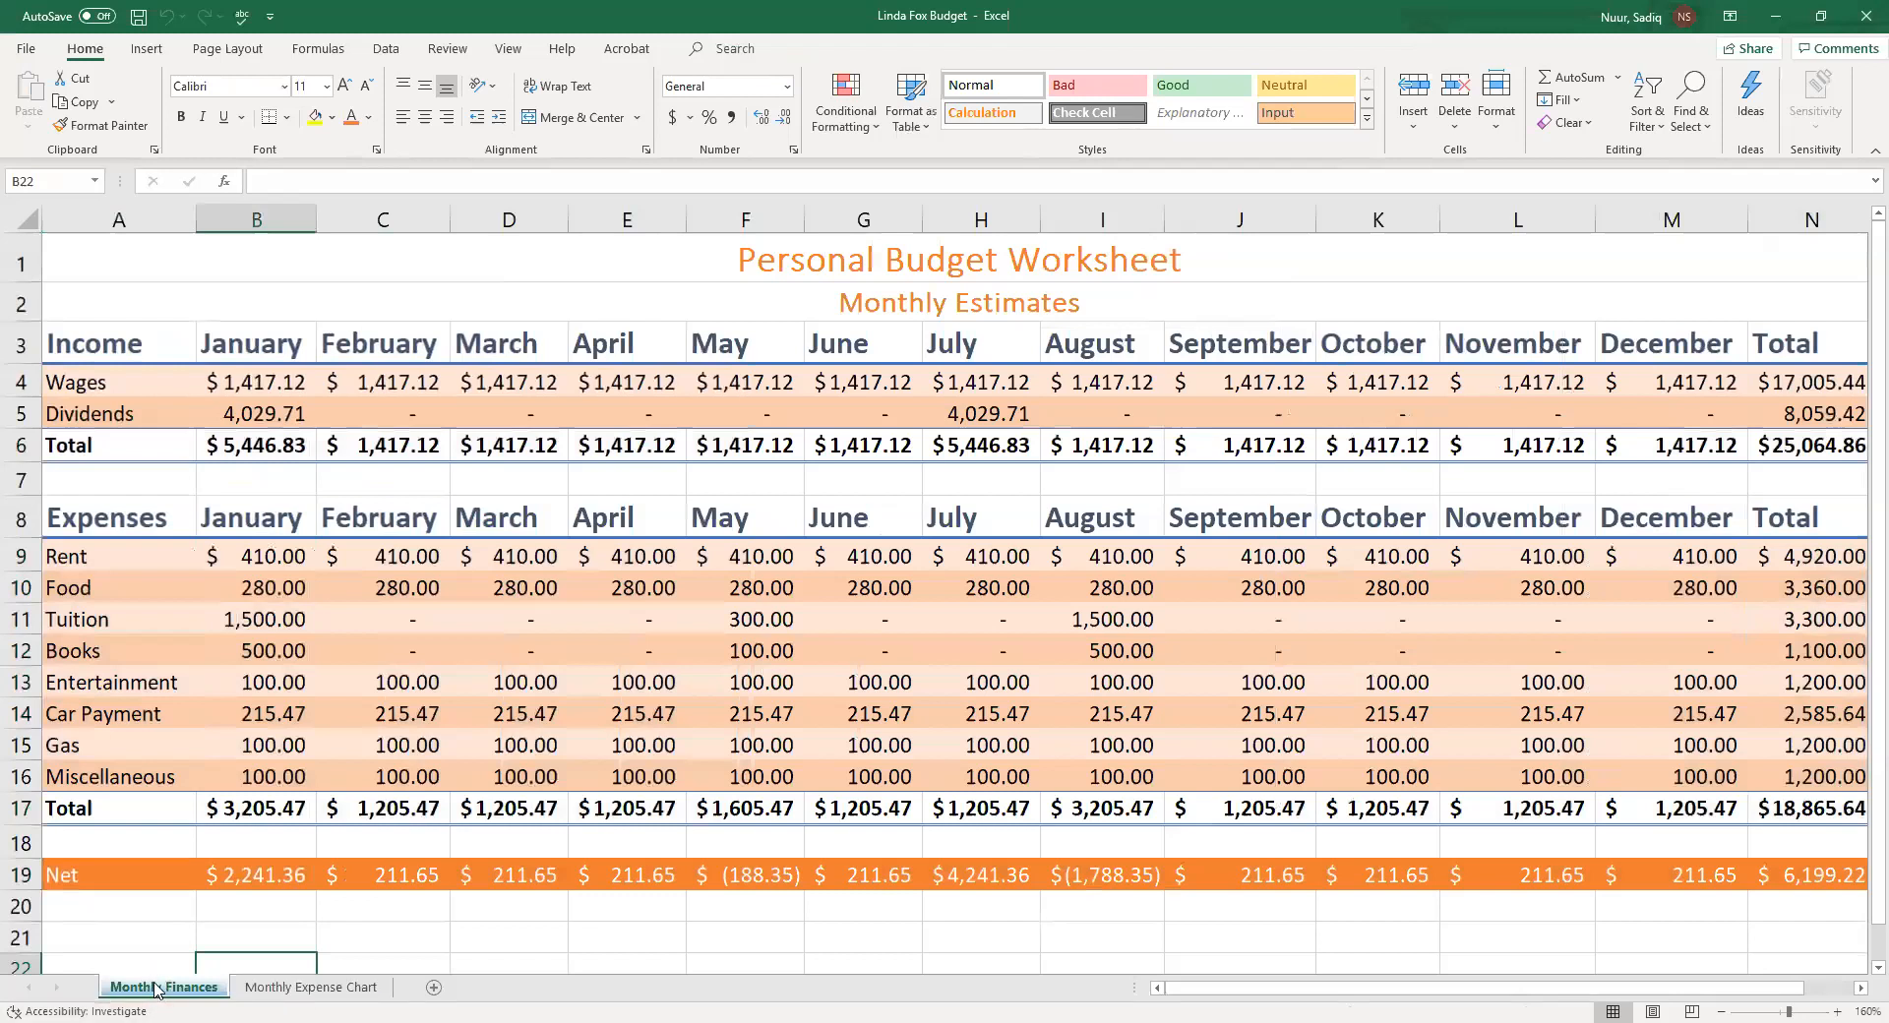
drag(155, 986, 152, 975)
drag(158, 987, 406, 990)
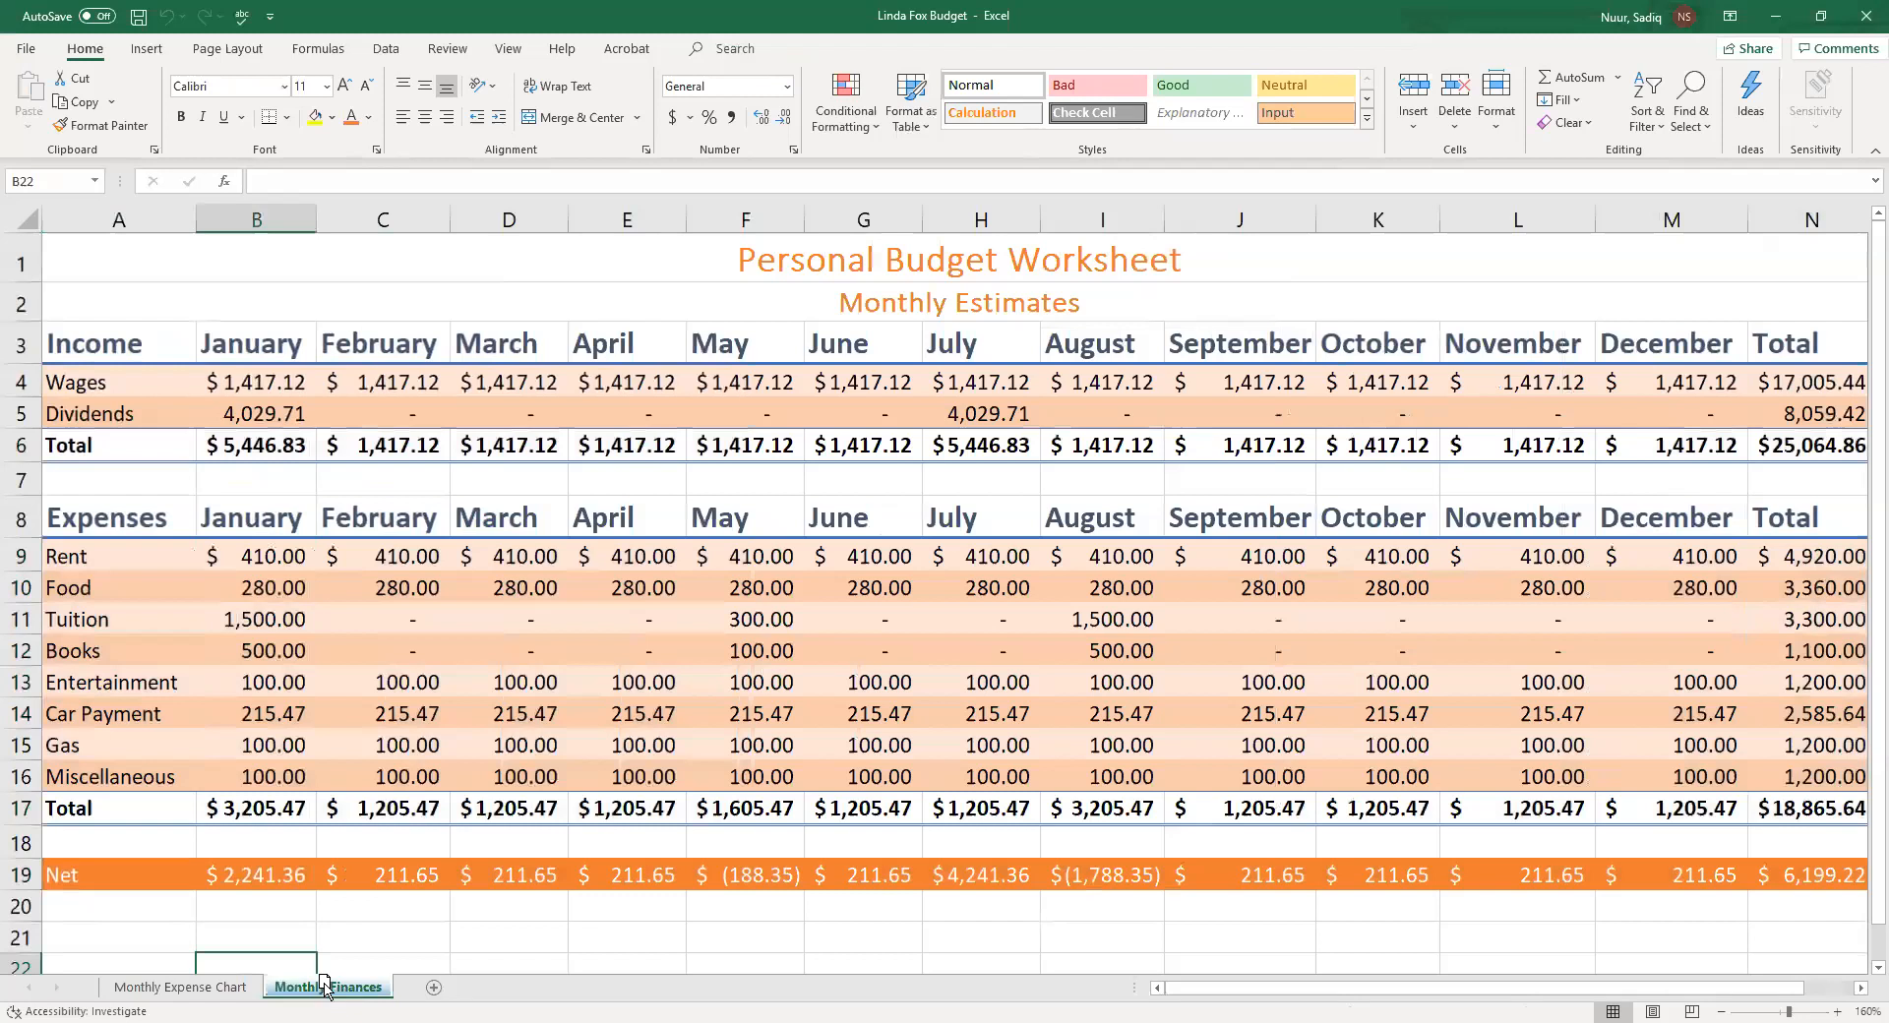
drag(144, 996, 147, 996)
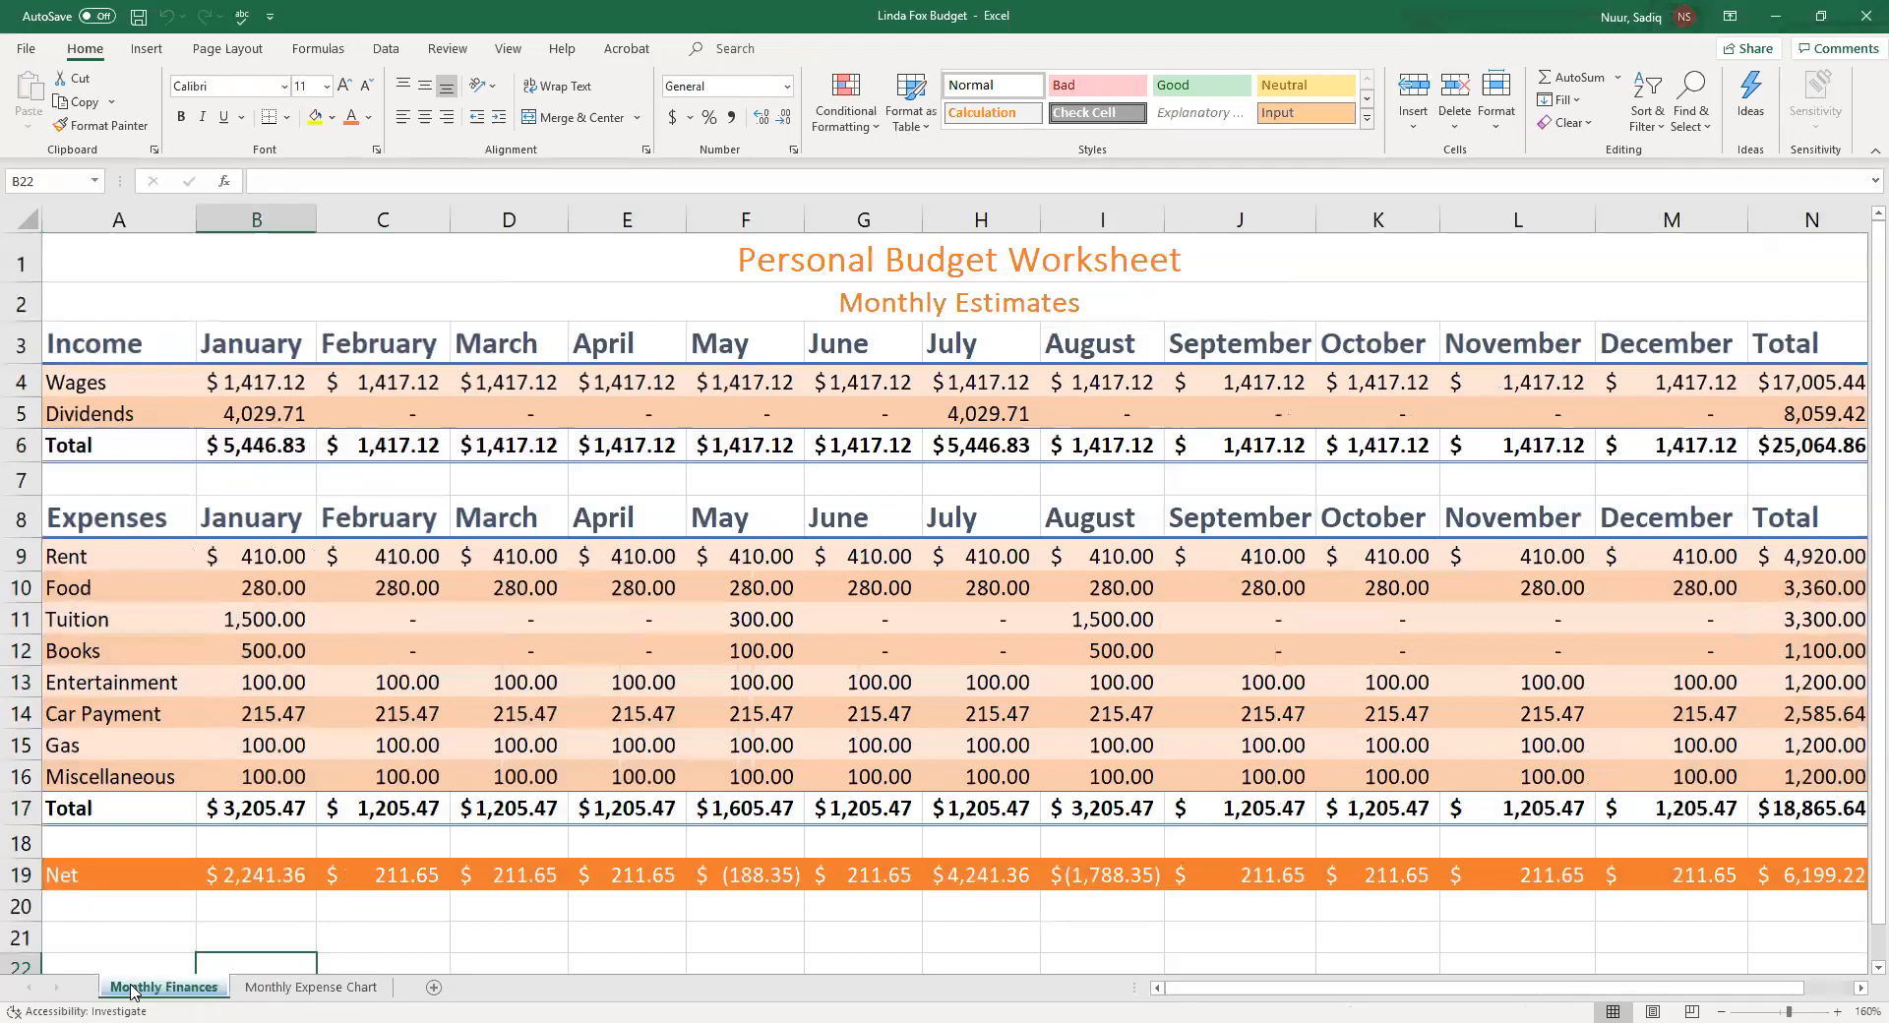
Set the Monthly Expense Chart sheet tab color to Green
right_click(291, 997)
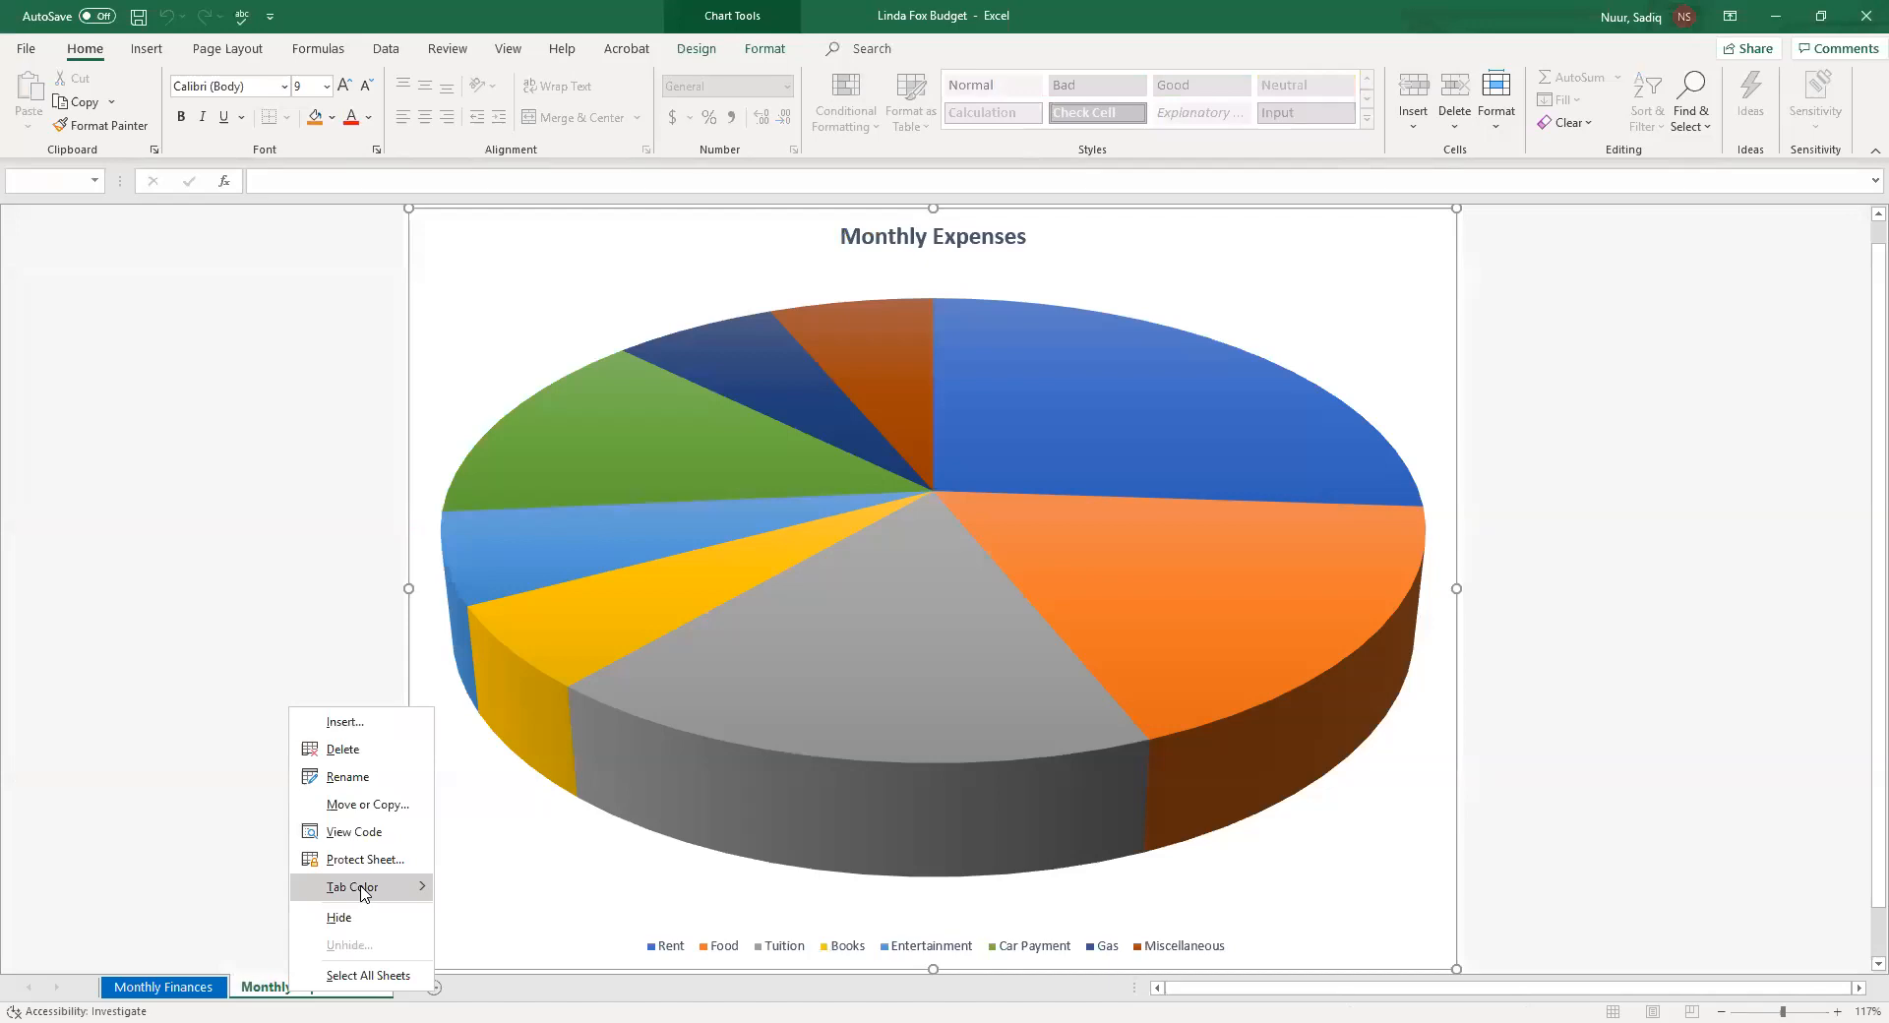
mouse_move(362, 890)
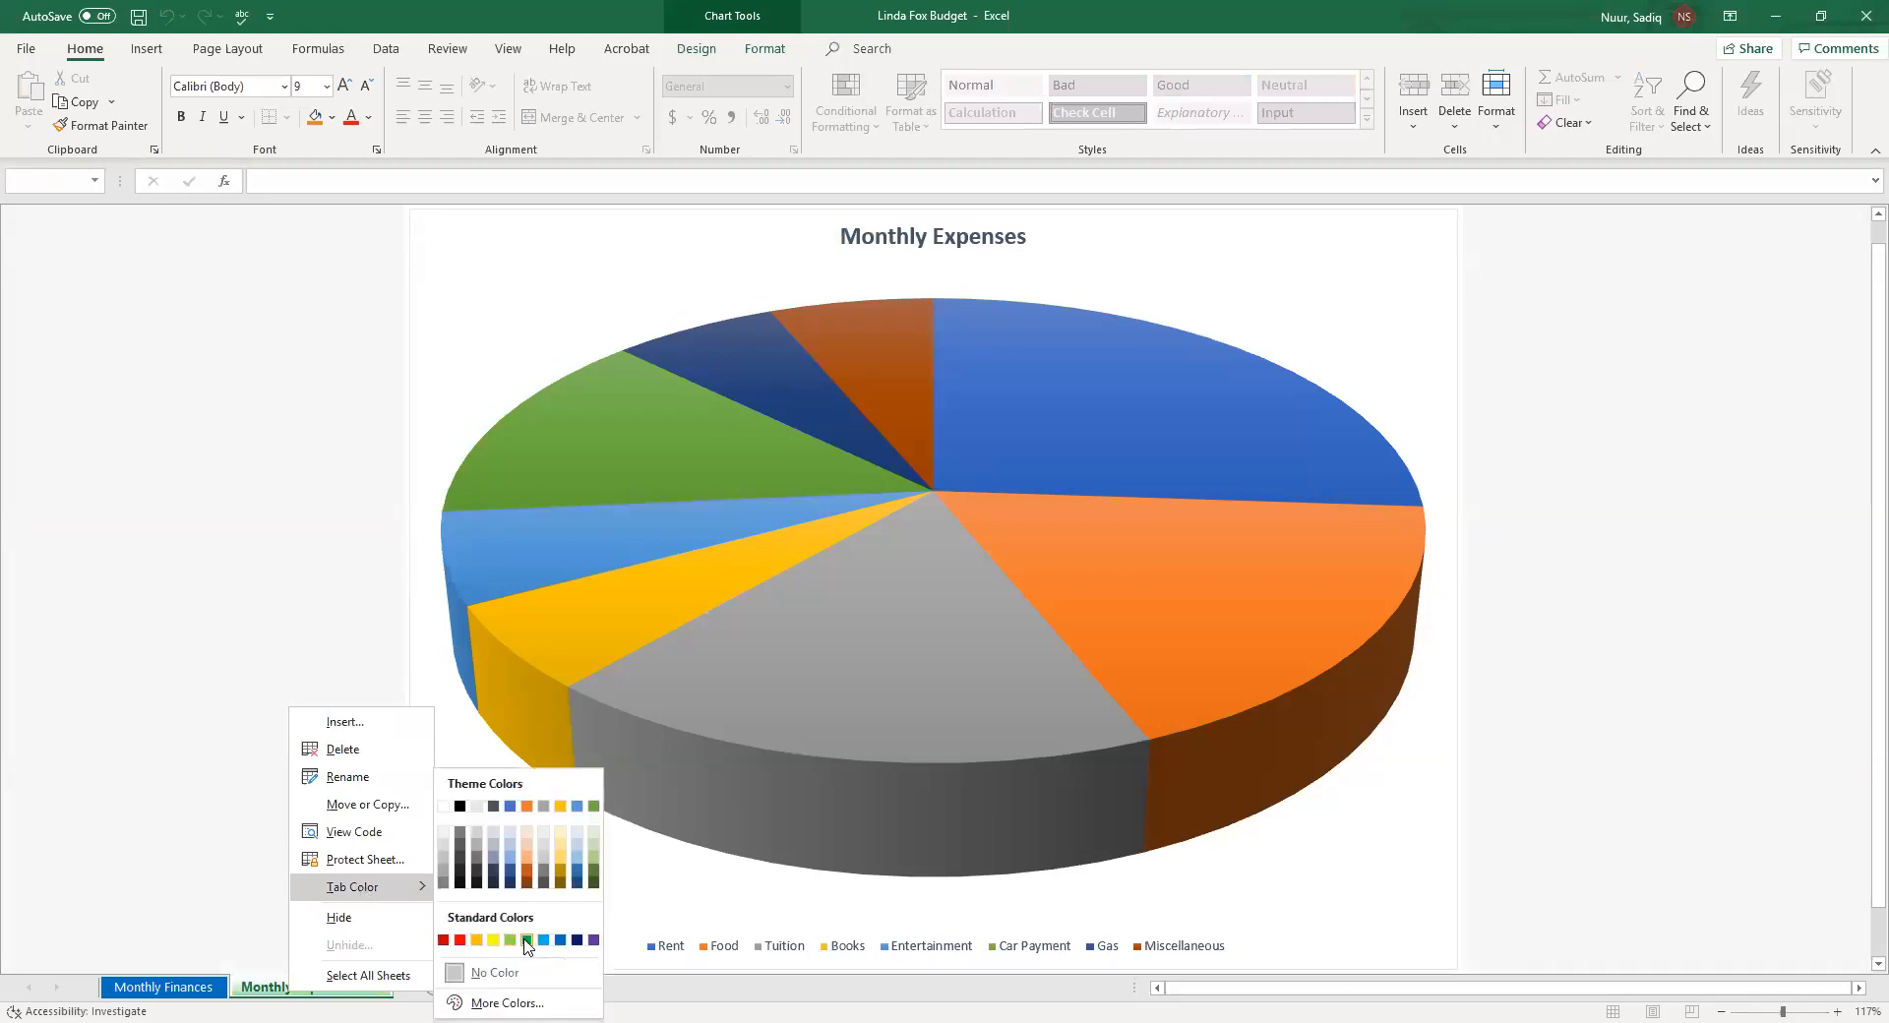
click(527, 940)
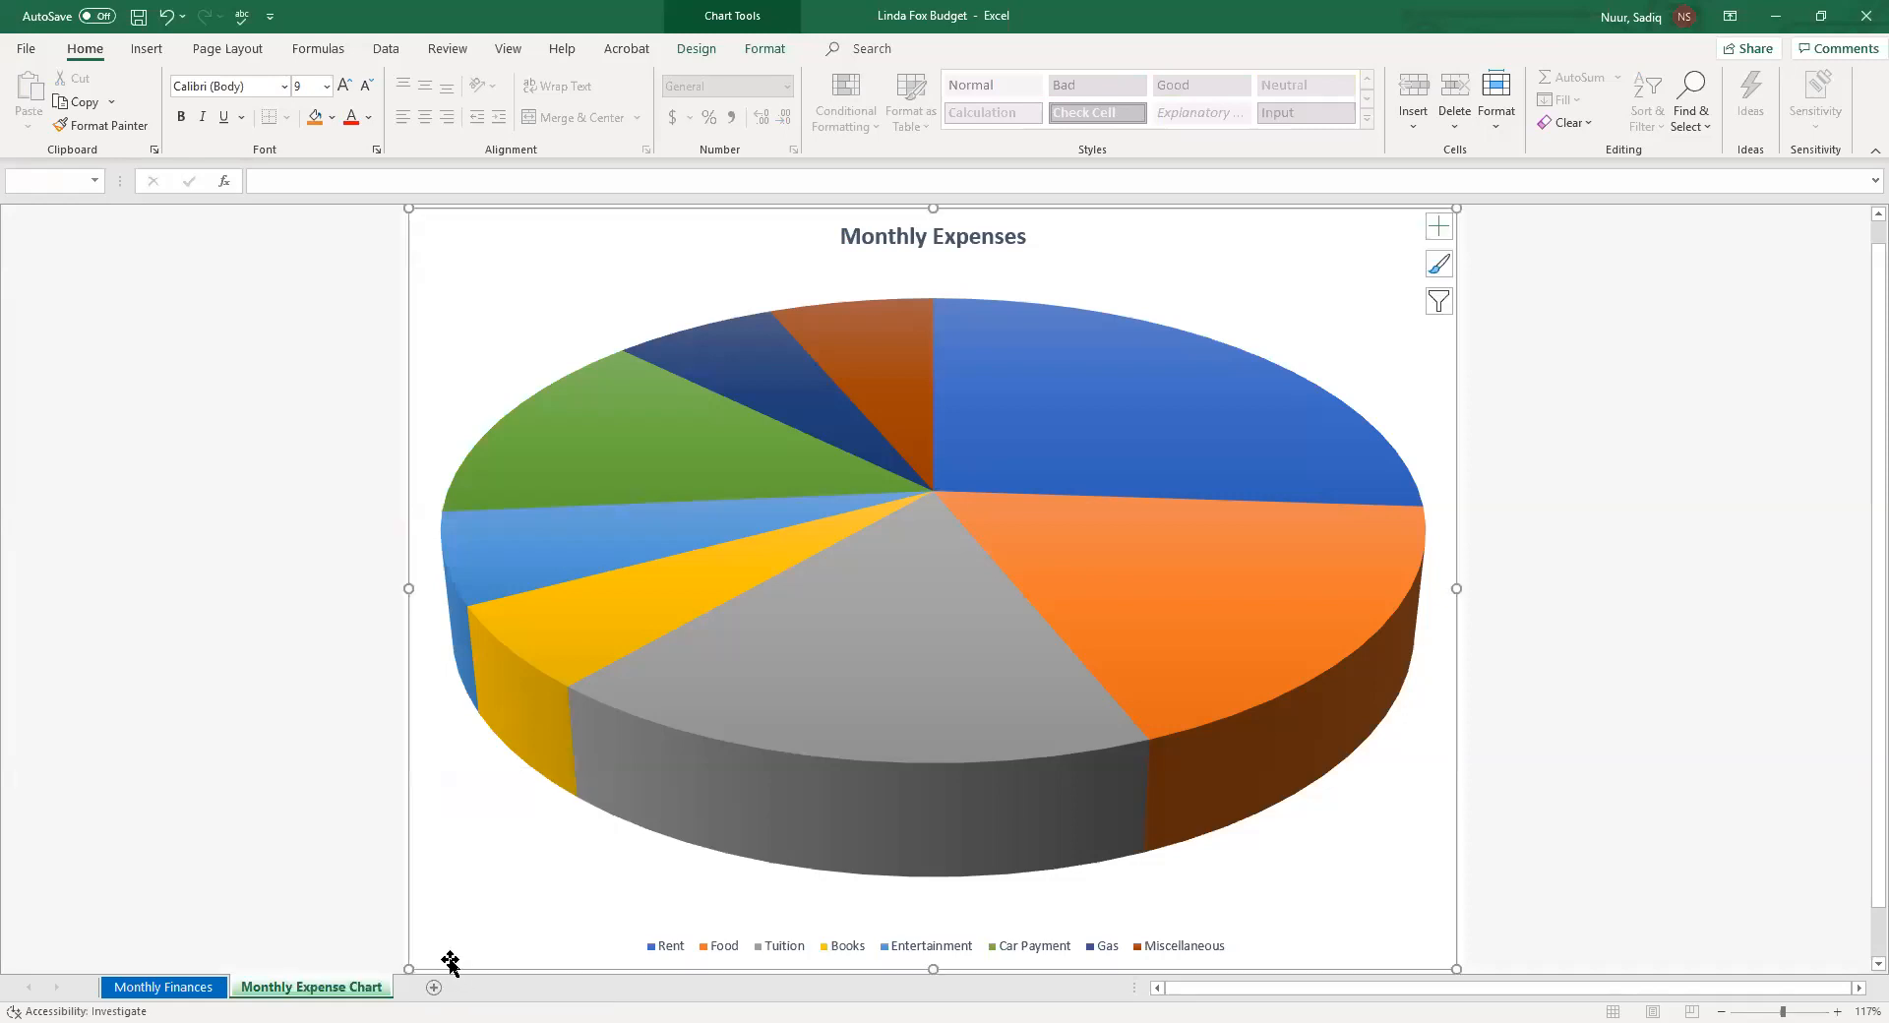
Open the print settings for the Monthly Finances sheet and switch to Landscape Orientation
click(169, 993)
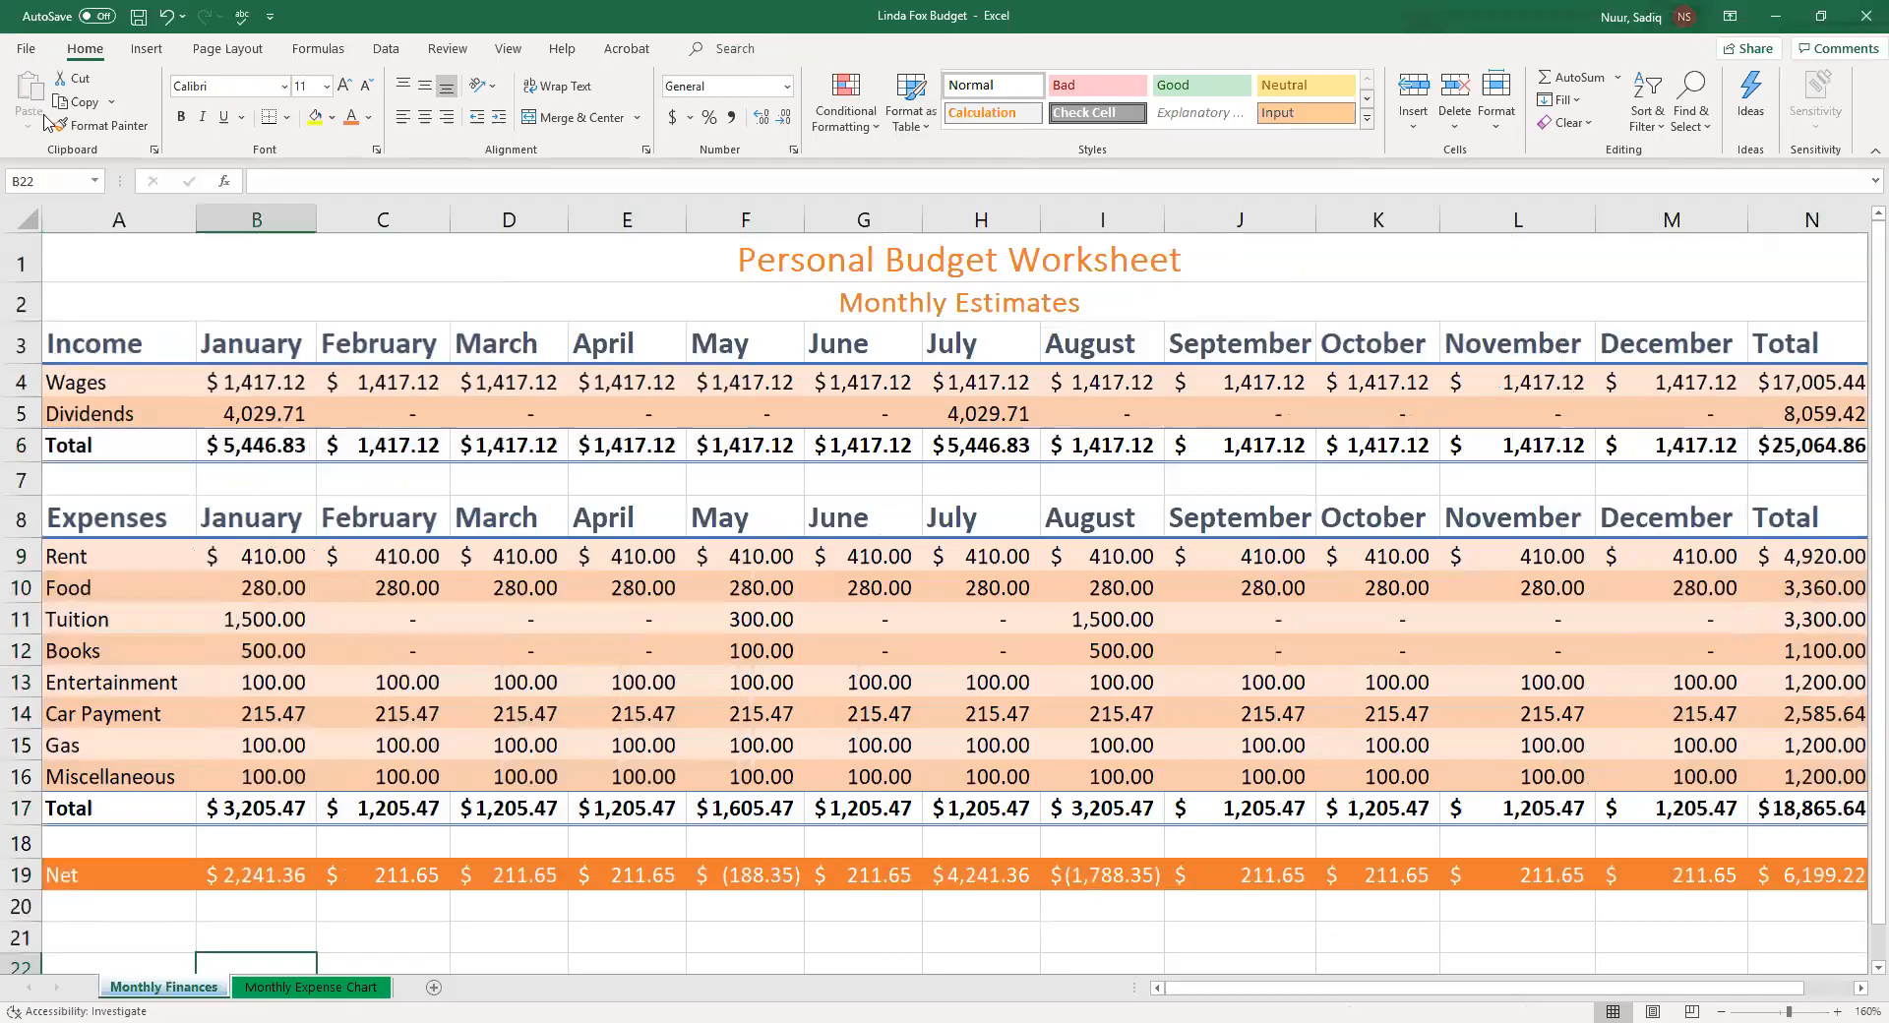
click(29, 49)
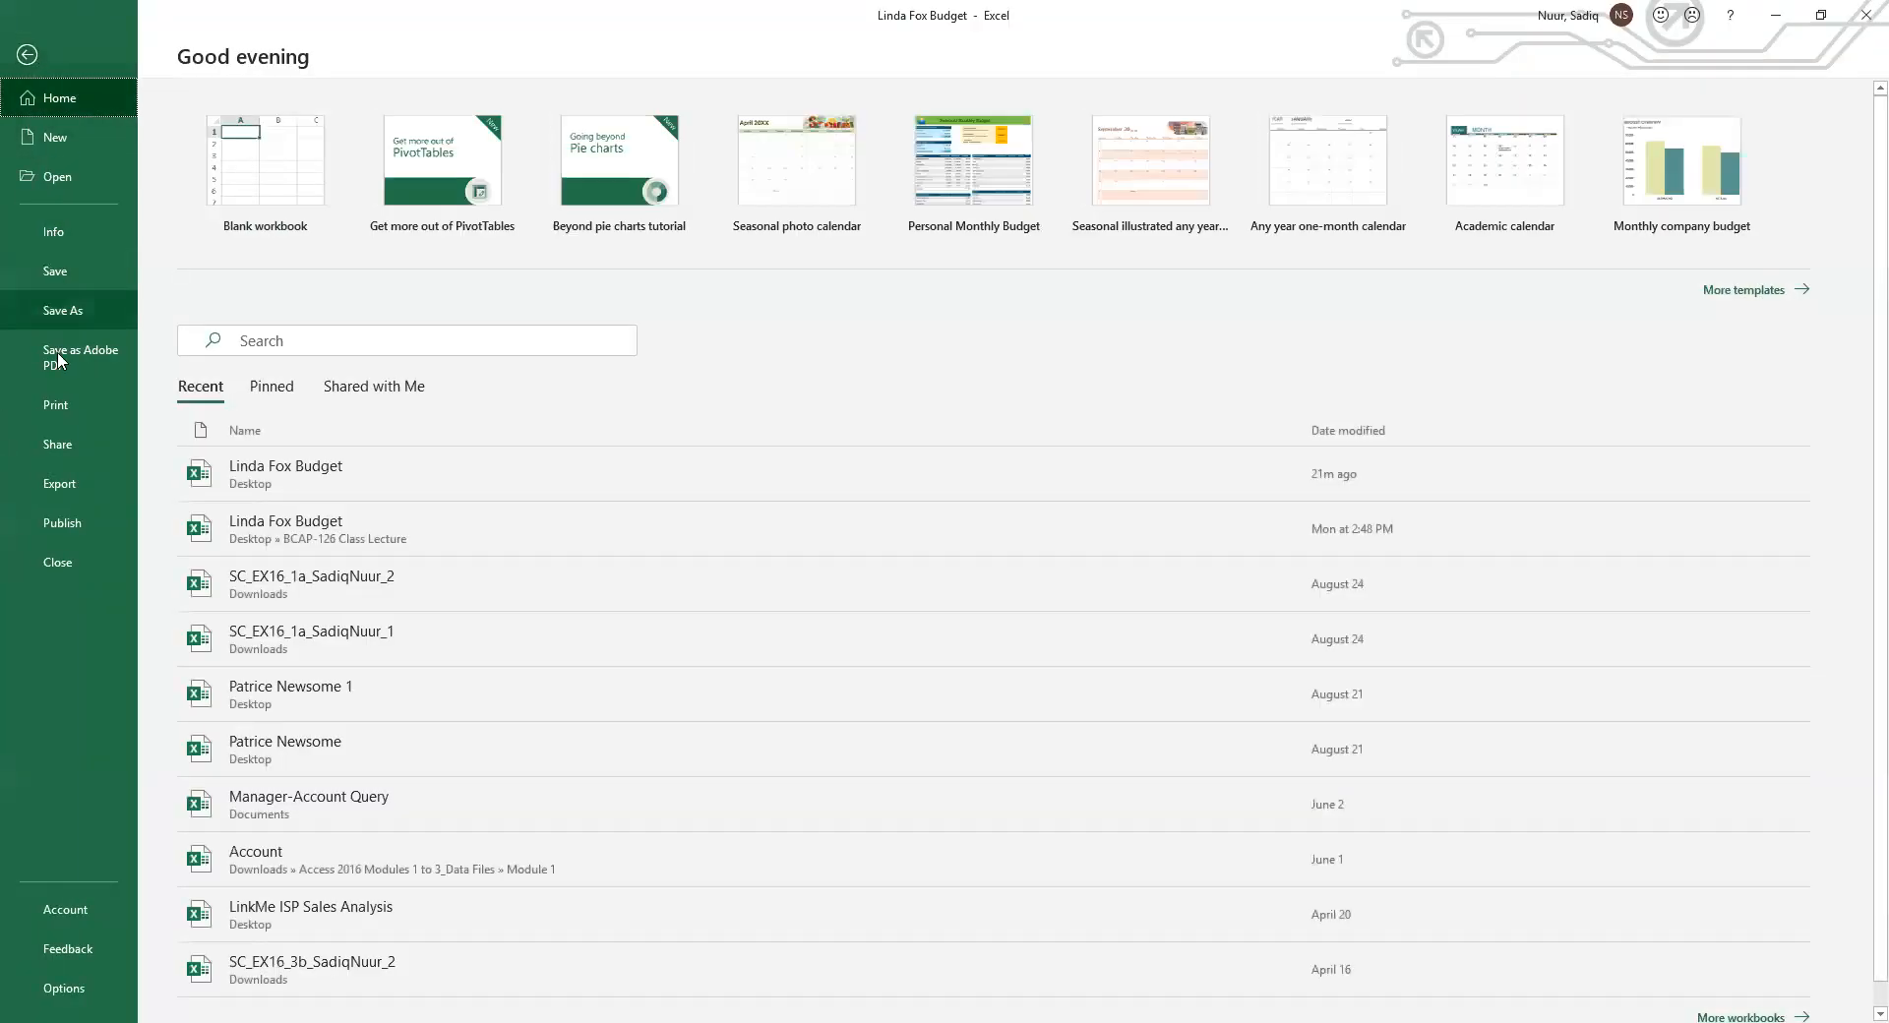
click(67, 409)
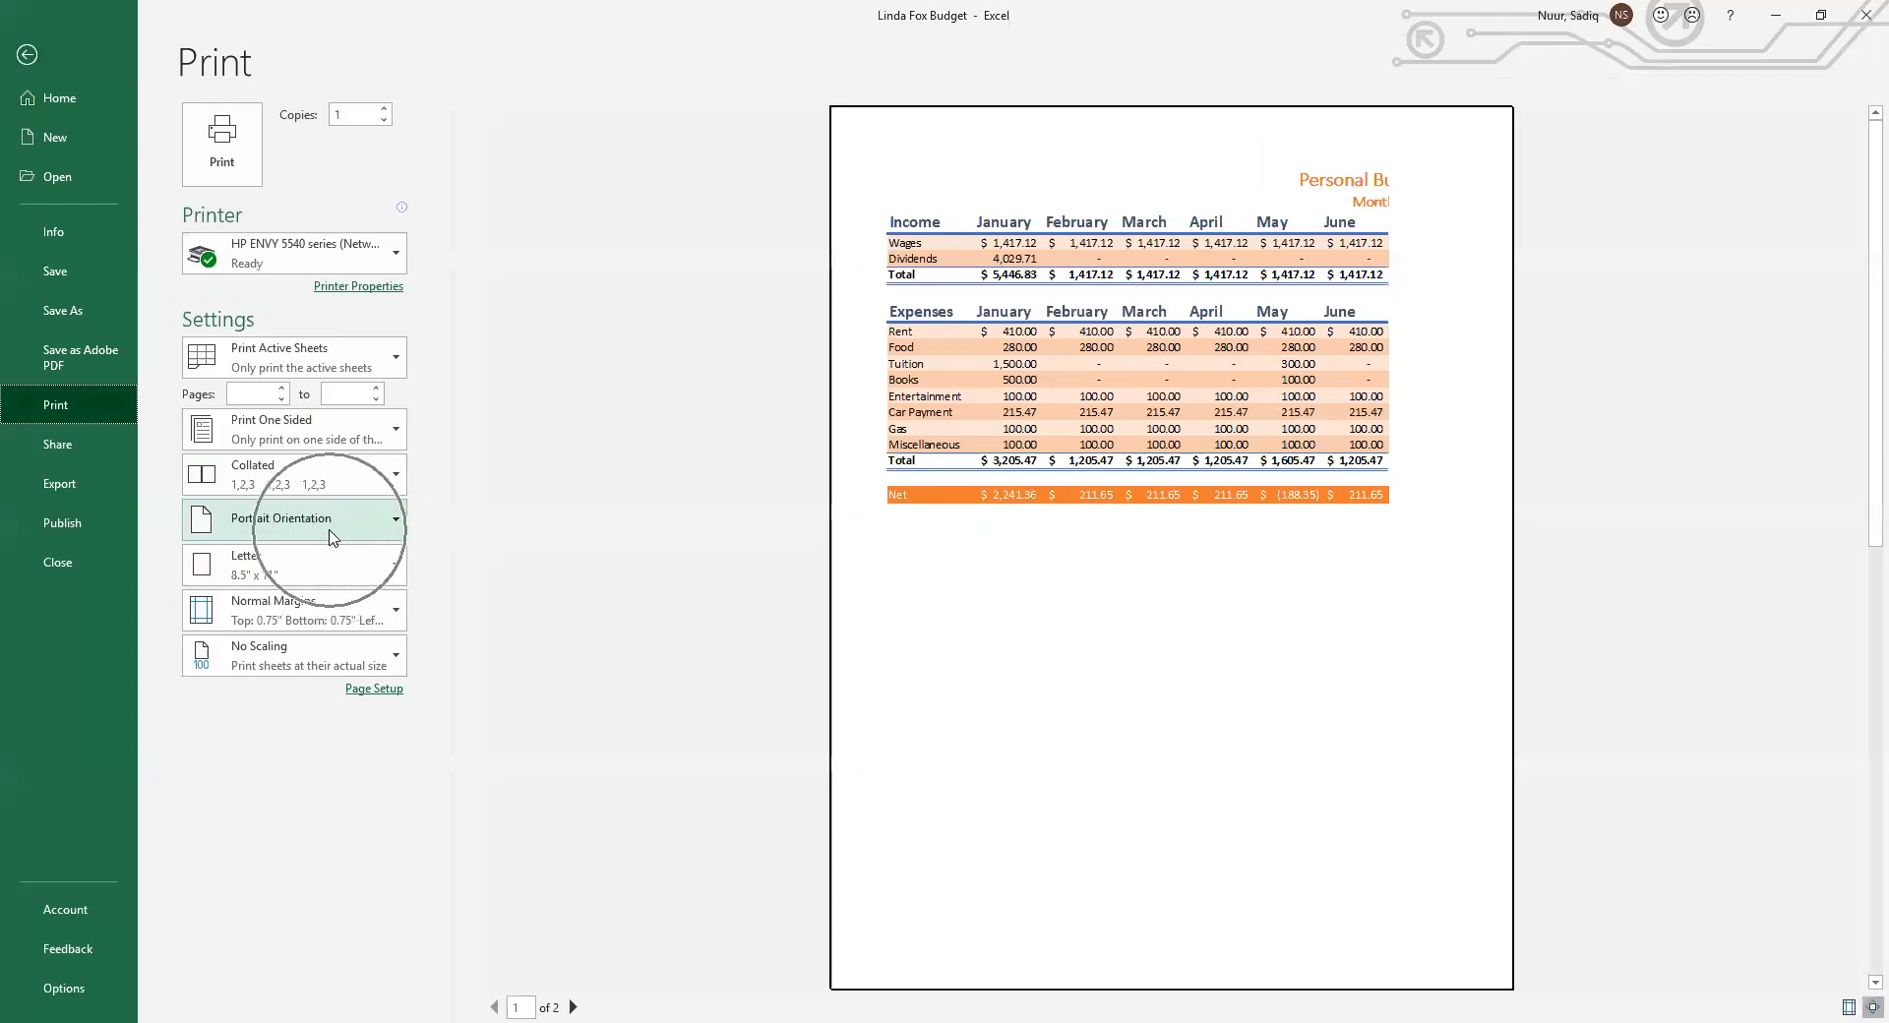
click(395, 522)
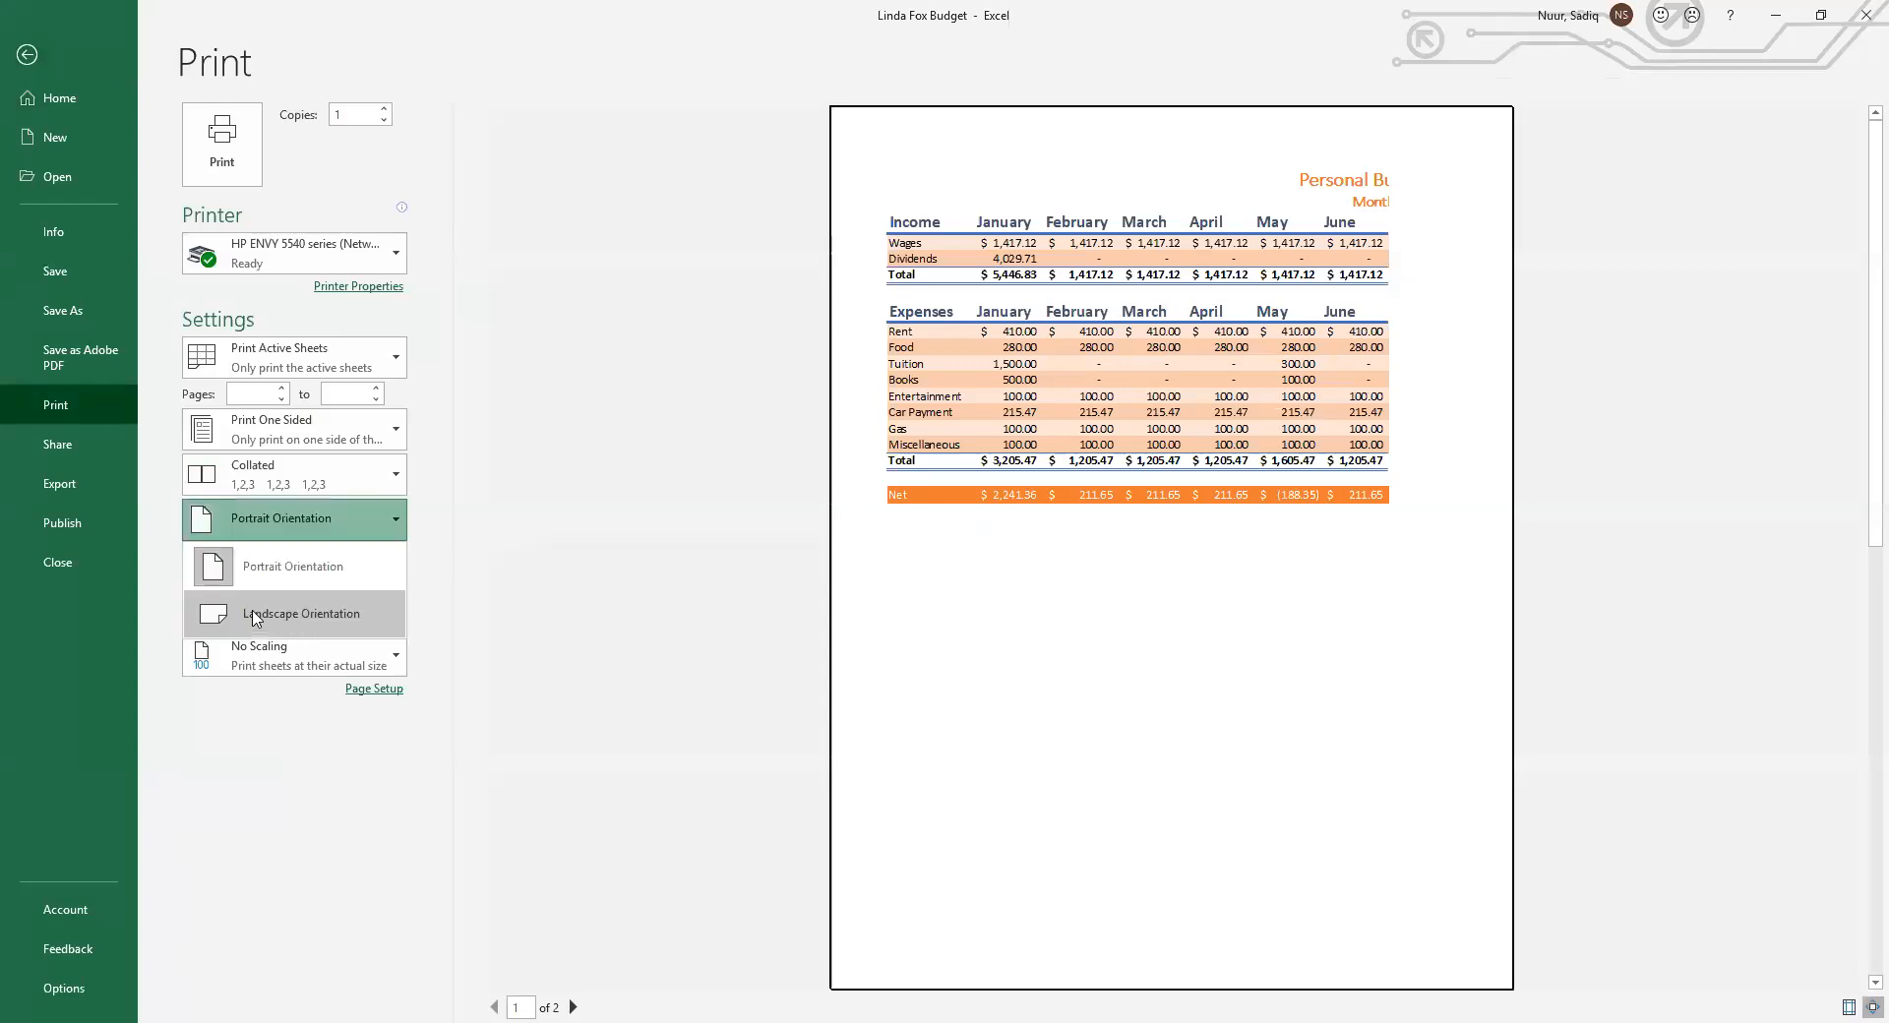
click(275, 611)
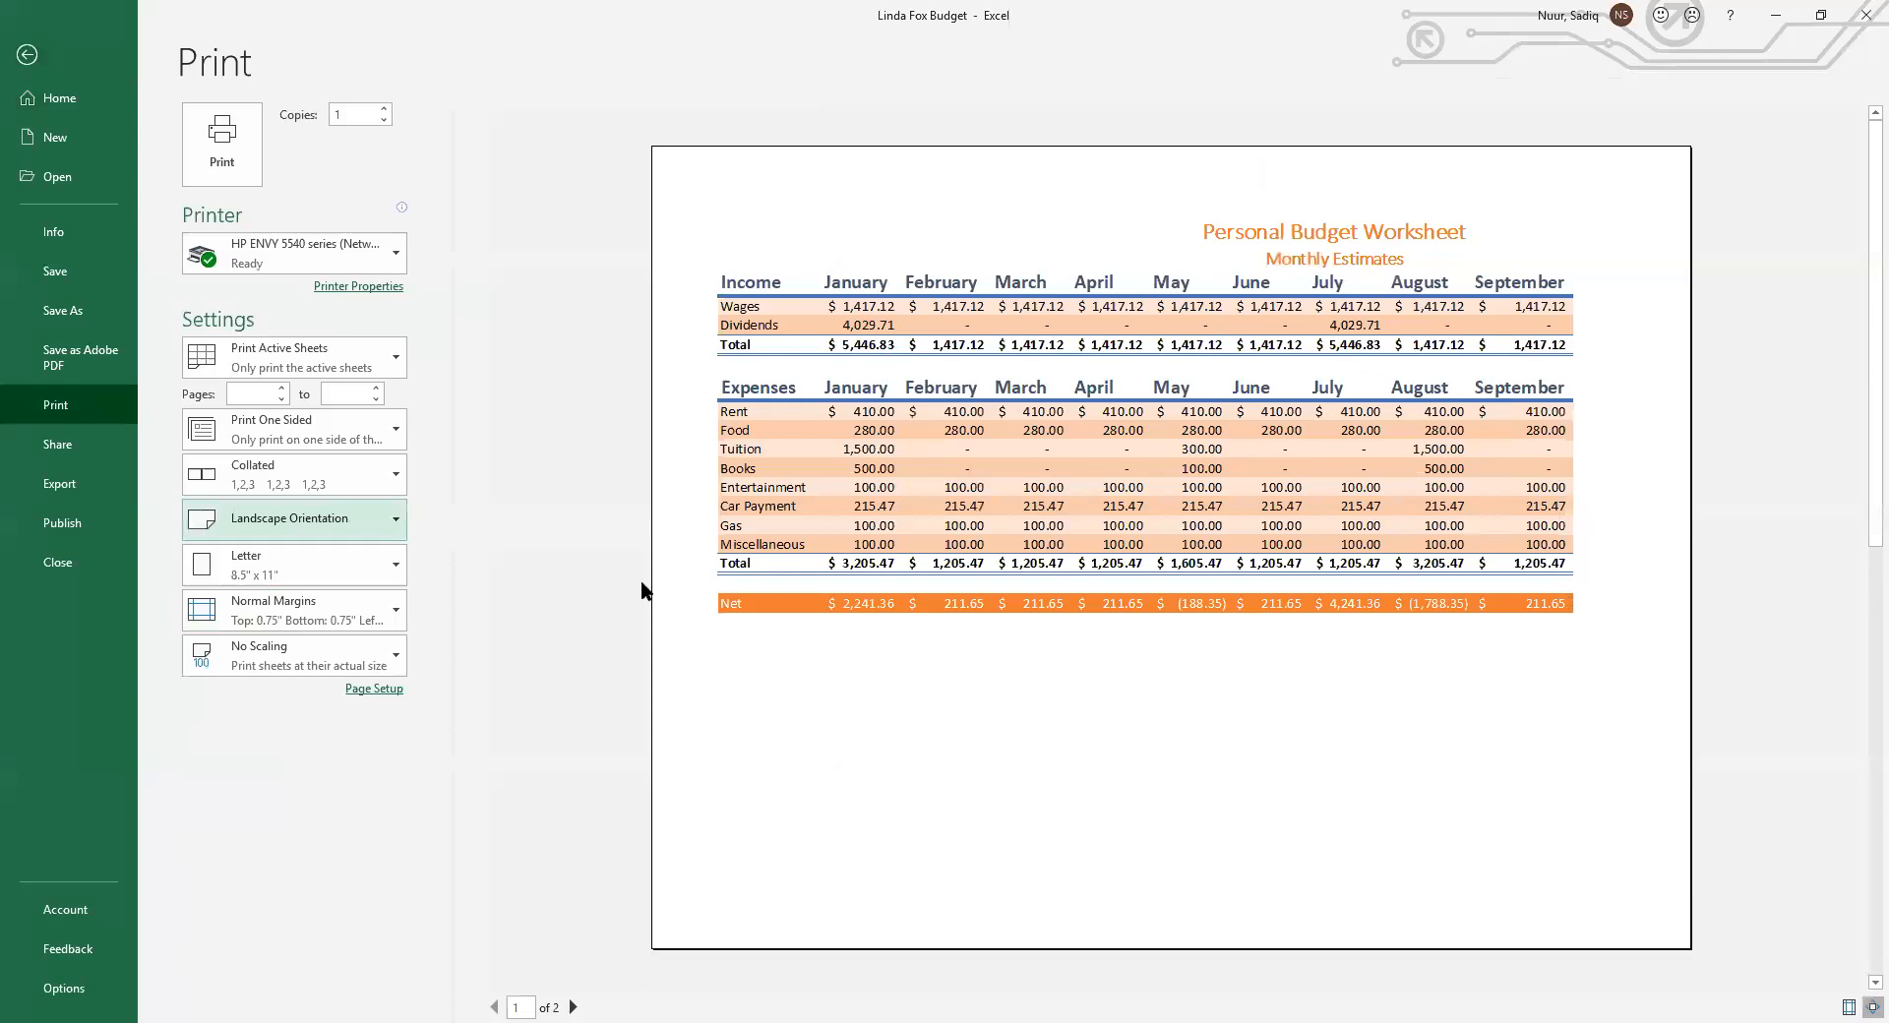
Set the print scaling to Fit Sheet on One Page
click(274, 659)
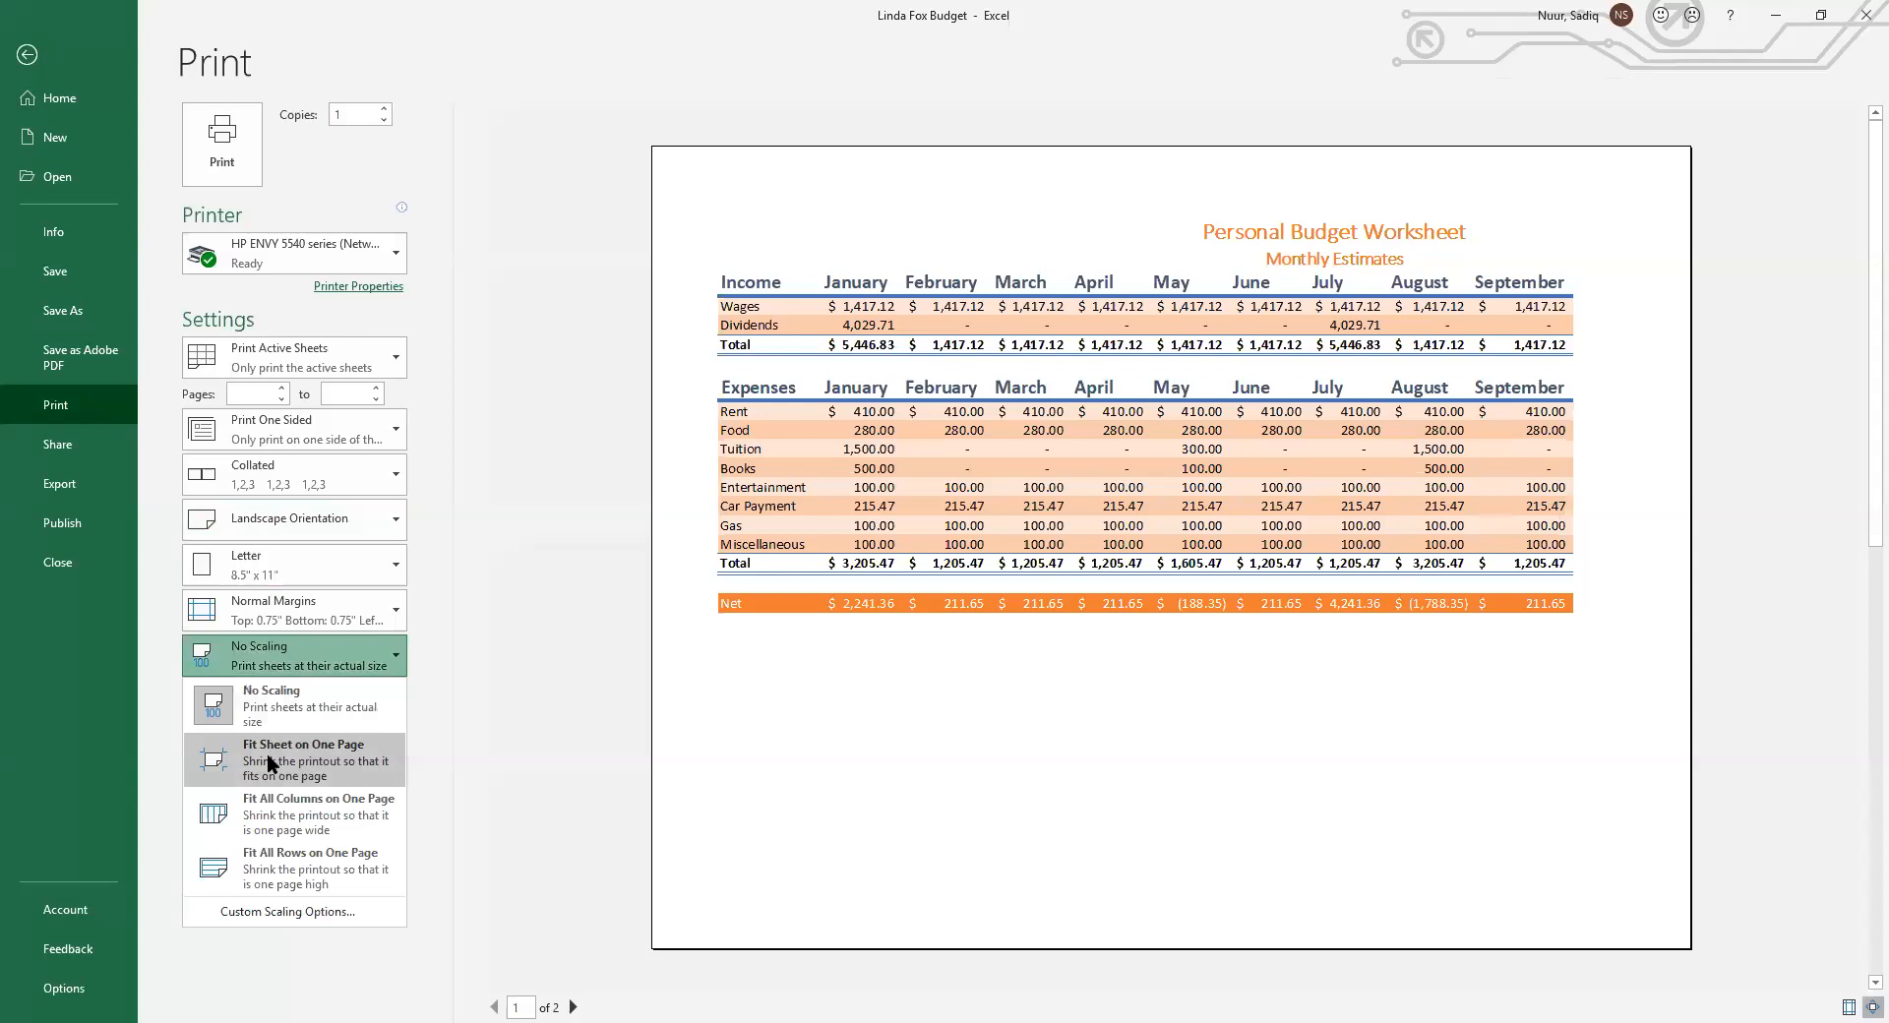
click(268, 753)
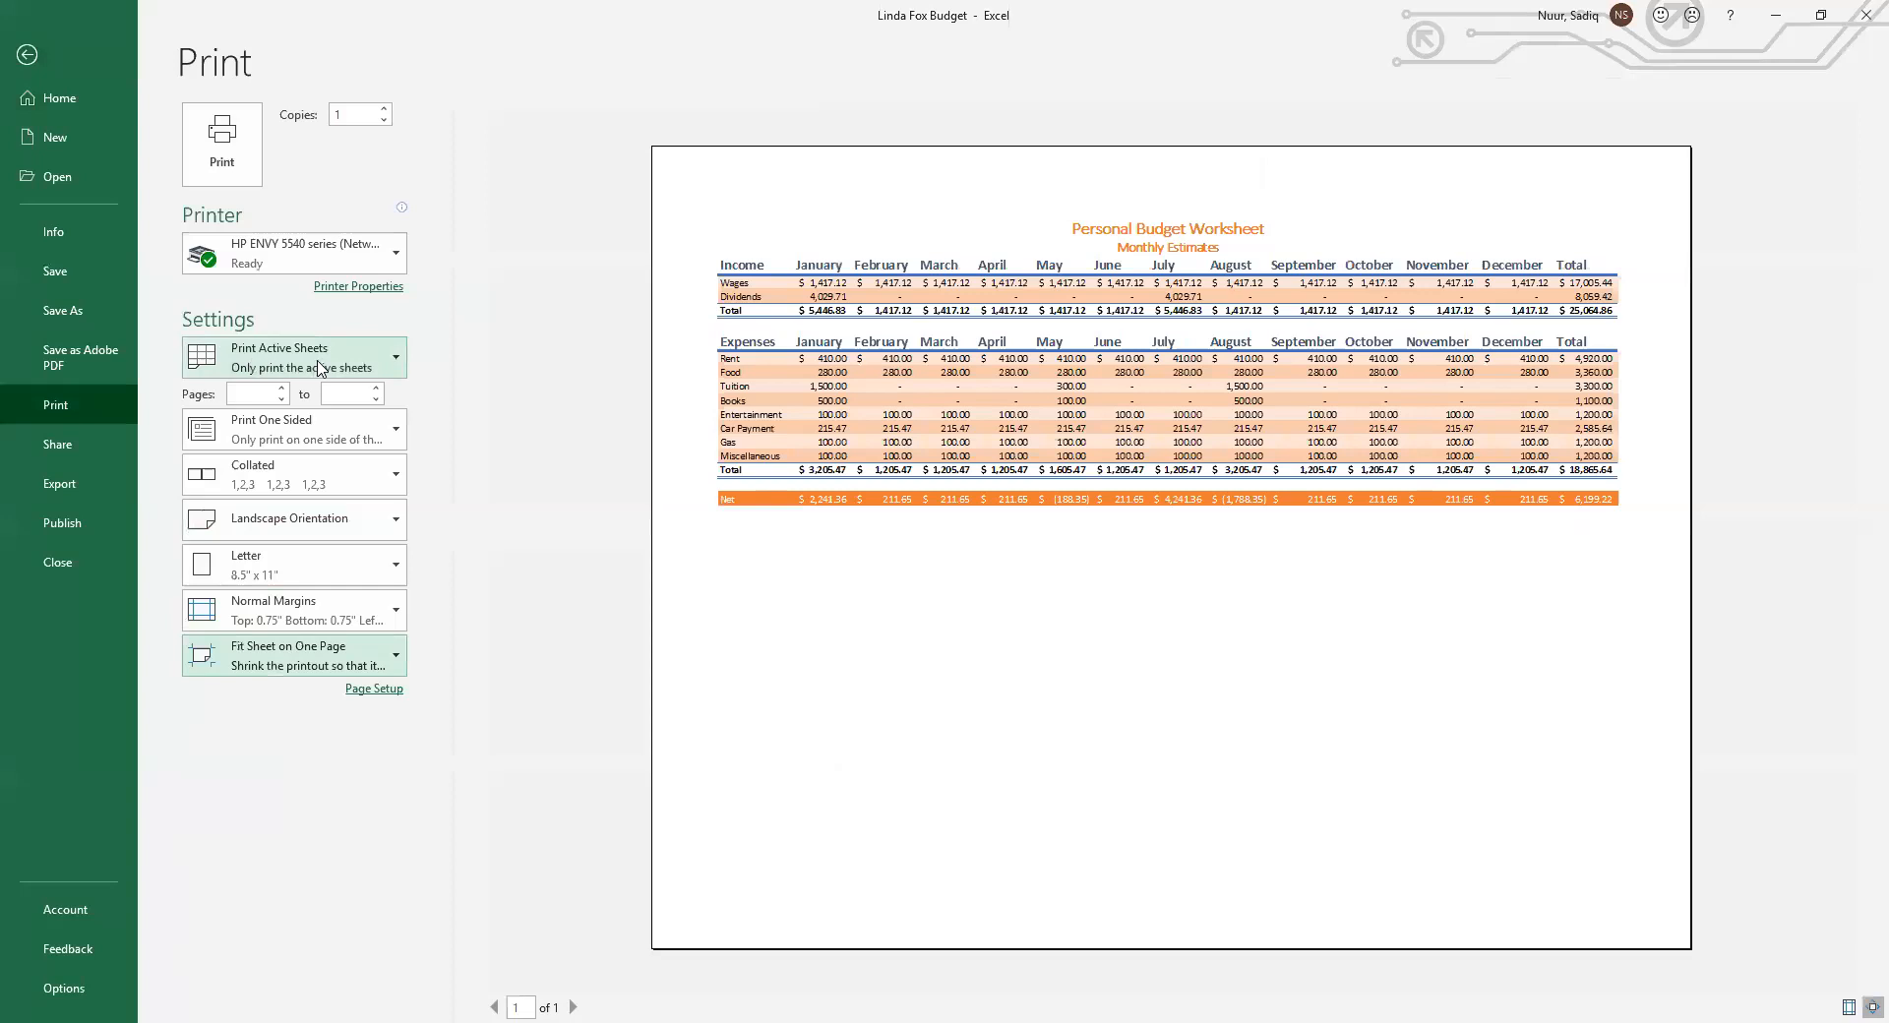
click(27, 54)
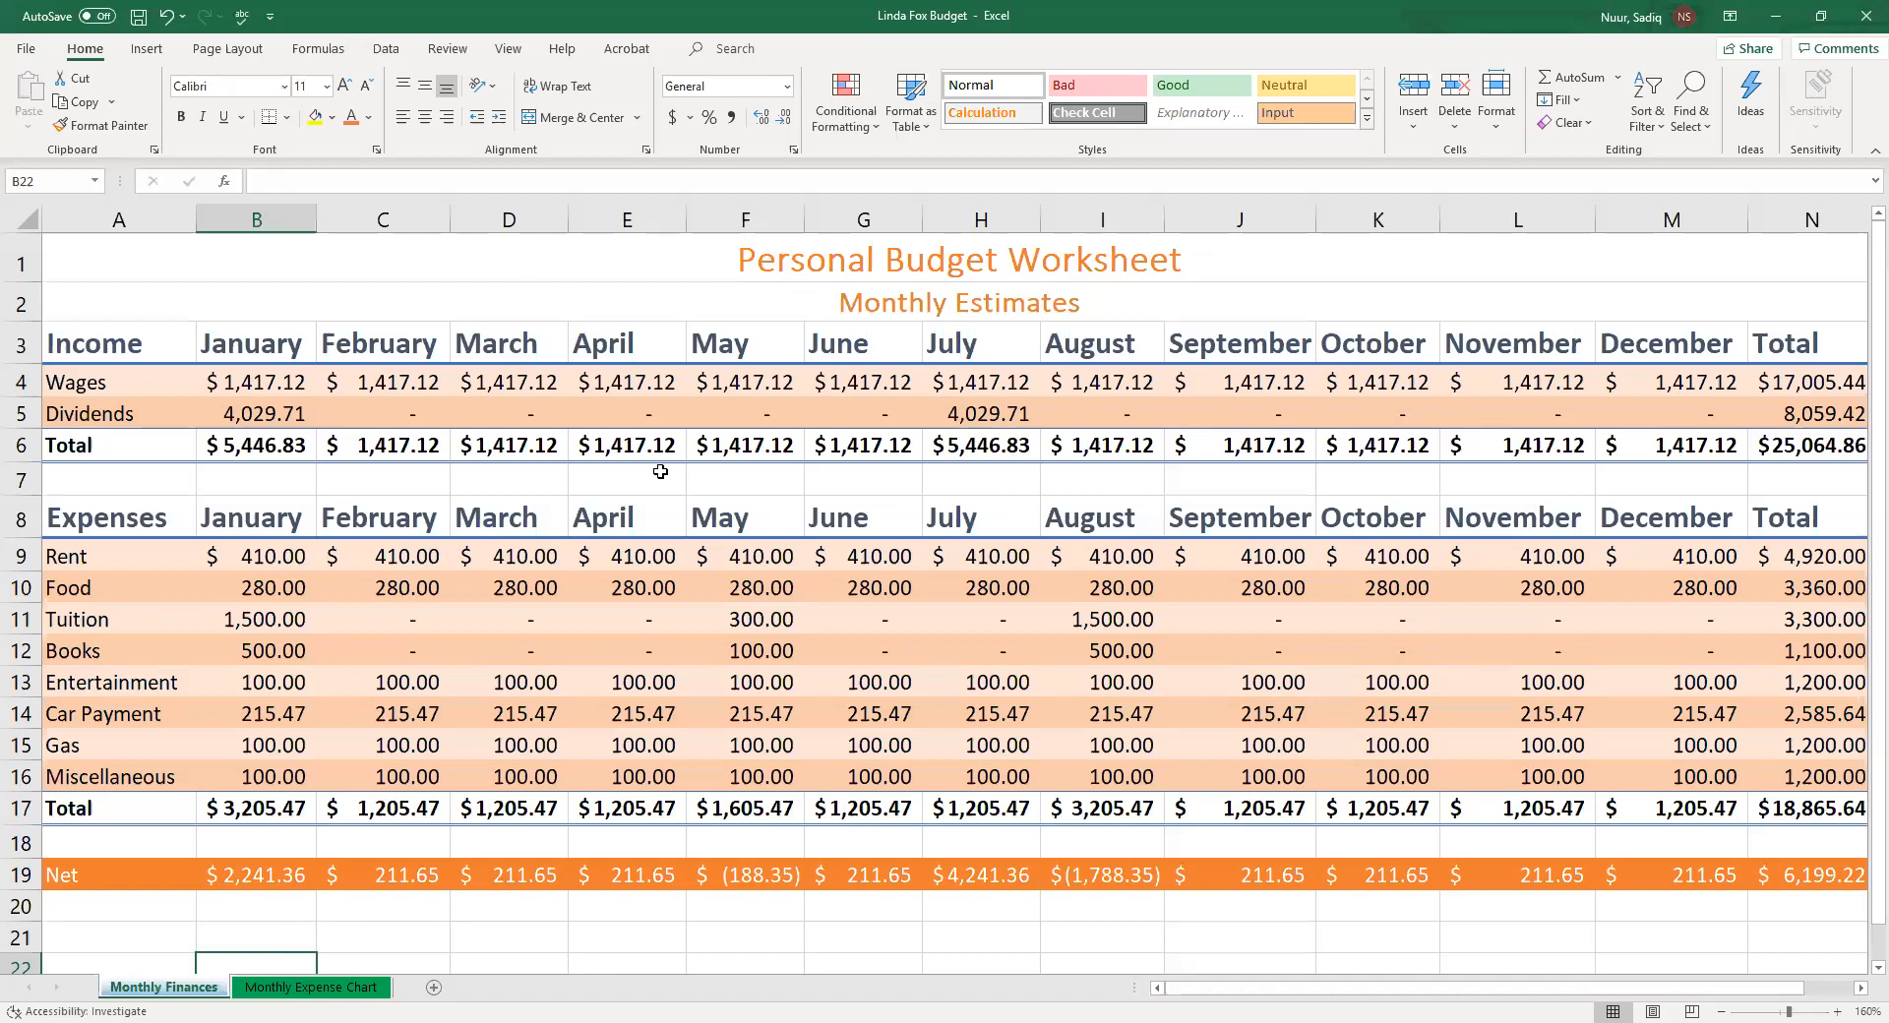
Change the print settings to Print Entire Workbook
click(25, 57)
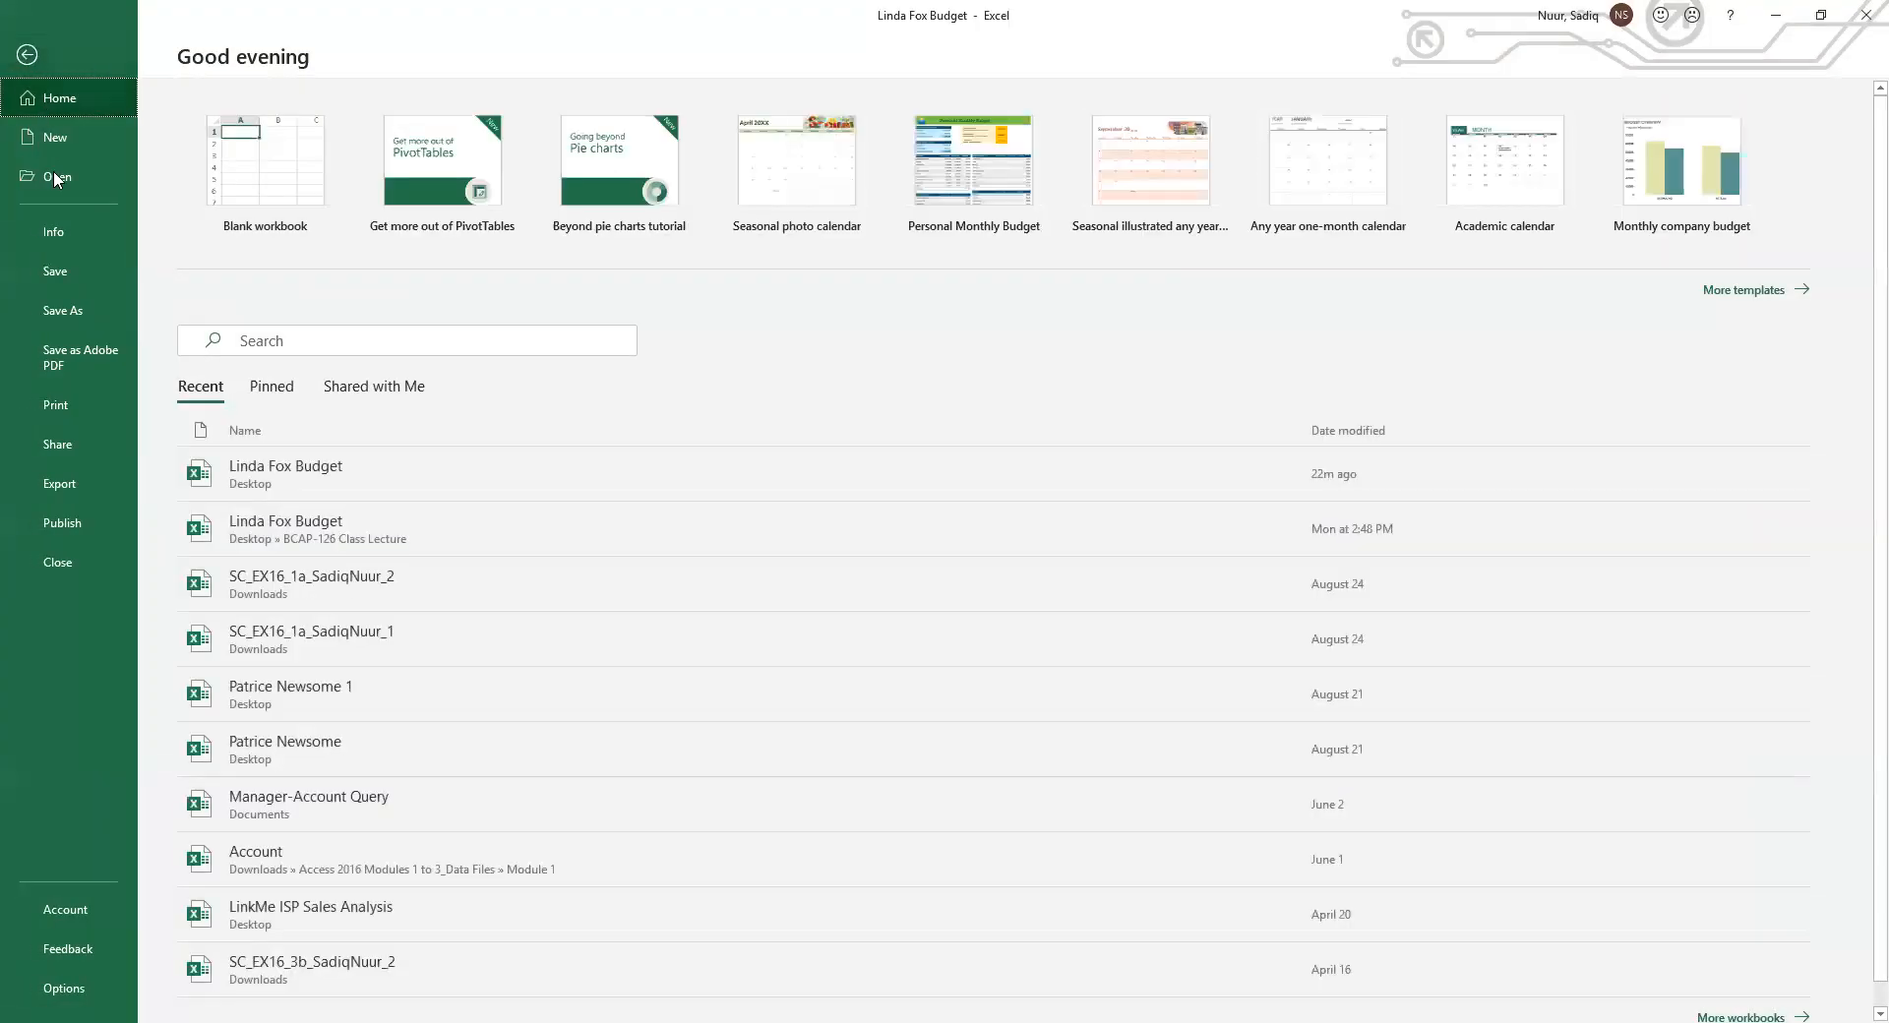
click(53, 412)
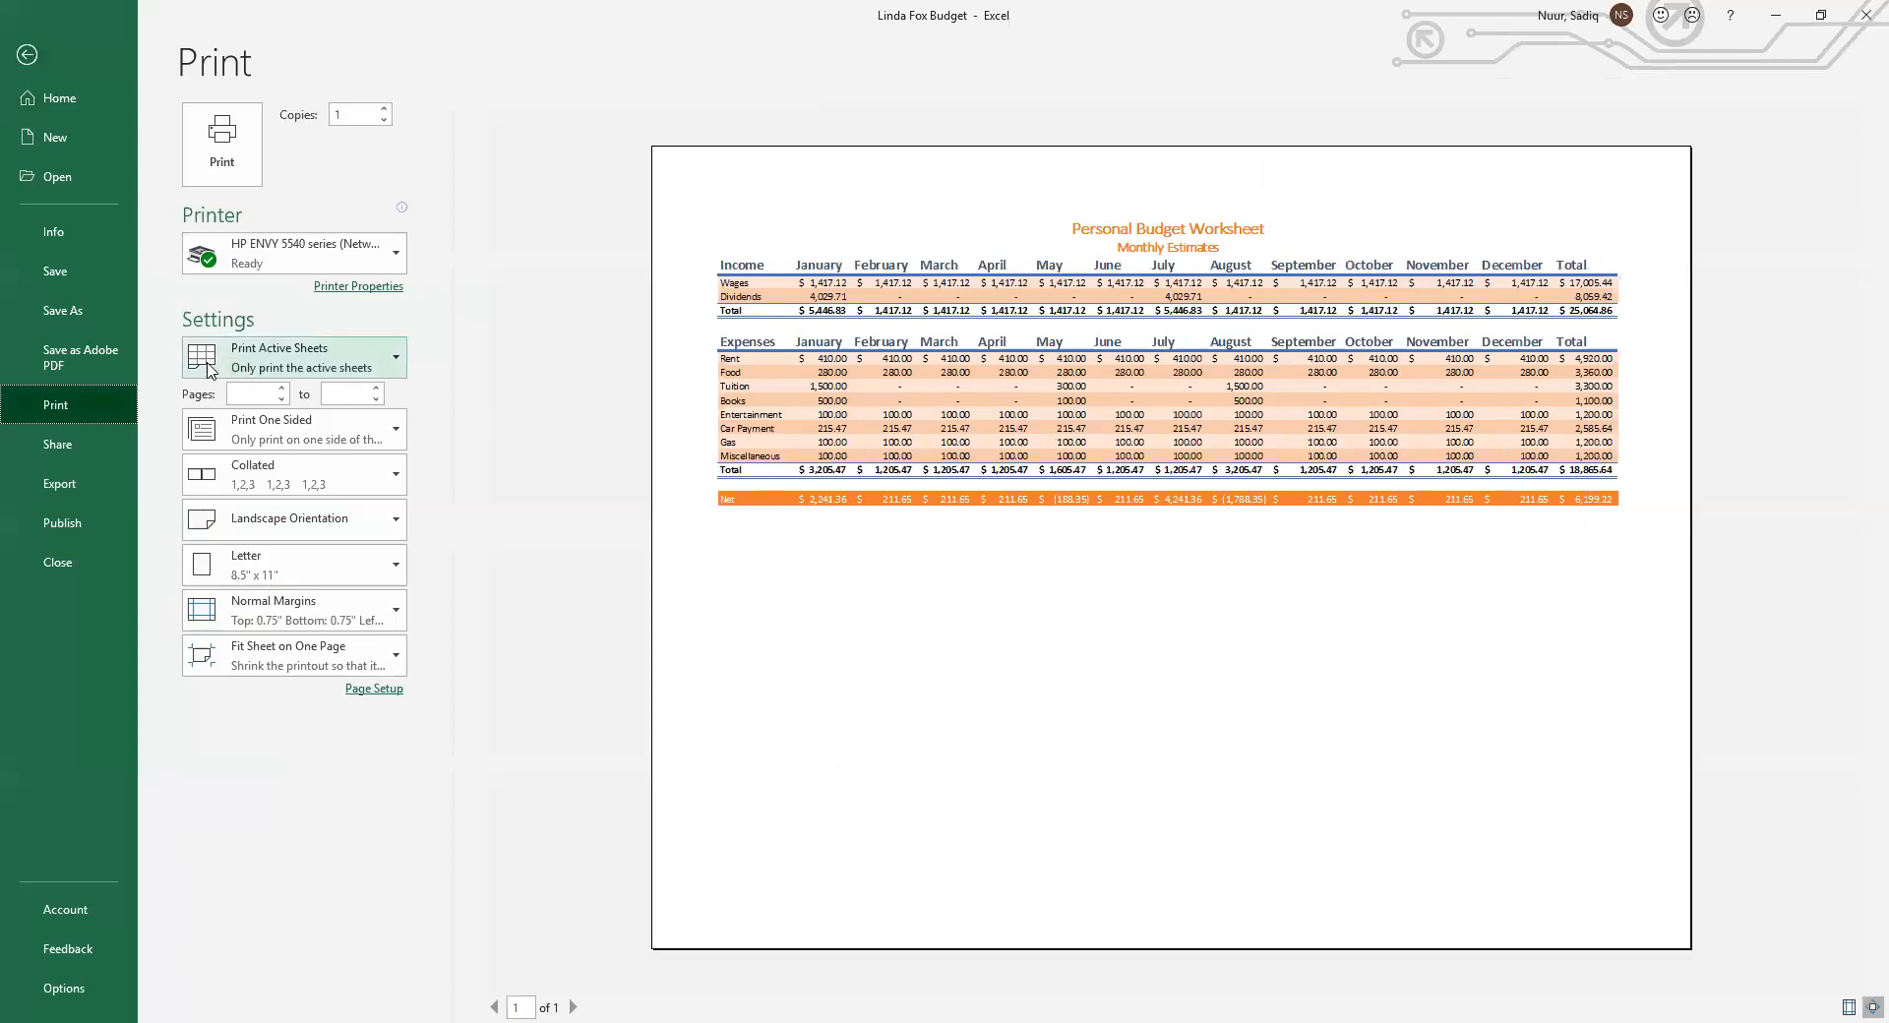
click(273, 366)
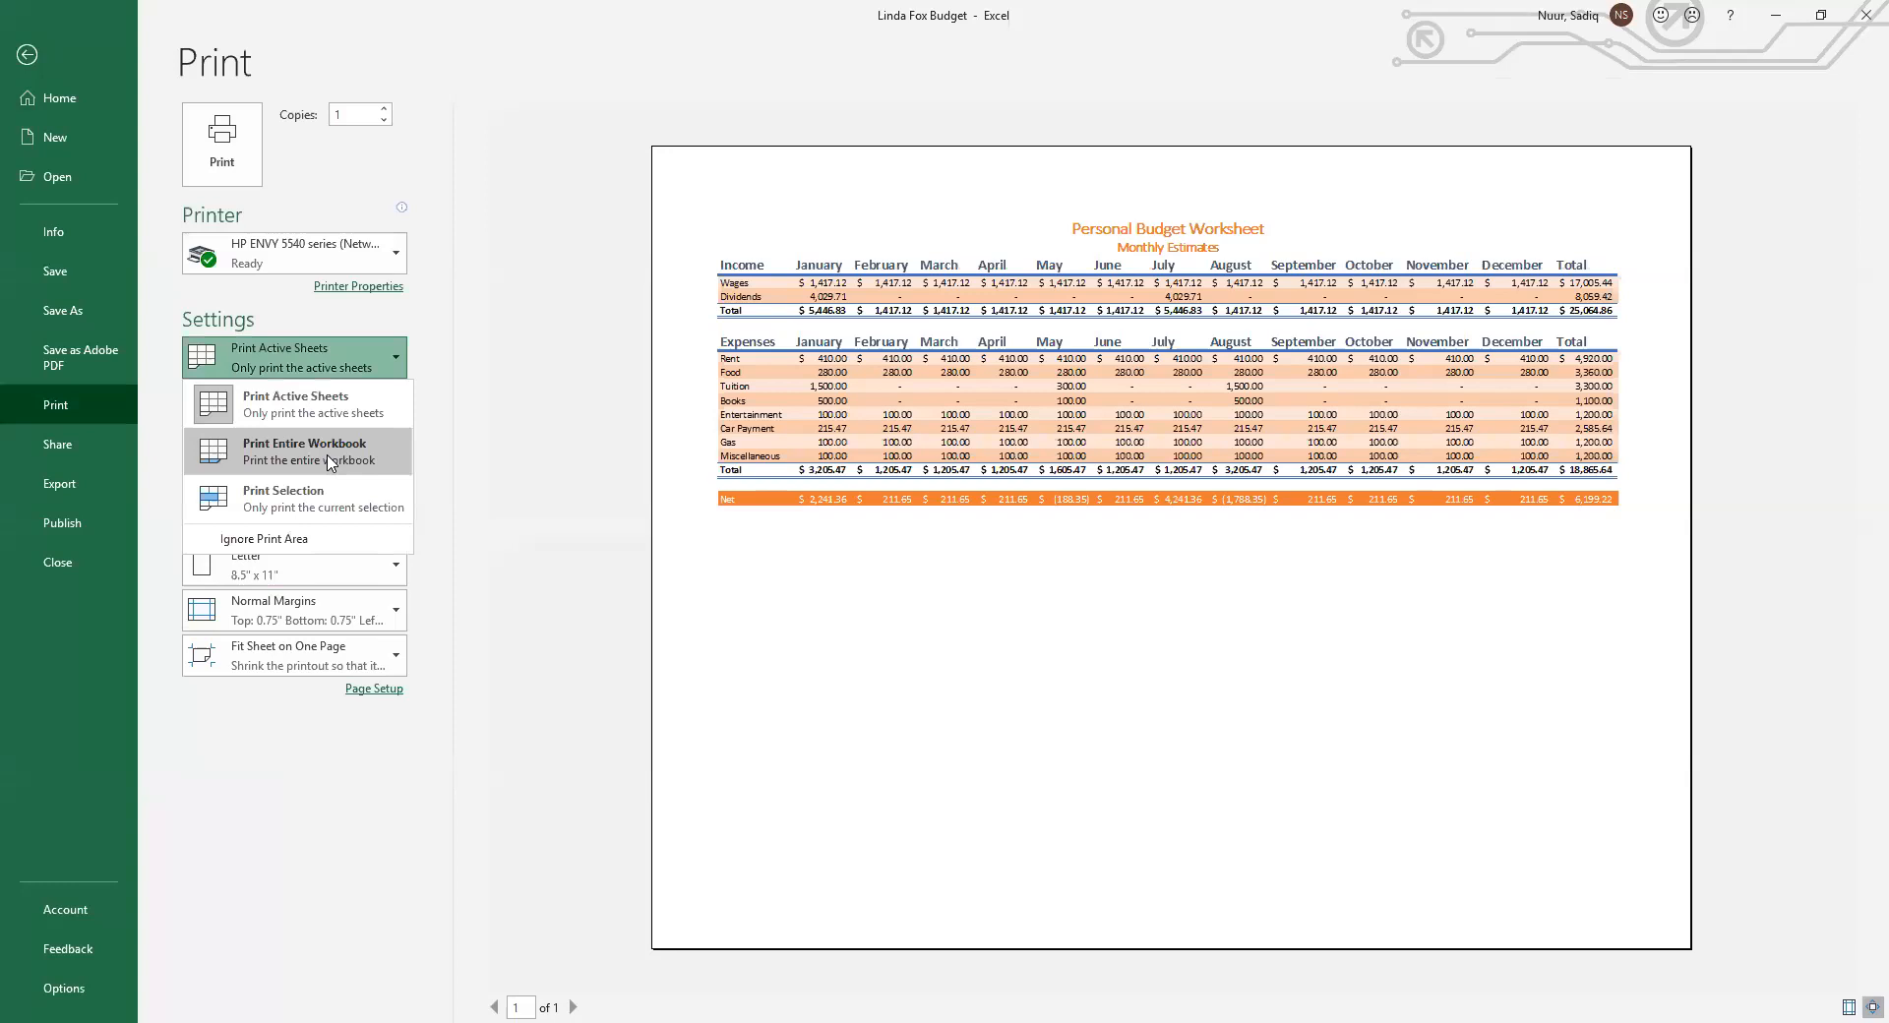
click(329, 457)
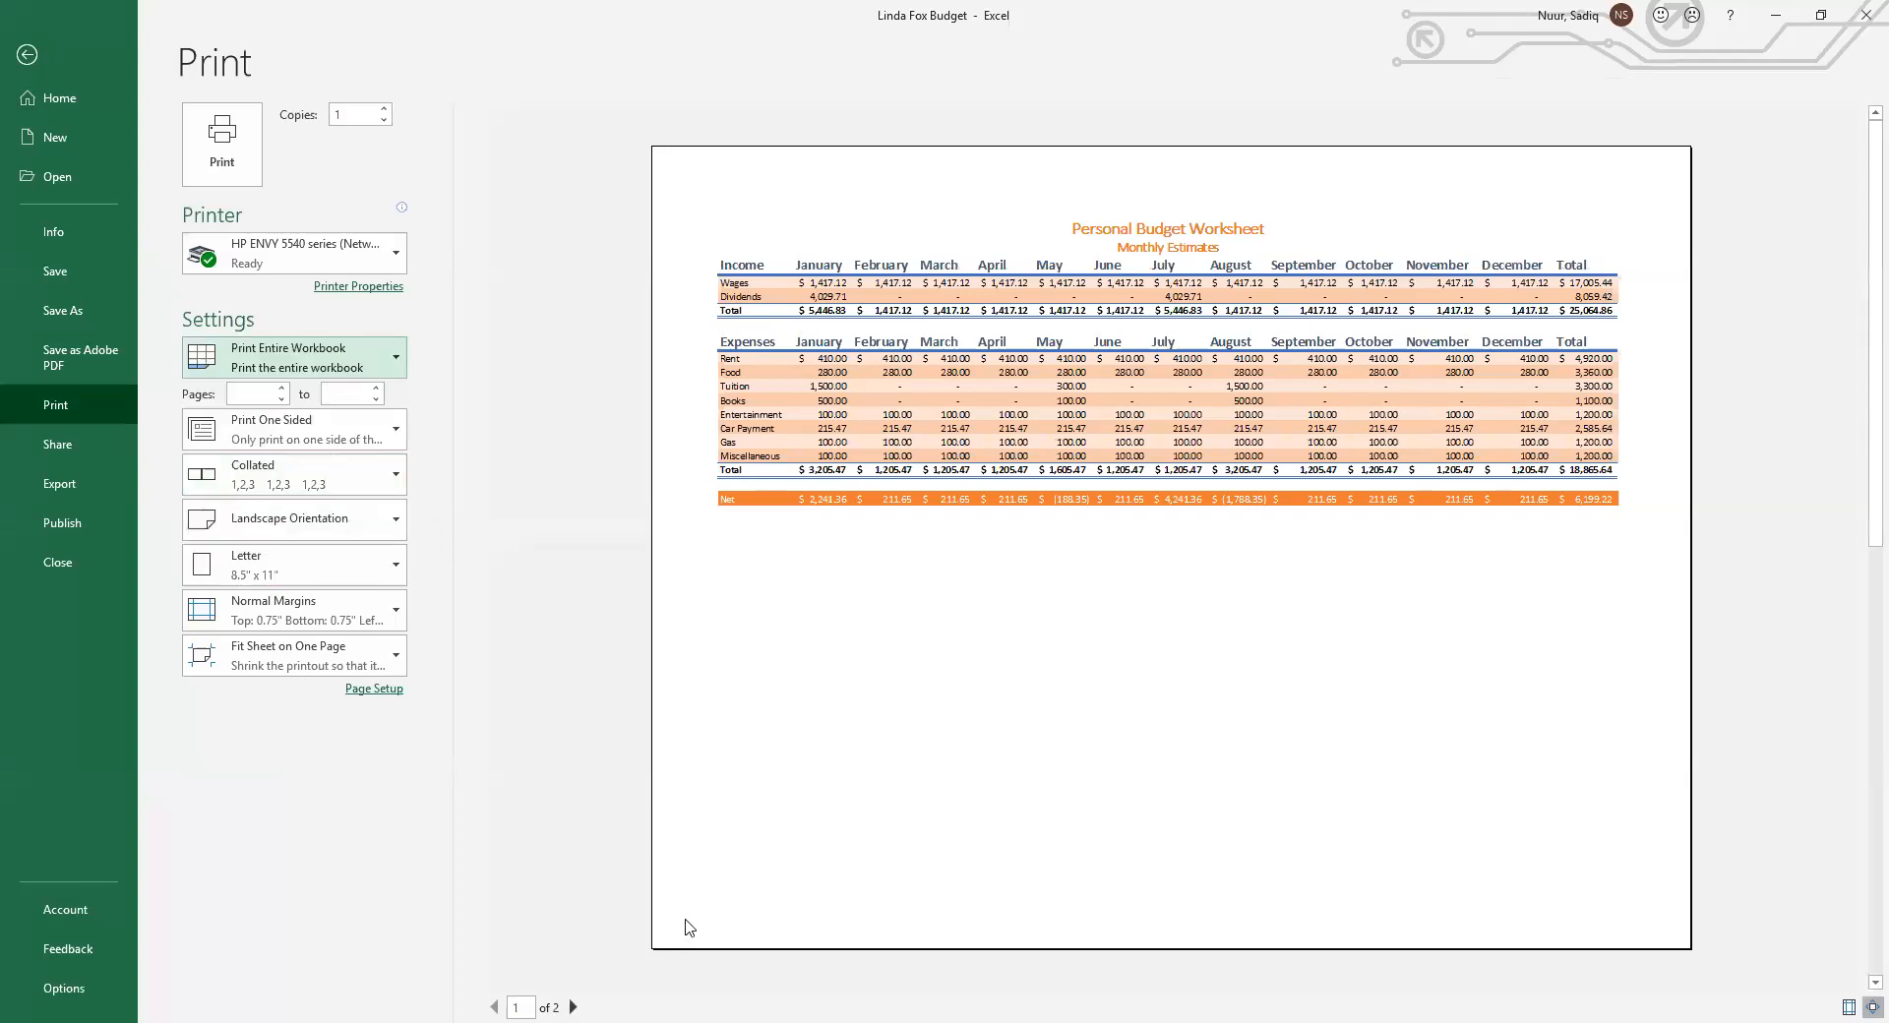
Page through both pages of the workbook print preview
click(575, 1004)
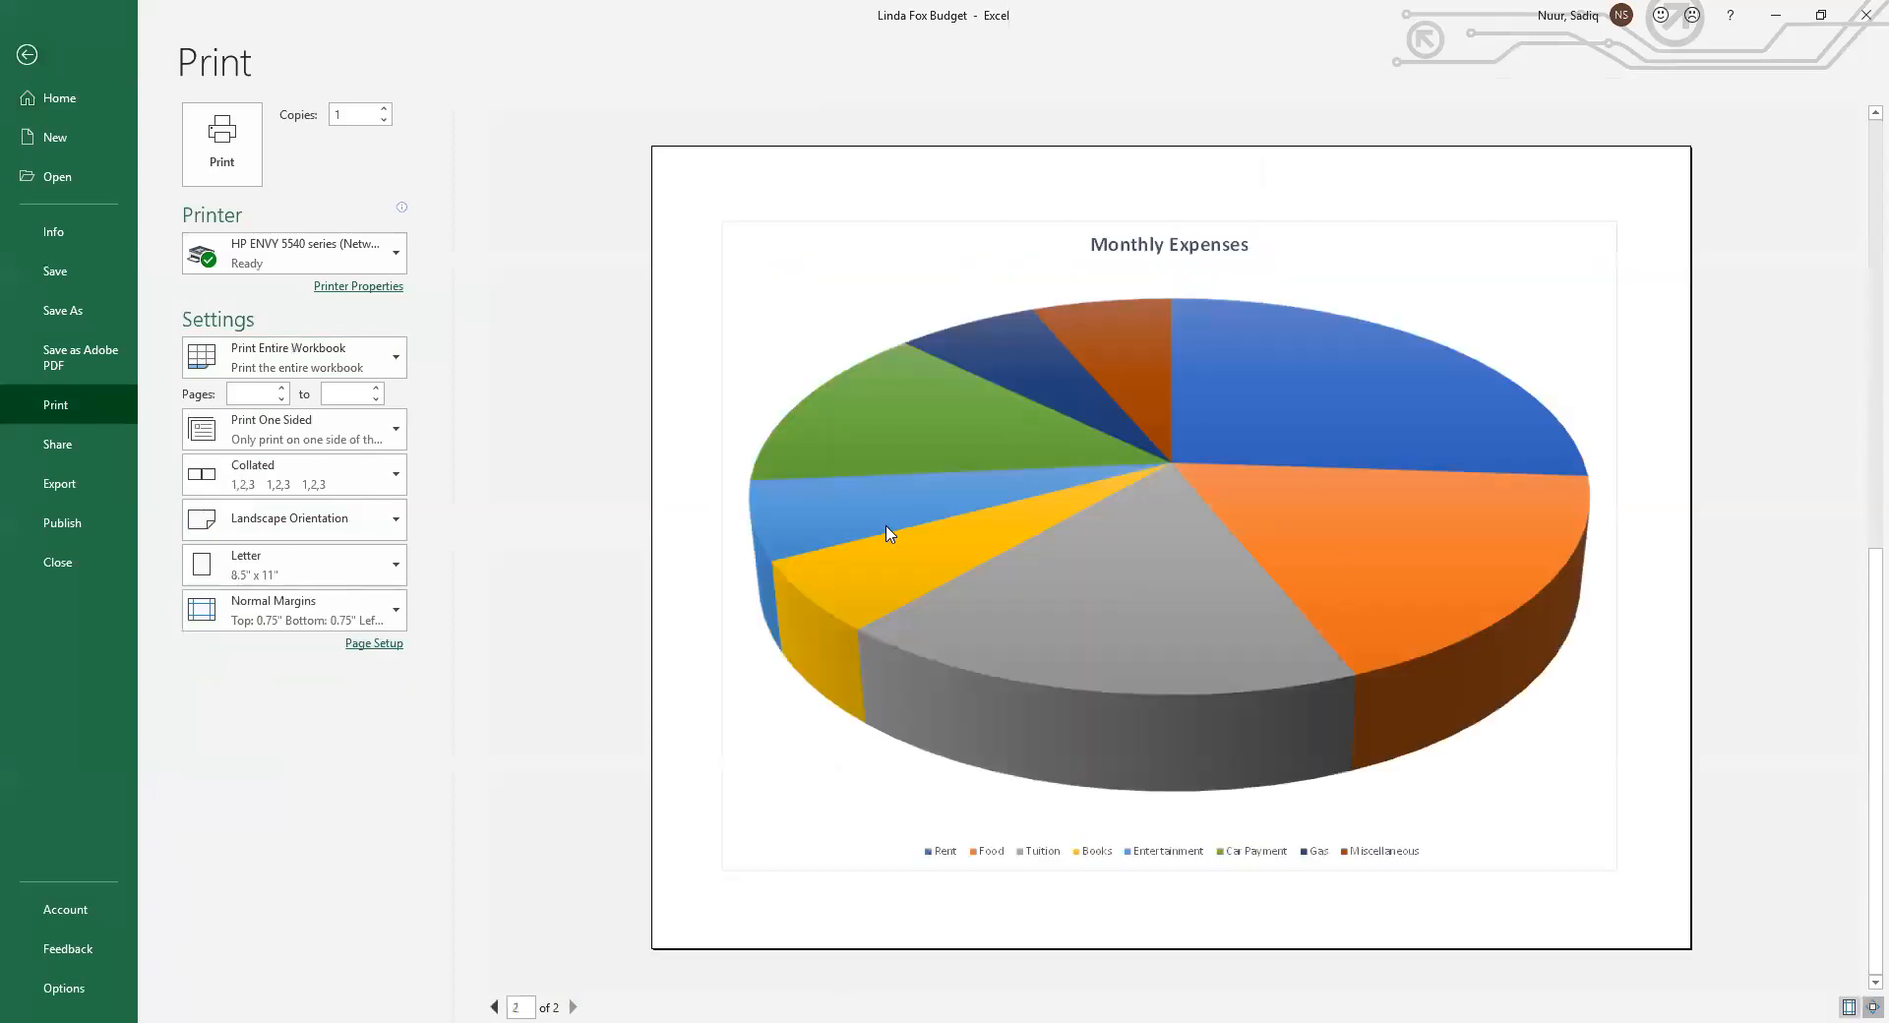
click(494, 1006)
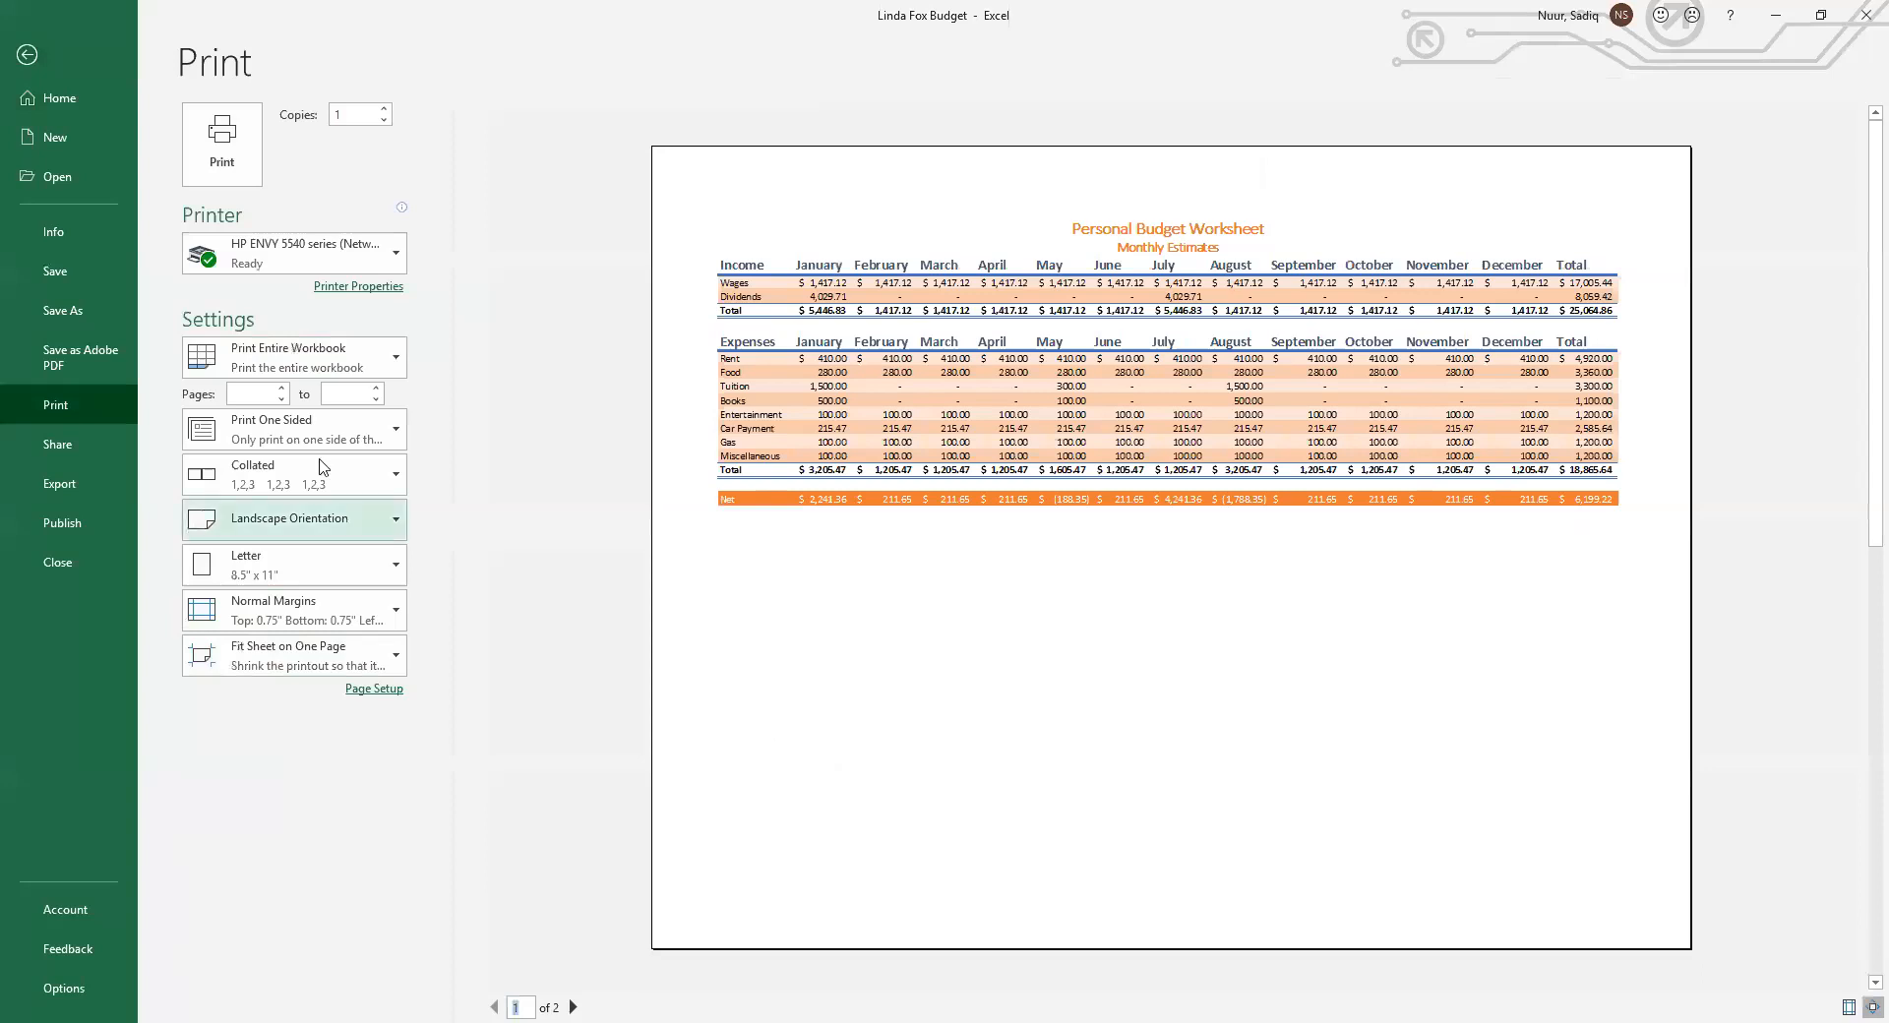
click(26, 56)
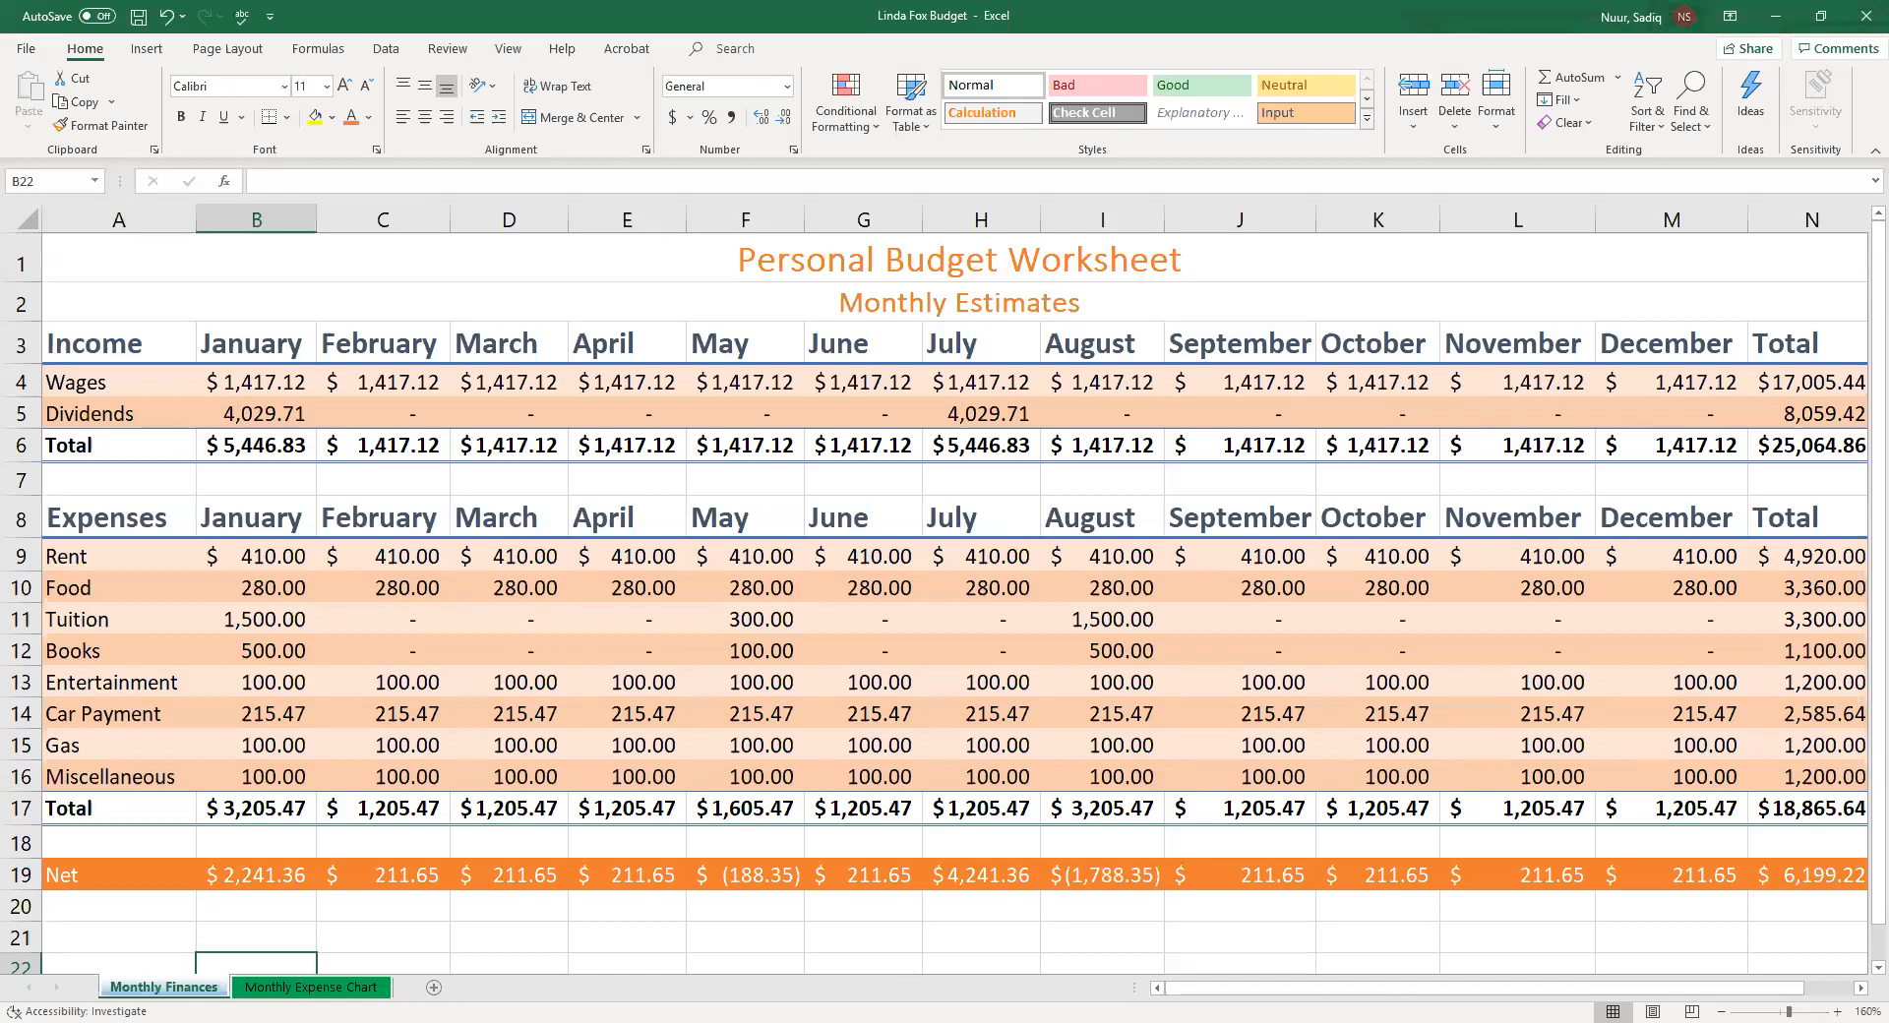
Select the expense totals N9:N16 and add Maximum to the status bar statistics
drag(1574, 992, 1709, 990)
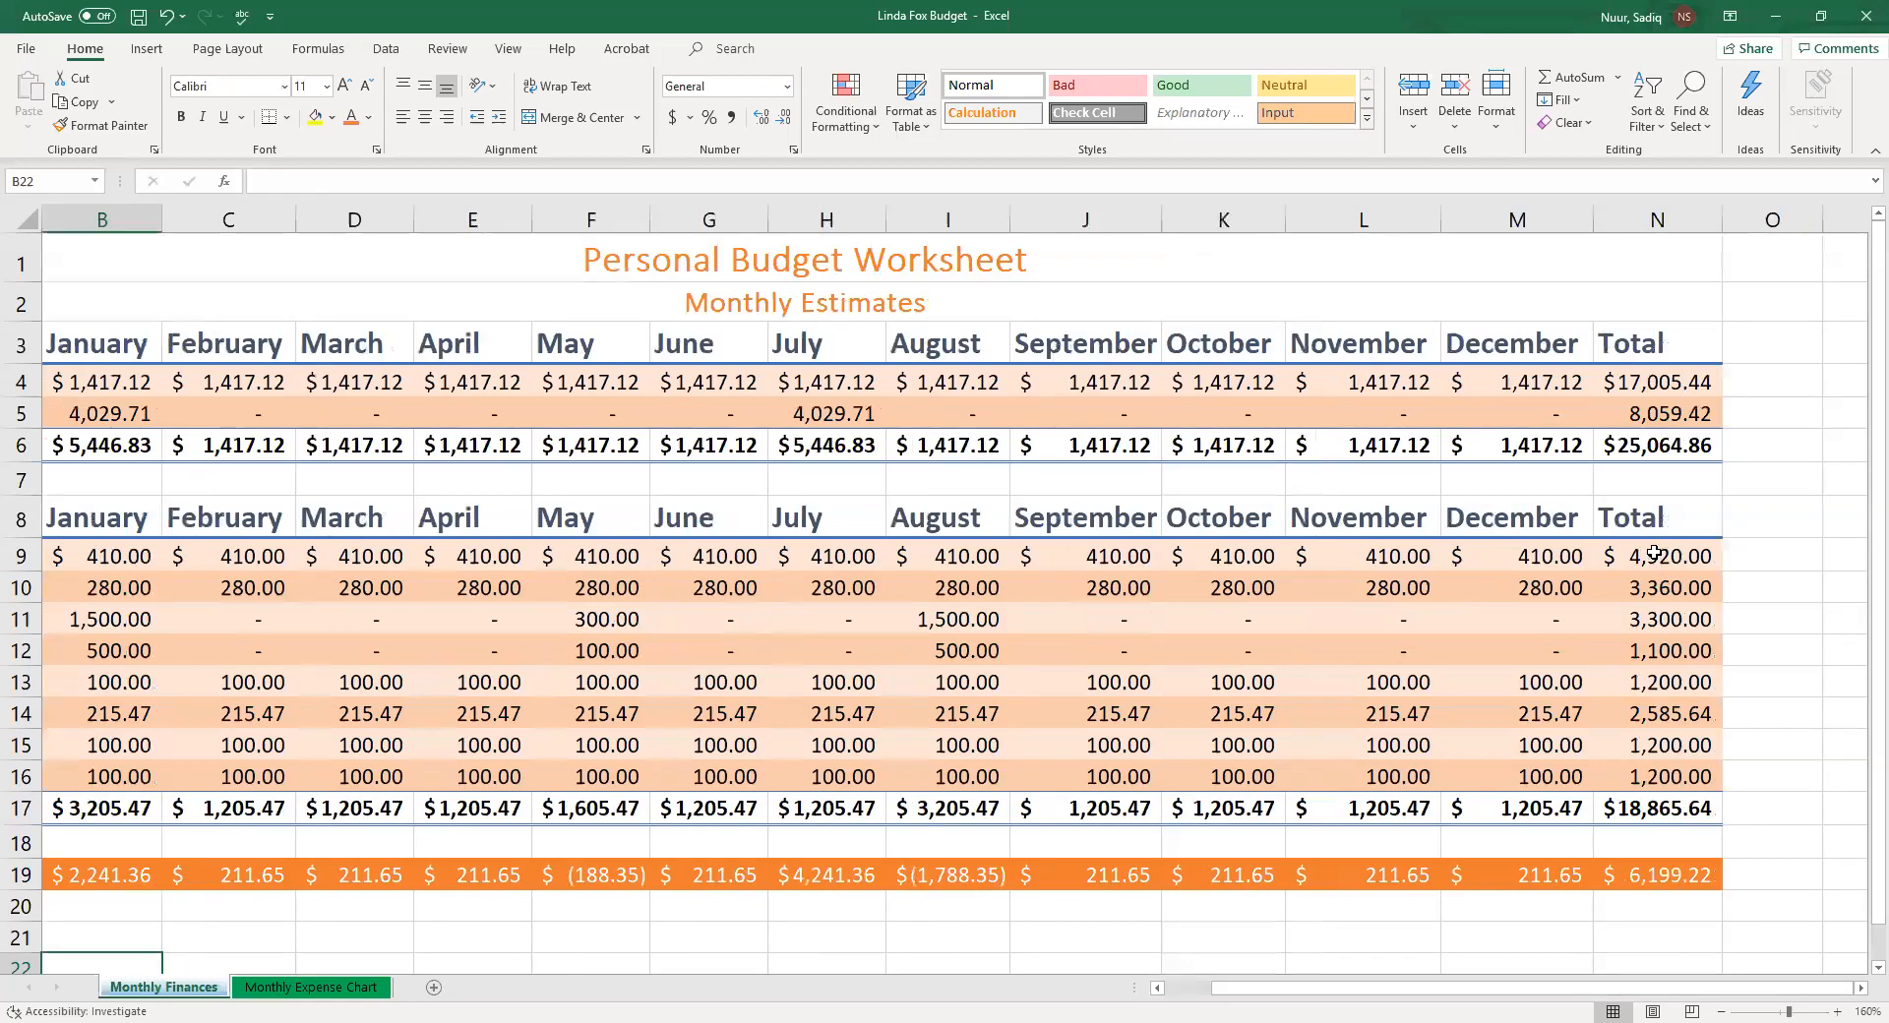
drag(1654, 554, 1671, 744)
drag(1679, 760, 1679, 778)
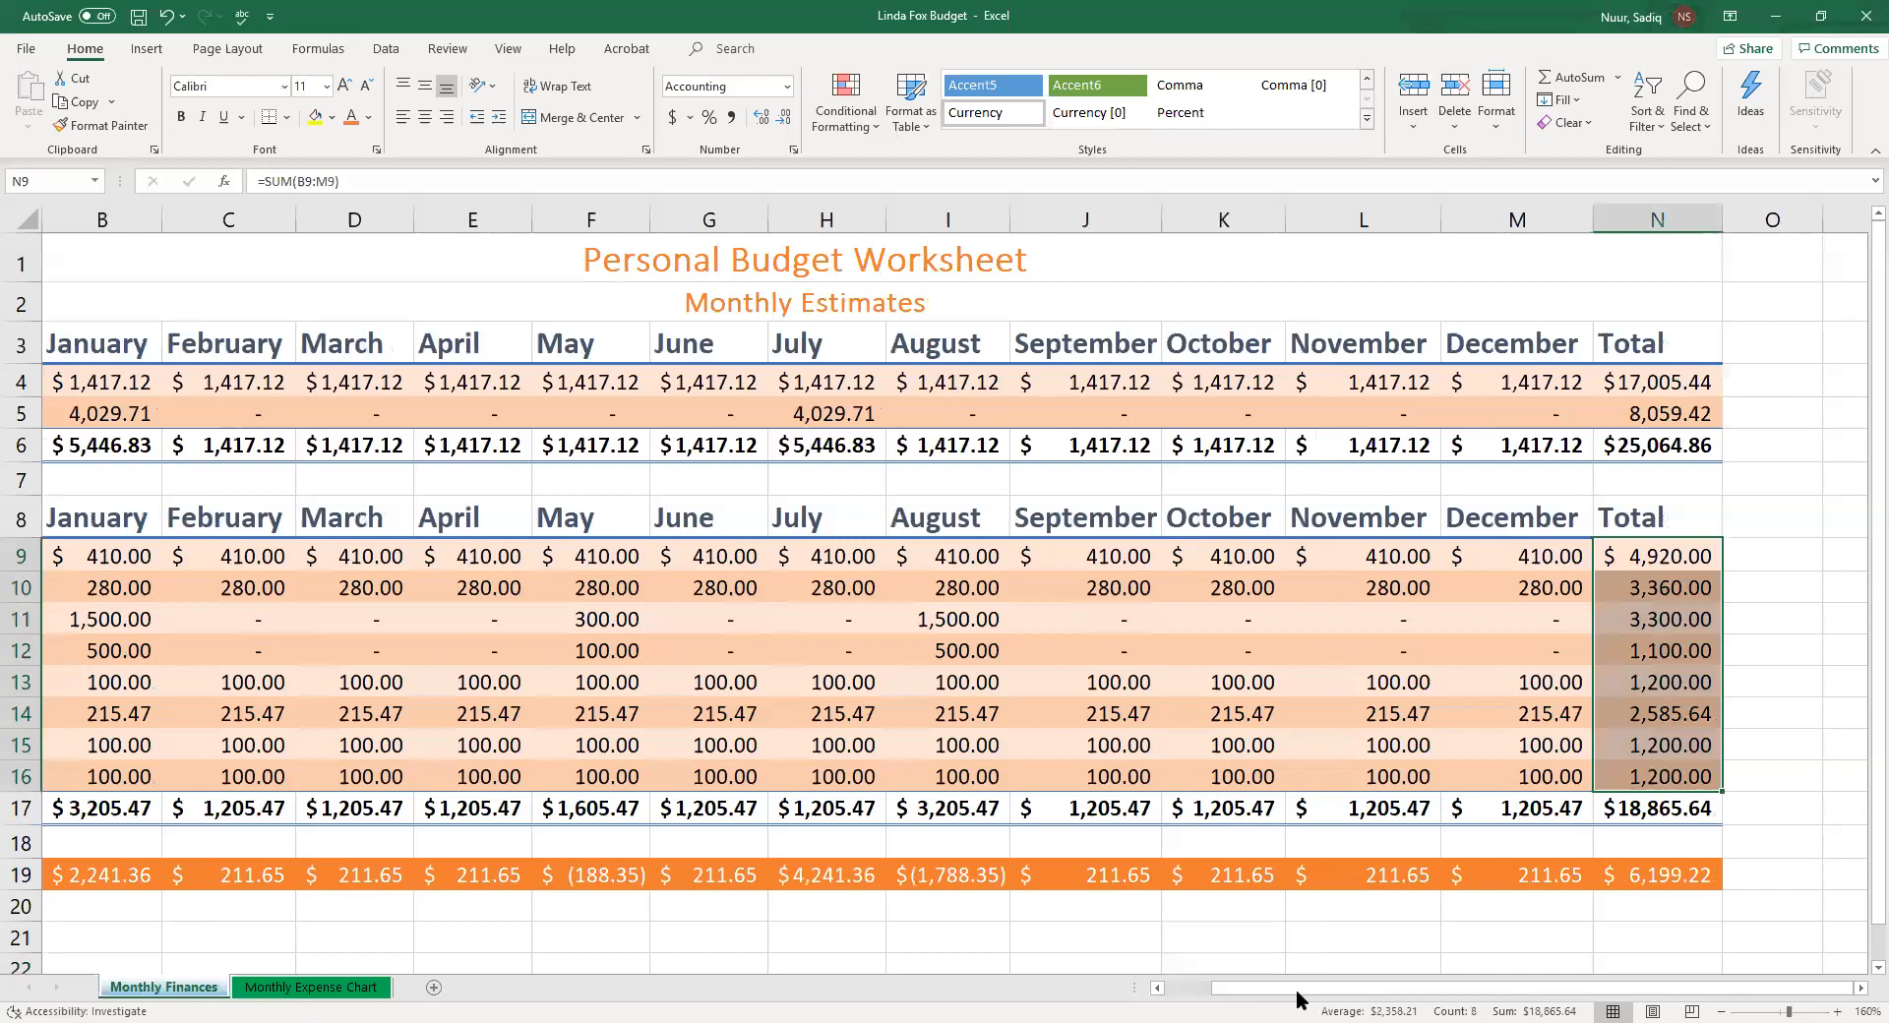
key(ctrl+q)
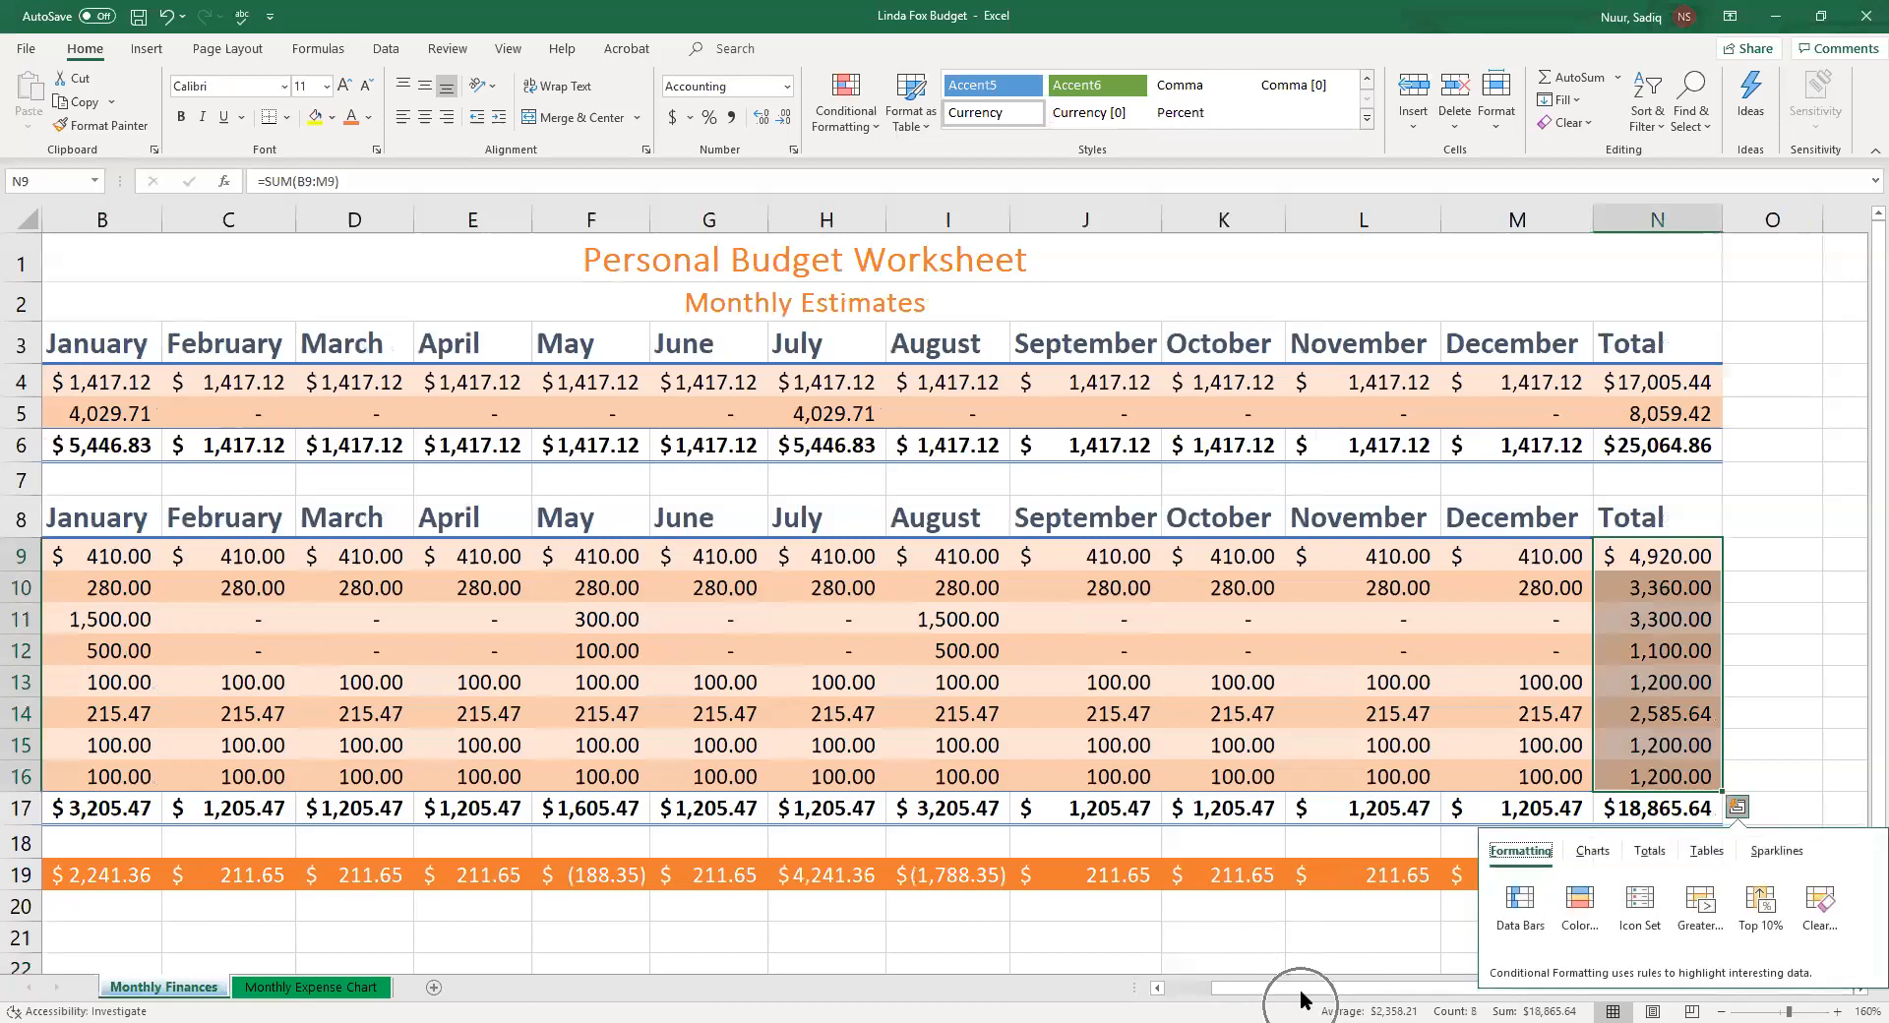
key(Escape)
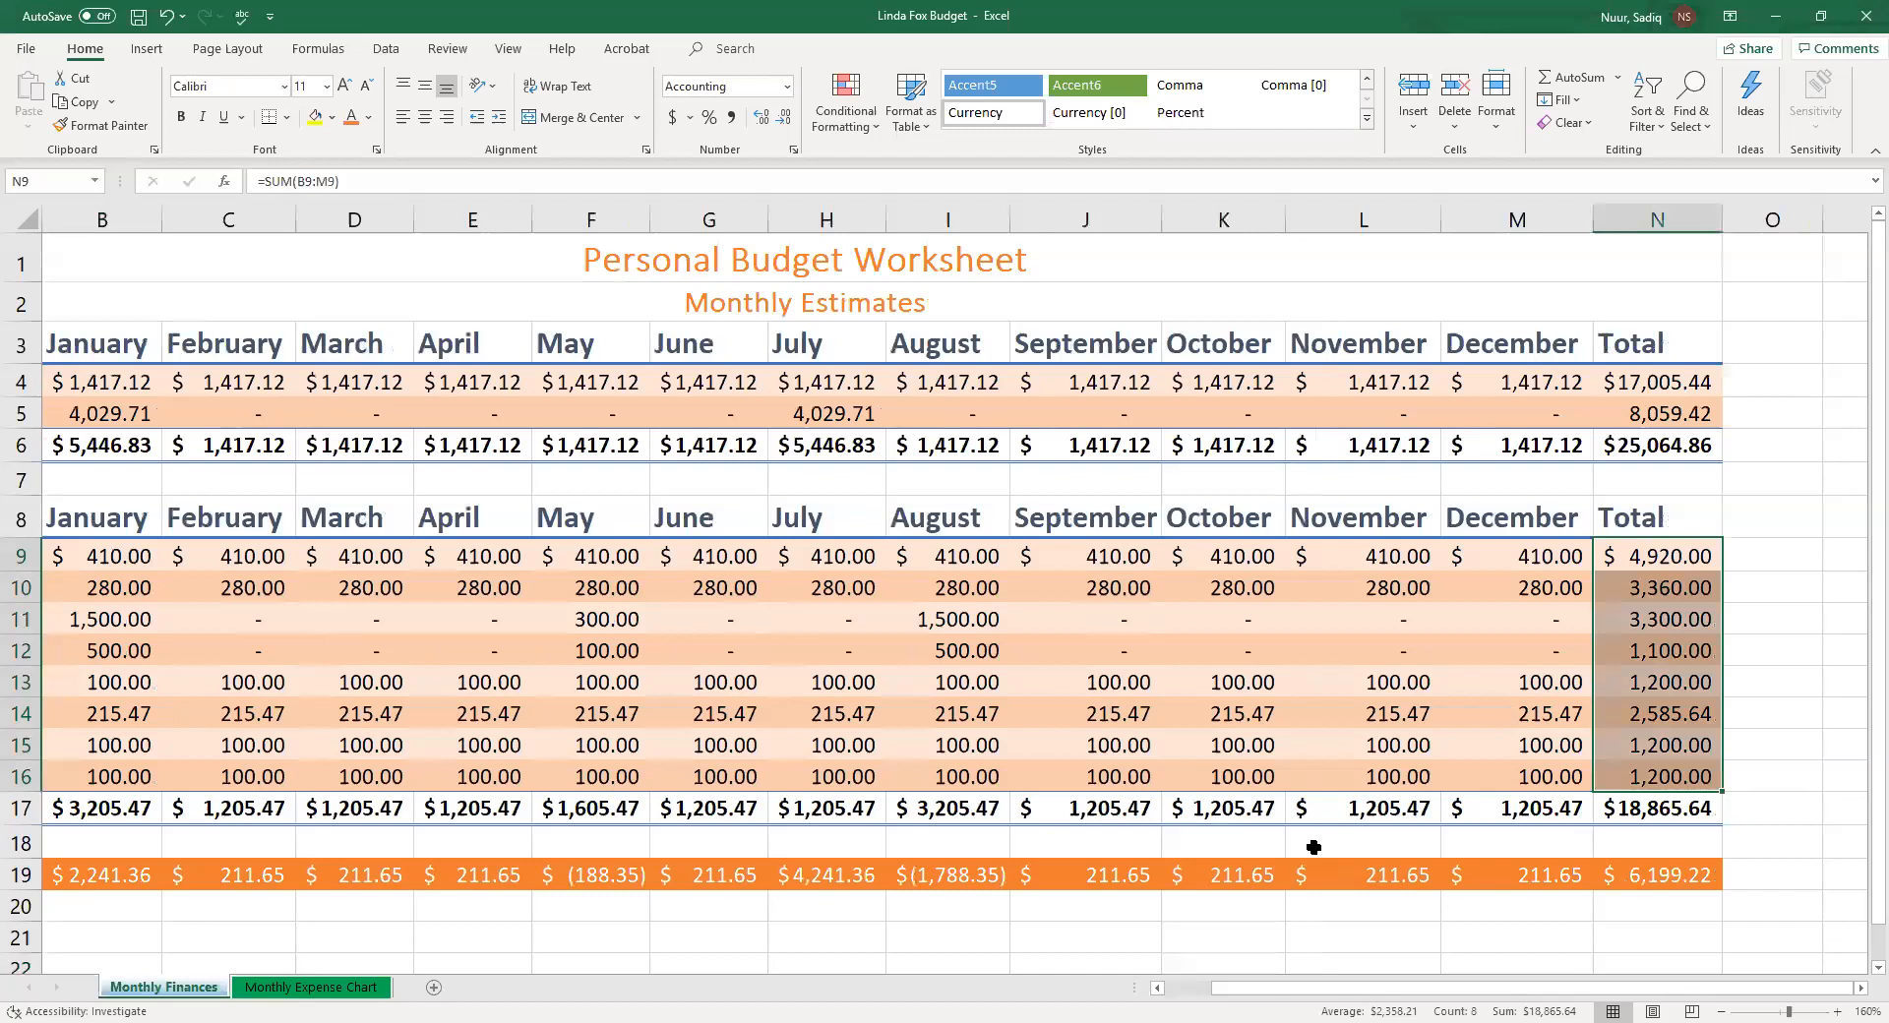
right_click(1110, 1000)
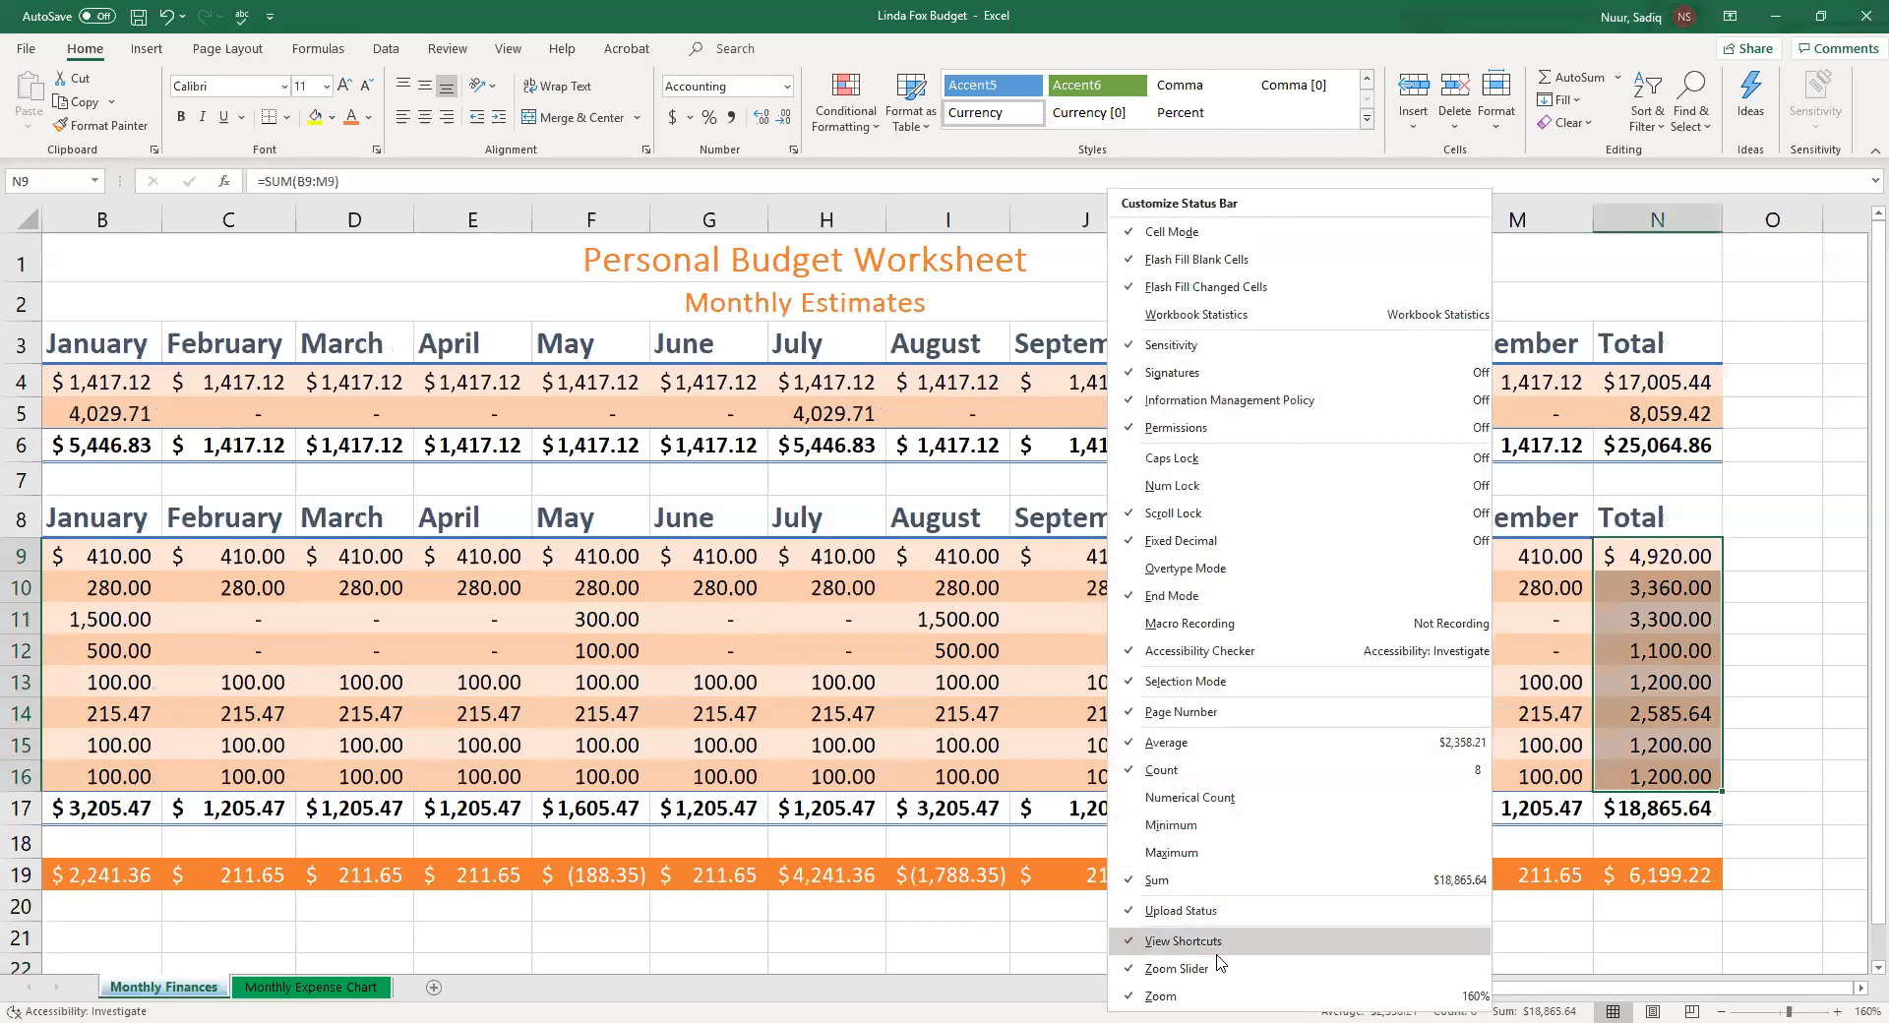
click(1161, 854)
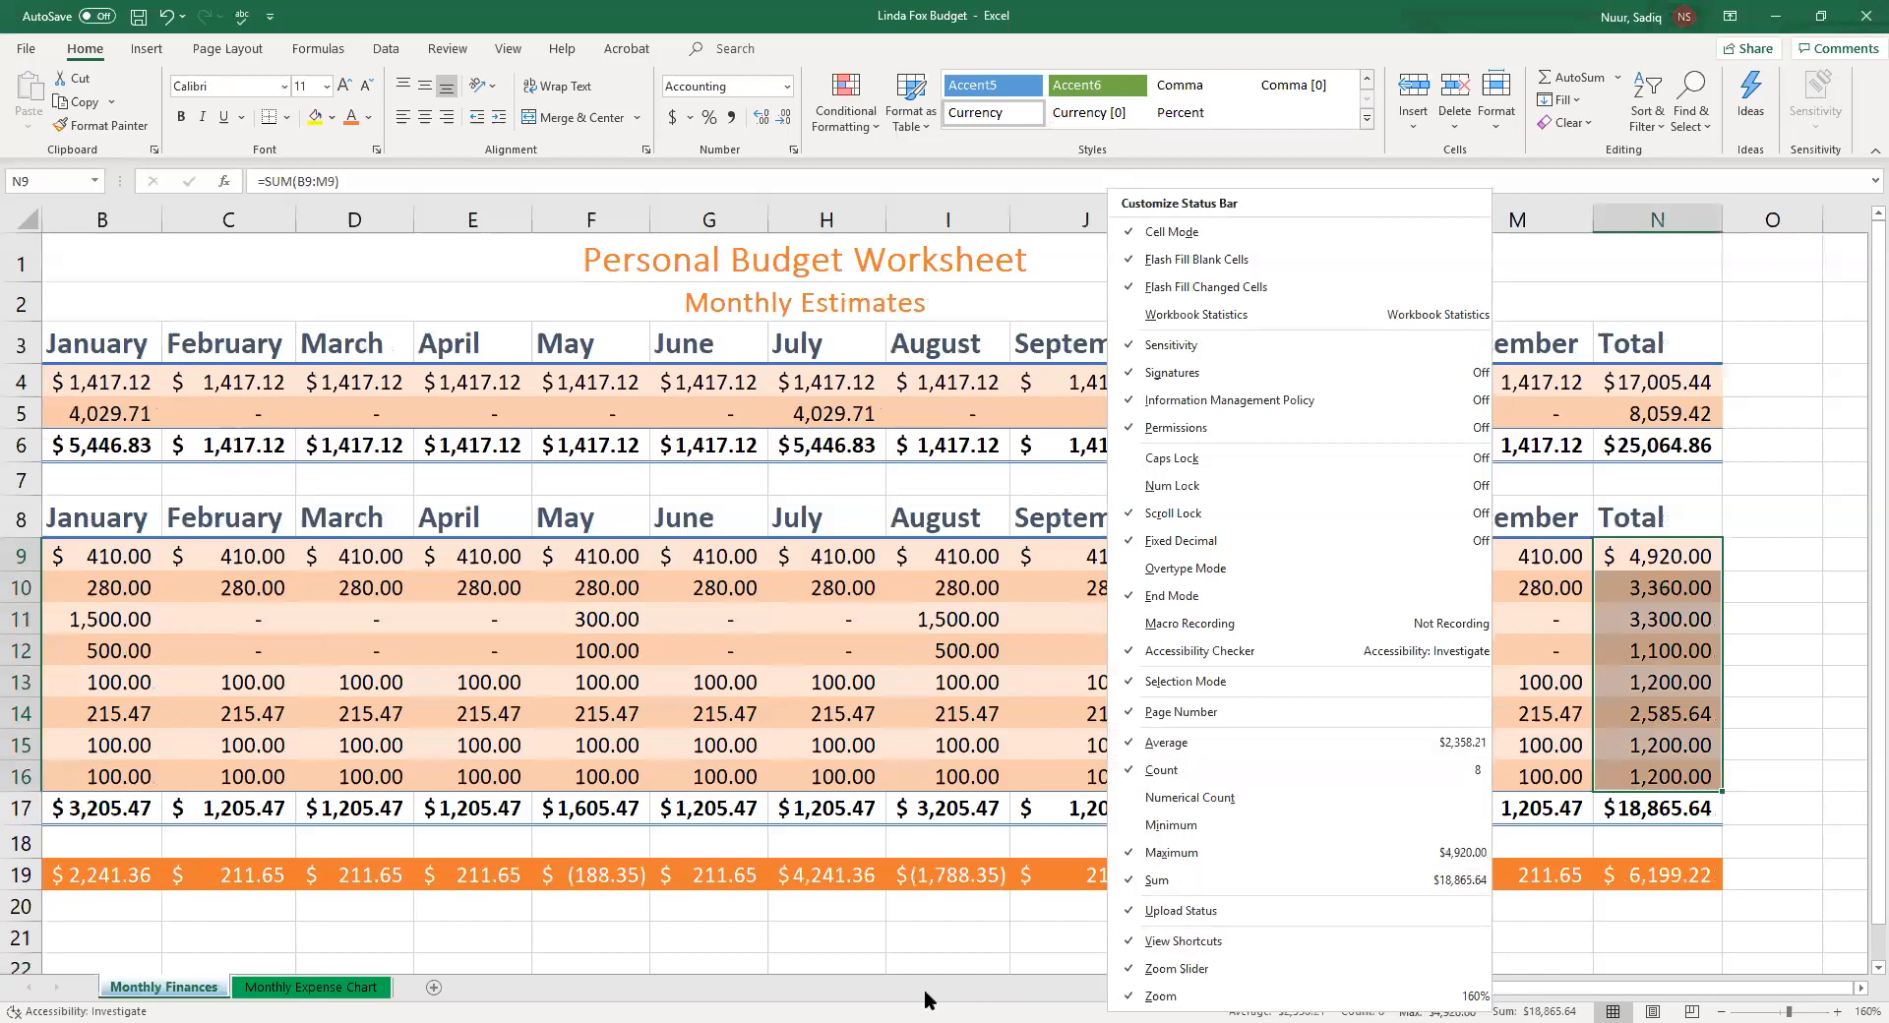
Select the May expense values F9:F16 and review their statistics on the status bar
key(Escape)
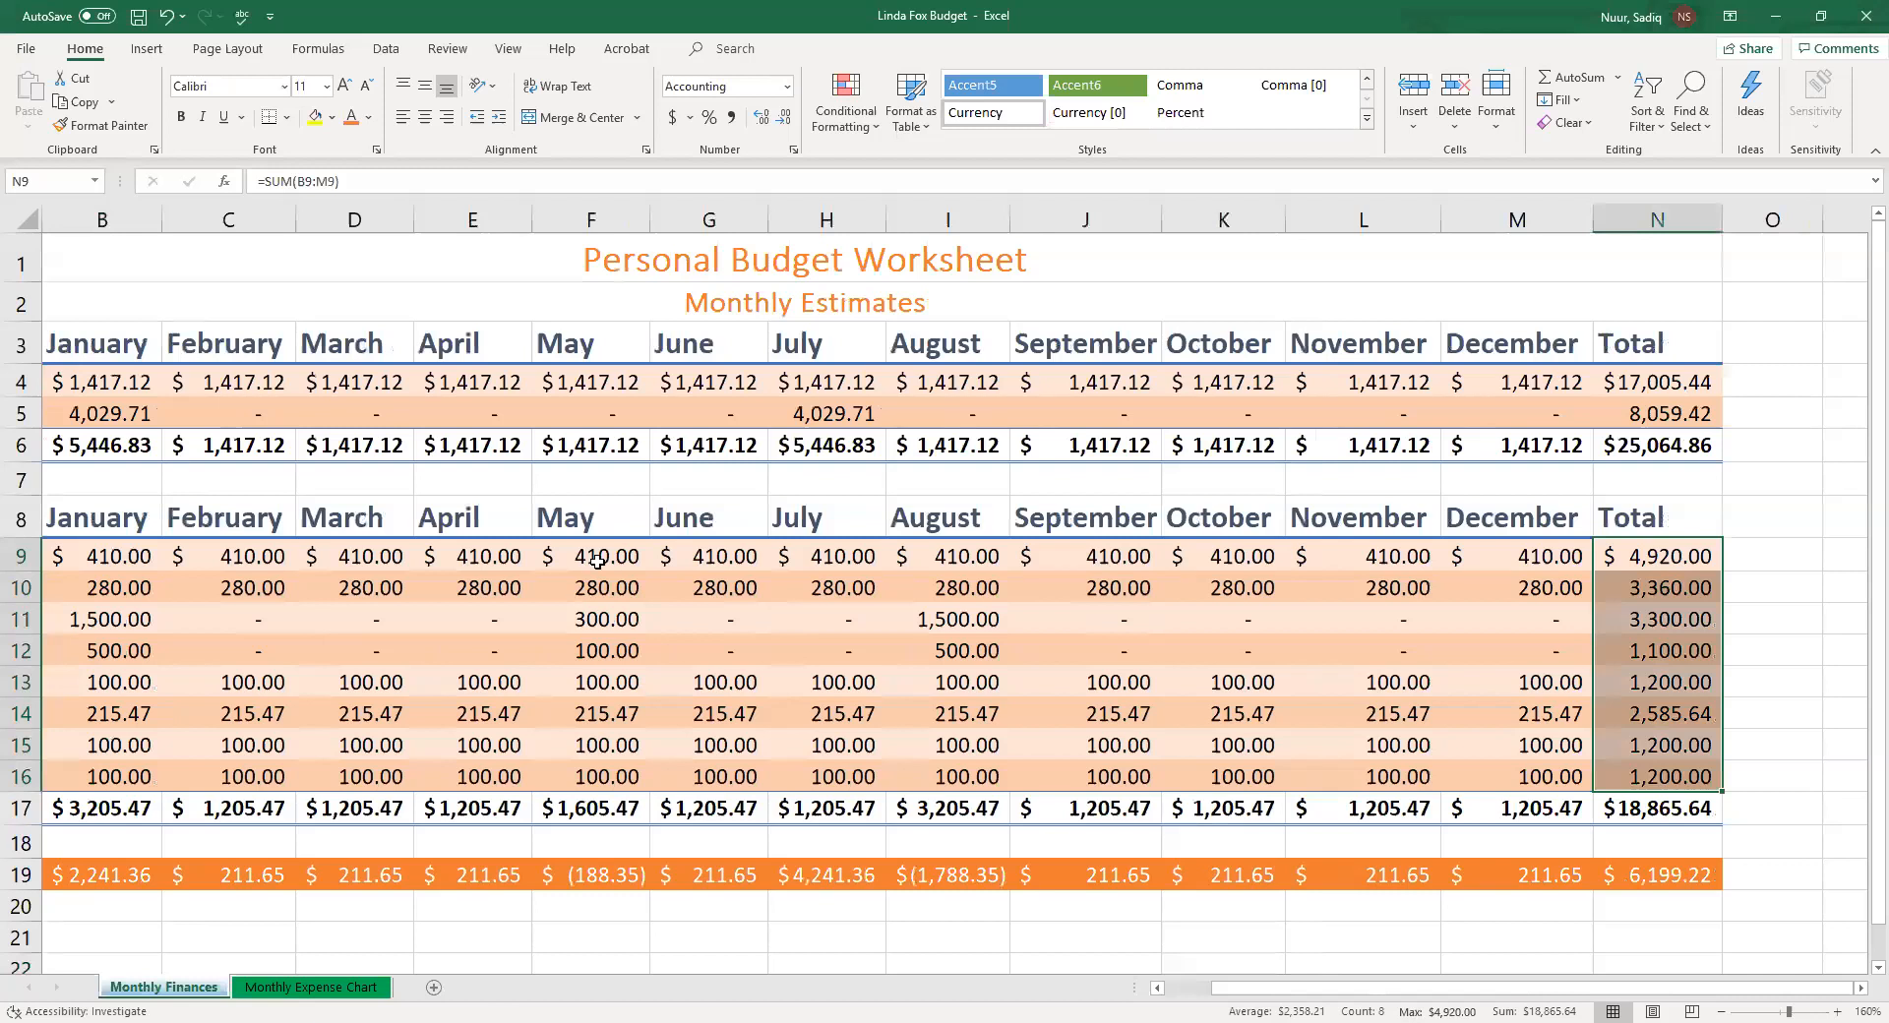
drag(596, 556, 572, 776)
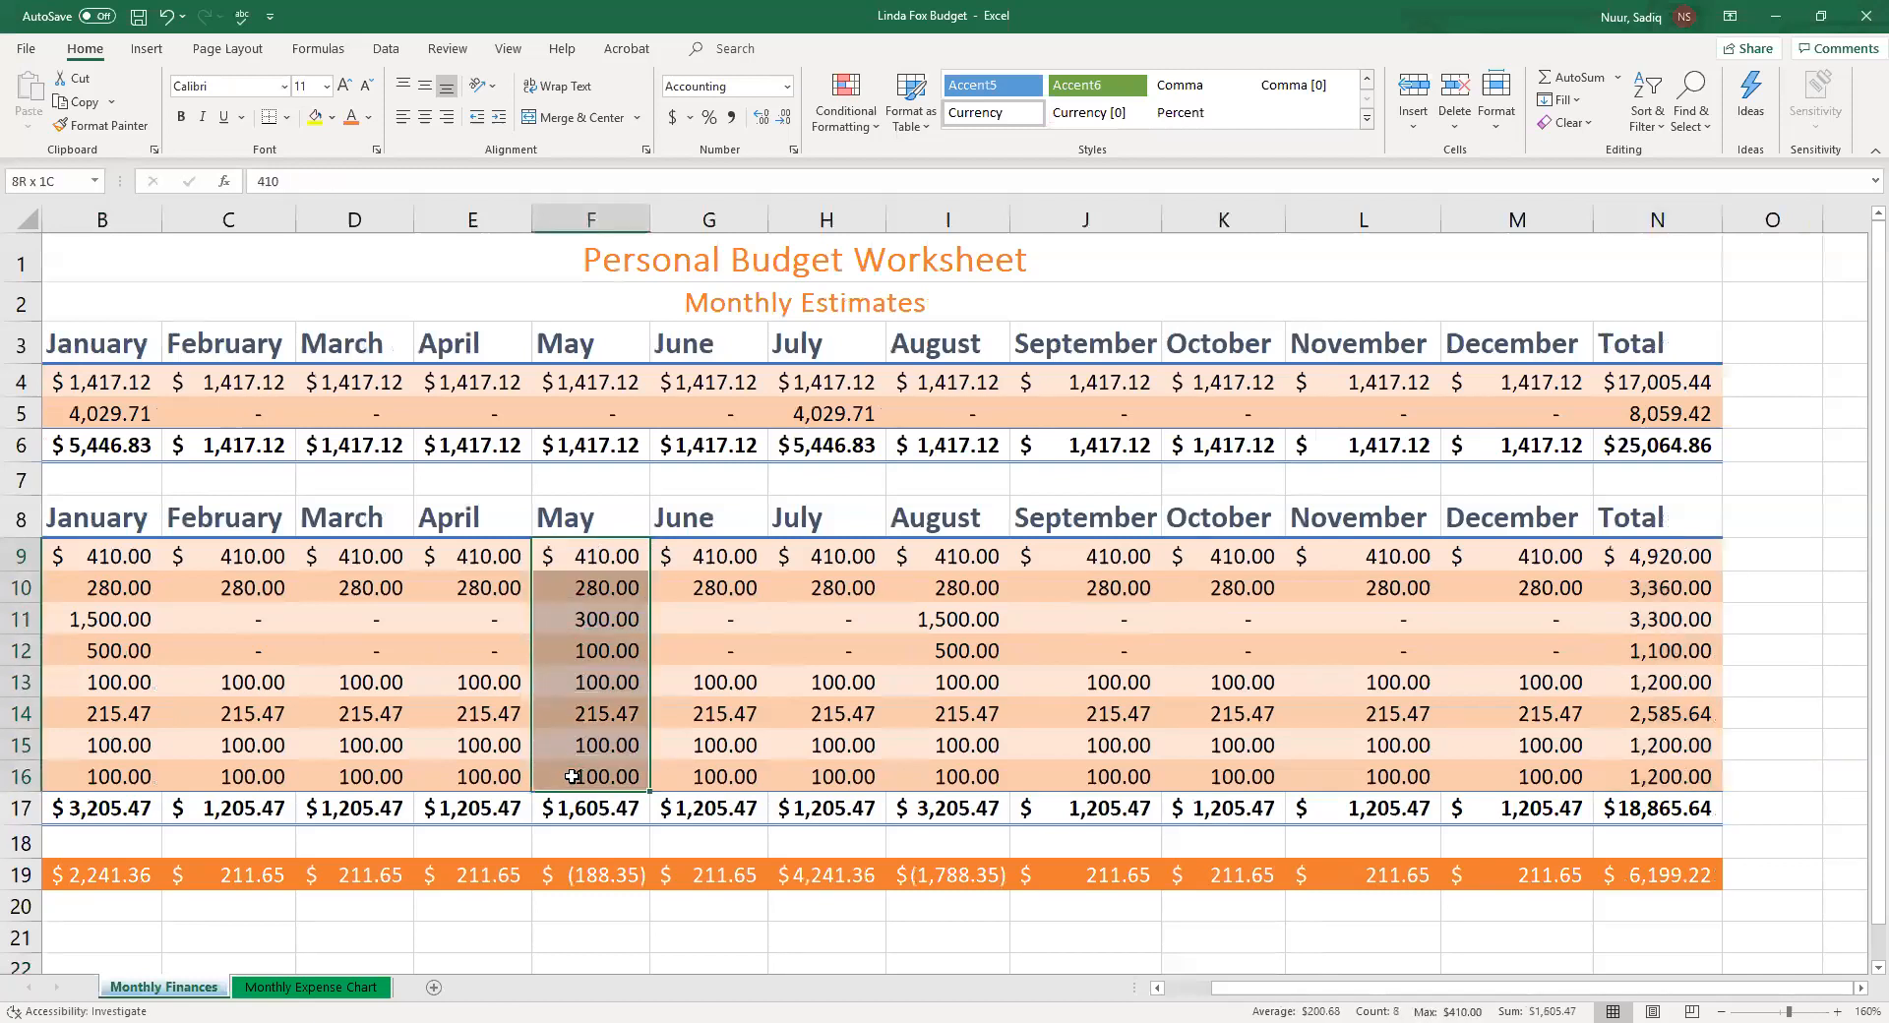
drag(573, 776, 572, 774)
right_click(1153, 1010)
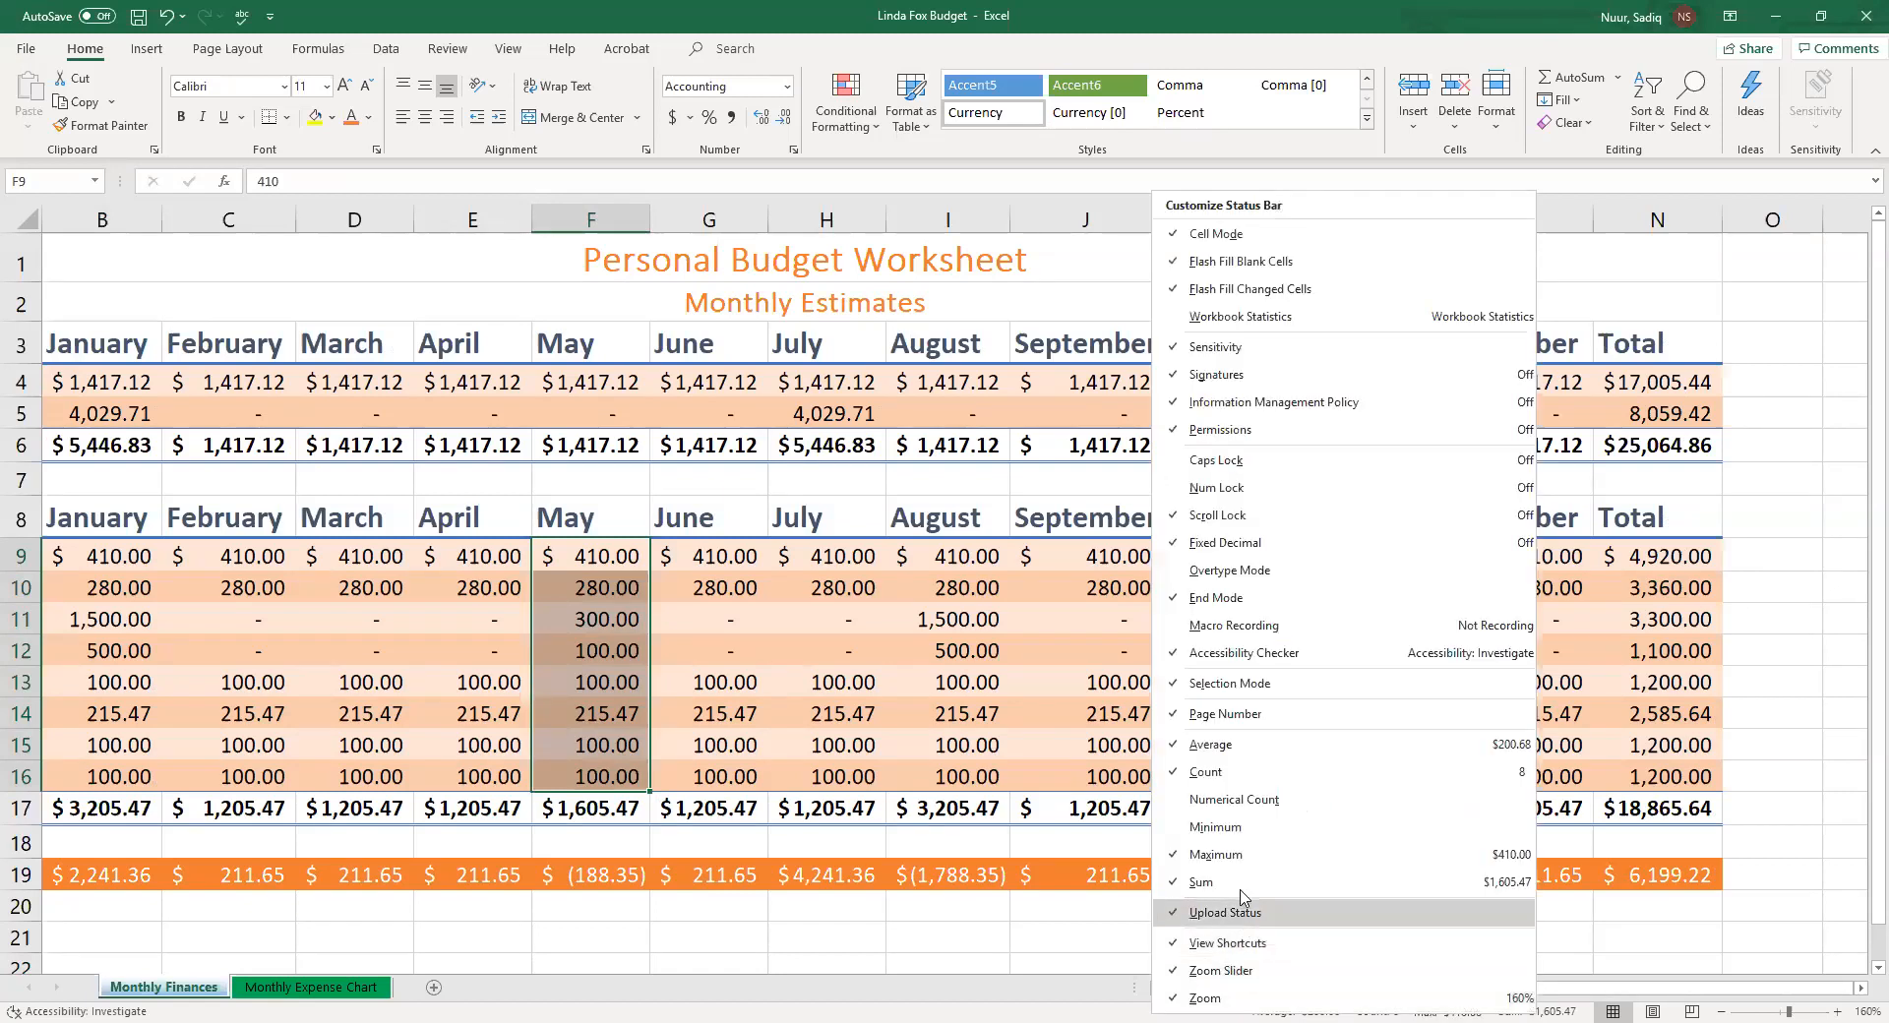
click(1079, 998)
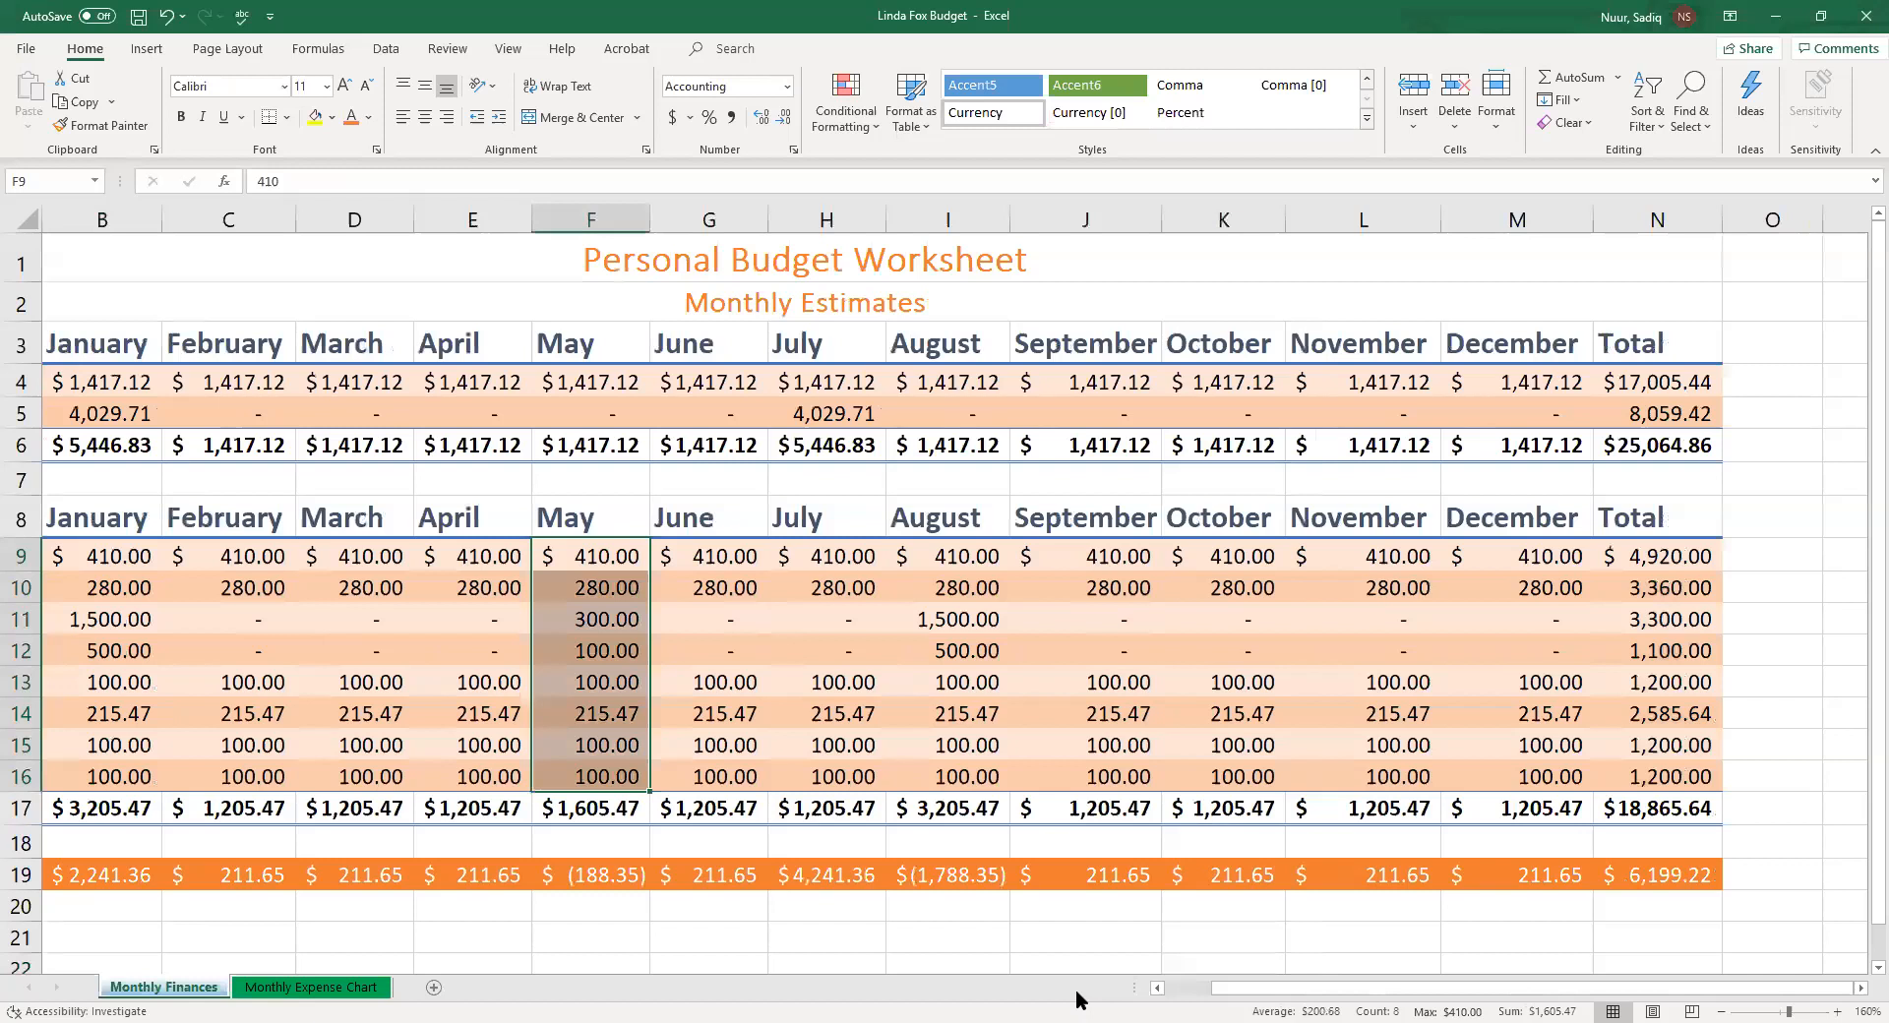
click(669, 924)
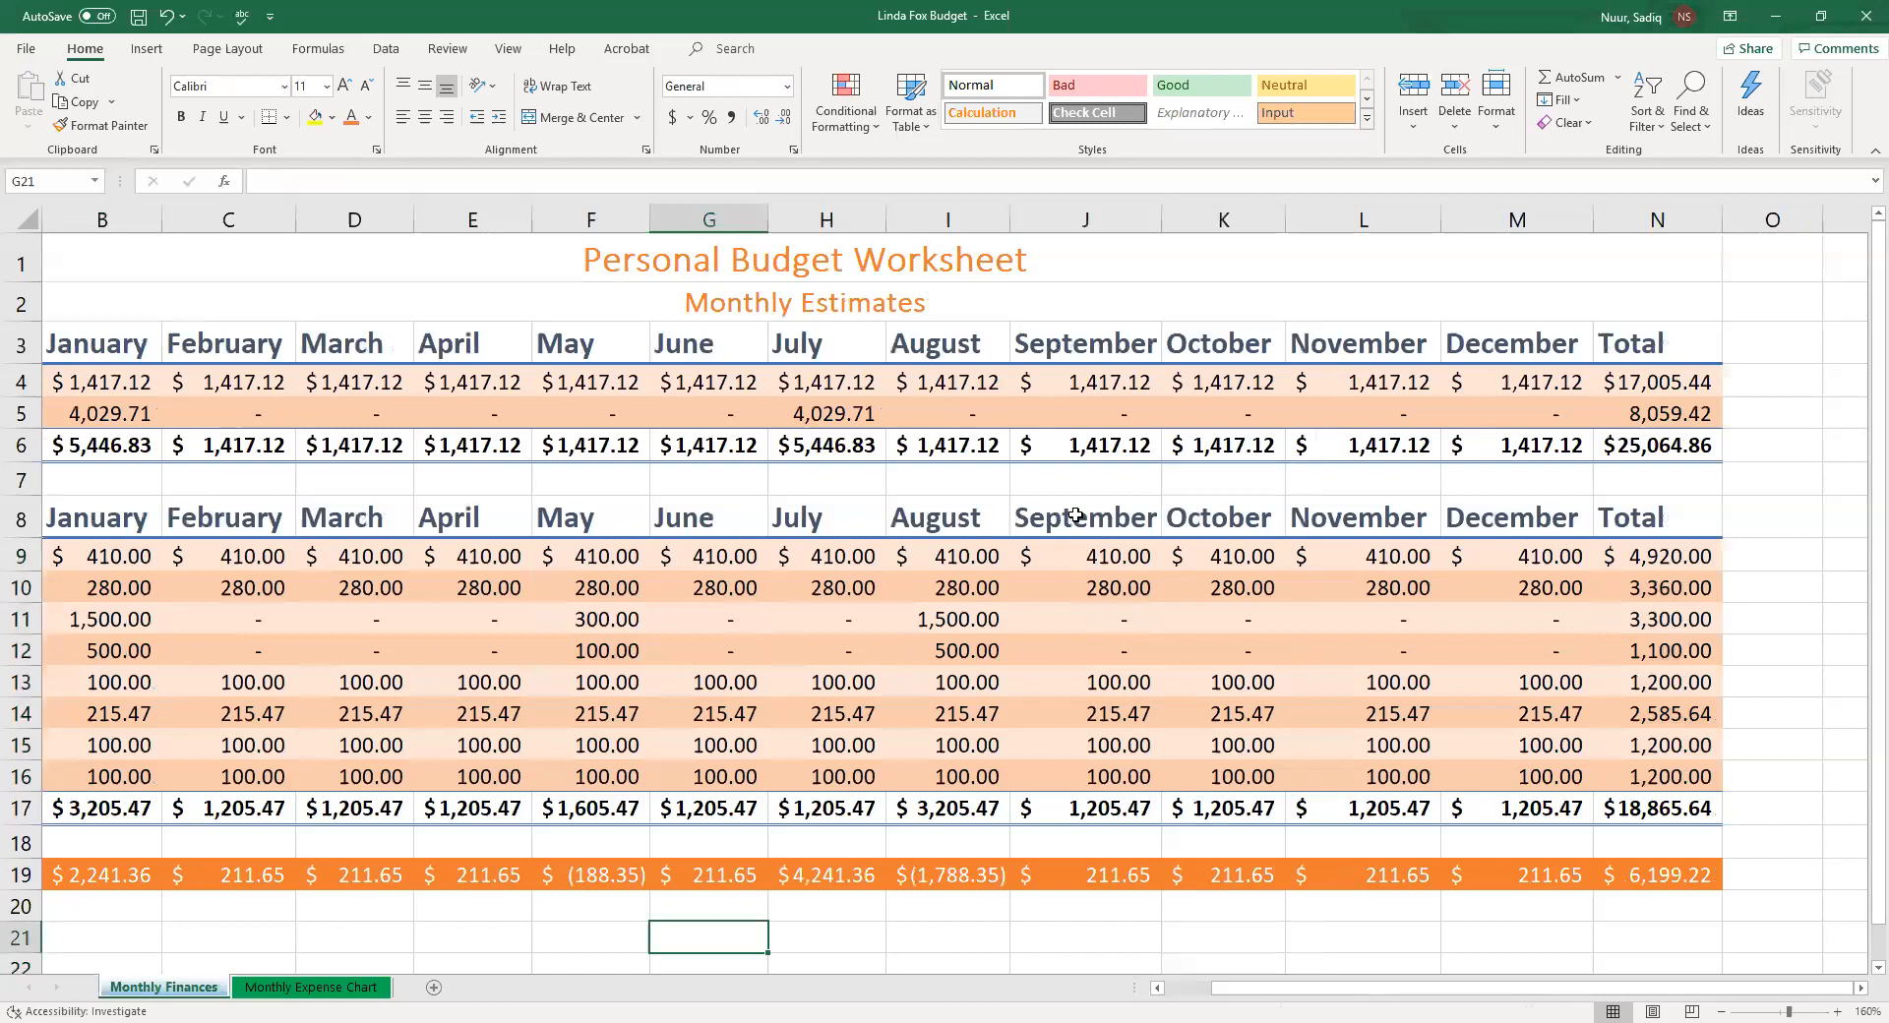
Open the October heading in K8 for editing in the formula bar and select its text
click(1227, 520)
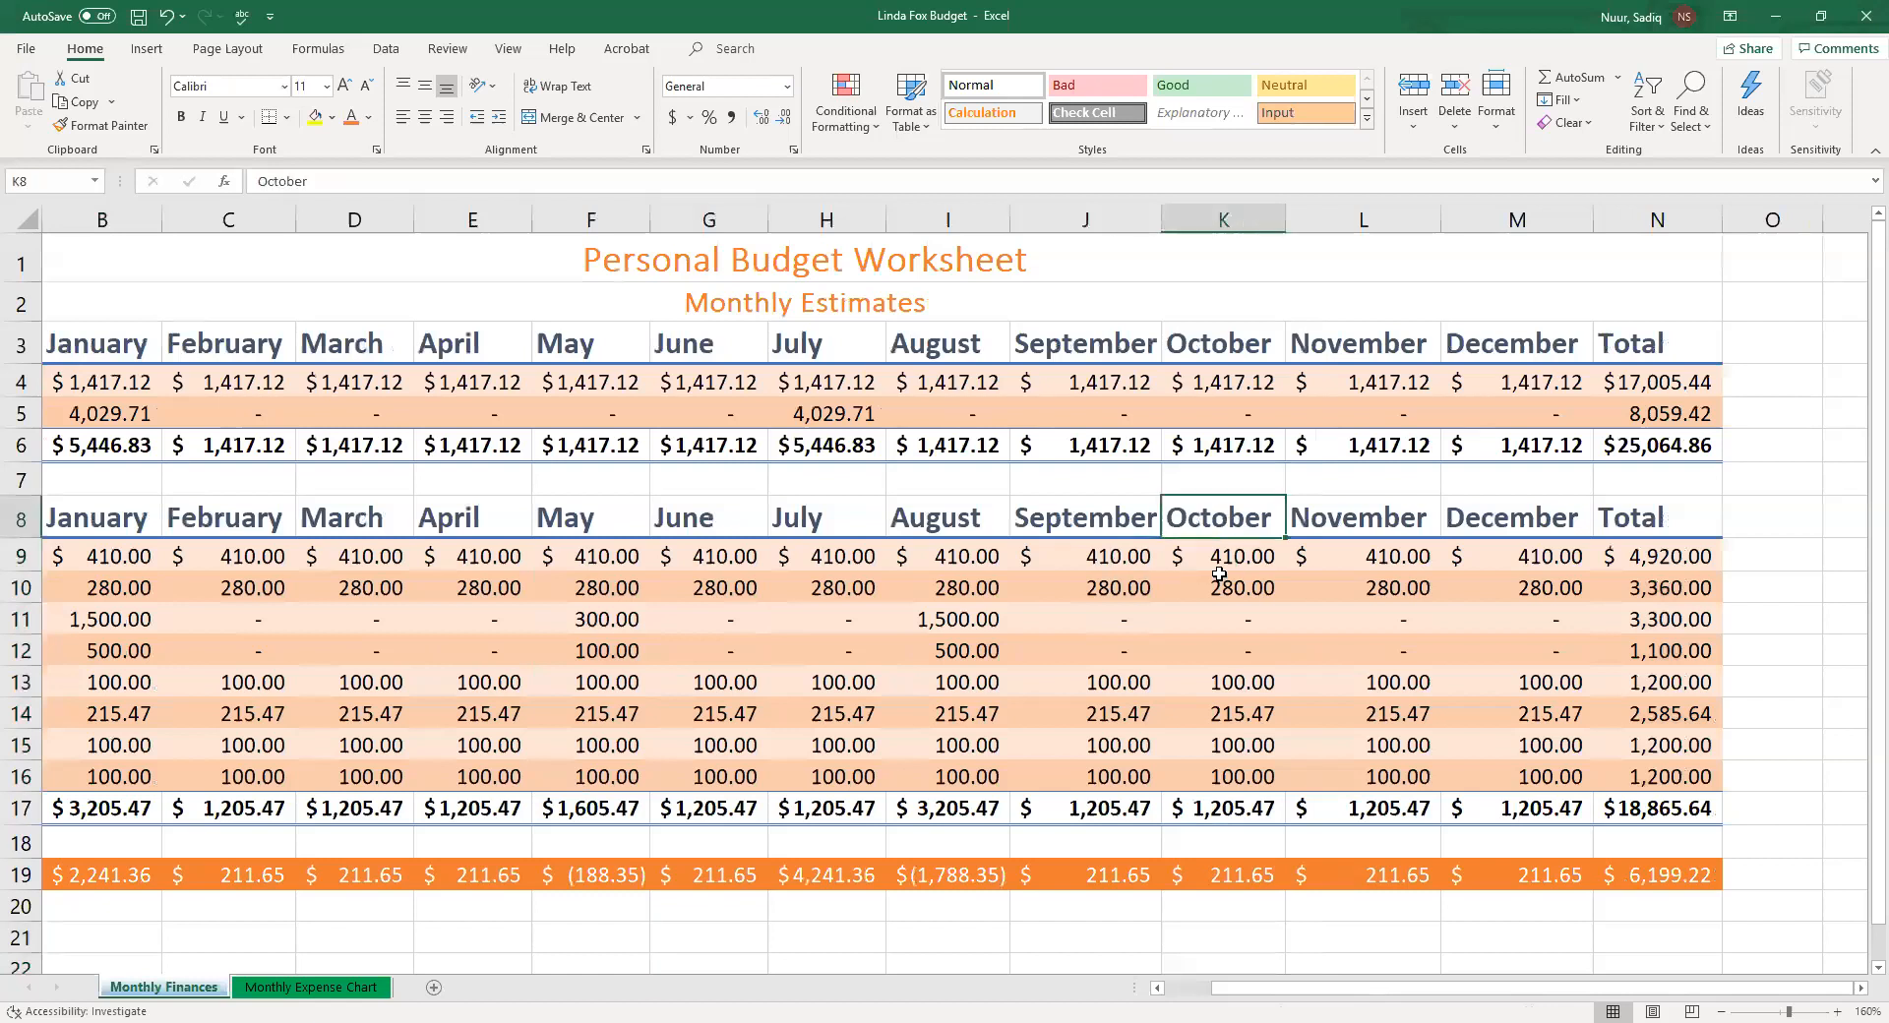
click(279, 180)
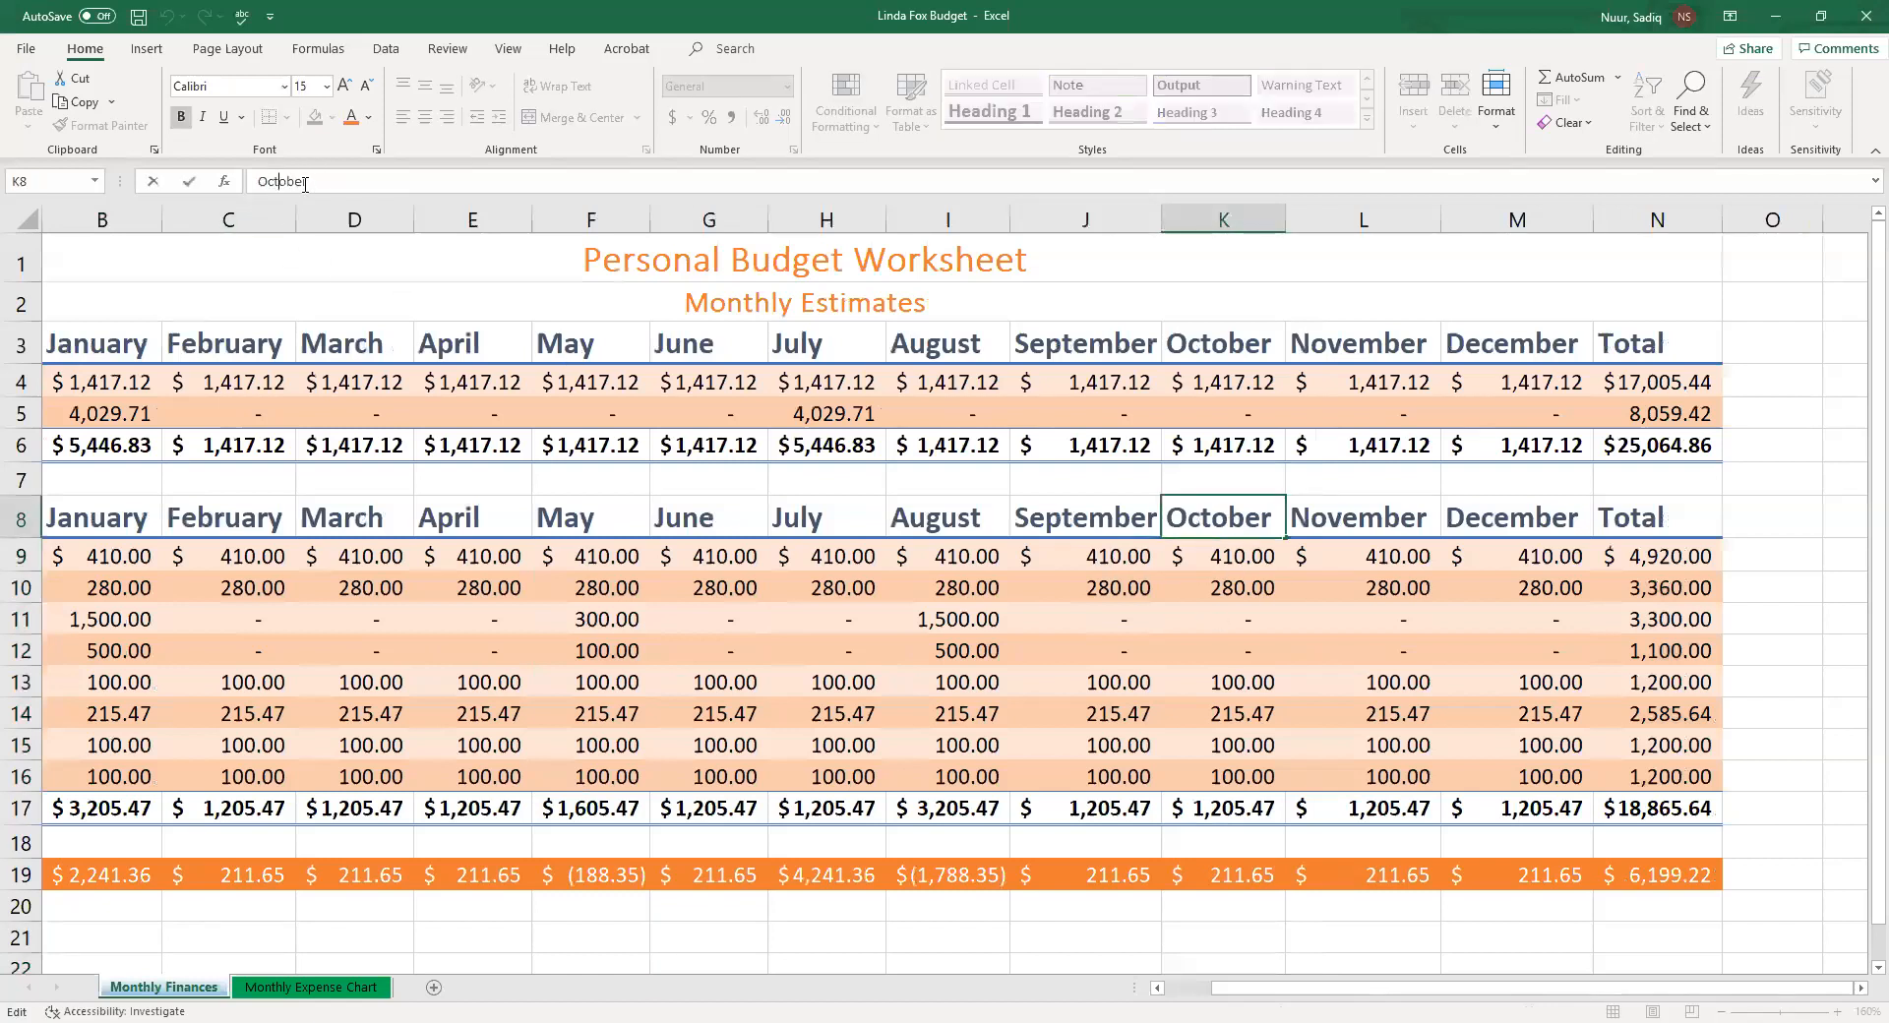
drag(329, 180, 252, 178)
click(1213, 593)
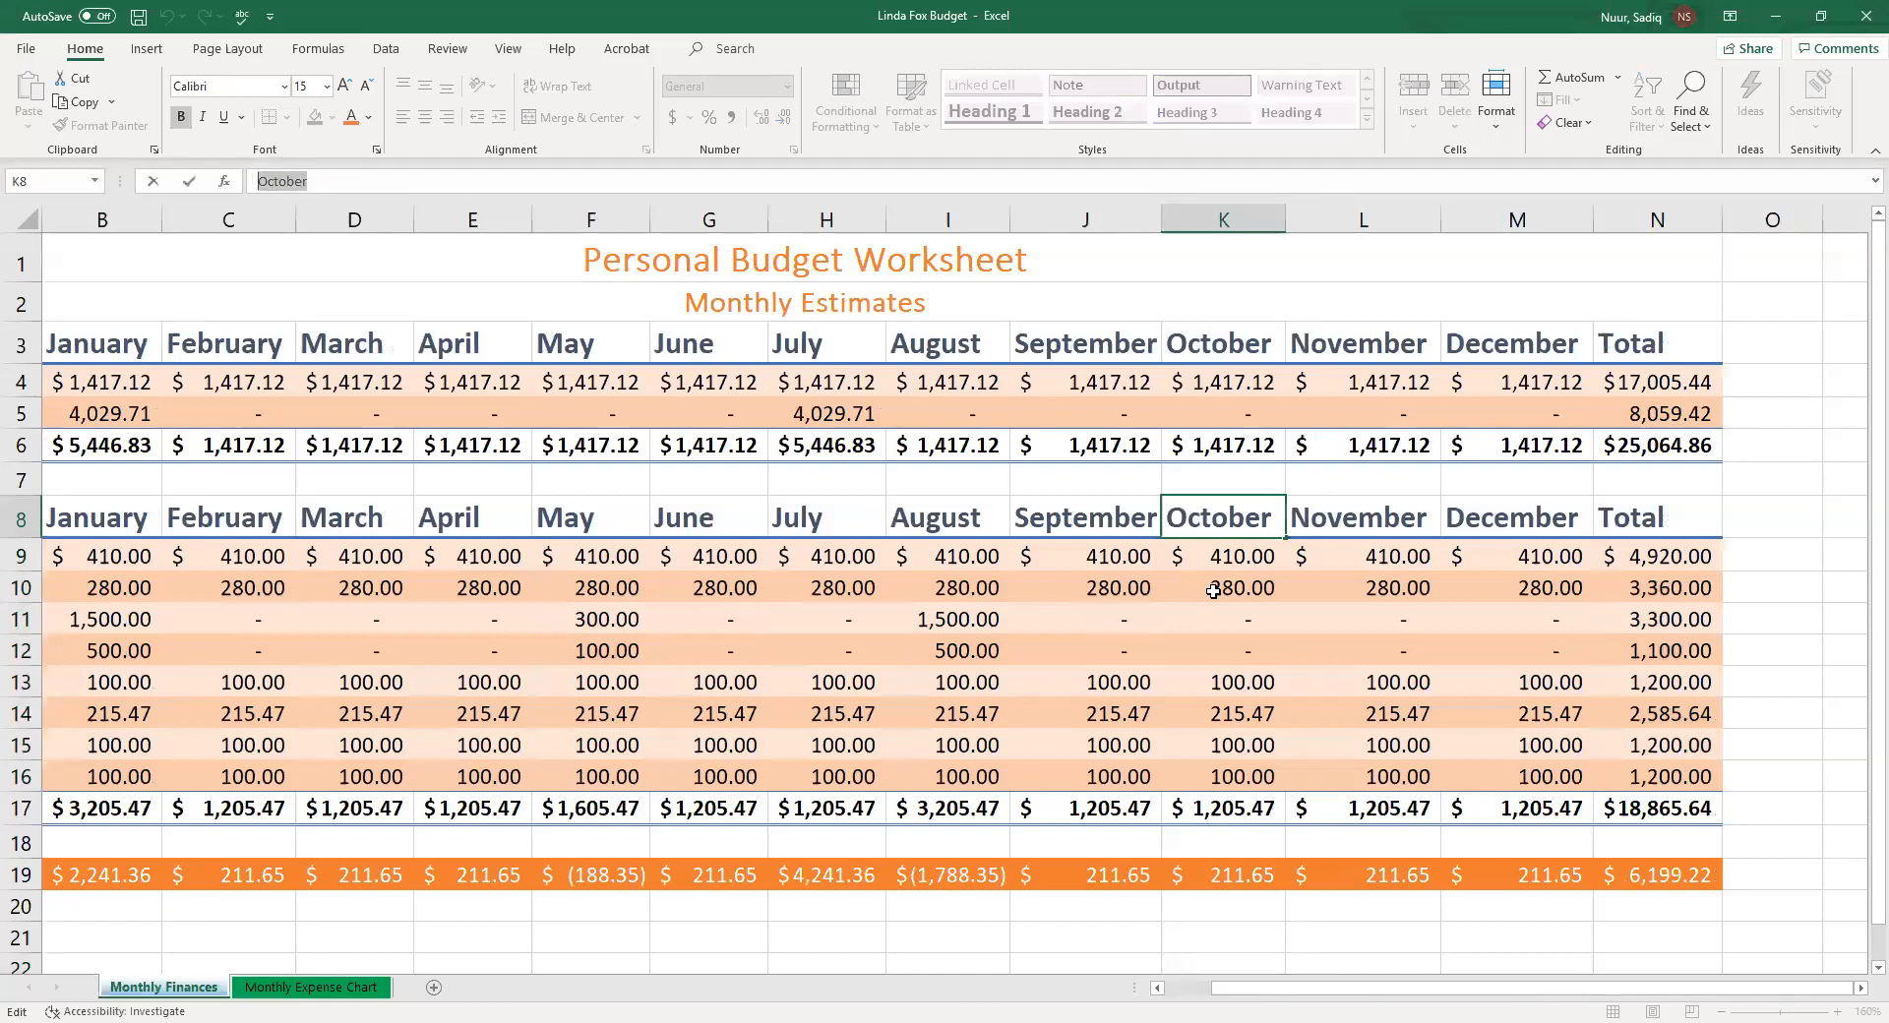
Edit the October heading directly in cell K8, moving the insertion point back and forth through its text
double_click(1213, 518)
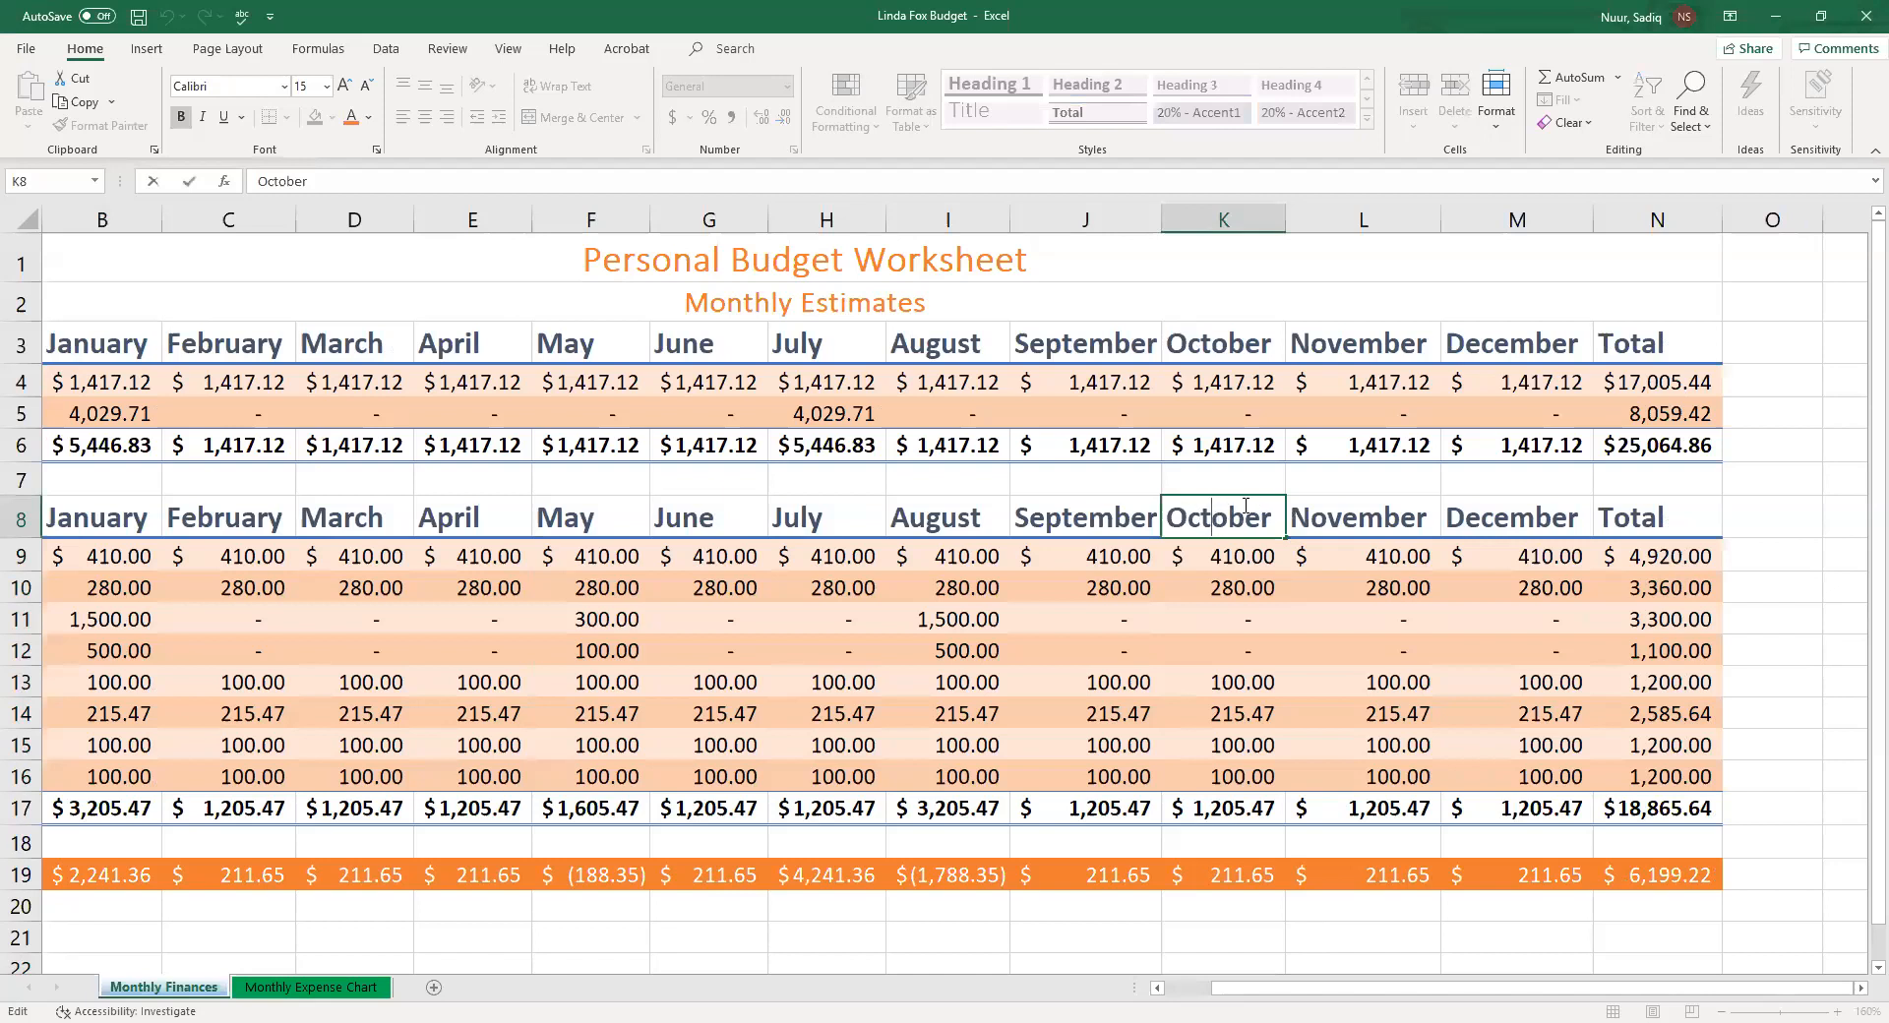
key(Right)
key(Left)
key(Left)
key(Left)
key(Right)
key(Right)
key(Right)
key(Left)
key(Left)
key(Right)
key(Right)
key(Left)
key(Left)
key(Right)
key(Right)
click(1062, 930)
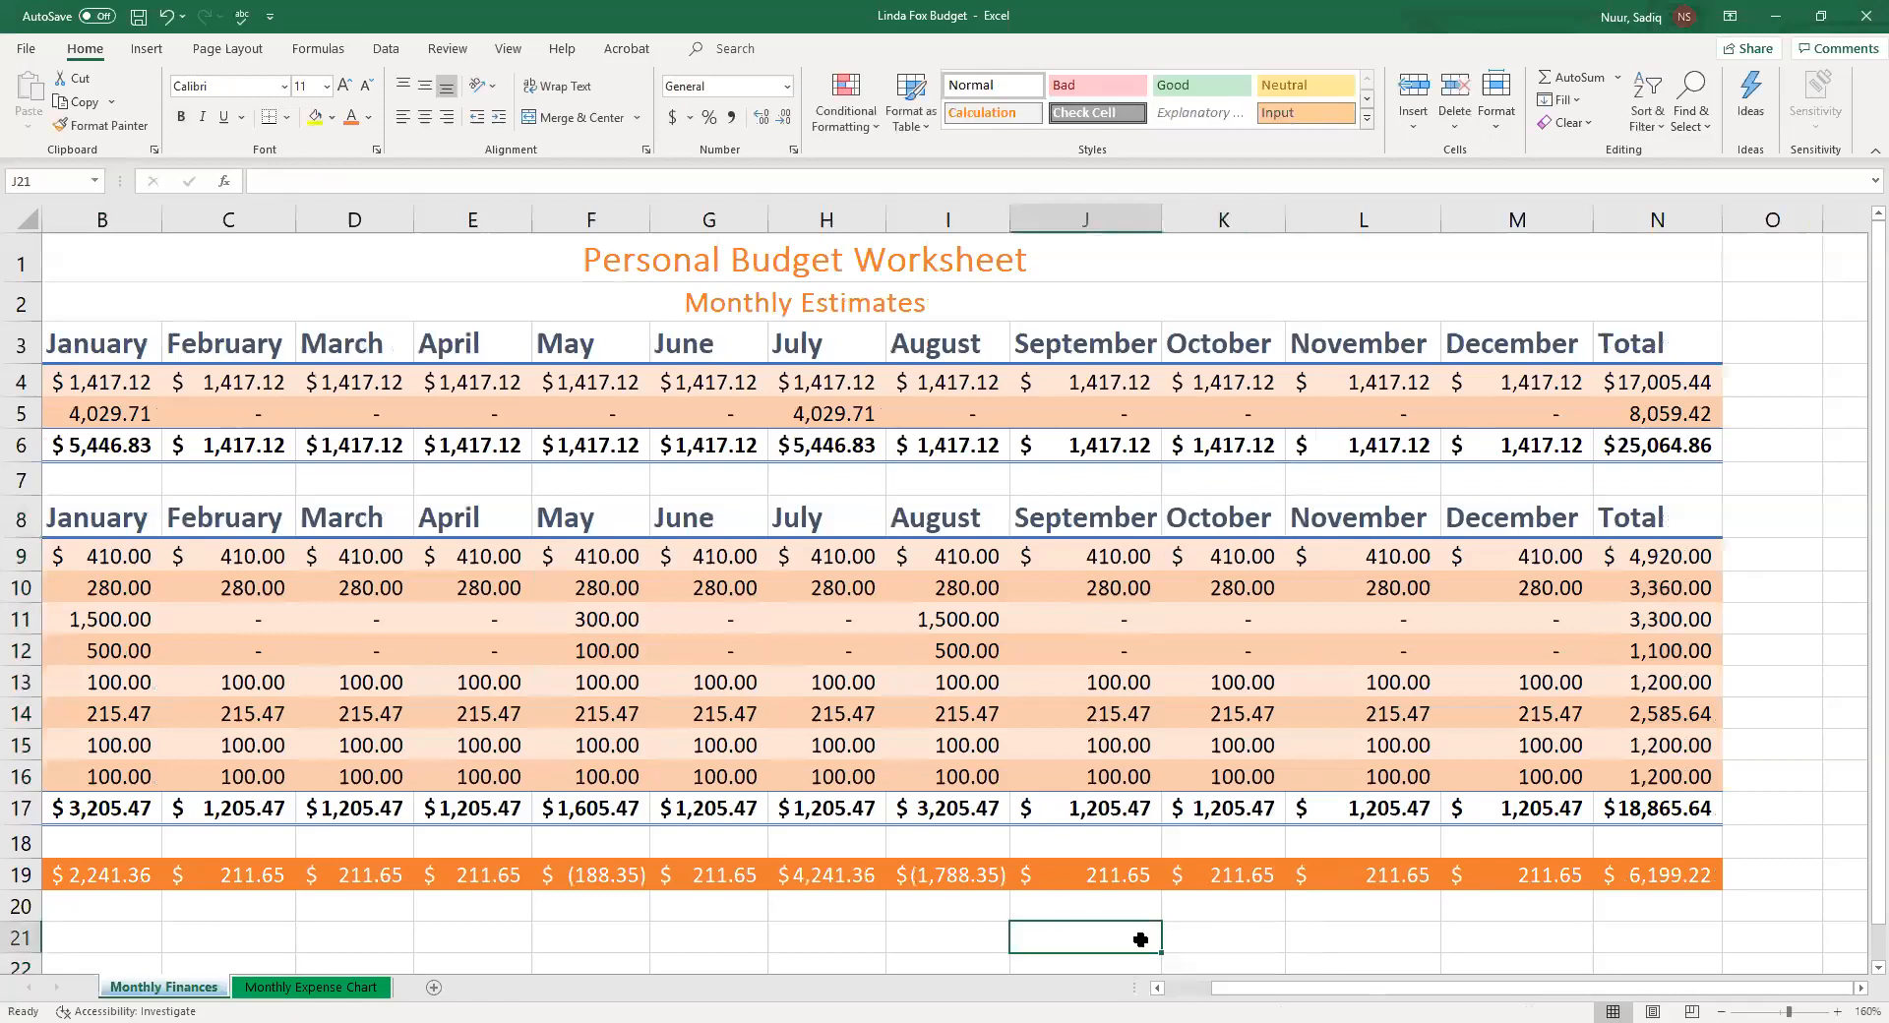